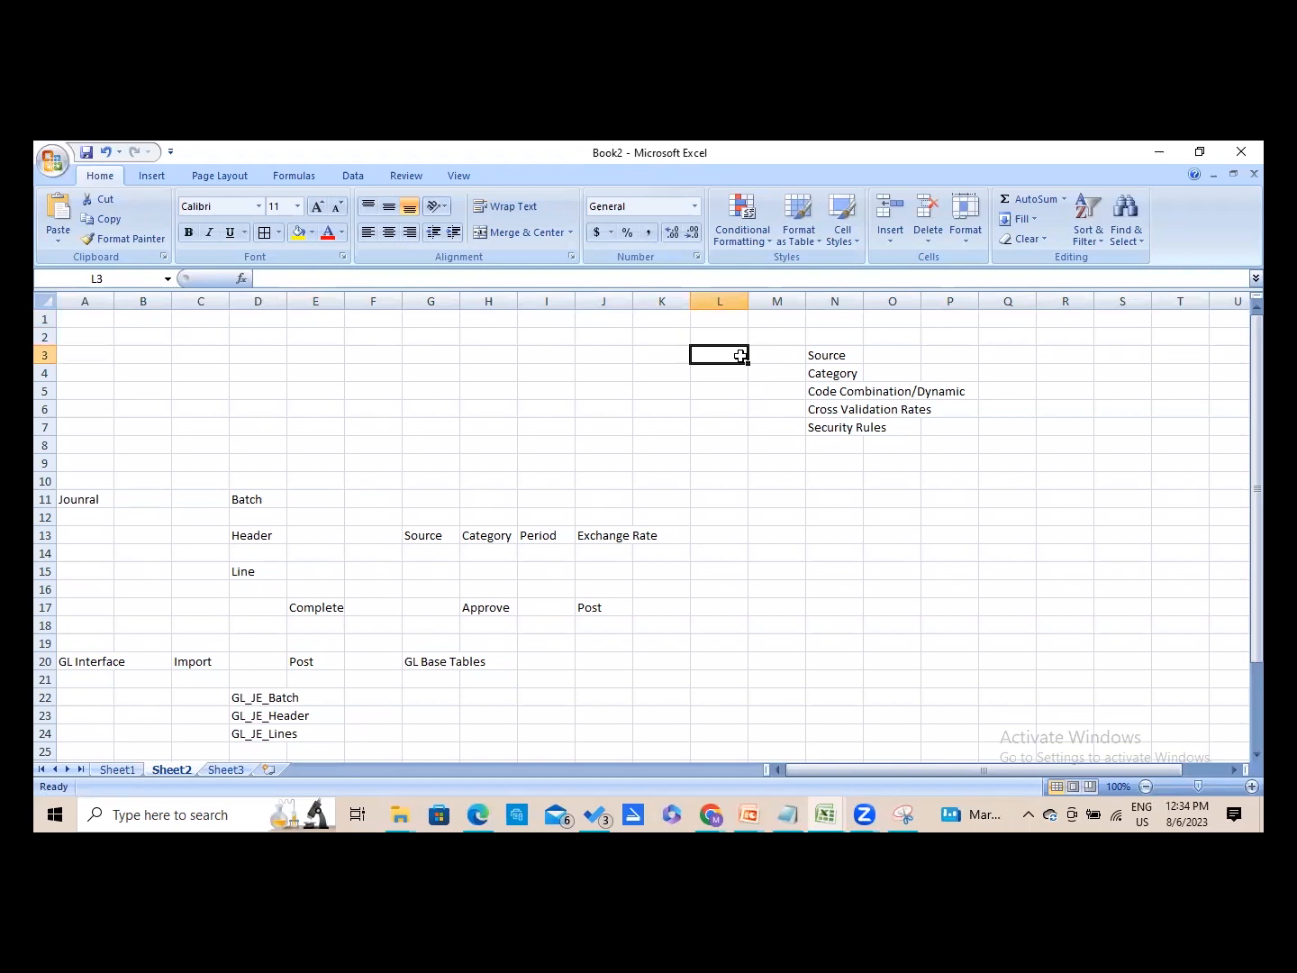
{"action": "left_click", "coordinate": [825, 353]}
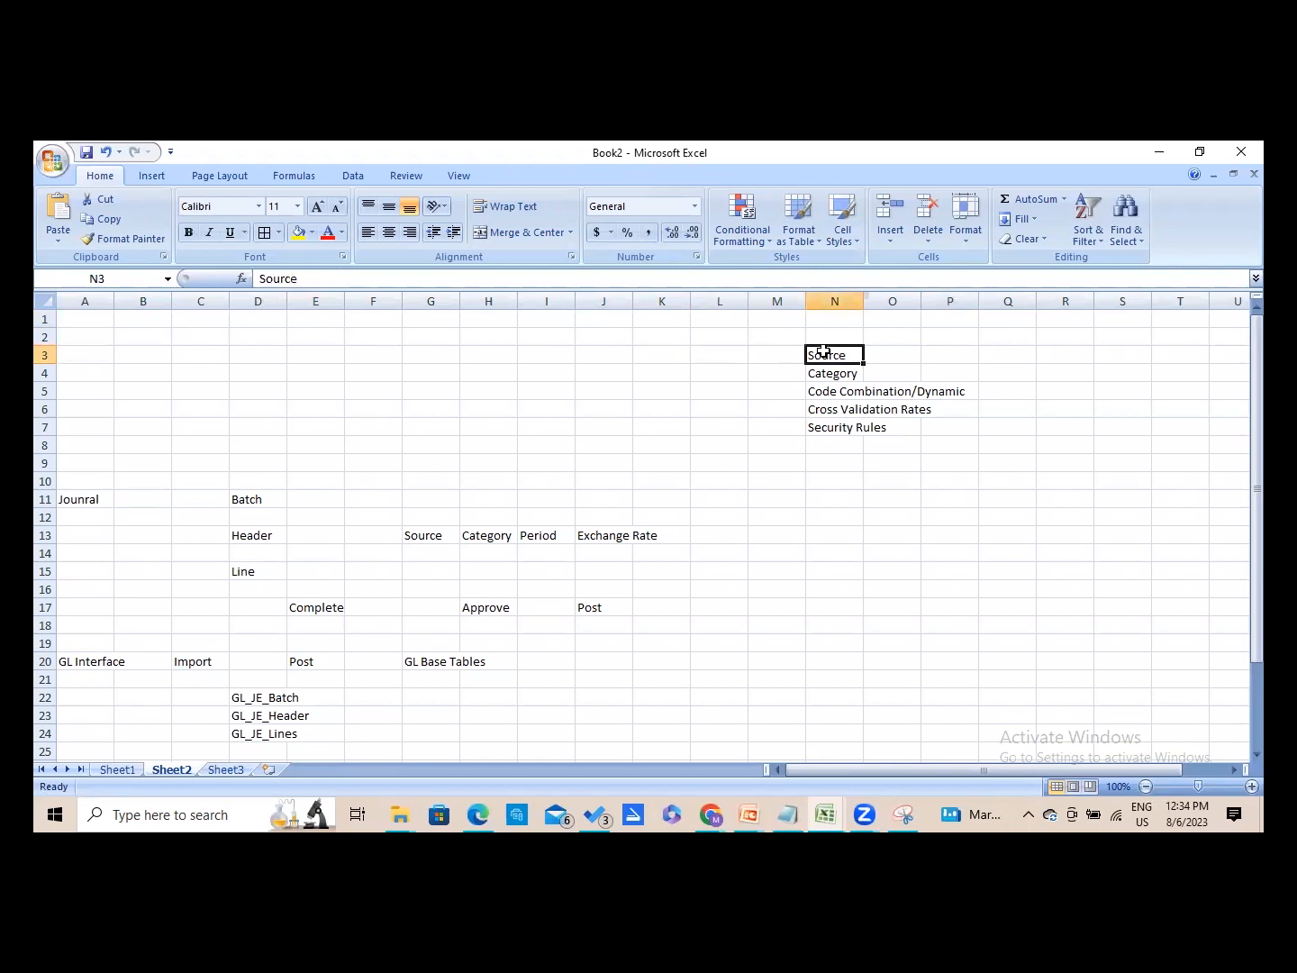
{"action": "left_click", "coordinate": [830, 371]}
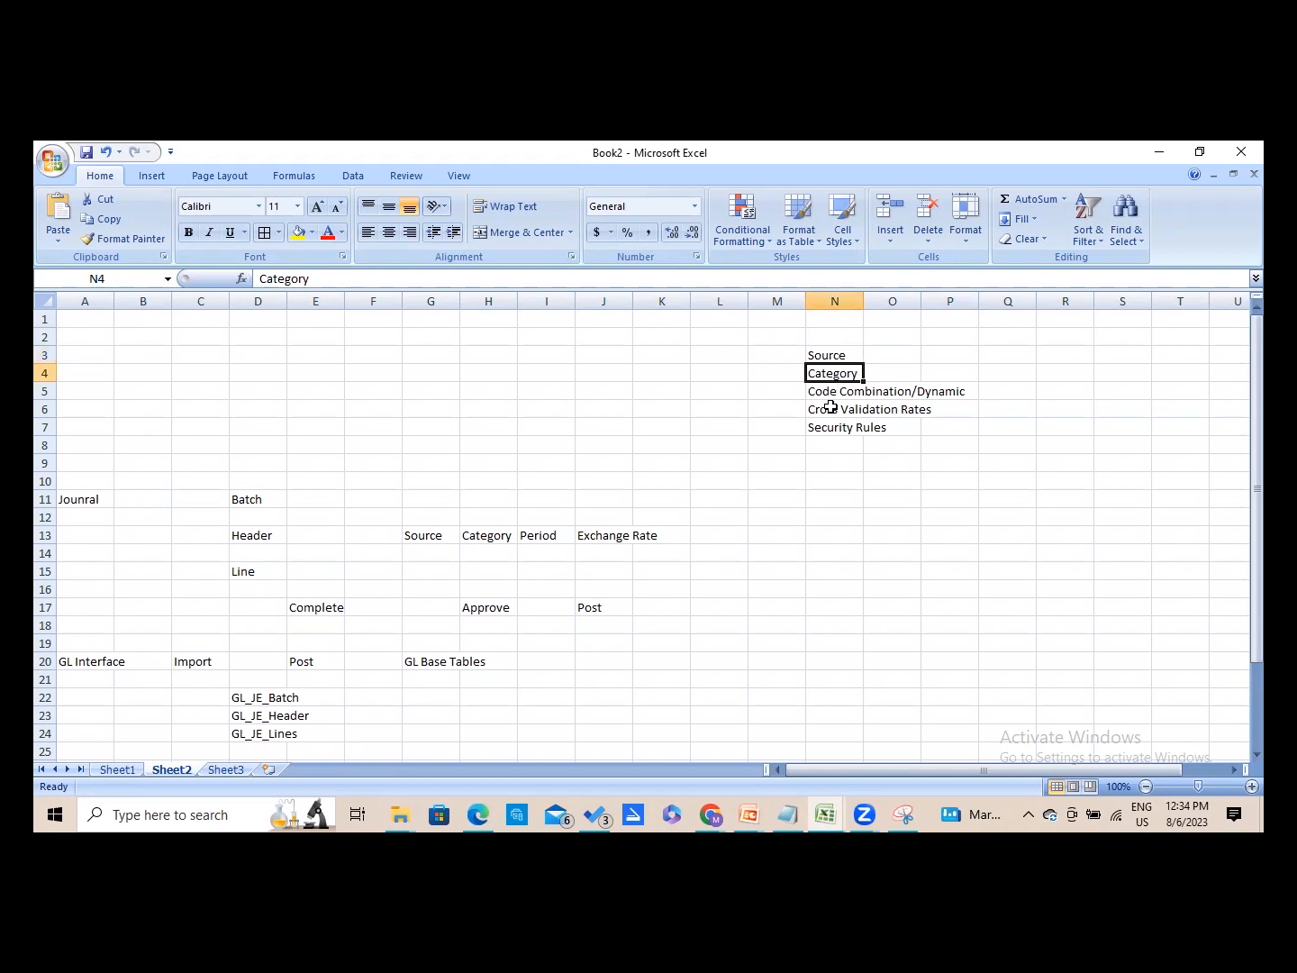
{"action": "left_click", "coordinate": [831, 407]}
{"action": "left_click", "coordinate": [829, 427]}
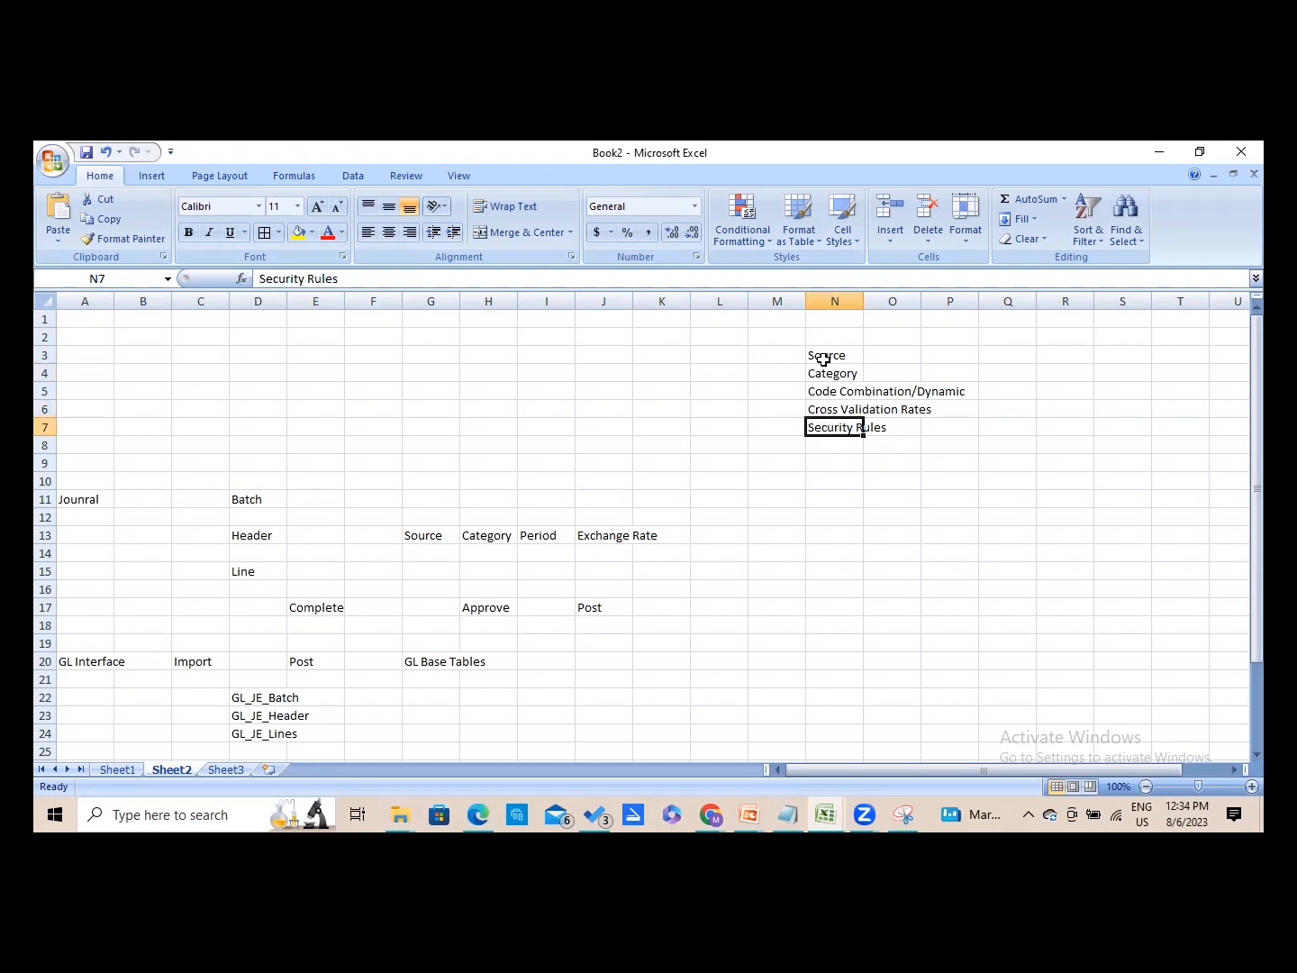
{"action": "left_click_drag", "start_coordinate": [825, 355], "coordinate": [845, 434]}
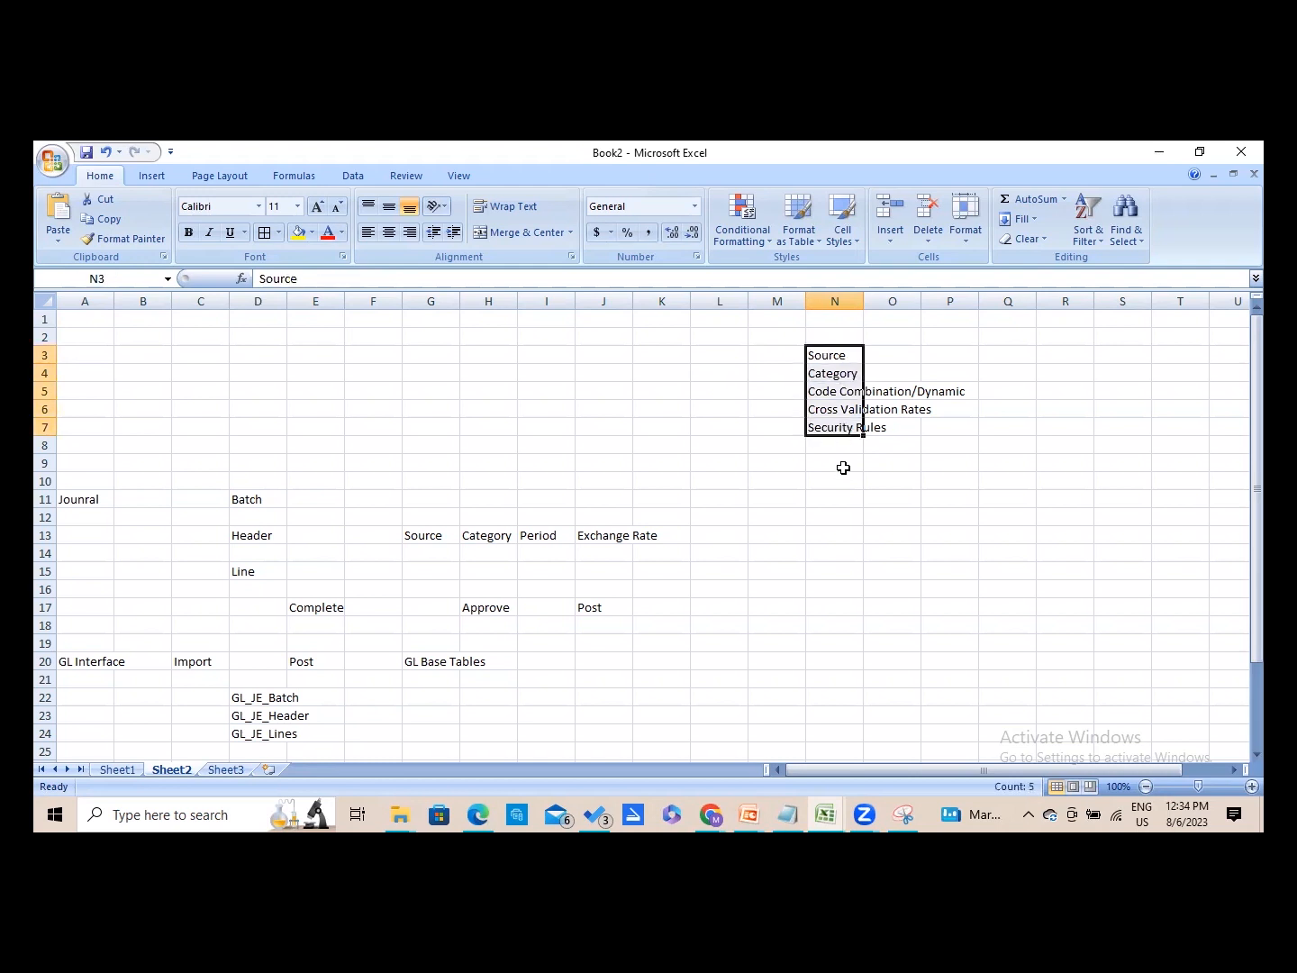
- Enter "Hierachies" in cell N9, below the list of setup topics
{"action": "left_click", "coordinate": [843, 465]}
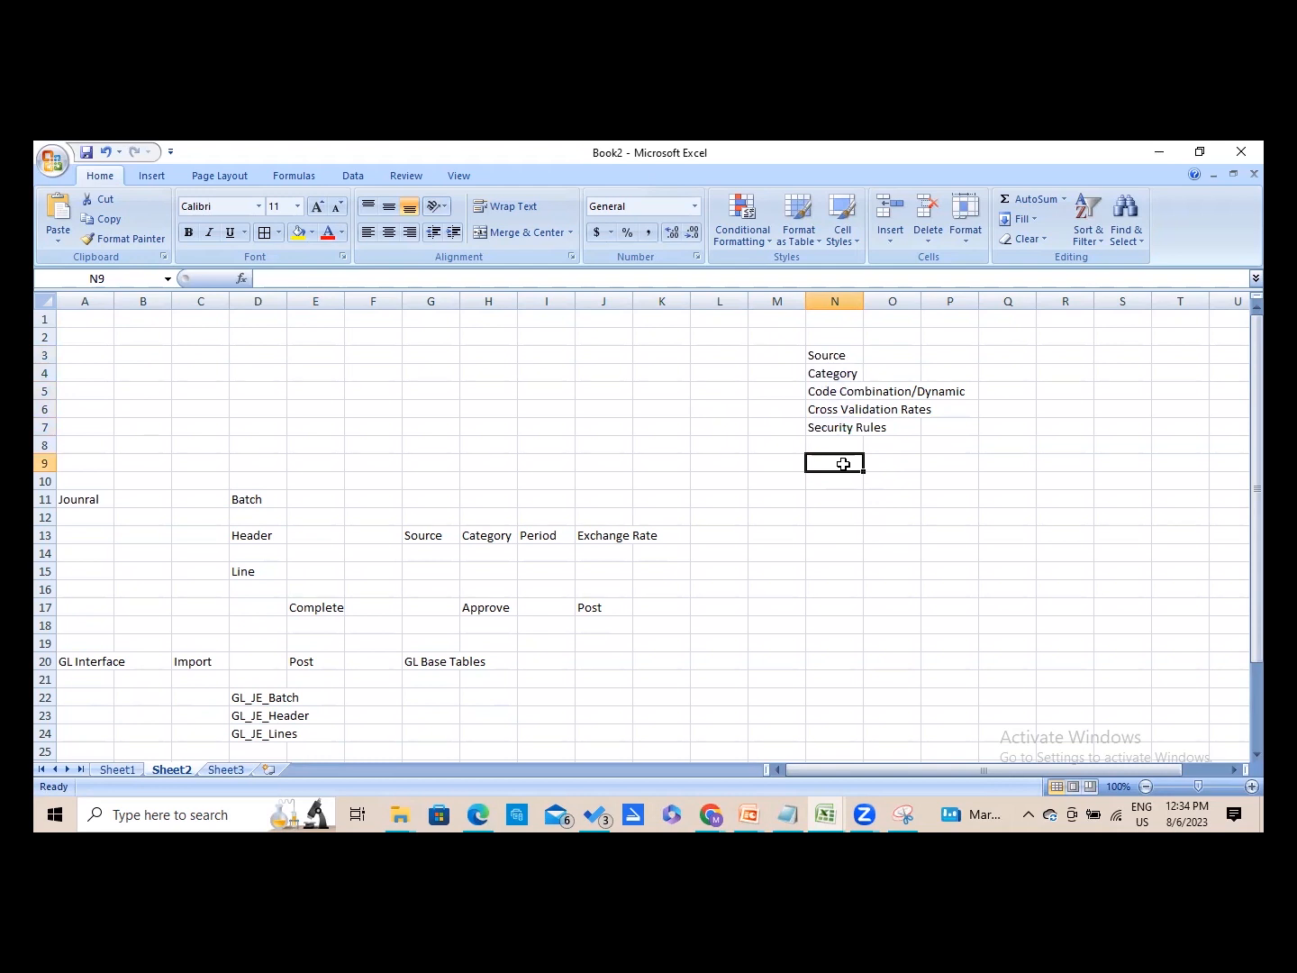
{"action": "type", "text": "Hie"}
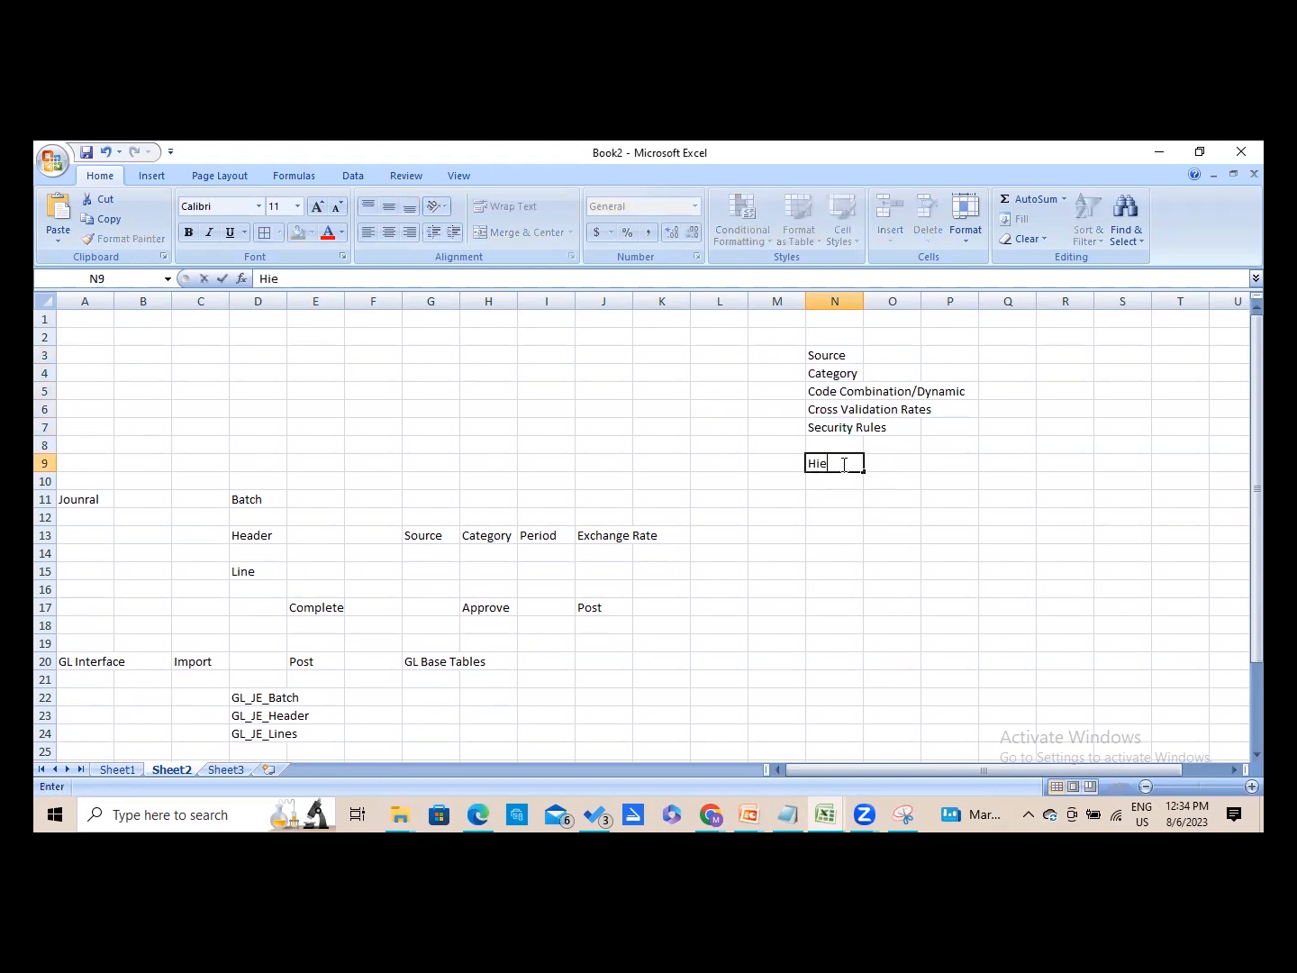
{"action": "type", "text": "rachies"}
{"action": "key", "text": "Return"}
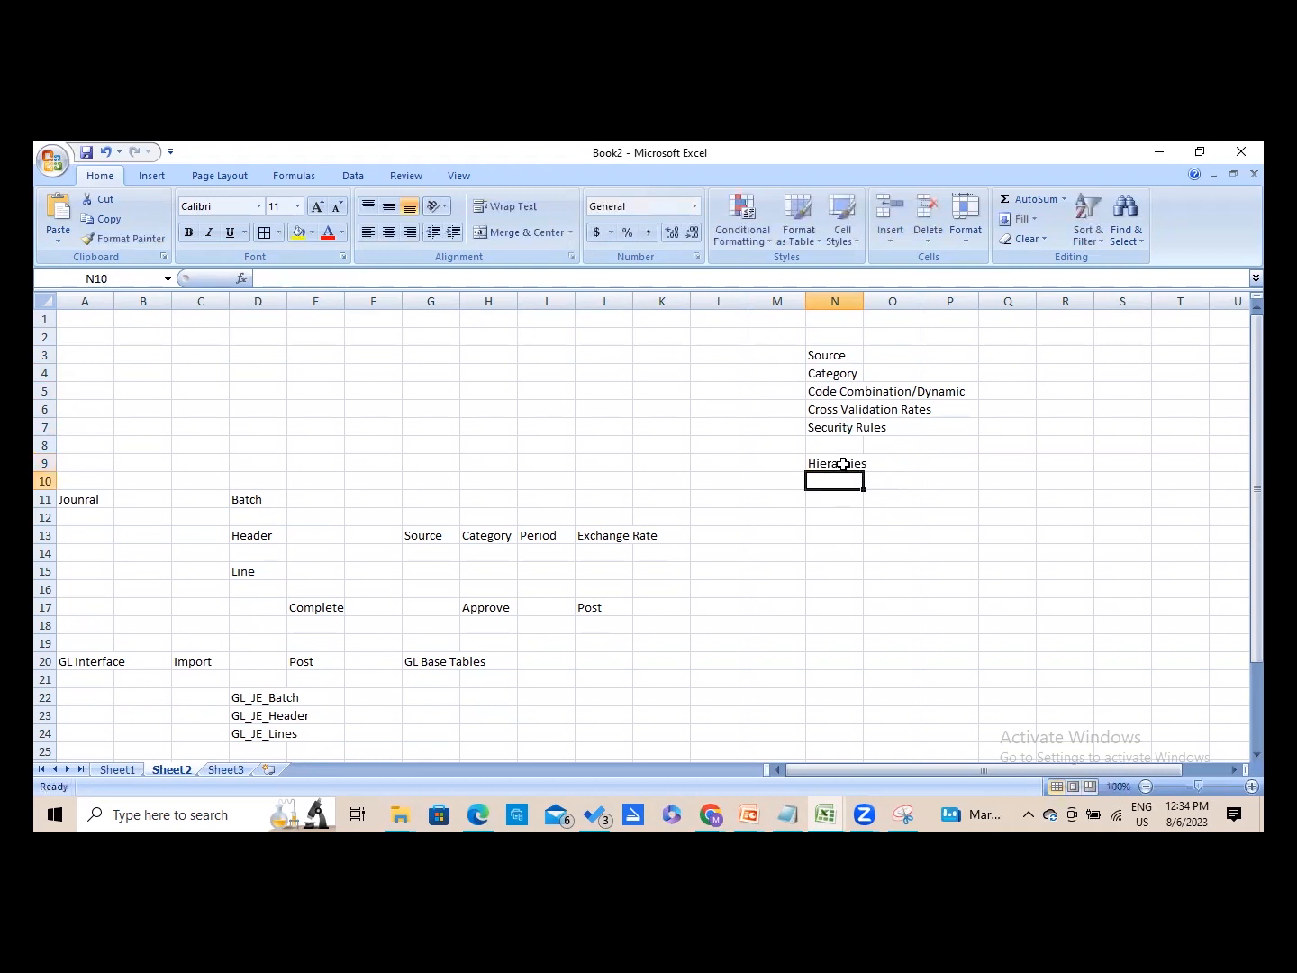
- Enter "Revaluation" in cell N12 and "Translation" in cell N13
{"action": "key", "text": "Return"}
{"action": "key", "text": "Return"}
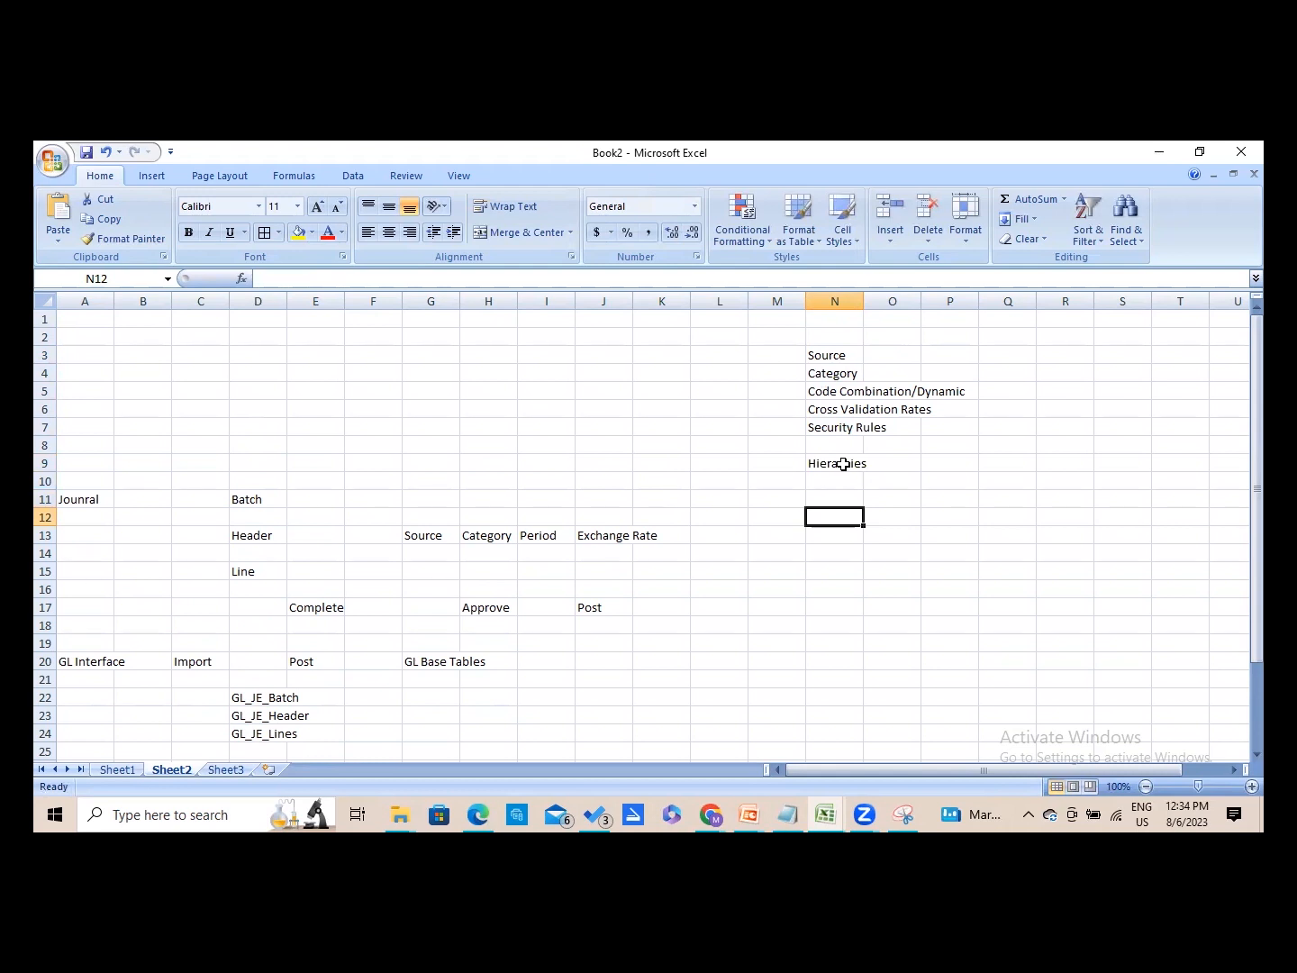
{"action": "type", "text": "Re"}
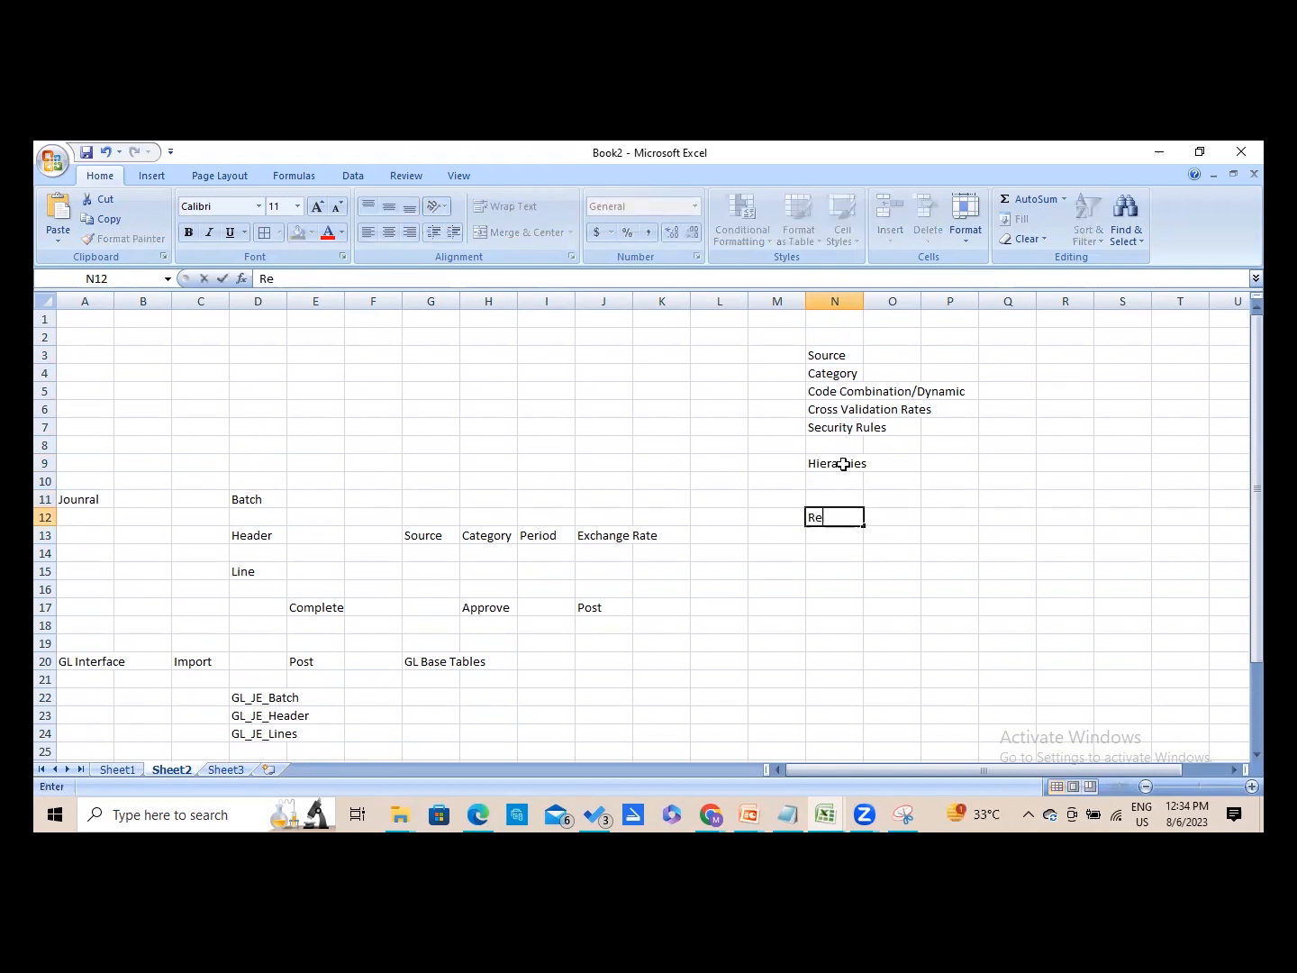
{"action": "type", "text": "valuation"}
{"action": "key", "text": "Return"}
{"action": "type", "text": "Transal"}
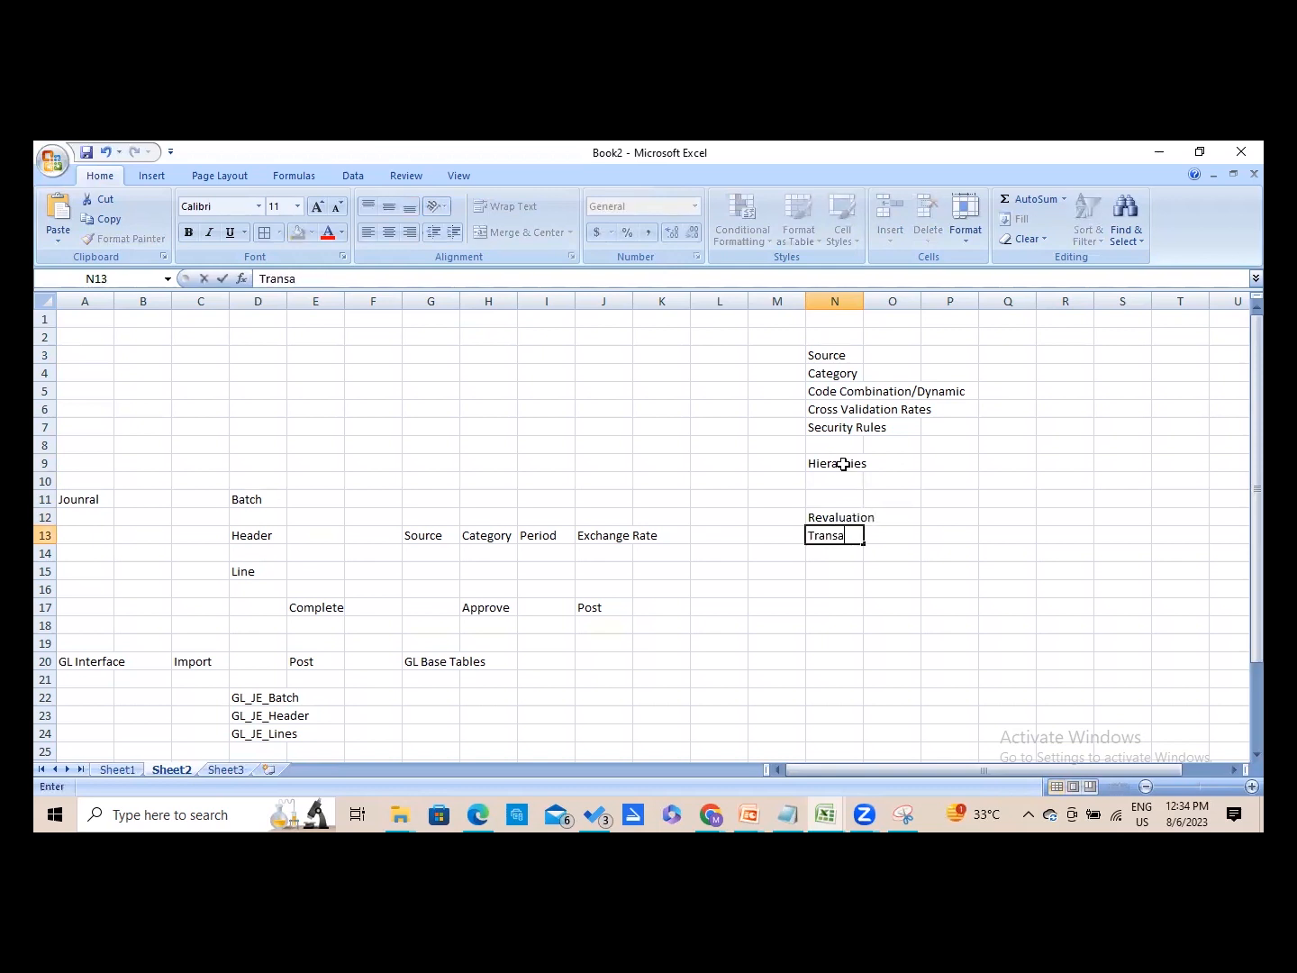
{"action": "key", "text": "BackSpace"}
{"action": "key", "text": "BackSpace"}
{"action": "type", "text": "lation"}
{"action": "key", "text": "Return"}
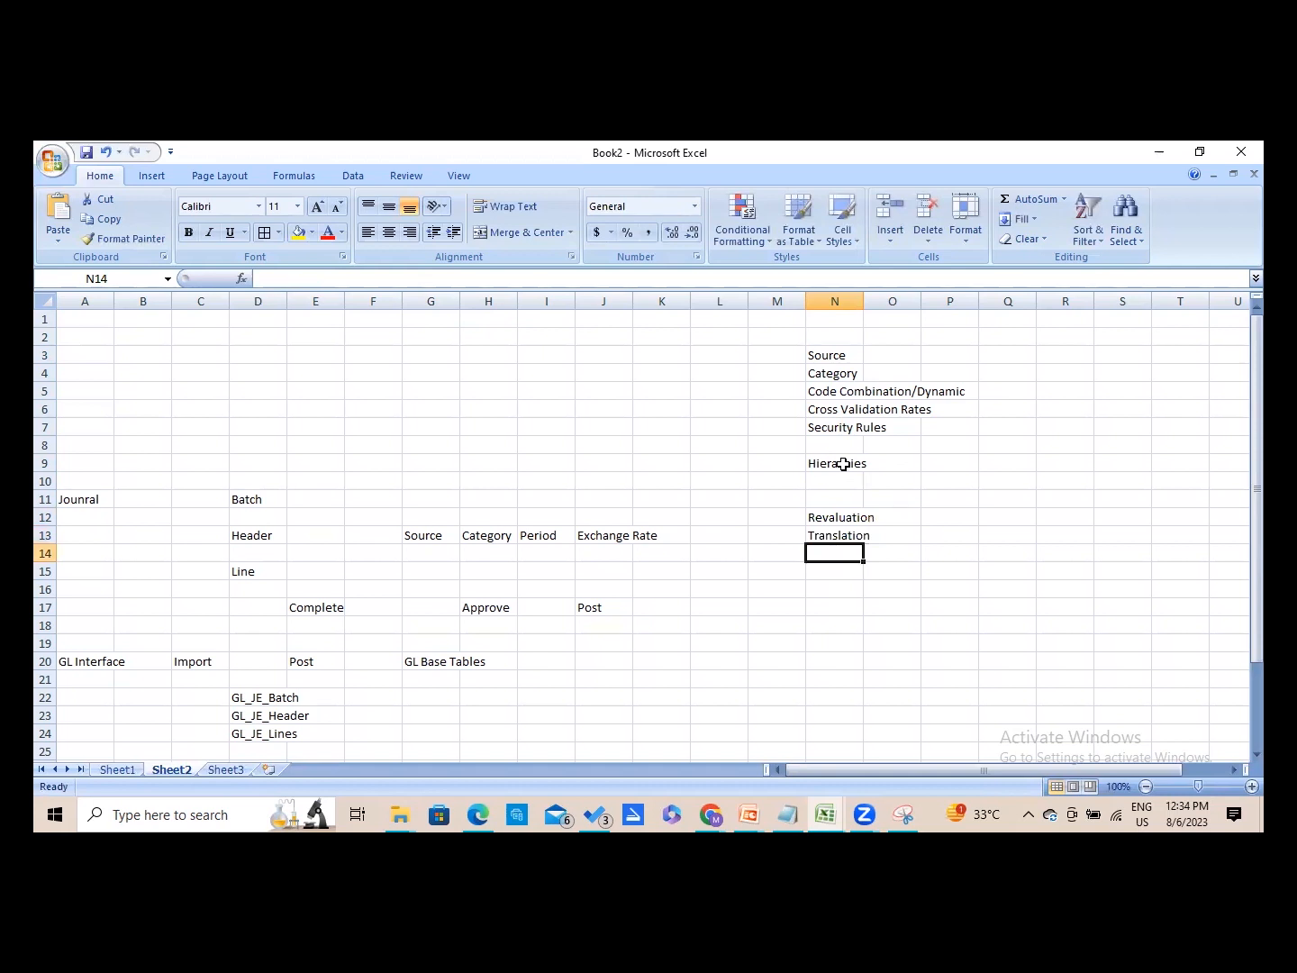
- Enter "Consolidation" in cell N14, below Translation
{"action": "type", "text": "Cons"}
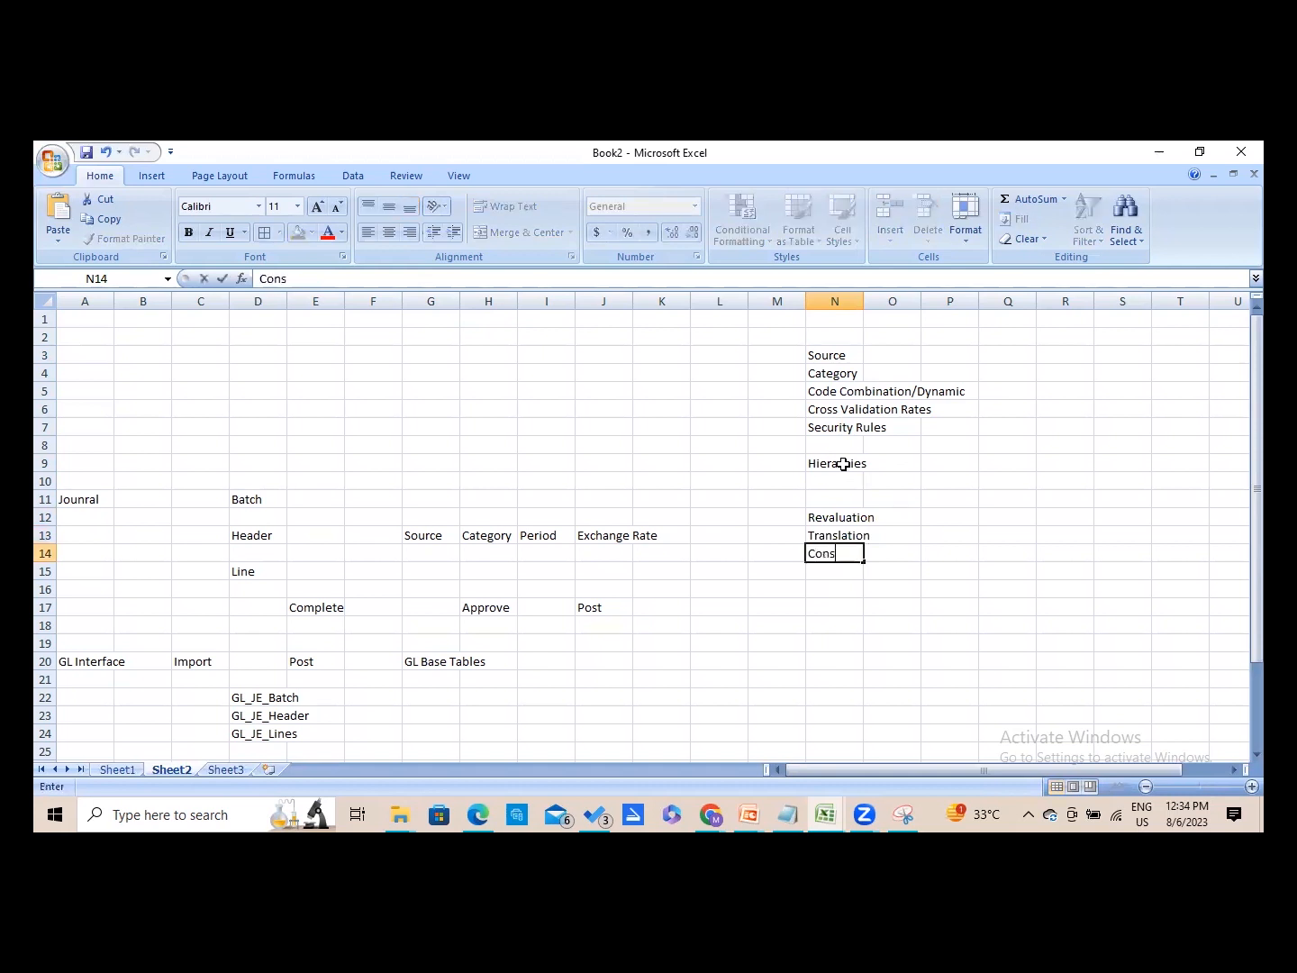
{"action": "type", "text": "olidation"}
{"action": "key", "text": "Up"}
{"action": "key", "text": "Up"}
{"action": "key", "text": "Up"}
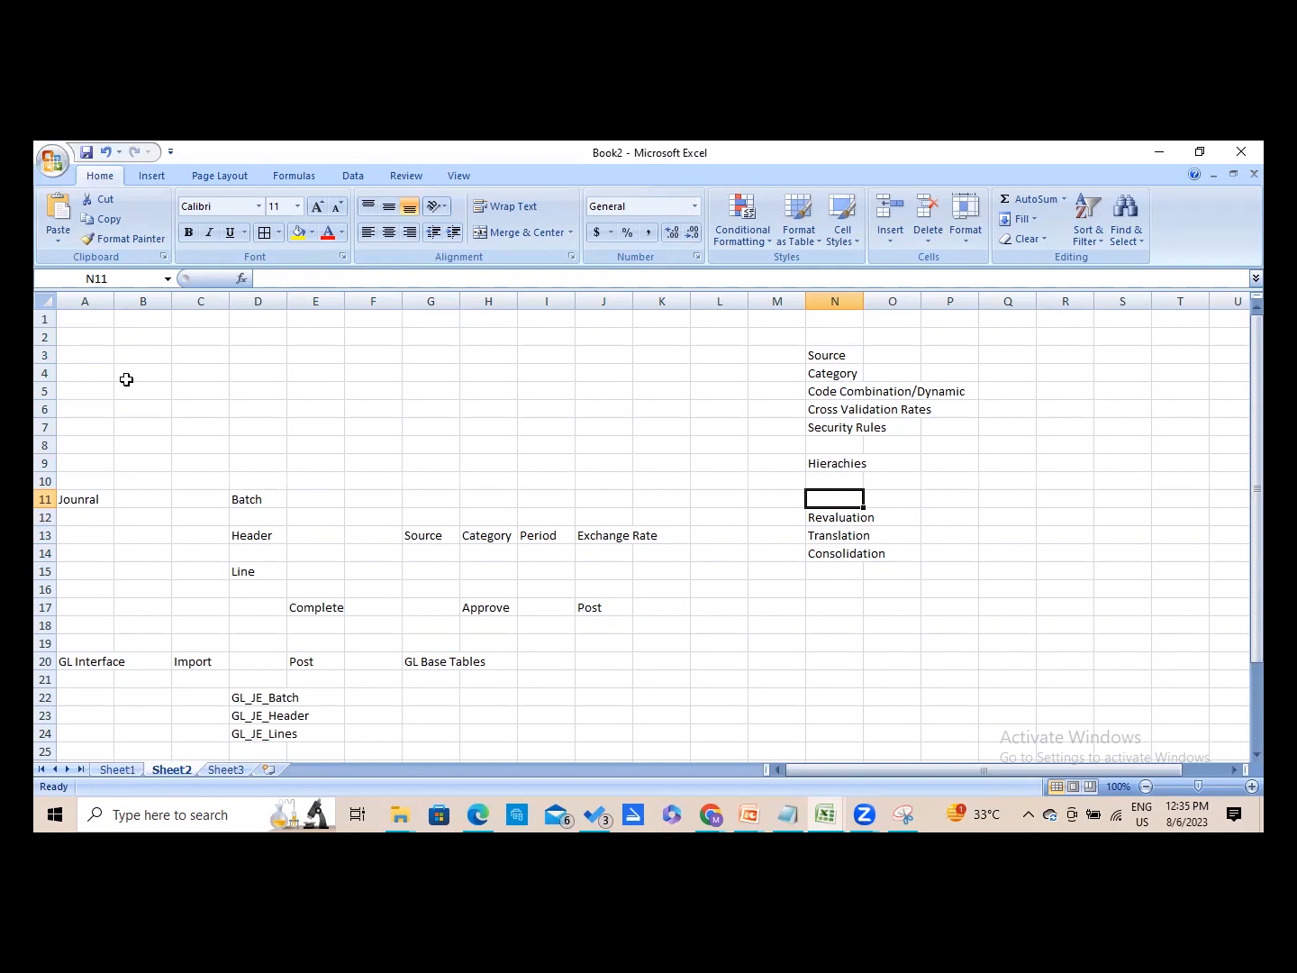
- Review the Jounral entry, the setup topics in N3:N7 and the Batch, Header and Line levels in D11:D15
{"action": "left_click", "coordinate": [103, 496]}
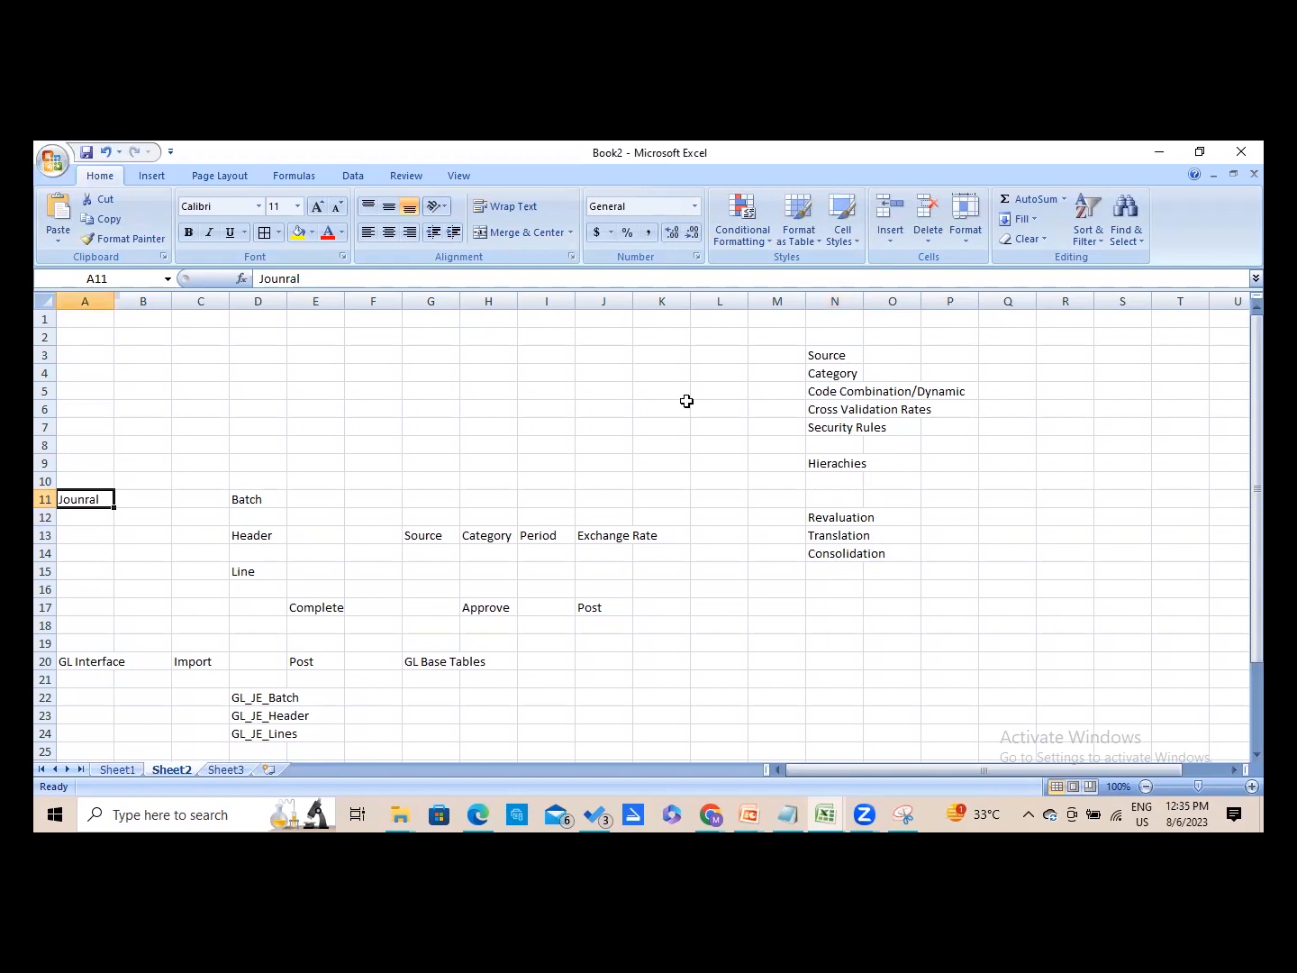
{"action": "left_click", "coordinate": [137, 498]}
{"action": "left_click_drag", "start_coordinate": [137, 499], "coordinate": [669, 377]}
{"action": "left_click", "coordinate": [752, 358]}
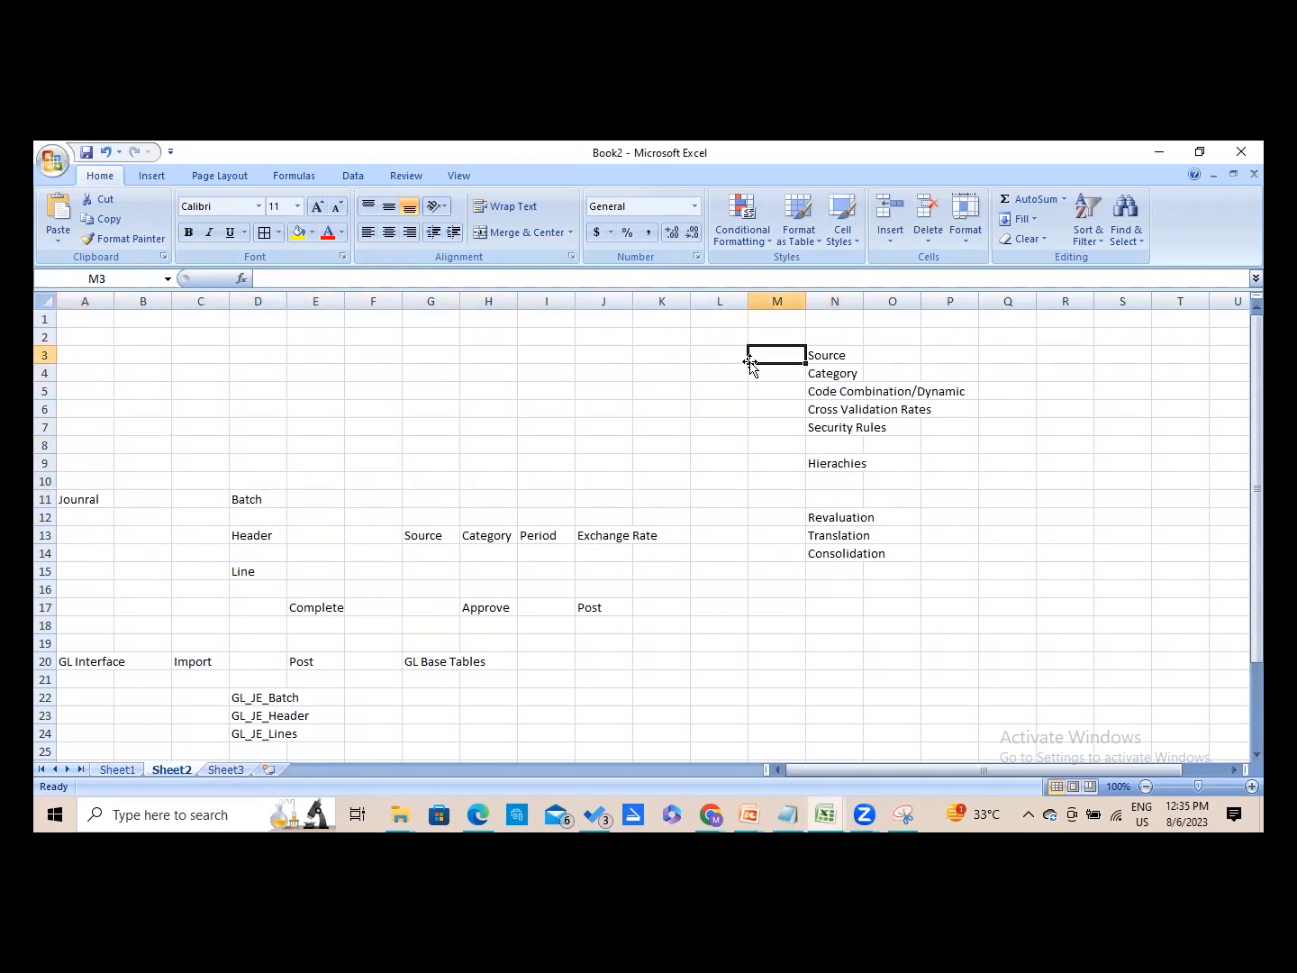
{"action": "left_click_drag", "start_coordinate": [831, 353], "coordinate": [838, 431]}
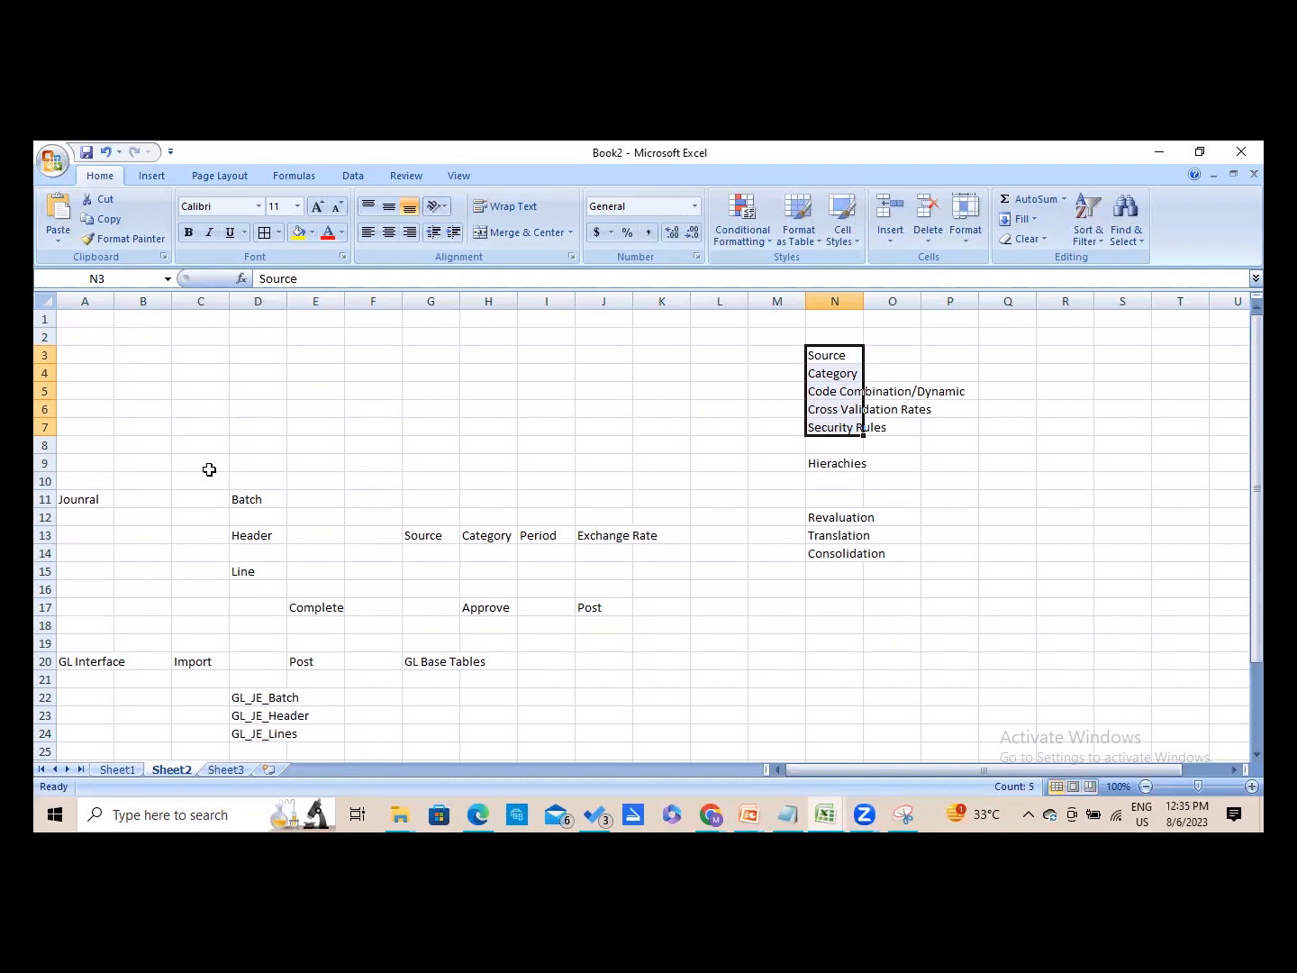
{"action": "left_click", "coordinate": [92, 502]}
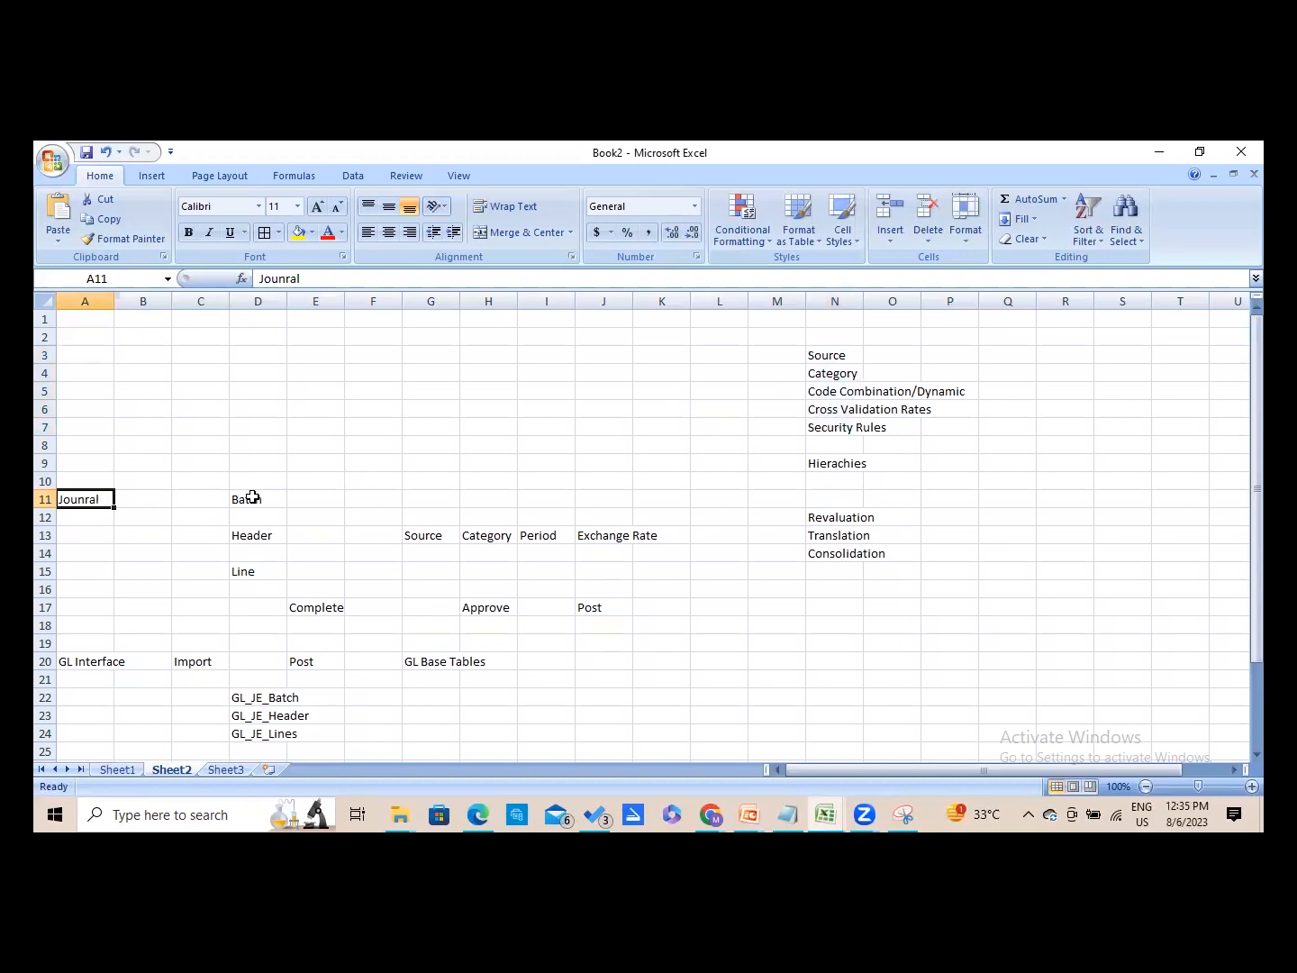
{"action": "left_click_drag", "start_coordinate": [252, 498], "coordinate": [254, 567]}
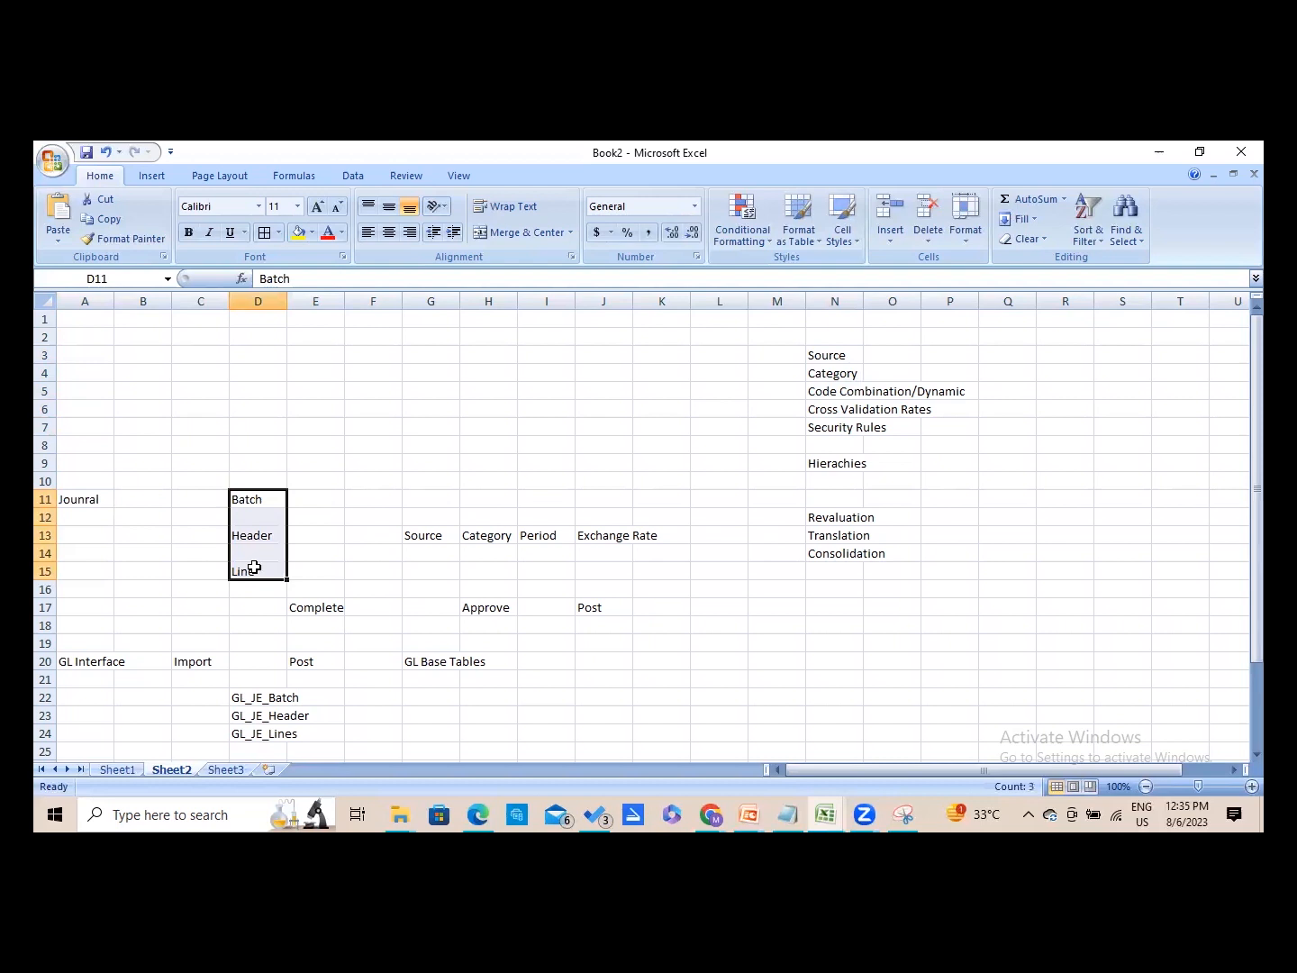
{"action": "left_click", "coordinate": [393, 488]}
- Switch to Oracle Fusion in Chrome and open the Journals work area under General Accounting
{"action": "key", "text": "alt+Tab"}
{"action": "key", "text": "alt+Tab"}
{"action": "key", "text": "alt+Tab"}
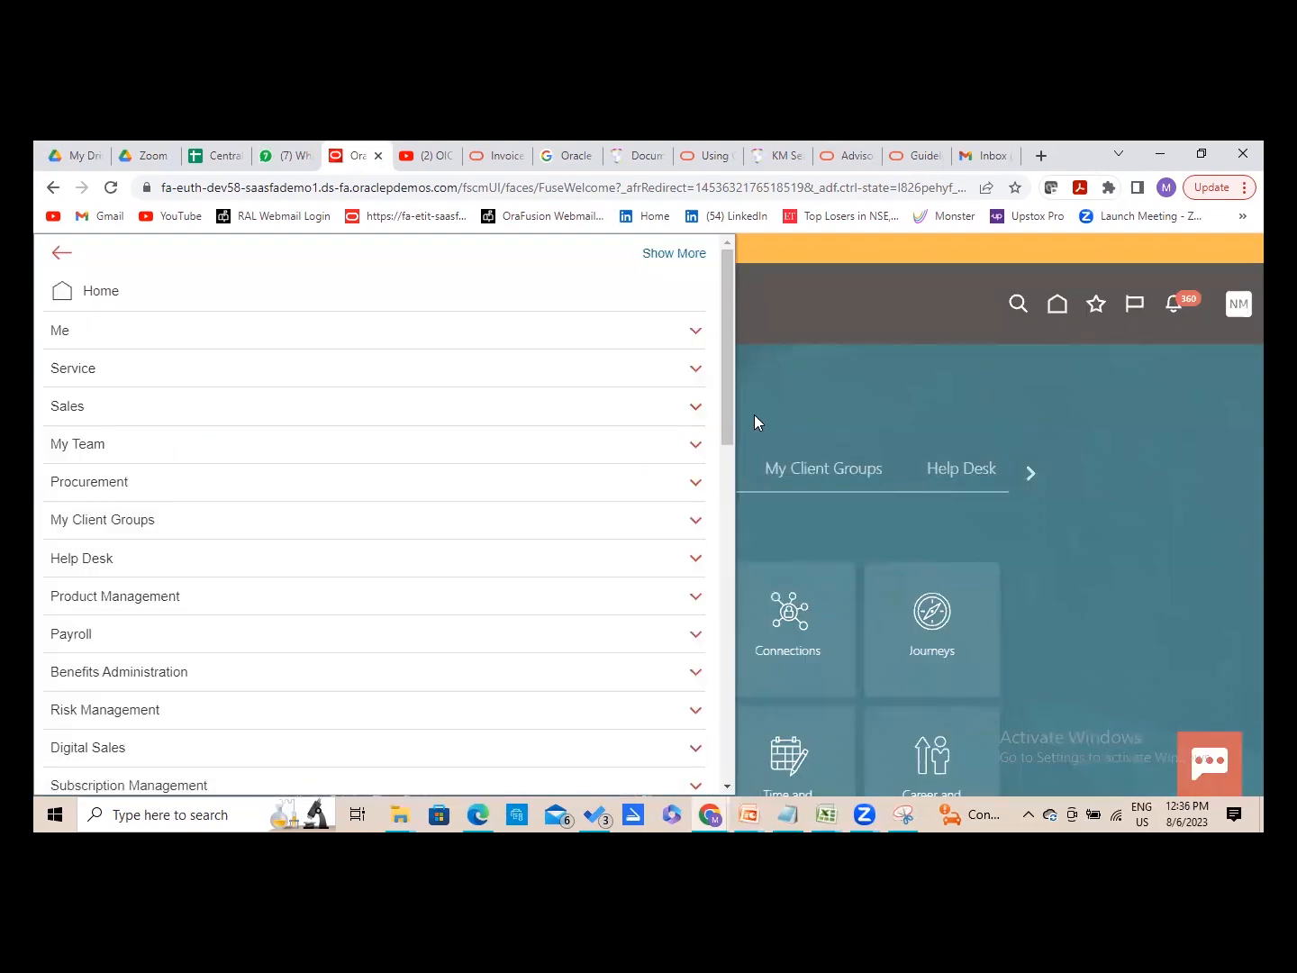
{"action": "left_click_drag", "start_coordinate": [730, 428], "coordinate": [742, 580]}
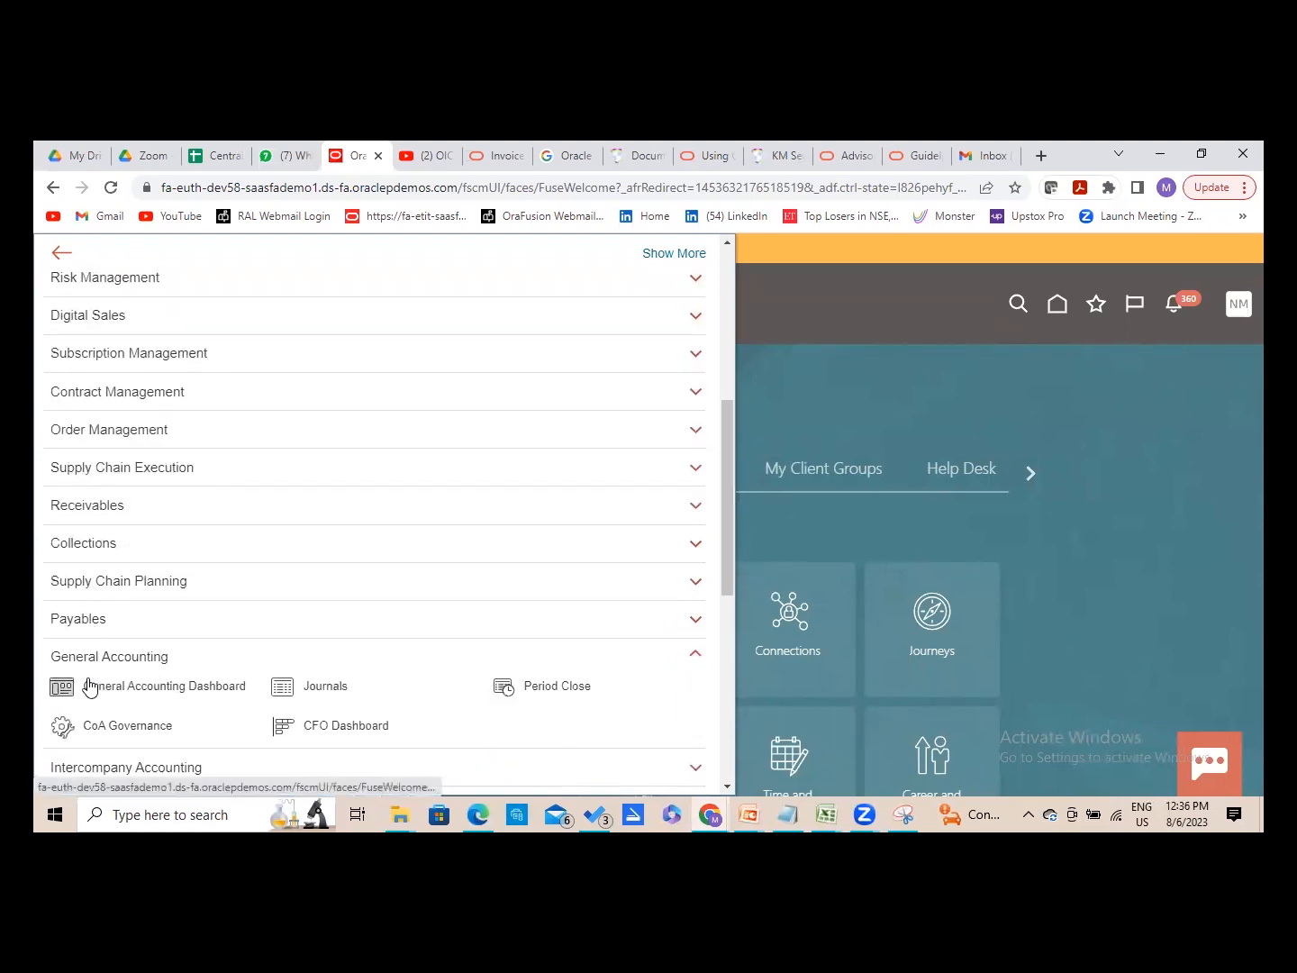
{"action": "left_click", "coordinate": [332, 688]}
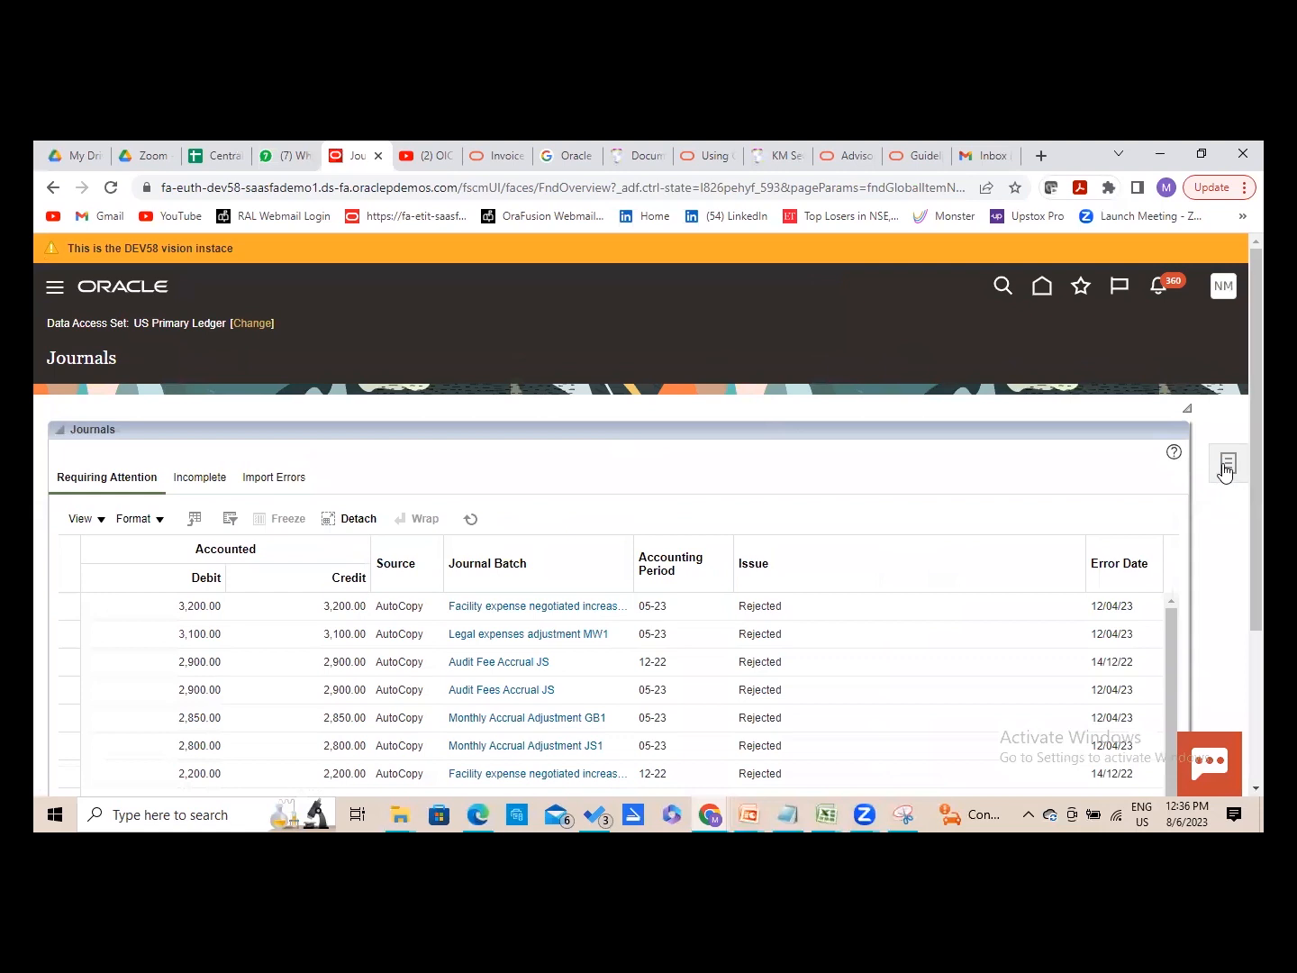
- Start a new journal with the Create Journal task of the Journals work area
{"action": "left_click", "coordinate": [1227, 465]}
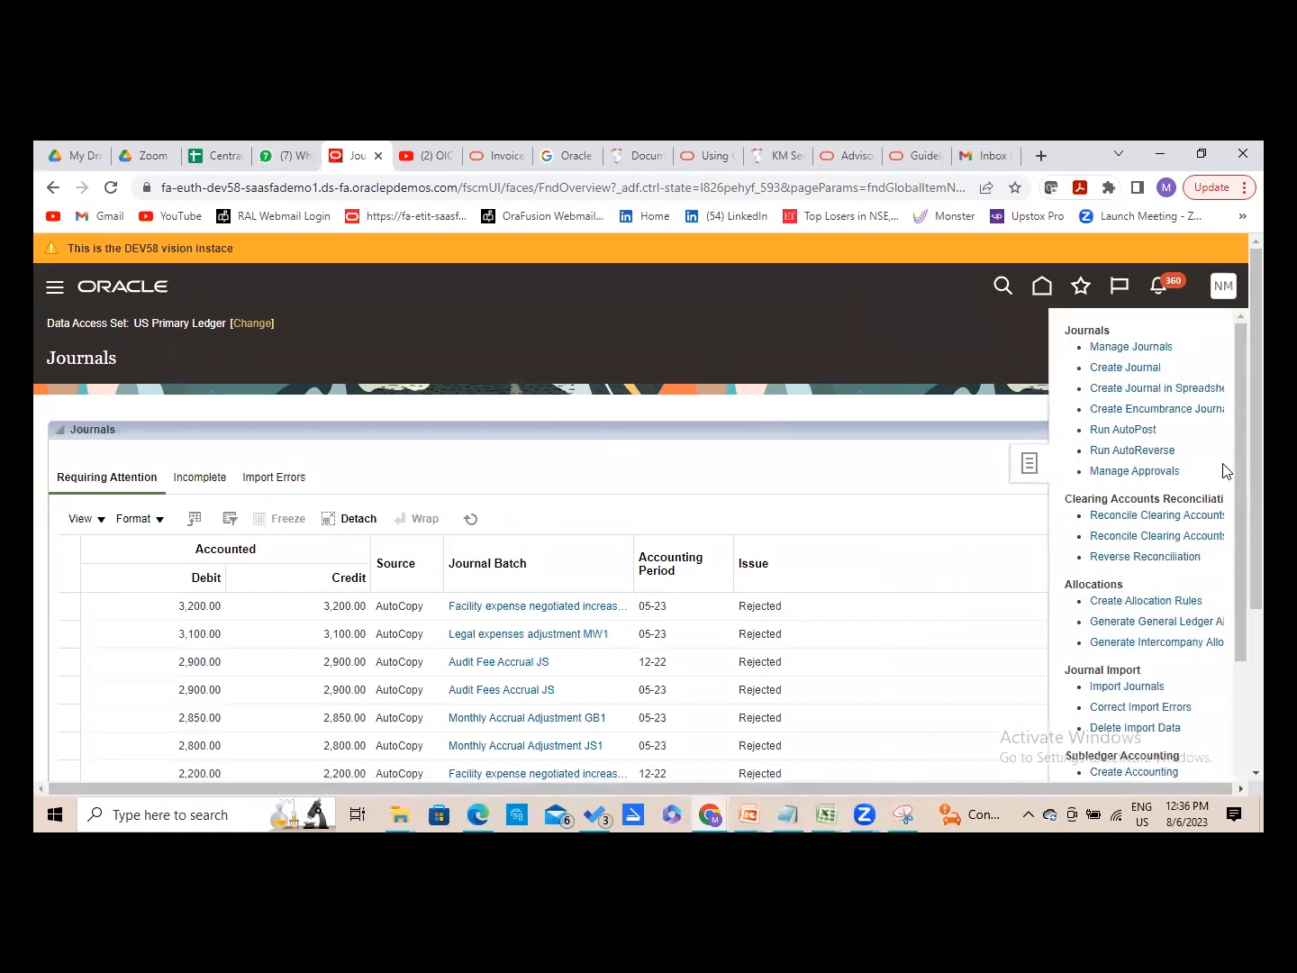
{"action": "left_click", "coordinate": [1126, 368]}
{"action": "left_click", "coordinate": [1152, 366]}
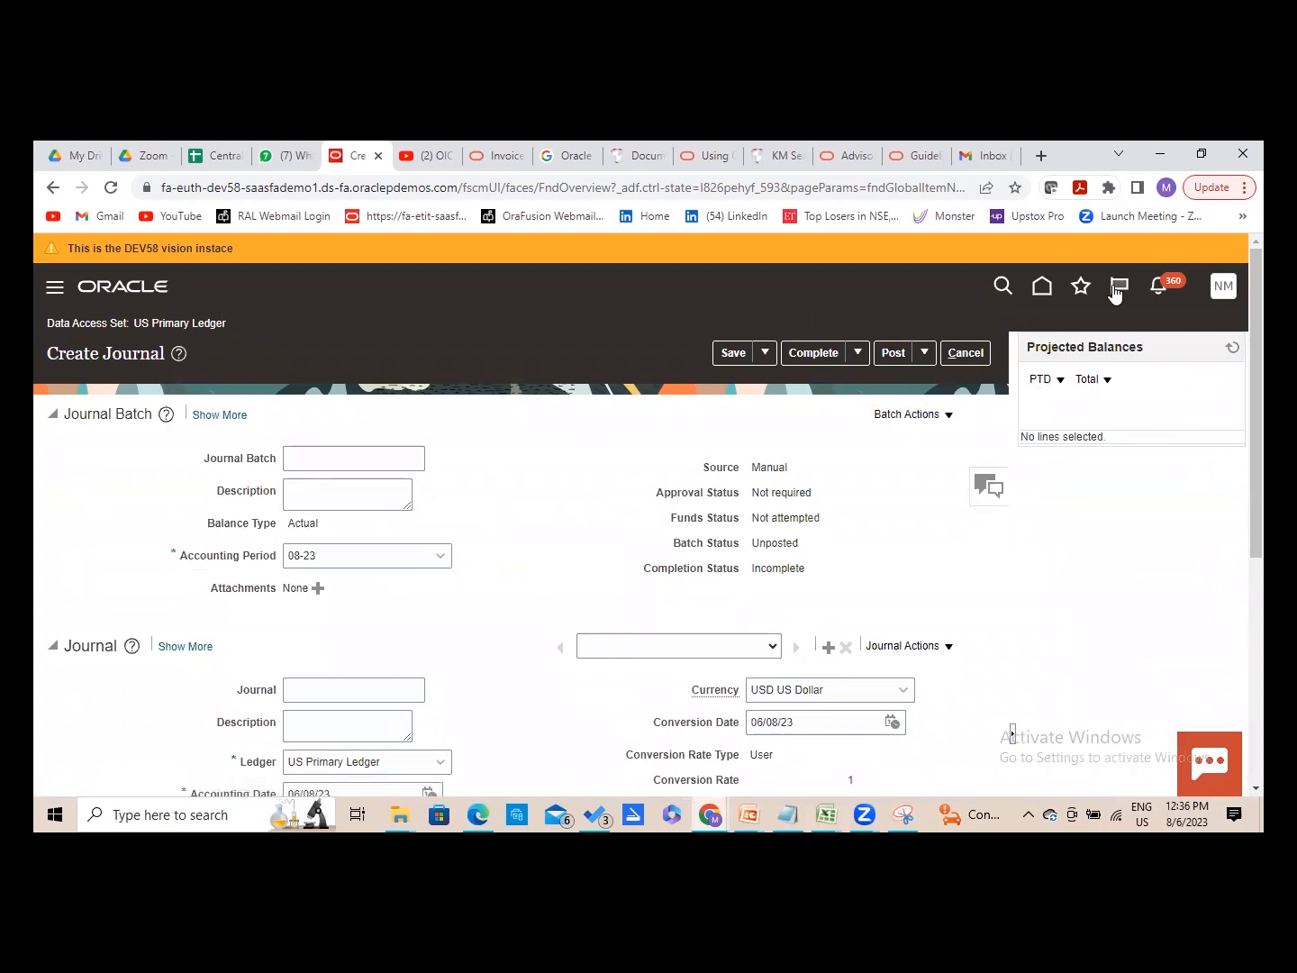
- Look through the Journal Batch, Journal and Journal Lines sections of the Create Journal page
{"action": "scroll", "coordinate": [1012, 733], "scroll_direction": "down", "scroll_amount": 1}
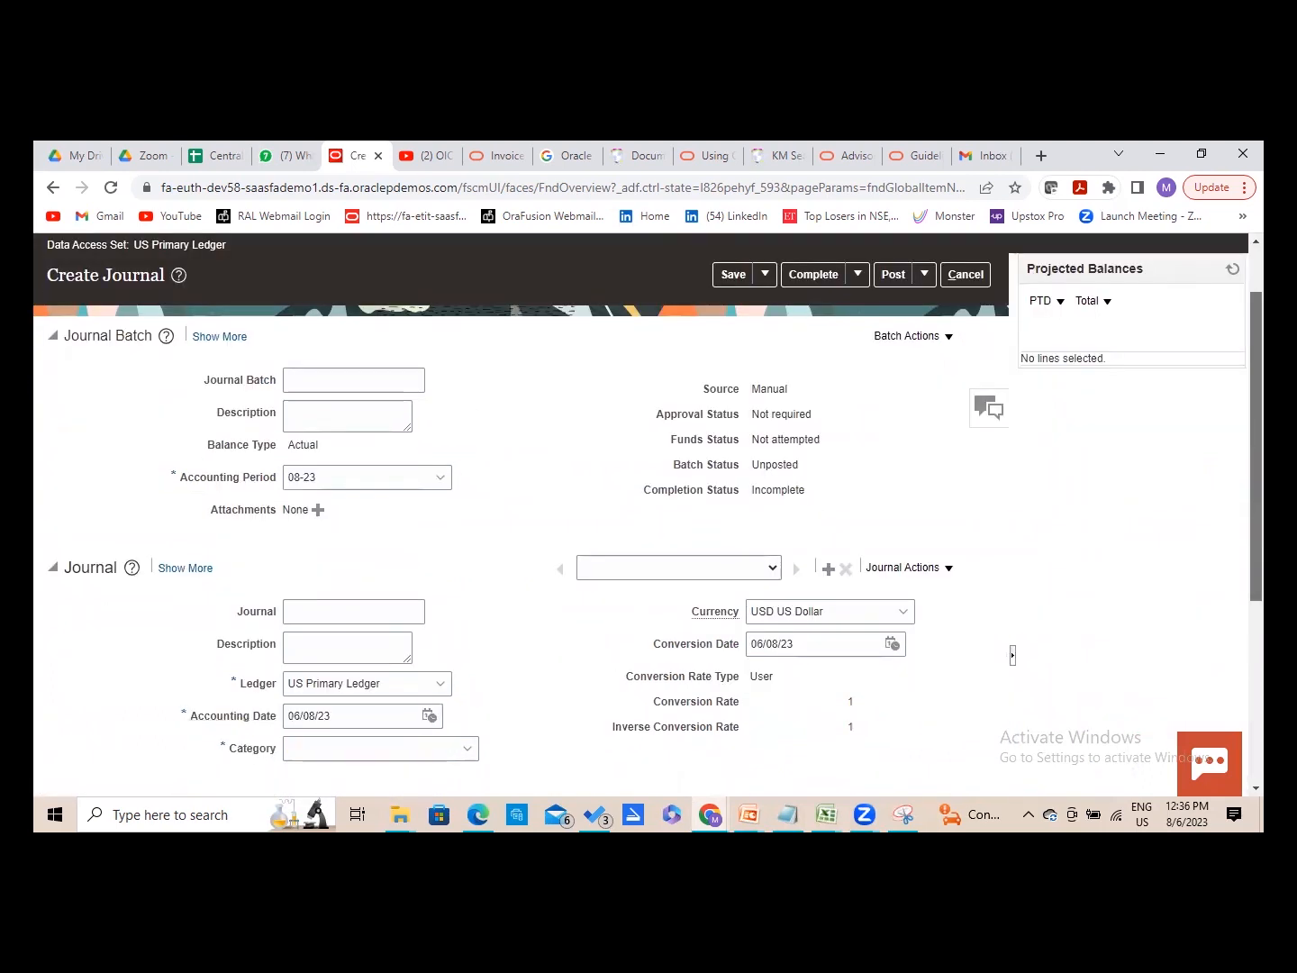
{"action": "scroll", "coordinate": [1012, 733], "scroll_direction": "up", "scroll_amount": 1}
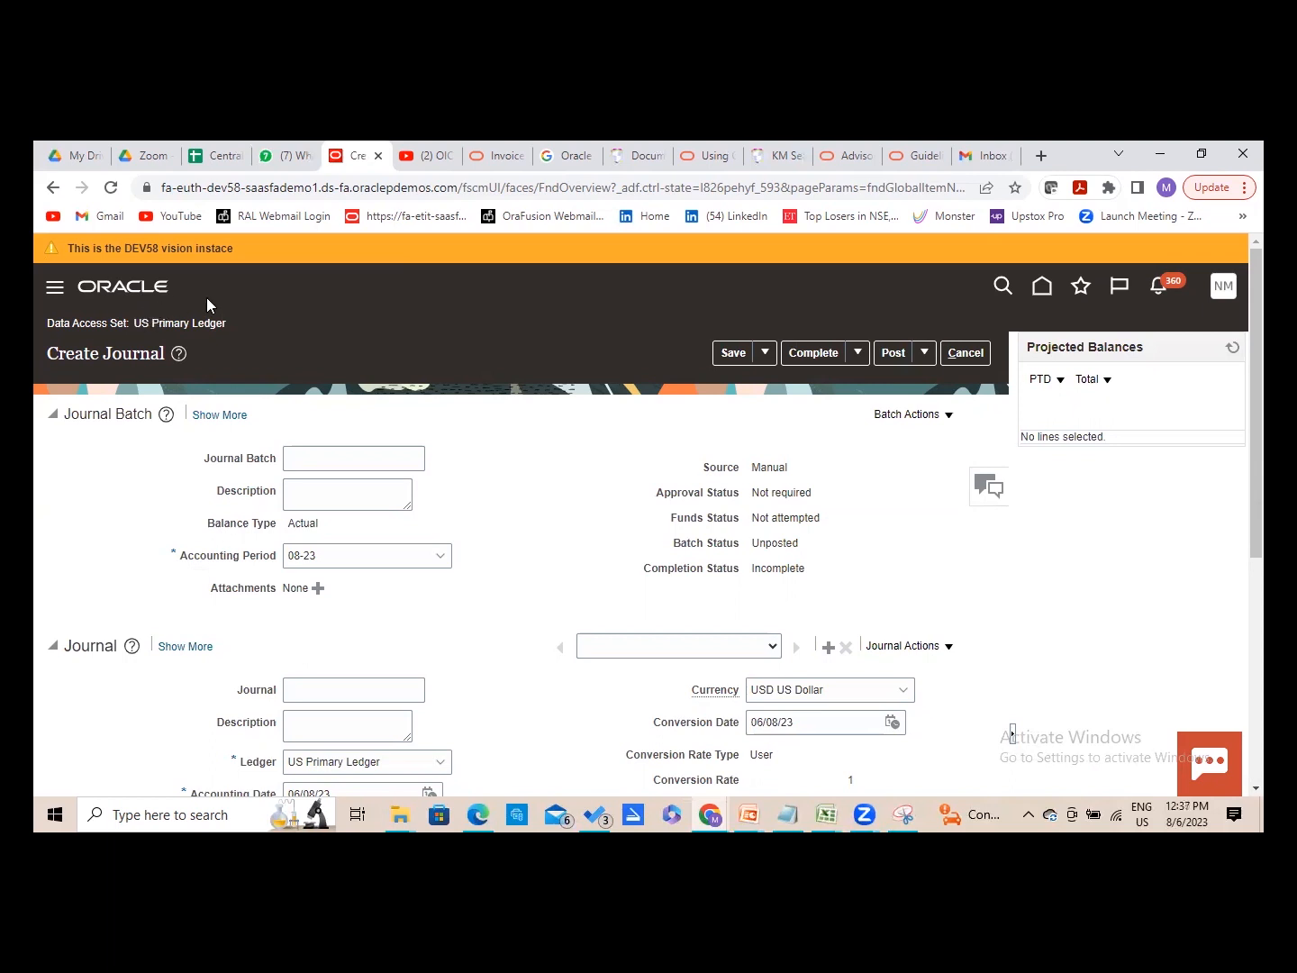
{"action": "scroll", "coordinate": [649, 515], "scroll_direction": "down", "scroll_amount": 1}
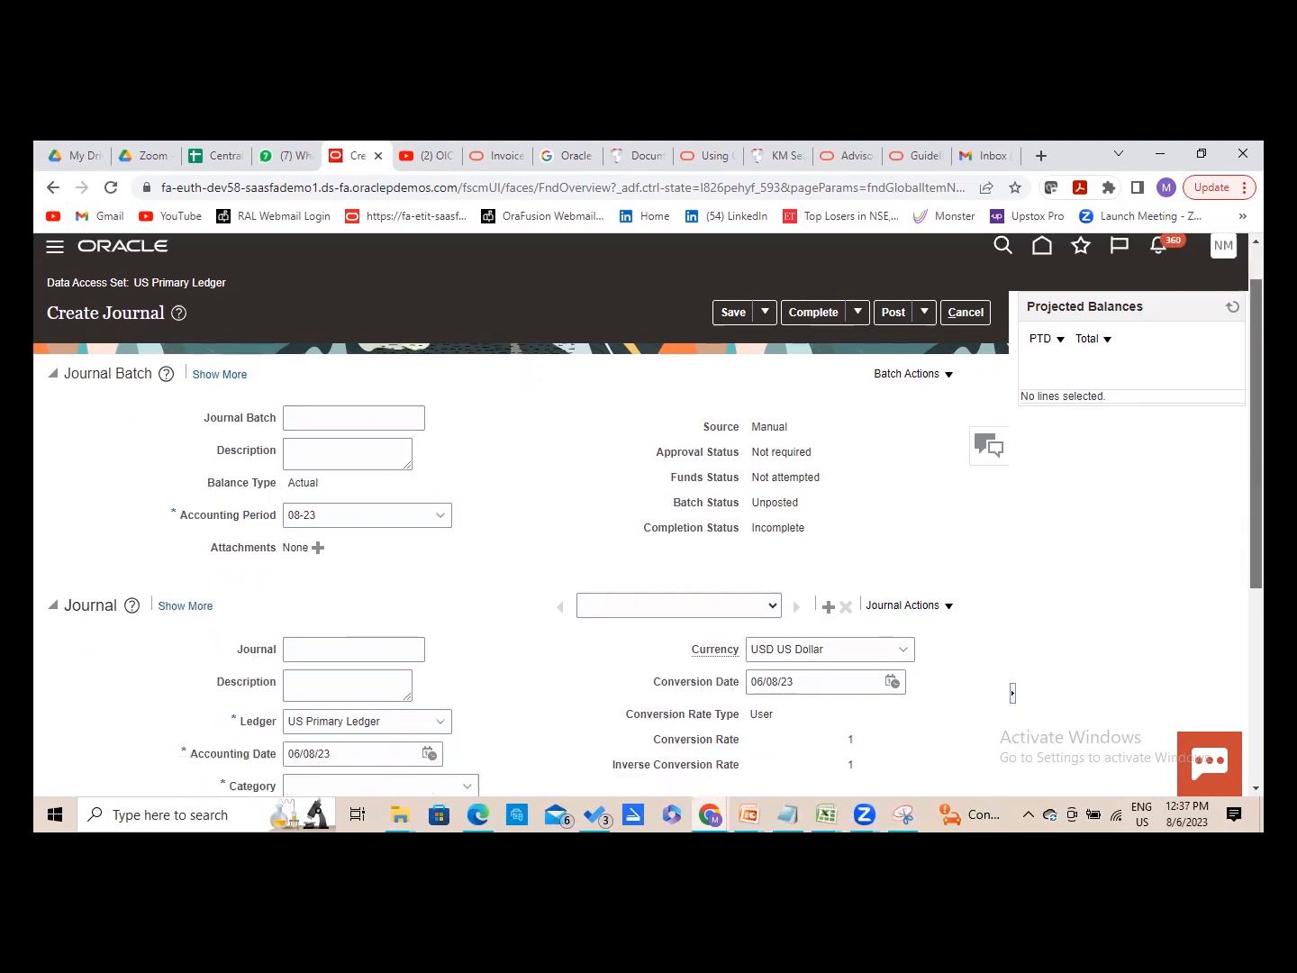
{"action": "scroll", "coordinate": [354, 409], "scroll_direction": "down", "scroll_amount": 1}
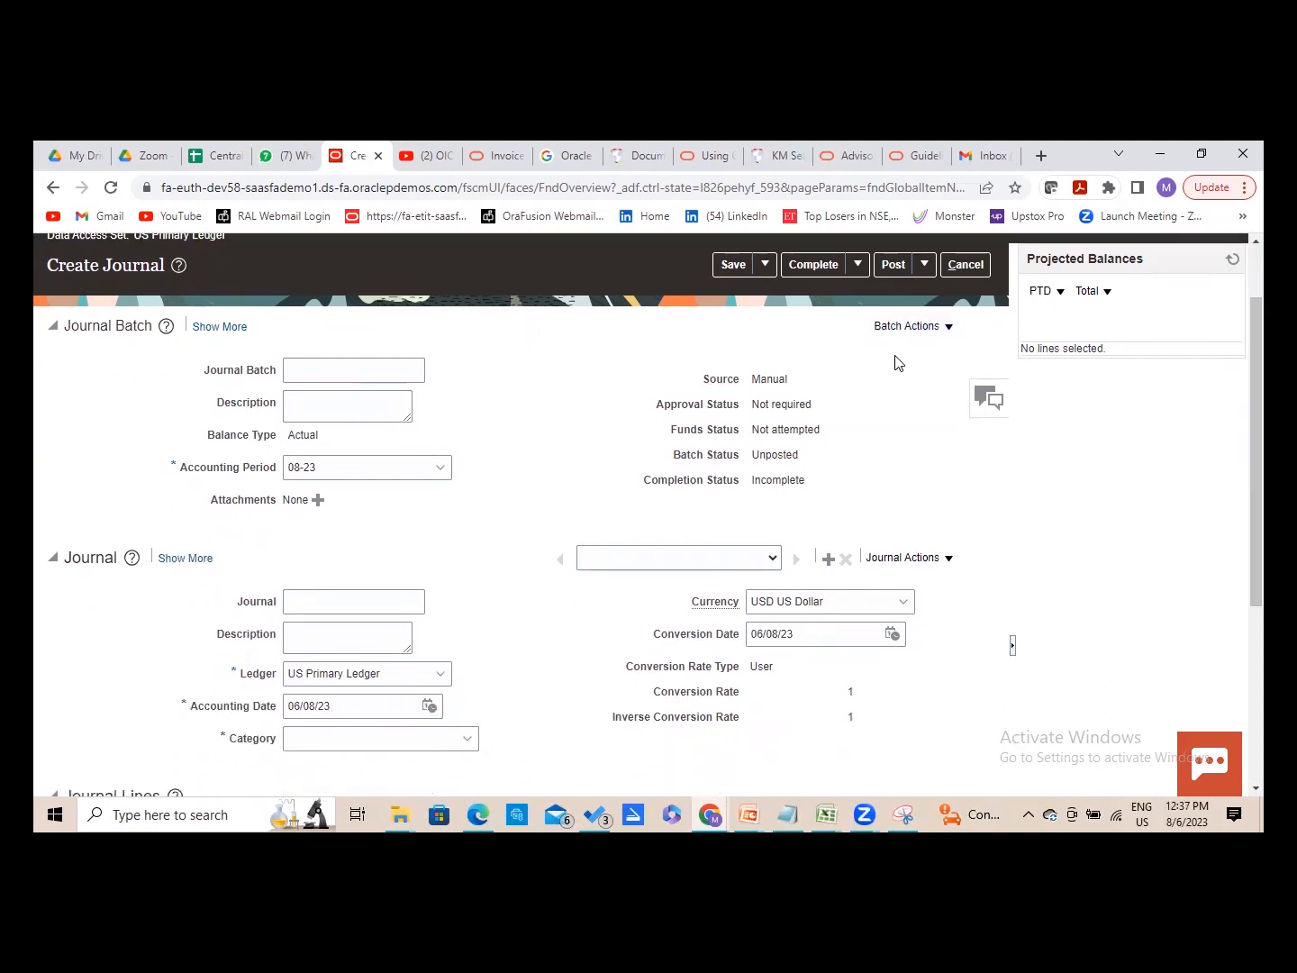
{"action": "scroll", "coordinate": [1256, 477], "scroll_direction": "down", "scroll_amount": 2}
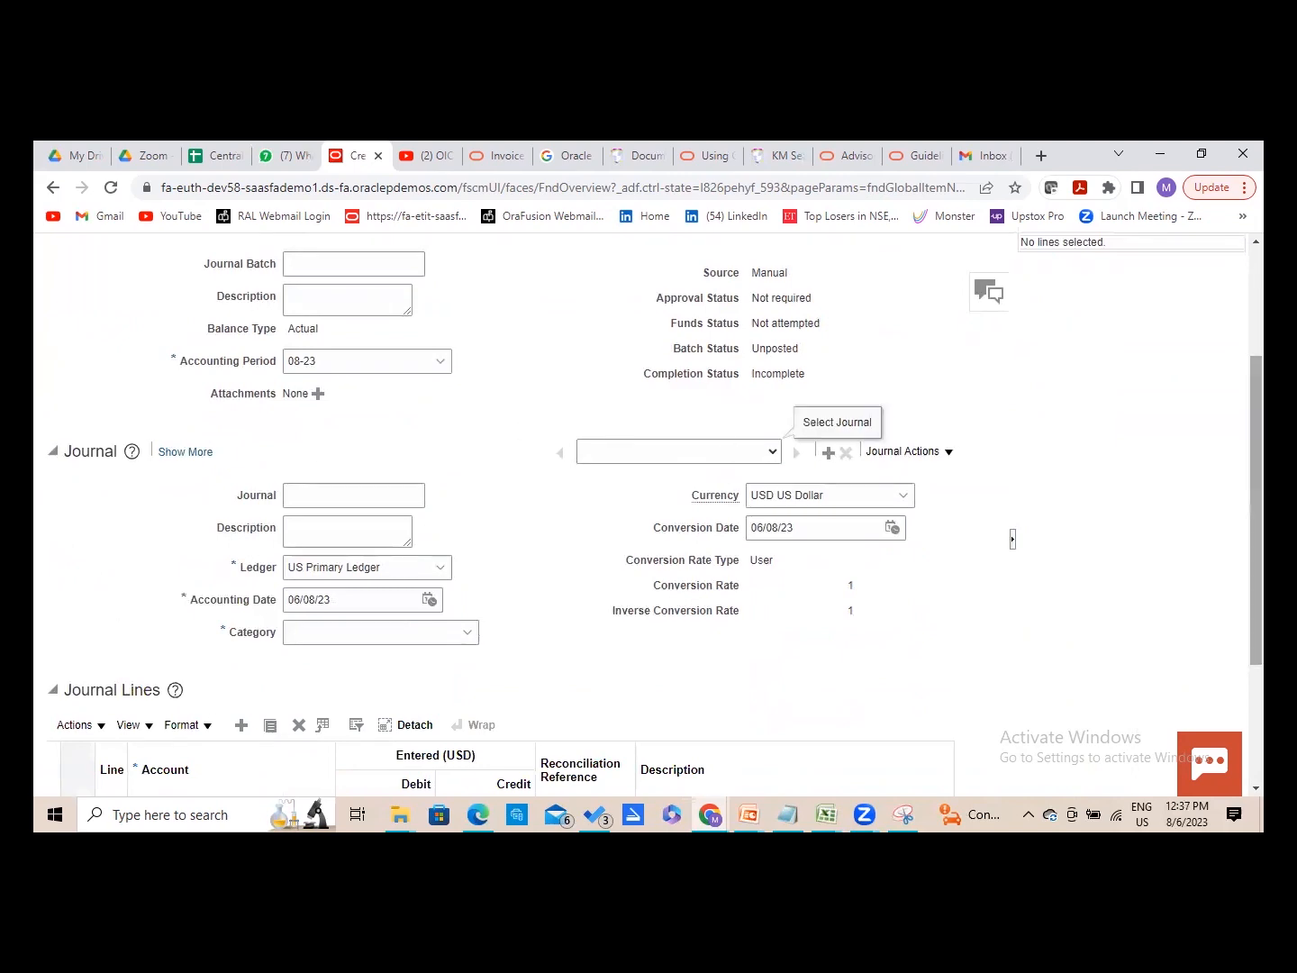
- Switch to the Excel workbook and review the Batch, Header and Line levels and the header's Source entry
{"action": "key", "text": "alt+Tab"}
{"action": "left_click", "coordinate": [258, 514]}
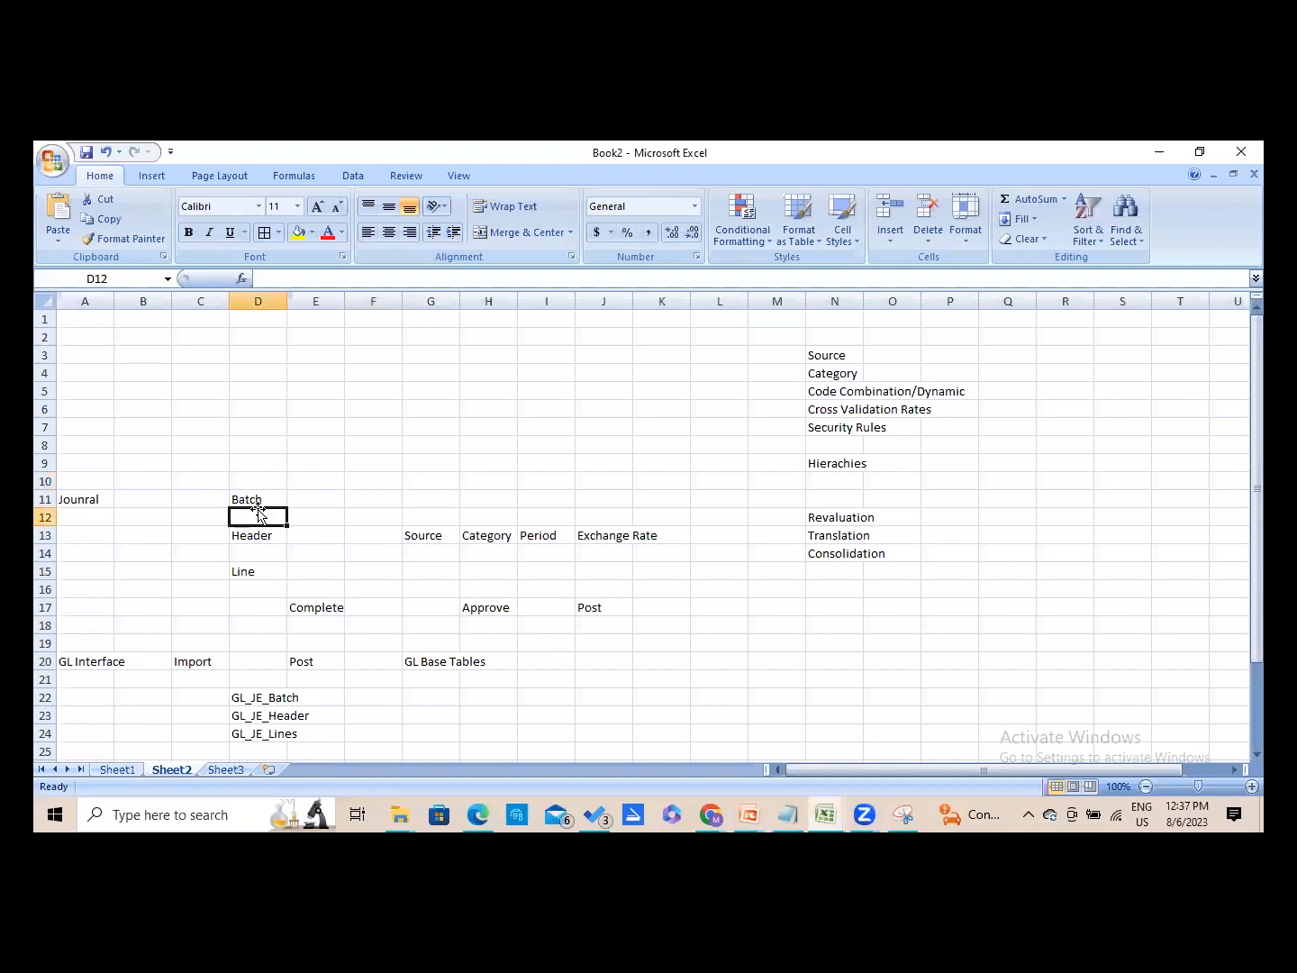
{"action": "left_click", "coordinate": [257, 501]}
{"action": "left_click", "coordinate": [255, 533]}
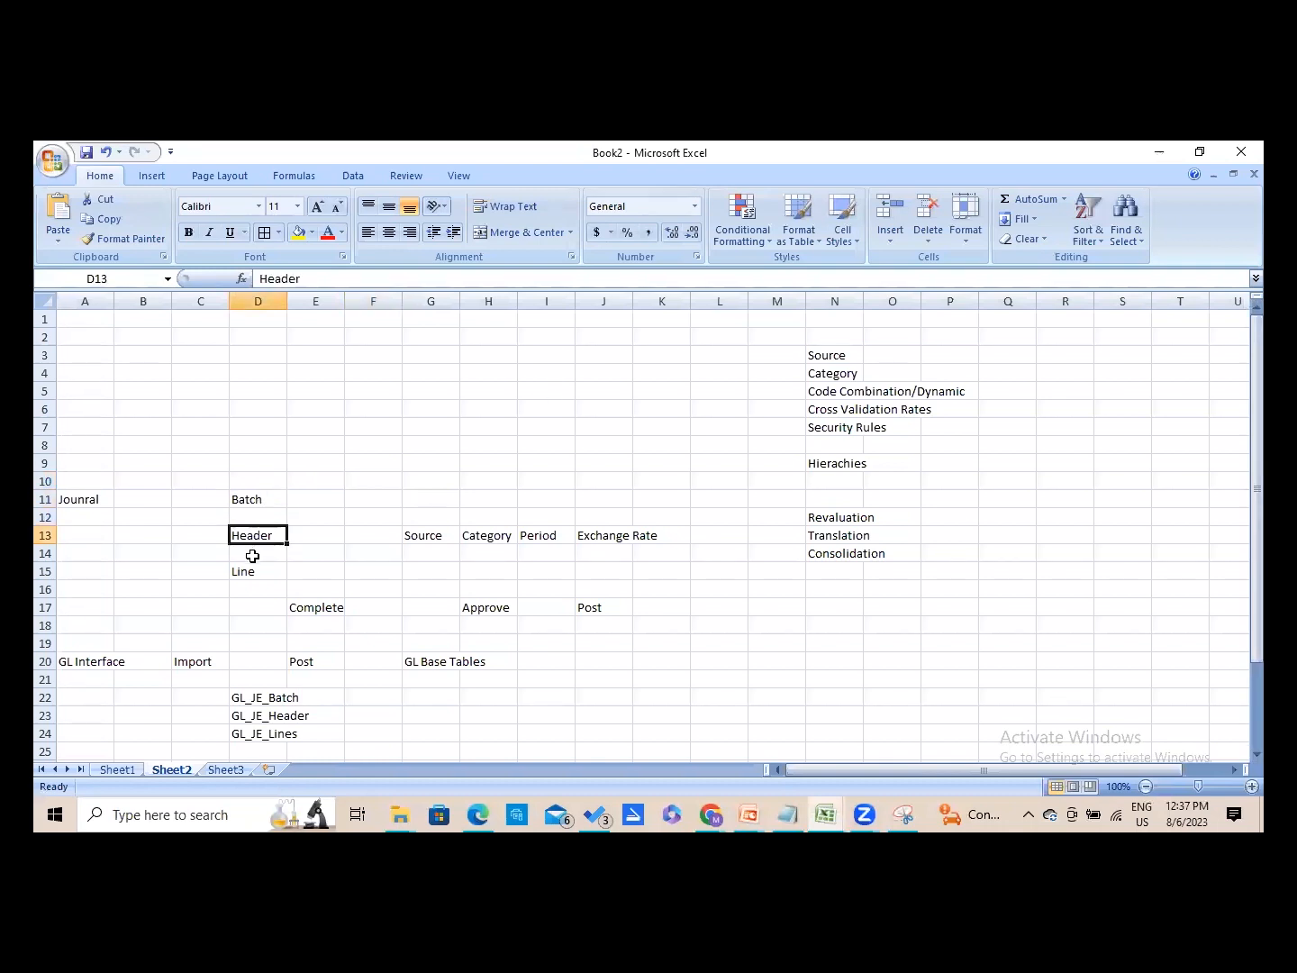
{"action": "left_click", "coordinate": [253, 569]}
{"action": "left_click", "coordinate": [307, 501]}
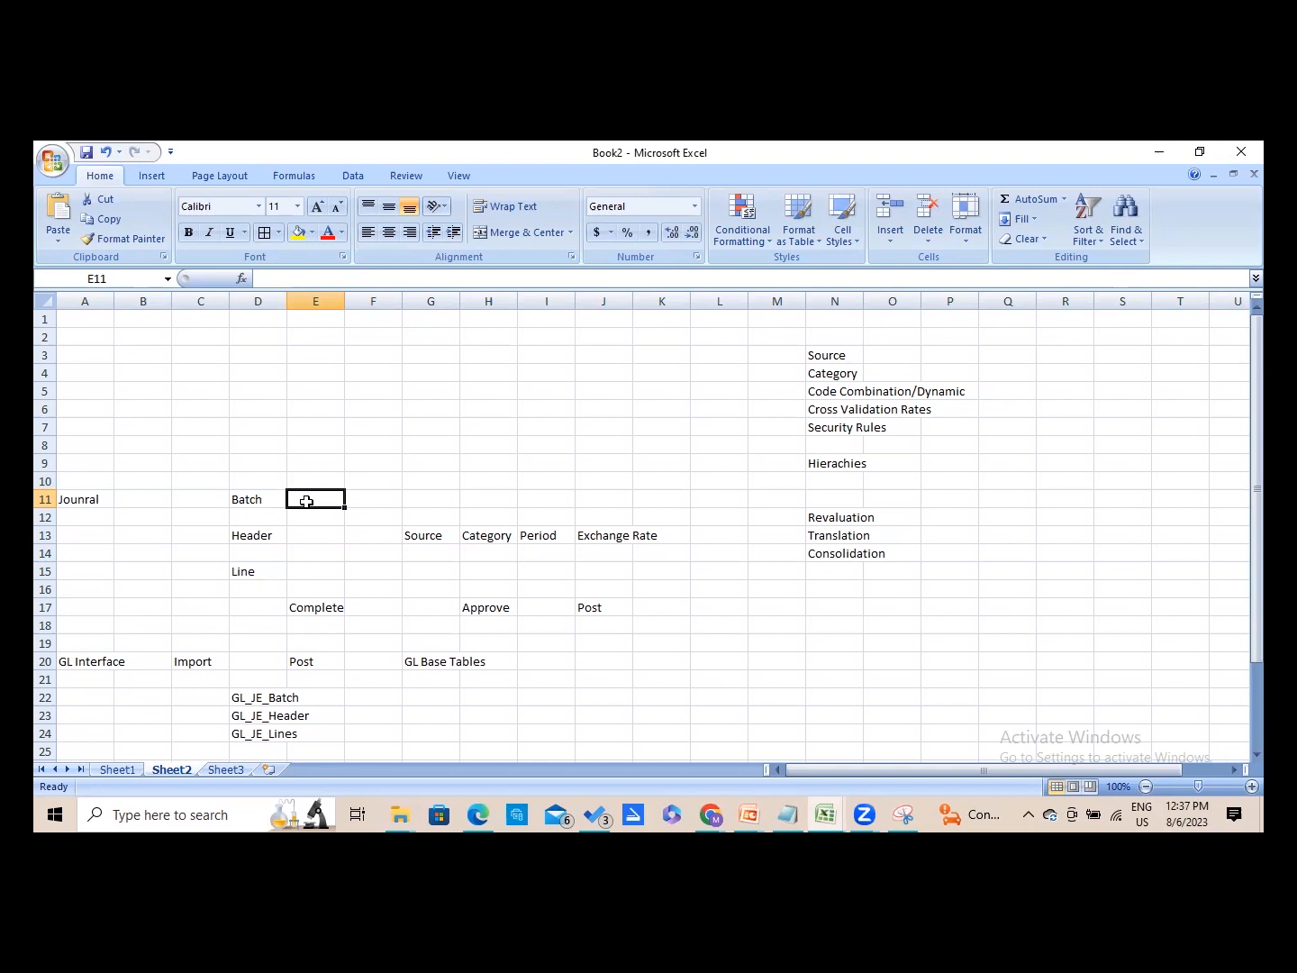
{"action": "key", "text": "Down"}
{"action": "key", "text": "Down"}
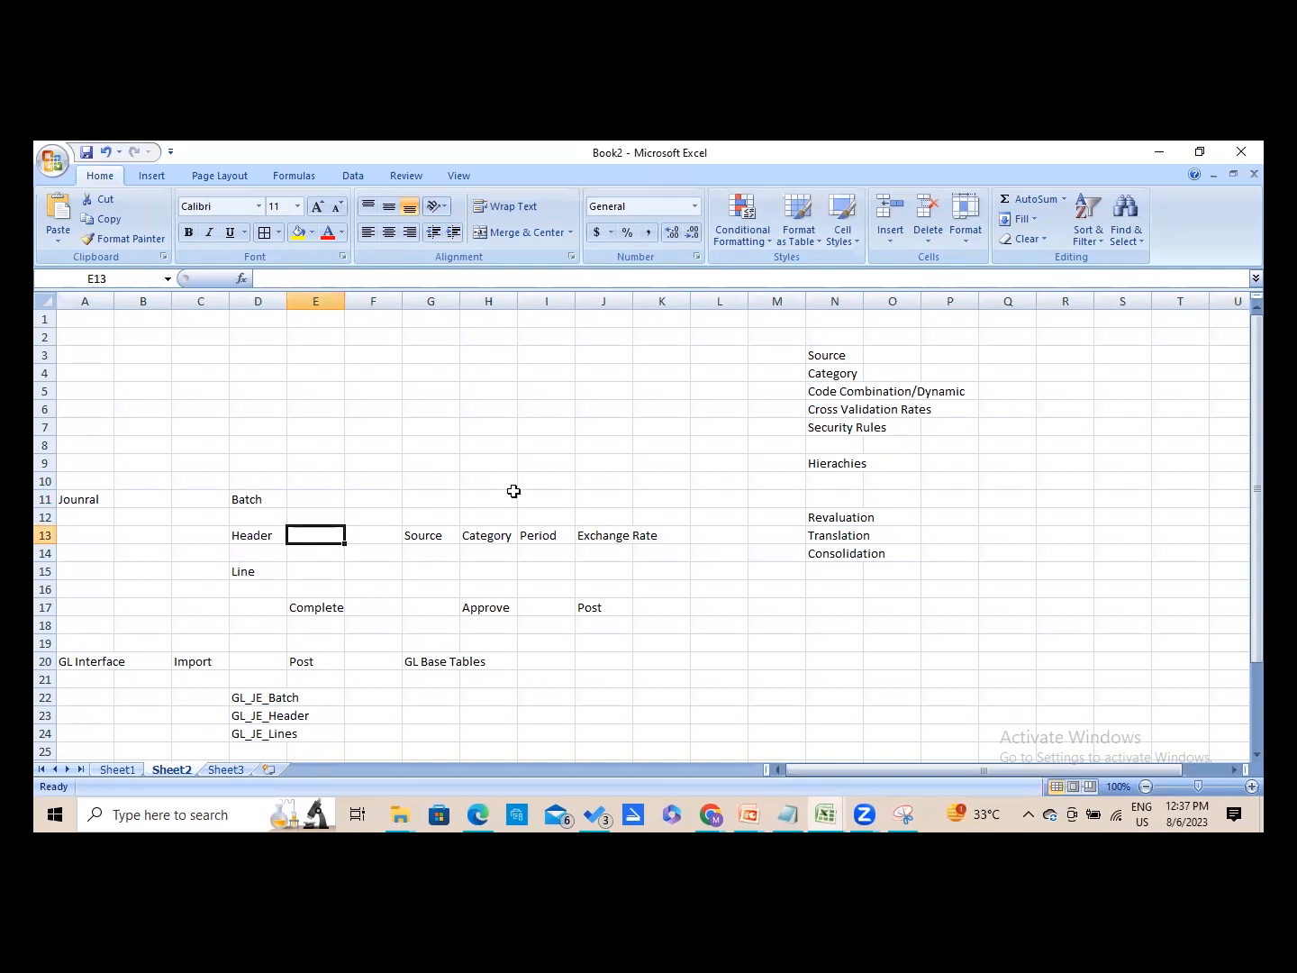
{"action": "key", "text": "Right"}
{"action": "key", "text": "Right"}
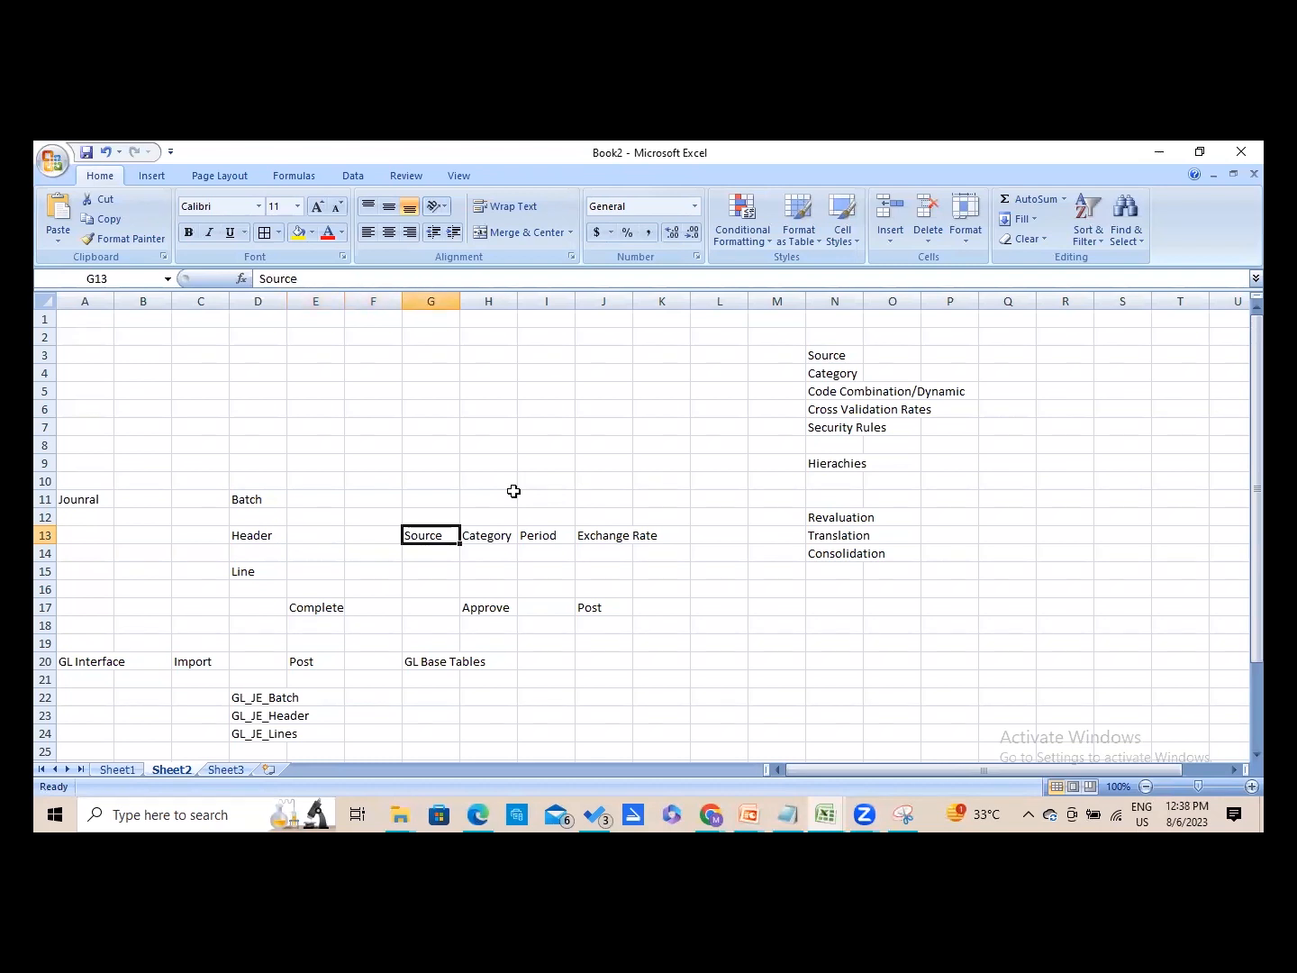
{"action": "key", "text": "Down"}
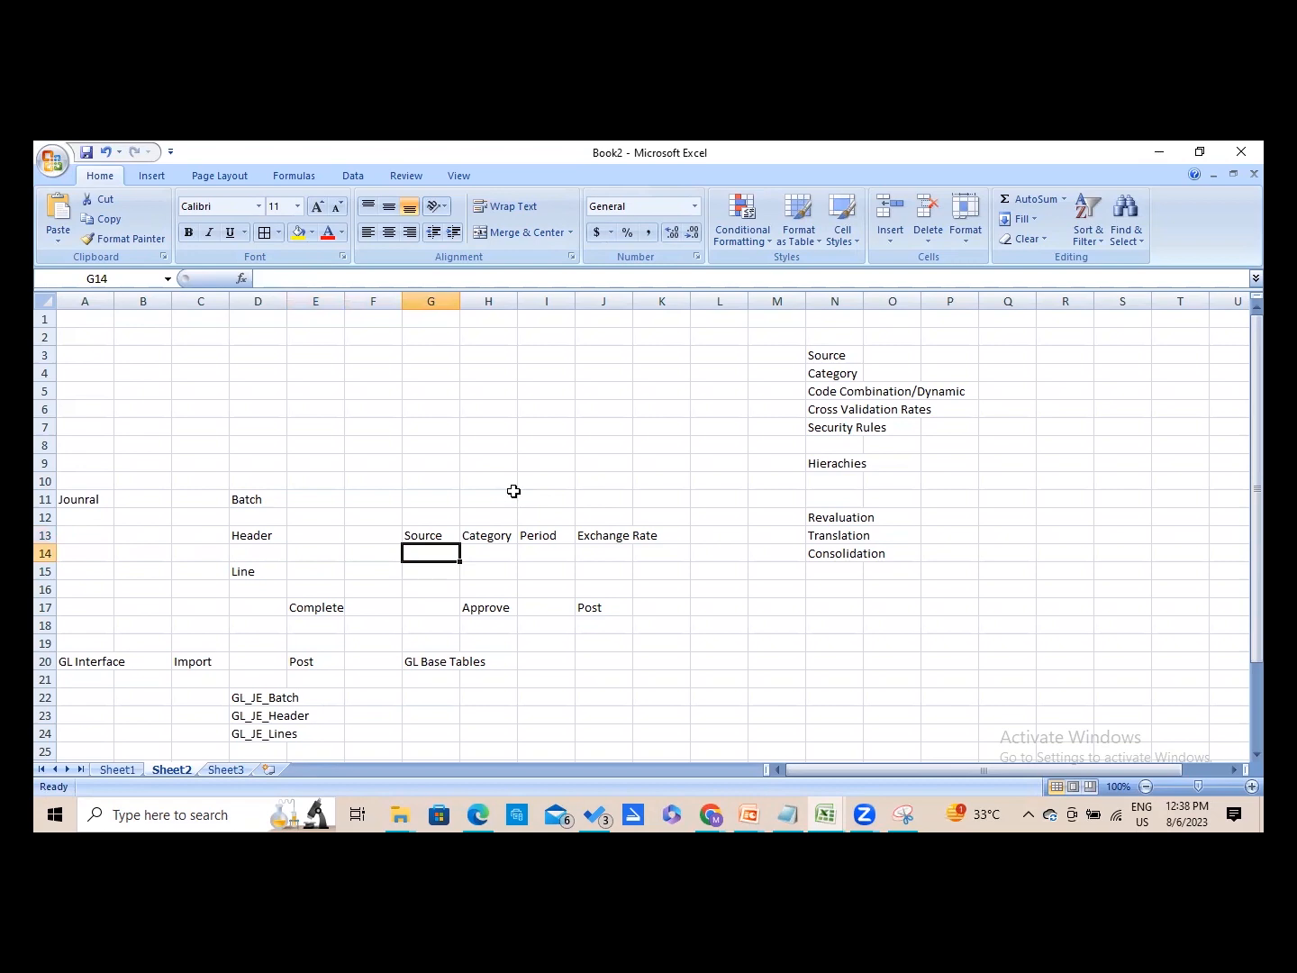
- Switch to Oracle Fusion and compare the Journal Batch and Journal header fields of Create Journal with the Excel outline
{"action": "key", "text": "alt+Tab"}
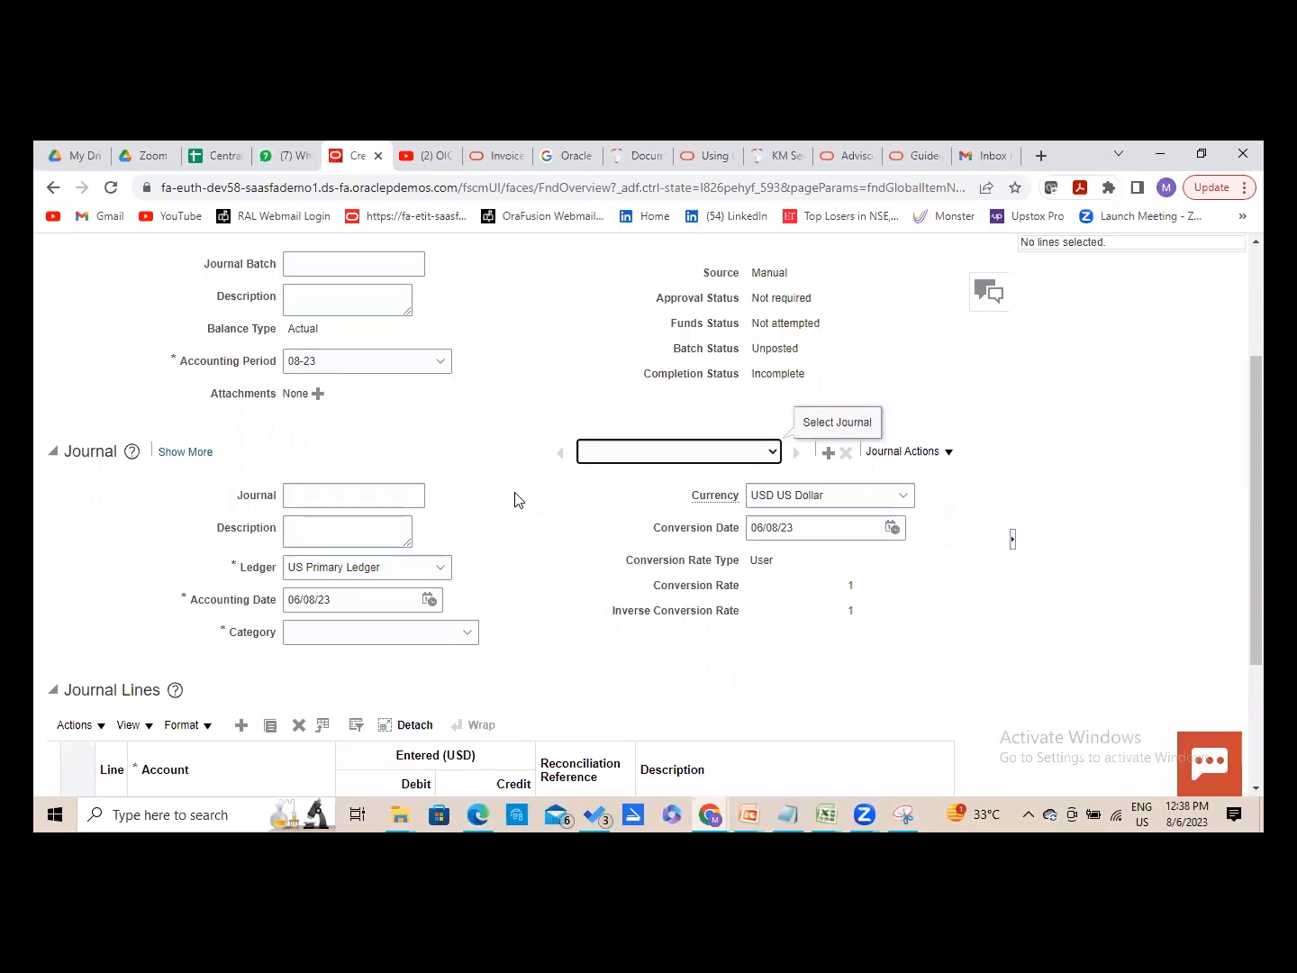
{"action": "key", "text": "alt+Tab"}
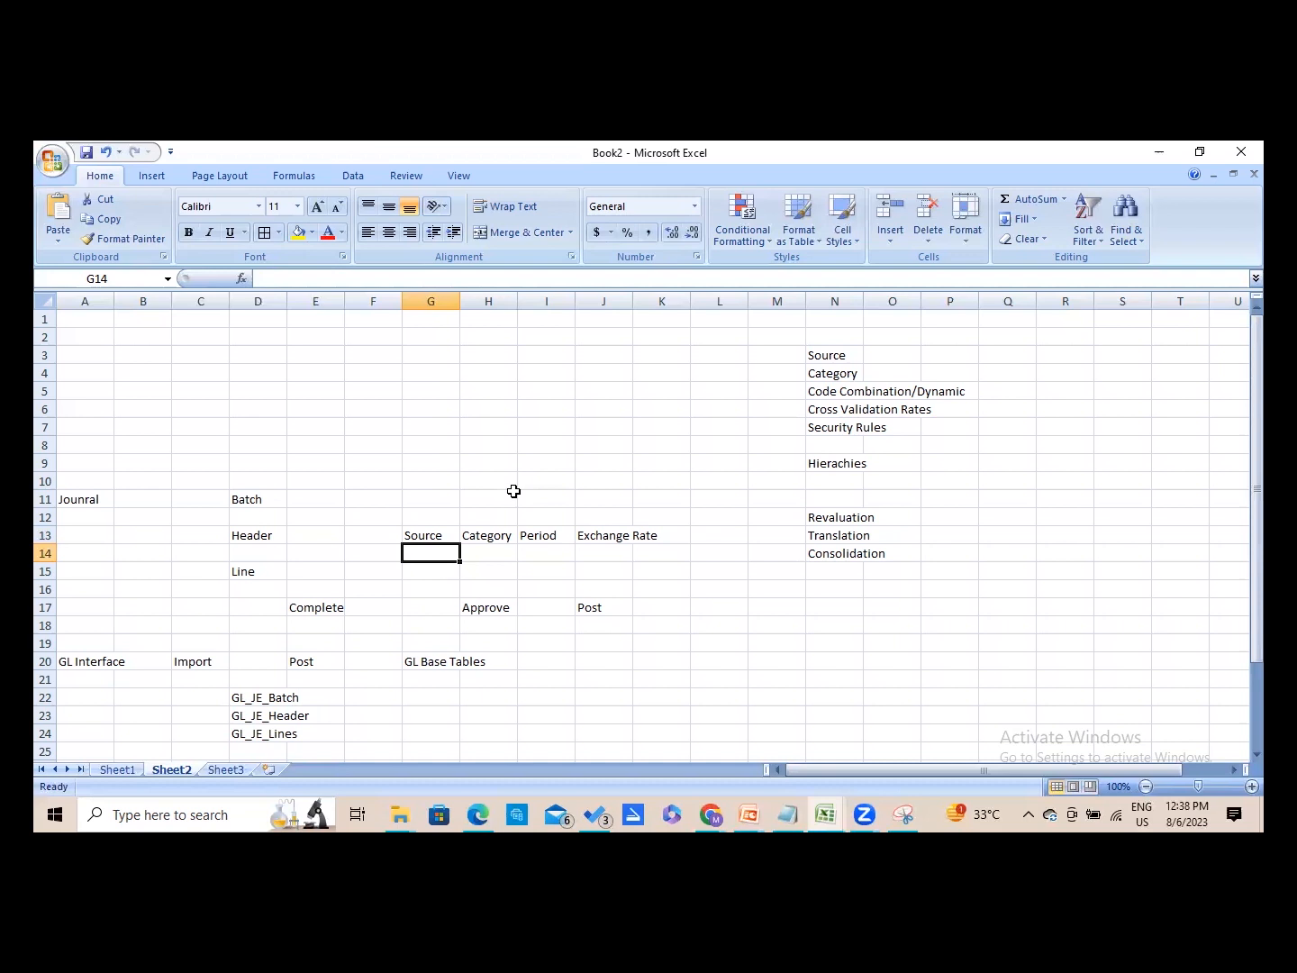
{"action": "key", "text": "alt+Tab"}
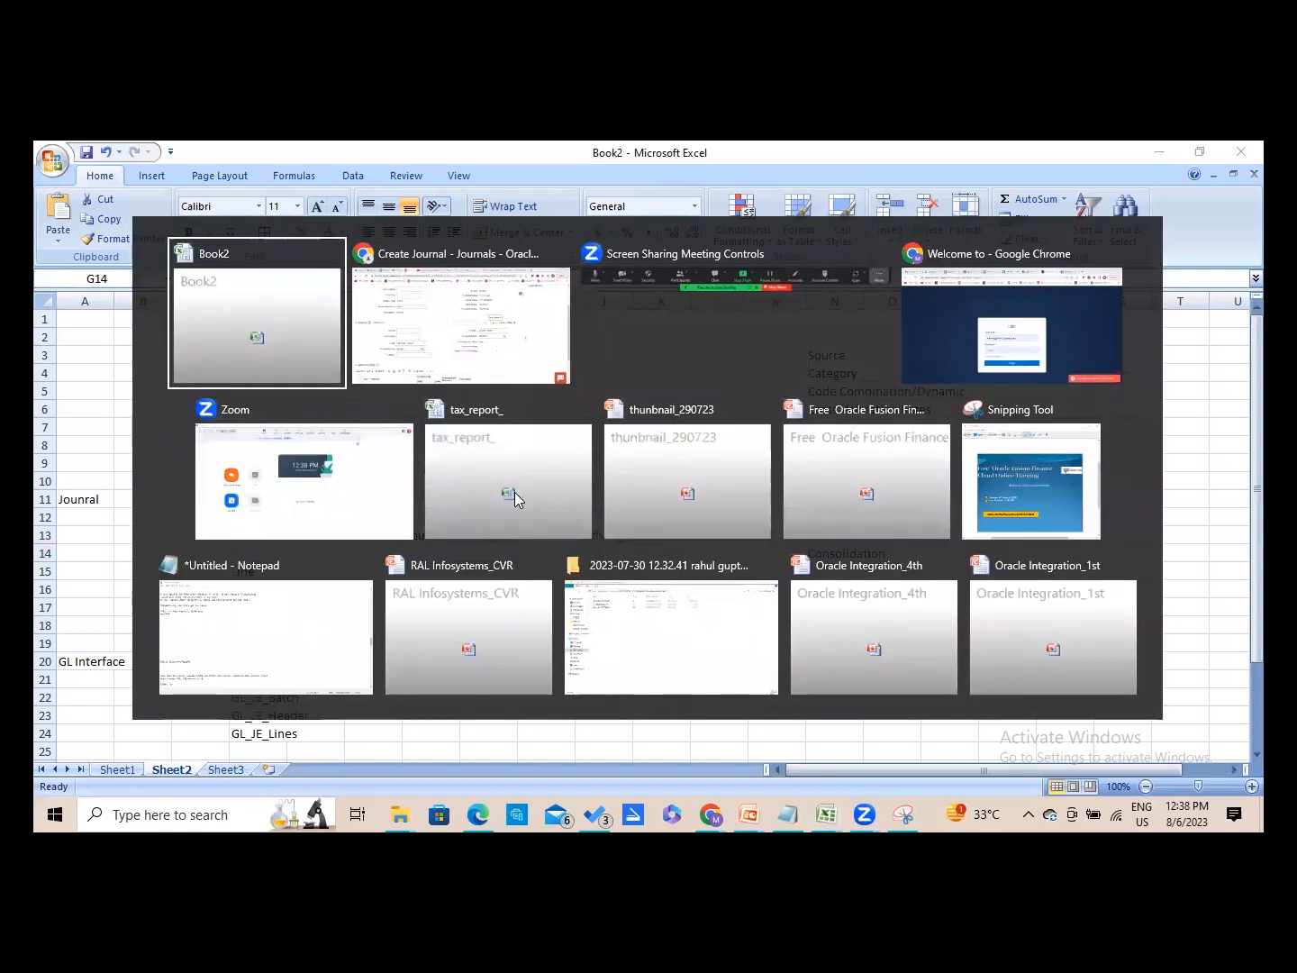
{"action": "key", "text": "alt+Tab"}
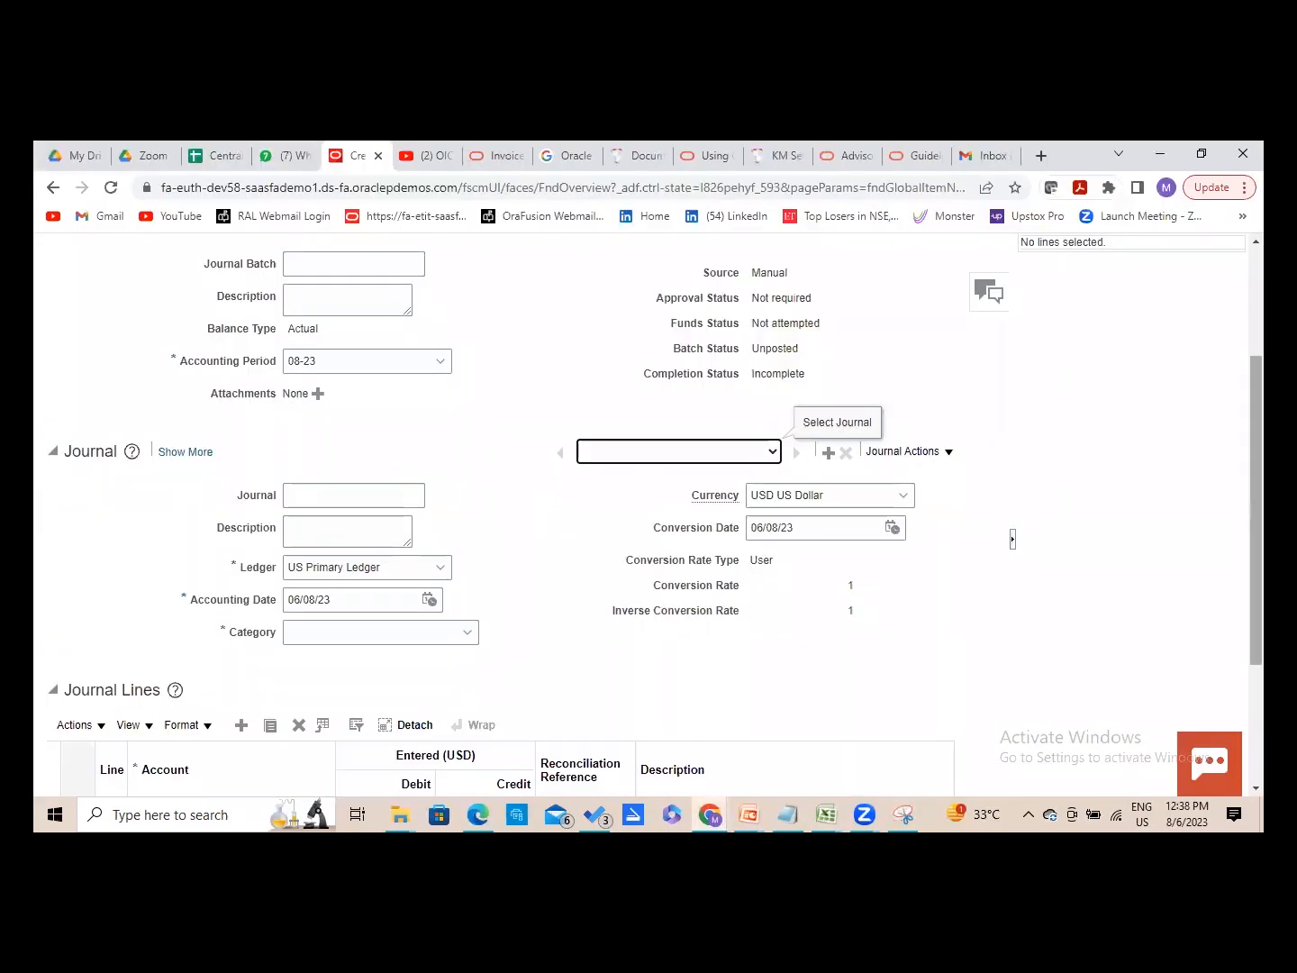
{"action": "scroll", "coordinate": [649, 518], "scroll_direction": "up", "scroll_amount": 3}
{"action": "scroll", "coordinate": [649, 517], "scroll_direction": "down", "scroll_amount": 1}
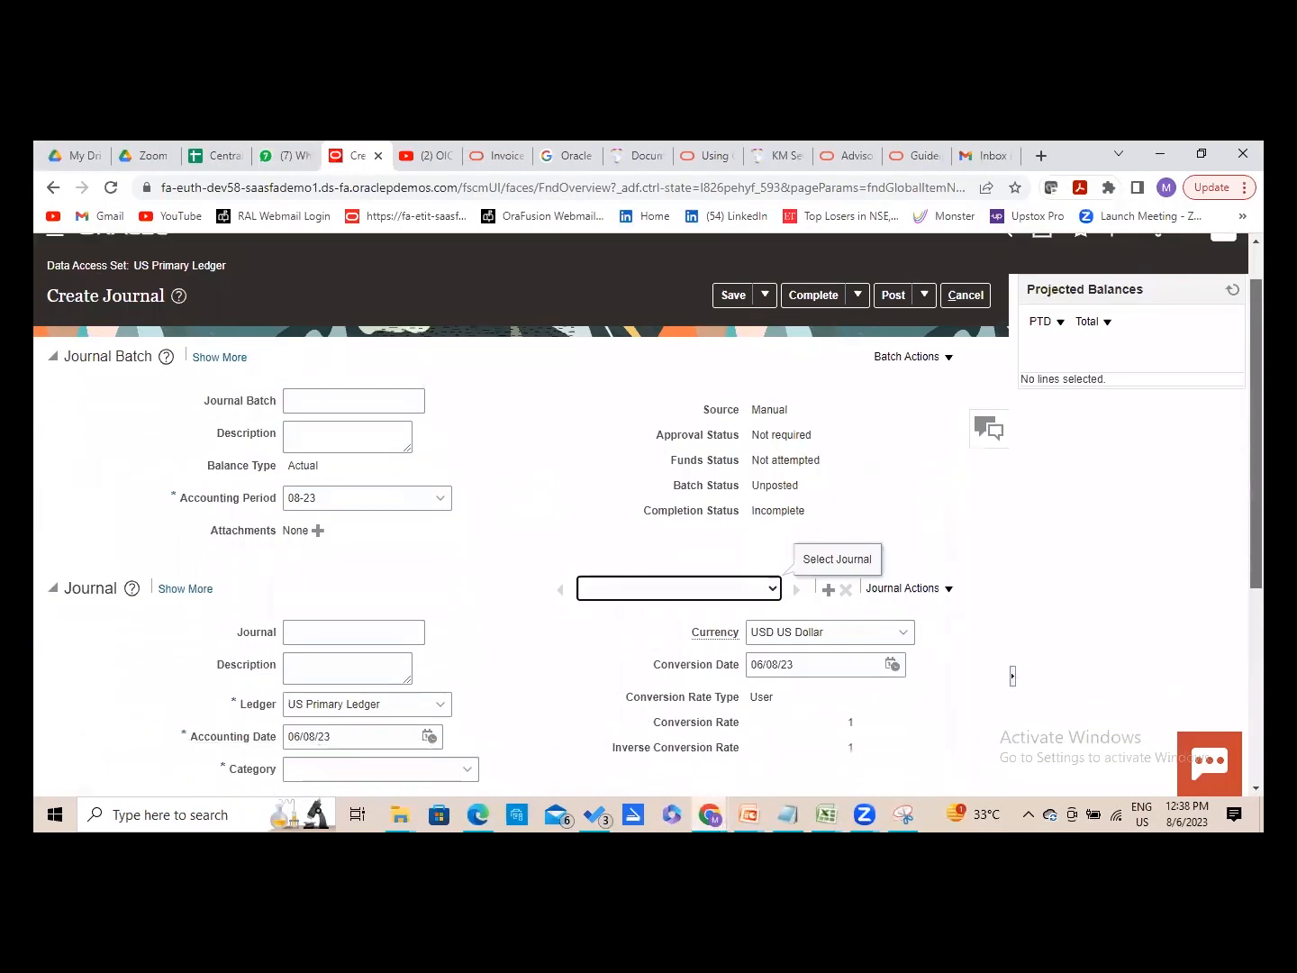
{"action": "scroll", "coordinate": [649, 518], "scroll_direction": "down", "scroll_amount": 1}
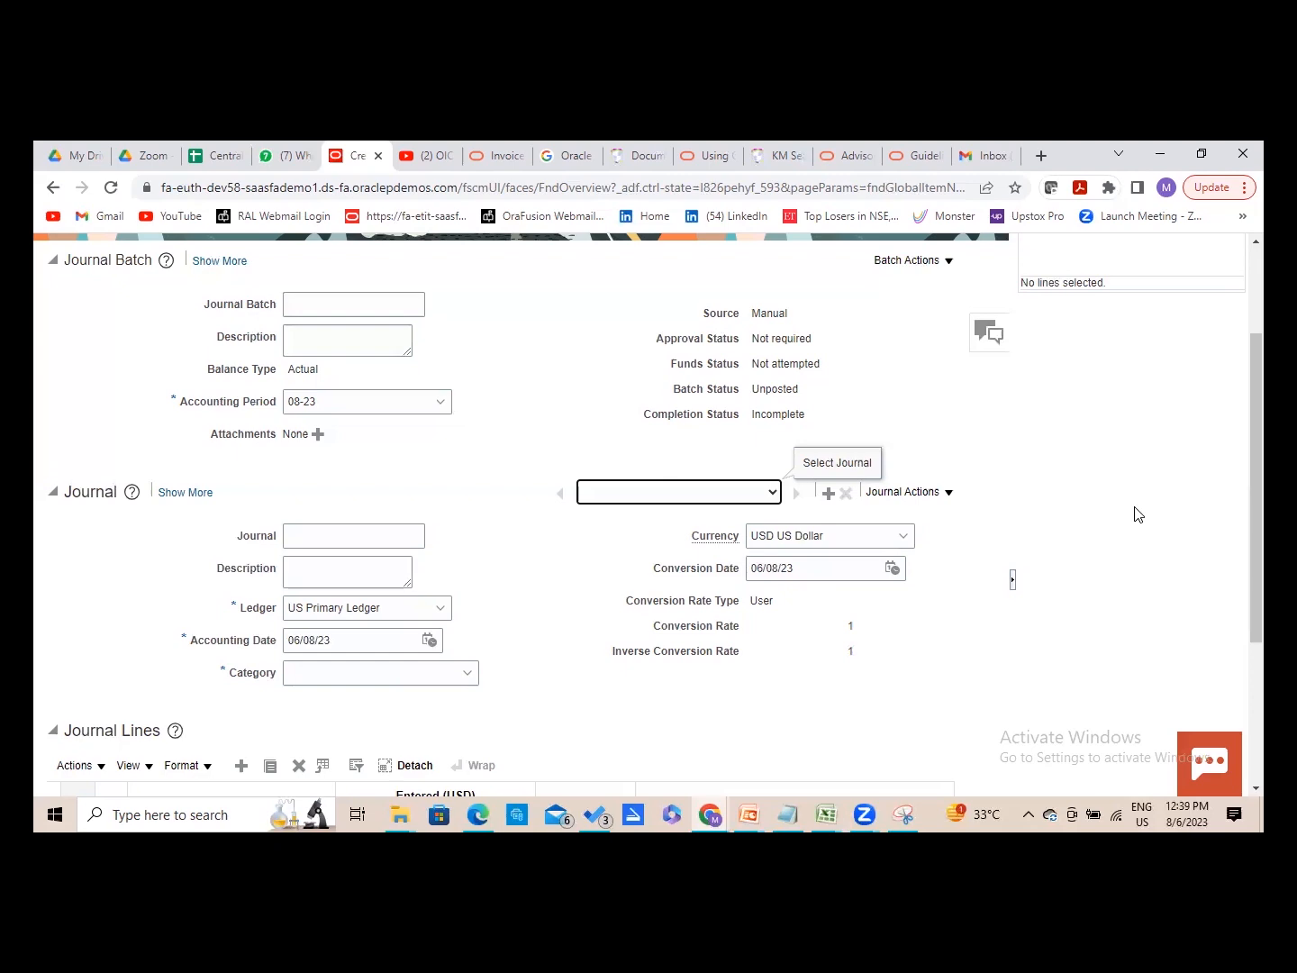
- Switch to the Excel workbook and enter the examples Depreciatin and Addition in H14 and H15 below Category
{"action": "key", "text": "alt+Tab"}
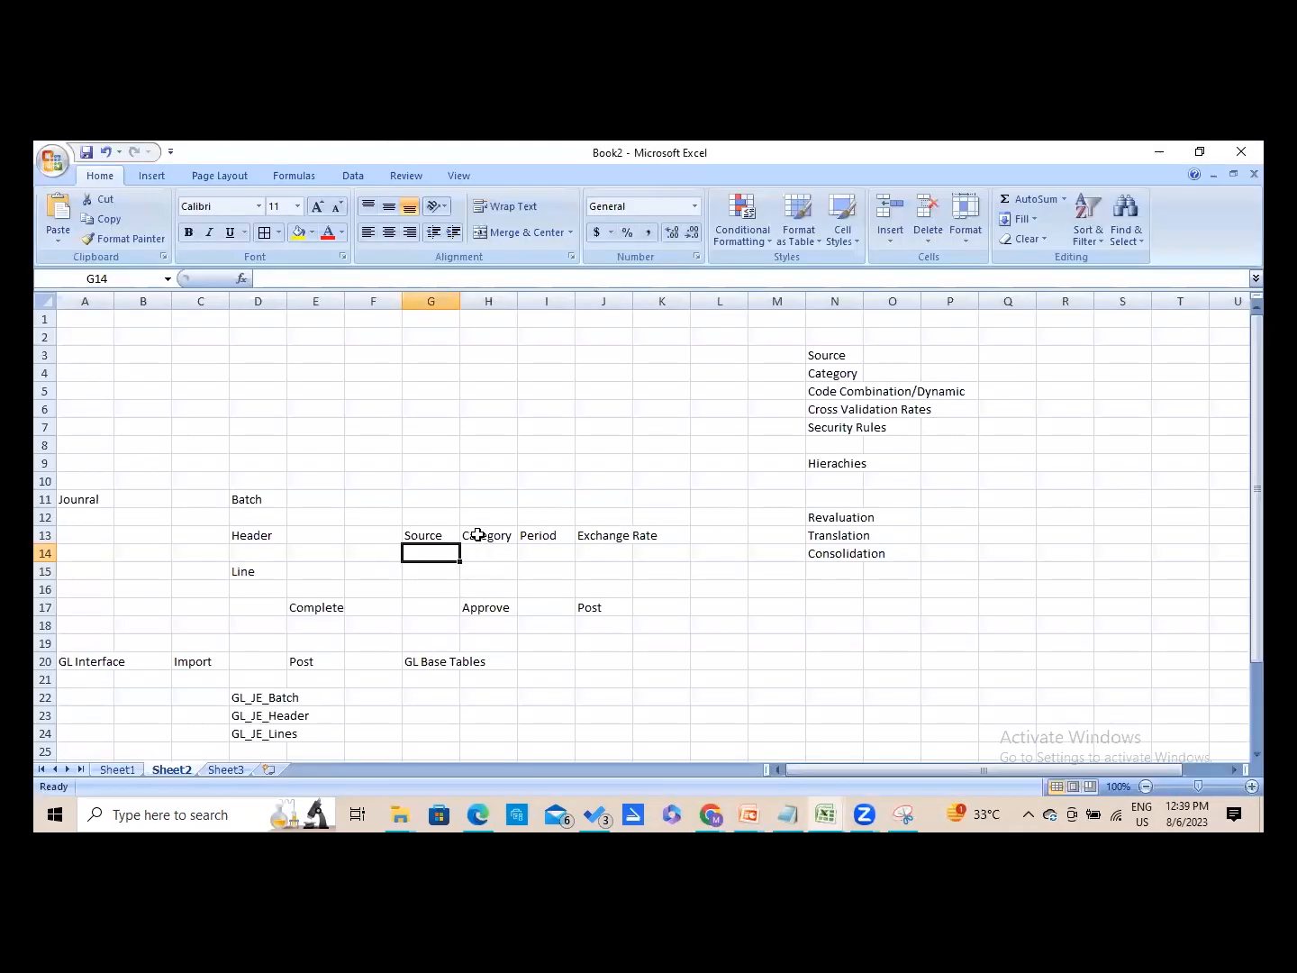
{"action": "left_click", "coordinate": [478, 535]}
{"action": "left_click", "coordinate": [480, 551]}
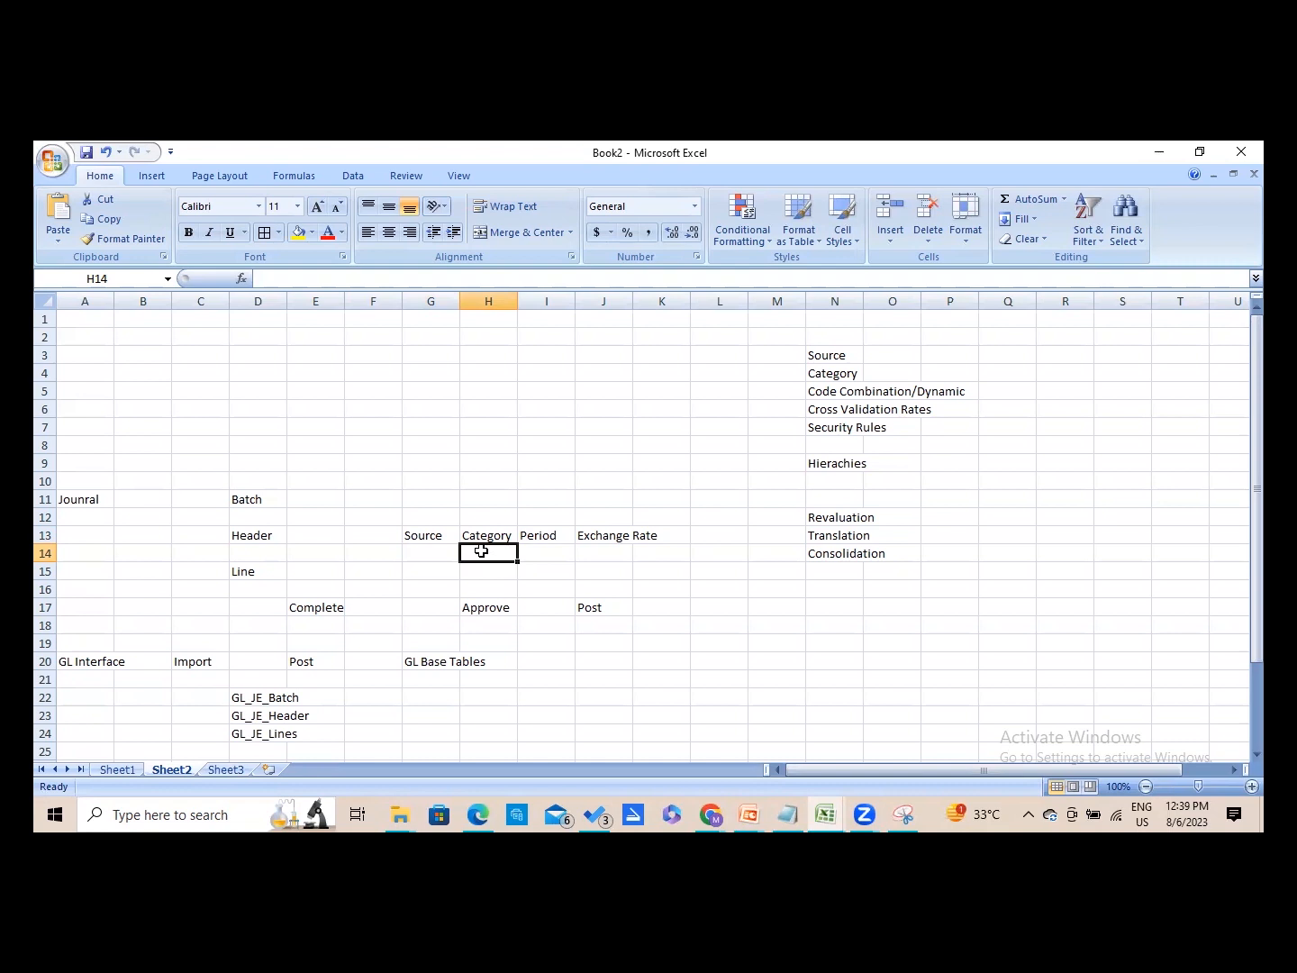
{"action": "type", "text": "Depreciatin"}
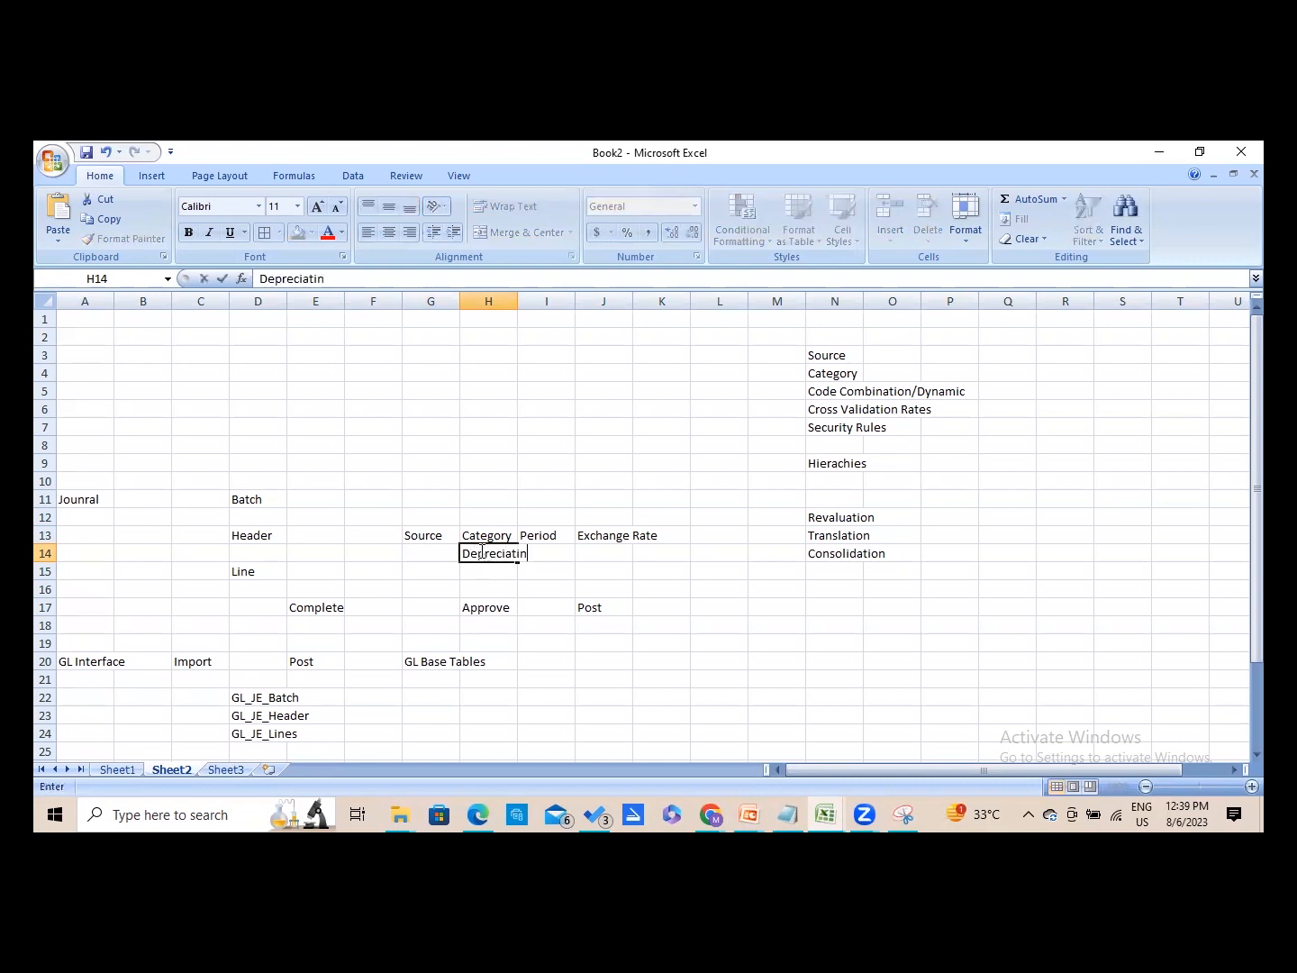
{"action": "left_click", "coordinate": [483, 552]}
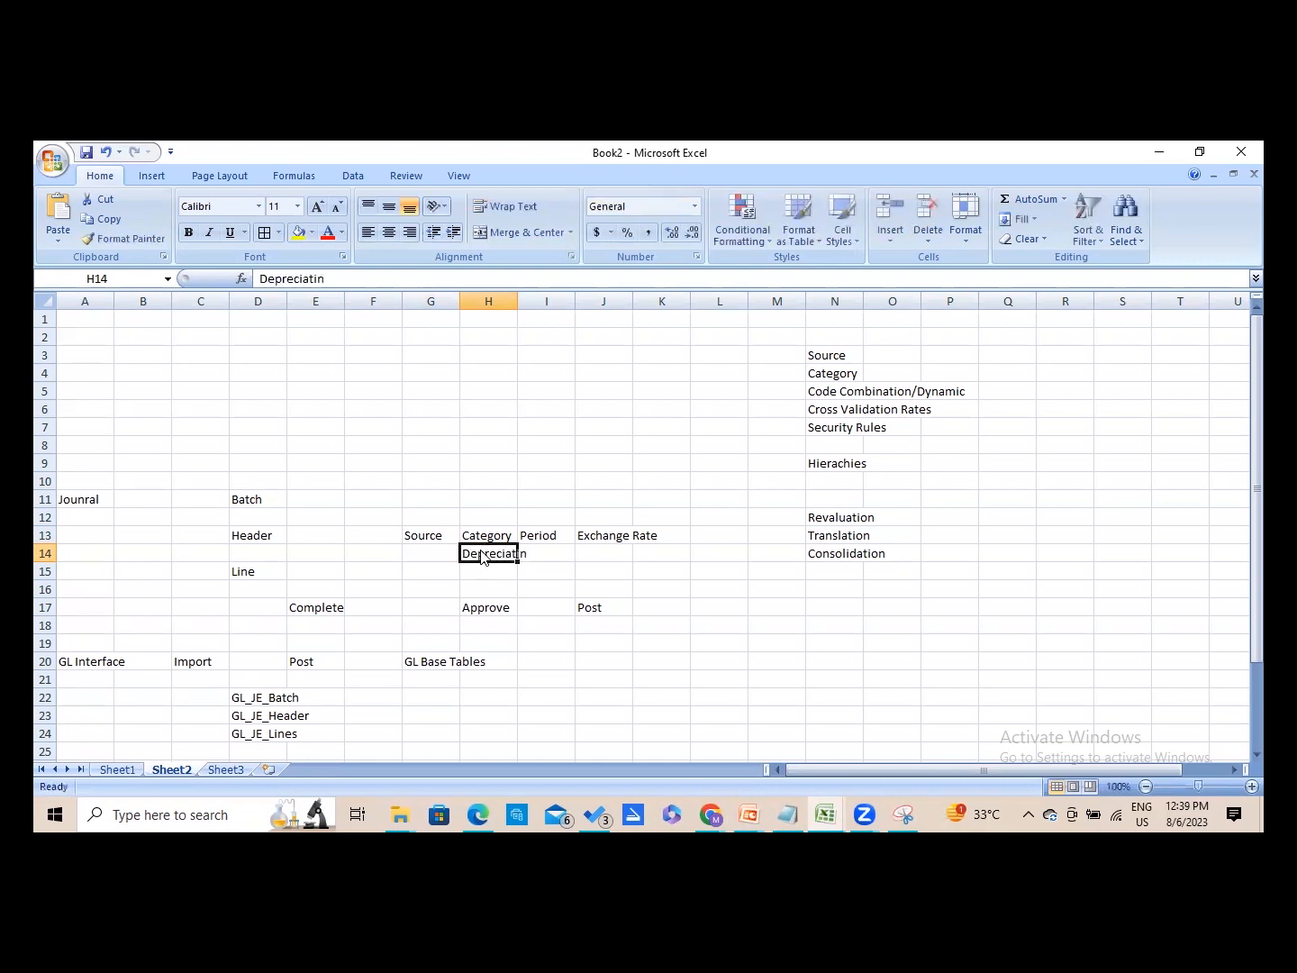
{"action": "key", "text": "Tab"}
{"action": "key", "text": "Return"}
{"action": "type", "text": "Addition"}
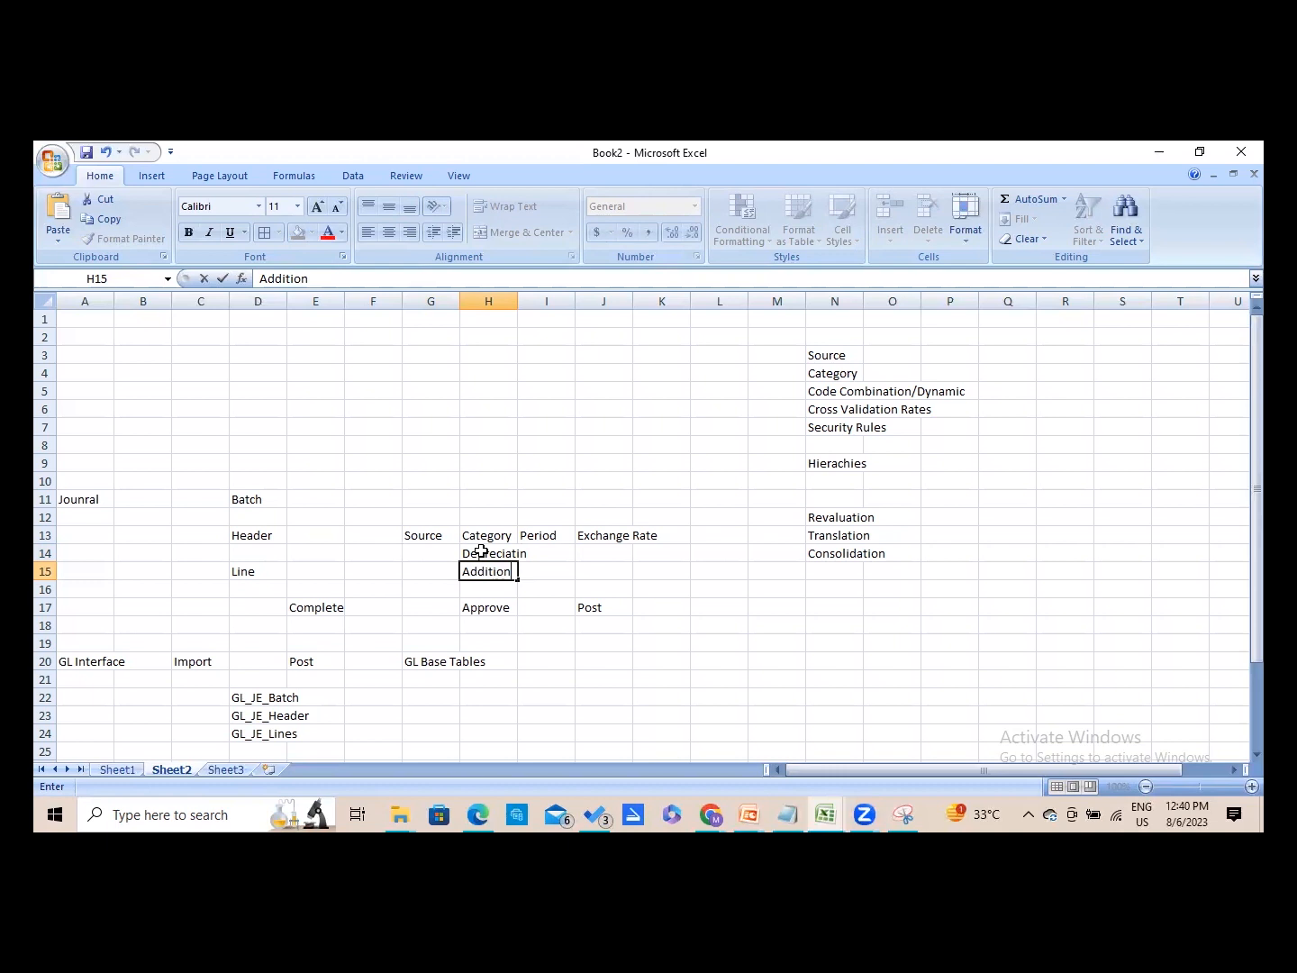
- Clear the two category examples from cells H14:H15
{"action": "left_click", "coordinate": [483, 551]}
{"action": "left_click_drag", "start_coordinate": [483, 551], "coordinate": [483, 570]}
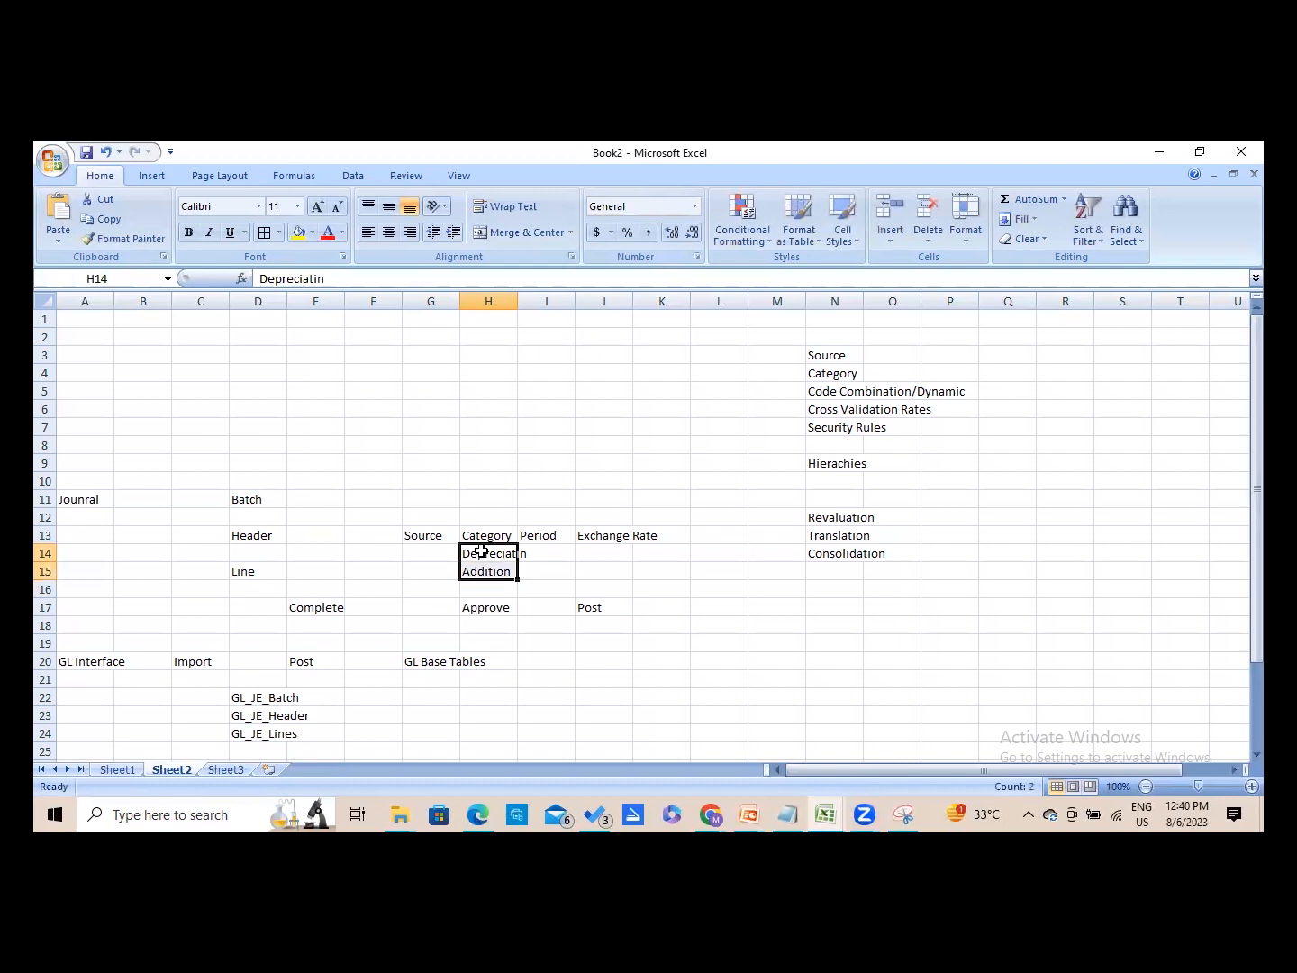
{"action": "key", "text": "Delete"}
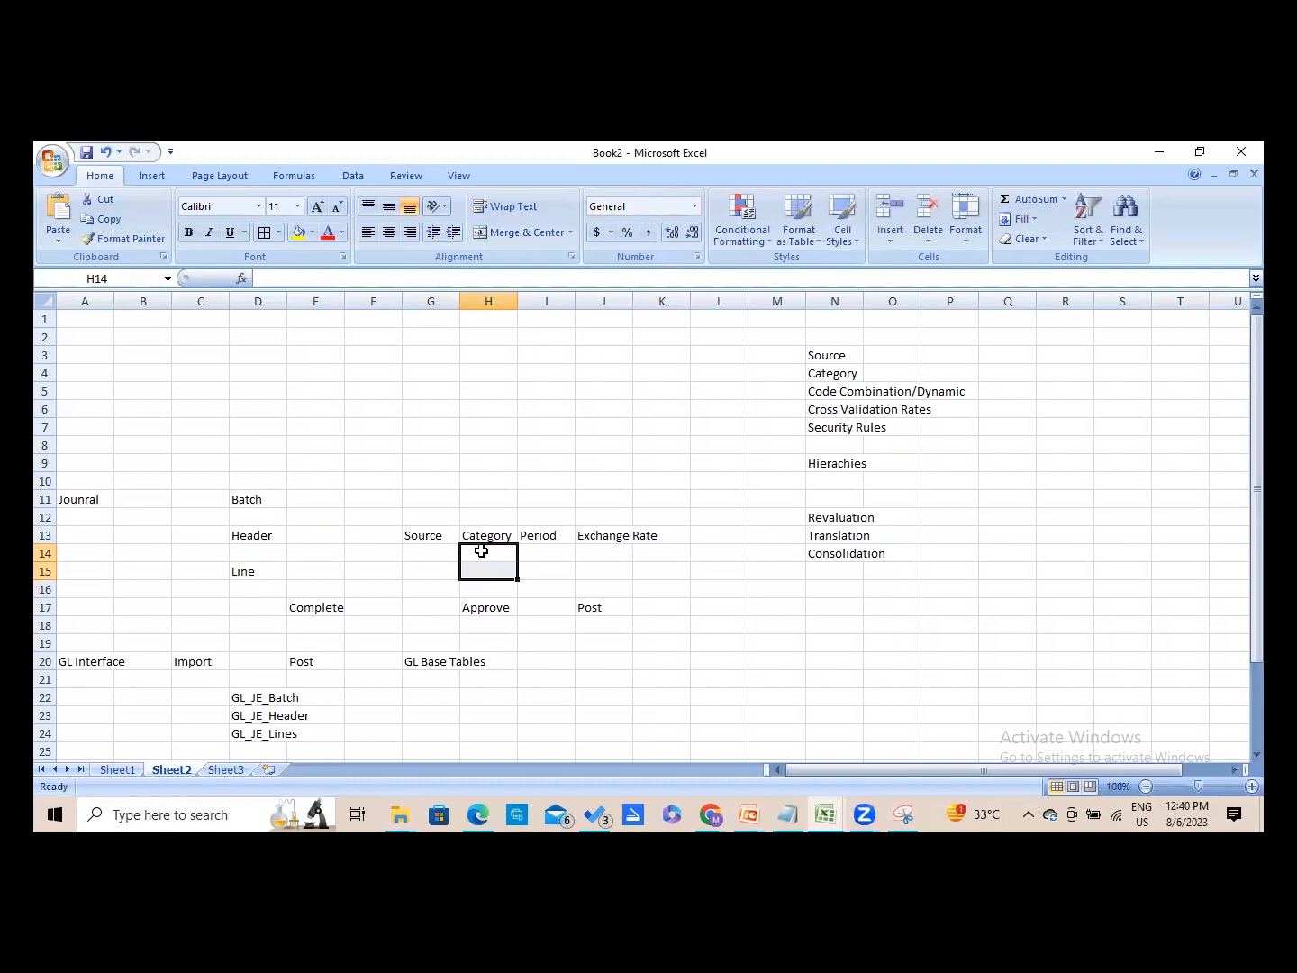
- Review the journal header's Source, Category, Period and Exchange Rate entries in row 13
{"action": "left_click", "coordinate": [428, 551]}
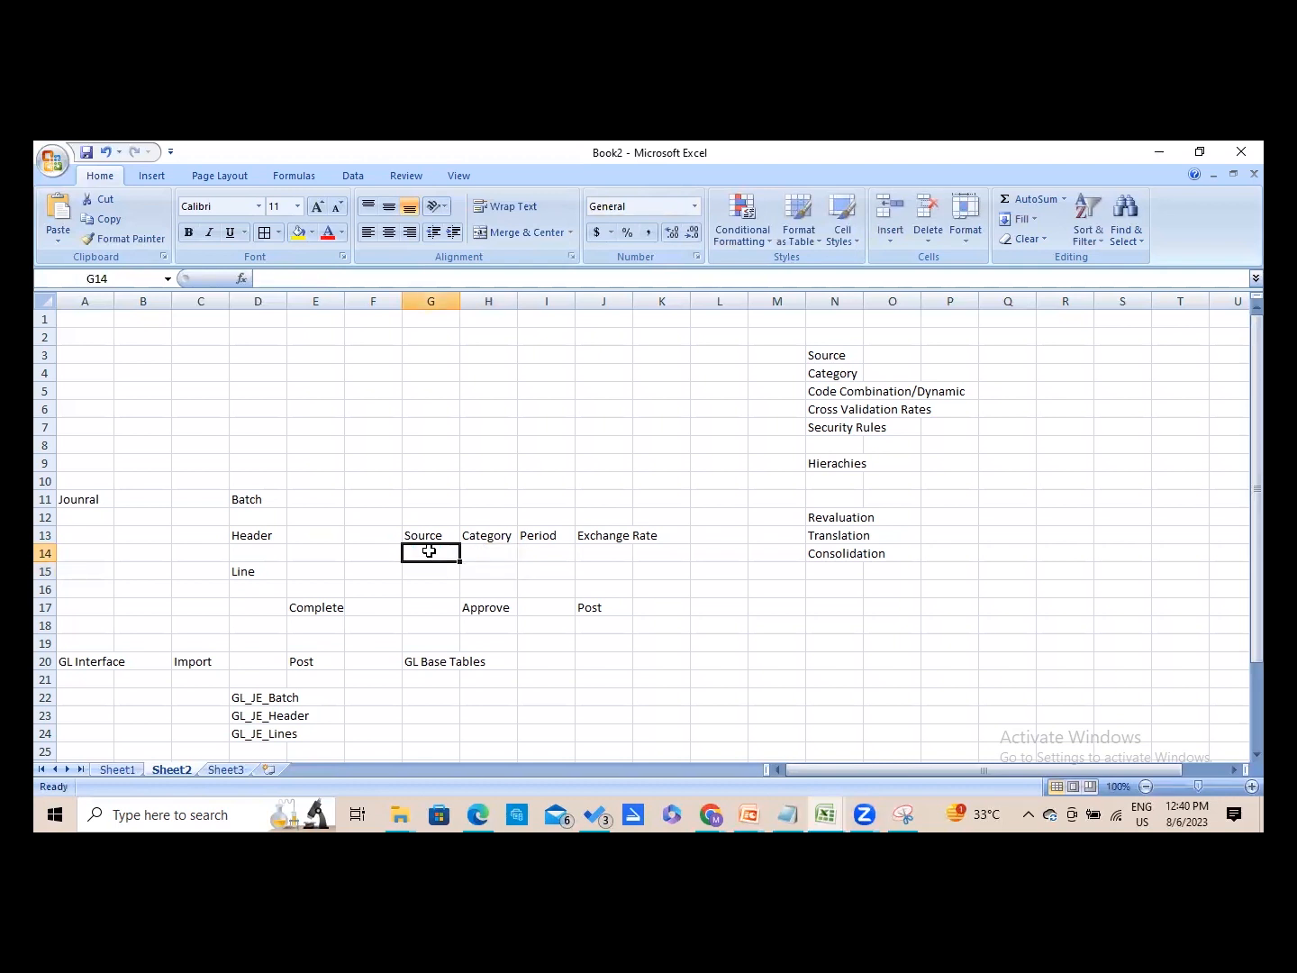
{"action": "left_click", "coordinate": [275, 536]}
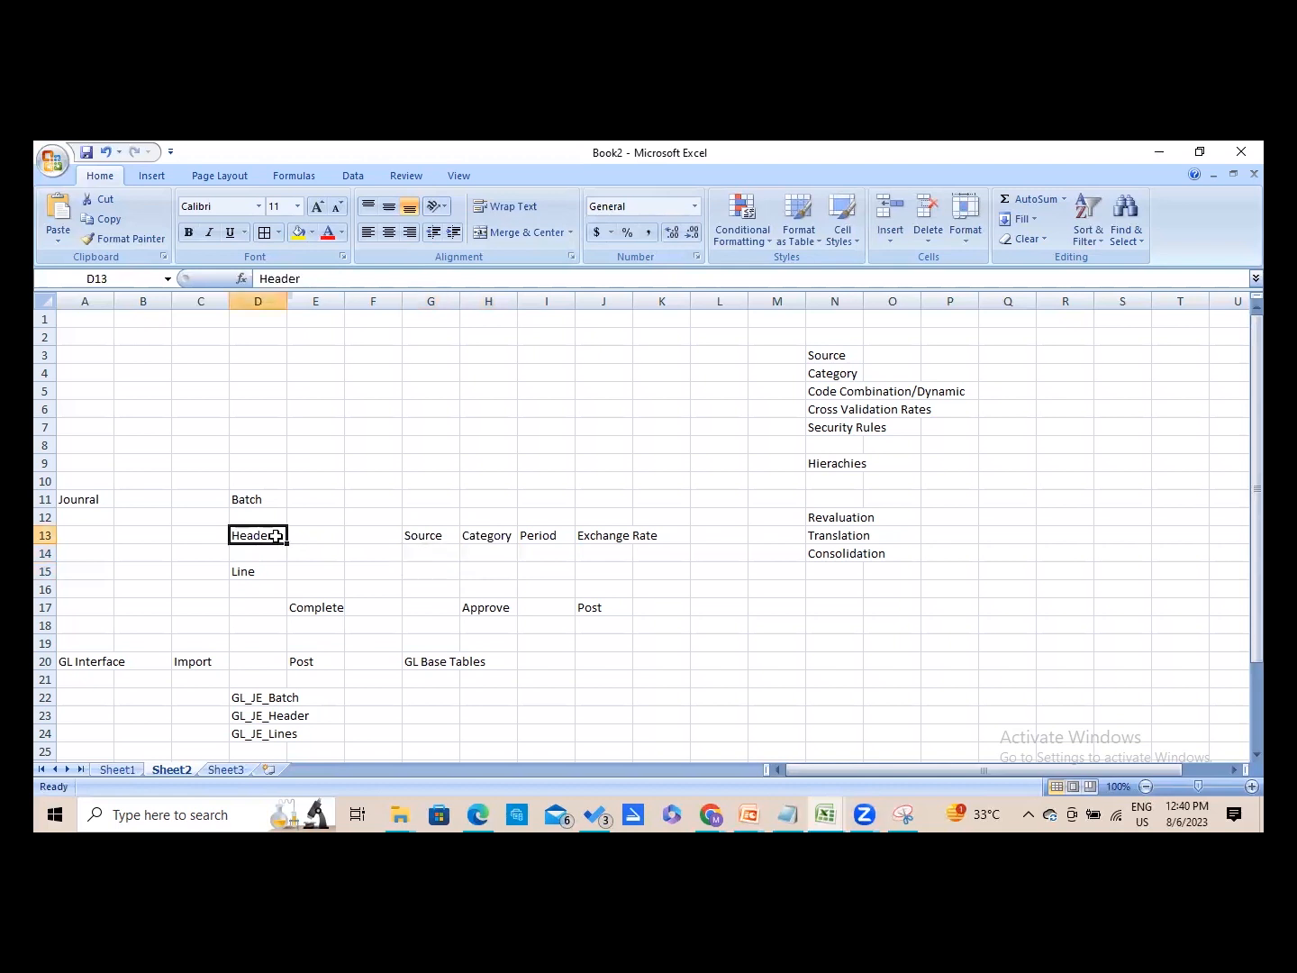
{"action": "left_click", "coordinate": [450, 533]}
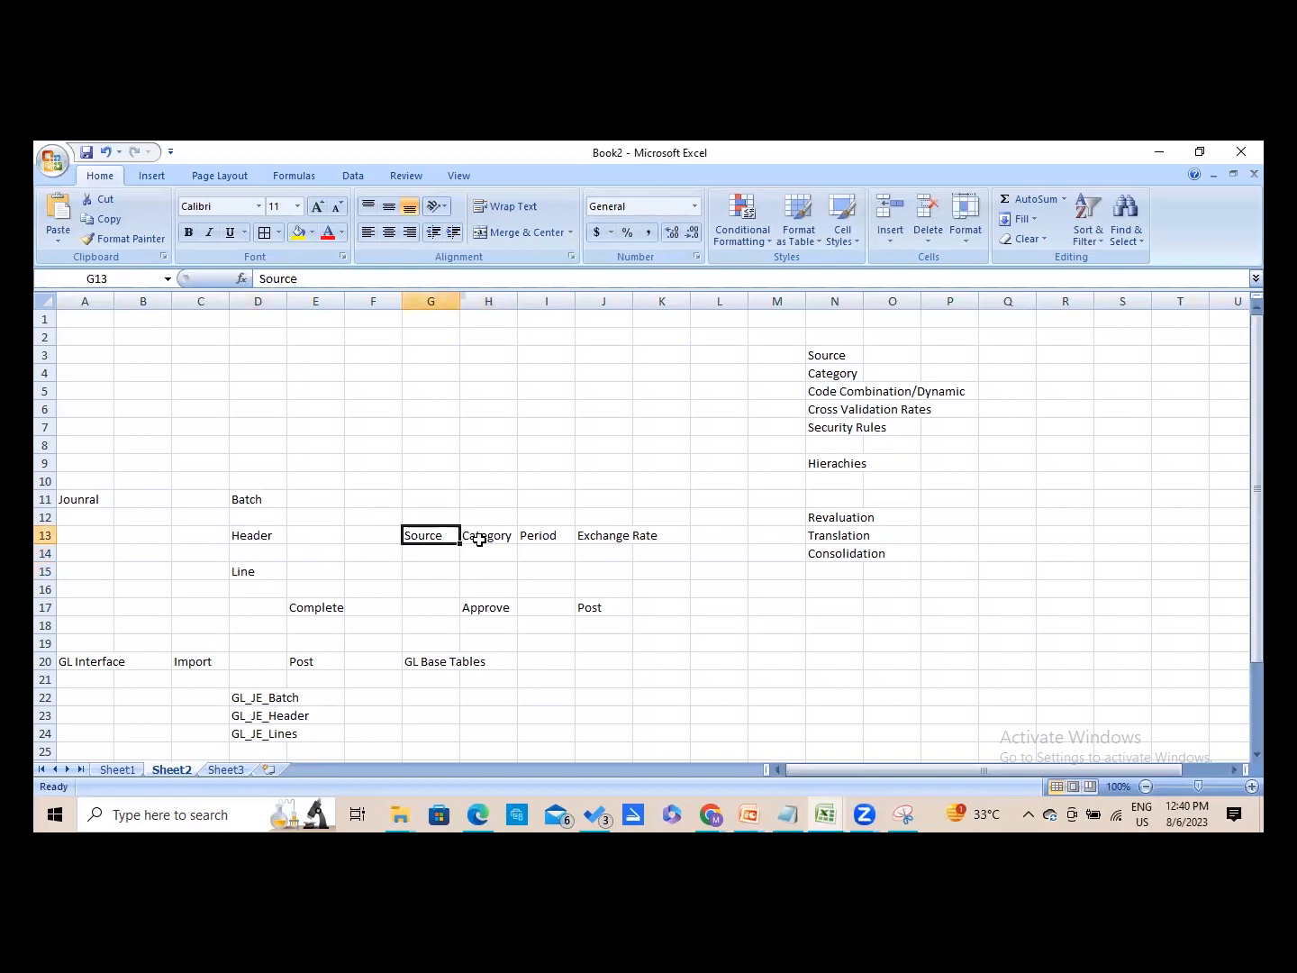
{"action": "left_click", "coordinate": [482, 537]}
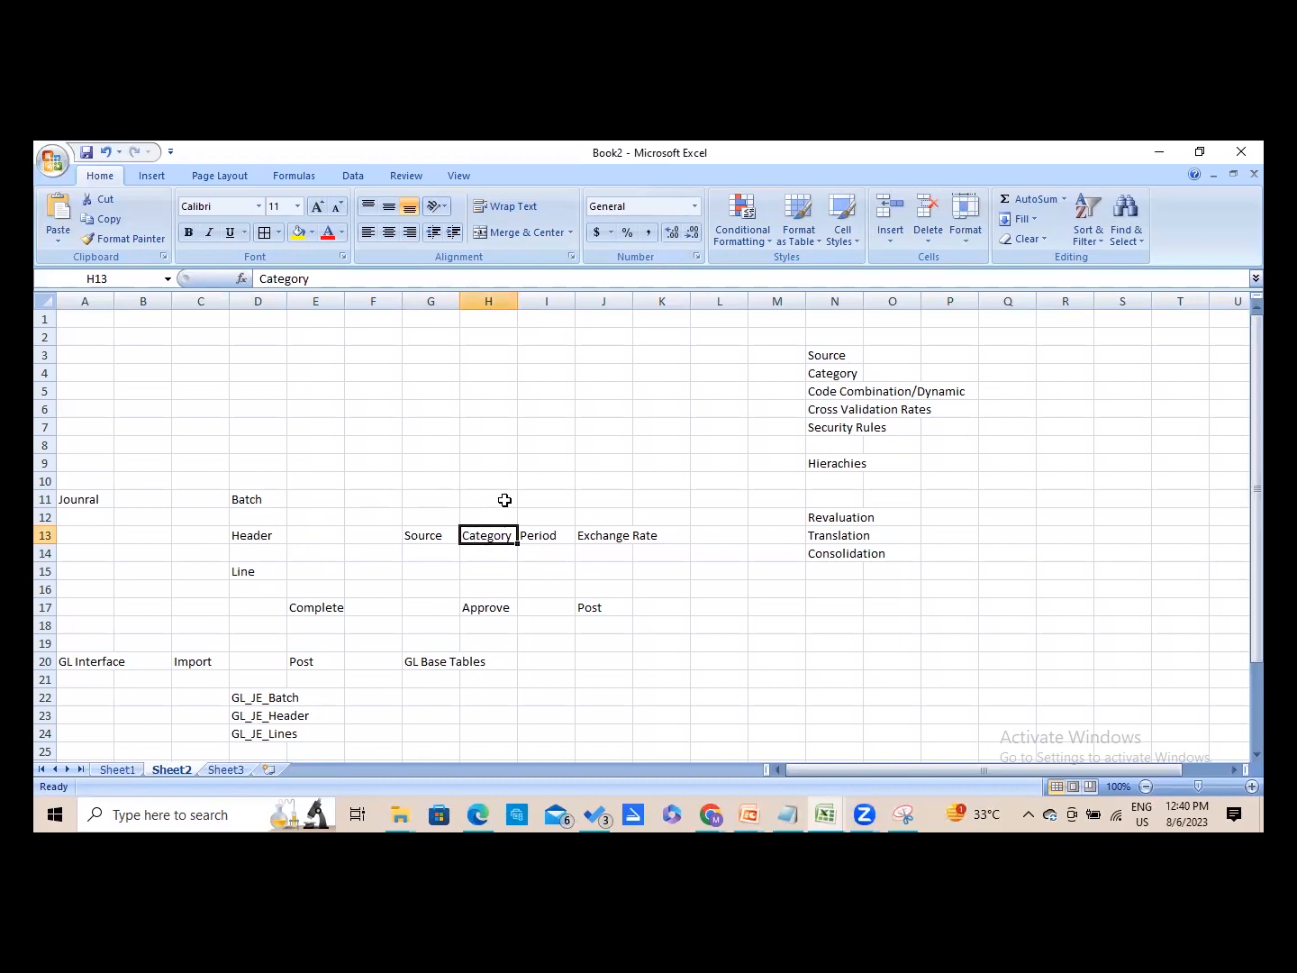
{"action": "left_click", "coordinate": [534, 532]}
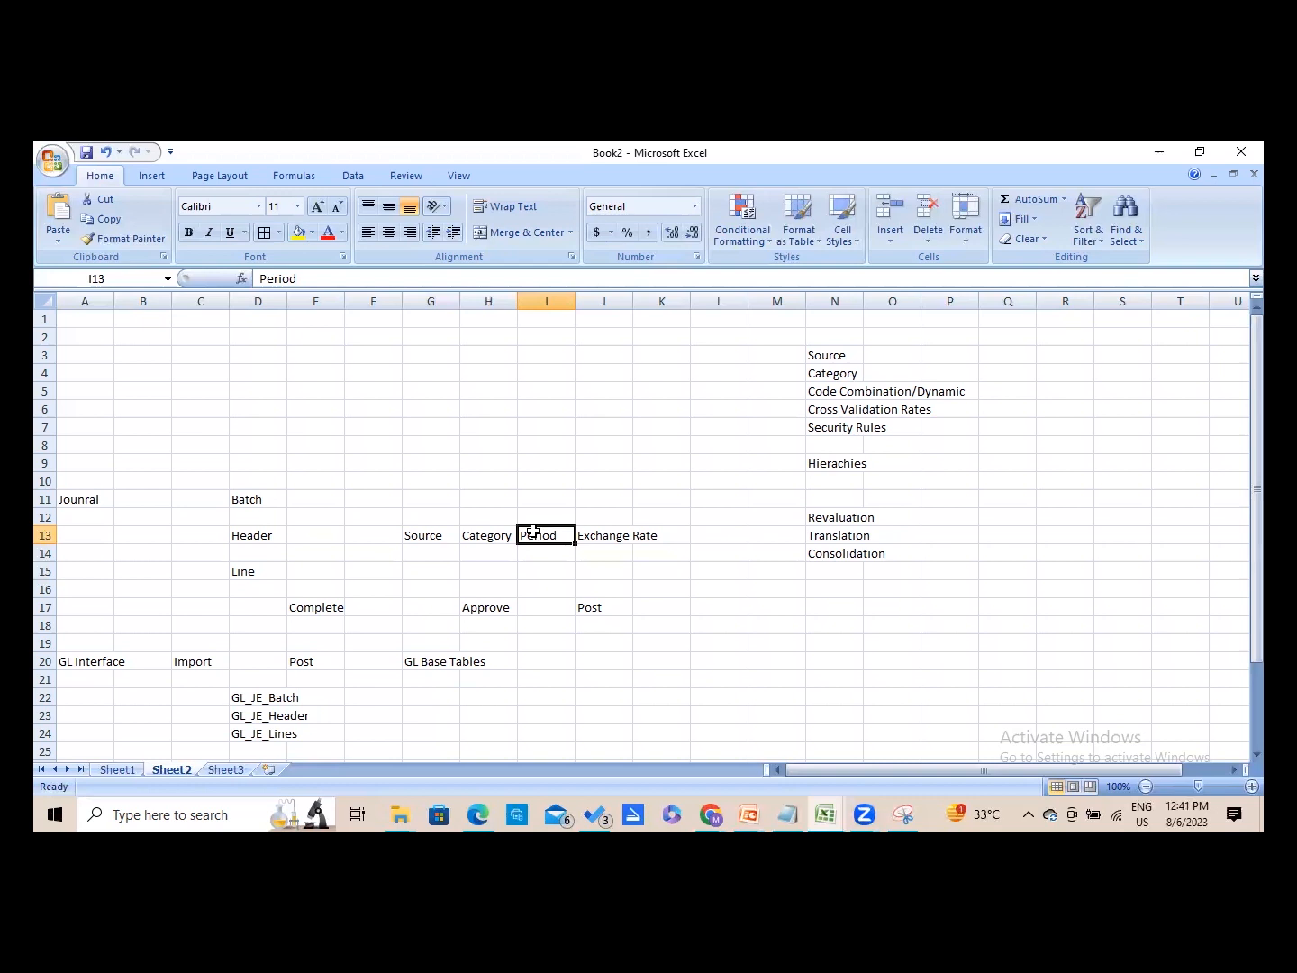
{"action": "key", "text": "Right"}
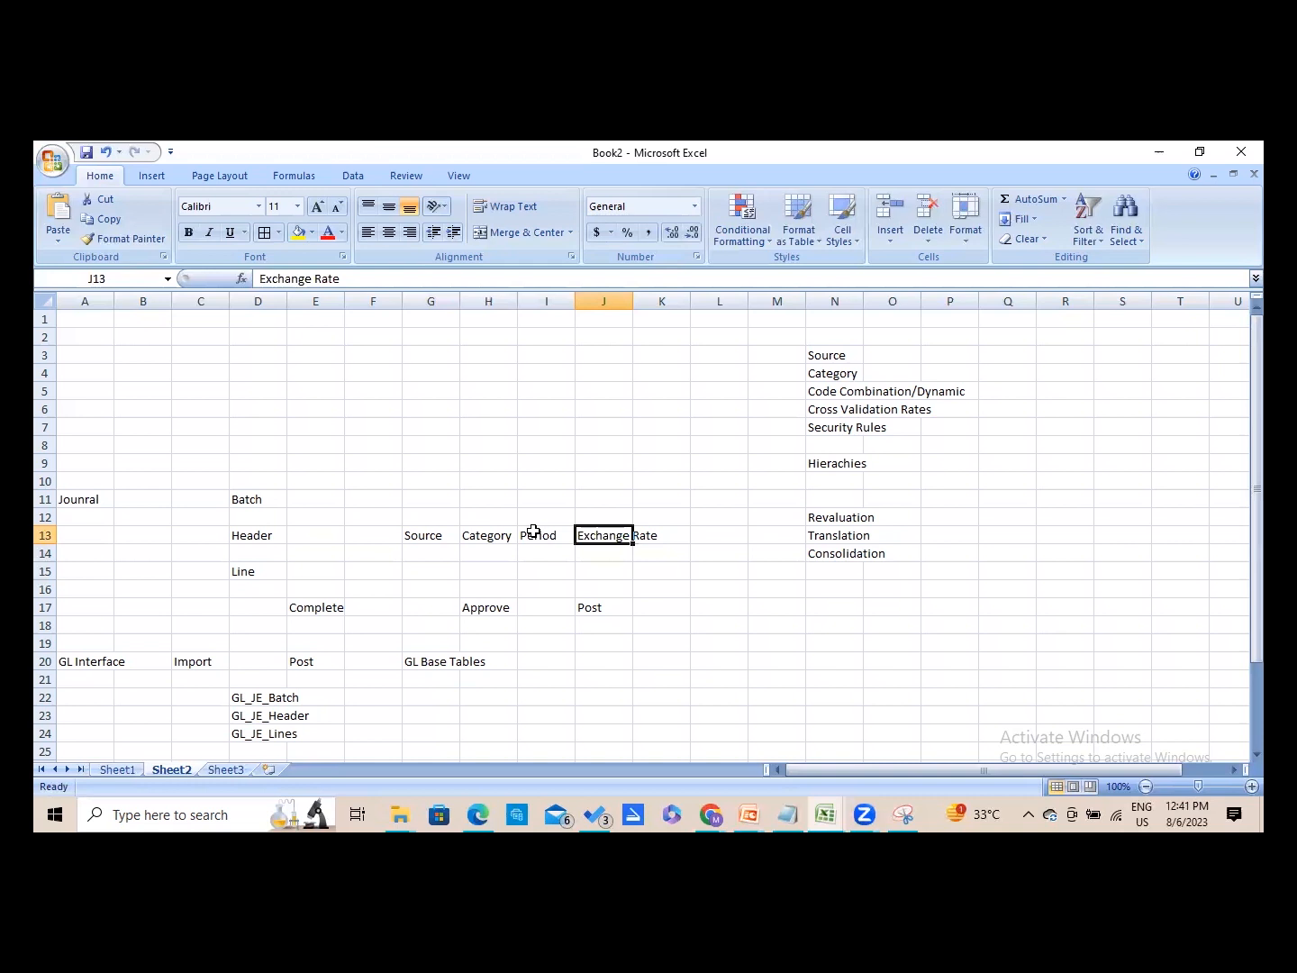
{"action": "key", "text": "Right"}
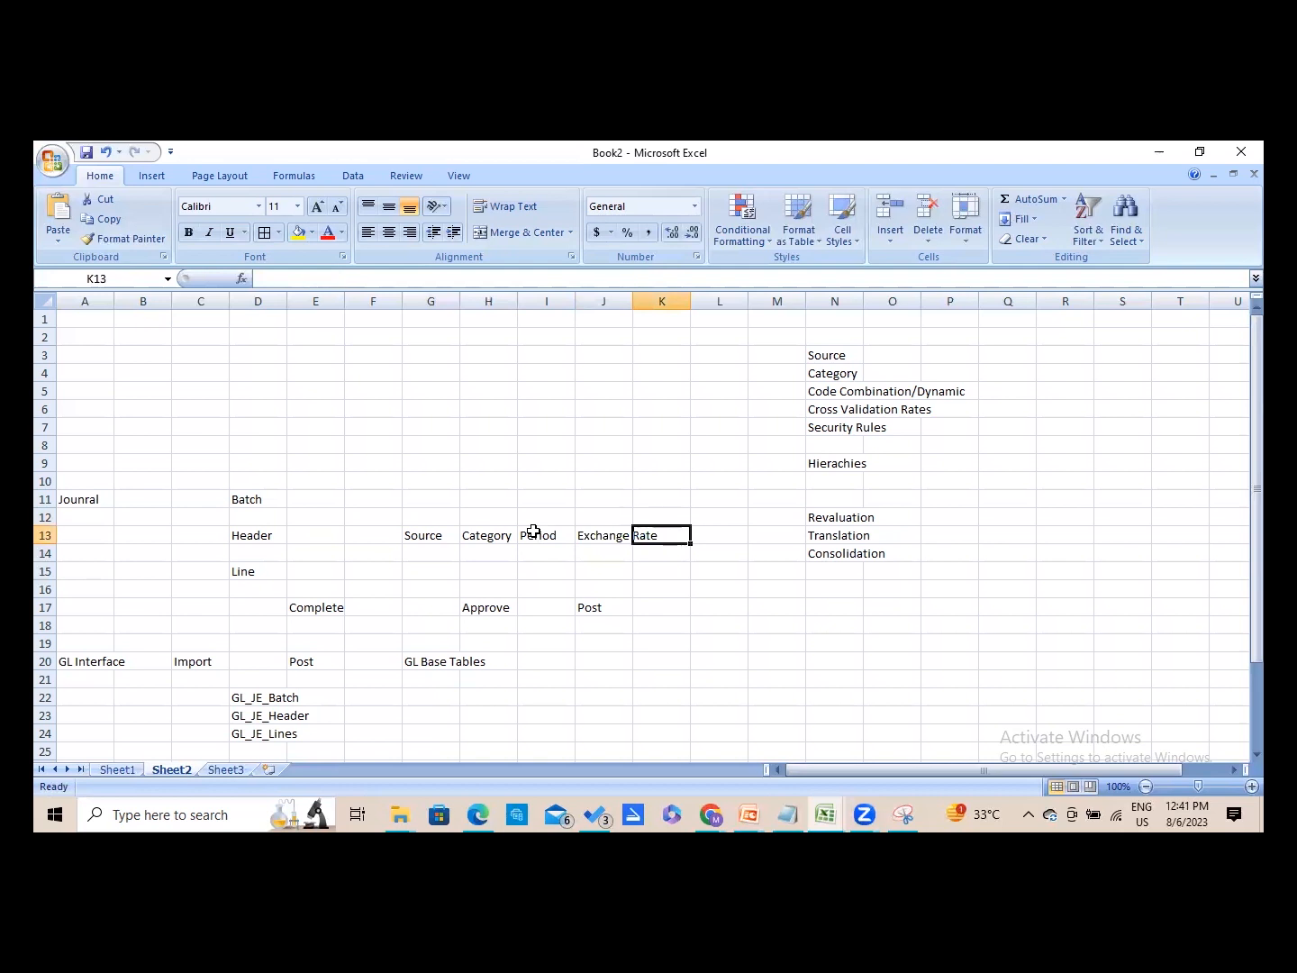
{"action": "key", "text": "Return"}
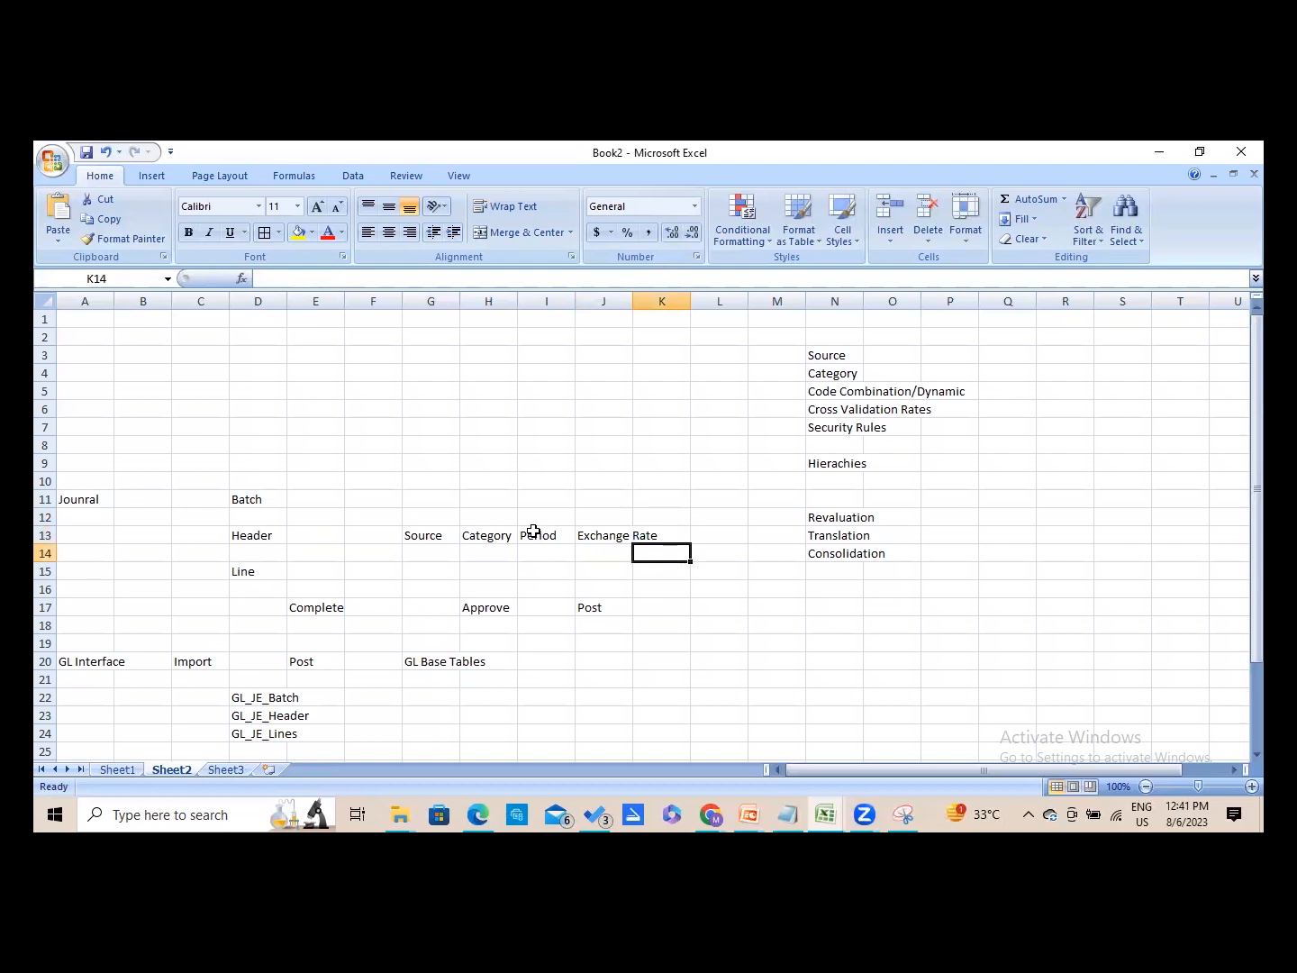
{"action": "key", "text": "Left"}
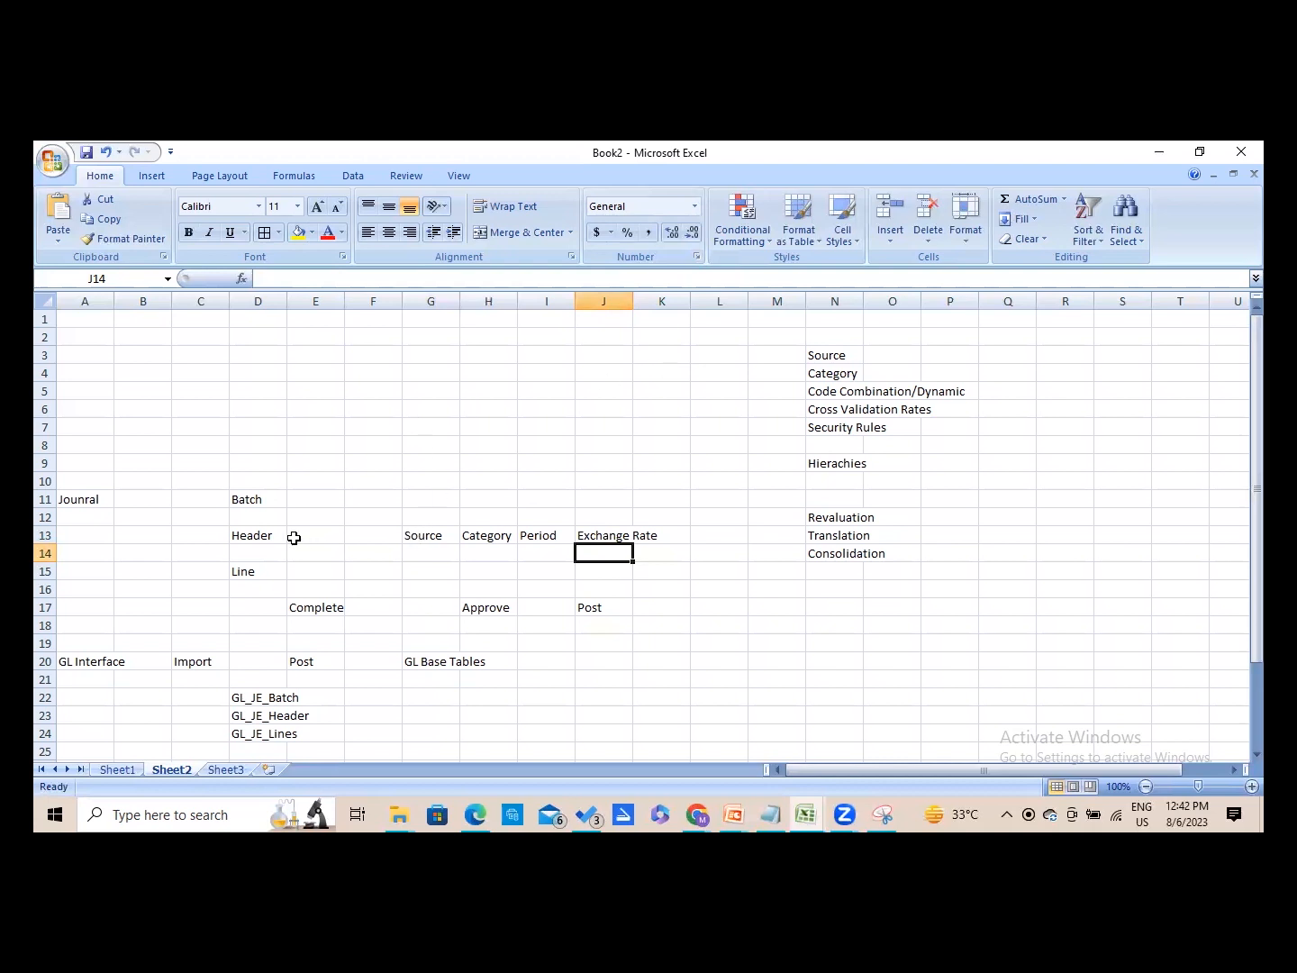
- Enter Dr in F15 and Cr in G15 on the journal's Line row
{"action": "left_click", "coordinate": [295, 537]}
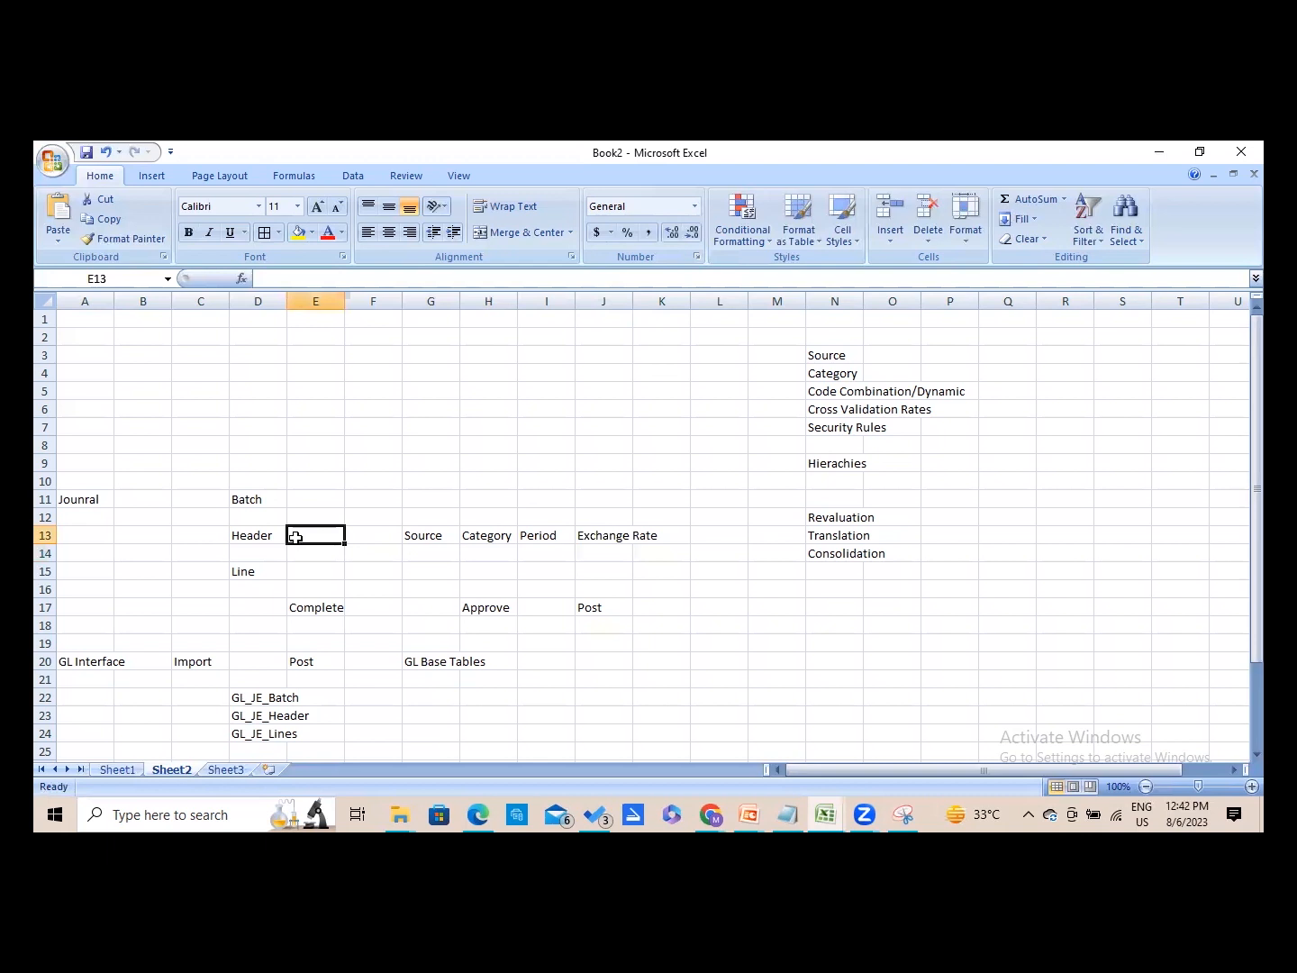
{"action": "key", "text": "Down"}
{"action": "key", "text": "Down"}
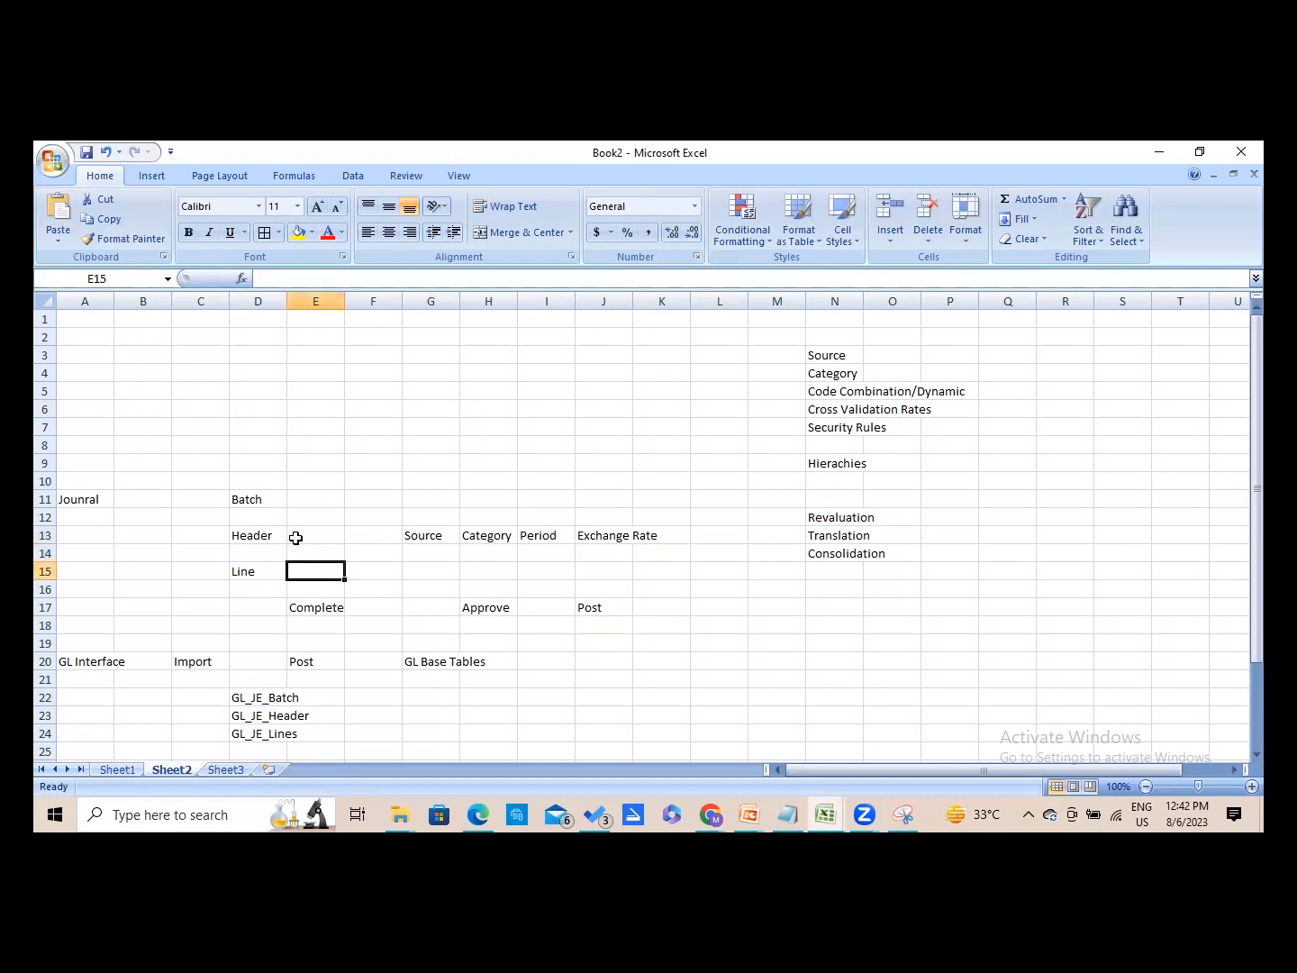
{"action": "key", "text": "Right"}
{"action": "type", "text": "Dr"}
{"action": "key", "text": "Tab"}
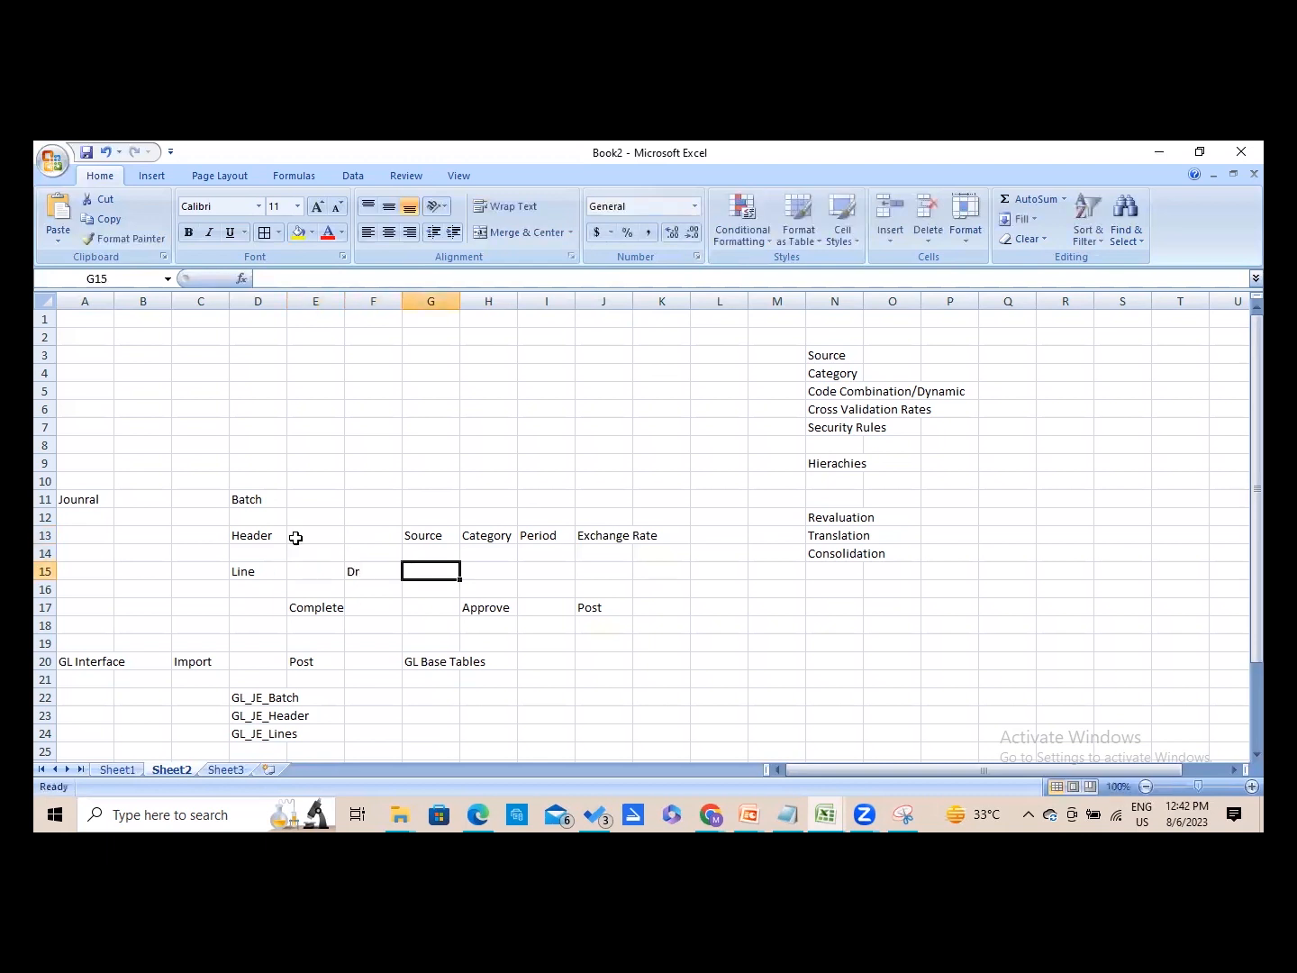
{"action": "type", "text": "Cr"}
{"action": "key", "text": "Tab"}
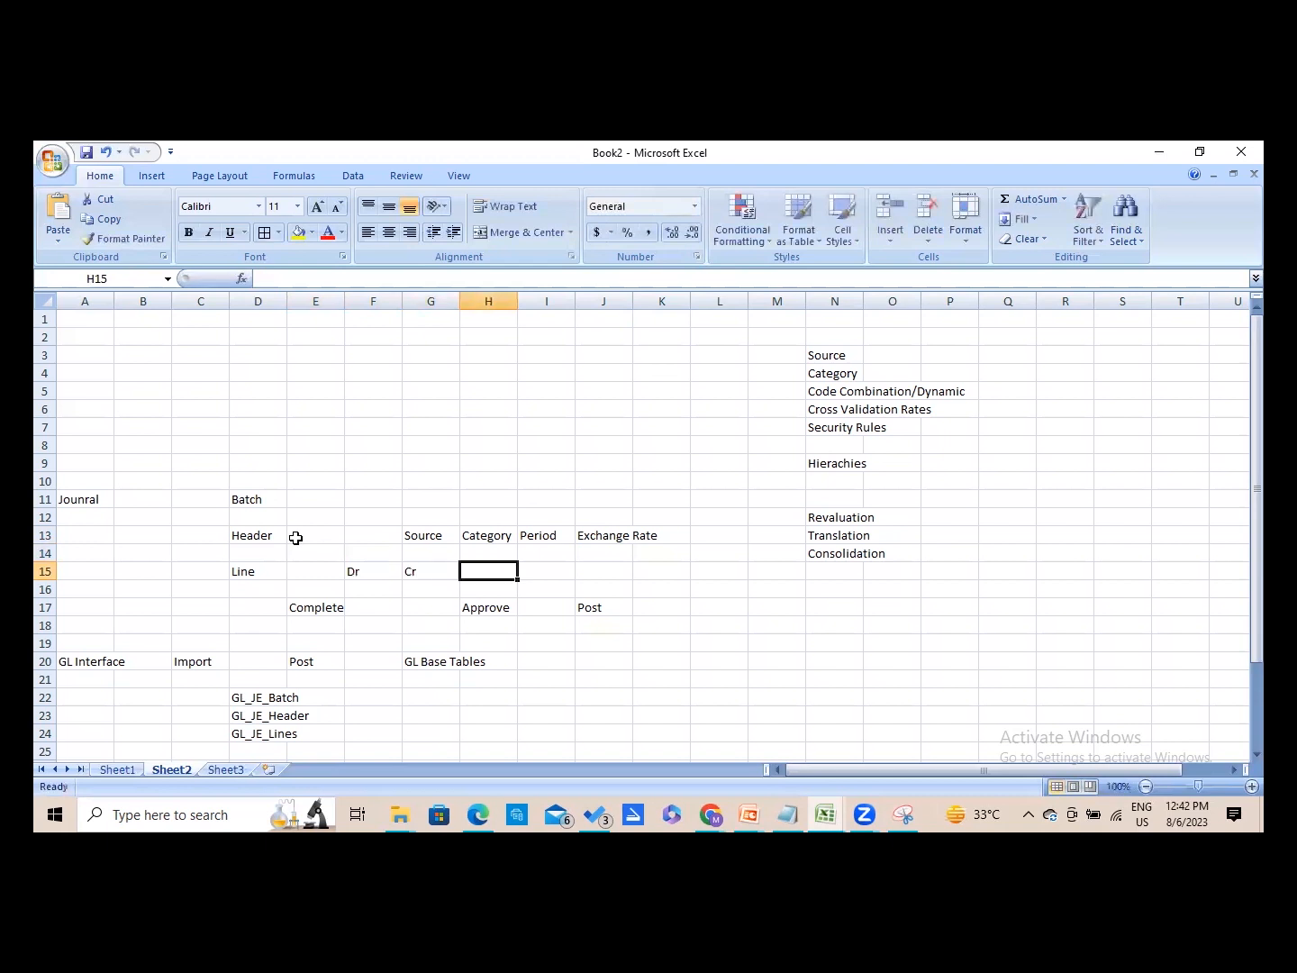
- Review the Dr and Cr entries along the journal's Line row
{"action": "key", "text": "Left"}
{"action": "key", "text": "Left"}
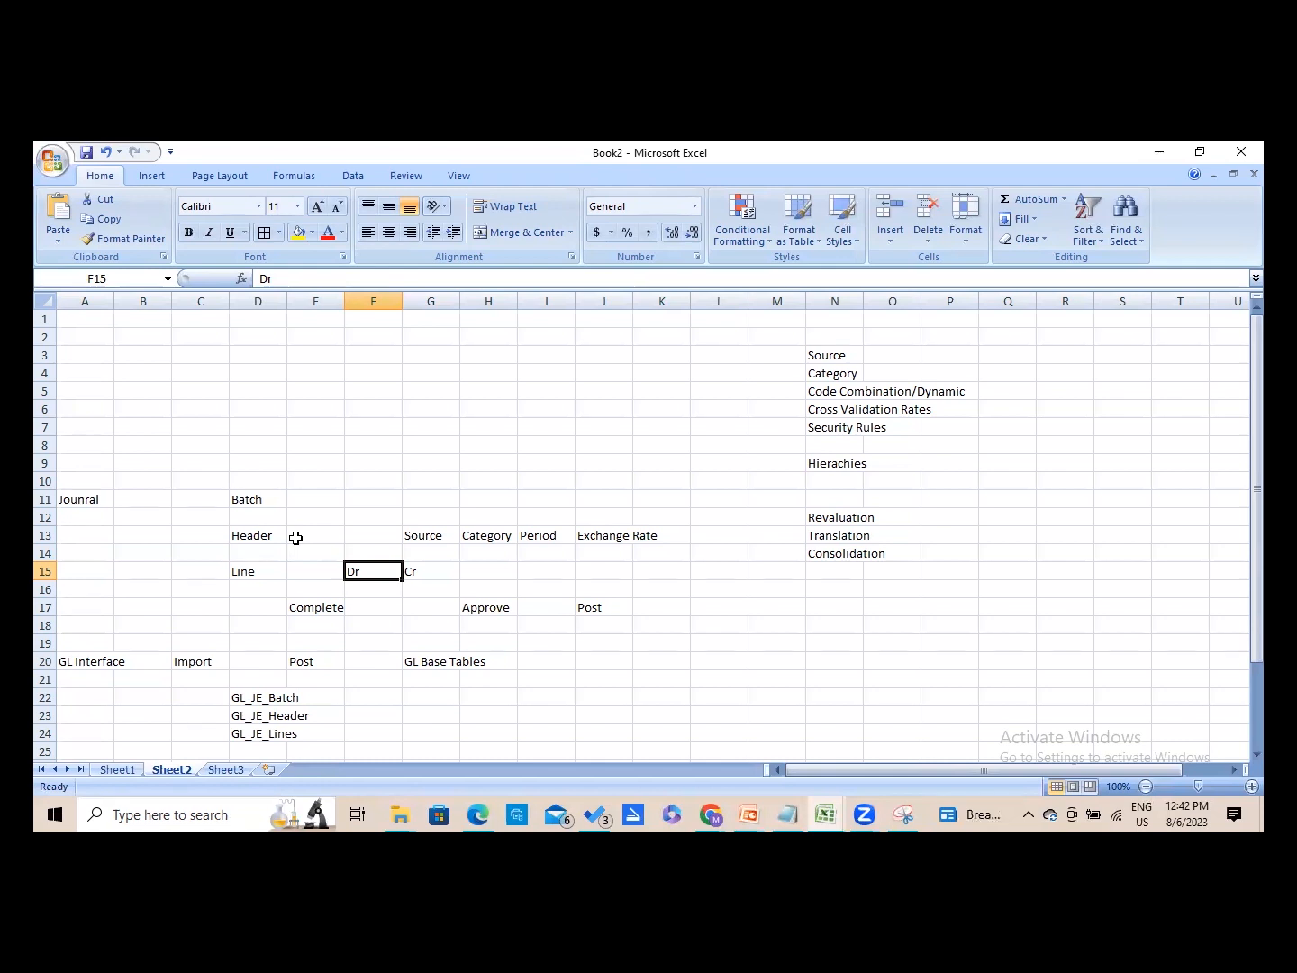
{"action": "key", "text": "Right"}
{"action": "key", "text": "Right"}
{"action": "key", "text": "Right"}
{"action": "key", "text": "Right"}
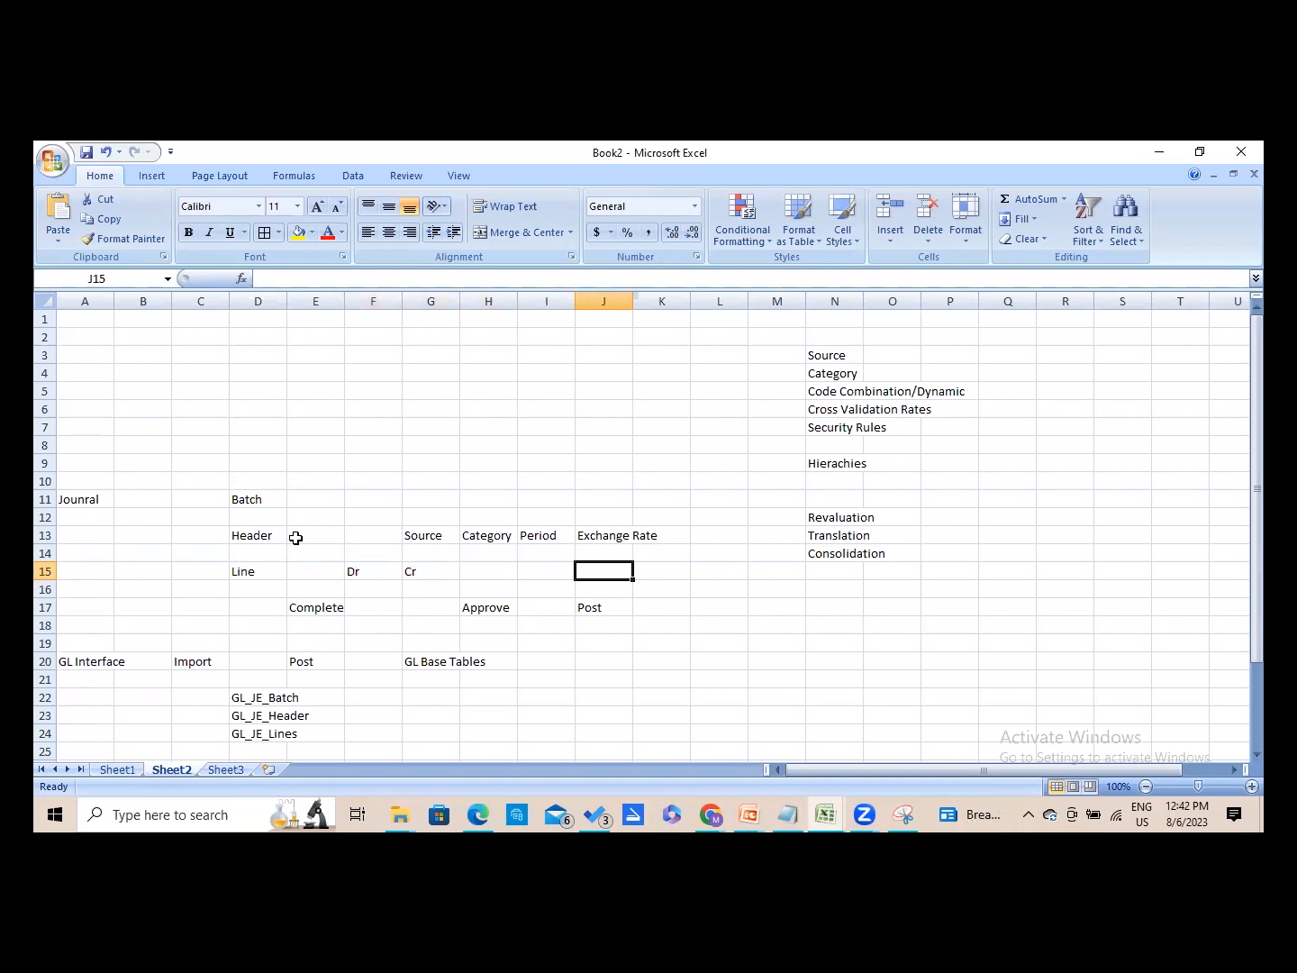
{"action": "key", "text": "Left"}
{"action": "key", "text": "Left"}
{"action": "key", "text": "Left"}
{"action": "key", "text": "Left"}
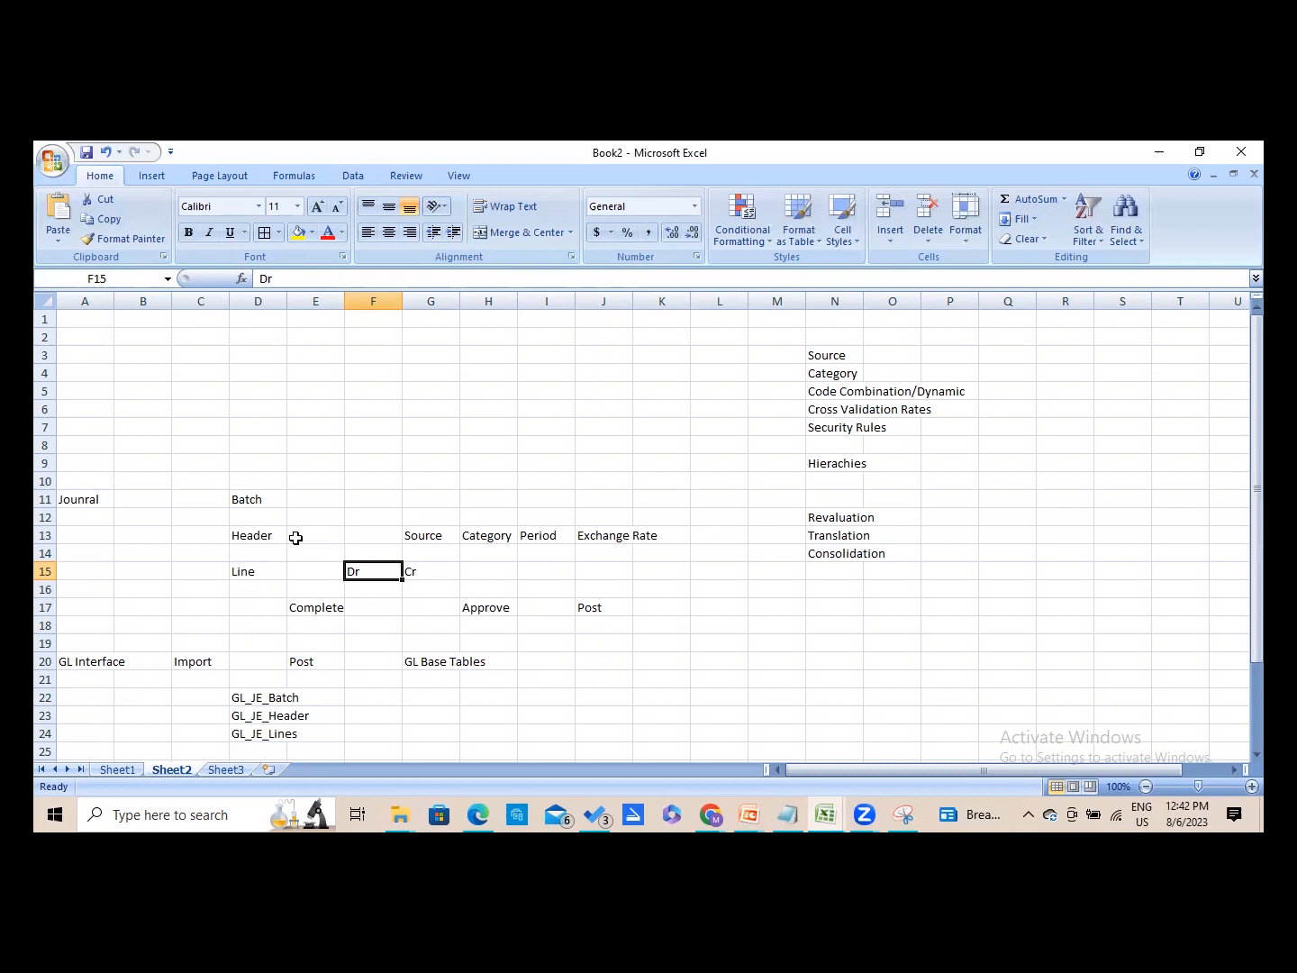
- Review the Batch, Header and Line levels again, along with the header's Source, Category and Period entries
{"action": "key", "text": "Left"}
{"action": "key", "text": "Left"}
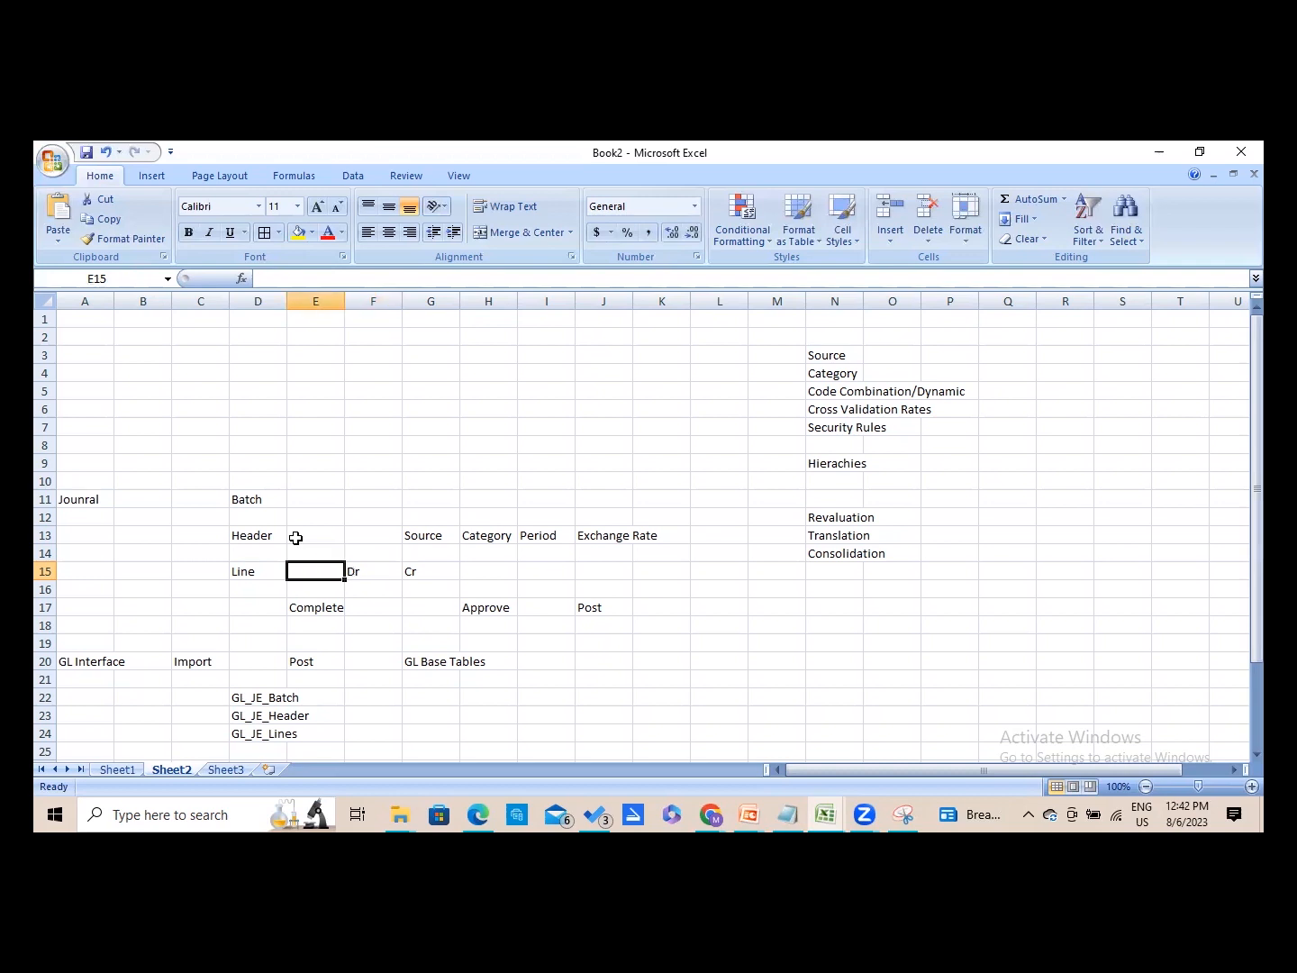
{"action": "key", "text": "Up"}
{"action": "key", "text": "Up"}
{"action": "key", "text": "Up"}
{"action": "key", "text": "Up"}
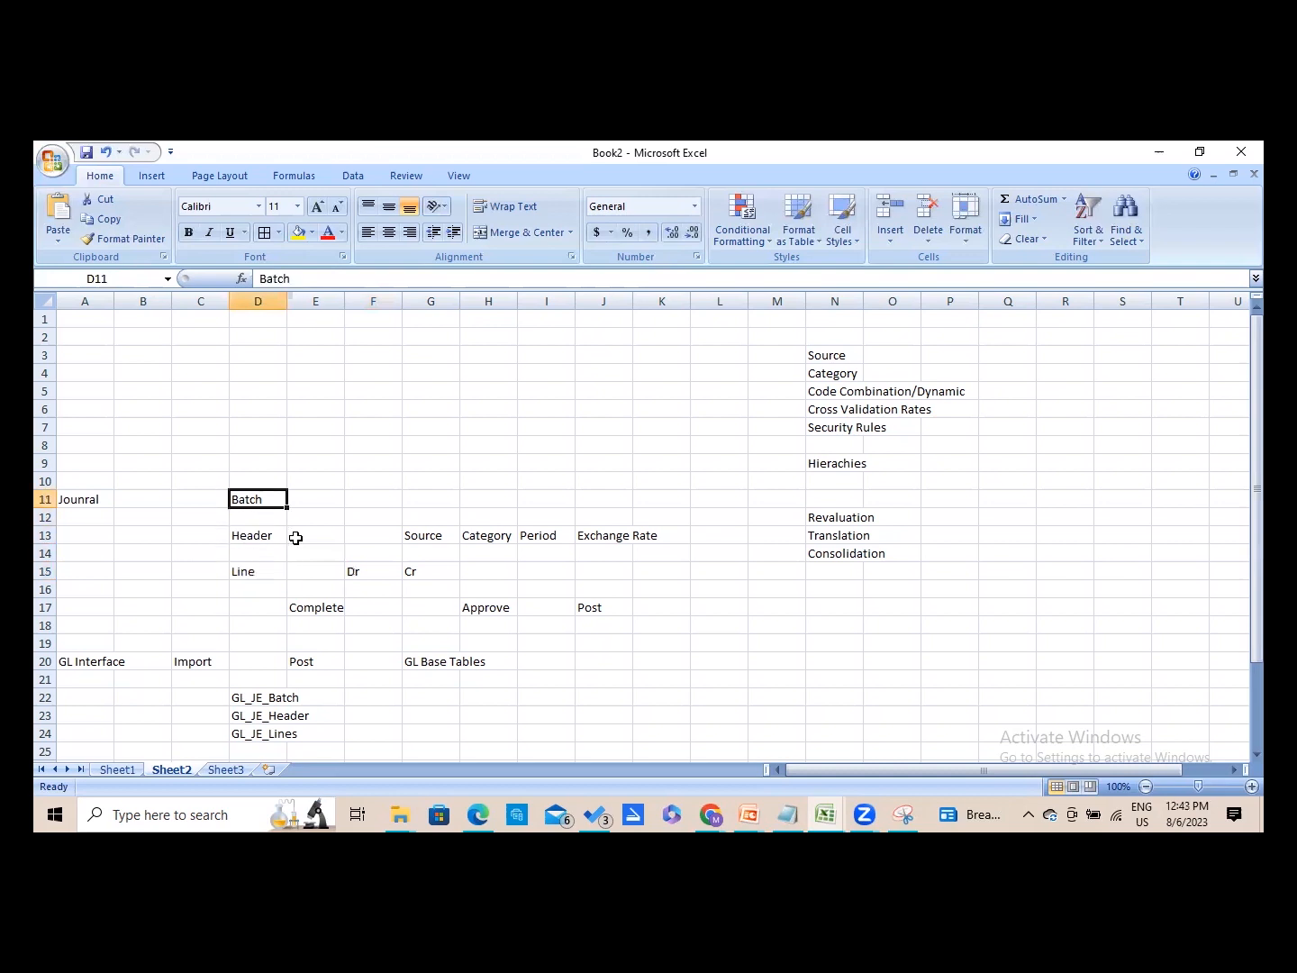
{"action": "key", "text": "Down"}
{"action": "key", "text": "Down"}
{"action": "key", "text": "Down"}
{"action": "key", "text": "Down"}
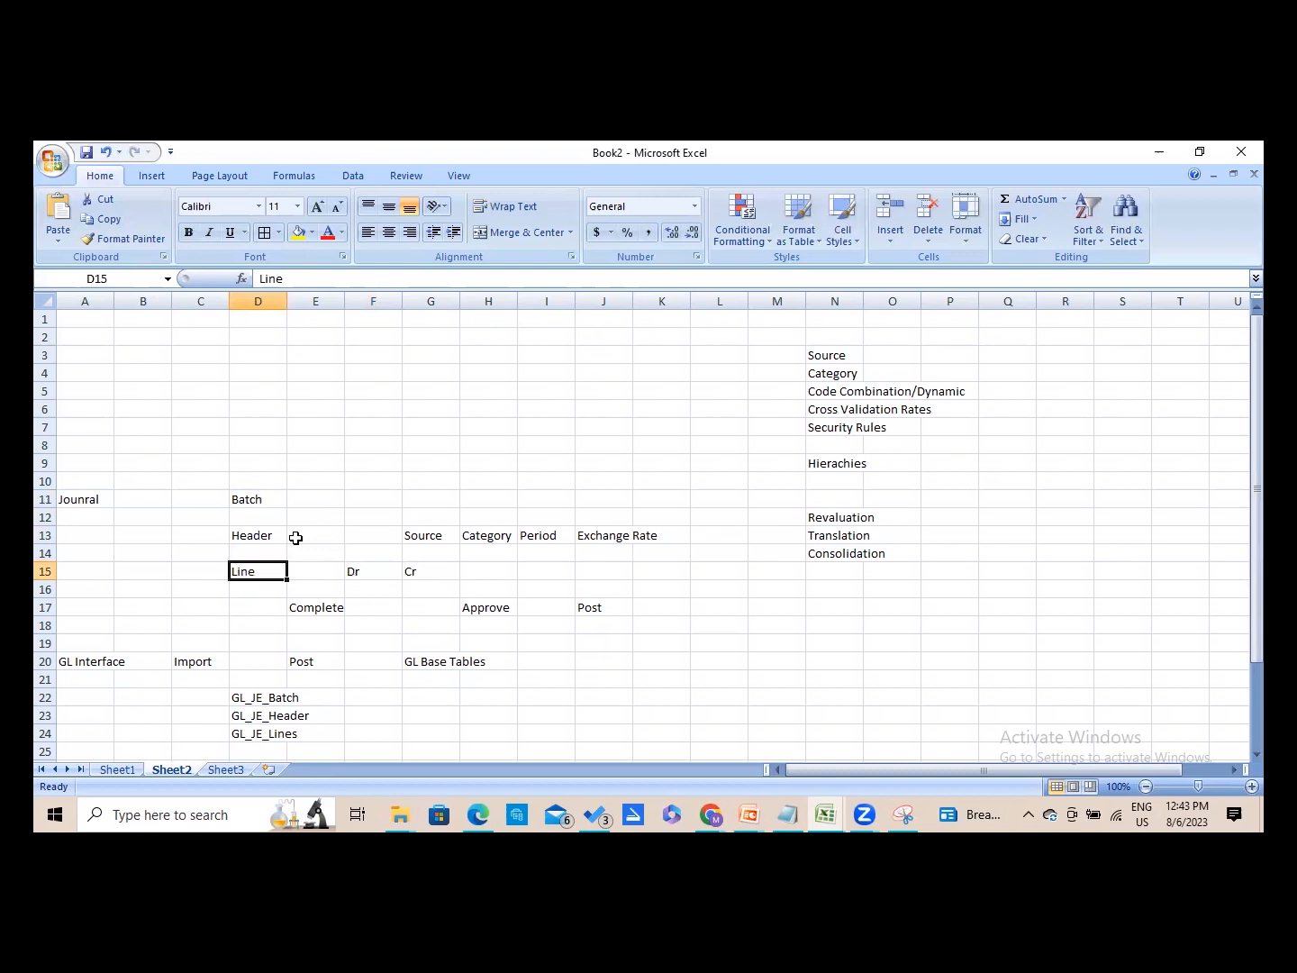
{"action": "key", "text": "Up"}
{"action": "key", "text": "Up"}
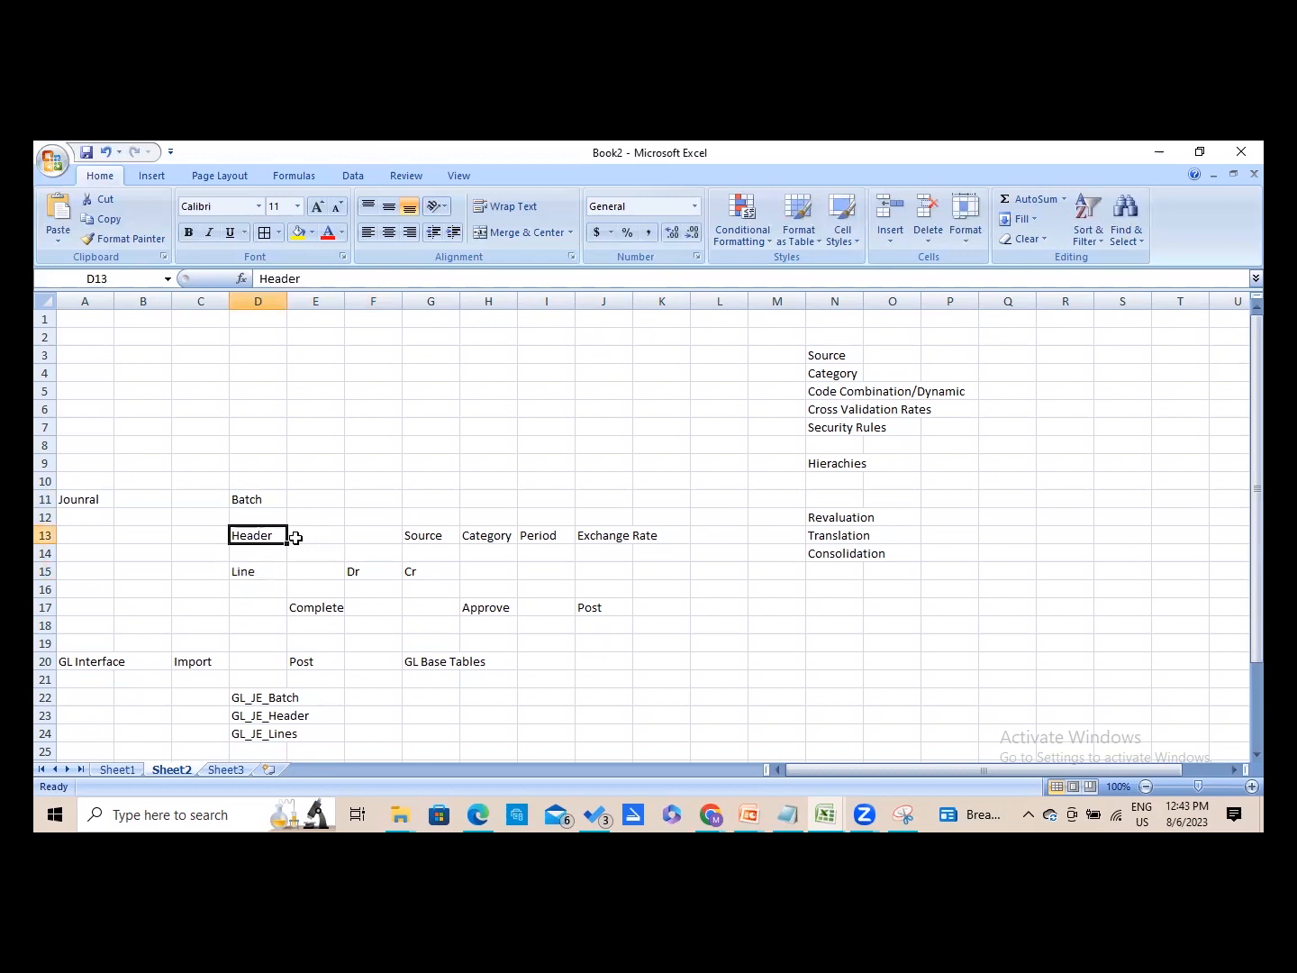
{"action": "key", "text": "Right"}
{"action": "key", "text": "Right"}
{"action": "key", "text": "Right"}
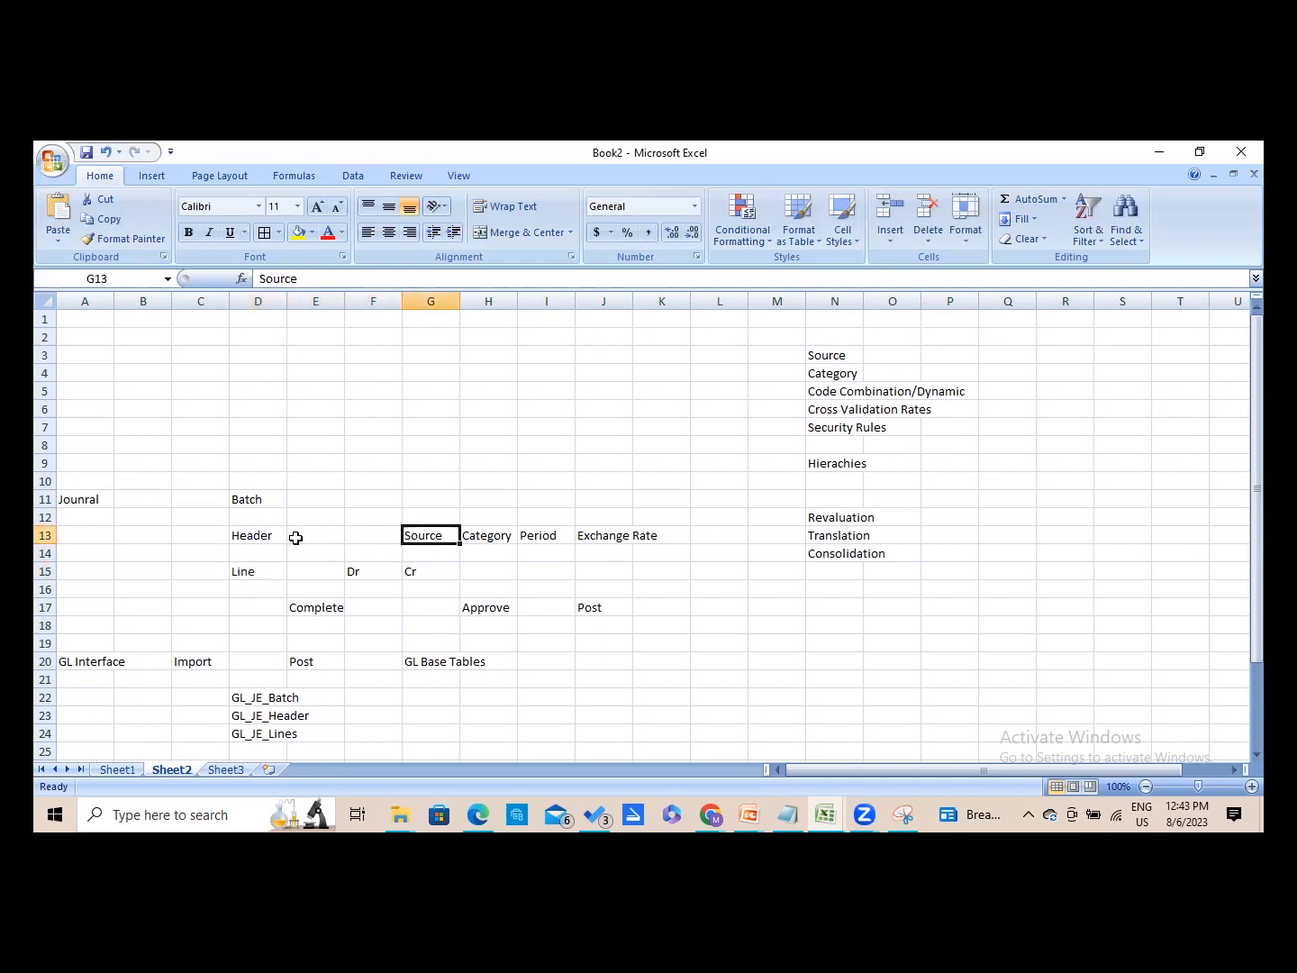
{"action": "key", "text": "Right"}
{"action": "key", "text": "Right"}
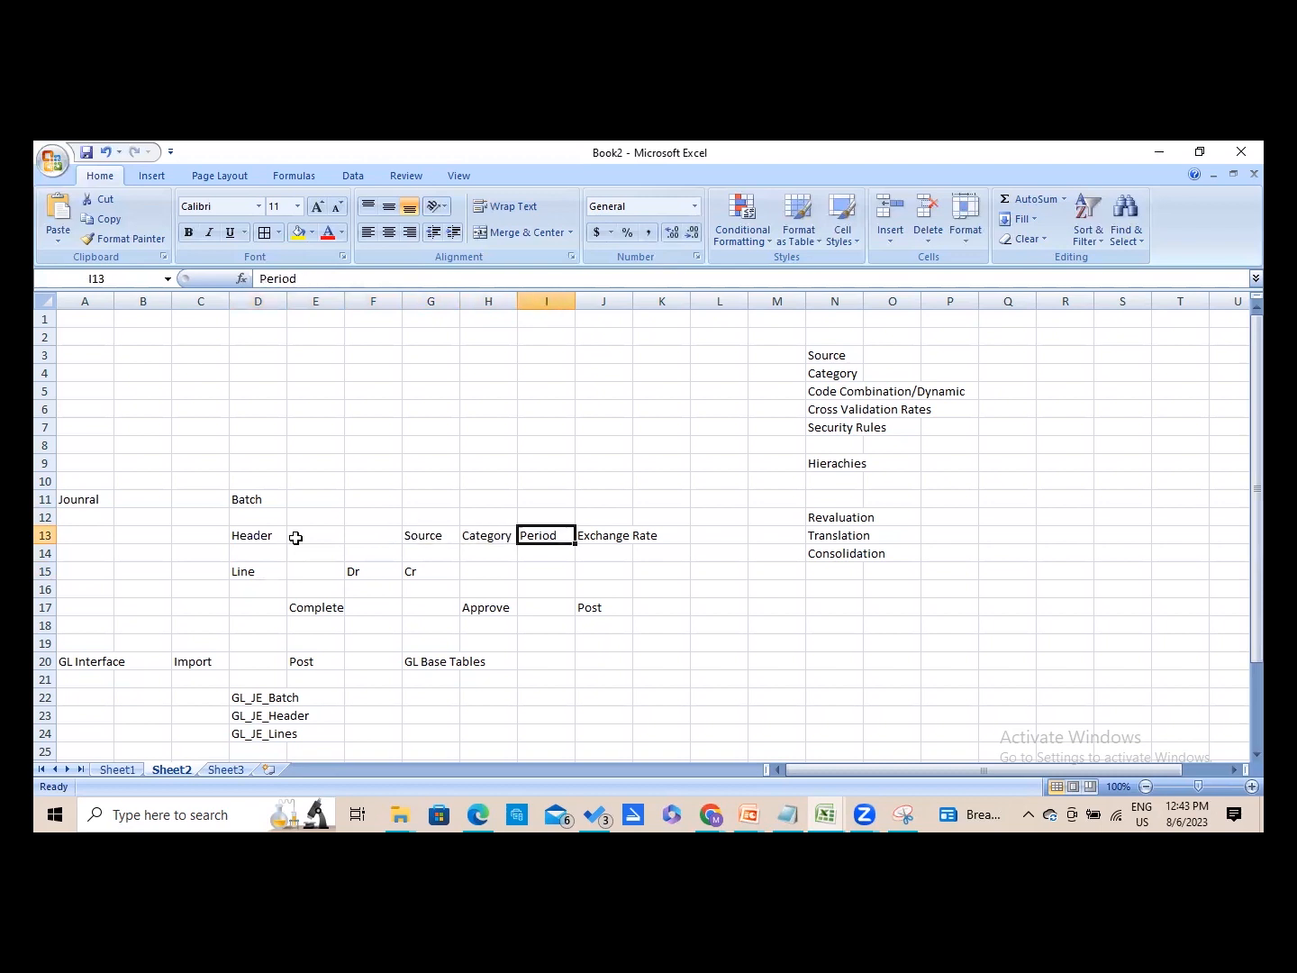
- Review the journal's Cr and Dr line entries, along with the Approve and Post stages in row 17
{"action": "key", "text": "Left"}
{"action": "key", "text": "Left"}
{"action": "key", "text": "Down"}
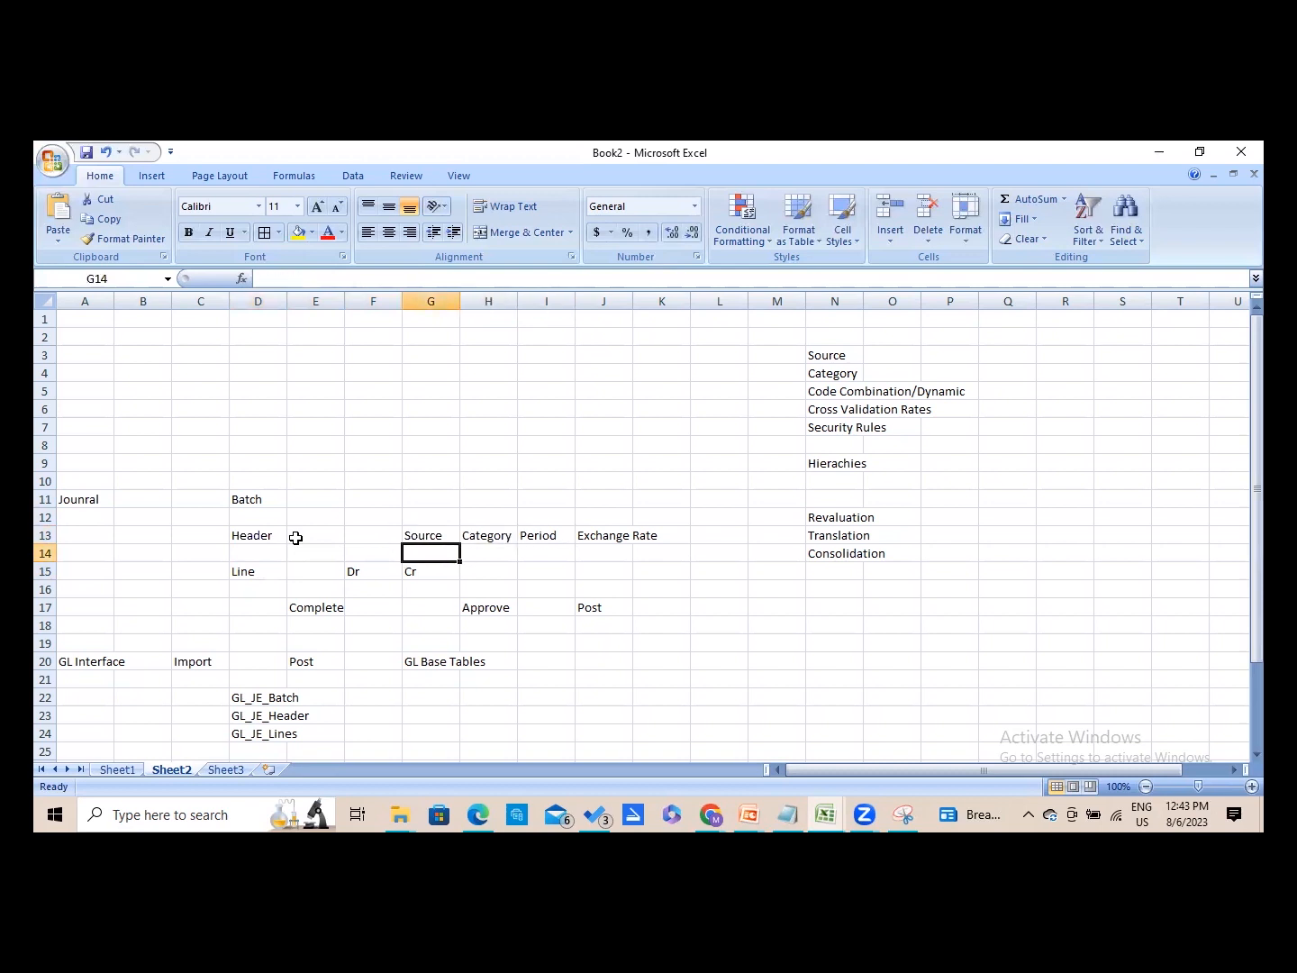
{"action": "key", "text": "Left"}
{"action": "key", "text": "Down"}
{"action": "key", "text": "Right"}
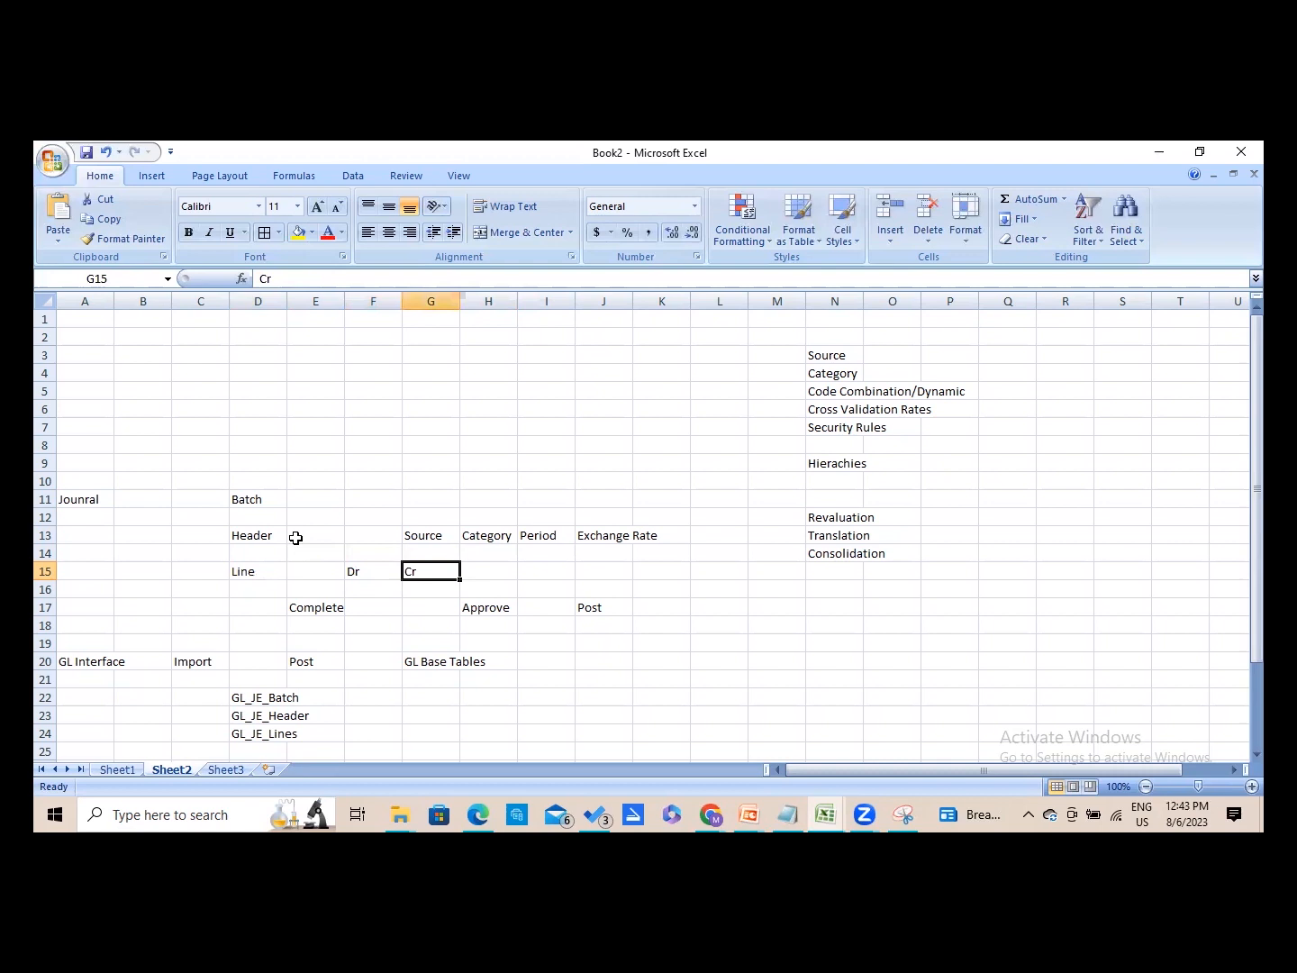
{"action": "key", "text": "Left"}
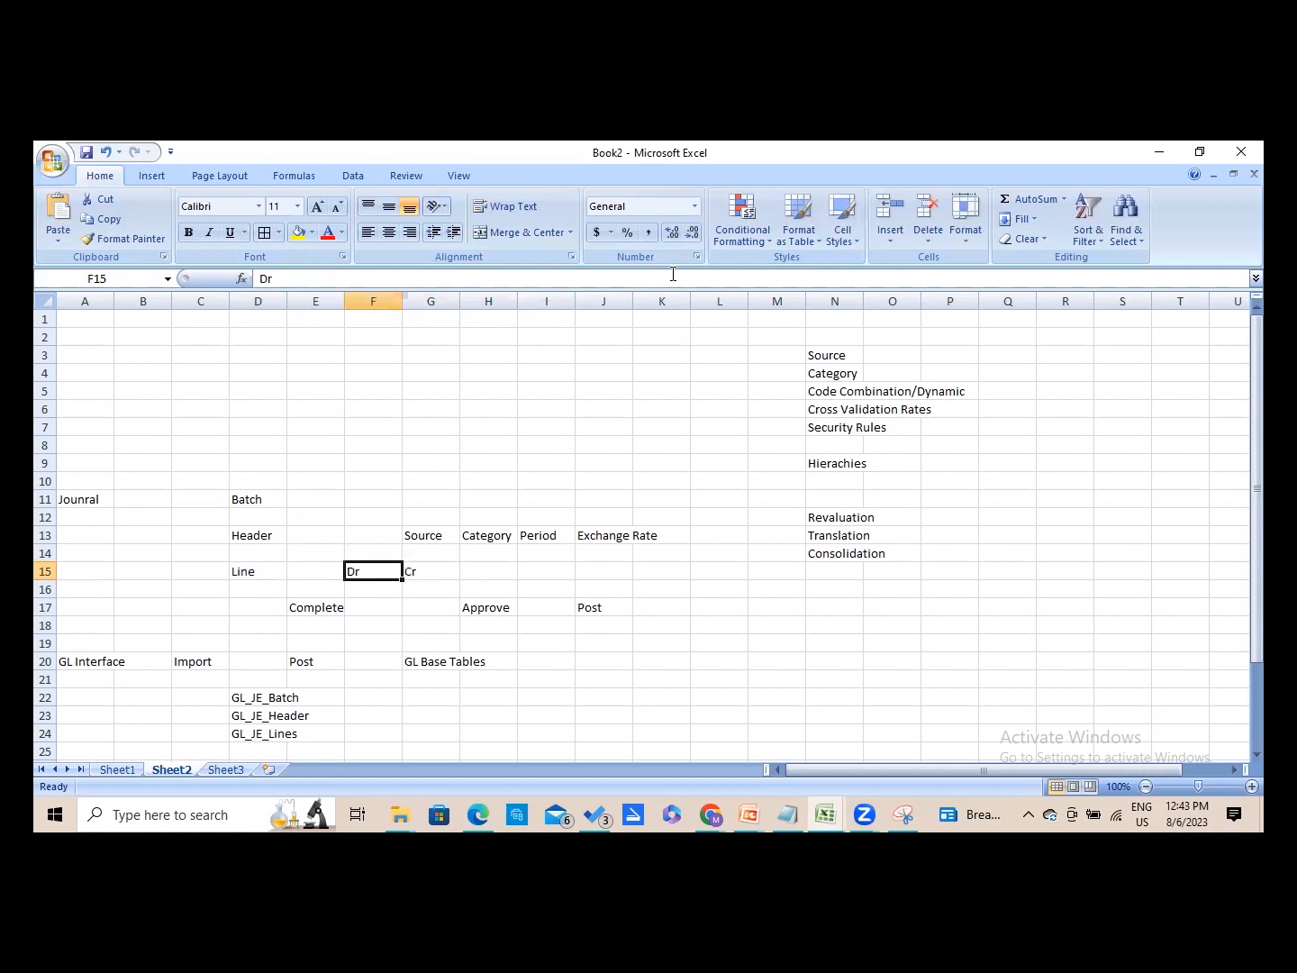
{"action": "left_click", "coordinate": [330, 506]}
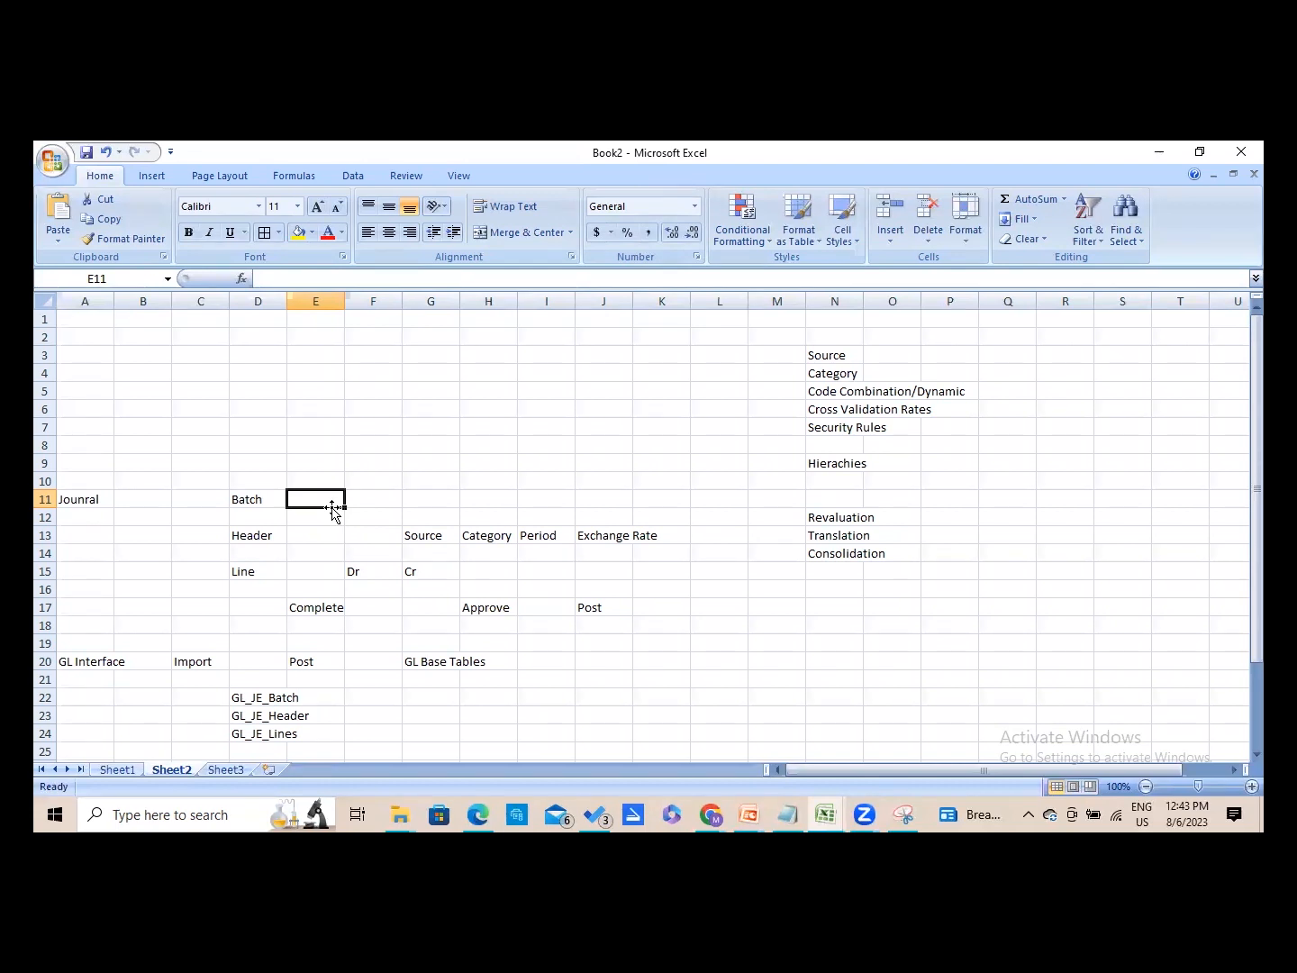
{"action": "left_click", "coordinate": [77, 500]}
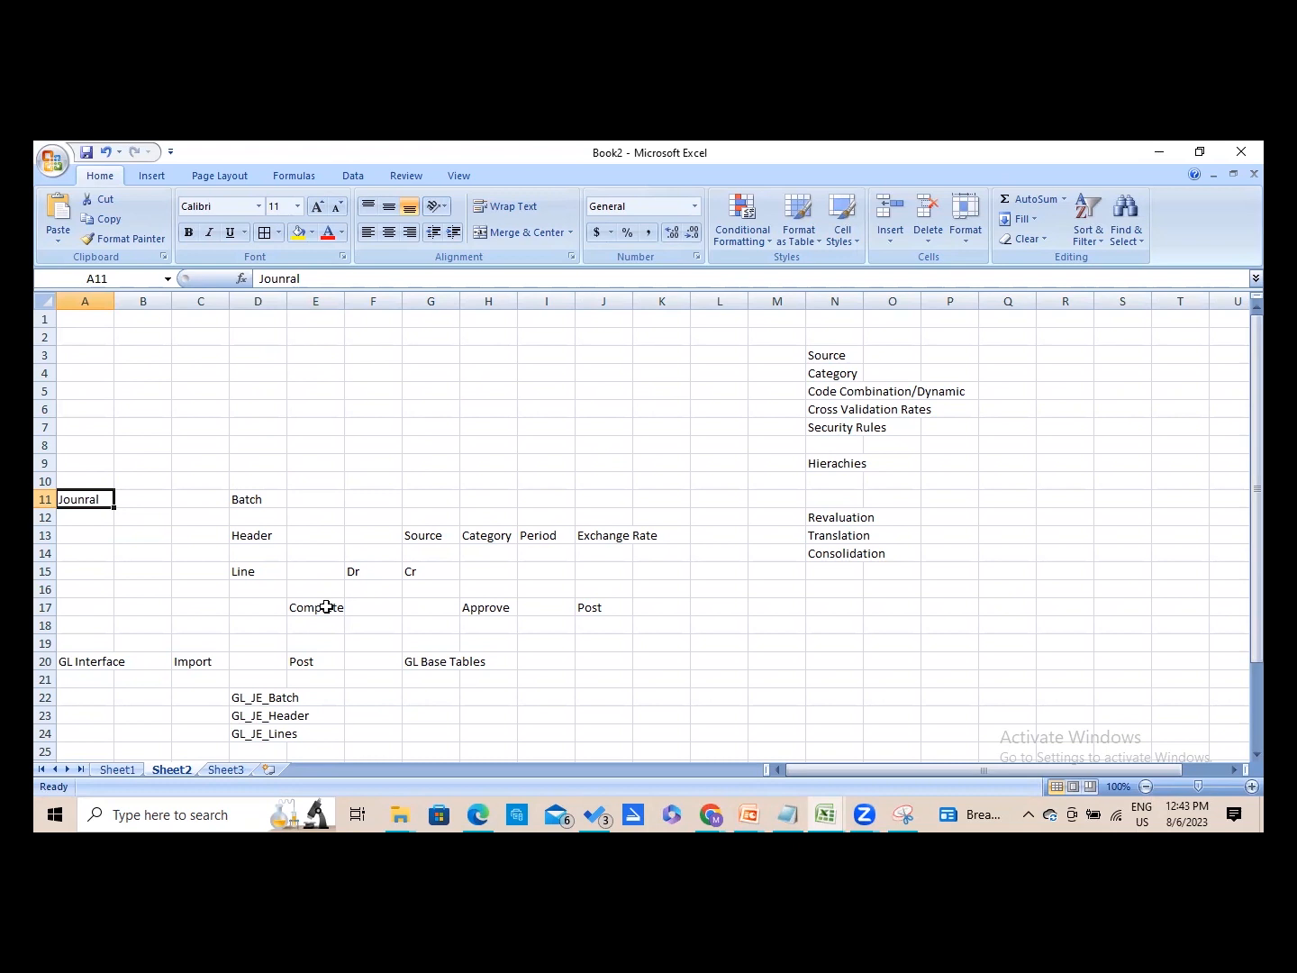
{"action": "left_click", "coordinate": [471, 608]}
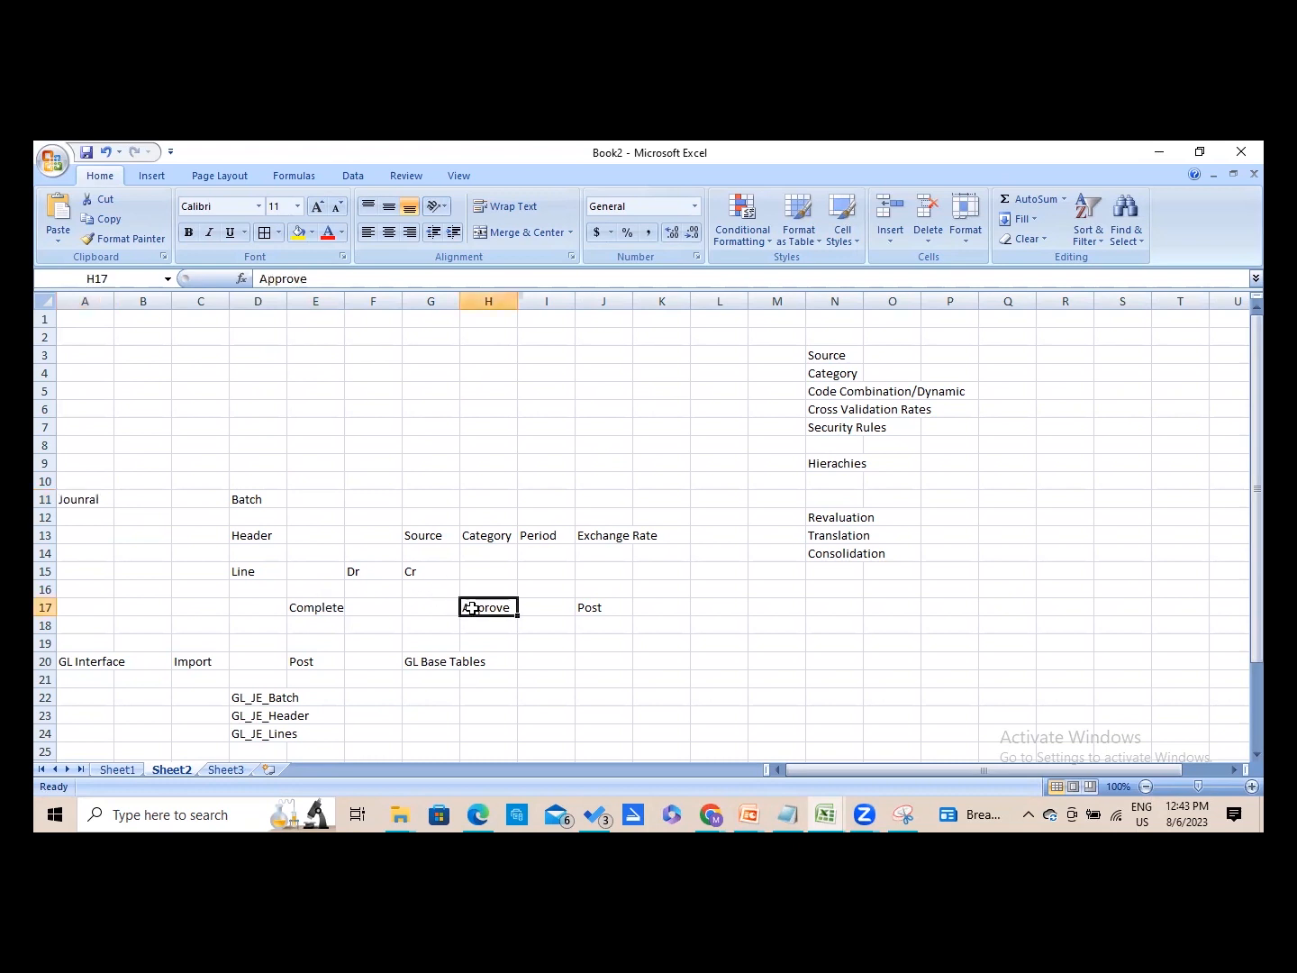
{"action": "key", "text": "Right"}
{"action": "key", "text": "Right"}
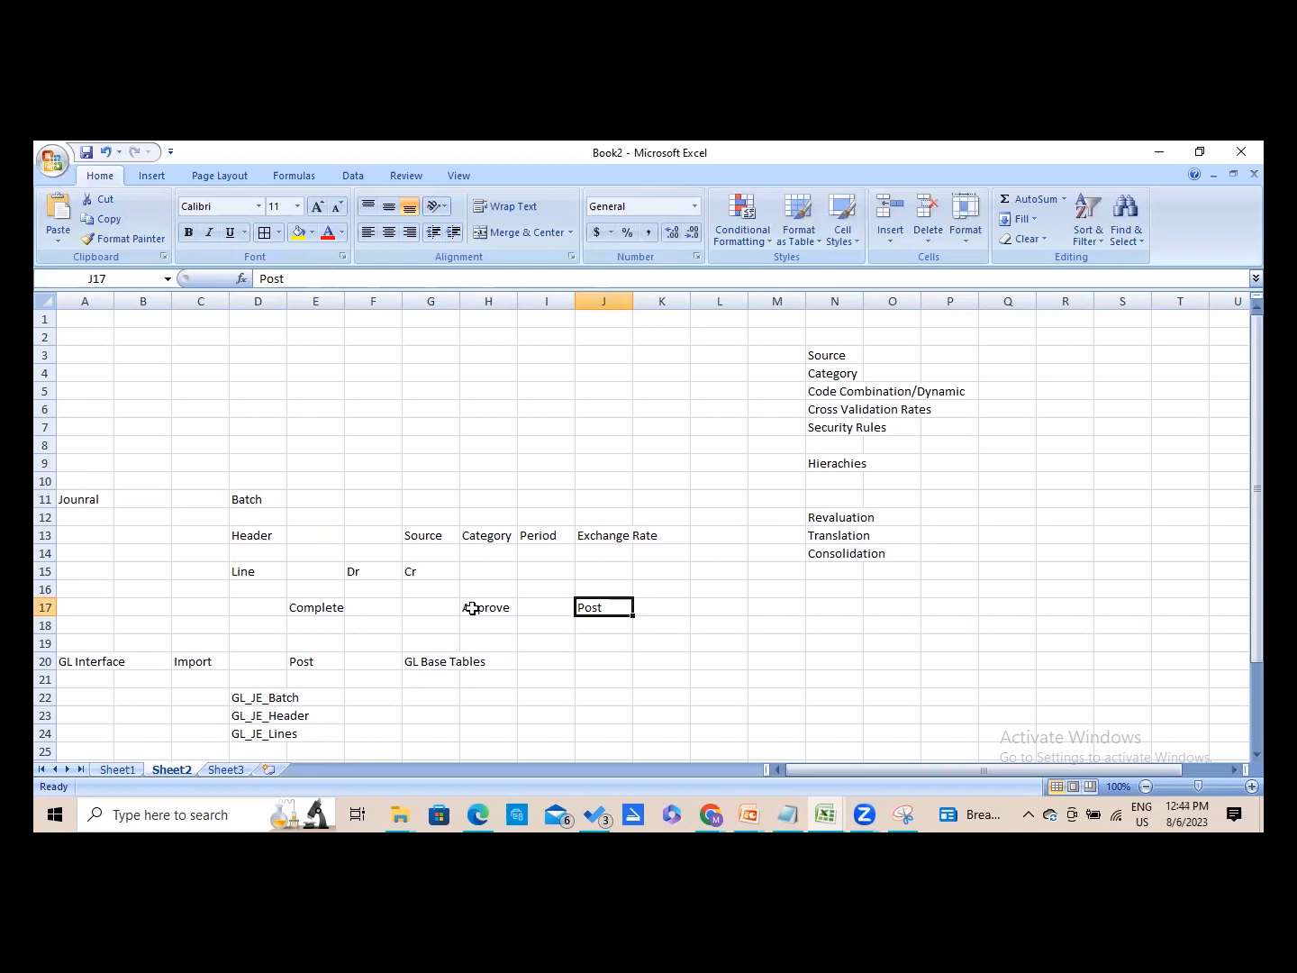
- Enter GL_Balances in G22, beneath the GL Base Tables heading
{"action": "key", "text": "Down"}
{"action": "key", "text": "Down"}
{"action": "key", "text": "Down"}
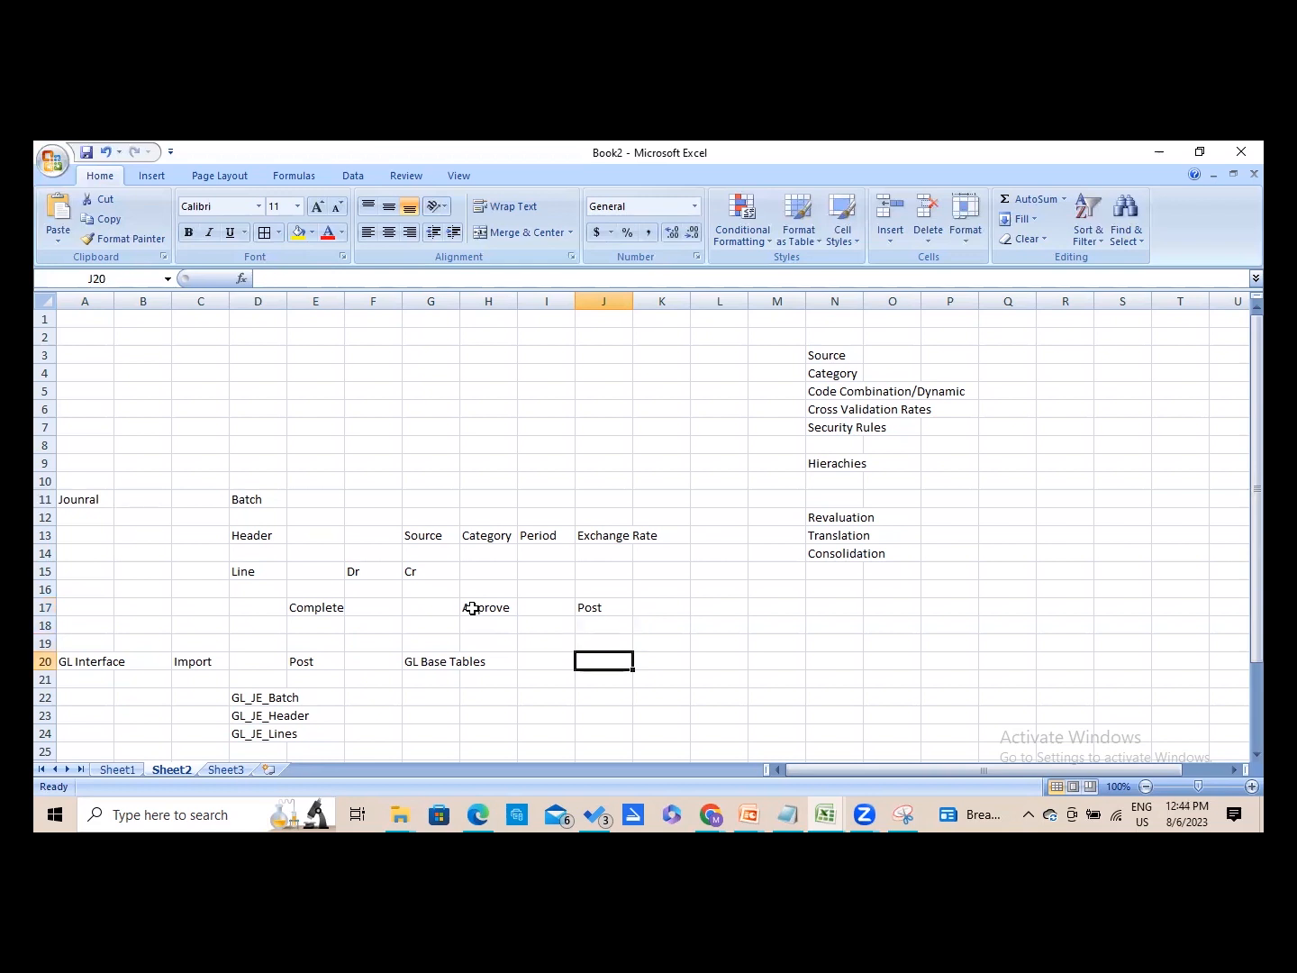
{"action": "key", "text": "Left"}
{"action": "key", "text": "Down"}
{"action": "key", "text": "Down"}
{"action": "key", "text": "Left"}
{"action": "key", "text": "Left"}
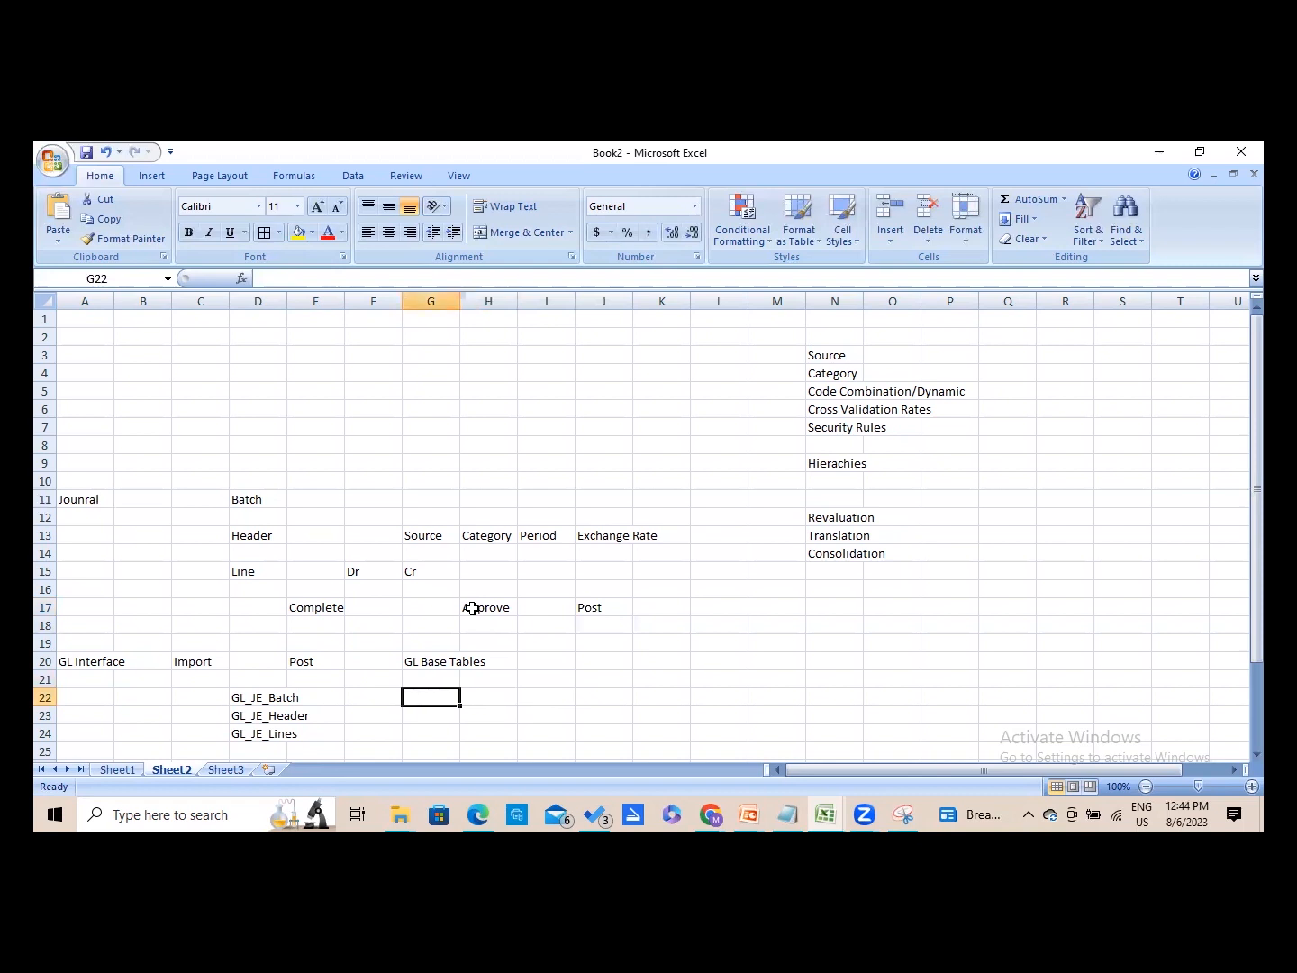
{"action": "type", "text": "GL"}
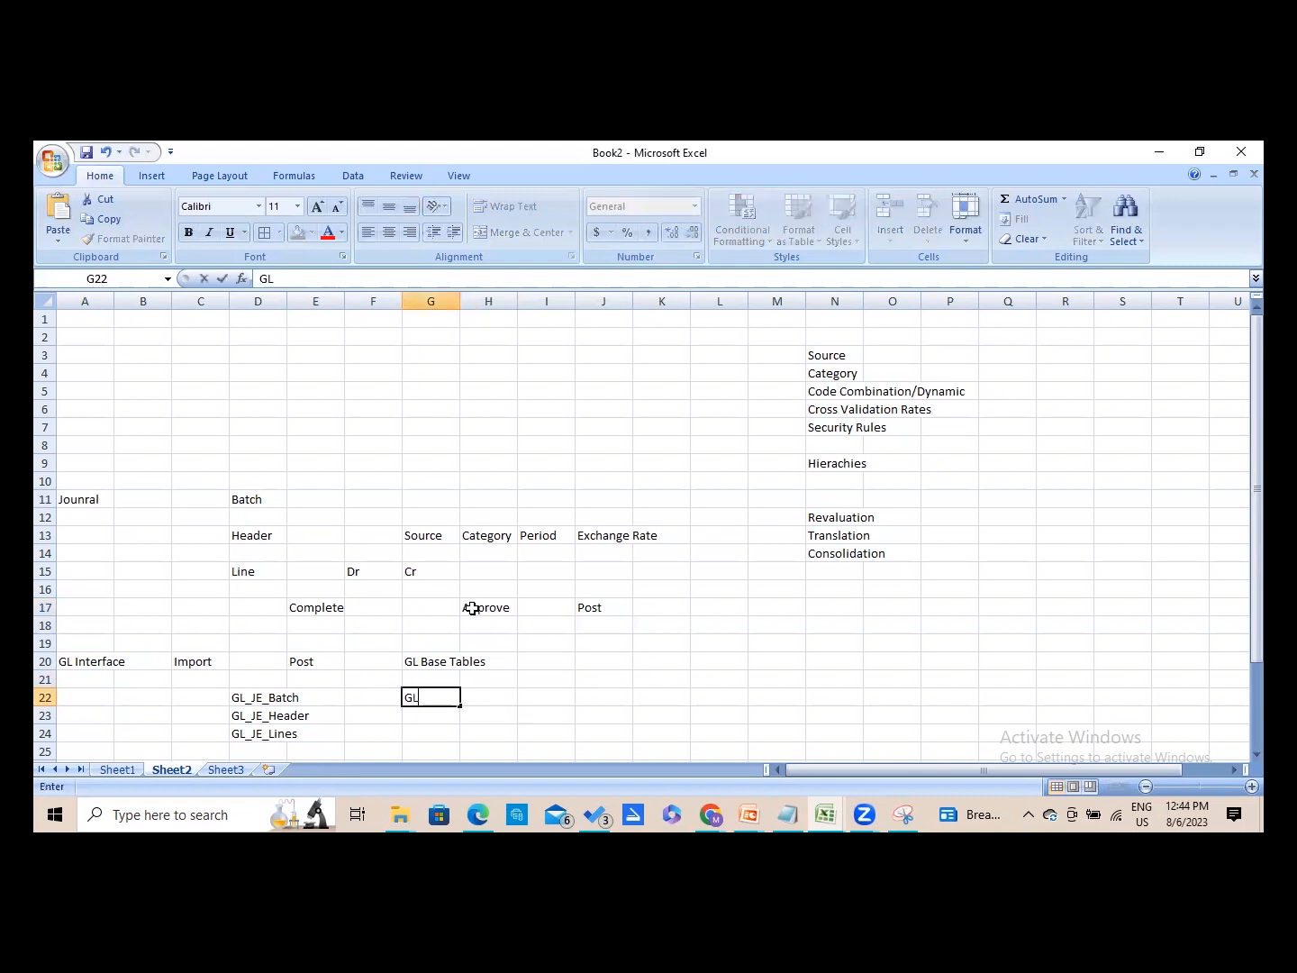
{"action": "type", "text": "_Balances"}
{"action": "key", "text": "Right"}
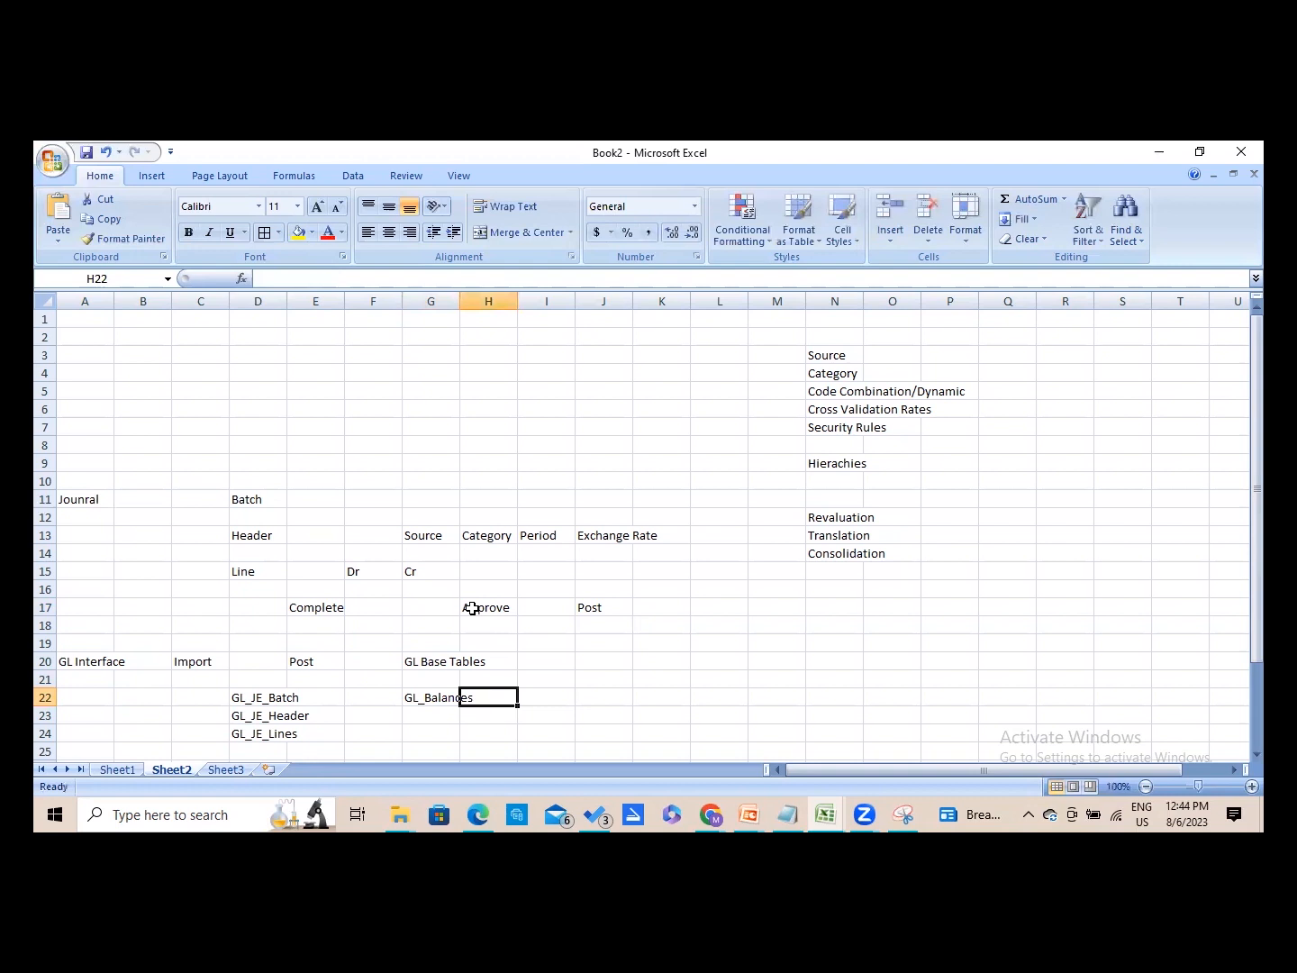
- Enter Trial Balance in I23, one row below the GL_Balances entry
{"action": "key", "text": "Down"}
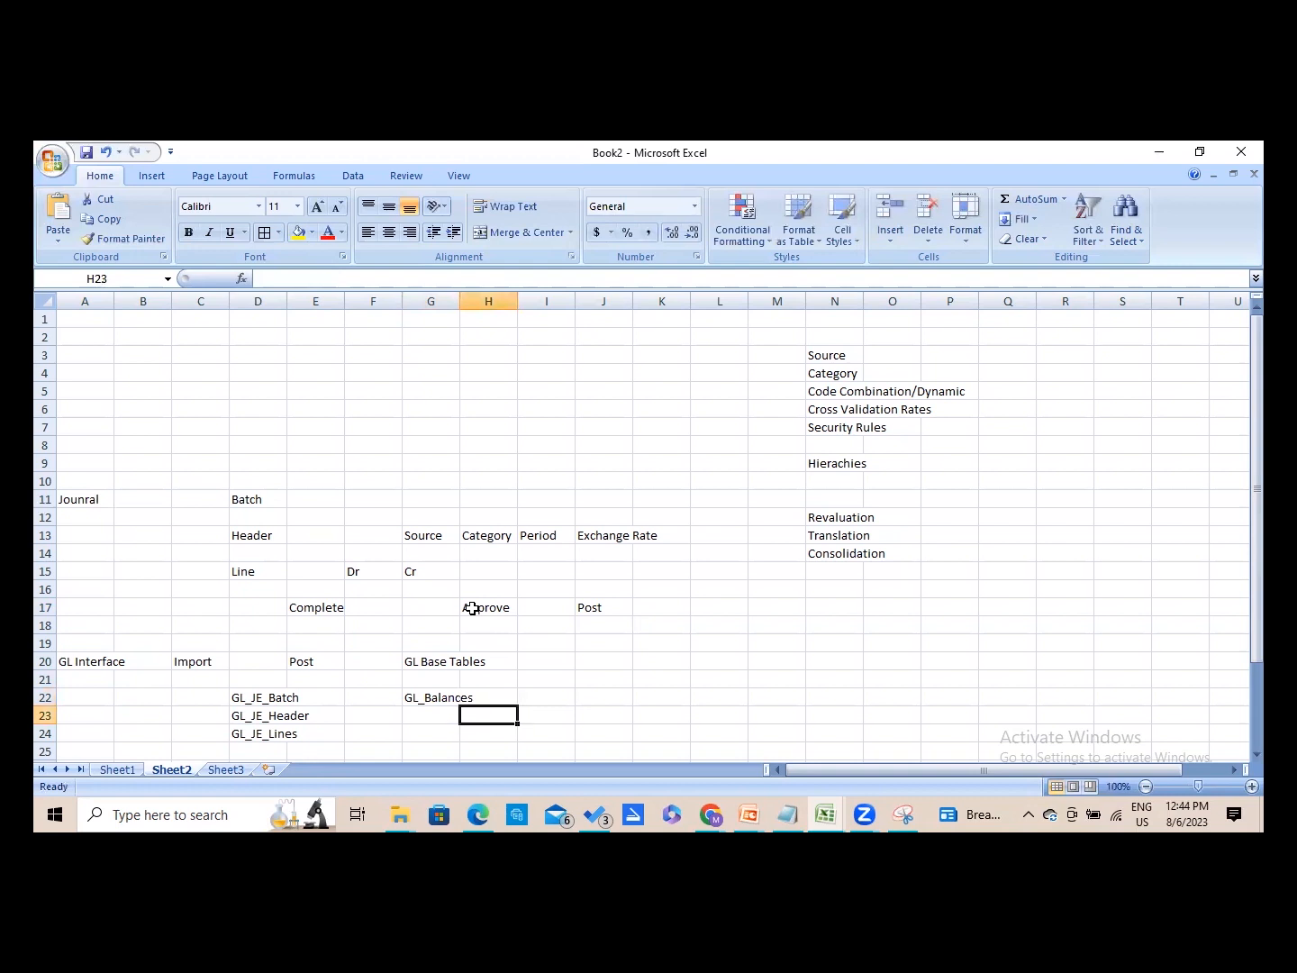
{"action": "key", "text": "Right"}
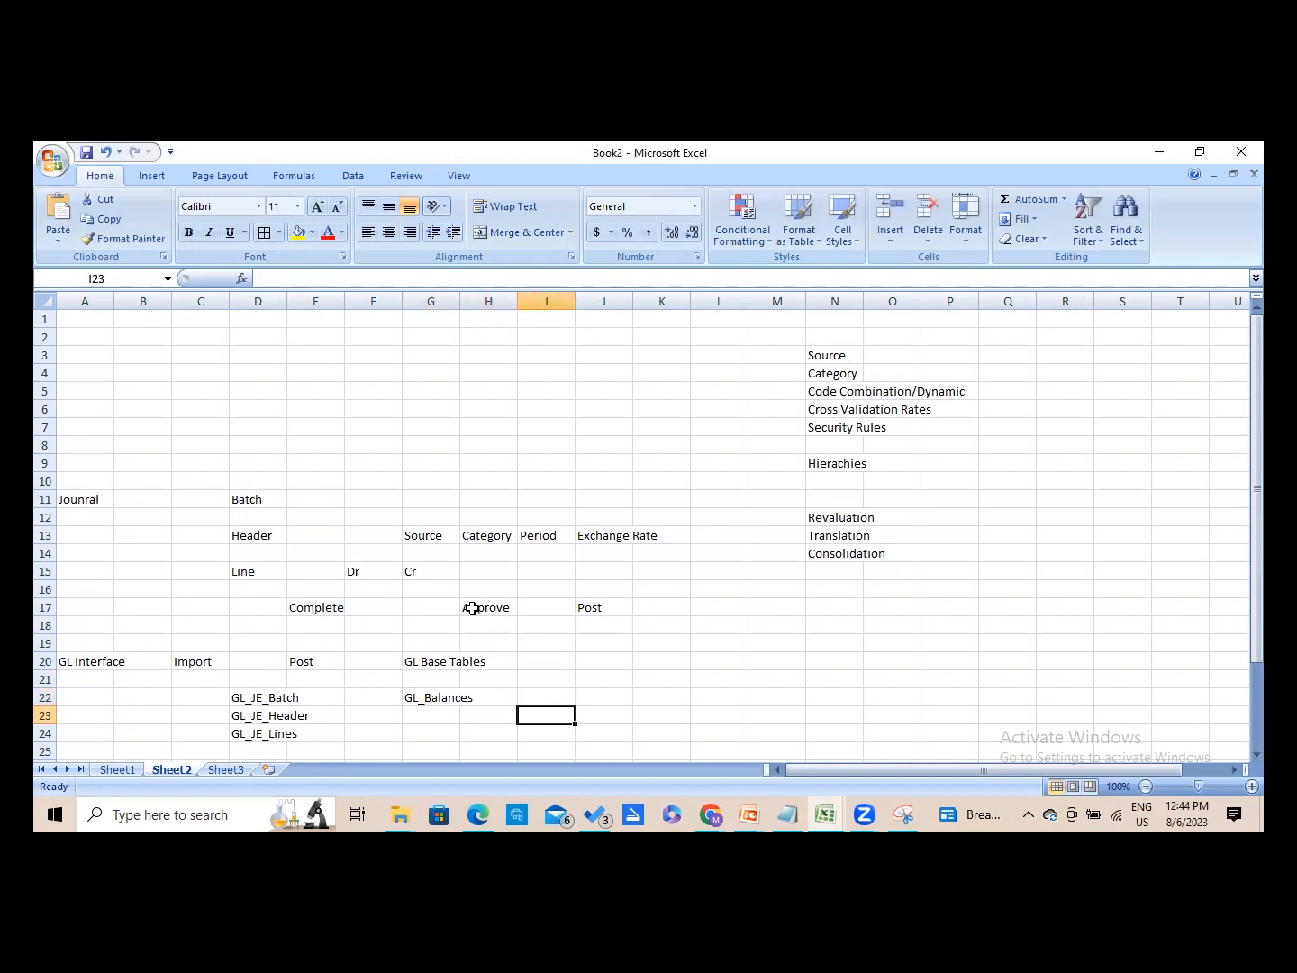
{"action": "type", "text": "Tr"}
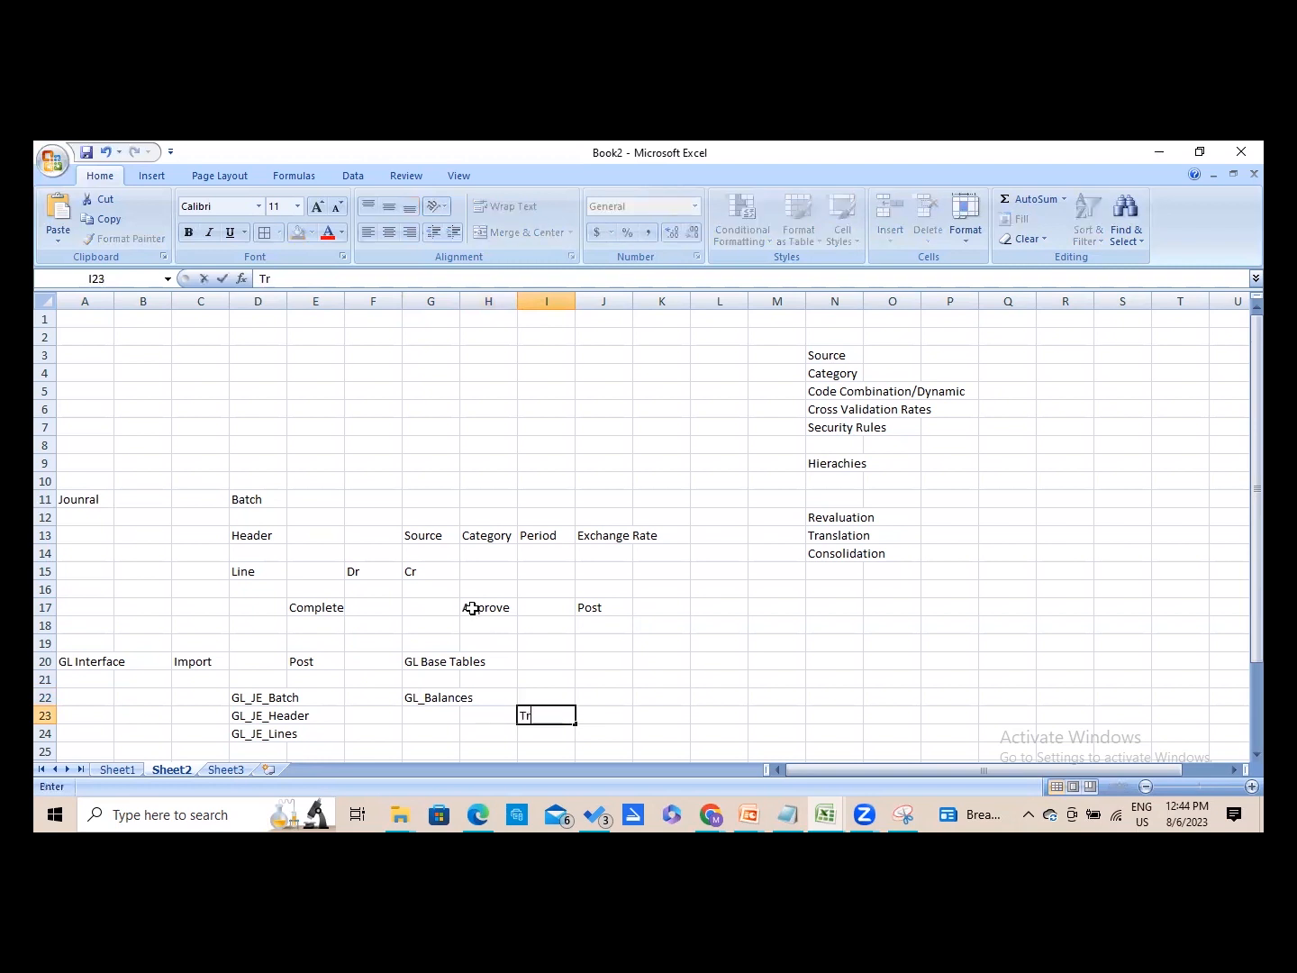
{"action": "type", "text": "ial Balance"}
{"action": "key", "text": "Tab"}
- Enter P/L in K23 and Balance Sheet in K24, beside the Trial Balance entry
{"action": "key", "text": "Right"}
{"action": "type", "text": "P"}
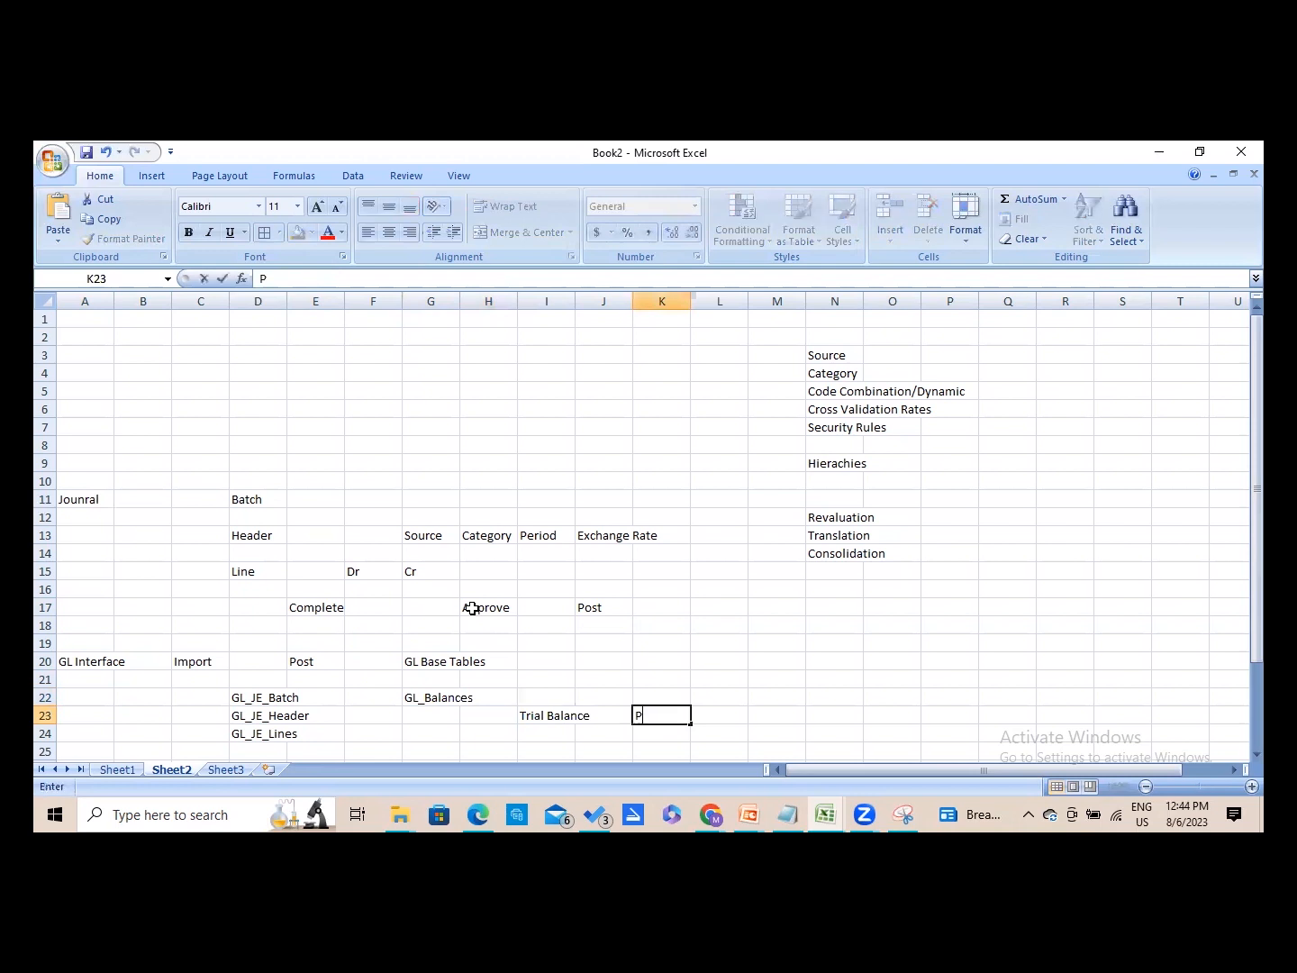
{"action": "type", "text": "/L"}
{"action": "key", "text": "Return"}
{"action": "type", "text": "B"}
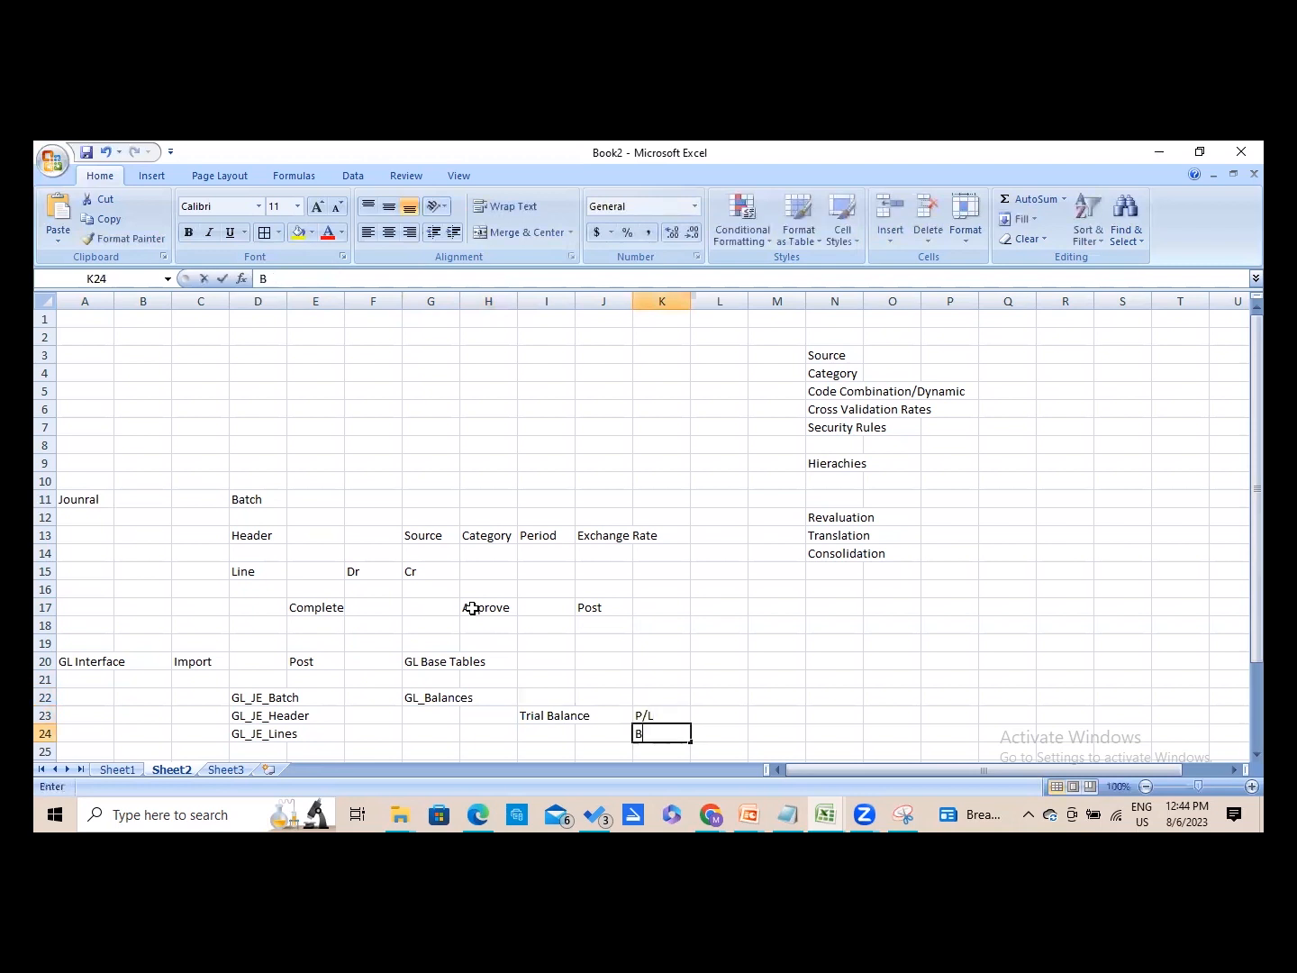
{"action": "type", "text": "alance Sheet"}
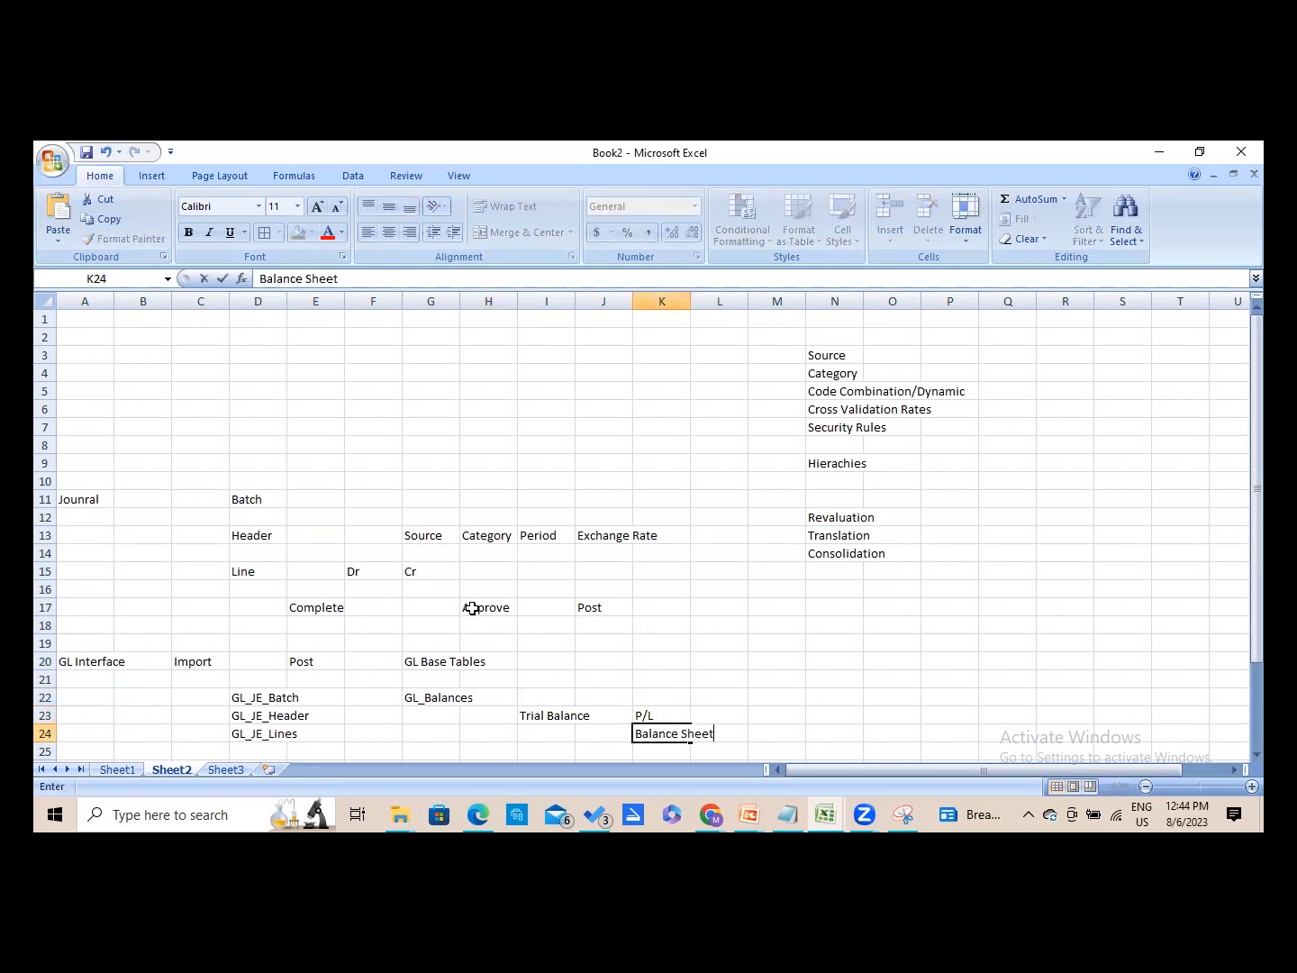
{"action": "key", "text": "Left"}
- Insert three blank columns before column A to shift the whole outline three columns over
{"action": "key", "text": "Left"}
{"action": "key", "text": "Left"}
{"action": "key", "text": "Left"}
{"action": "key", "text": "Left"}
{"action": "key", "text": "Left"}
{"action": "key", "text": "Left"}
{"action": "key", "text": "Left"}
{"action": "key", "text": "Left"}
{"action": "key", "text": "Left"}
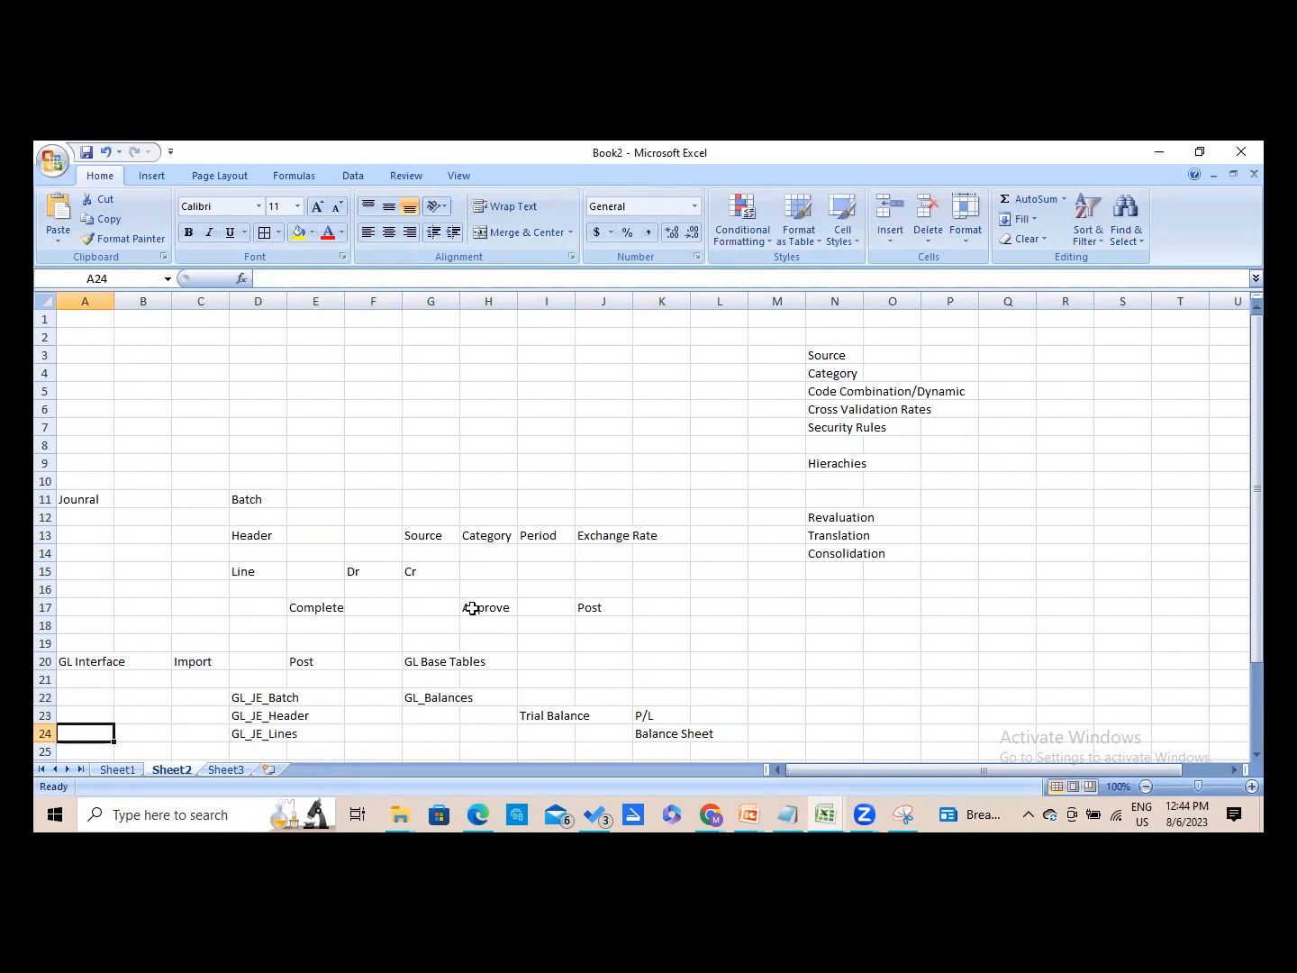
{"action": "left_click", "coordinate": [97, 302]}
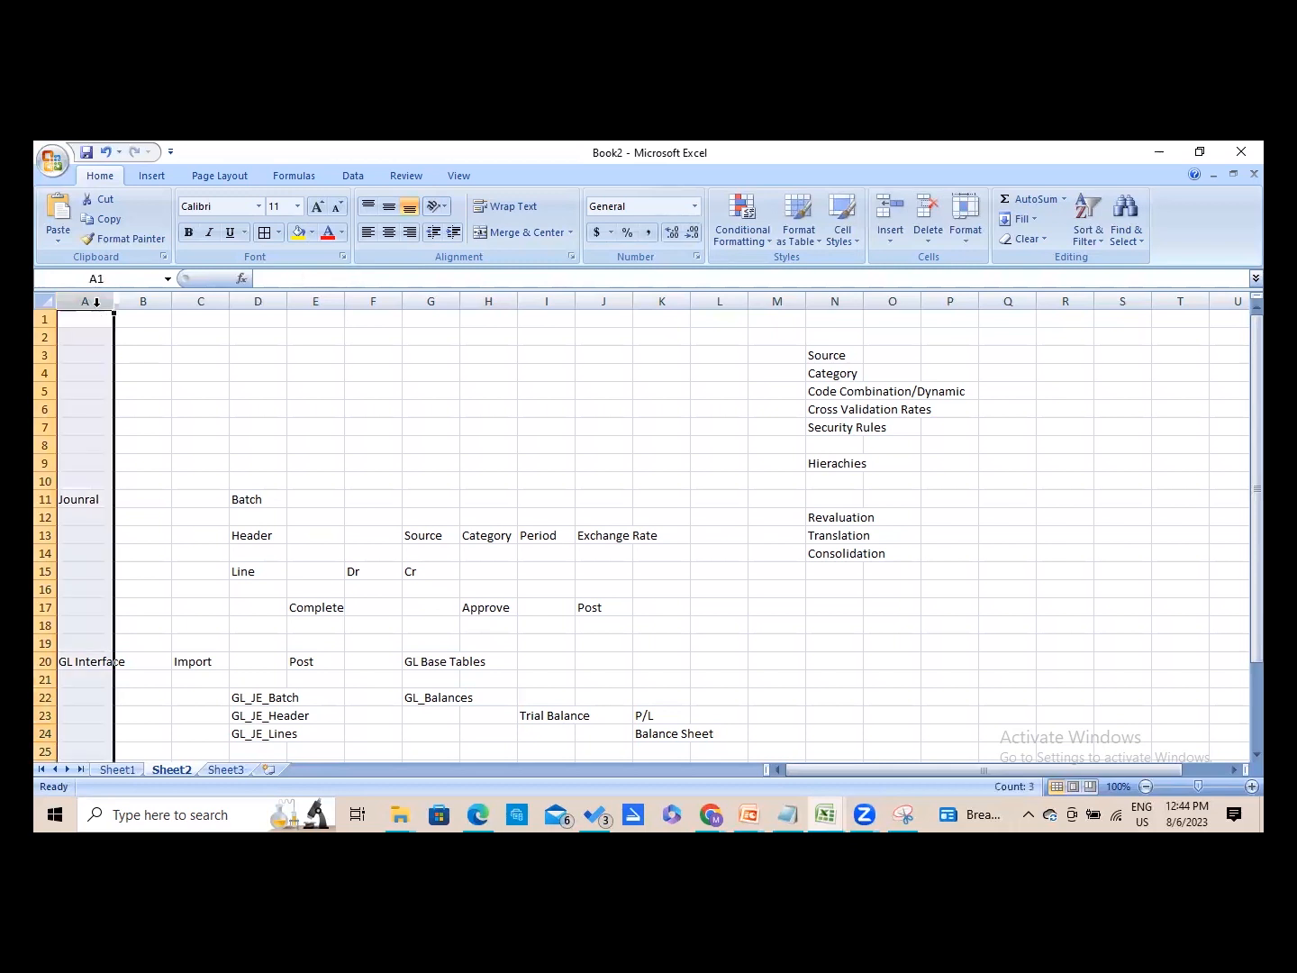
{"action": "key", "text": "shift+Right"}
{"action": "key", "text": "shift+Right"}
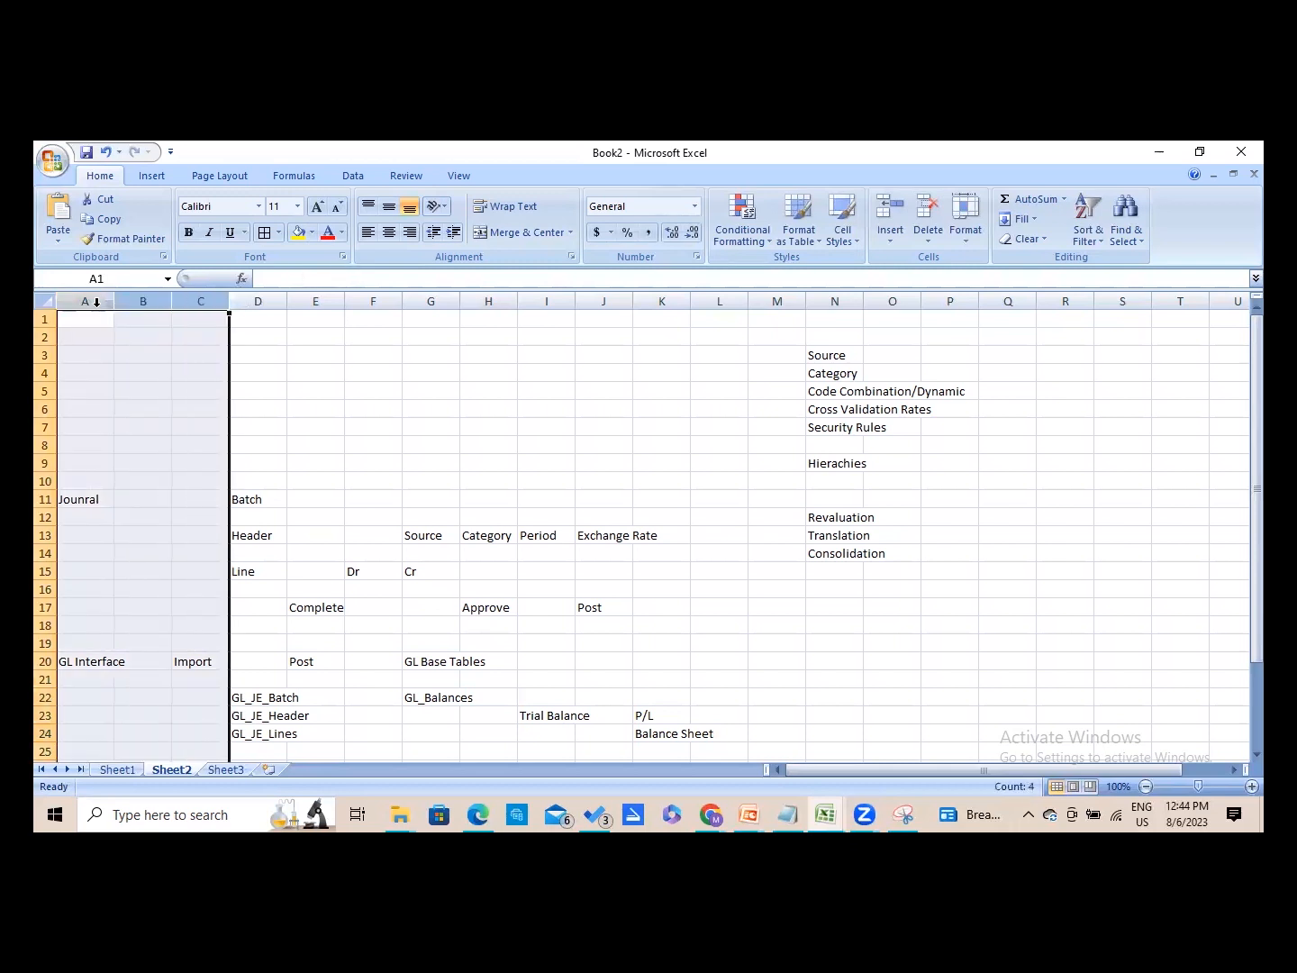
{"action": "right_click", "coordinate": [143, 356]}
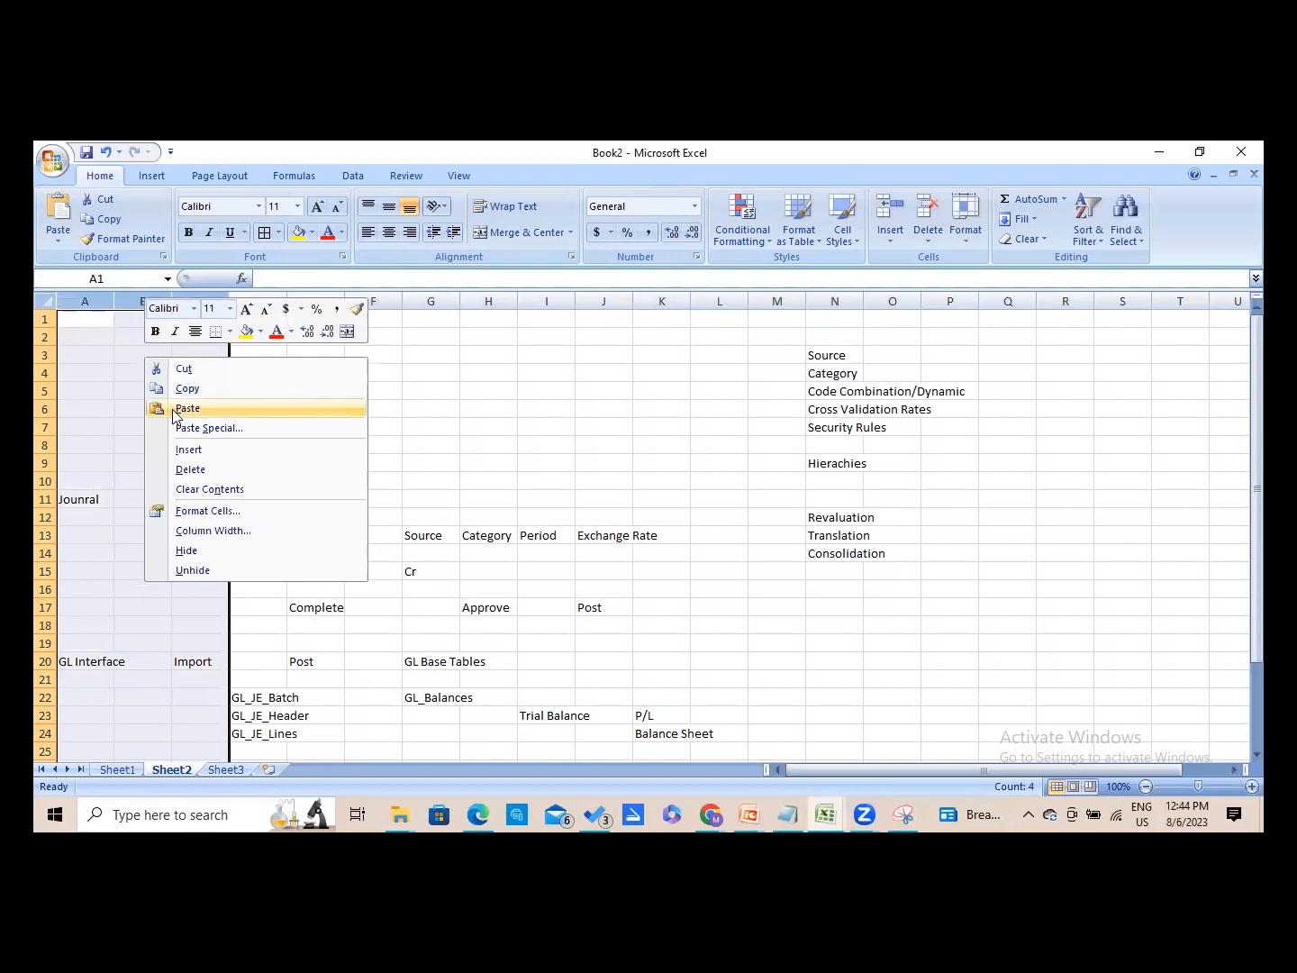
{"action": "left_click", "coordinate": [190, 457]}
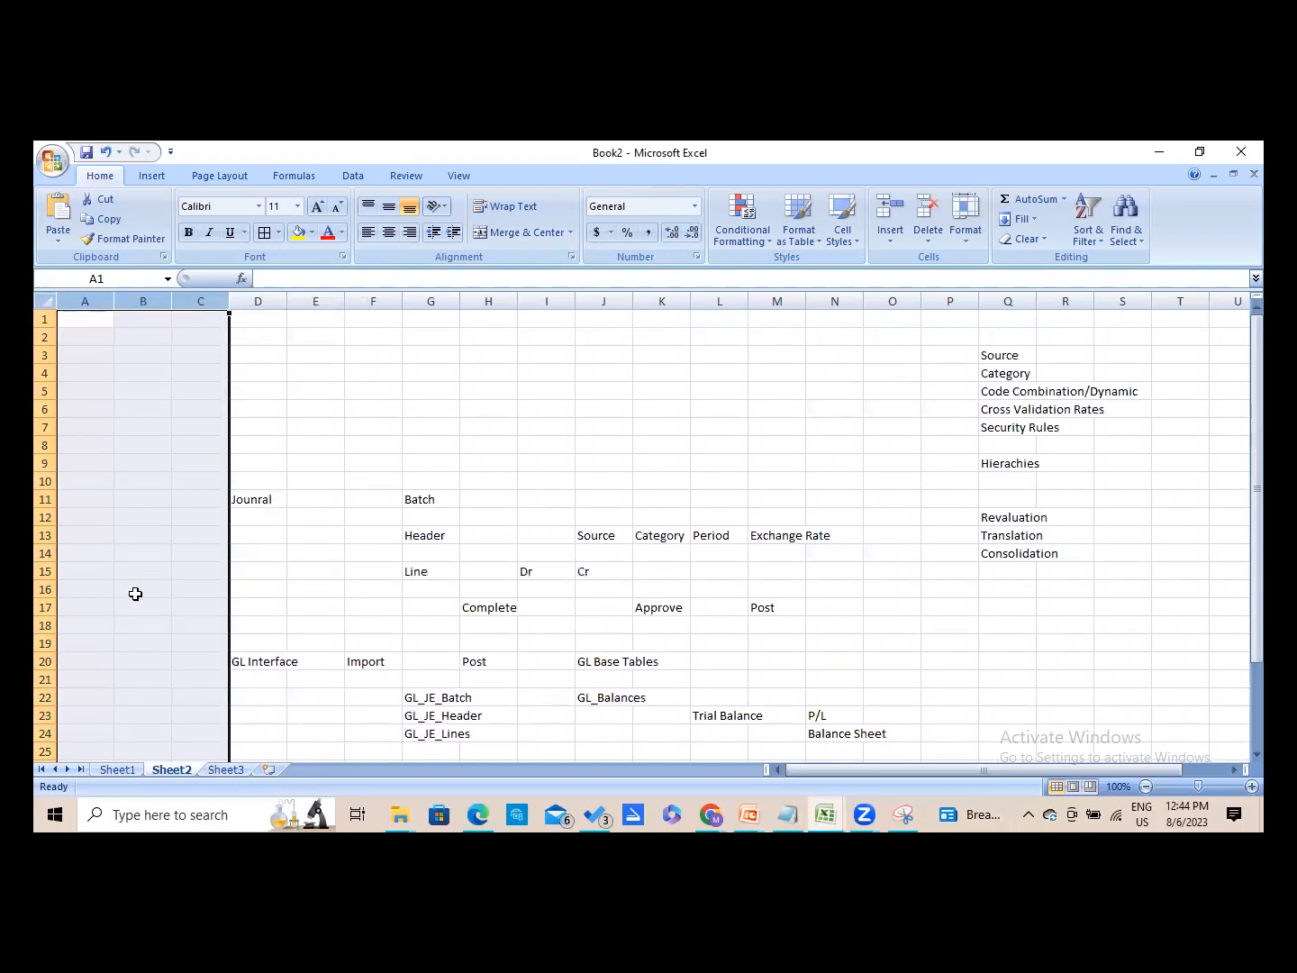
- List the source modules Payables, Receivables and Assets in cells A17 to A19
{"action": "left_click", "coordinate": [124, 608]}
{"action": "left_click", "coordinate": [100, 610]}
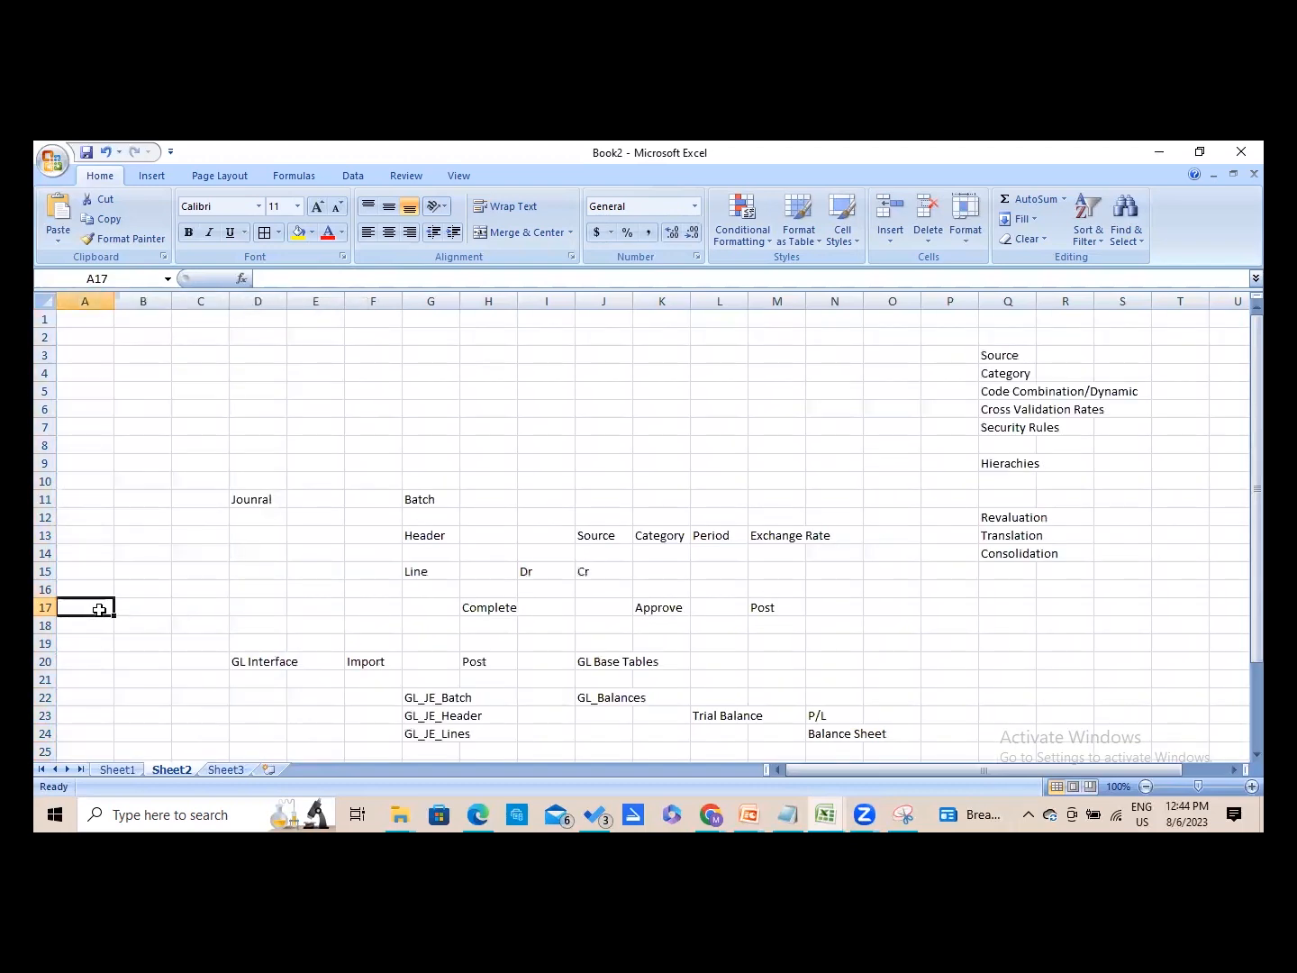
{"action": "type", "text": "Payables"}
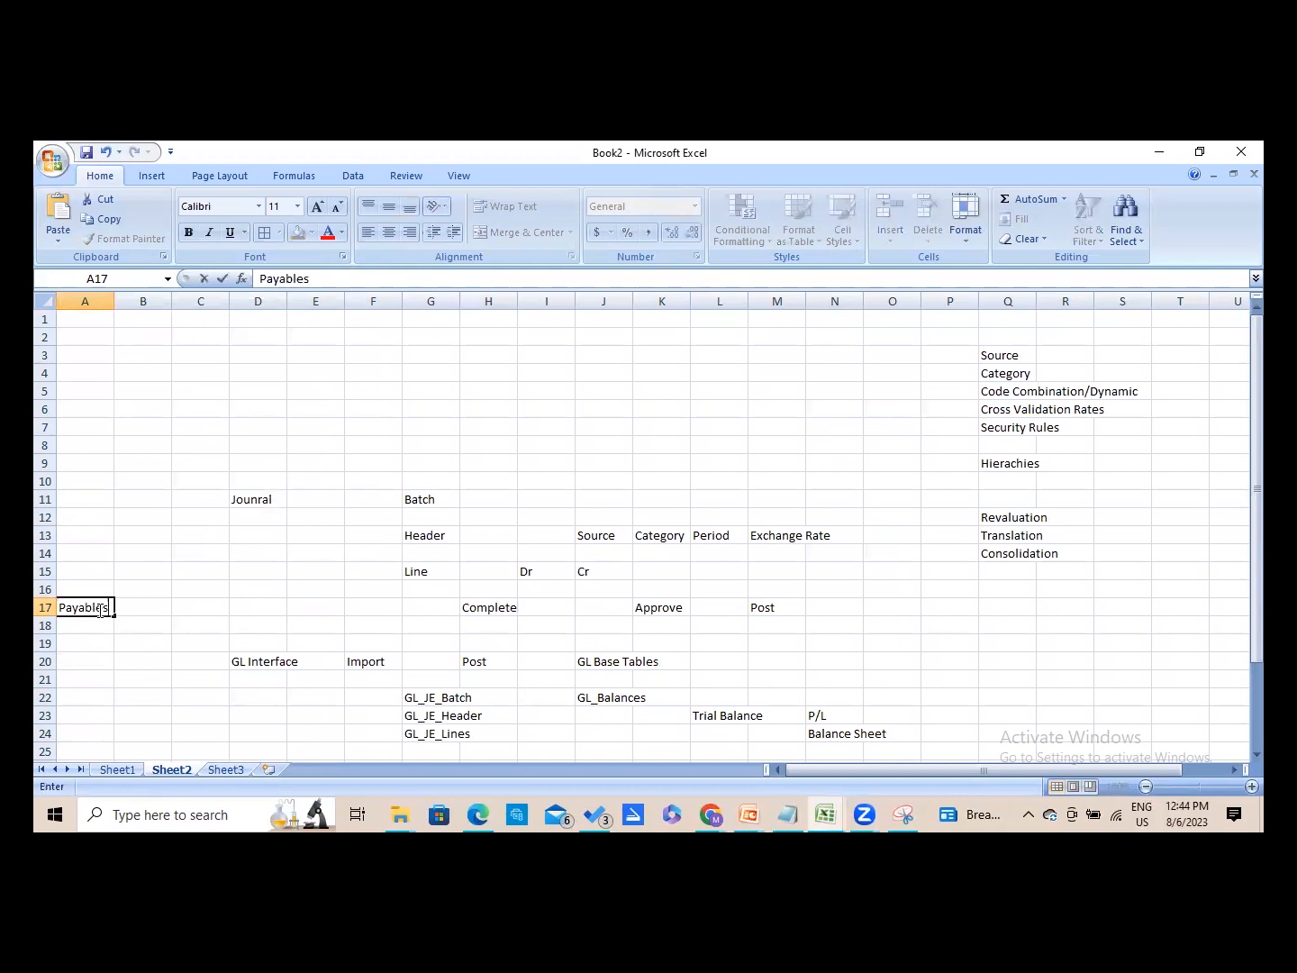
{"action": "key", "text": "Return"}
{"action": "type", "text": "Receivables"}
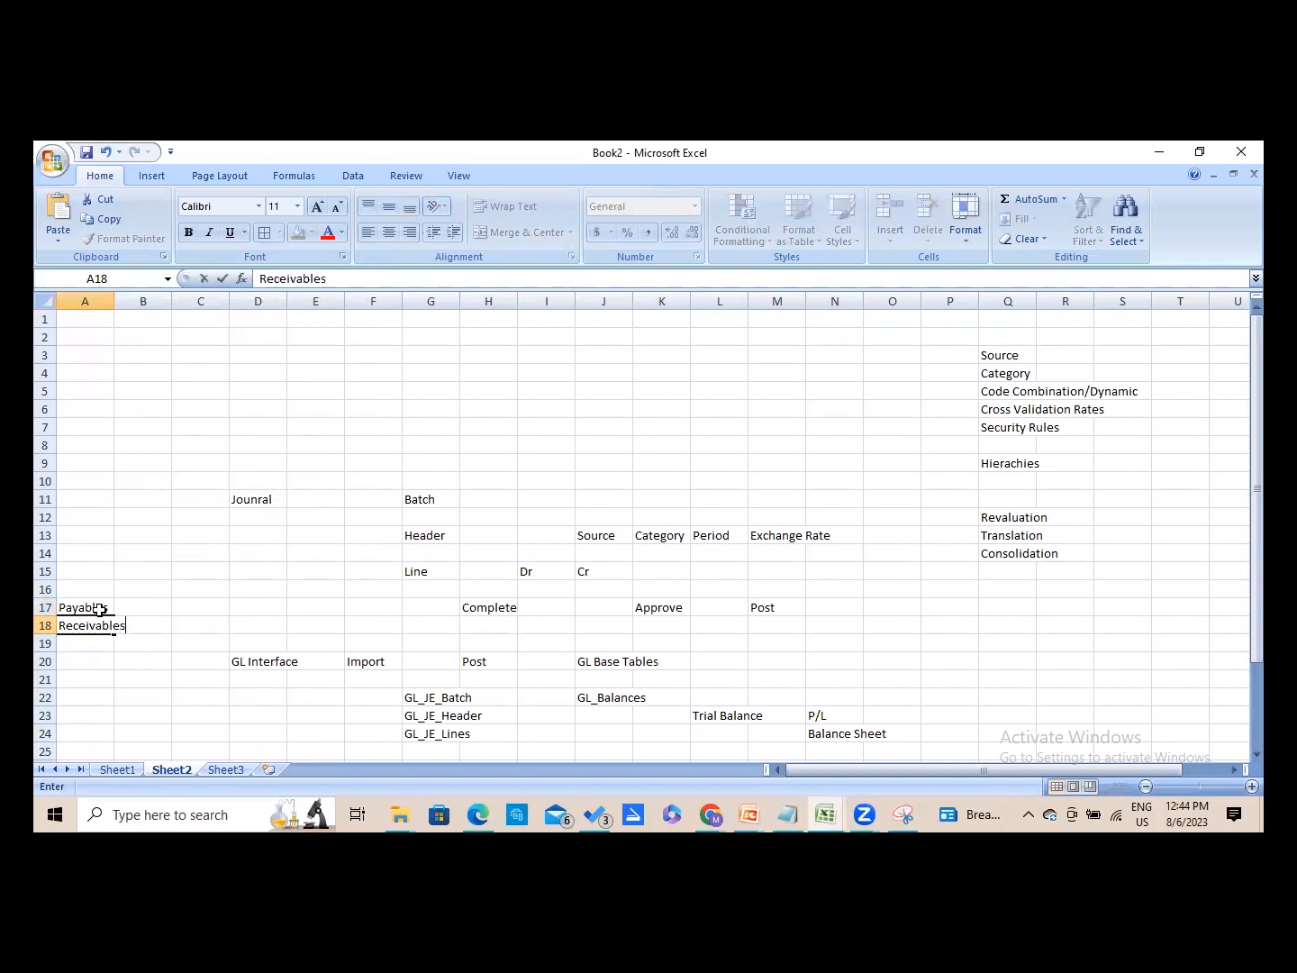
{"action": "key", "text": "Return"}
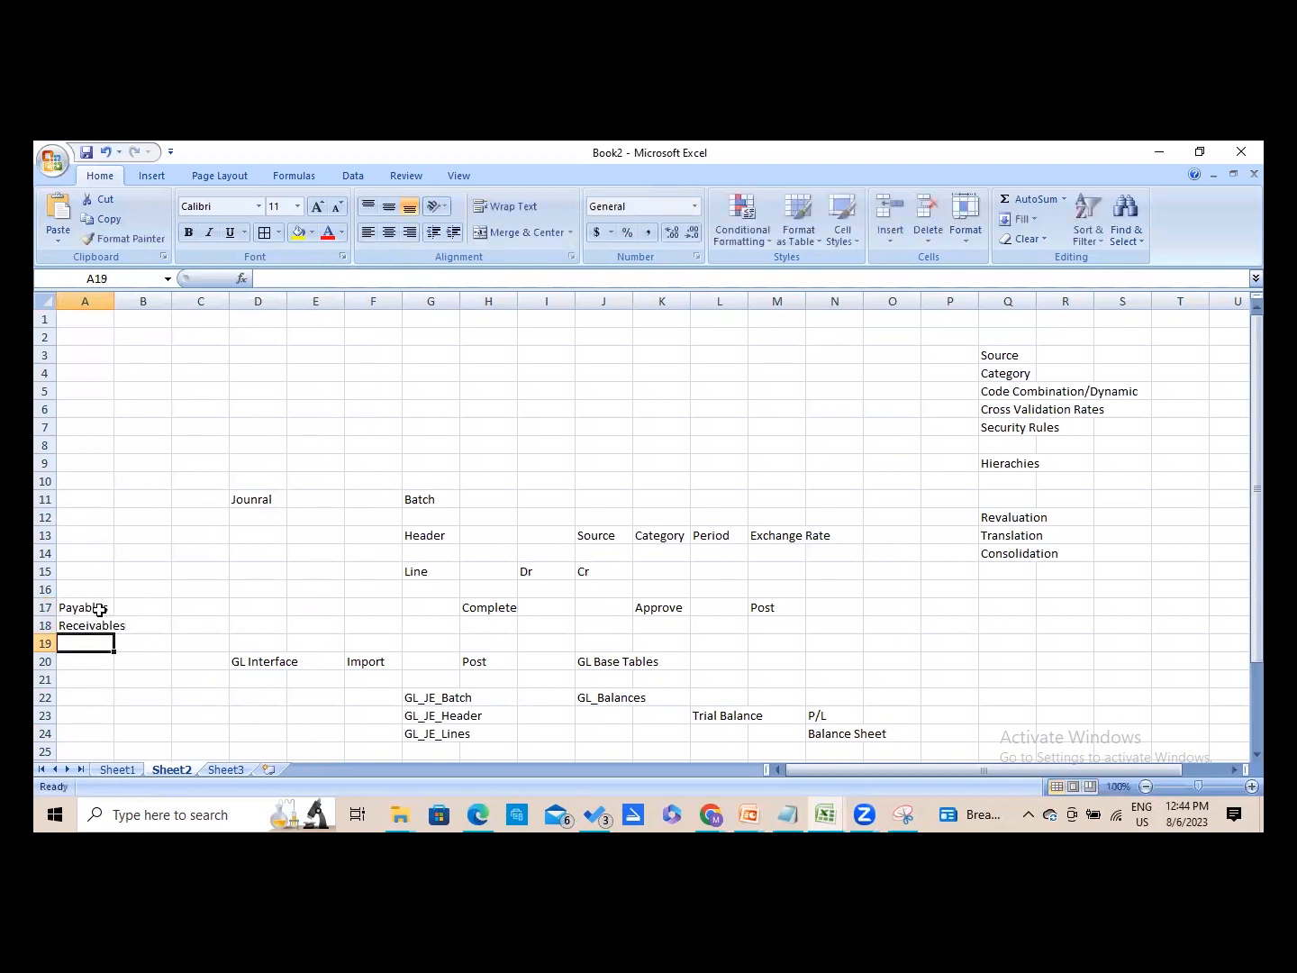
{"action": "type", "text": "Assets"}
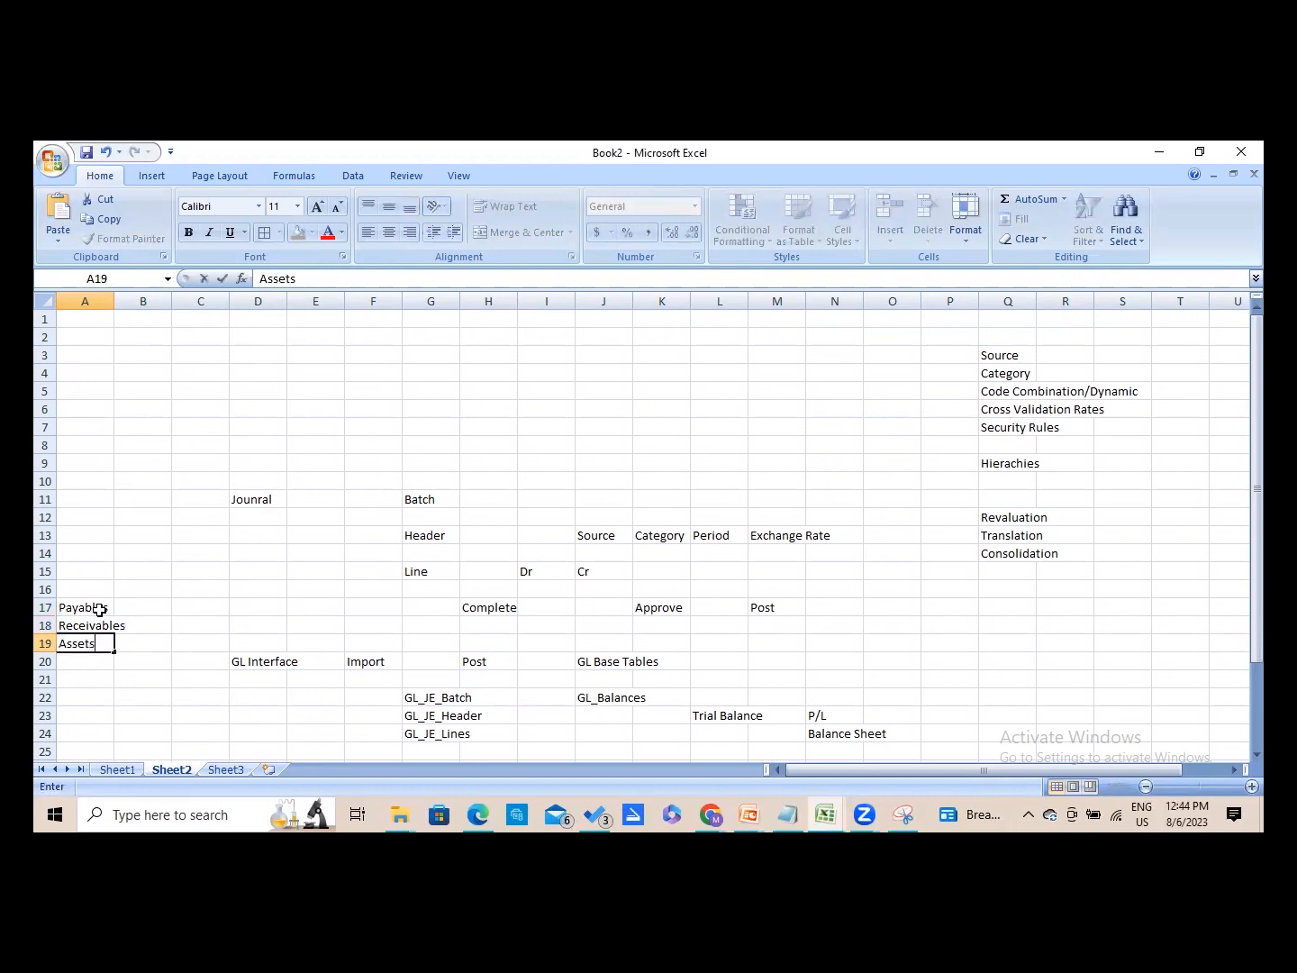
- Continue the module list with Cash, OM and Proc in cells A20 to A22
{"action": "key", "text": "Return"}
{"action": "type", "text": "Cashj"}
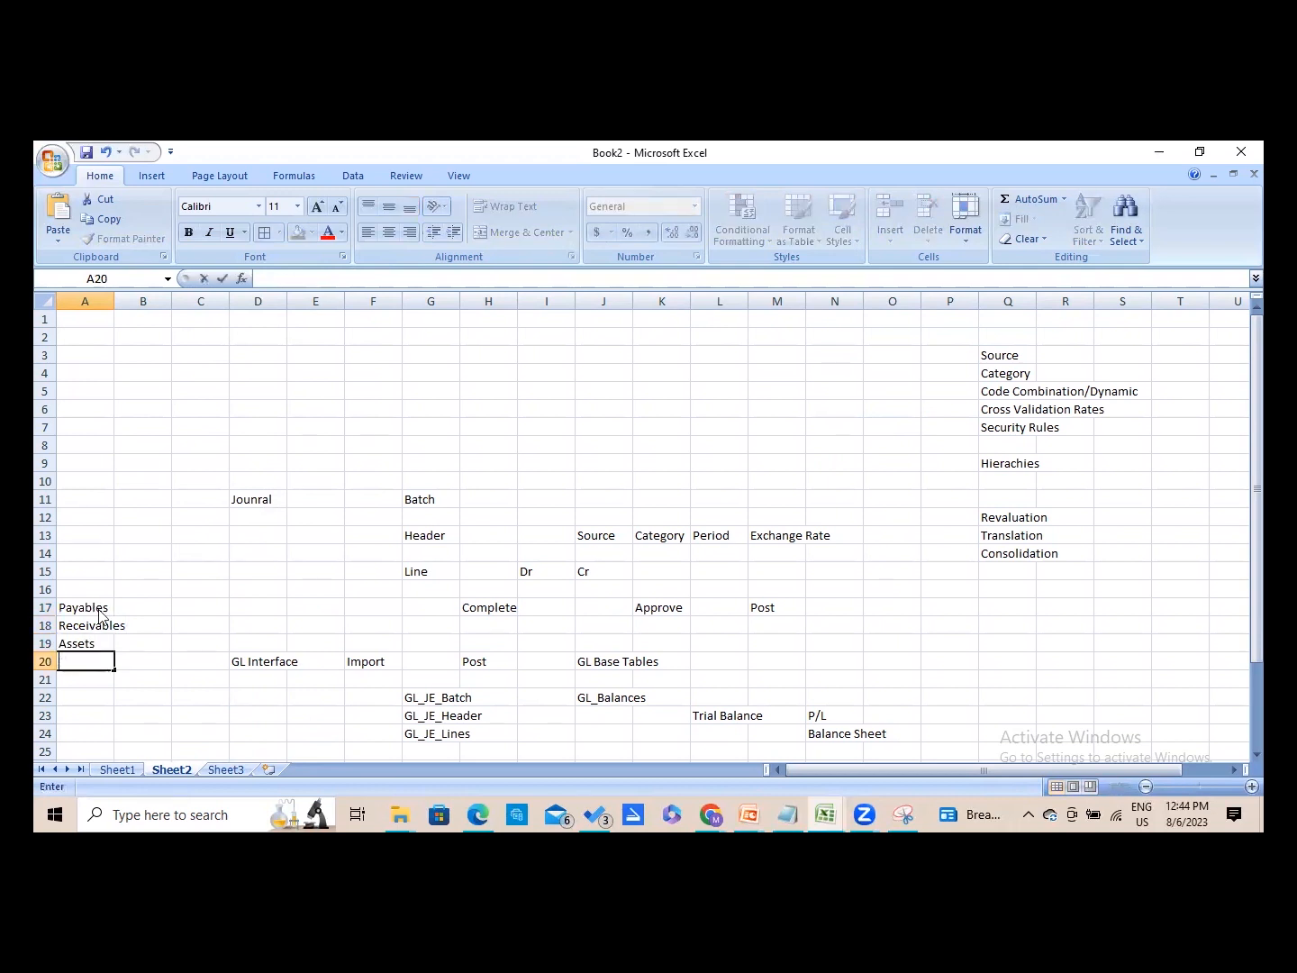
{"action": "key", "text": "BackSpace"}
{"action": "key", "text": "Return"}
{"action": "type", "text": "OM"}
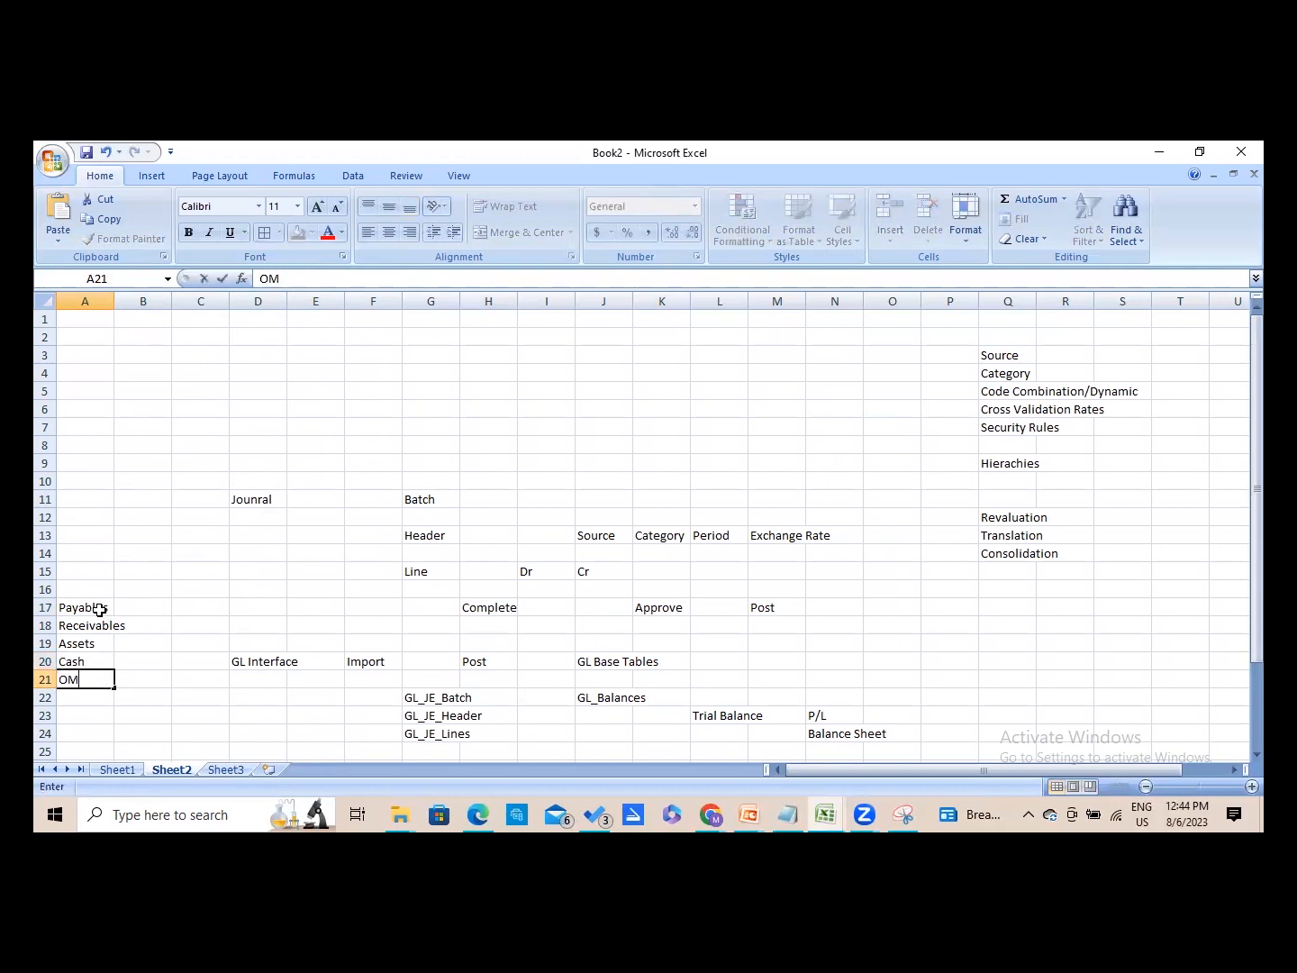
{"action": "key", "text": "Return"}
{"action": "type", "text": "Pro"}
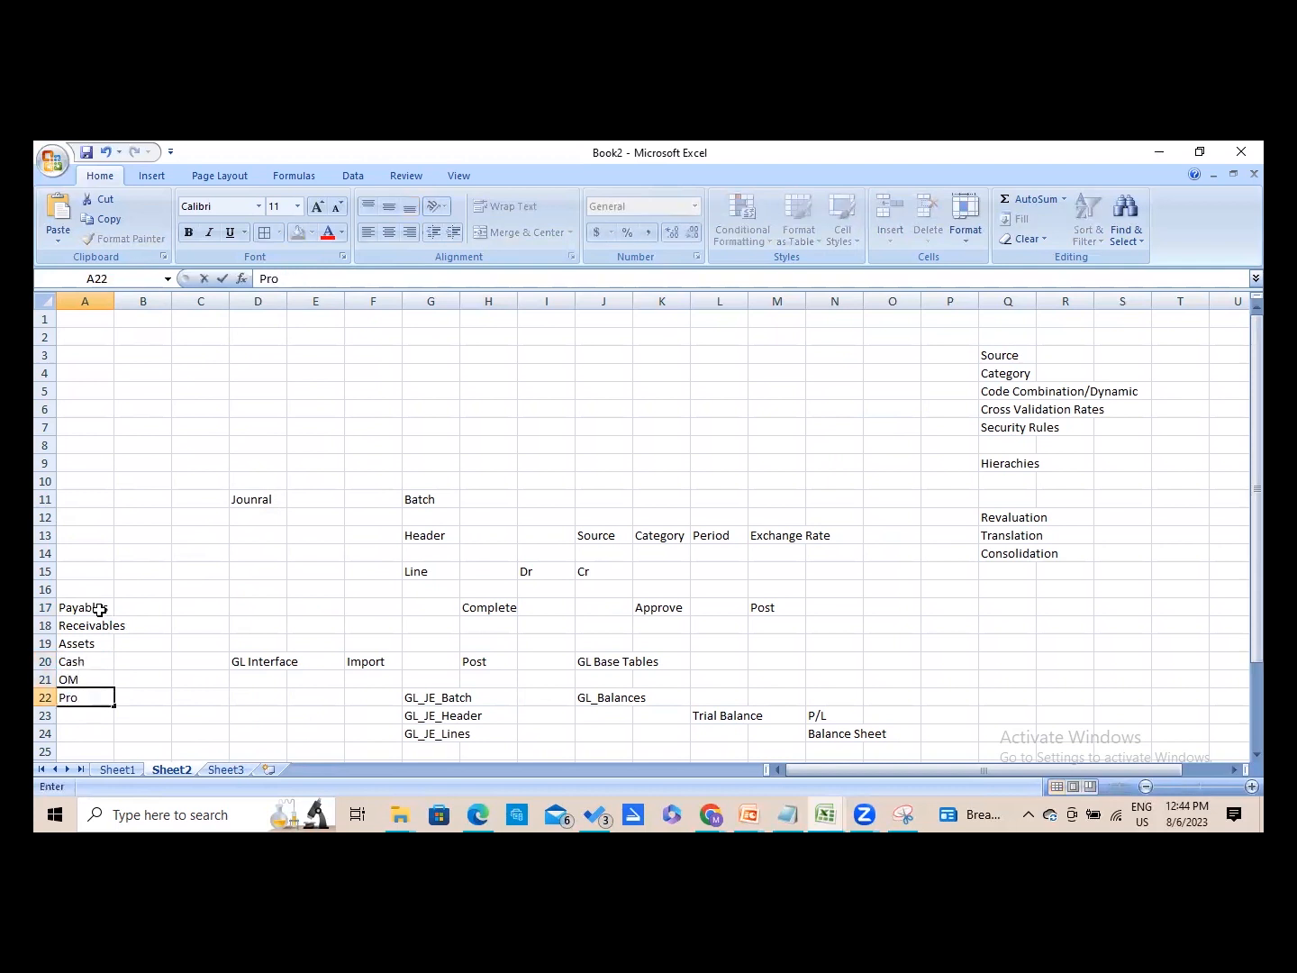
{"action": "type", "text": "c"}
{"action": "left_click", "coordinate": [155, 493]}
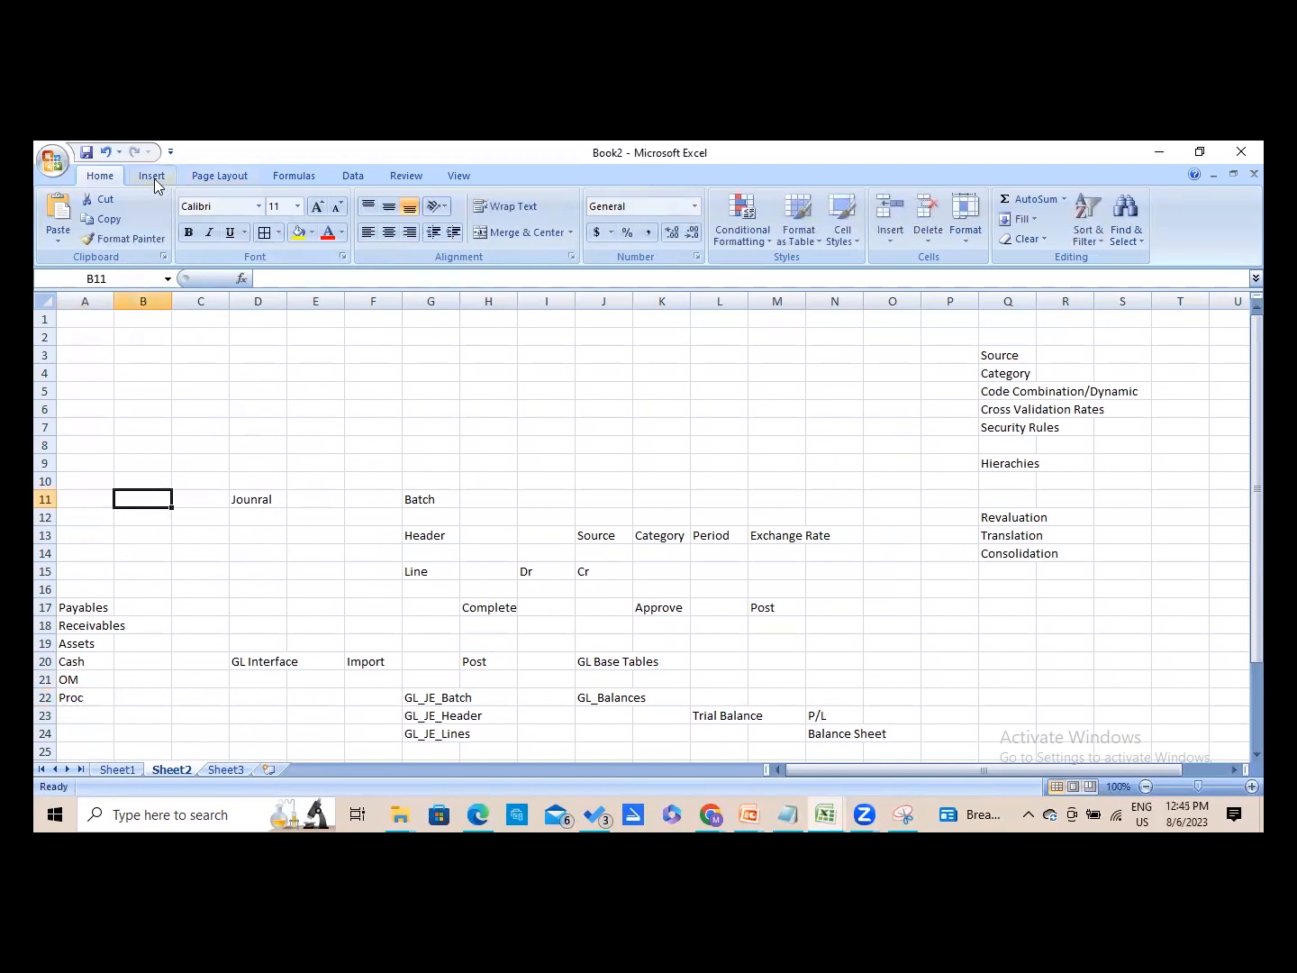
- Draw a straight arrow about 0.59" high and 1.41" wide from Payables in A17 to GL Interface in D20
{"action": "scroll", "coordinate": [217, 194], "scroll_direction": "down", "scroll_amount": 1}
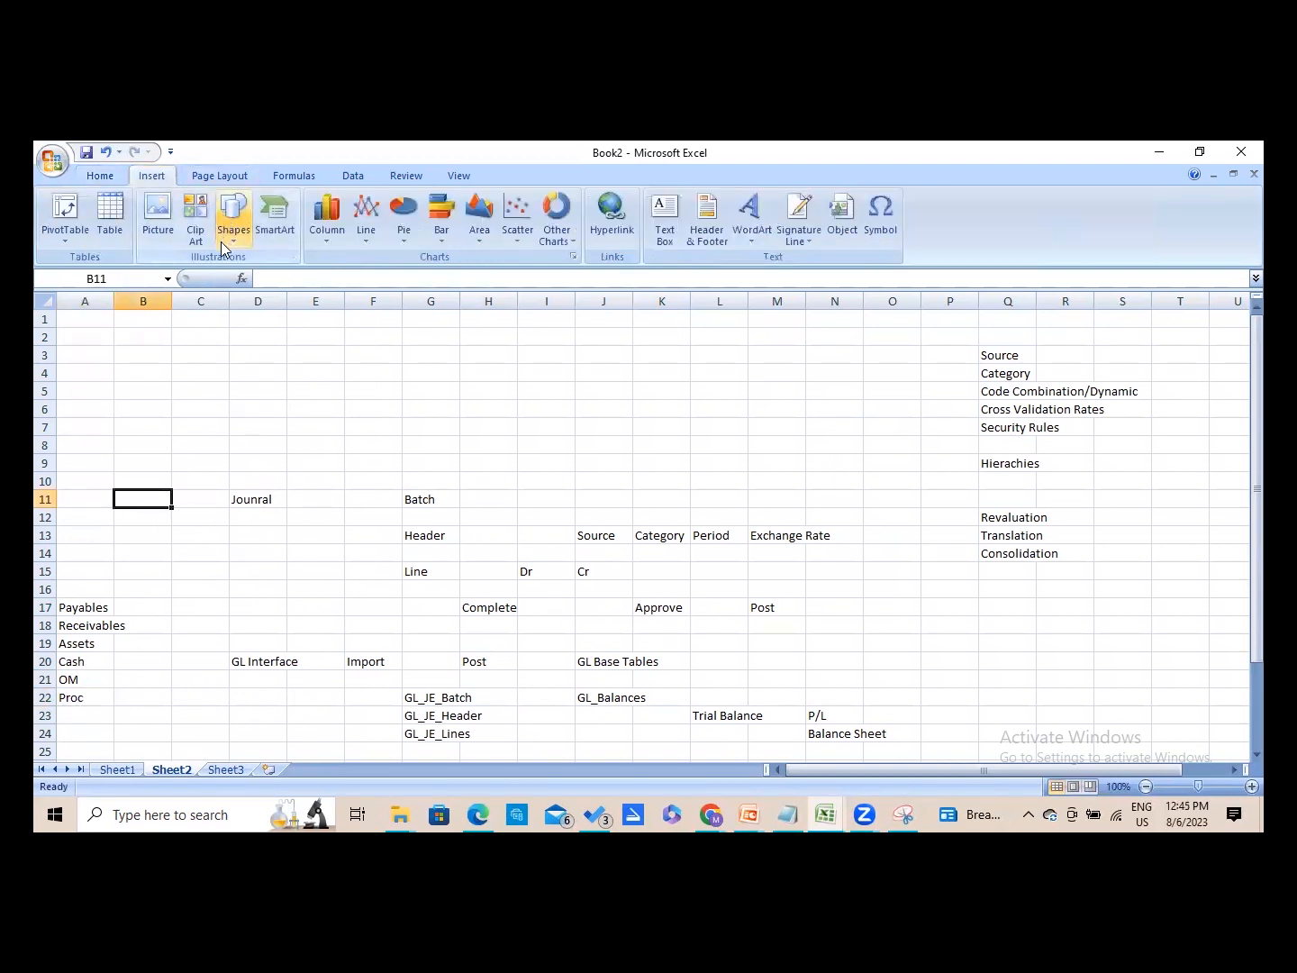
{"action": "left_click", "coordinate": [222, 241]}
{"action": "left_click", "coordinate": [260, 280]}
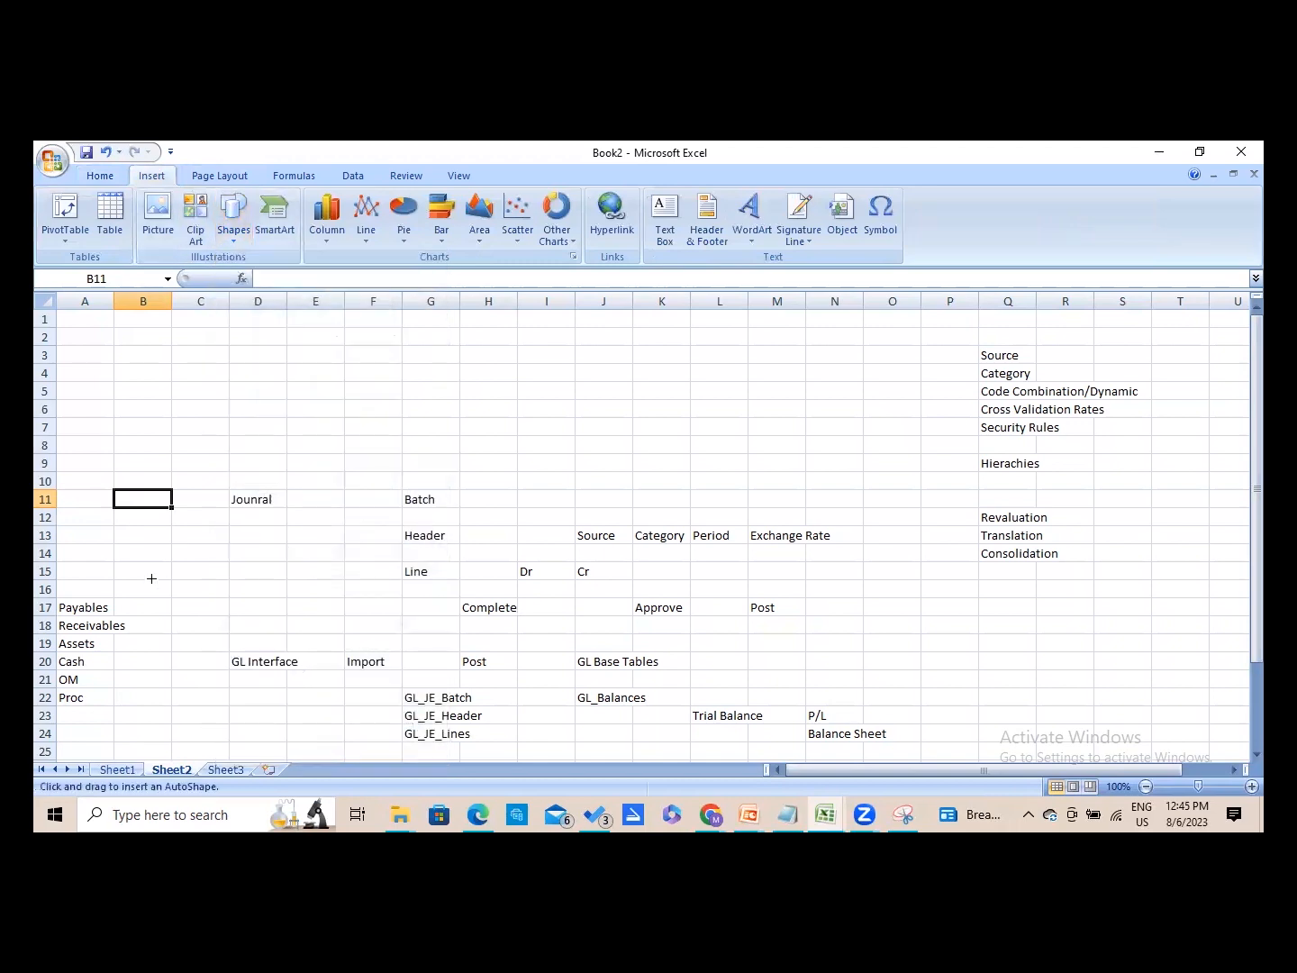
{"action": "left_click_drag", "start_coordinate": [115, 610], "coordinate": [234, 662]}
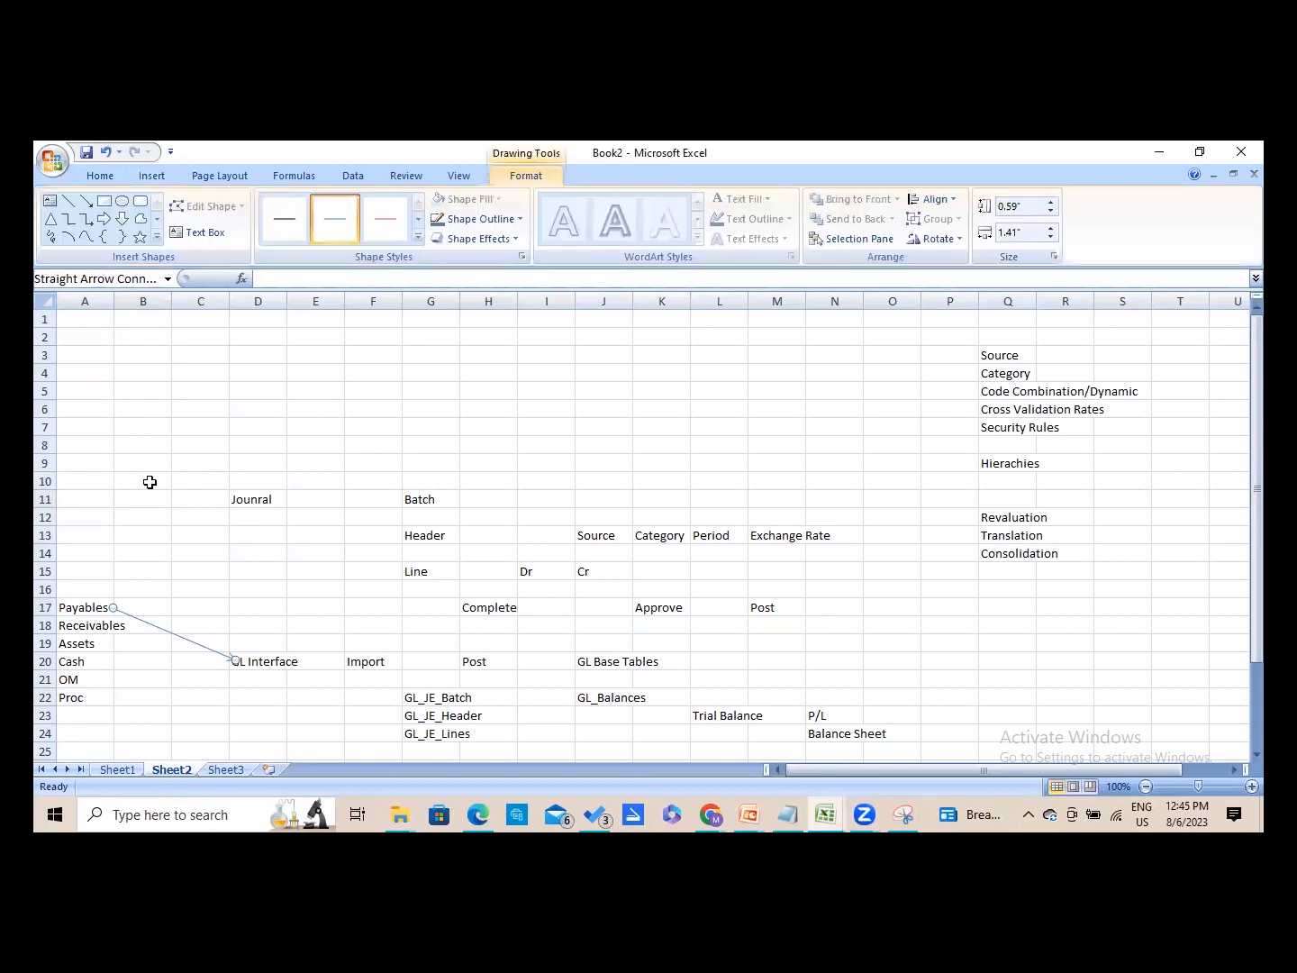
- Draw a straight arrow from Proc in A22 to GL Interface in D20
{"action": "left_click", "coordinate": [144, 175]}
{"action": "left_click", "coordinate": [236, 225]}
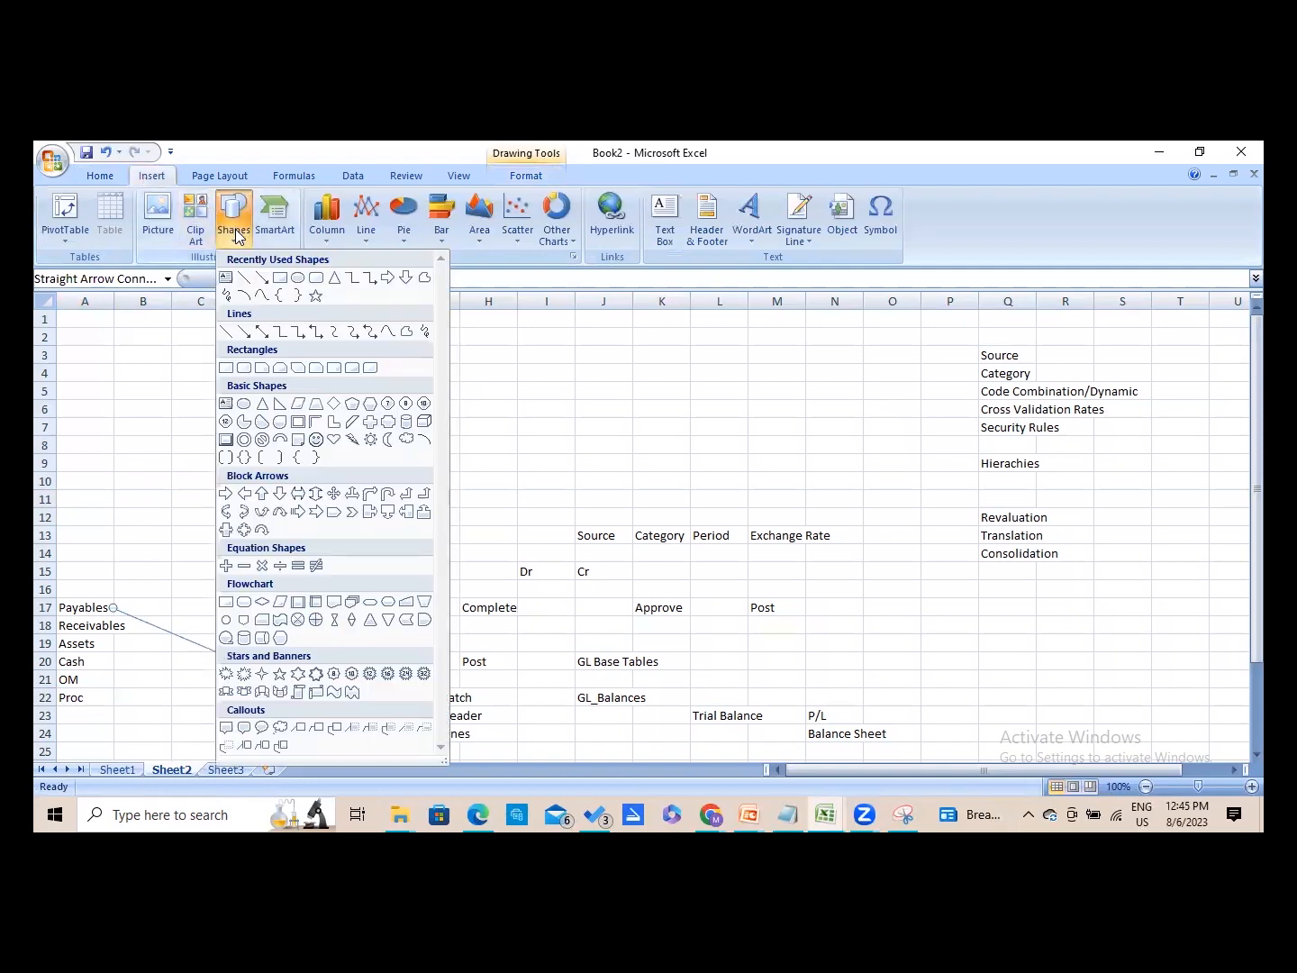
{"action": "left_click", "coordinate": [260, 279]}
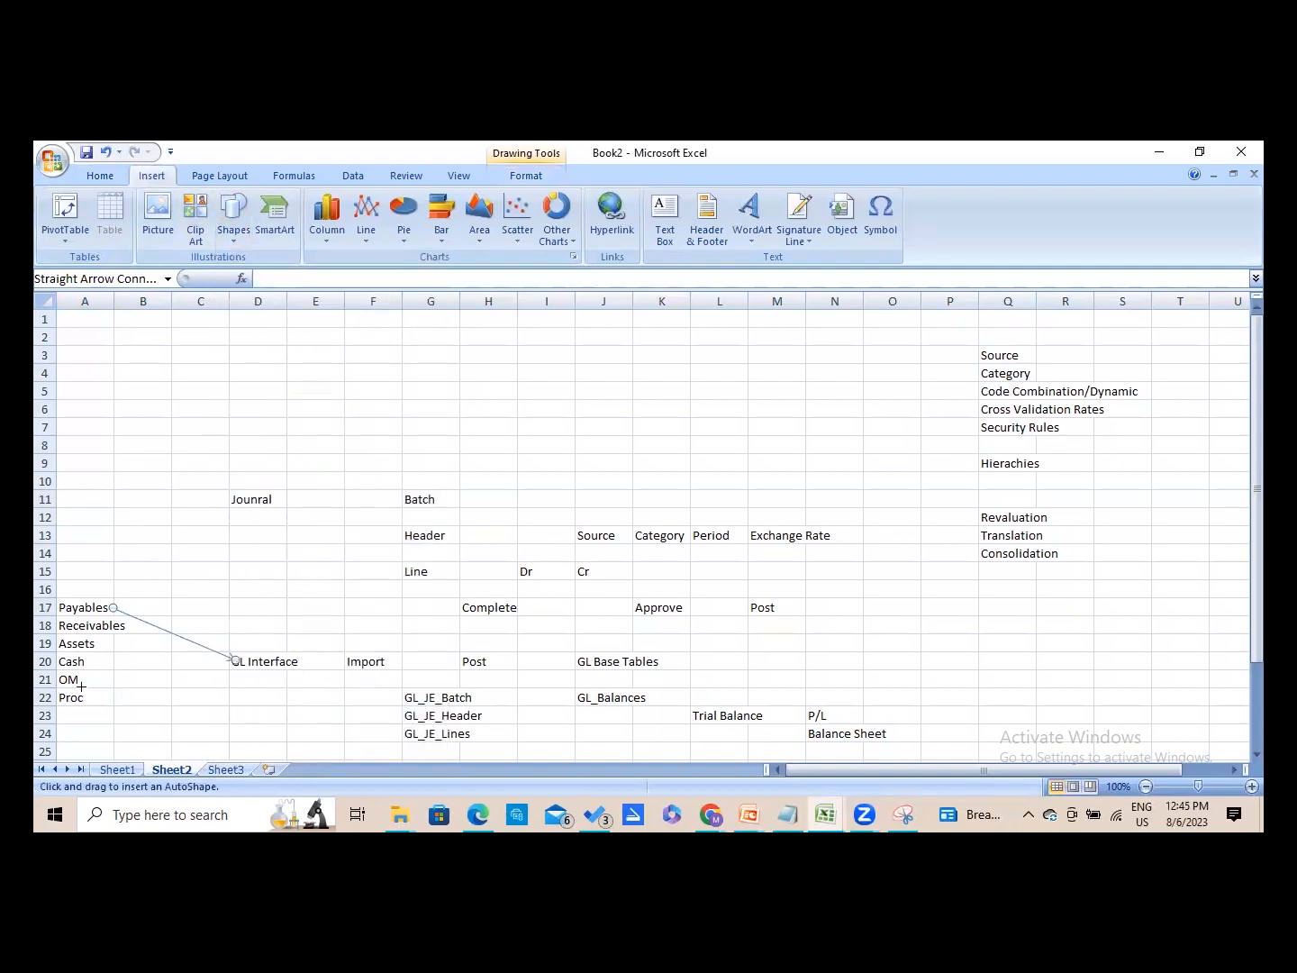
{"action": "mouse_move", "coordinate": [90, 695]}
{"action": "left_mouse_down"}
{"action": "mouse_move", "coordinate": [253, 662]}
{"action": "mouse_move", "coordinate": [234, 662]}
{"action": "left_mouse_up"}
{"action": "left_click", "coordinate": [290, 700]}
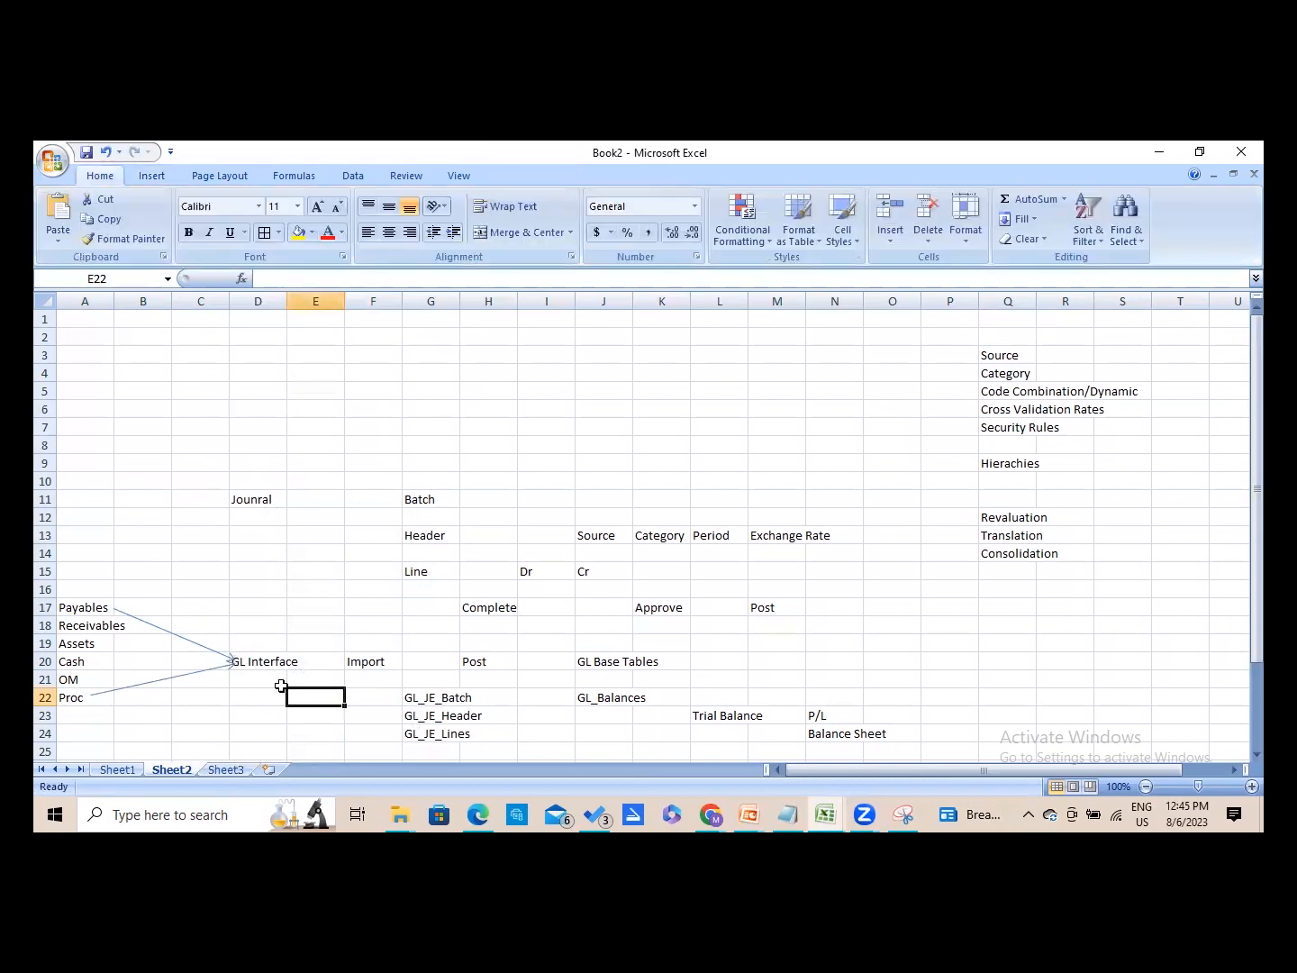
{"action": "left_click", "coordinate": [251, 617]}
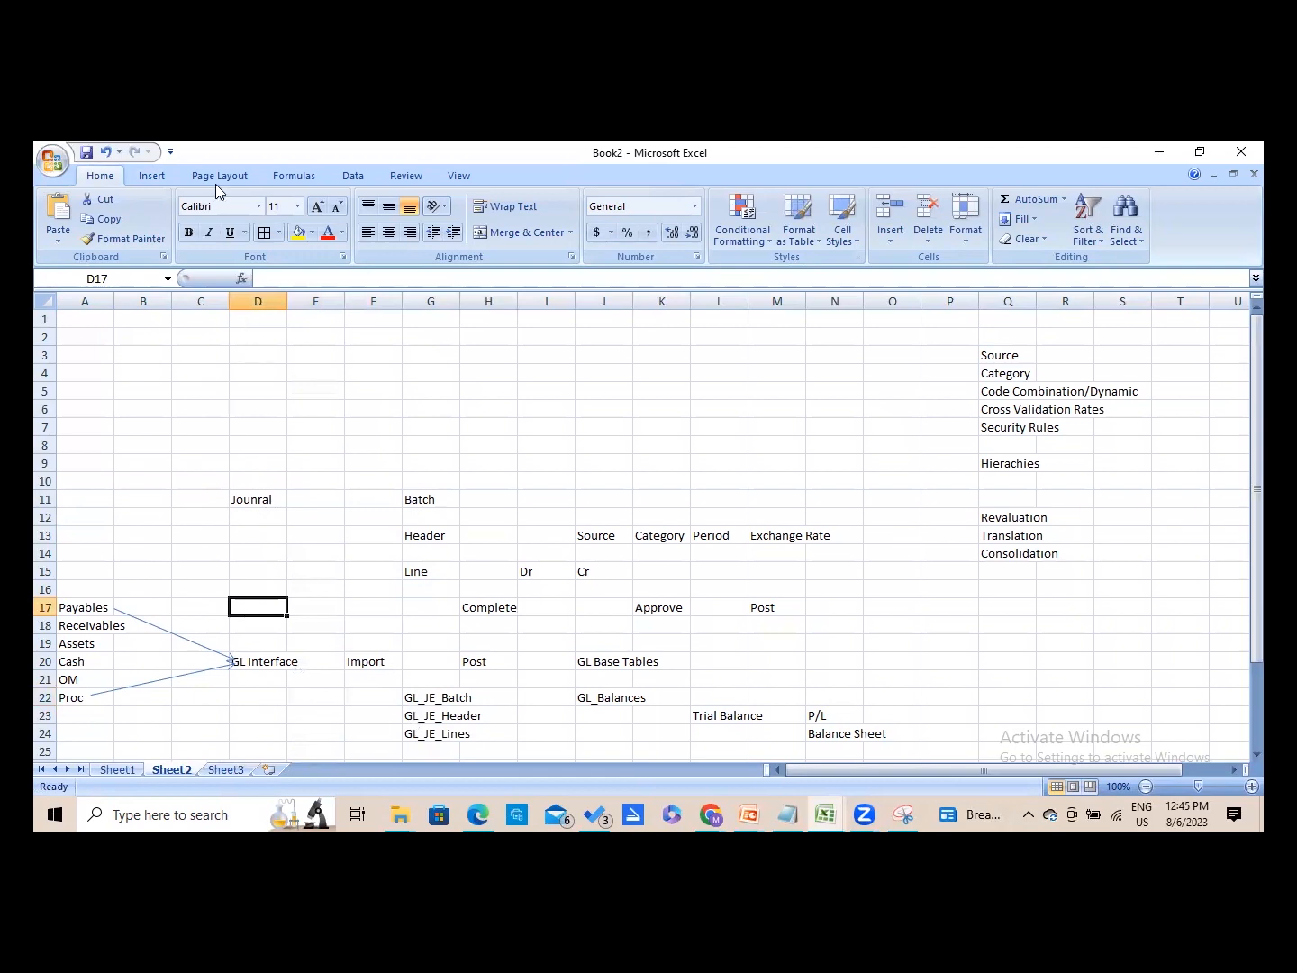
- Draw a short horizontal straight arrow from GL Interface in D20 to Import in F20
{"action": "left_click", "coordinate": [153, 178]}
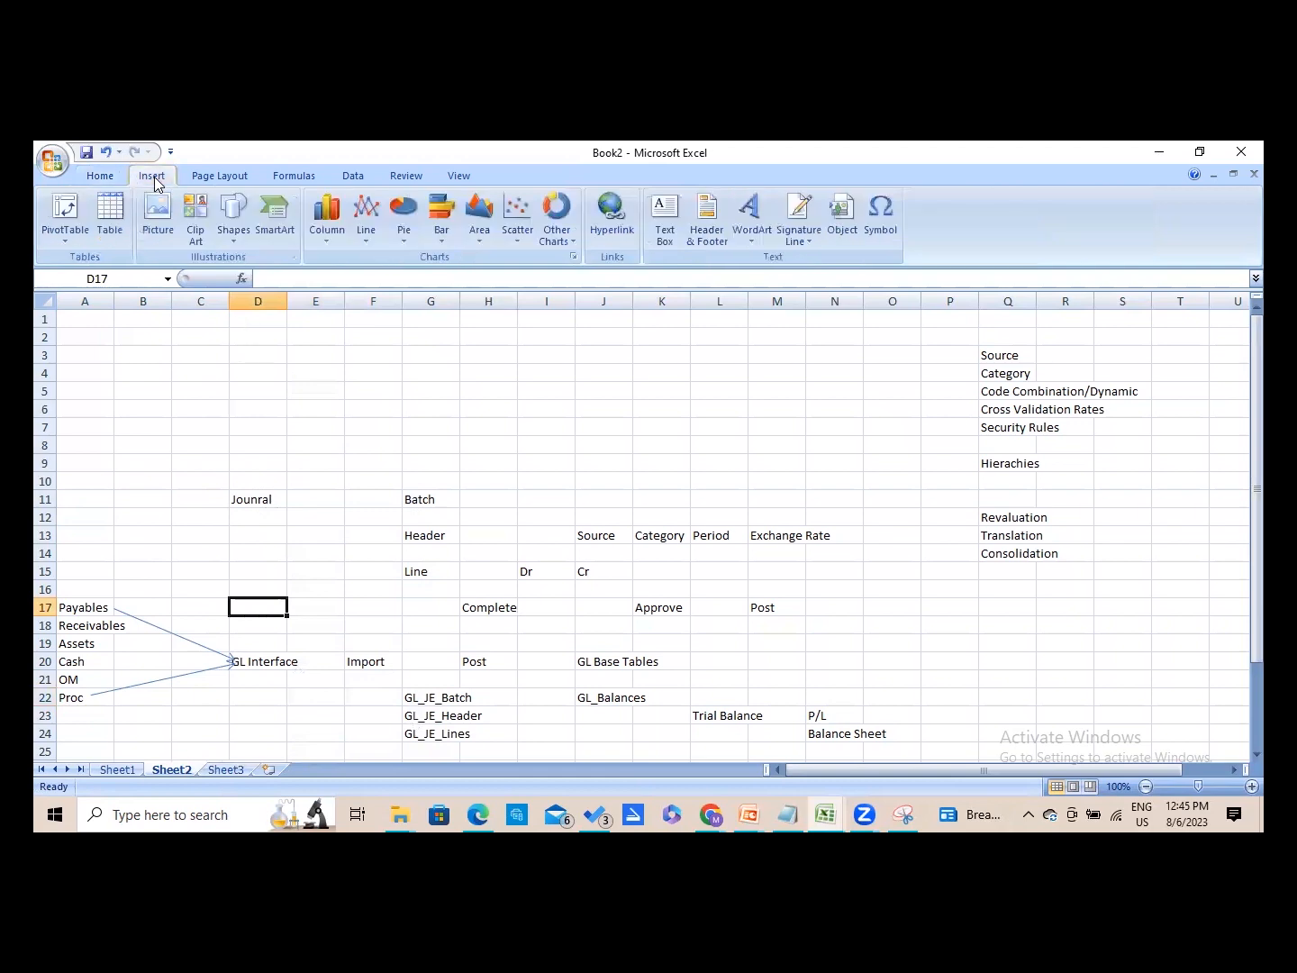
{"action": "left_click", "coordinate": [245, 230]}
{"action": "left_click", "coordinate": [260, 277]}
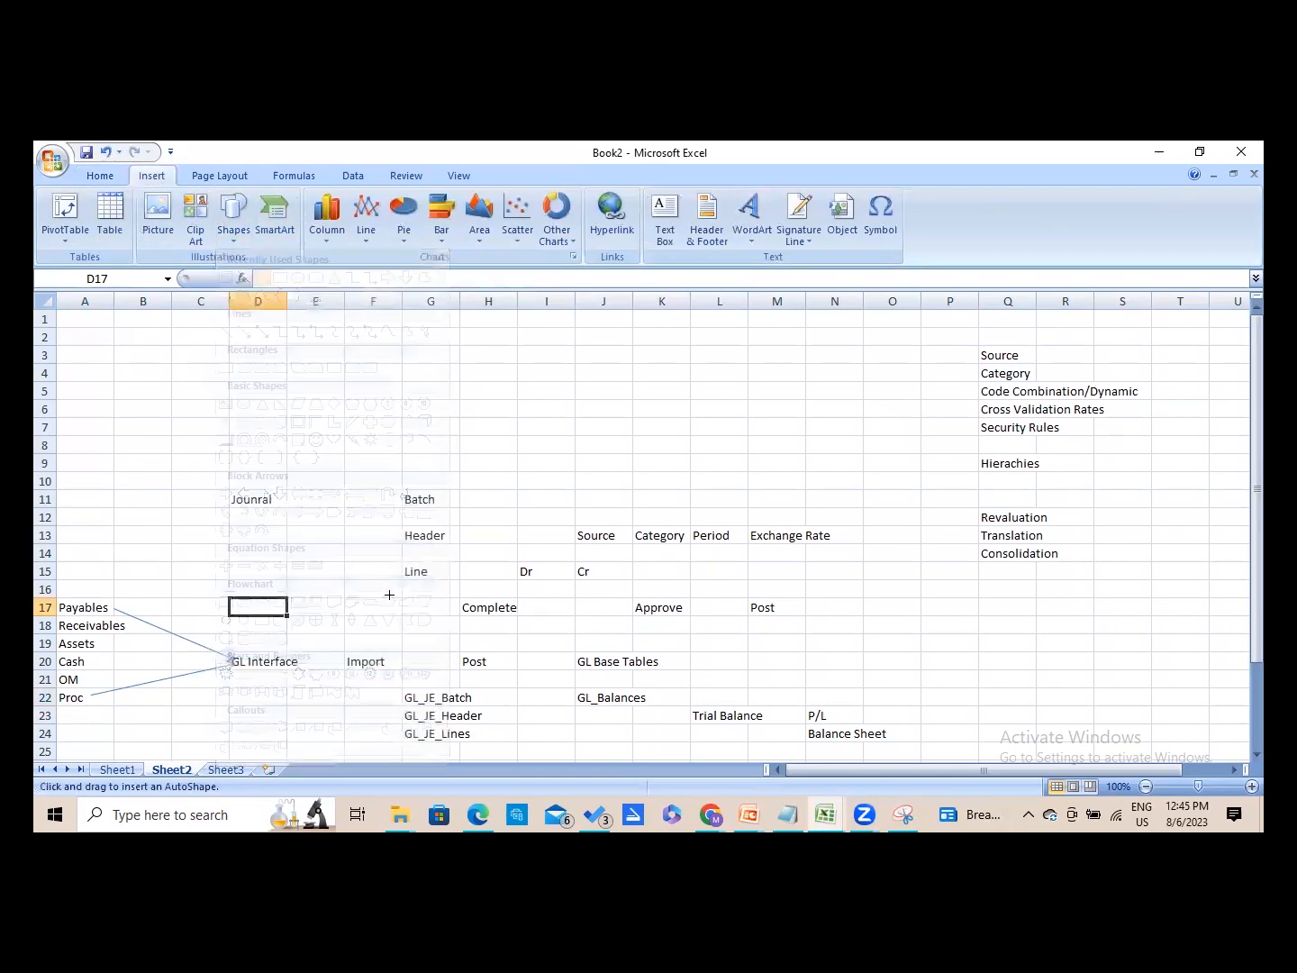
{"action": "left_click_drag", "start_coordinate": [303, 662], "coordinate": [343, 662]}
{"action": "left_click", "coordinate": [343, 688]}
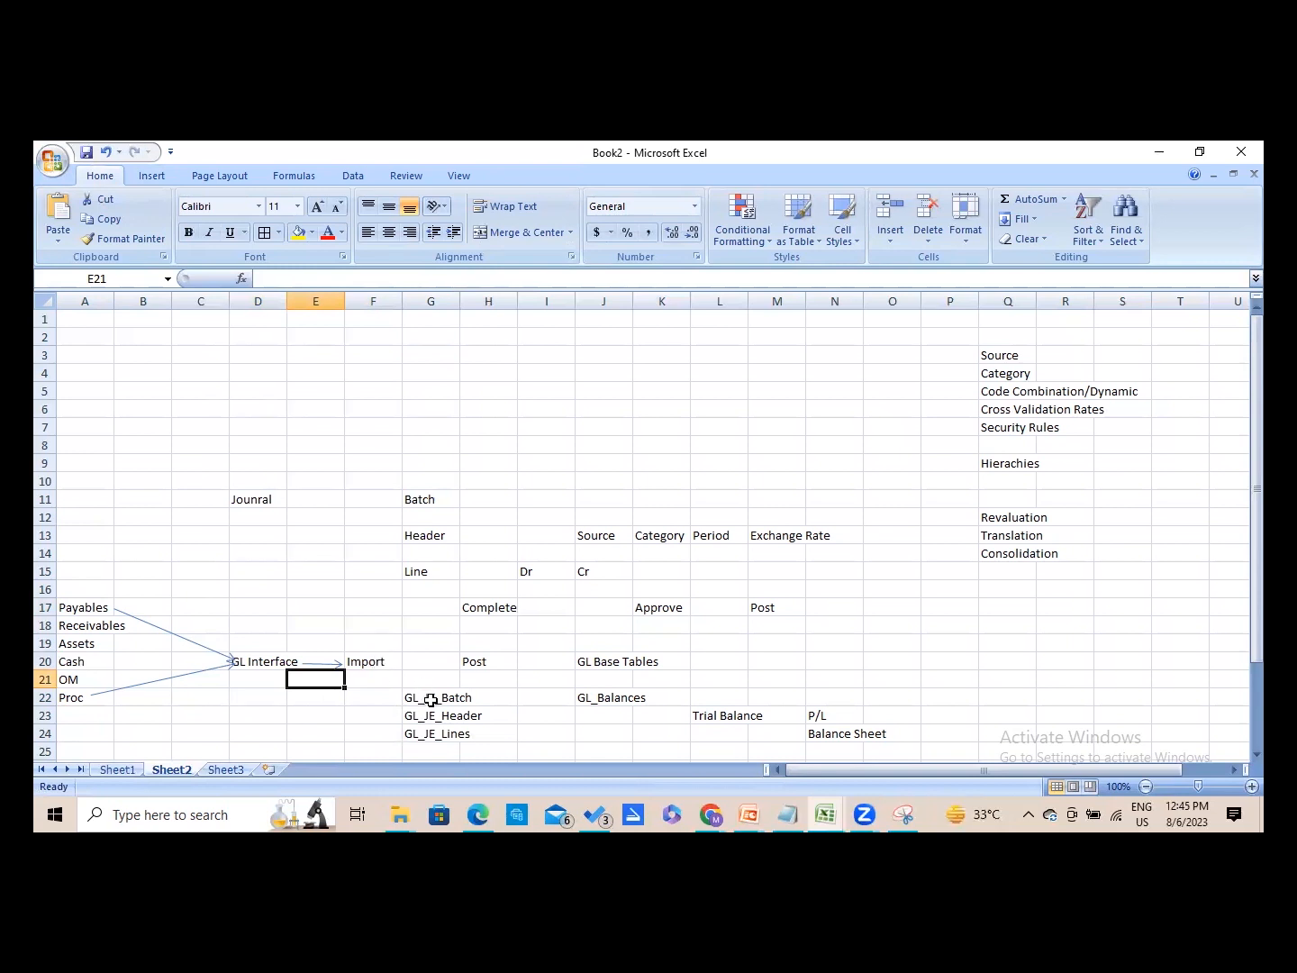
{"action": "left_click_drag", "start_coordinate": [428, 698], "coordinate": [428, 734]}
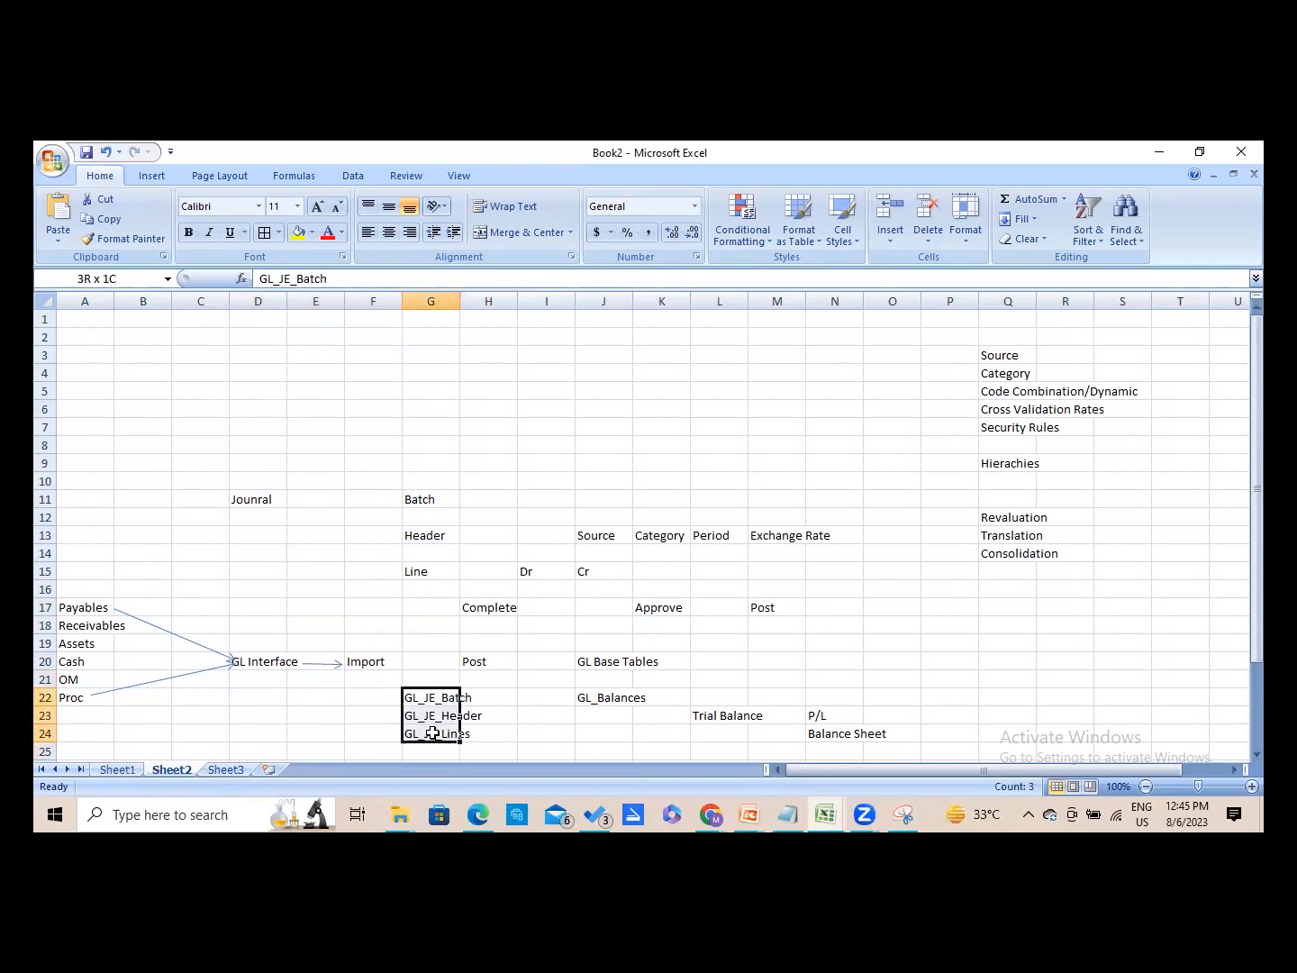
{"action": "key", "text": "alt+Tab"}
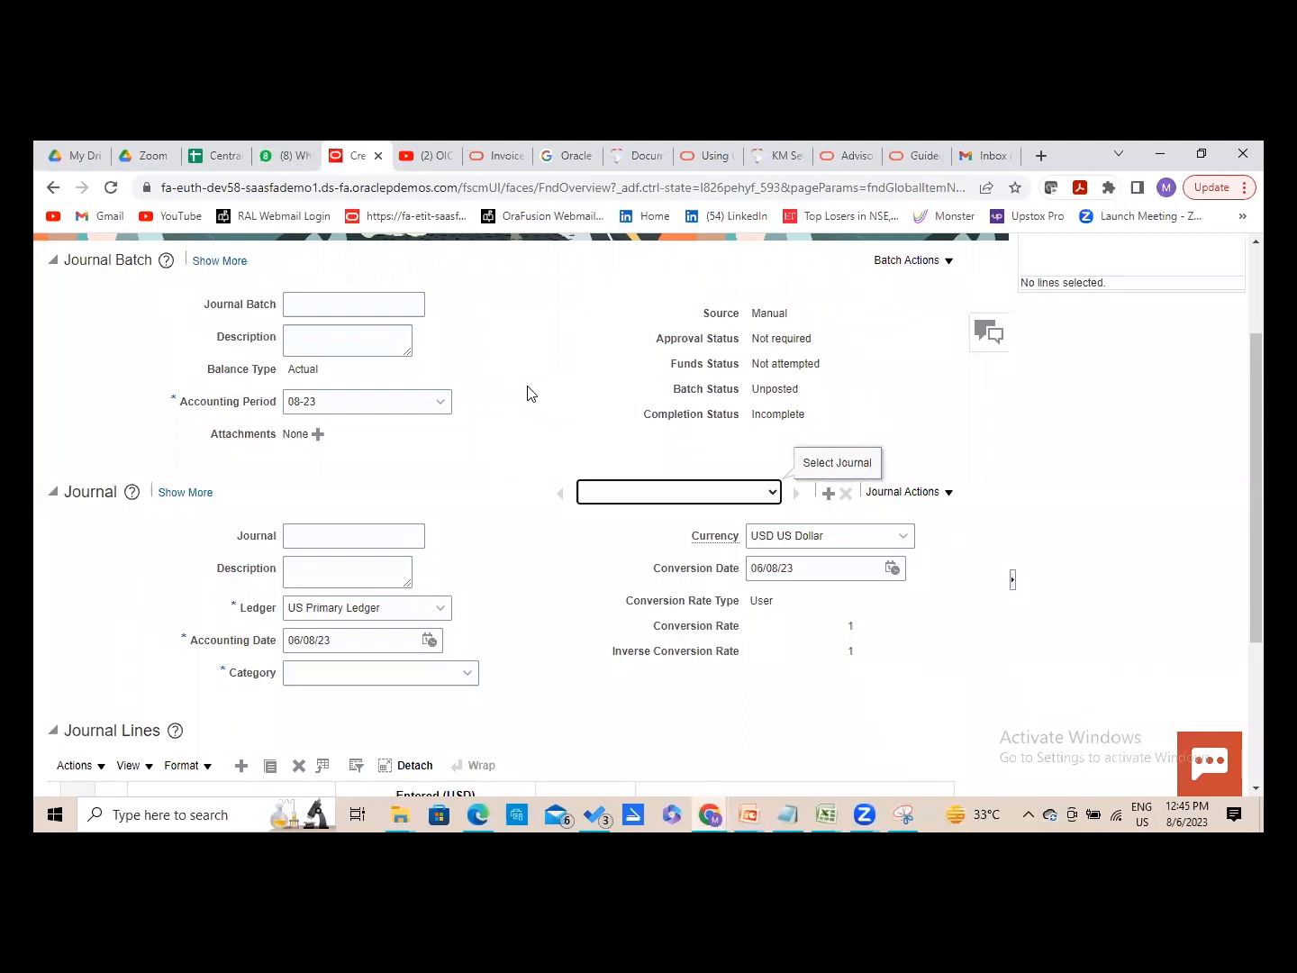
{"action": "key", "text": "alt+Tab"}
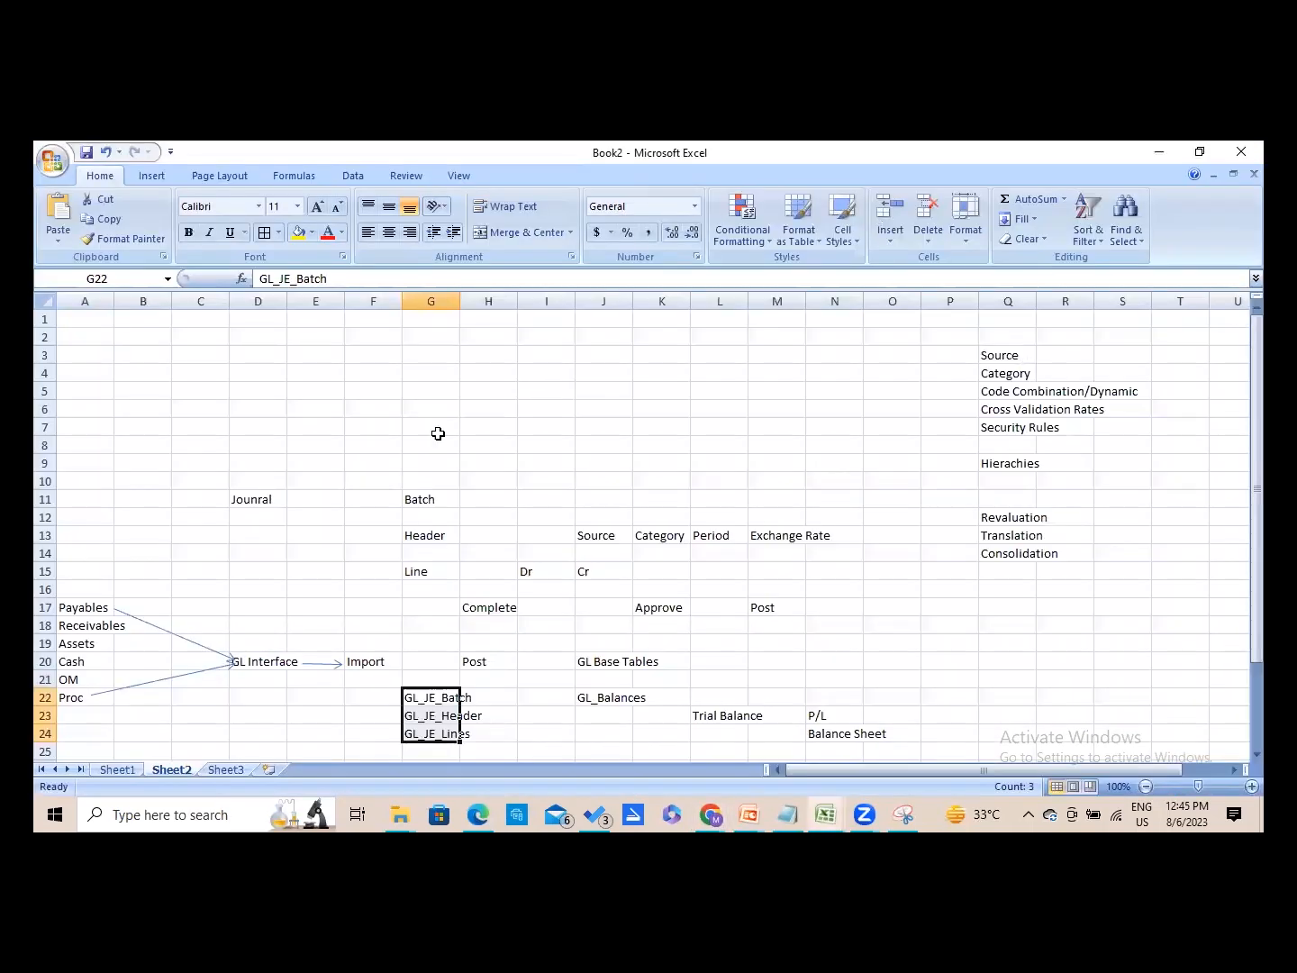
- Draw a nearly horizontal straight arrow about 0.69" wide from Import in F20 to Post in H20
{"action": "left_click", "coordinate": [149, 175]}
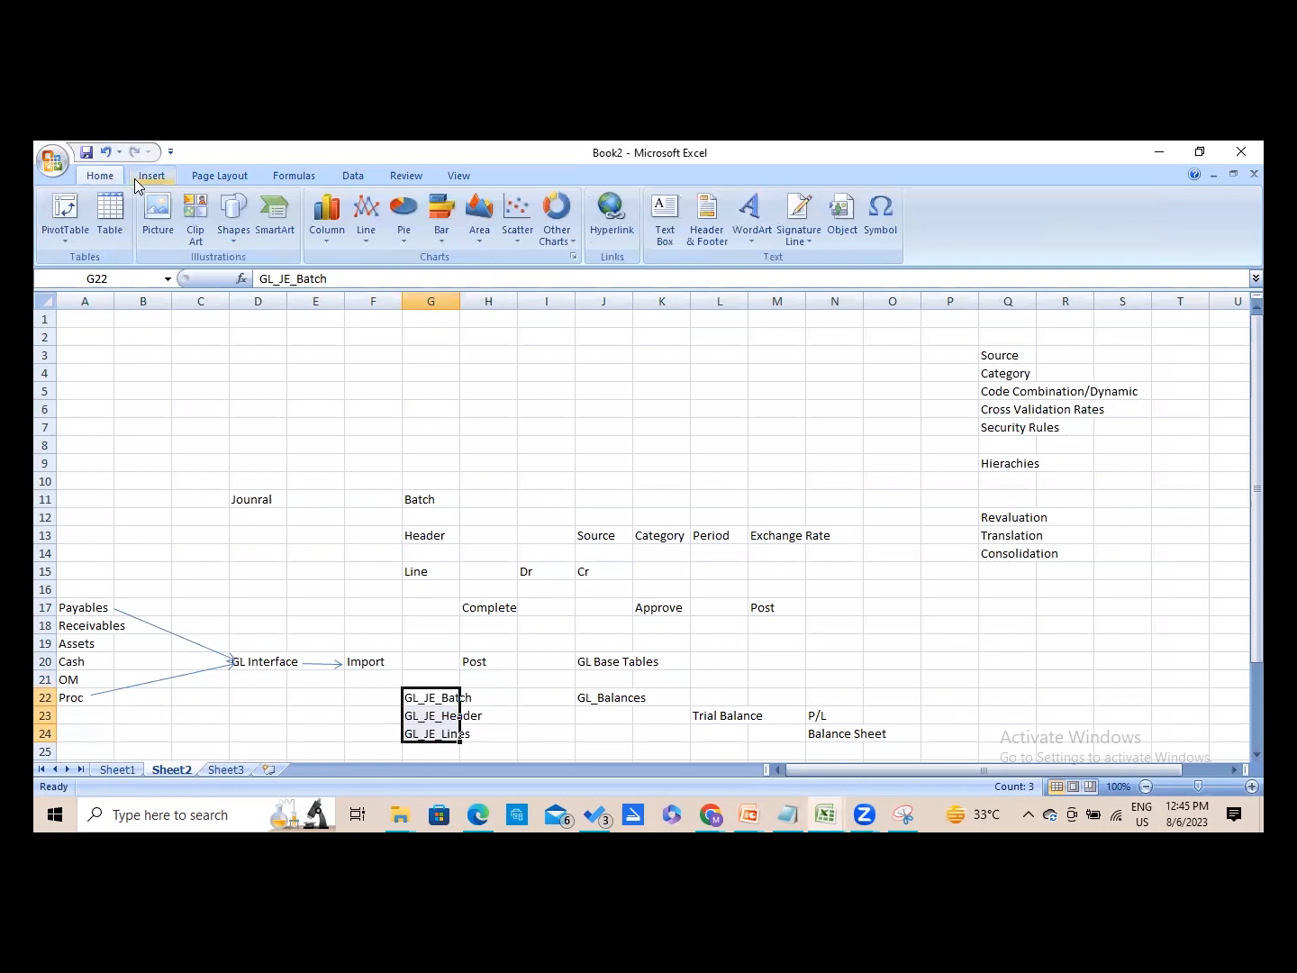
{"action": "left_click", "coordinate": [232, 236]}
{"action": "left_click", "coordinate": [262, 279]}
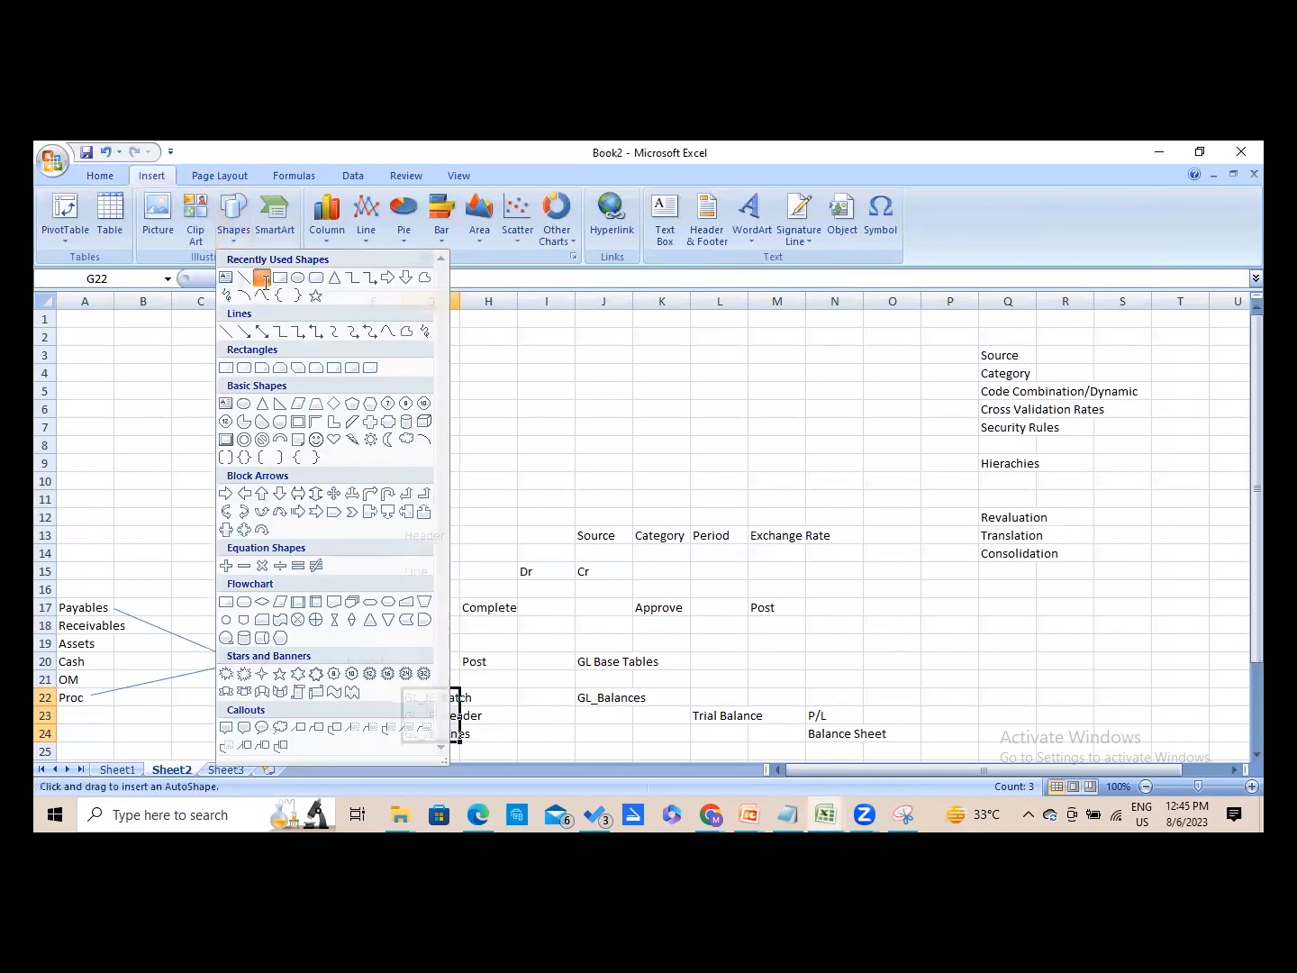
{"action": "left_click_drag", "start_coordinate": [393, 661], "coordinate": [453, 663]}
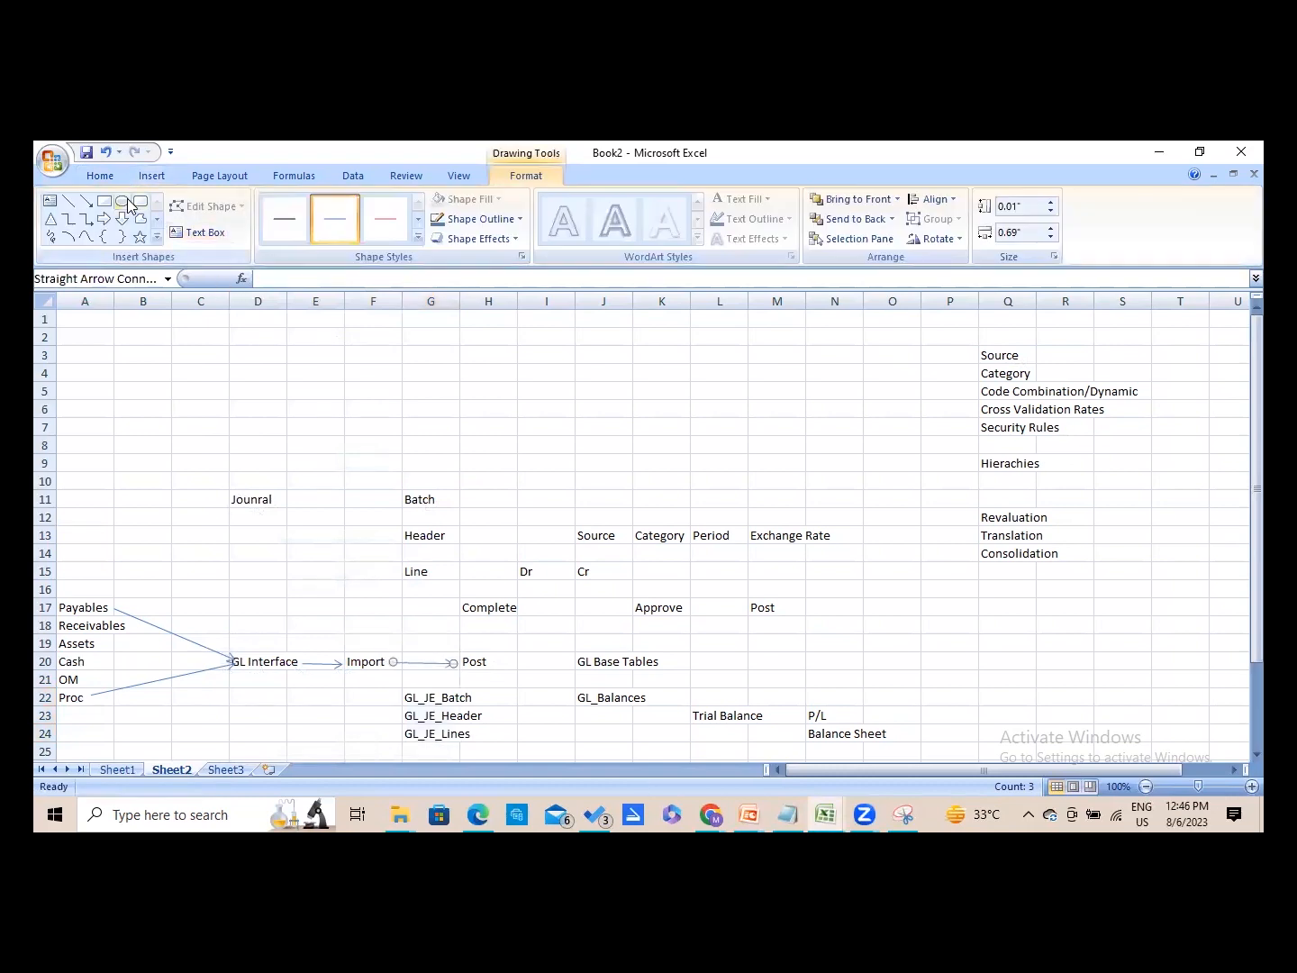
- Draw a straight arrow from Post in H20 down to GL_Balances in J22
{"action": "left_click", "coordinate": [147, 180]}
{"action": "left_click", "coordinate": [233, 225]}
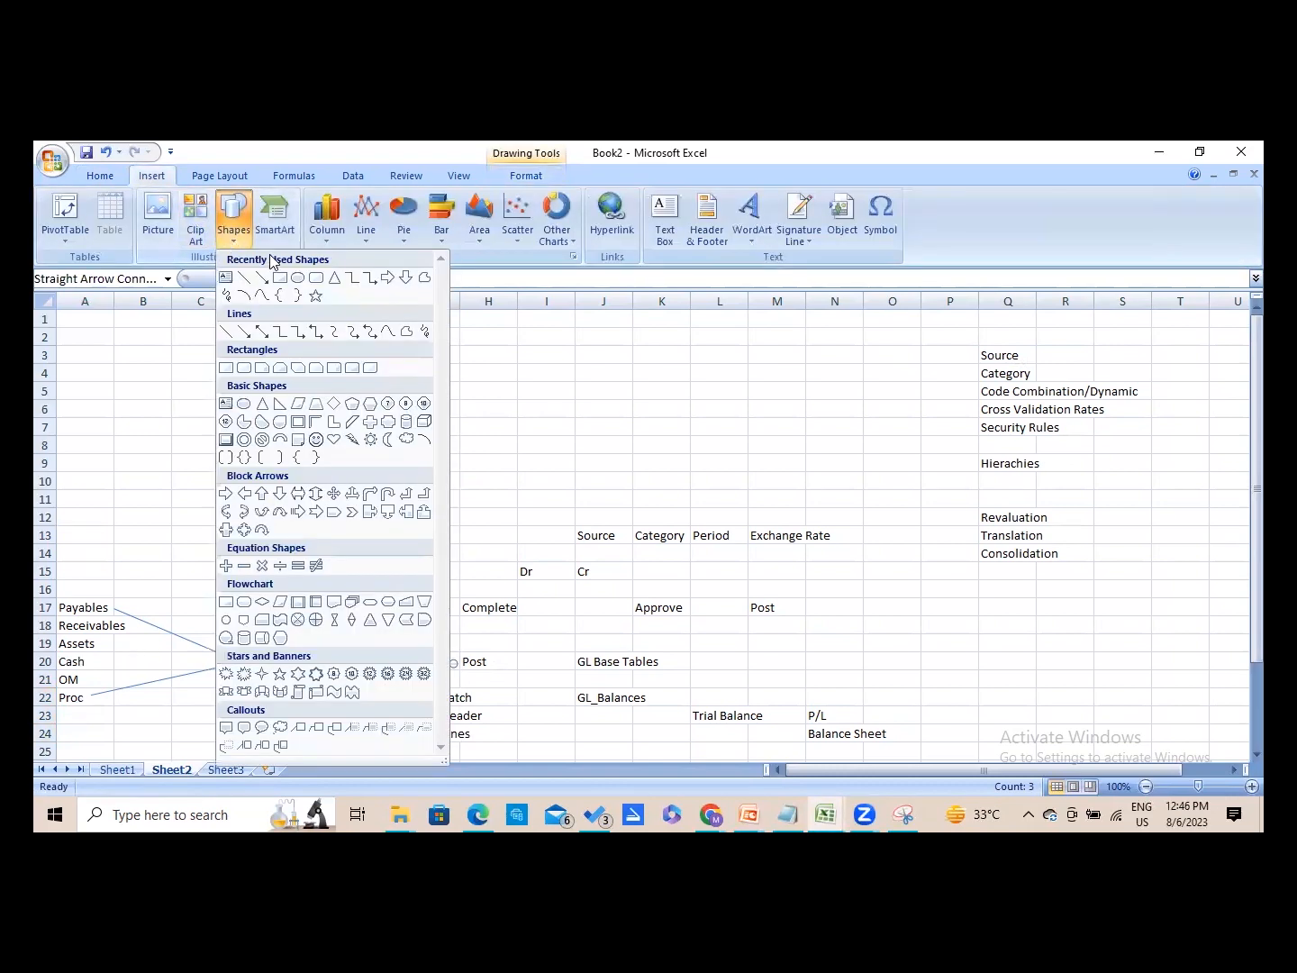
{"action": "left_click", "coordinate": [261, 280]}
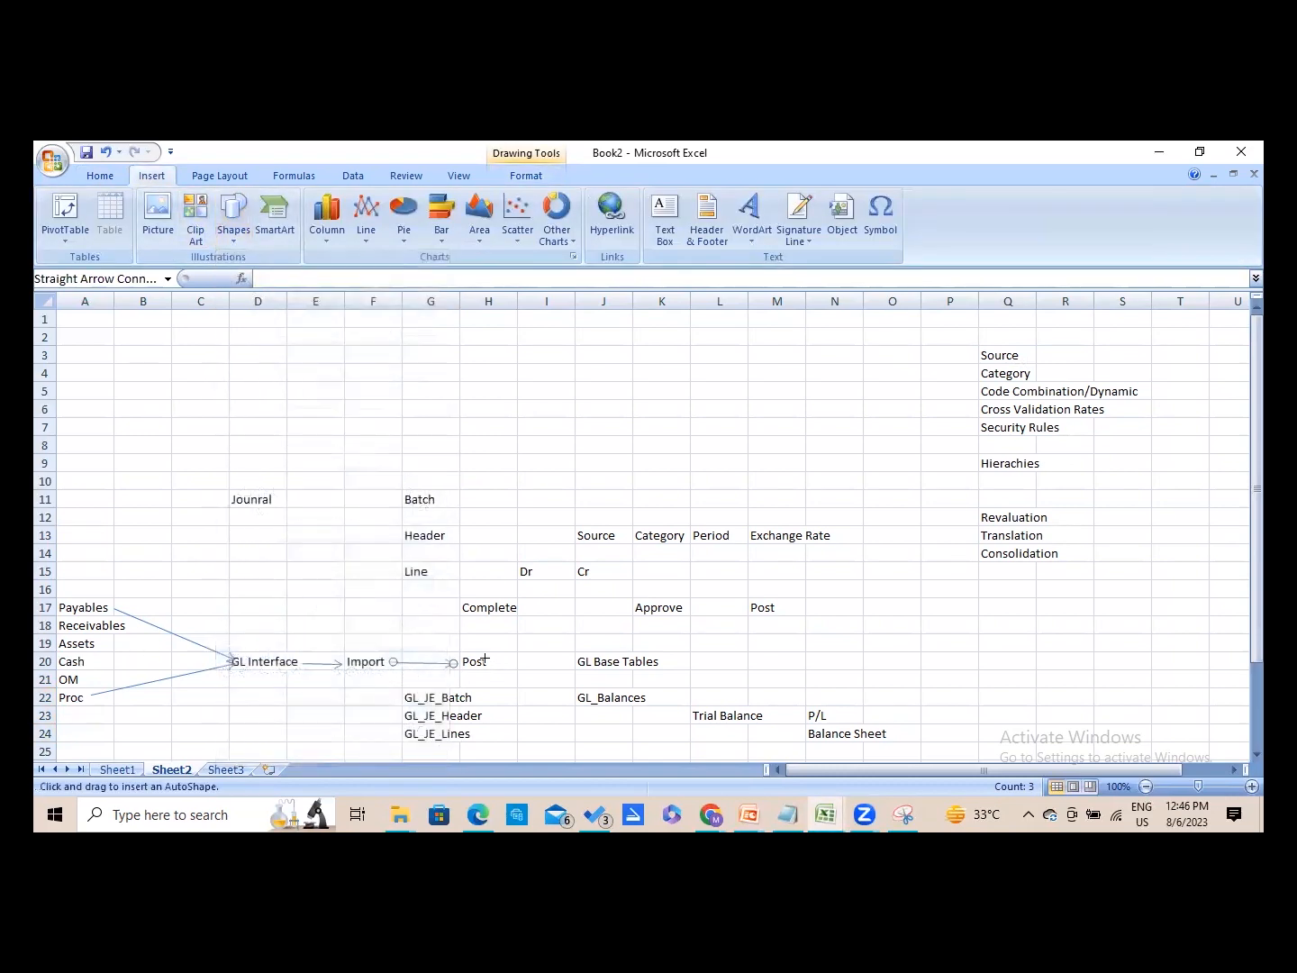
{"action": "left_click_drag", "start_coordinate": [491, 662], "coordinate": [572, 695]}
{"action": "left_click", "coordinate": [689, 685]}
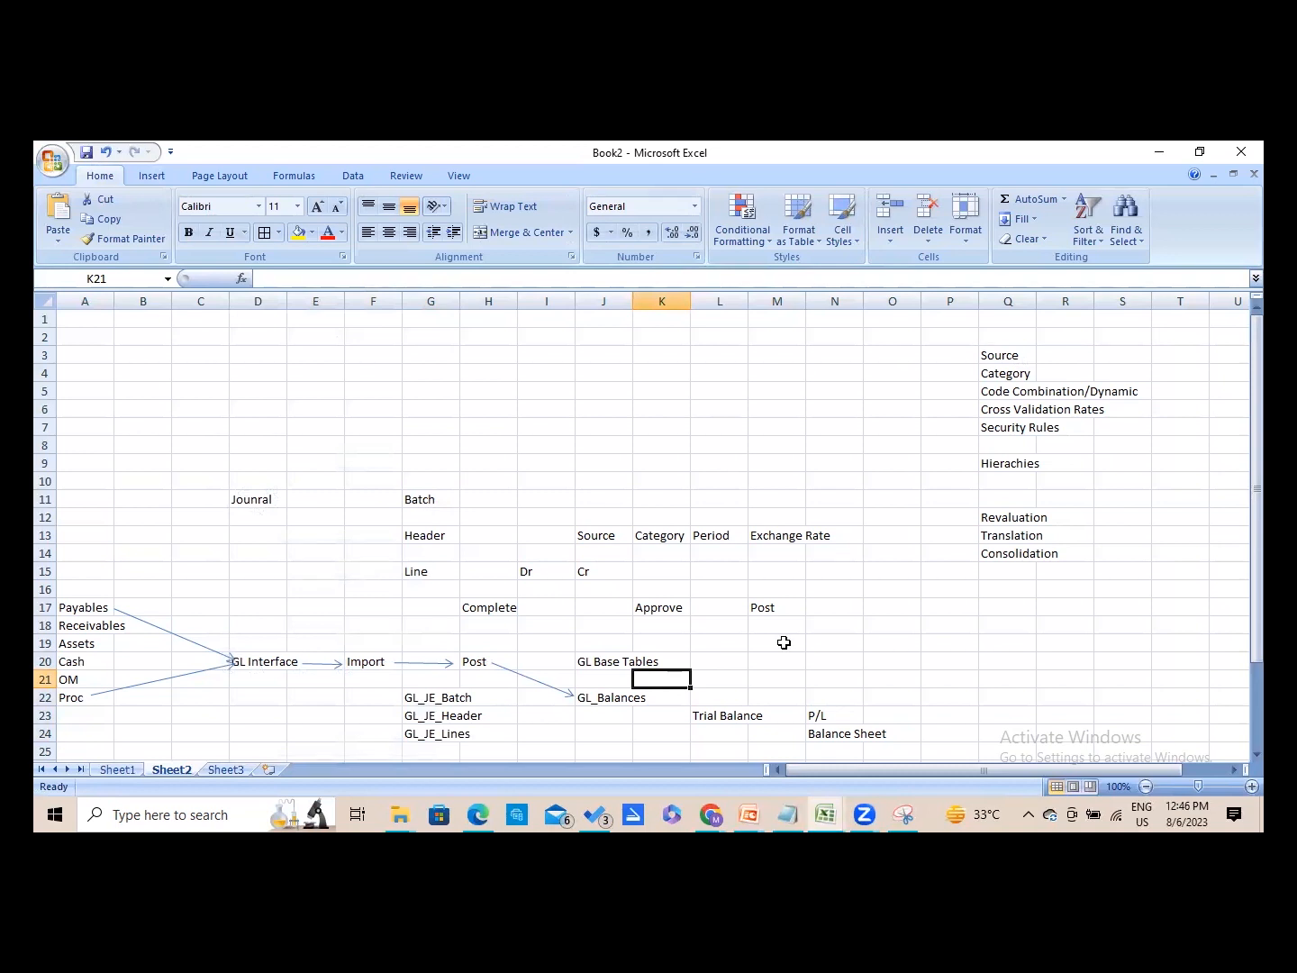
- Add the heading Sub Ledgers in cell A14 above the source module list
{"action": "left_click", "coordinate": [331, 563]}
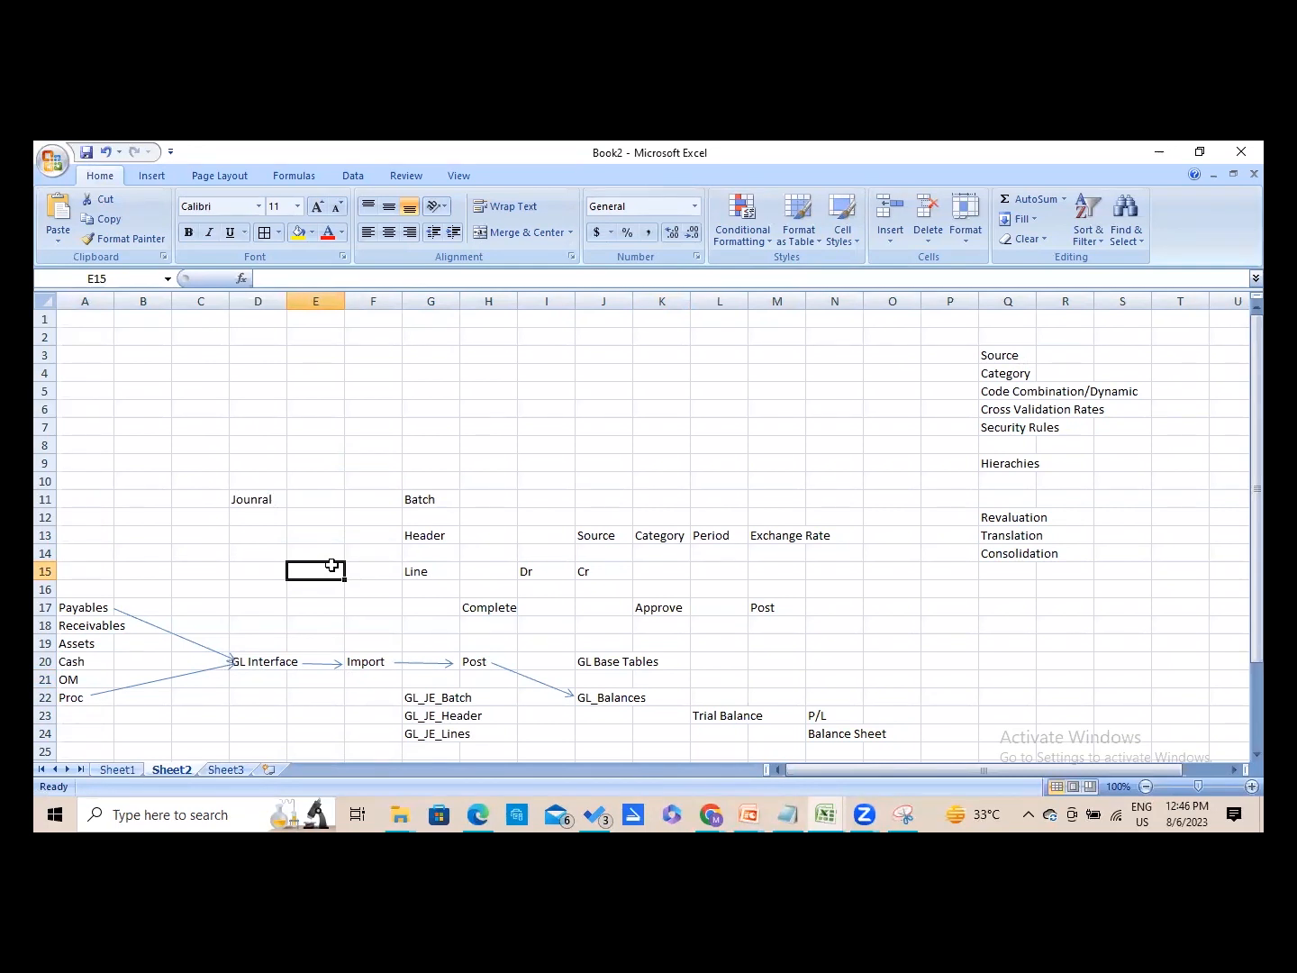
{"action": "left_click", "coordinate": [98, 550]}
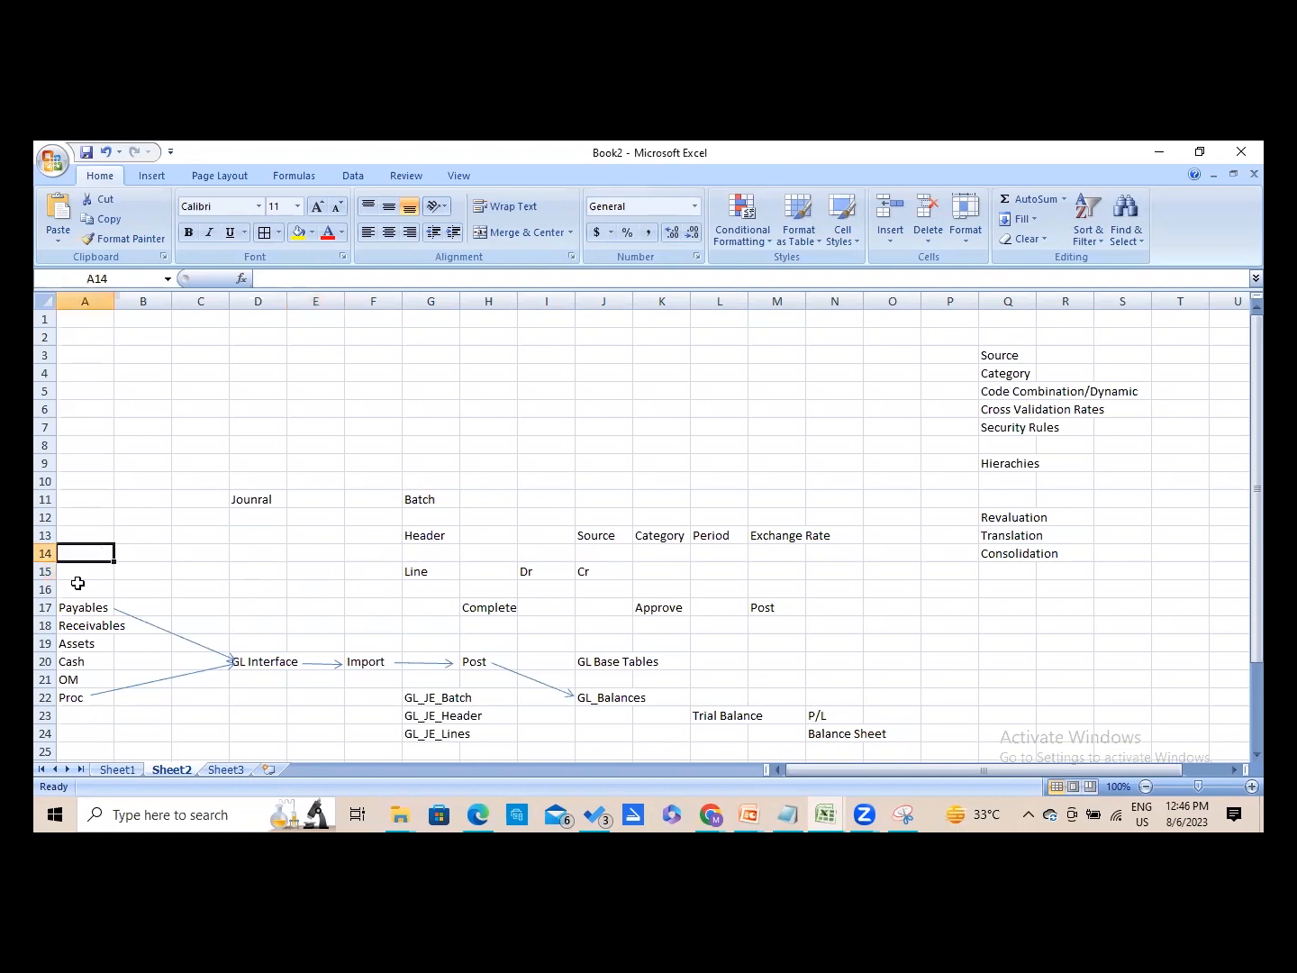
{"action": "type", "text": "Sub Ledgers"}
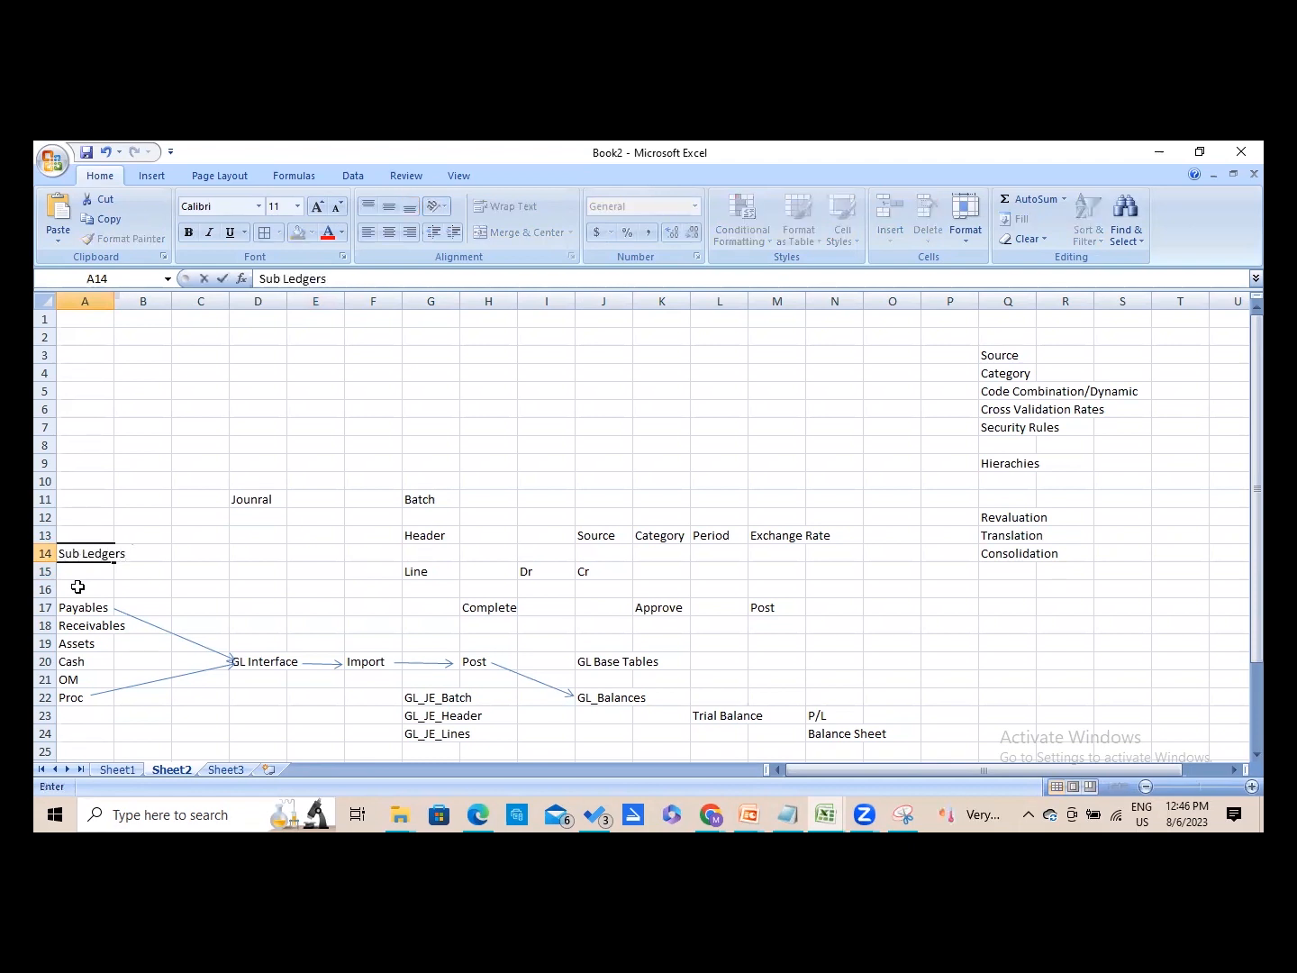
{"action": "key", "text": "Return"}
{"action": "key", "text": "Return"}
{"action": "key", "text": "Return"}
{"action": "key", "text": "Return"}
{"action": "key", "text": "Return"}
{"action": "key", "text": "Down"}
{"action": "key", "text": "Down"}
{"action": "key", "text": "Down"}
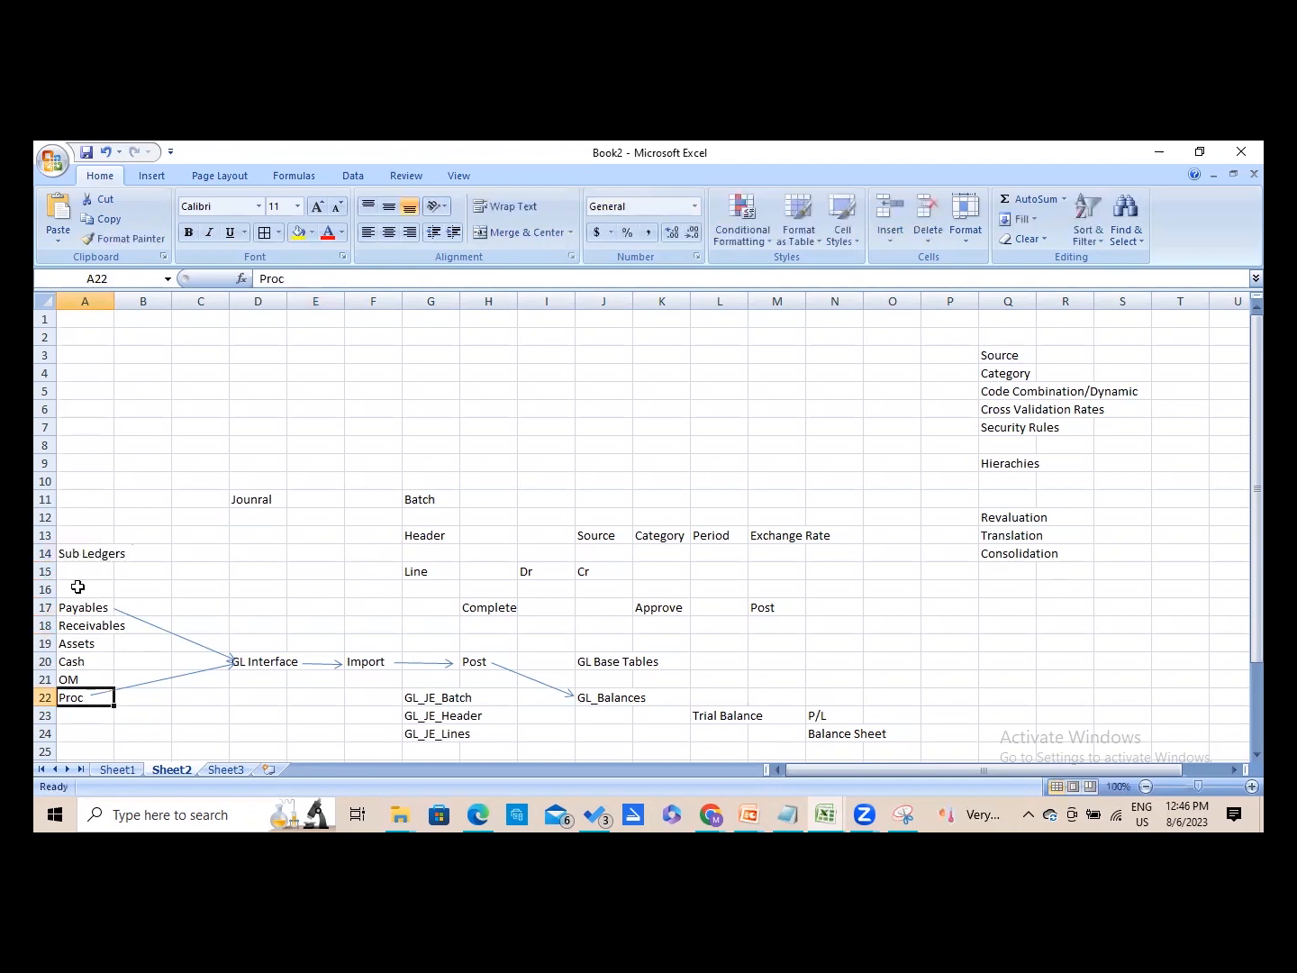
{"action": "key", "text": "Up"}
{"action": "key", "text": "Up"}
{"action": "key", "text": "Up"}
{"action": "key", "text": "Up"}
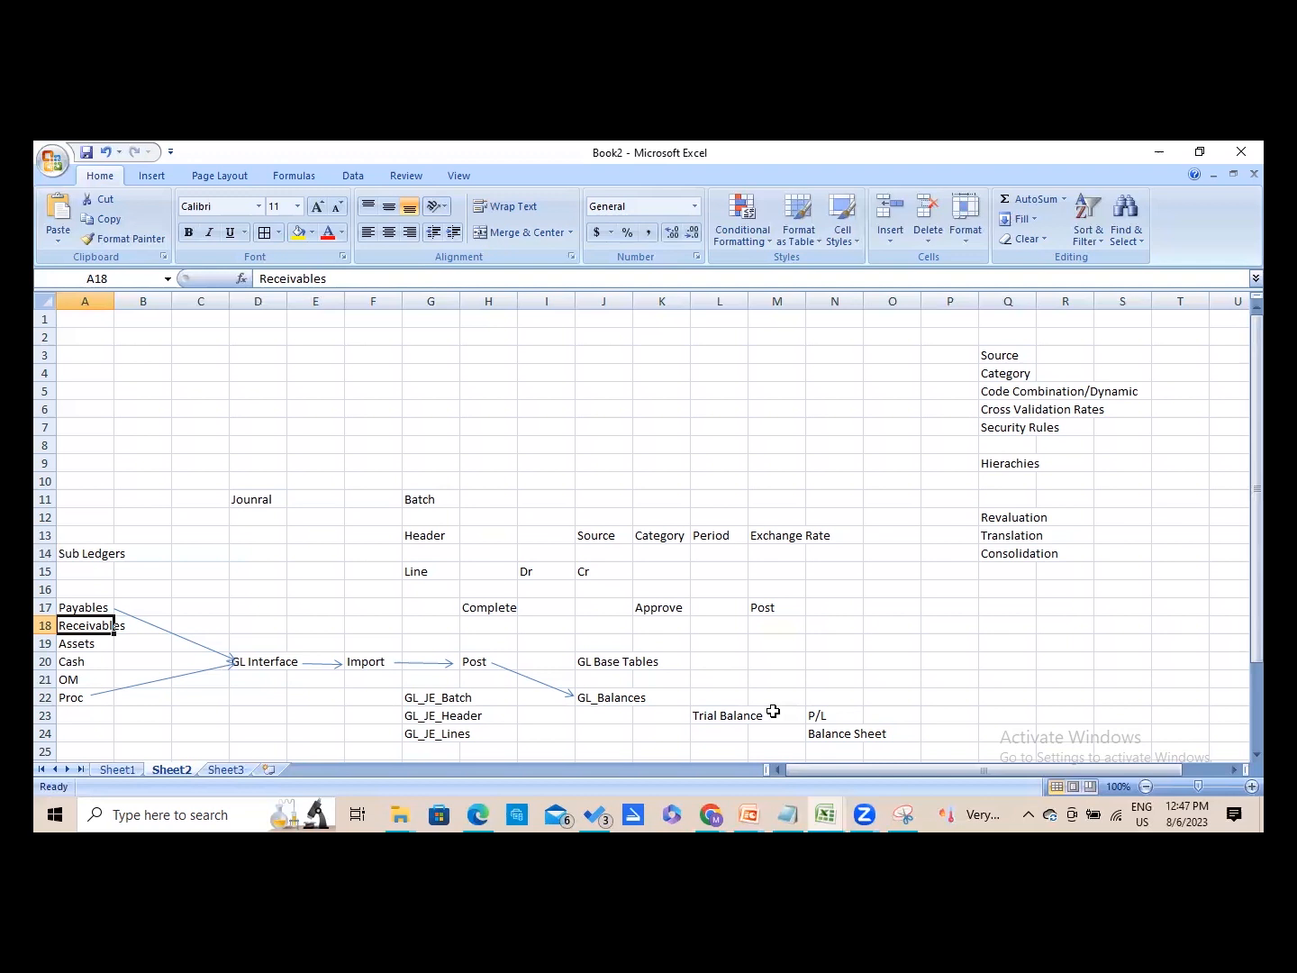
{"action": "left_click", "coordinate": [308, 568]}
- Switch to the Oracle Create Journal page in the browser and name the journal batch Test Journal Batch
{"action": "key", "text": "alt+Tab"}
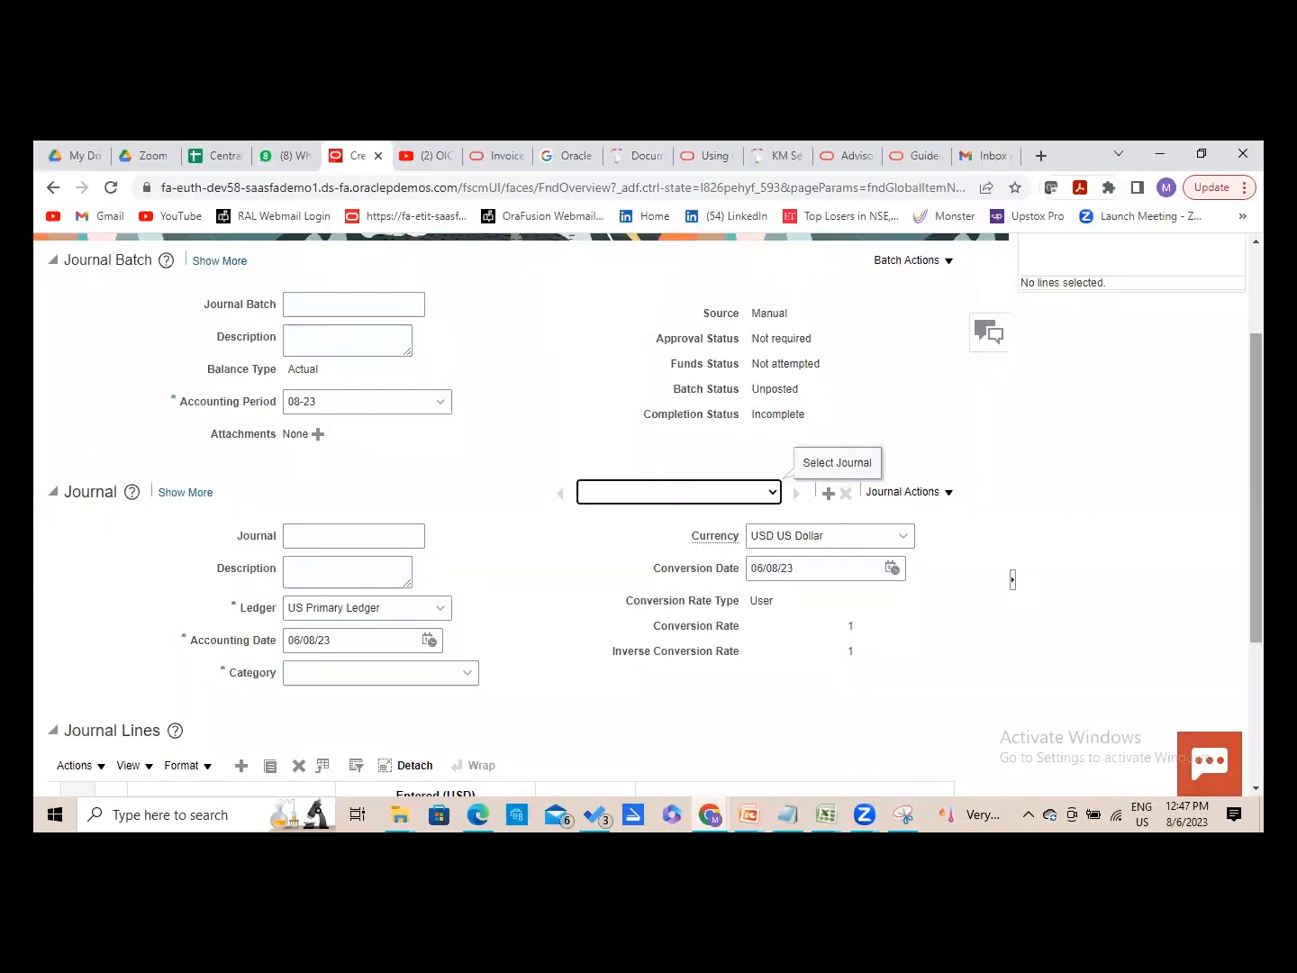
{"action": "scroll", "coordinate": [522, 518], "scroll_direction": "up", "scroll_amount": 2}
{"action": "scroll", "coordinate": [1013, 720], "scroll_direction": "down", "scroll_amount": 4}
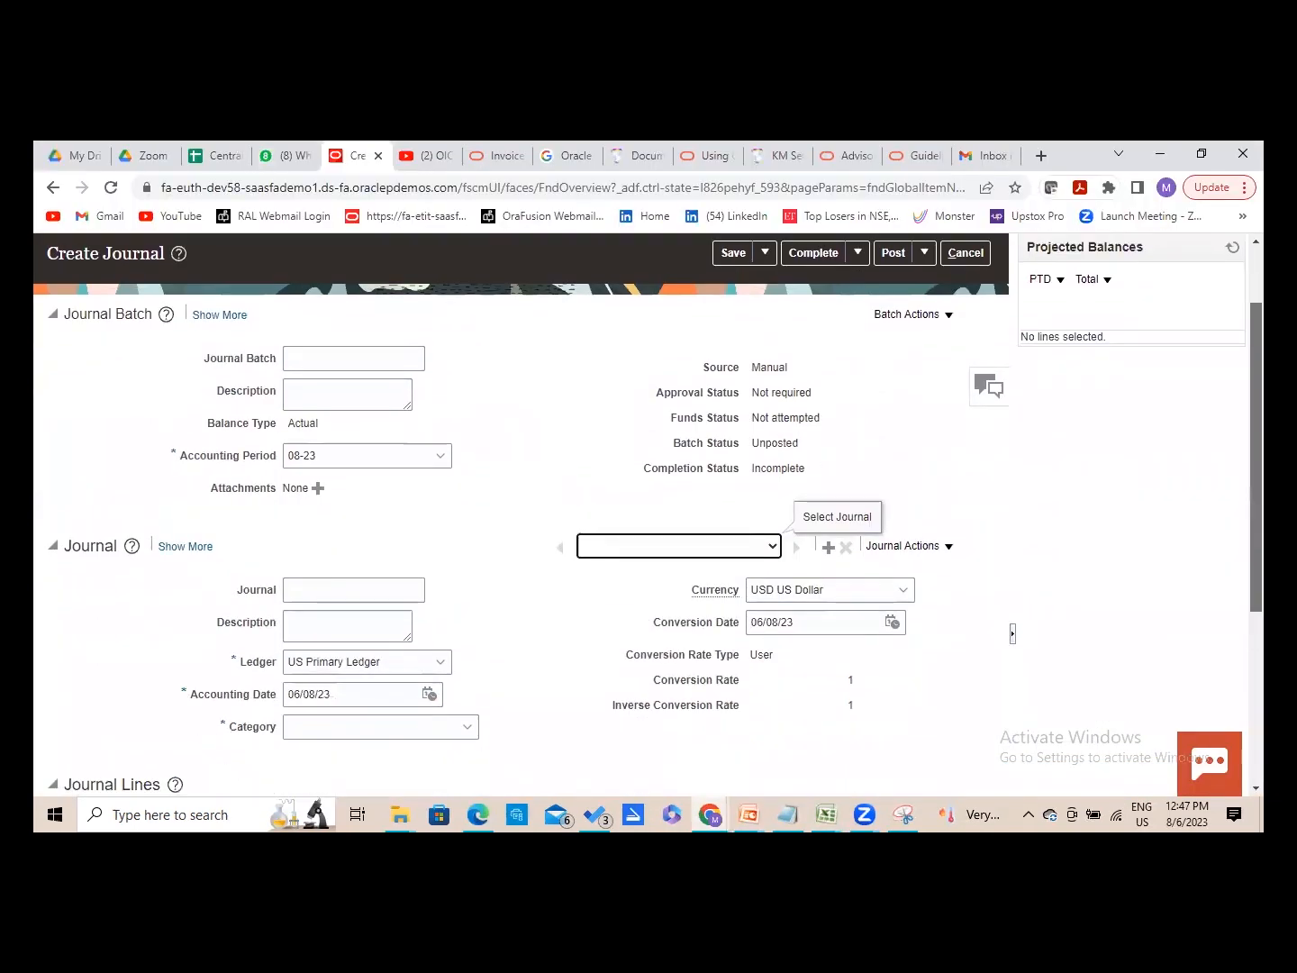
{"action": "scroll", "coordinate": [1012, 684], "scroll_direction": "up", "scroll_amount": 3}
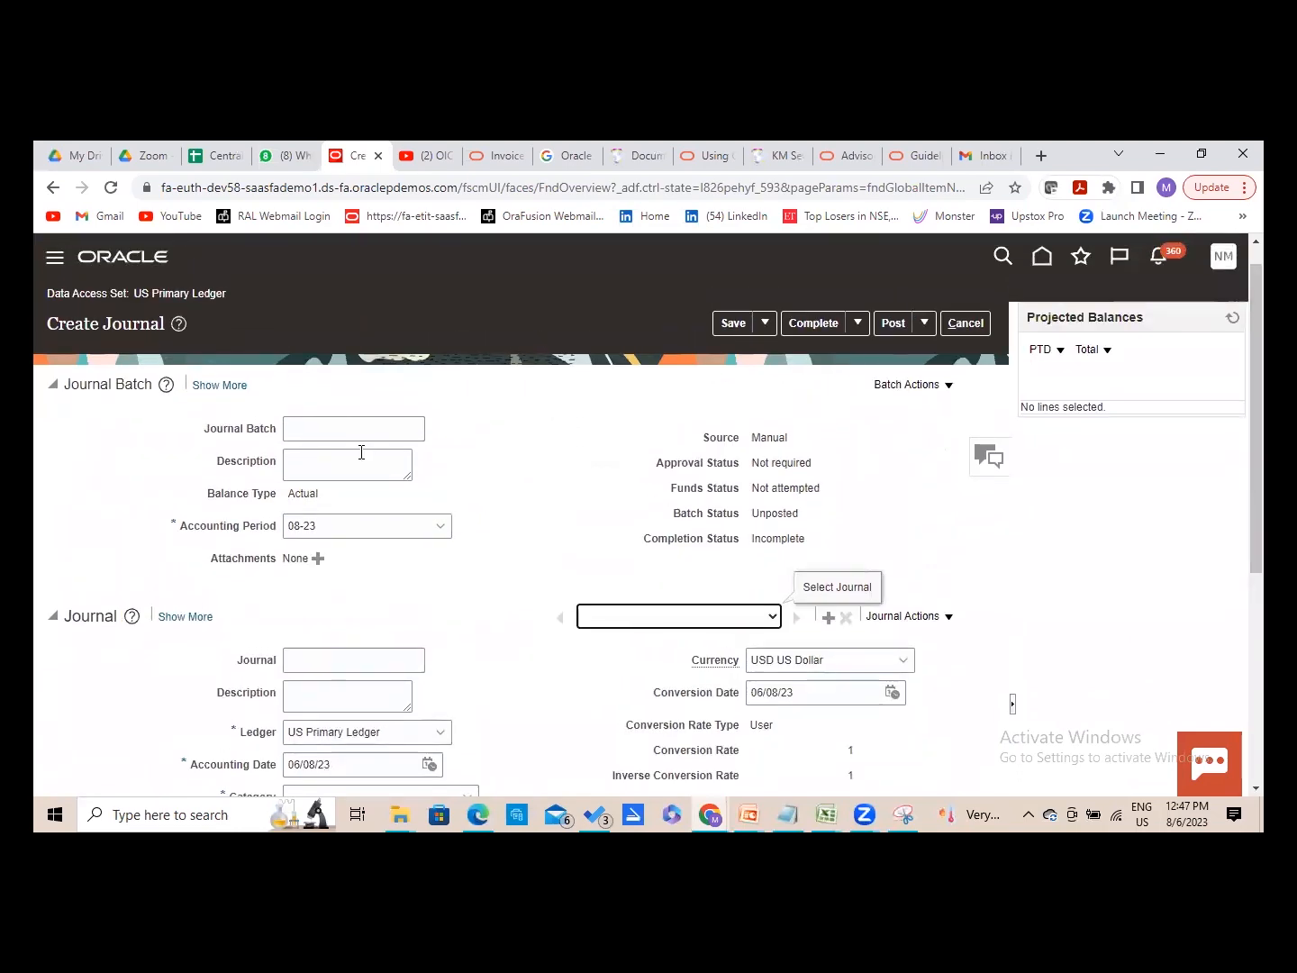
{"action": "left_click", "coordinate": [353, 430]}
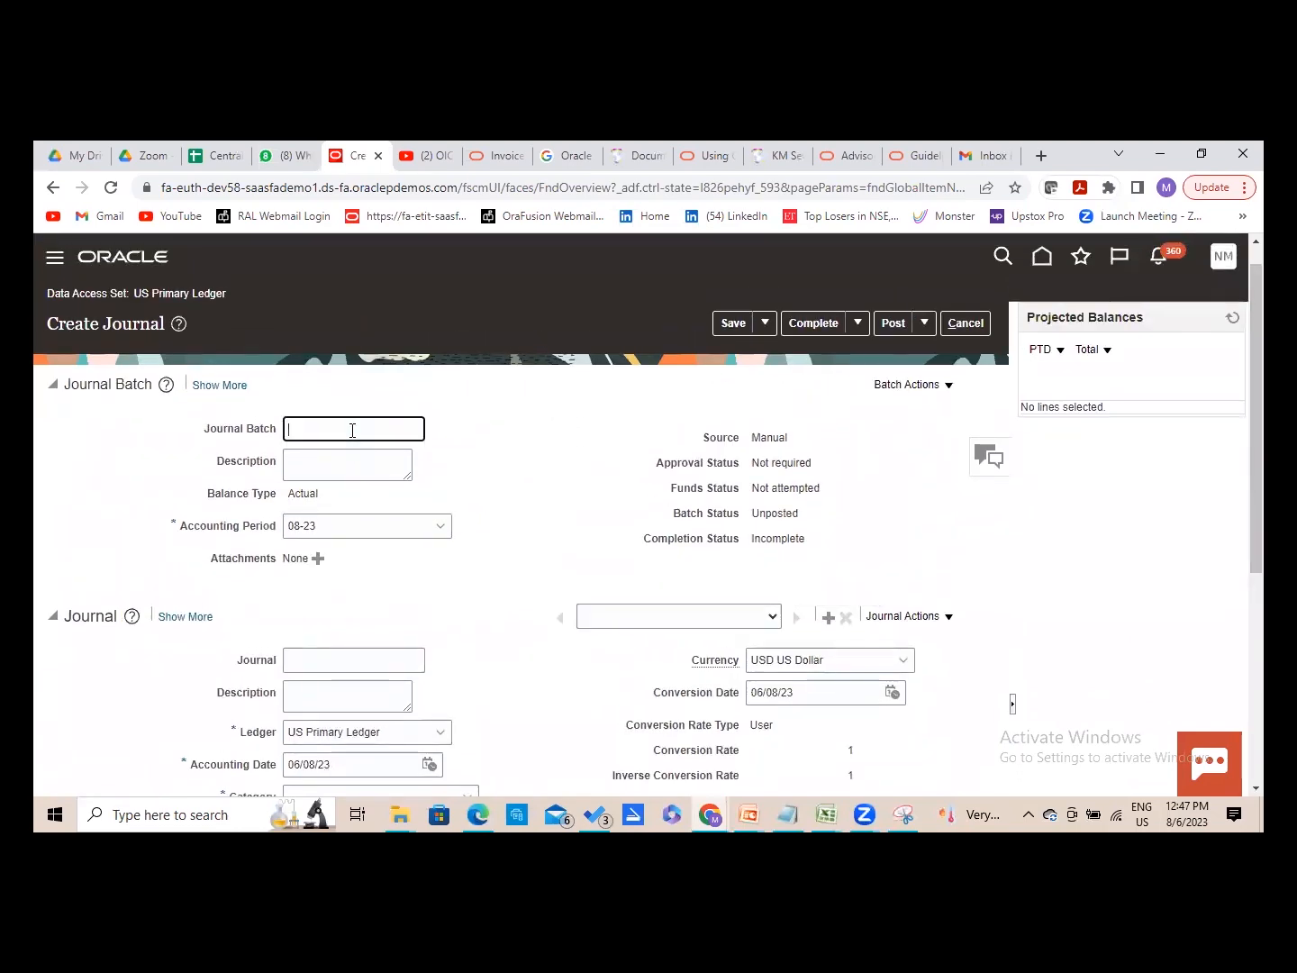
{"action": "type", "text": "Test Journal Batch"}
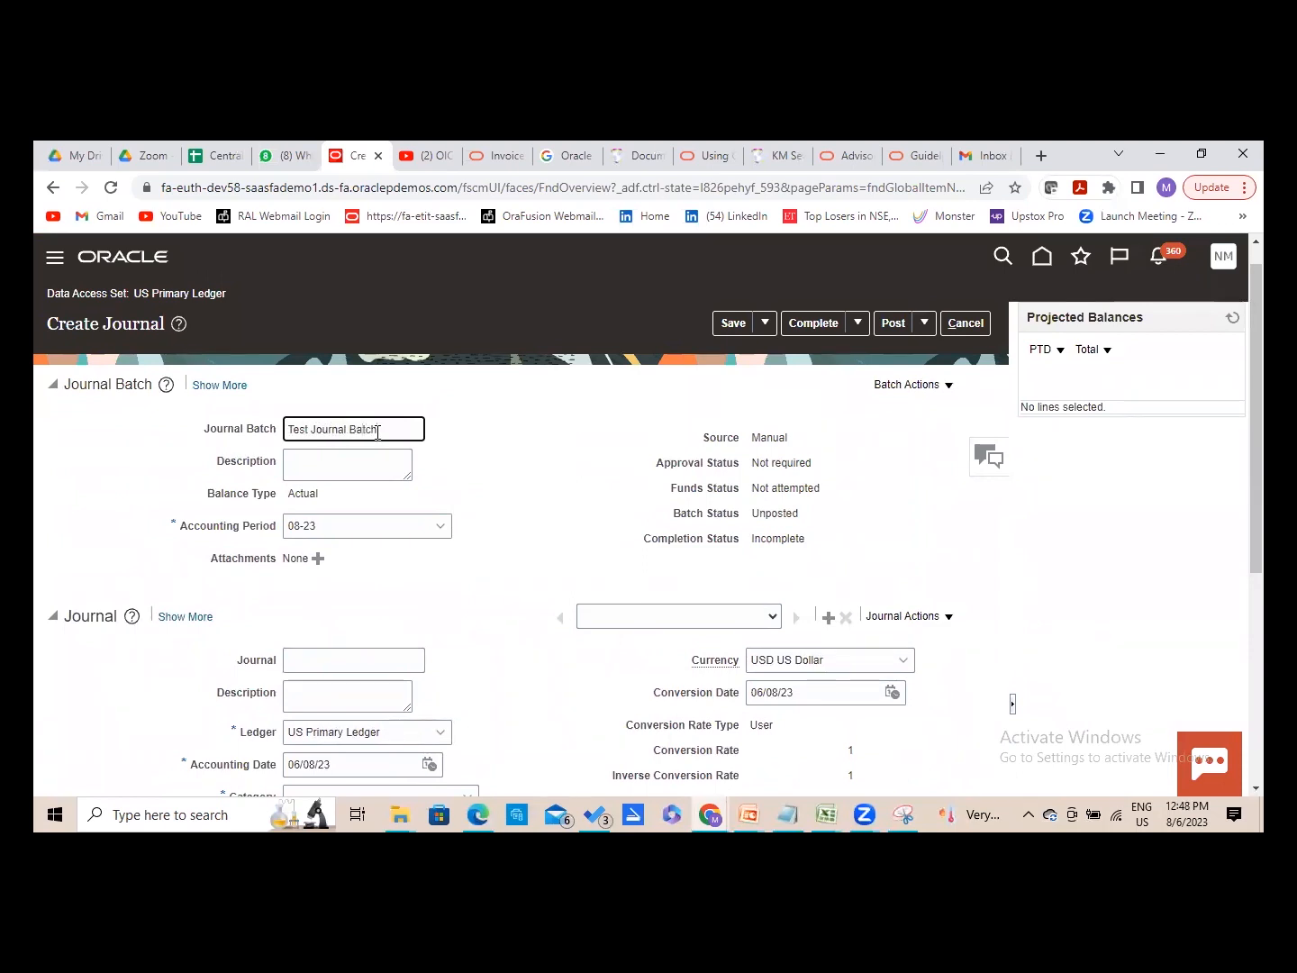
- Copy the journal batch name Test Journal Batch into the batch description
{"action": "left_click_drag", "start_coordinate": [377, 429], "coordinate": [45, 461]}
{"action": "key", "text": "ctrl+c"}
{"action": "key", "text": "Tab"}
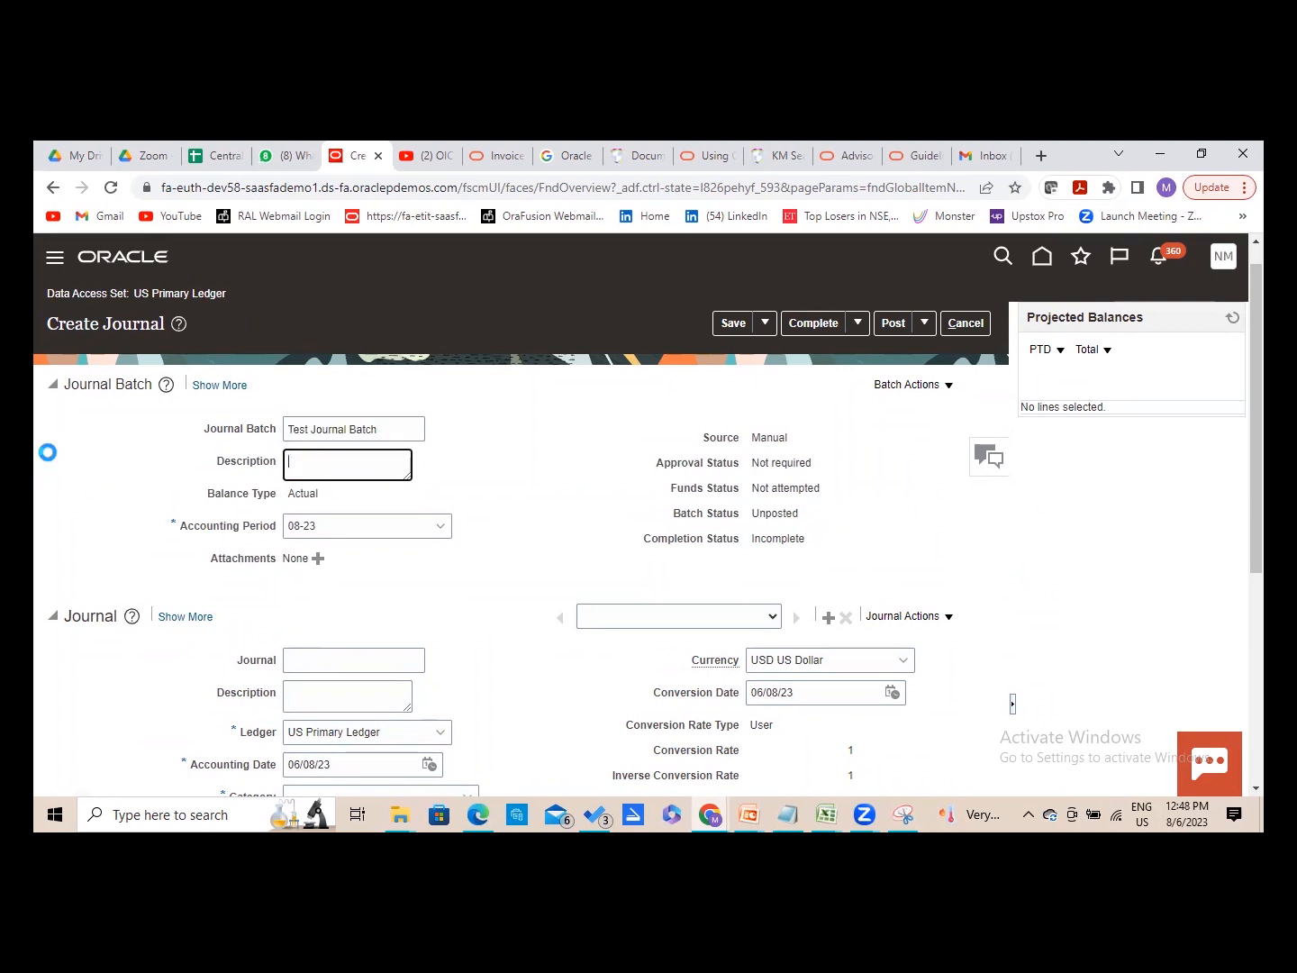
{"action": "key", "text": "ctrl+v"}
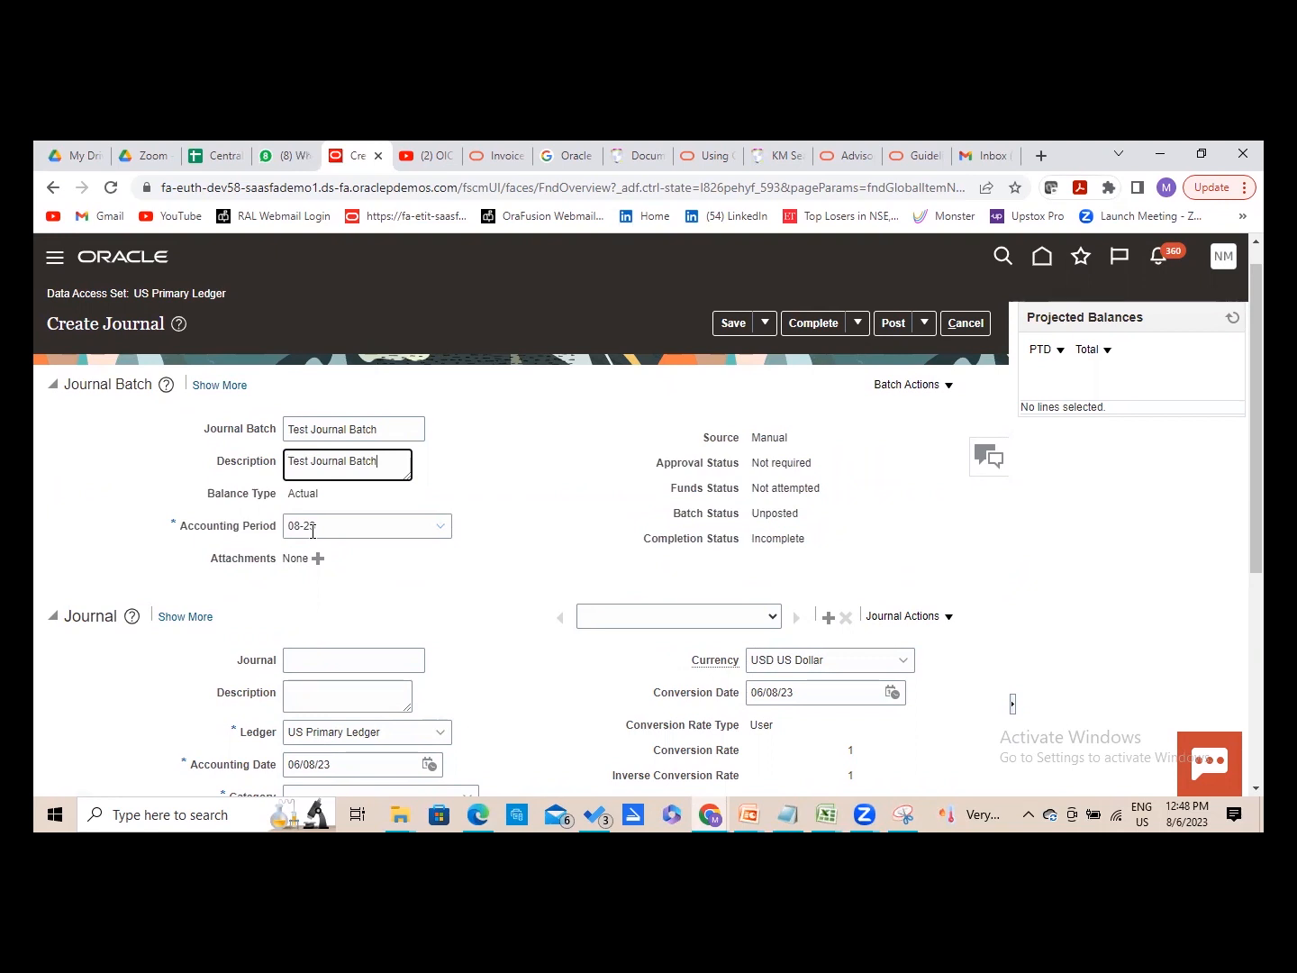
- Examine the accounting periods available for the journal batch without changing the selected period
{"action": "left_click", "coordinate": [441, 526]}
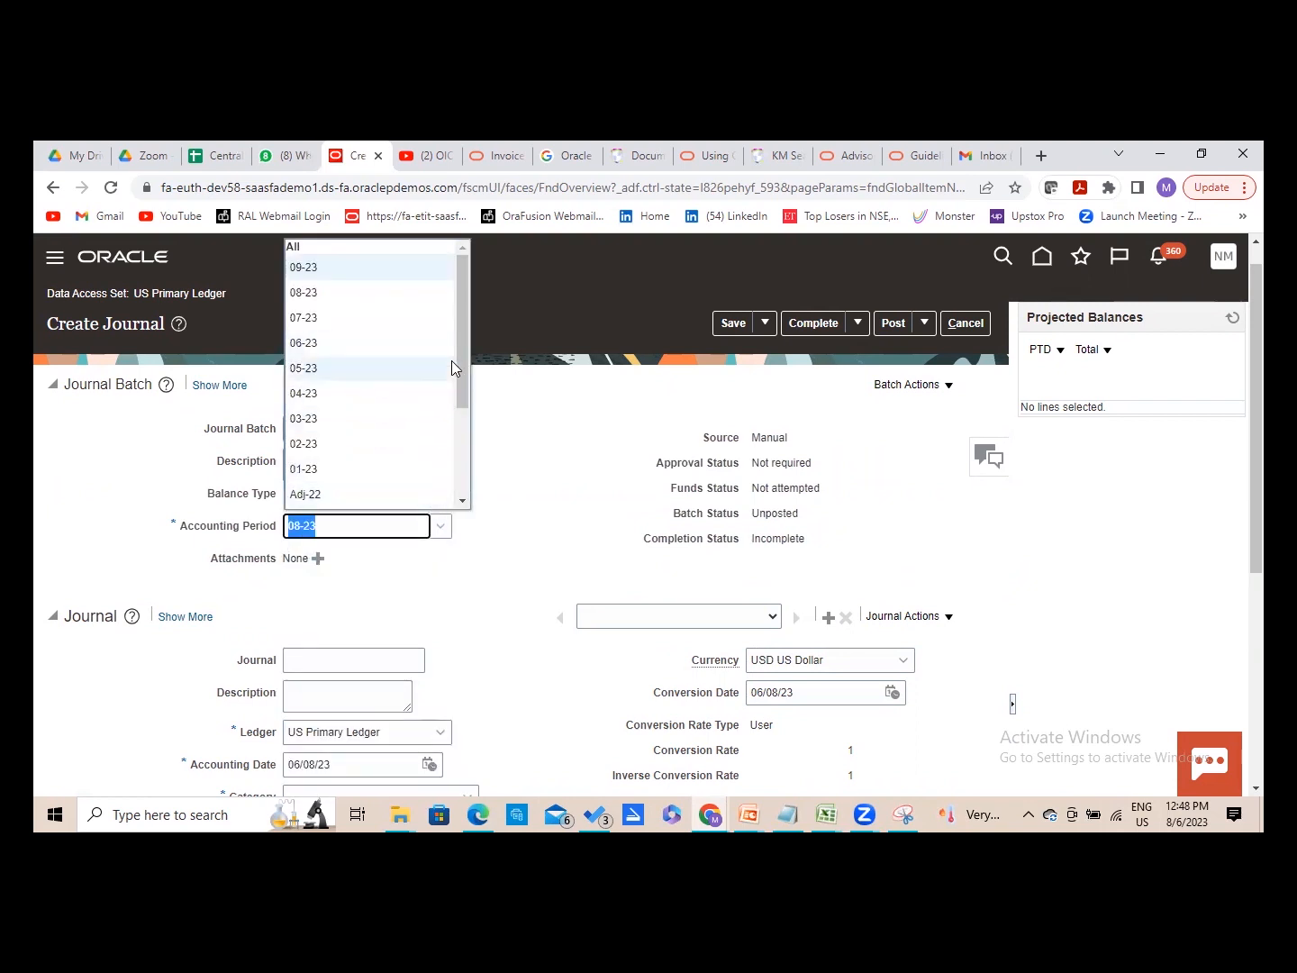
{"action": "mouse_move", "coordinate": [462, 378]}
{"action": "left_mouse_down"}
{"action": "mouse_move", "coordinate": [469, 482]}
{"action": "mouse_move", "coordinate": [461, 347]}
{"action": "left_mouse_up"}
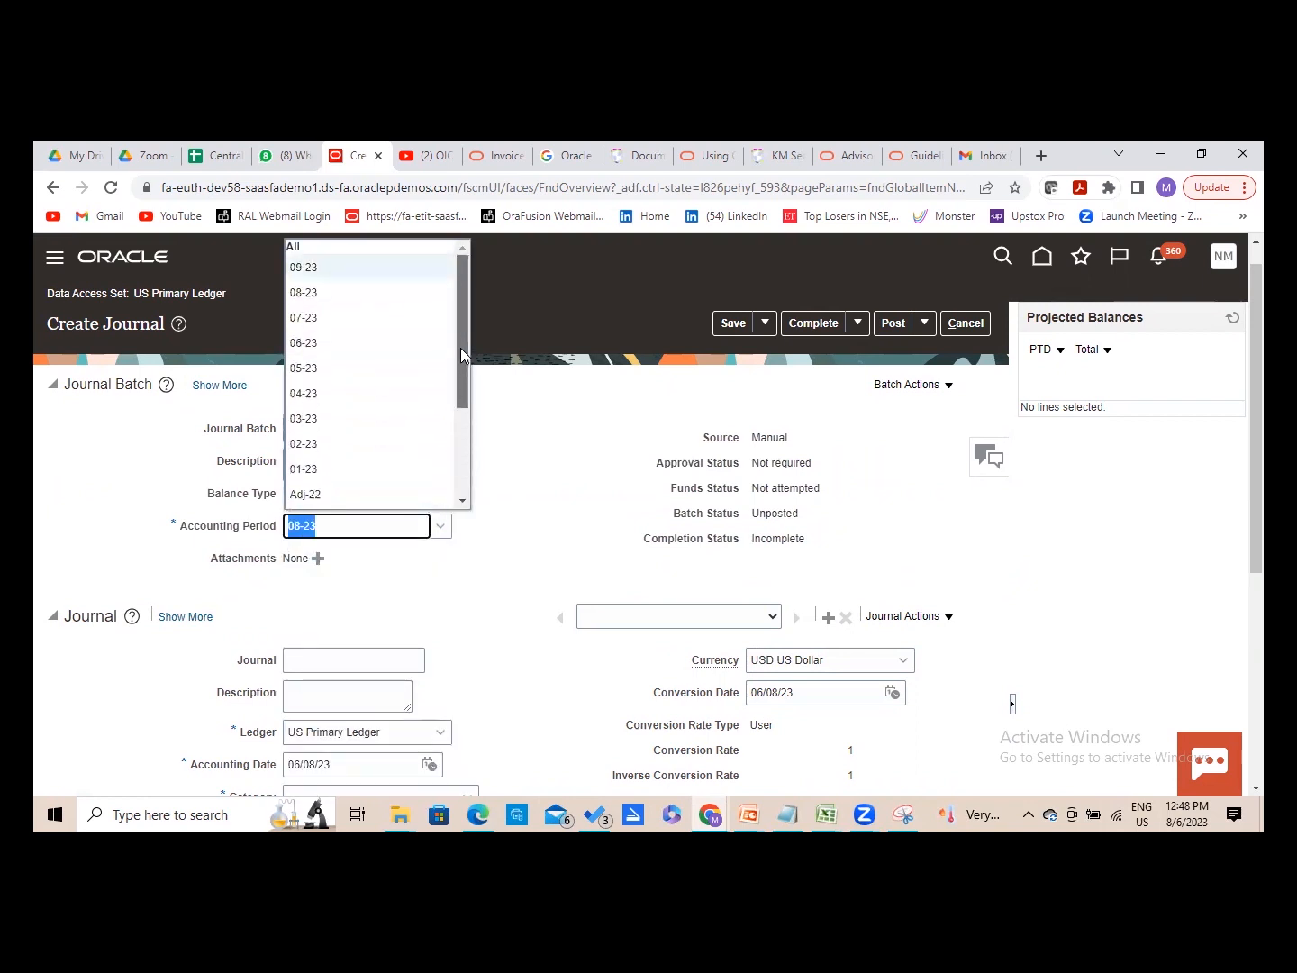
{"action": "left_click", "coordinate": [510, 421]}
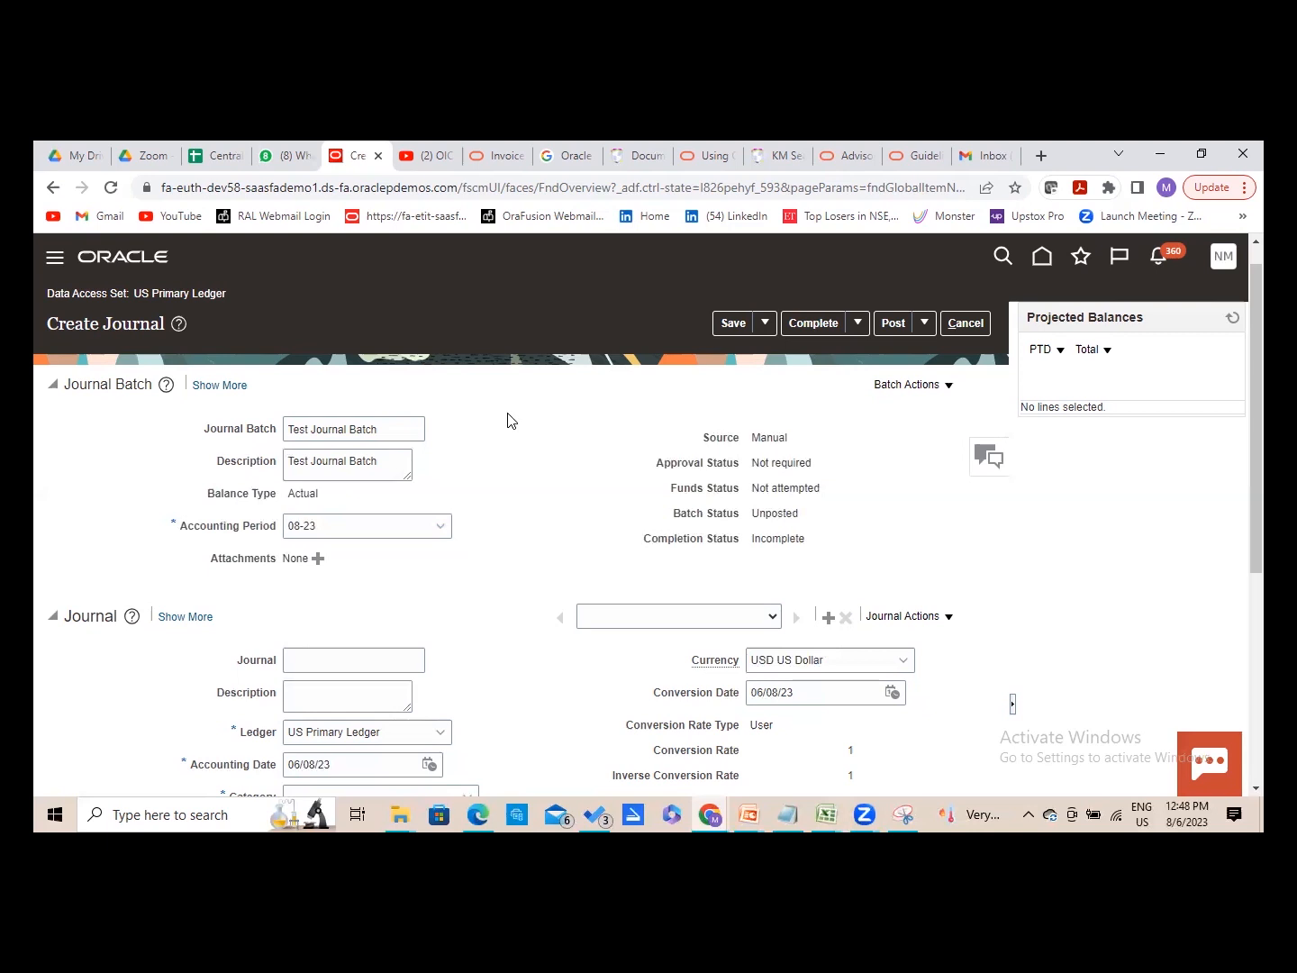
{"action": "left_click", "coordinate": [439, 527]}
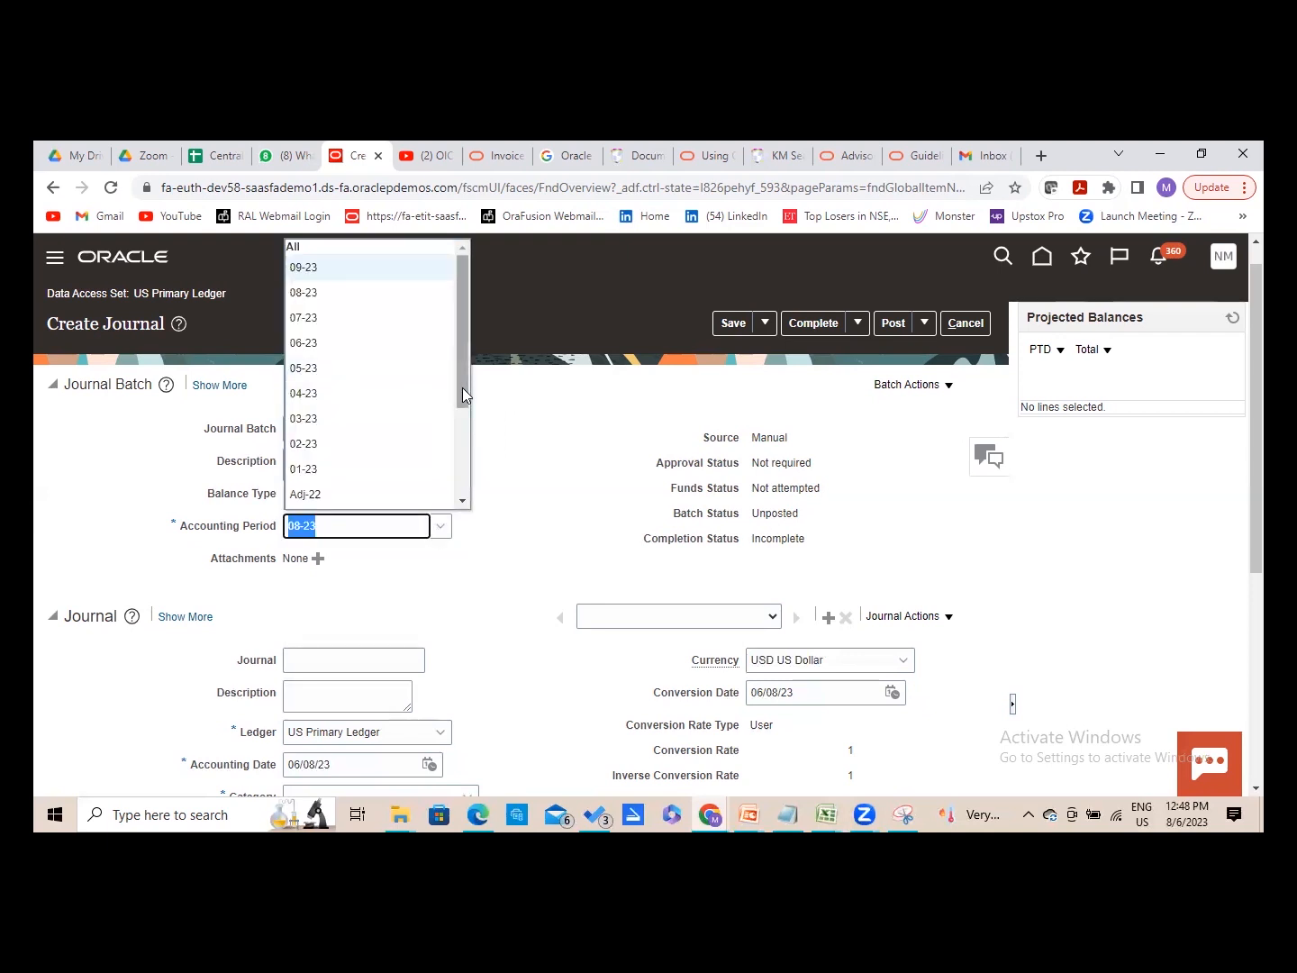
{"action": "left_click_drag", "start_coordinate": [462, 389], "coordinate": [464, 482]}
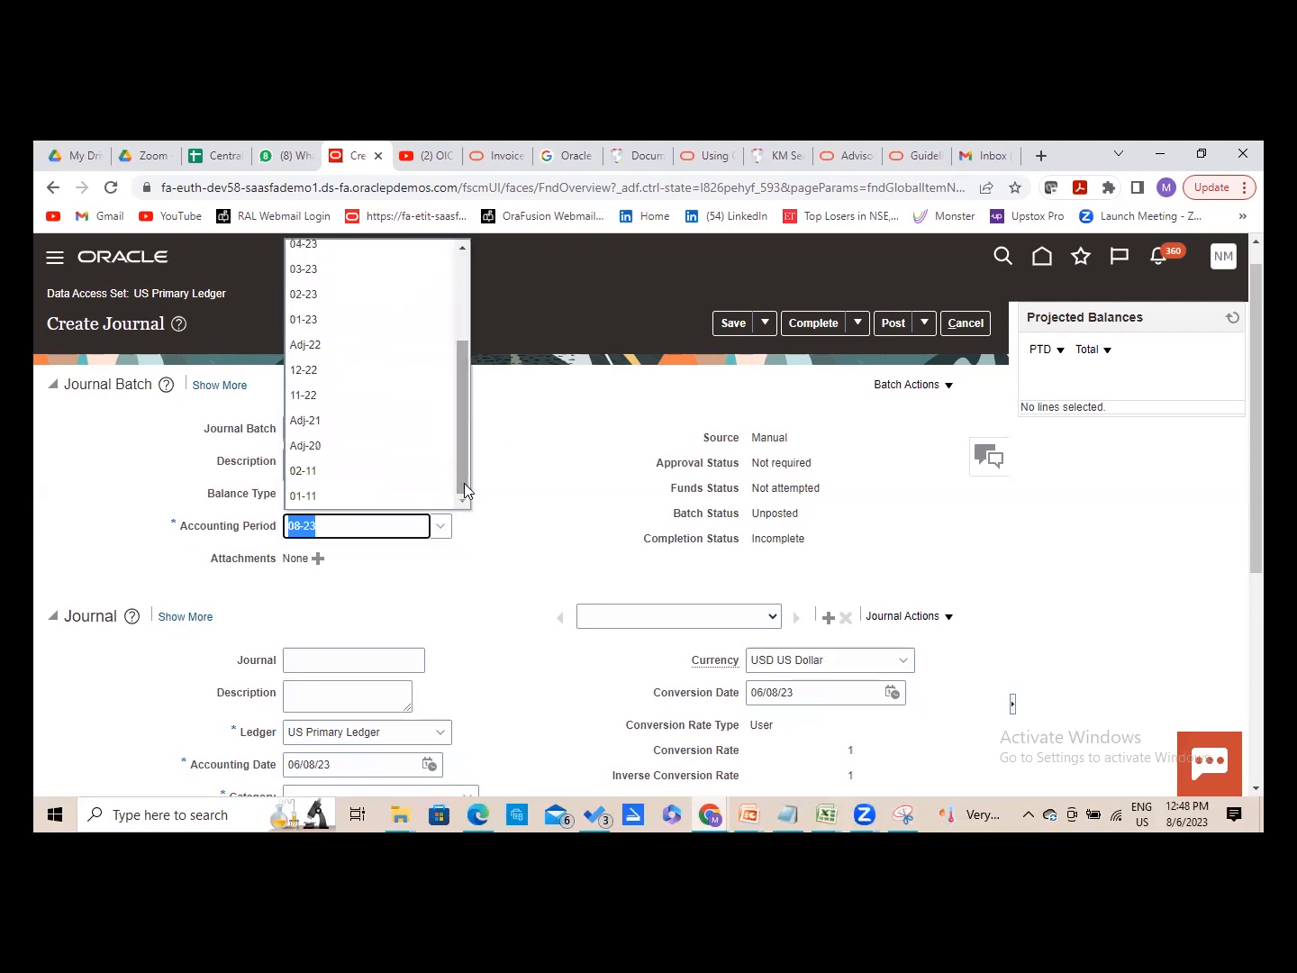
{"action": "left_click", "coordinate": [530, 473]}
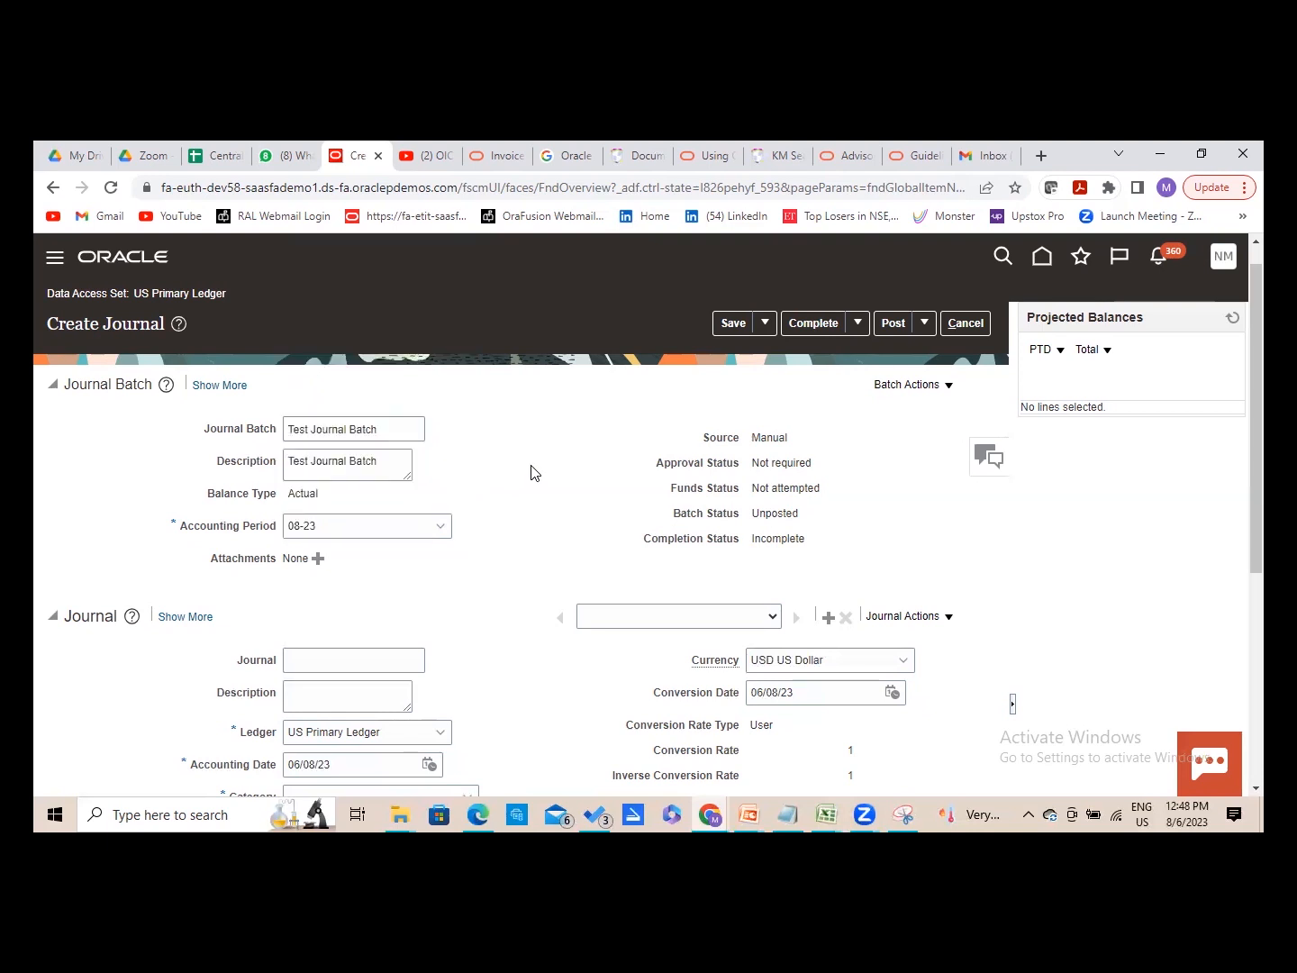
{"action": "left_click", "coordinate": [442, 529]}
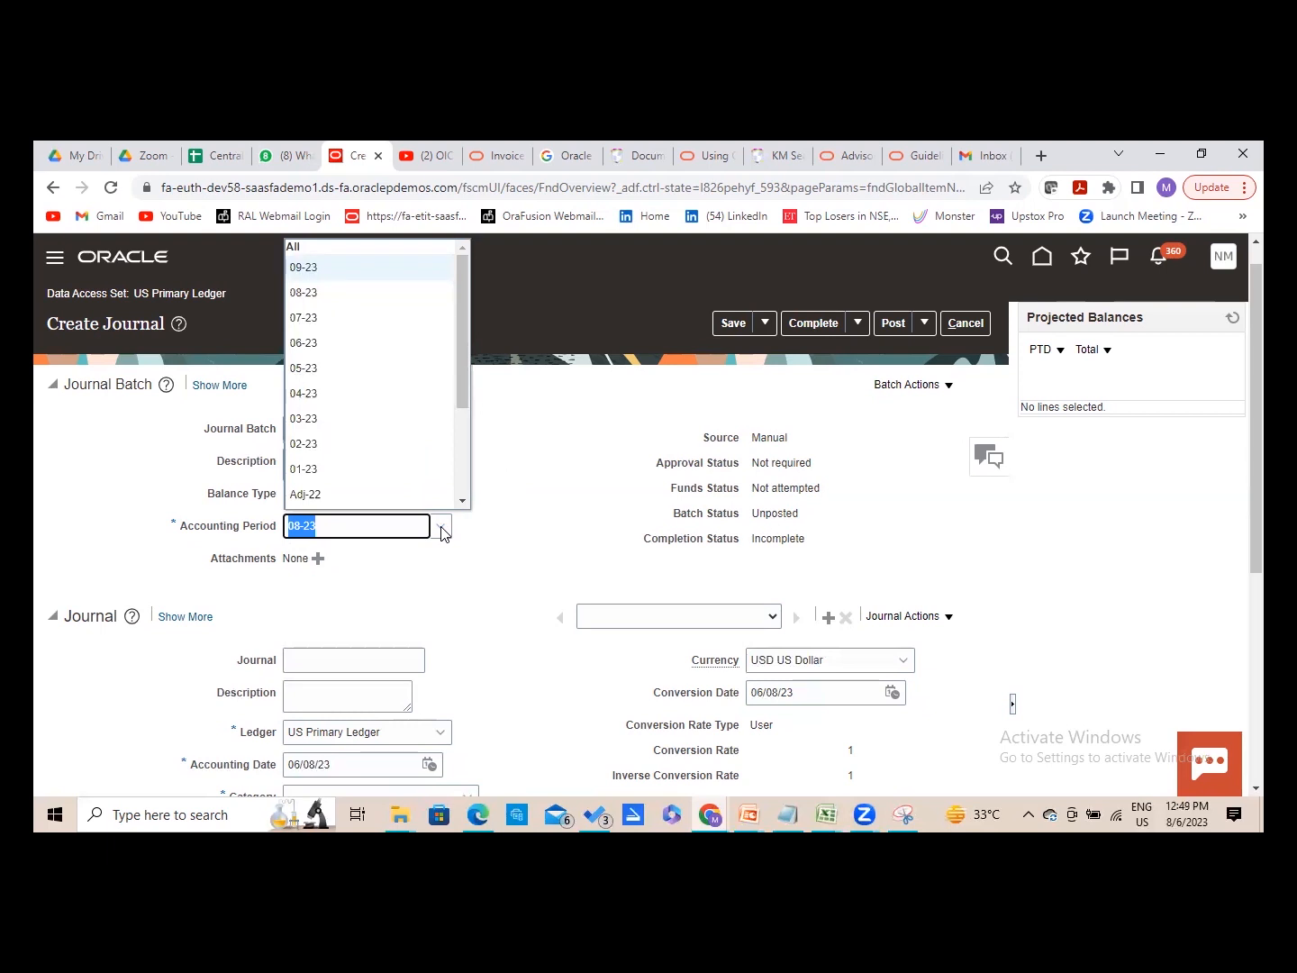
{"action": "left_click", "coordinate": [463, 538]}
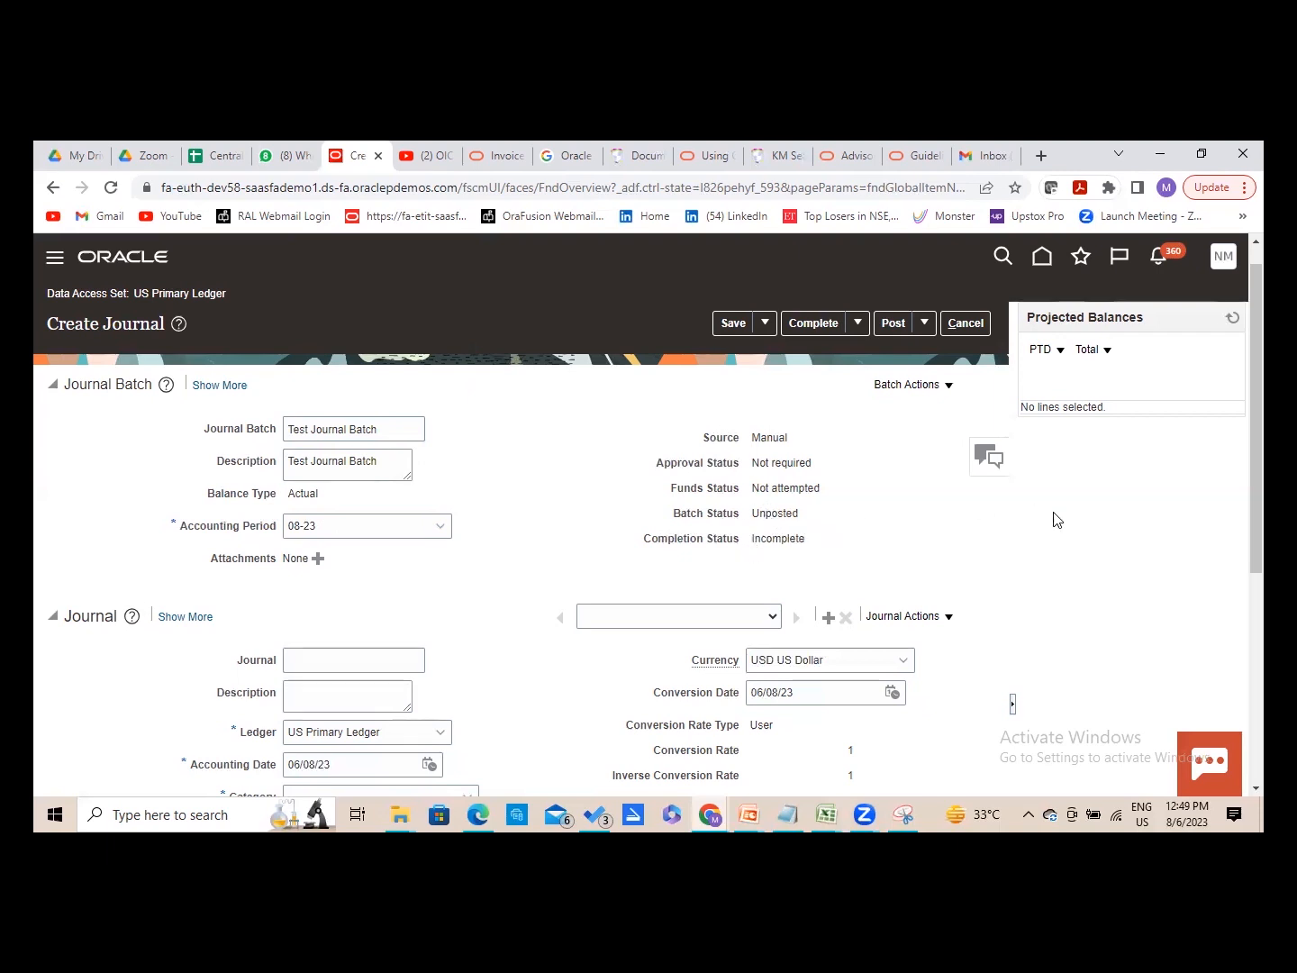
- Switch to the Excel outline and review the Complete, Approve and Post stages in row 17
{"action": "key", "text": "alt+Tab"}
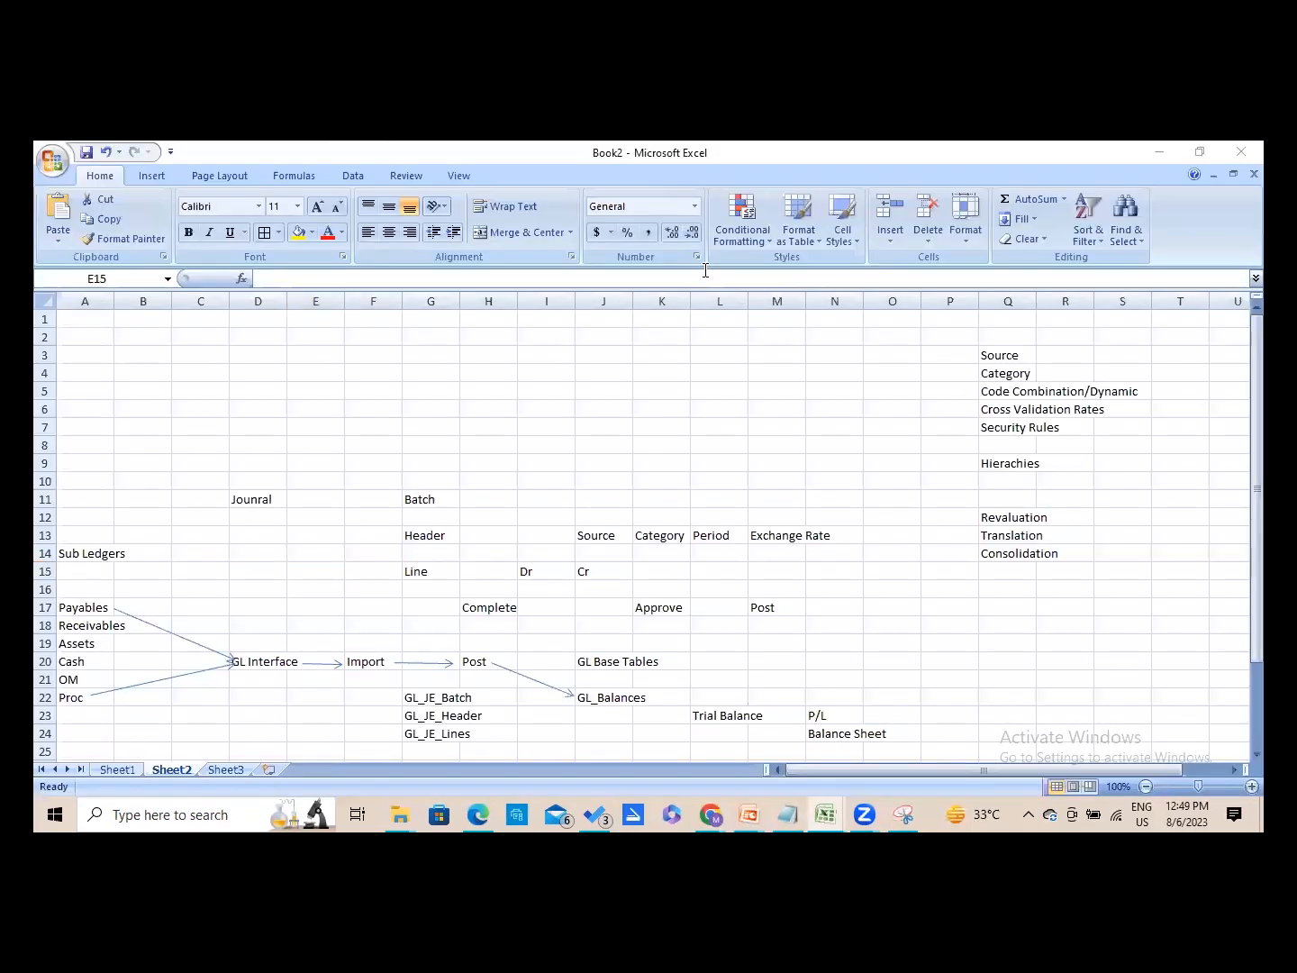
{"action": "left_click", "coordinate": [485, 606]}
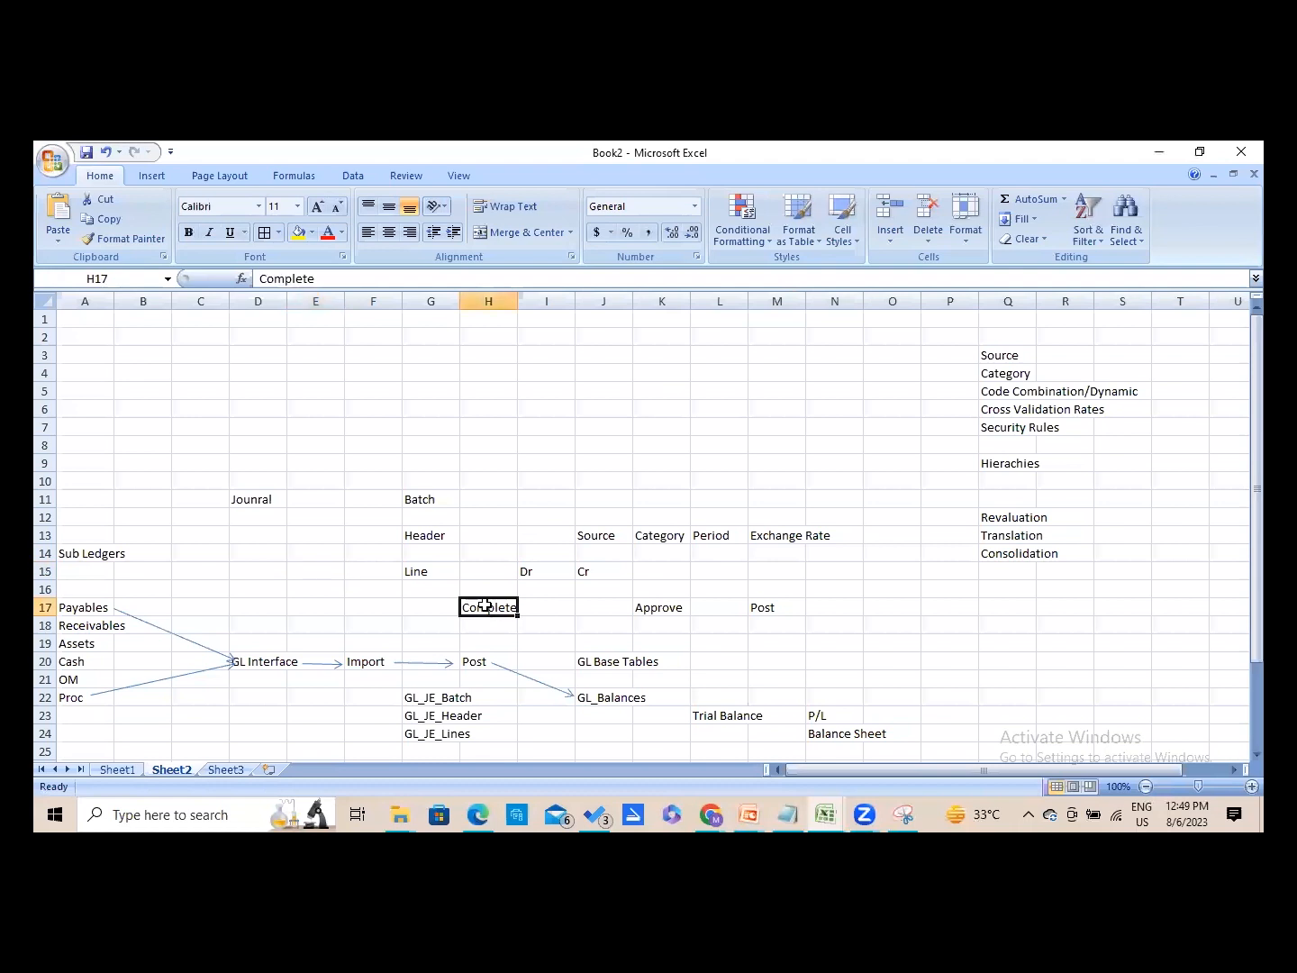
{"action": "left_click", "coordinate": [638, 605]}
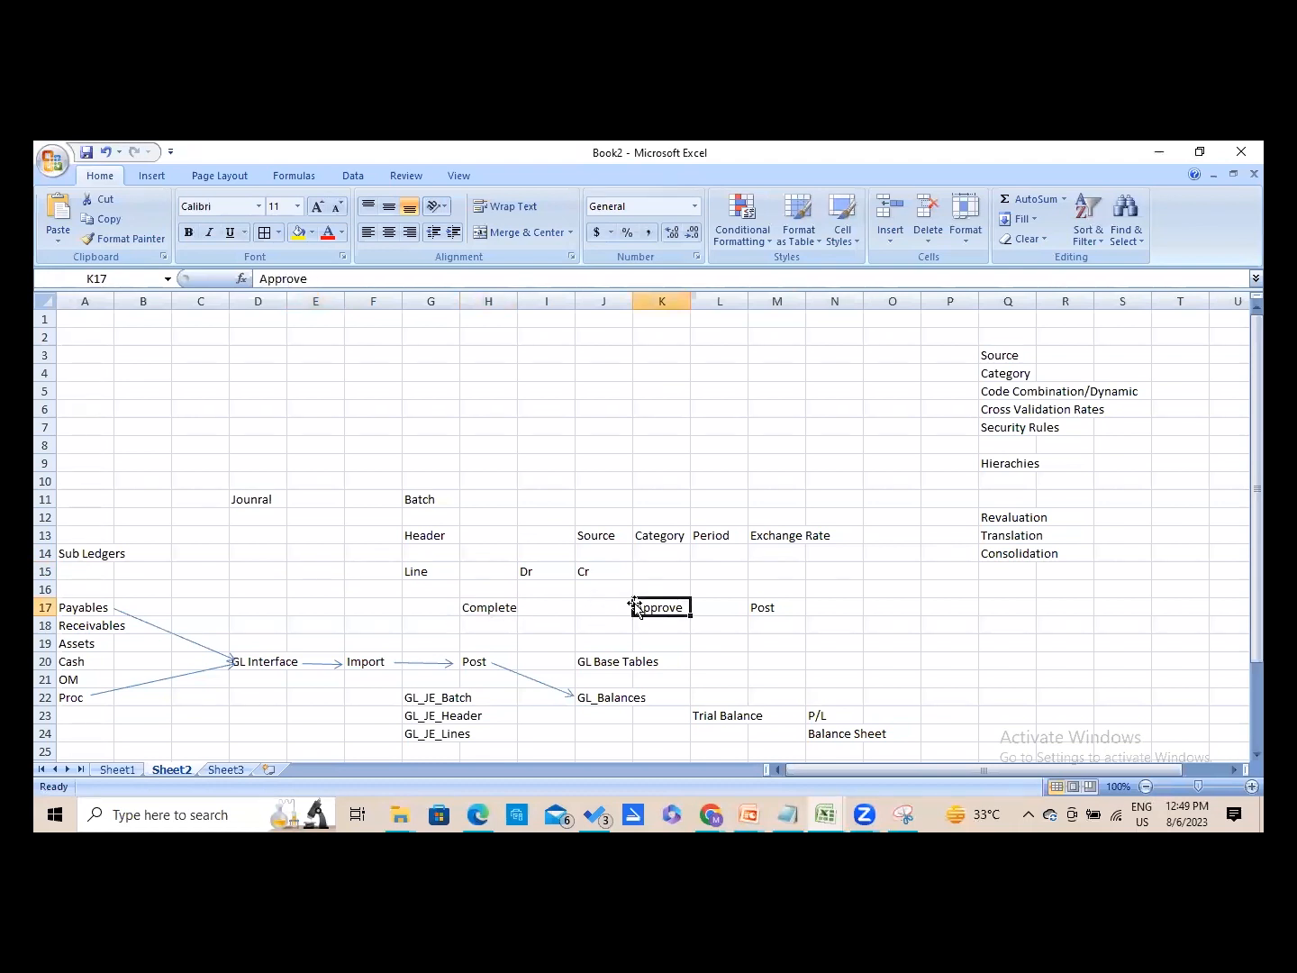
{"action": "left_click", "coordinate": [761, 606]}
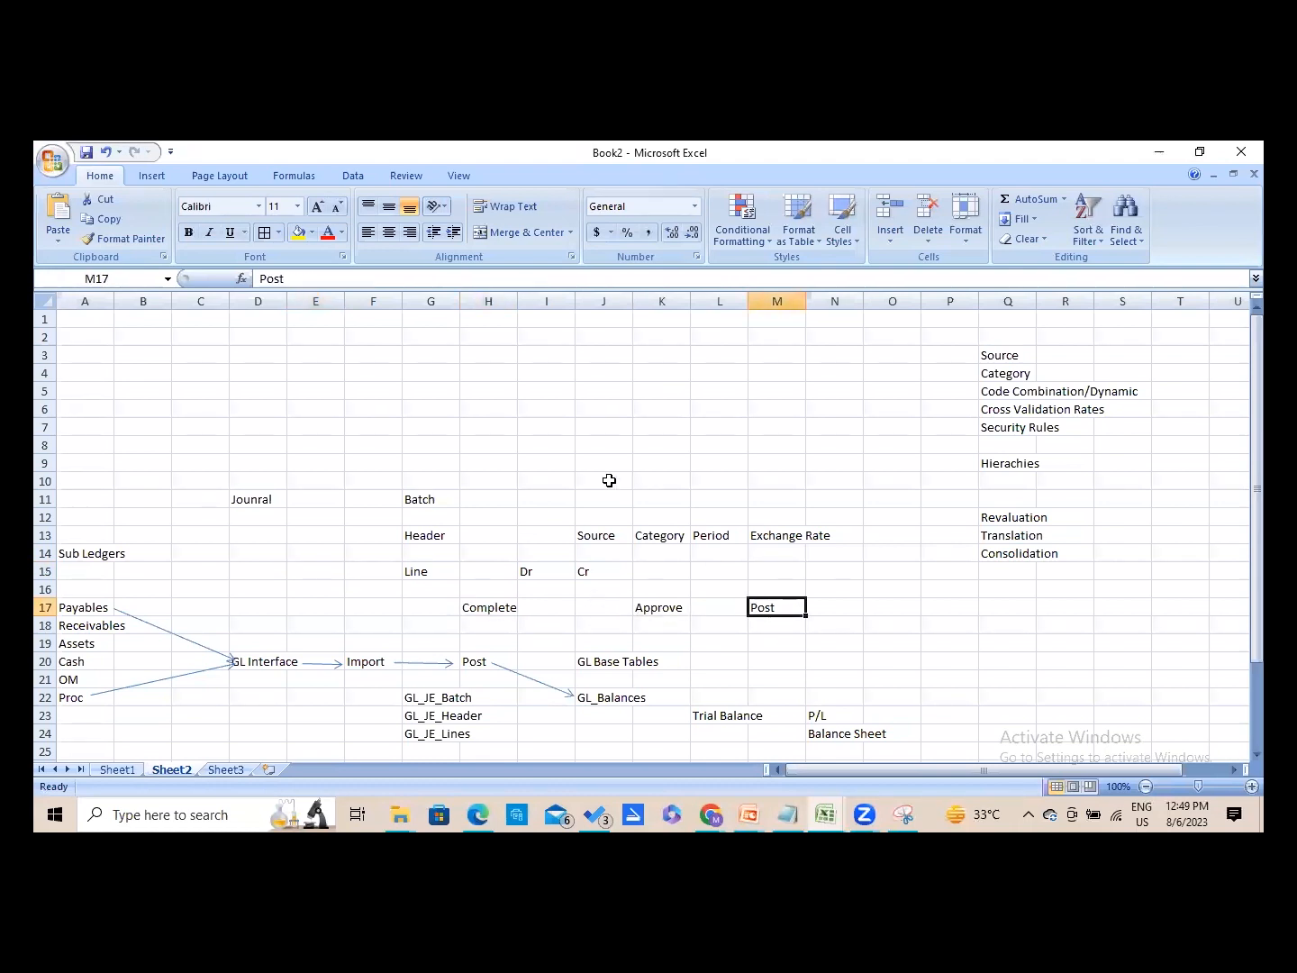
- Return to the Oracle Create Journal page in the browser and name the journal Test Journal
{"action": "key", "text": "alt+Tab"}
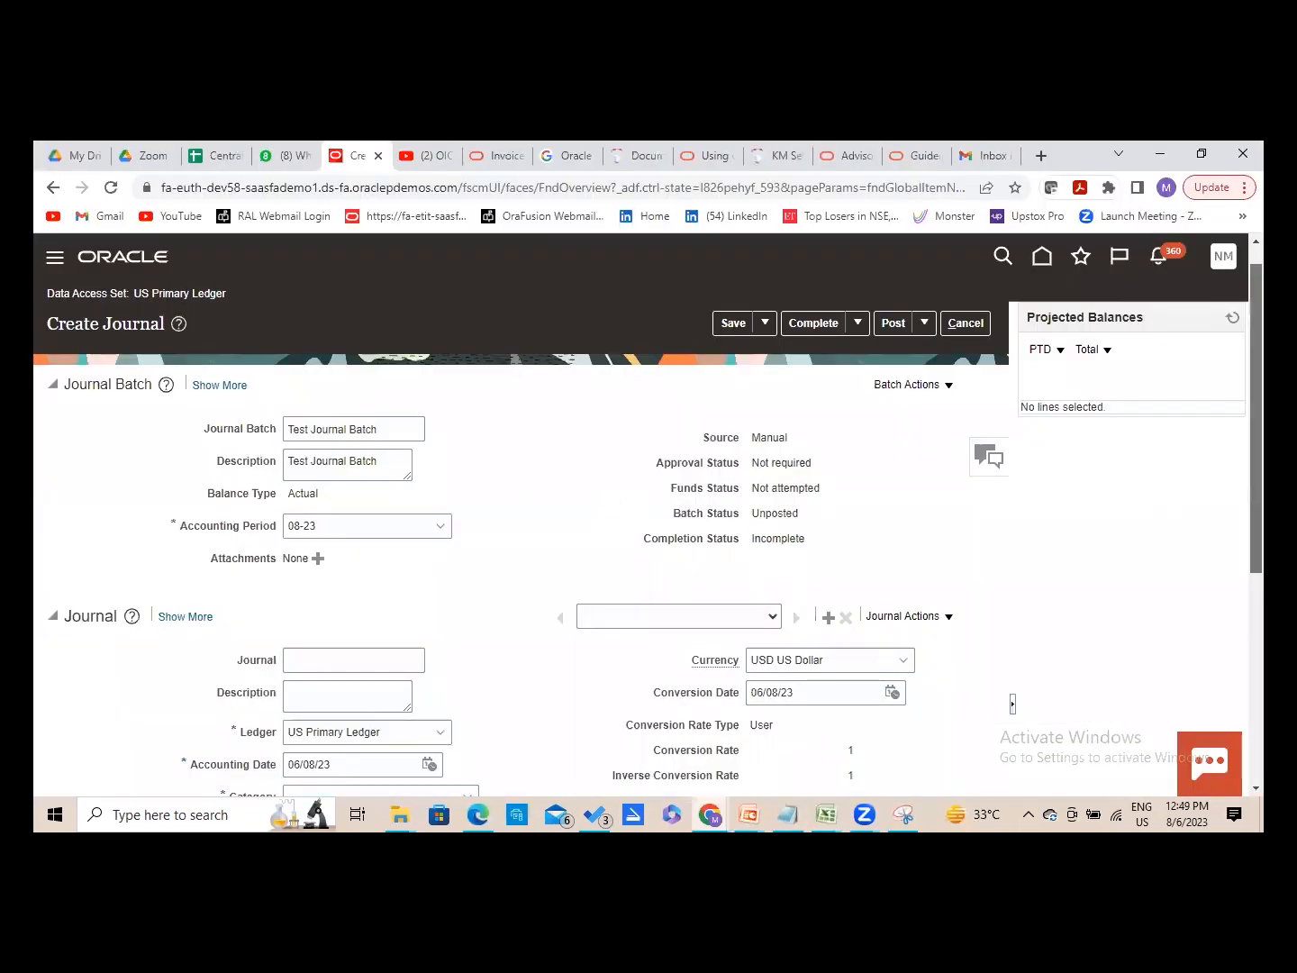
{"action": "scroll", "coordinate": [994, 455], "scroll_direction": "down", "scroll_amount": 2}
{"action": "scroll", "coordinate": [467, 543], "scroll_direction": "down", "scroll_amount": 3}
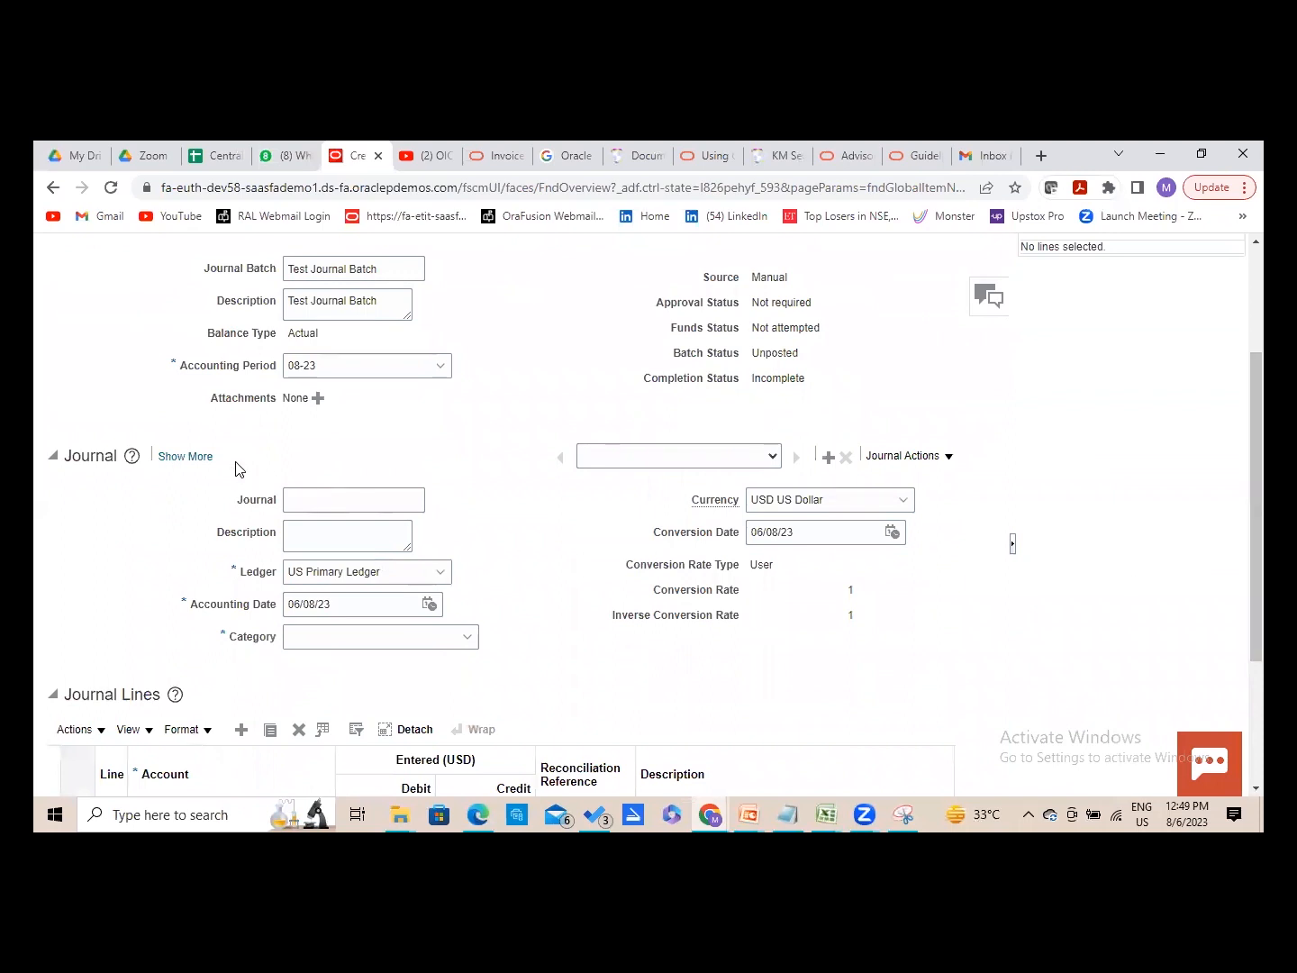
{"action": "left_click", "coordinate": [297, 494]}
{"action": "type", "text": "Te"}
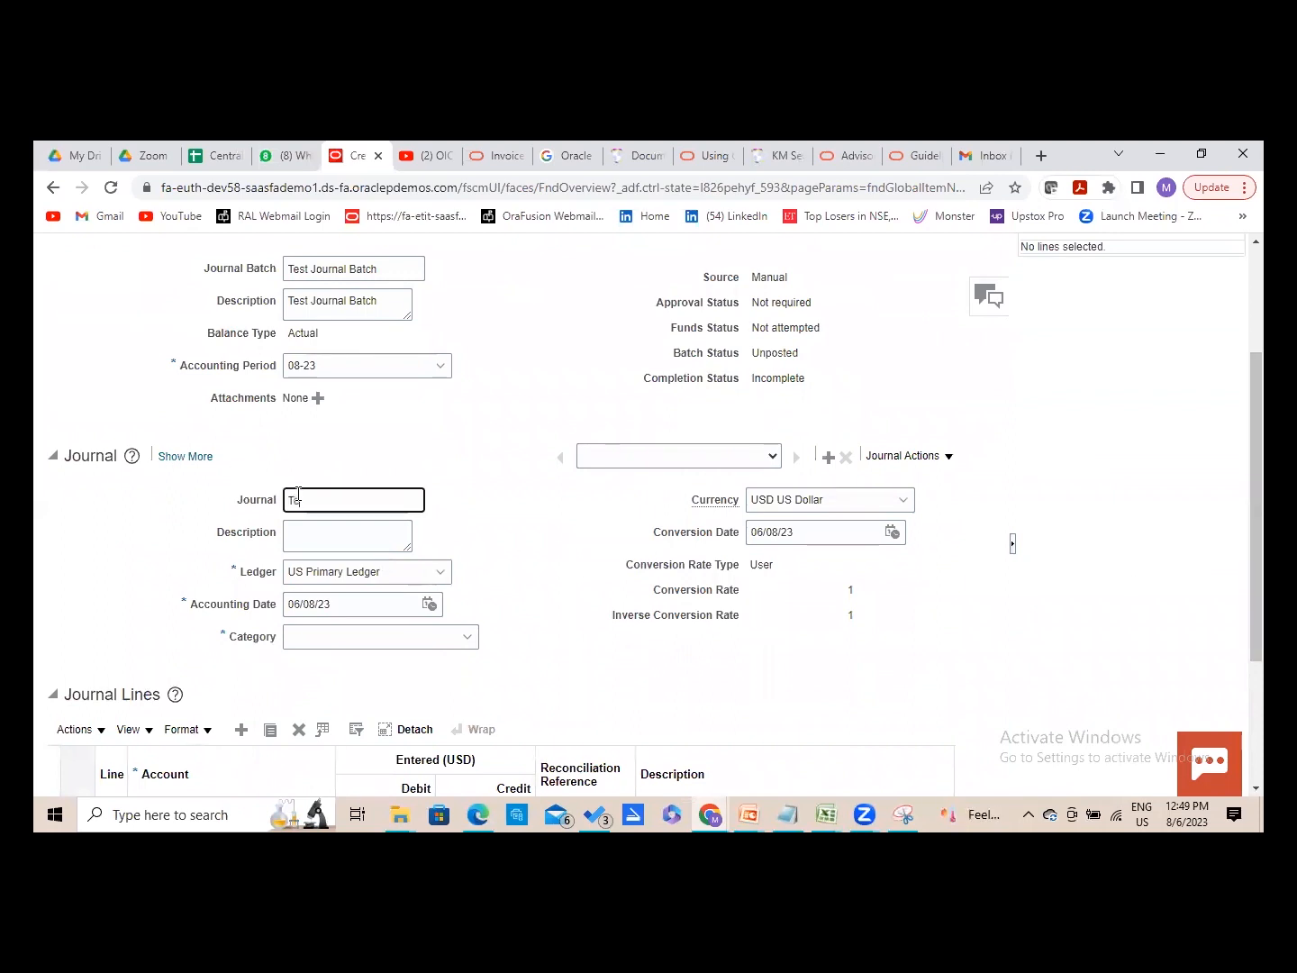
{"action": "type", "text": "st Journal Hea"}
{"action": "key", "text": "BackSpace"}
{"action": "key", "text": "BackSpace"}
{"action": "key", "text": "BackSpace"}
- Copy the journal name Test Journal into the journal's description
{"action": "left_click_drag", "start_coordinate": [350, 500], "coordinate": [206, 492]}
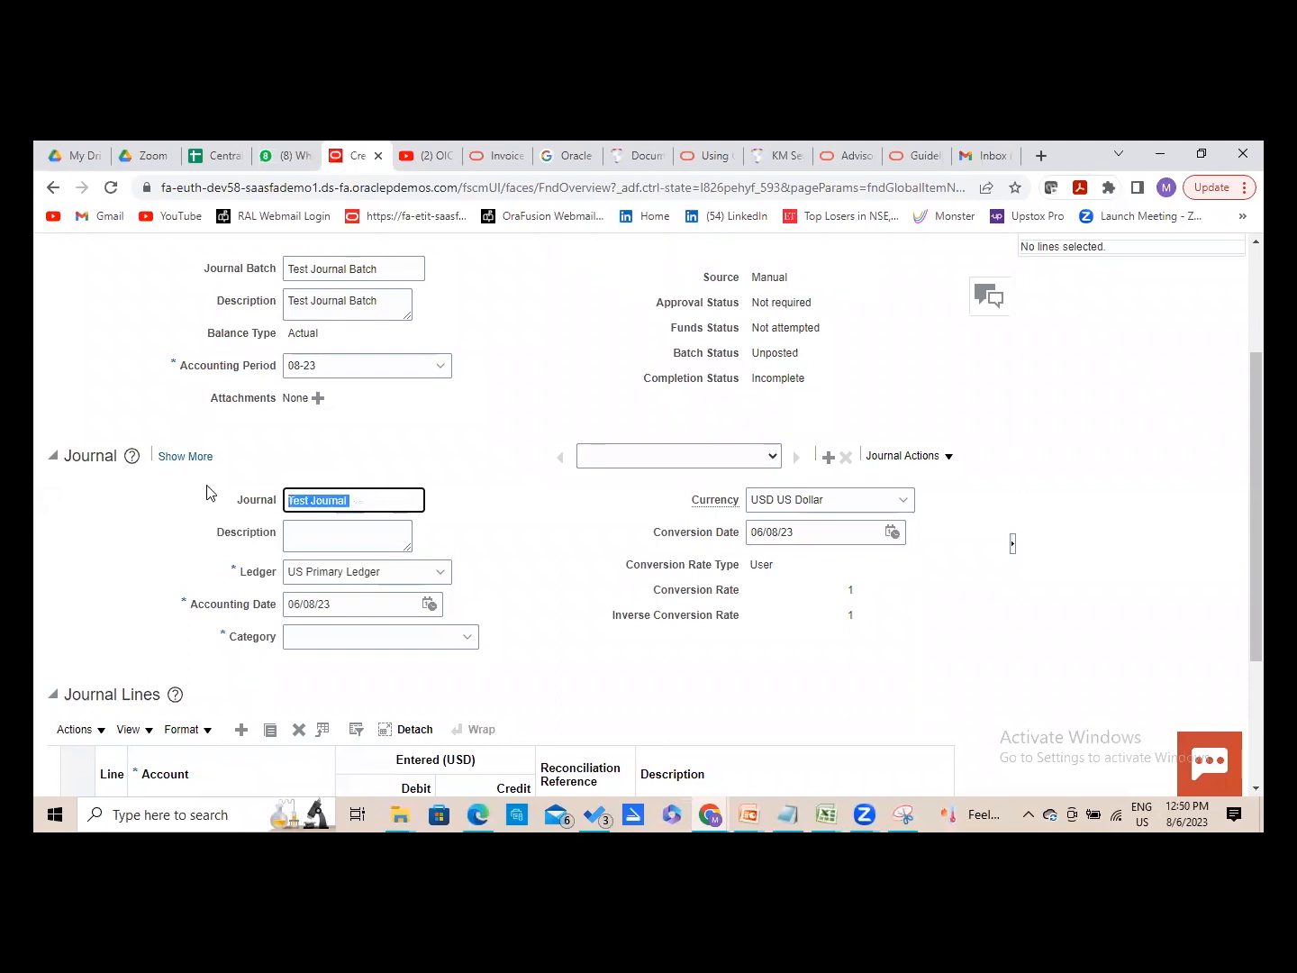
{"action": "key", "text": "ctrl+c"}
{"action": "left_click", "coordinate": [311, 530]}
{"action": "key", "text": "ctrl+v"}
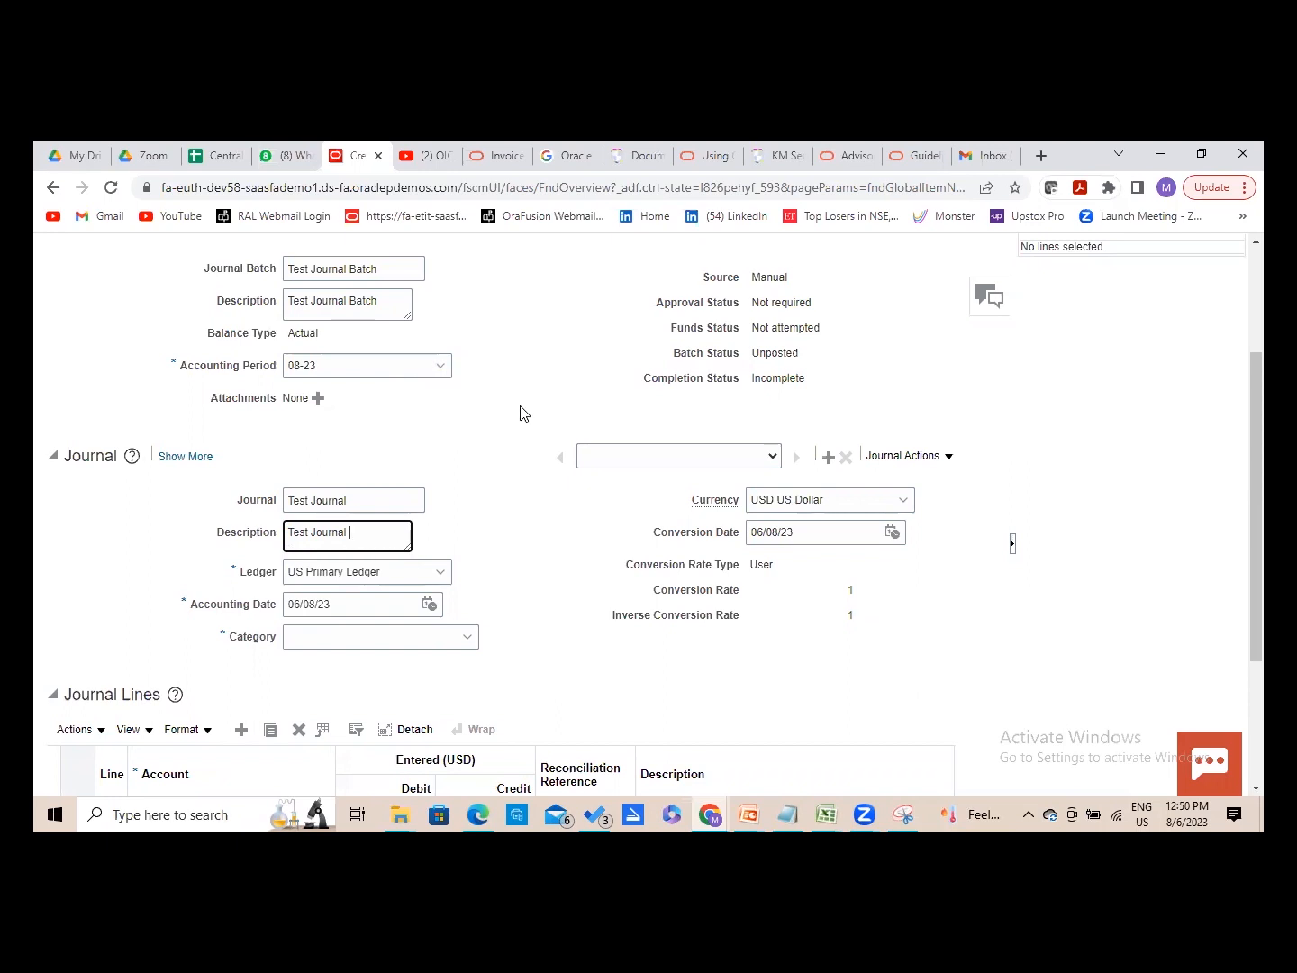
- Set the journal's category to Adjustment
{"action": "scroll", "coordinate": [1257, 504], "scroll_direction": "down", "scroll_amount": 1}
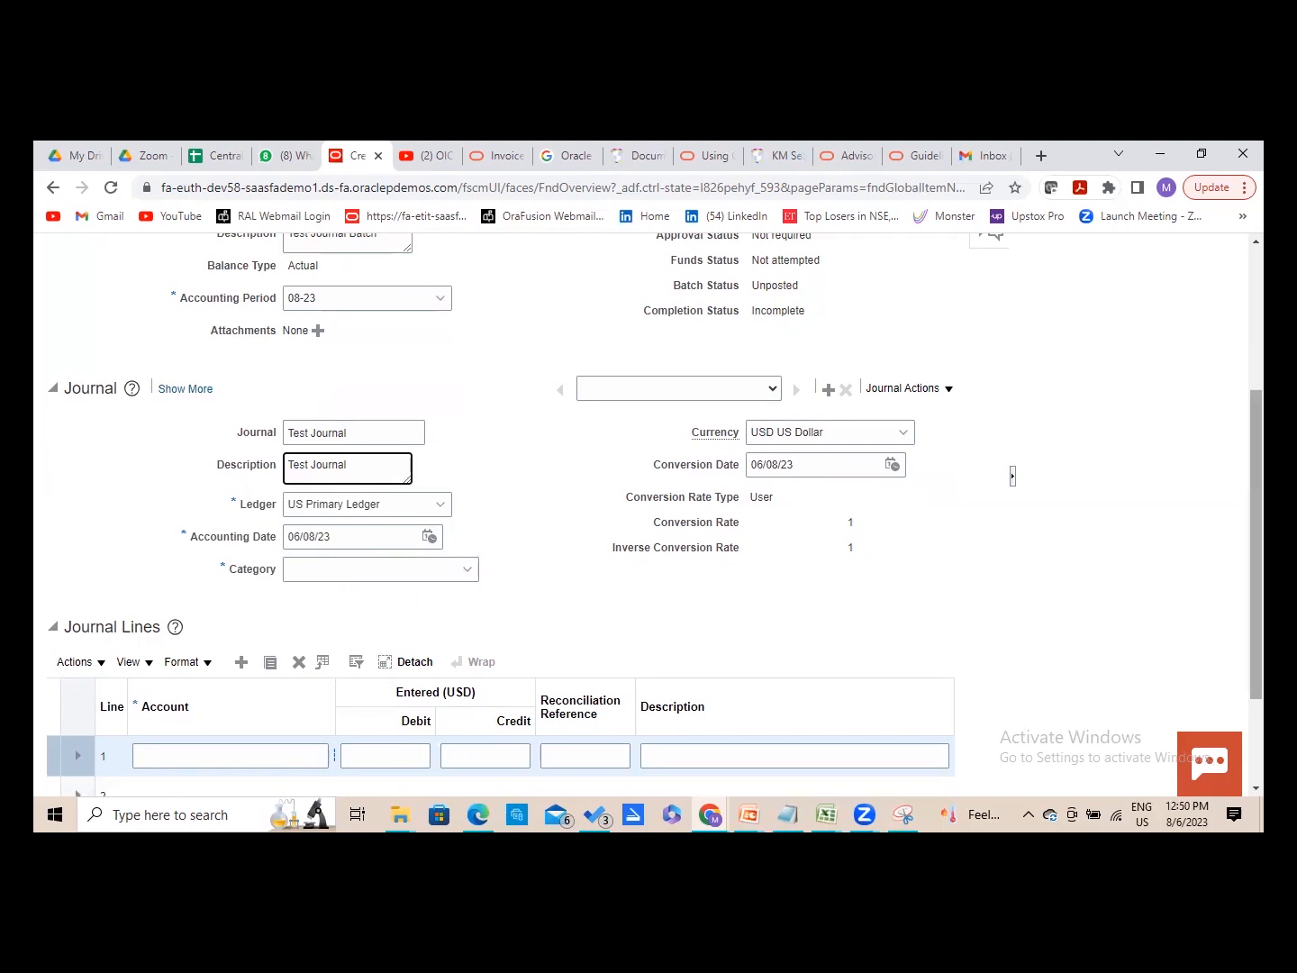
{"action": "left_click_drag", "start_coordinate": [1256, 540], "coordinate": [1256, 523]}
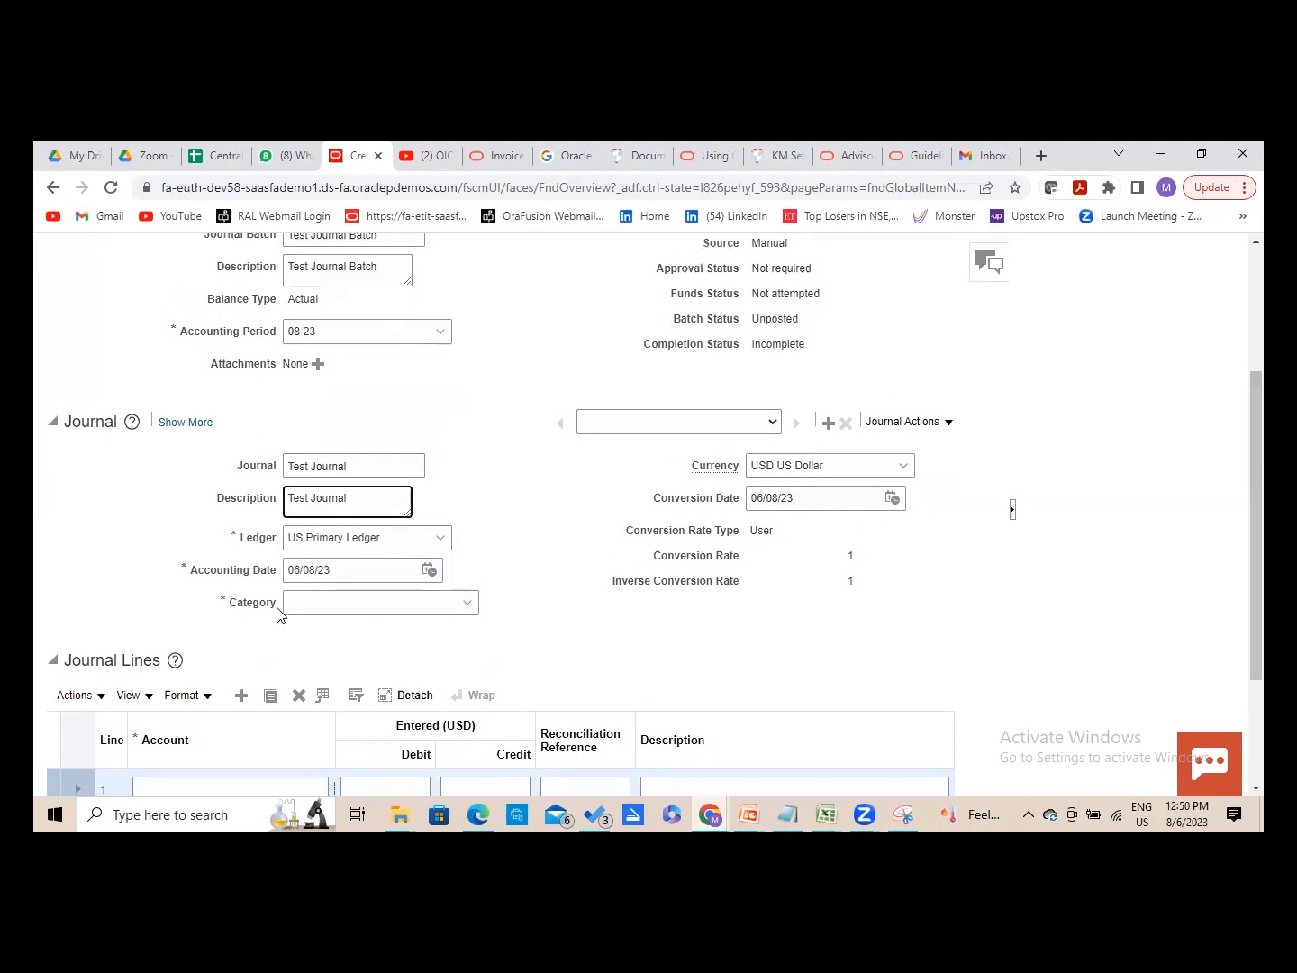
{"action": "left_click", "coordinate": [467, 601]}
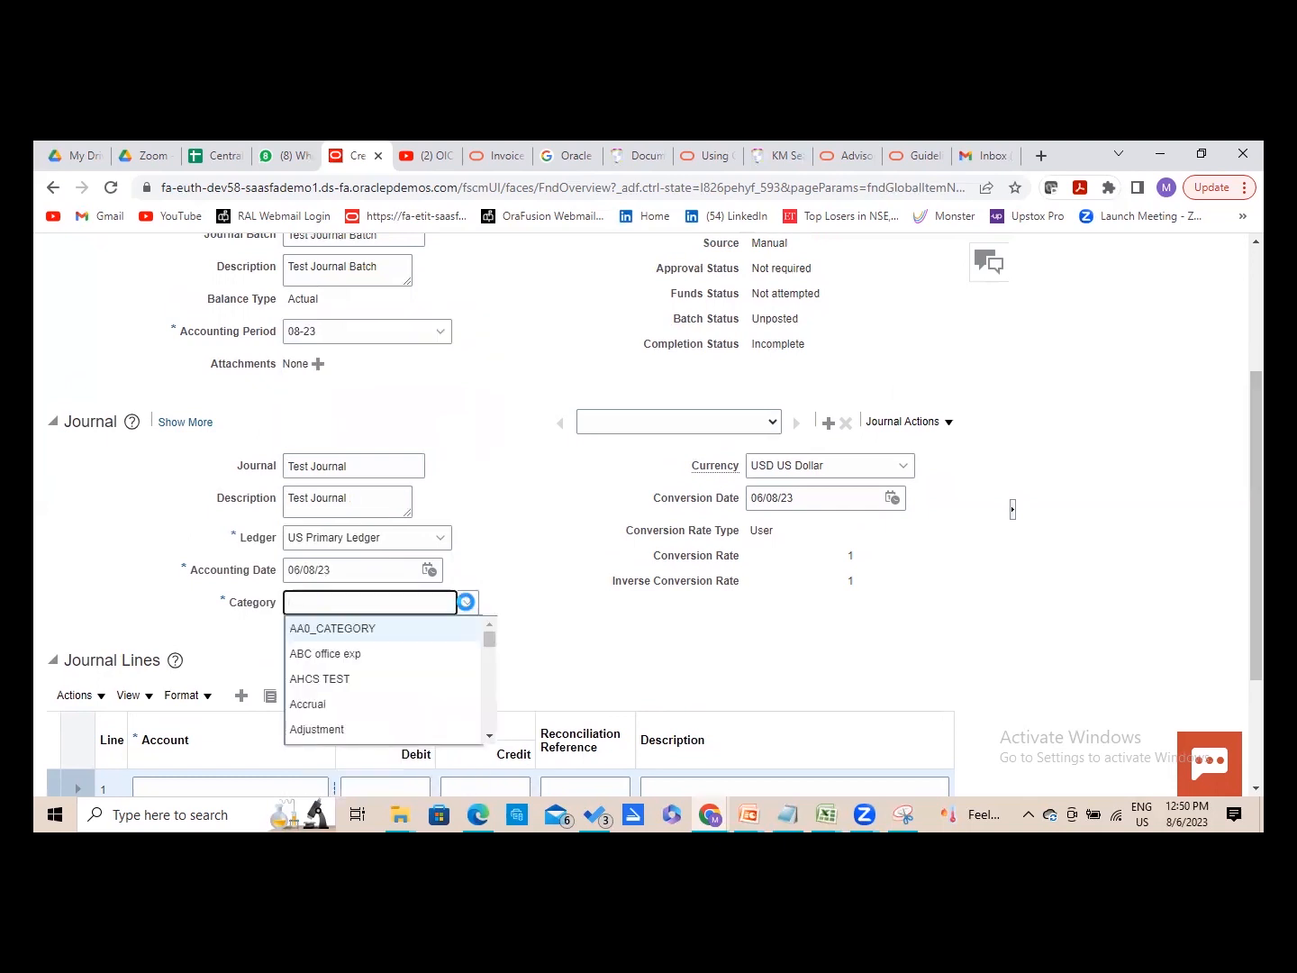
{"action": "mouse_move", "coordinate": [491, 640]}
{"action": "left_mouse_down"}
{"action": "mouse_move", "coordinate": [488, 692]}
{"action": "mouse_move", "coordinate": [489, 636]}
{"action": "left_mouse_up"}
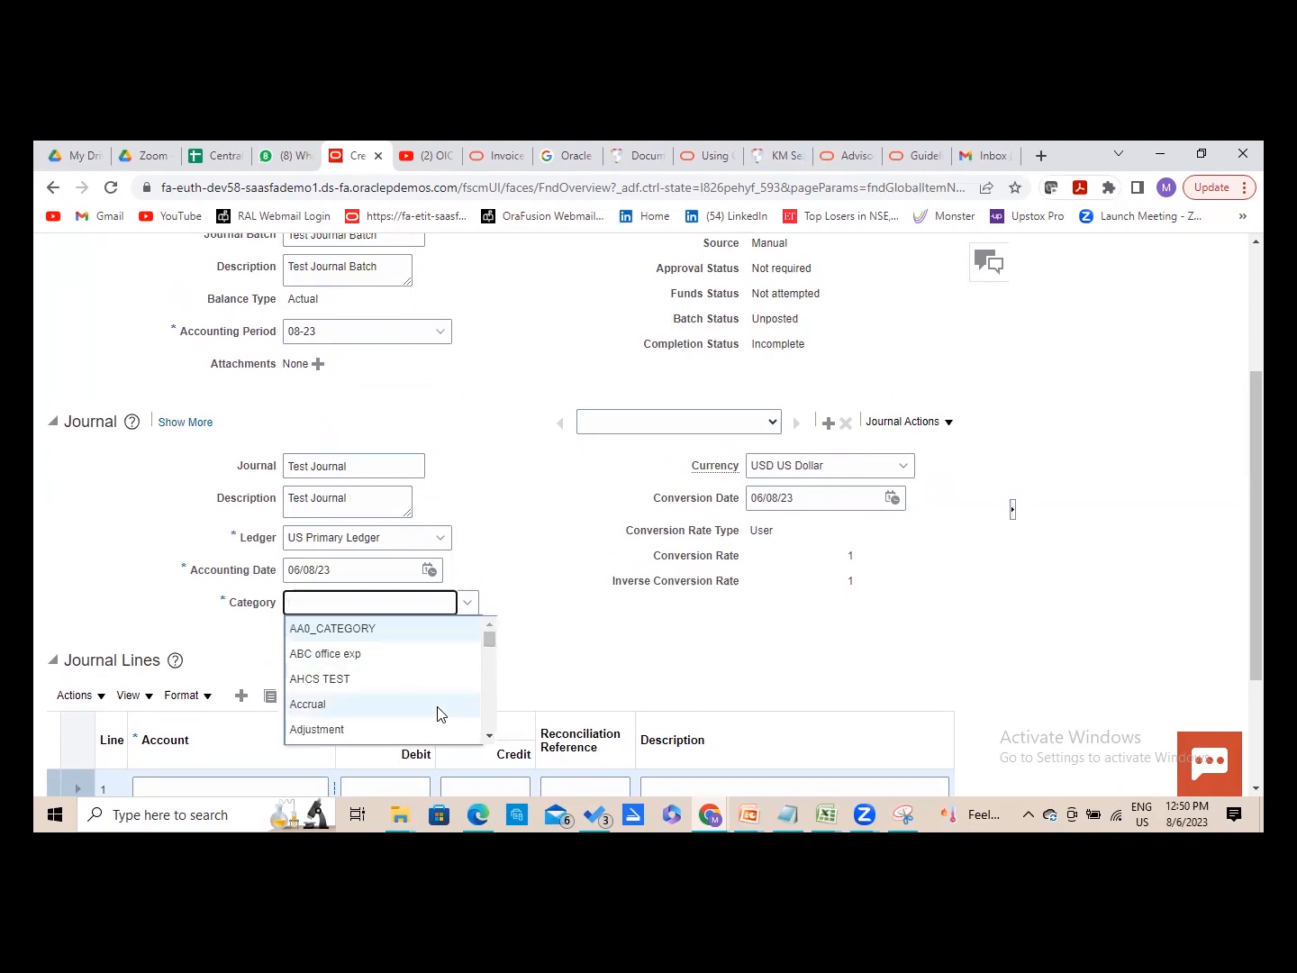
{"action": "left_click", "coordinate": [428, 728]}
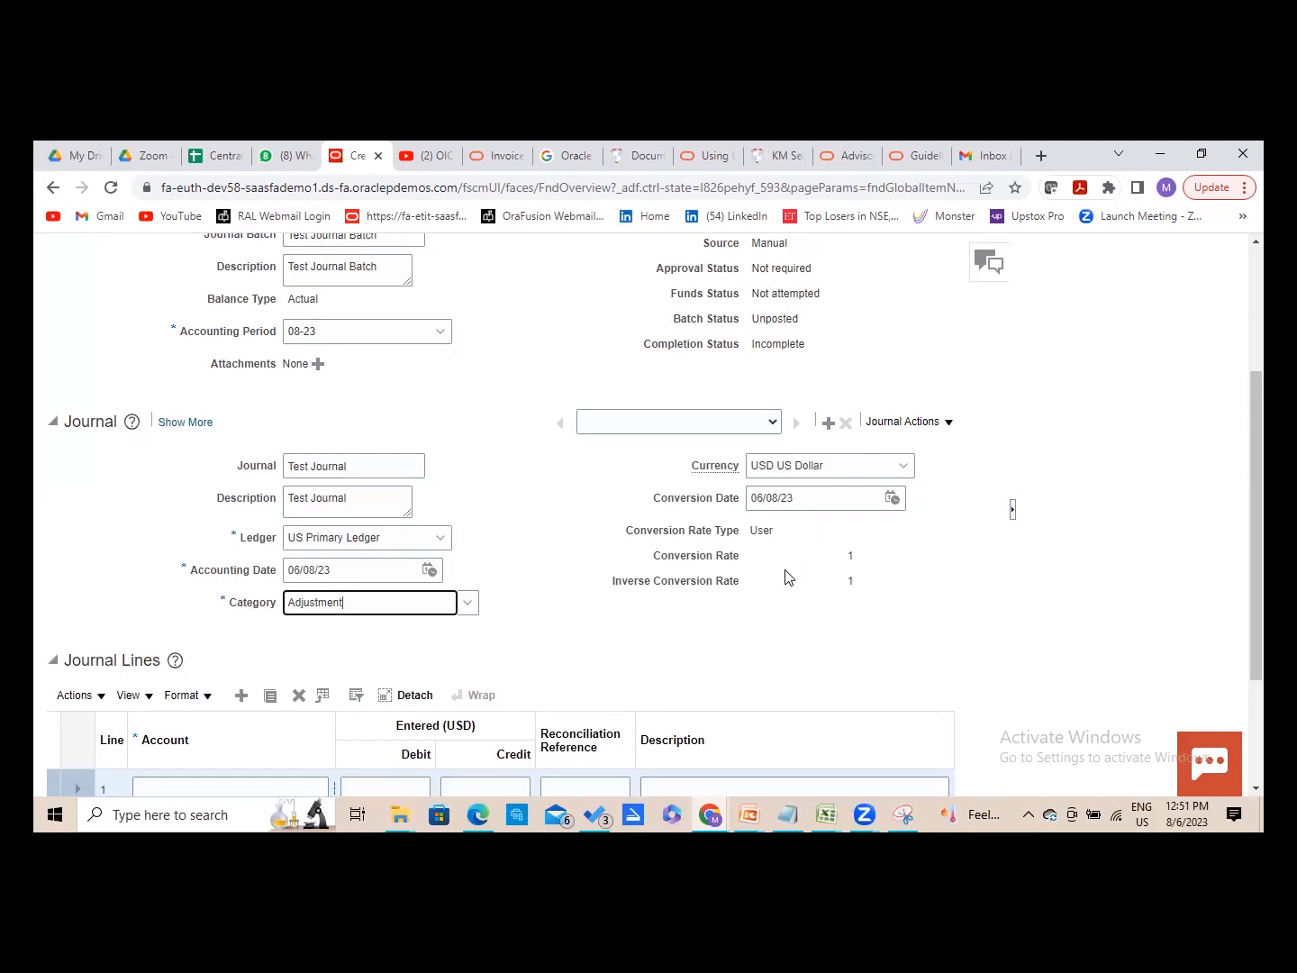
- Search the account combinations for journal line 1 and assign 101.10.15925.000.000.000
{"action": "scroll", "coordinate": [648, 513], "scroll_direction": "down", "scroll_amount": 1}
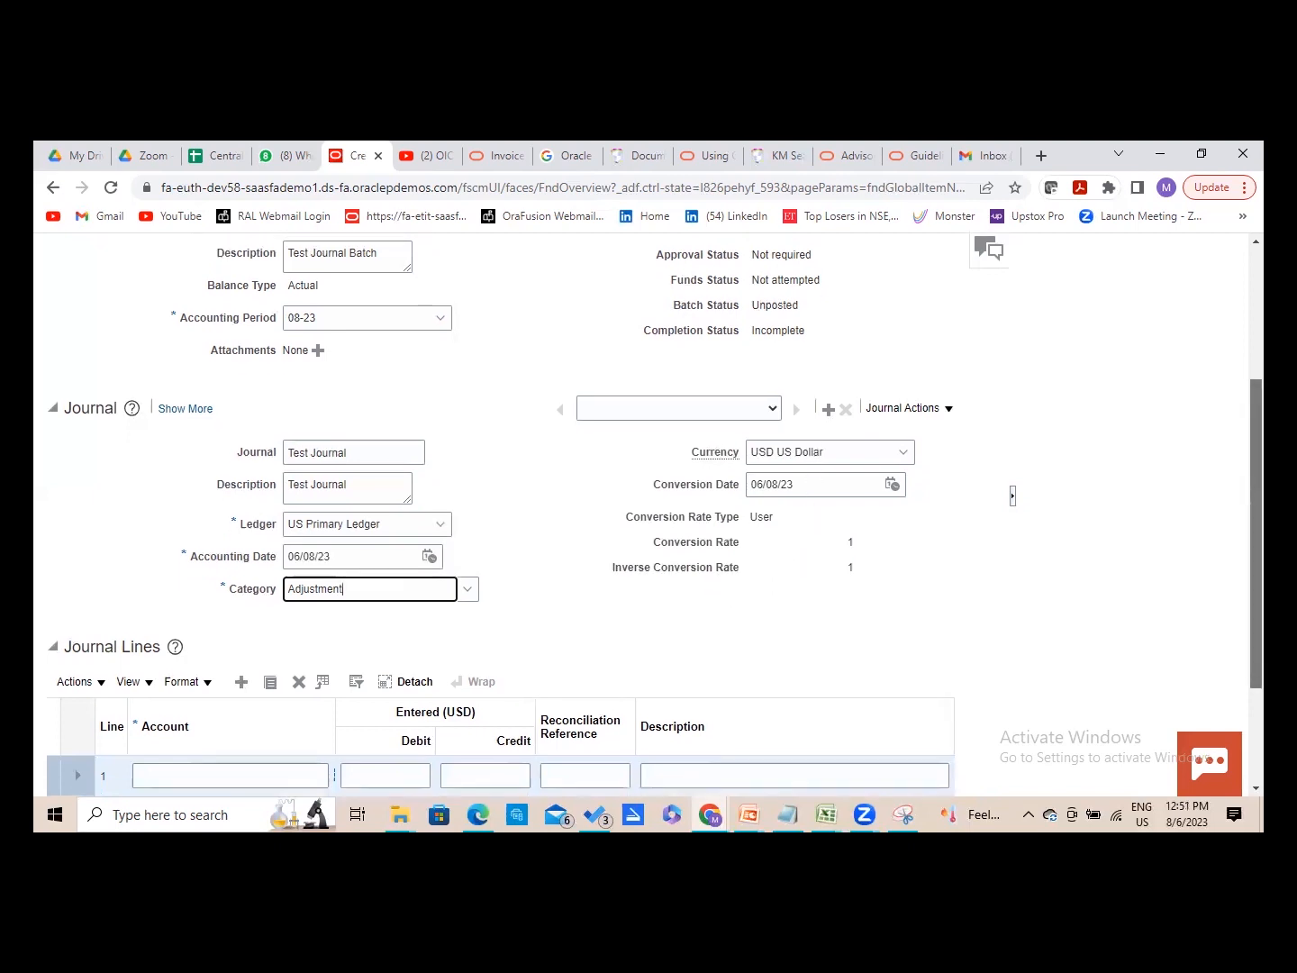
{"action": "scroll", "coordinate": [649, 513], "scroll_direction": "up", "scroll_amount": 2}
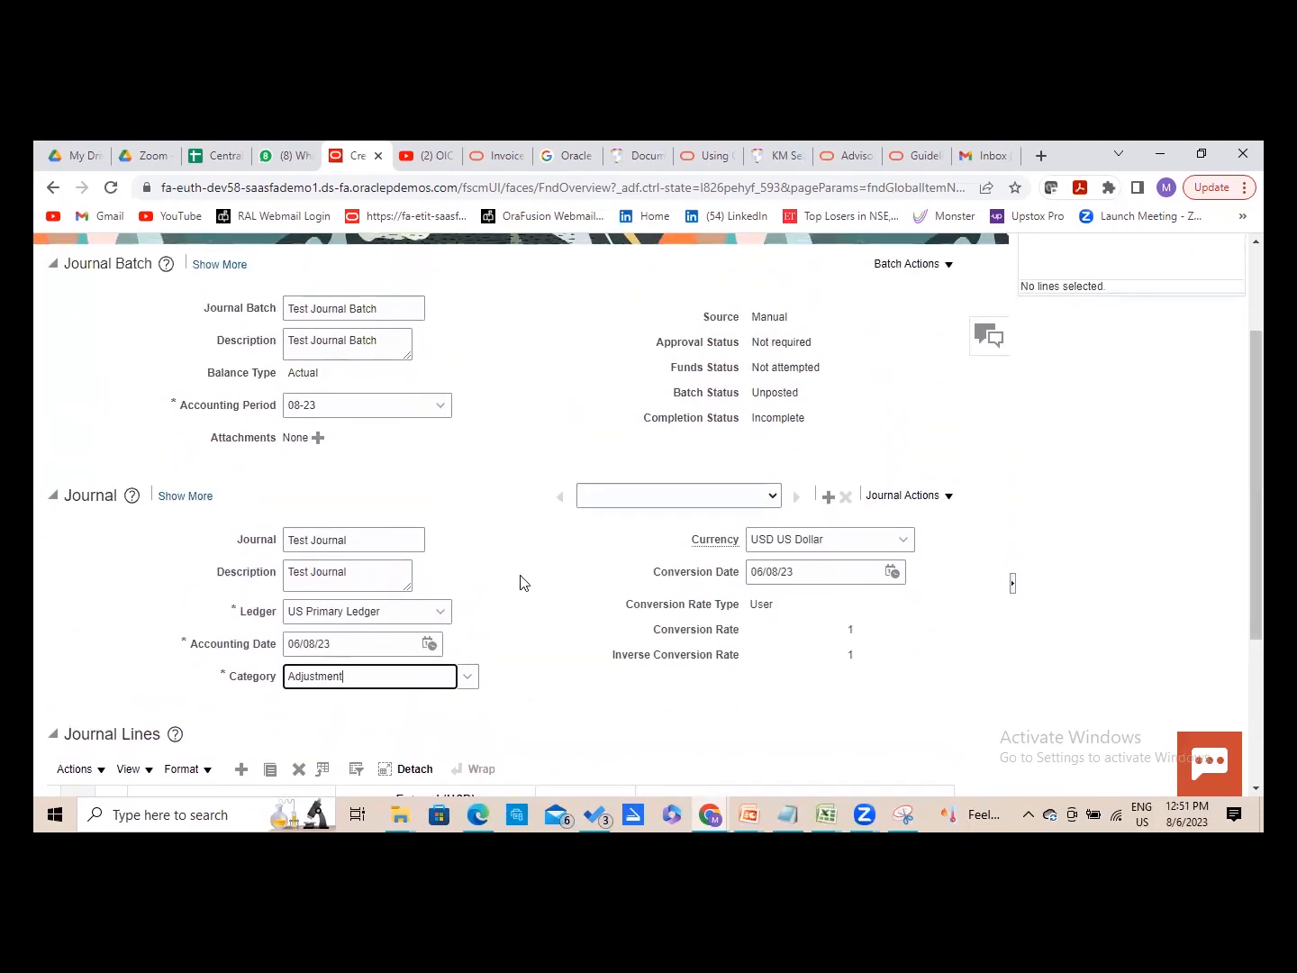
{"action": "scroll", "coordinate": [649, 514], "scroll_direction": "down", "scroll_amount": 2}
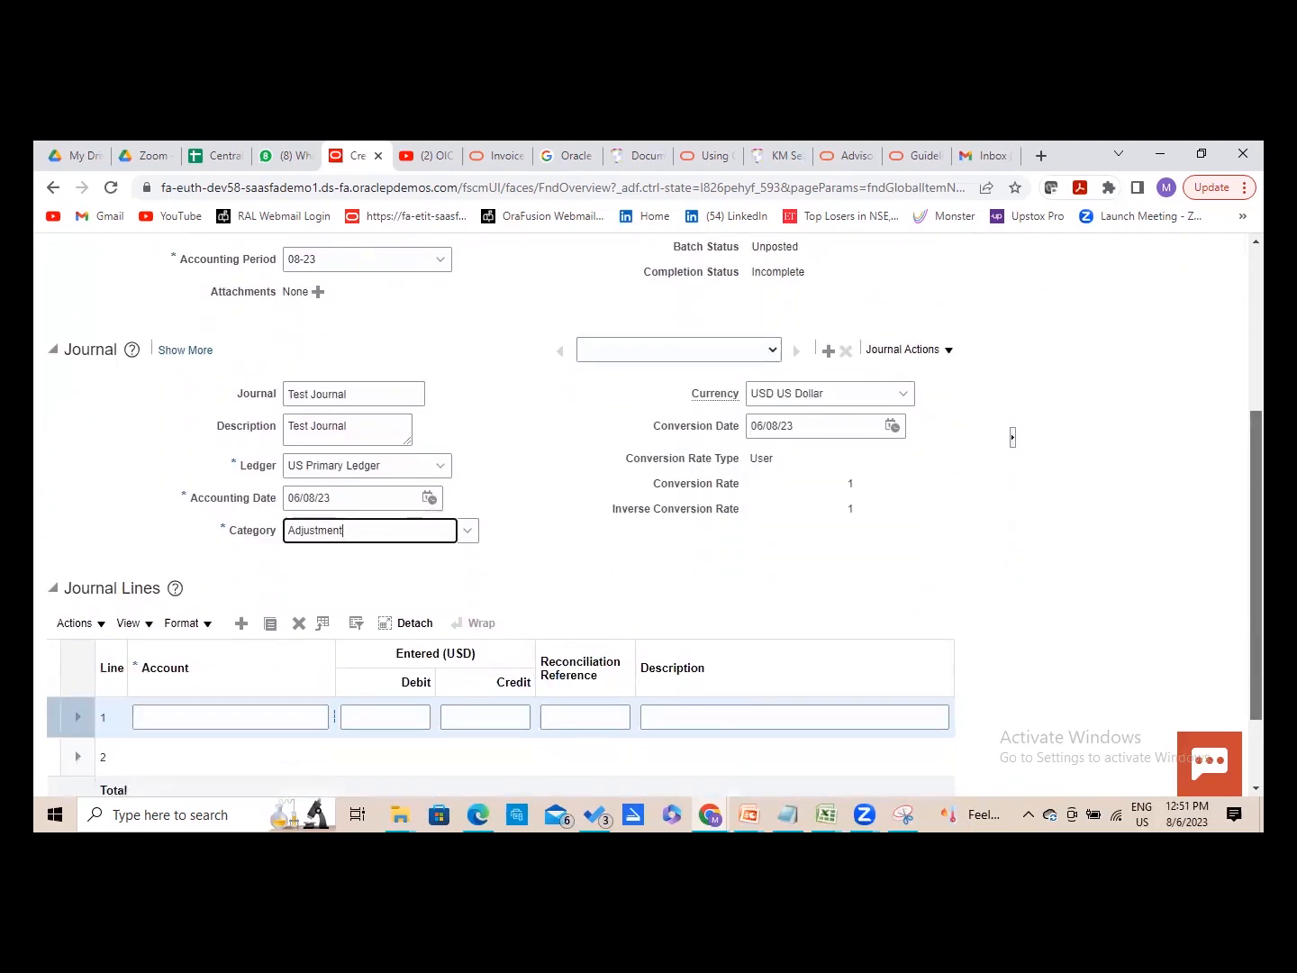
{"action": "left_click", "coordinate": [291, 635]}
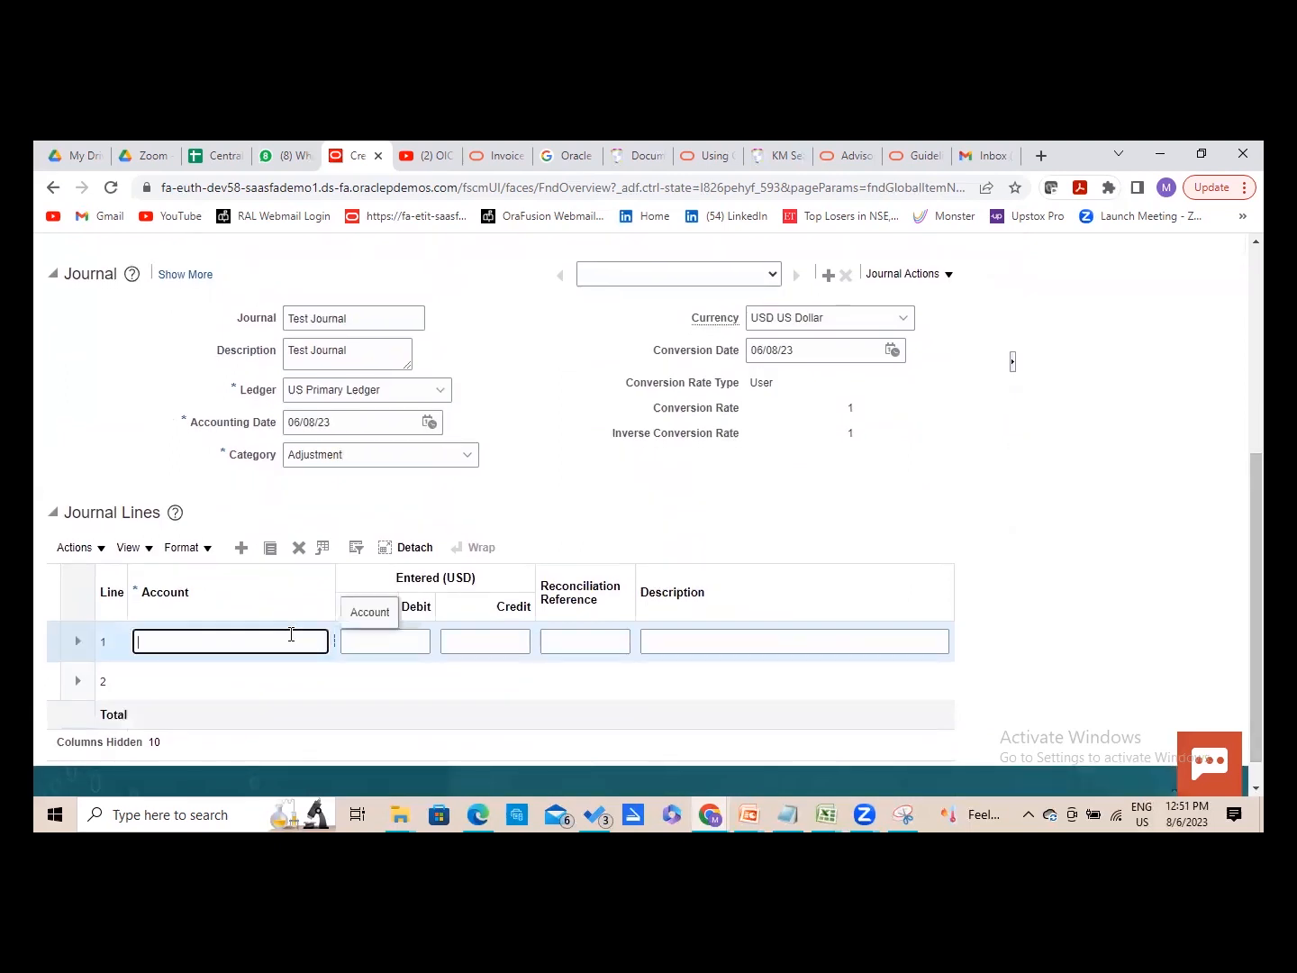
{"action": "left_click", "coordinate": [332, 640]}
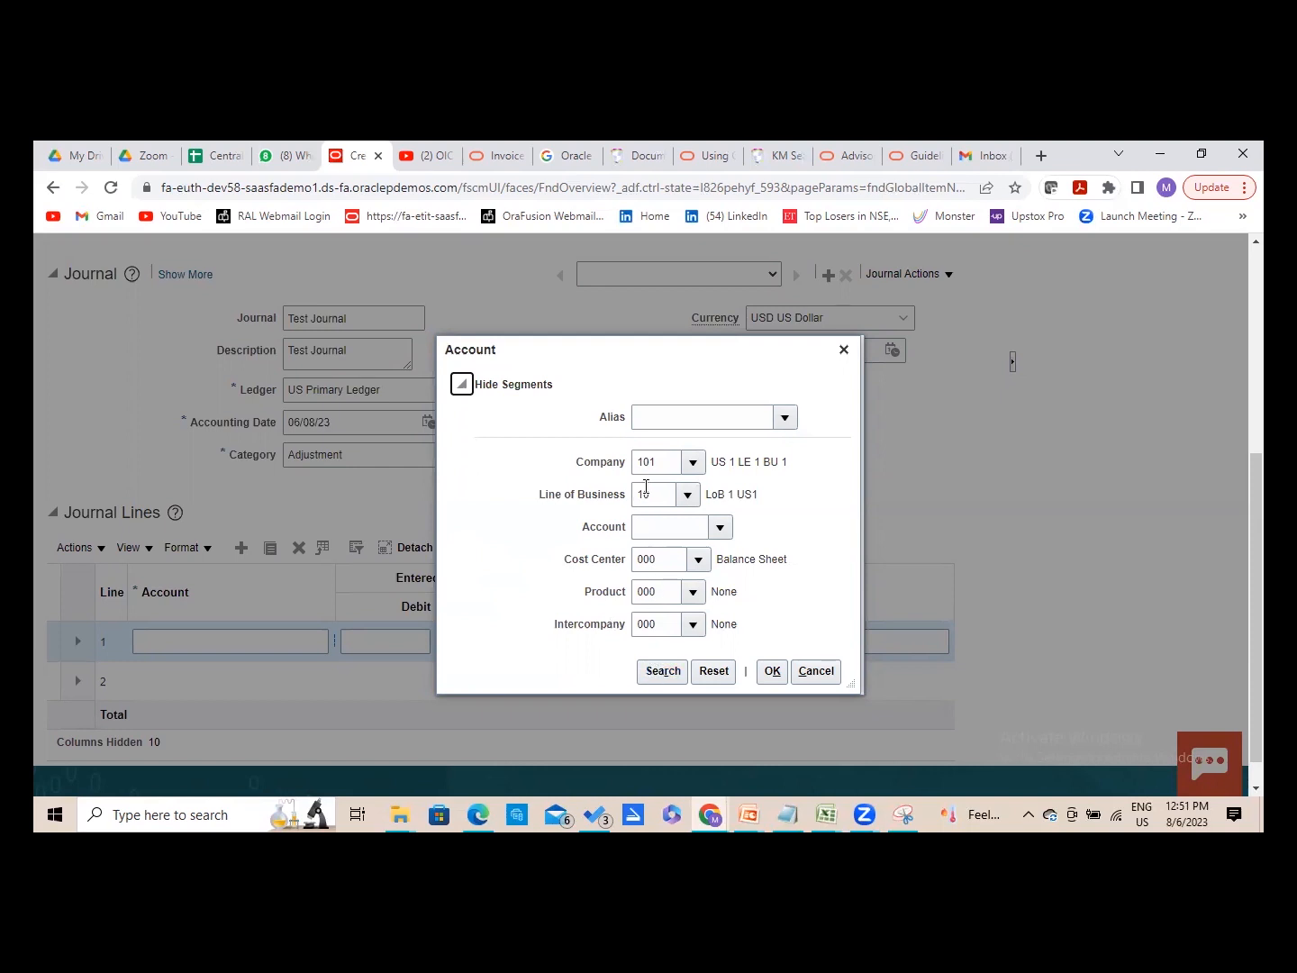
{"action": "left_click", "coordinate": [654, 669]}
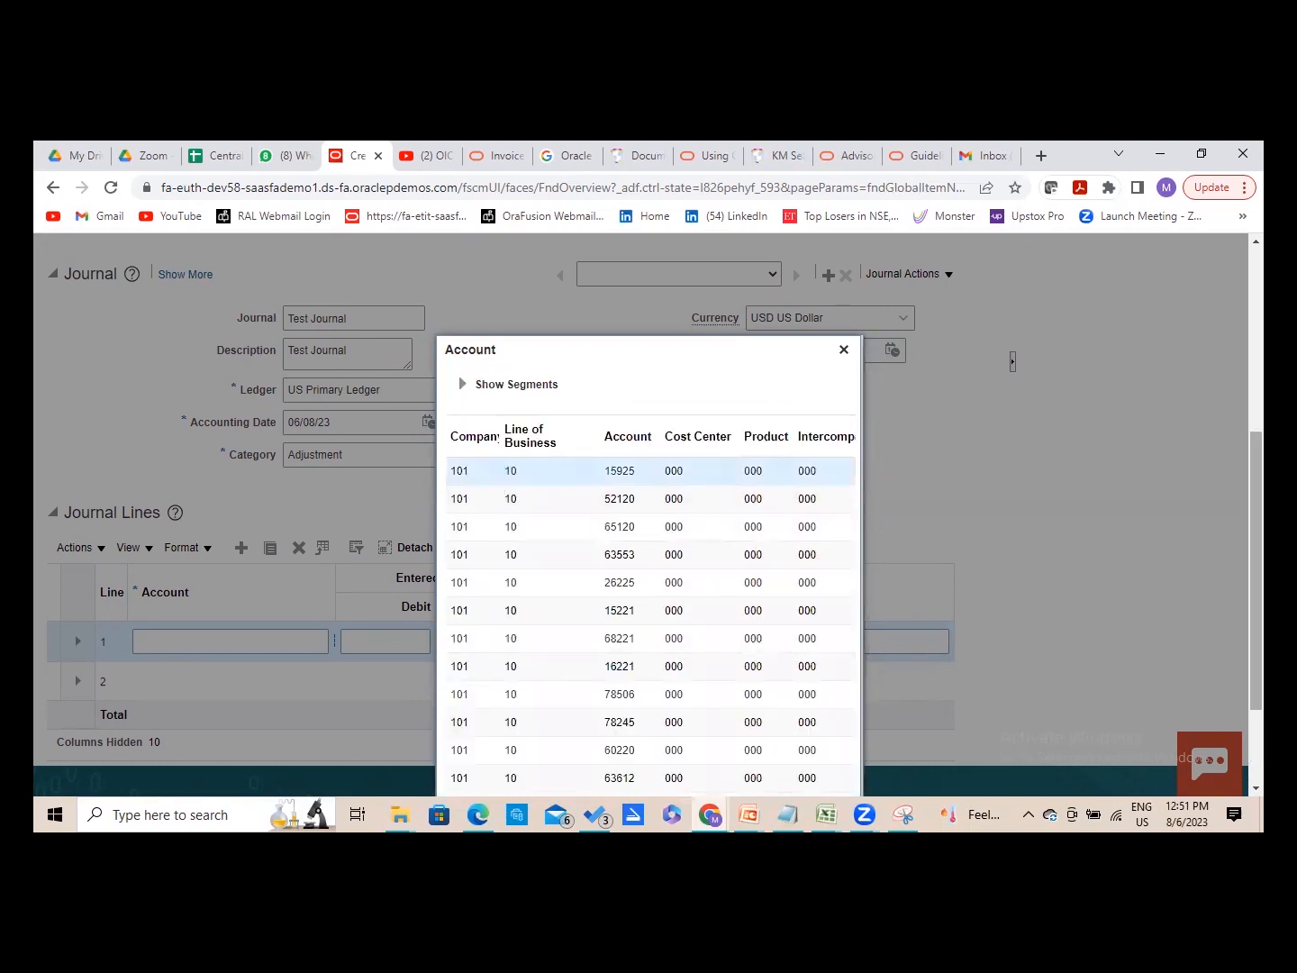
{"action": "scroll", "coordinate": [1255, 568], "scroll_direction": "down", "scroll_amount": 2}
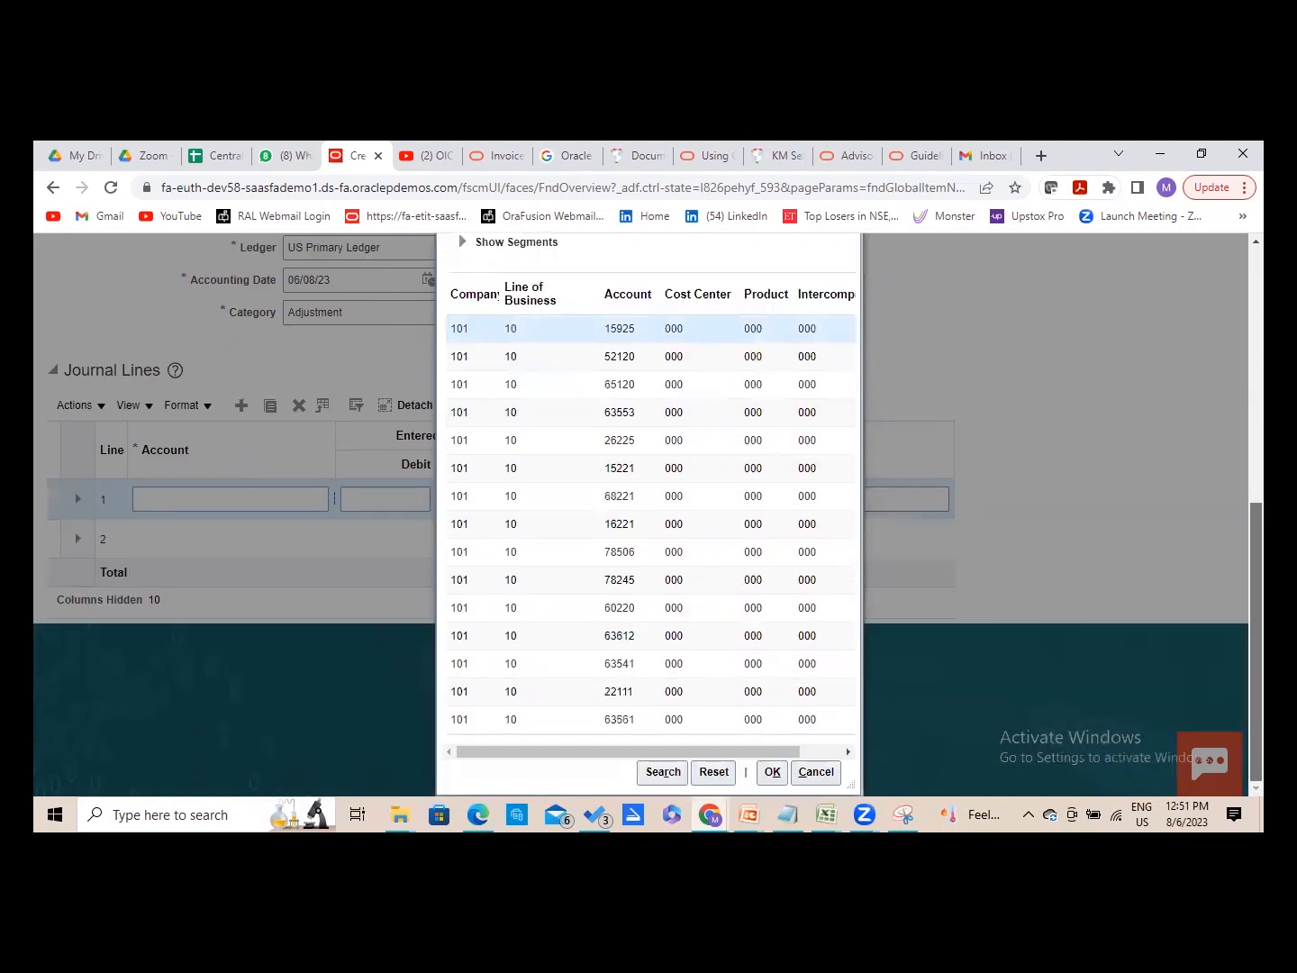
{"action": "left_click", "coordinate": [771, 772]}
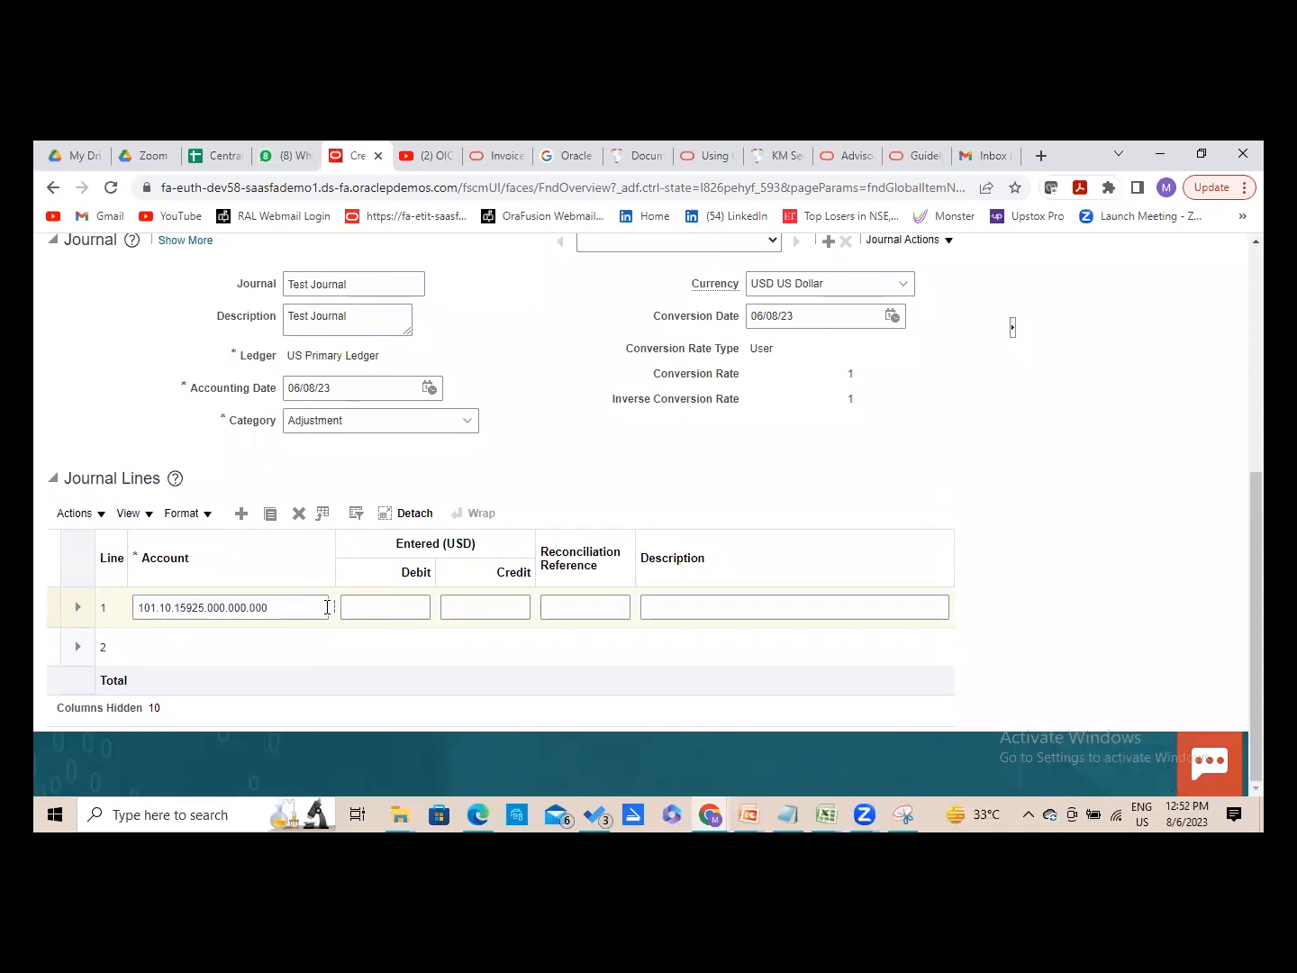
- Change the Account segment of journal line 1 to 11300 Short Term Investment and apply the combination
{"action": "left_click", "coordinate": [333, 612]}
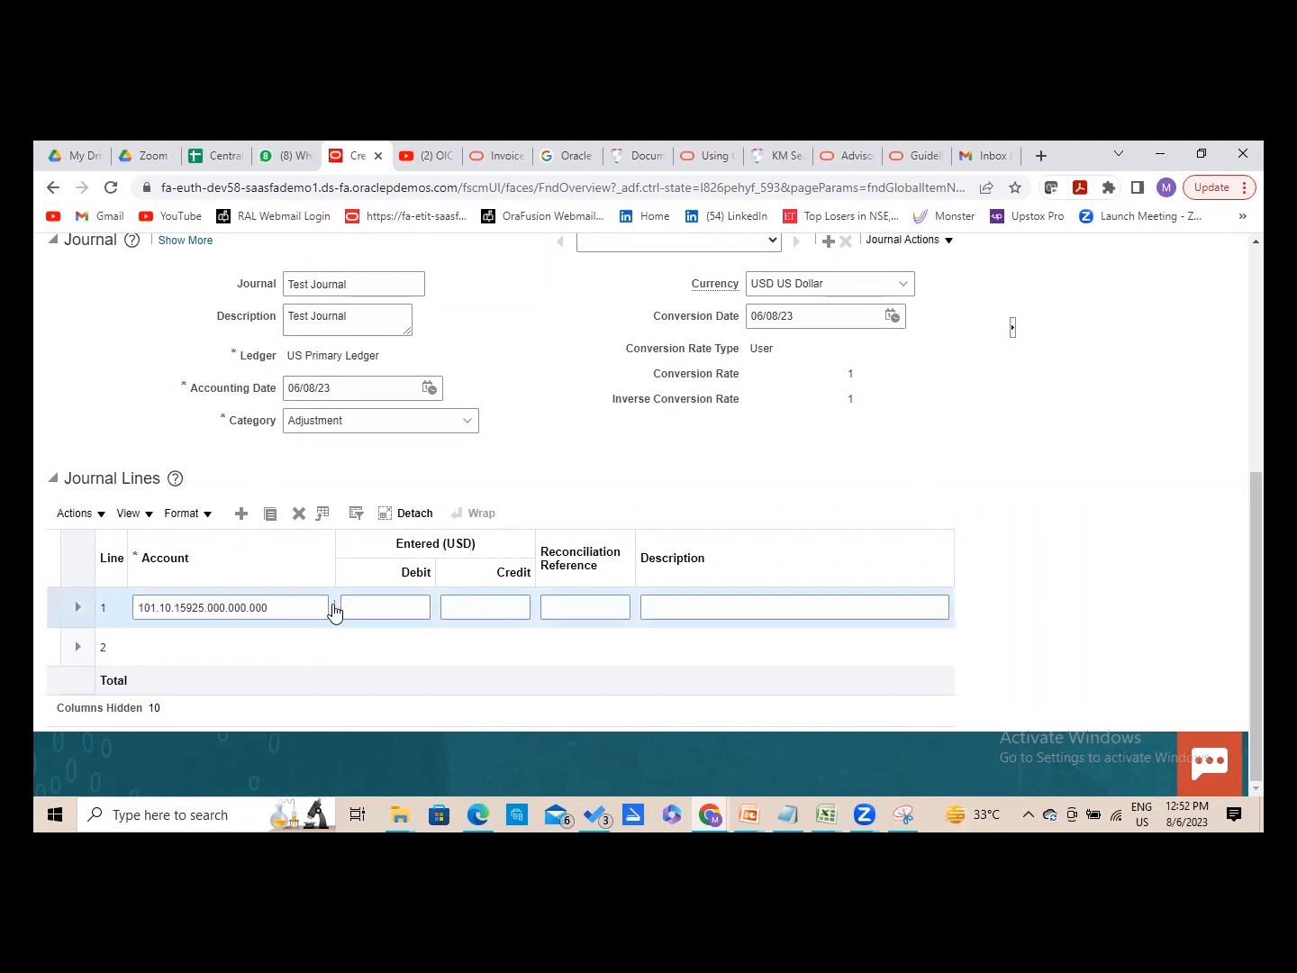
{"action": "left_click", "coordinate": [332, 608]}
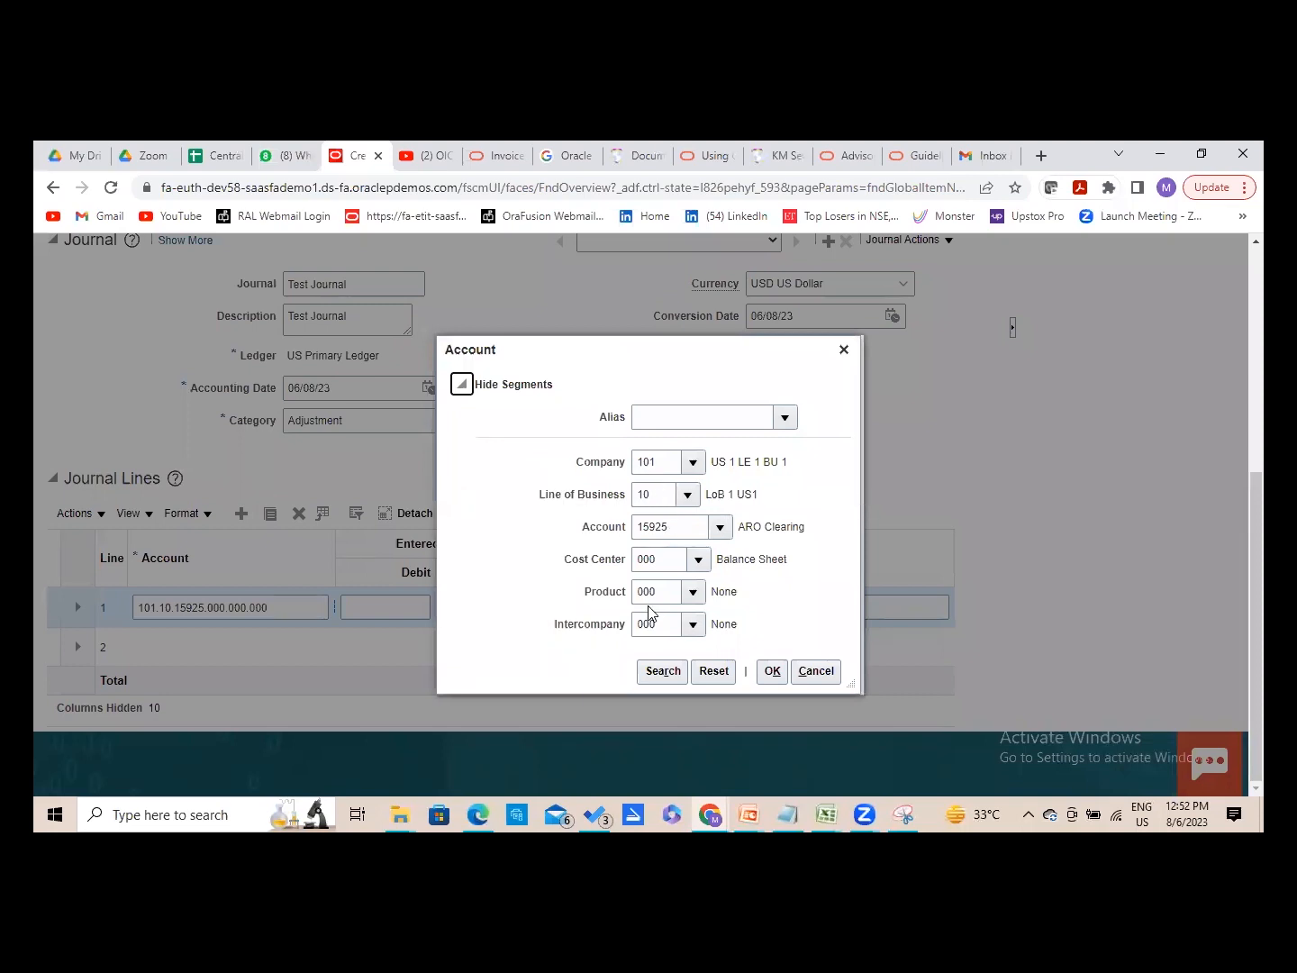
{"action": "left_click", "coordinate": [720, 527]}
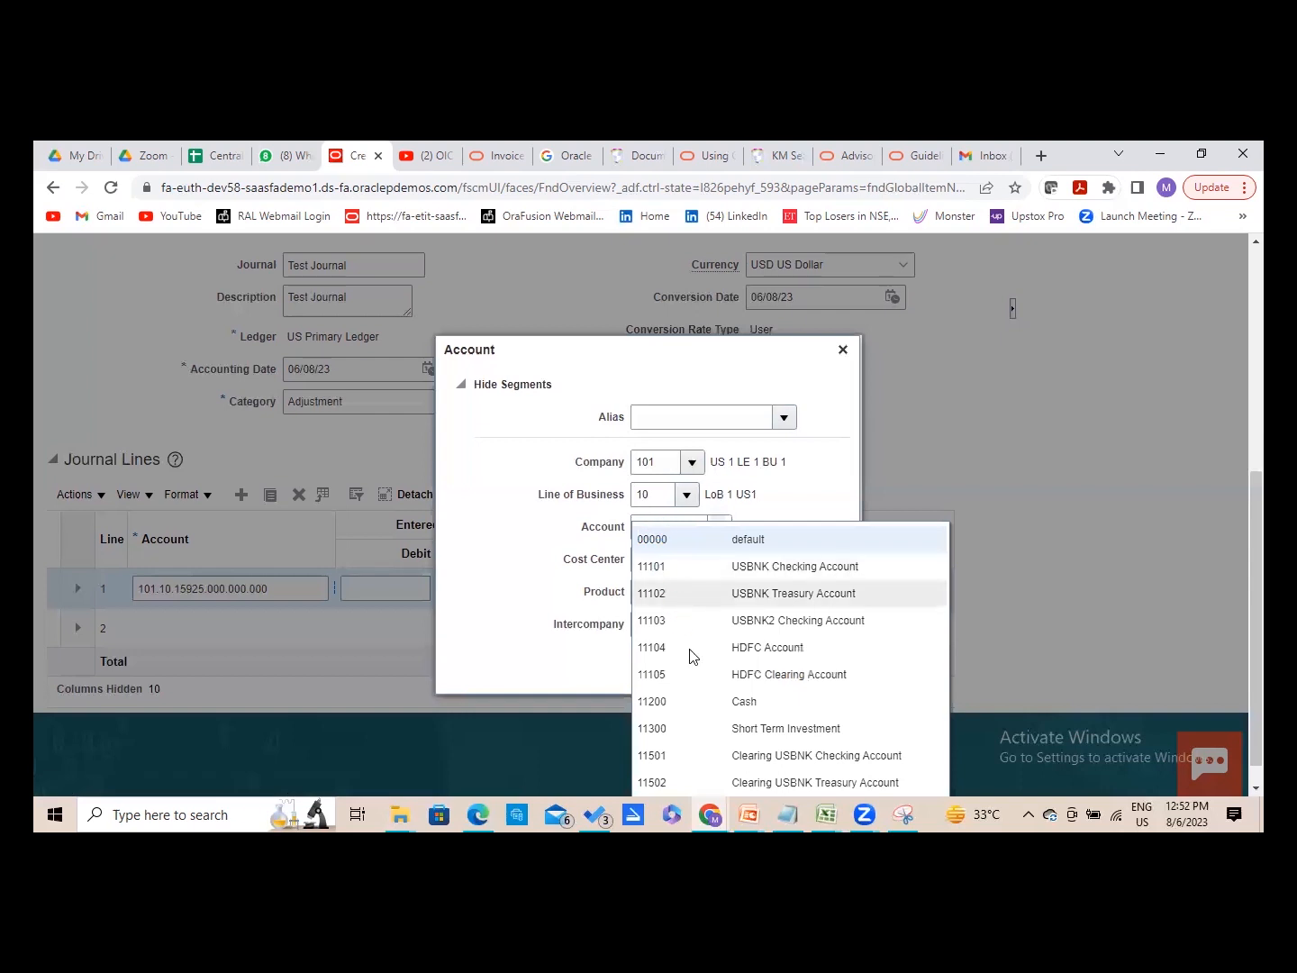
{"action": "left_click", "coordinate": [722, 728]}
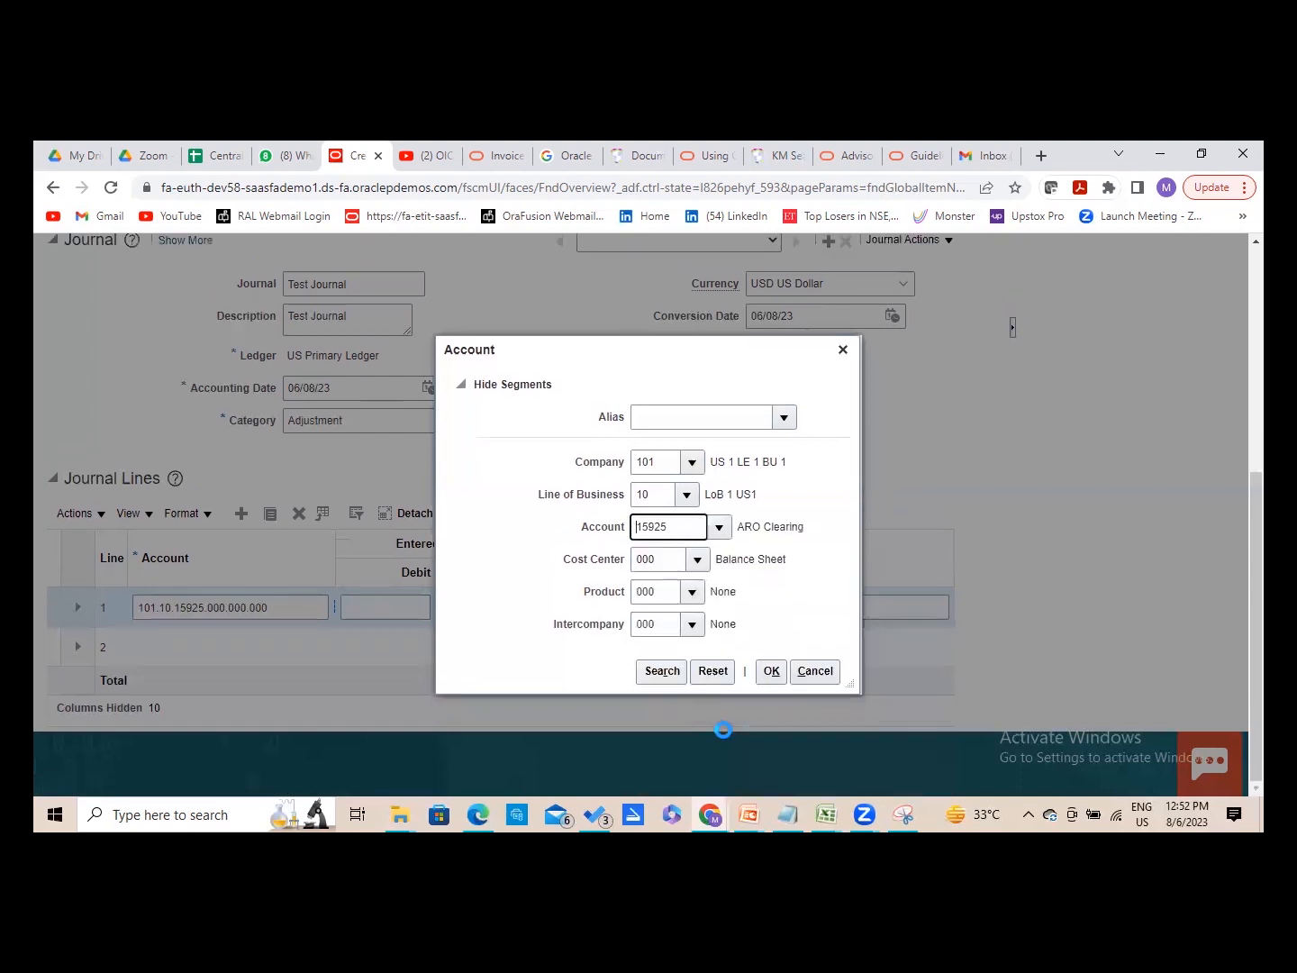
{"action": "left_click", "coordinate": [771, 670]}
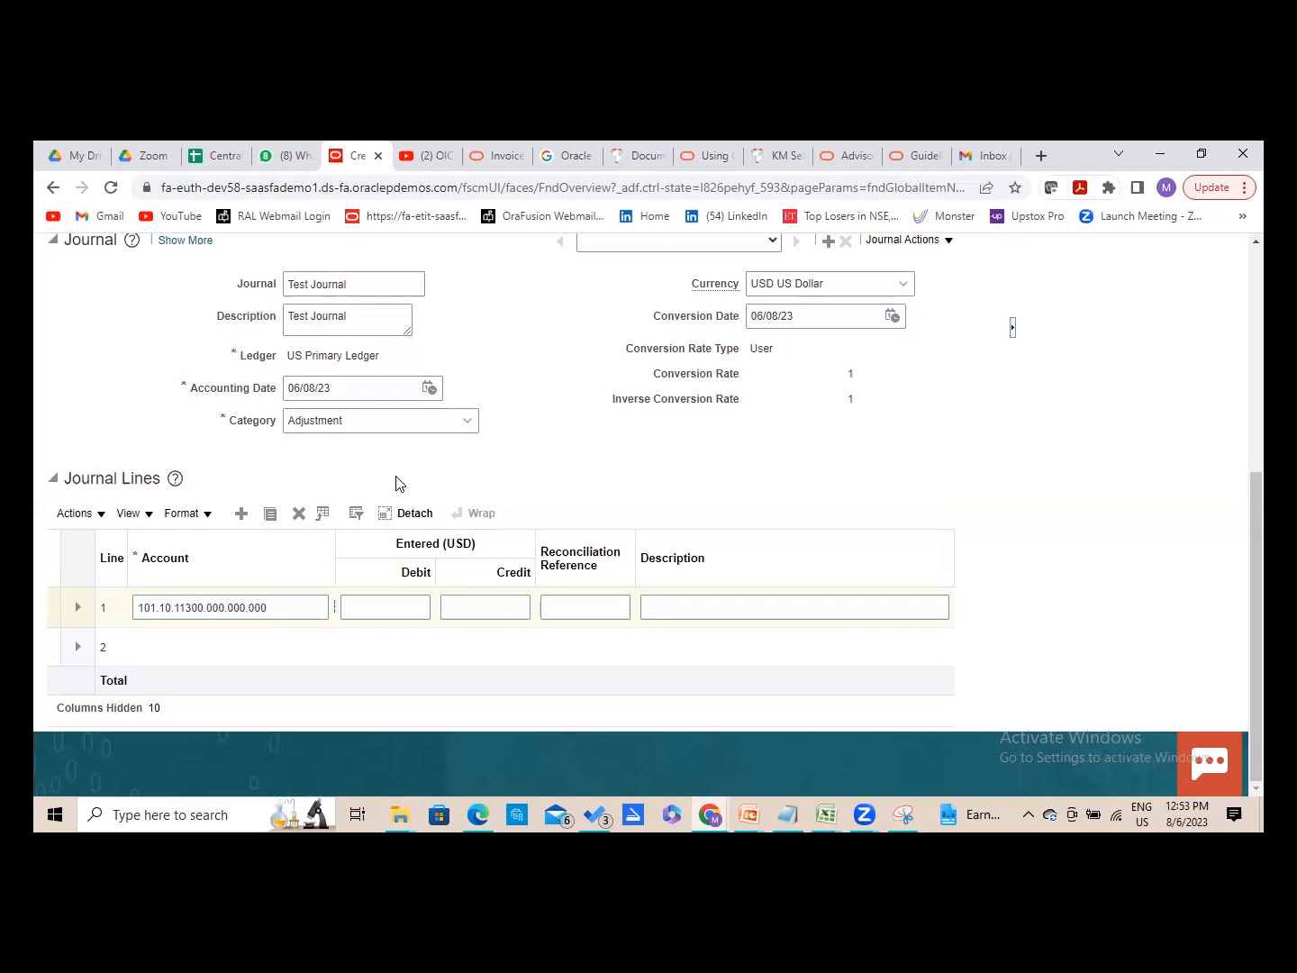
- Enter a debit amount of 1000 on journal line 1
{"action": "scroll", "coordinate": [394, 611], "scroll_direction": "up", "scroll_amount": 5}
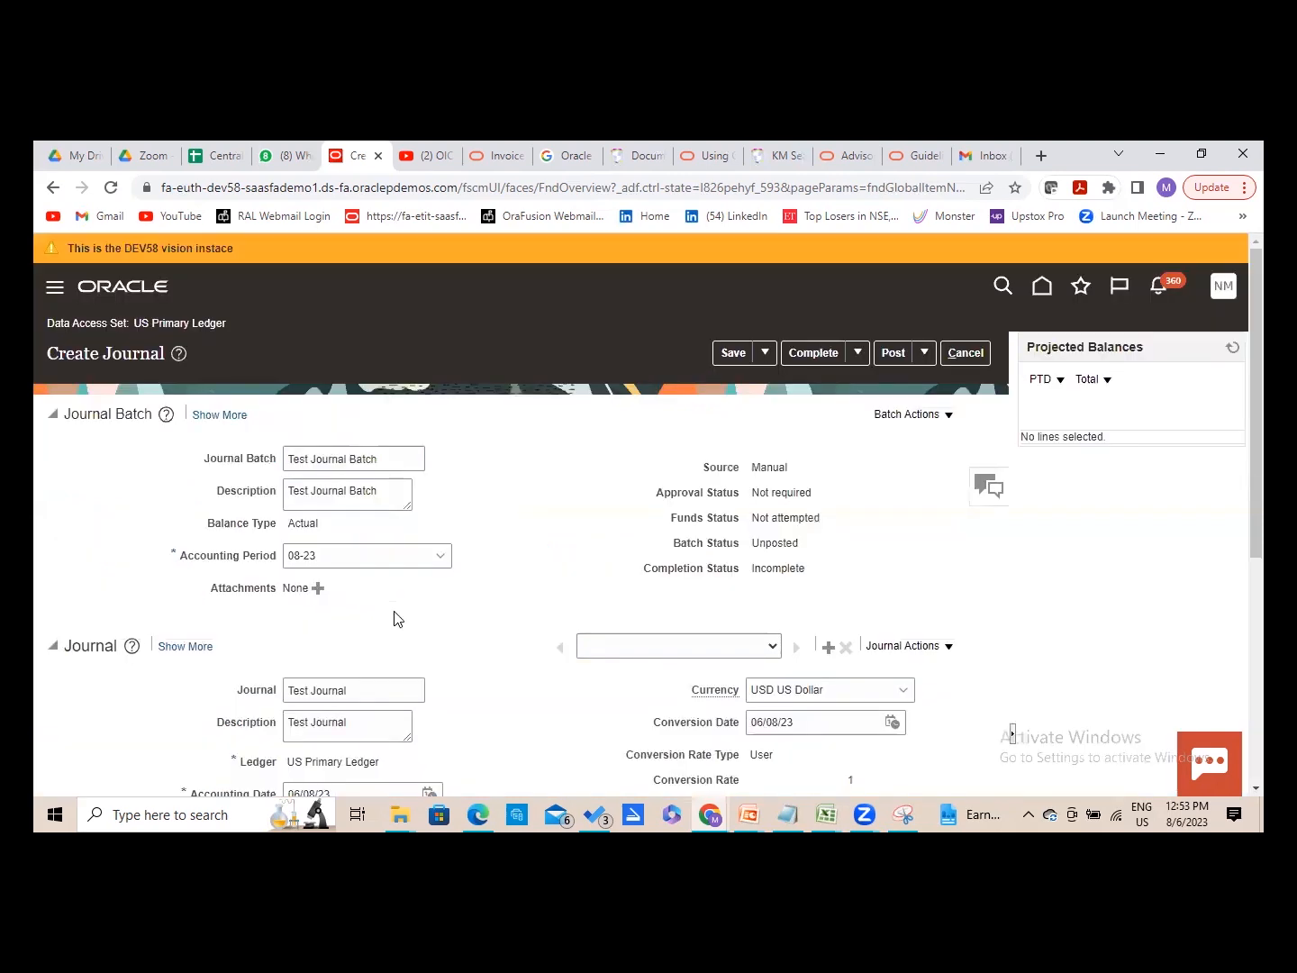
{"action": "scroll", "coordinate": [648, 513], "scroll_direction": "down", "scroll_amount": 4}
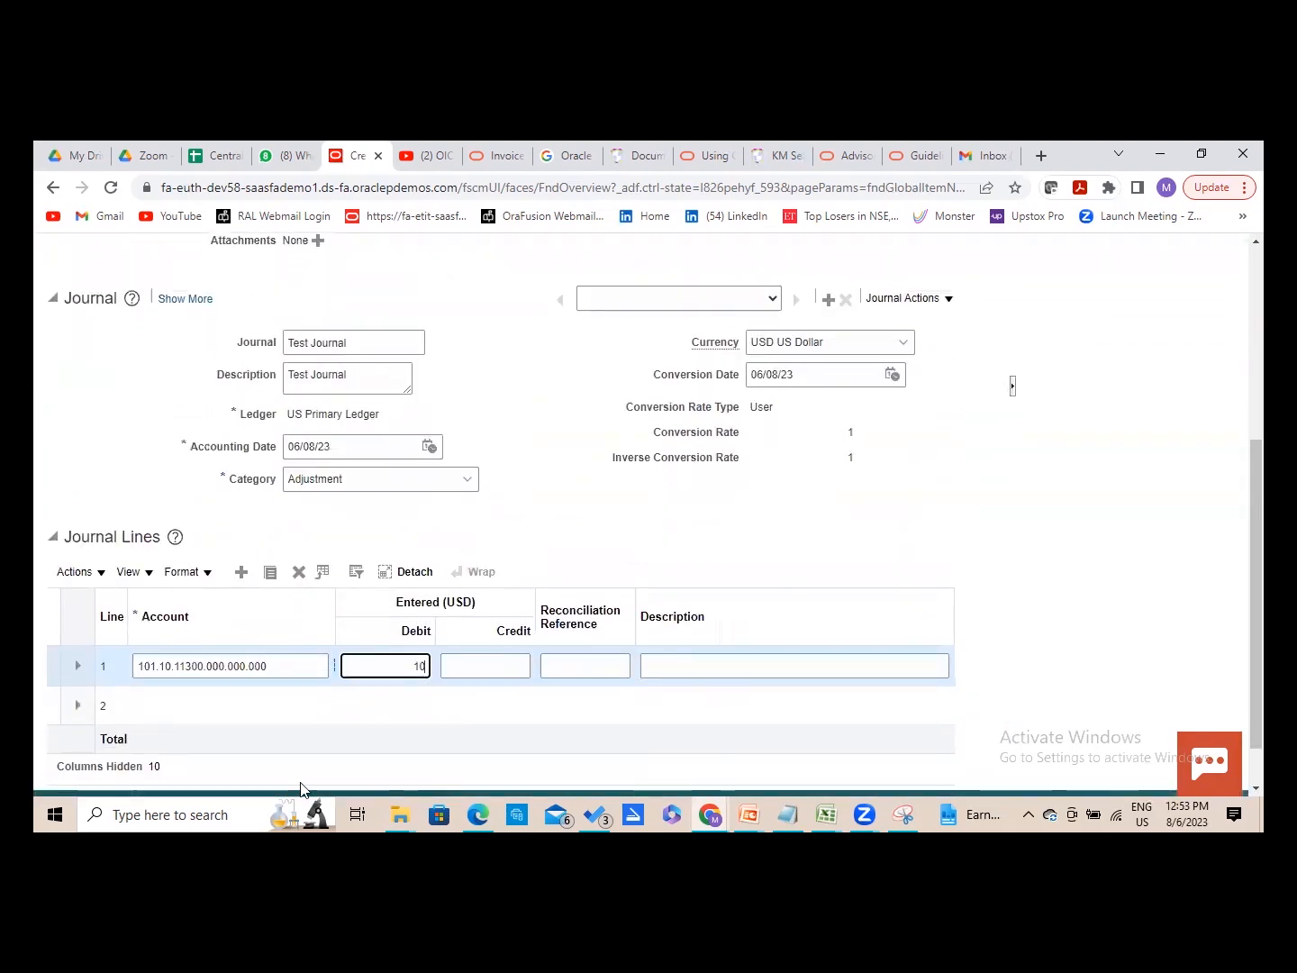
{"action": "type", "text": "1000"}
{"action": "key", "text": "Tab"}
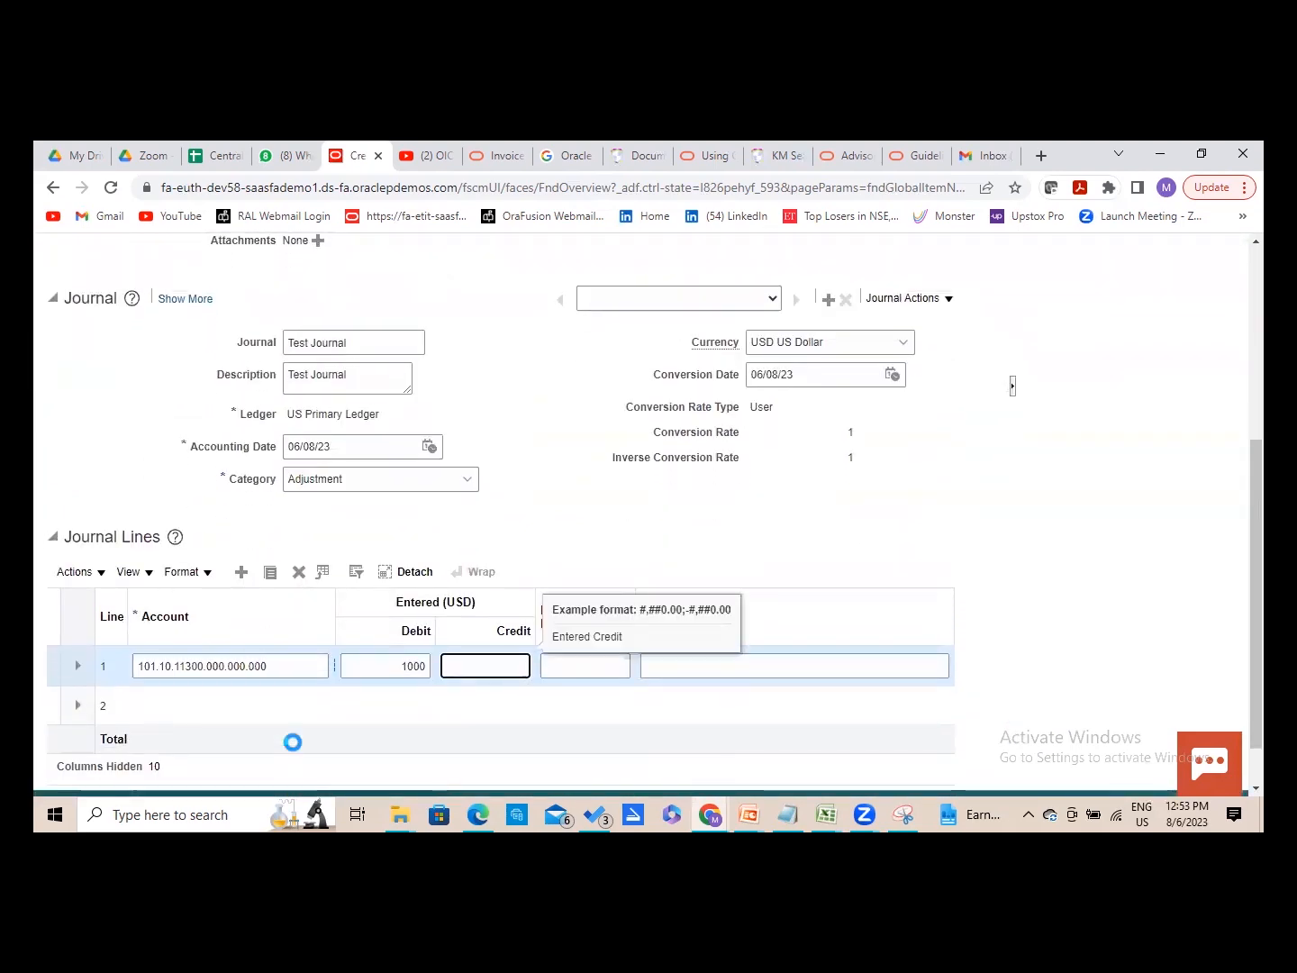
{"action": "key", "text": "Tab"}
- Add journal line 3, assign its account with the SF Suspense P&L alias, and enter a credit of 500
{"action": "left_click", "coordinate": [241, 573]}
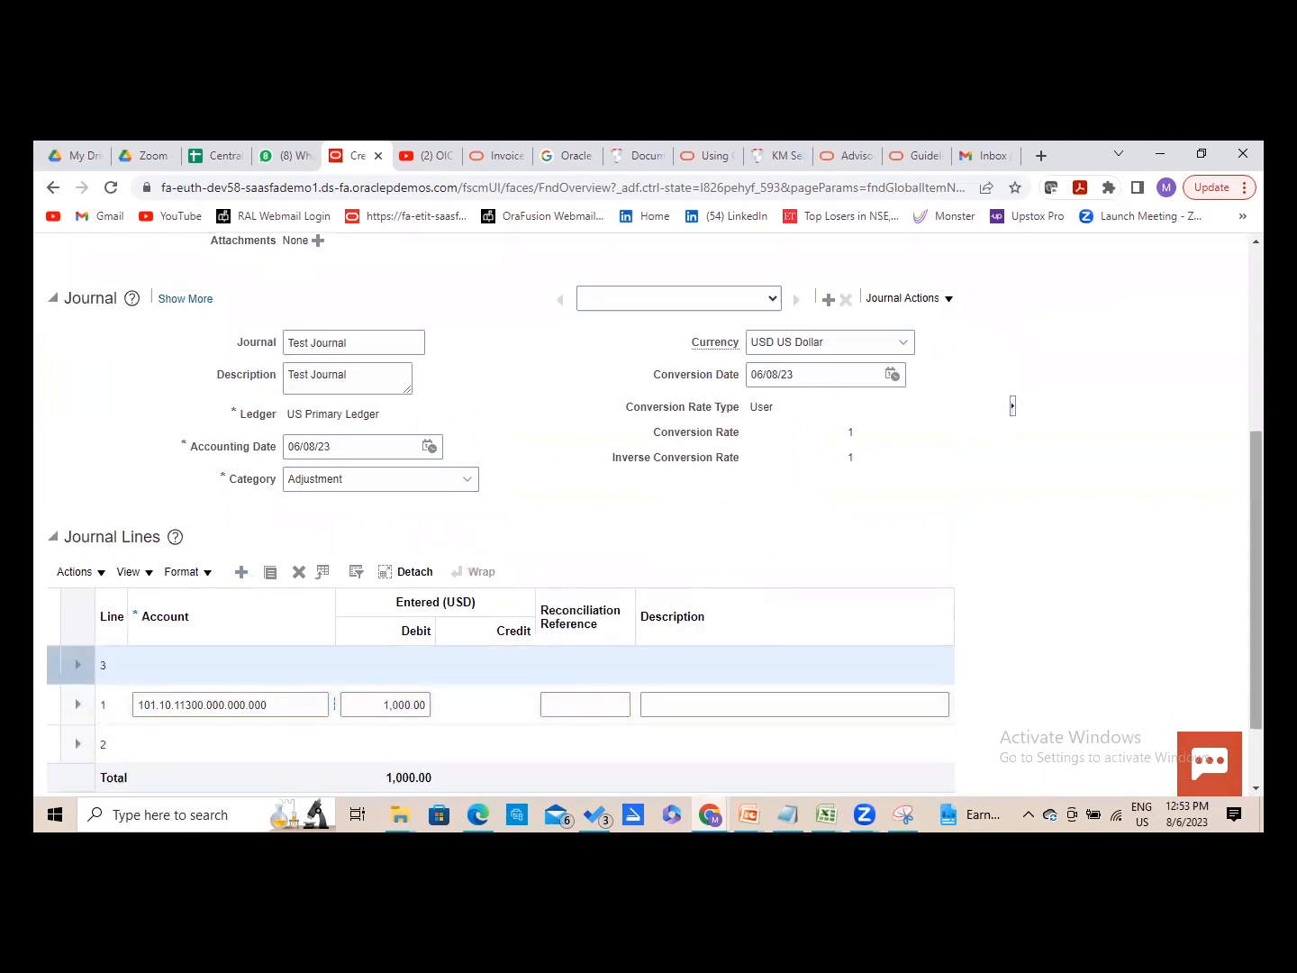
{"action": "scroll", "coordinate": [356, 685], "scroll_direction": "down", "scroll_amount": 1}
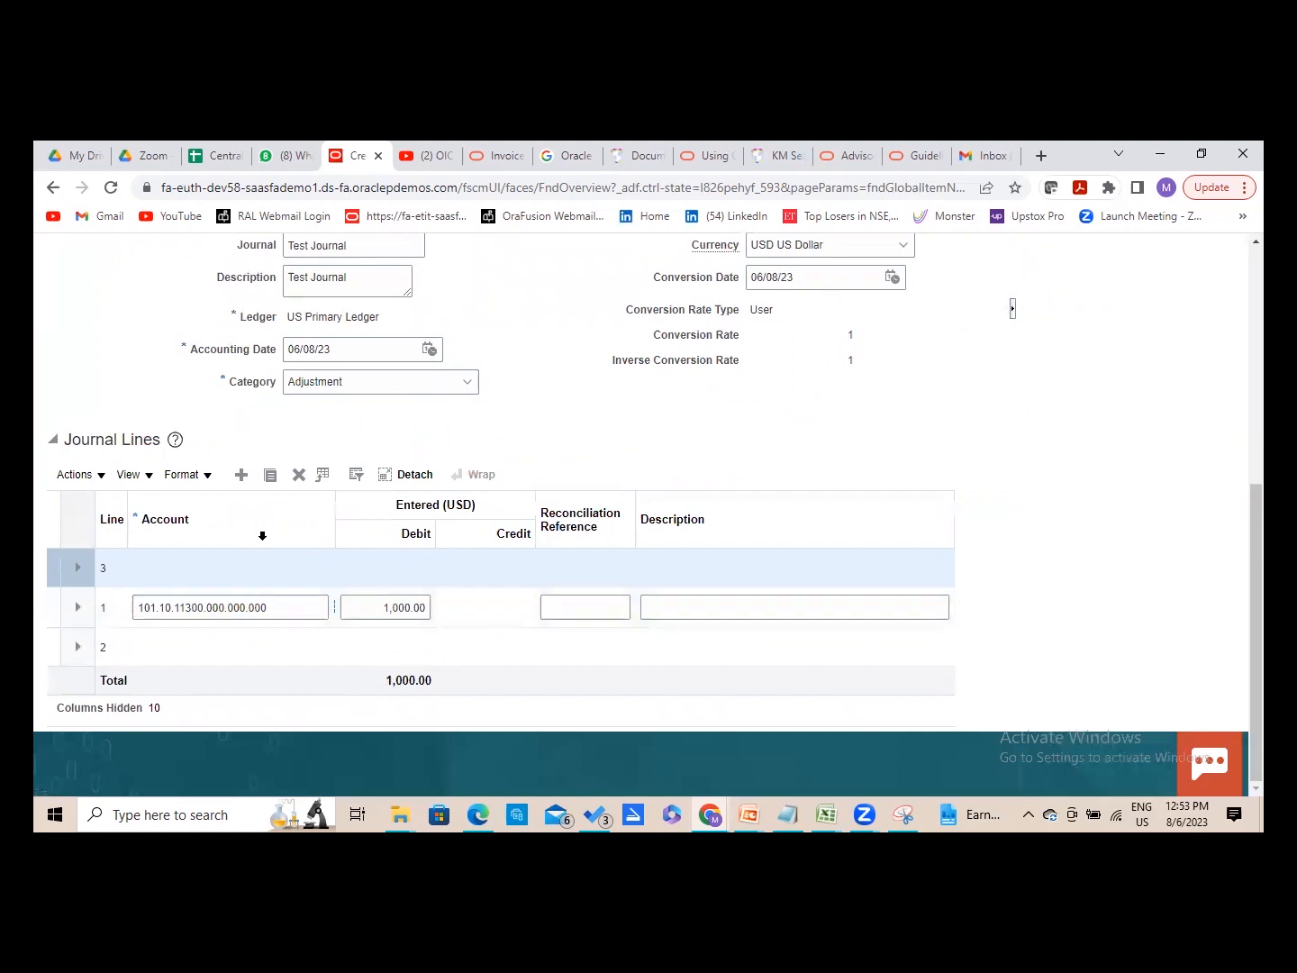
{"action": "left_click", "coordinate": [255, 563]}
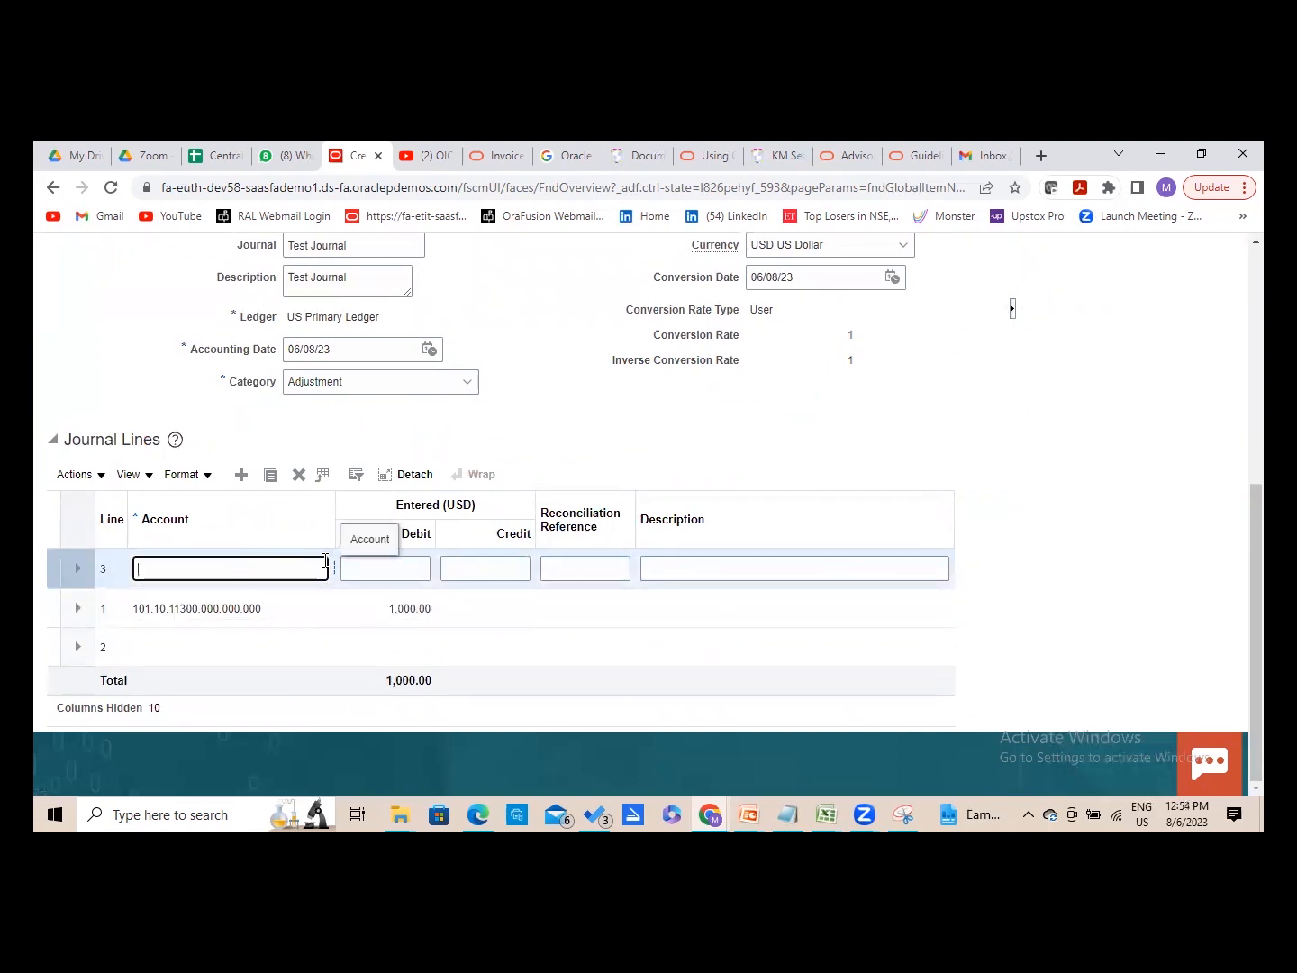
{"action": "left_click", "coordinate": [334, 565]}
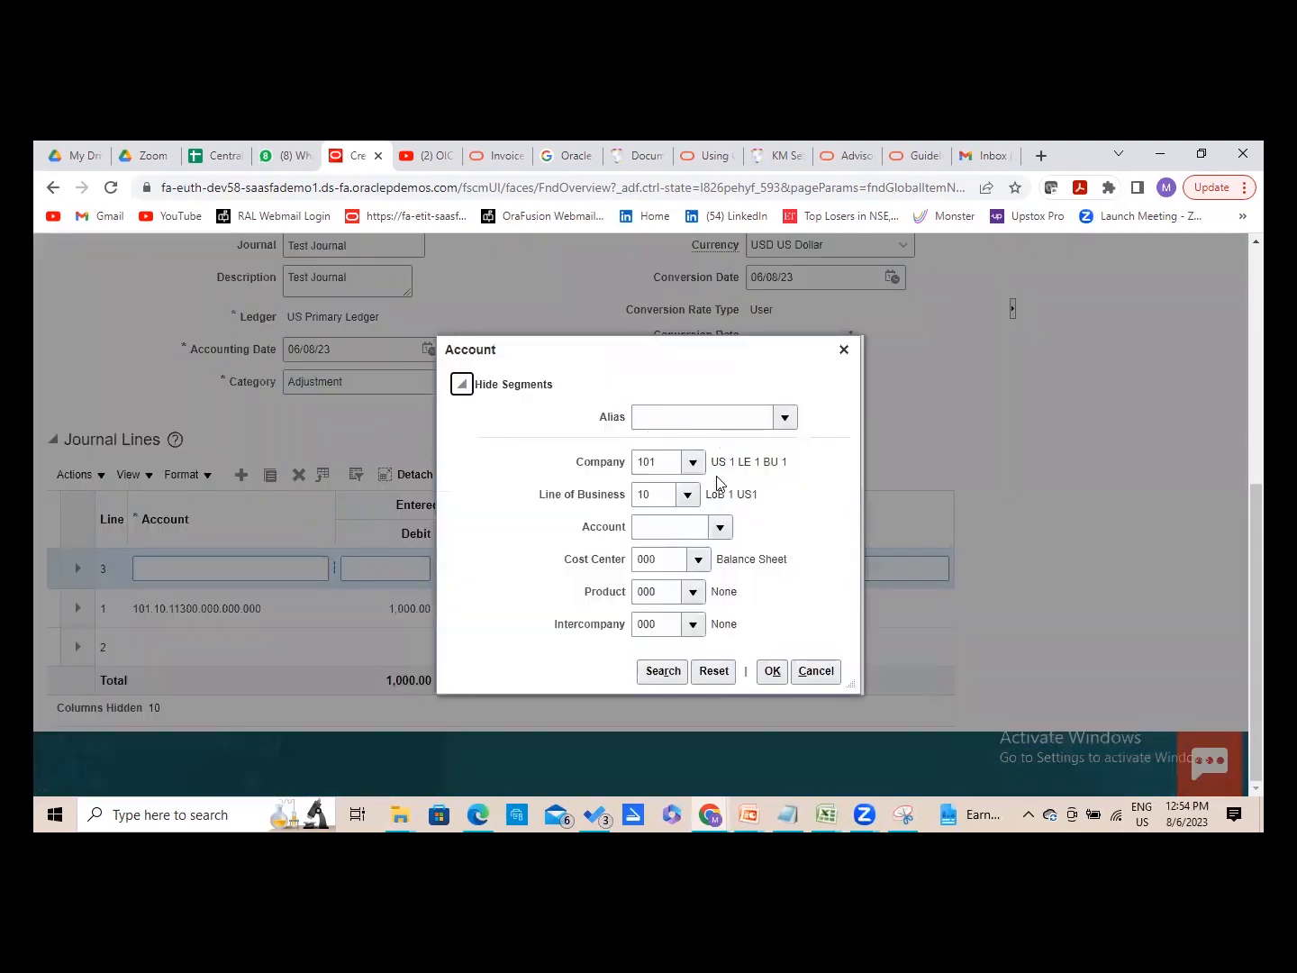
{"action": "left_click", "coordinate": [783, 424]}
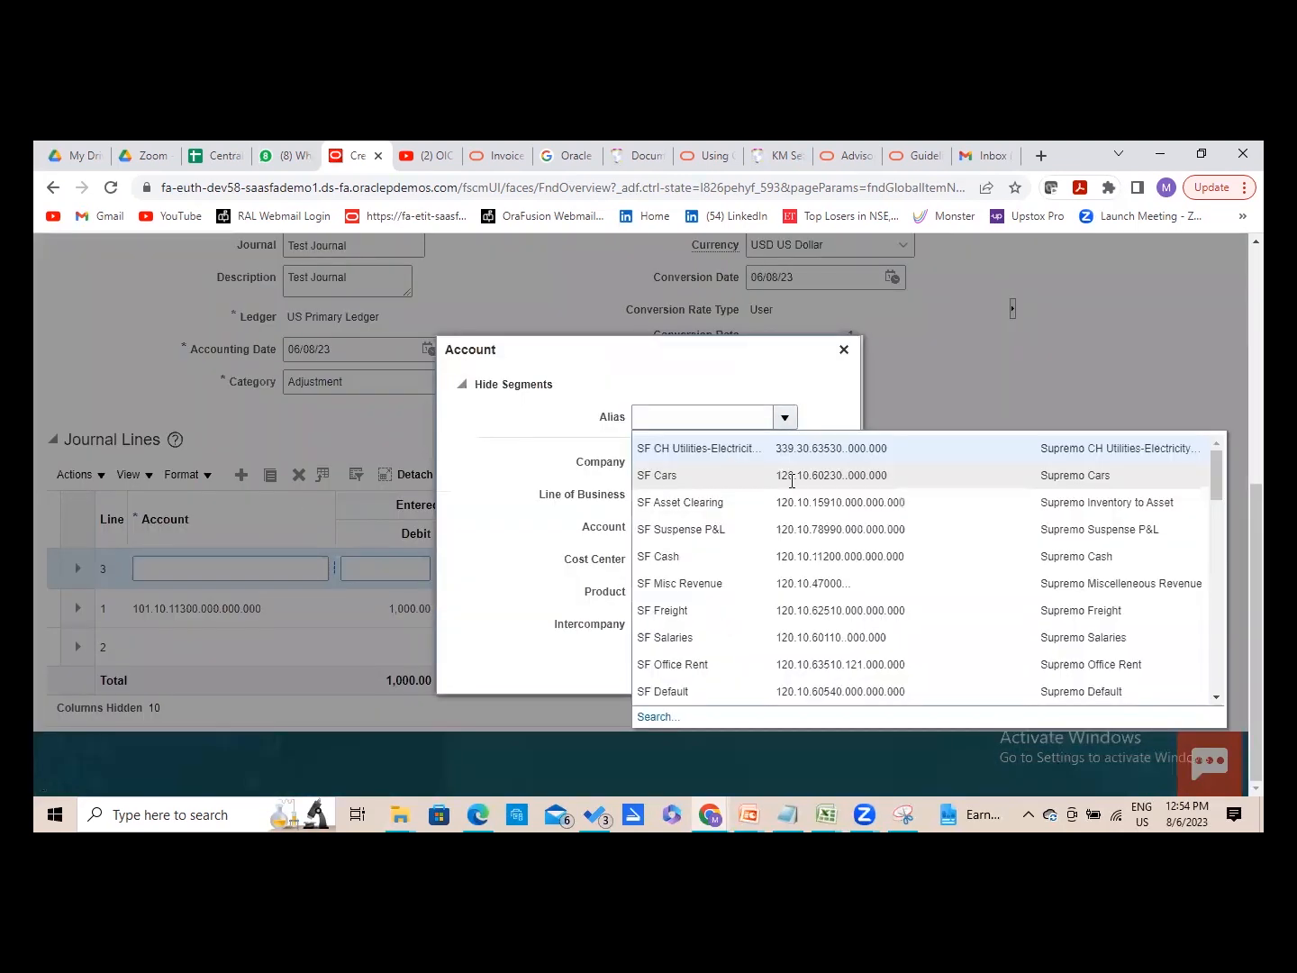
{"action": "left_click", "coordinate": [747, 533]}
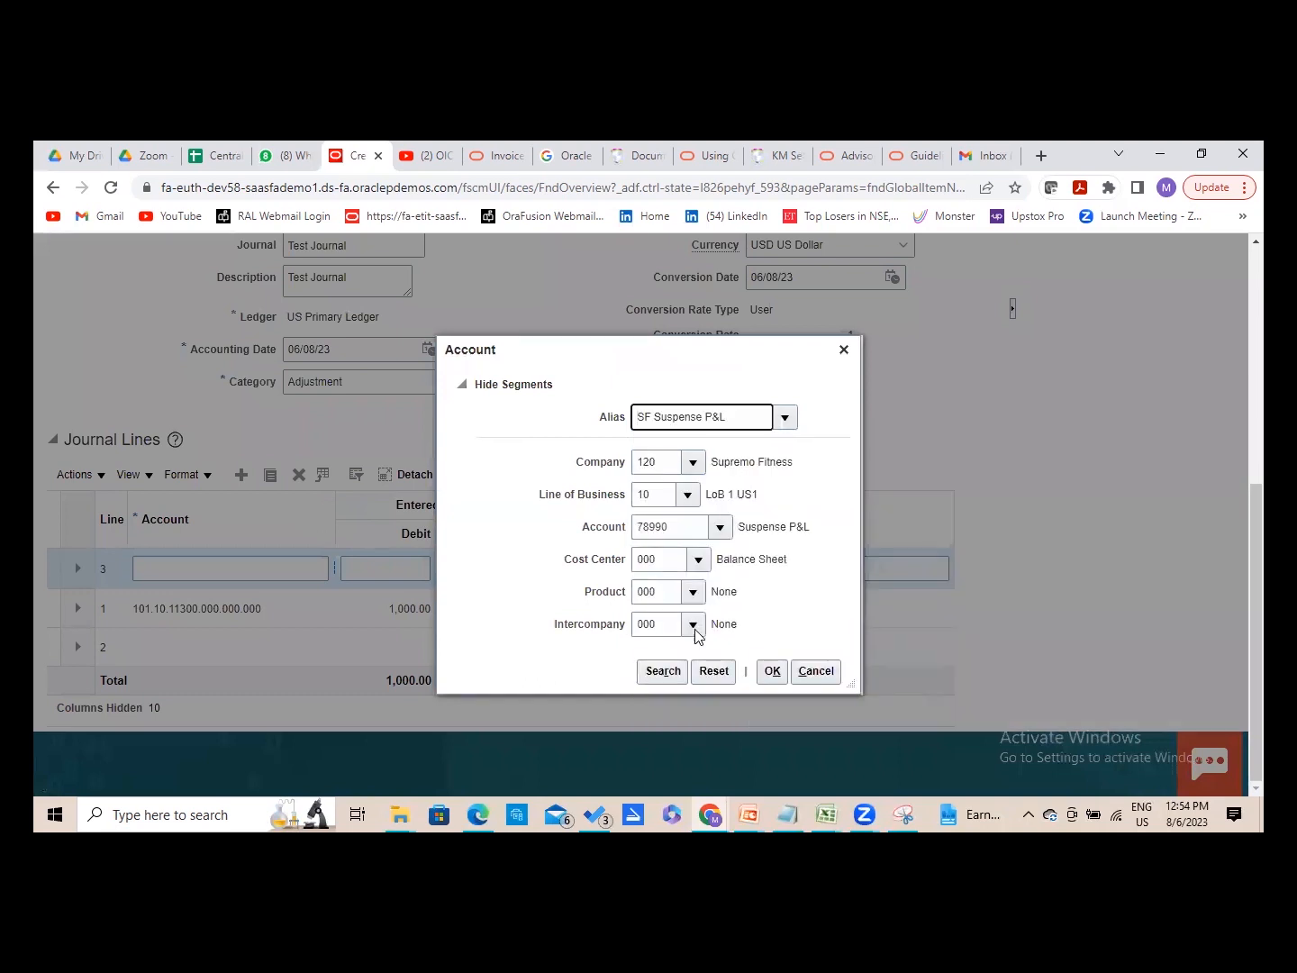
{"action": "left_click", "coordinate": [770, 672]}
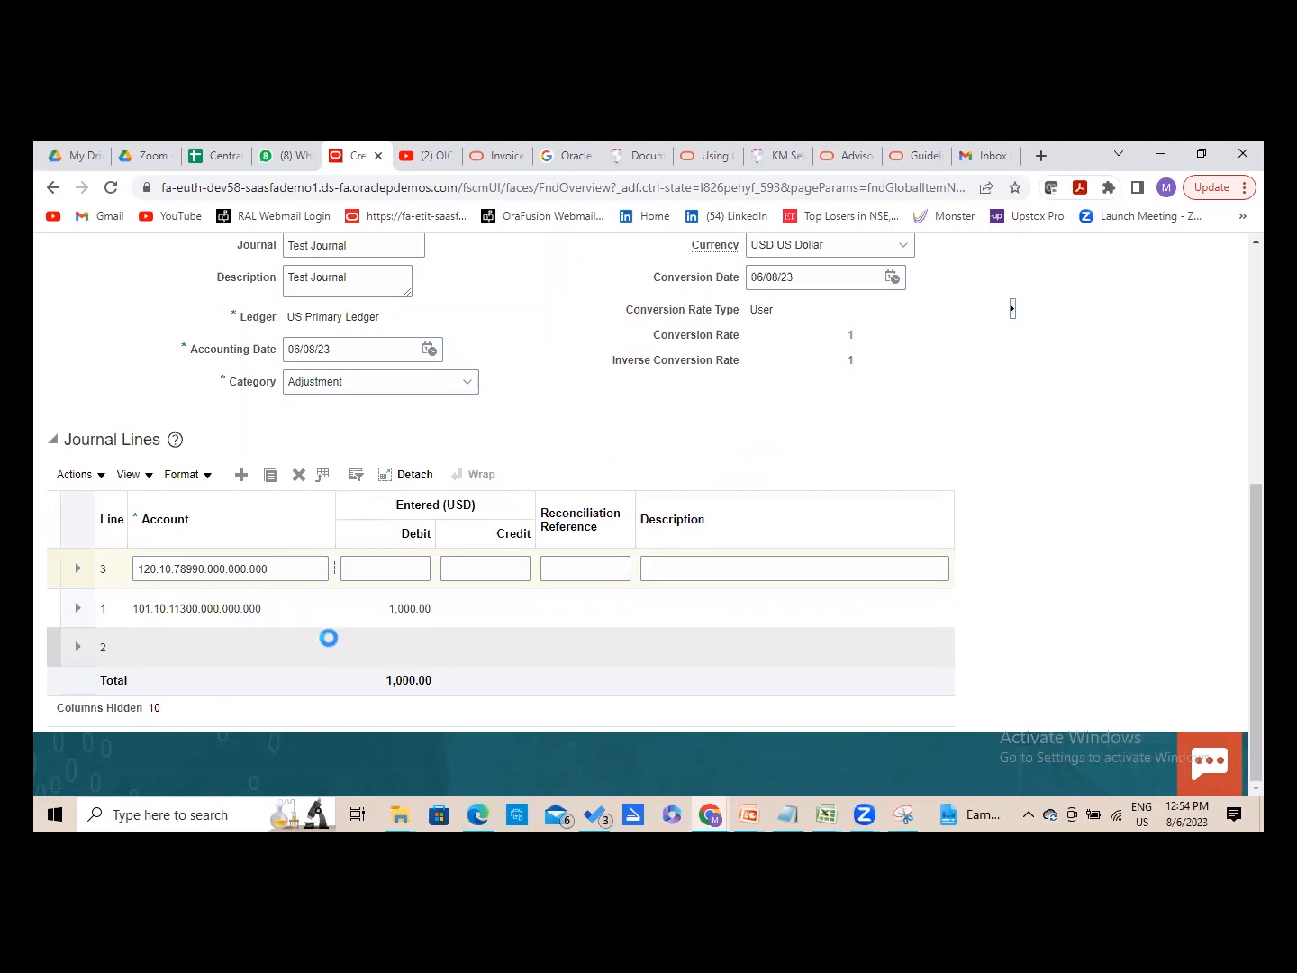
{"action": "left_click", "coordinate": [474, 567]}
{"action": "type", "text": "500"}
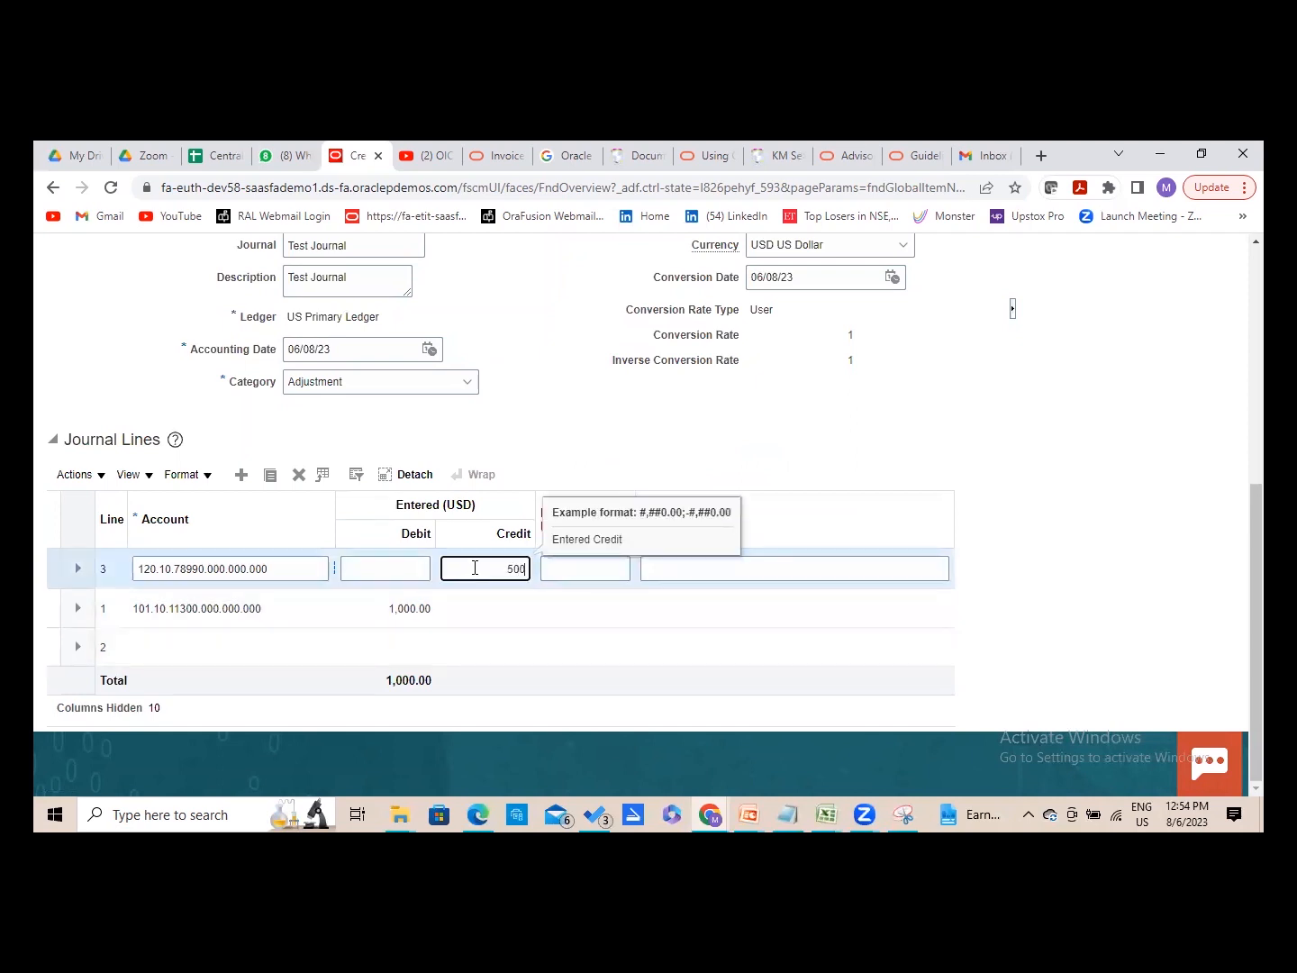
- Try to assign the SF Salaries account alias to journal line 2
{"action": "left_click", "coordinate": [256, 636]}
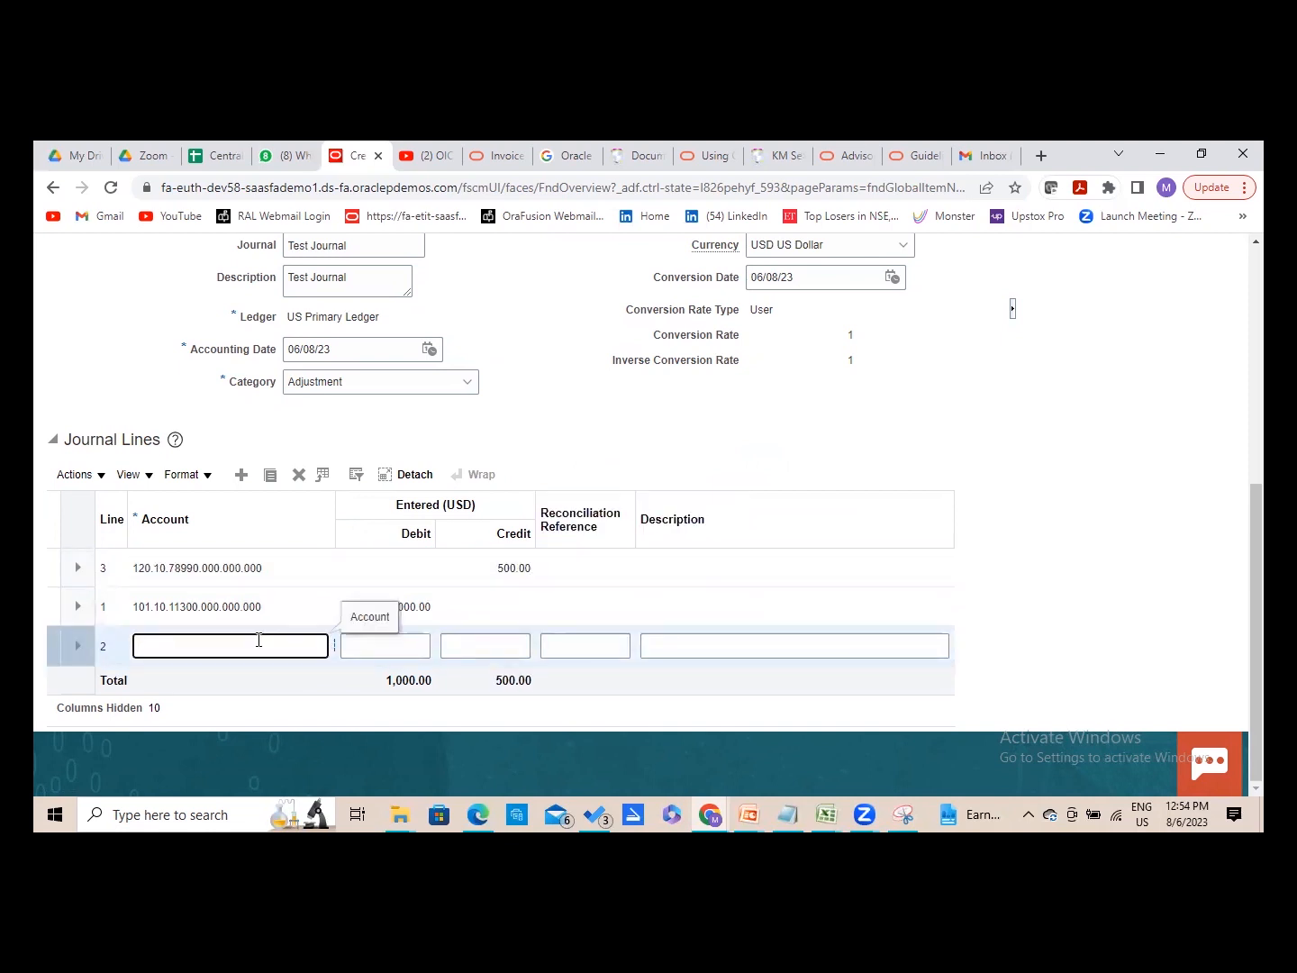
{"action": "left_click", "coordinate": [333, 645]}
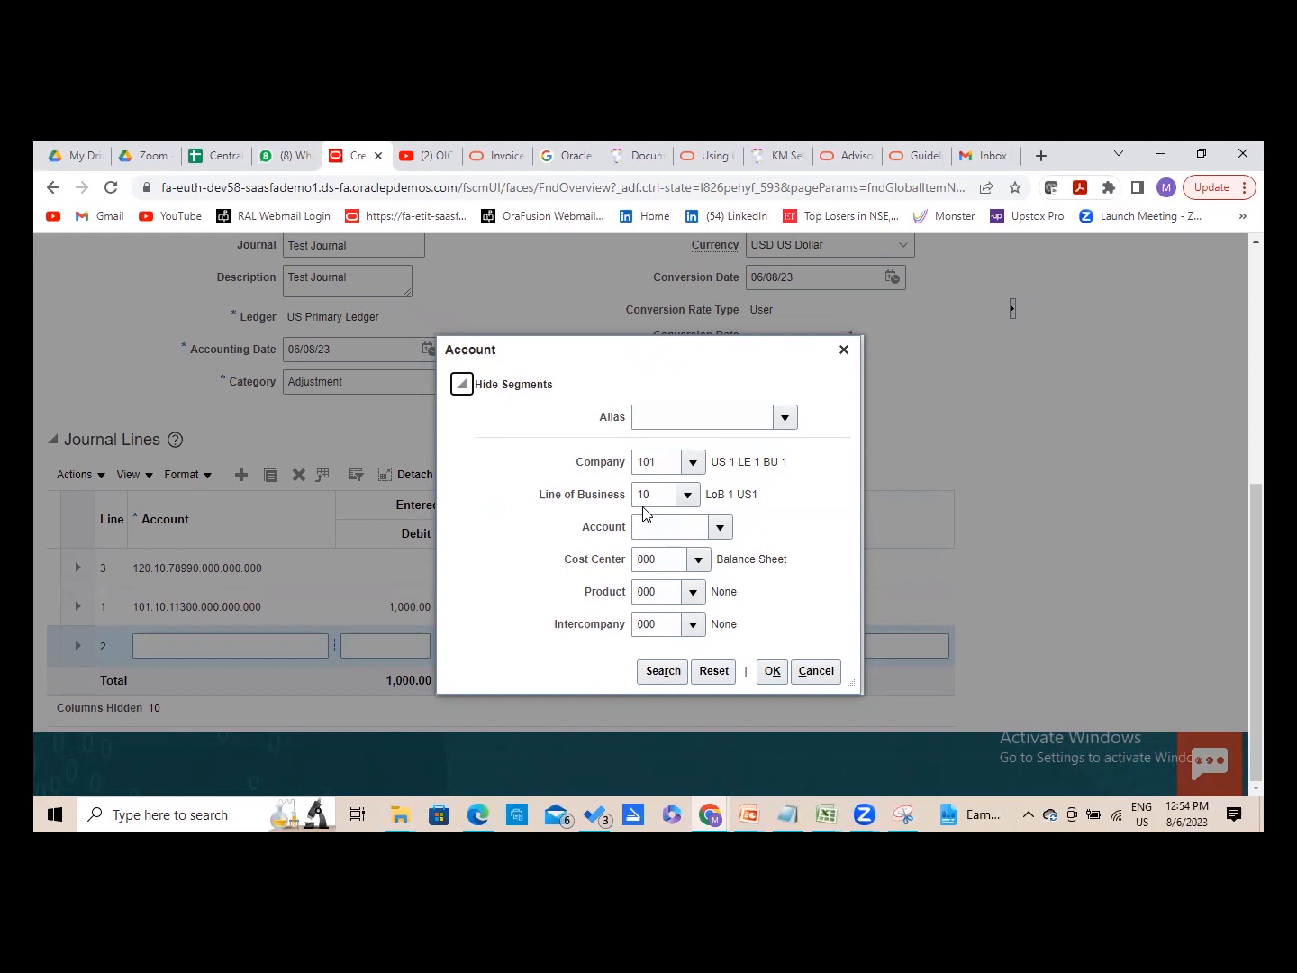
{"action": "left_click", "coordinate": [787, 418]}
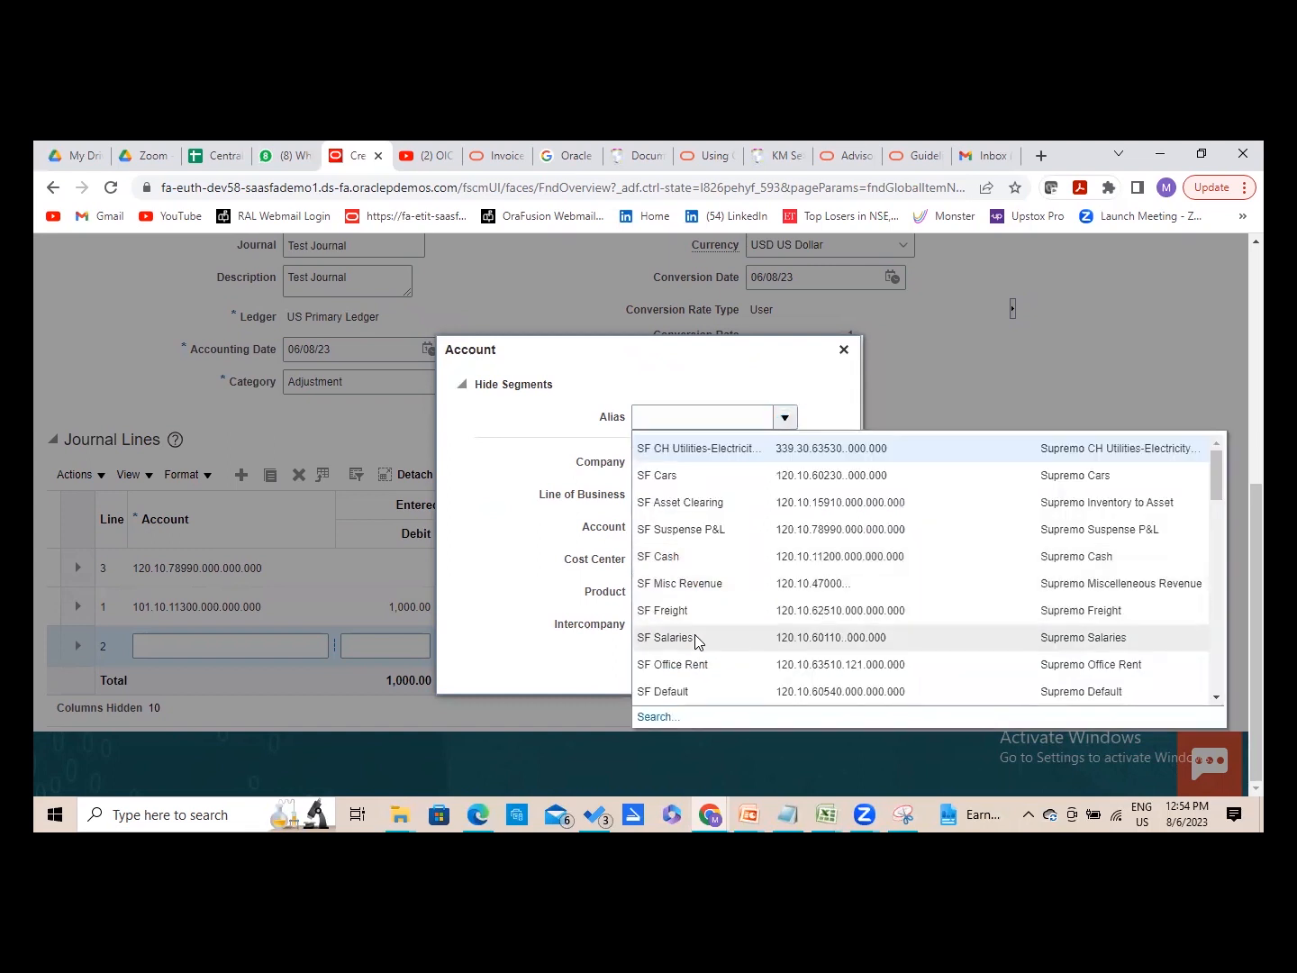
{"action": "left_click", "coordinate": [693, 631]}
{"action": "left_click", "coordinate": [772, 671]}
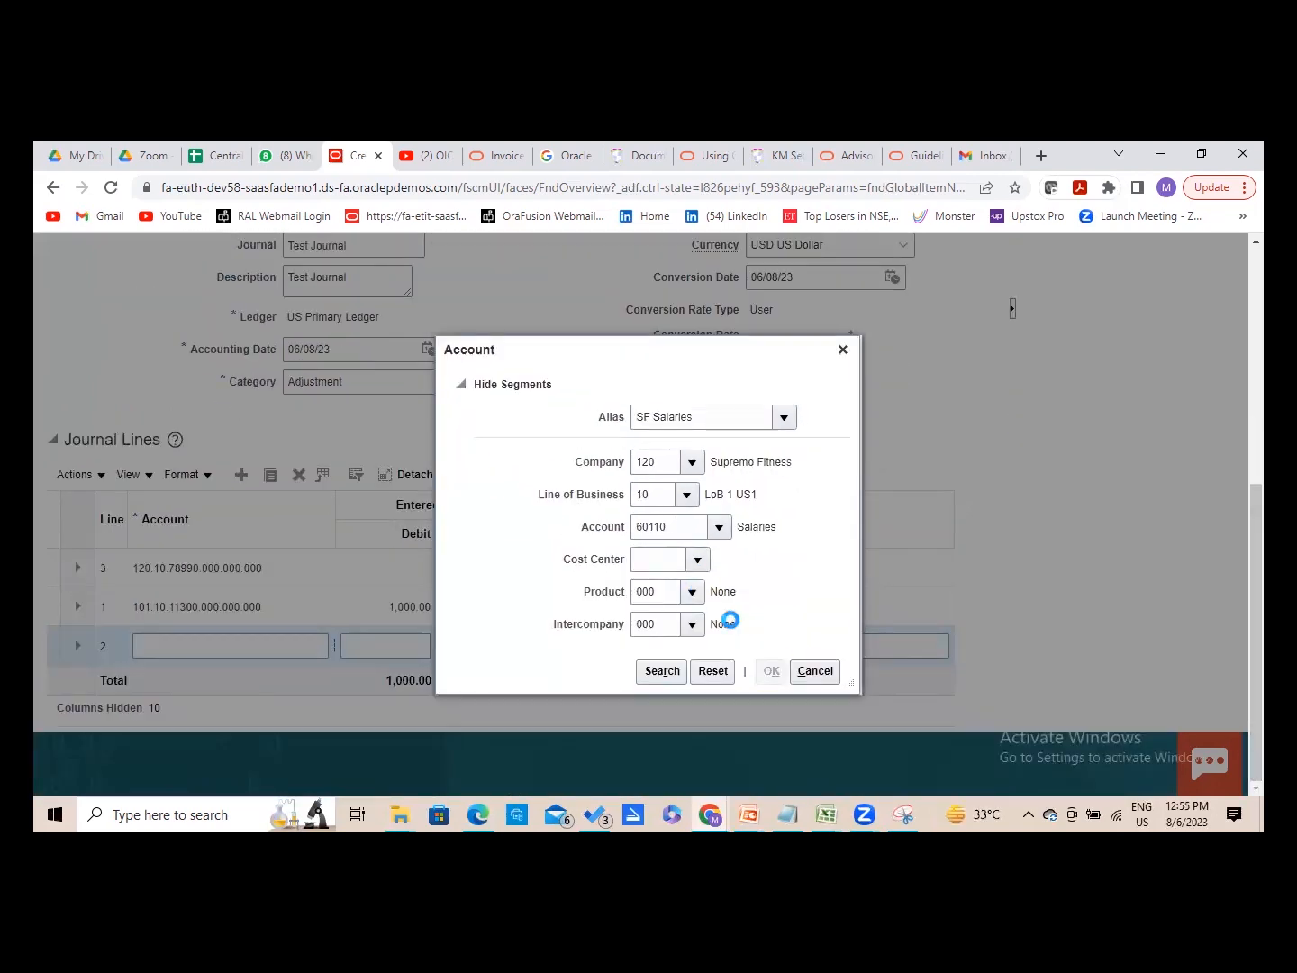
{"action": "left_click", "coordinate": [807, 674]}
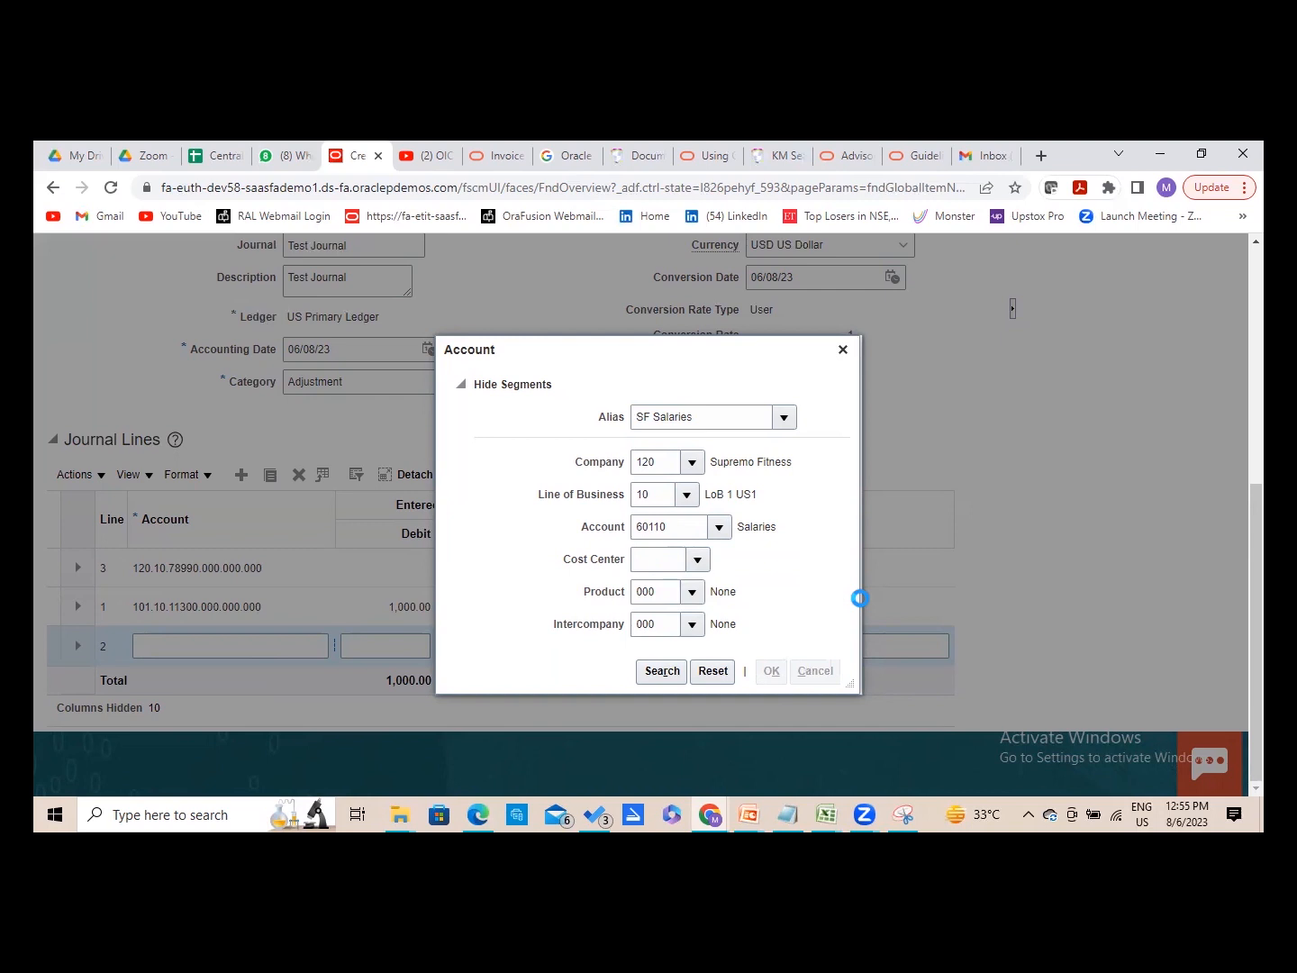
{"action": "left_click", "coordinate": [843, 350]}
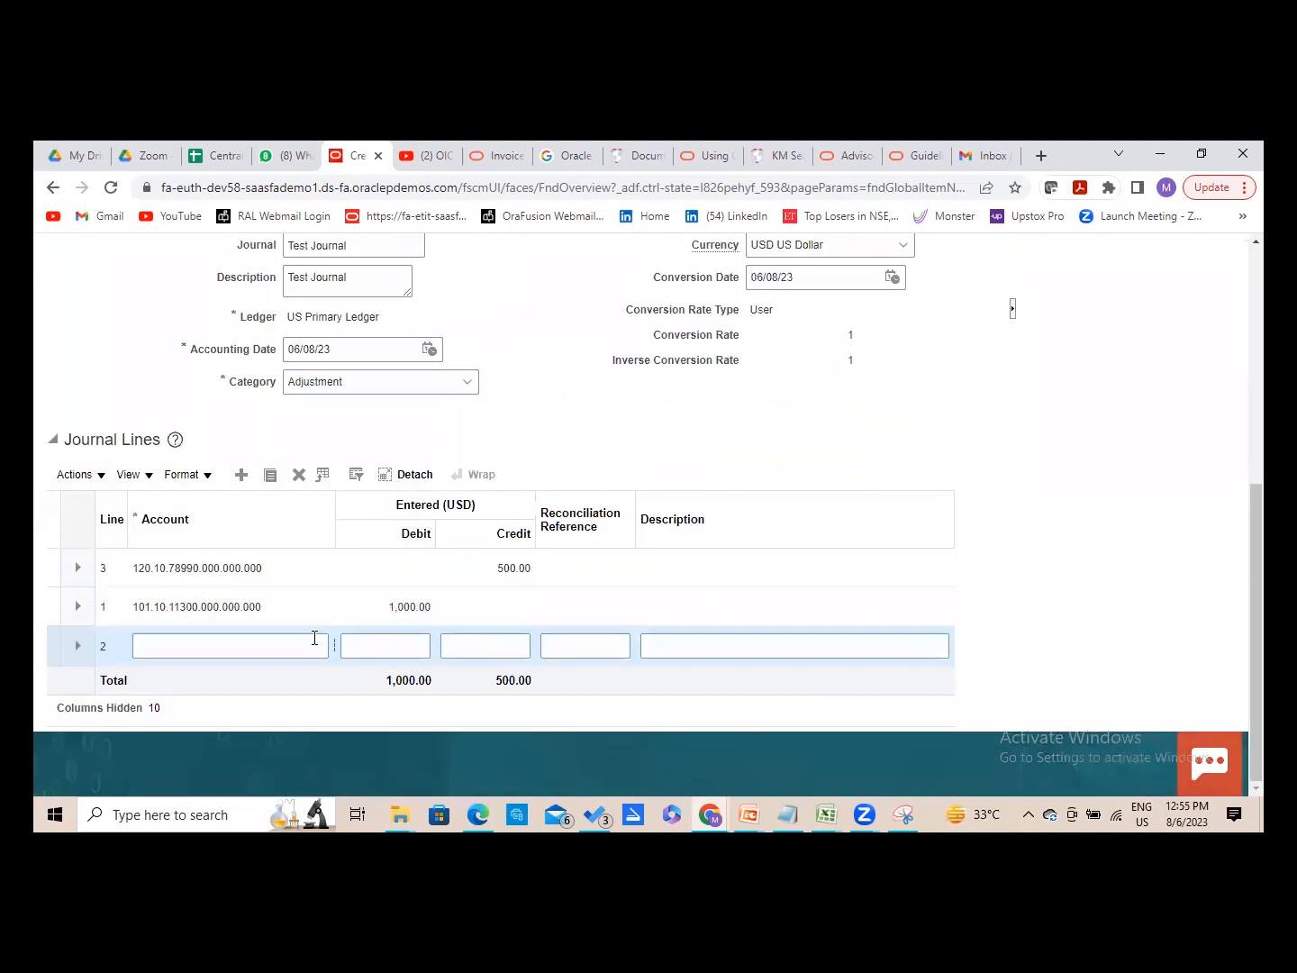
- Try to delete the empty journal line 2
{"action": "left_click", "coordinate": [300, 596]}
{"action": "left_click", "coordinate": [305, 644]}
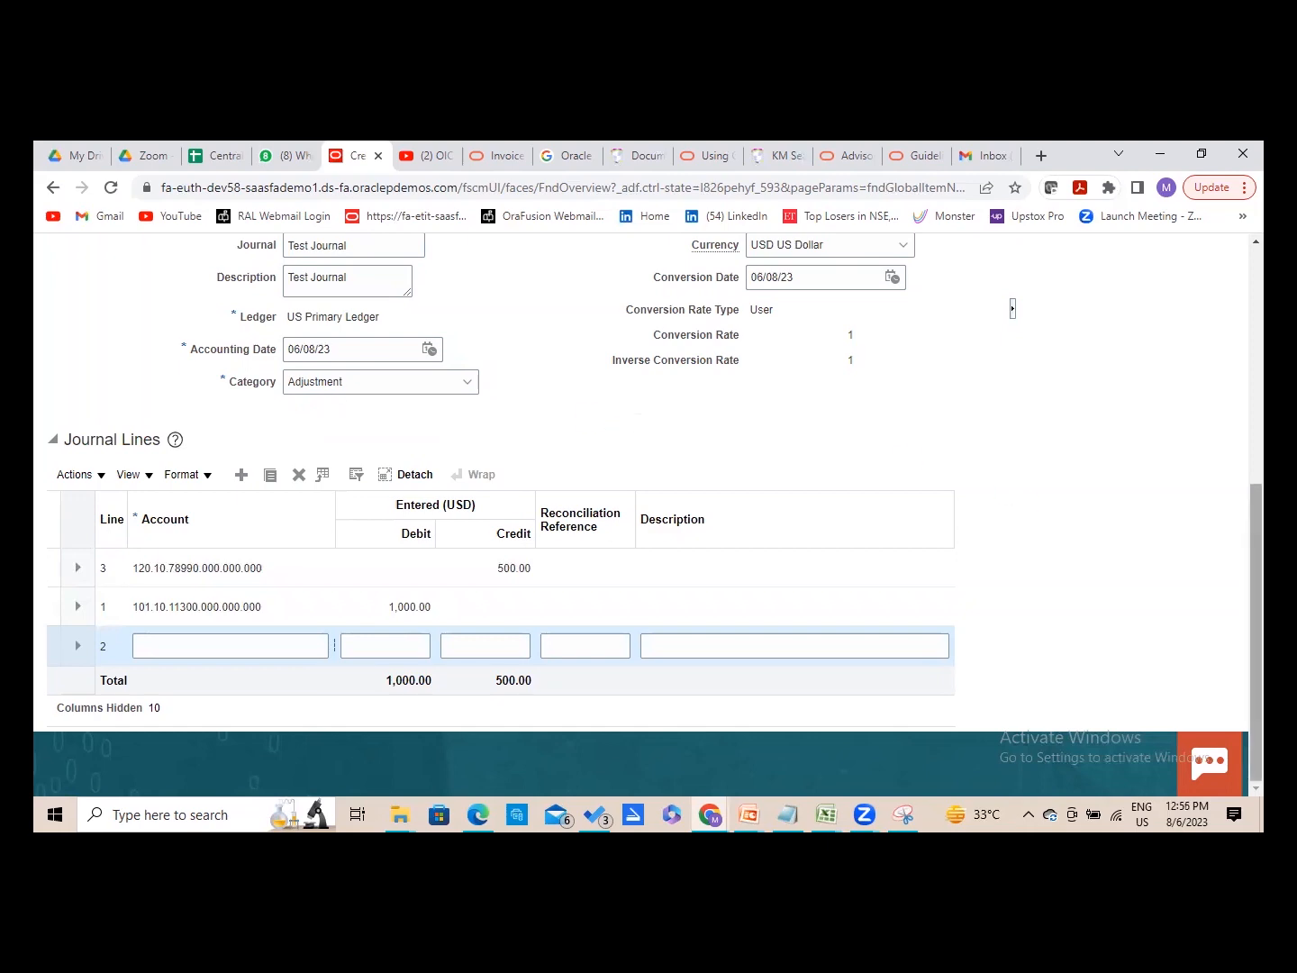
{"action": "scroll", "coordinate": [1256, 631], "scroll_direction": "up", "scroll_amount": 5}
{"action": "scroll", "coordinate": [631, 513], "scroll_direction": "down", "scroll_amount": 5}
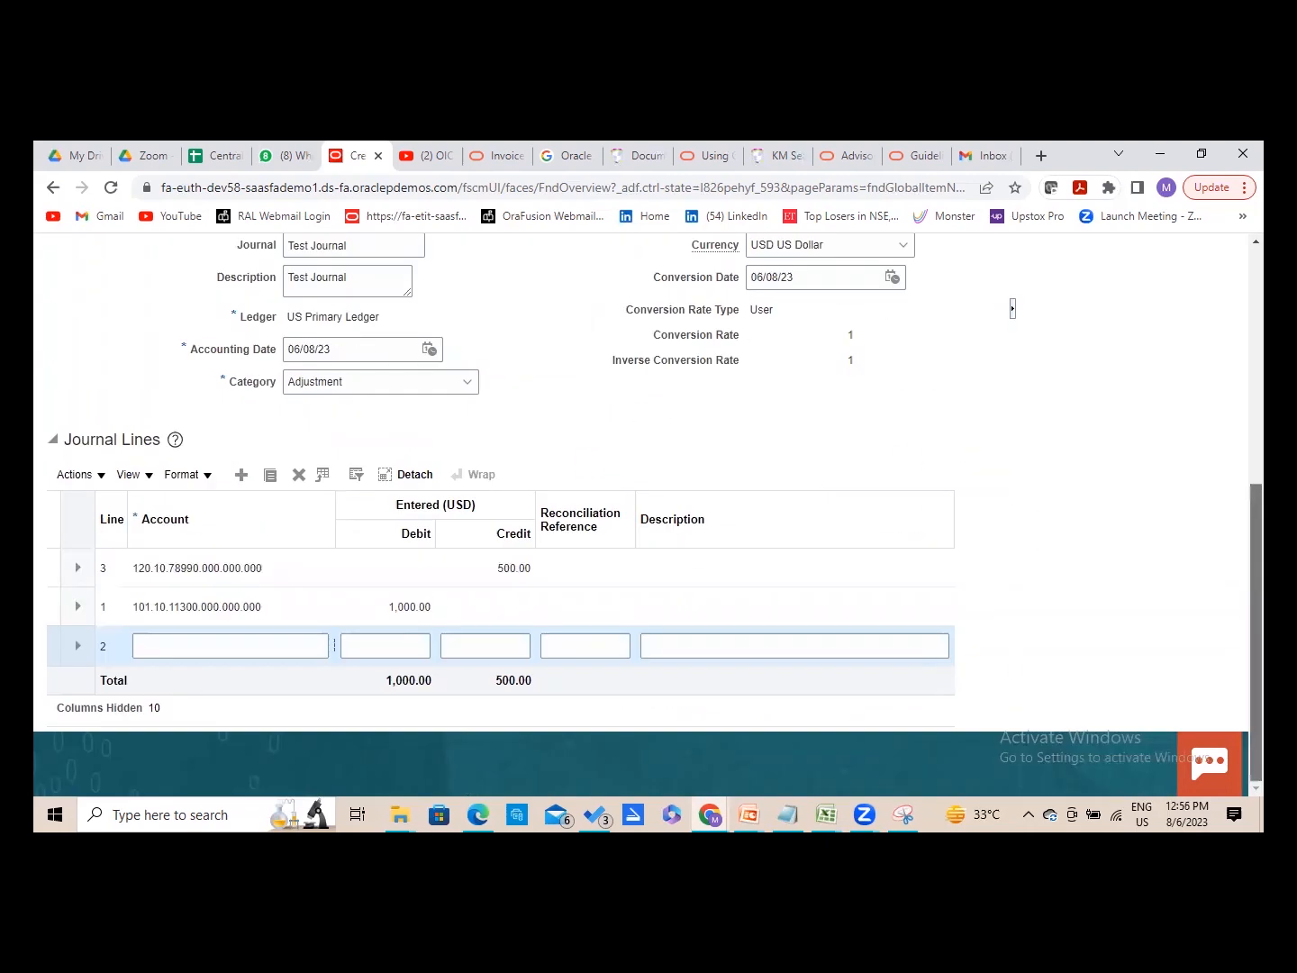
{"action": "left_click", "coordinate": [300, 475]}
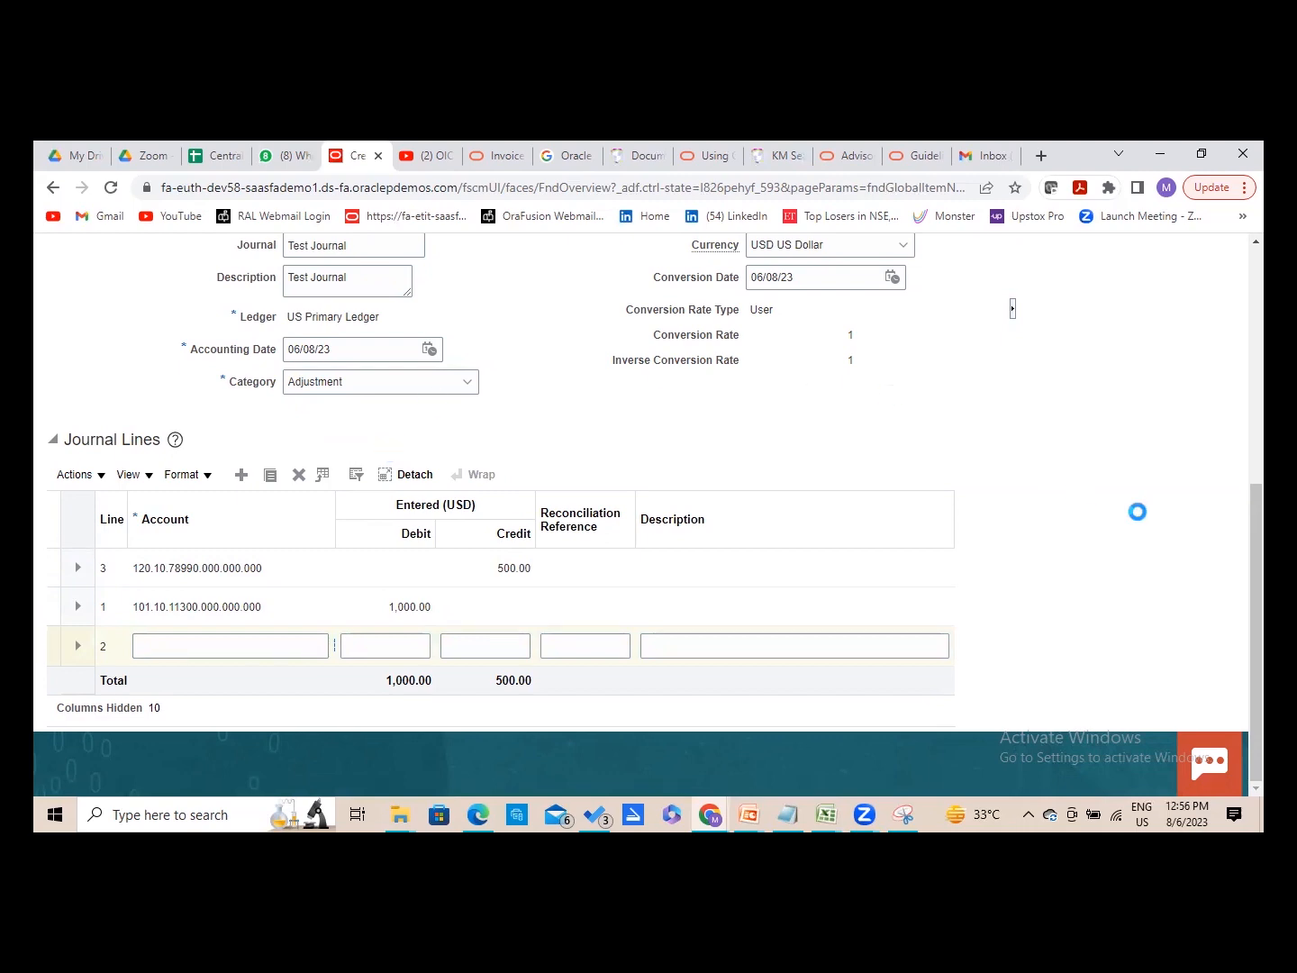
{"action": "scroll", "coordinate": [648, 513], "scroll_direction": "up", "scroll_amount": 5}
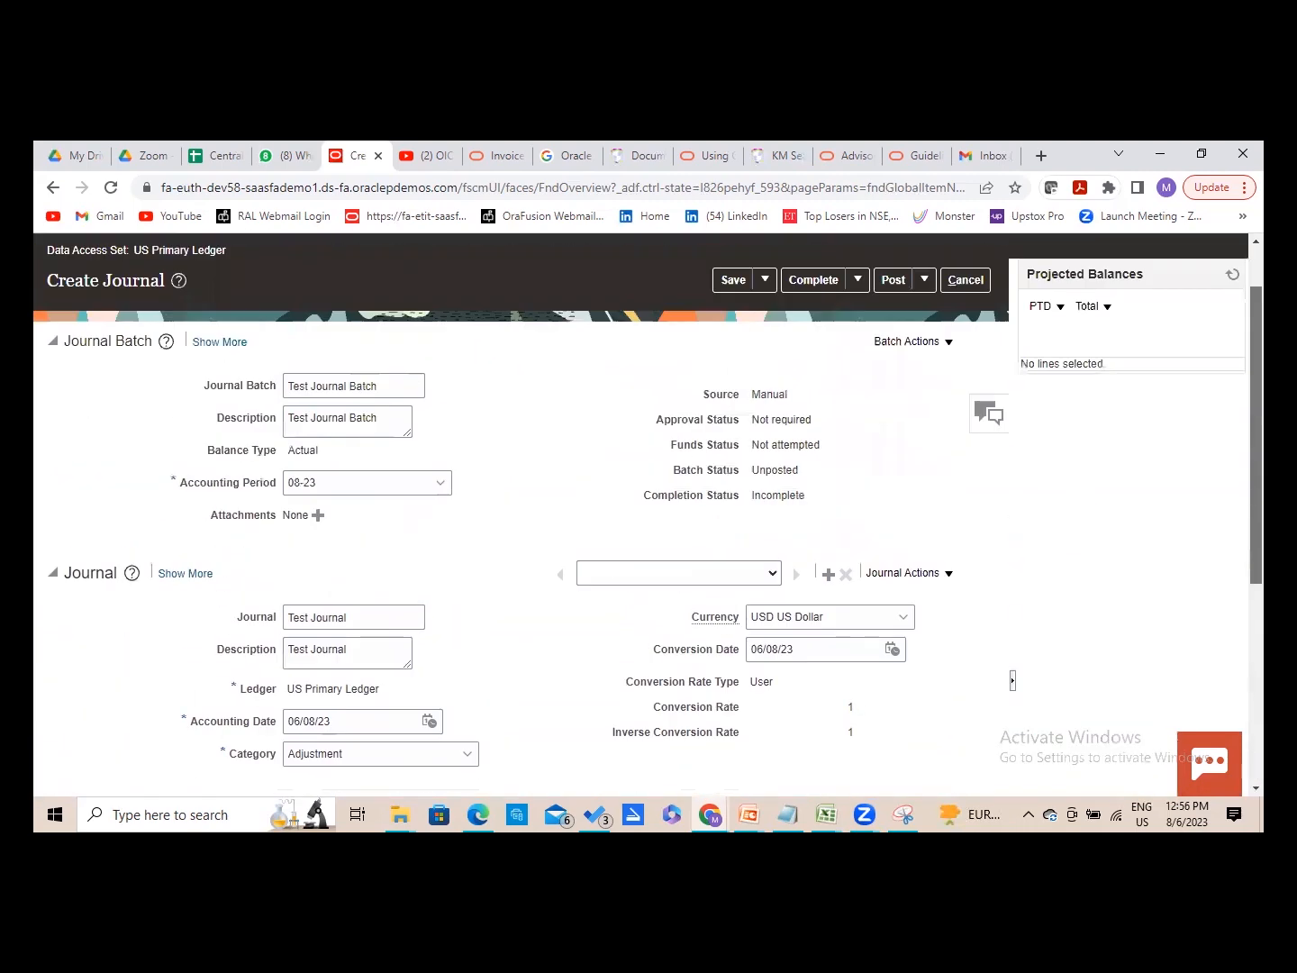
{"action": "scroll", "coordinate": [650, 514], "scroll_direction": "down", "scroll_amount": 4}
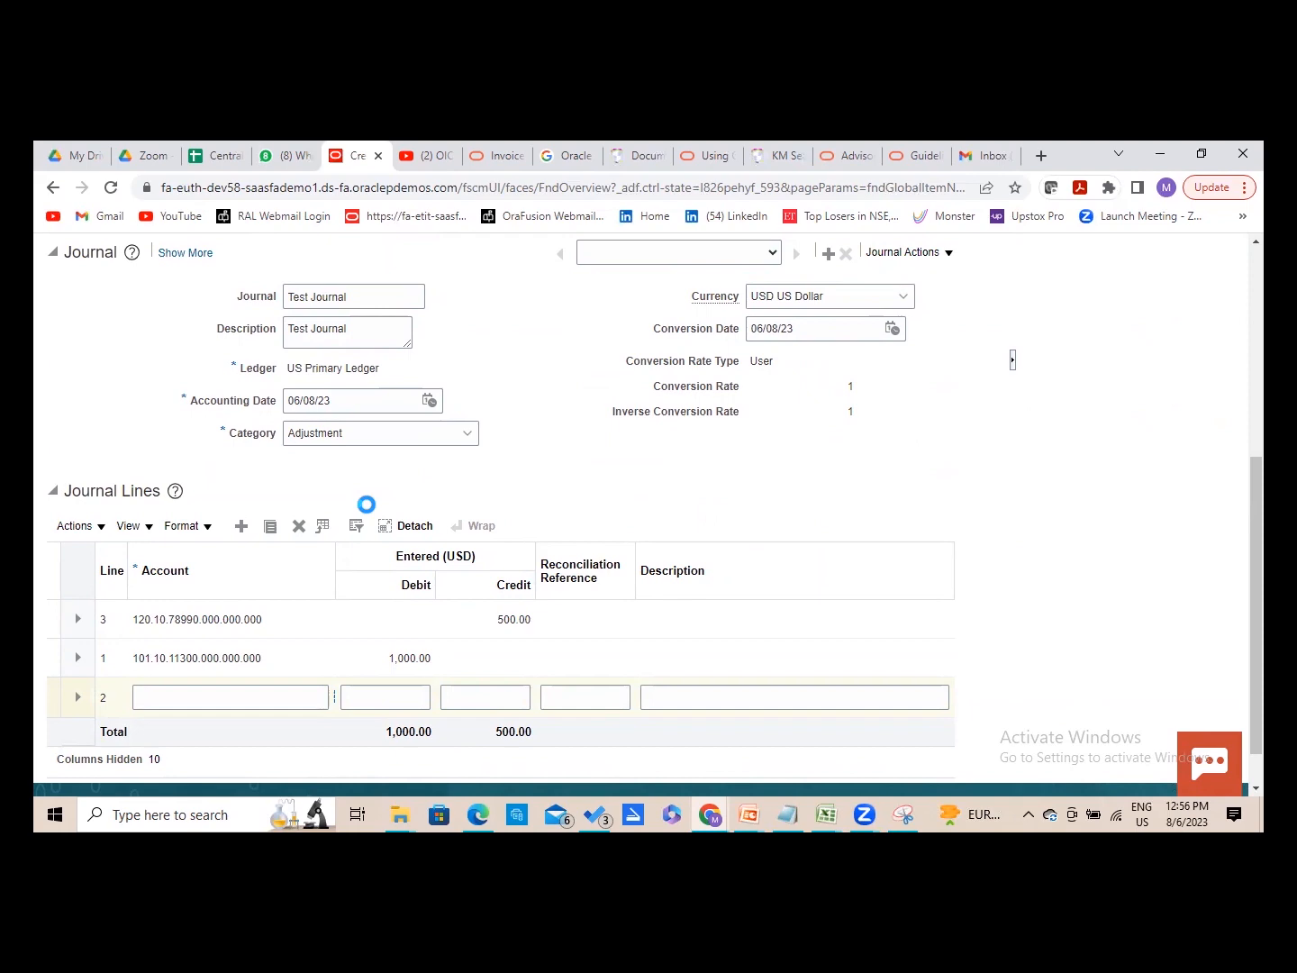
- Switch to the Excel workbook Book2 and review the journal's batch and header structure, including source, category, period and exchange rate
{"action": "key", "text": "alt+Tab"}
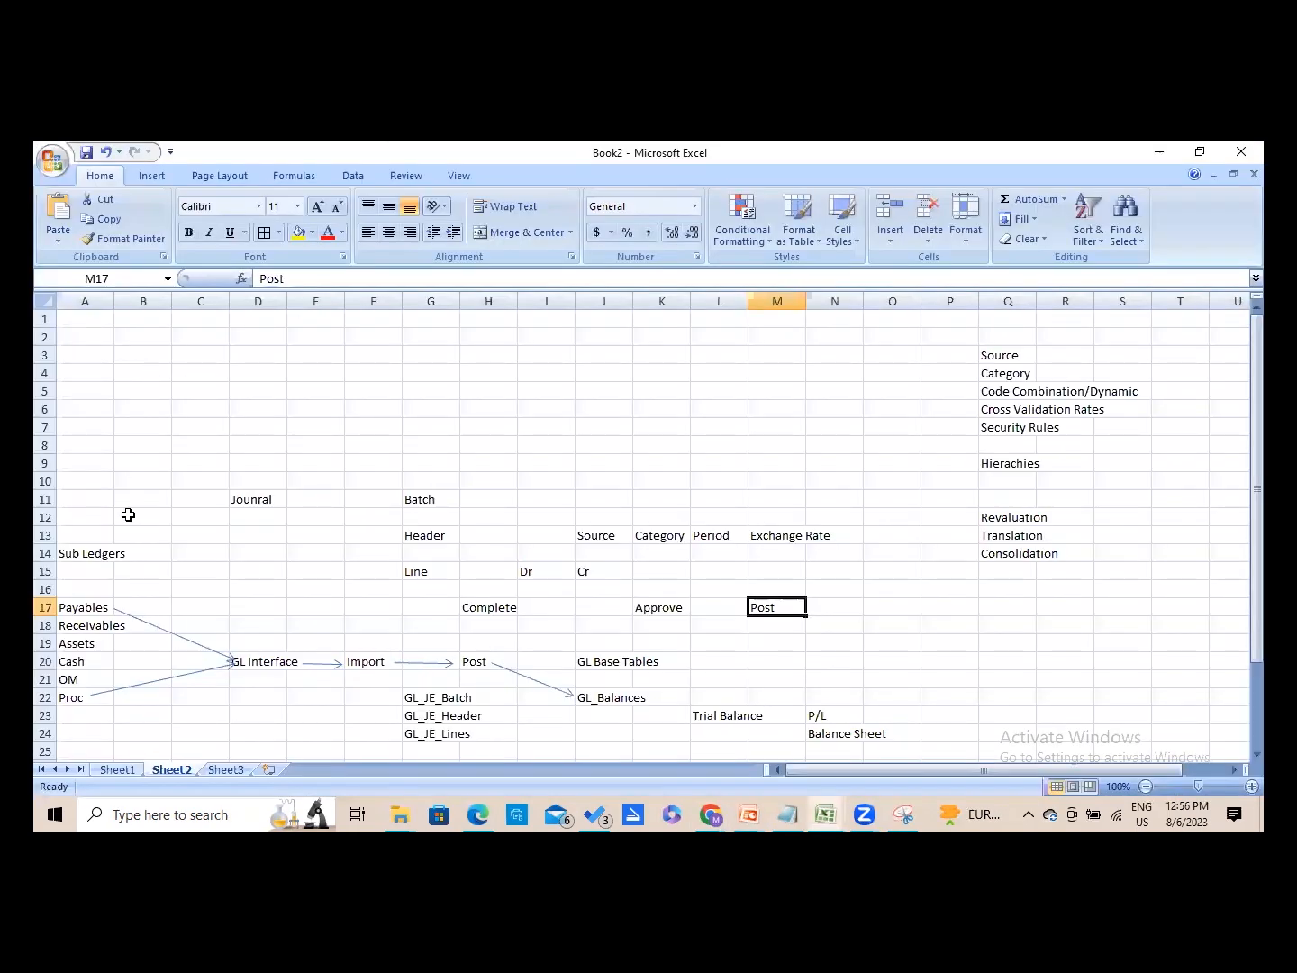
{"action": "left_click", "coordinate": [94, 551]}
{"action": "left_click", "coordinate": [268, 499]}
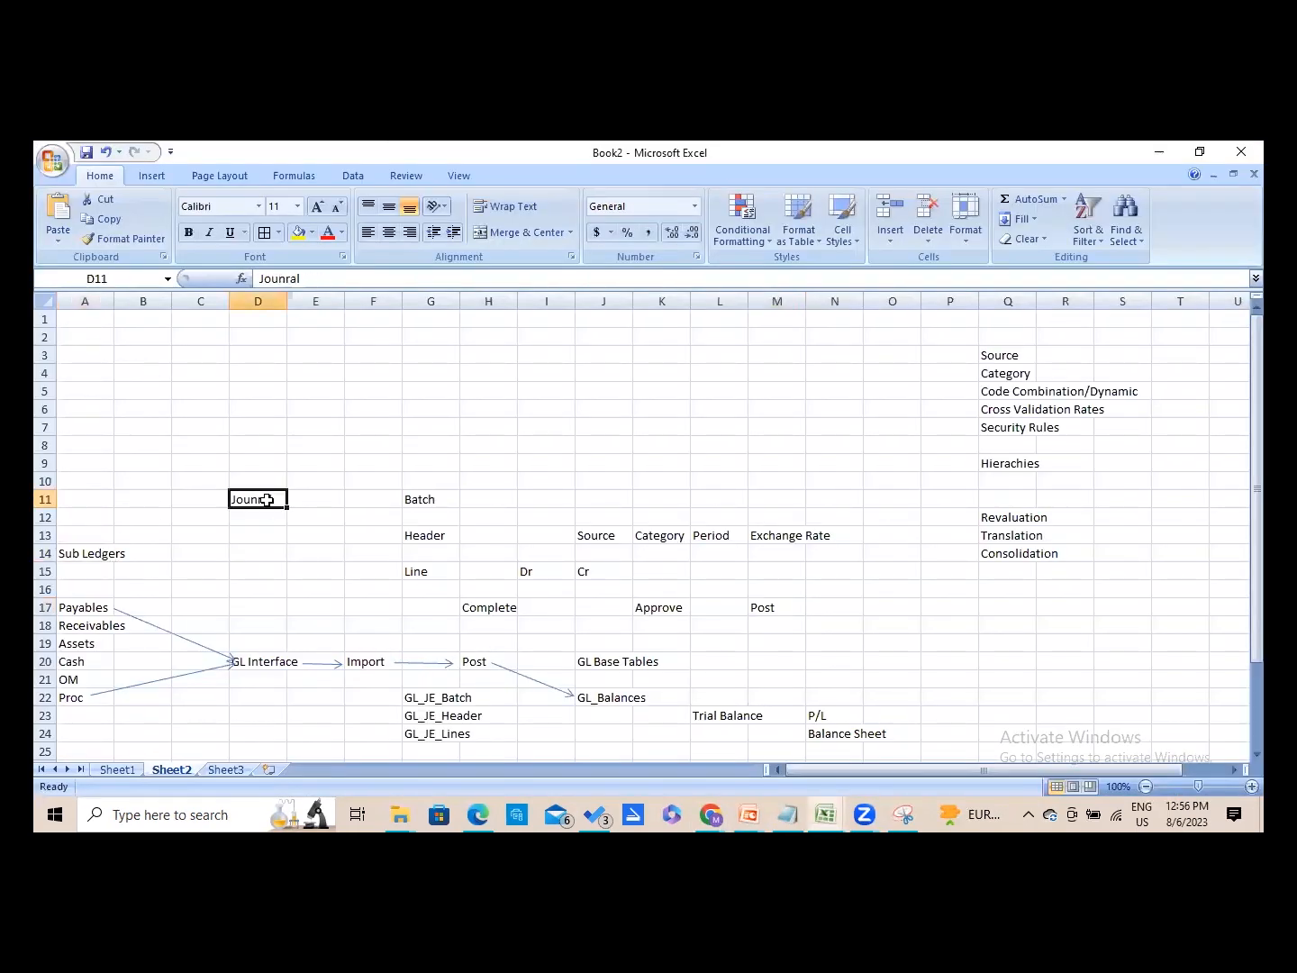
{"action": "key", "text": "Right"}
{"action": "key", "text": "Right"}
{"action": "key", "text": "Right"}
{"action": "key", "text": "Down"}
{"action": "key", "text": "Down"}
{"action": "key", "text": "Down"}
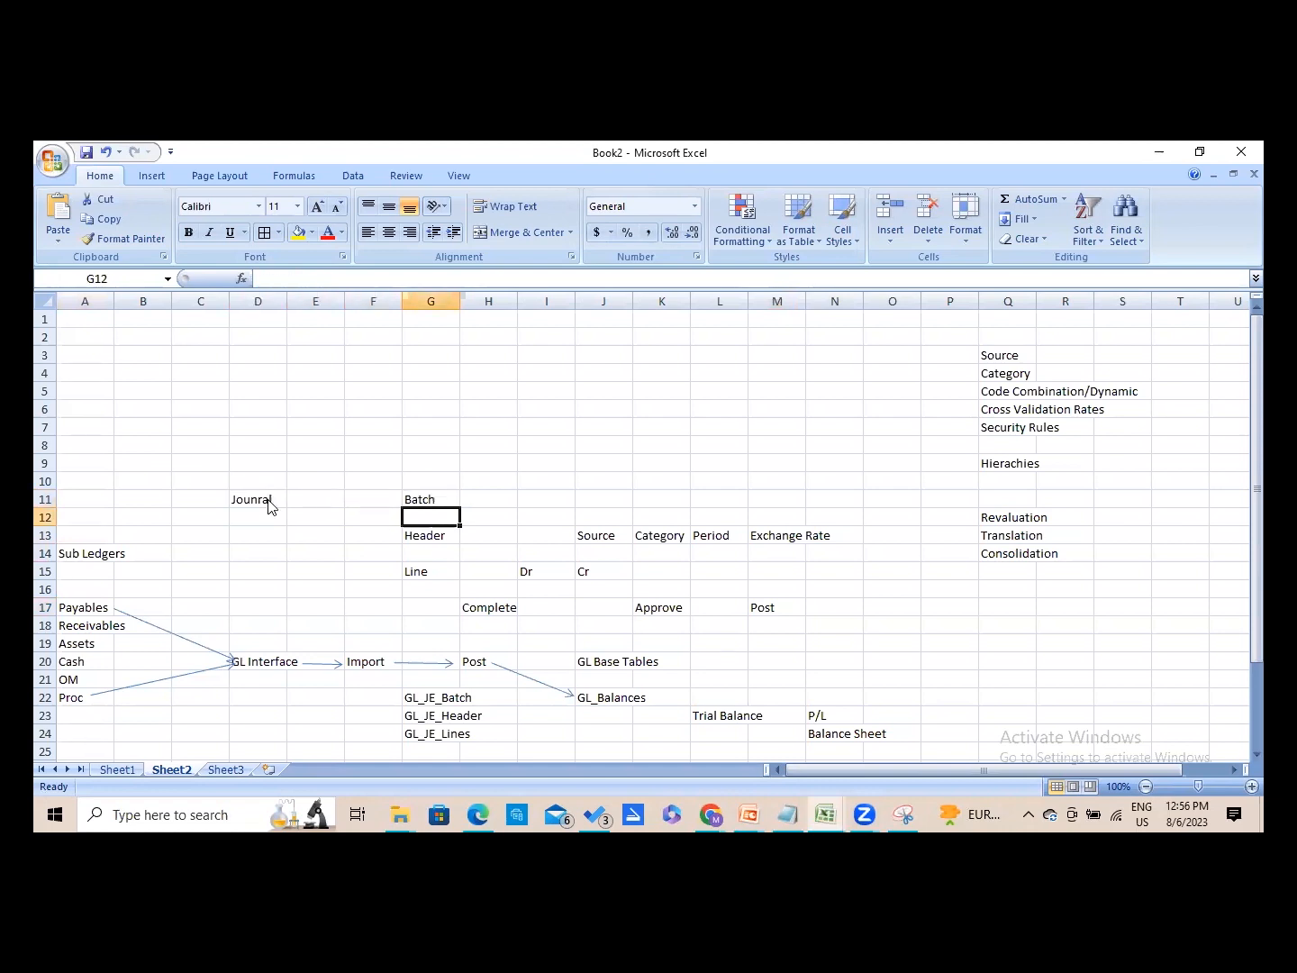
{"action": "key", "text": "Down"}
{"action": "key", "text": "Up"}
{"action": "key", "text": "Up"}
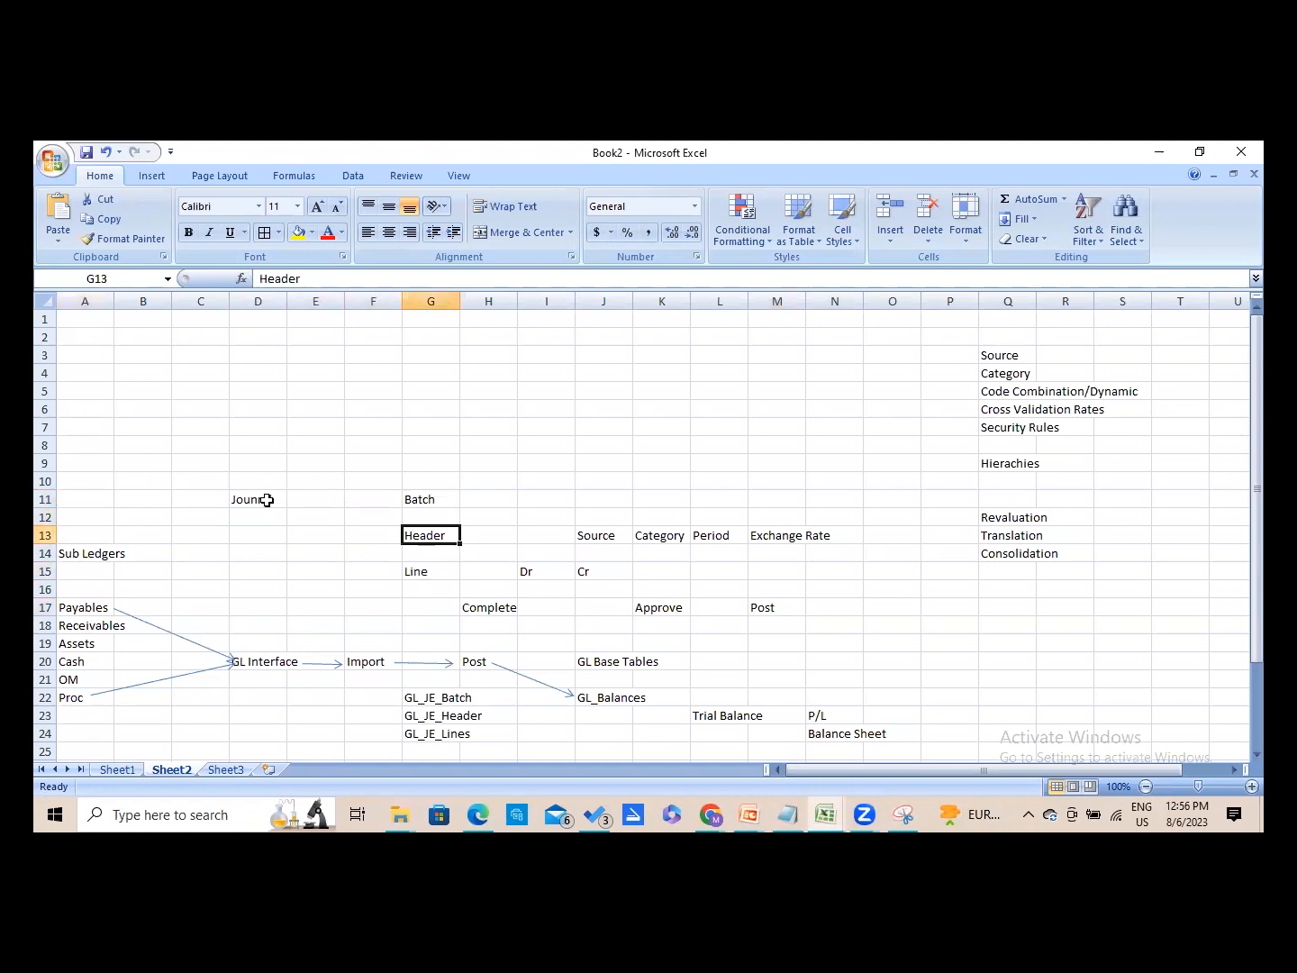
{"action": "key", "text": "Right"}
{"action": "key", "text": "Right"}
{"action": "key", "text": "Right"}
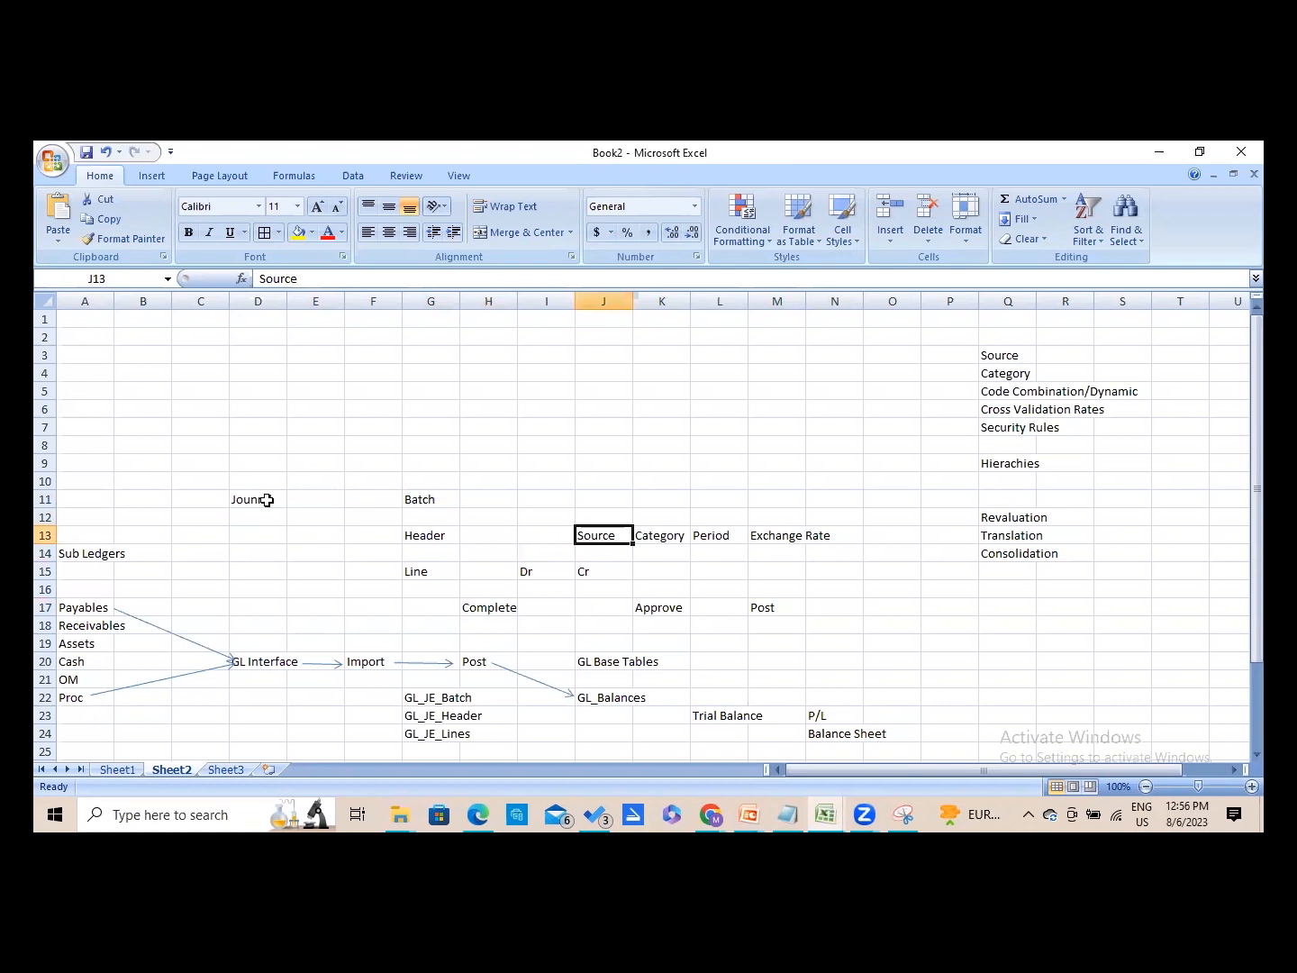
{"action": "key", "text": "Right"}
{"action": "key", "text": "Right"}
{"action": "key", "text": "Right"}
{"action": "key", "text": "Left"}
{"action": "key", "text": "Left"}
{"action": "key", "text": "Left"}
{"action": "key", "text": "Left"}
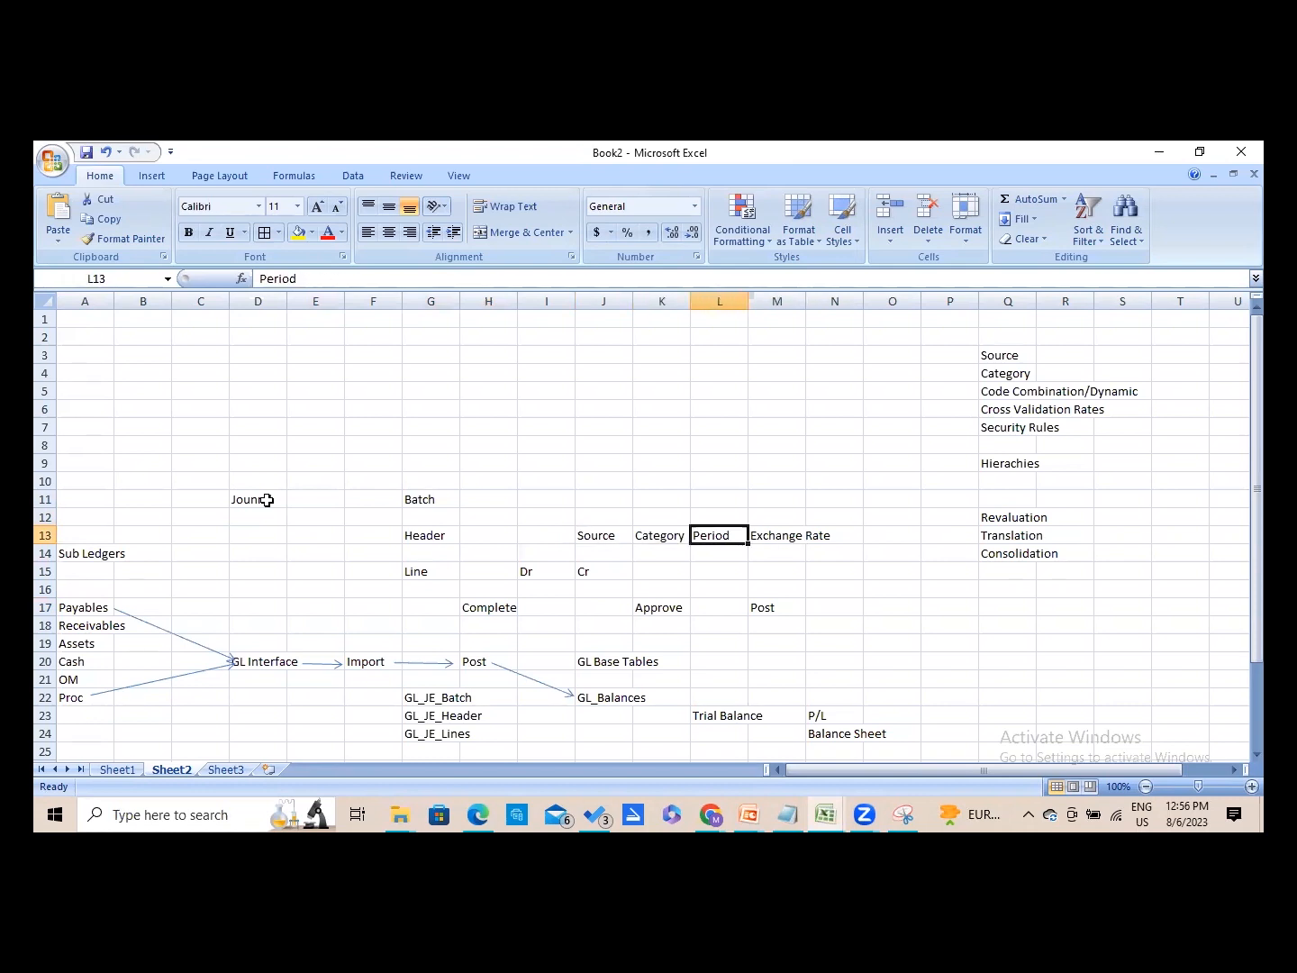
- Review the journal processing stages Complete, Approve and Post in row 17
{"action": "key", "text": "Down"}
{"action": "key", "text": "Down"}
{"action": "key", "text": "Down"}
{"action": "key", "text": "Left"}
{"action": "key", "text": "Down"}
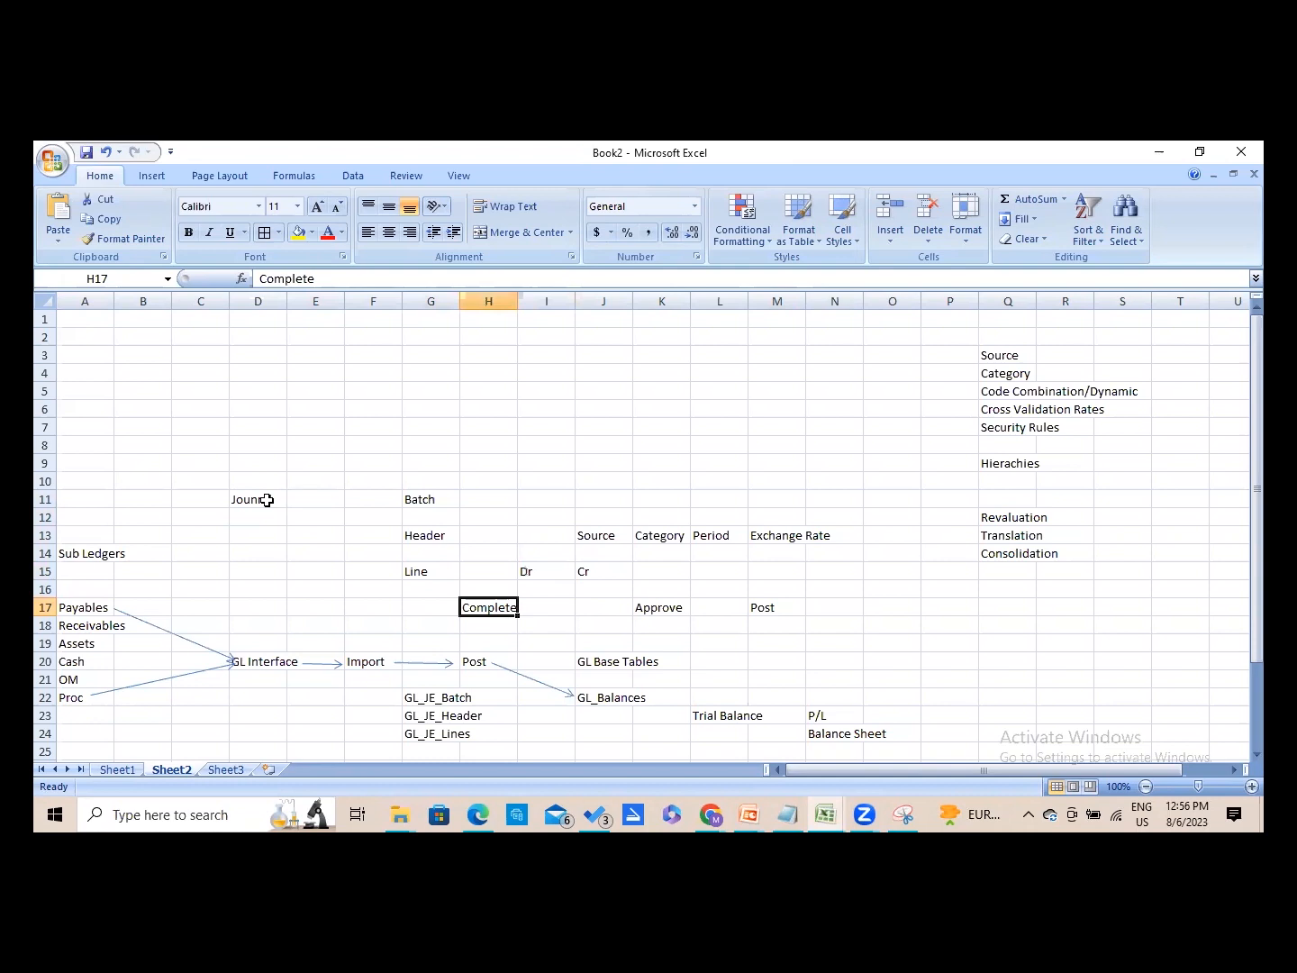
{"action": "key", "text": "Right"}
{"action": "key", "text": "Right"}
{"action": "key", "text": "Right"}
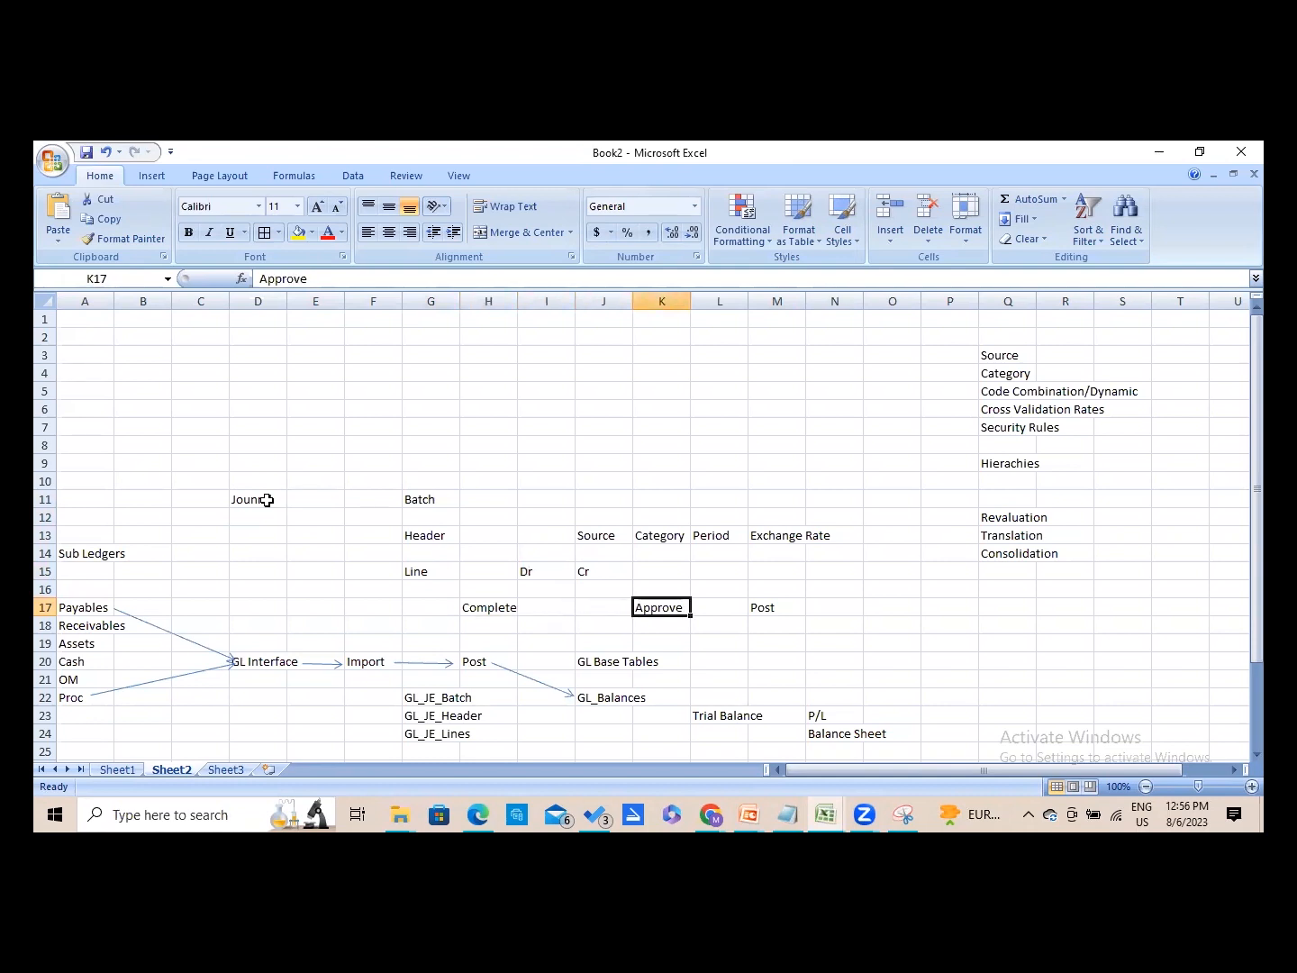
{"action": "key", "text": "Right"}
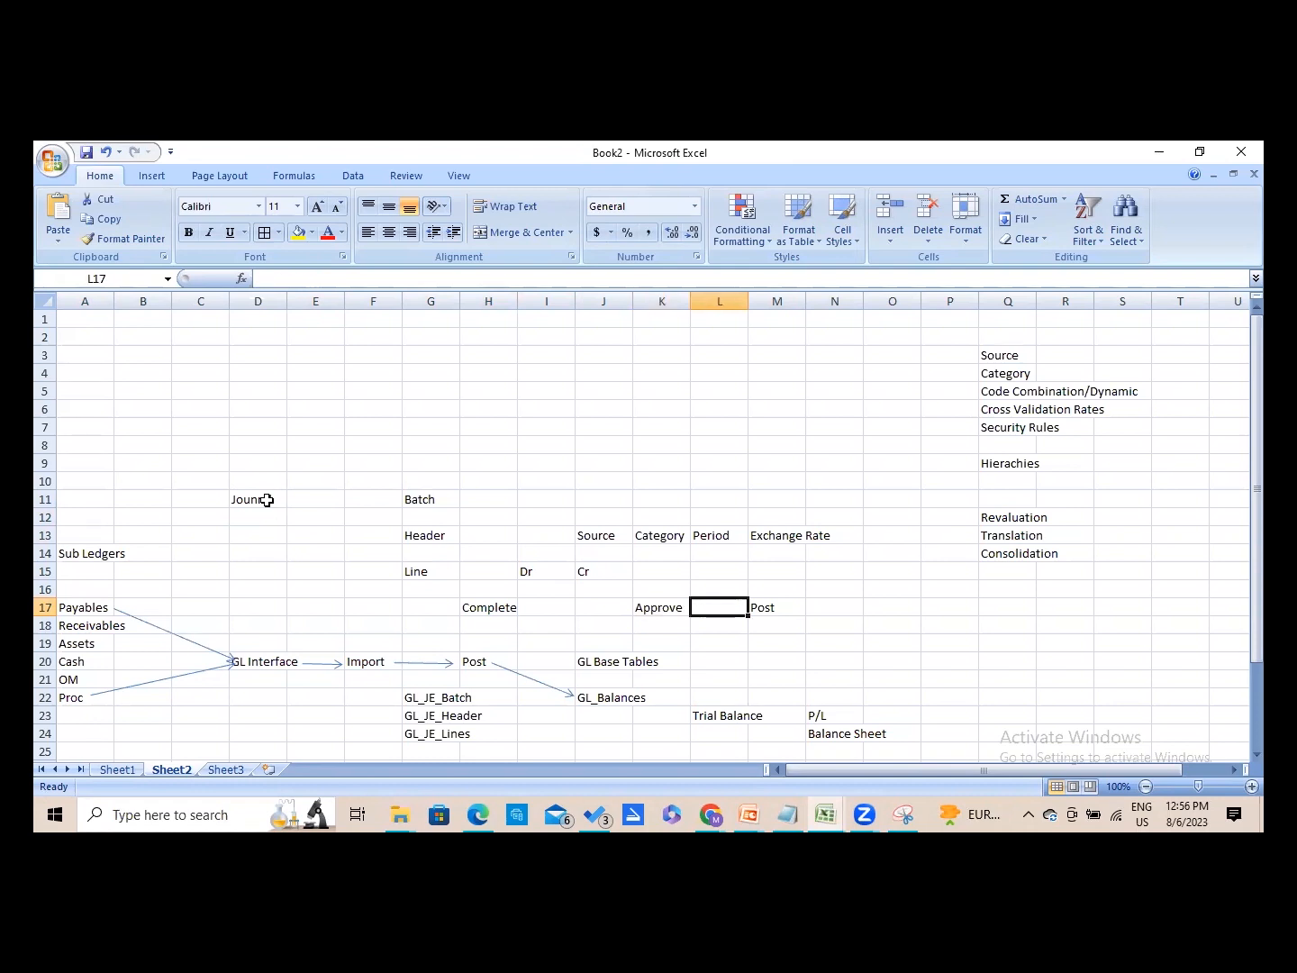
{"action": "key", "text": "Right"}
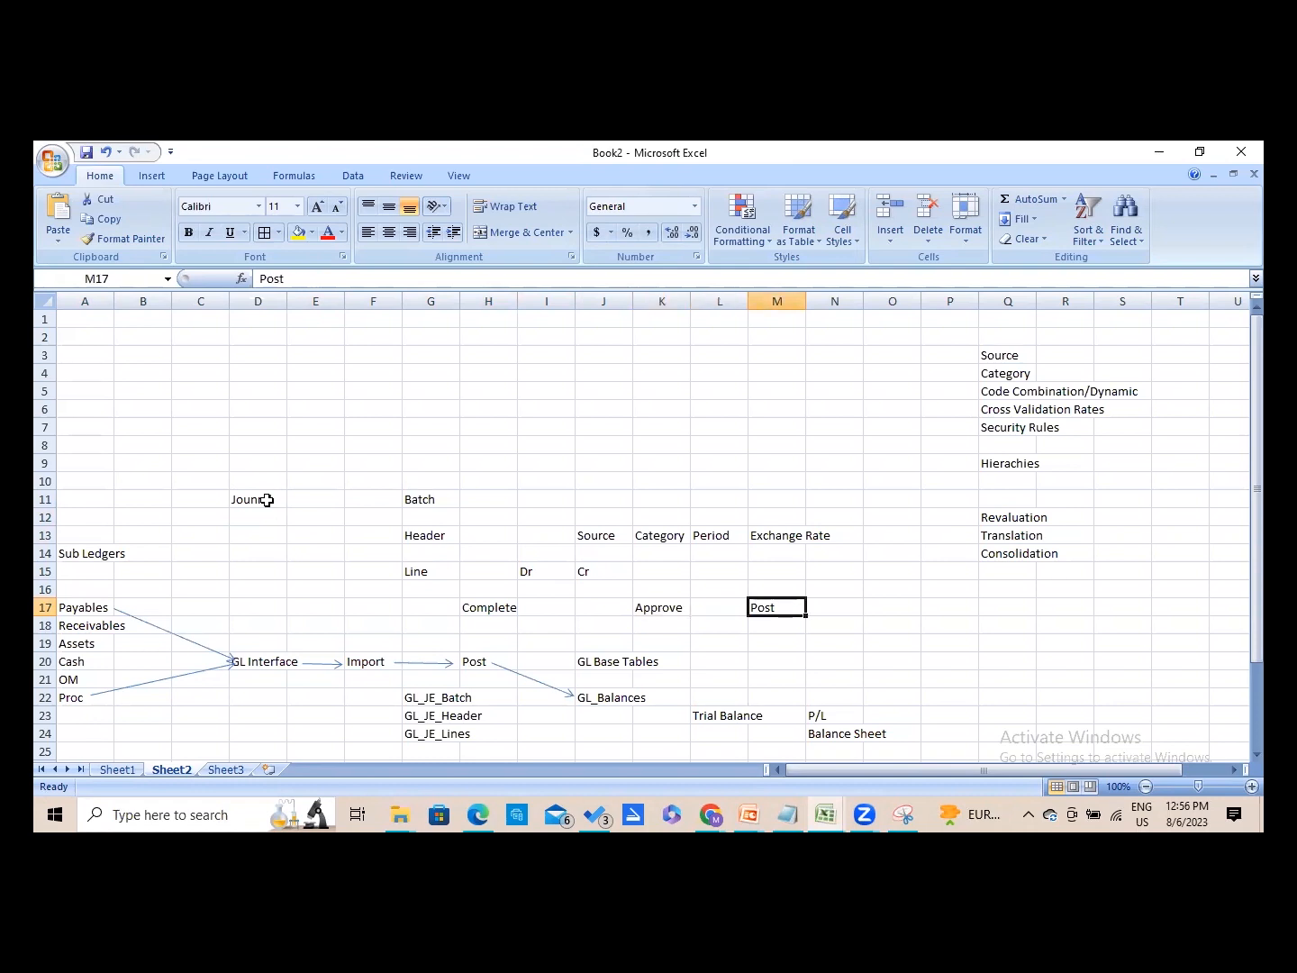
- Examine the GL_Balances entry in the posting flow and switch back to the Create Journal page in Chrome
{"action": "key", "text": "Down"}
{"action": "key", "text": "Down"}
{"action": "key", "text": "Down"}
{"action": "key", "text": "Down"}
{"action": "key", "text": "Down"}
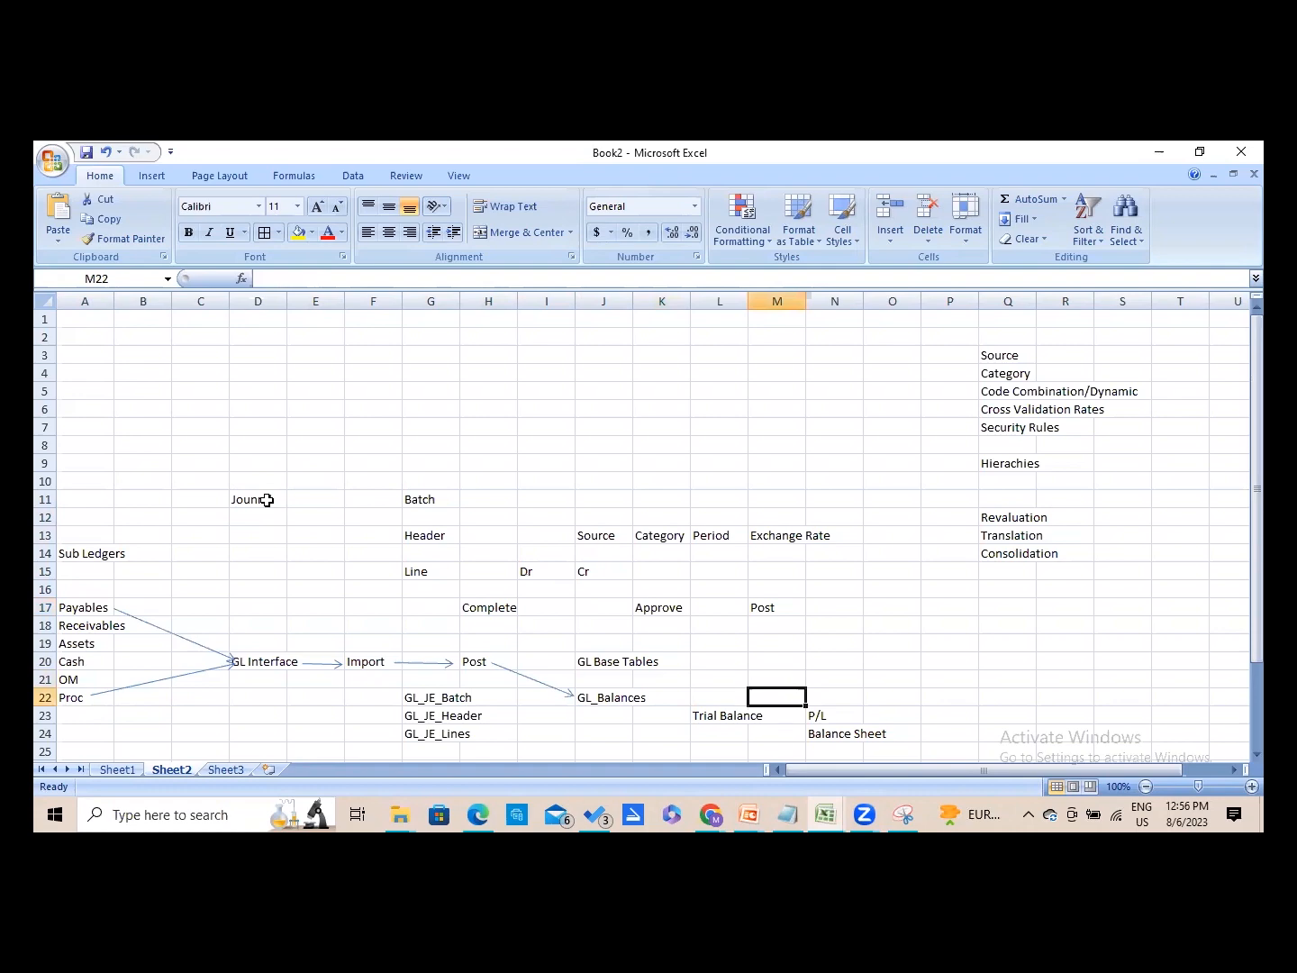
{"action": "key", "text": "Left"}
{"action": "key", "text": "Left"}
{"action": "key", "text": "Left"}
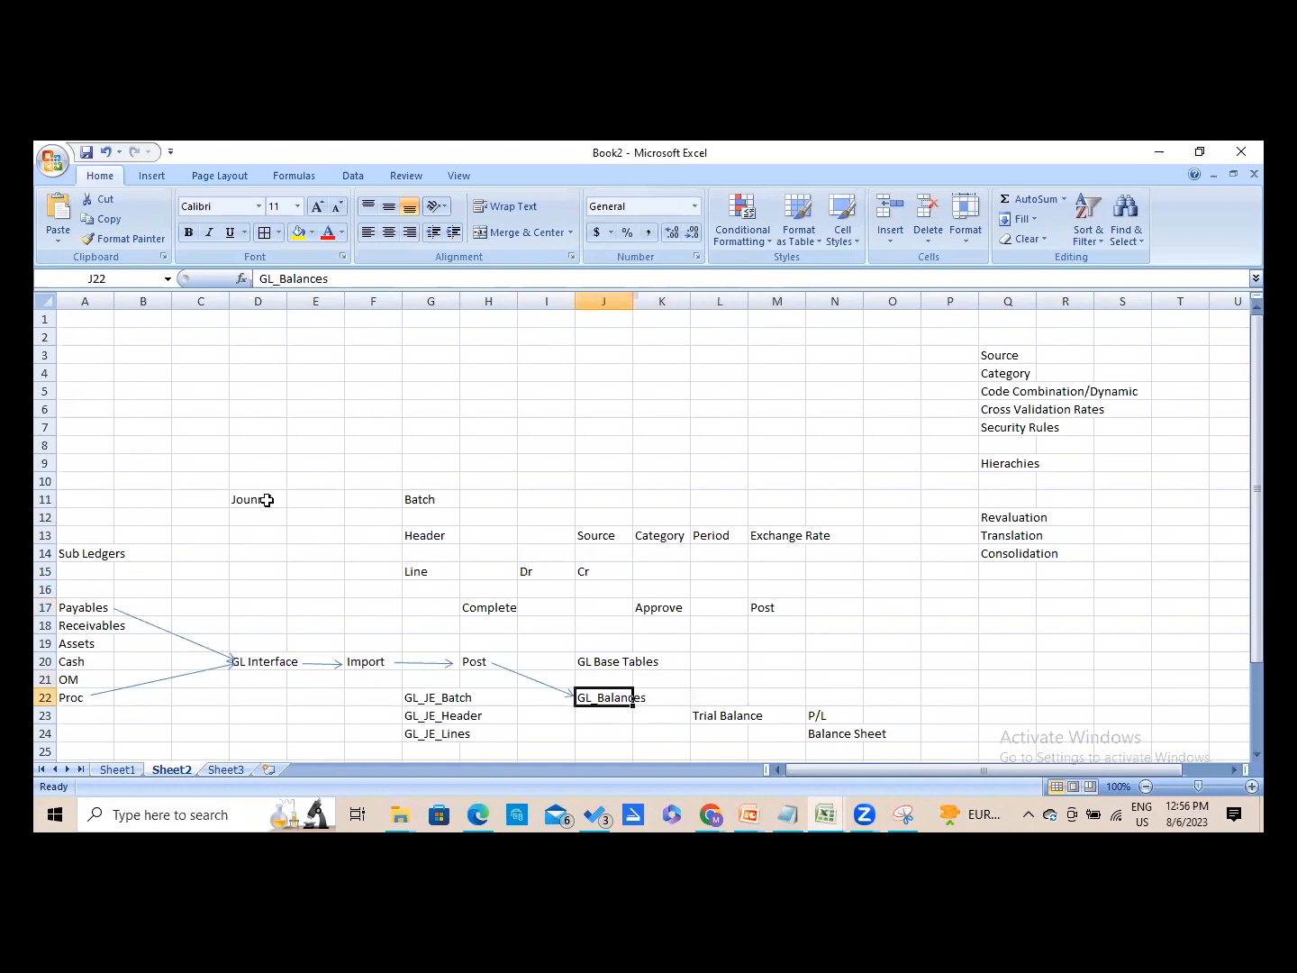
{"action": "key", "text": "alt+Tab"}
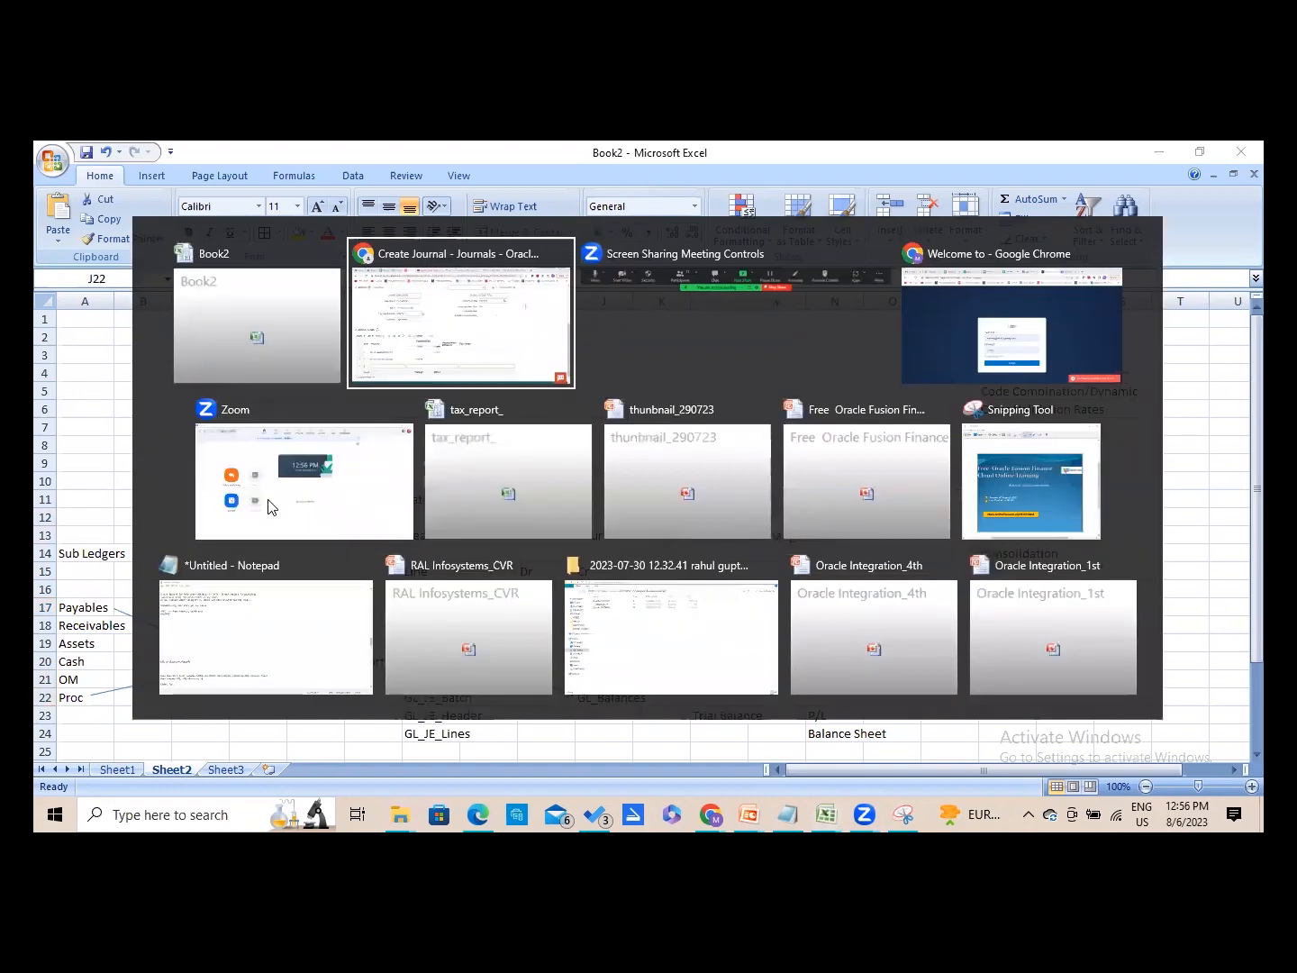
- Switch to the Excel workbook Book2 and review the Period Close statuses from Open to Permanently Closed in G27:G31
{"action": "key", "text": "alt+Tab"}
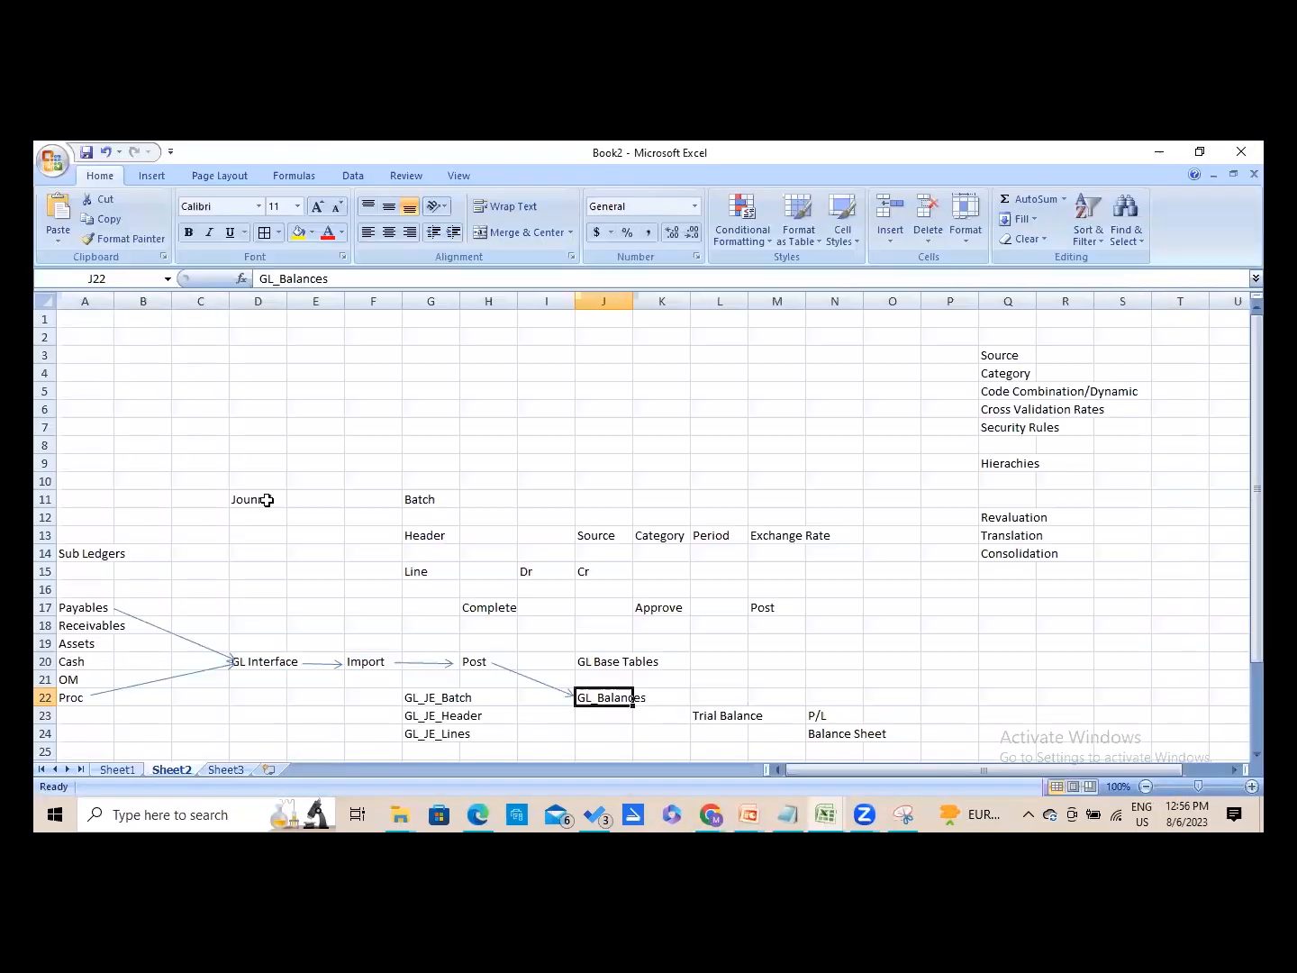
{"action": "left_click_drag", "start_coordinate": [1256, 494], "coordinate": [1256, 576]}
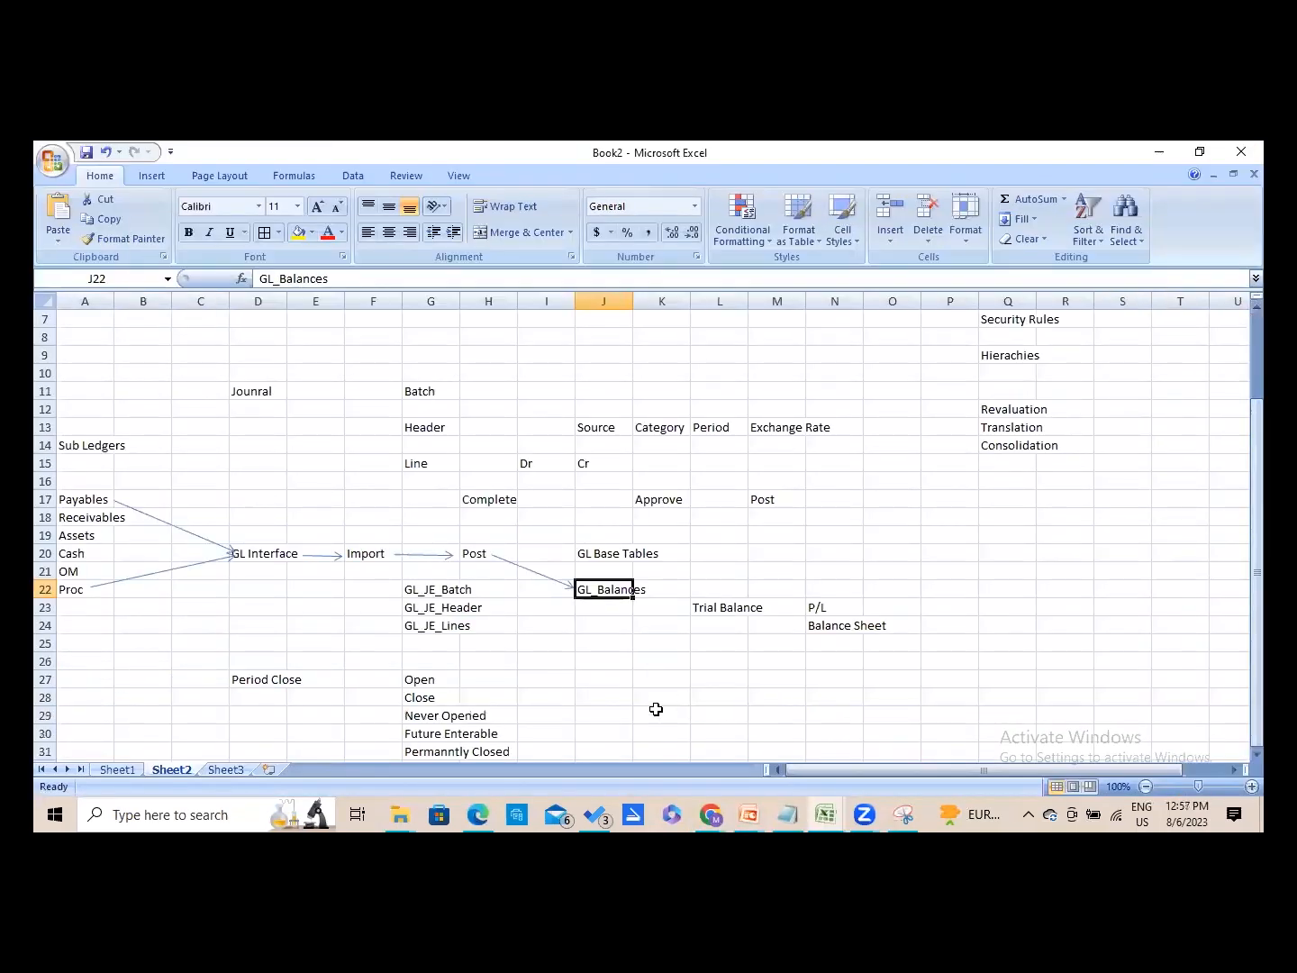
{"action": "left_click", "coordinate": [256, 661]}
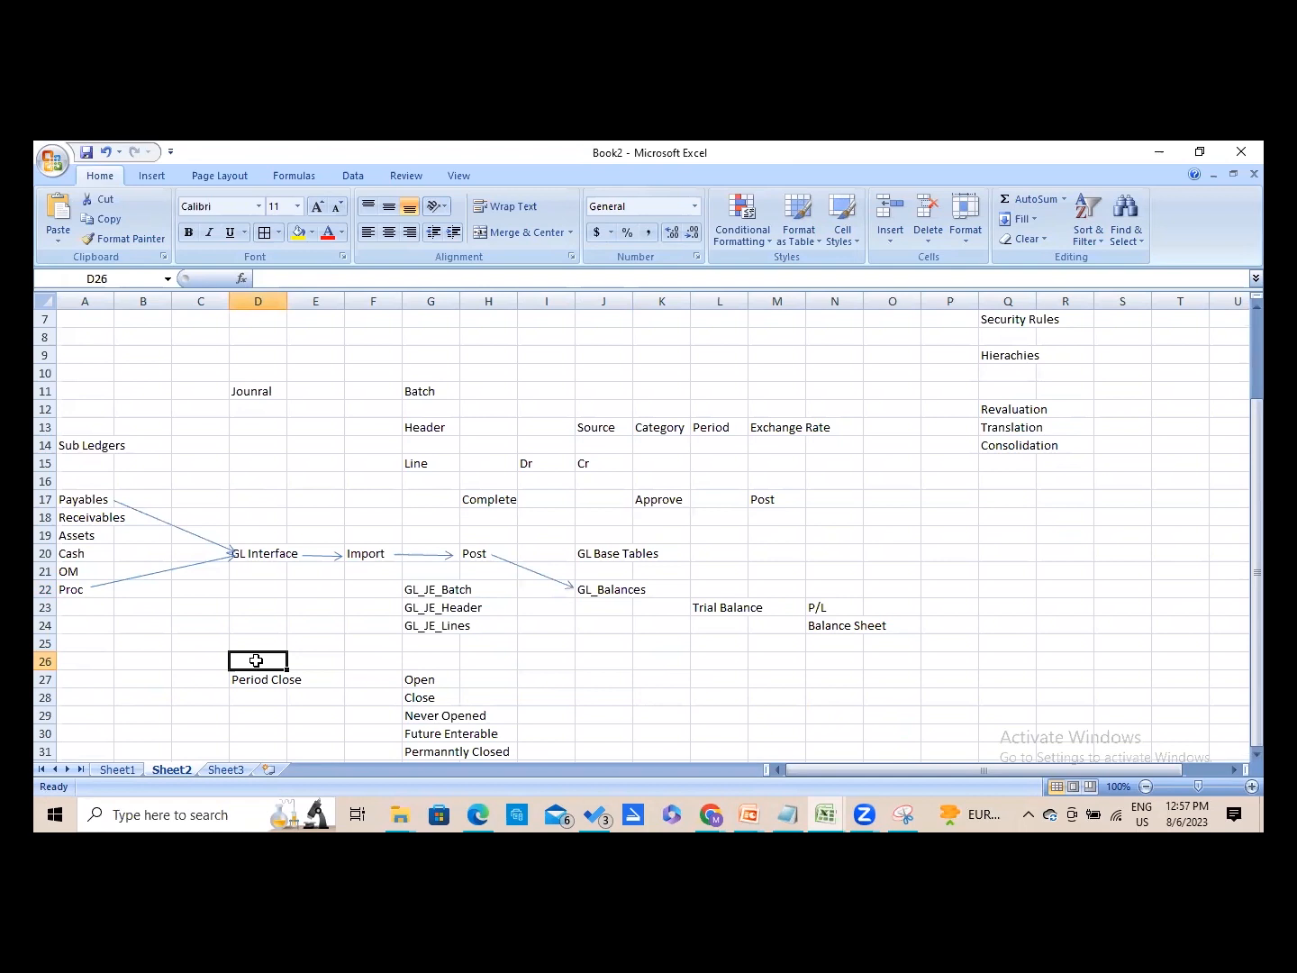
{"action": "key", "text": "Down"}
{"action": "key", "text": "Right"}
{"action": "key", "text": "Right"}
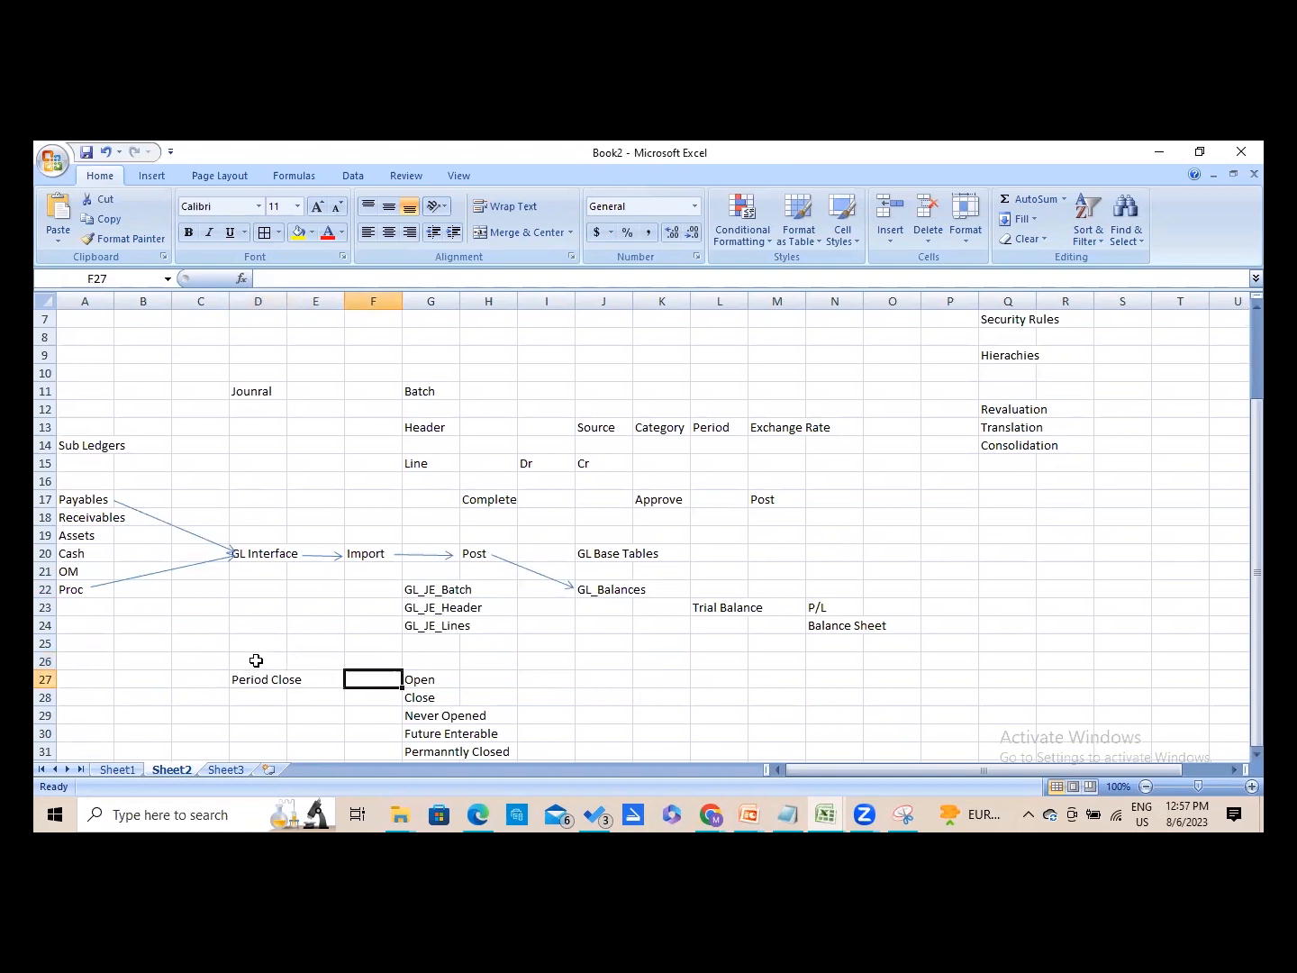
{"action": "key", "text": "Down"}
{"action": "key", "text": "Right"}
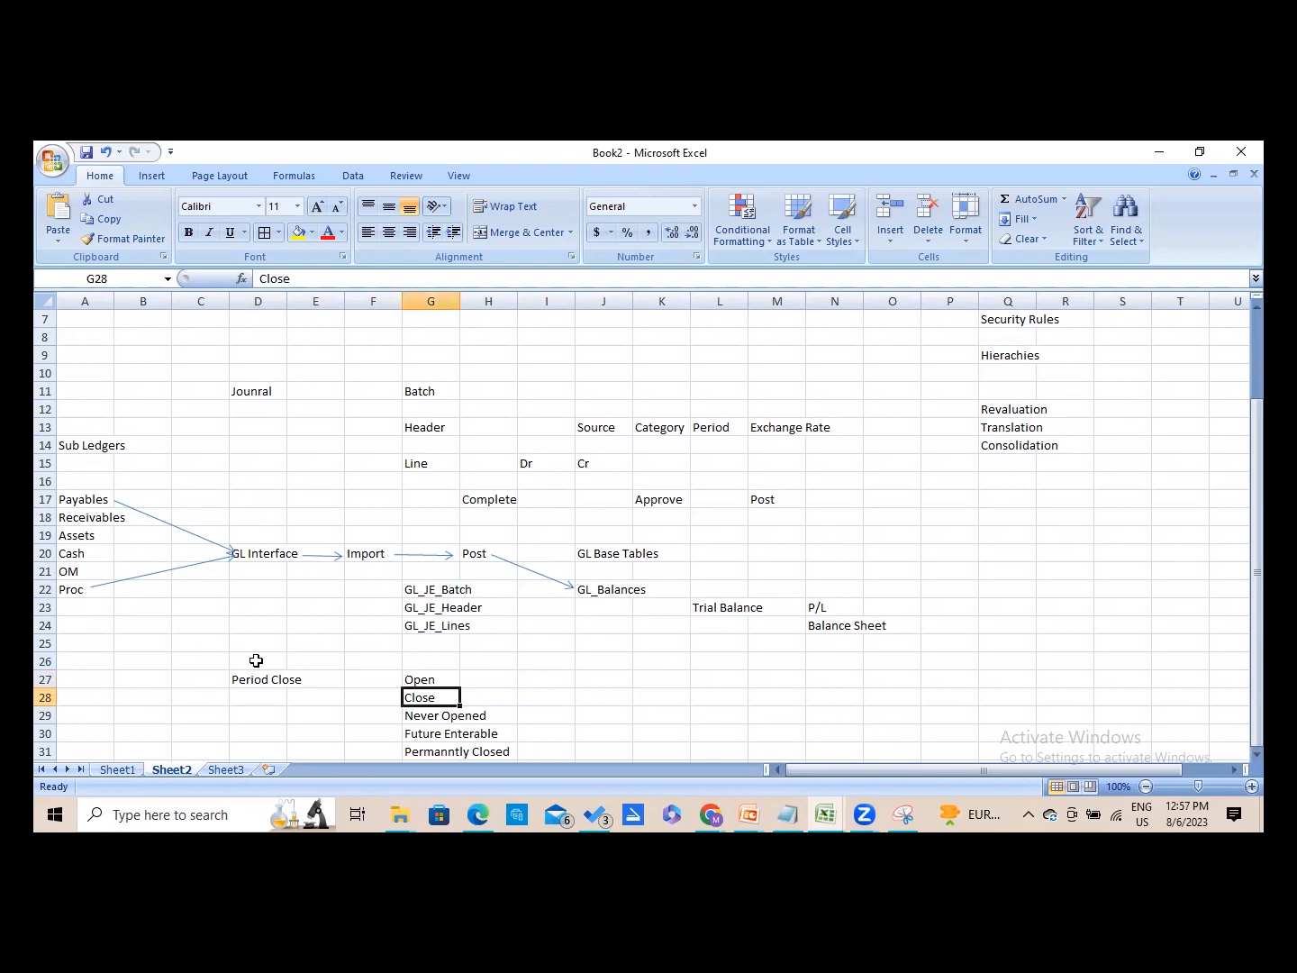
{"action": "key", "text": "Down"}
{"action": "key", "text": "Down"}
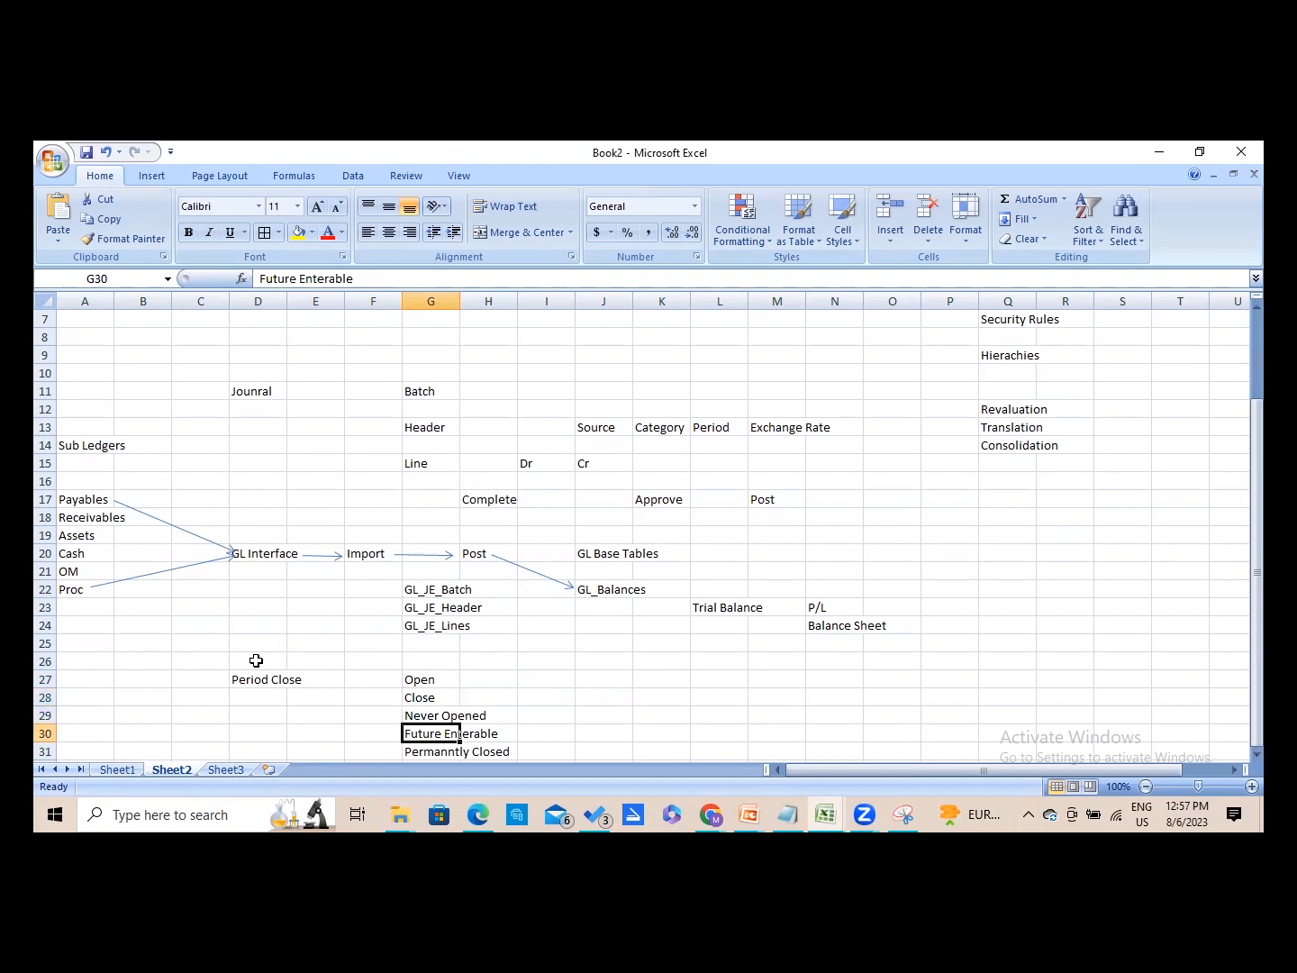
{"action": "key", "text": "Down"}
{"action": "key", "text": "Down"}
{"action": "key", "text": "Up"}
{"action": "key", "text": "Up"}
{"action": "key", "text": "Up"}
{"action": "key", "text": "Up"}
{"action": "key", "text": "Up"}
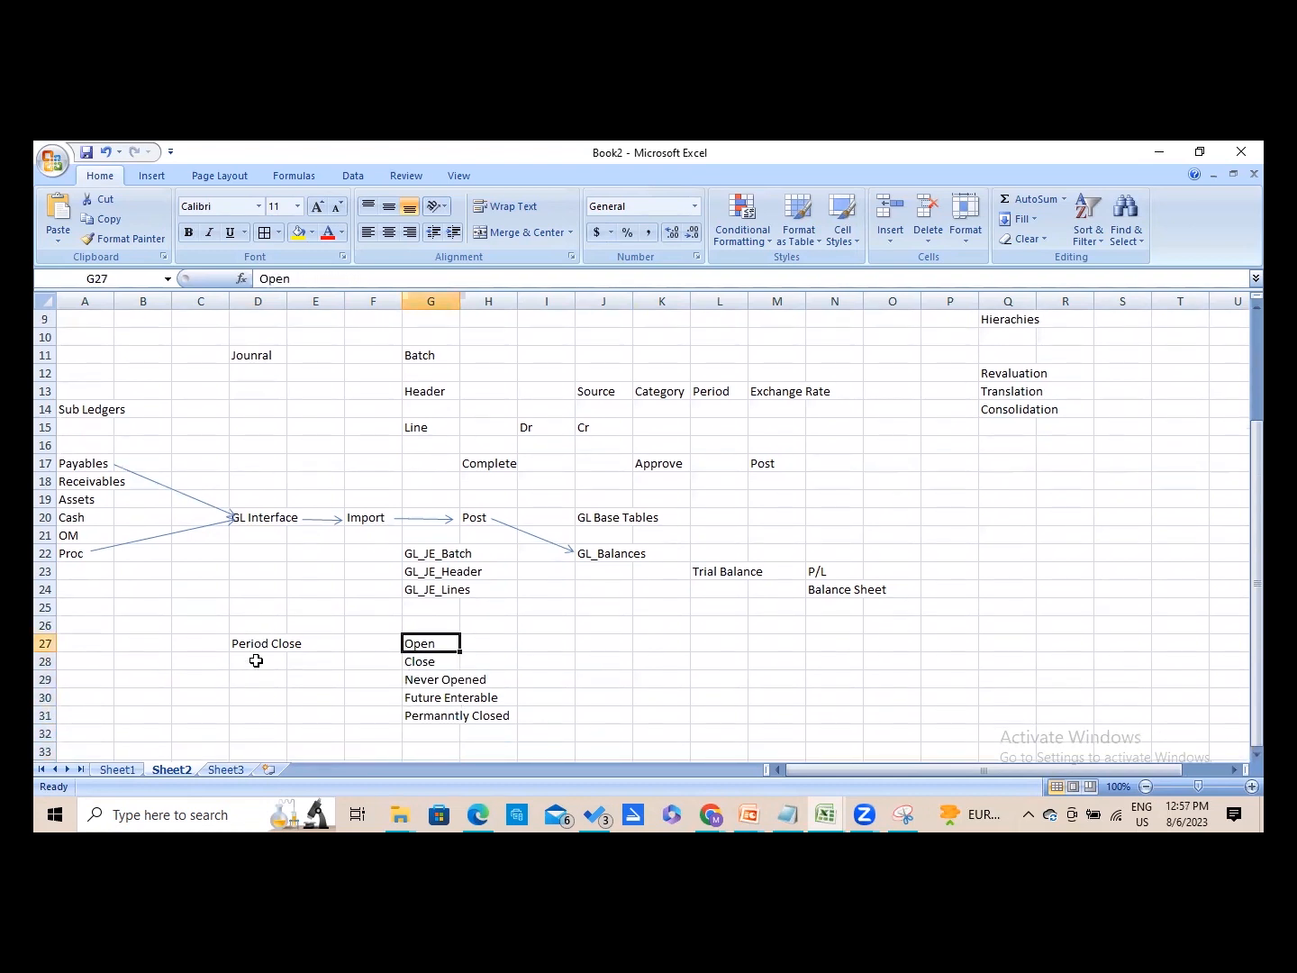
{"action": "key", "text": "shift+Down"}
{"action": "key", "text": "shift+Down"}
{"action": "key", "text": "shift+Down"}
{"action": "key", "text": "shift+Down"}
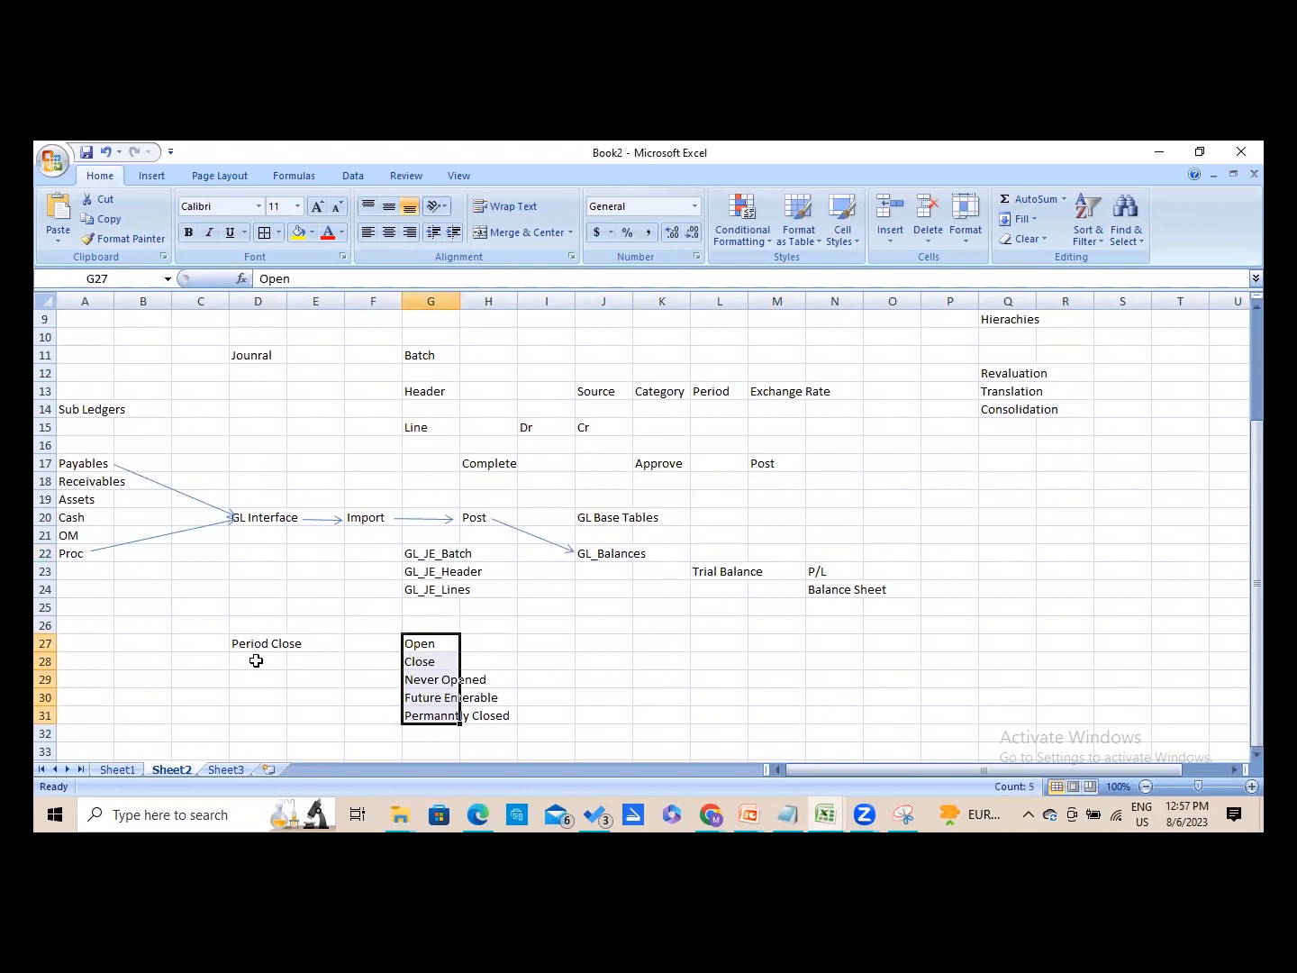
- Enter the period Aug-23 in cell J28, on the Close status row
{"action": "key", "text": "Right"}
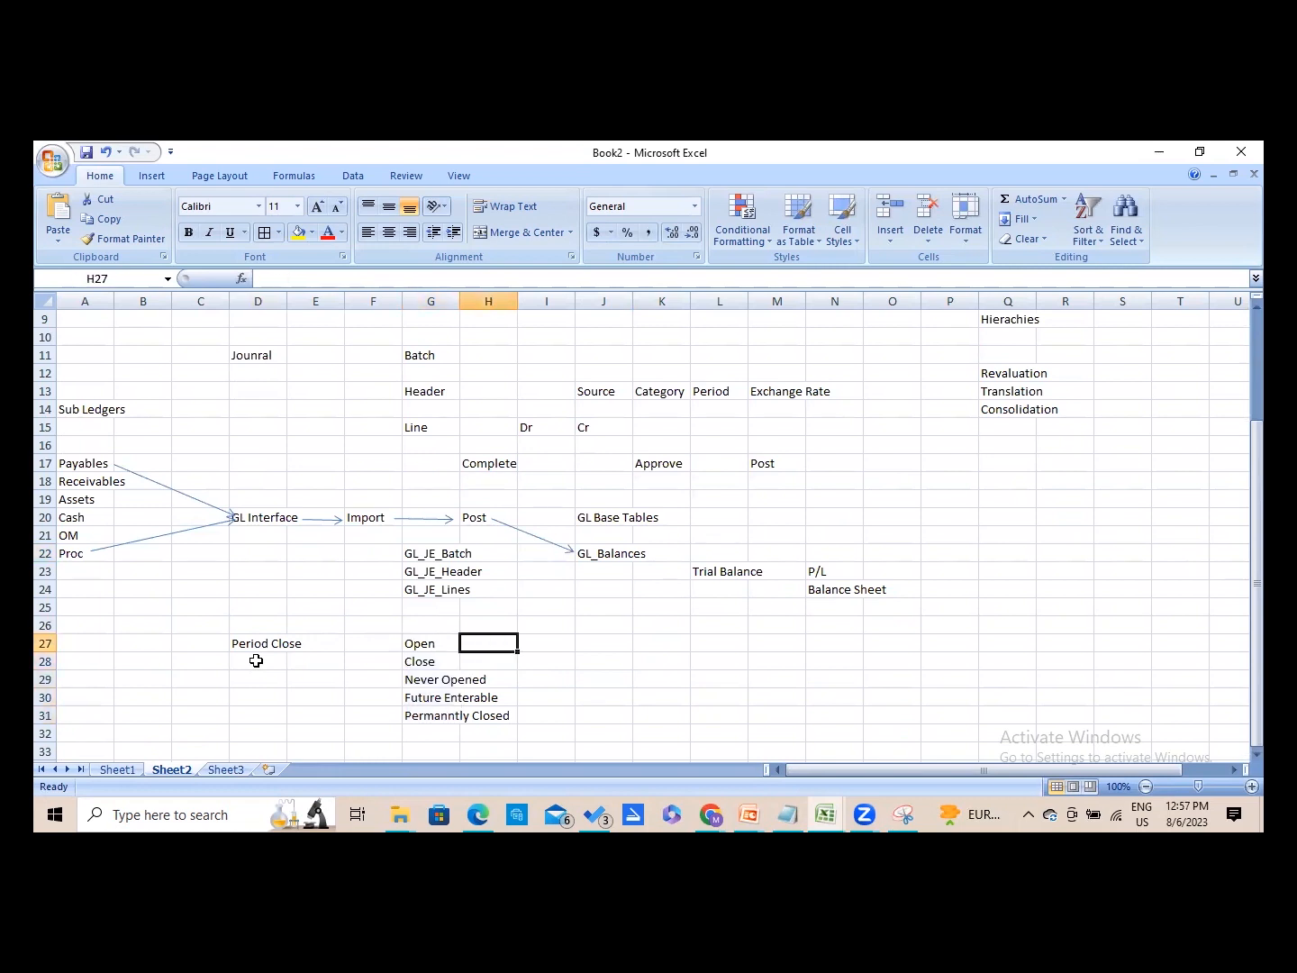
{"action": "key", "text": "Right"}
{"action": "key", "text": "Right"}
{"action": "key", "text": "Down"}
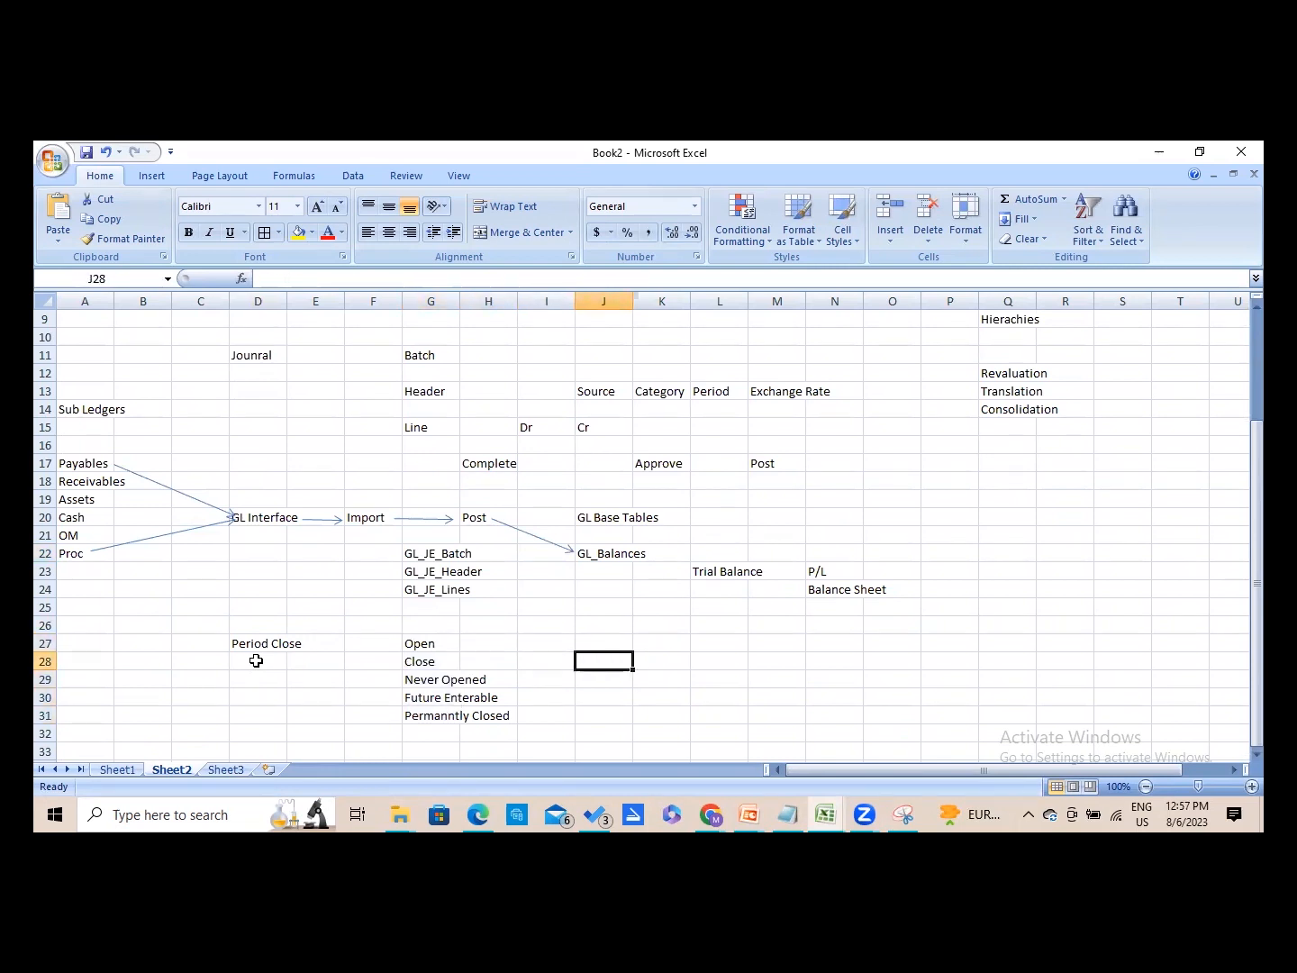
{"action": "type", "text": "Aug-23"}
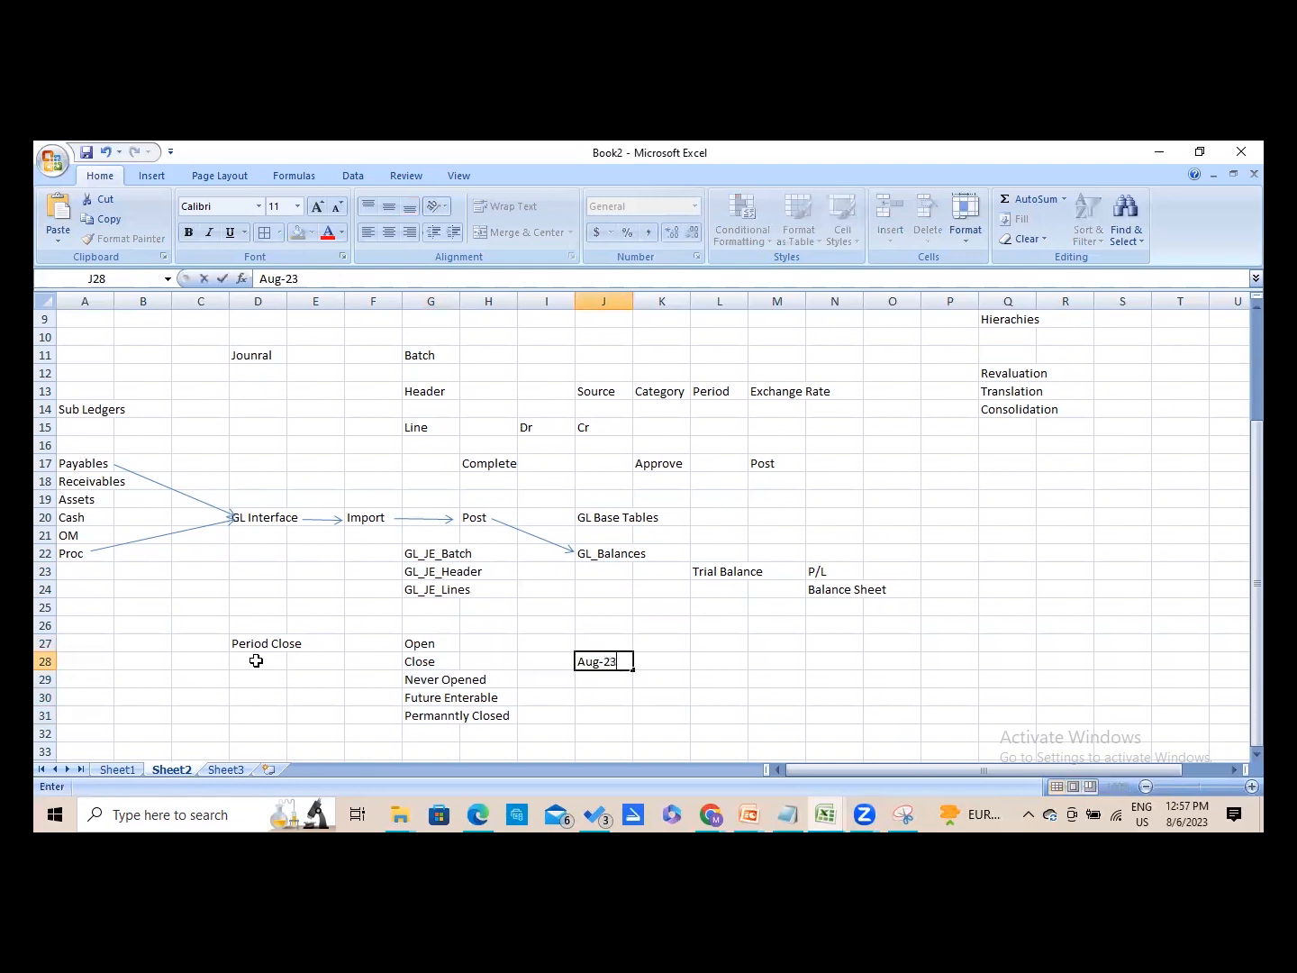
{"action": "key", "text": "Return"}
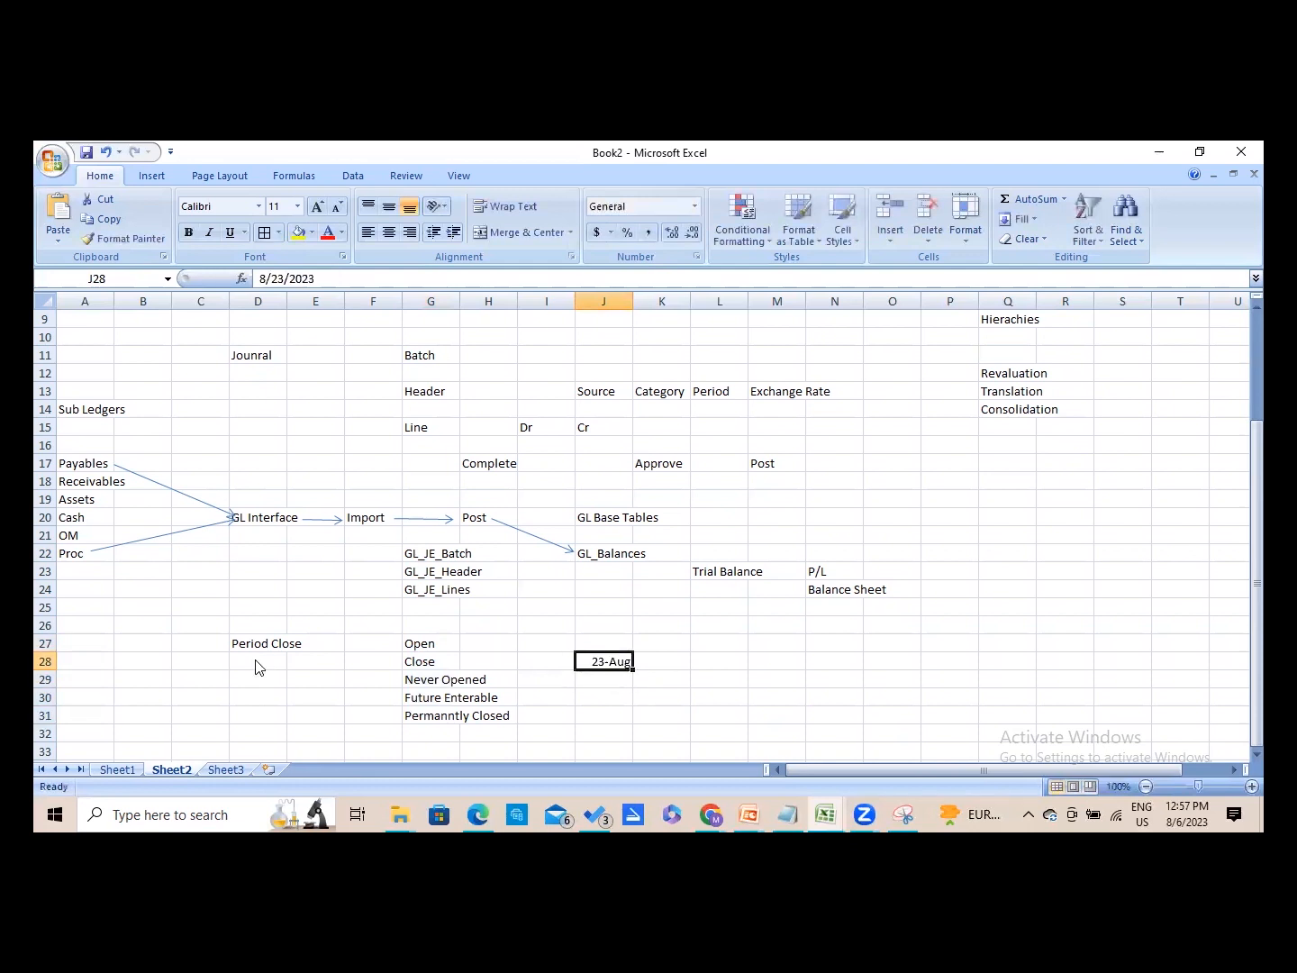
- Enter "Create + Post Accounting Entry" in cell I27 as the description of the Open status
{"action": "key", "text": "Left"}
{"action": "key", "text": "Left"}
{"action": "key", "text": "Left"}
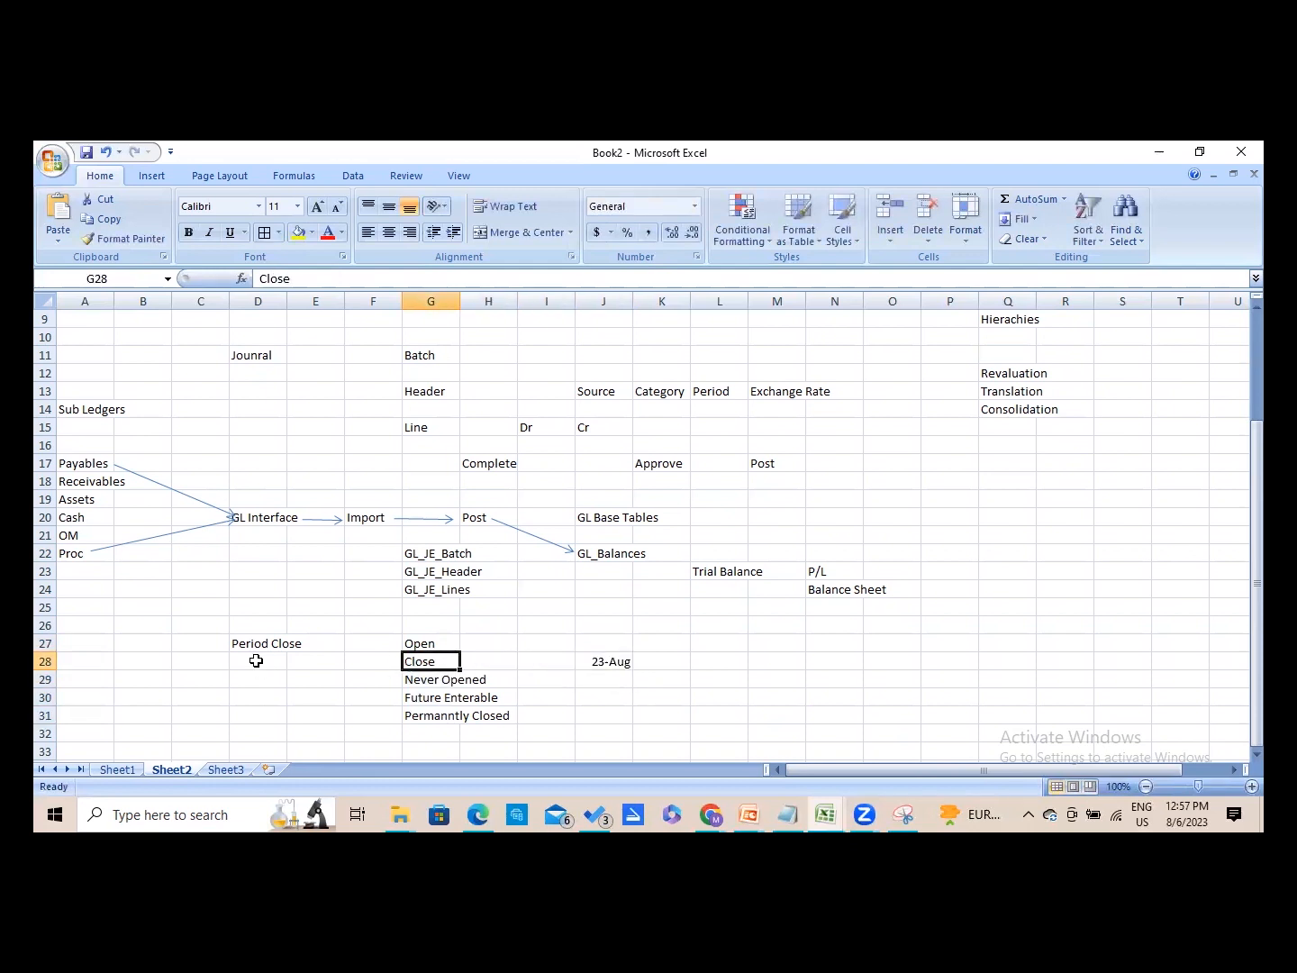
{"action": "key", "text": "Up"}
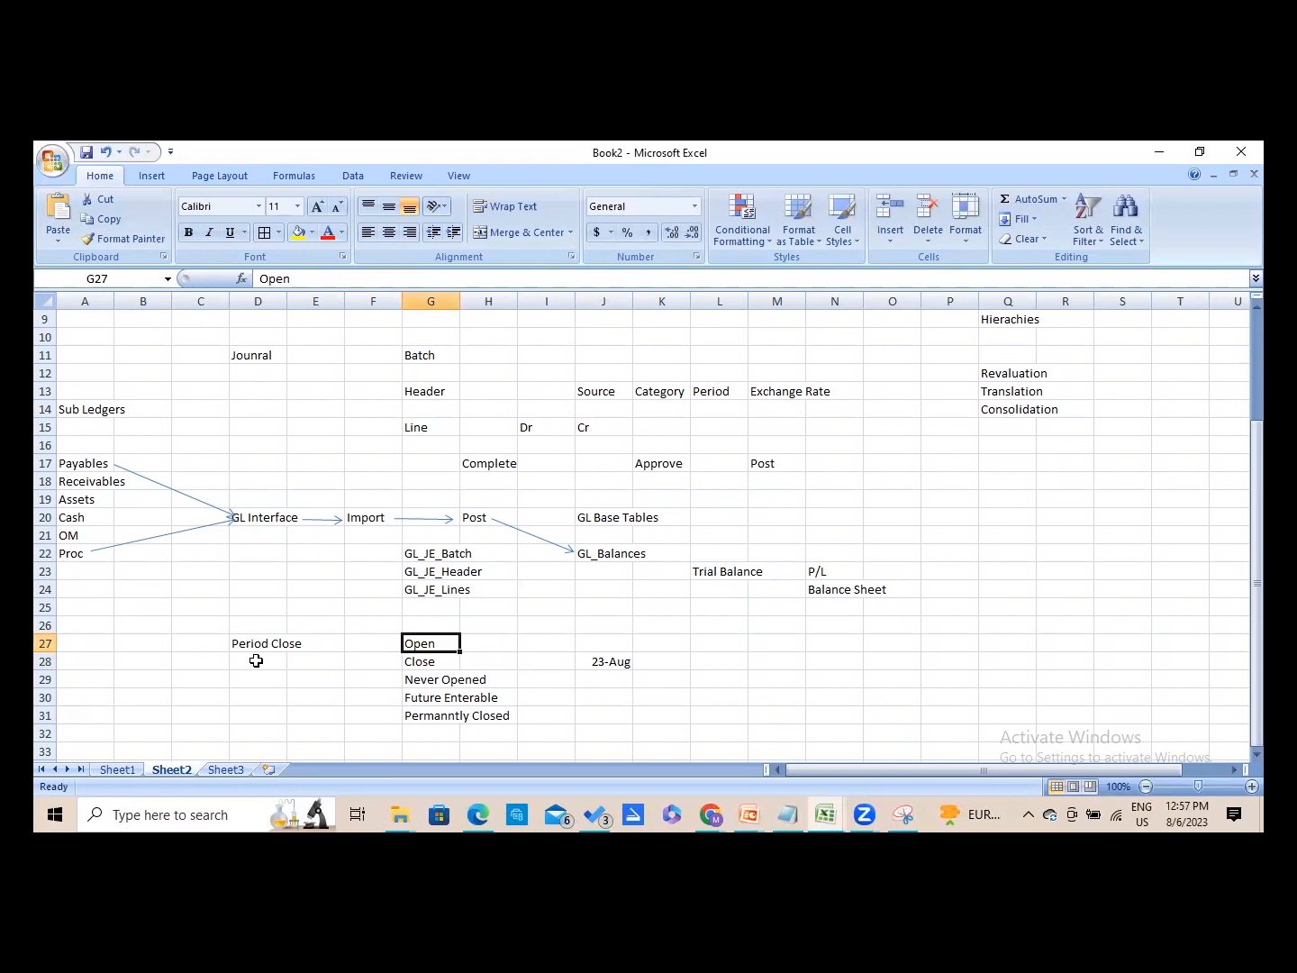
{"action": "key", "text": "Right"}
{"action": "key", "text": "Right"}
{"action": "key", "text": "Right"}
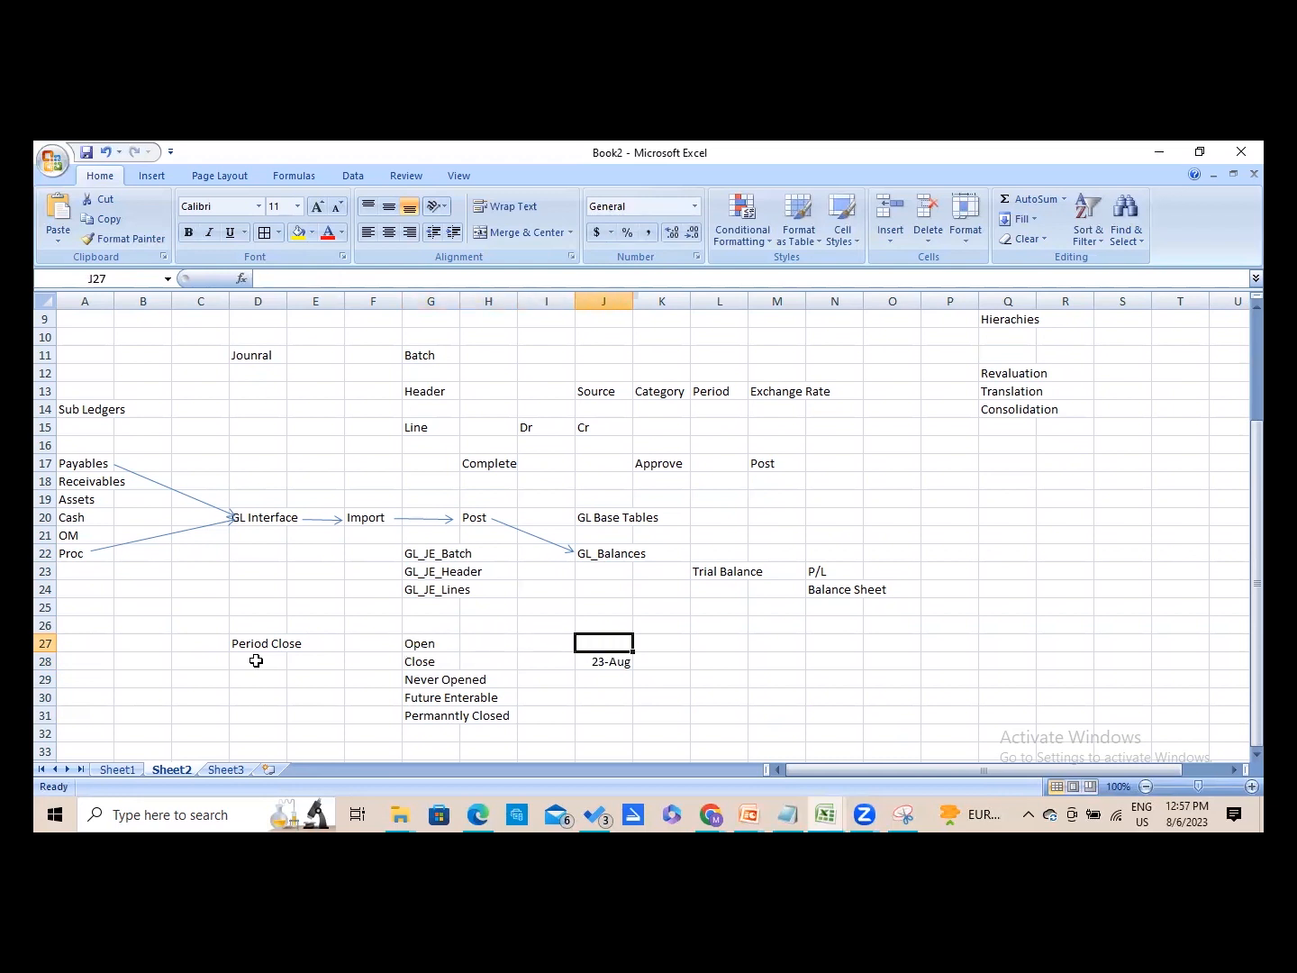
{"action": "key", "text": "Left"}
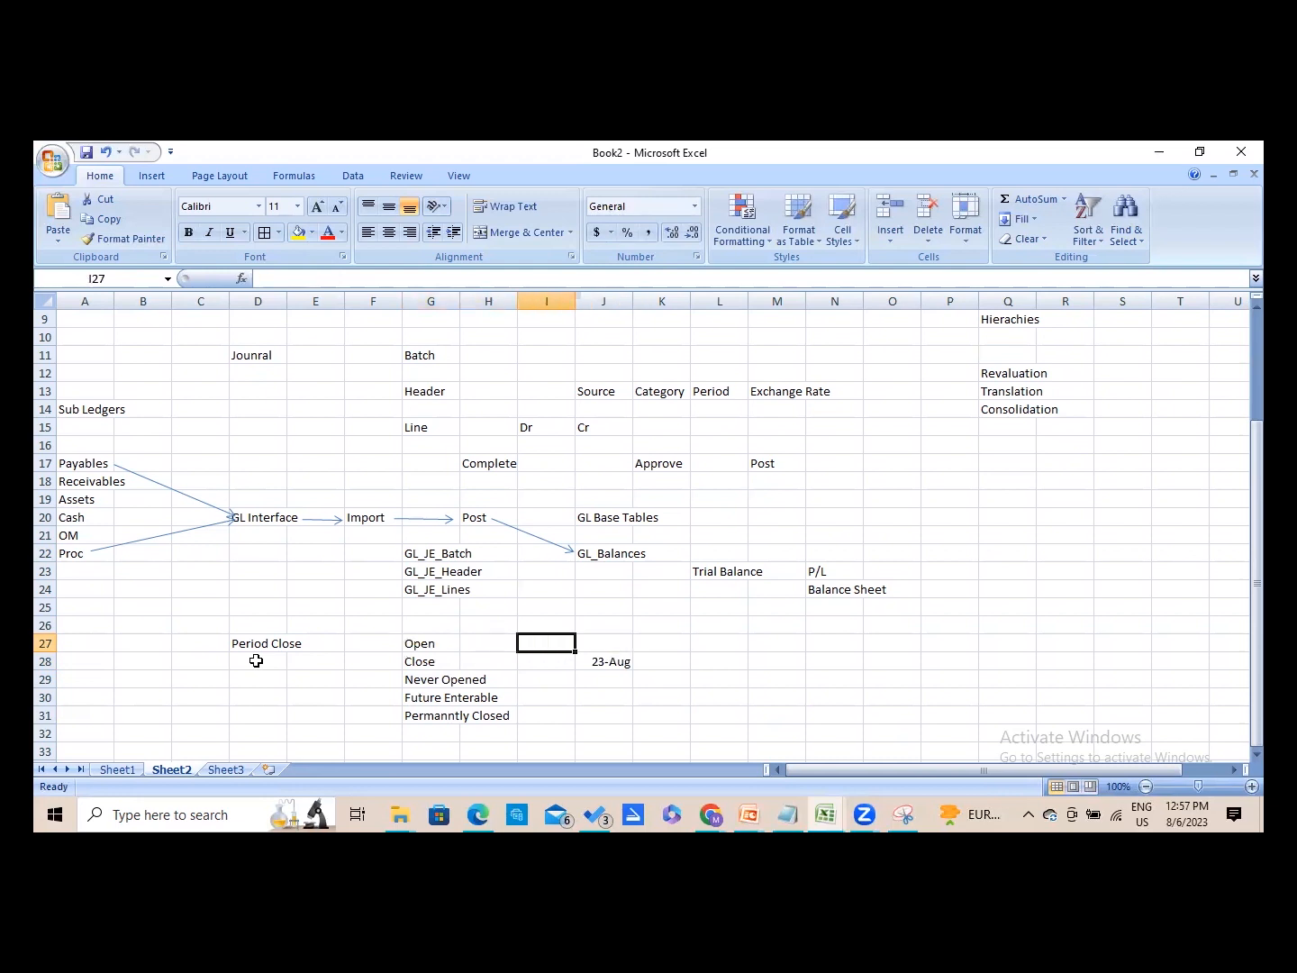
{"action": "type", "text": "Create"}
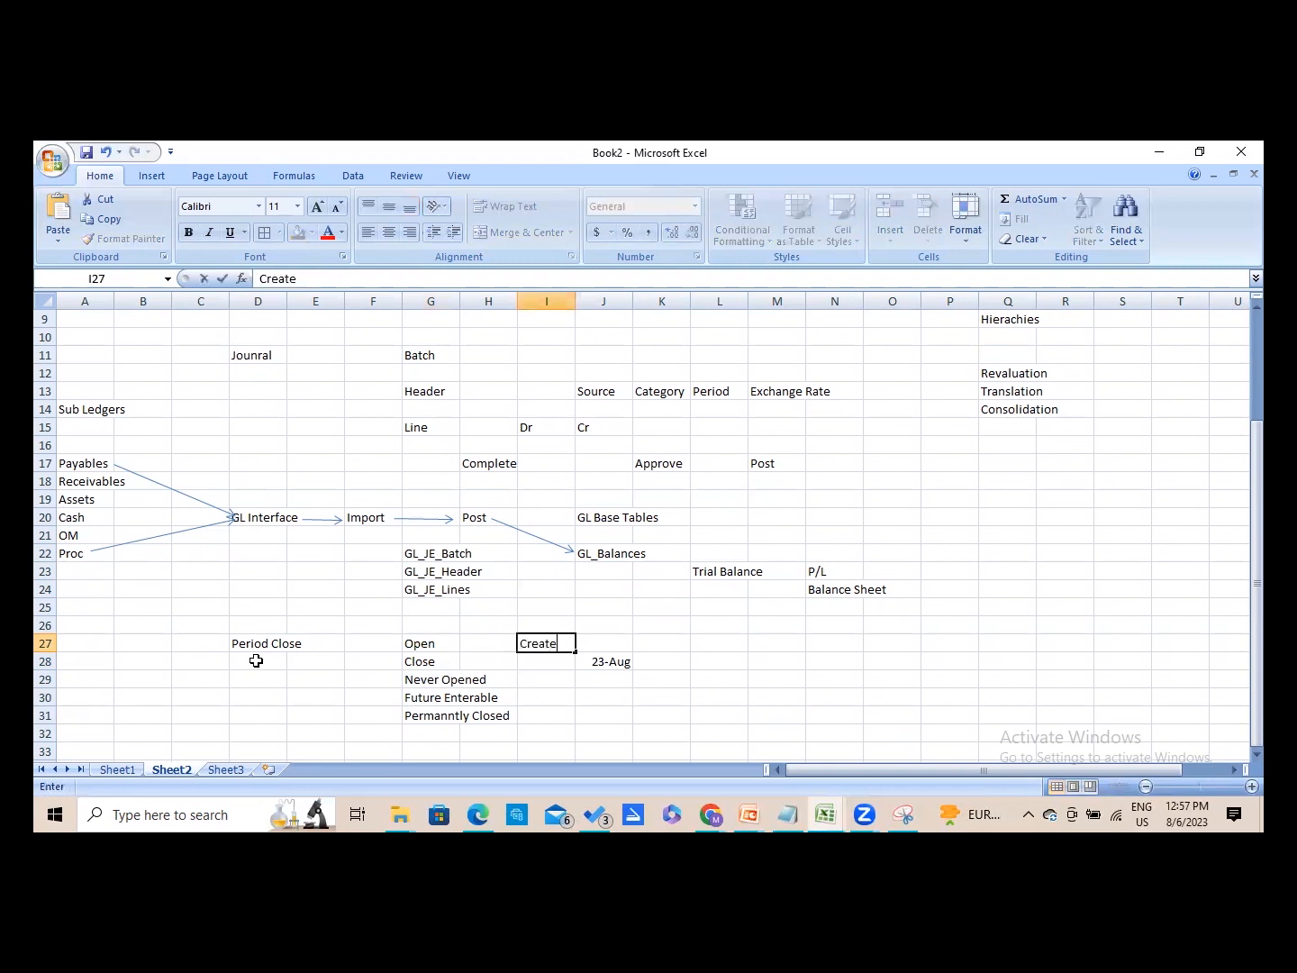
{"action": "type", "text": " + Post Accounting Entry"}
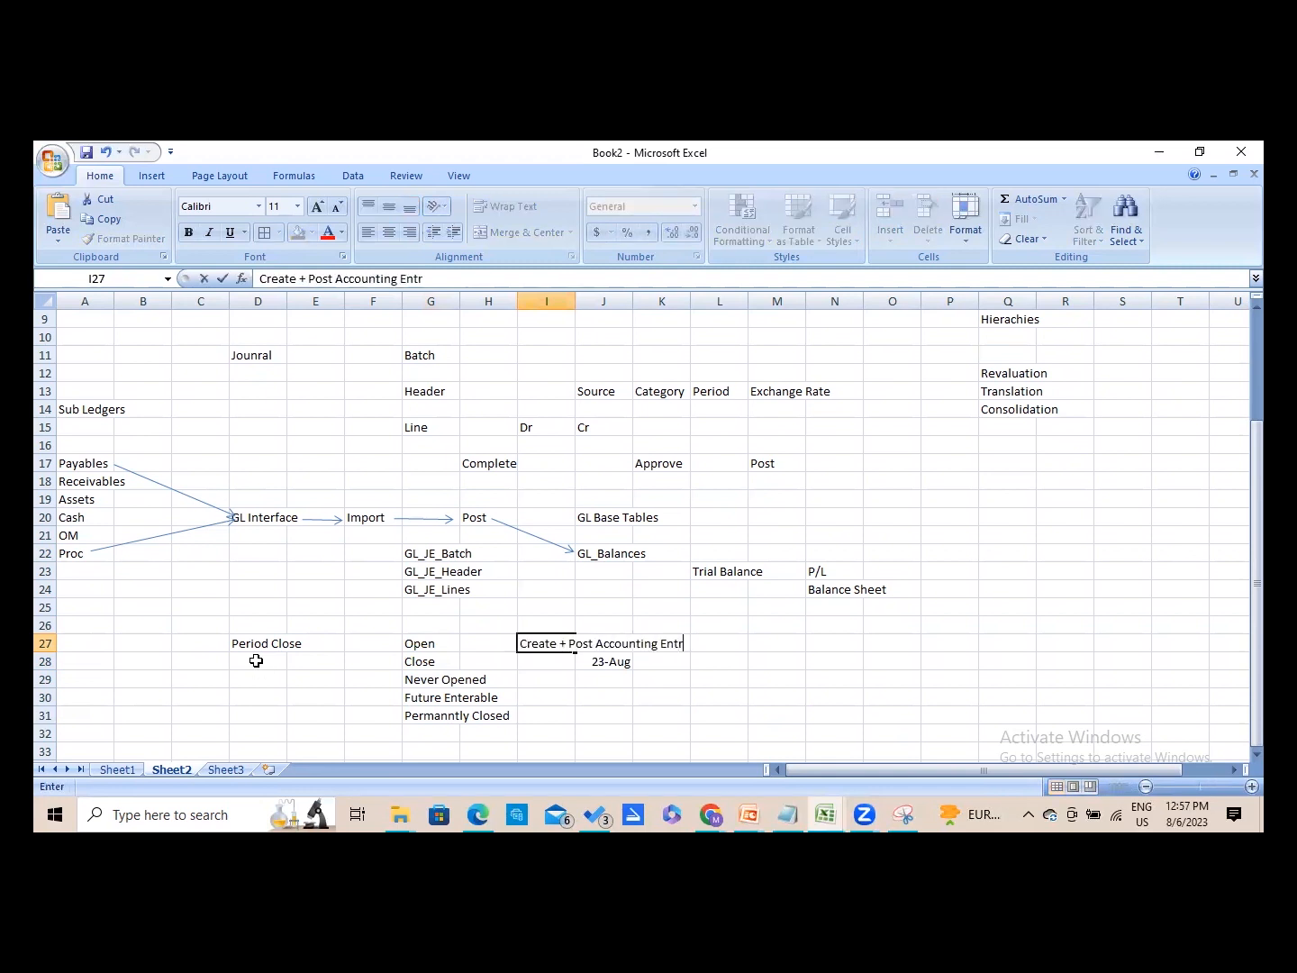
{"action": "key", "text": "Left"}
{"action": "key", "text": "Left"}
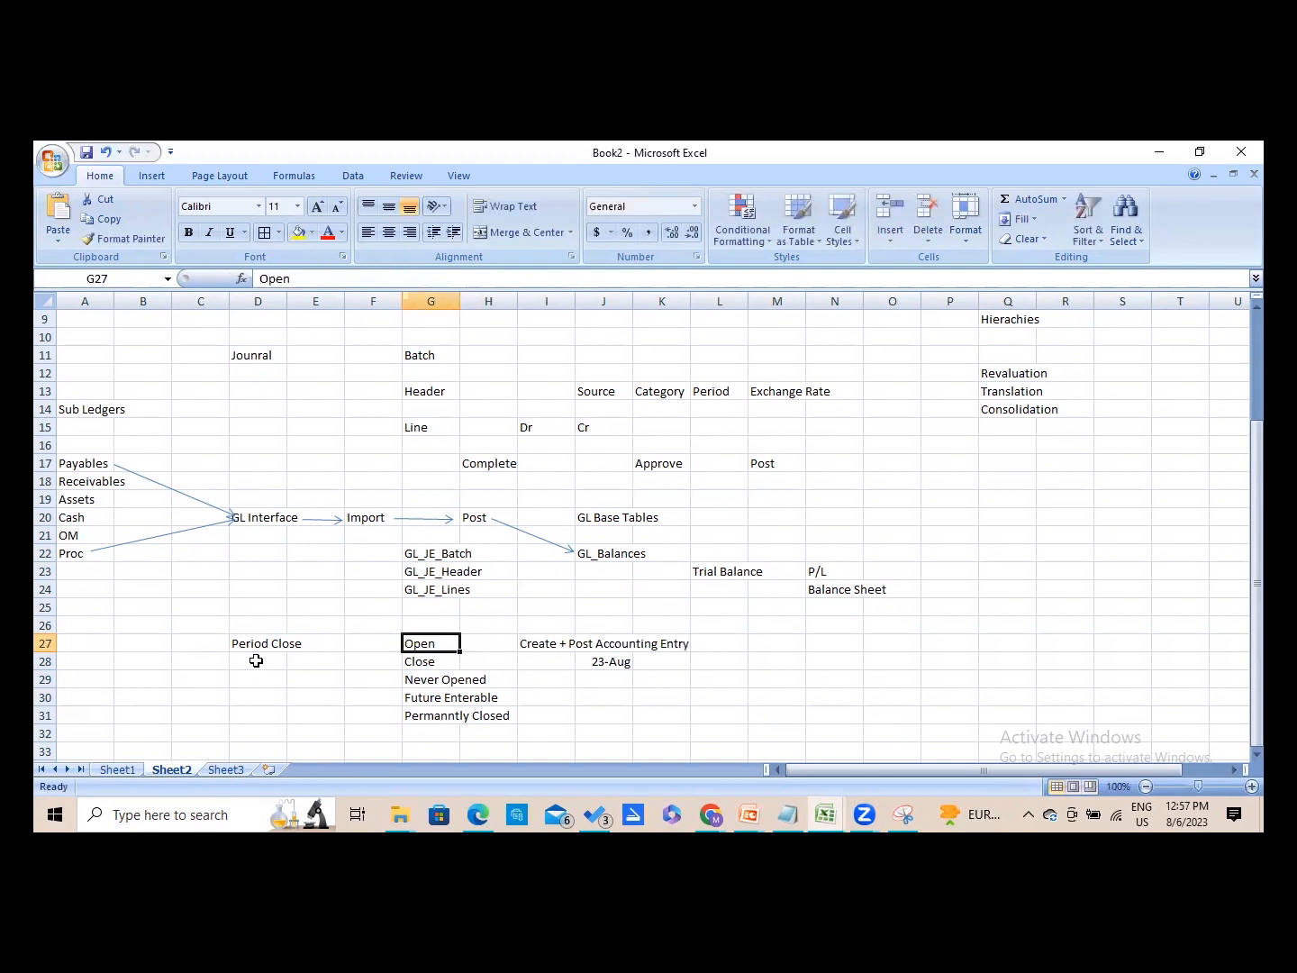
- Move the August period value from cell J28 to M28 to clear space beside the Close status
{"action": "key", "text": "Down"}
{"action": "key", "text": "Right"}
{"action": "key", "text": "Right"}
{"action": "key", "text": "Right"}
{"action": "key", "text": "ctrl+c"}
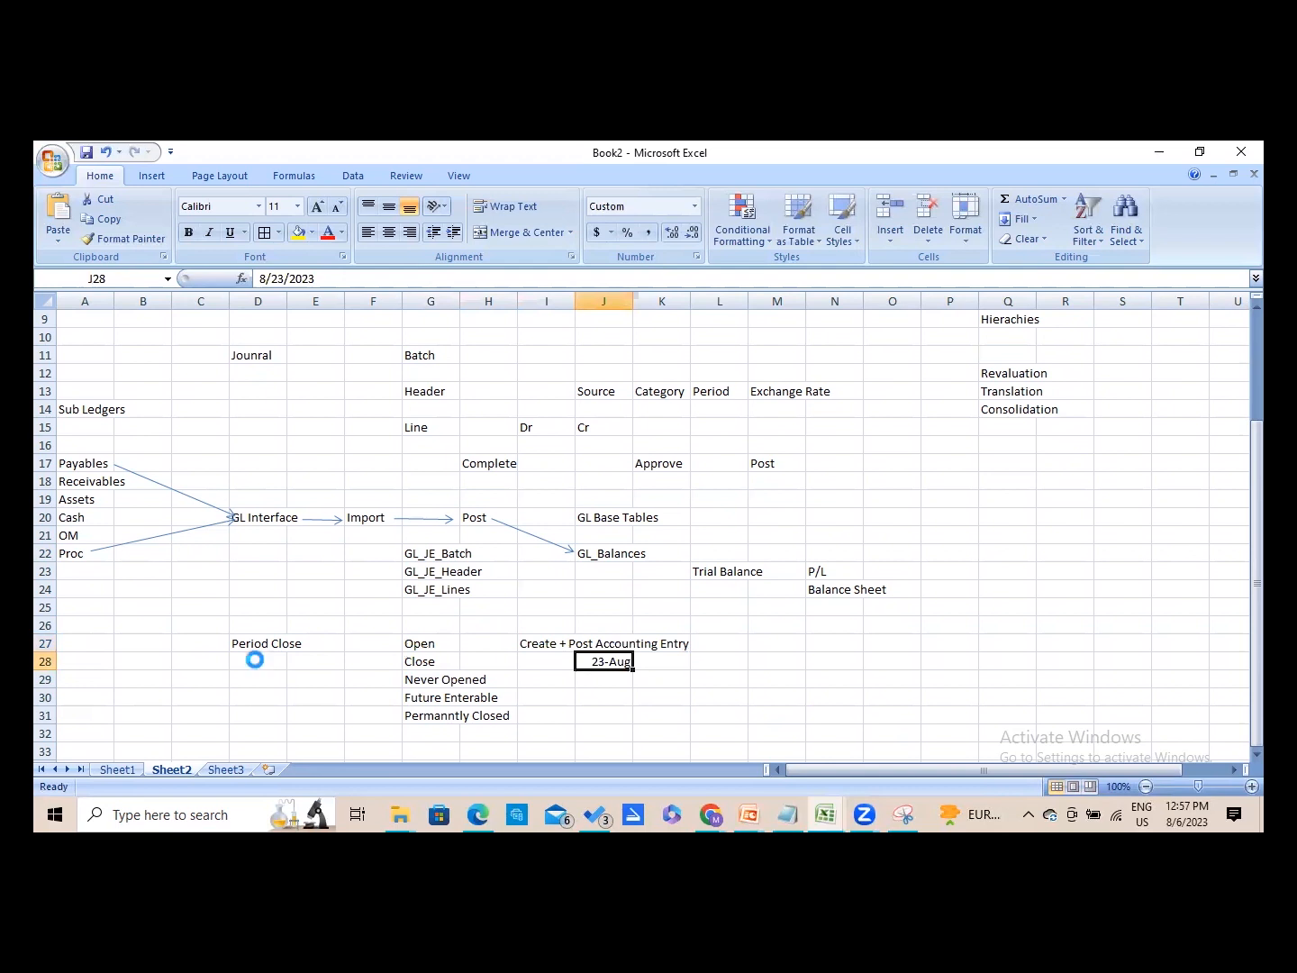
{"action": "key", "text": "Right"}
{"action": "key", "text": "Right"}
{"action": "key", "text": "Right"}
{"action": "key", "text": "Return"}
{"action": "key", "text": "Left"}
{"action": "key", "text": "Left"}
{"action": "key", "text": "Left"}
{"action": "key", "text": "Left"}
{"action": "key", "text": "Left"}
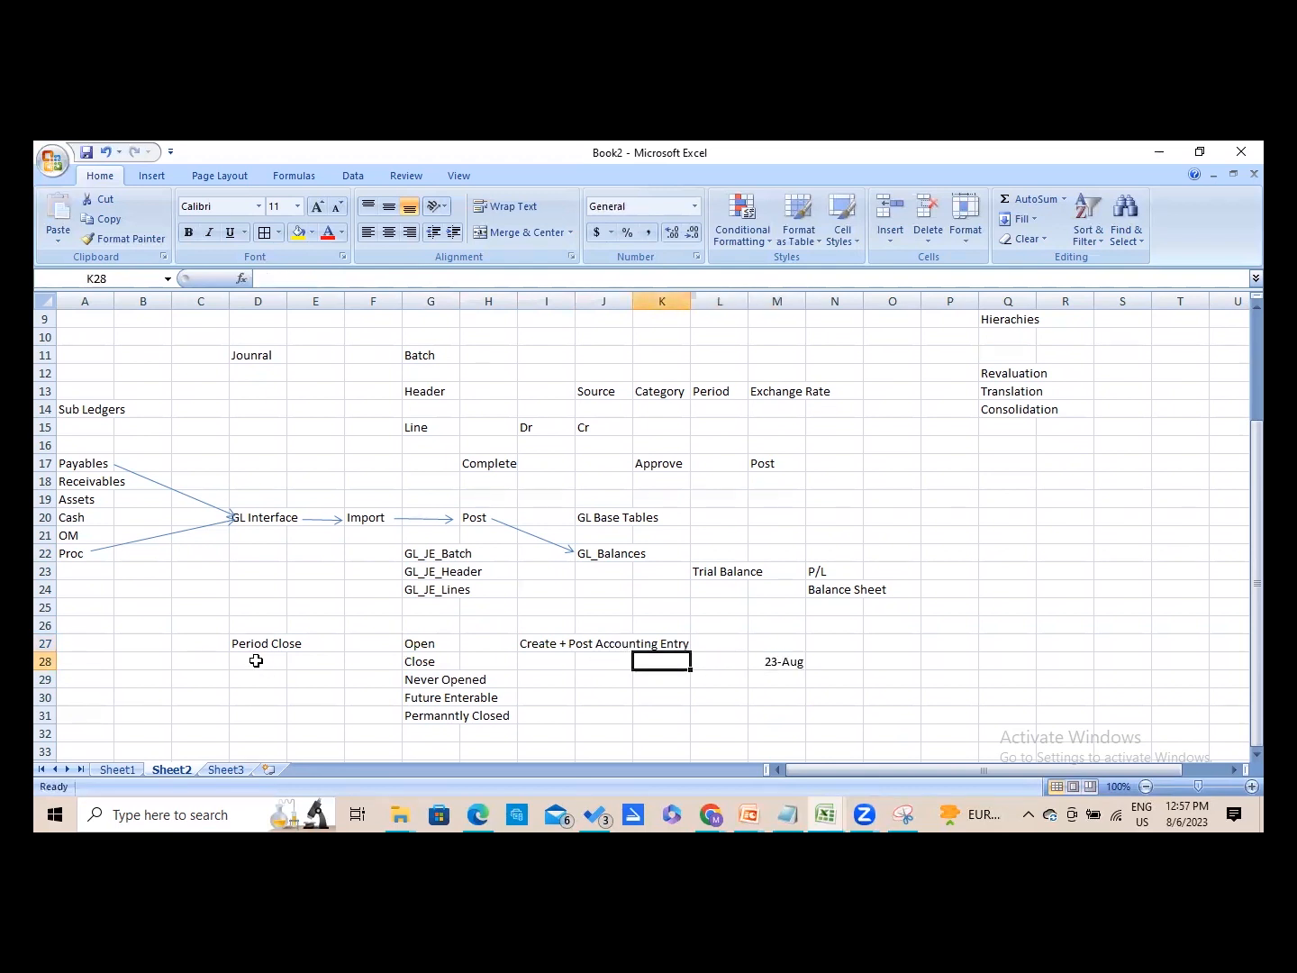
- Enter "Open a Close Period" in cell I28 as the description of the Close status
{"action": "key", "text": "Left"}
{"action": "key", "text": "Right"}
{"action": "key", "text": "Right"}
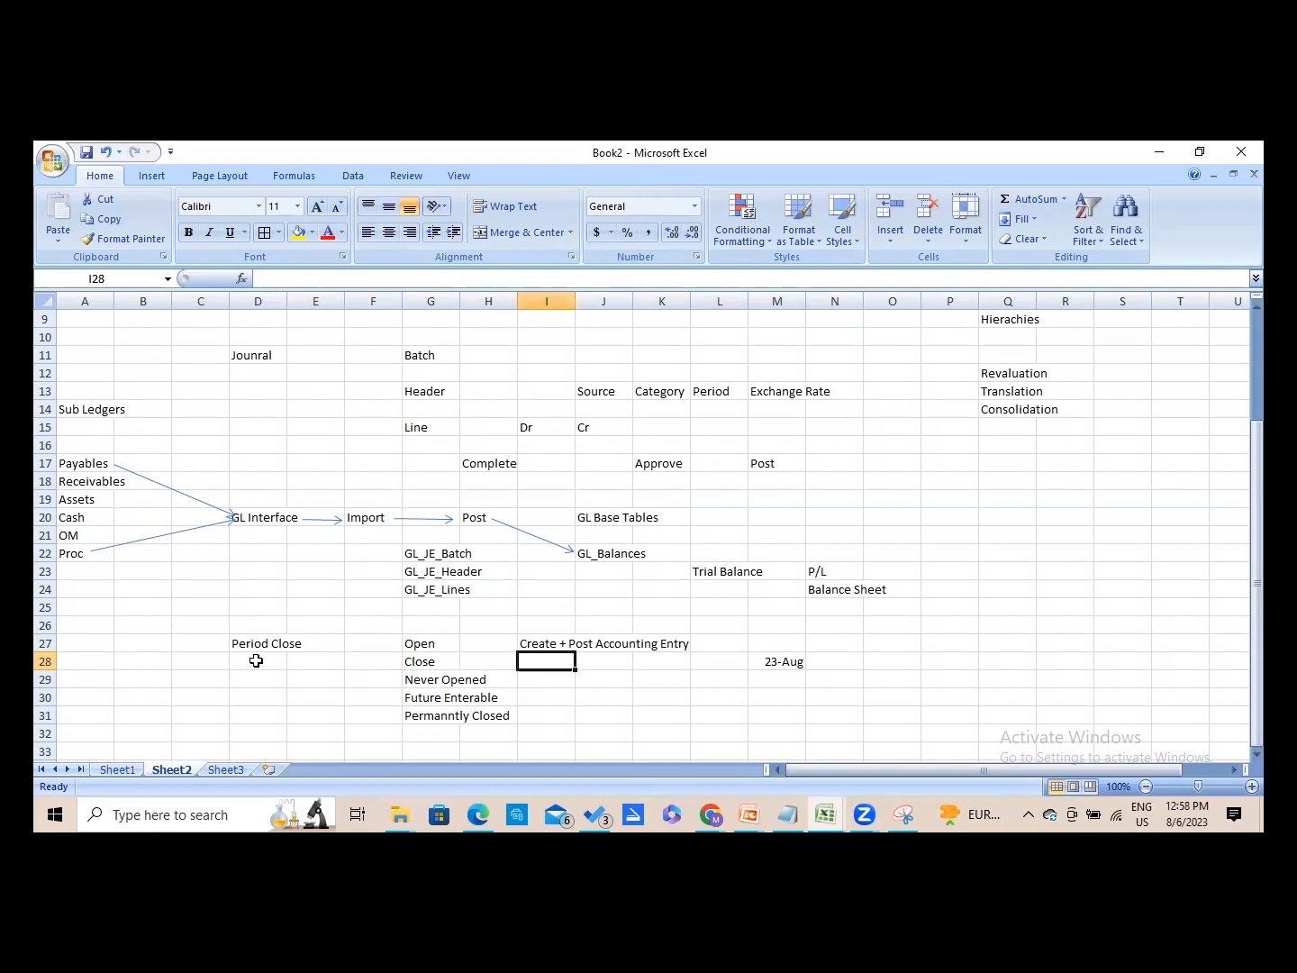
{"action": "type", "text": "Open"}
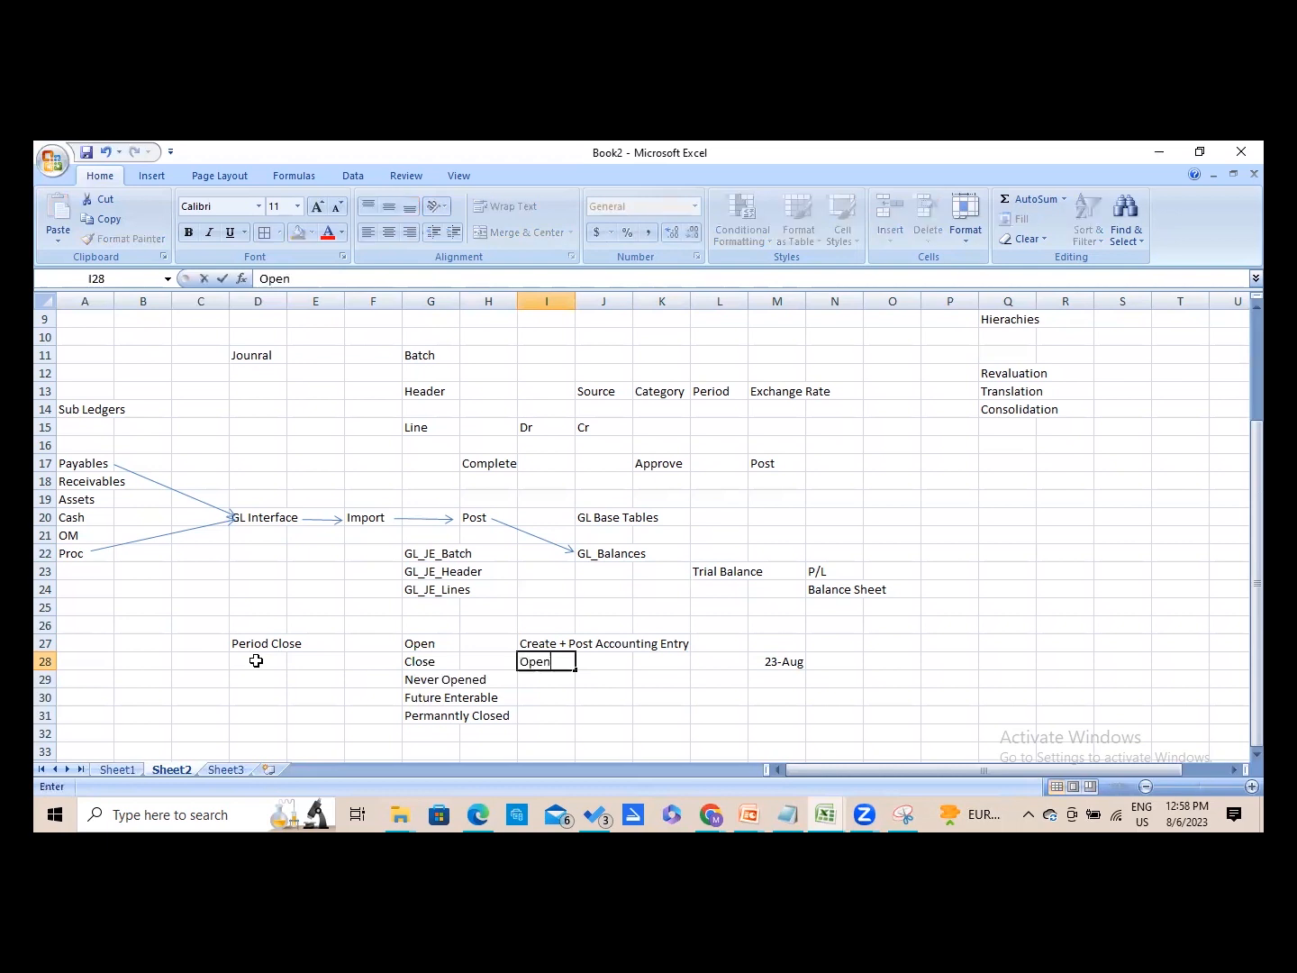
{"action": "type", "text": " a Close Perio"}
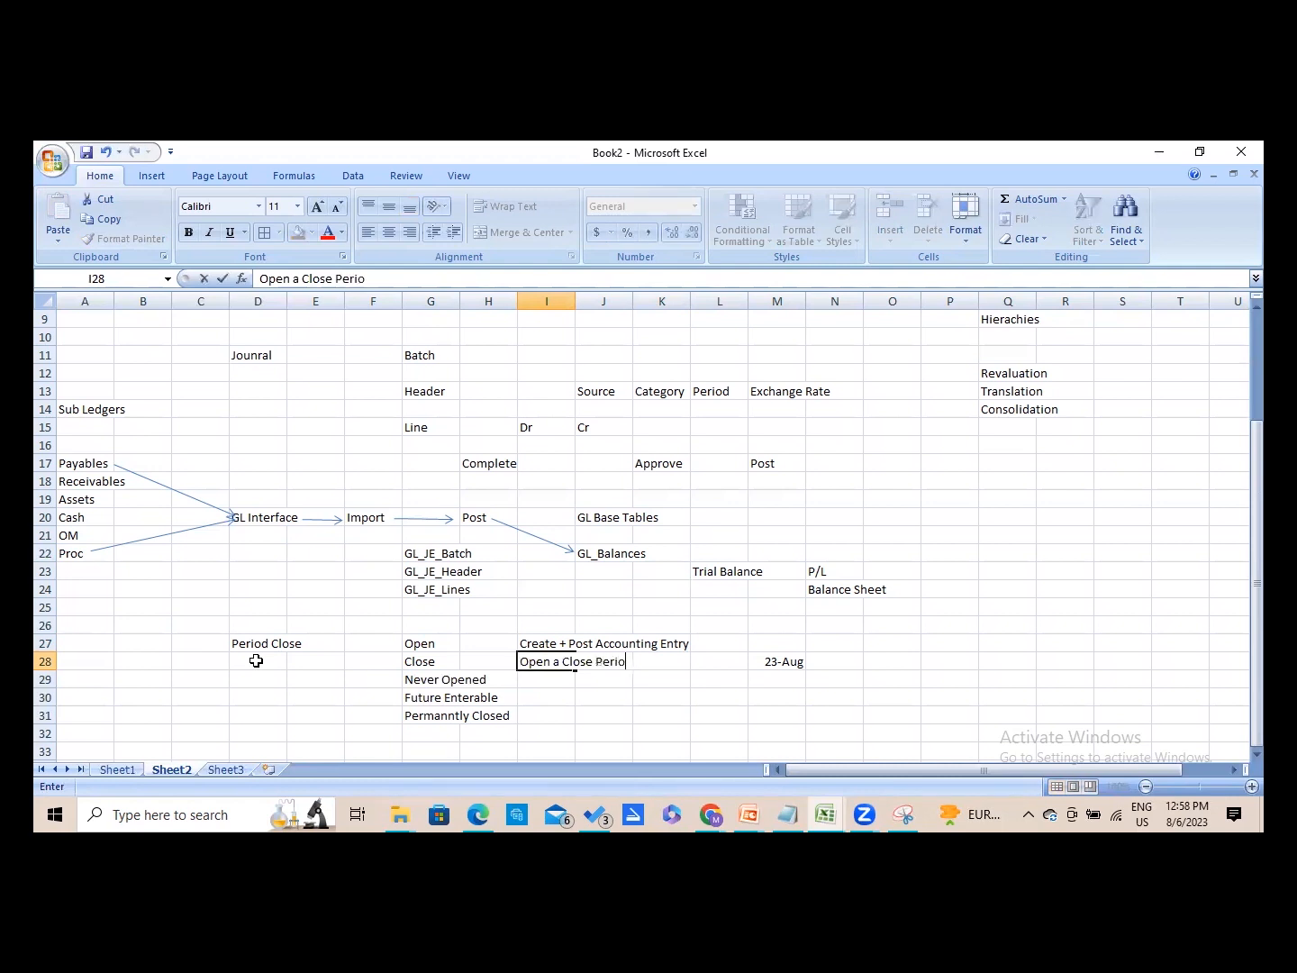
{"action": "type", "text": "d"}
{"action": "key", "text": "Return"}
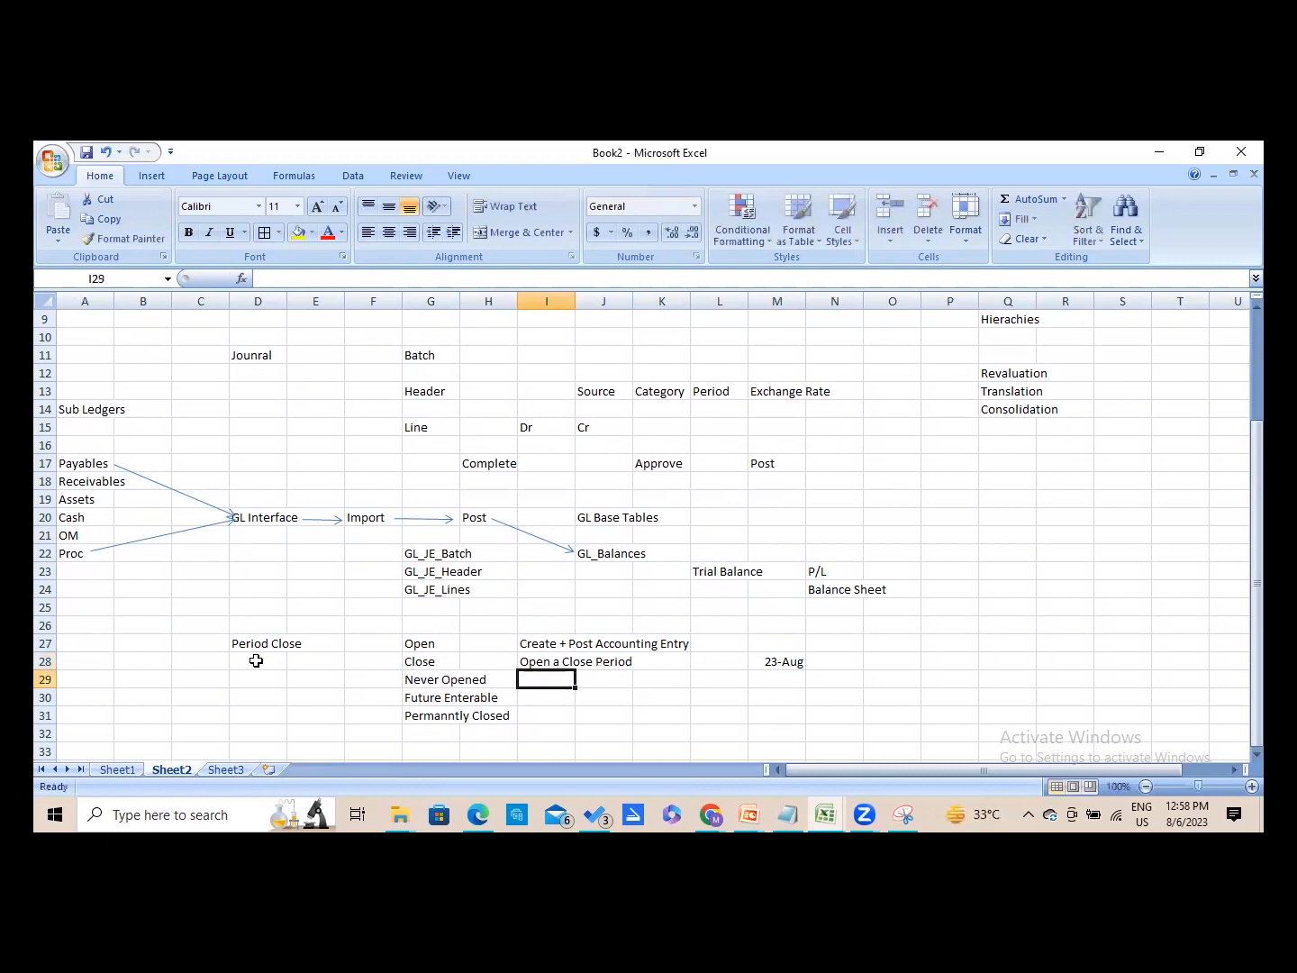
- Enter "Can't be Open" in cell I31 as the description of the Permanently Closed status
{"action": "key", "text": "Down"}
{"action": "key", "text": "Down"}
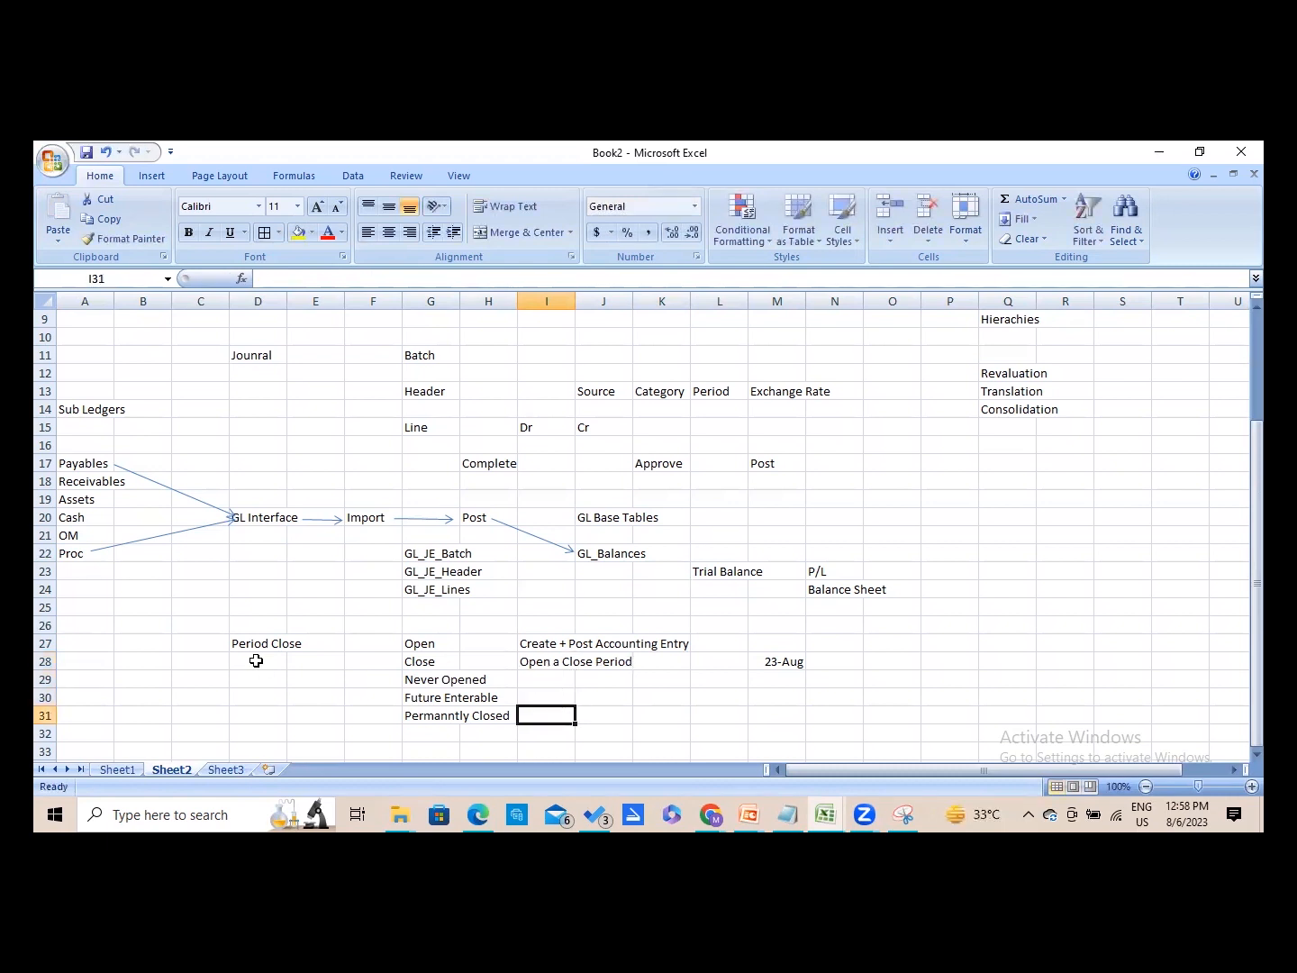
{"action": "type", "text": "Can"}
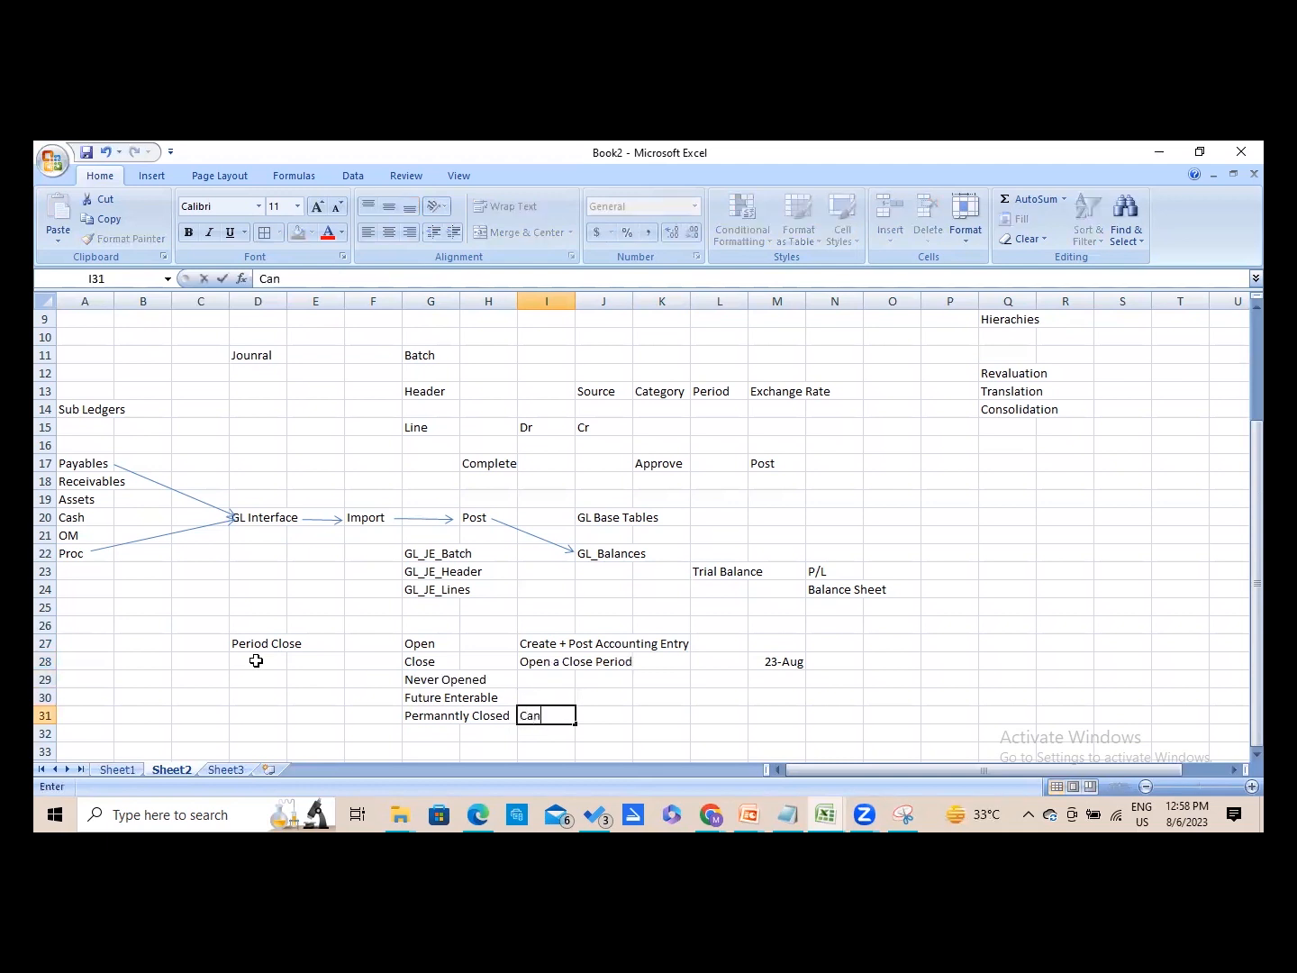
{"action": "type", "text": "'t be Open"}
{"action": "key", "text": "Tab"}
- Compare the Close and Permanently Closed statuses in column G and the note in I31
{"action": "key", "text": "Left"}
{"action": "key", "text": "Left"}
{"action": "key", "text": "Left"}
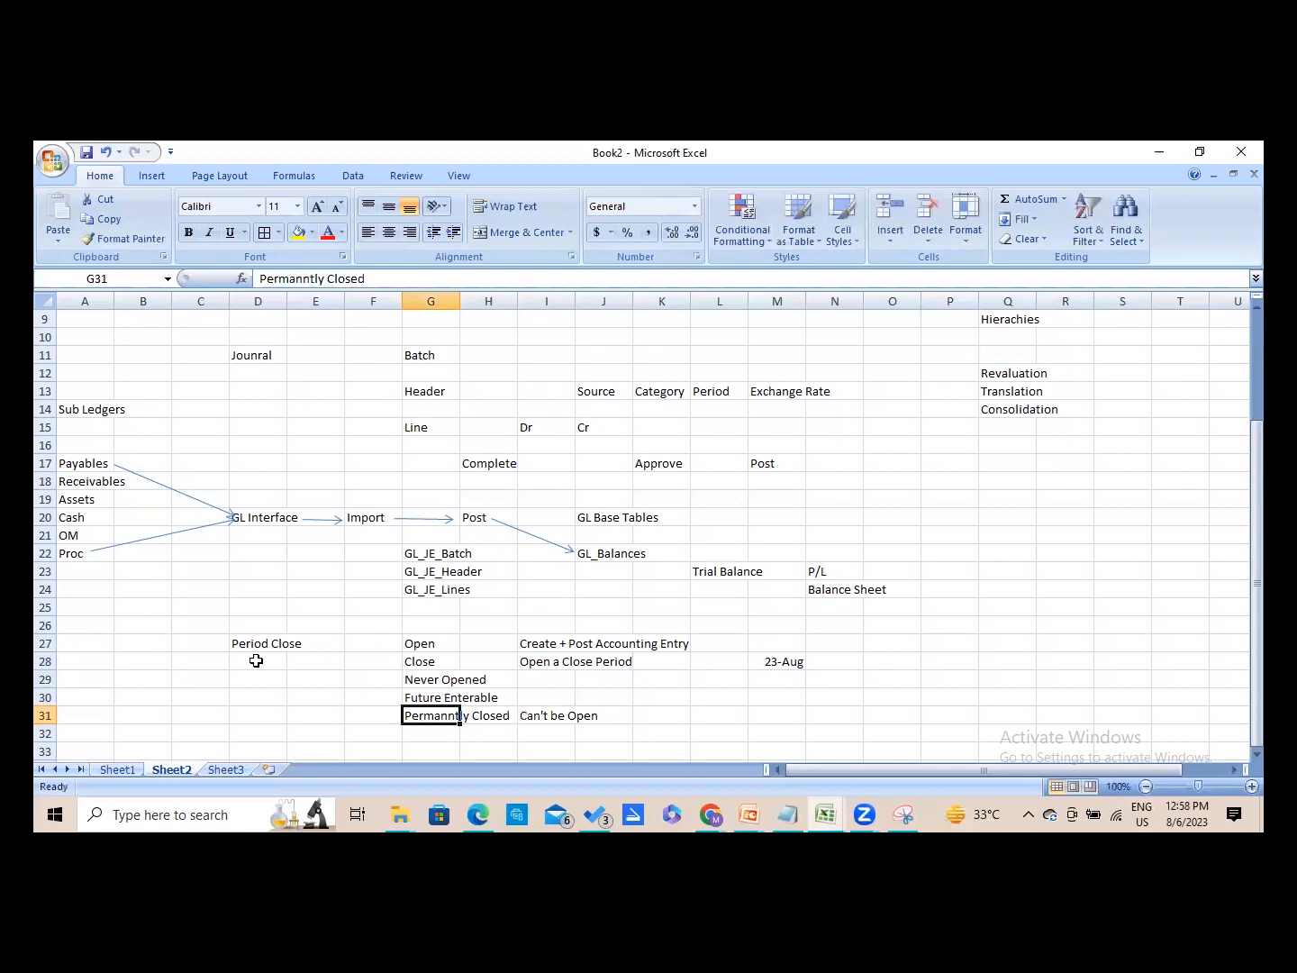
{"action": "key", "text": "Up"}
{"action": "key", "text": "Up"}
{"action": "key", "text": "Up"}
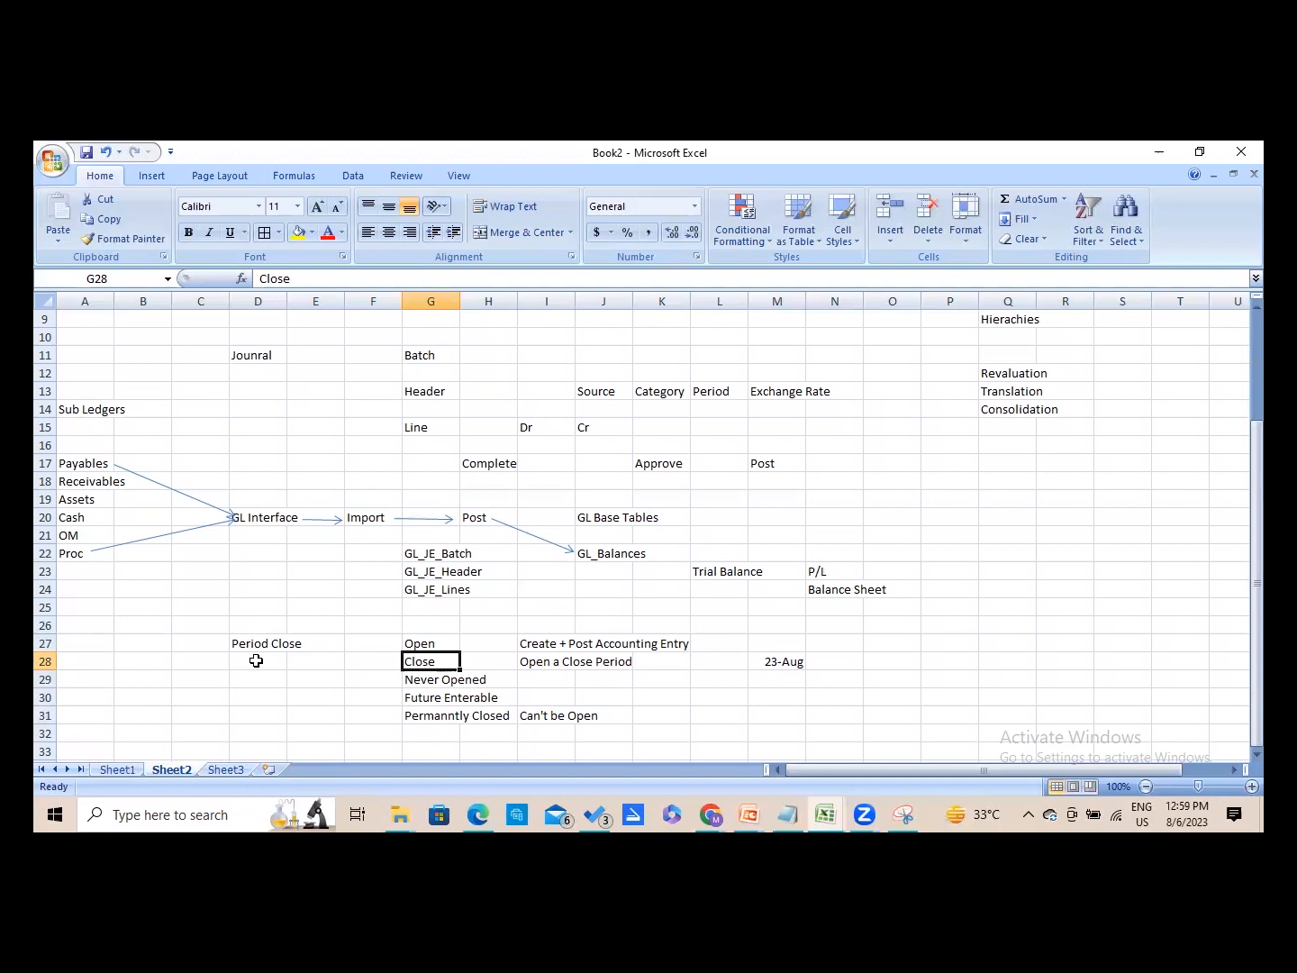
{"action": "key", "text": "Down"}
{"action": "key", "text": "Down"}
{"action": "key", "text": "Down"}
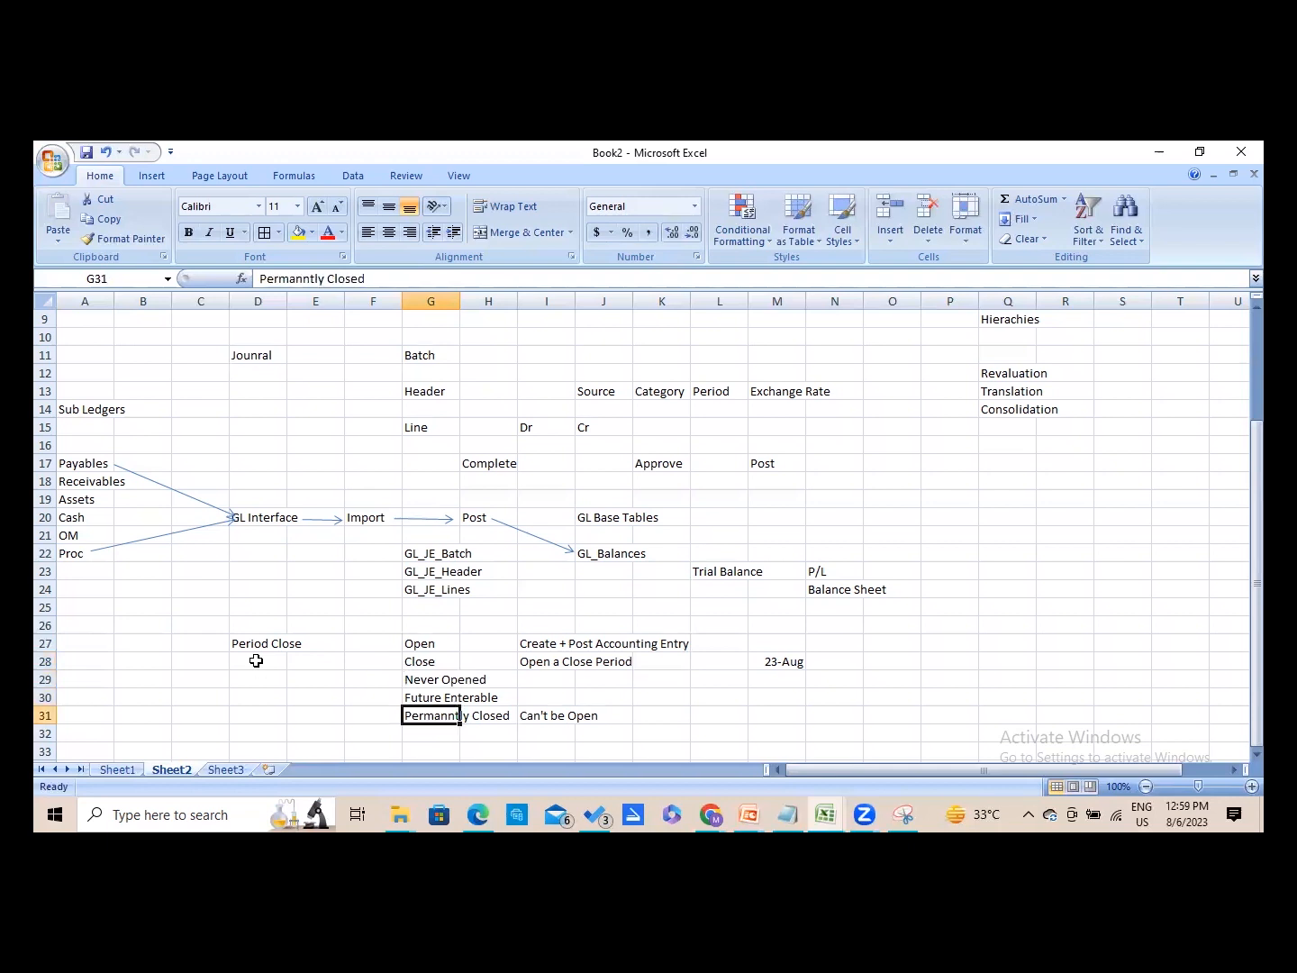
{"action": "key", "text": "Up"}
{"action": "key", "text": "Up"}
{"action": "key", "text": "Down"}
{"action": "key", "text": "Down"}
{"action": "key", "text": "Right"}
{"action": "key", "text": "Right"}
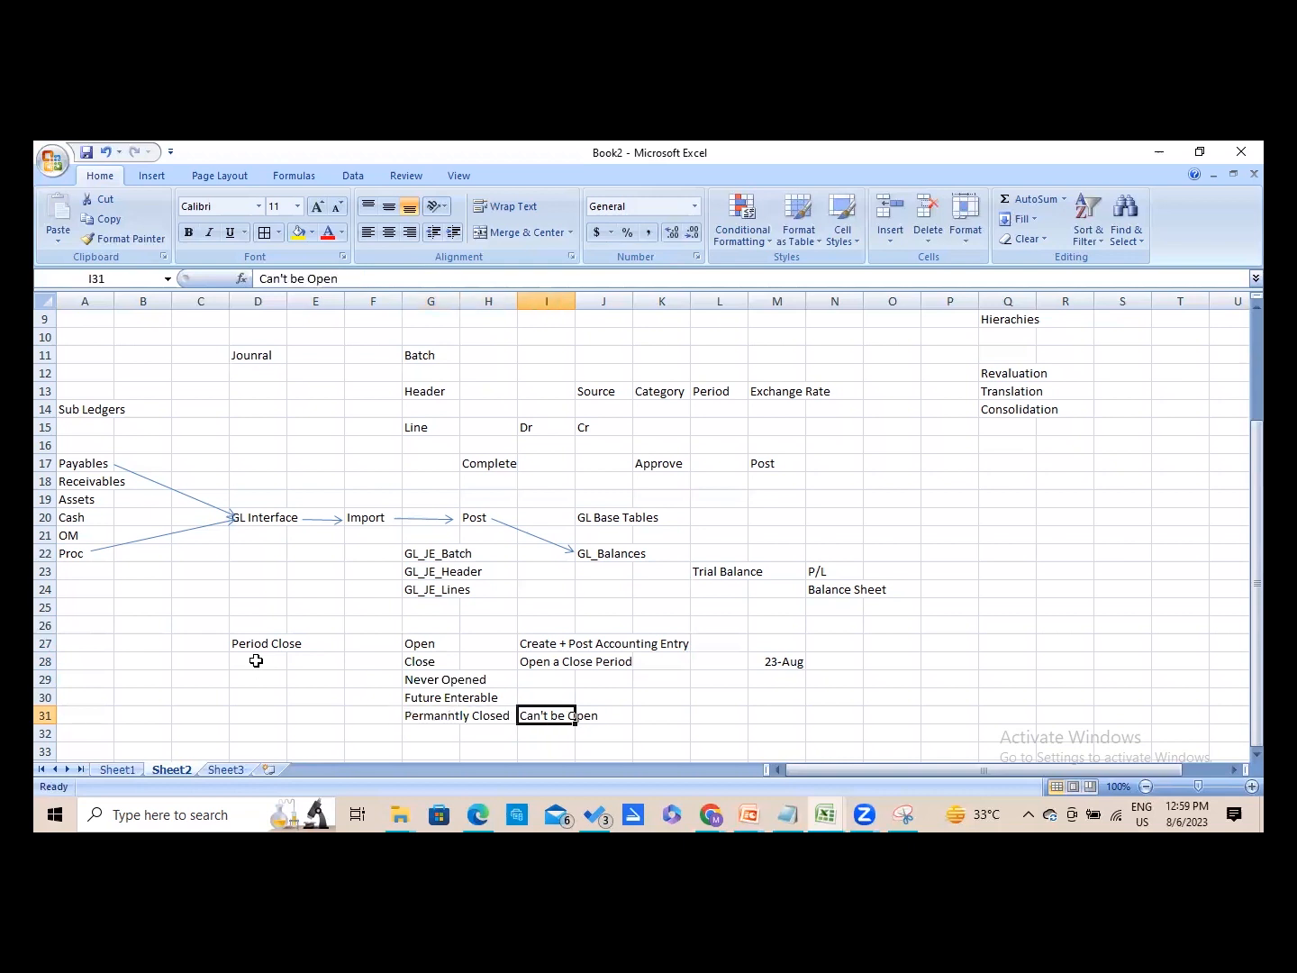
{"action": "key", "text": "Left"}
{"action": "key", "text": "Left"}
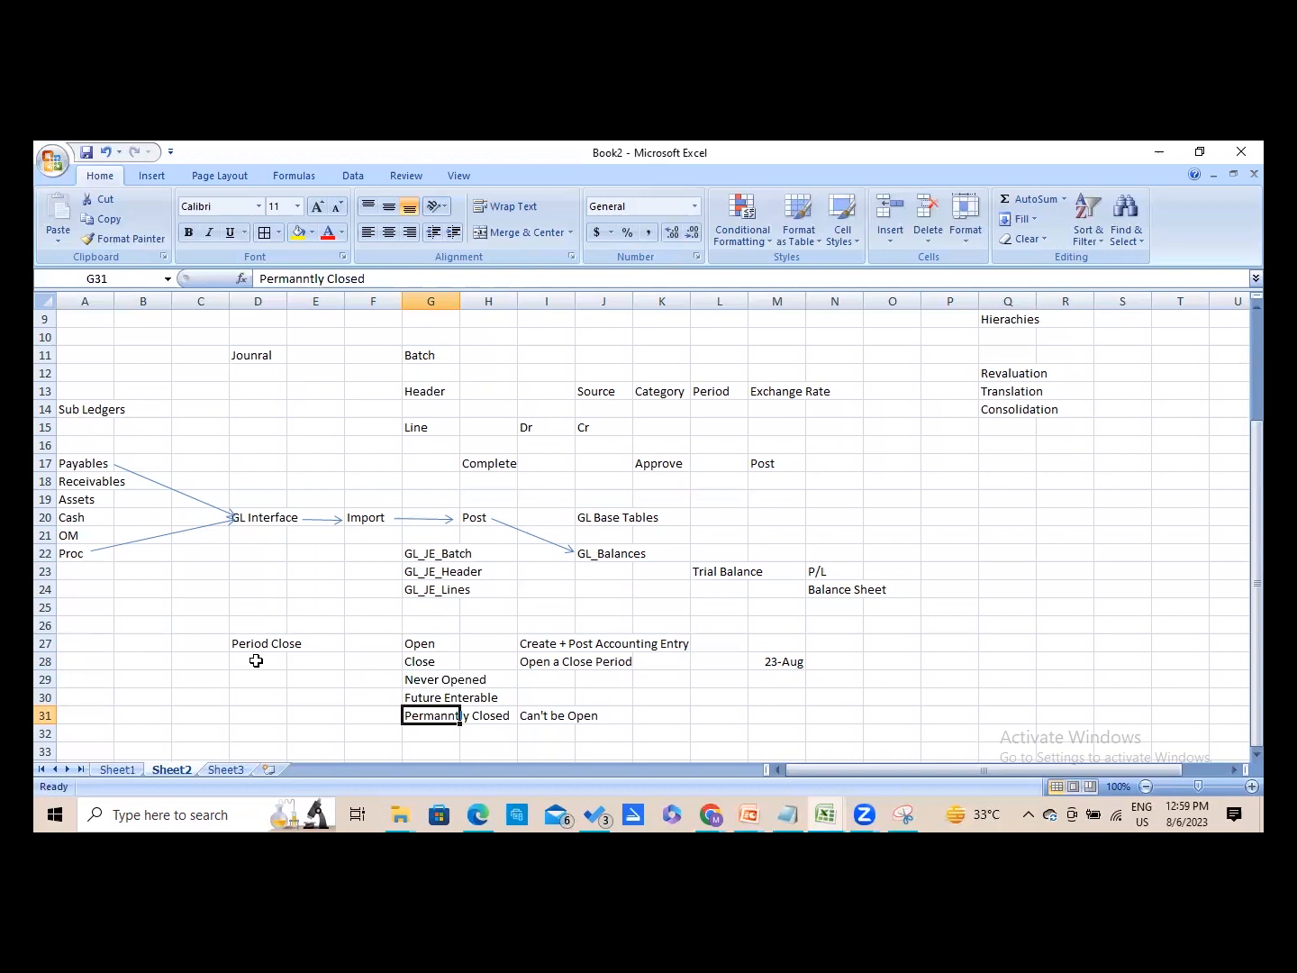
- Enter the period Dec-23 in cell O29 as the example for the Never Opened status
{"action": "key", "text": "Up"}
{"action": "key", "text": "Up"}
{"action": "key", "text": "Right"}
{"action": "key", "text": "Right"}
{"action": "key", "text": "Right"}
{"action": "key", "text": "Right"}
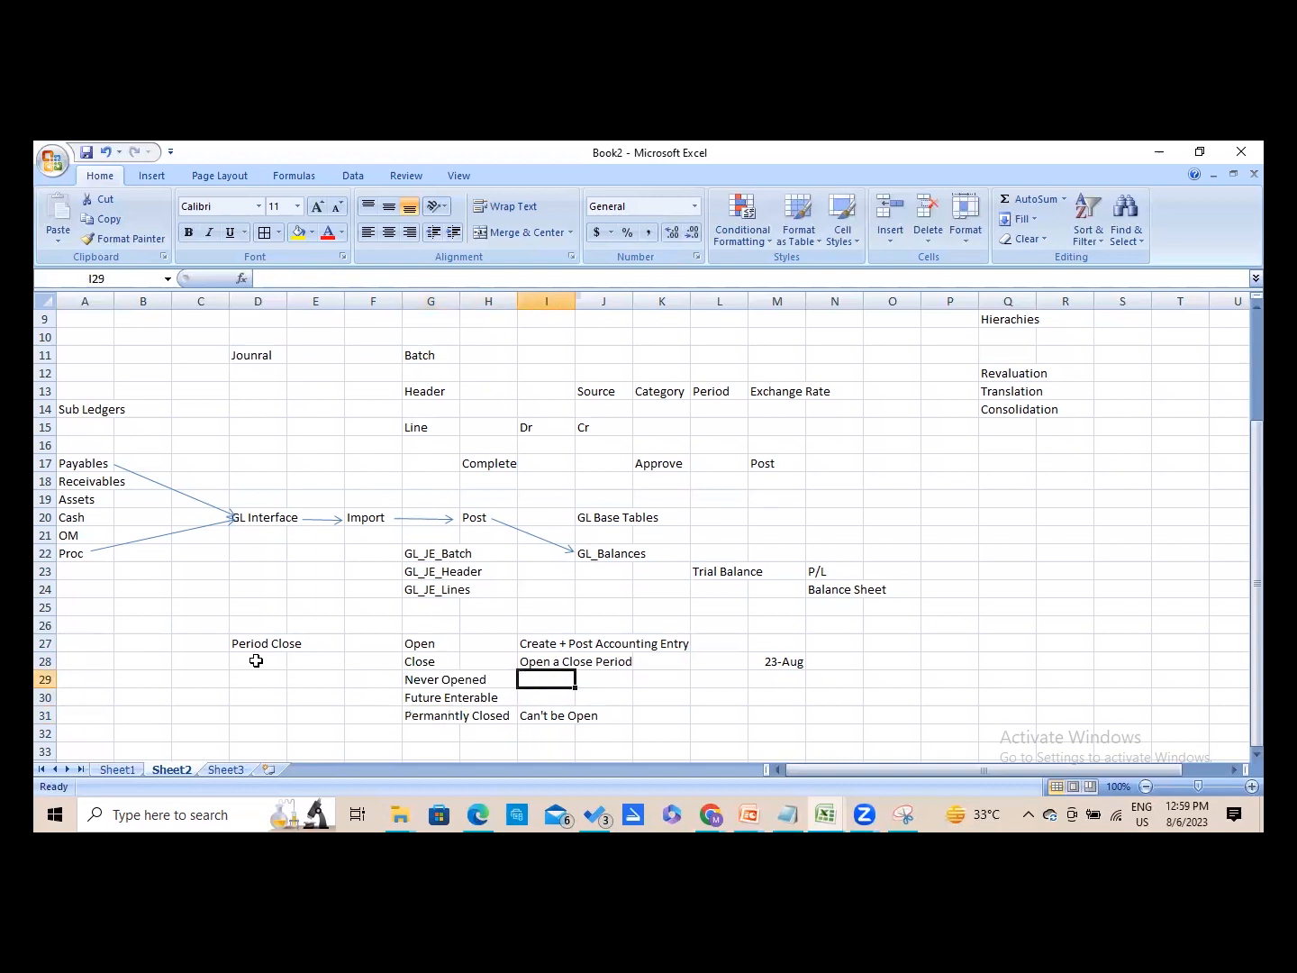
{"action": "key", "text": "Right"}
{"action": "key", "text": "Right"}
{"action": "key", "text": "Right"}
{"action": "key", "text": "Right"}
{"action": "type", "text": "23"}
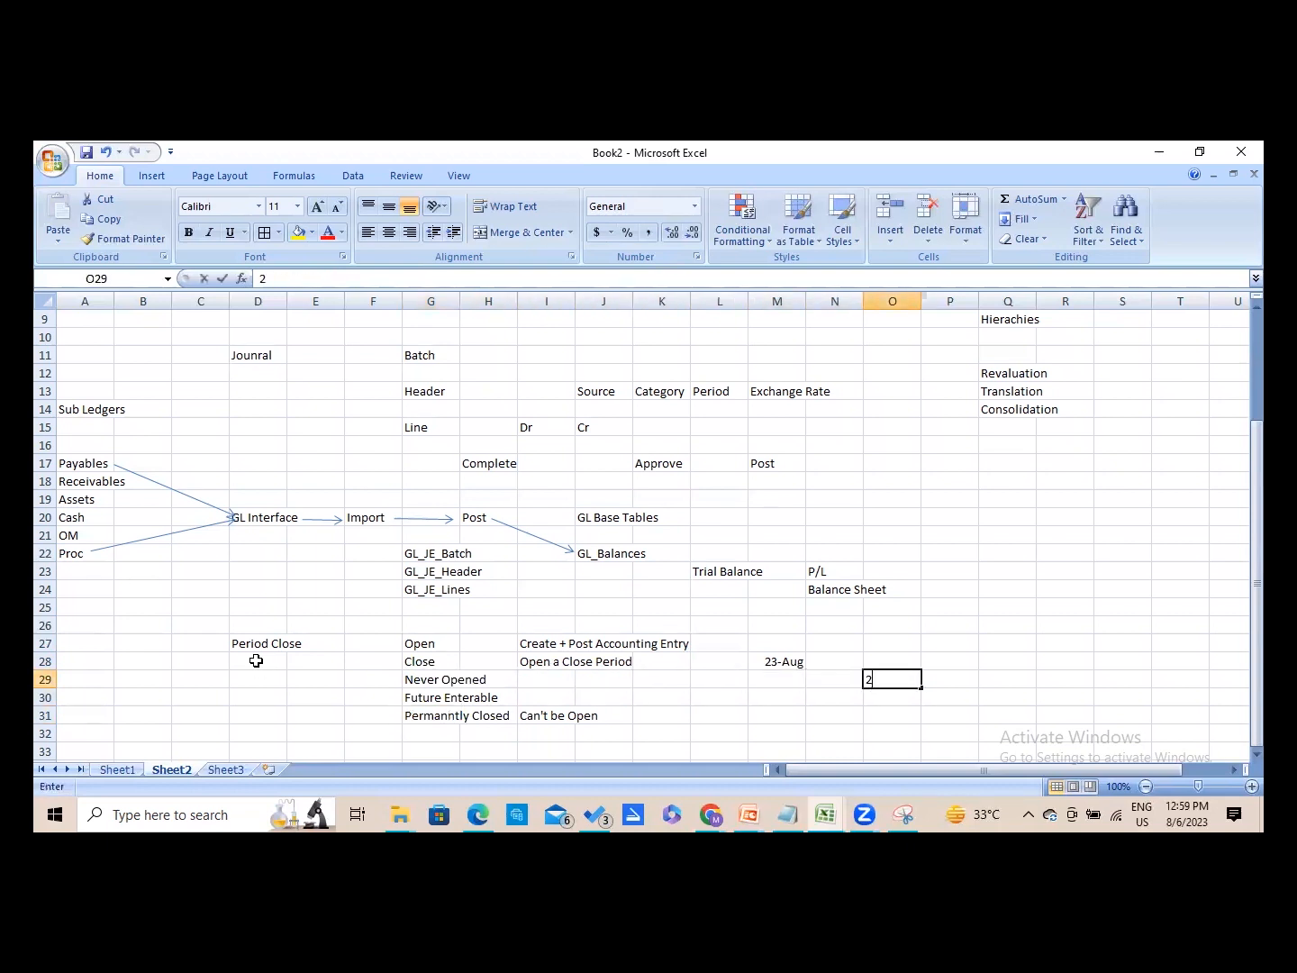
{"action": "key", "text": "BackSpace"}
{"action": "key", "text": "BackSpace"}
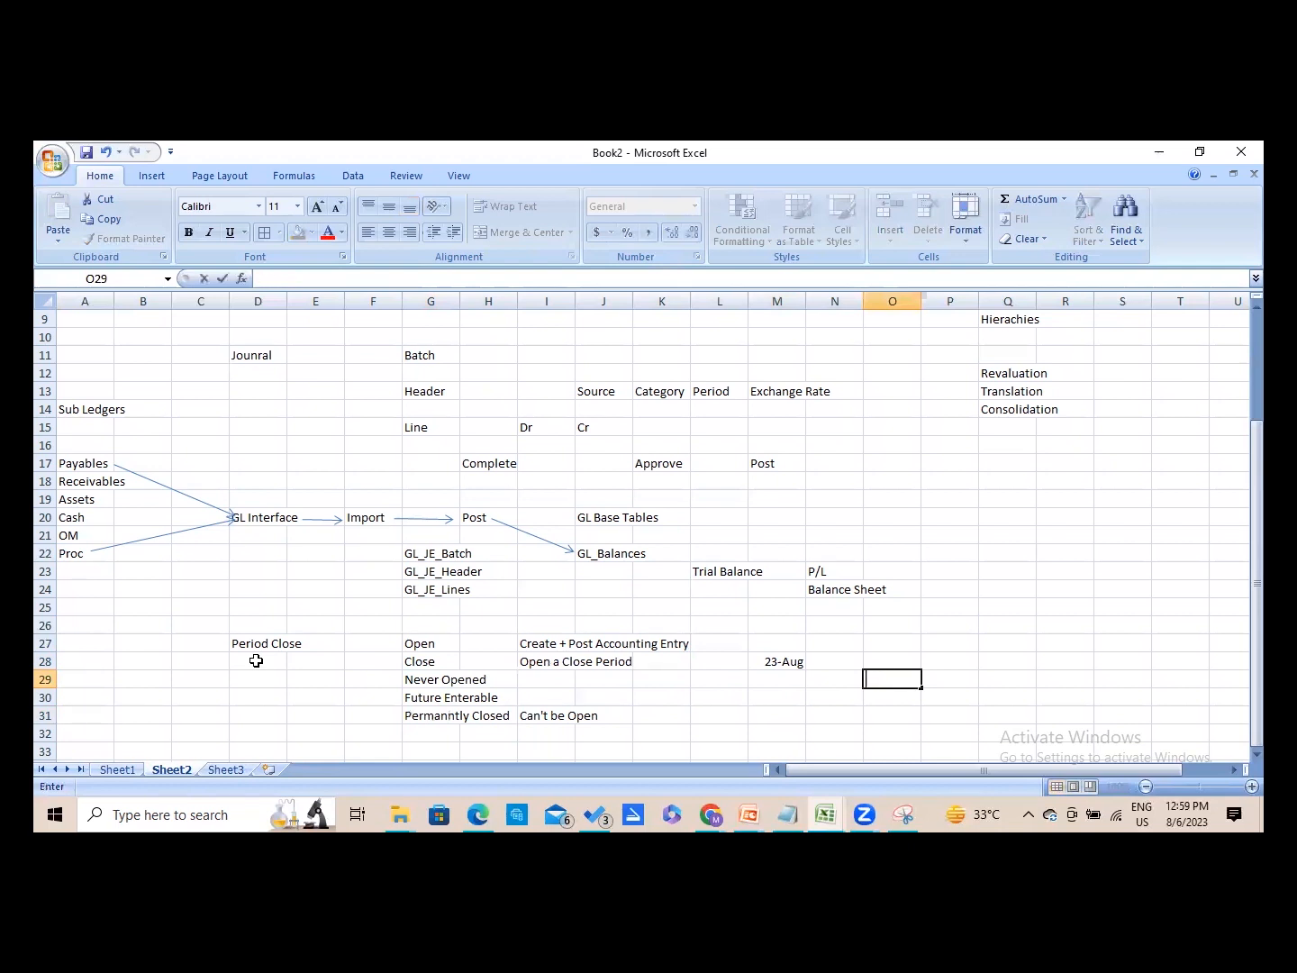
{"action": "type", "text": "Dec-23"}
{"action": "key", "text": "Tab"}
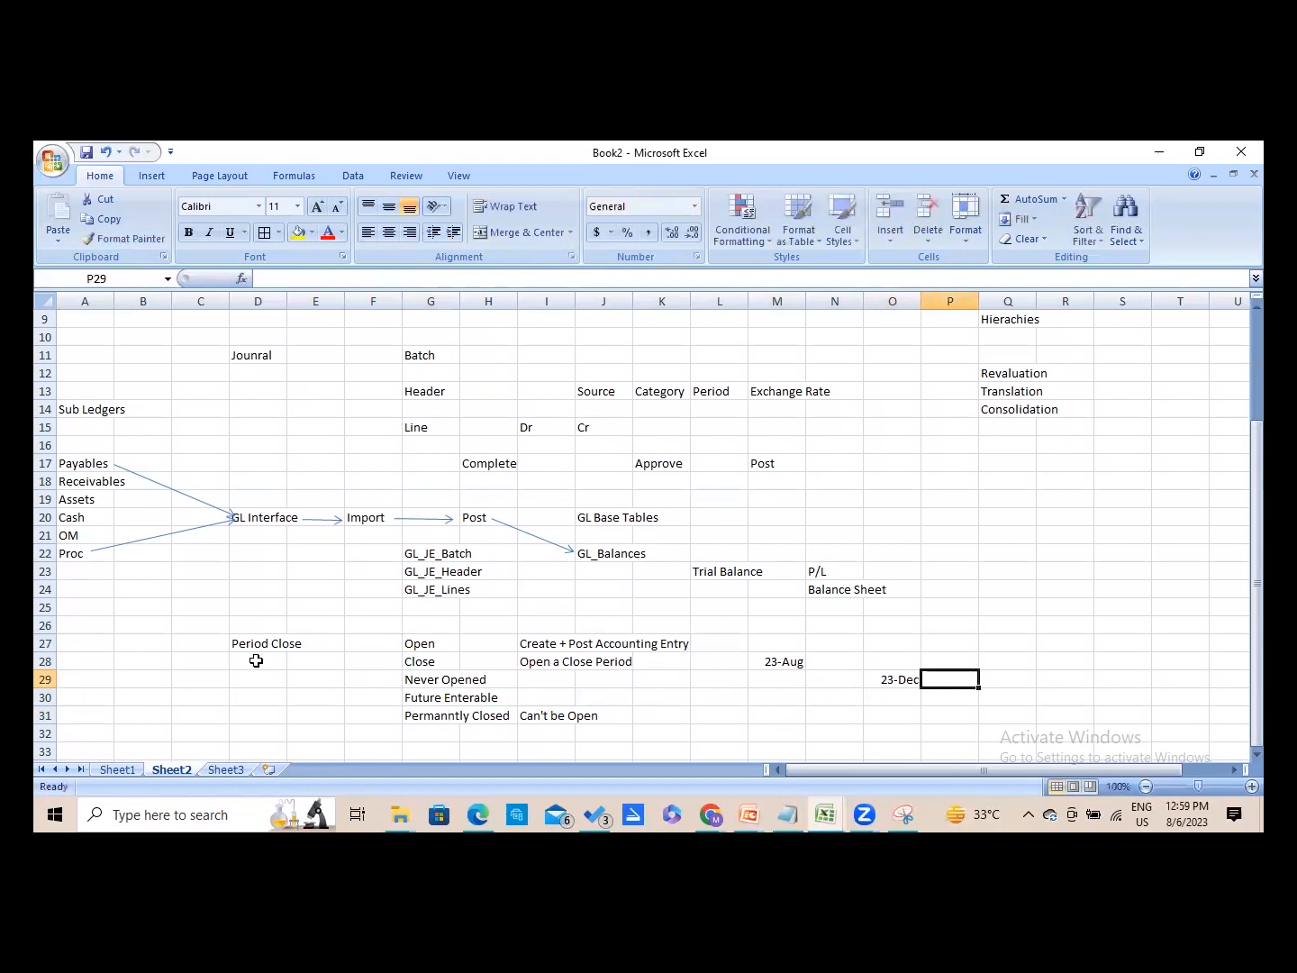
- Enter the period Sep-23 in cell M30 as the example for the Future Enterable status
{"action": "key", "text": "Left"}
{"action": "key", "text": "Left"}
{"action": "key", "text": "Left"}
{"action": "key", "text": "Left"}
{"action": "key", "text": "Left"}
{"action": "key", "text": "Left"}
{"action": "key", "text": "Left"}
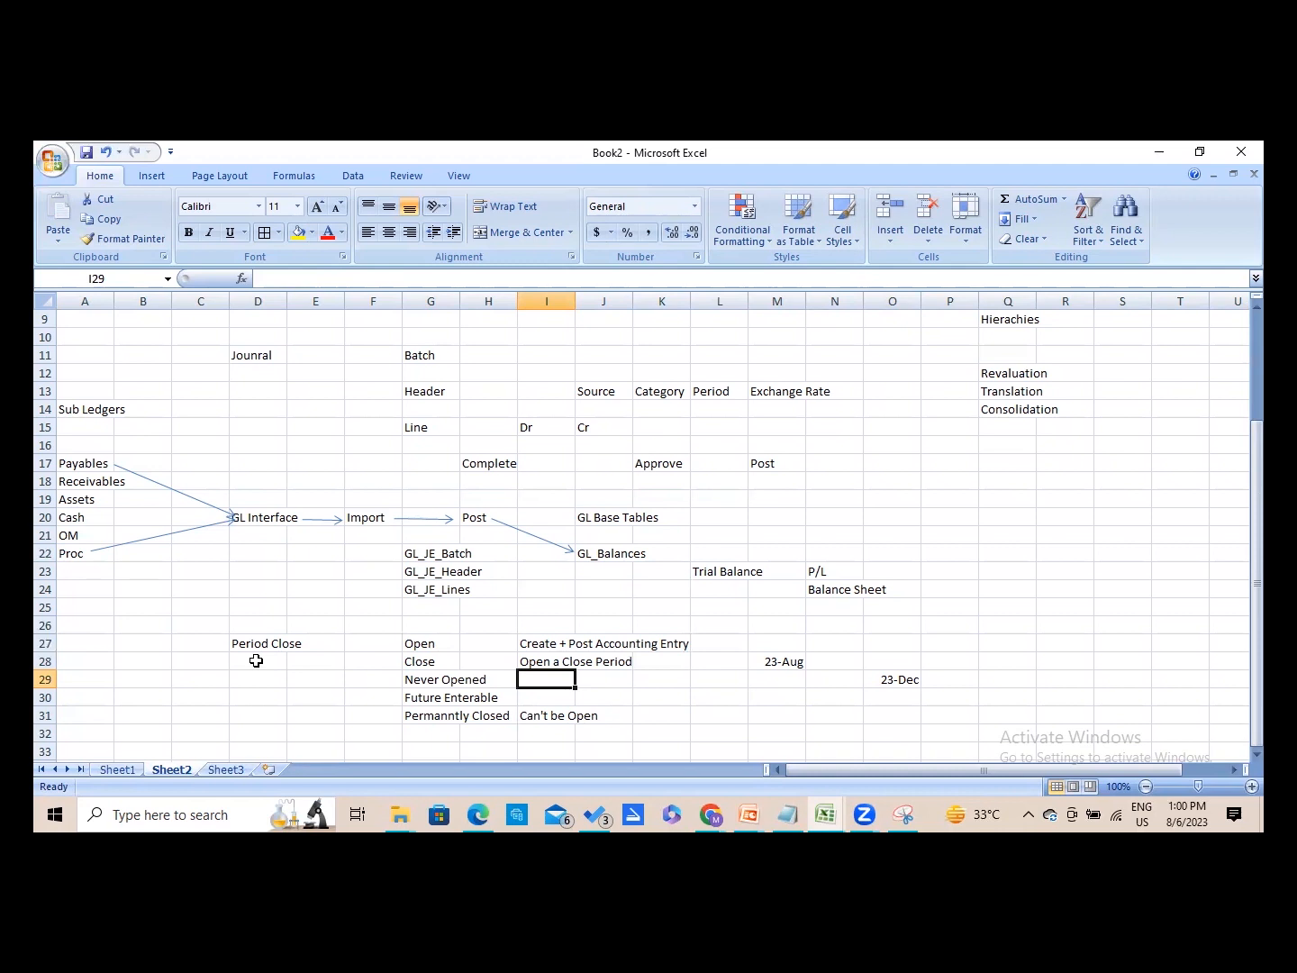
{"action": "key", "text": "Down"}
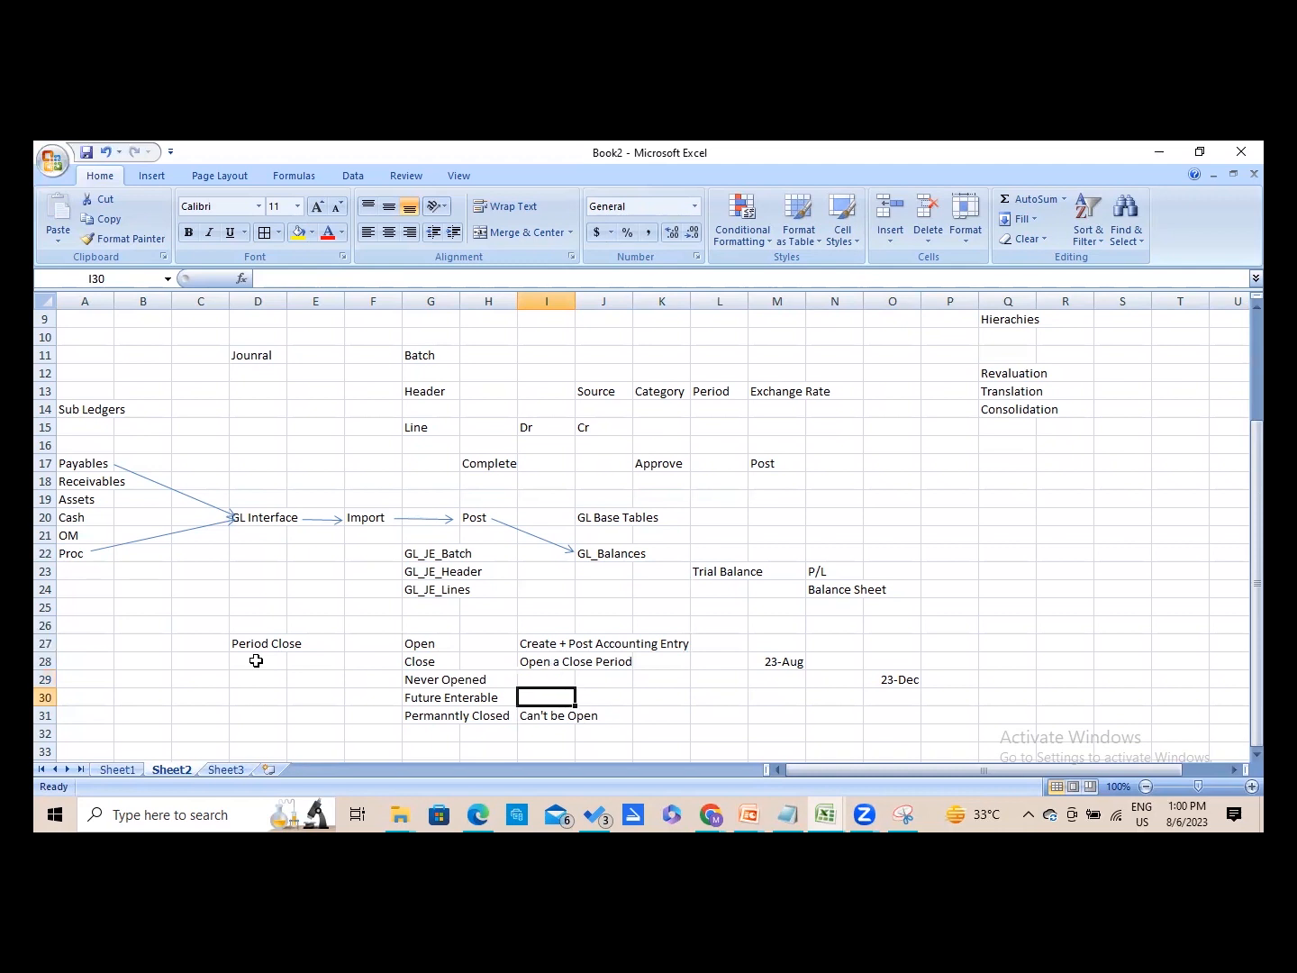
{"action": "key", "text": "Right"}
{"action": "key", "text": "Right"}
{"action": "key", "text": "Right"}
{"action": "key", "text": "Right"}
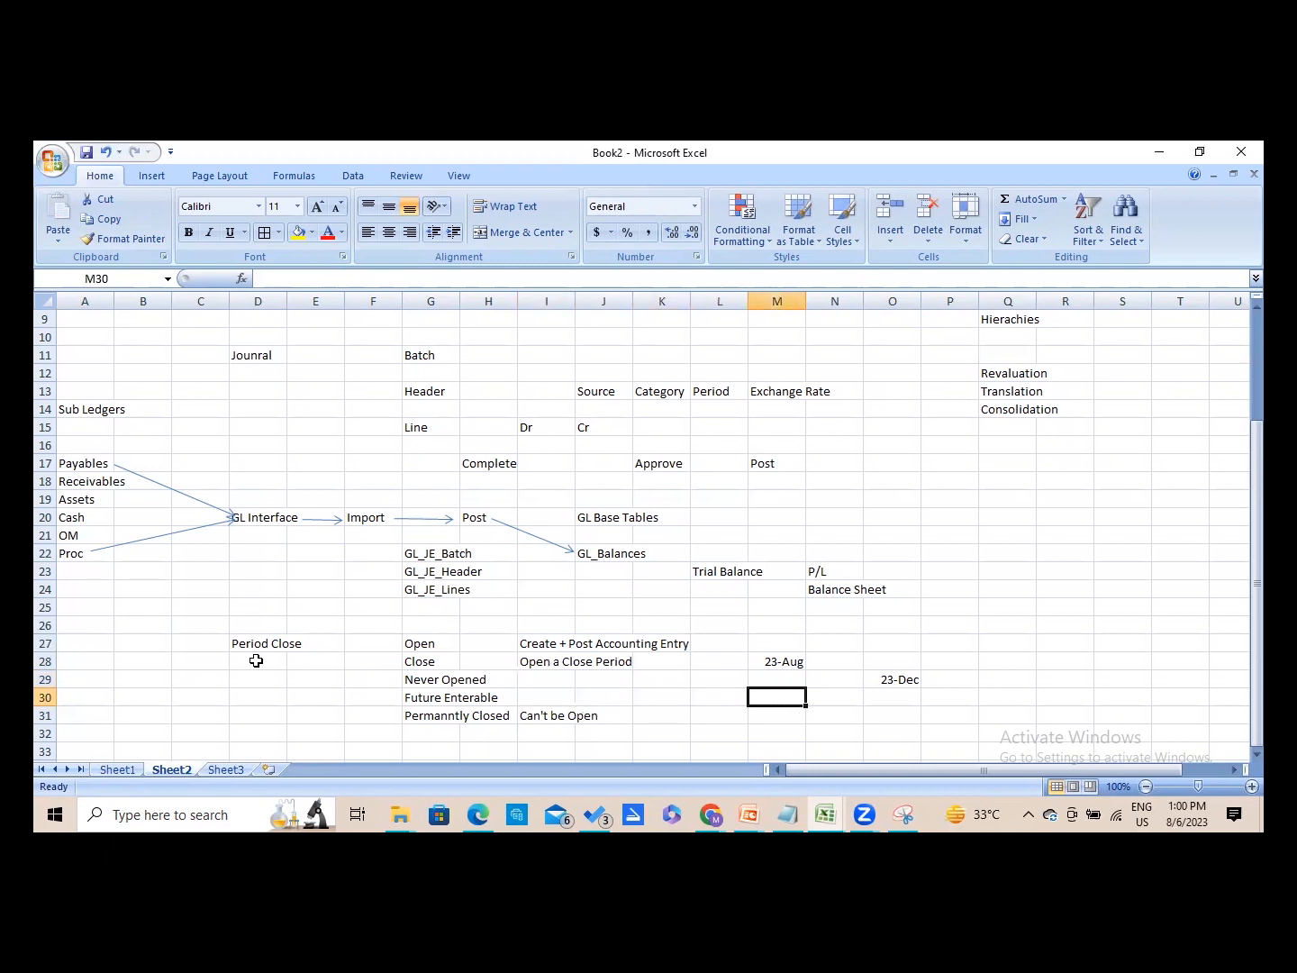
{"action": "type", "text": "Sep"}
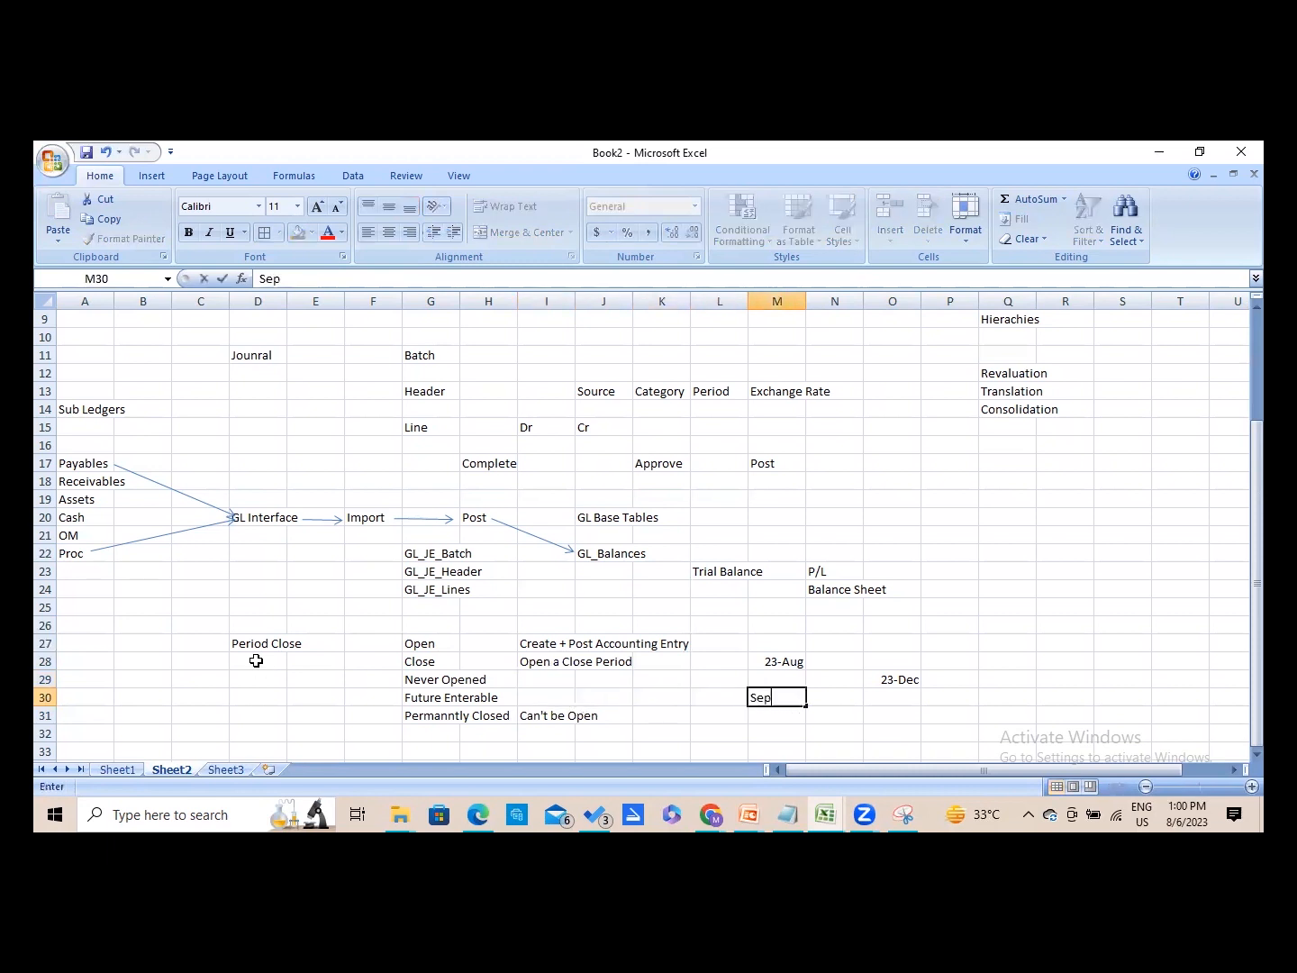
{"action": "type", "text": "-23"}
{"action": "key", "text": "Tab"}
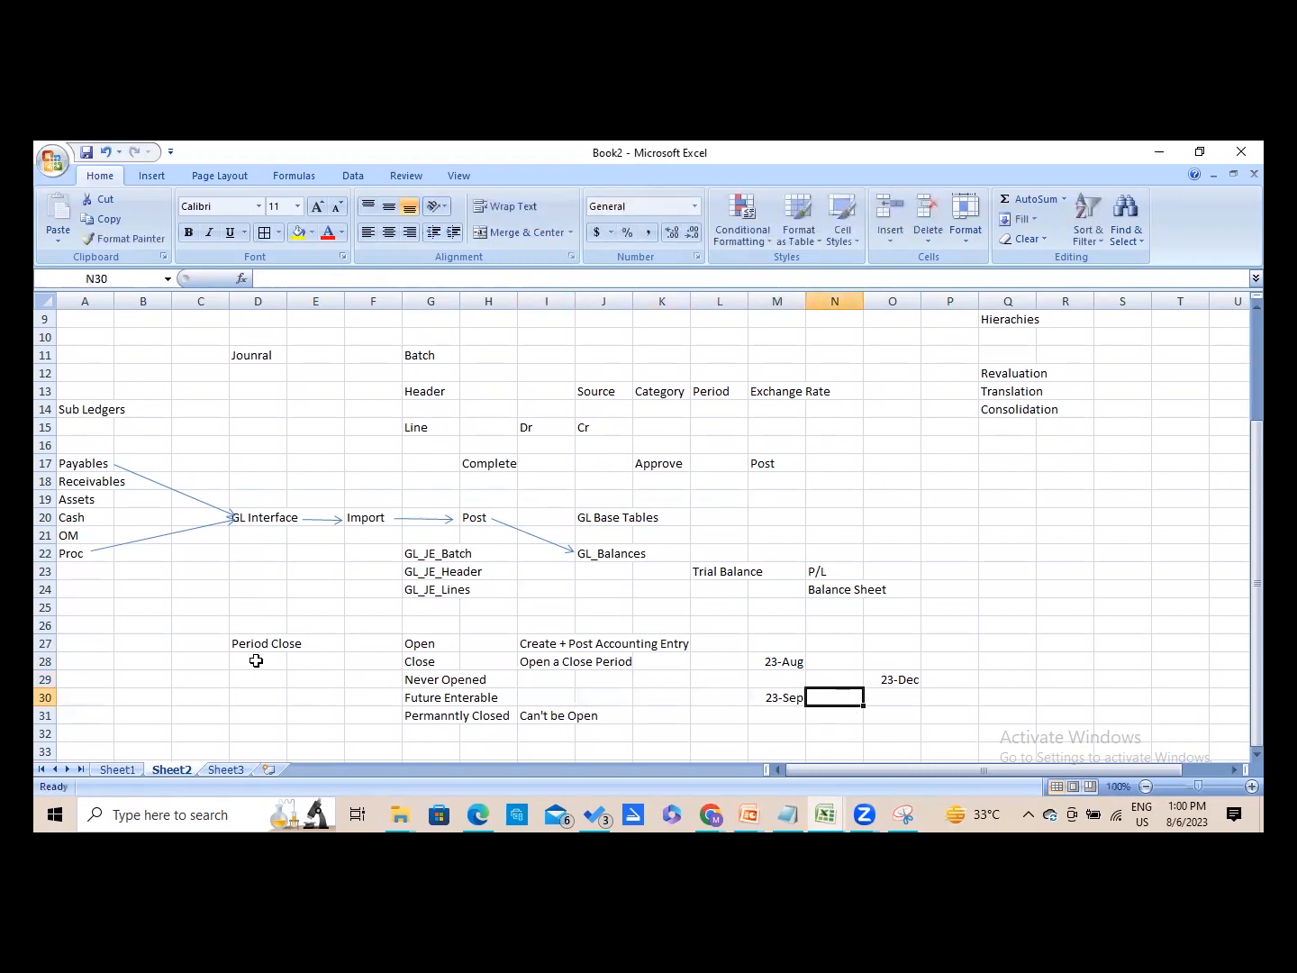
- Enter "Create + Can't post" in cell I30 as the description of the Future Enterable status
{"action": "key", "text": "Left"}
{"action": "key", "text": "Left"}
{"action": "key", "text": "Left"}
{"action": "key", "text": "Left"}
{"action": "key", "text": "Left"}
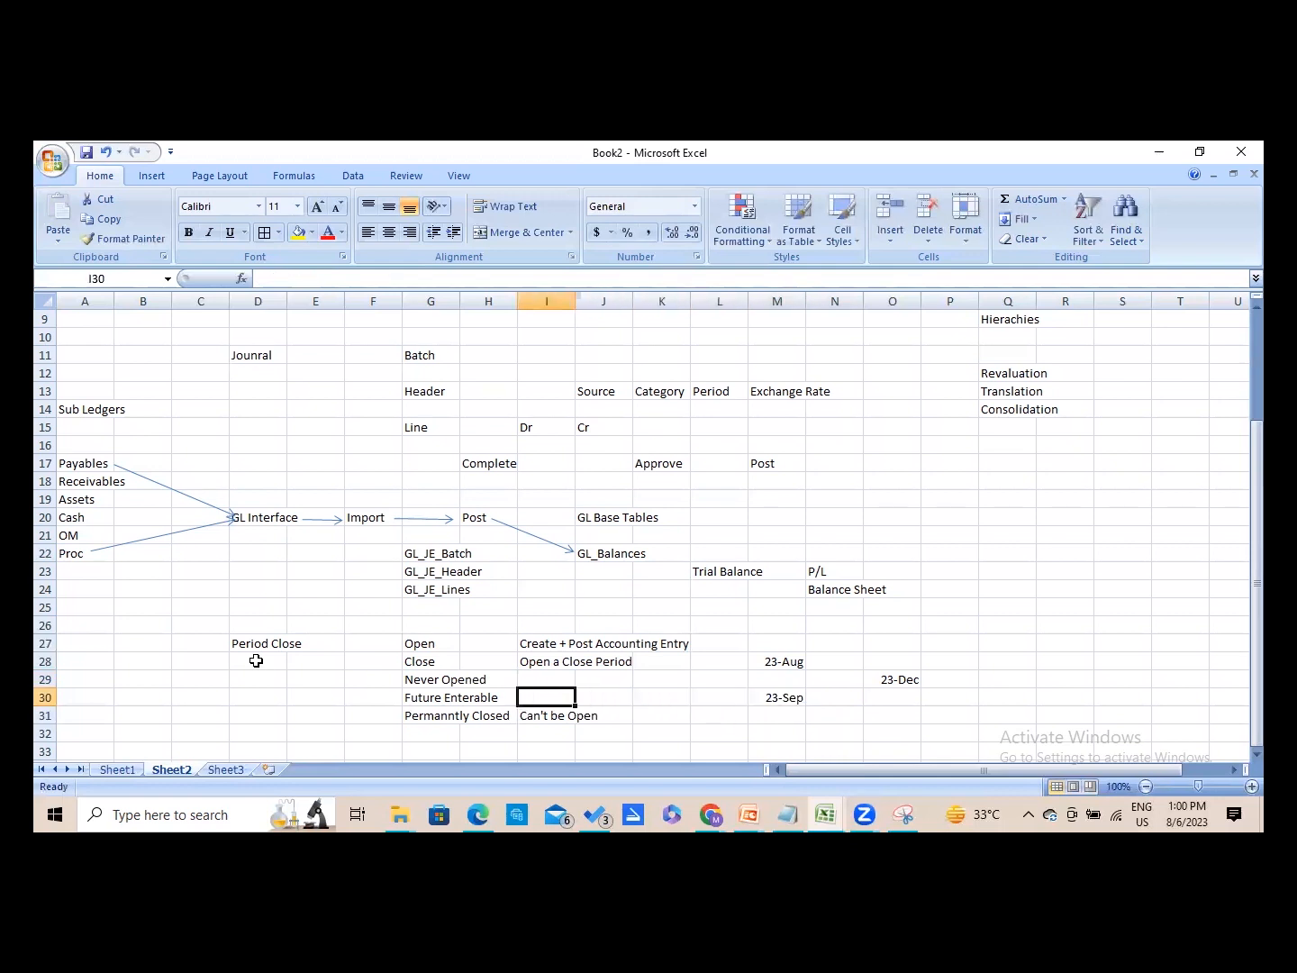
{"action": "type", "text": "Crea"}
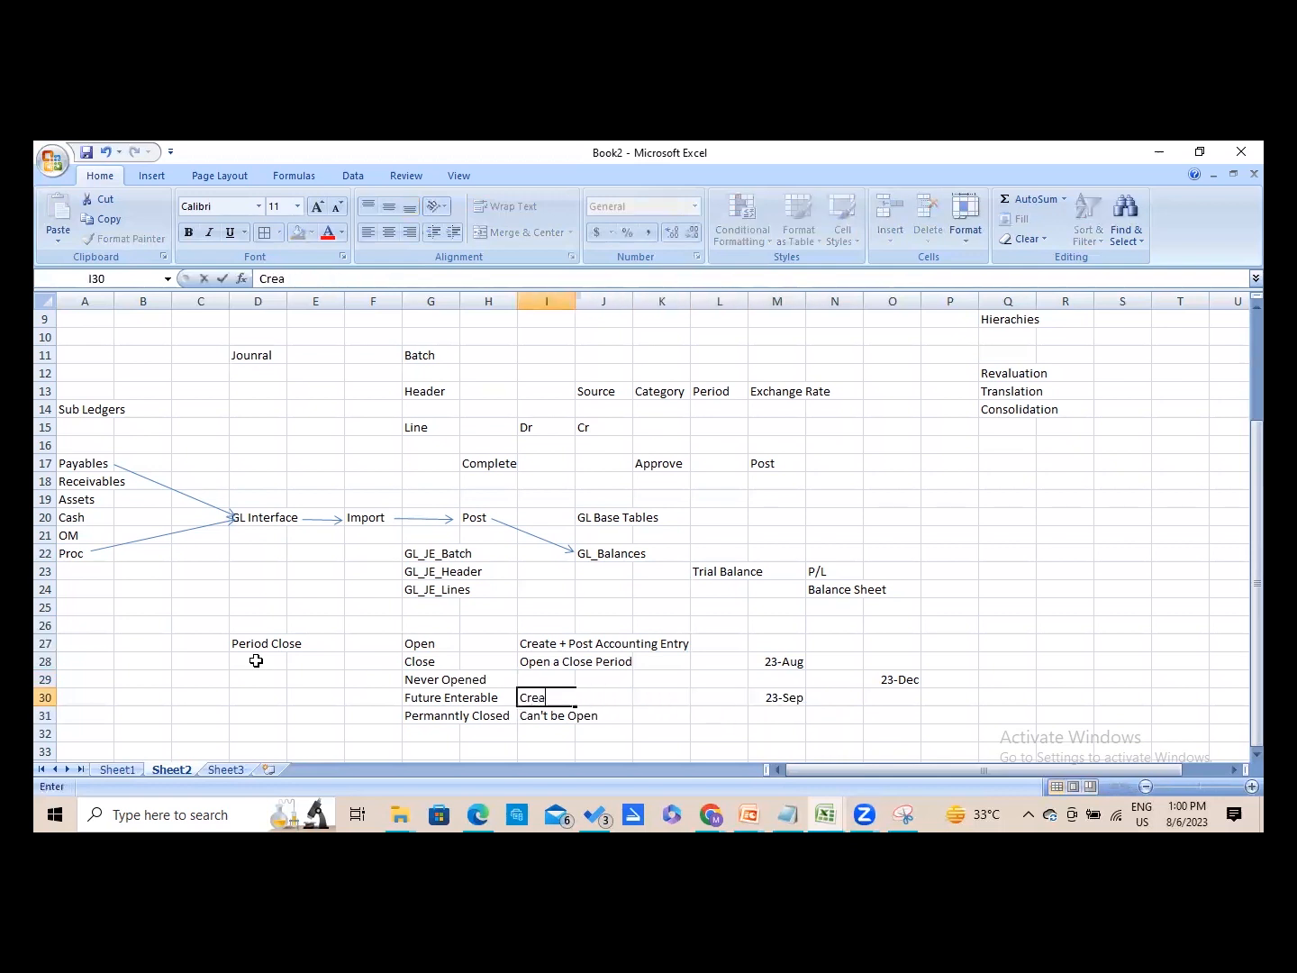
{"action": "type", "text": "te + Can't post"}
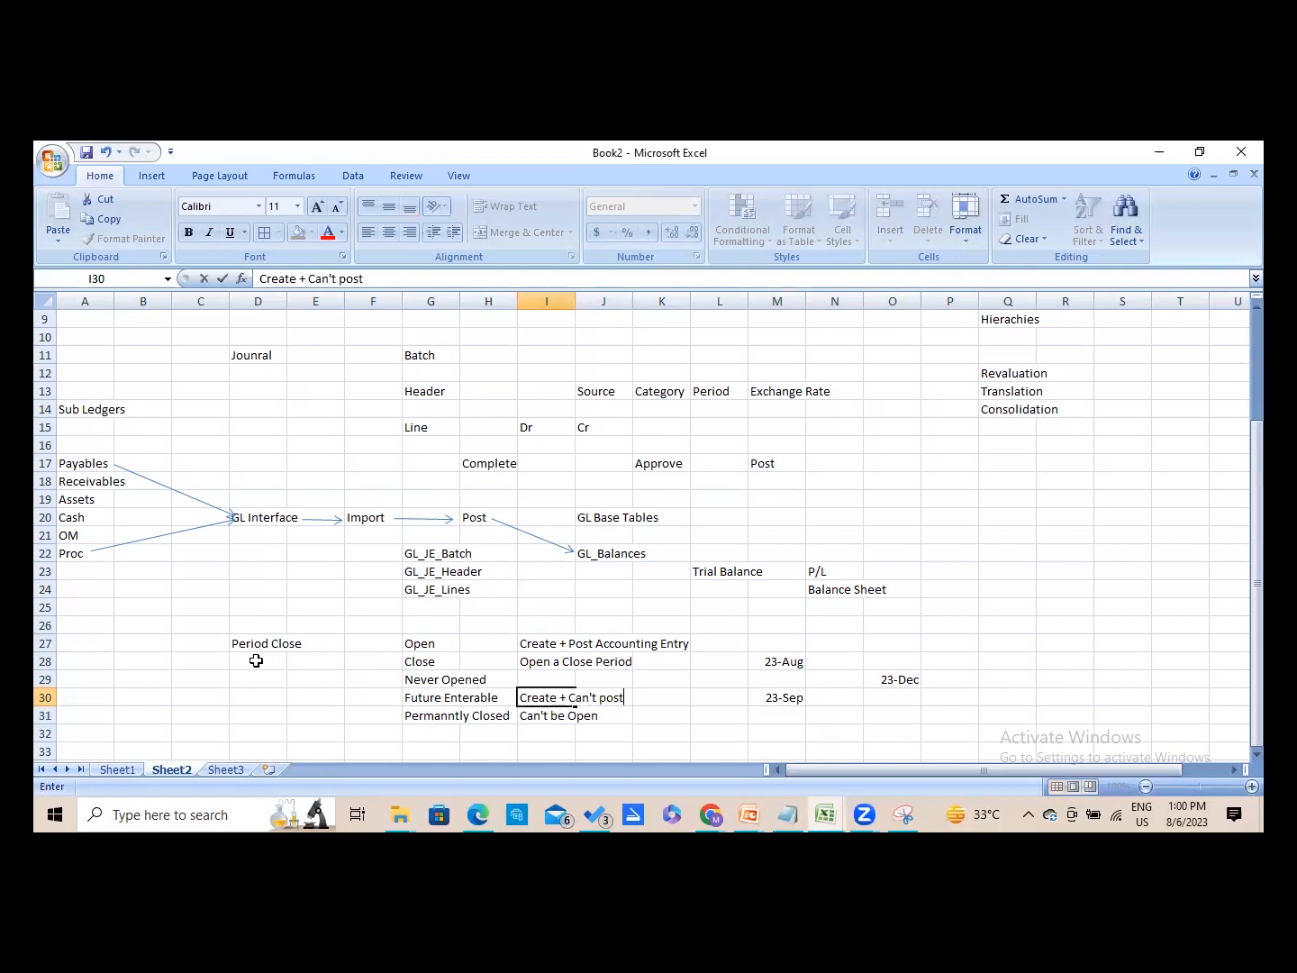
{"action": "key", "text": "ctrl+Return"}
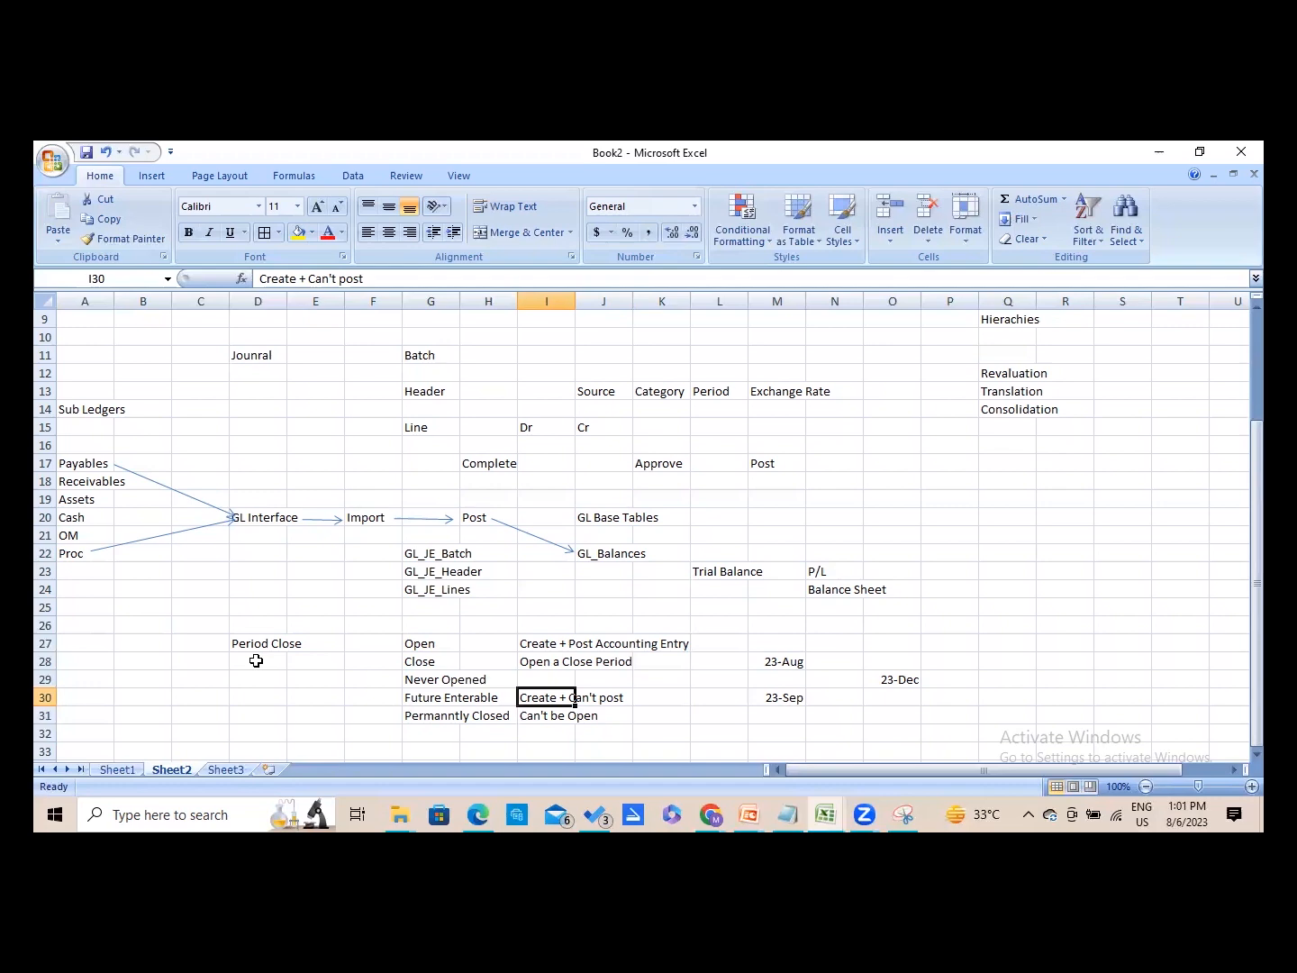
- Switch to the Create Journal page in Oracle Fusion, cancel the account selection and delete the empty journal line 2
{"action": "key", "text": "alt+Tab"}
{"action": "key", "text": "alt+Tab"}
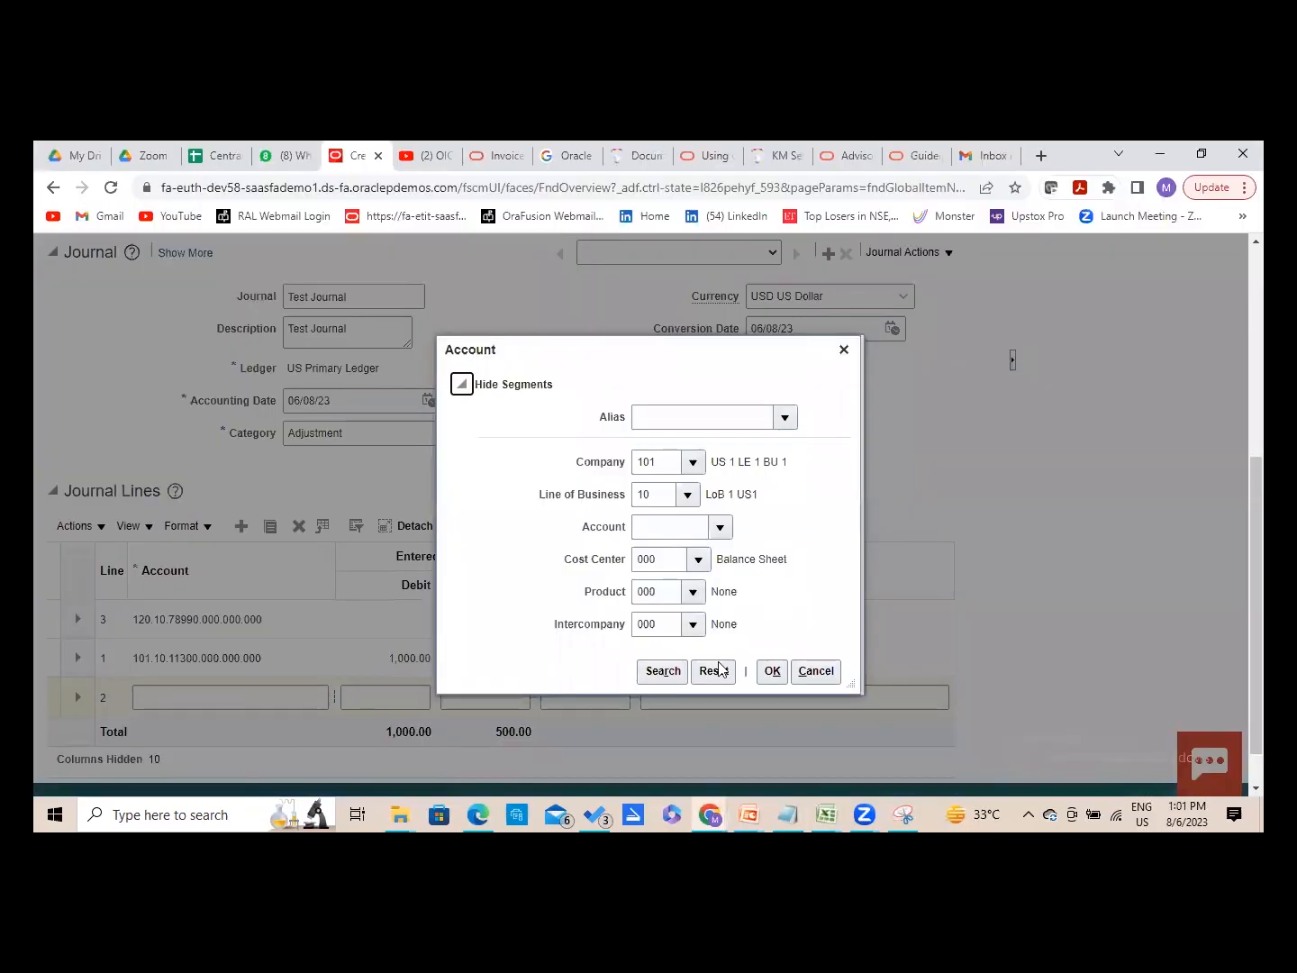
{"action": "left_click", "coordinate": [829, 672]}
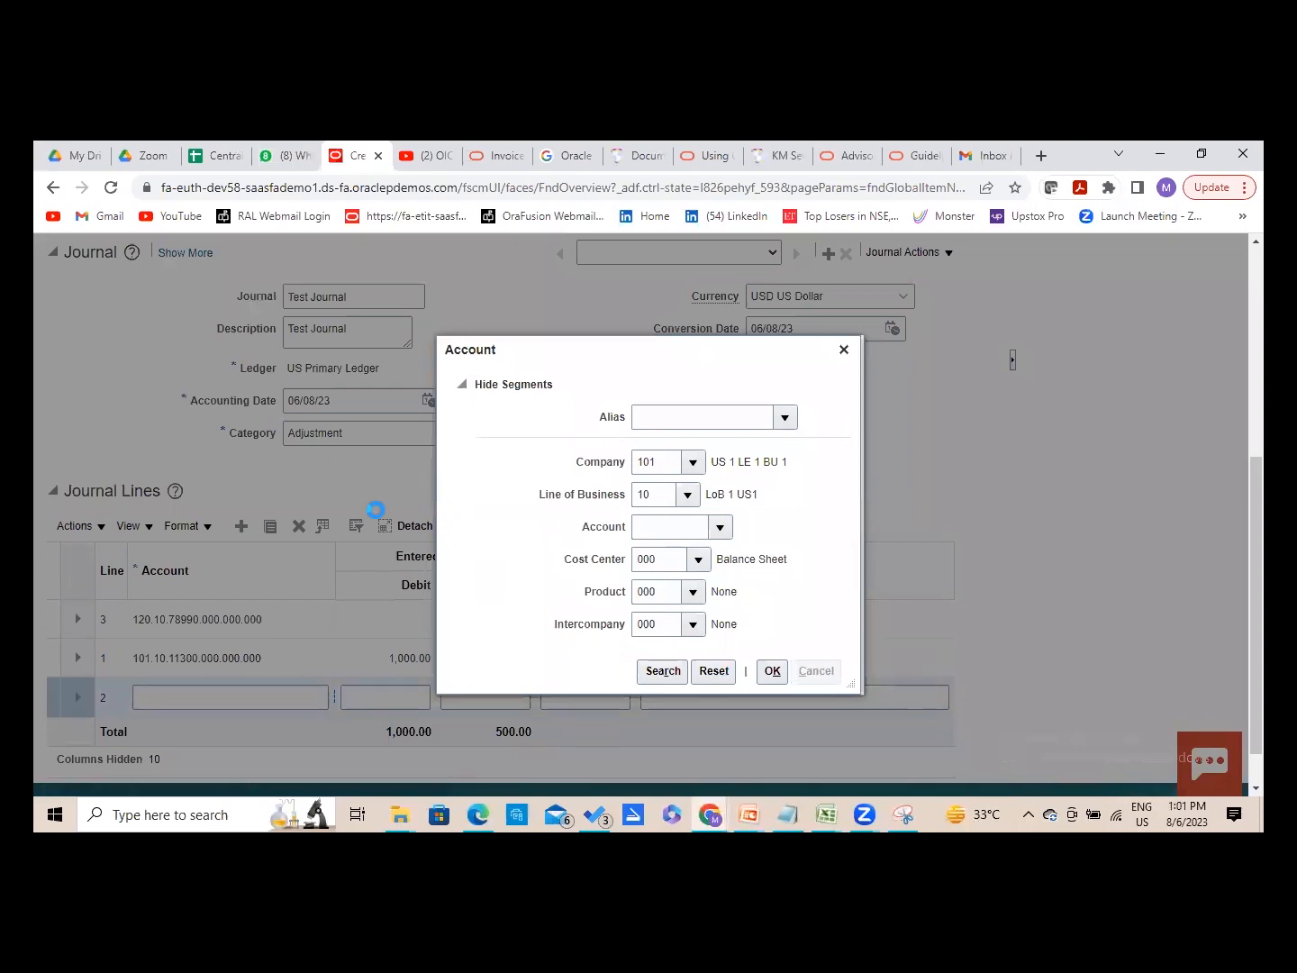
{"action": "key", "text": "alt+Tab"}
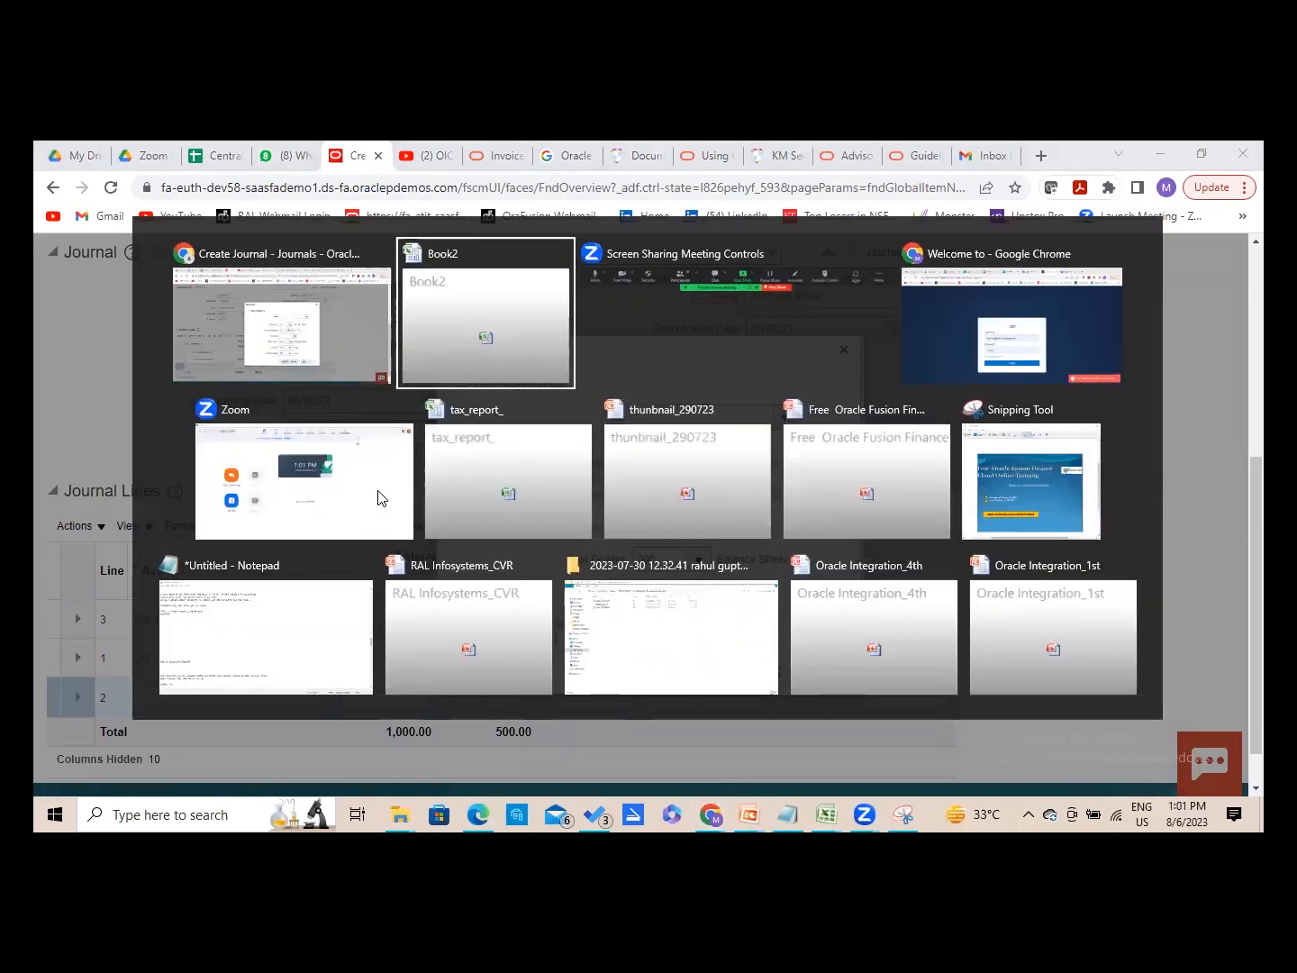
{"action": "key", "text": "alt+Tab"}
{"action": "key", "text": "alt+Tab"}
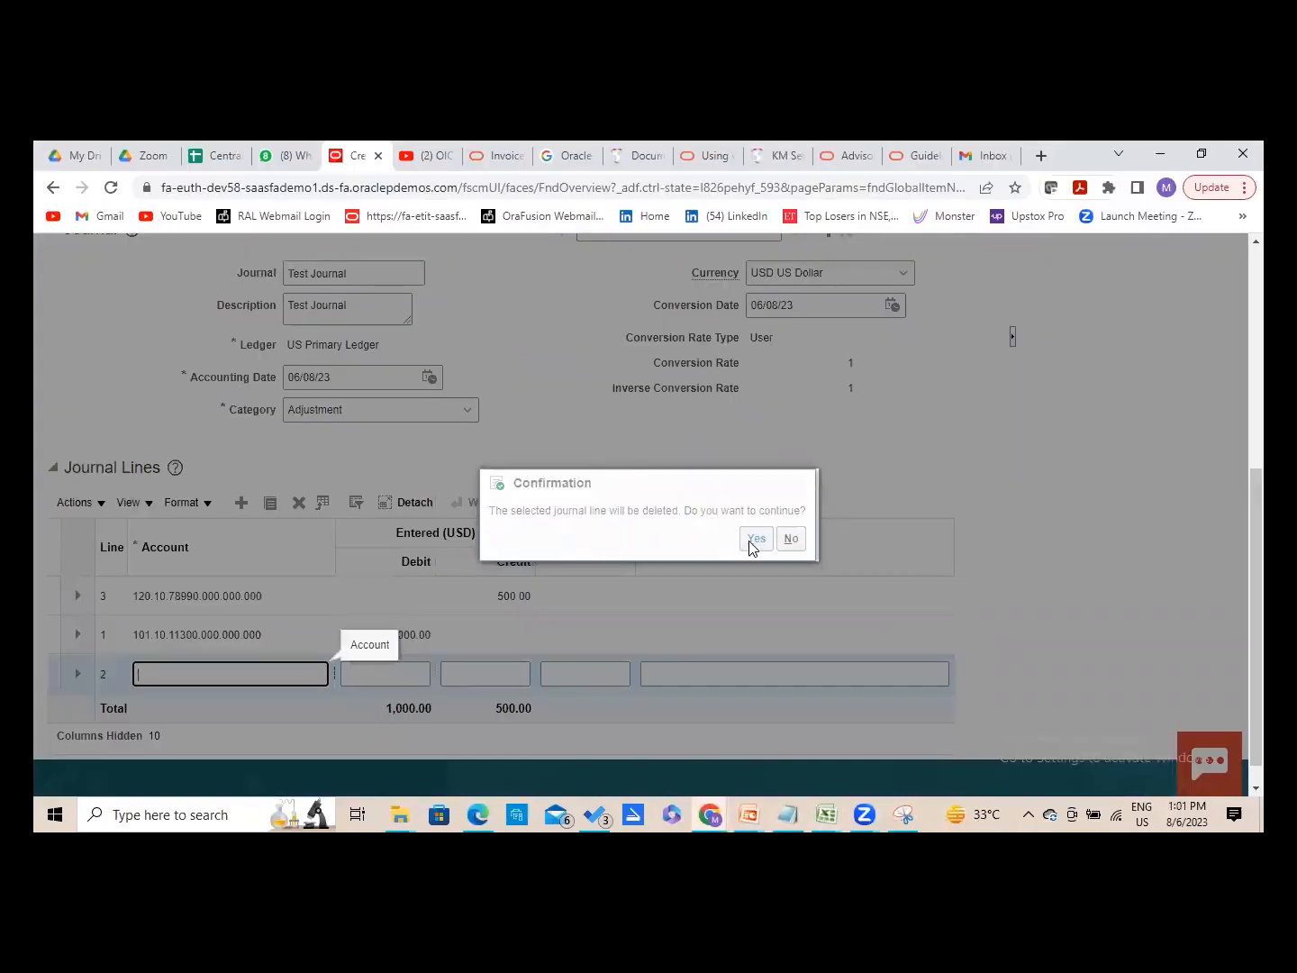
{"action": "left_click", "coordinate": [754, 539]}
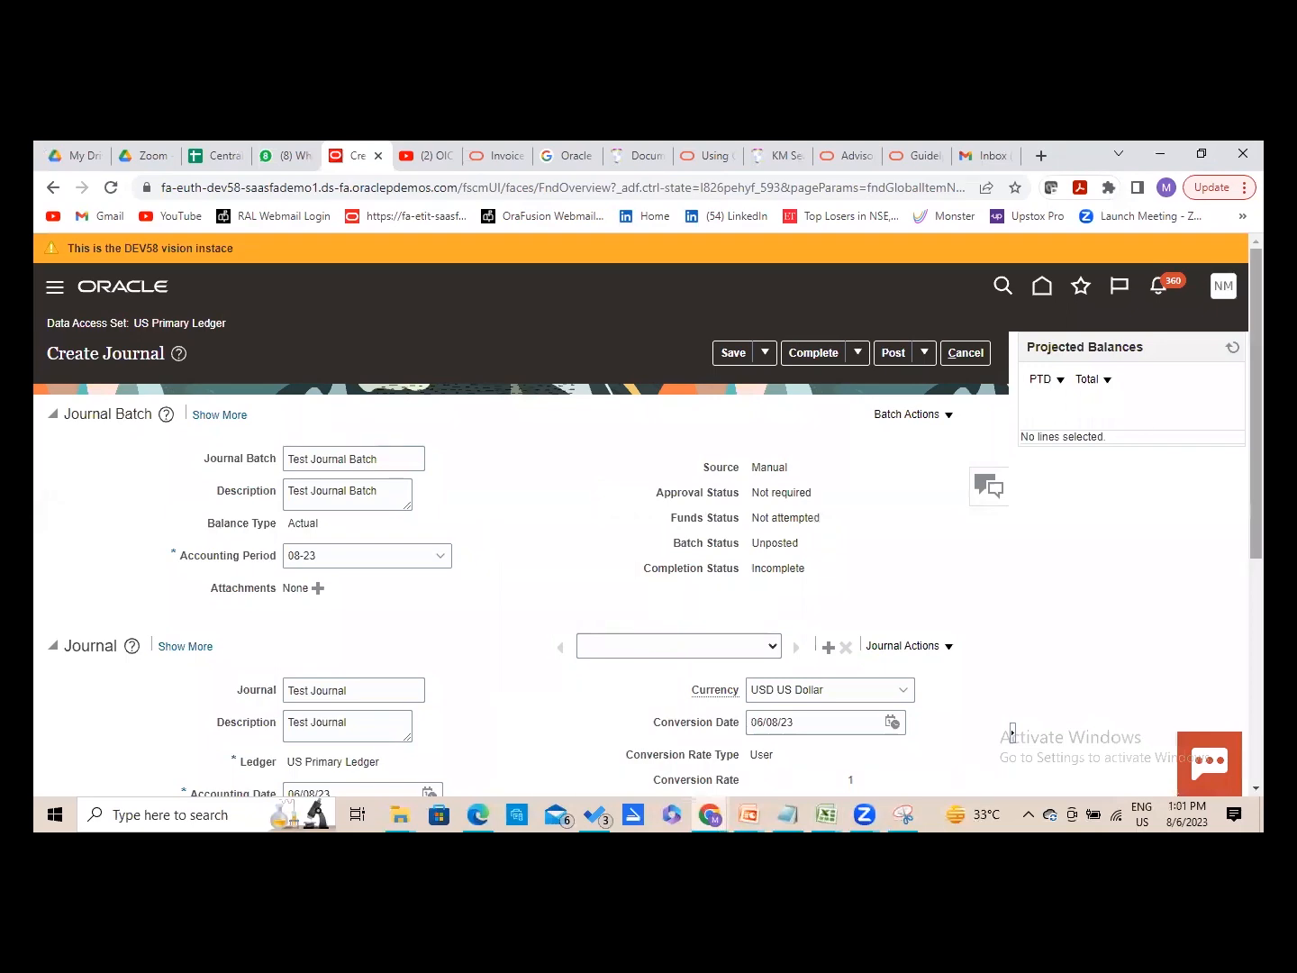
- Set the entered credit of journal line 3, account 120.10.78990.000.000.000, to 1000
{"action": "scroll", "coordinate": [649, 514], "scroll_direction": "down", "scroll_amount": 2}
{"action": "scroll", "coordinate": [331, 689], "scroll_direction": "down", "scroll_amount": 3}
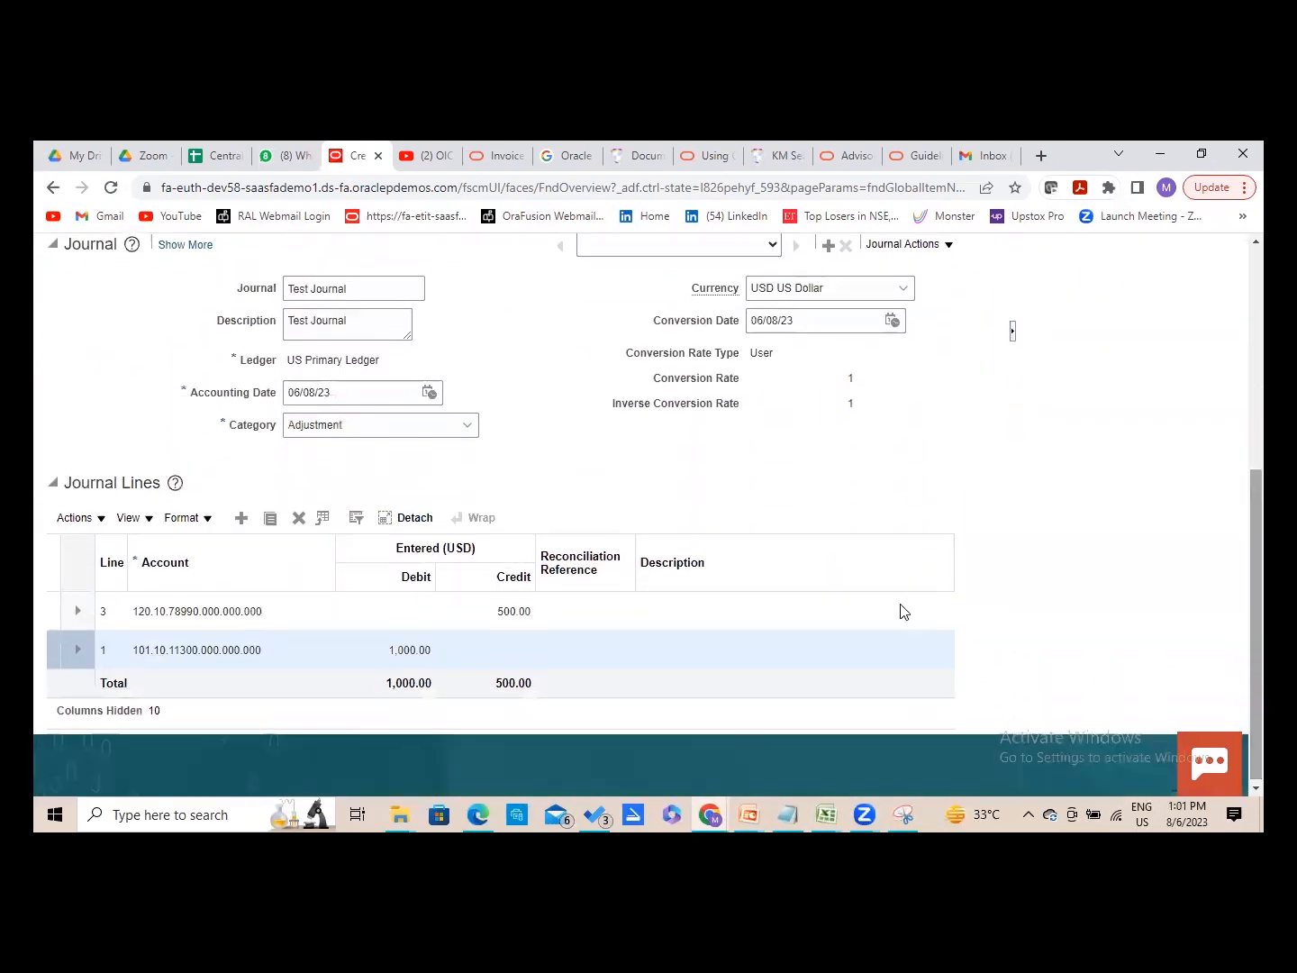
{"action": "left_click", "coordinate": [293, 612]}
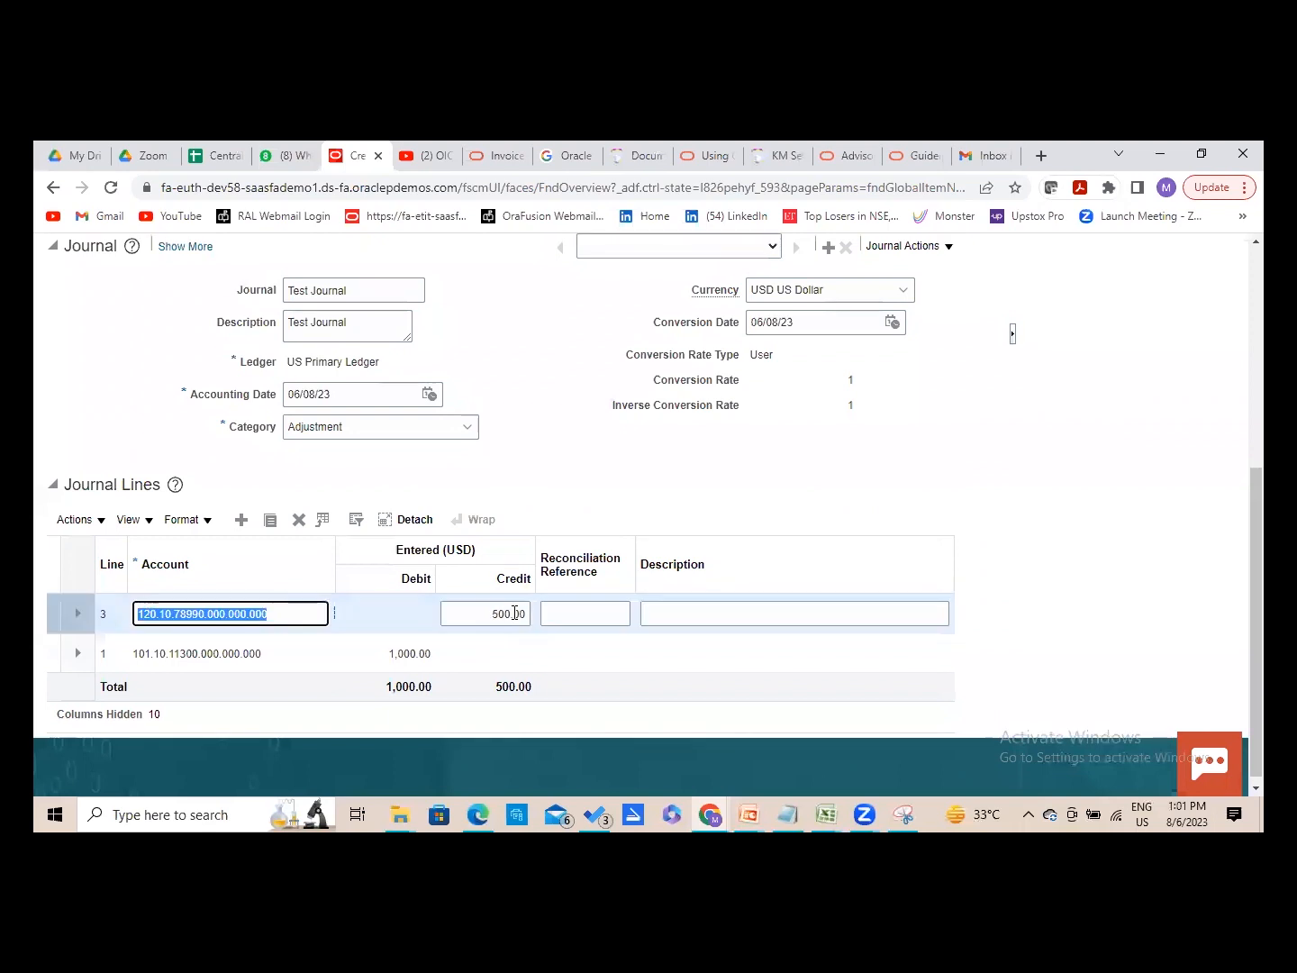
{"action": "left_click", "coordinate": [493, 613]}
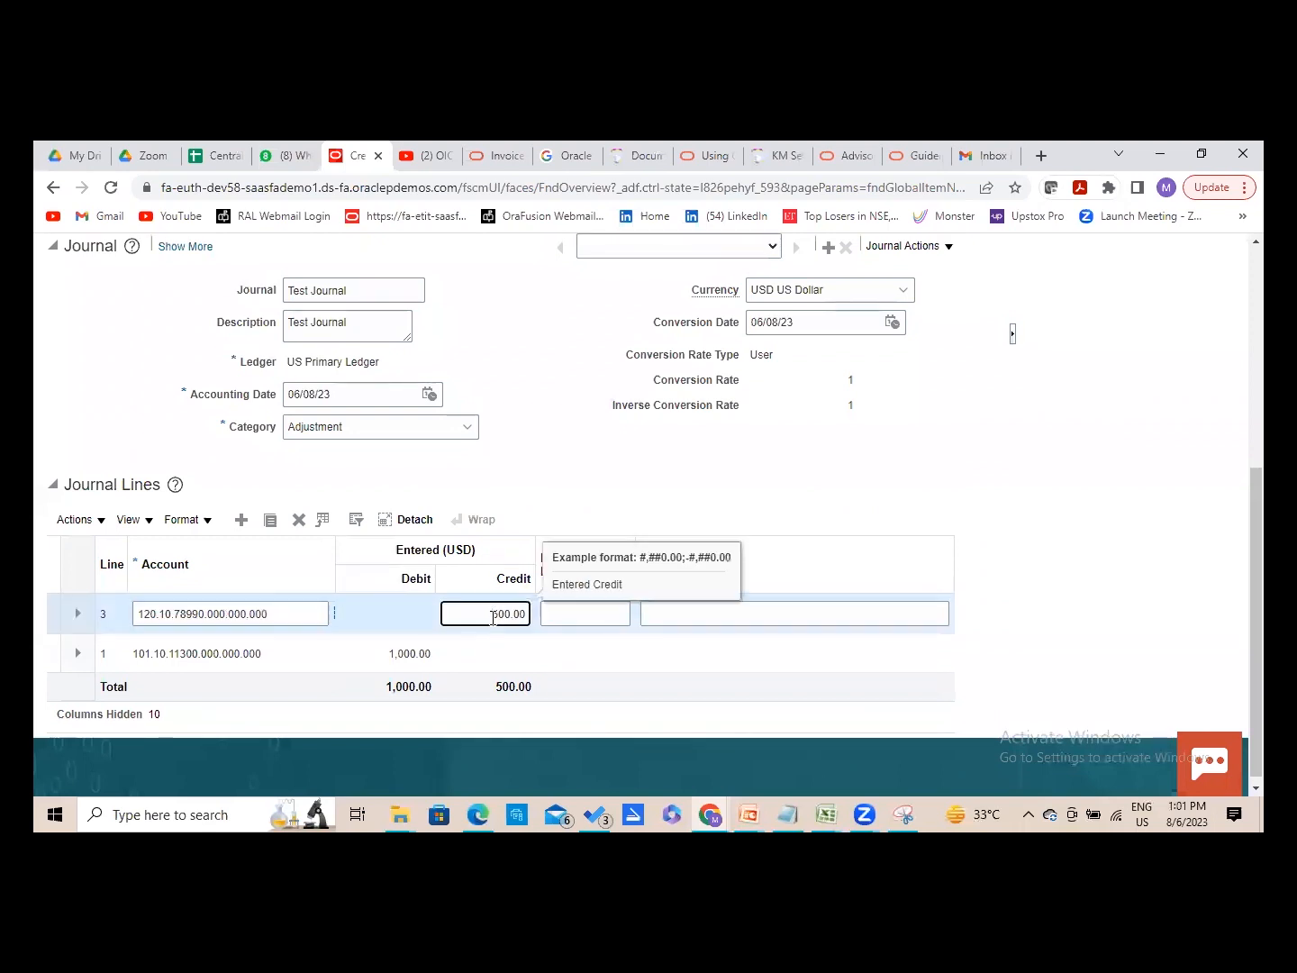
{"action": "key", "text": "Delete"}
{"action": "key", "text": "Delete"}
{"action": "key", "text": "Delete"}
{"action": "key", "text": "Delete"}
{"action": "key", "text": "Delete"}
{"action": "key", "text": "Delete"}
{"action": "type", "text": "1000"}
{"action": "key", "text": "Tab"}
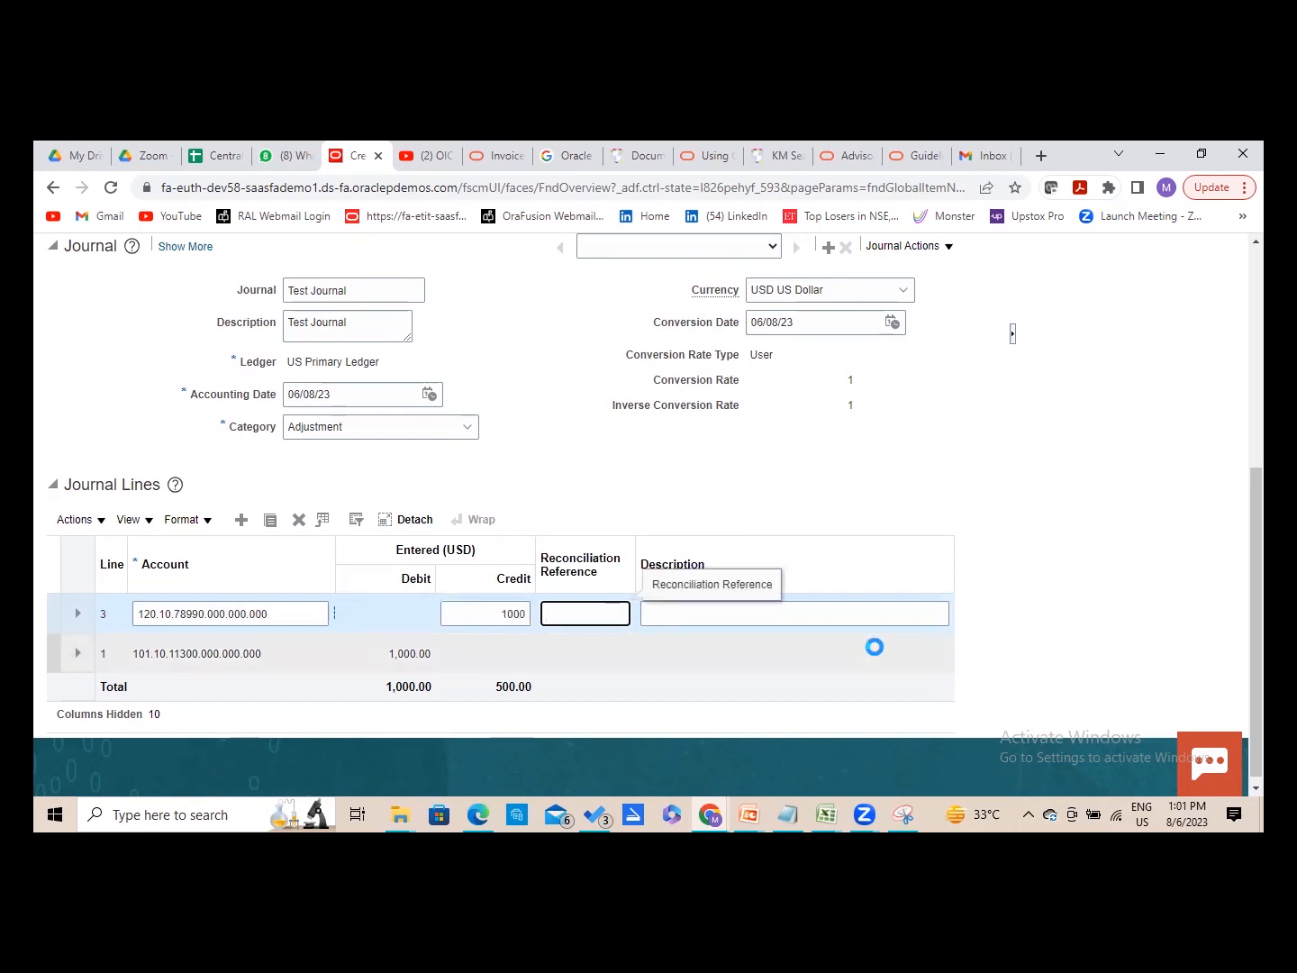
- Check the journal header and line totals, and complete the Test Journal Batch
{"action": "scroll", "coordinate": [647, 505], "scroll_direction": "up", "scroll_amount": 2}
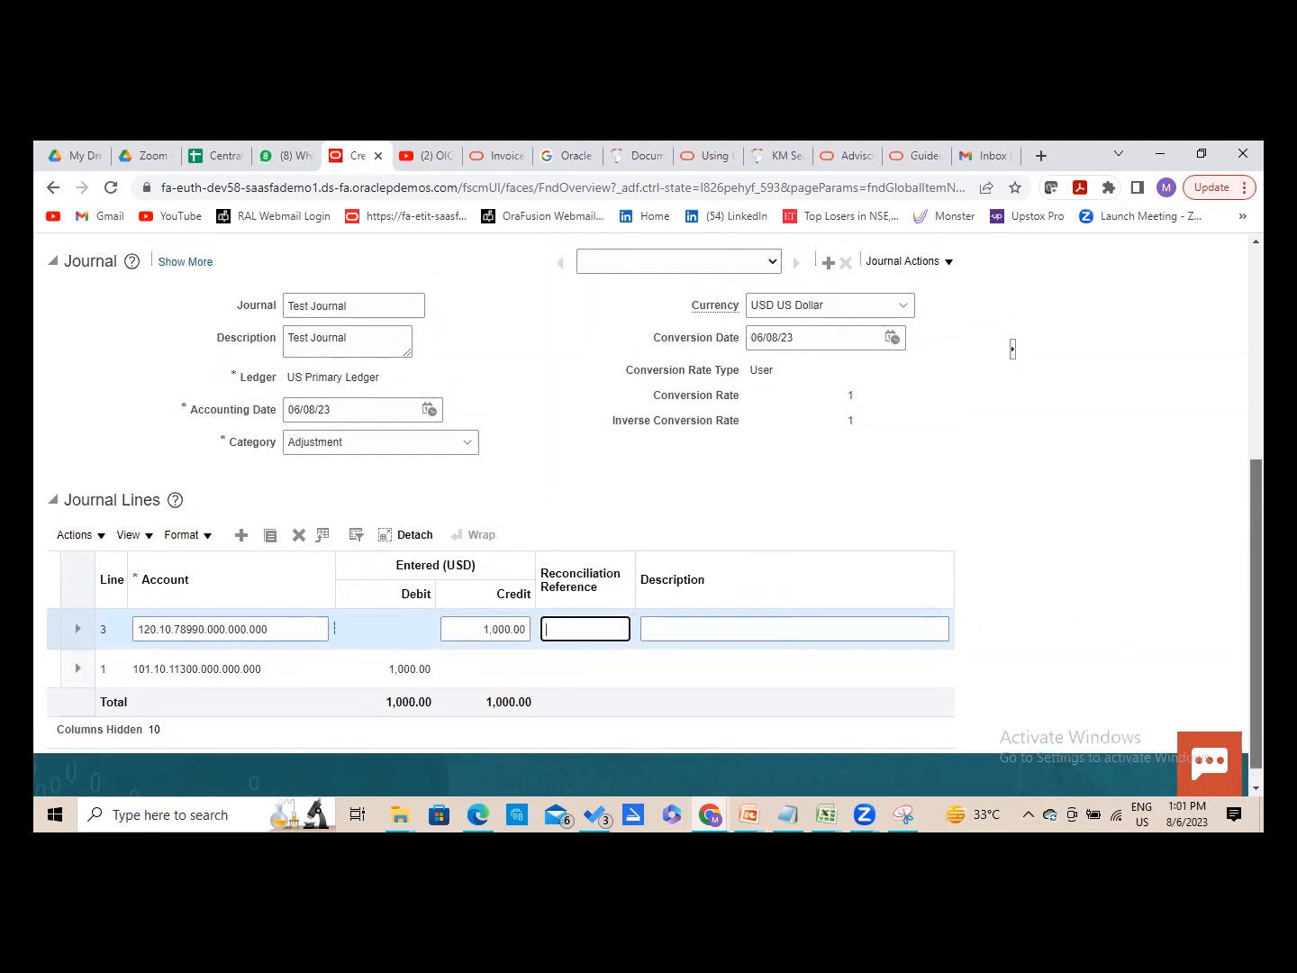
{"action": "scroll", "coordinate": [647, 504], "scroll_direction": "up", "scroll_amount": 3}
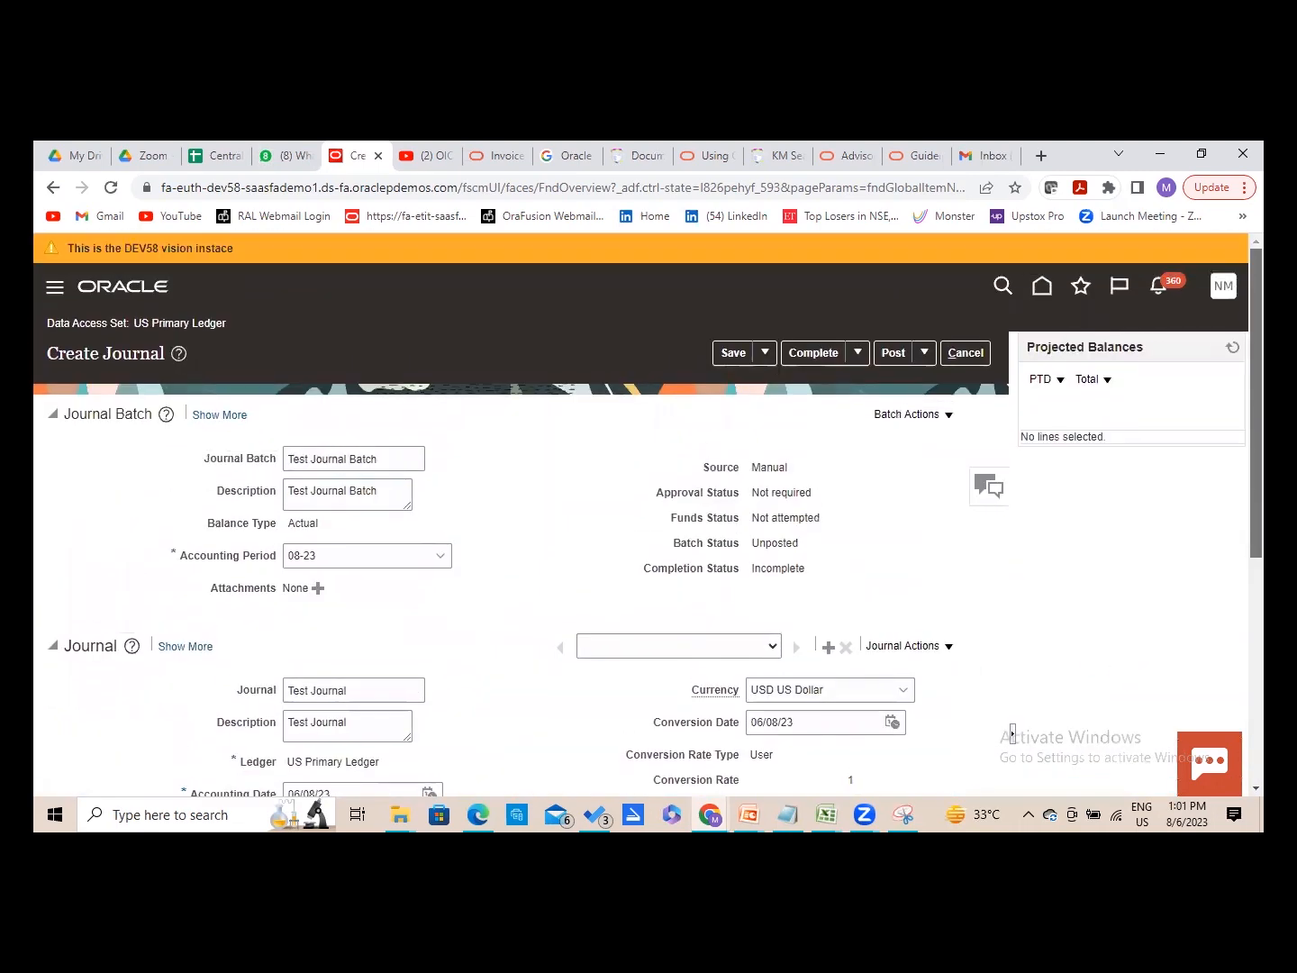
{"action": "scroll", "coordinate": [647, 514], "scroll_direction": "down", "scroll_amount": 5}
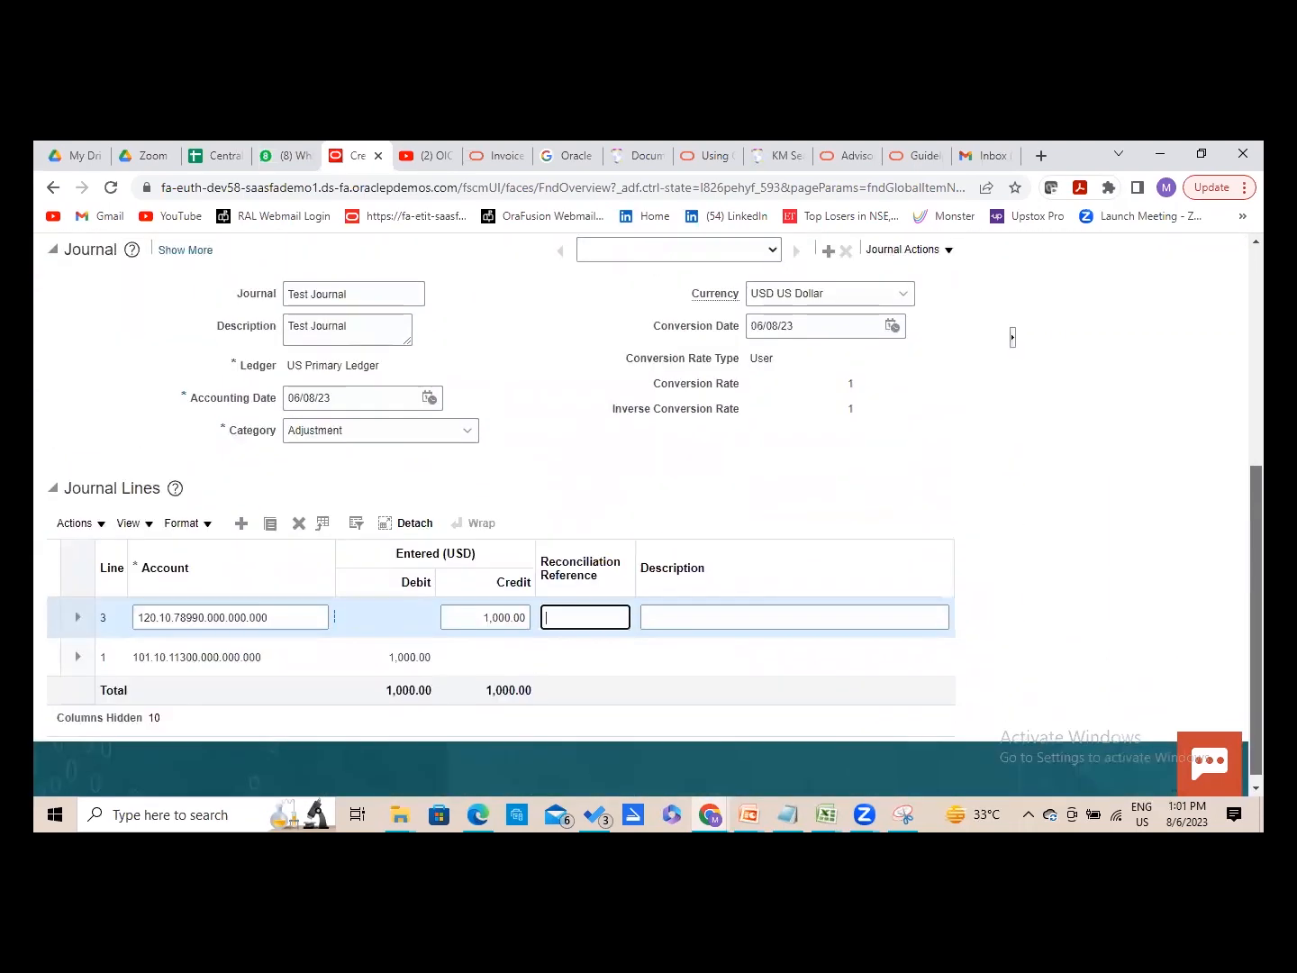
{"action": "scroll", "coordinate": [1223, 421], "scroll_direction": "up", "scroll_amount": 5}
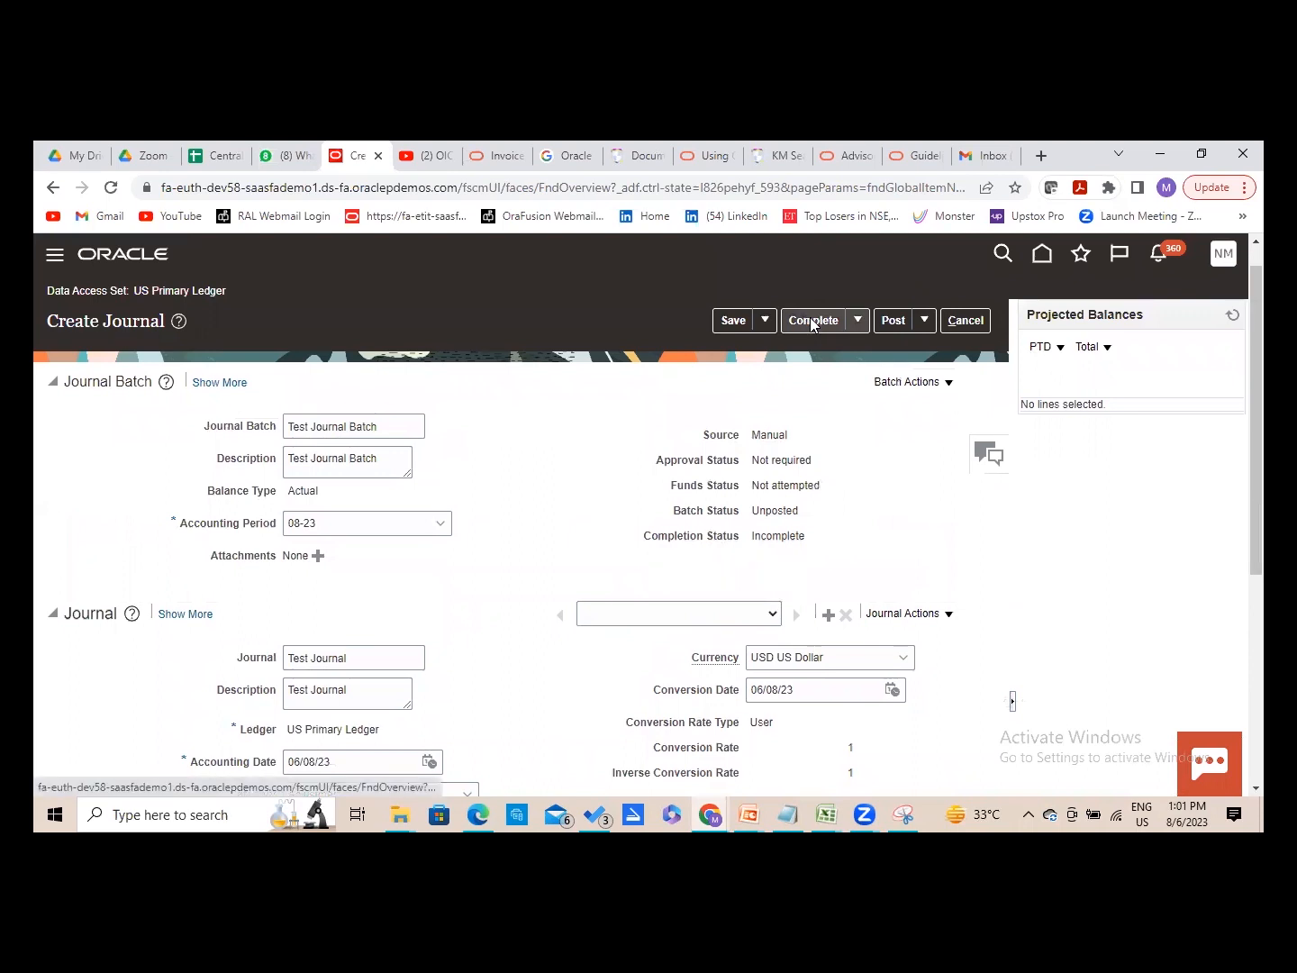
{"action": "left_click", "coordinate": [811, 322]}
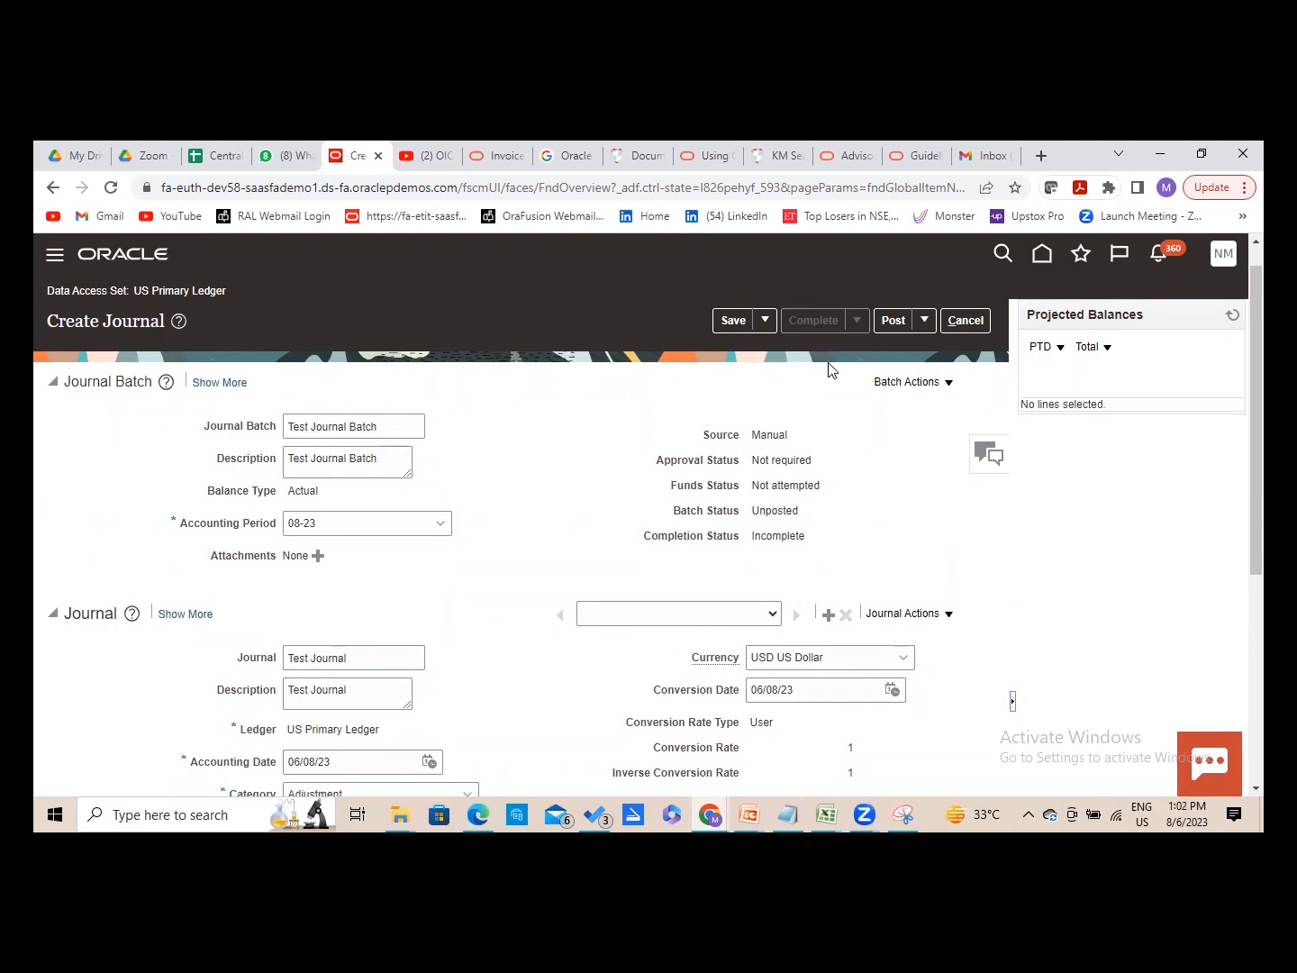
- Post the Test Journal Batch and acknowledge the submitted posting process
{"action": "left_click", "coordinate": [892, 321]}
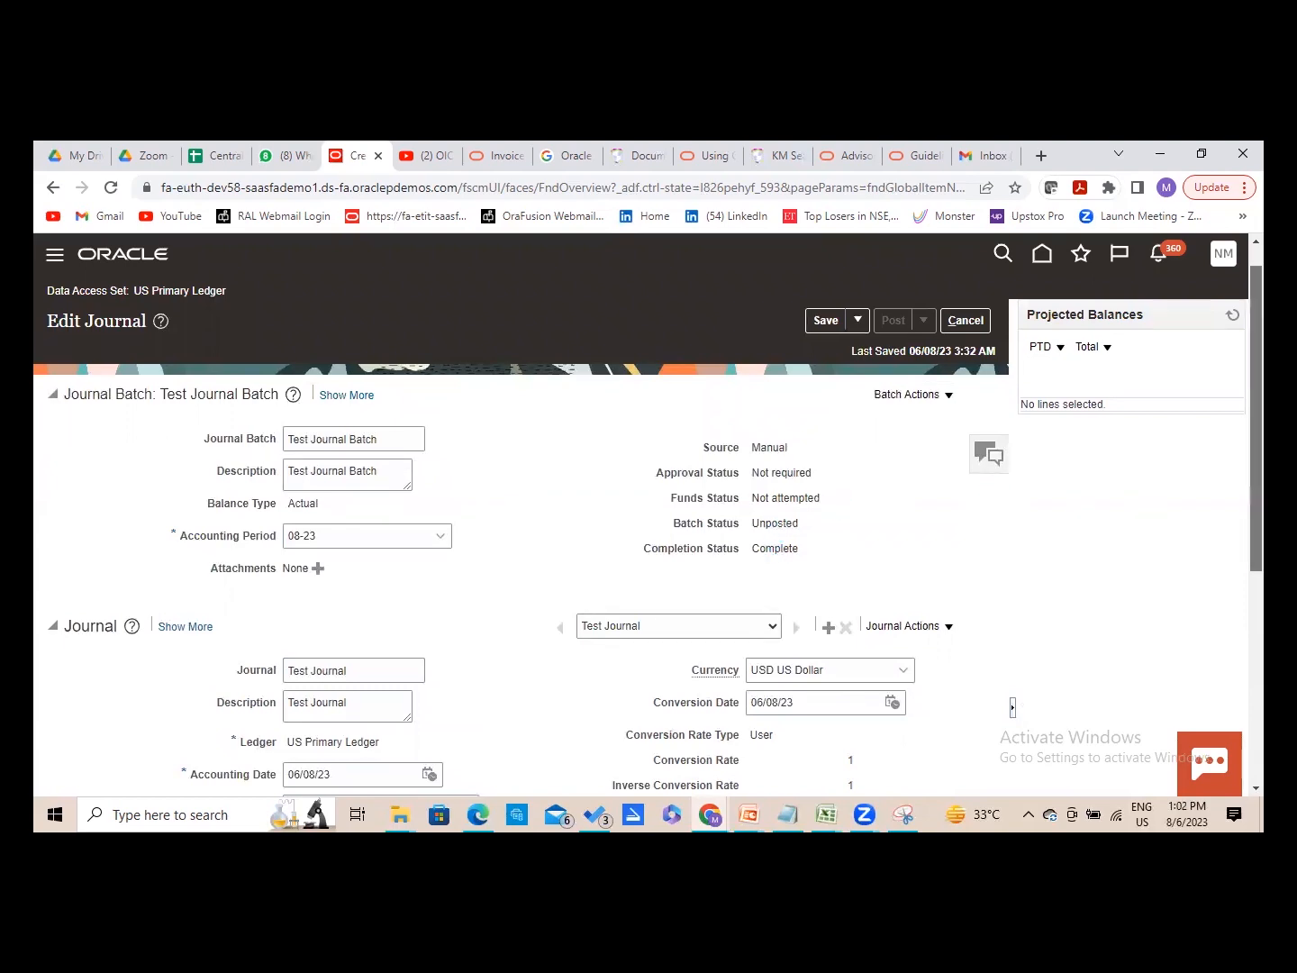
{"action": "scroll", "coordinate": [1239, 529], "scroll_direction": "down", "scroll_amount": 3}
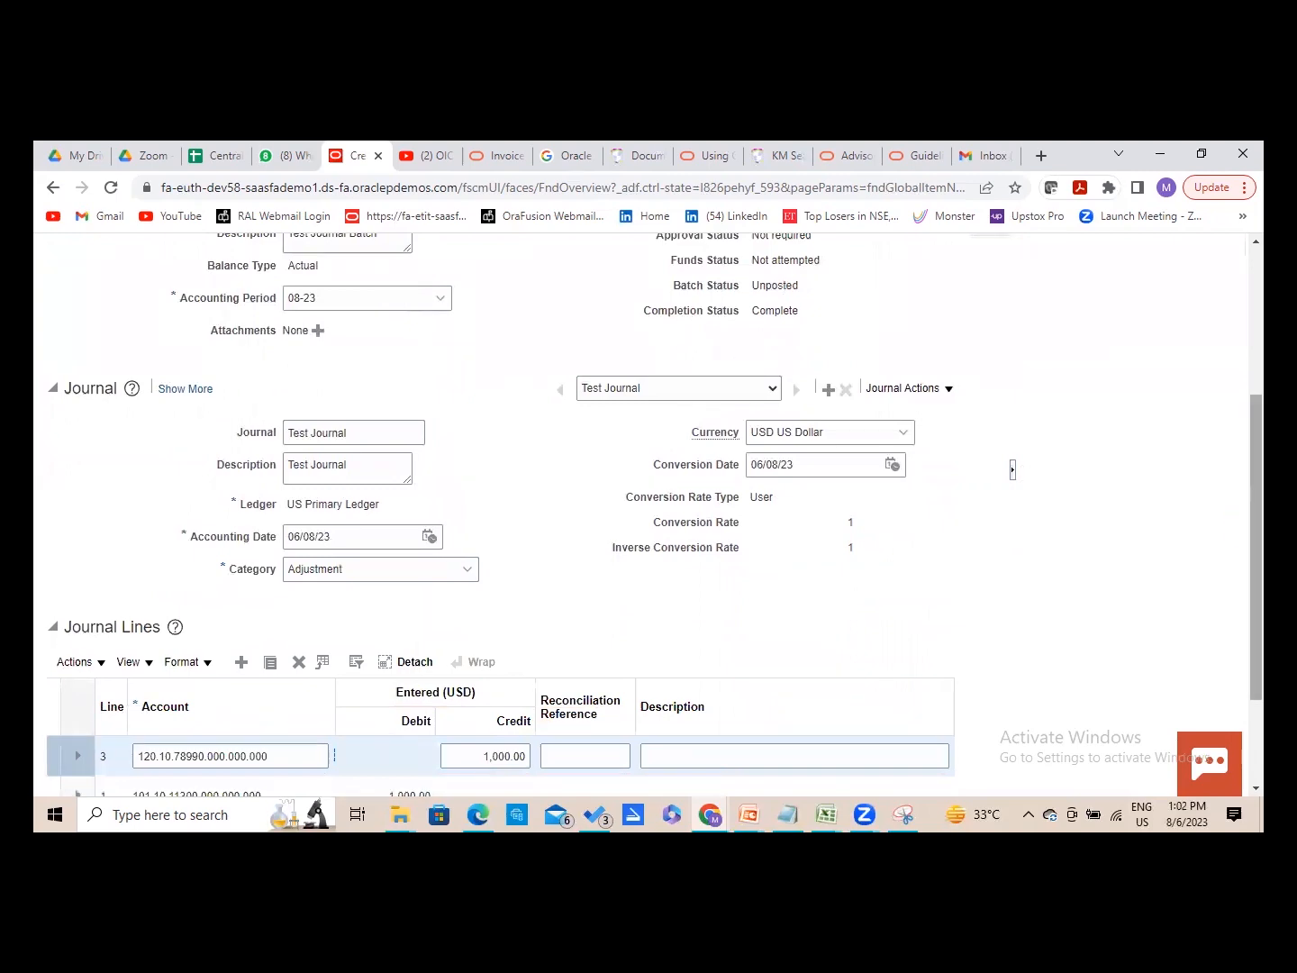
{"action": "scroll", "coordinate": [904, 582], "scroll_direction": "up", "scroll_amount": 3}
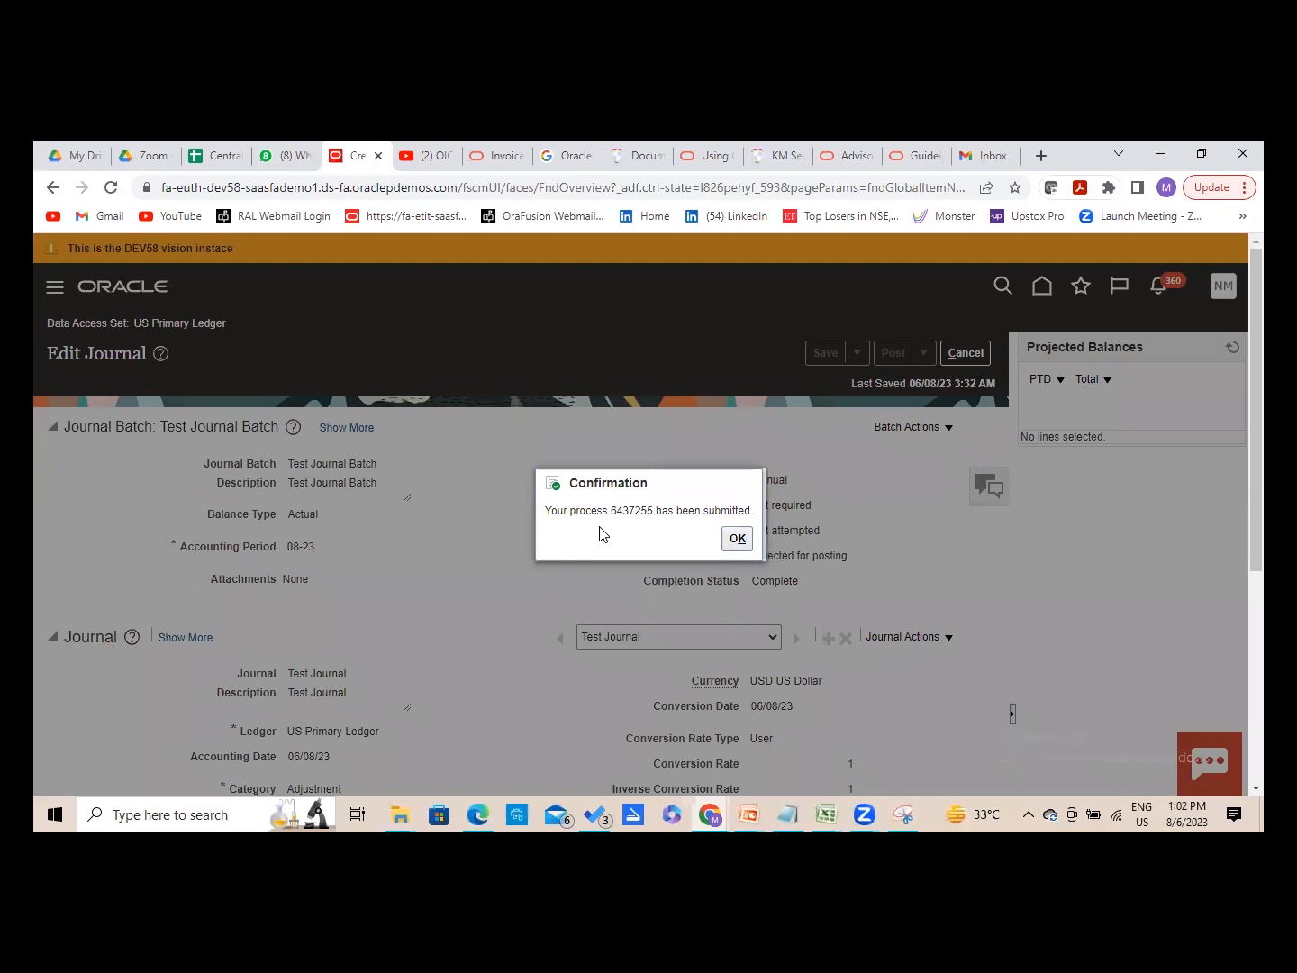
{"action": "left_click", "coordinate": [736, 540]}
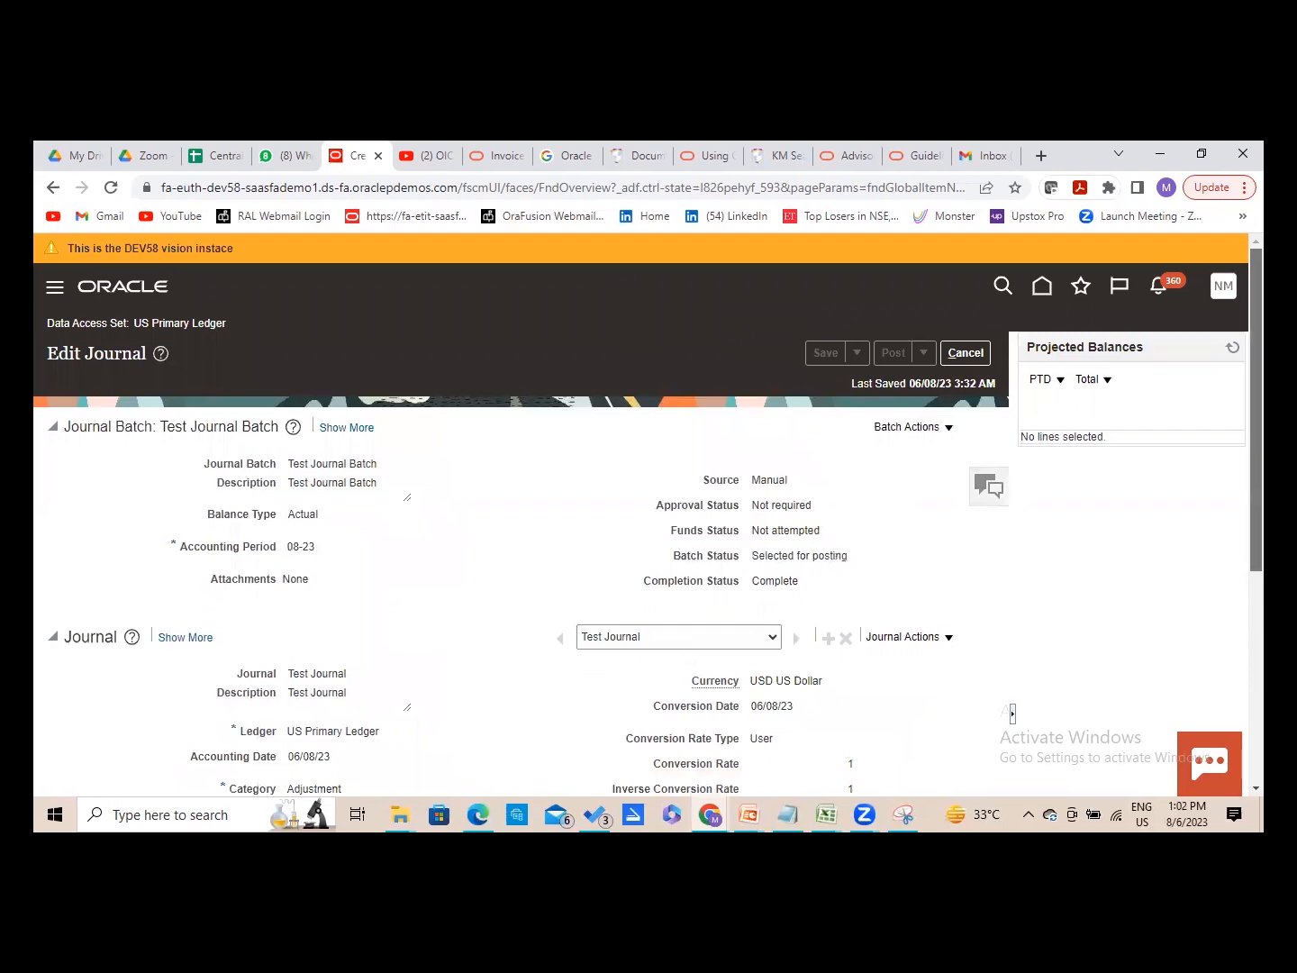
- Review the submitted journal's lines and open the Setup and Maintenance work area
{"action": "scroll", "coordinate": [1256, 405], "scroll_direction": "down", "scroll_amount": 5}
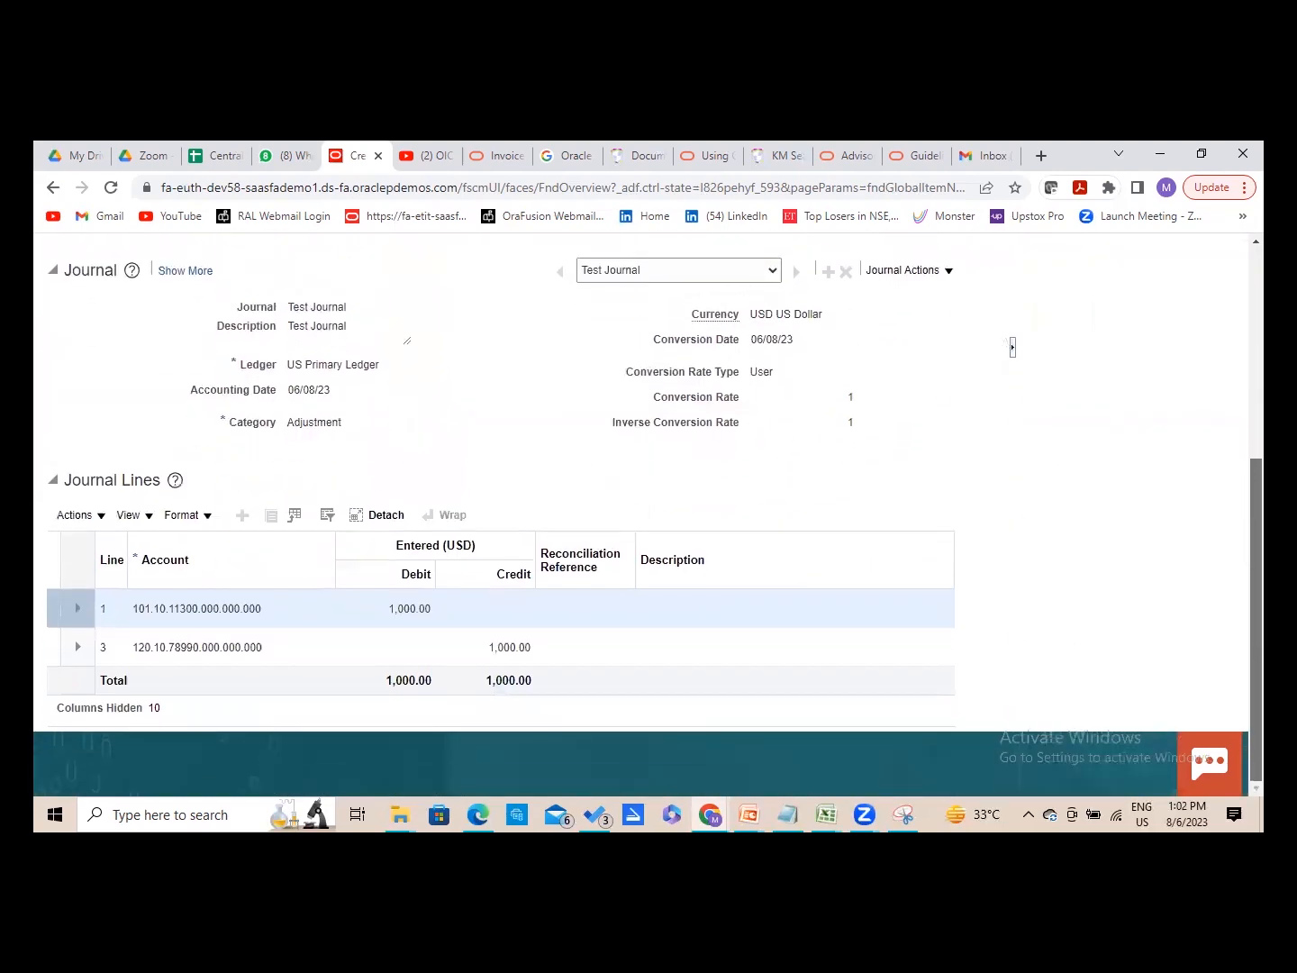
{"action": "scroll", "coordinate": [1255, 405], "scroll_direction": "up", "scroll_amount": 5}
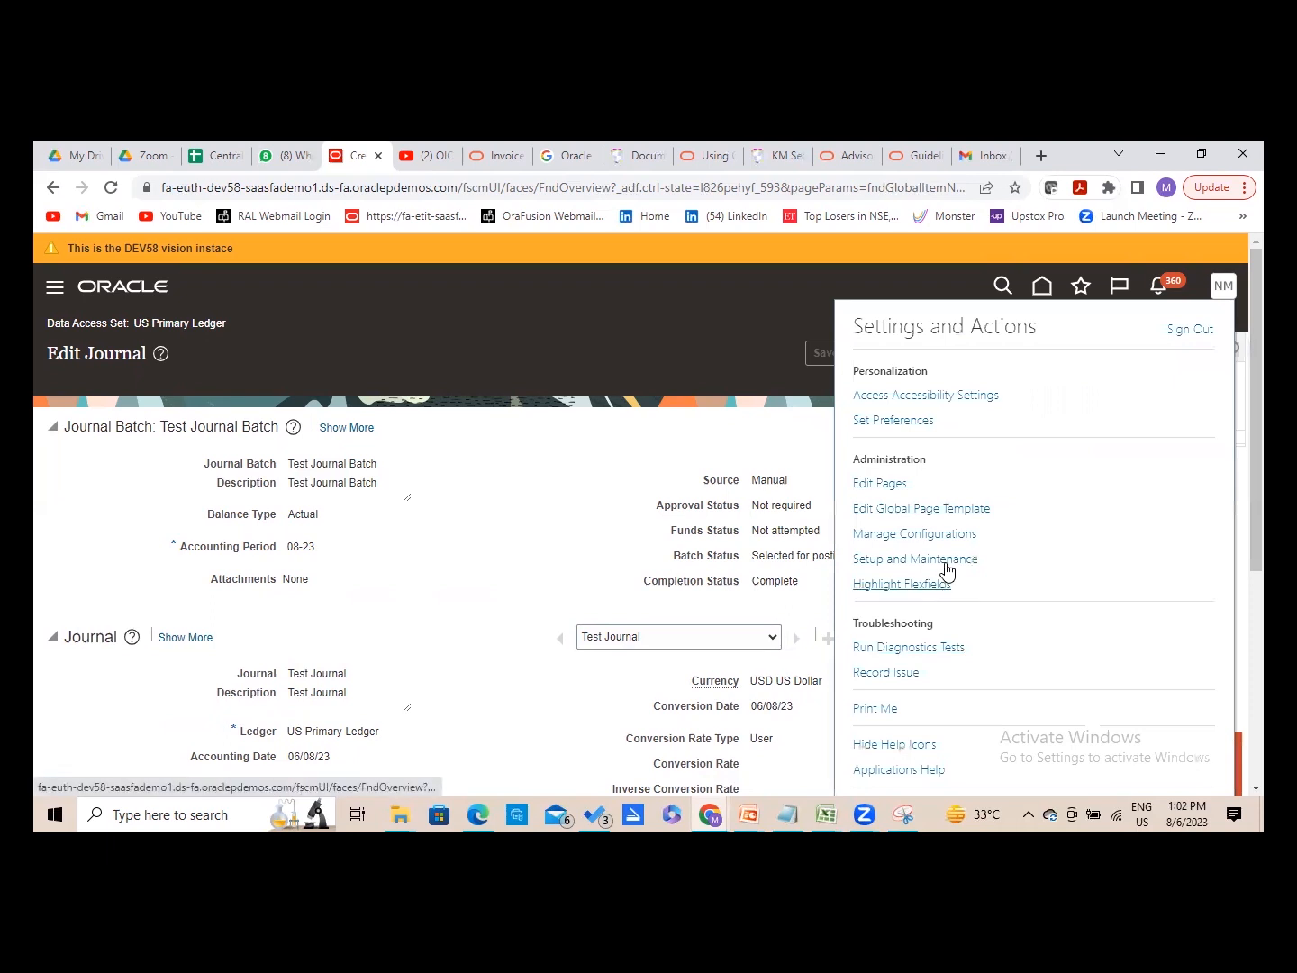
{"action": "left_click", "coordinate": [944, 562]}
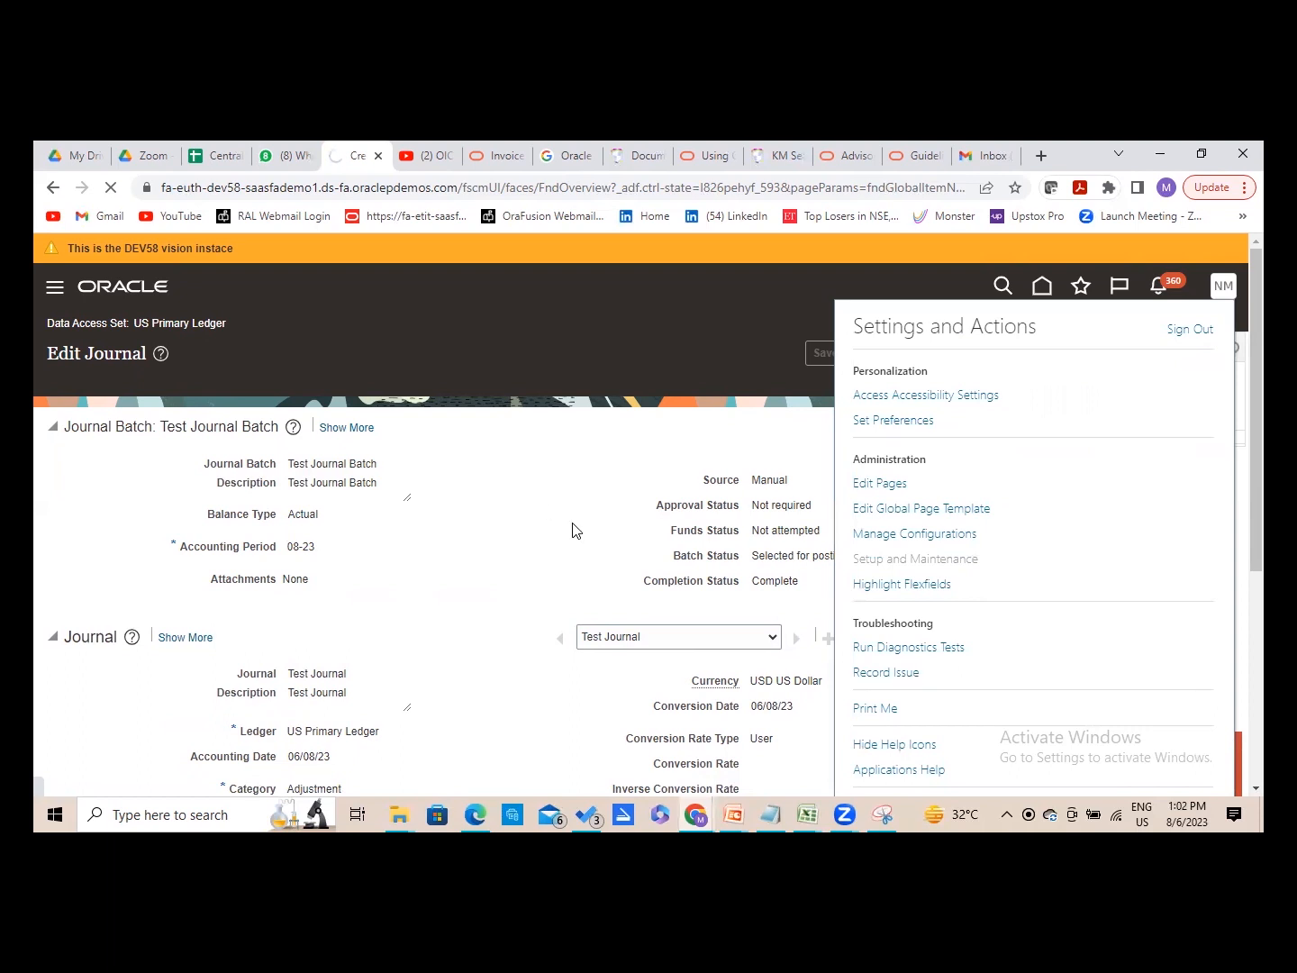
{"action": "left_click", "coordinate": [953, 560]}
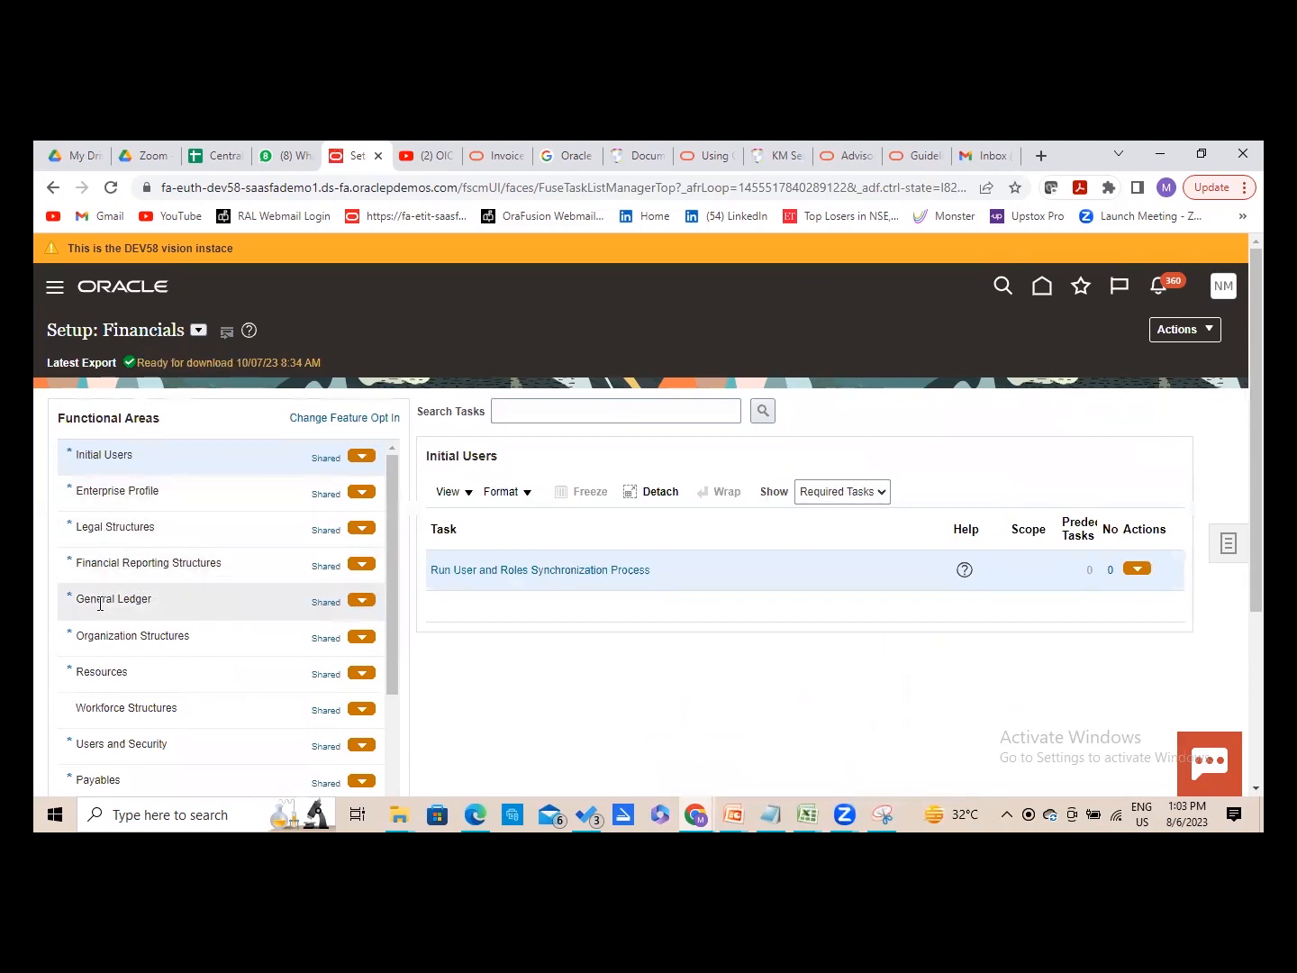
- Display all setup tasks for the Financial Reporting Structures functional area
{"action": "left_click", "coordinate": [129, 567]}
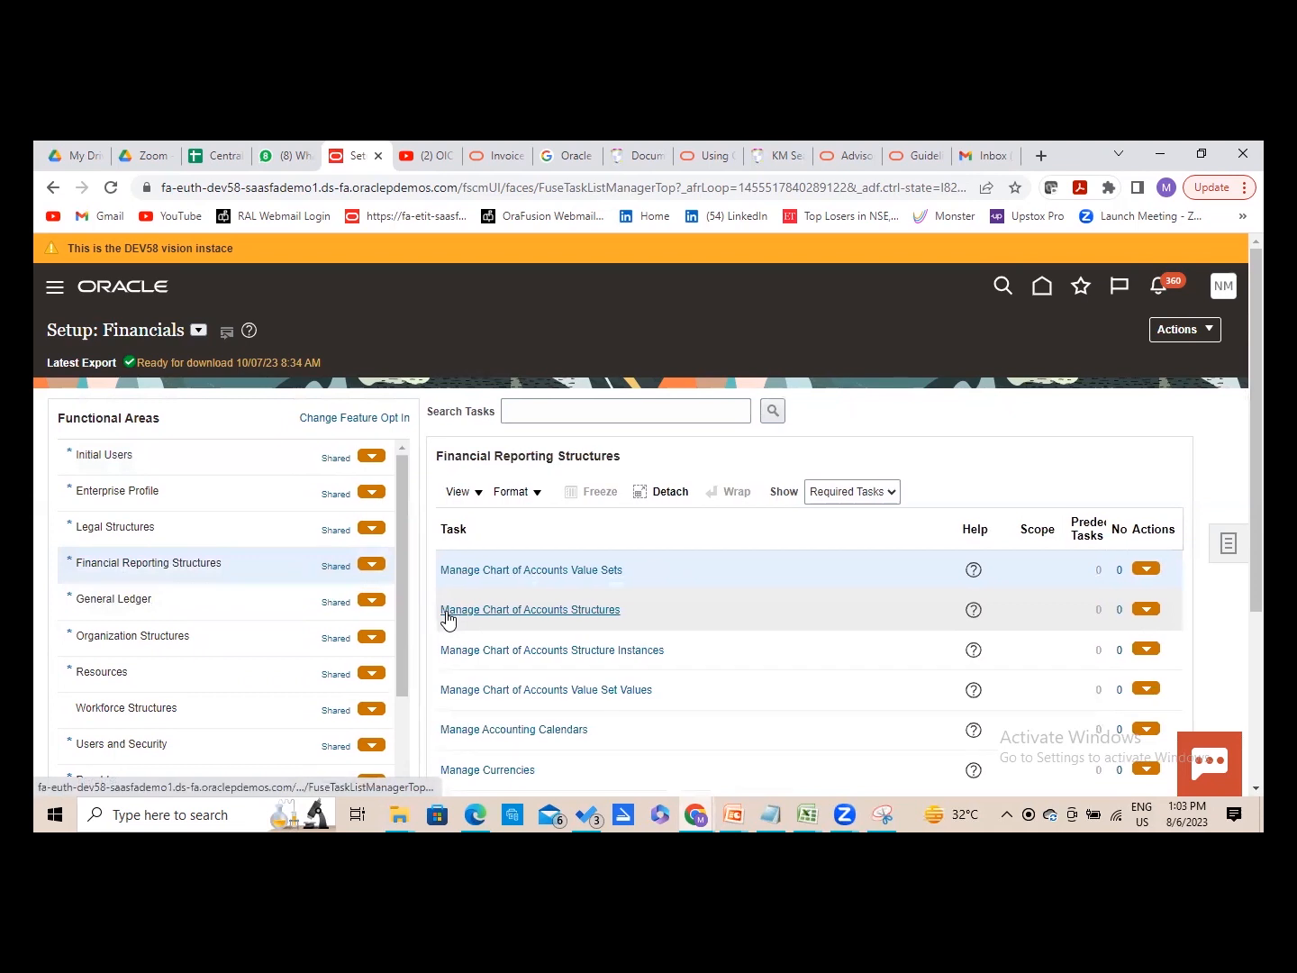
{"action": "left_click", "coordinate": [883, 494]}
{"action": "left_click", "coordinate": [863, 512]}
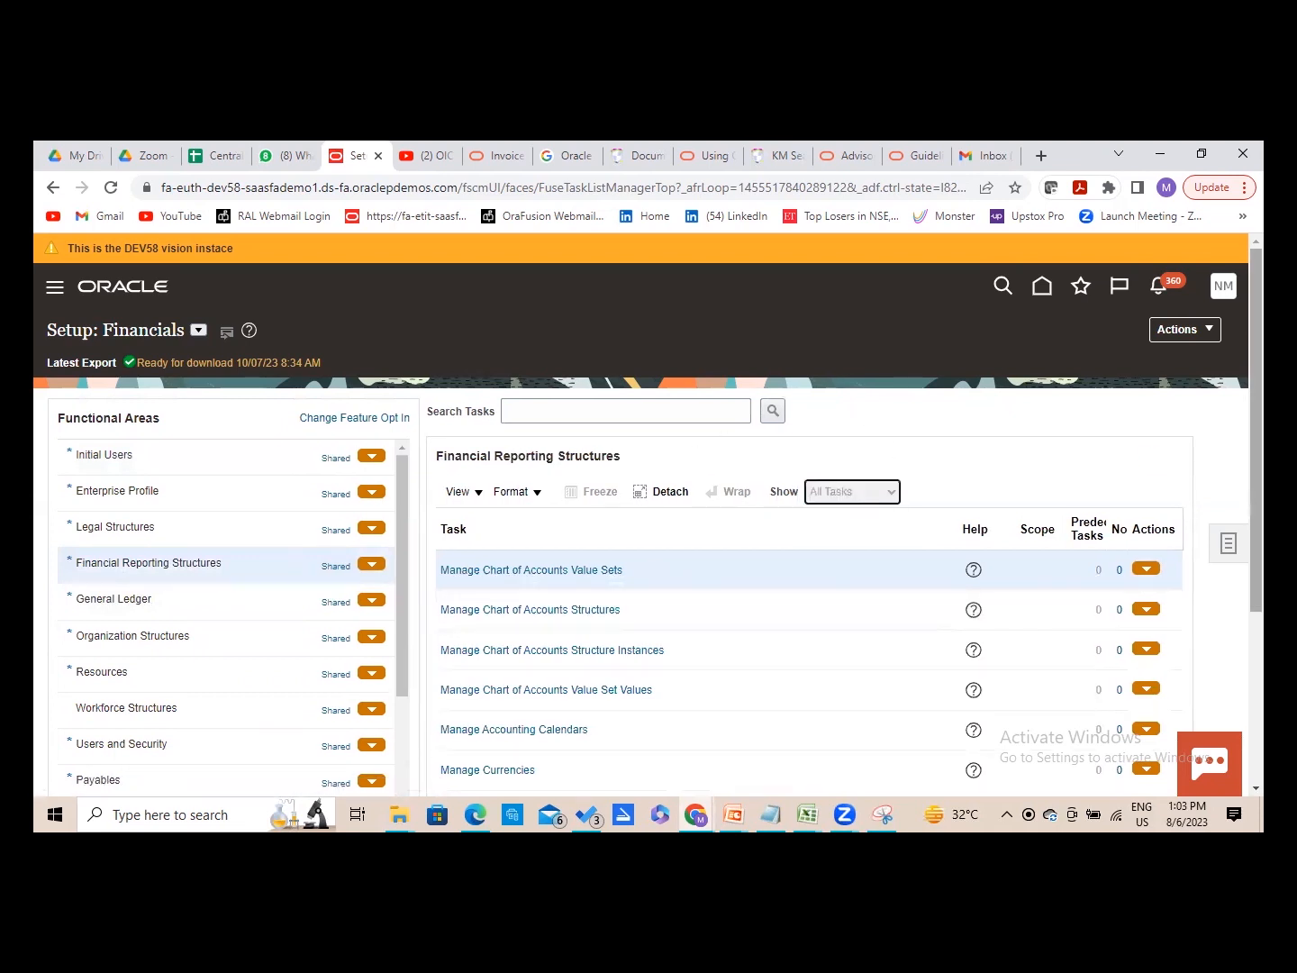
{"action": "scroll", "coordinate": [863, 516], "scroll_direction": "down", "scroll_amount": 1}
{"action": "scroll", "coordinate": [684, 414], "scroll_direction": "down", "scroll_amount": 1}
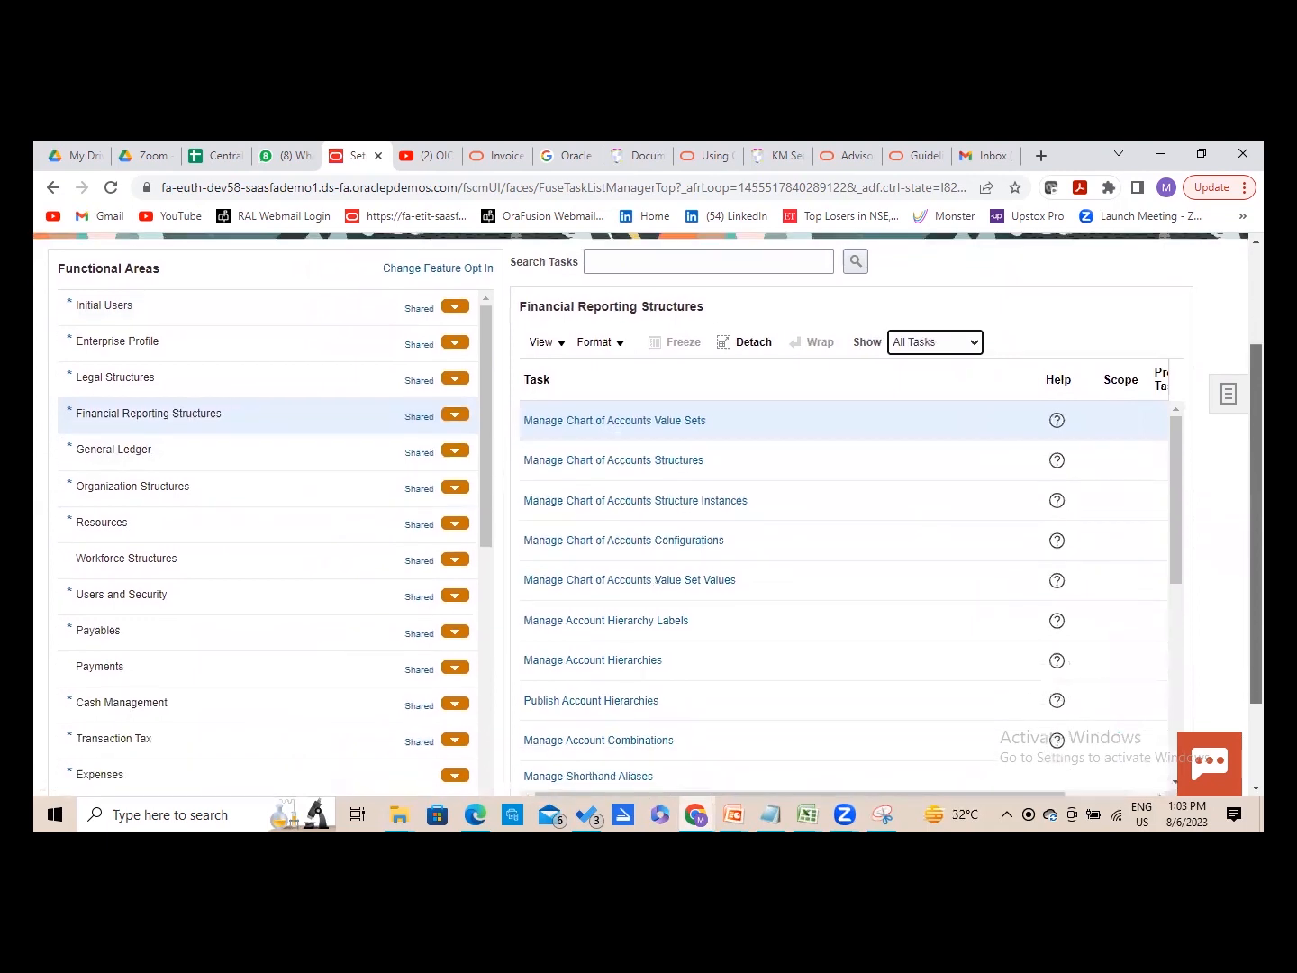
- Open Manage Chart of Accounts Structures and search for key flexfields in the General Ledger module
{"action": "left_click", "coordinate": [621, 461]}
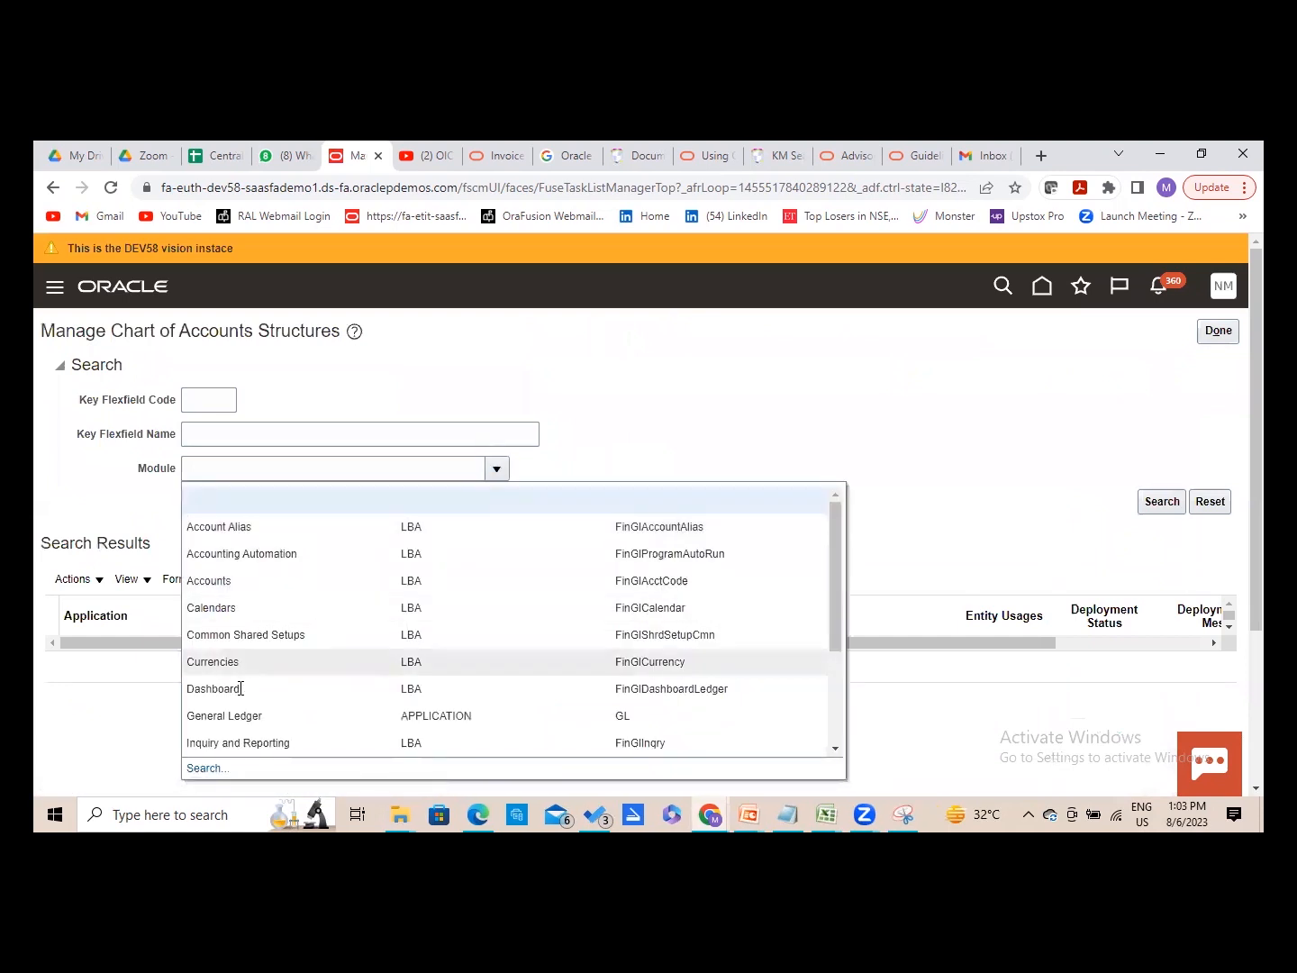
{"action": "left_click", "coordinate": [237, 718]}
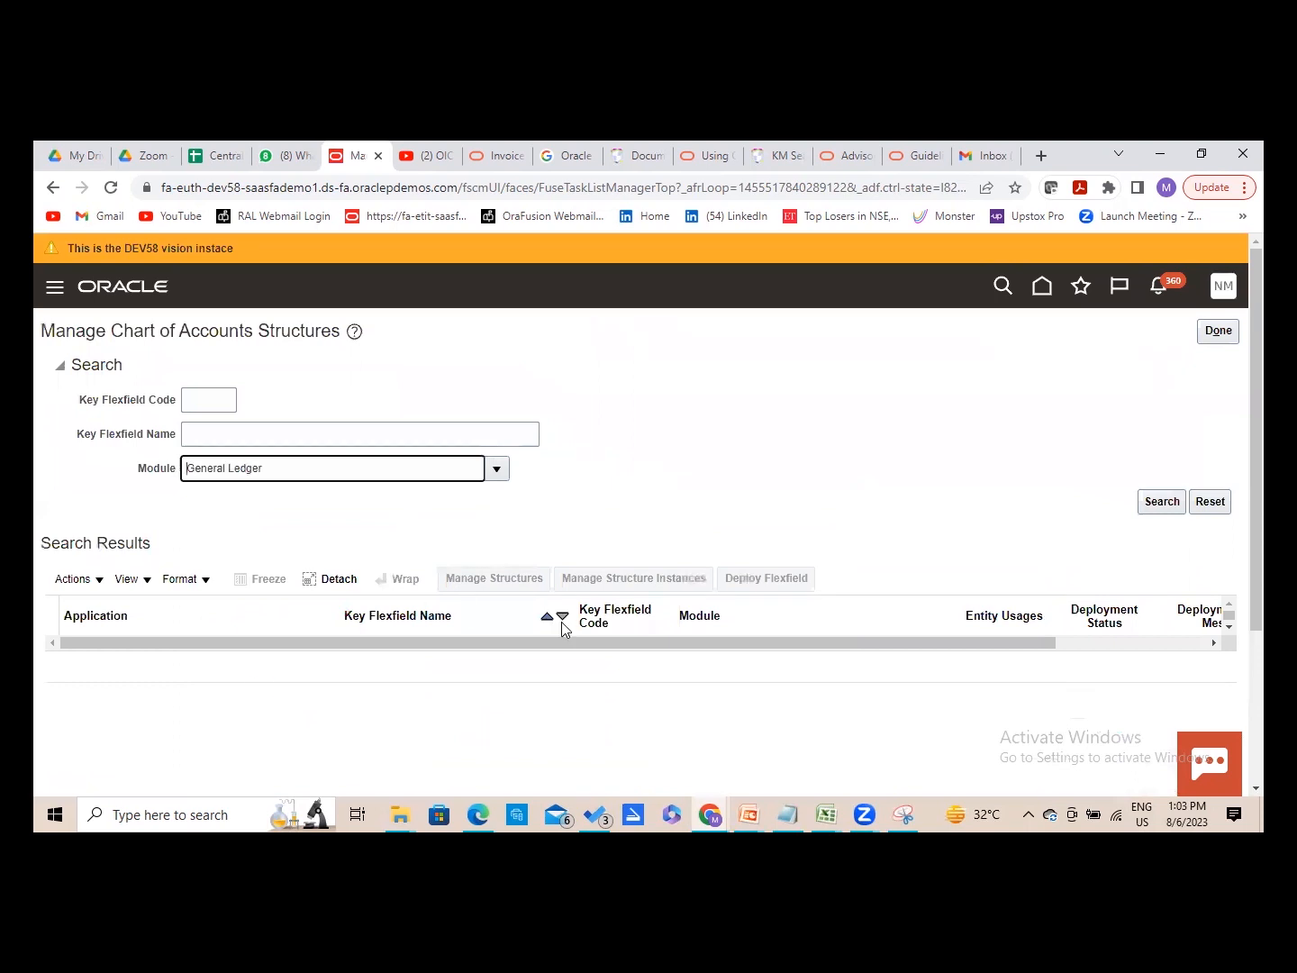
{"action": "left_click", "coordinate": [1161, 501]}
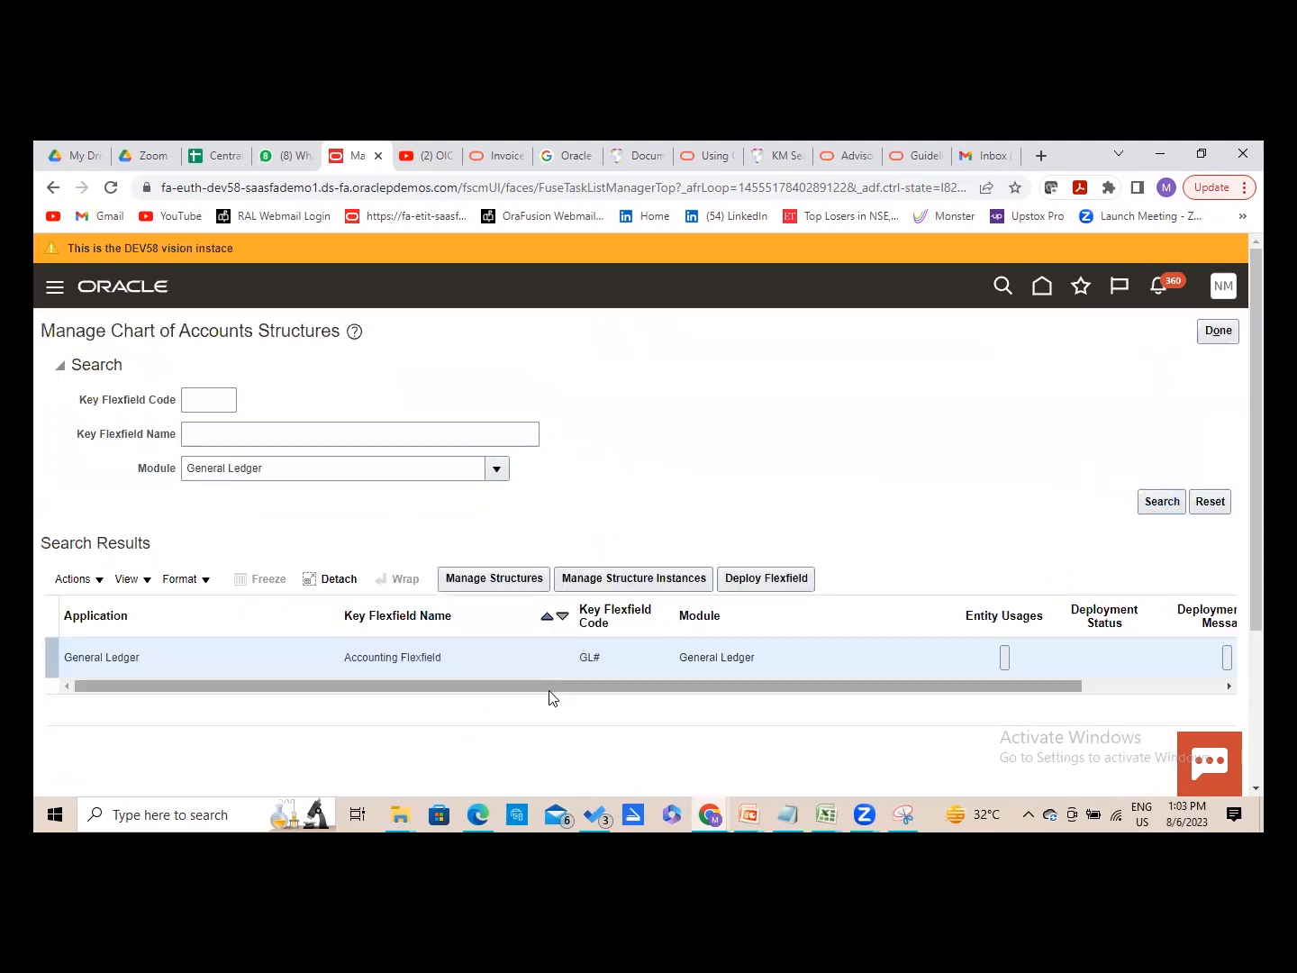
- List the Accounting Flexfield structures, review the segments of 001 Avery COA Structure, and return to the setup tasks without saving
{"action": "left_click", "coordinate": [499, 580]}
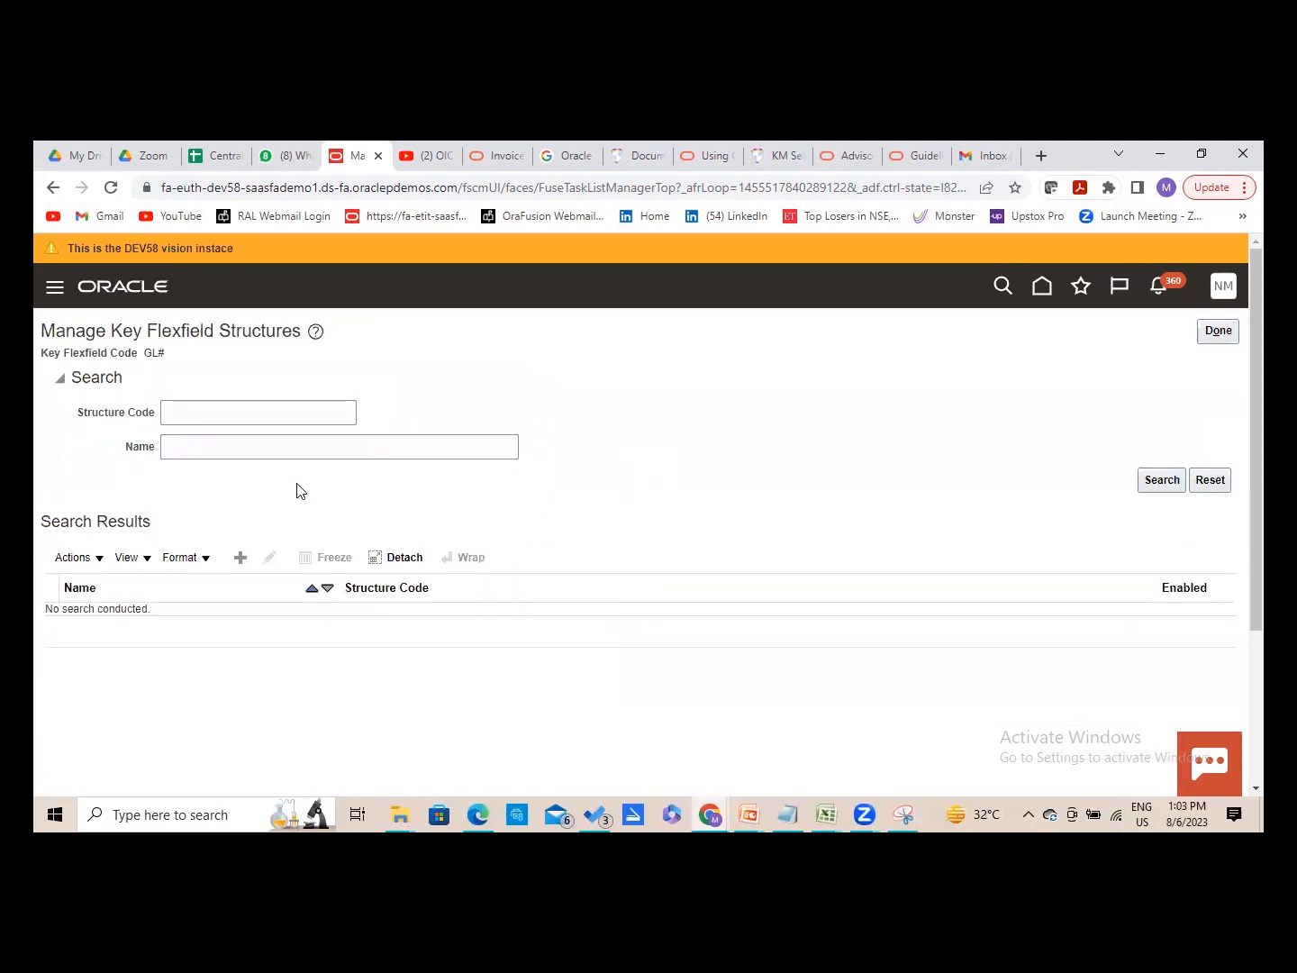
{"action": "left_click", "coordinate": [1151, 479]}
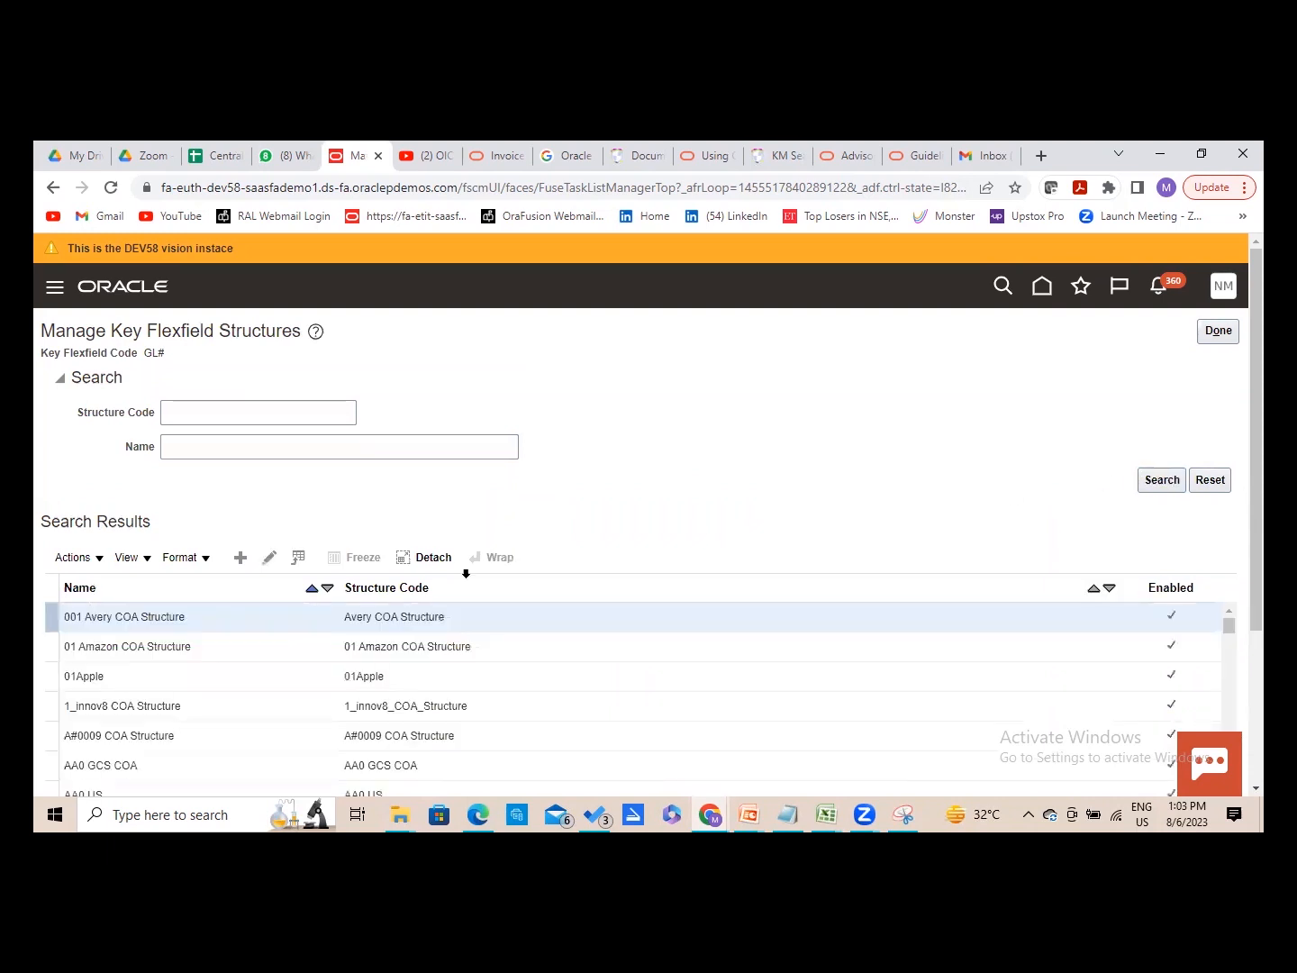
{"action": "scroll", "coordinate": [492, 477], "scroll_direction": "down", "scroll_amount": 2}
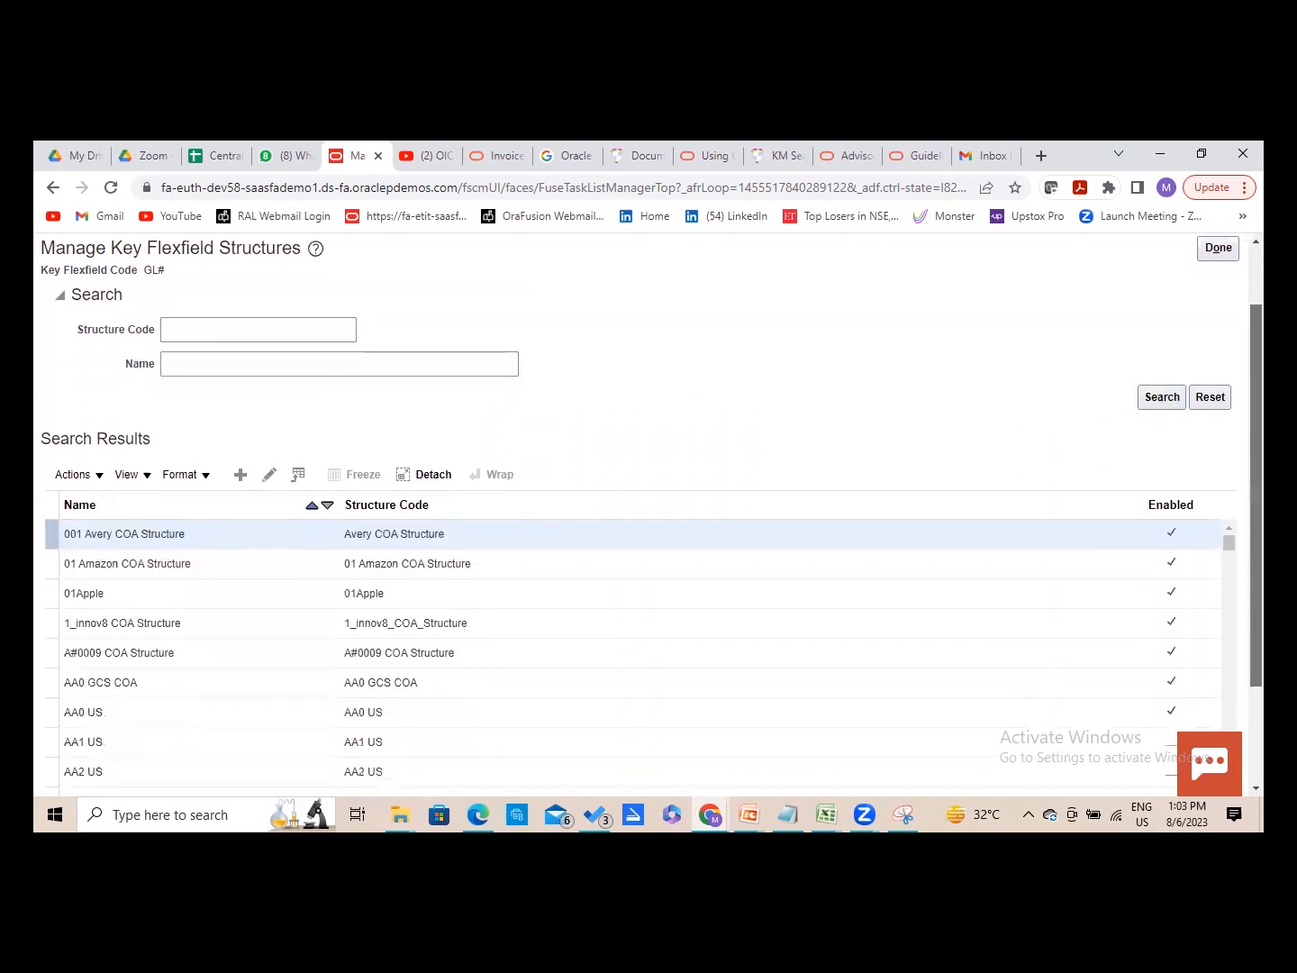
{"action": "left_click", "coordinate": [270, 473]}
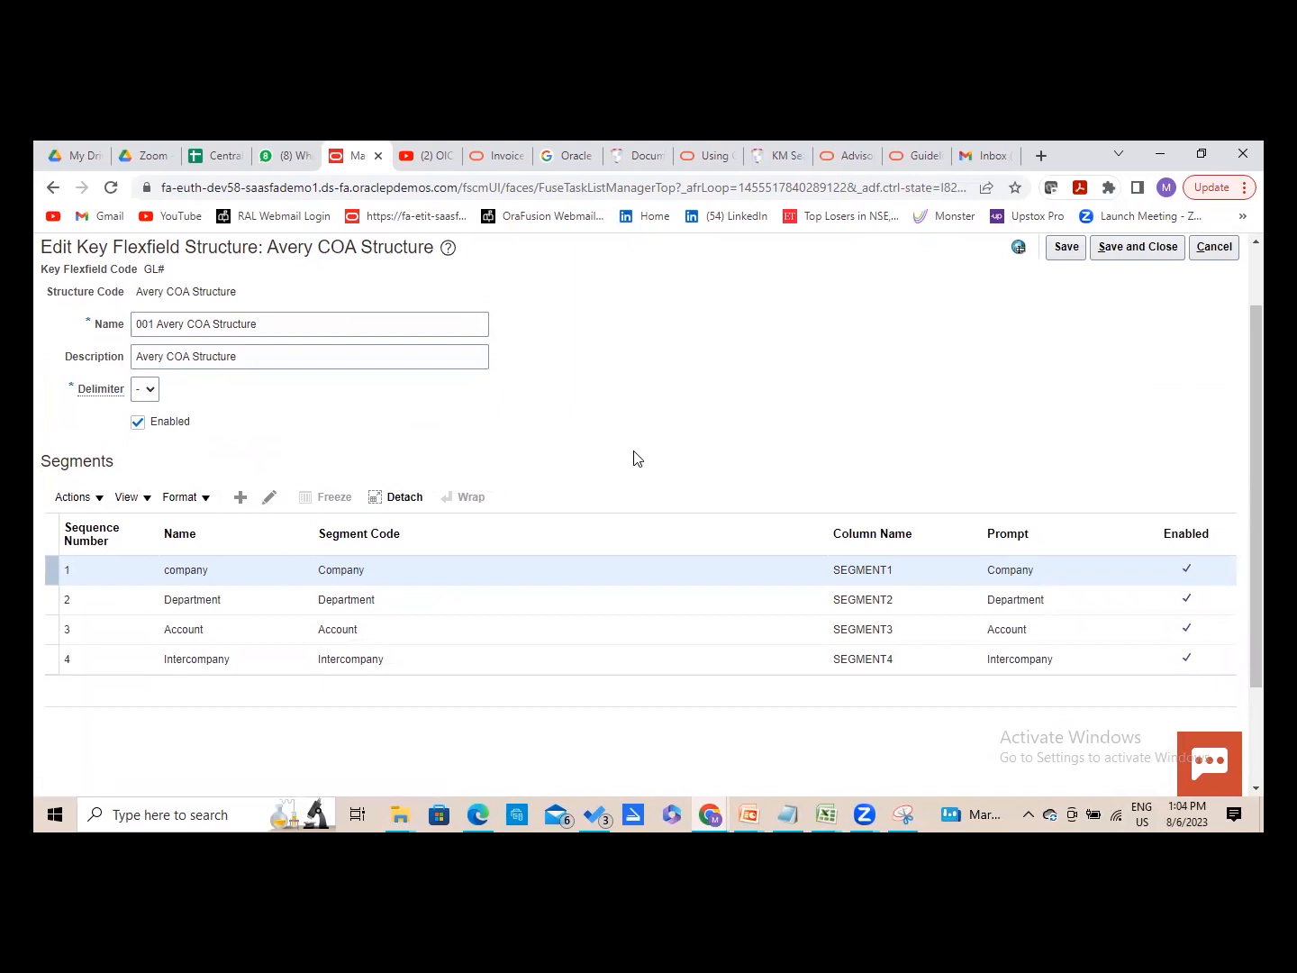
{"action": "left_click", "coordinate": [1216, 246]}
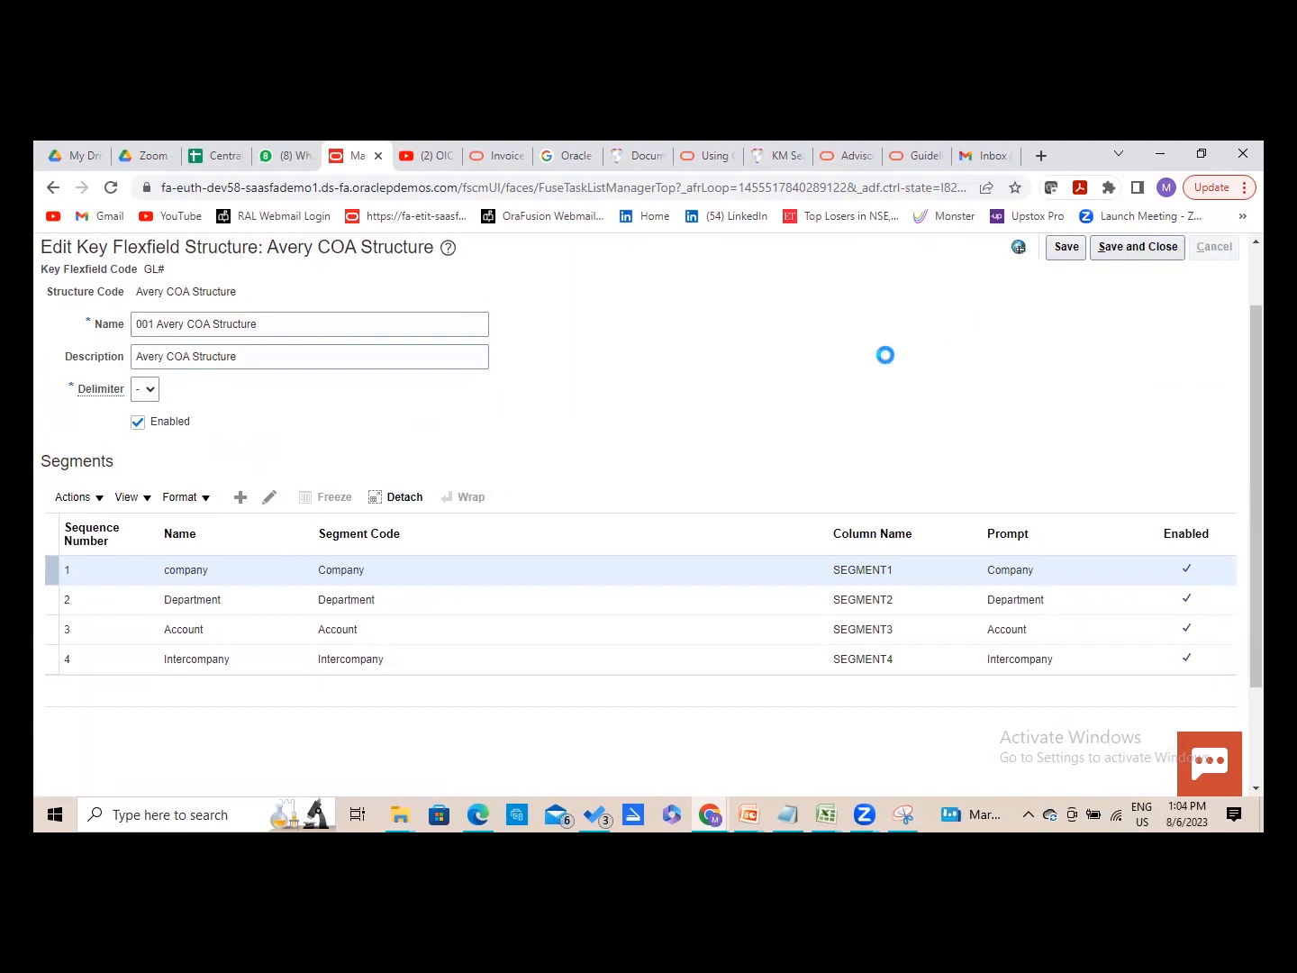
{"action": "left_click", "coordinate": [1210, 255]}
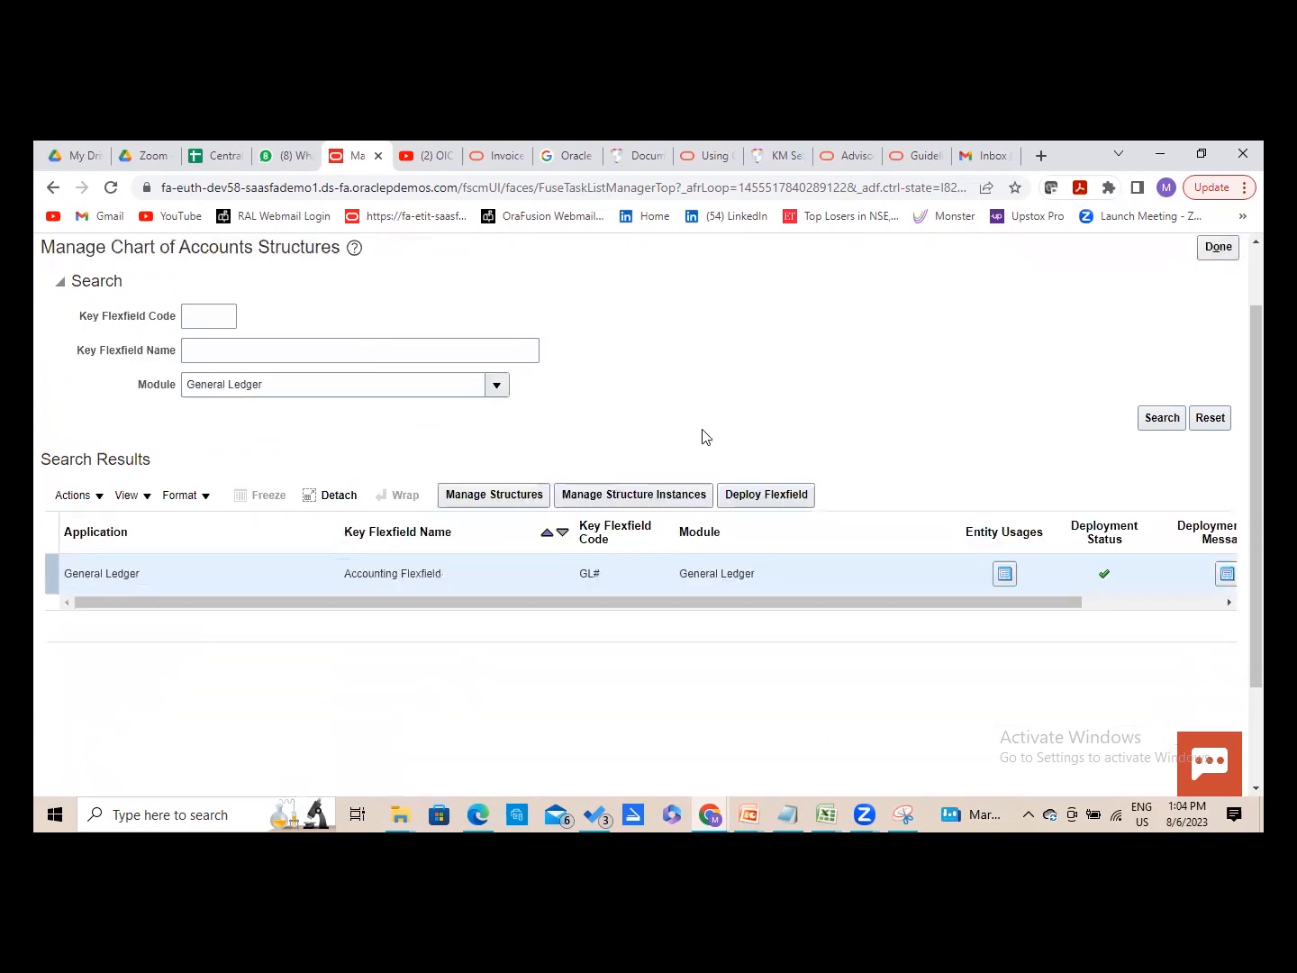
{"action": "left_click", "coordinate": [1212, 247]}
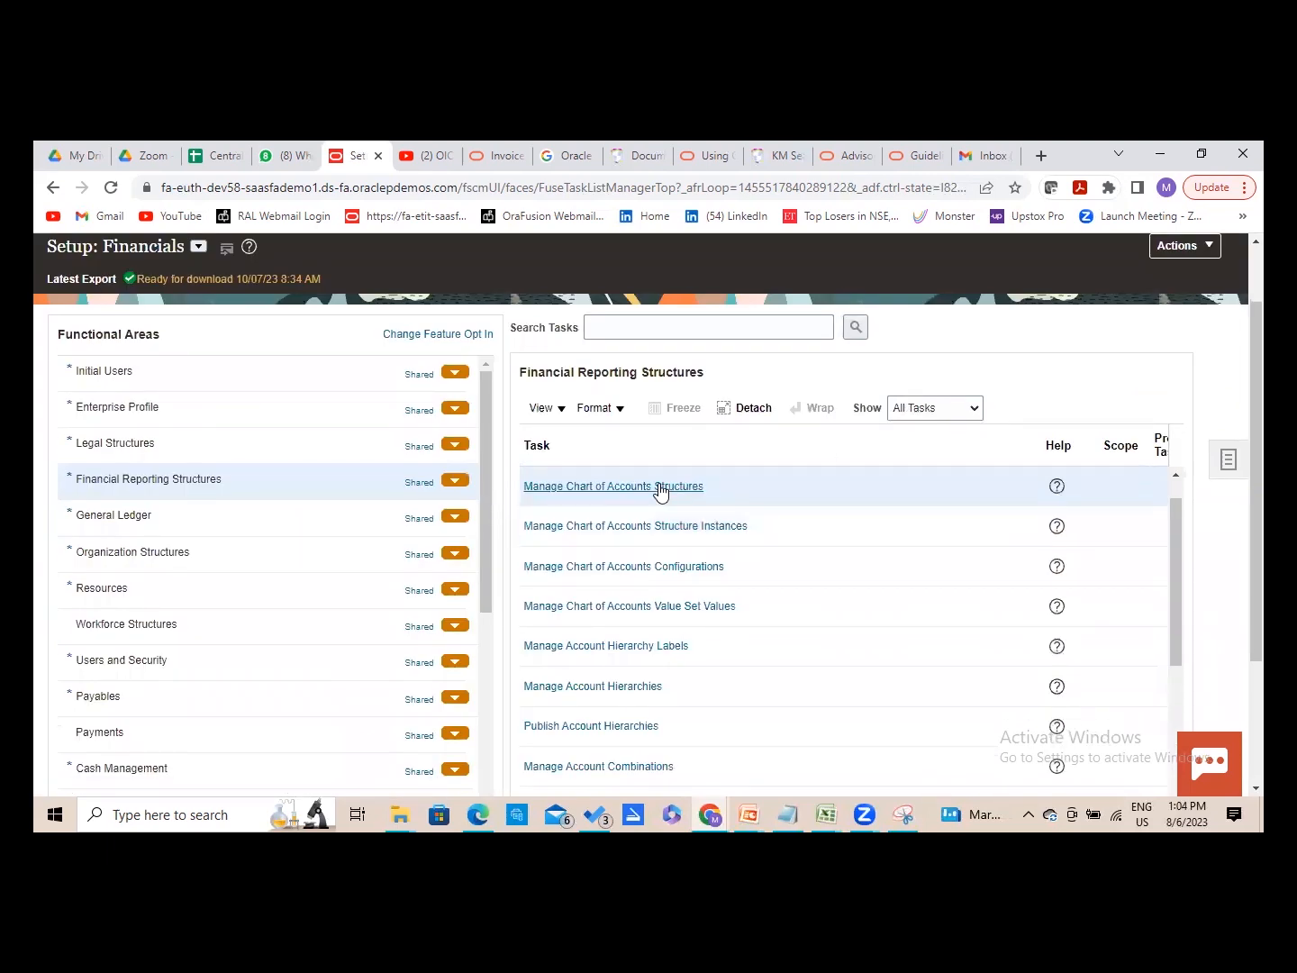
- Open Manage Chart of Accounts Structure Instances and search for key flexfields in the General Ledger module
{"action": "left_click", "coordinate": [651, 528]}
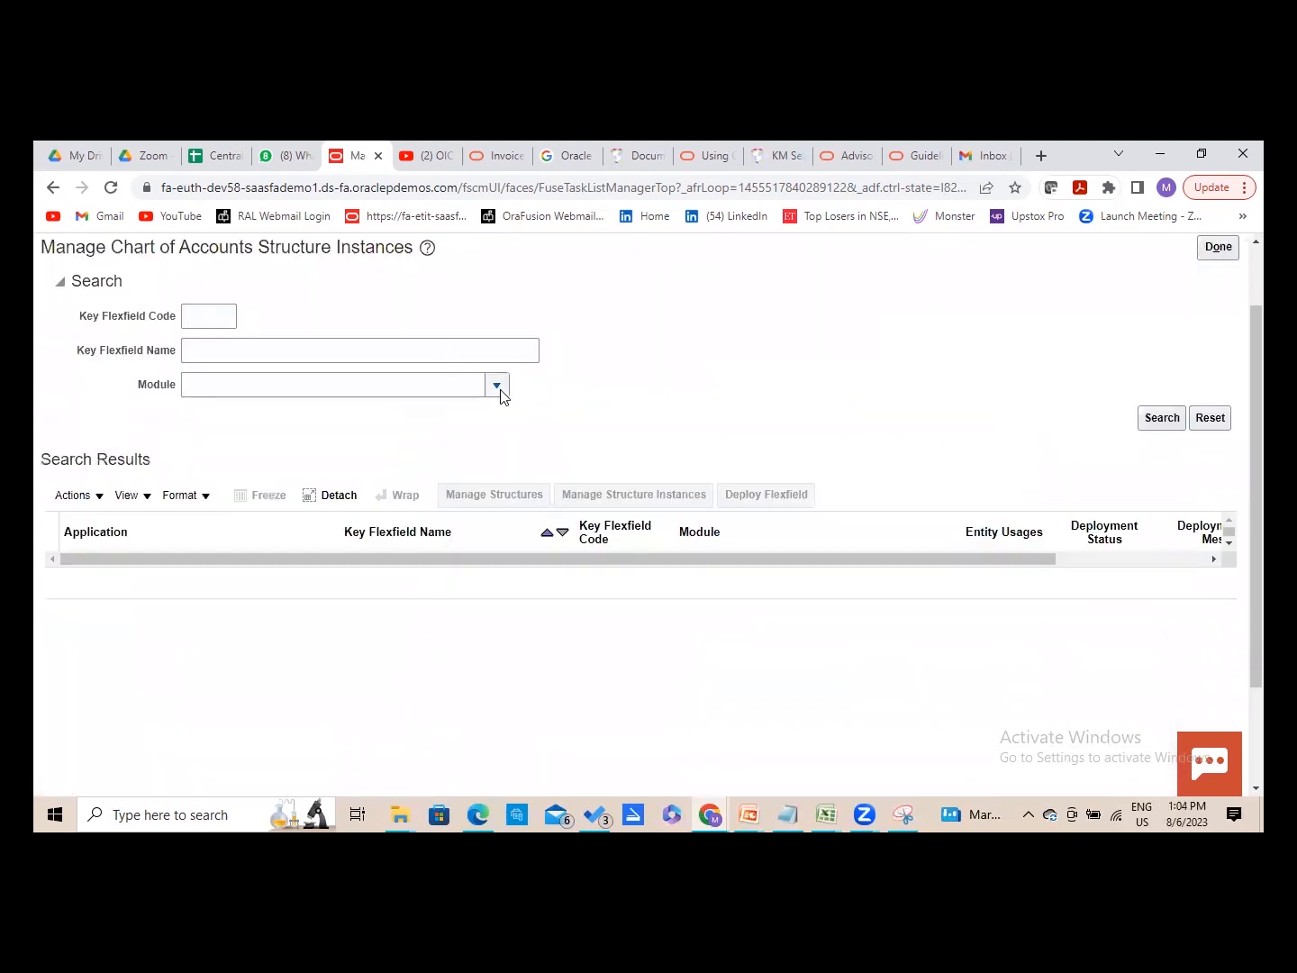
{"action": "left_click", "coordinate": [497, 386]}
{"action": "left_click", "coordinate": [342, 630]}
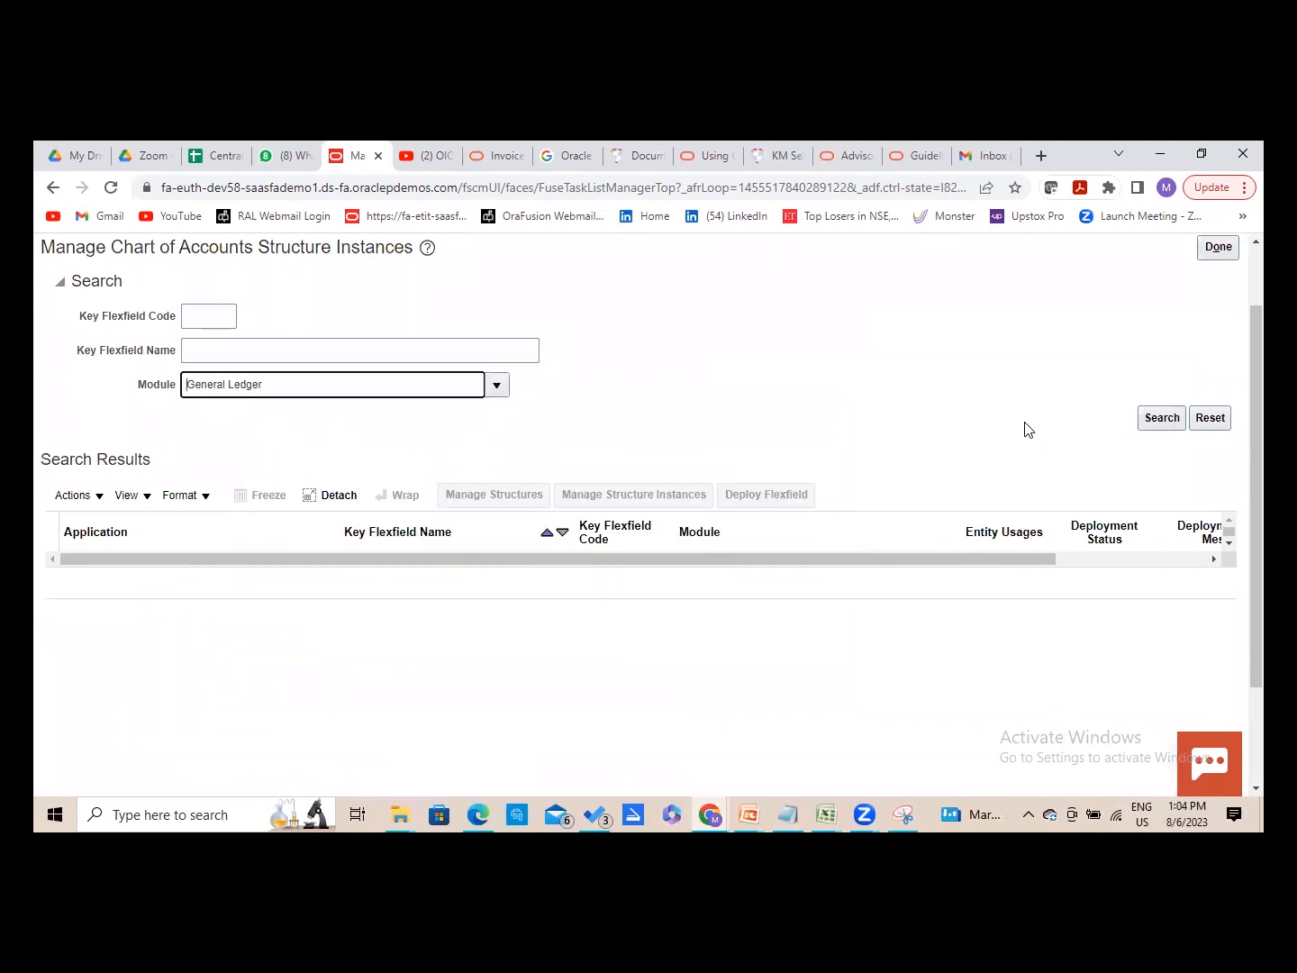
{"action": "left_click", "coordinate": [1162, 418]}
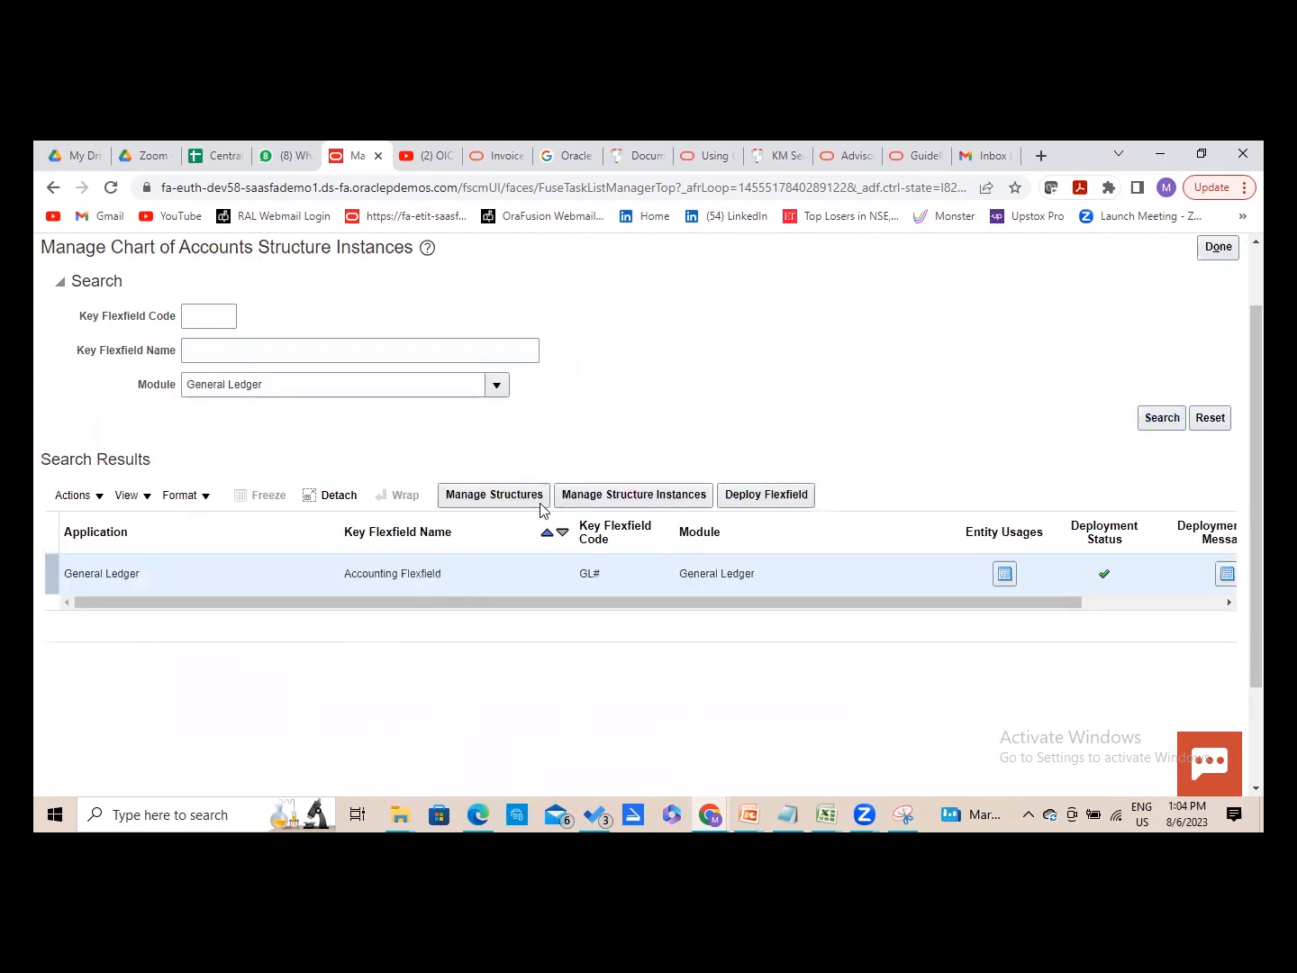
- Find the structure instance RAH COA INST2 by structure name RAH COA2, open it, and disable dynamic combination creation
{"action": "left_click", "coordinate": [605, 498]}
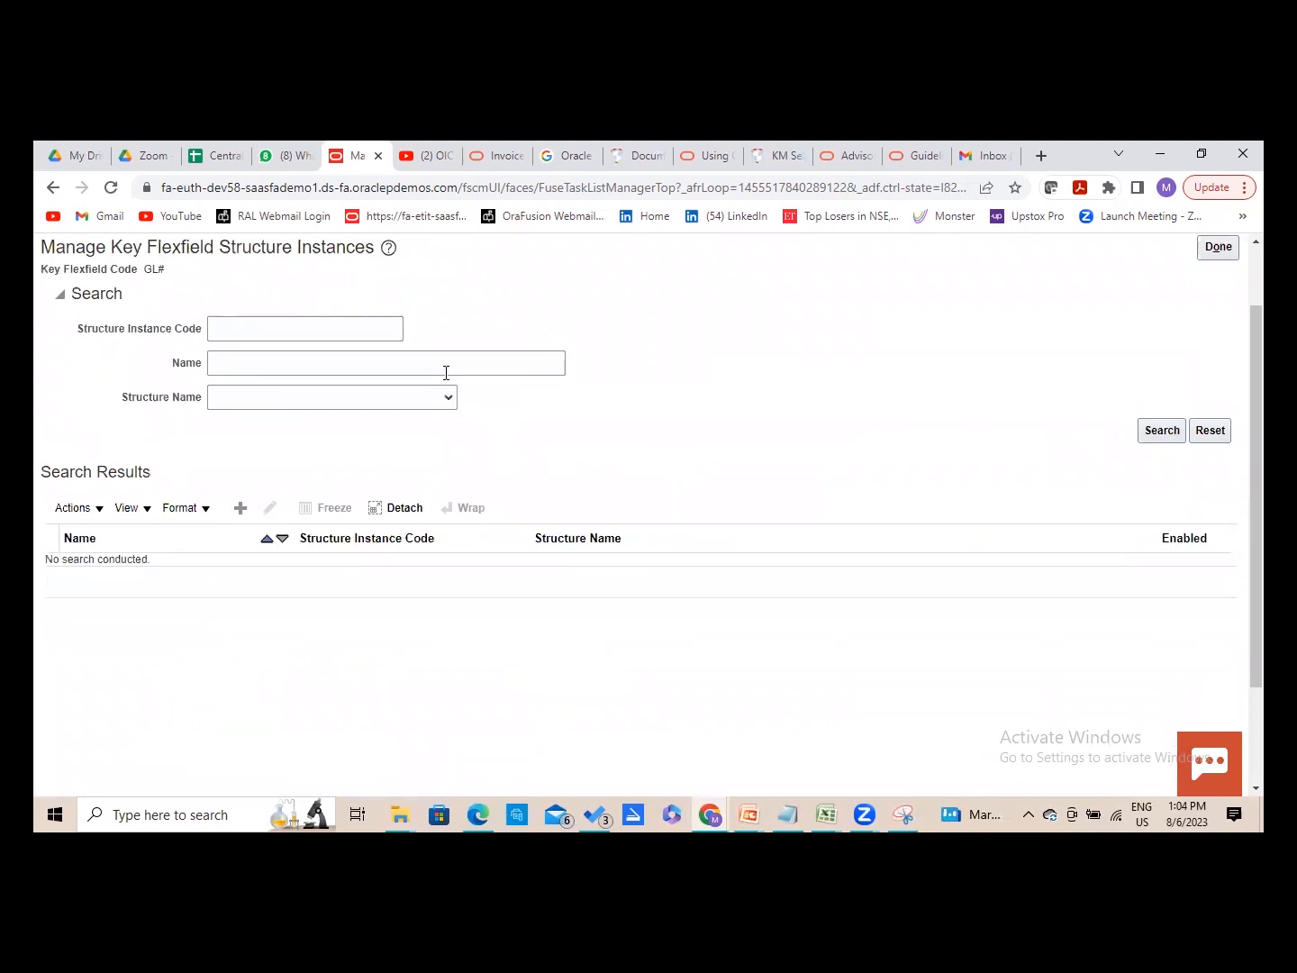
{"action": "left_click", "coordinate": [445, 399]}
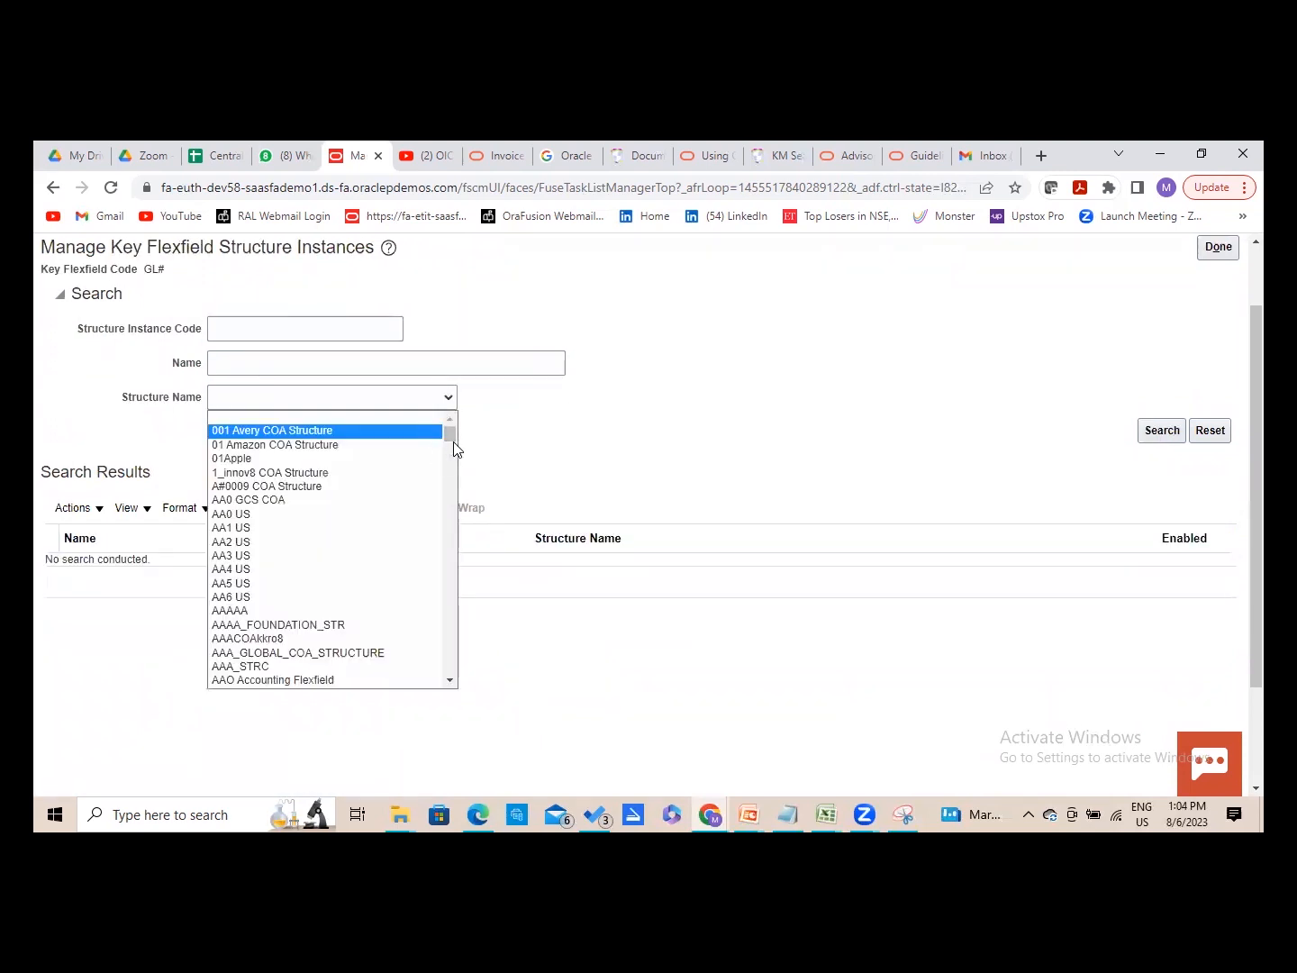
{"action": "left_click_drag", "start_coordinate": [455, 443], "coordinate": [450, 539]}
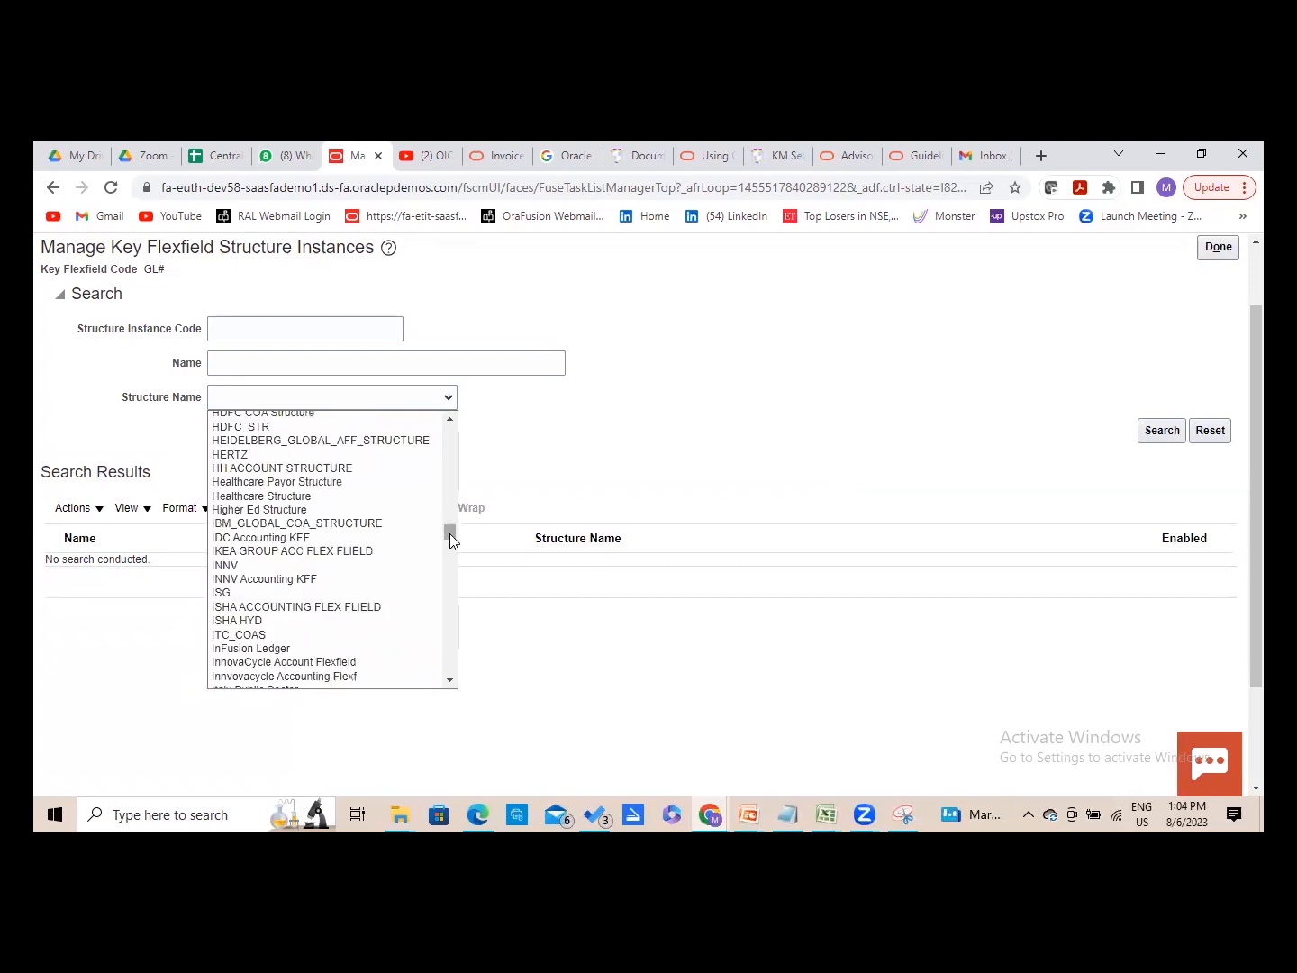
{"action": "key", "text": "r"}
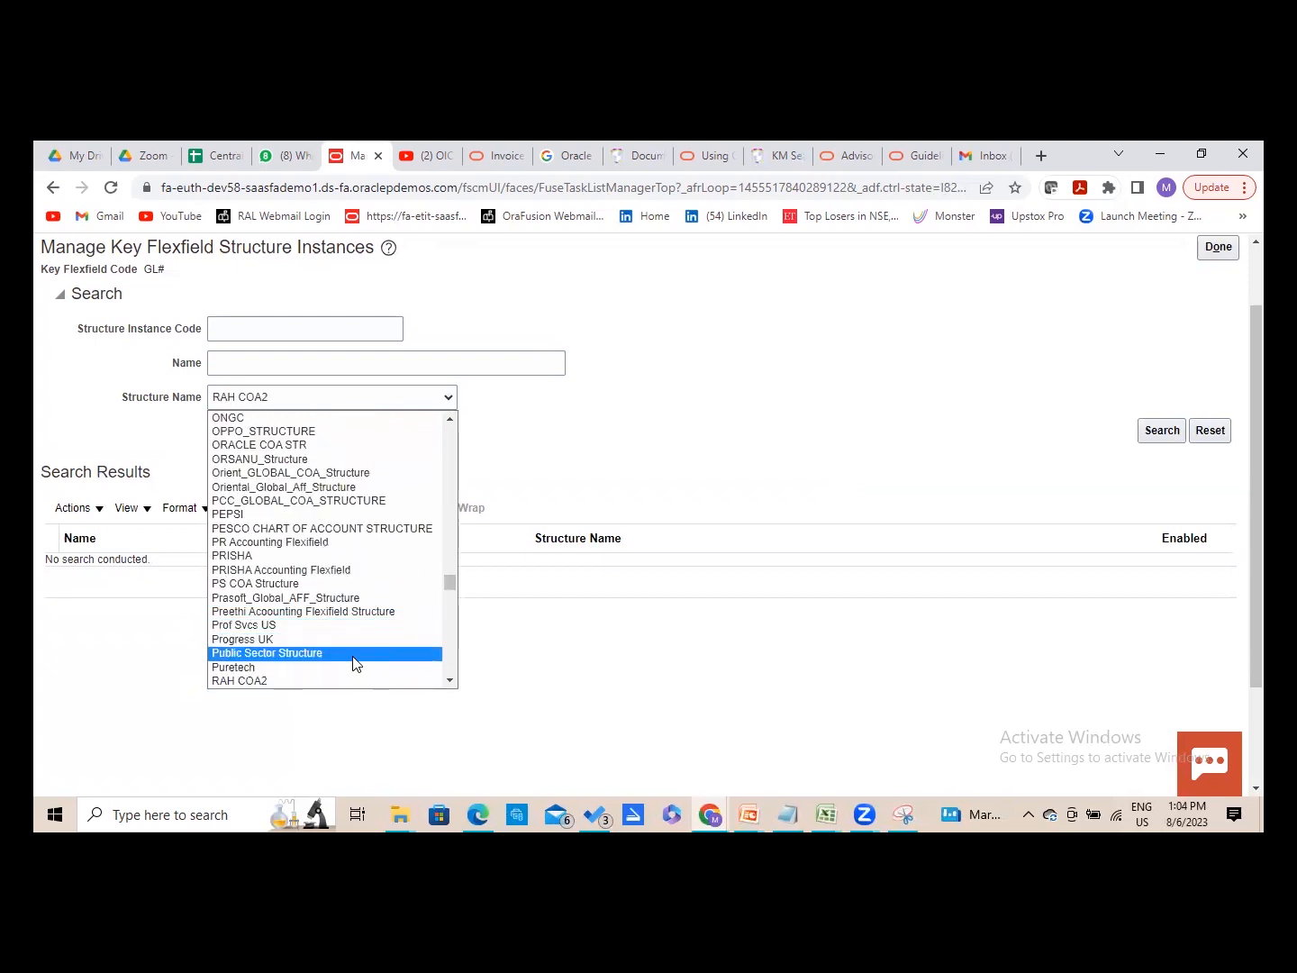
{"action": "left_click", "coordinate": [346, 682]}
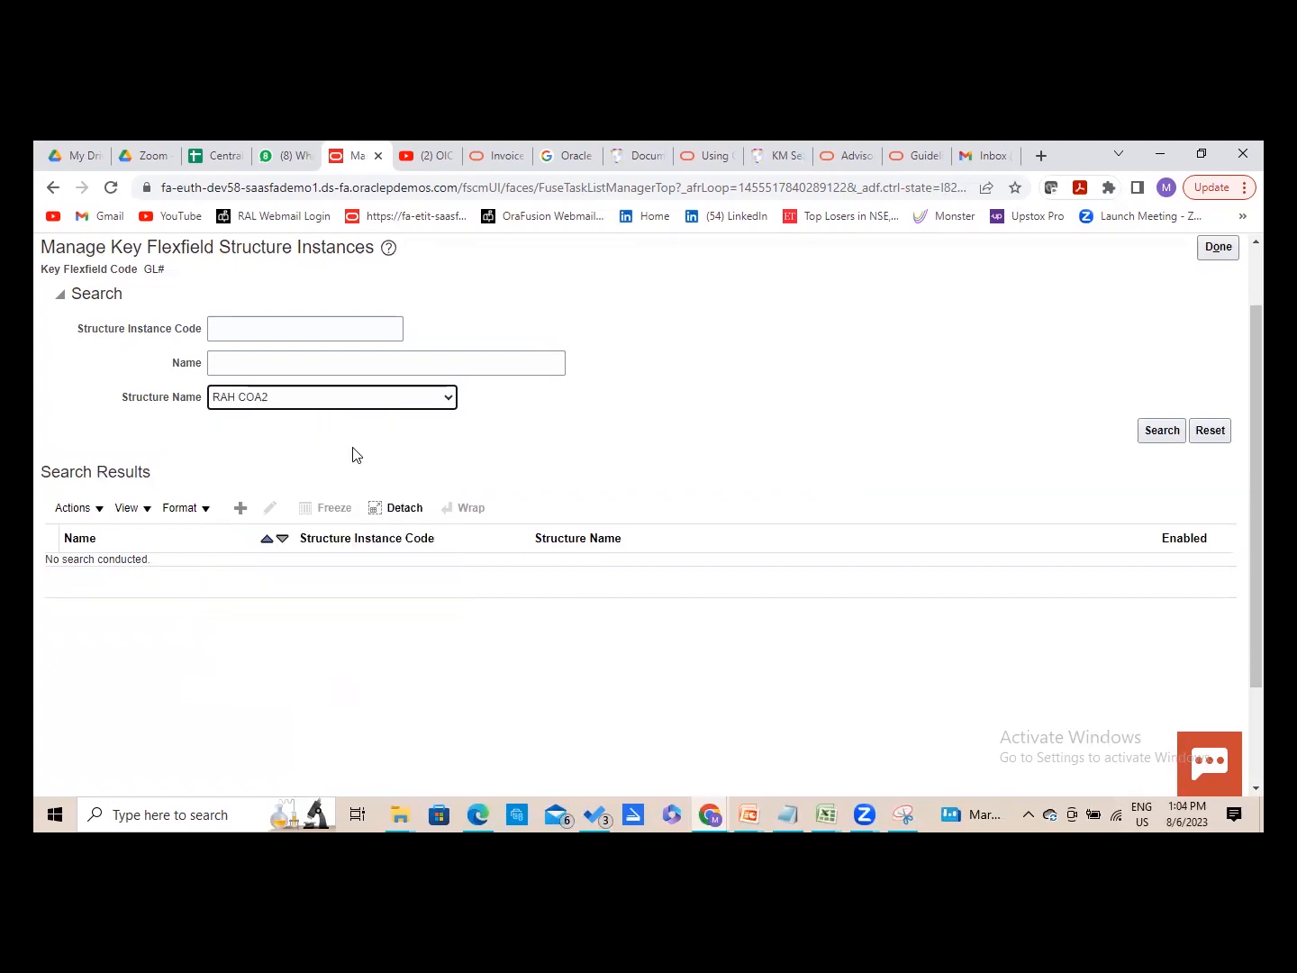
{"action": "left_click", "coordinate": [1154, 440]}
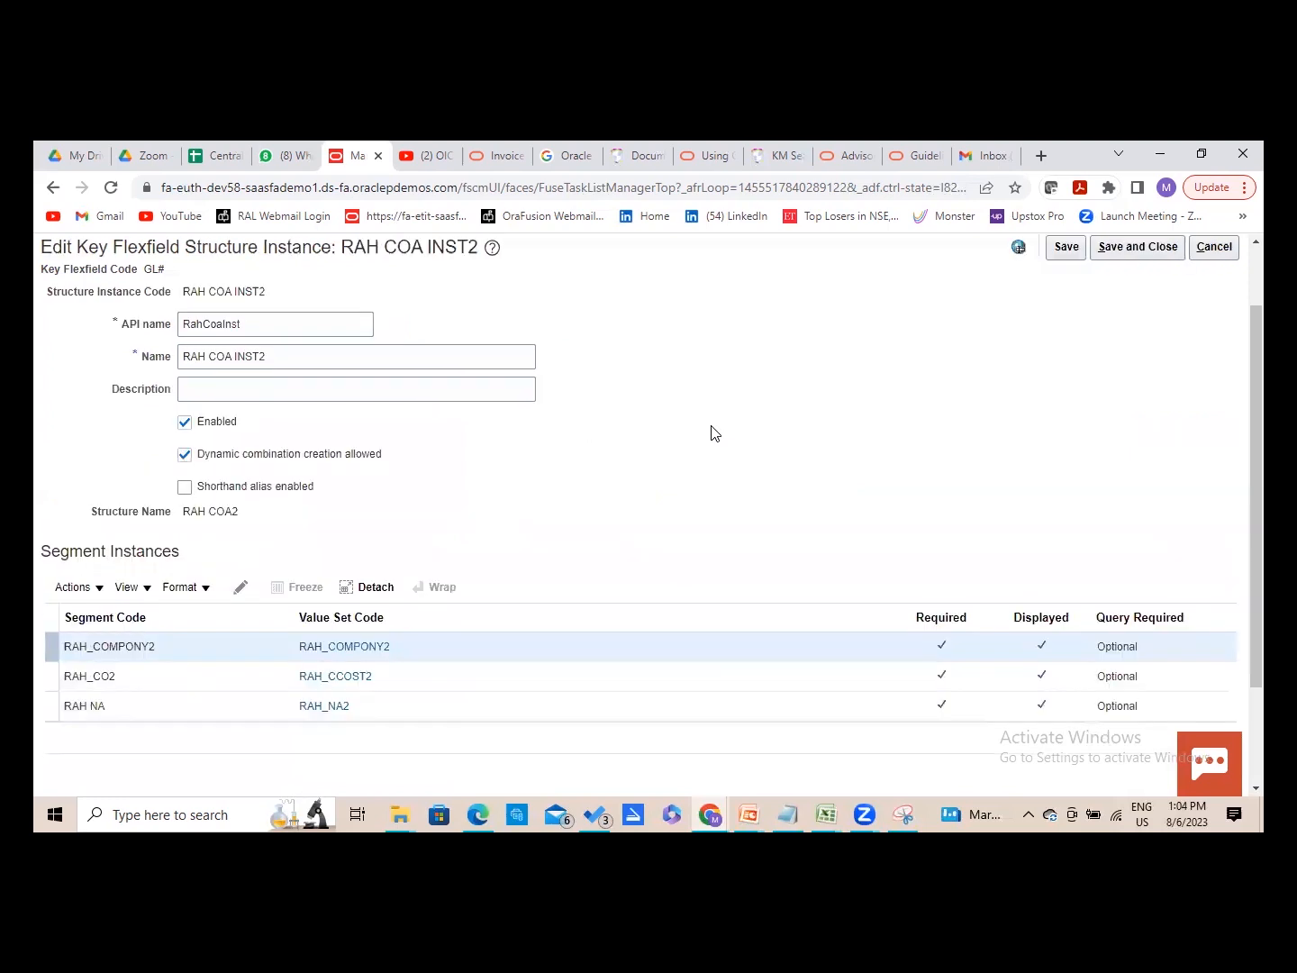
{"action": "left_click", "coordinate": [184, 459]}
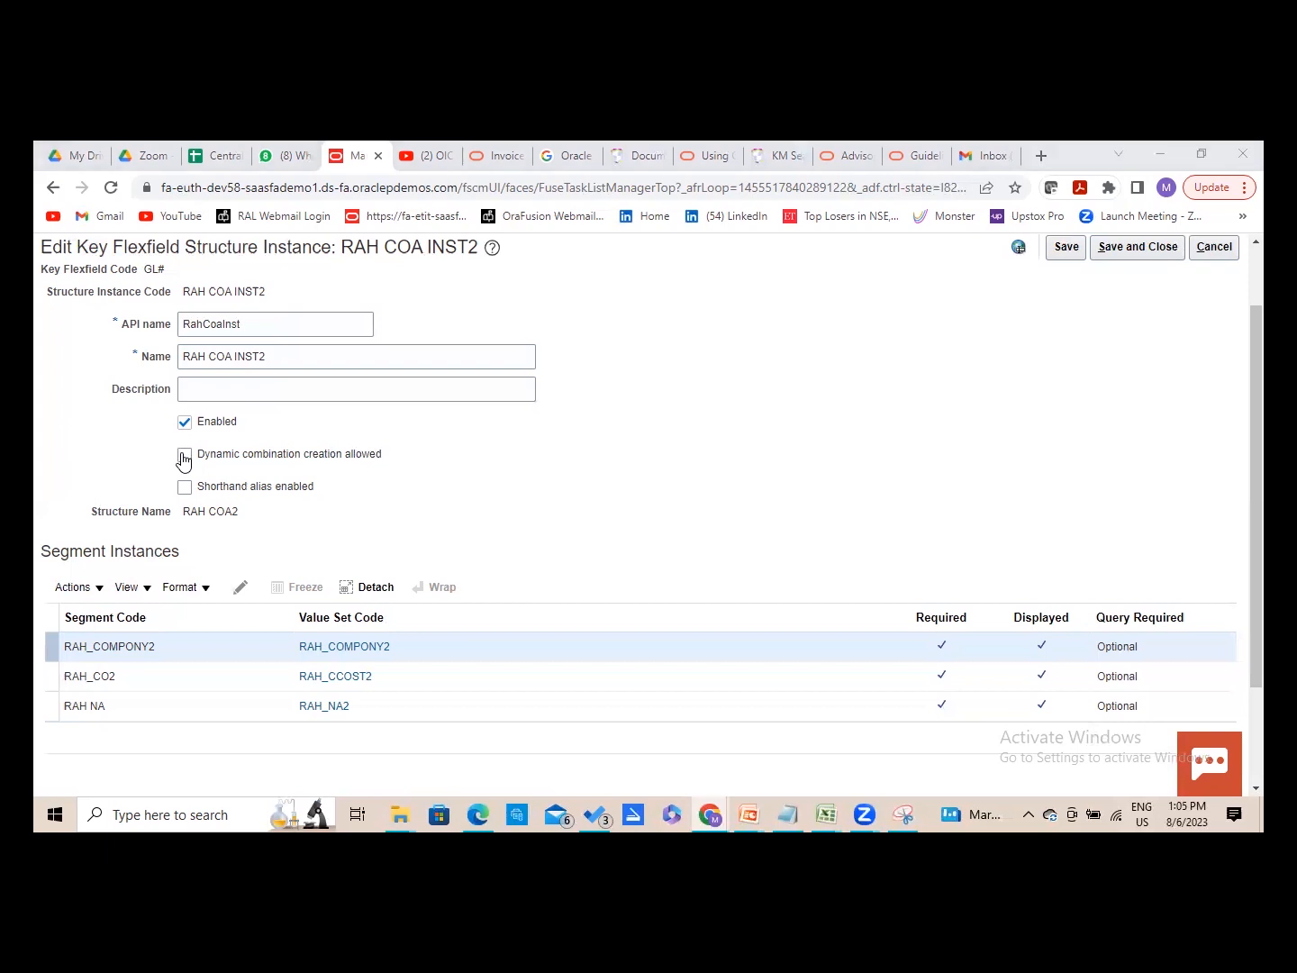
- Switch to the Excel workbook and enter "Dynamic" in cell B36, below the period close notes
{"action": "key", "text": "alt+Tab"}
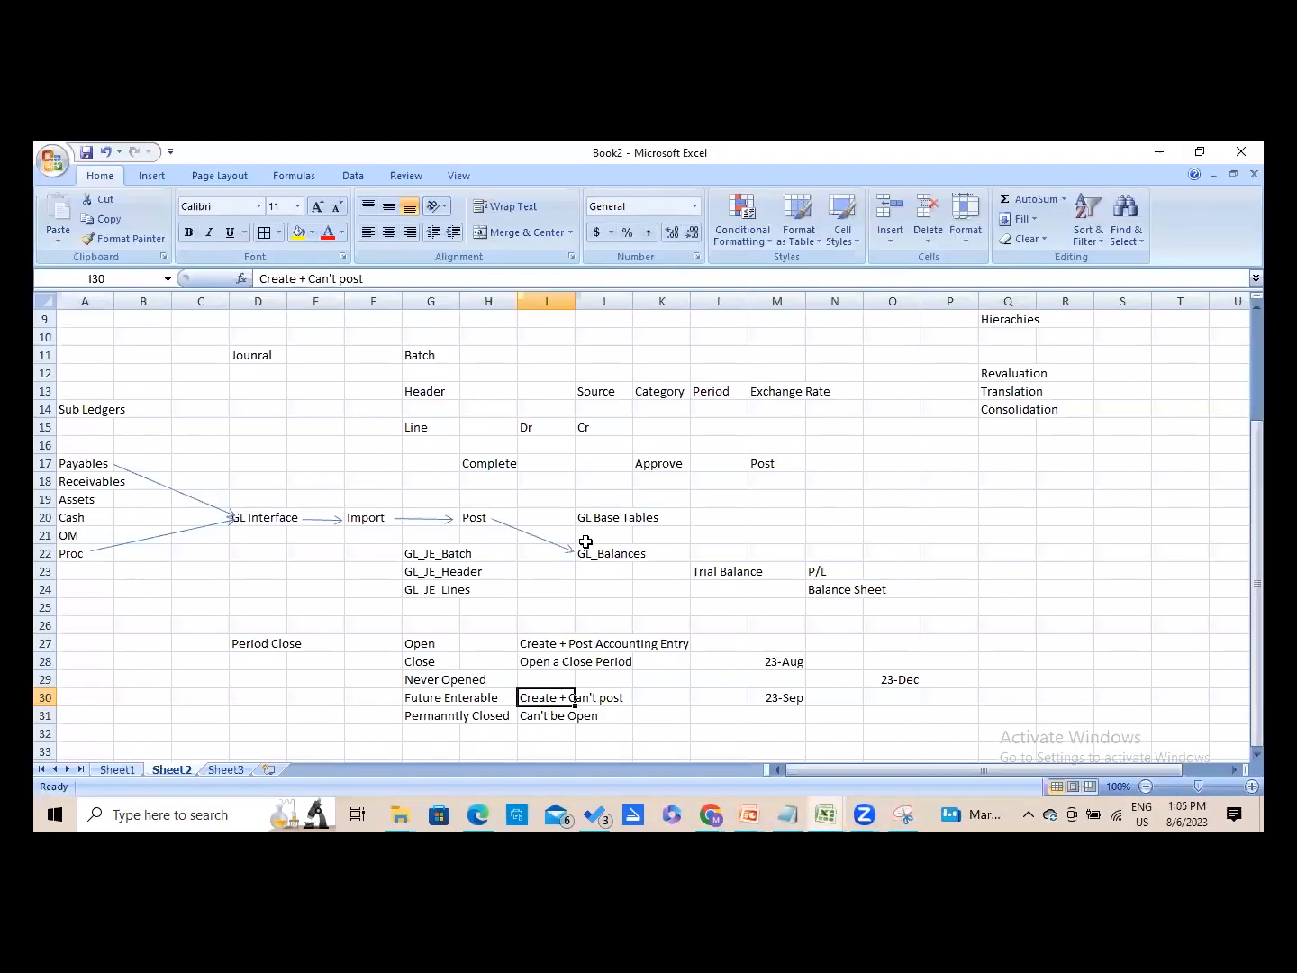
{"action": "left_click", "coordinate": [99, 641]}
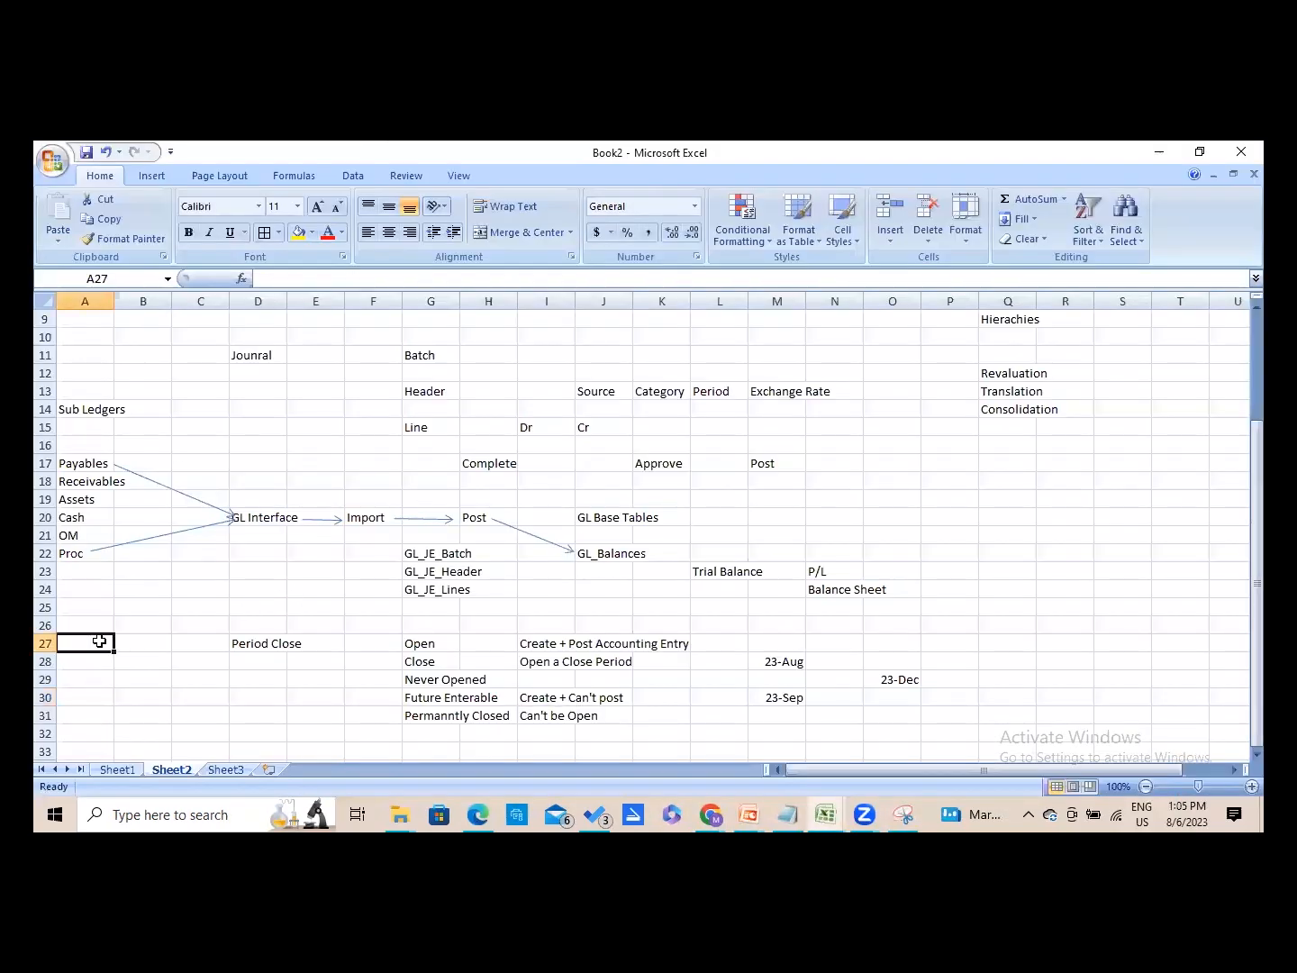
{"action": "key", "text": "Down"}
{"action": "key", "text": "Down"}
{"action": "key", "text": "Down"}
{"action": "key", "text": "Down"}
{"action": "key", "text": "Down"}
{"action": "key", "text": "Down"}
{"action": "key", "text": "Down"}
{"action": "key", "text": "Down"}
{"action": "key", "text": "Down"}
{"action": "key", "text": "Down"}
{"action": "key", "text": "Down"}
{"action": "key", "text": "Down"}
{"action": "key", "text": "Down"}
{"action": "key", "text": "Down"}
{"action": "key", "text": "Down"}
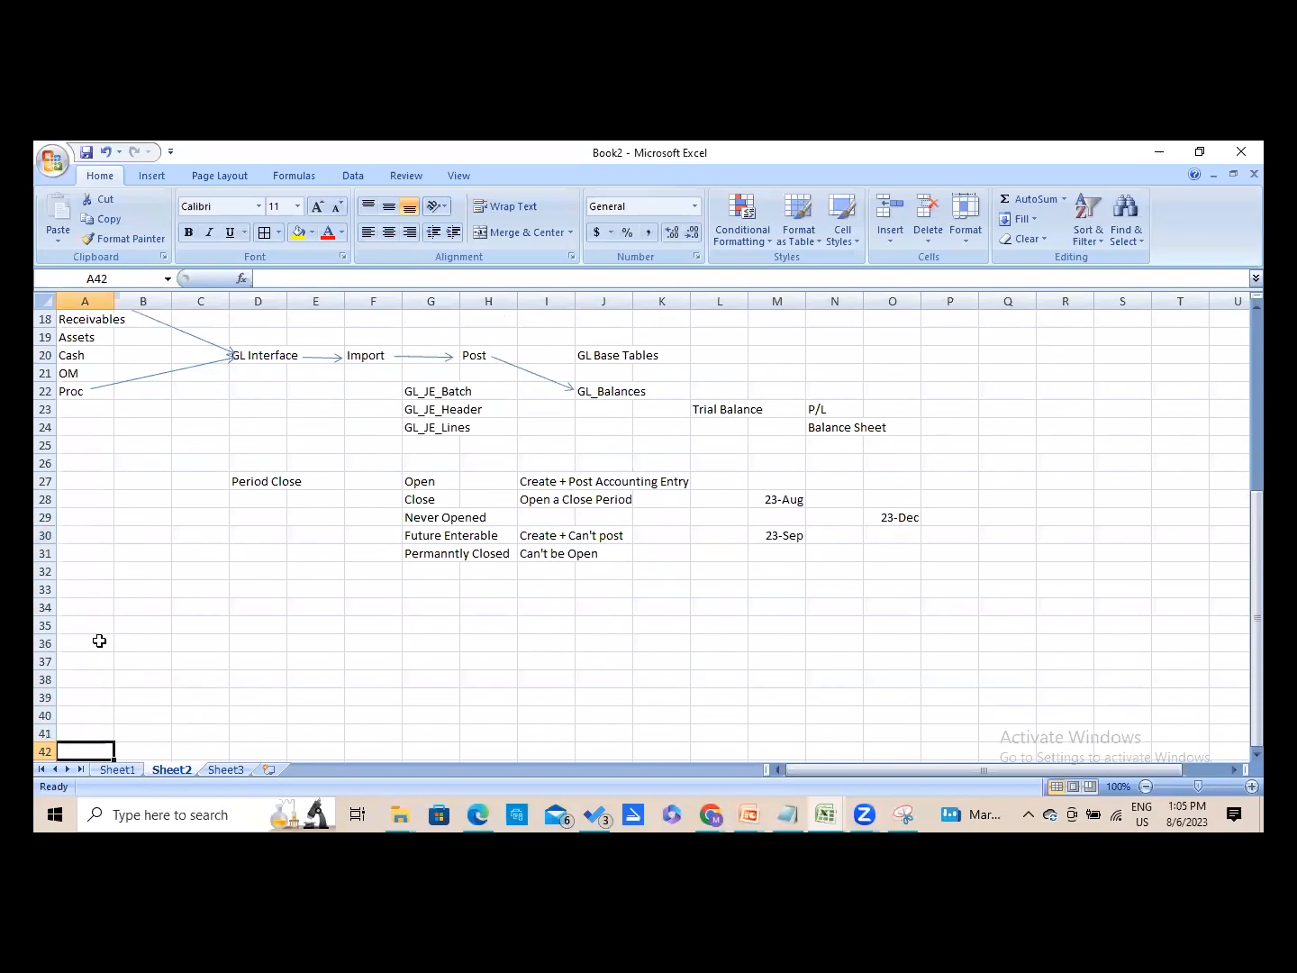
{"action": "key", "text": "Up"}
{"action": "key", "text": "Up"}
{"action": "key", "text": "Up"}
{"action": "key", "text": "Up"}
{"action": "key", "text": "Up"}
{"action": "key", "text": "Up"}
{"action": "key", "text": "Right"}
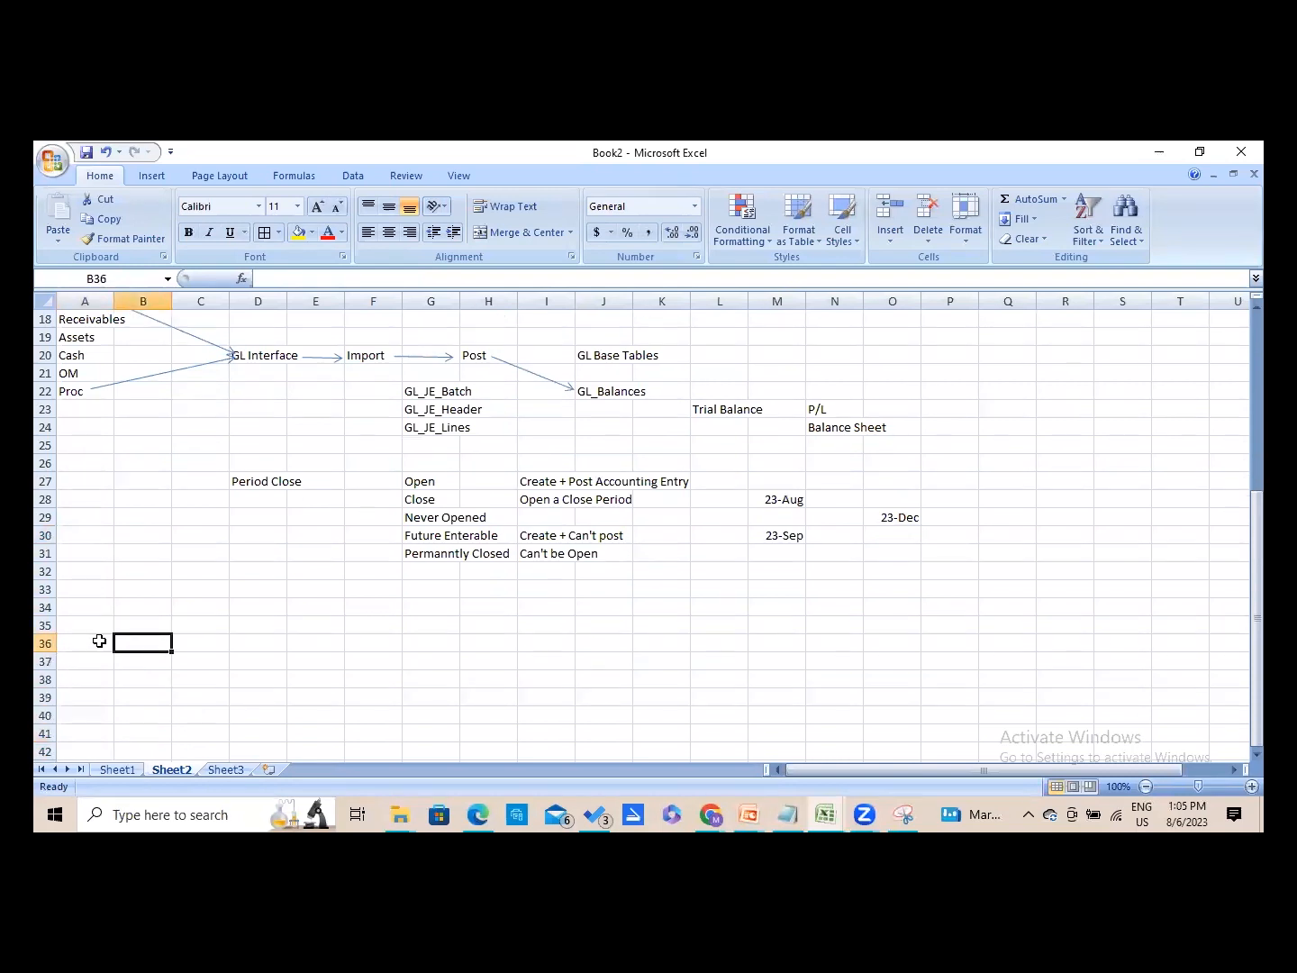
{"action": "type", "text": "Dynamic"}
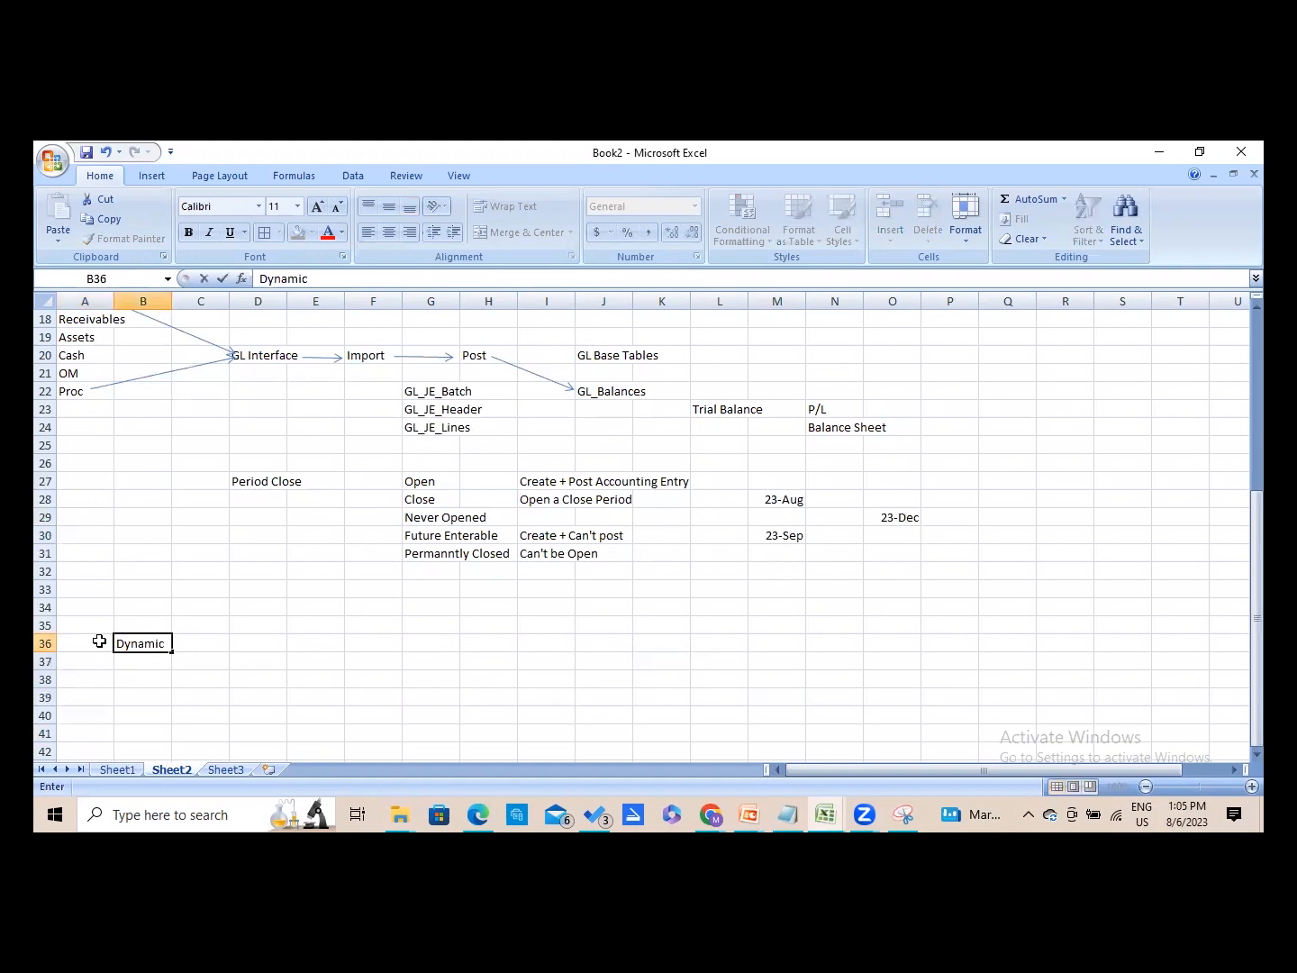
{"action": "key", "text": "ctrl+Return"}
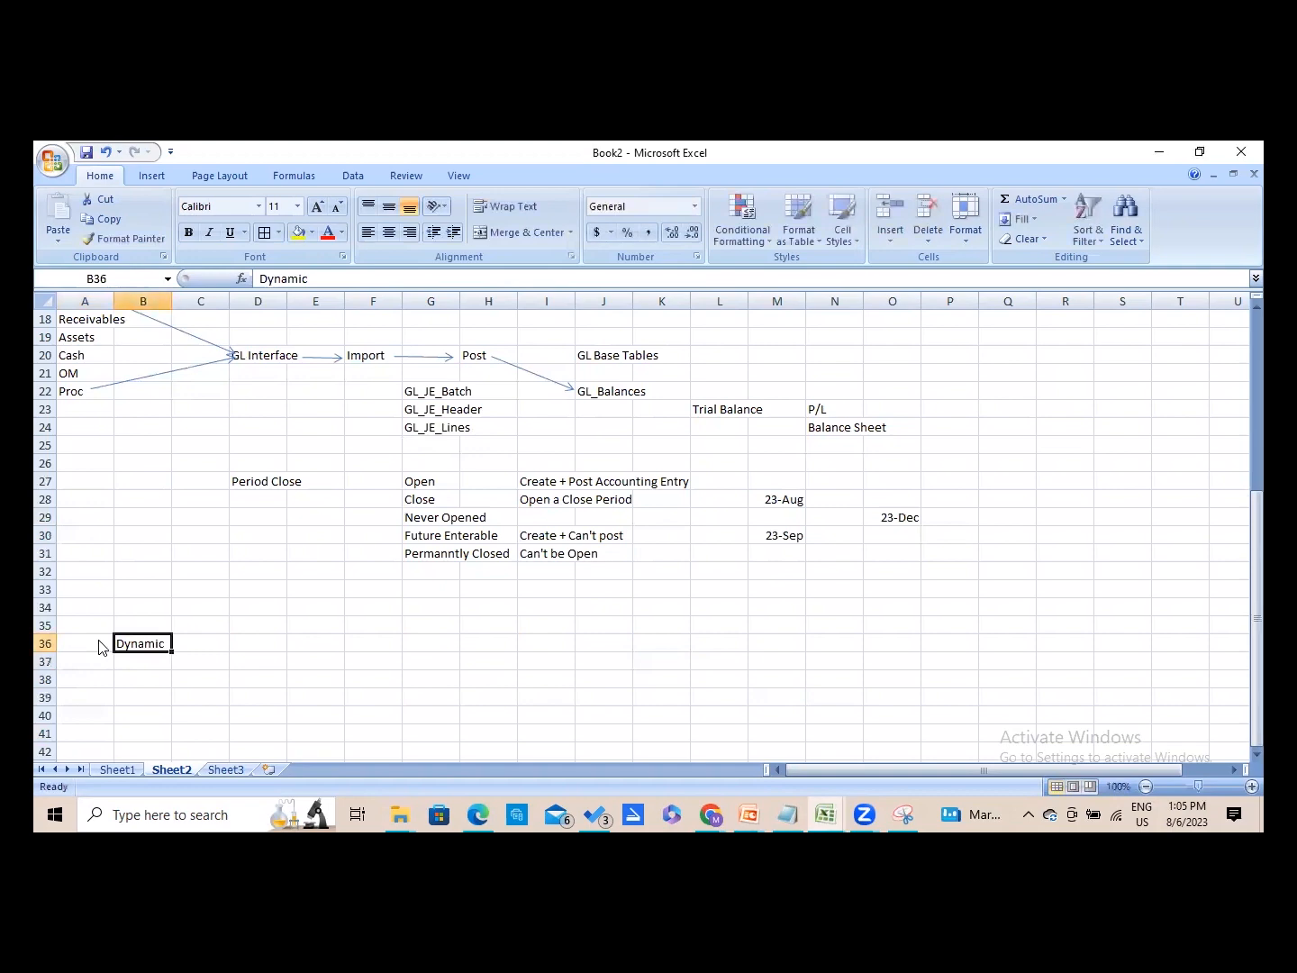
- Check the option's wording in the Oracle structure instance and reword cell B36 in Excel as "Dynamic Combination Allowed"
{"action": "key", "text": "alt+Tab"}
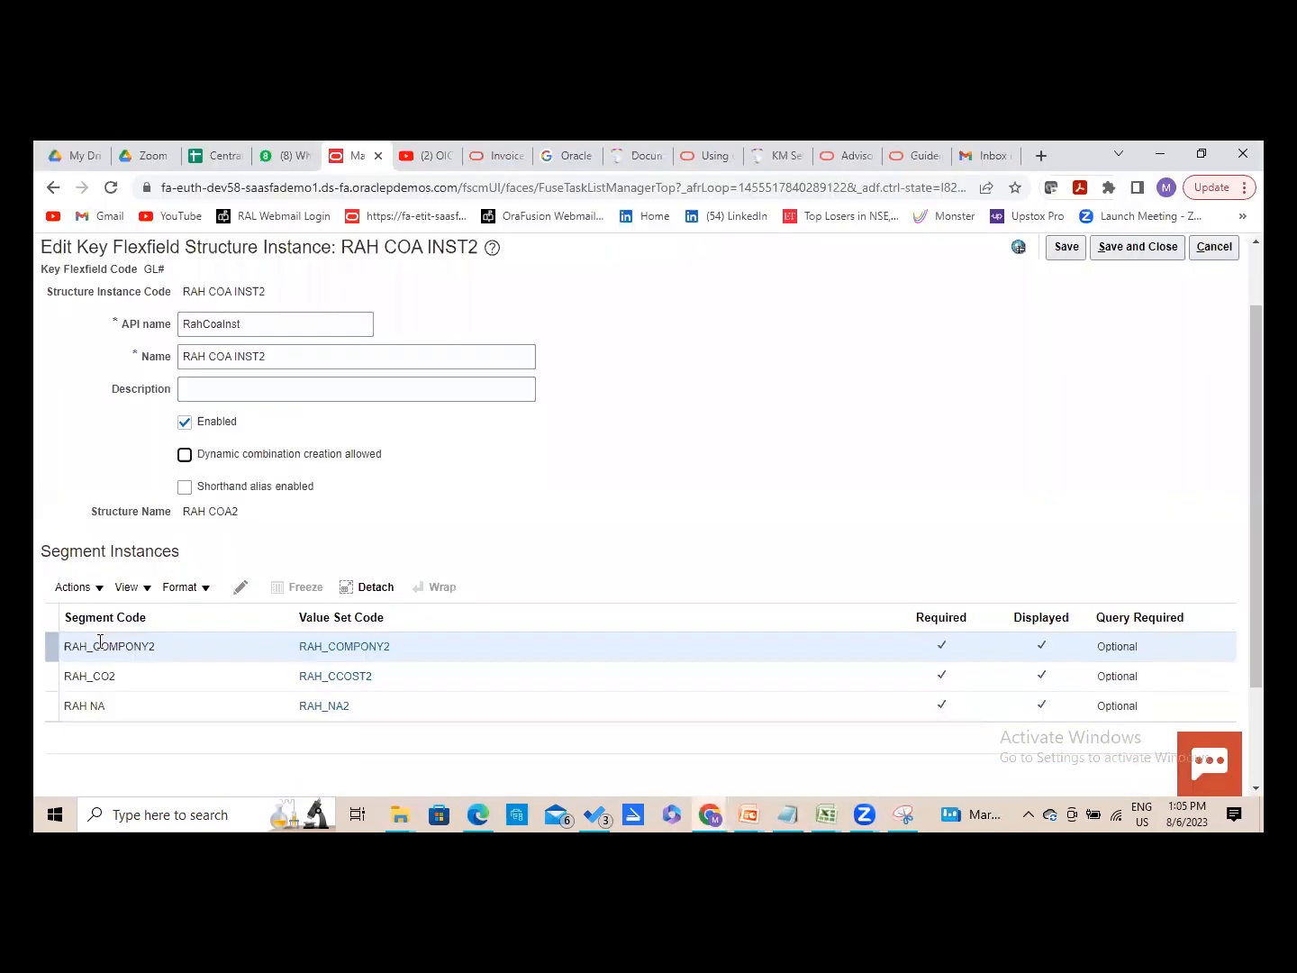
{"action": "key", "text": "alt+Tab"}
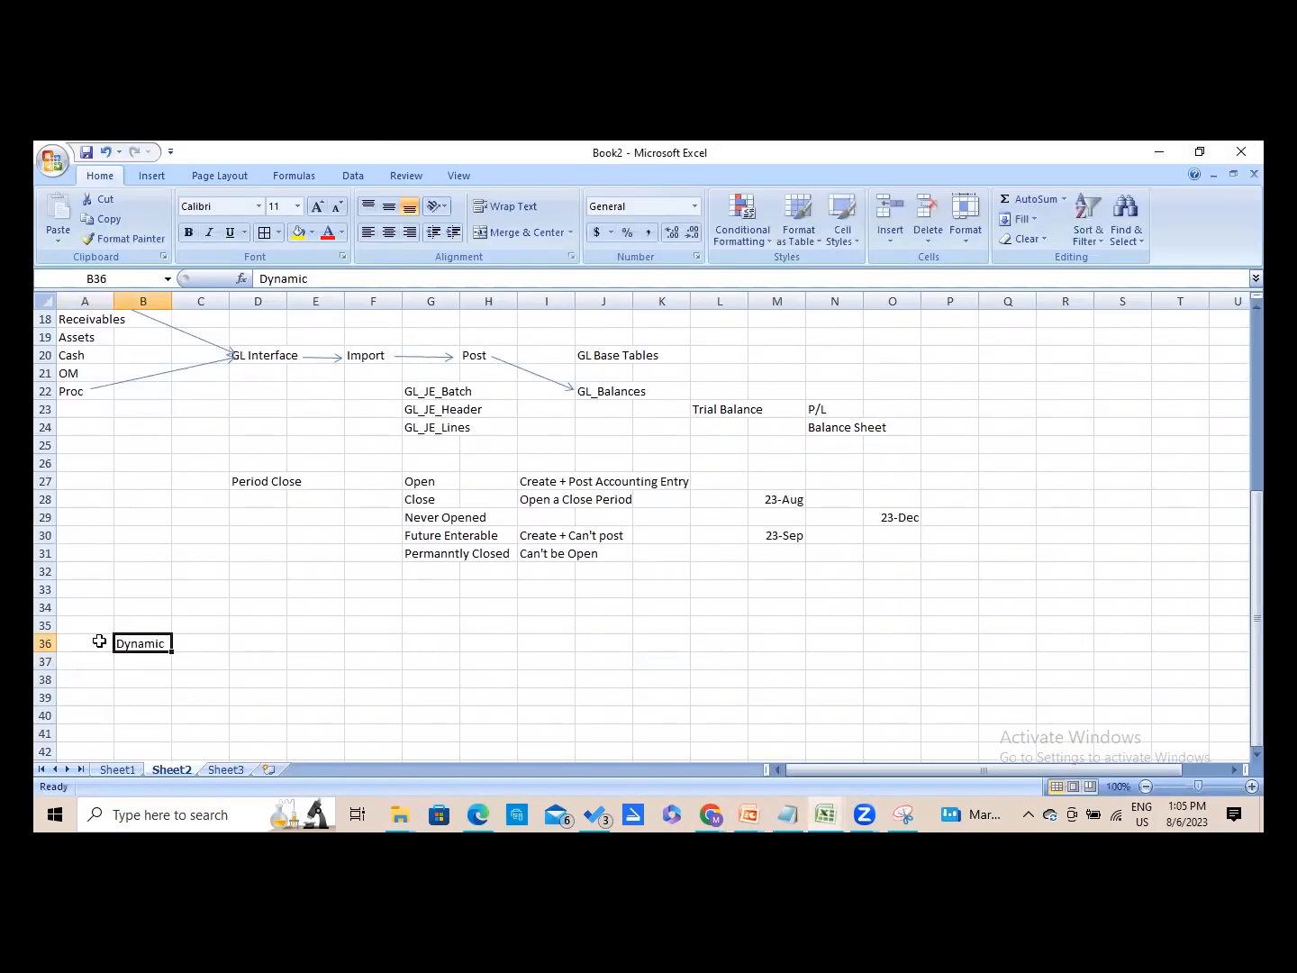
{"action": "type", "text": "C"}
{"action": "key", "text": "BackSpace"}
{"action": "type", "text": "10"}
{"action": "key", "text": "BackSpace"}
{"action": "key", "text": "BackSpace"}
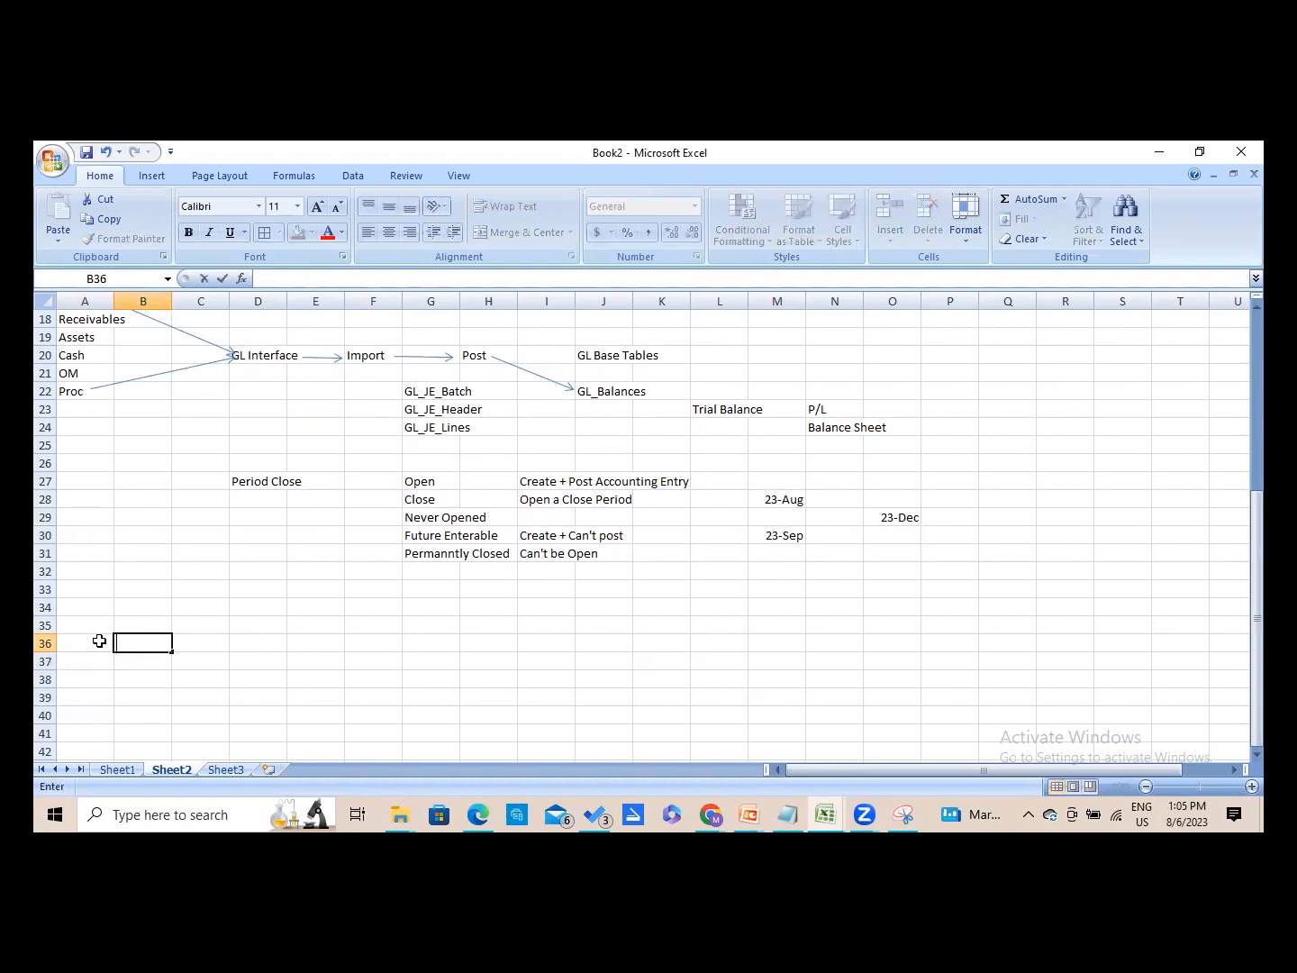
{"action": "type", "text": "Dynamic Combination"}
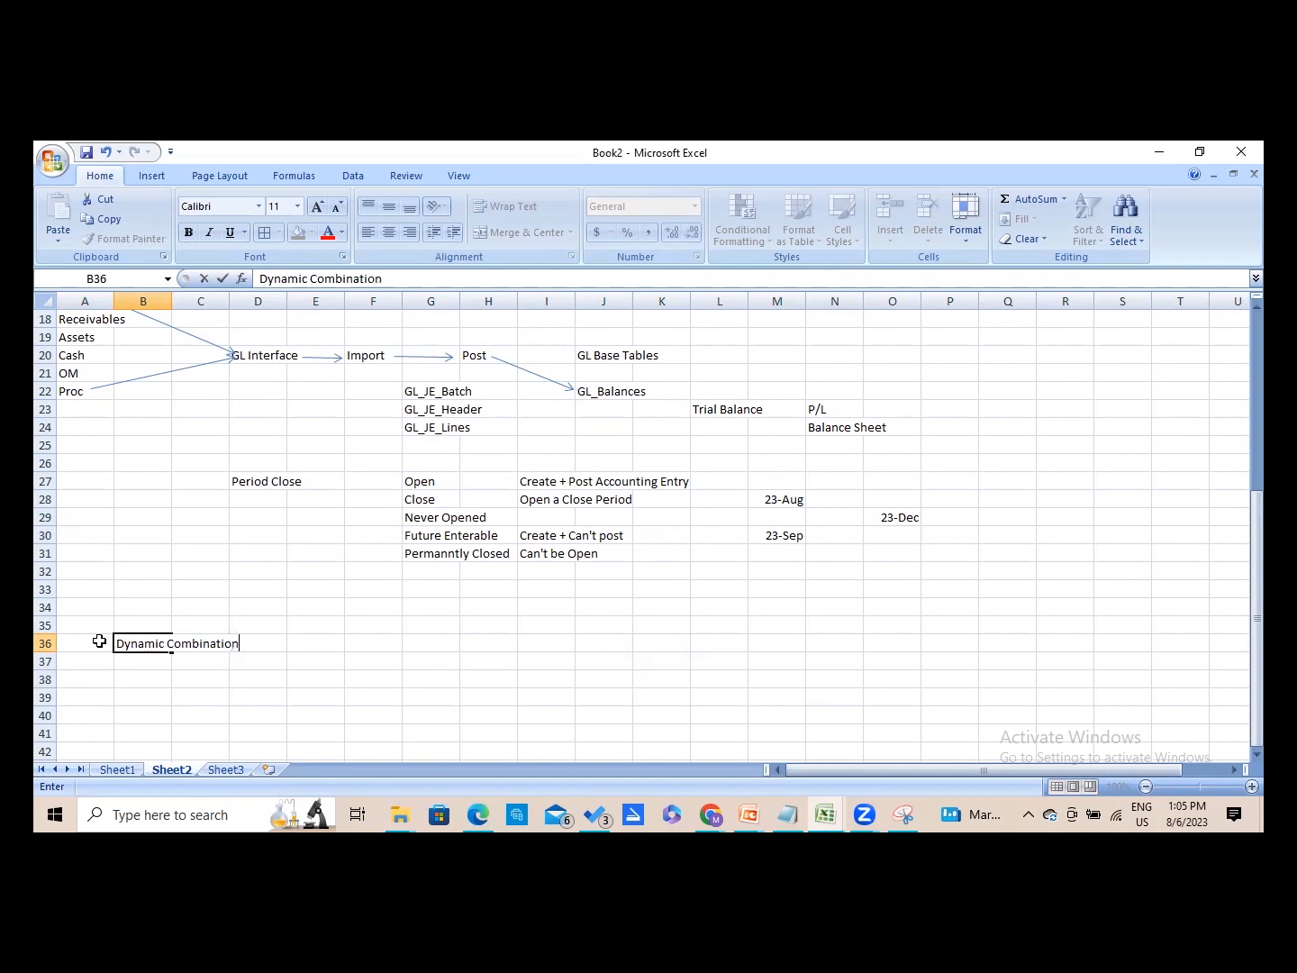
{"action": "type", "text": " Allowed"}
{"action": "key", "text": "Return"}
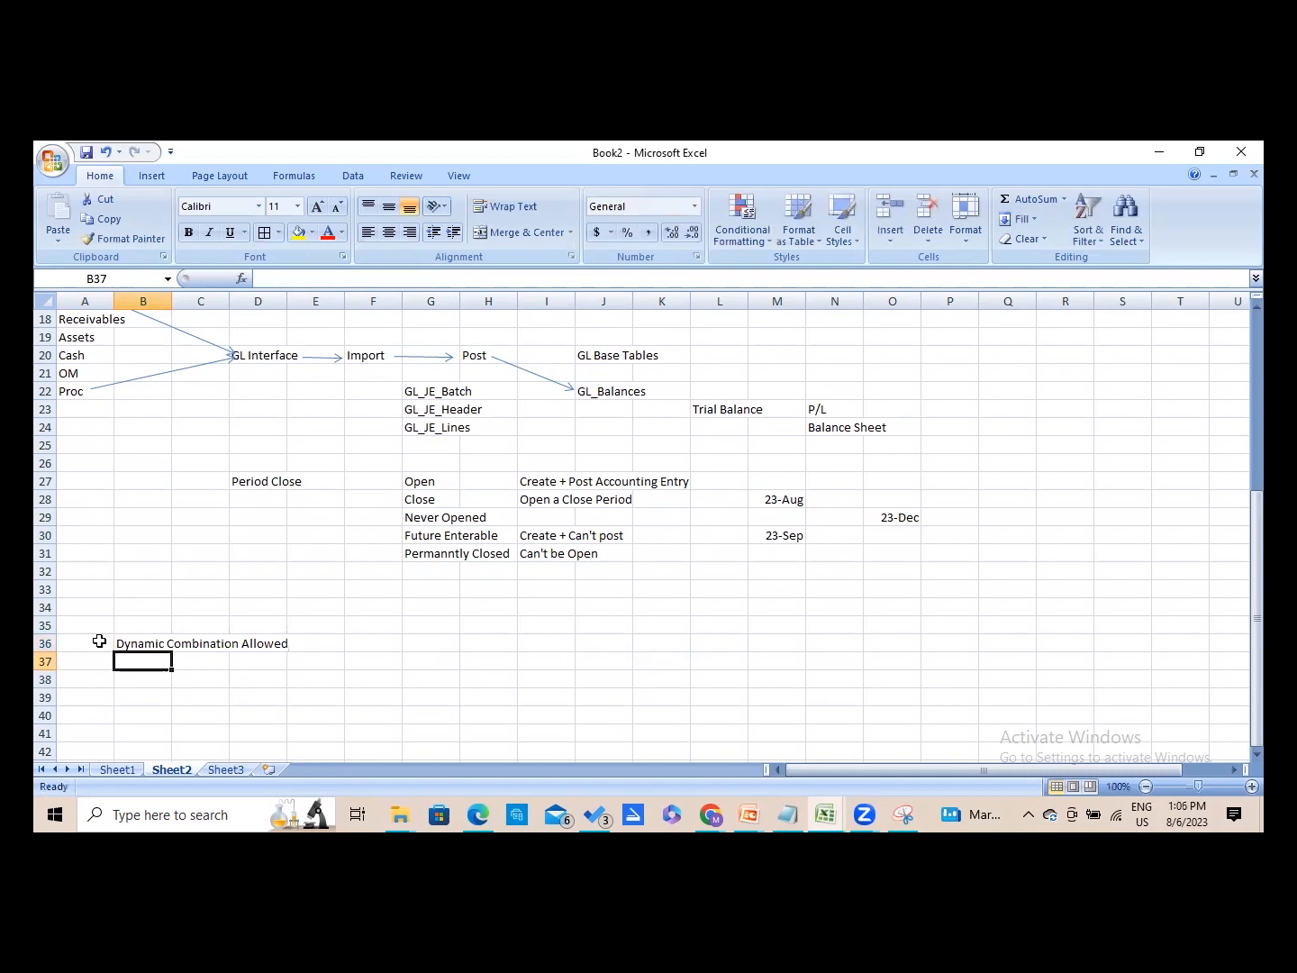
- Enter the explanation "We can create any code combination on the fly" in cell G36
{"action": "key", "text": "Right"}
{"action": "key", "text": "Right"}
{"action": "key", "text": "Right"}
{"action": "key", "text": "Right"}
{"action": "key", "text": "Right"}
{"action": "key", "text": "Up"}
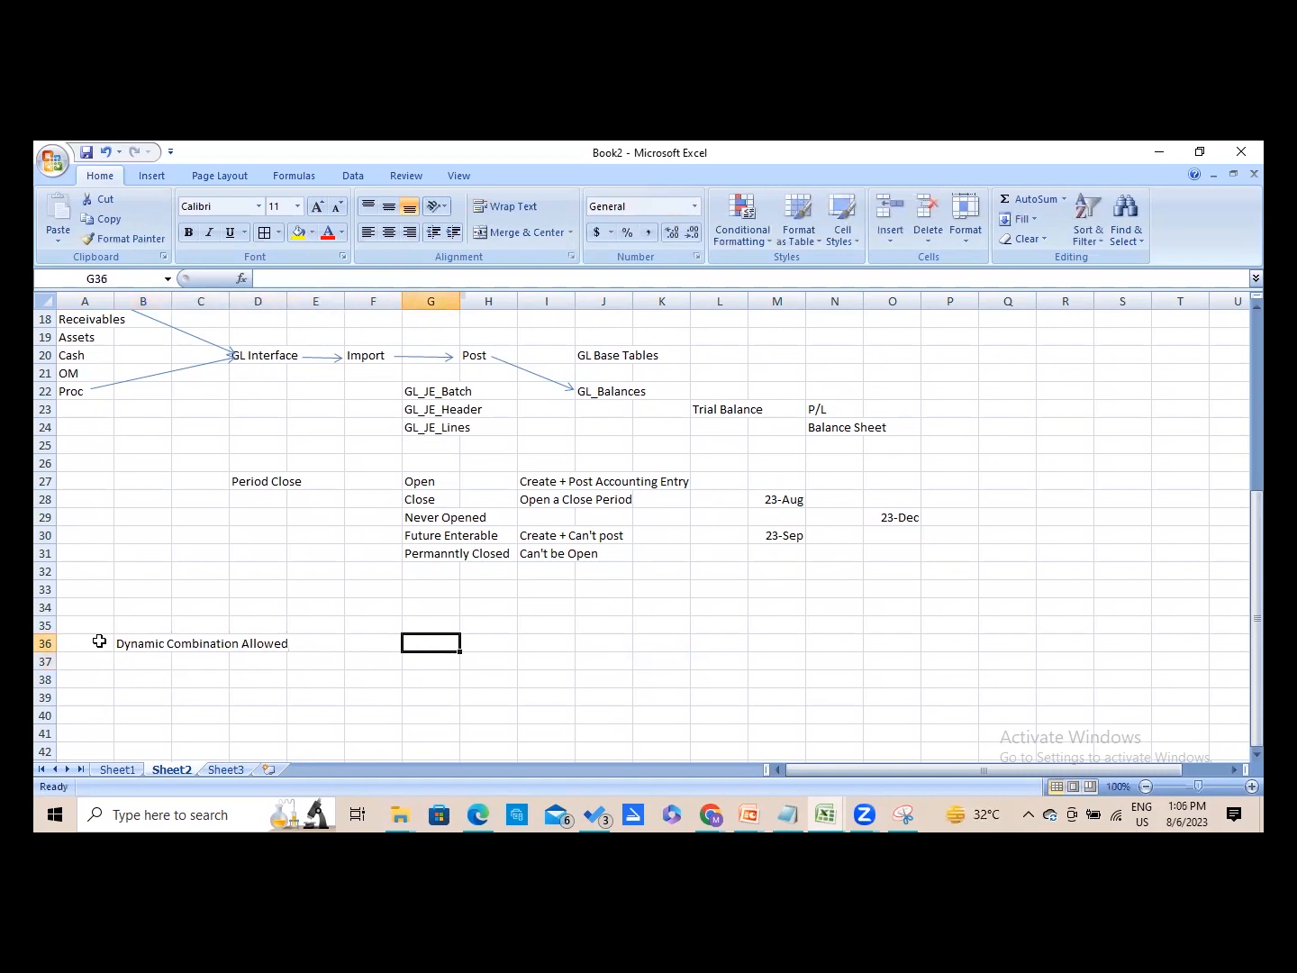
{"action": "type", "text": "We can c"}
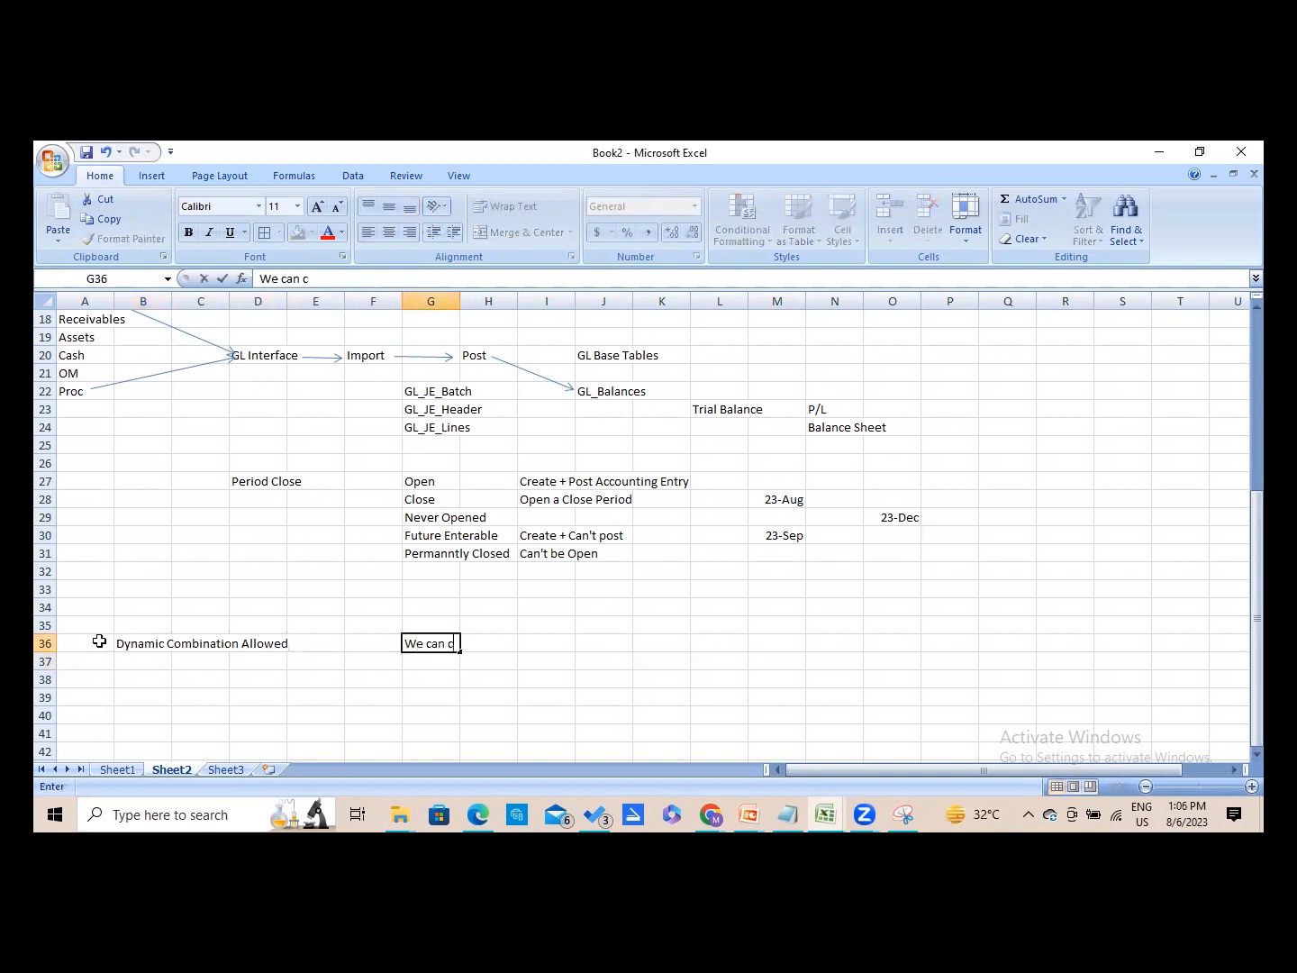
{"action": "type", "text": "reate an y code com"}
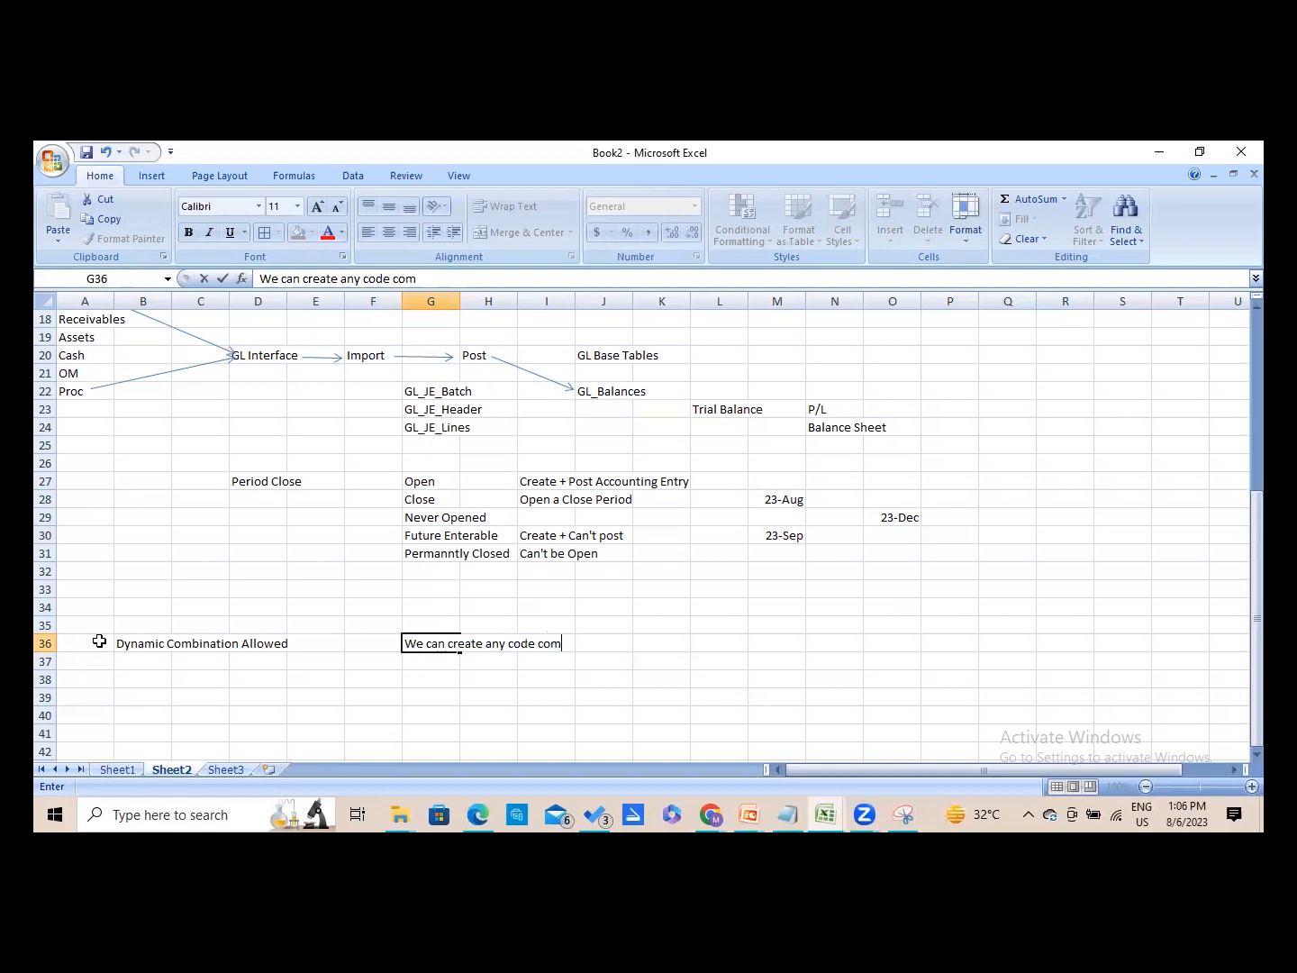
{"action": "type", "text": "bination on the fly"}
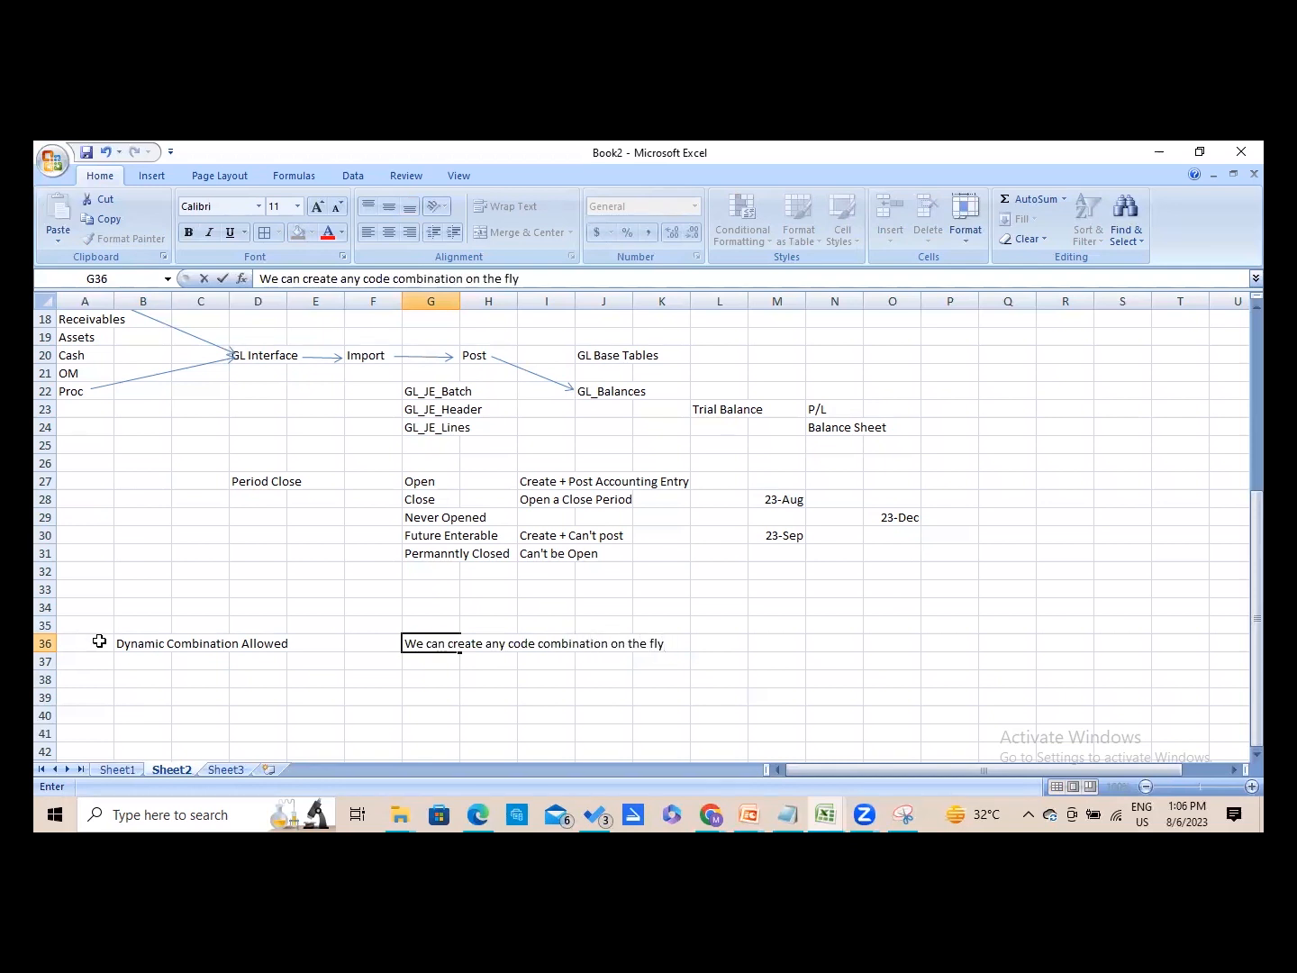
{"action": "key", "text": "Return"}
- Begin a note in cell B38 with the word "If"
{"action": "key", "text": "Left"}
{"action": "key", "text": "Left"}
{"action": "key", "text": "Left"}
{"action": "key", "text": "Left"}
{"action": "key", "text": "Left"}
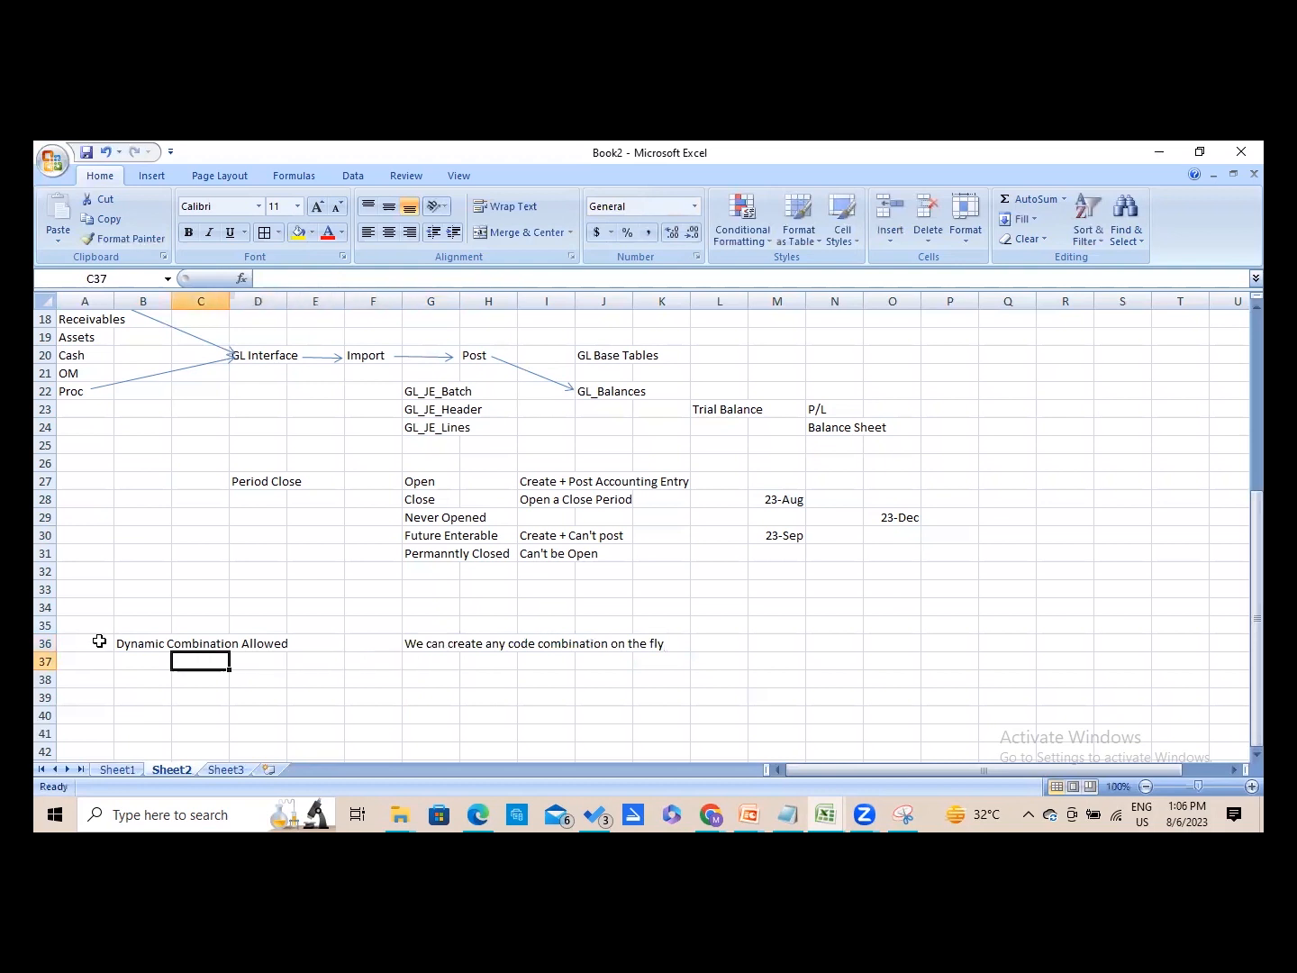
{"action": "key", "text": "Down"}
{"action": "type", "text": "If"}
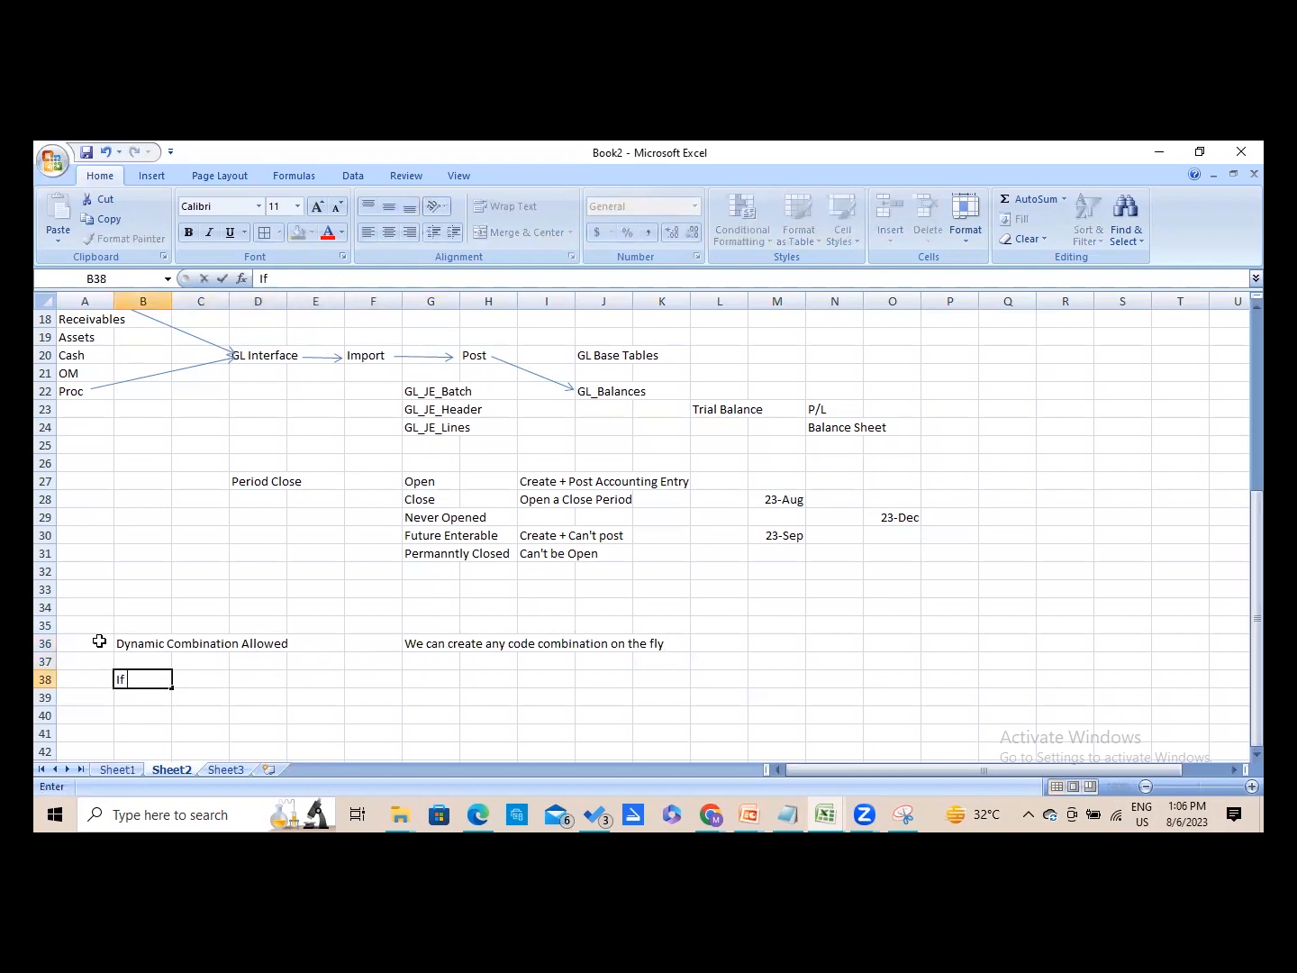
- Complete B38 as "If Dynamic Combination not allowed" and enter "We can use only pre defined code combinations" in G38
{"action": "type", "text": " Dynamic Combination "}
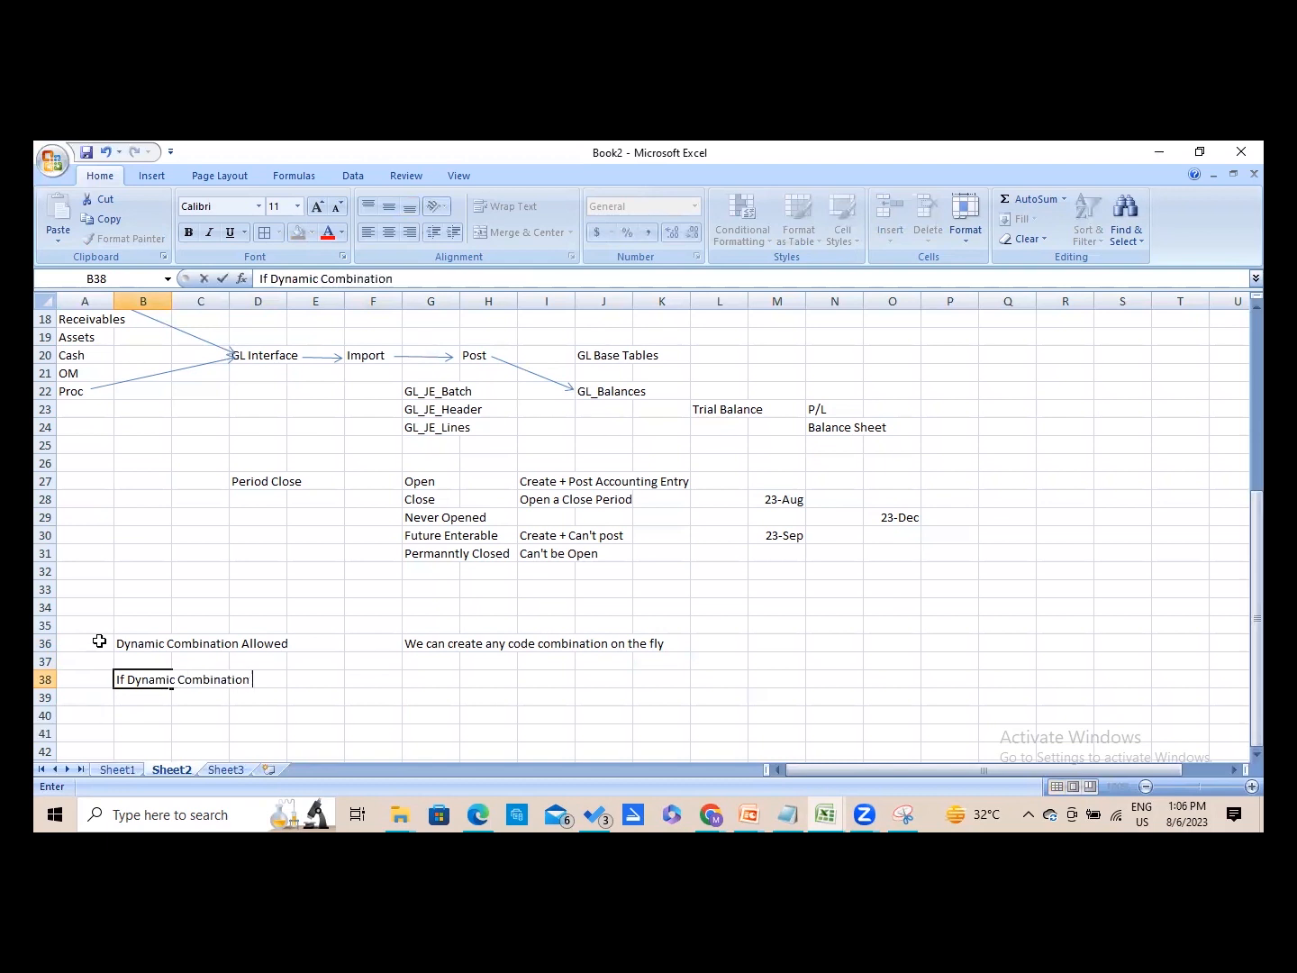
{"action": "type", "text": "not allowed"}
{"action": "key", "text": "Right"}
{"action": "key", "text": "Right"}
{"action": "key", "text": "Right"}
{"action": "key", "text": "Right"}
{"action": "key", "text": "Right"}
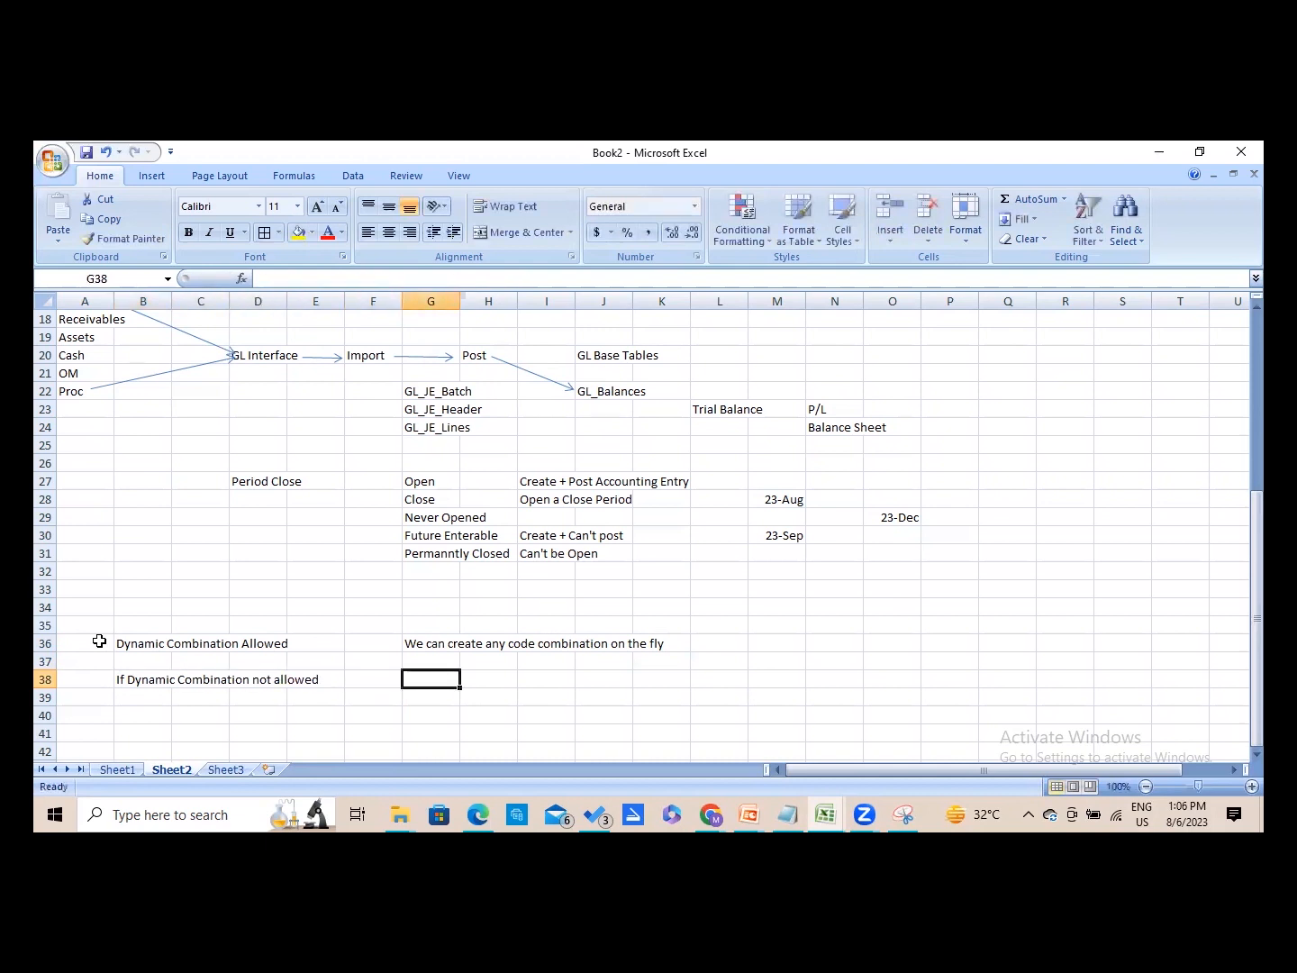
{"action": "type", "text": "We can use onl"}
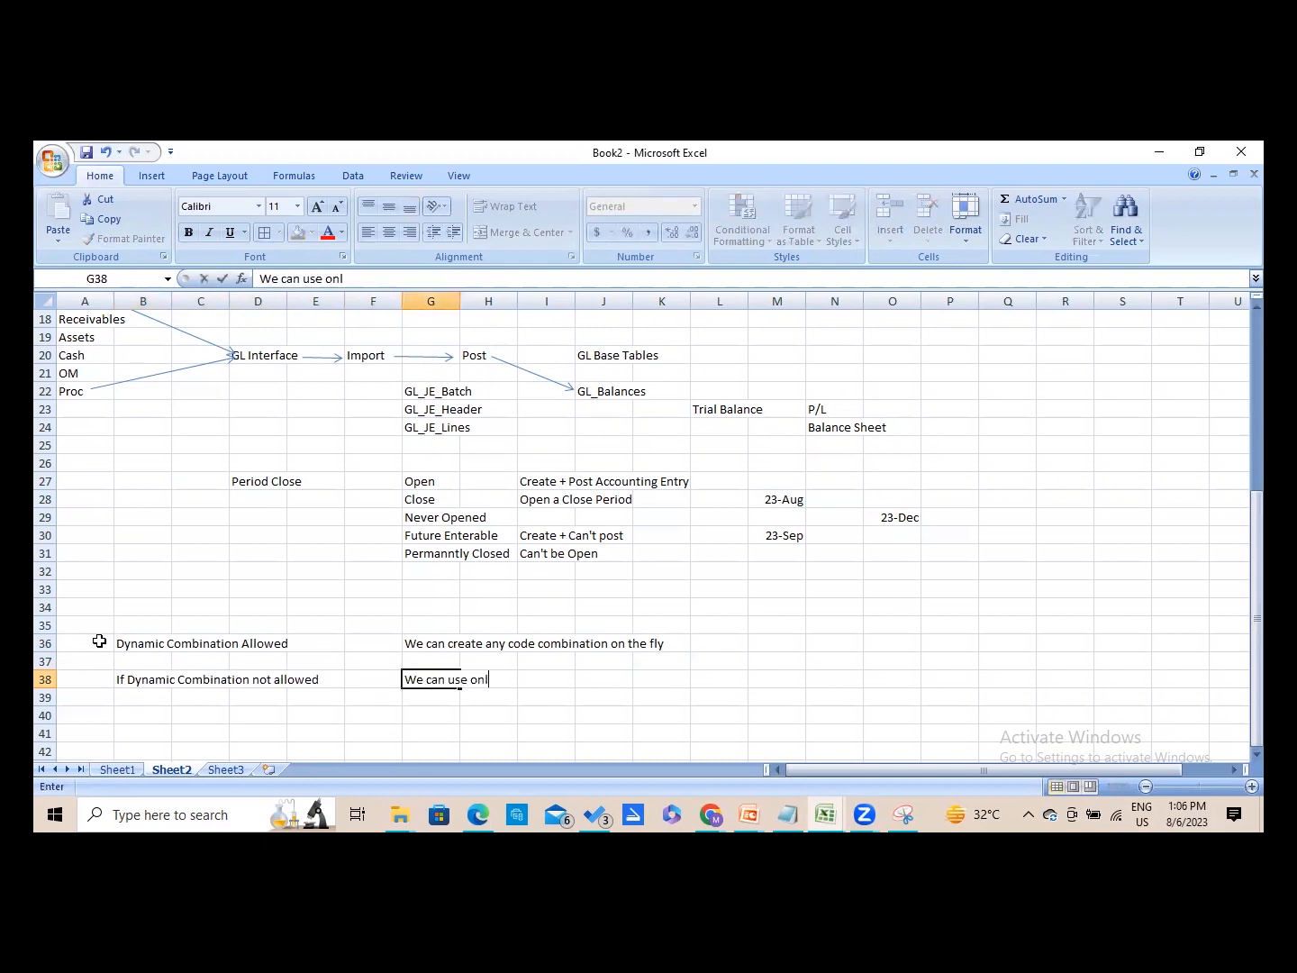
{"action": "type", "text": "y pre defined co"}
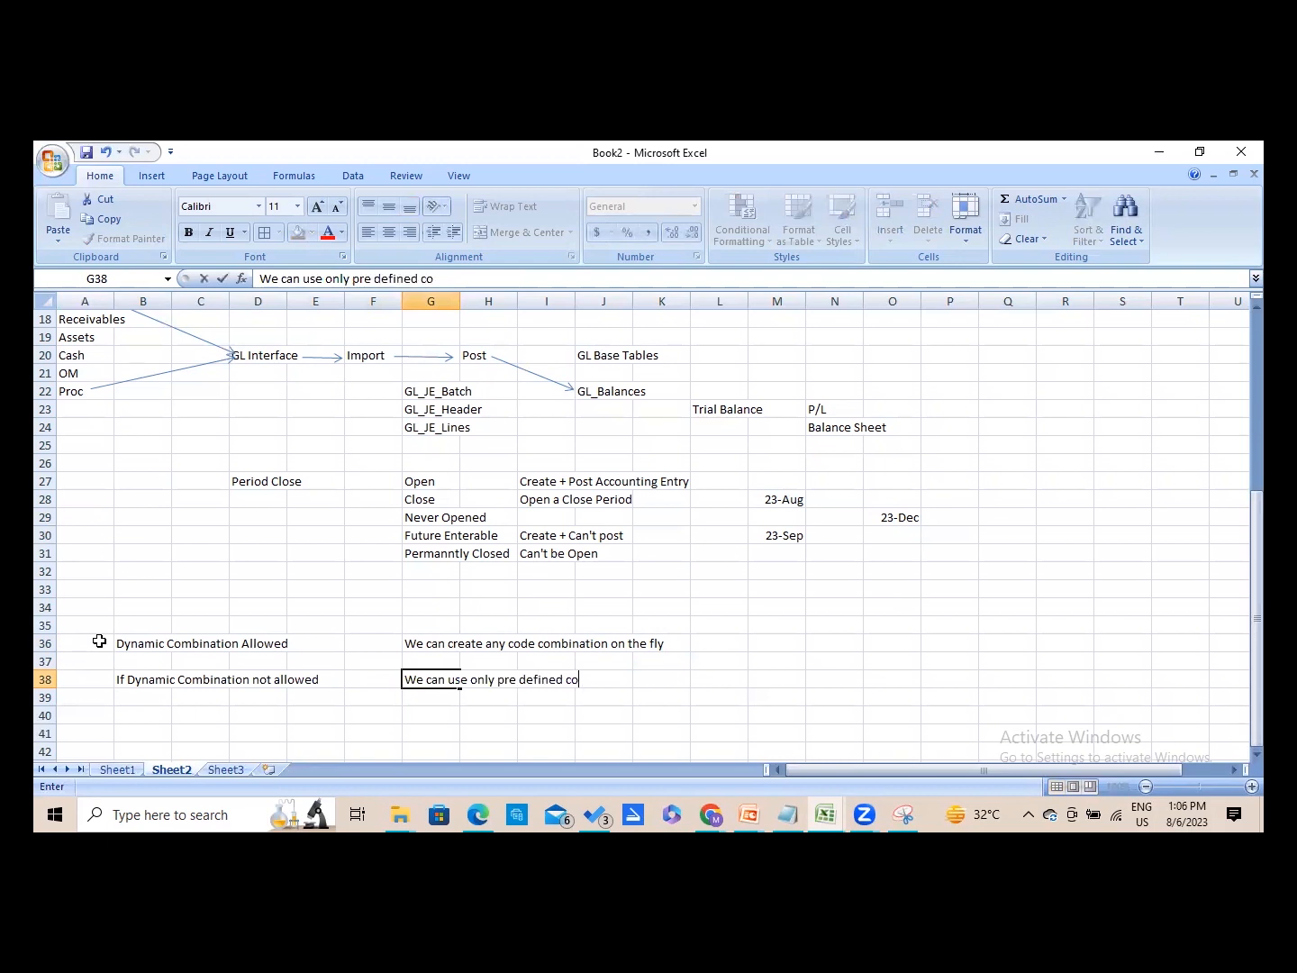
{"action": "type", "text": "de combinations"}
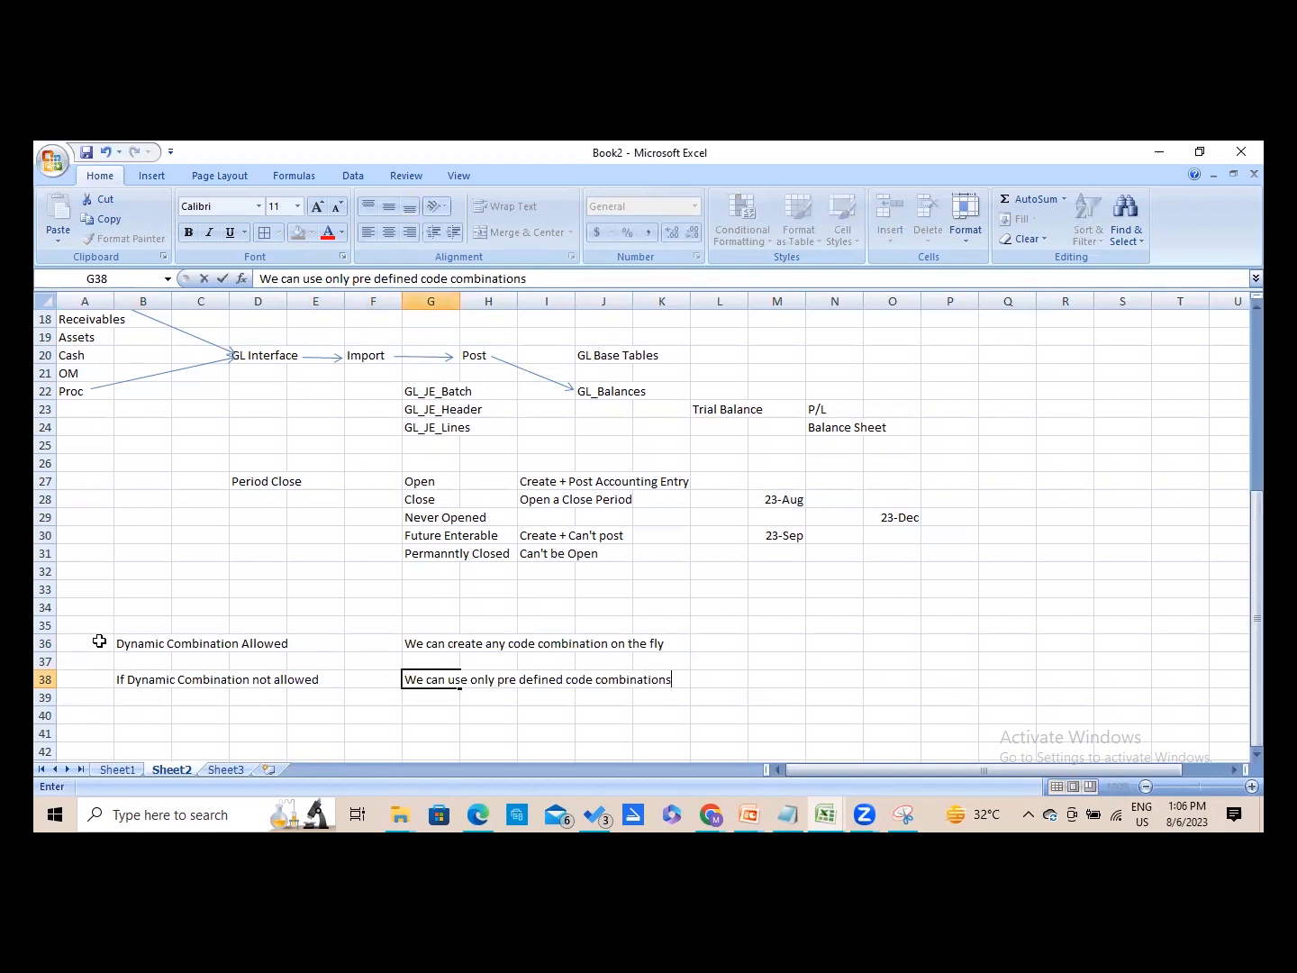
- Enter "code combination form" in cell M38, in line with the pre defined code combinations note
{"action": "key", "text": "Right"}
{"action": "key", "text": "Right"}
{"action": "key", "text": "Right"}
{"action": "key", "text": "Right"}
{"action": "key", "text": "Right"}
{"action": "key", "text": "Right"}
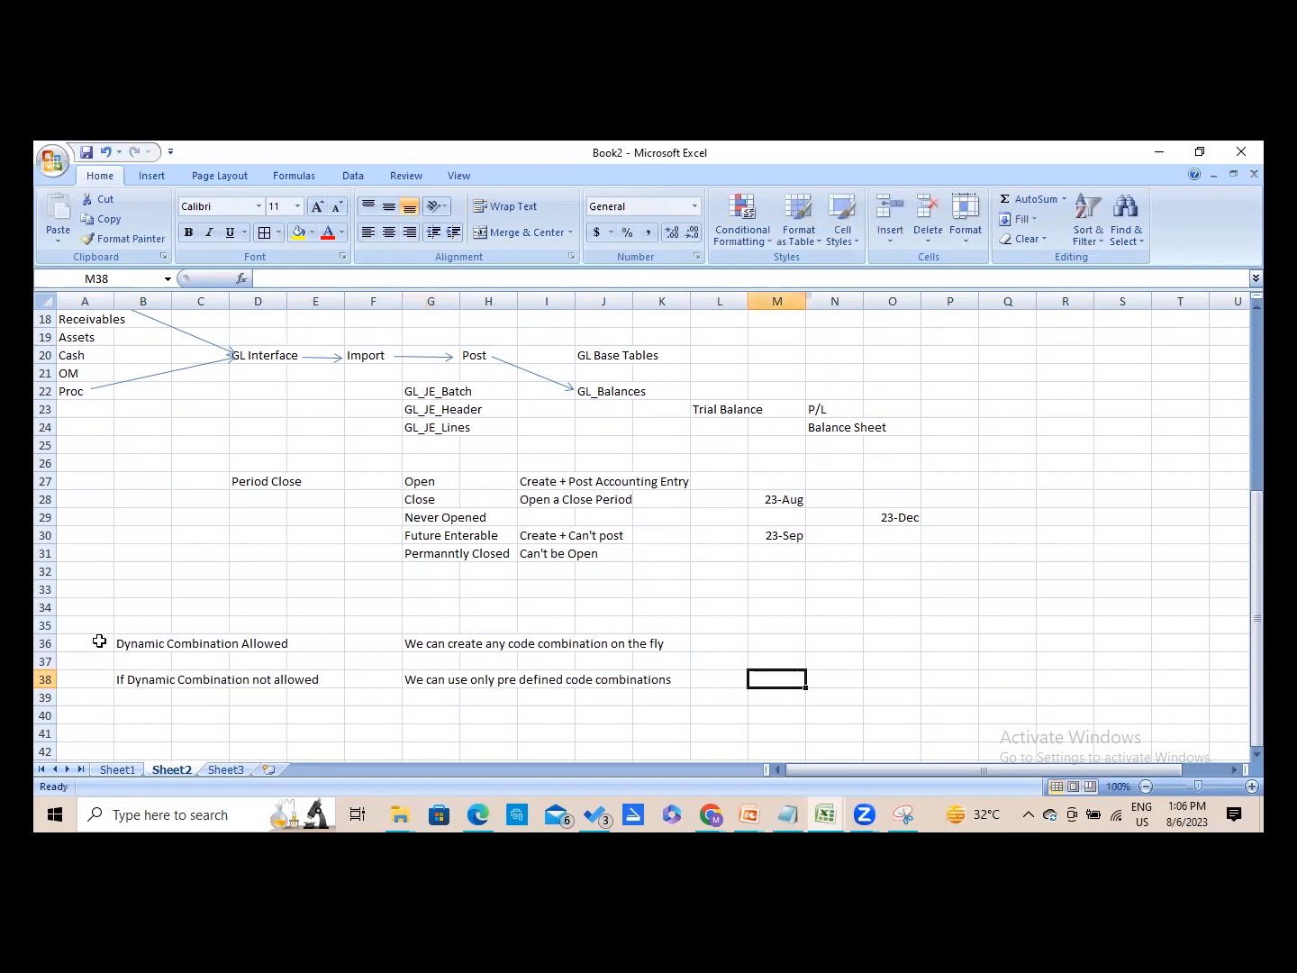
{"action": "type", "text": "- code"}
{"action": "key", "text": "BackSpace"}
{"action": "key", "text": "BackSpace"}
{"action": "key", "text": "BackSpace"}
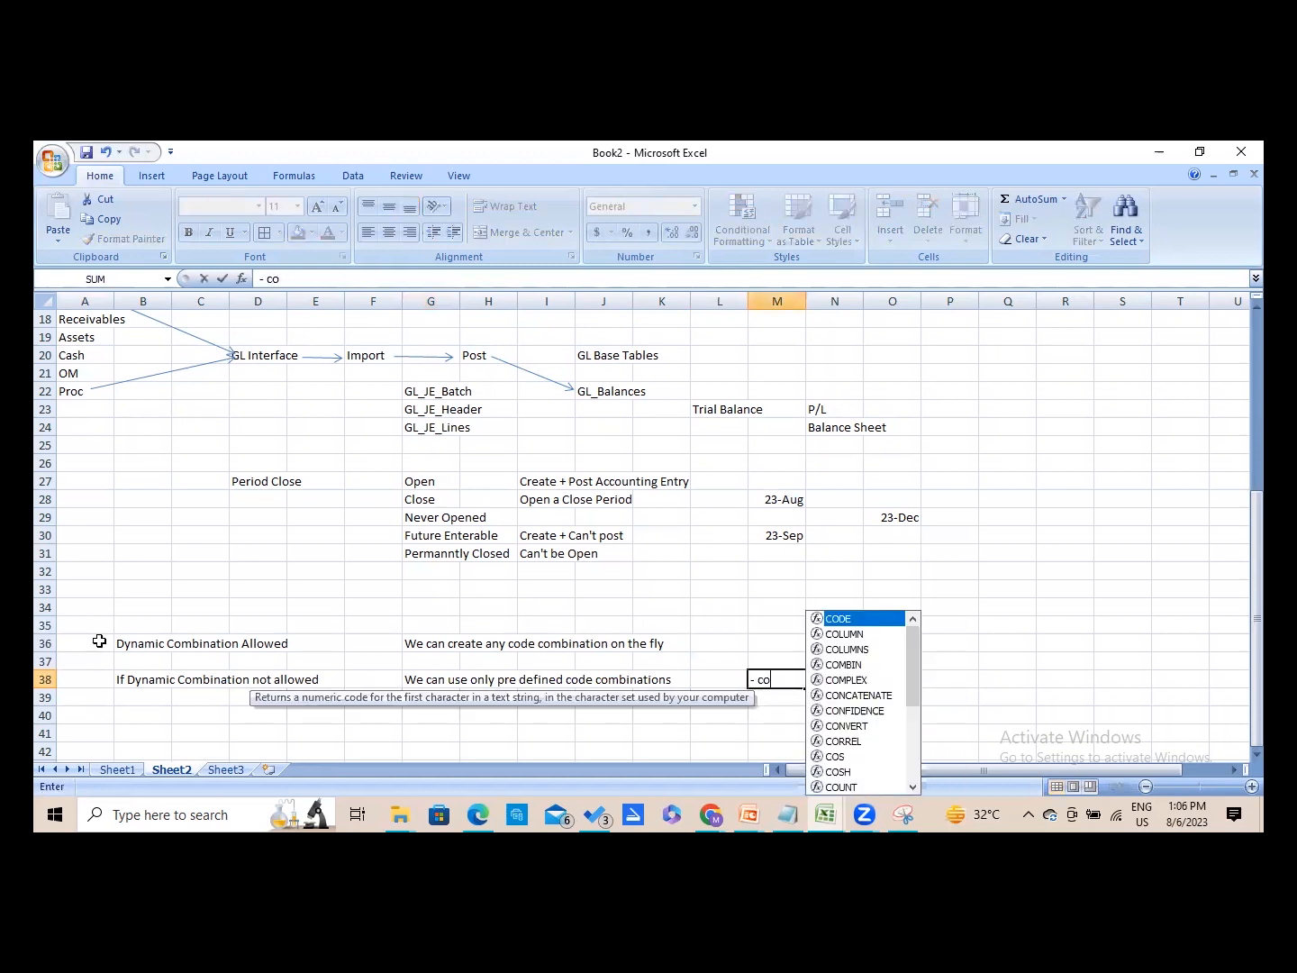
{"action": "key", "text": "BackSpace"}
{"action": "key", "text": "BackSpace"}
{"action": "key", "text": "BackSpace"}
{"action": "key", "text": "BackSpace"}
{"action": "type", "text": "code com"}
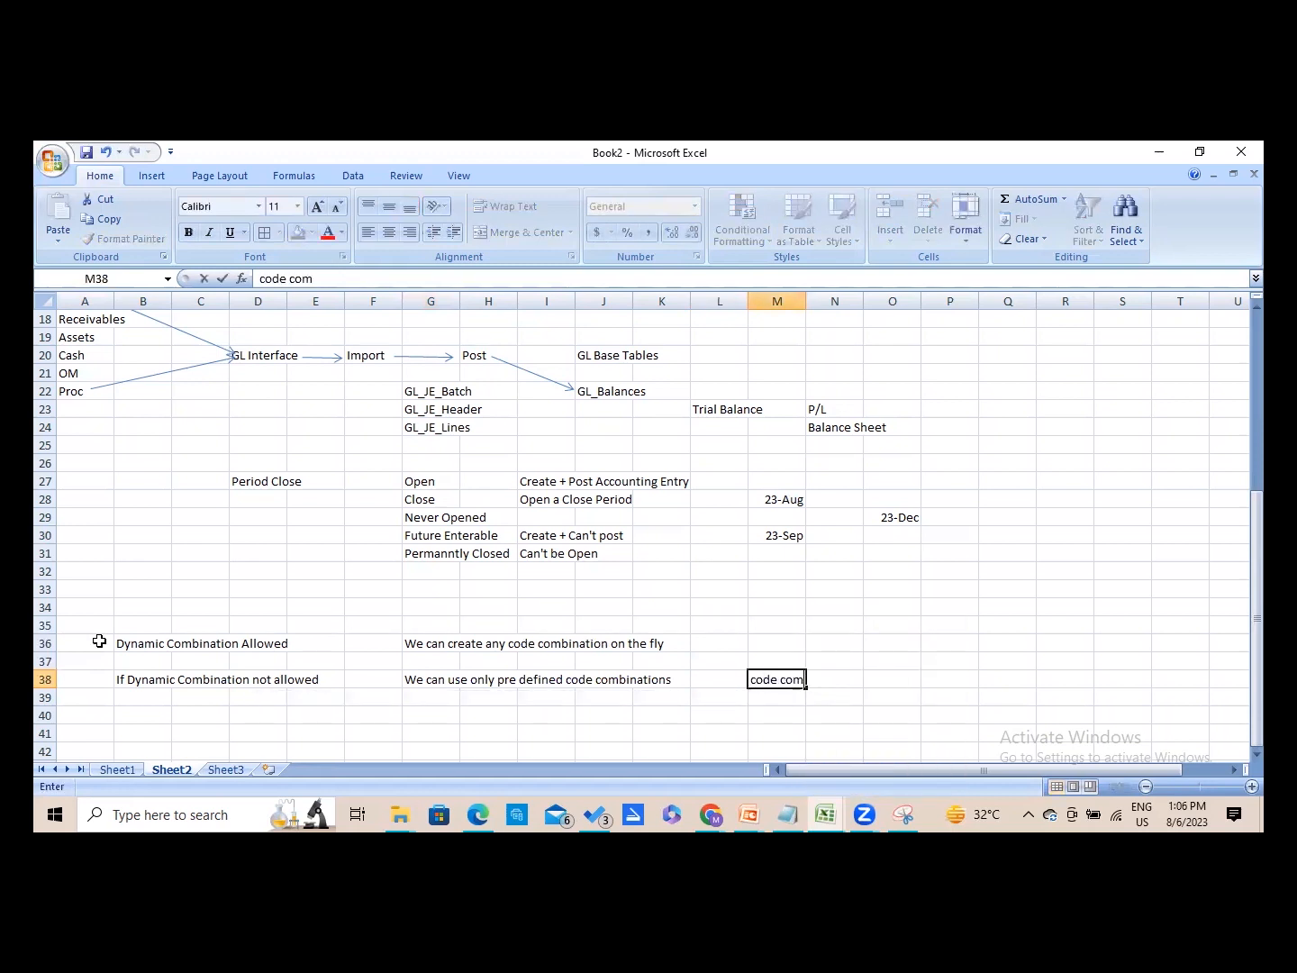
{"action": "type", "text": "bination form"}
{"action": "key", "text": "Tab"}
{"action": "key", "text": "Up"}
{"action": "key", "text": "Up"}
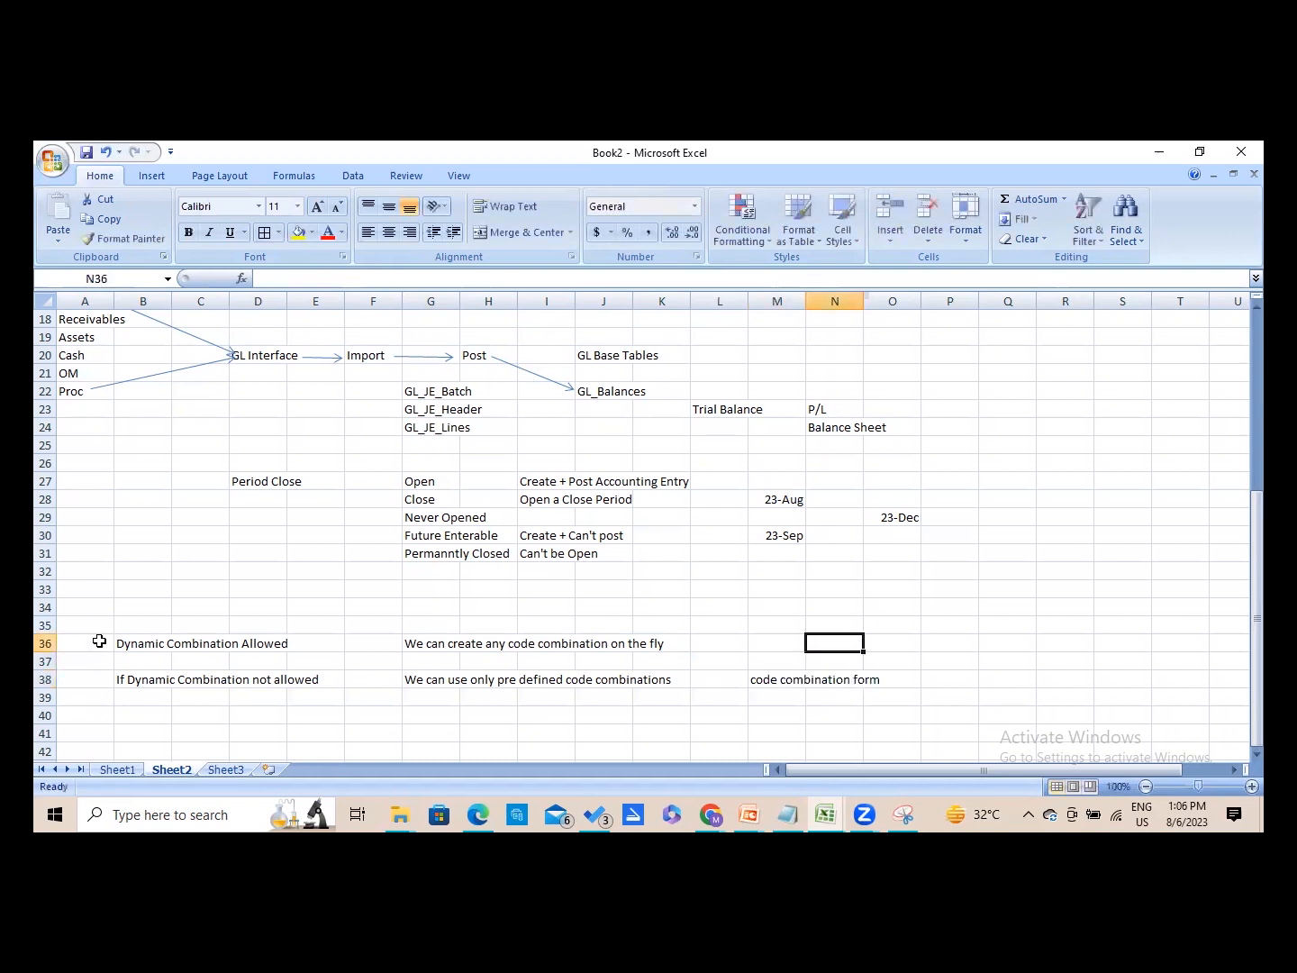
{"action": "key", "text": "Left"}
{"action": "key", "text": "Left"}
{"action": "key", "text": "Left"}
{"action": "key", "text": "Left"}
{"action": "key", "text": "Left"}
{"action": "key", "text": "Left"}
{"action": "key", "text": "Left"}
{"action": "key", "text": "Left"}
{"action": "key", "text": "Left"}
{"action": "key", "text": "Left"}
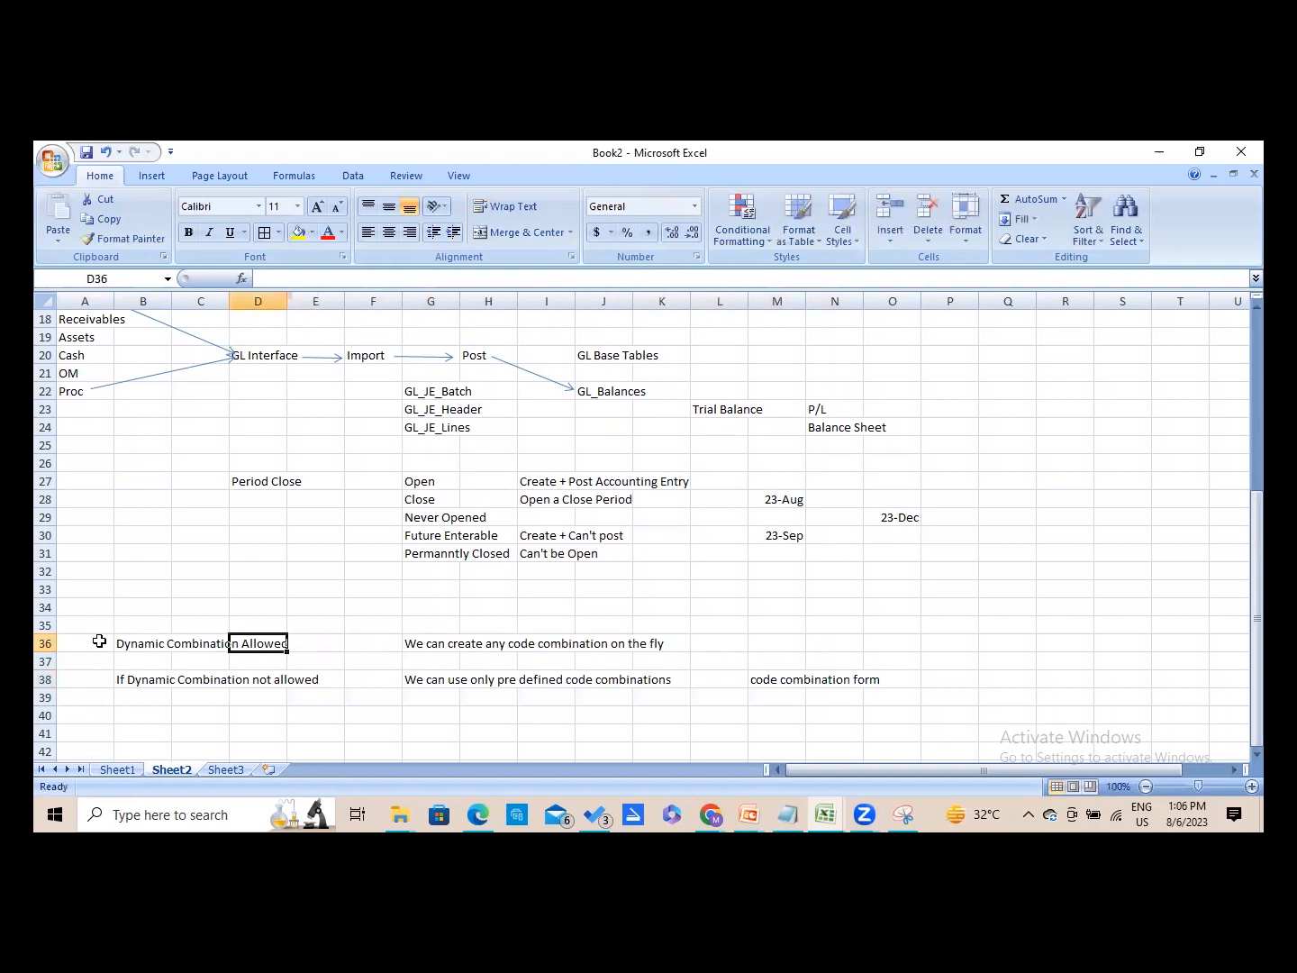
{"action": "key", "text": "Left"}
{"action": "key", "text": "Left"}
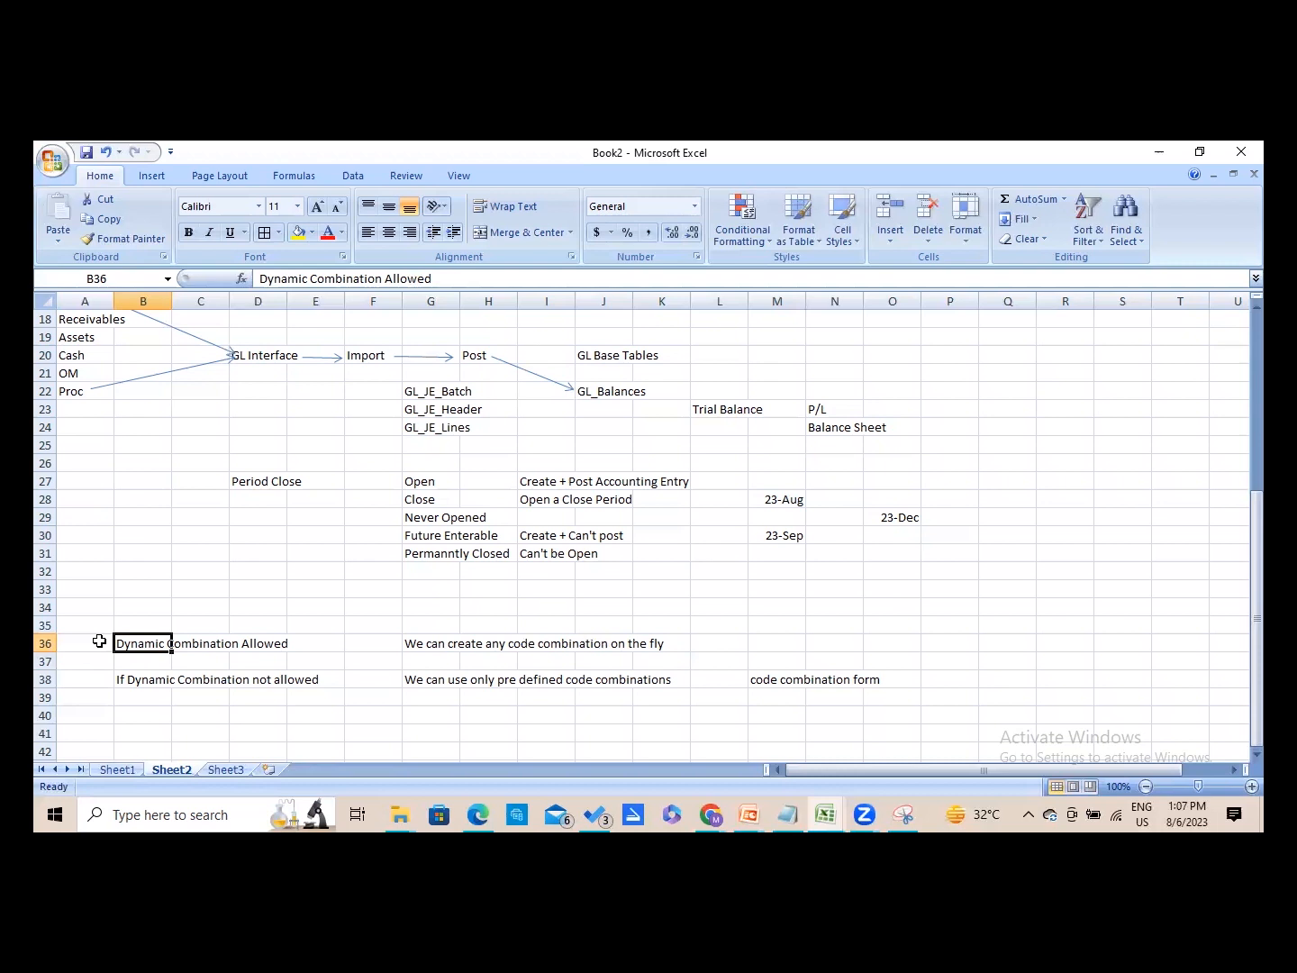
{"action": "key", "text": "Down"}
{"action": "key", "text": "Down"}
{"action": "key", "text": "Down"}
{"action": "key", "text": "Down"}
{"action": "key", "text": "Down"}
{"action": "key", "text": "Down"}
{"action": "key", "text": "Down"}
{"action": "key", "text": "Down"}
{"action": "key", "text": "Right"}
{"action": "key", "text": "Right"}
{"action": "key", "text": "Right"}
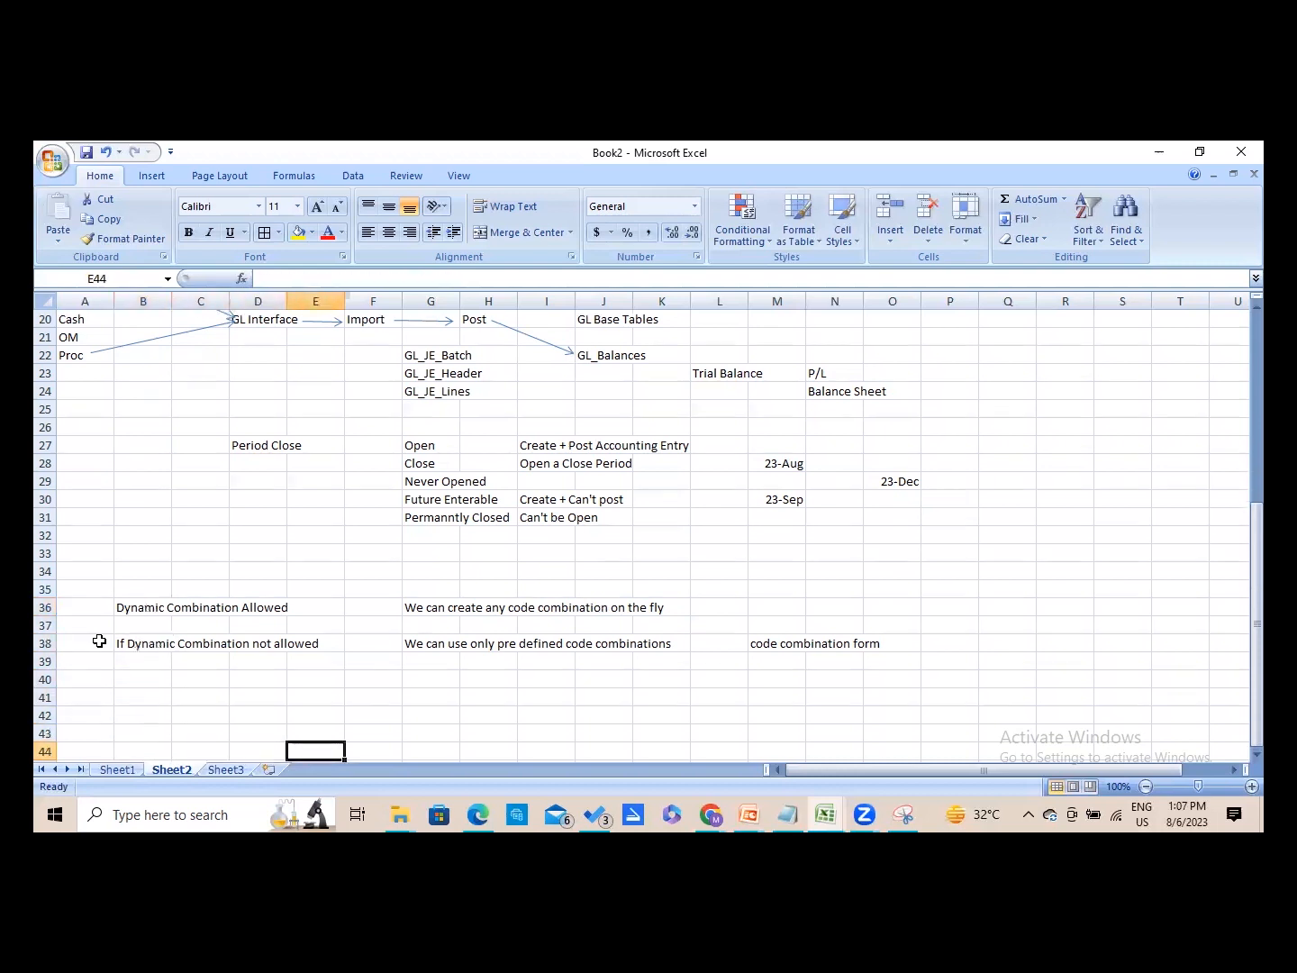
{"action": "key", "text": "Right"}
- Enter "Cross Validation Rules" in cell O36, on the Dynamic Combination Allowed row
{"action": "key", "text": "Up"}
{"action": "key", "text": "Up"}
{"action": "key", "text": "Up"}
{"action": "key", "text": "Up"}
{"action": "key", "text": "Up"}
{"action": "key", "text": "Up"}
{"action": "key", "text": "Up"}
{"action": "key", "text": "Up"}
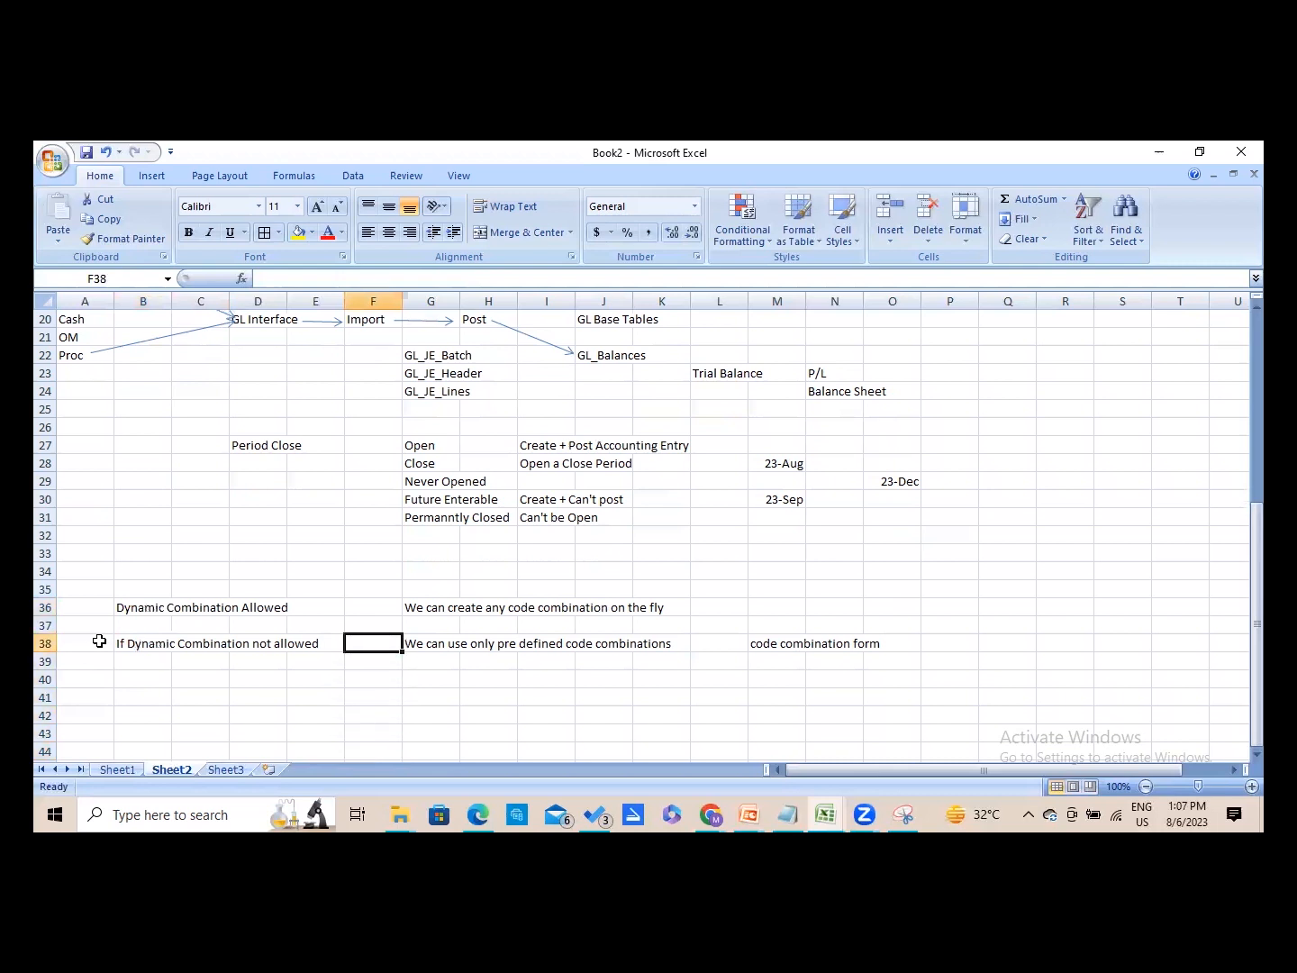
{"action": "key", "text": "Right"}
{"action": "key", "text": "Right"}
{"action": "key", "text": "Right"}
{"action": "key", "text": "Right"}
{"action": "key", "text": "Right"}
{"action": "key", "text": "Right"}
{"action": "key", "text": "Right"}
{"action": "key", "text": "Right"}
{"action": "key", "text": "Right"}
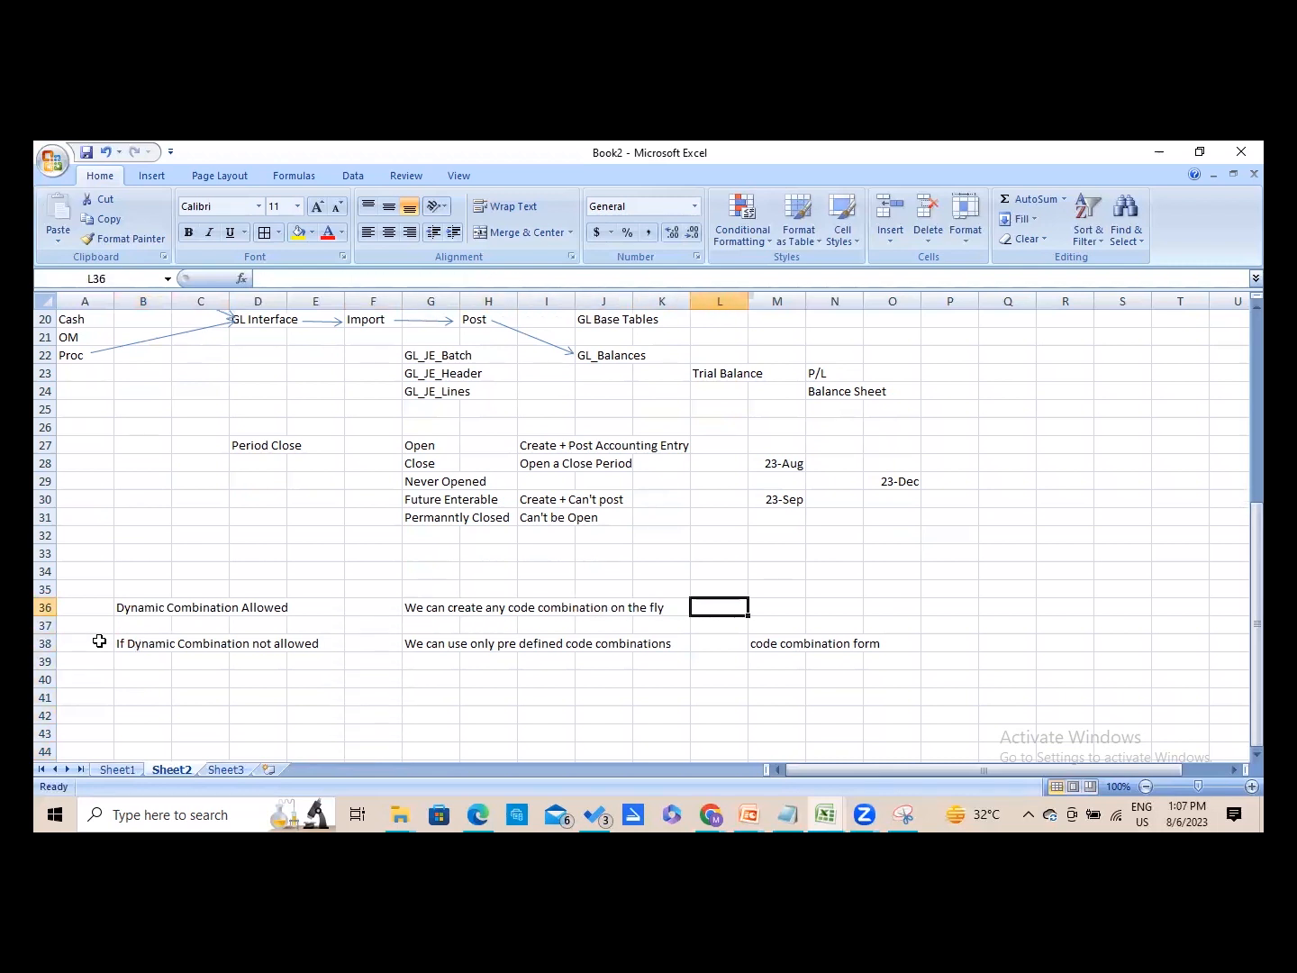
{"action": "type", "text": "Cross Co"}
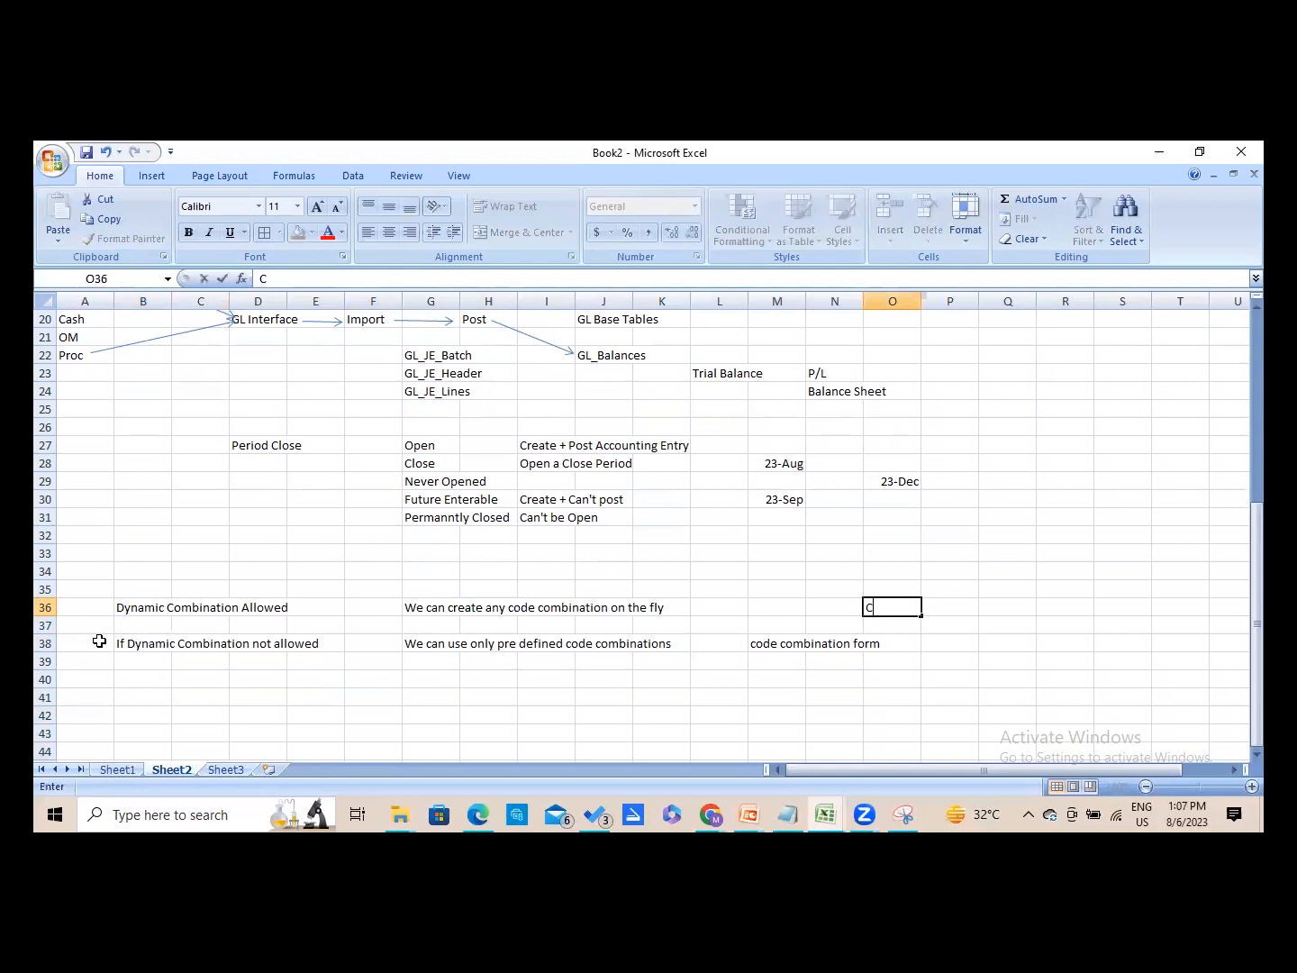
{"action": "key", "text": "BackSpace"}
{"action": "key", "text": "BackSpace"}
{"action": "type", "text": "Validation Rules"}
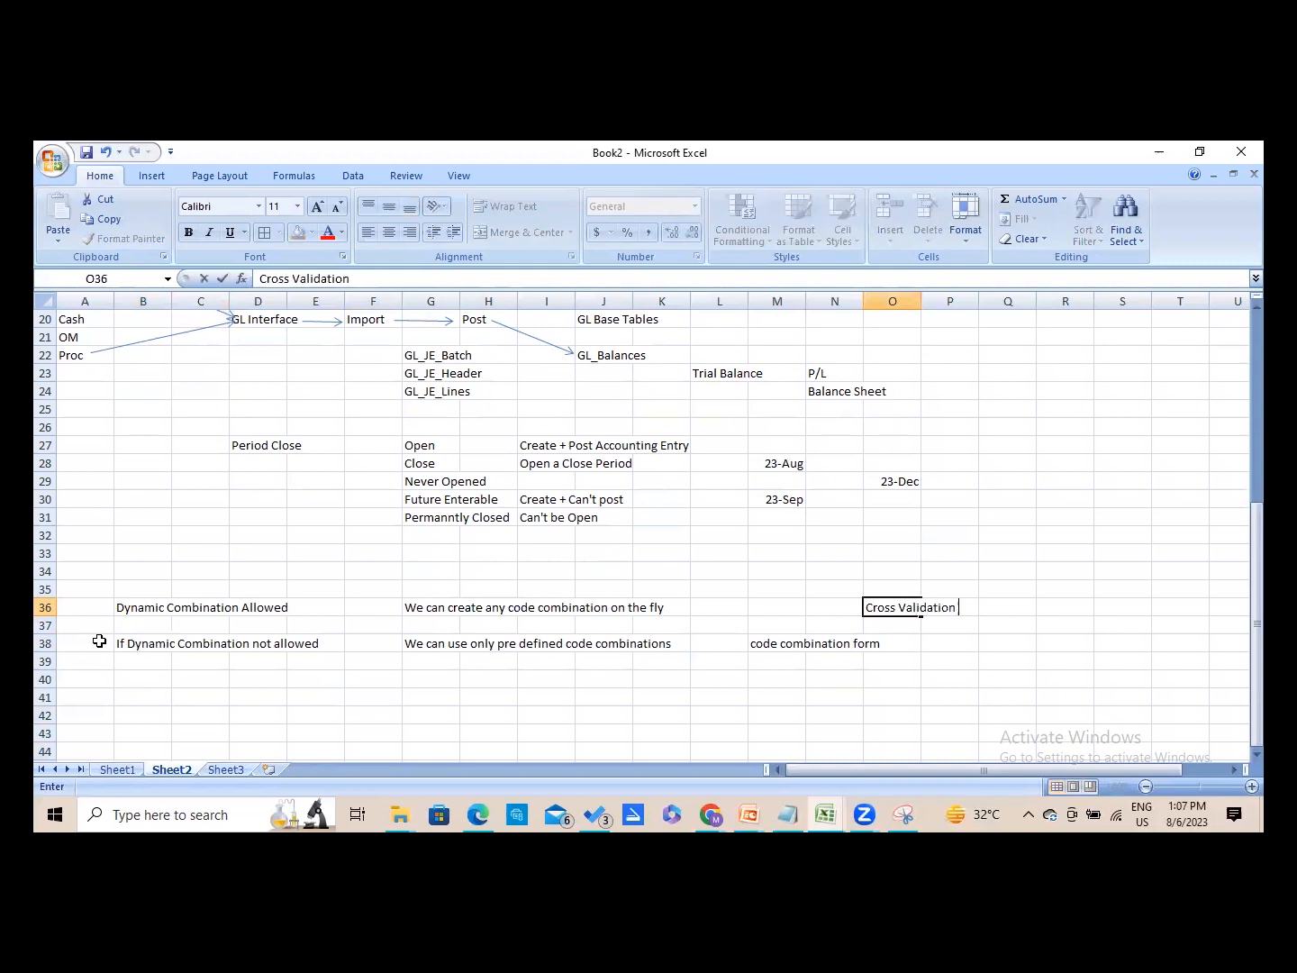
- Add the abbreviation "CVR" in cell S36, on the same row as Cross Validation Rules
{"action": "key", "text": "Tab"}
{"action": "key", "text": "Tab"}
{"action": "type", "text": "w"}
{"action": "key", "text": "BackSpace"}
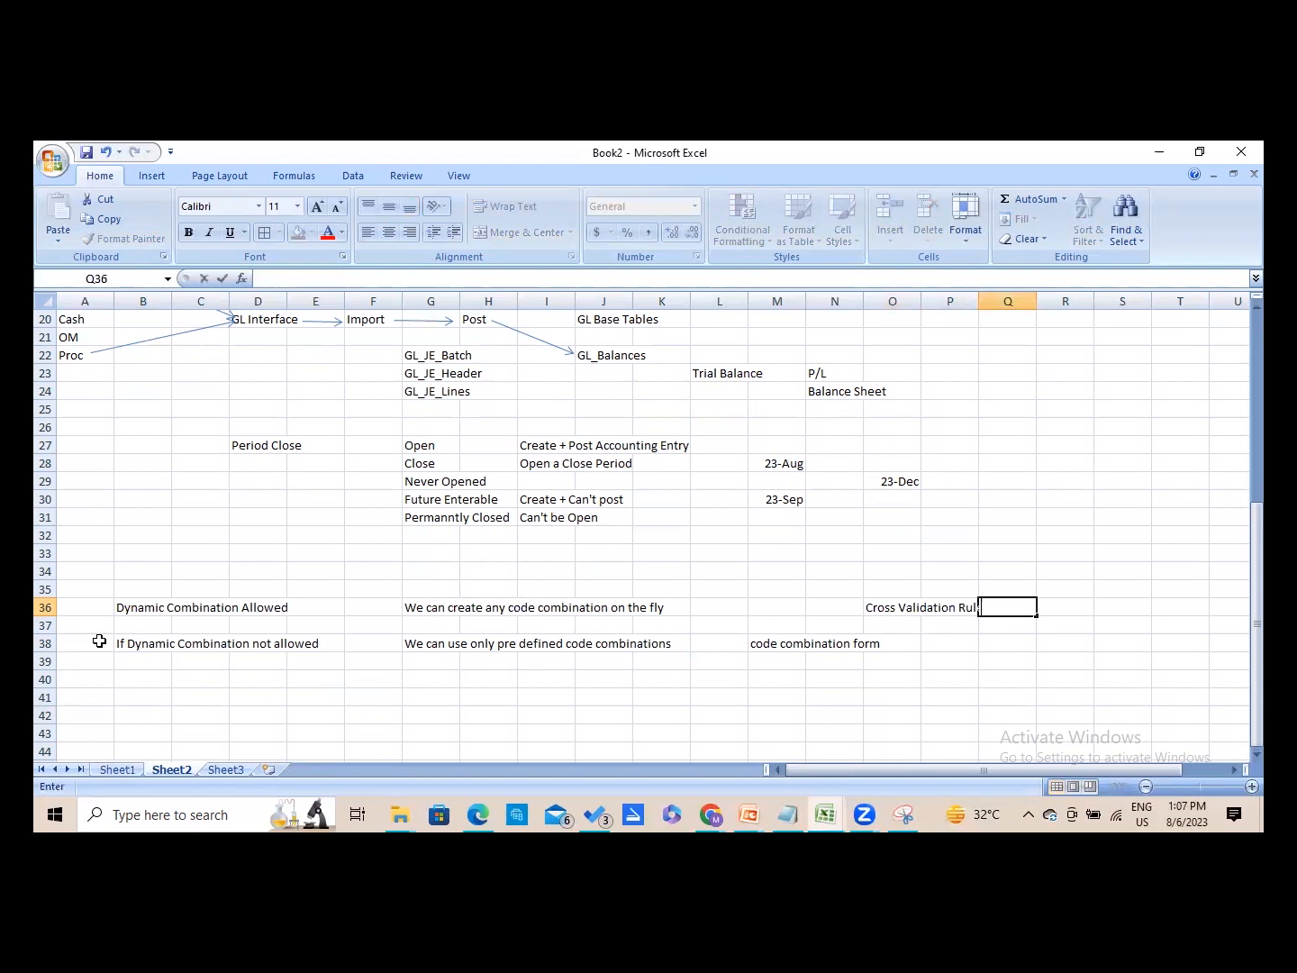
{"action": "key", "text": "Tab"}
{"action": "key", "text": "Tab"}
{"action": "type", "text": "CVR"}
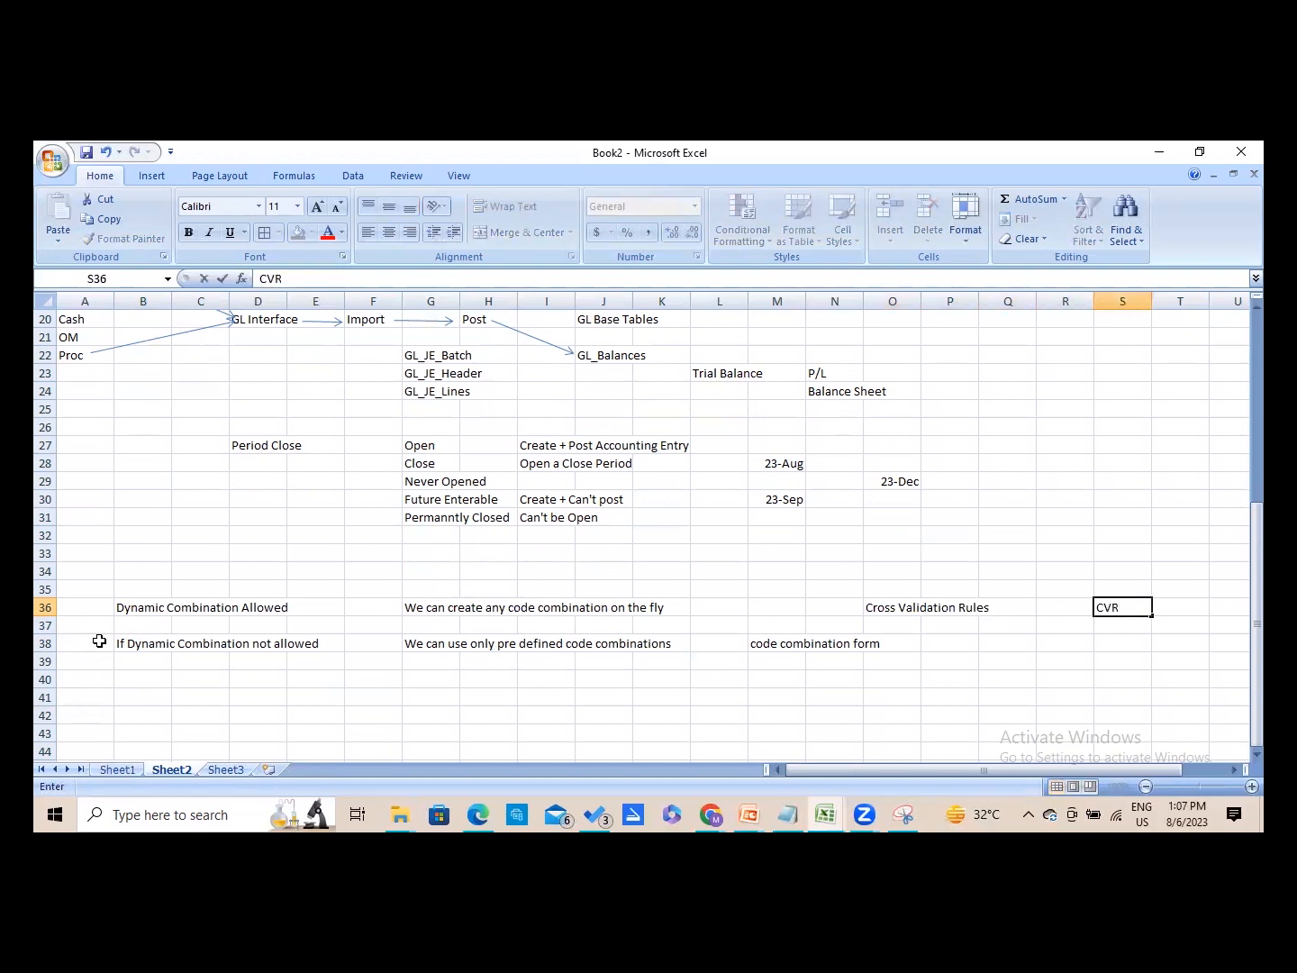
- Create an example table header in F41:H41 with the columns Country, State and District
{"action": "key", "text": "Left"}
{"action": "key", "text": "Left"}
{"action": "key", "text": "Left"}
{"action": "key", "text": "Left"}
{"action": "key", "text": "Left"}
{"action": "key", "text": "Left"}
{"action": "key", "text": "Down"}
{"action": "key", "text": "Down"}
{"action": "key", "text": "Down"}
{"action": "key", "text": "Down"}
{"action": "key", "text": "Down"}
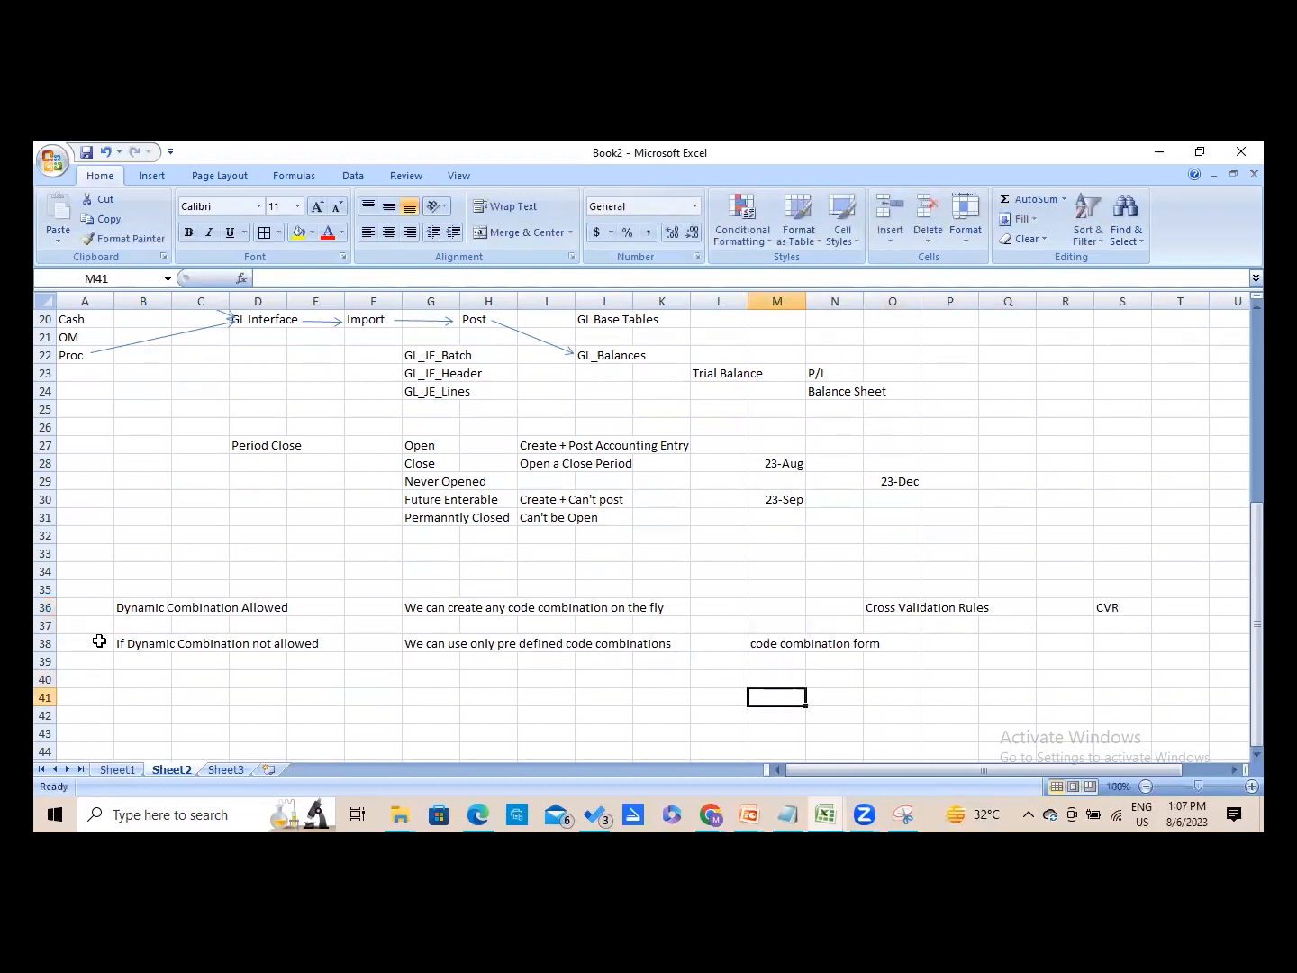
{"action": "key", "text": "Left"}
{"action": "key", "text": "Left"}
{"action": "key", "text": "Left"}
{"action": "key", "text": "Left"}
{"action": "key", "text": "Left"}
{"action": "key", "text": "Left"}
{"action": "key", "text": "Left"}
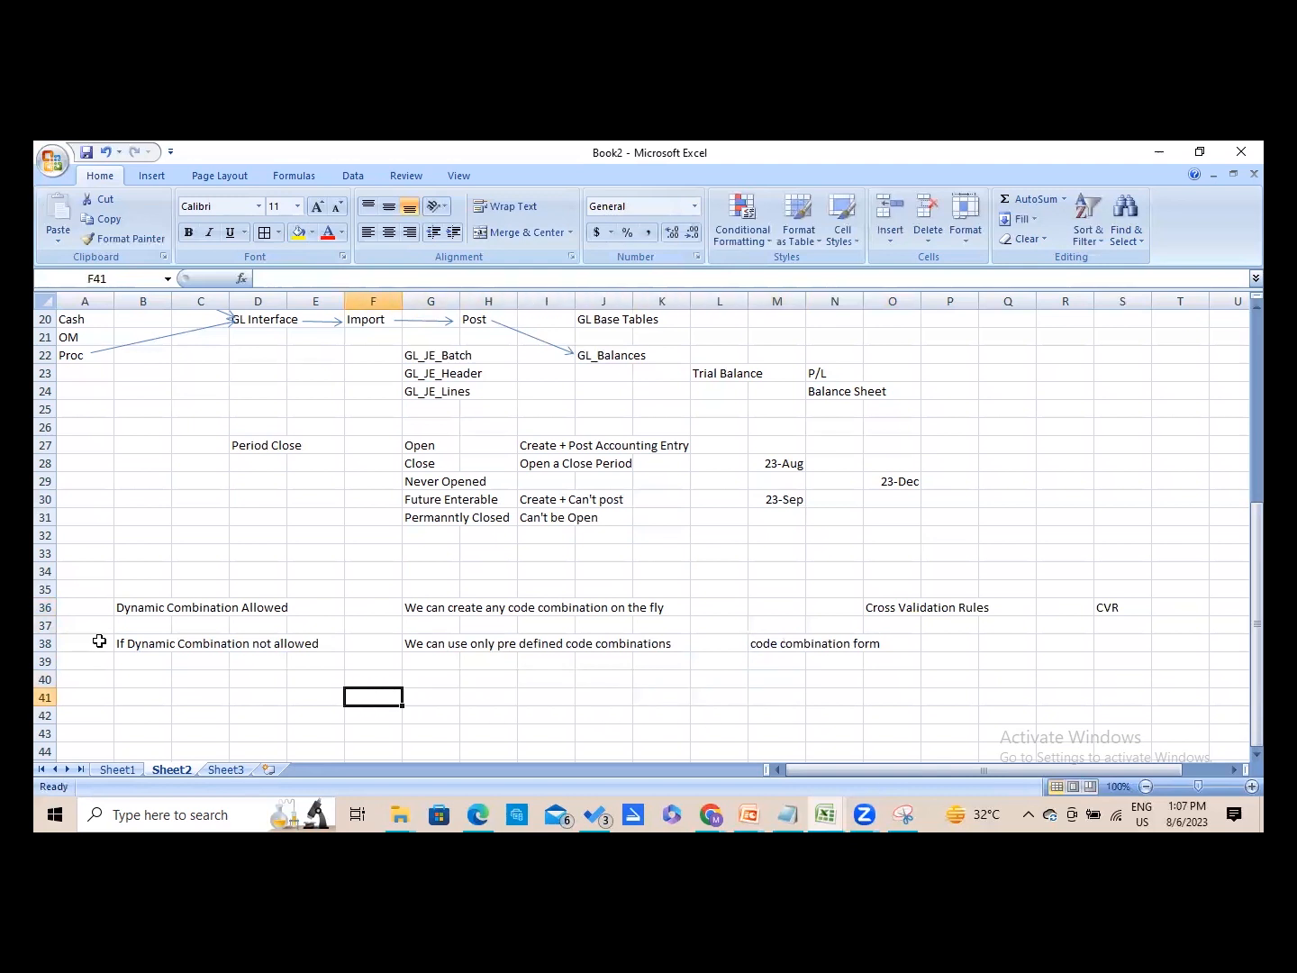
{"action": "type", "text": "Country"}
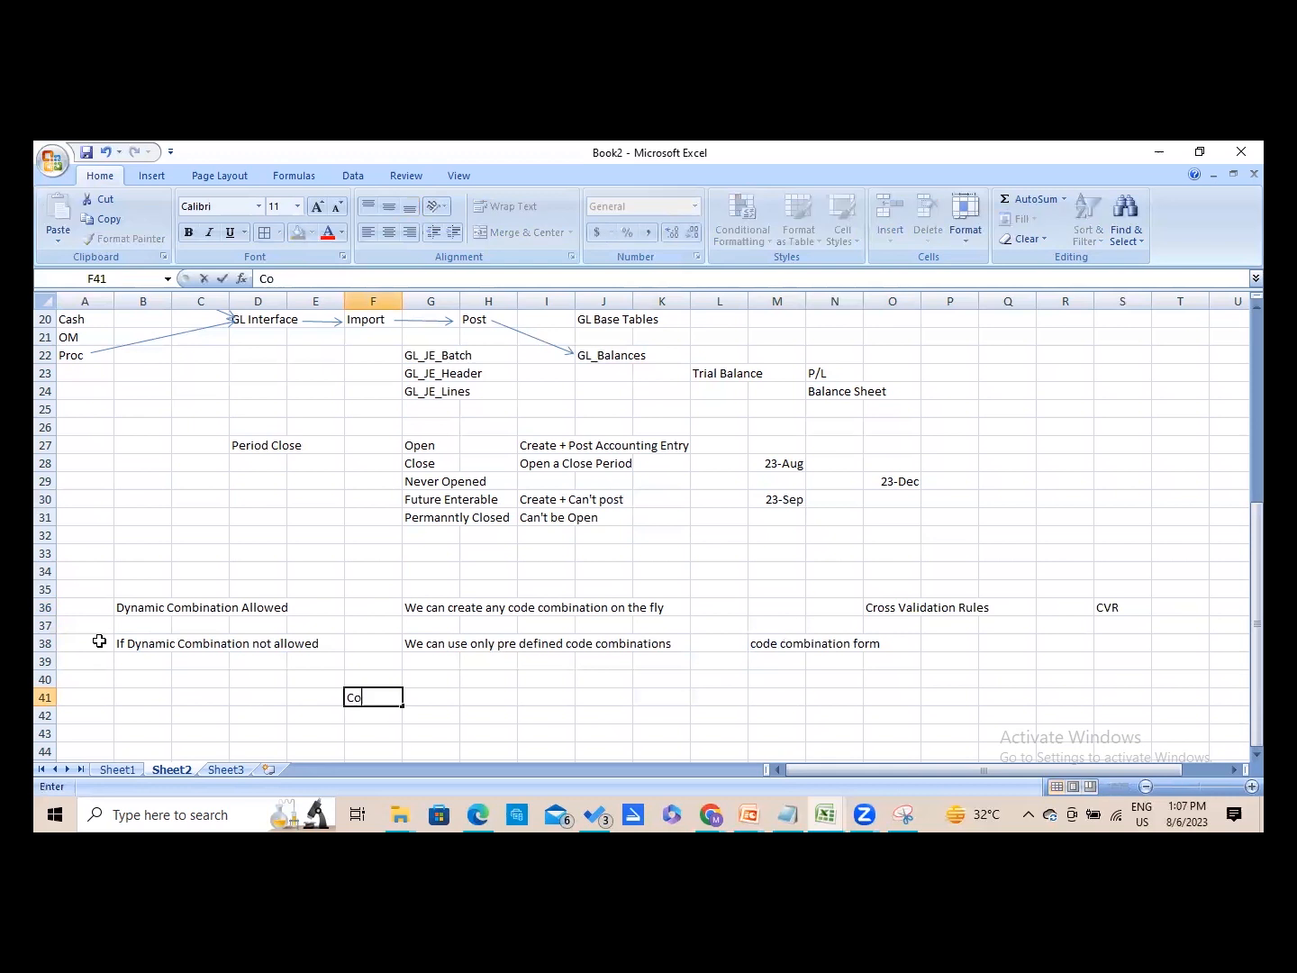
{"action": "key", "text": "Tab"}
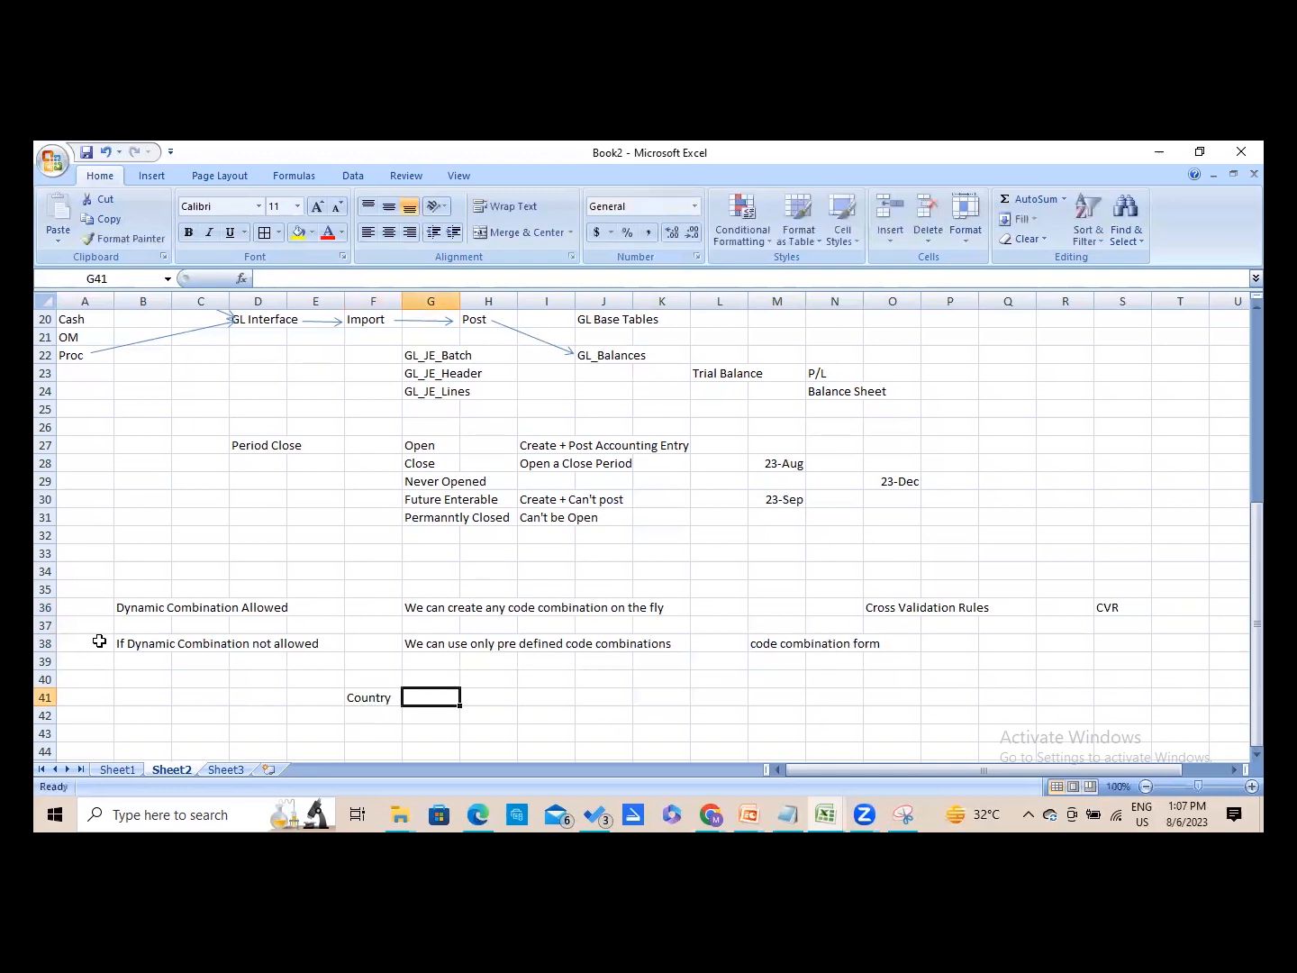
{"action": "type", "text": "State"}
{"action": "key", "text": "Tab"}
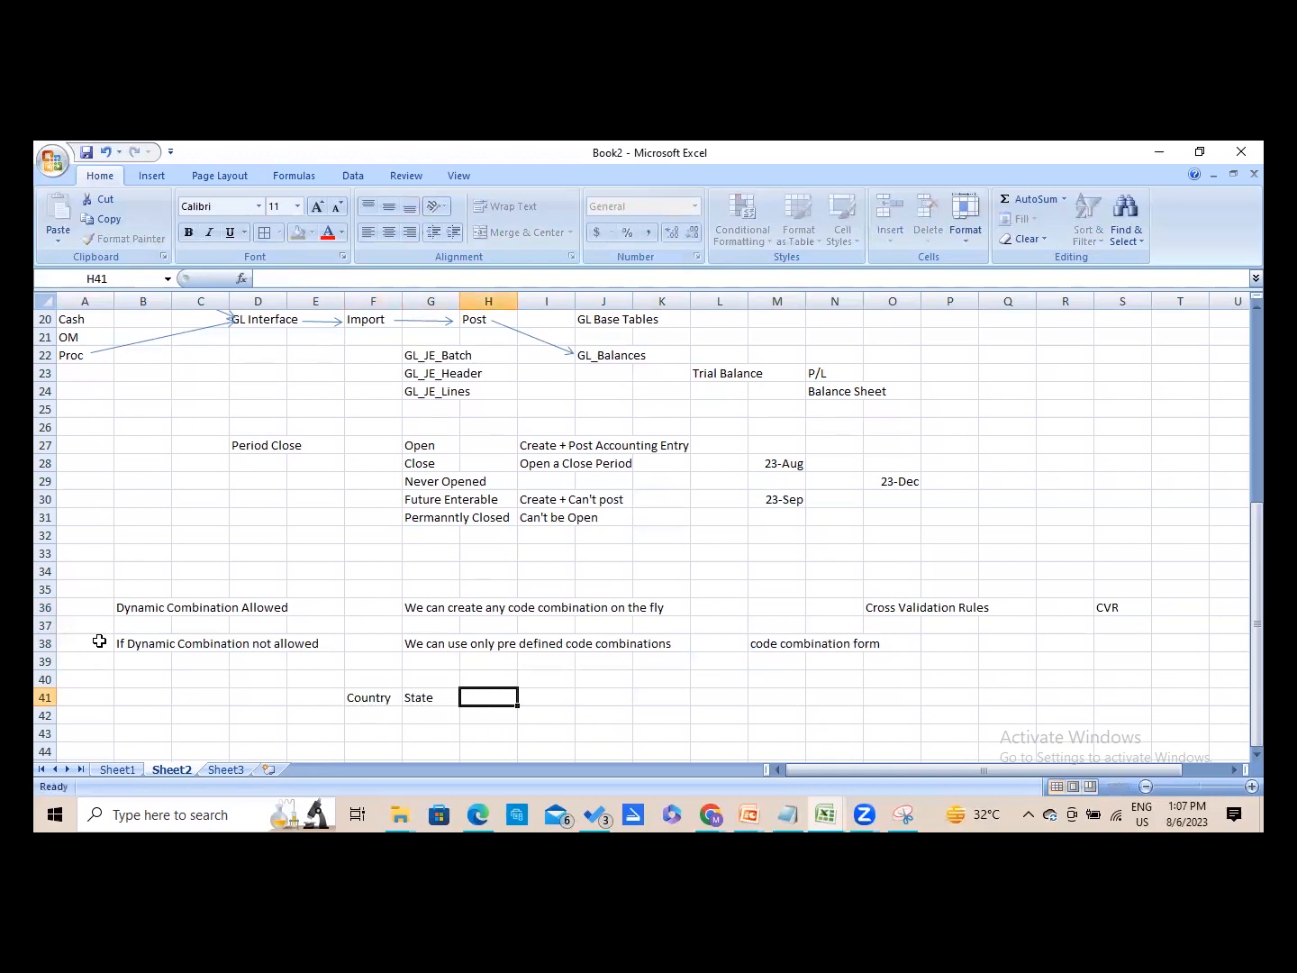
{"action": "type", "text": "District"}
{"action": "key", "text": "Return"}
- List India, Pakistan and US under the Country header in F42:F44
{"action": "key", "text": "Left"}
{"action": "key", "text": "Left"}
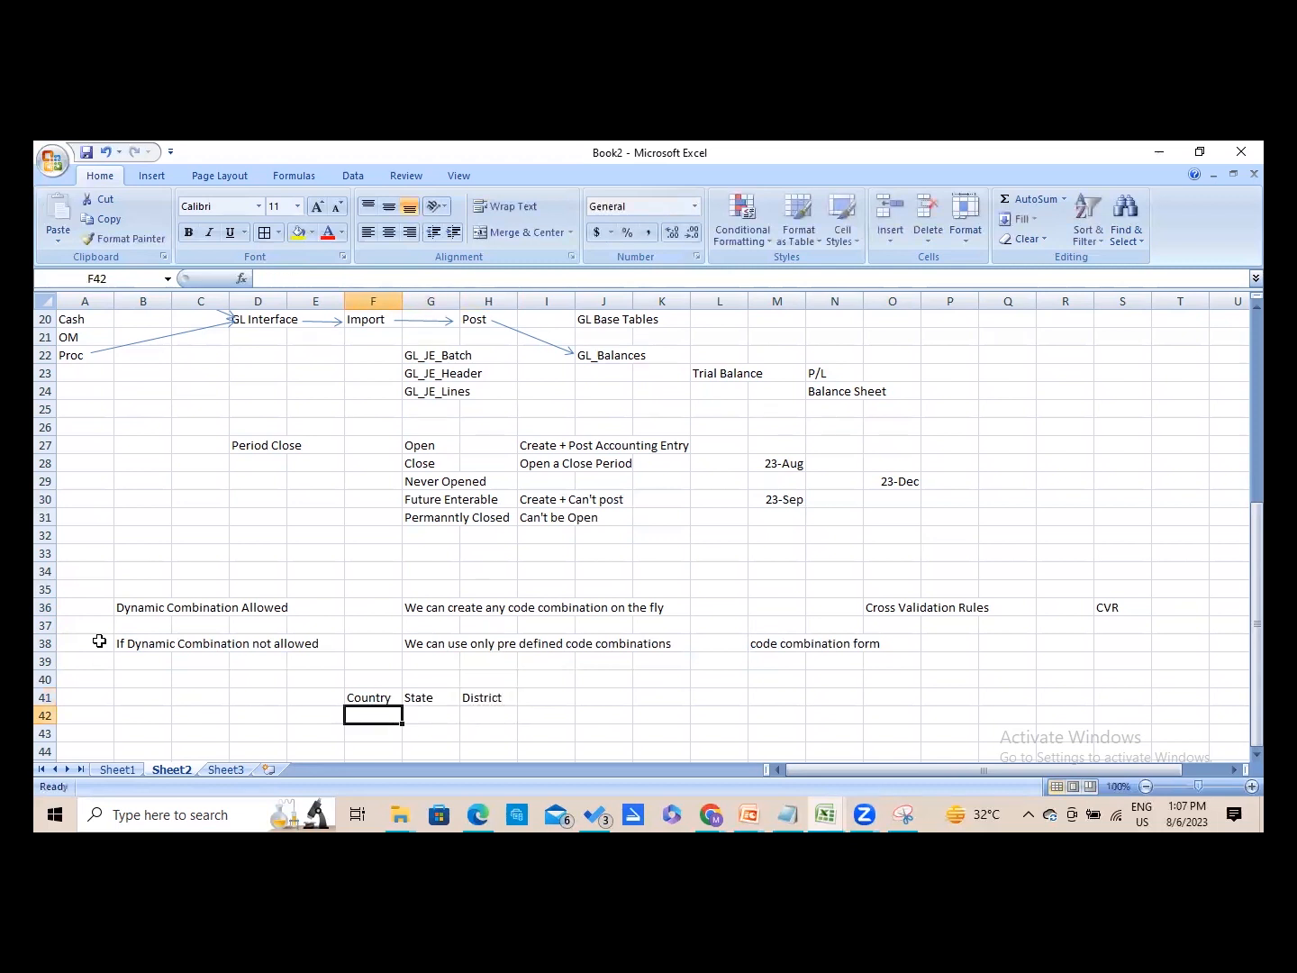
{"action": "type", "text": "India"}
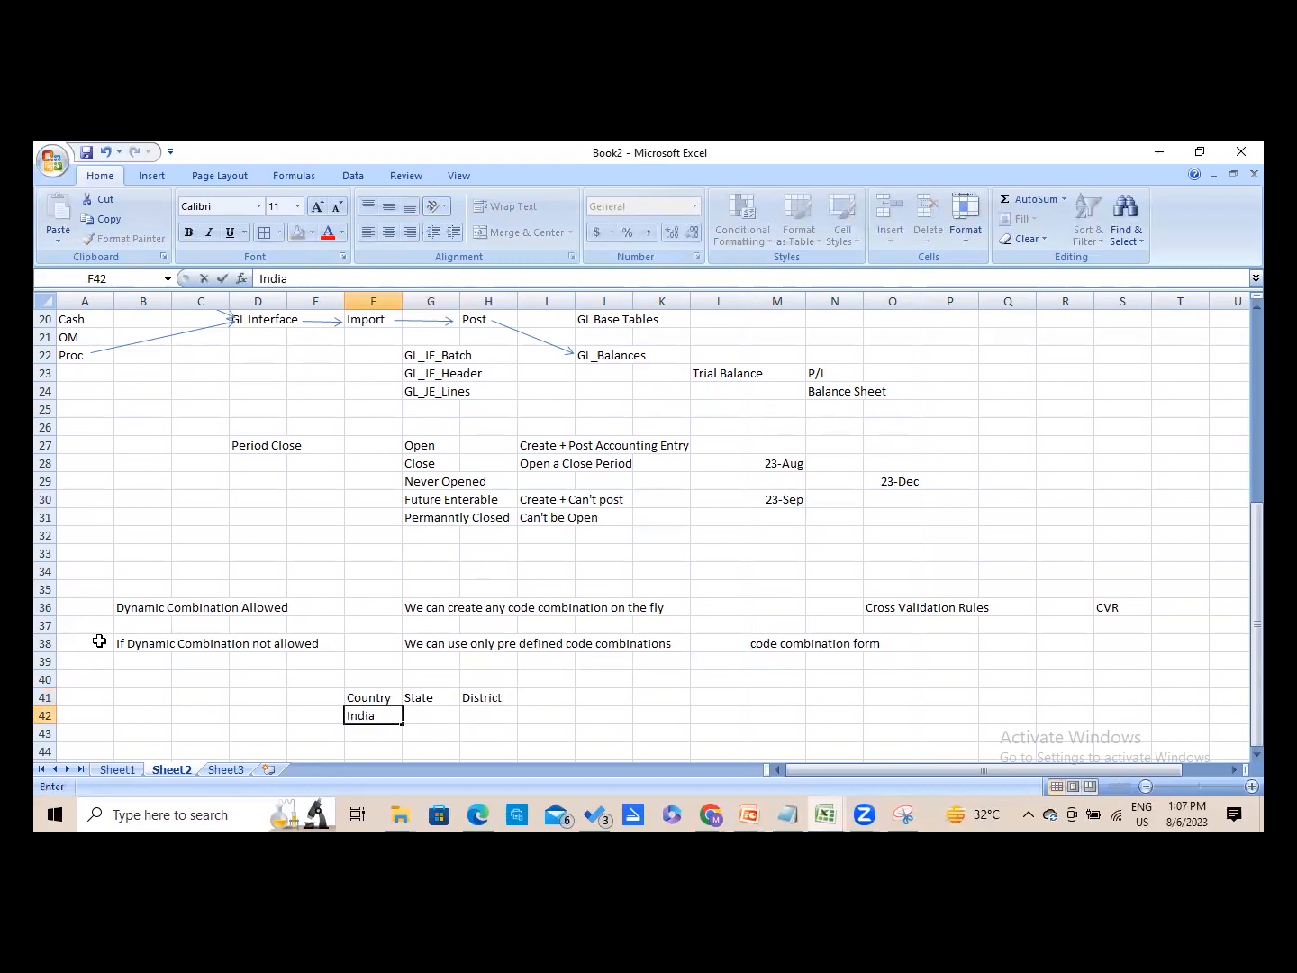
{"action": "key", "text": "Return"}
{"action": "type", "text": "Pakistan"}
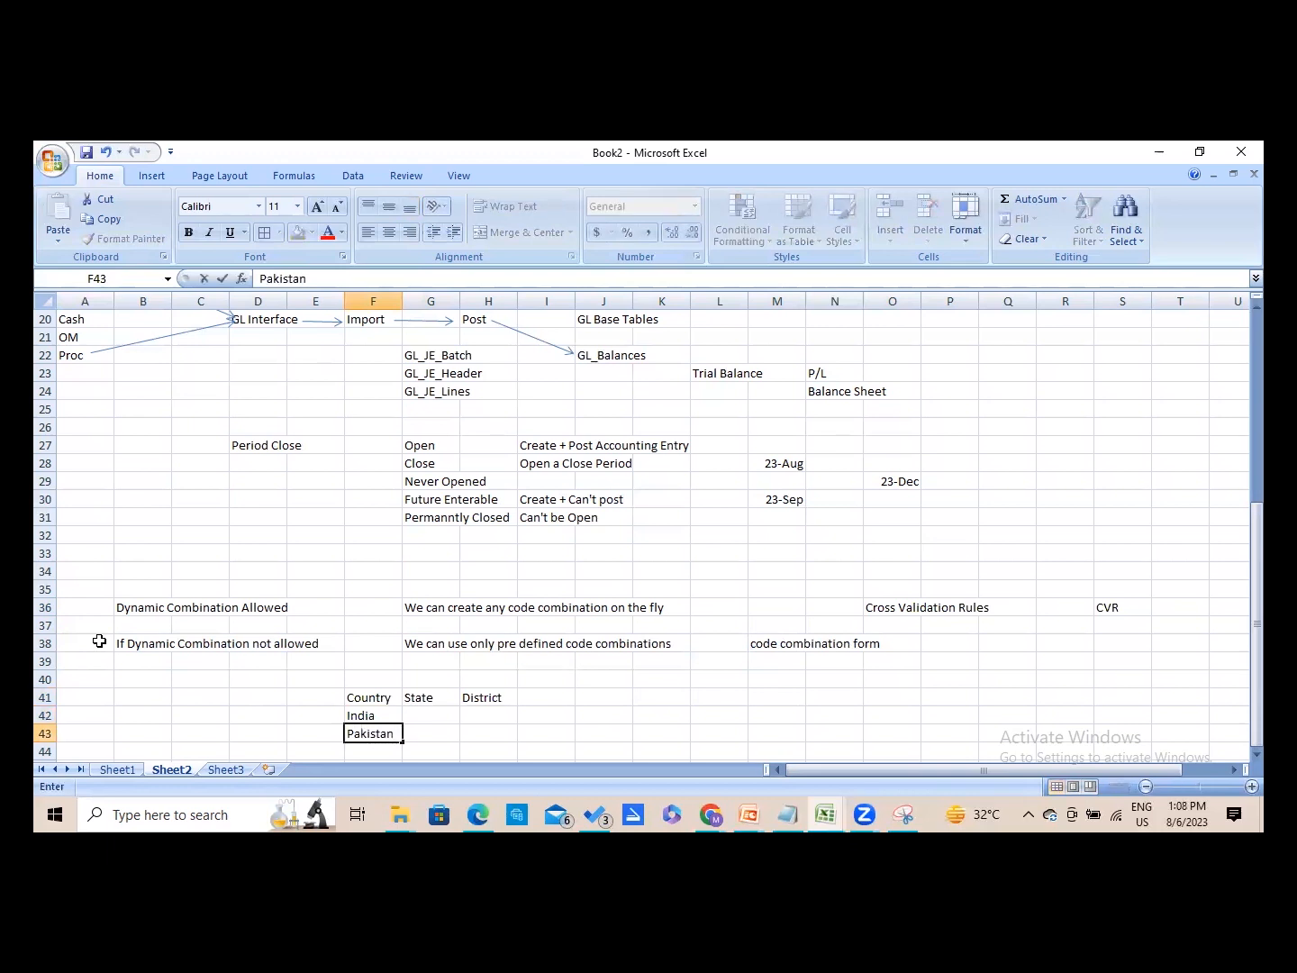
{"action": "key", "text": "Return"}
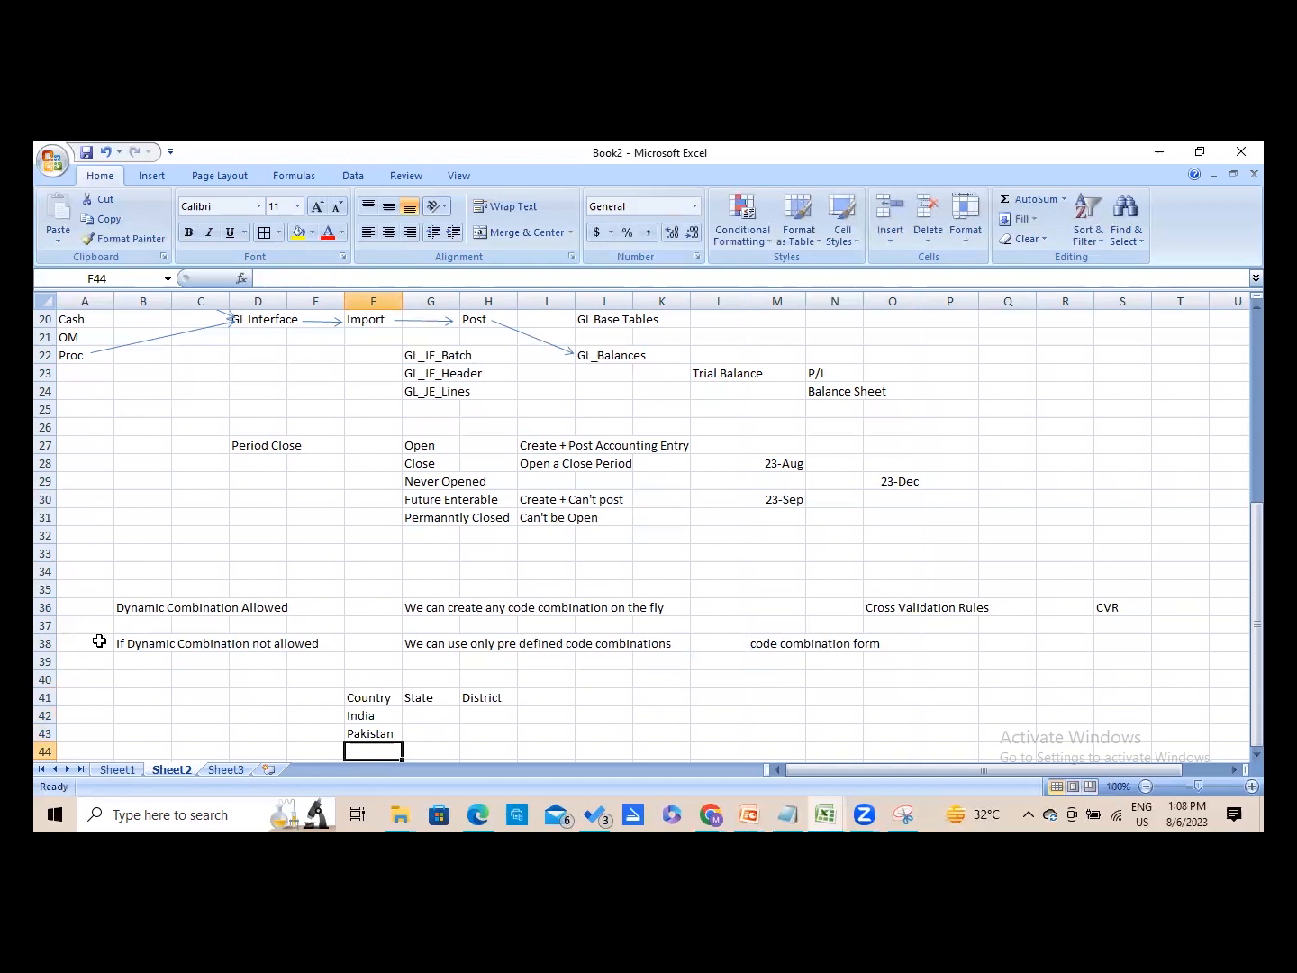
{"action": "type", "text": "US"}
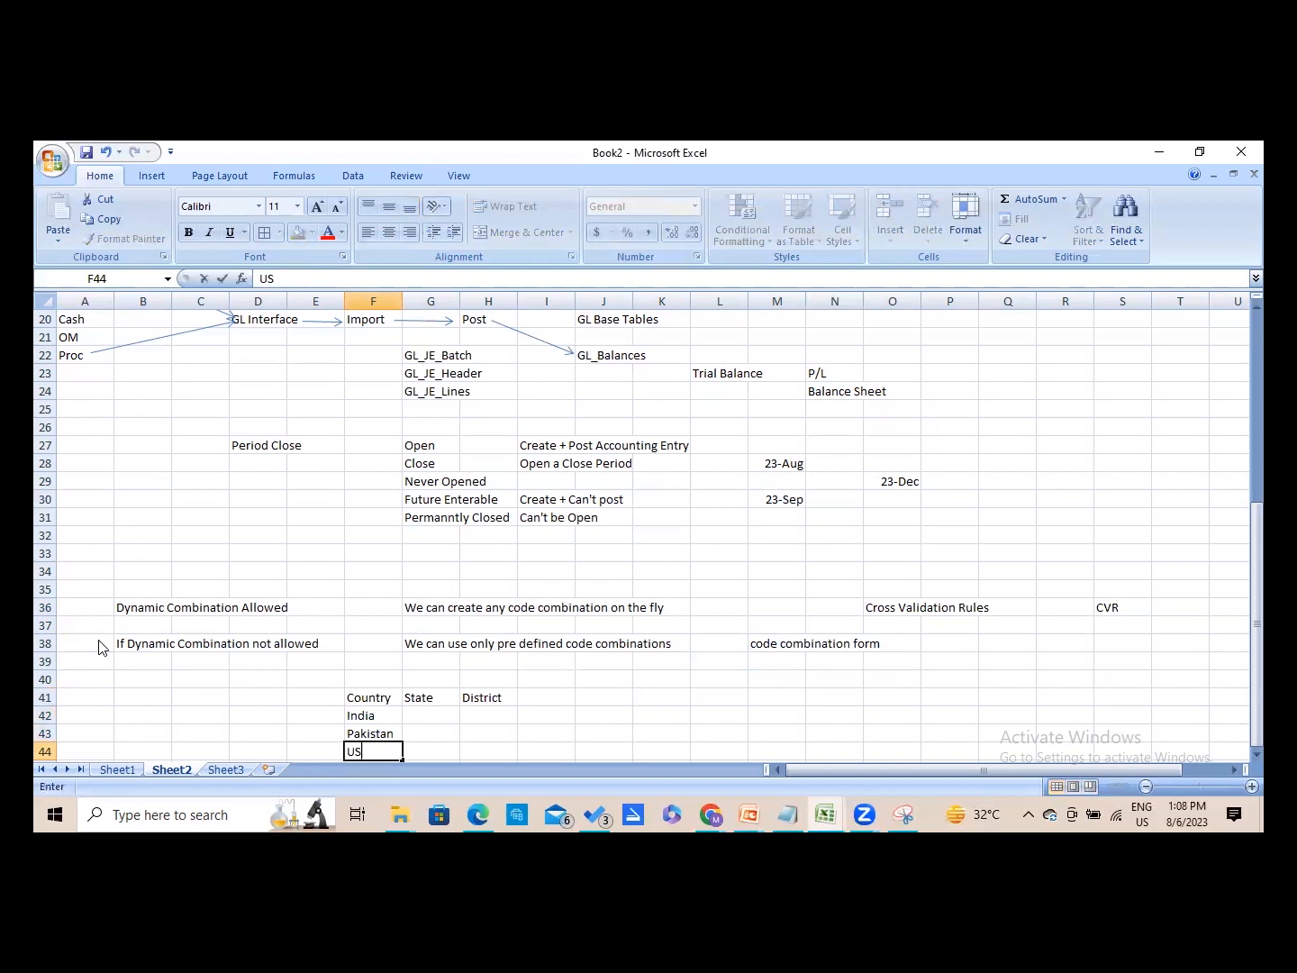
{"action": "key", "text": "Return"}
- Fill the State column in G42:G44 with UP for India, Sindh for Pakistan and California for US
{"action": "key", "text": "Up"}
{"action": "key", "text": "Up"}
{"action": "key", "text": "Up"}
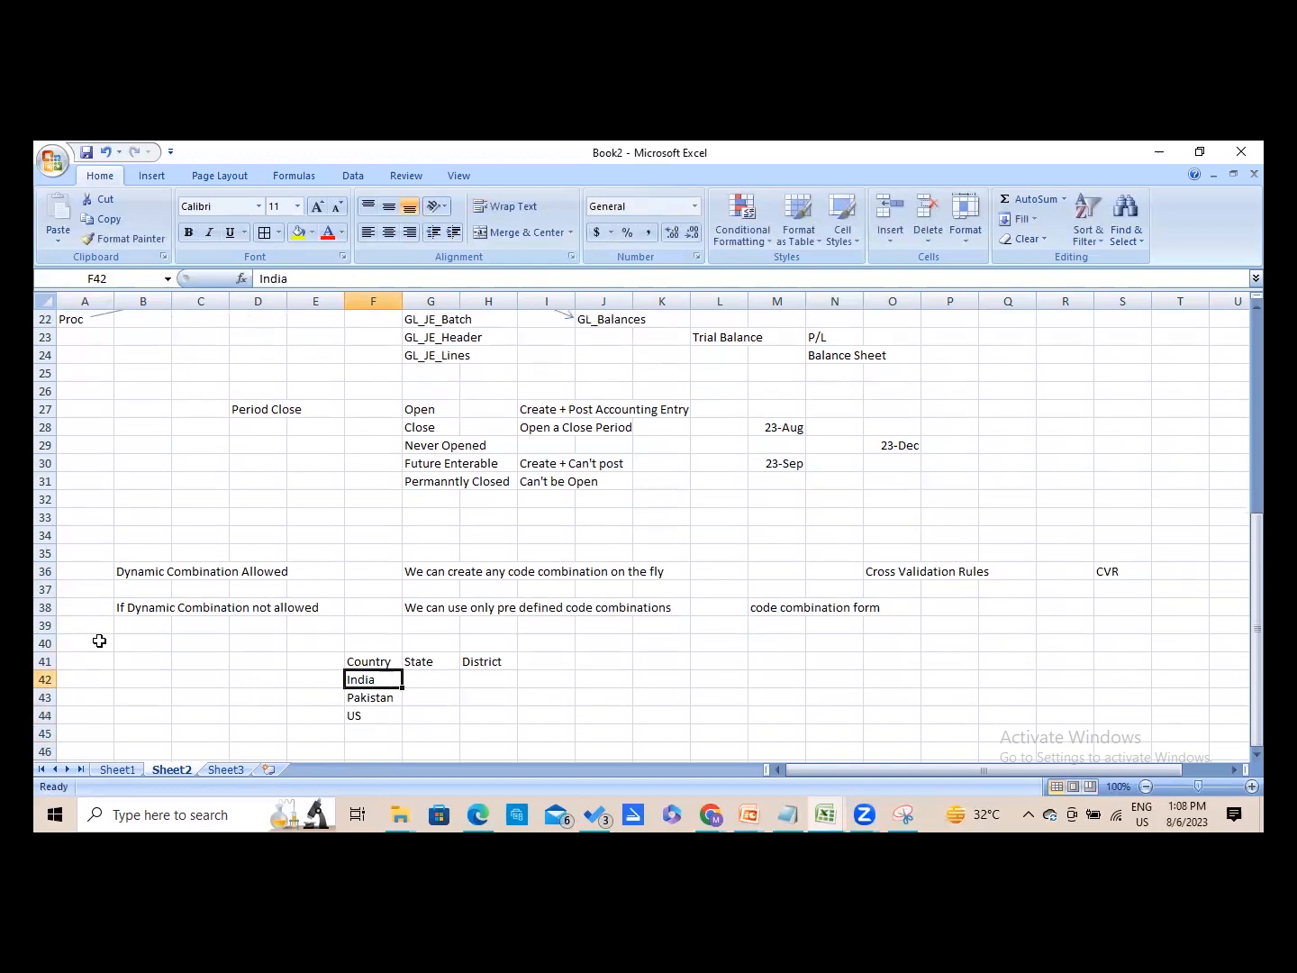
{"action": "key", "text": "Right"}
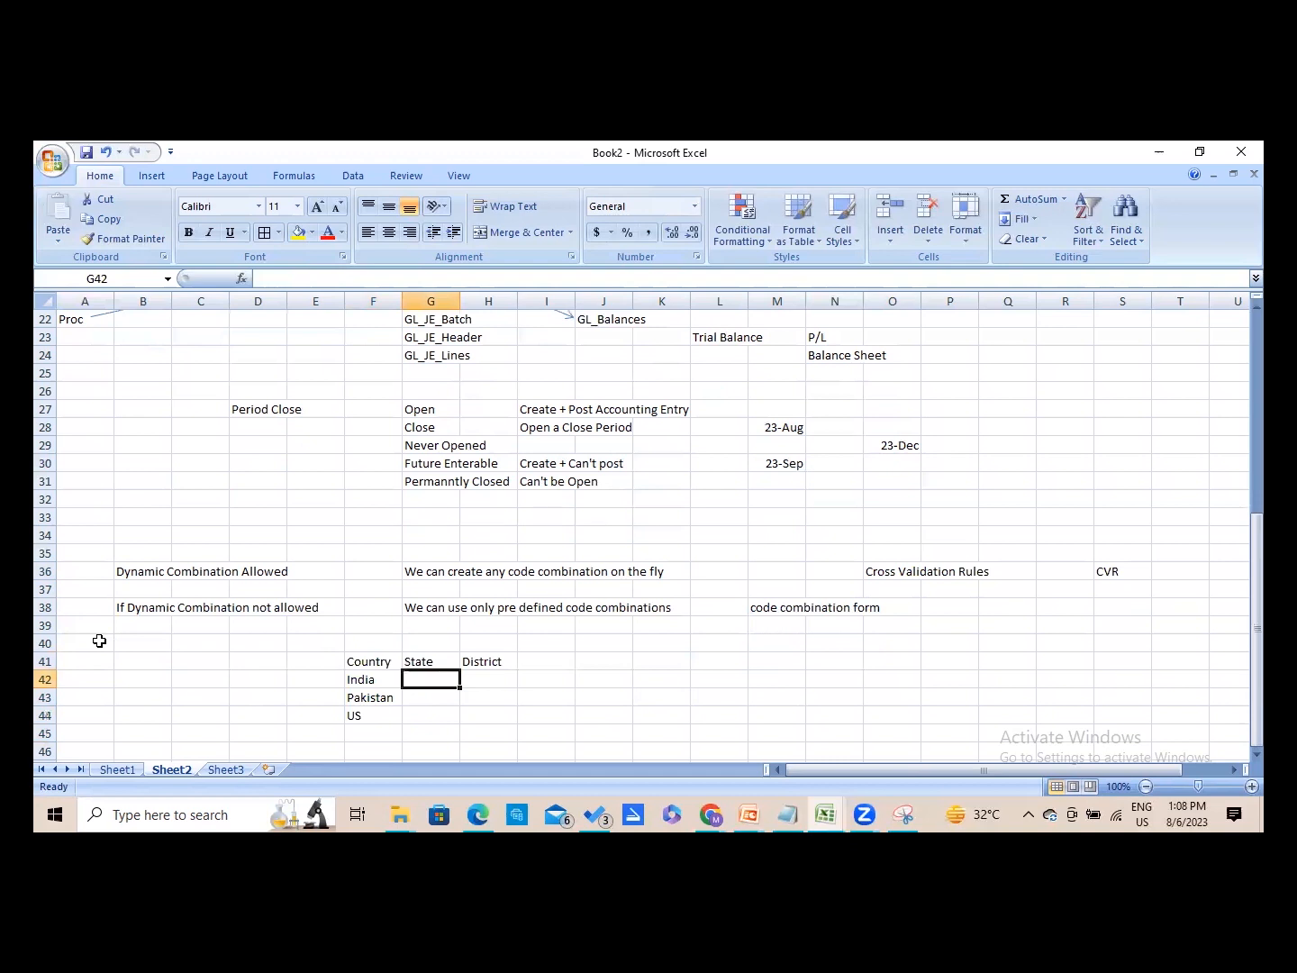
{"action": "type", "text": "UP"}
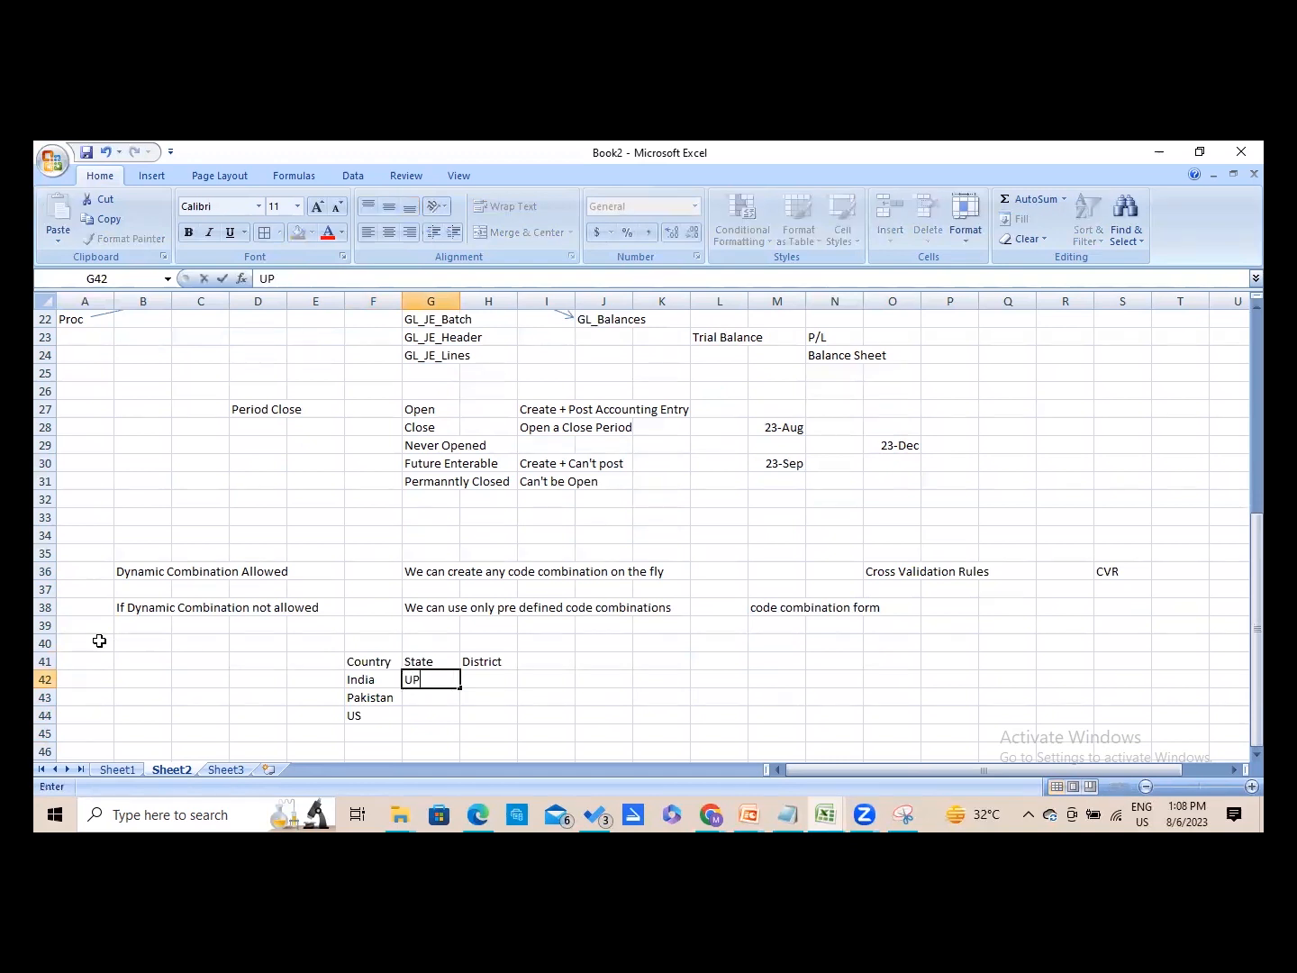
{"action": "key", "text": "Return"}
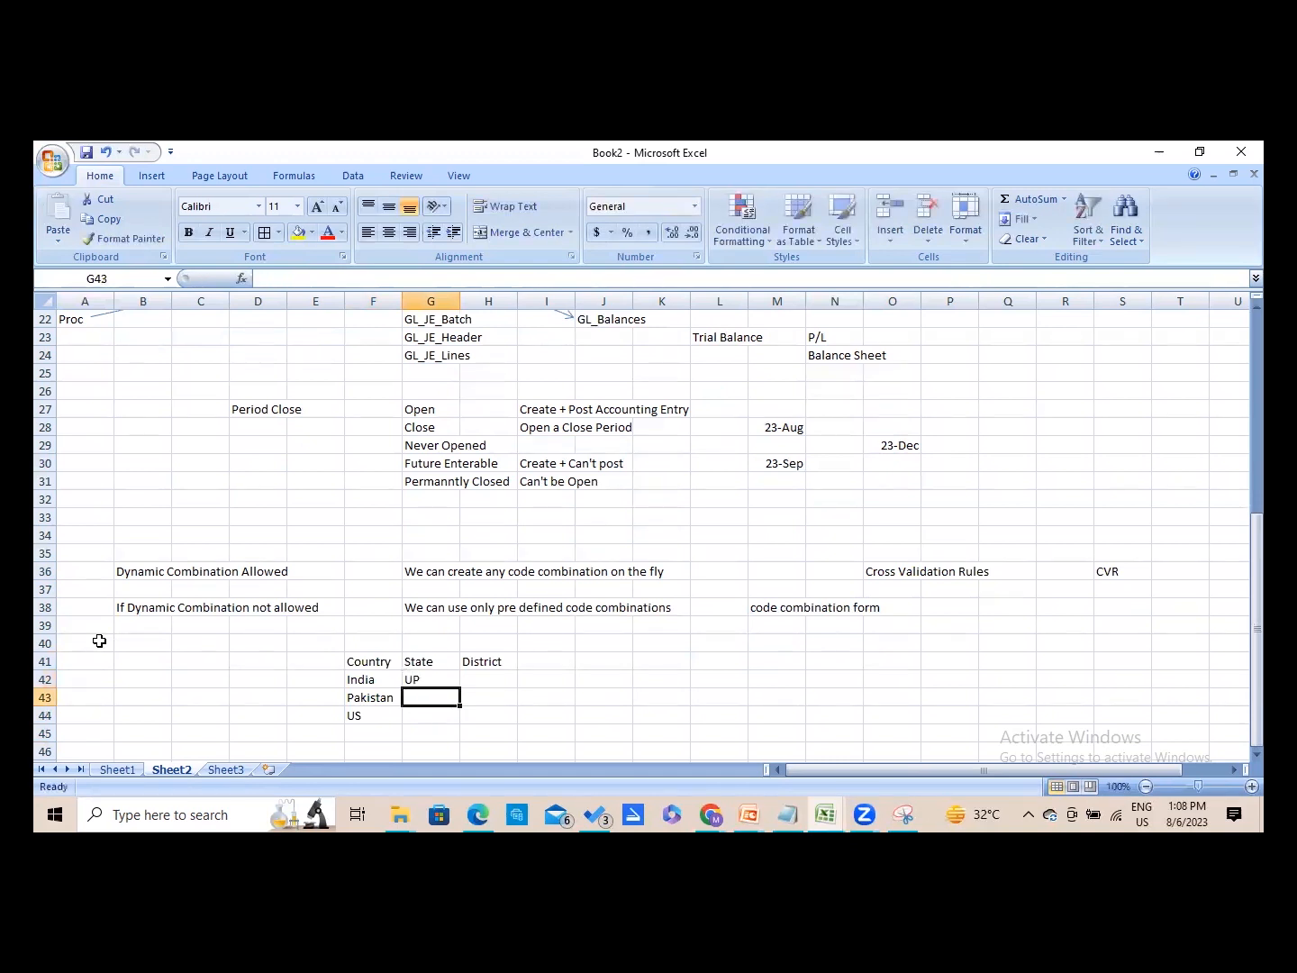
{"action": "type", "text": "Sindh"}
{"action": "key", "text": "Return"}
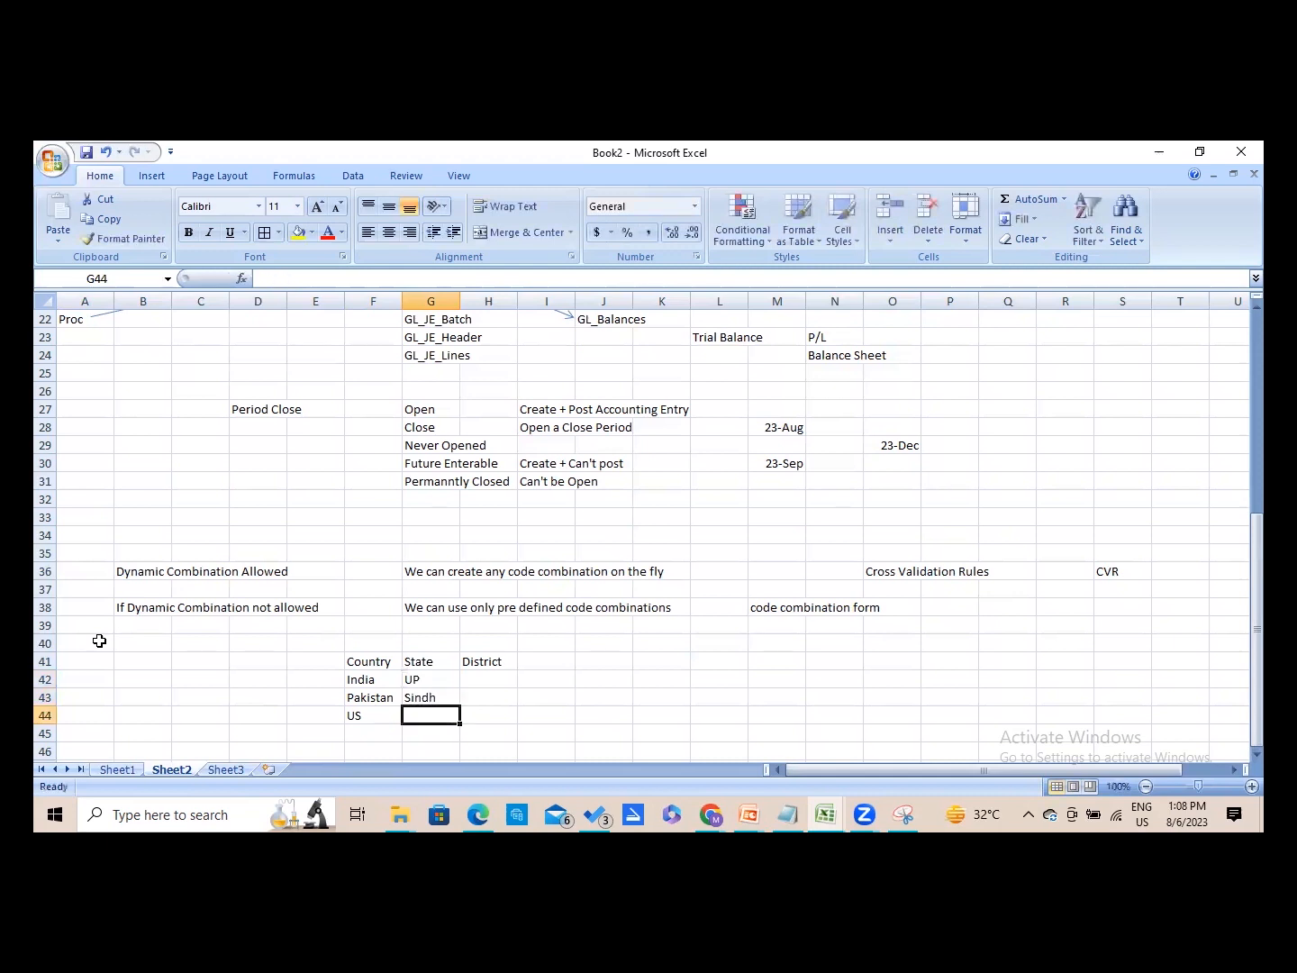
{"action": "type", "text": "Califi"}
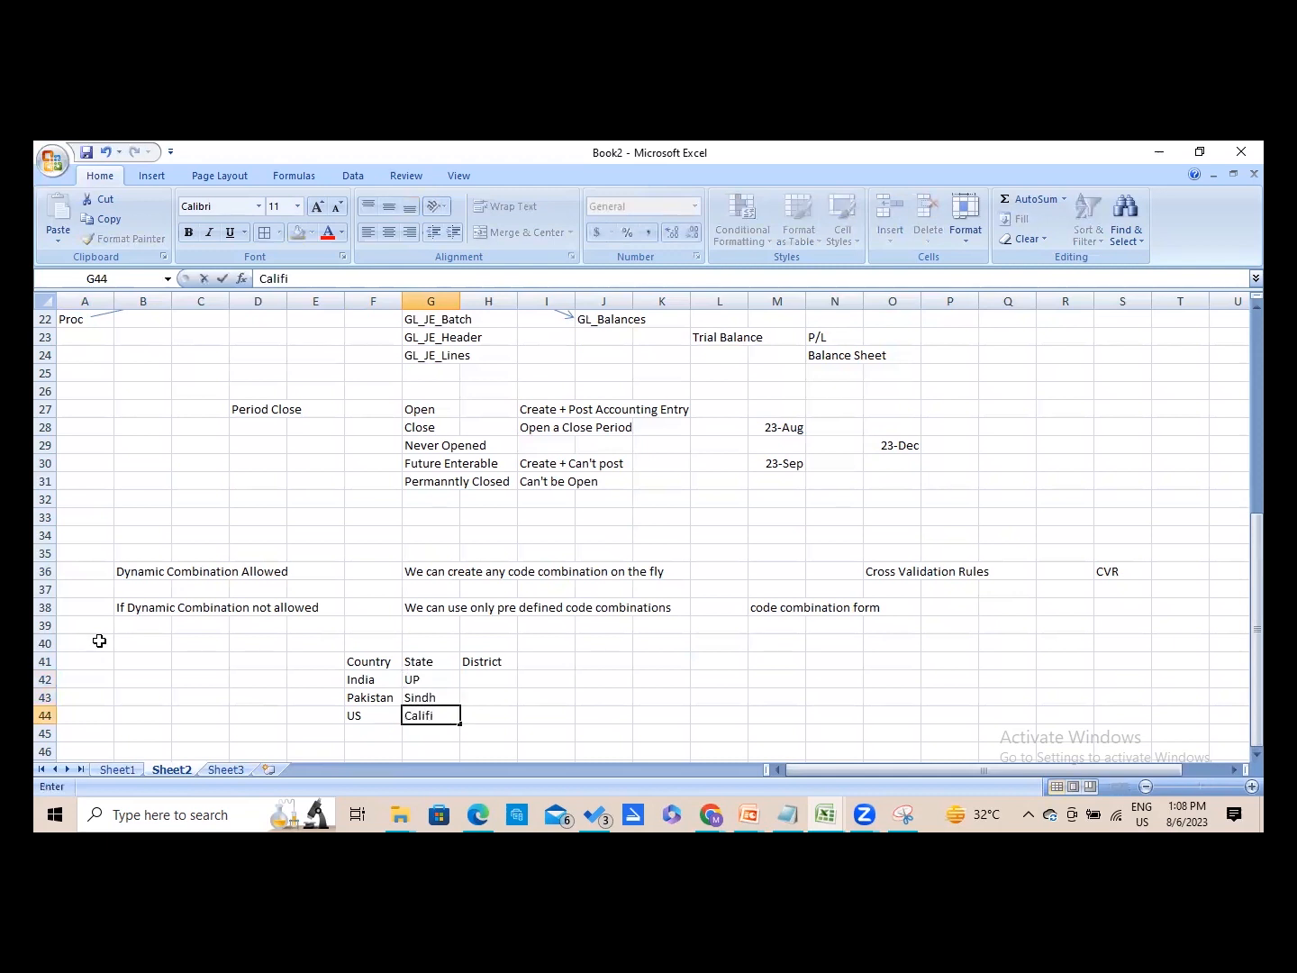
{"action": "key", "text": "BackSpace"}
{"action": "type", "text": "ornia"}
{"action": "key", "text": "Up"}
{"action": "key", "text": "Up"}
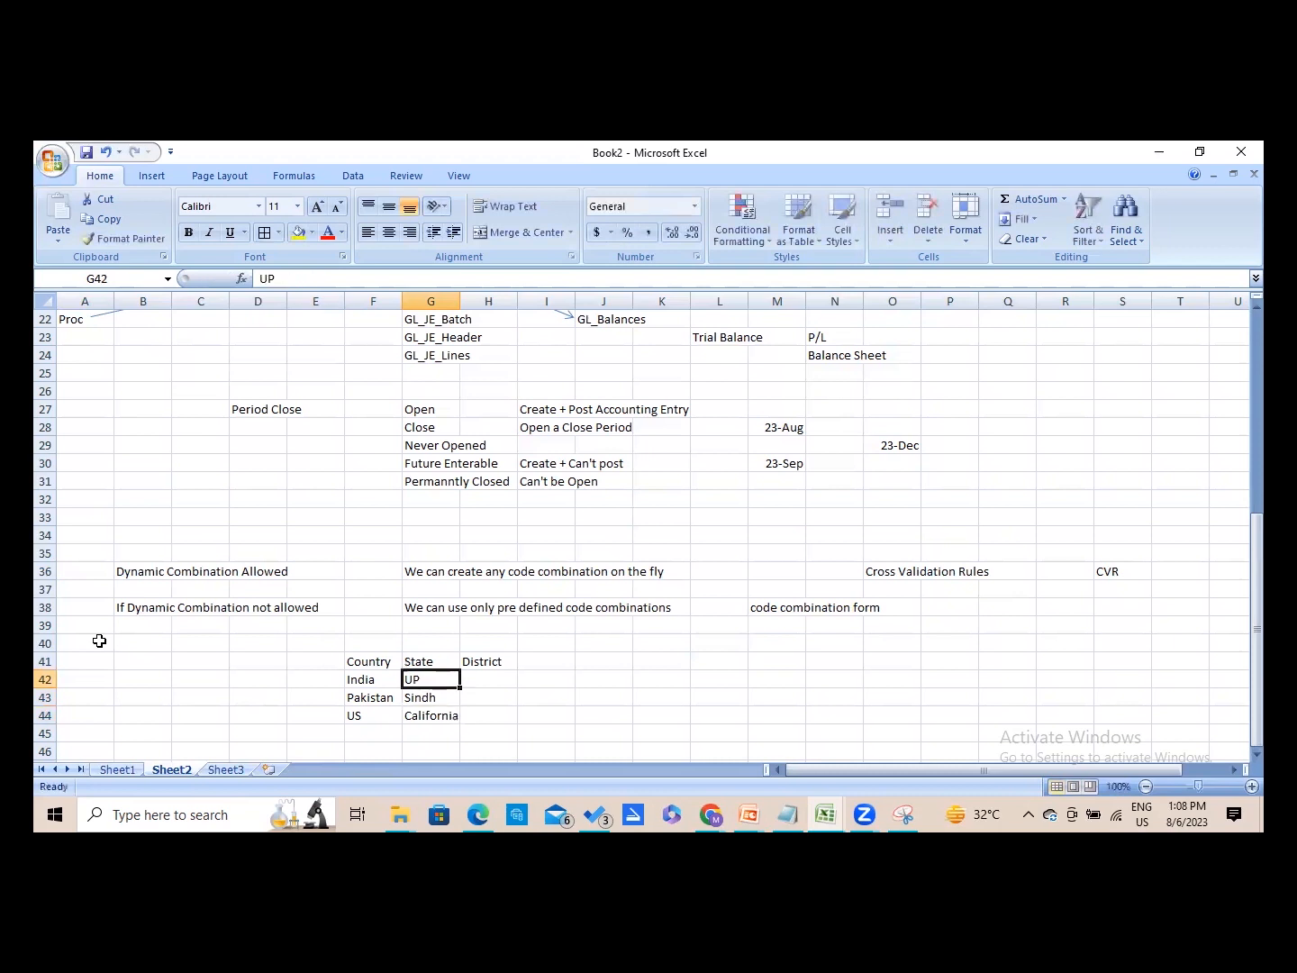
- Fill the District column in H42:H44 with Karachi, Noida and California
{"action": "key", "text": "Right"}
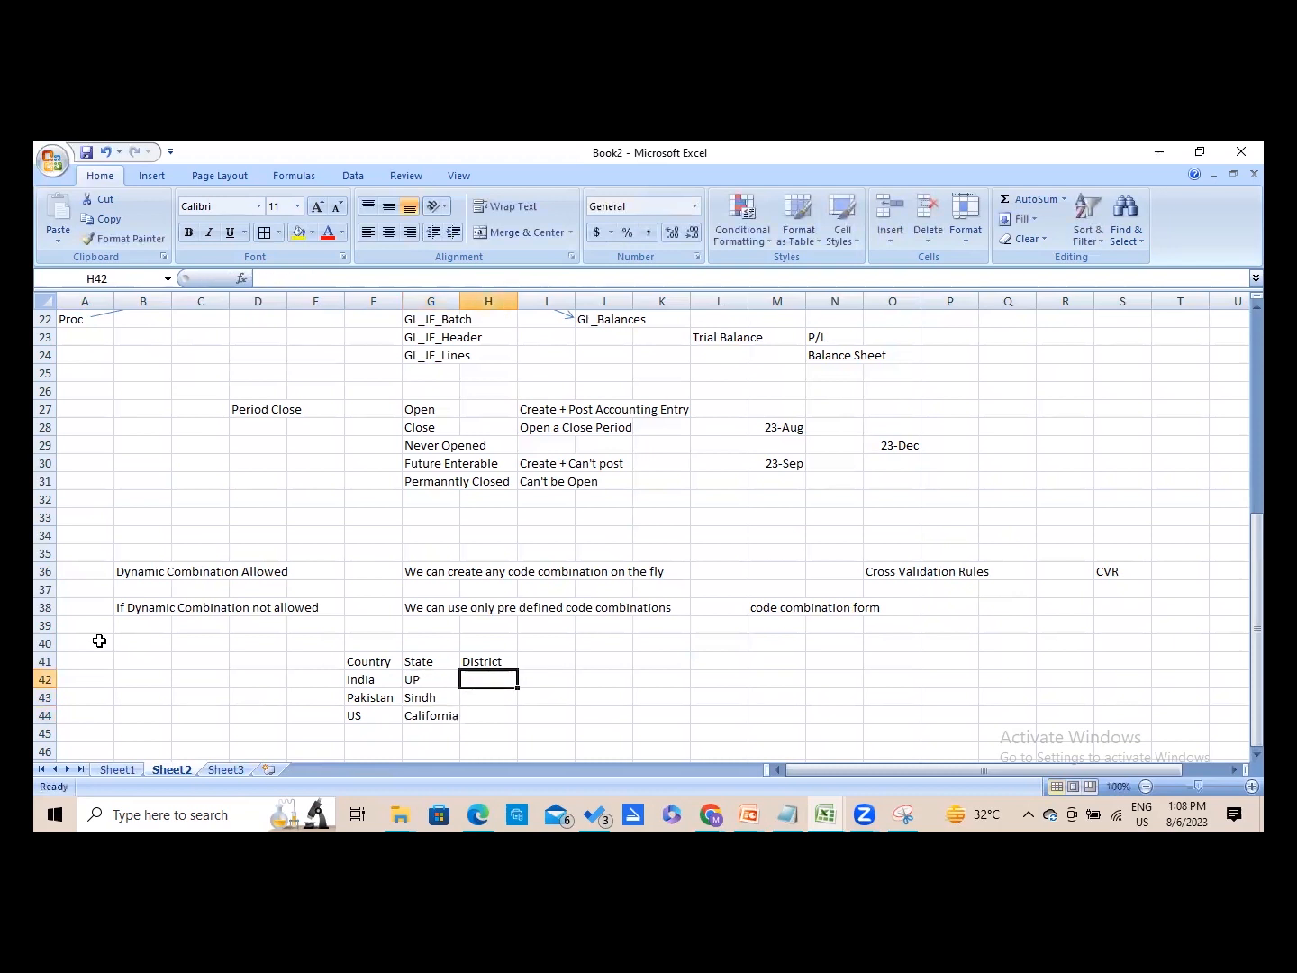
{"action": "key", "text": "Down"}
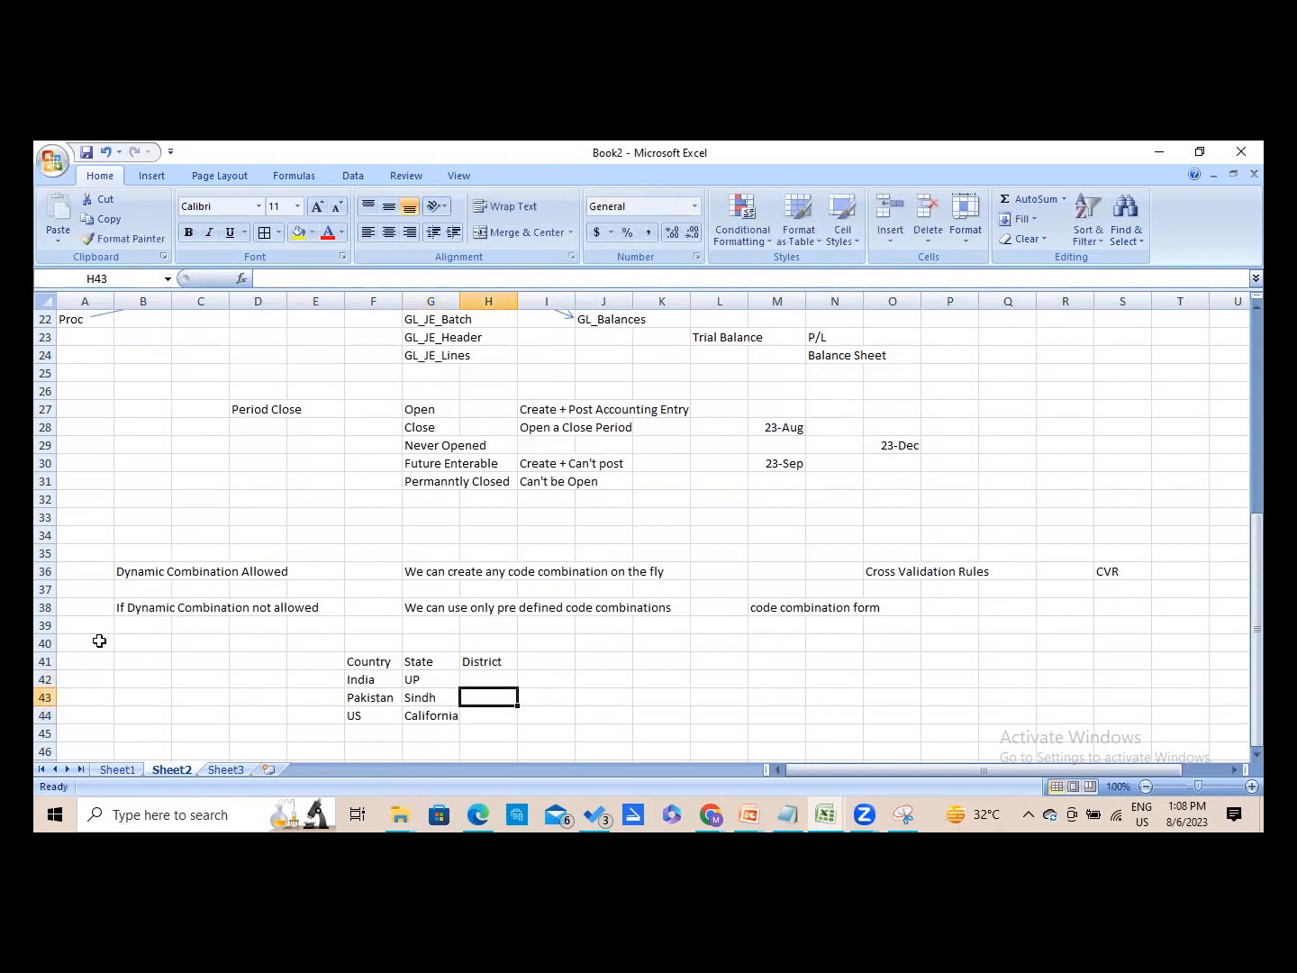
{"action": "type", "text": "Noida"}
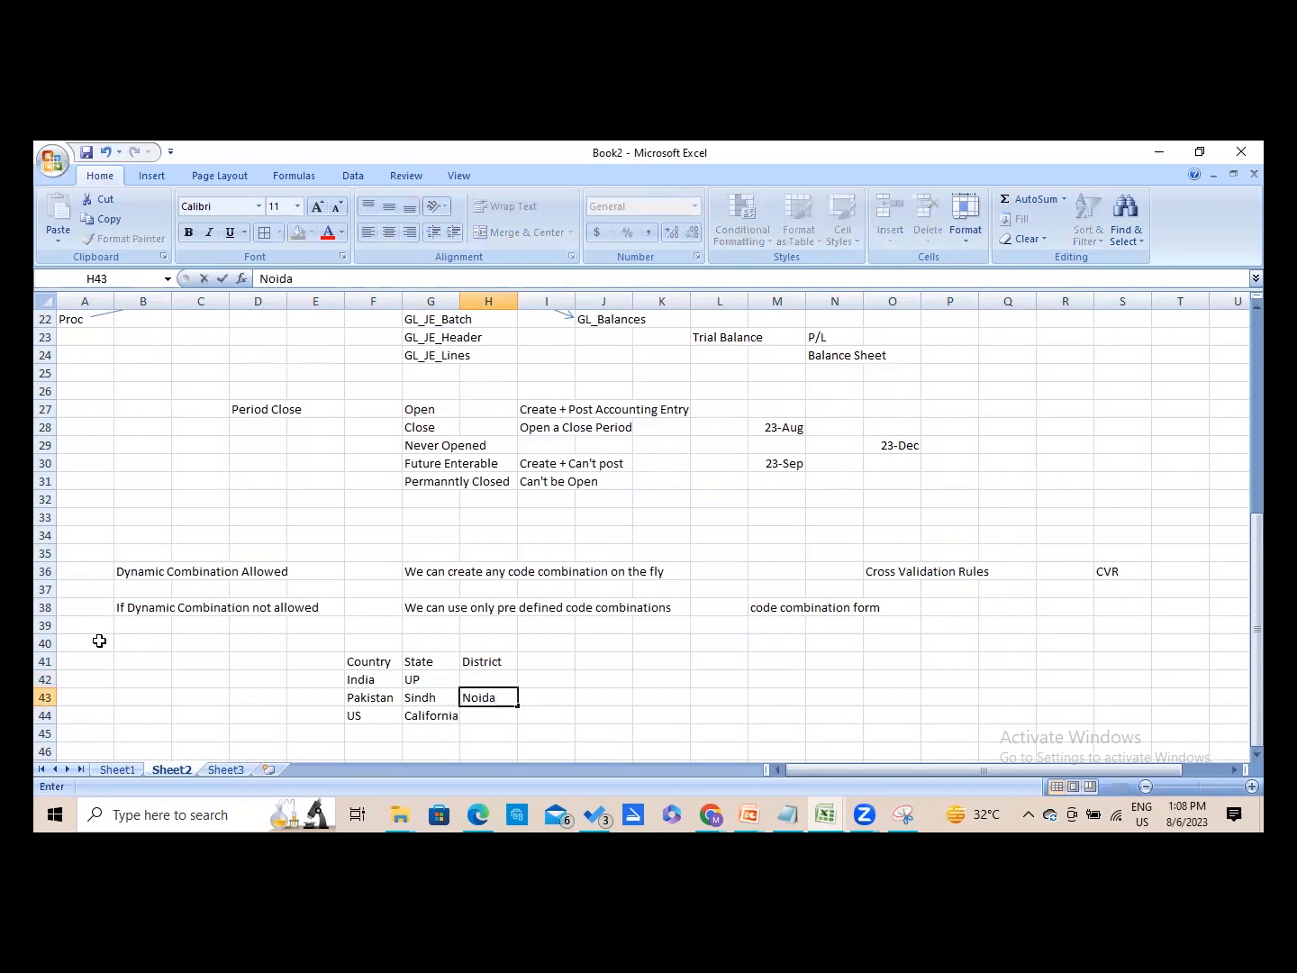
{"action": "key", "text": "Up"}
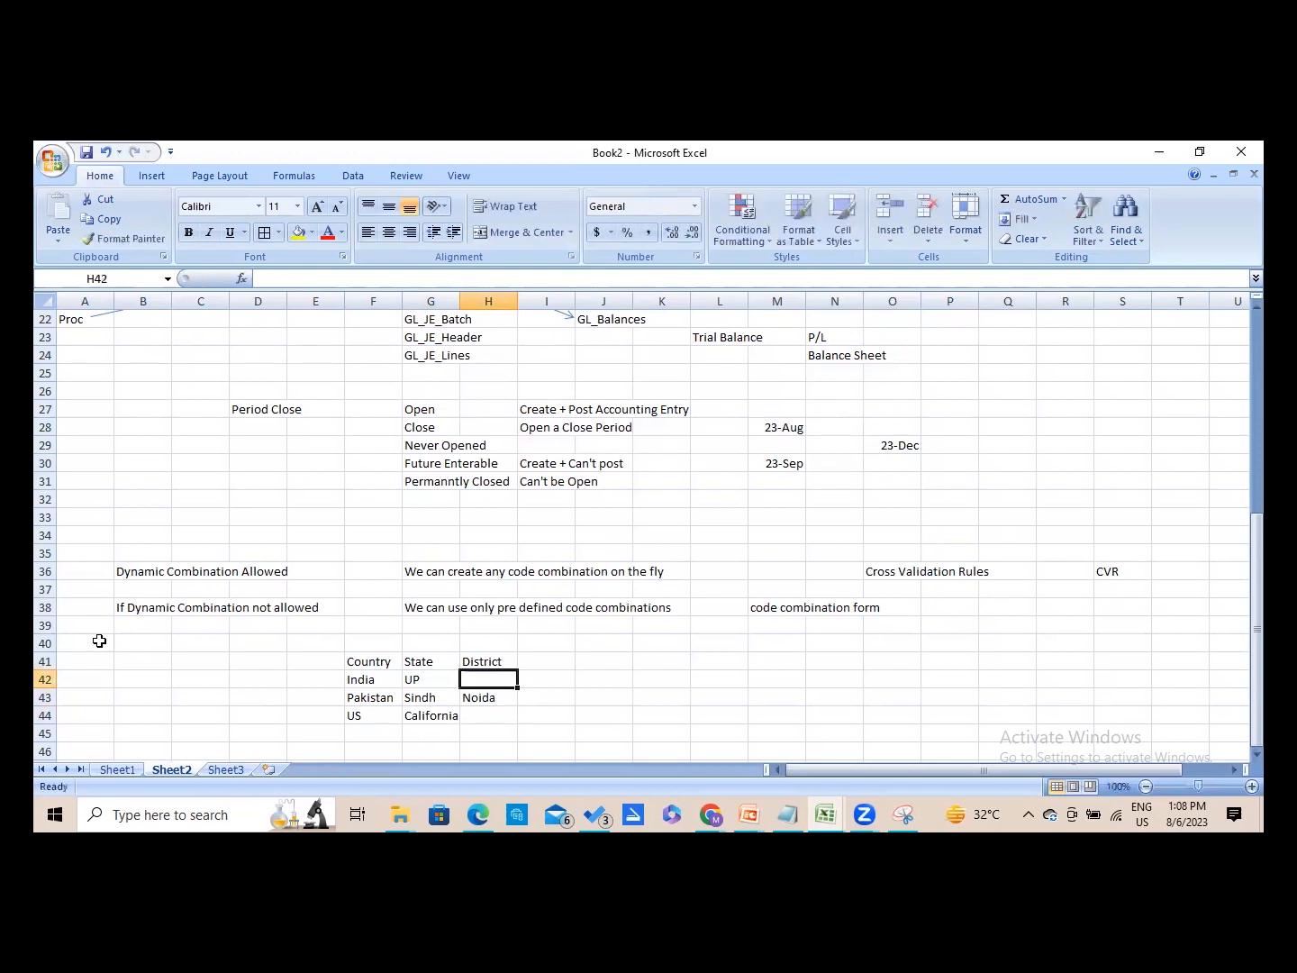
{"action": "type", "text": "Karachi"}
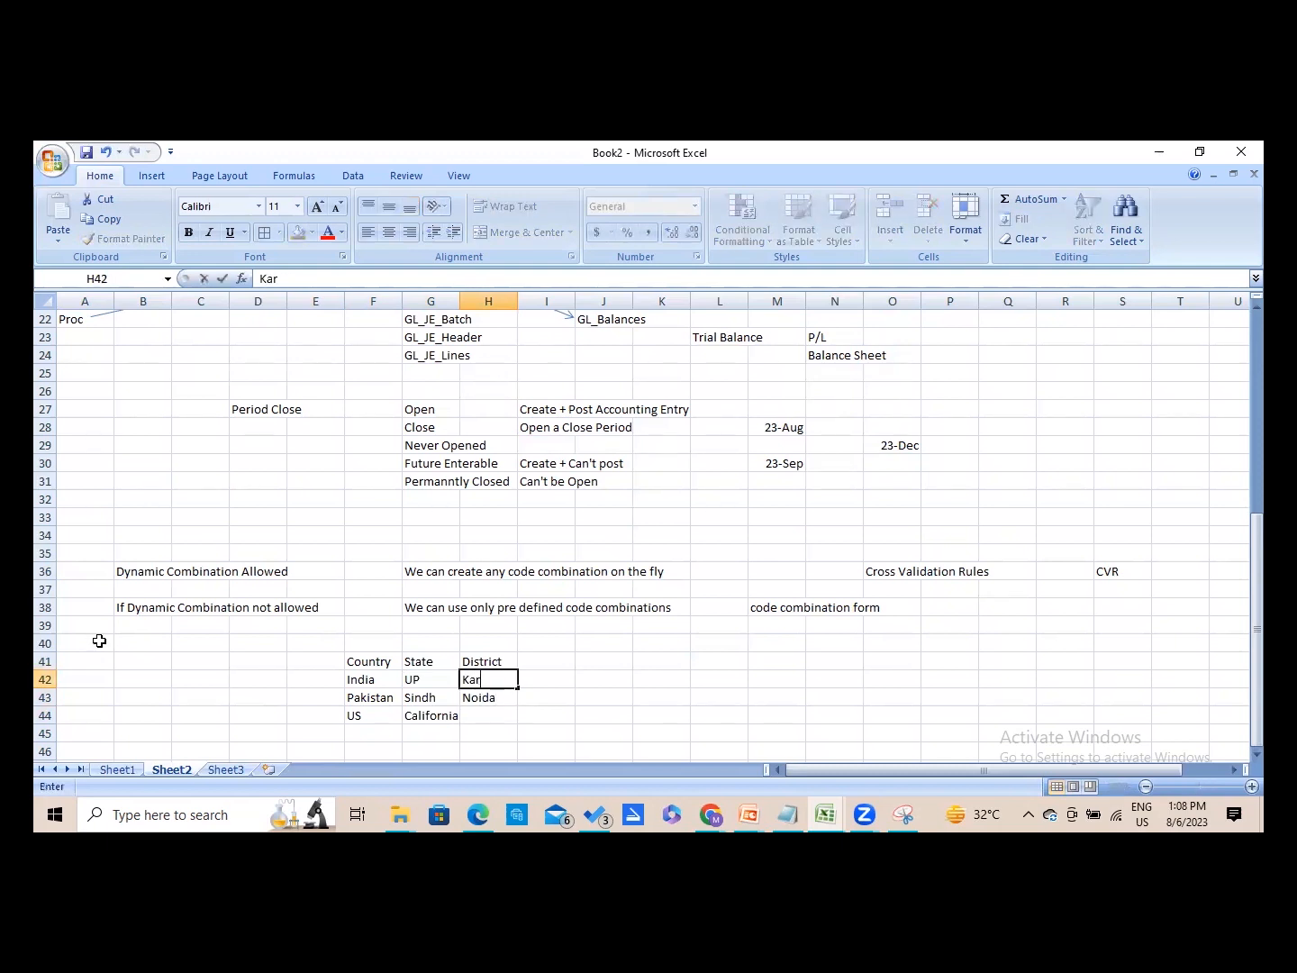
{"action": "key", "text": "Down"}
{"action": "key", "text": "Down"}
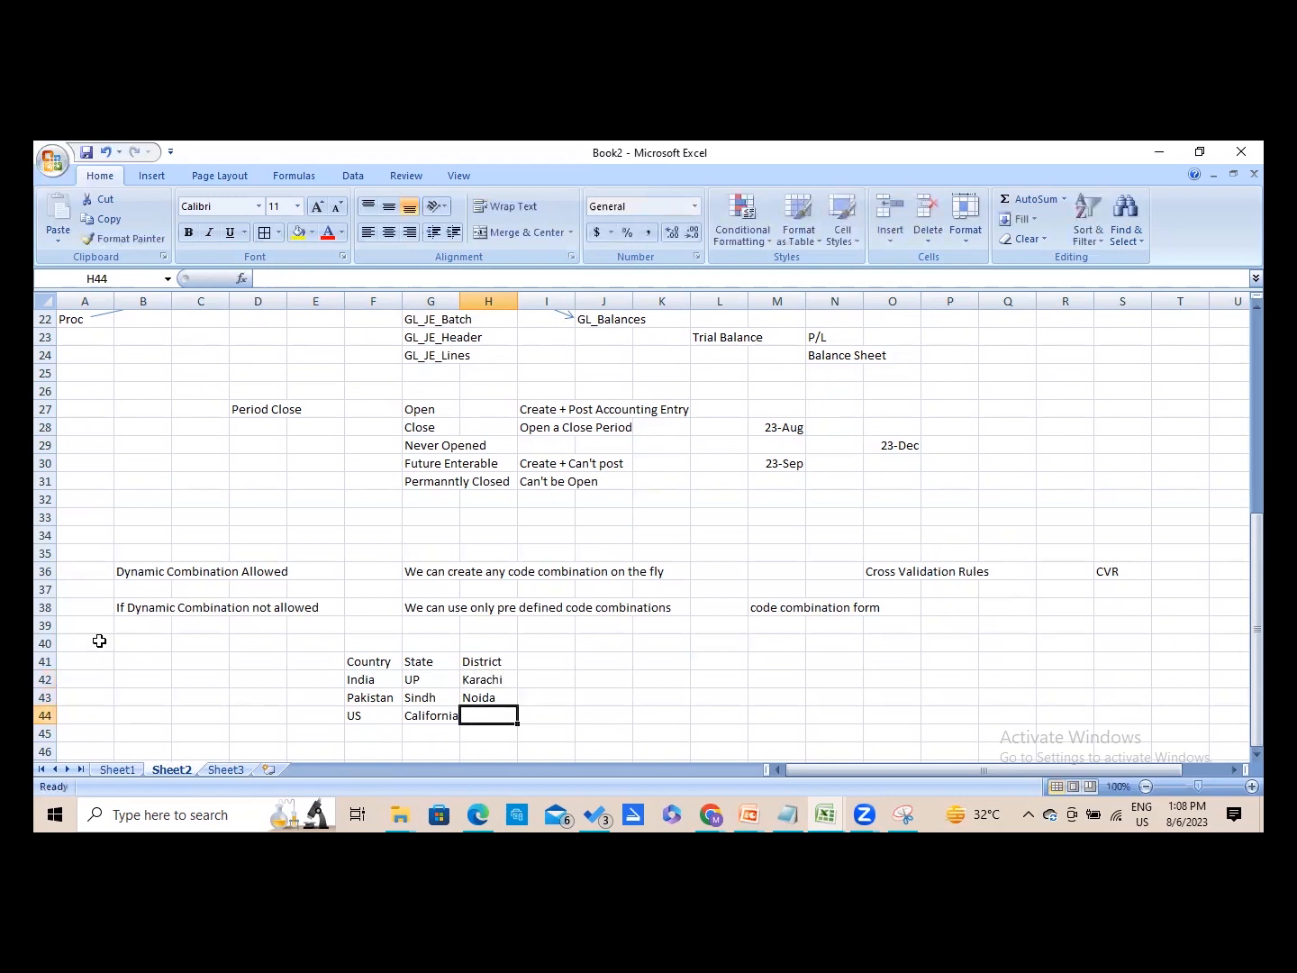
{"action": "type", "text": "Cal"}
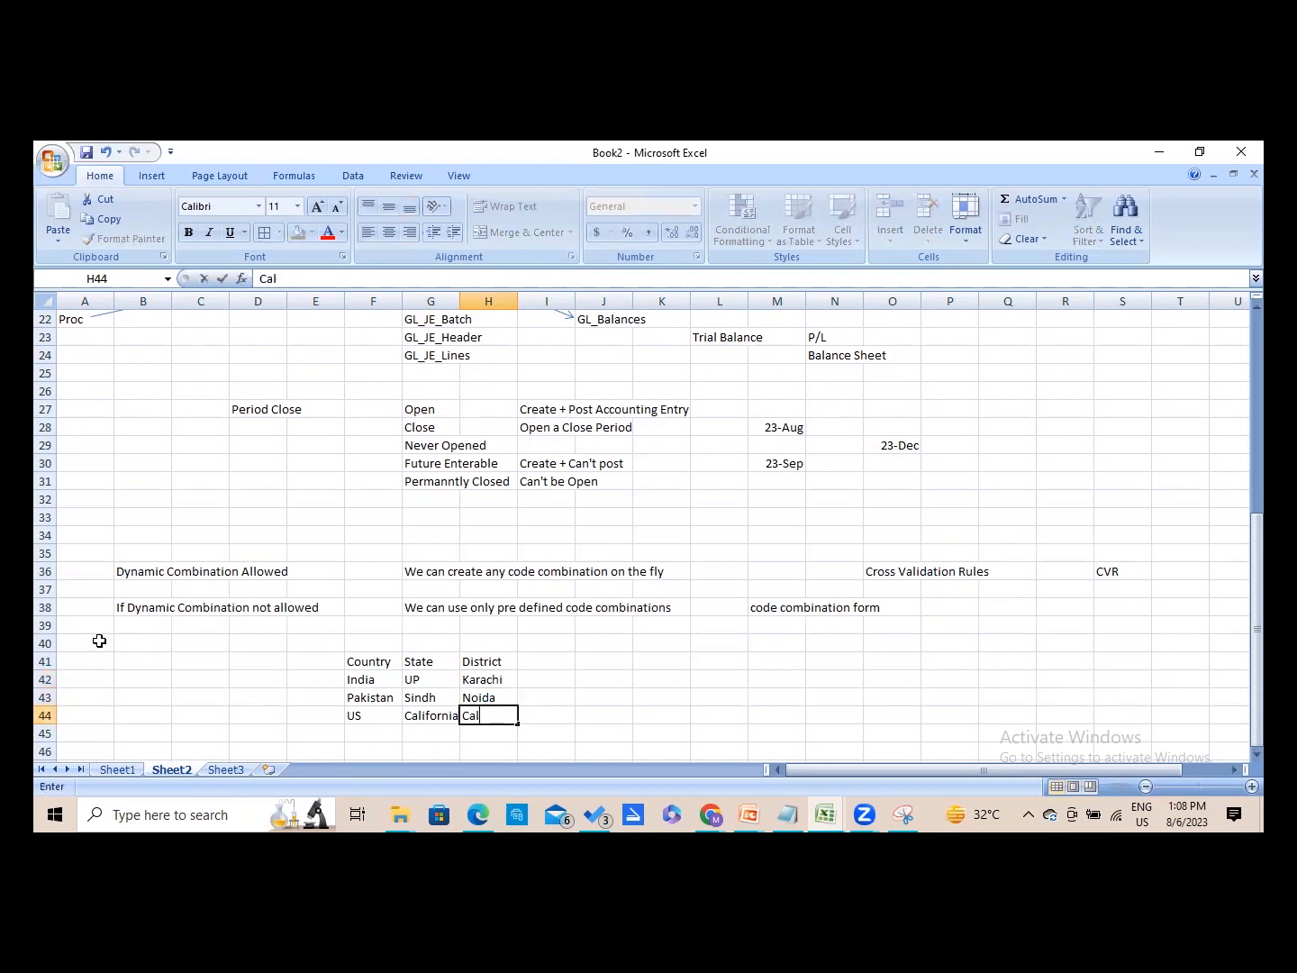
{"action": "type", "text": "ifornia"}
- Enter the example code combinations India.Sindh.California in K42 and India.UP.Noida in K43
{"action": "key", "text": "Right"}
{"action": "key", "text": "Right"}
{"action": "key", "text": "Right"}
{"action": "key", "text": "Up"}
{"action": "key", "text": "Up"}
{"action": "key", "text": "Up"}
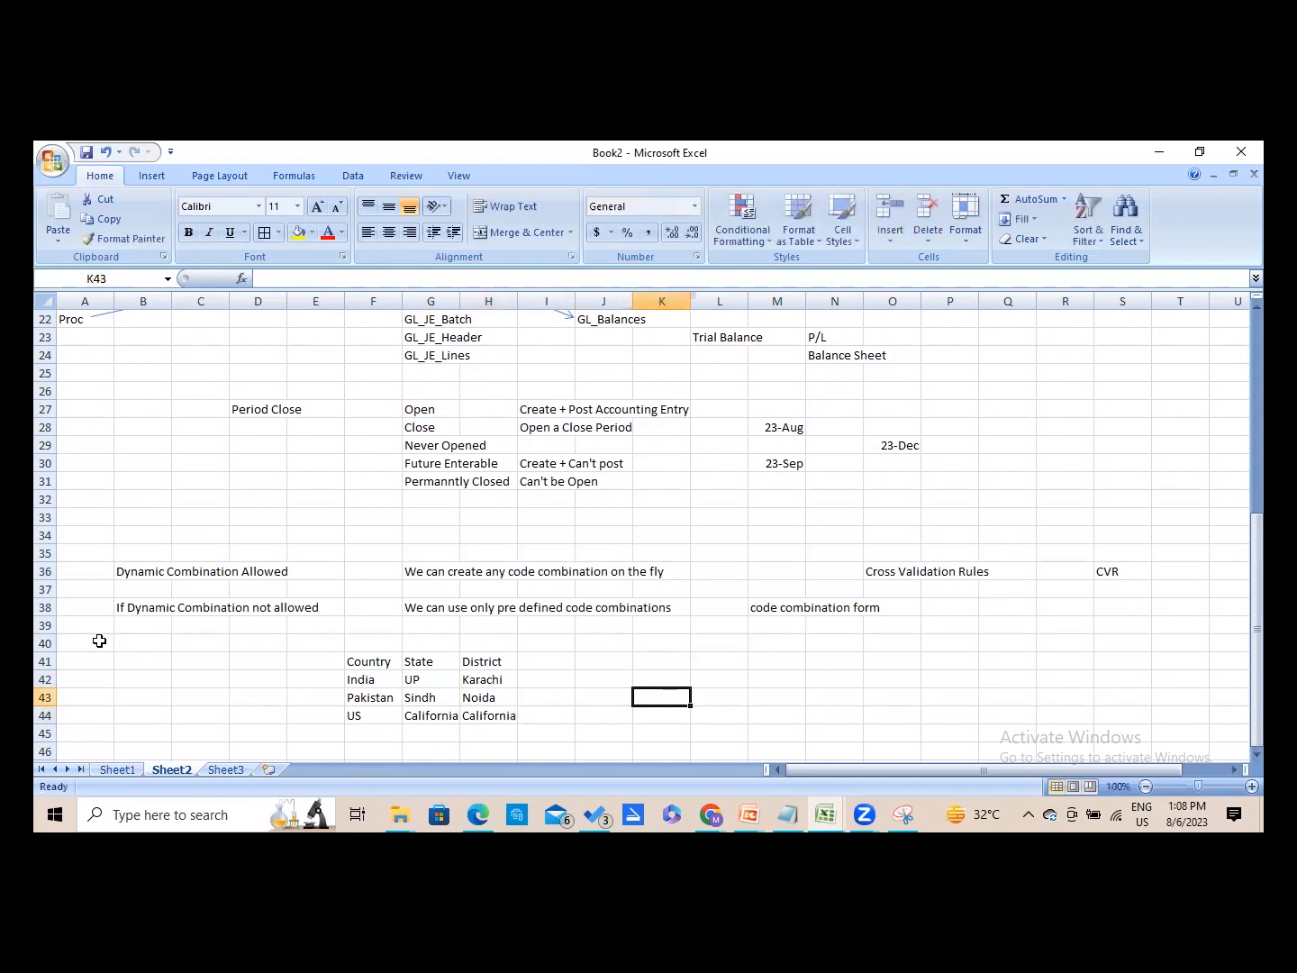
{"action": "key", "text": "Down"}
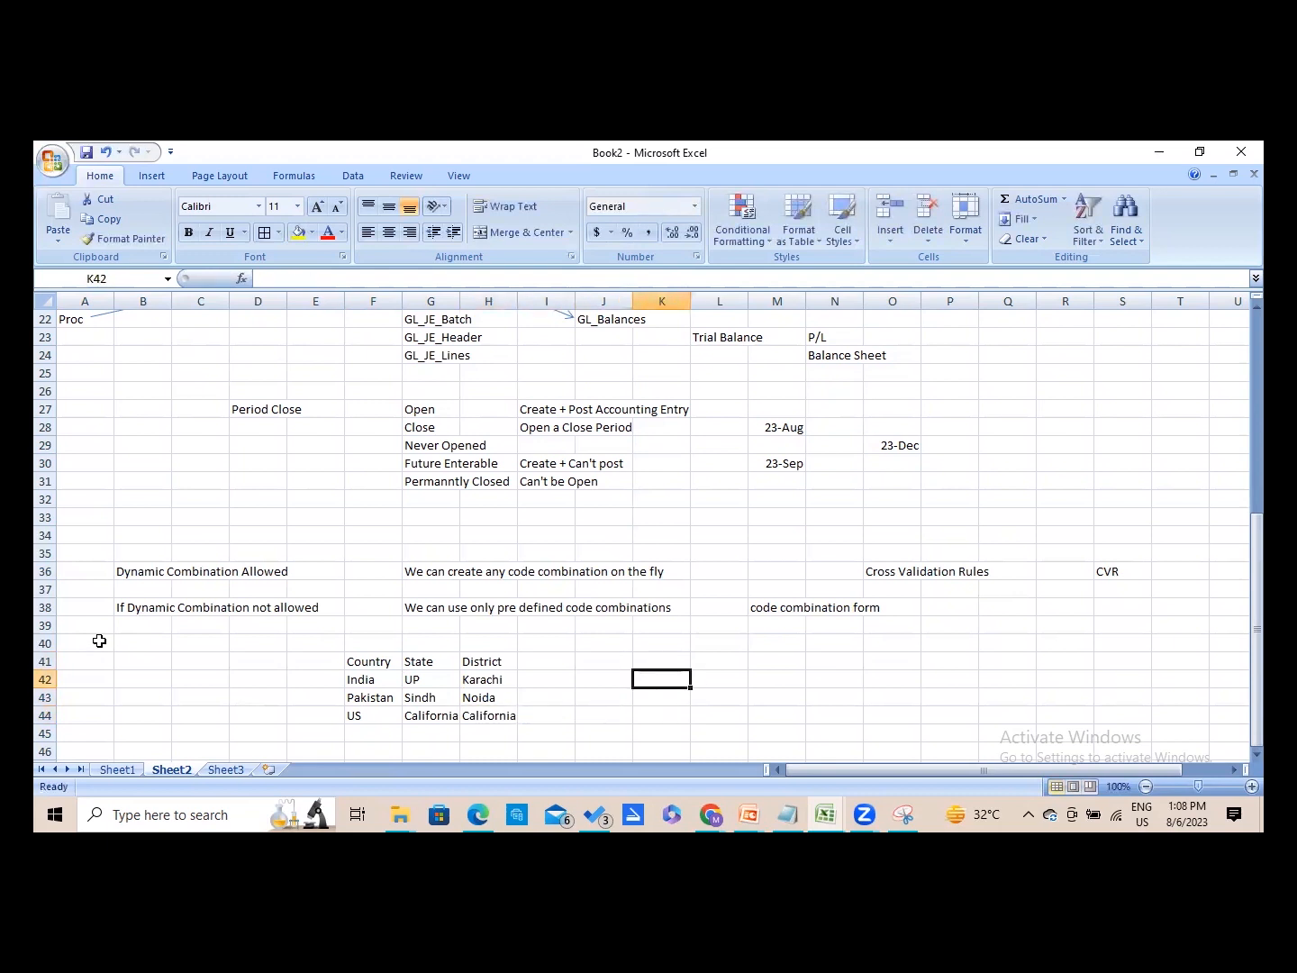
{"action": "type", "text": "India"}
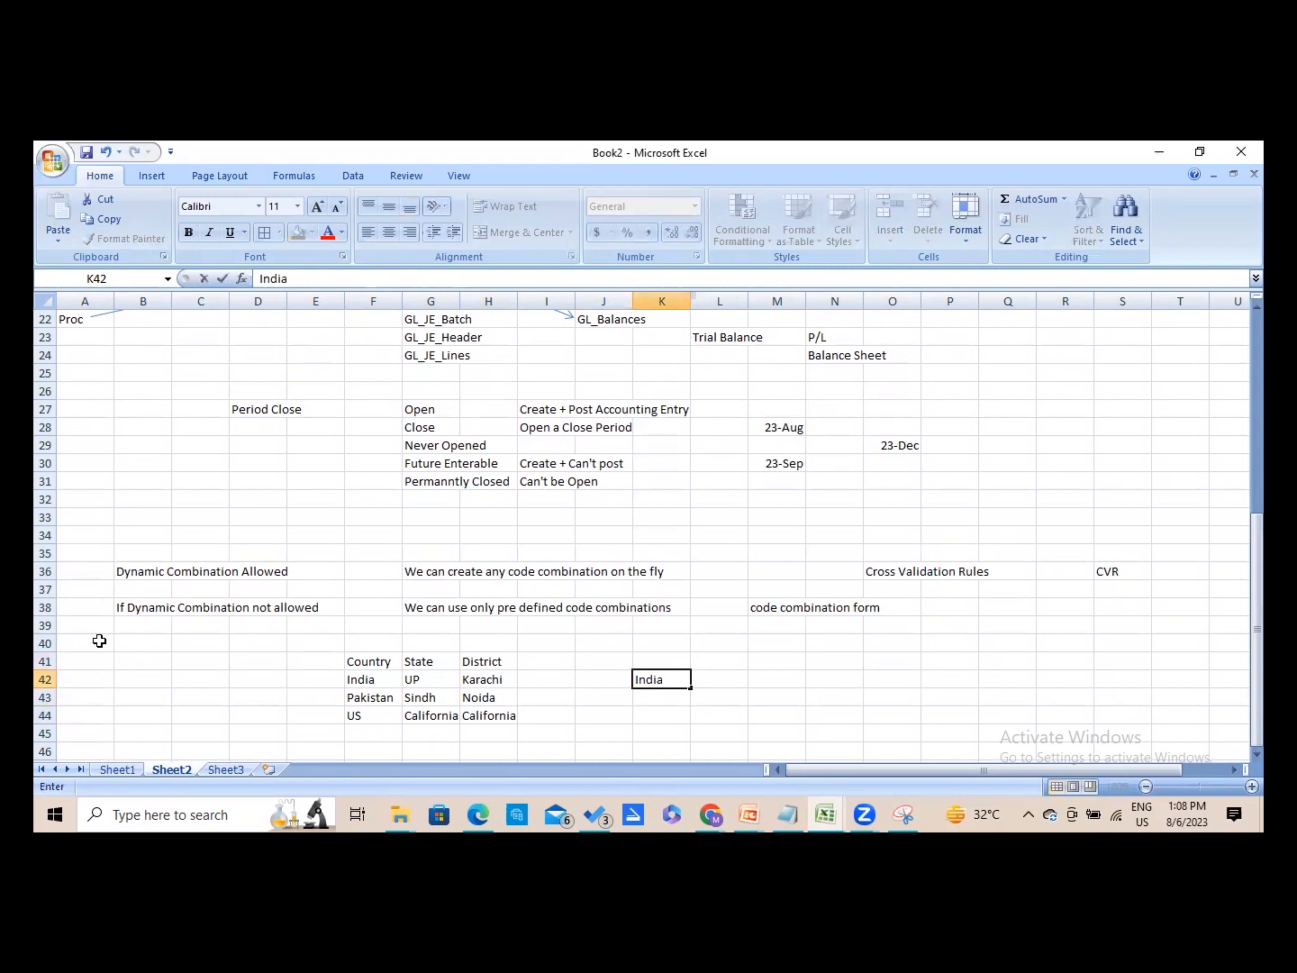
{"action": "type", "text": ".Sindh.California"}
{"action": "key", "text": "Return"}
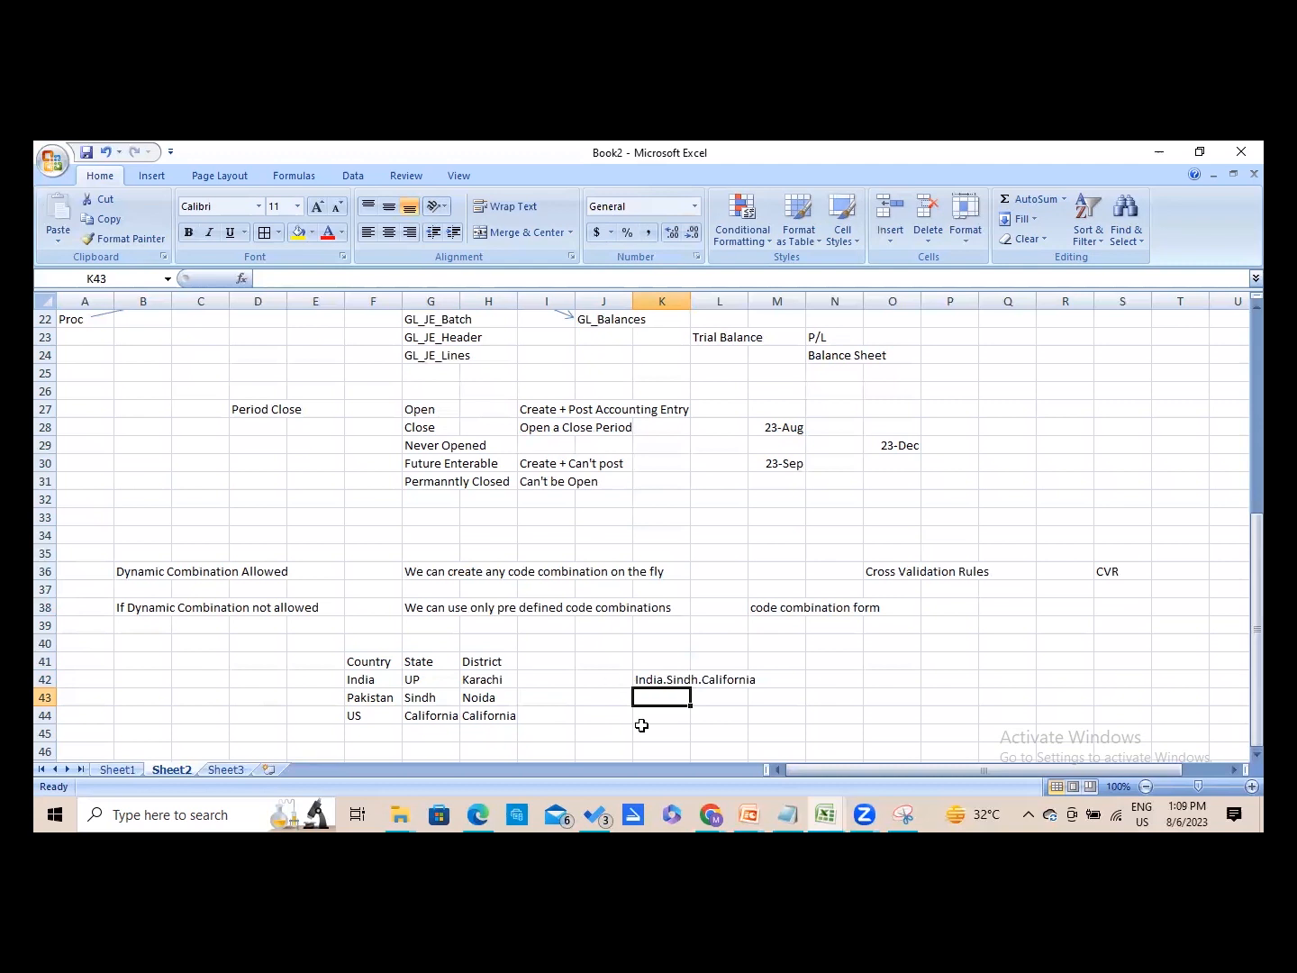
{"action": "type", "text": "India."}
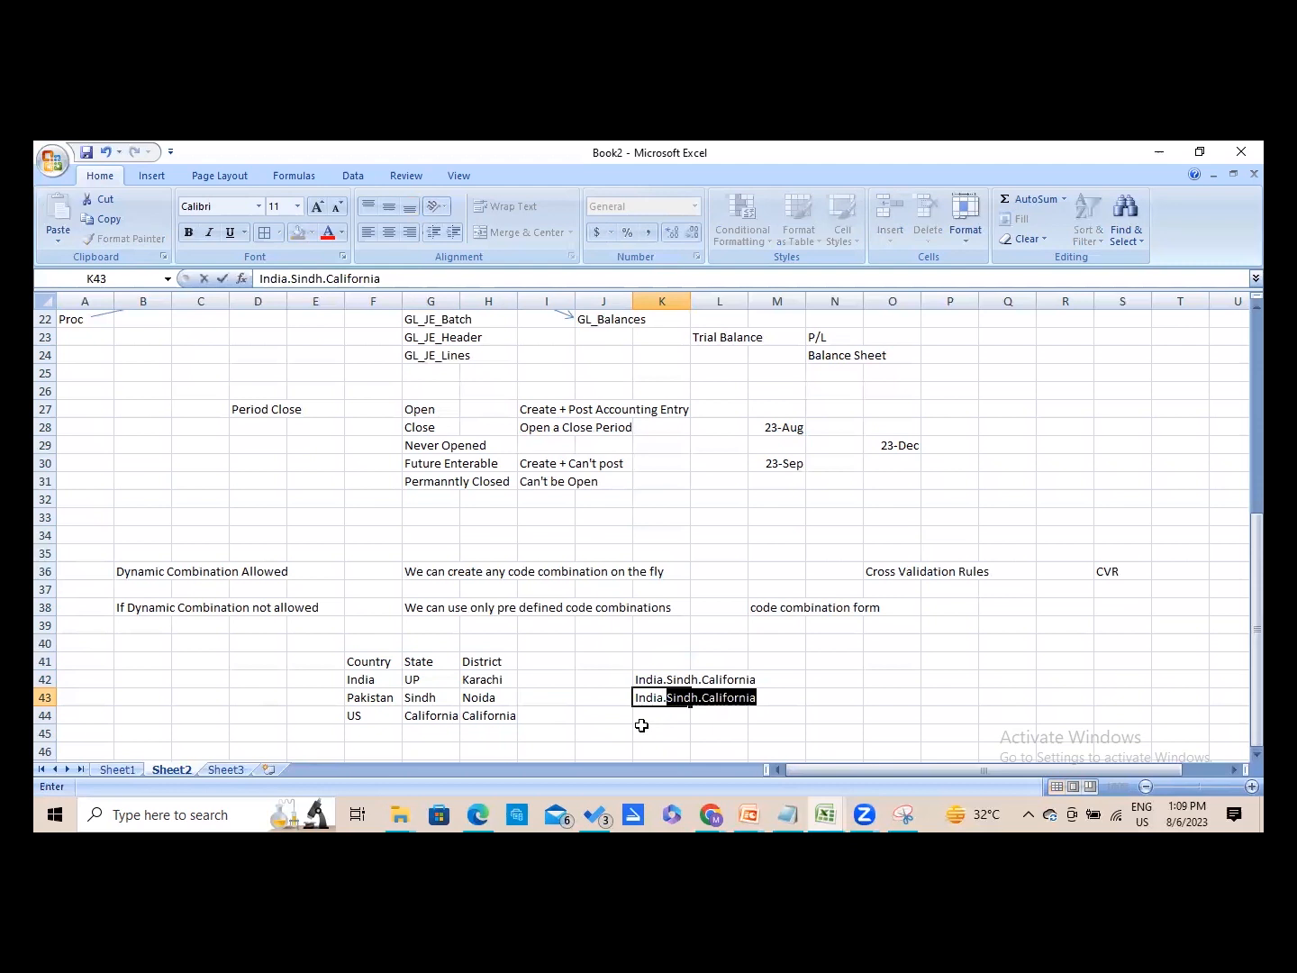
{"action": "type", "text": "UP.Noida"}
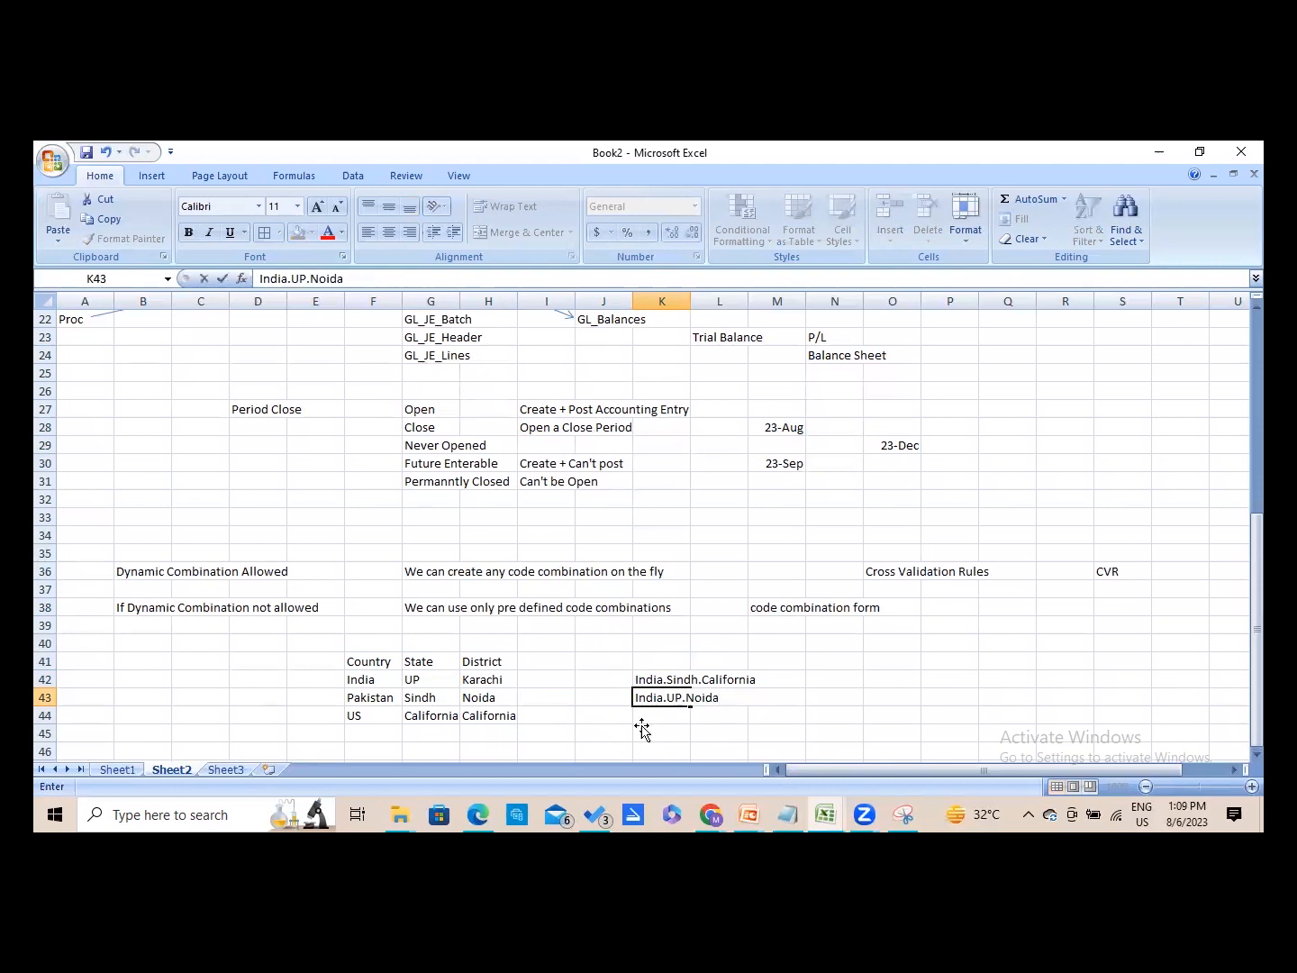
{"action": "left_click", "coordinate": [643, 727]}
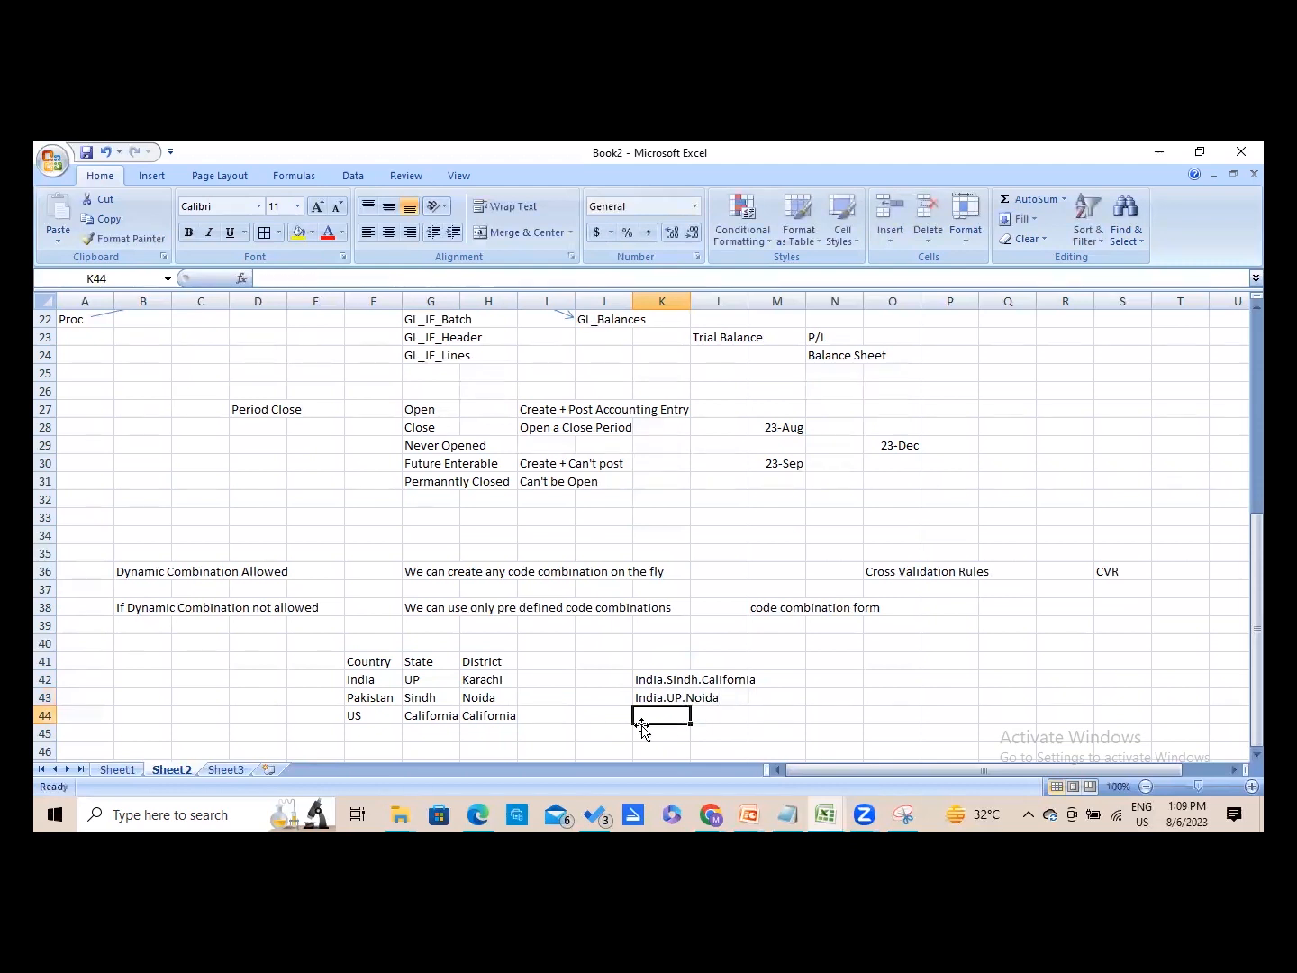
- Copy the India.UP.Noida combination from K43 into O39, beneath the code combination form note
{"action": "key", "text": "Up"}
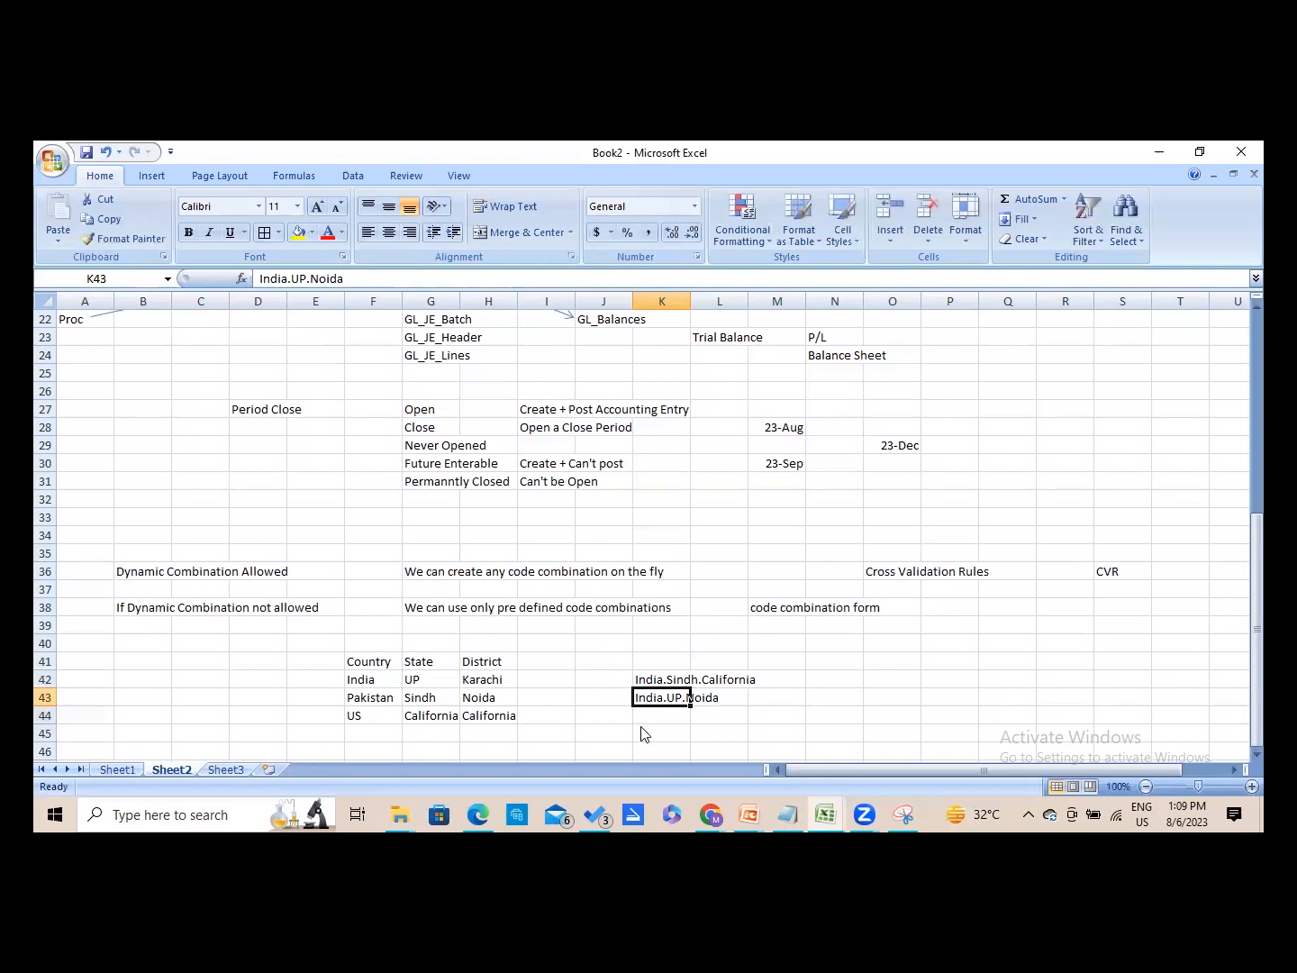
{"action": "key", "text": "ctrl+c"}
{"action": "key", "text": "Right"}
{"action": "key", "text": "Right"}
{"action": "key", "text": "Right"}
{"action": "key", "text": "Right"}
{"action": "key", "text": "Up"}
{"action": "key", "text": "Up"}
{"action": "key", "text": "Up"}
{"action": "key", "text": "Up"}
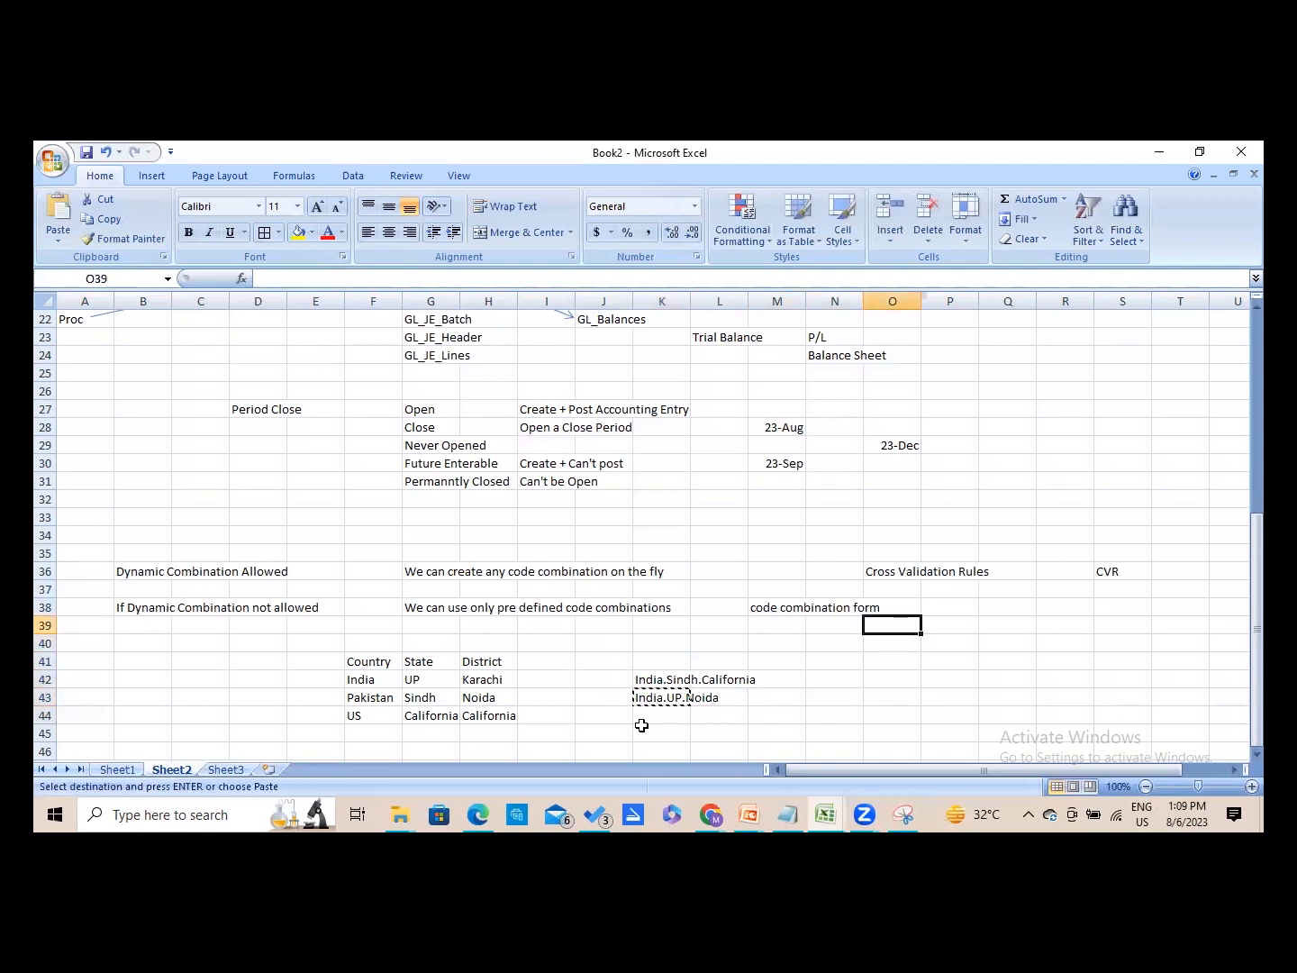
{"action": "key", "text": "ctrl+v"}
- Enter the example combination US.Cal.Cal in K44
{"action": "key", "text": "Down"}
{"action": "key", "text": "Down"}
{"action": "key", "text": "Down"}
{"action": "key", "text": "Down"}
{"action": "key", "text": "Down"}
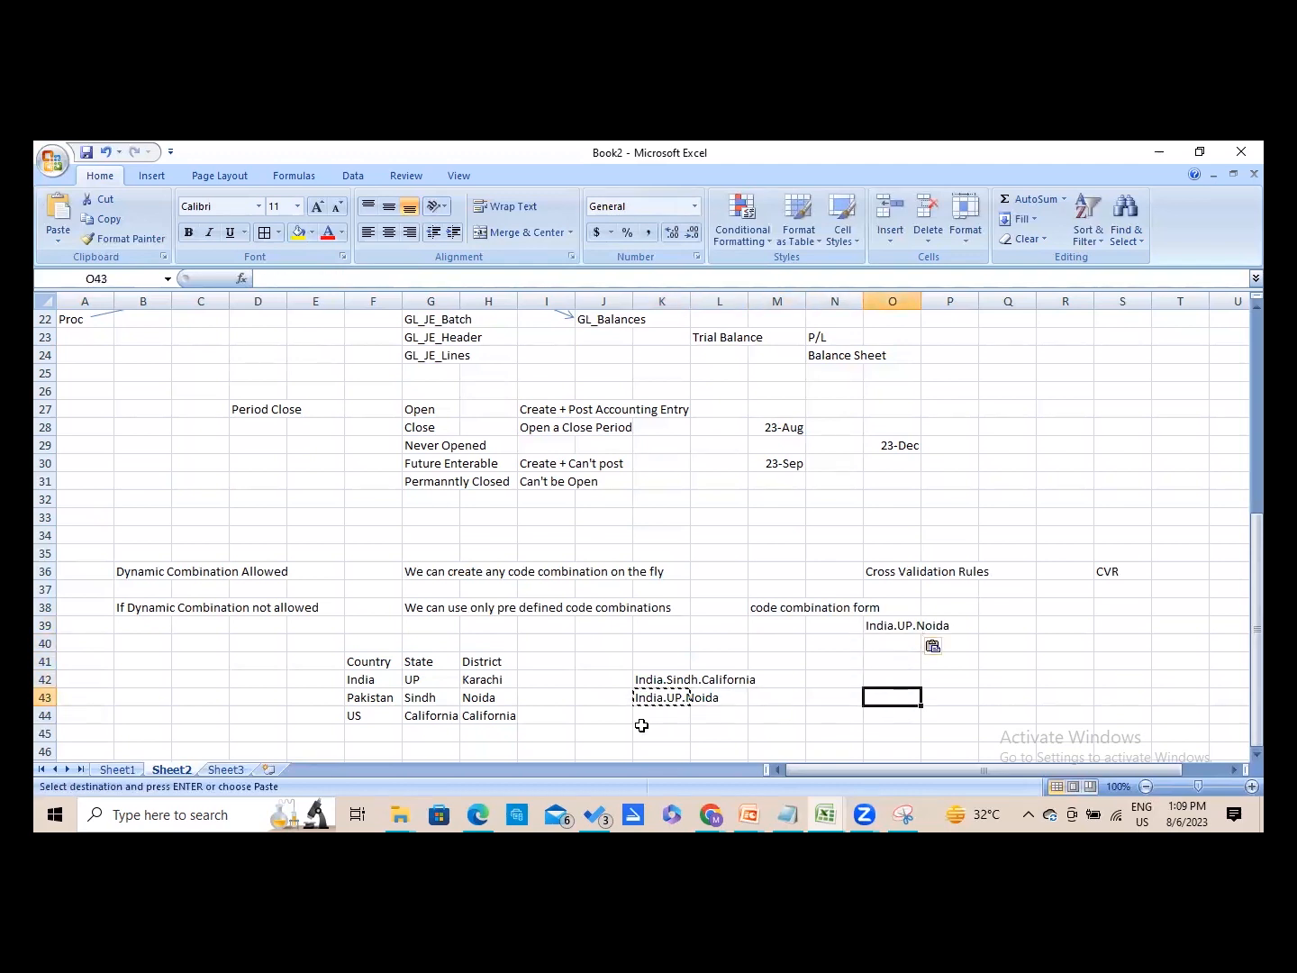
{"action": "key", "text": "Left"}
{"action": "key", "text": "Left"}
{"action": "key", "text": "Left"}
{"action": "key", "text": "Left"}
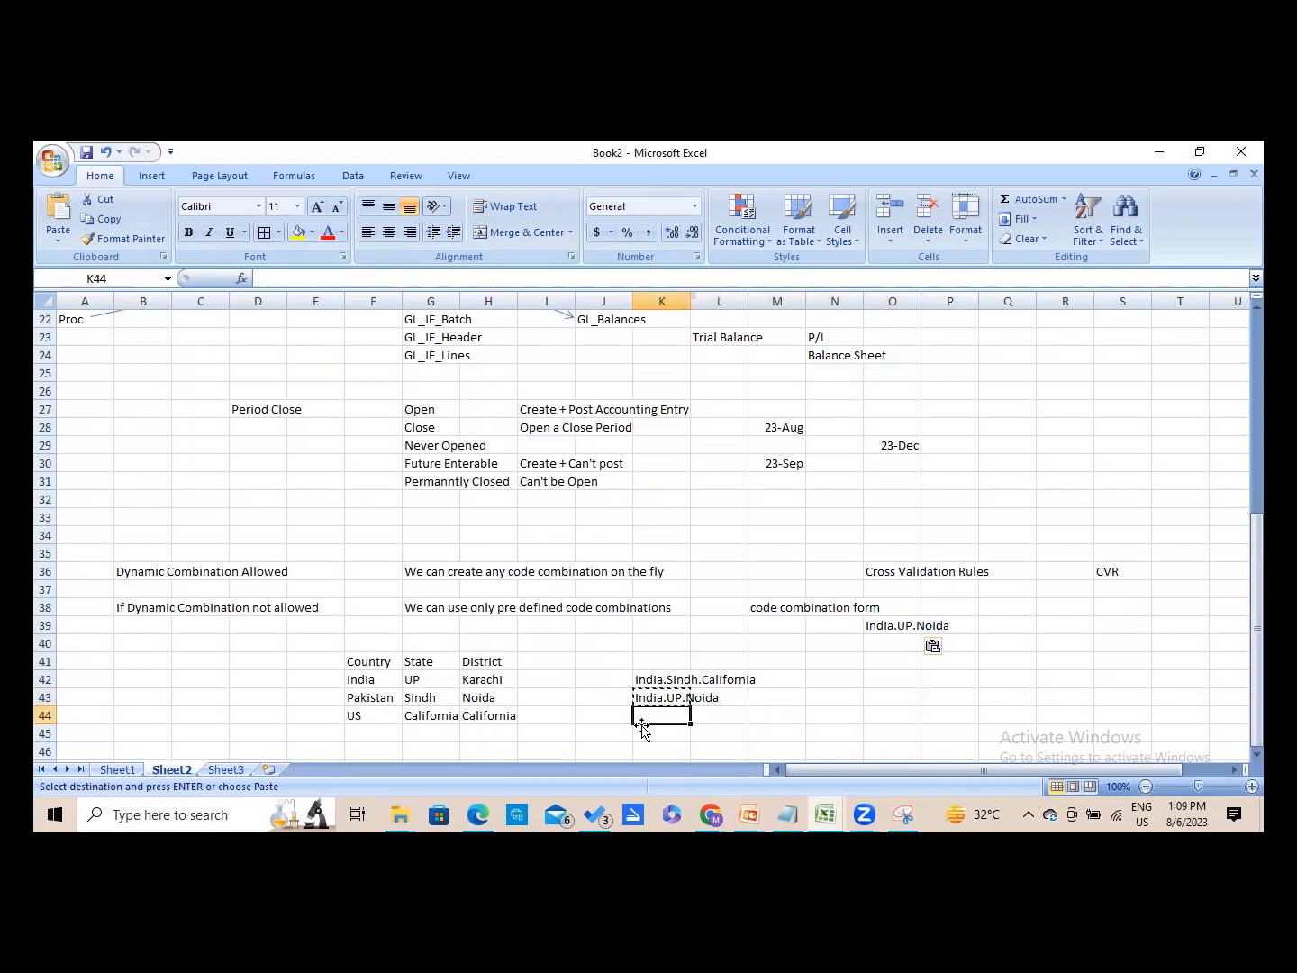
{"action": "type", "text": "U"}
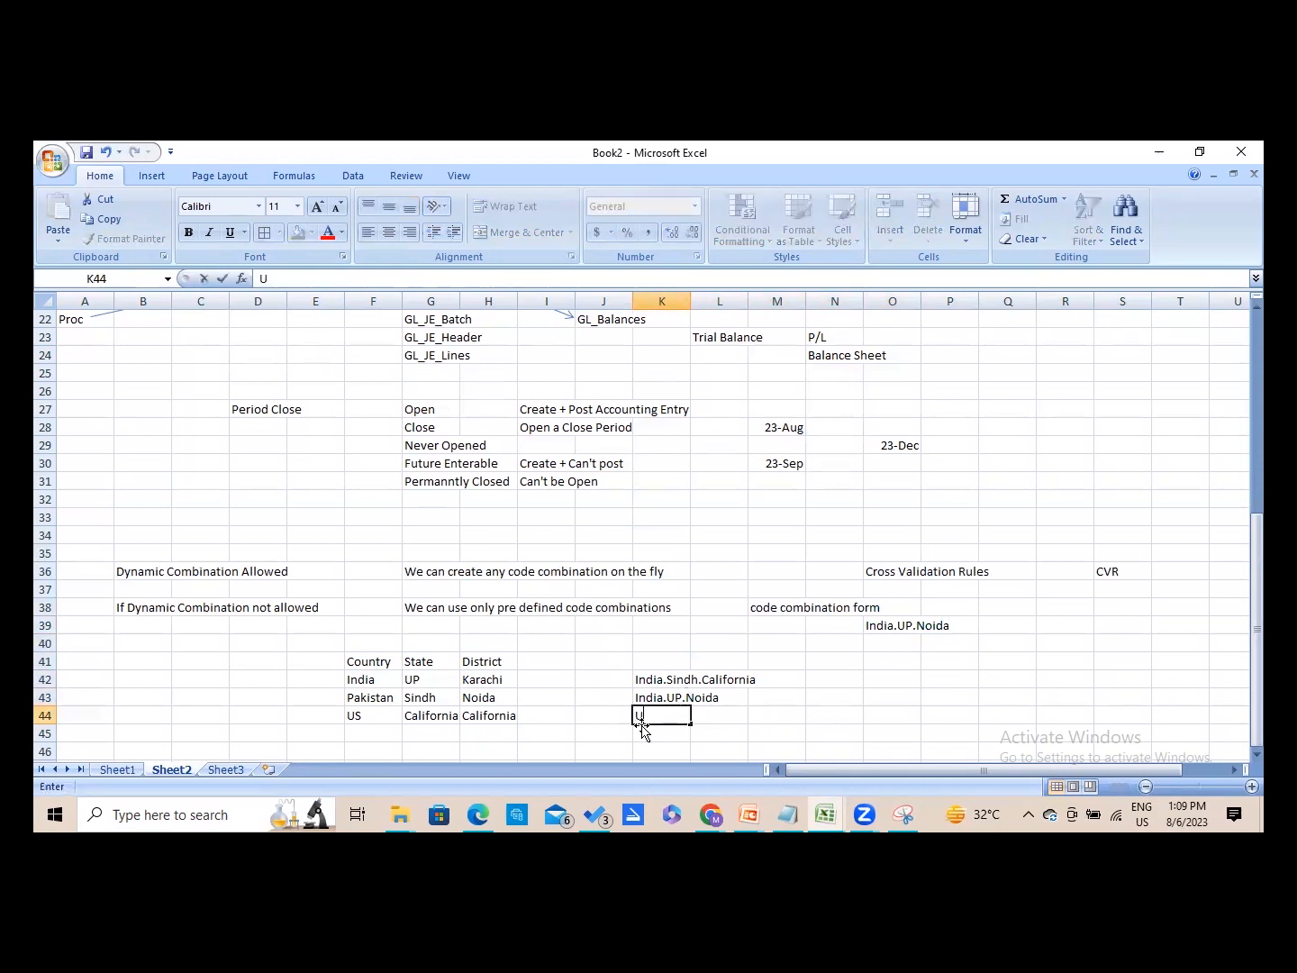
{"action": "type", "text": "S.Cal.Cal"}
{"action": "key", "text": "Right"}
- Copy the US.Cal.Cal combination from K44 into O40, beneath India.UP.Noida
{"action": "key", "text": "Left"}
{"action": "key", "text": "ctrl+c"}
{"action": "key", "text": "Right"}
{"action": "key", "text": "Right"}
{"action": "key", "text": "Right"}
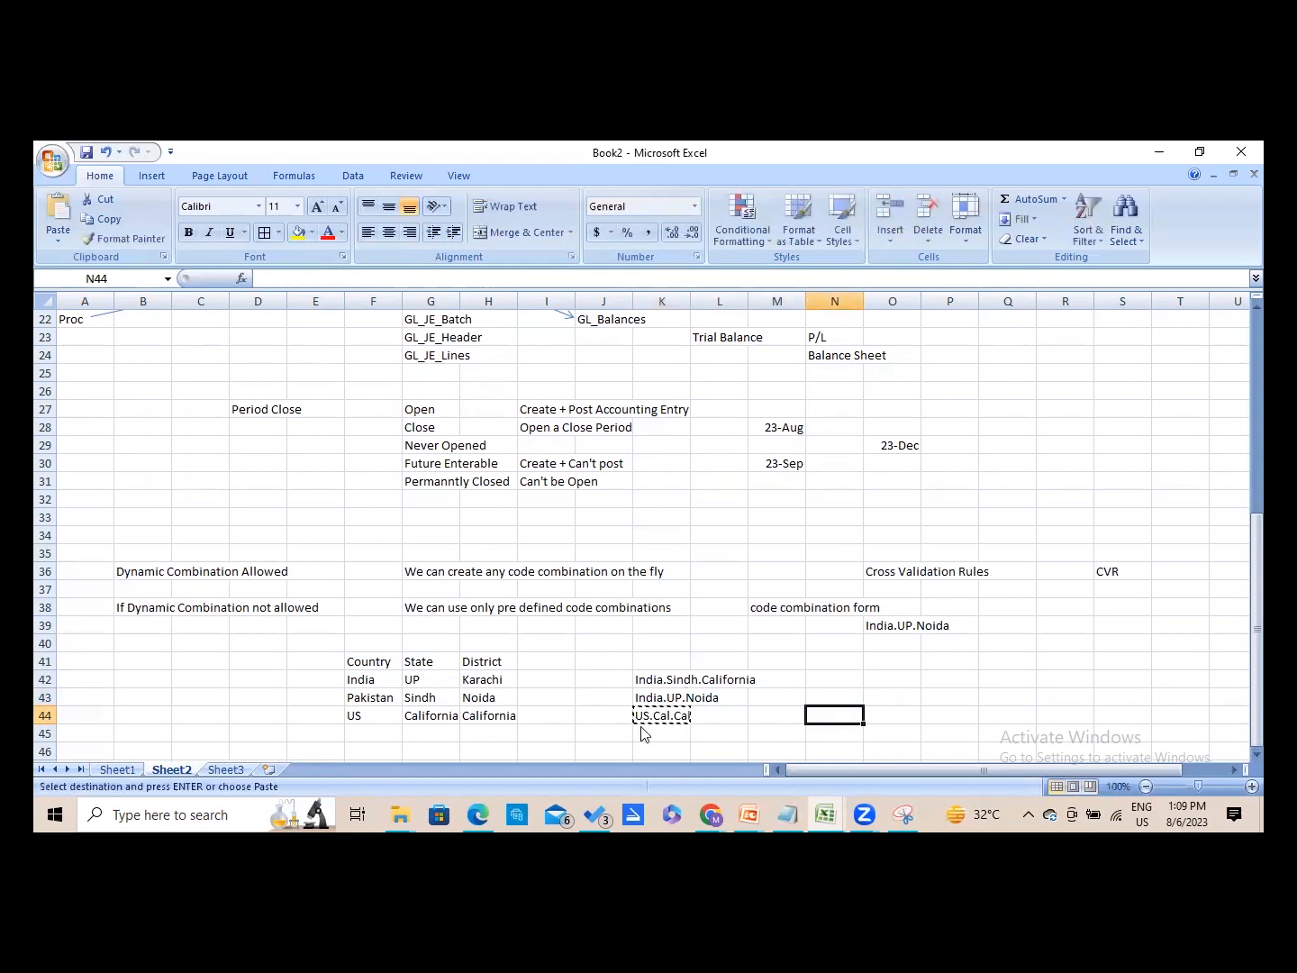
{"action": "key", "text": "Up"}
{"action": "key", "text": "Up"}
{"action": "key", "text": "Up"}
{"action": "key", "text": "Up"}
{"action": "key", "text": "Right"}
{"action": "key", "text": "ctrl+v"}
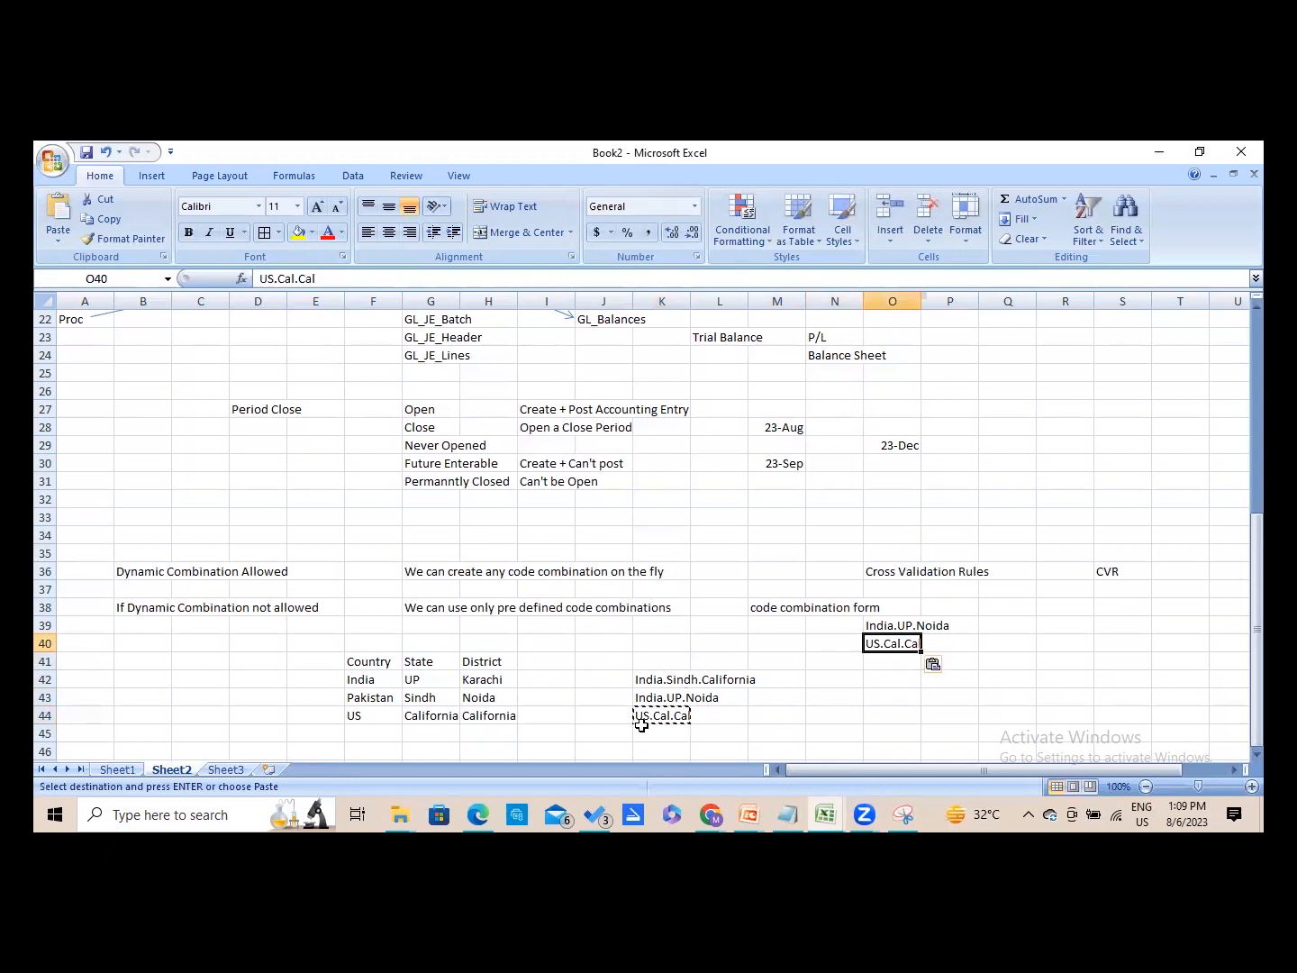
- Clear the example combinations from K42:K45
{"action": "left_click", "coordinate": [133, 612]}
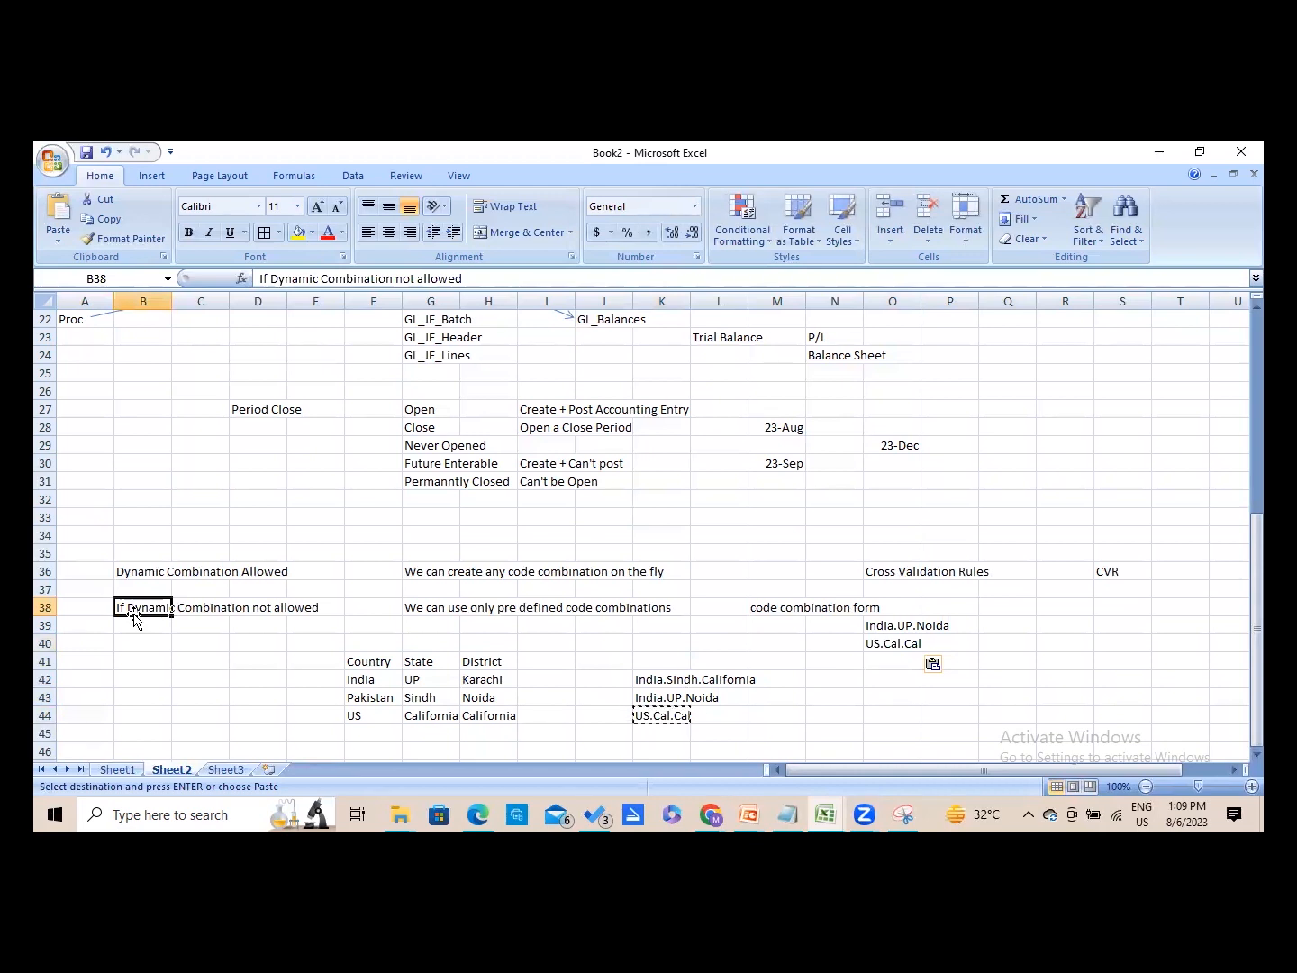
{"action": "left_click", "coordinate": [149, 573]}
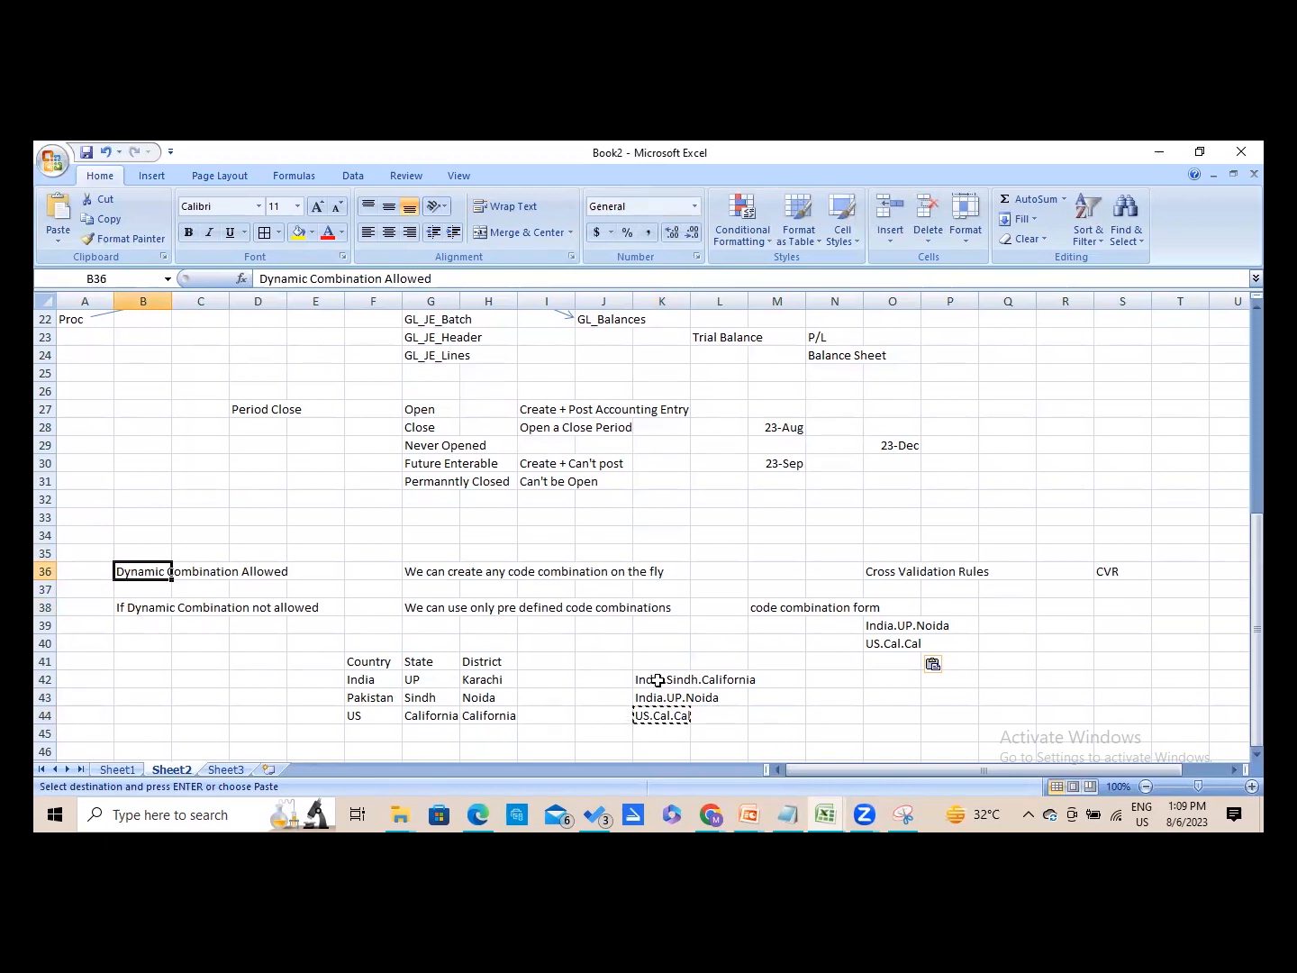
{"action": "left_click_drag", "start_coordinate": [661, 679], "coordinate": [685, 726]}
{"action": "key", "text": "Delete"}
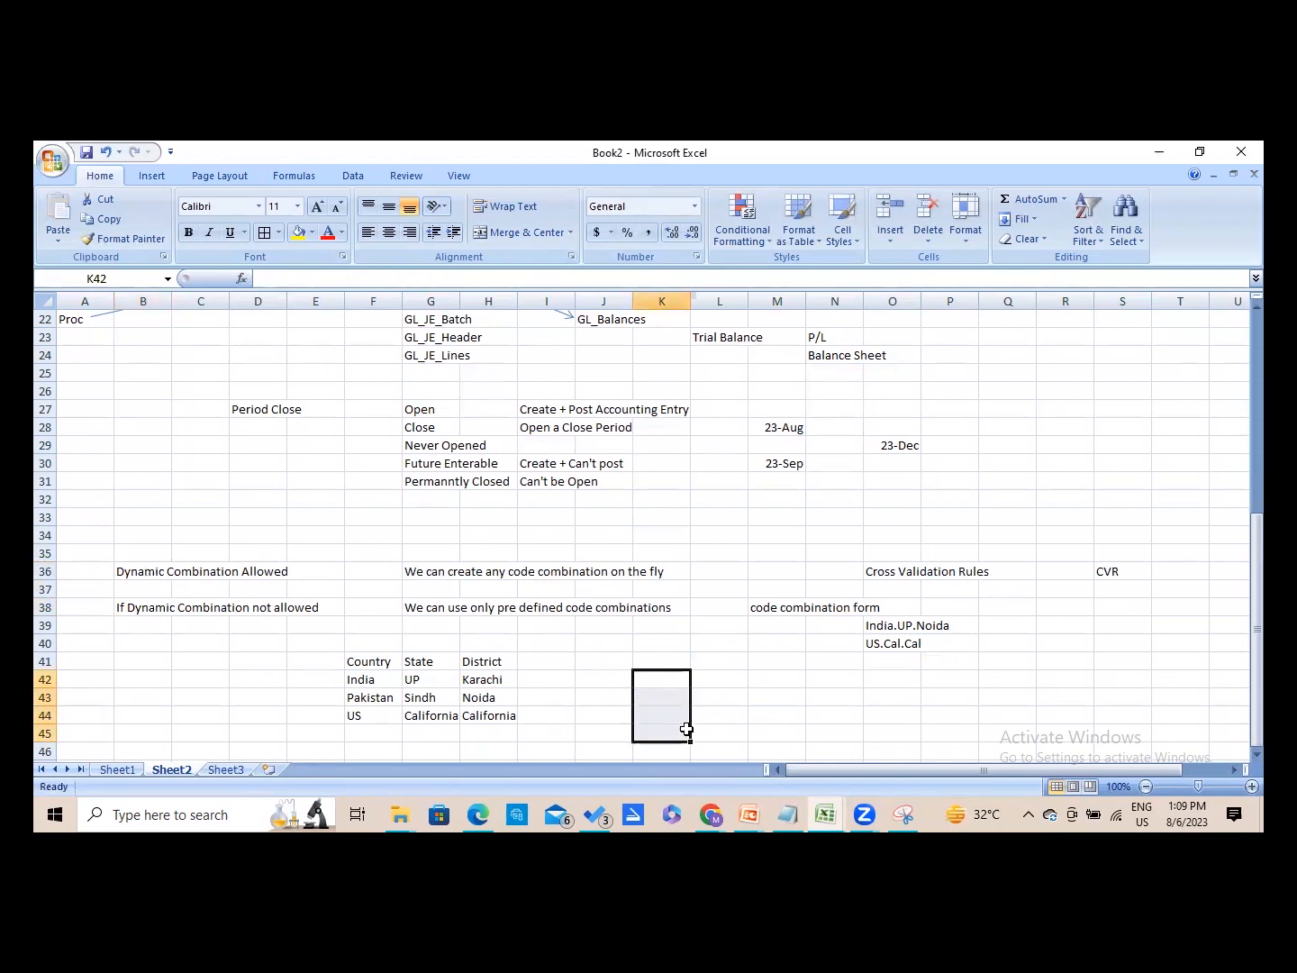
- Enter the allowed pairing "India --- UP" in K42
{"action": "key", "text": "Up"}
{"action": "key", "text": "Down"}
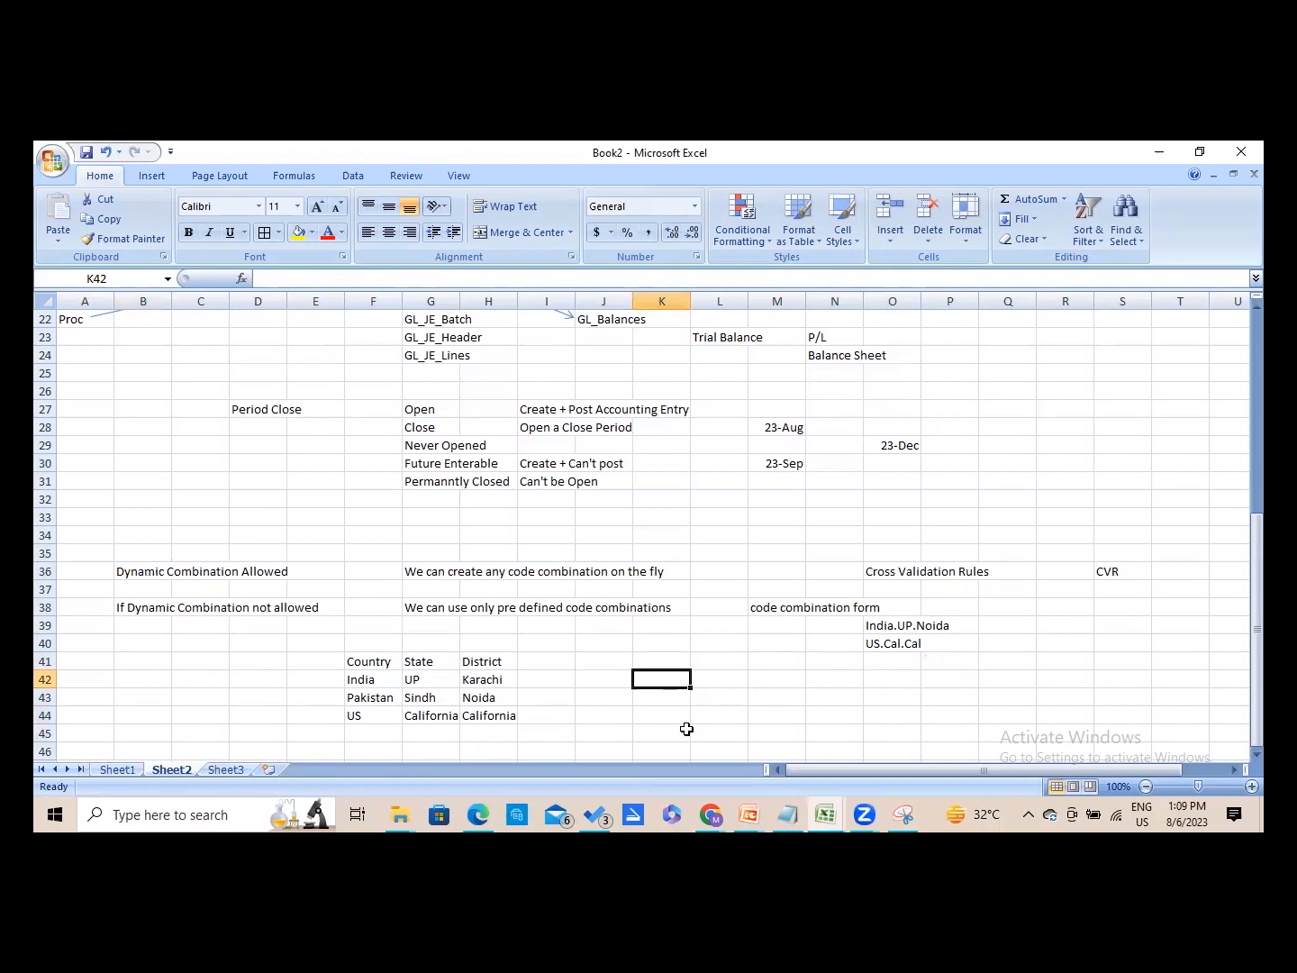
{"action": "type", "text": "India"}
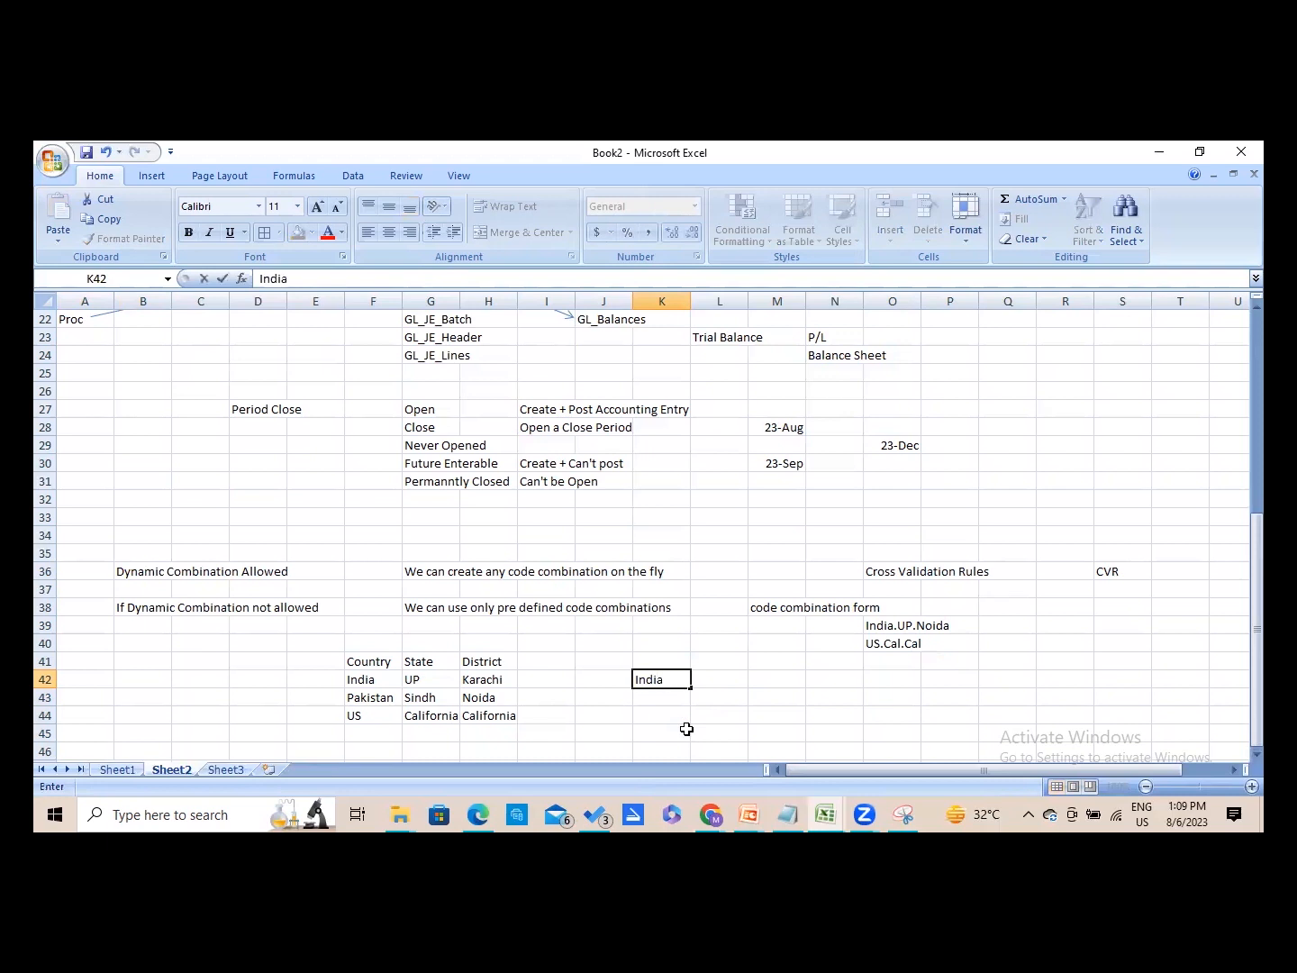
{"action": "type", "text": " --- UP"}
{"action": "key", "text": "ctrl+Return"}
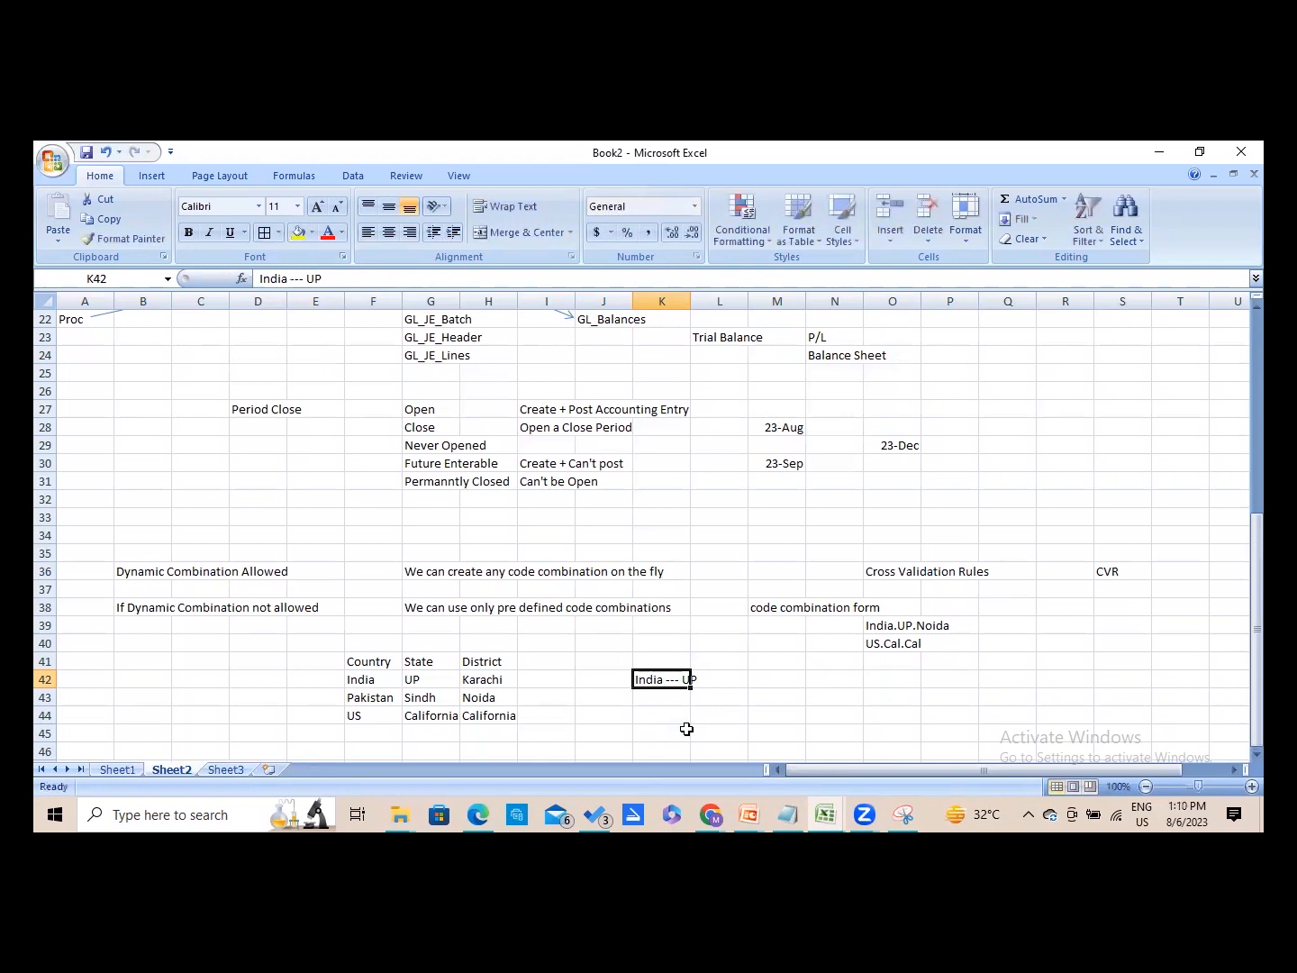
- Enter the pairing "India ---Sindh/Cal" in K43, directly beneath the India and UP pairing
{"action": "key", "text": "Right"}
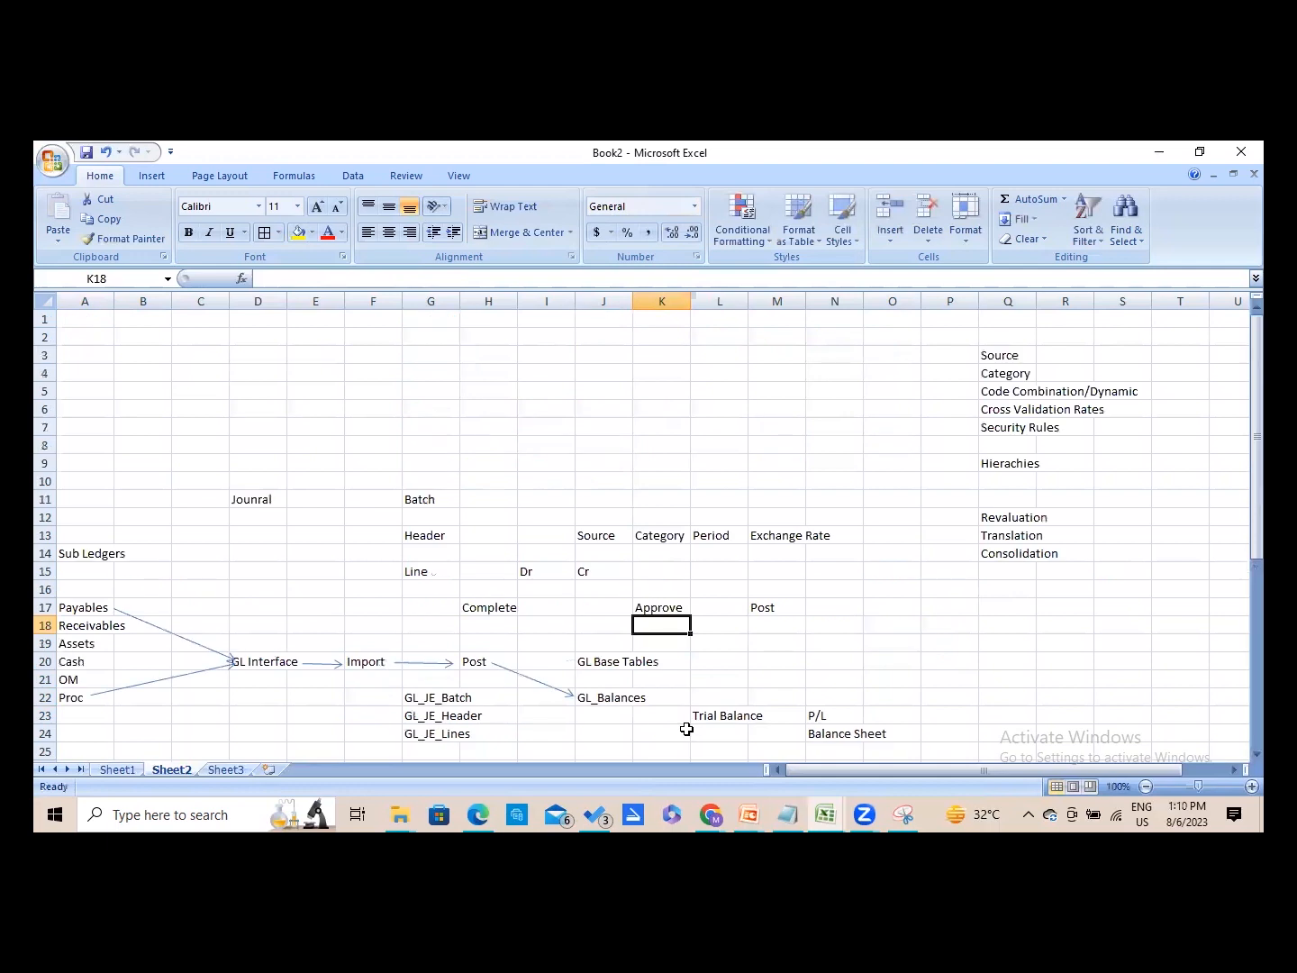
{"action": "key", "text": "Down"}
{"action": "key", "text": "Down"}
{"action": "key", "text": "Down"}
{"action": "key", "text": "Down"}
{"action": "key", "text": "Down"}
{"action": "key", "text": "Down"}
{"action": "key", "text": "Down"}
{"action": "key", "text": "Down"}
{"action": "key", "text": "Down"}
{"action": "key", "text": "Down"}
{"action": "key", "text": "Down"}
{"action": "key", "text": "Down"}
{"action": "key", "text": "Down"}
{"action": "key", "text": "Down"}
{"action": "key", "text": "Down"}
{"action": "key", "text": "Down"}
{"action": "key", "text": "Down"}
{"action": "key", "text": "Down"}
{"action": "key", "text": "Down"}
{"action": "key", "text": "Down"}
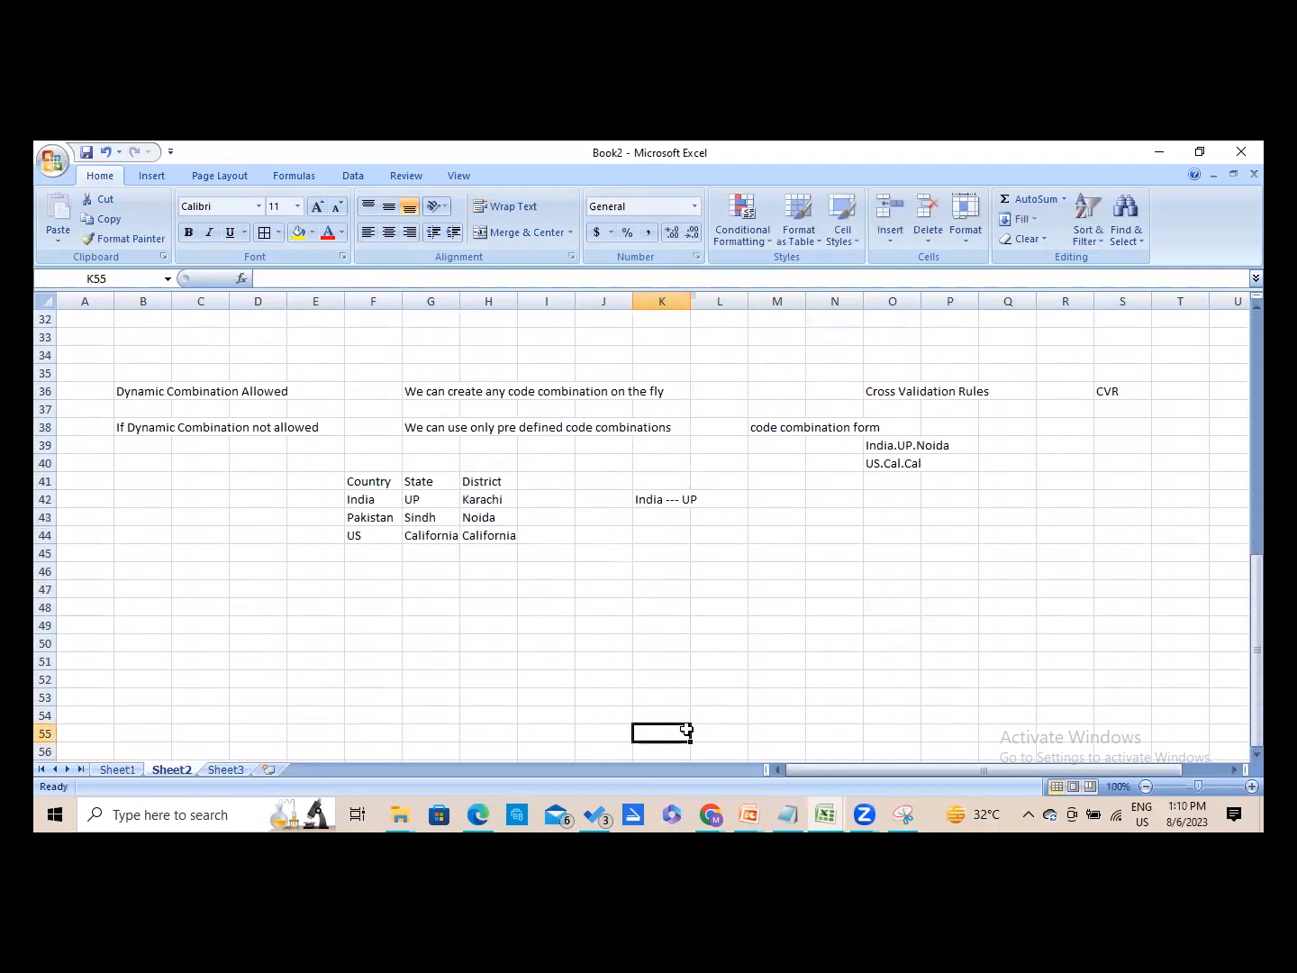
{"action": "key", "text": "Up"}
{"action": "key", "text": "Up"}
{"action": "key", "text": "Up"}
{"action": "key", "text": "Up"}
{"action": "key", "text": "Up"}
{"action": "key", "text": "Up"}
{"action": "key", "text": "Up"}
{"action": "key", "text": "Up"}
{"action": "key", "text": "Up"}
{"action": "key", "text": "Up"}
{"action": "key", "text": "Up"}
{"action": "key", "text": "Up"}
{"action": "type", "text": "India "}
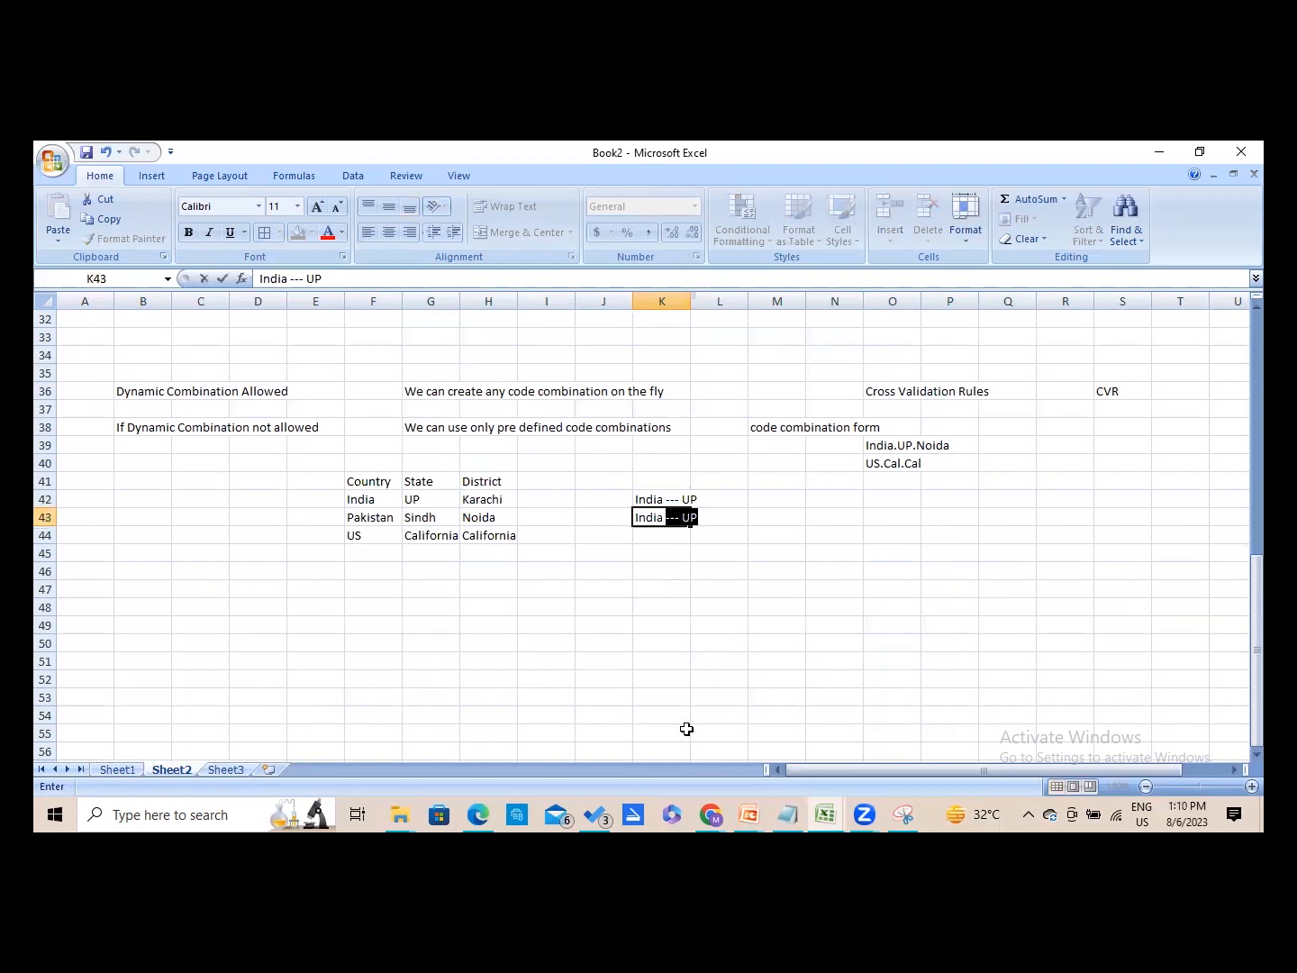
{"action": "type", "text": "--- Sindh/Cal"}
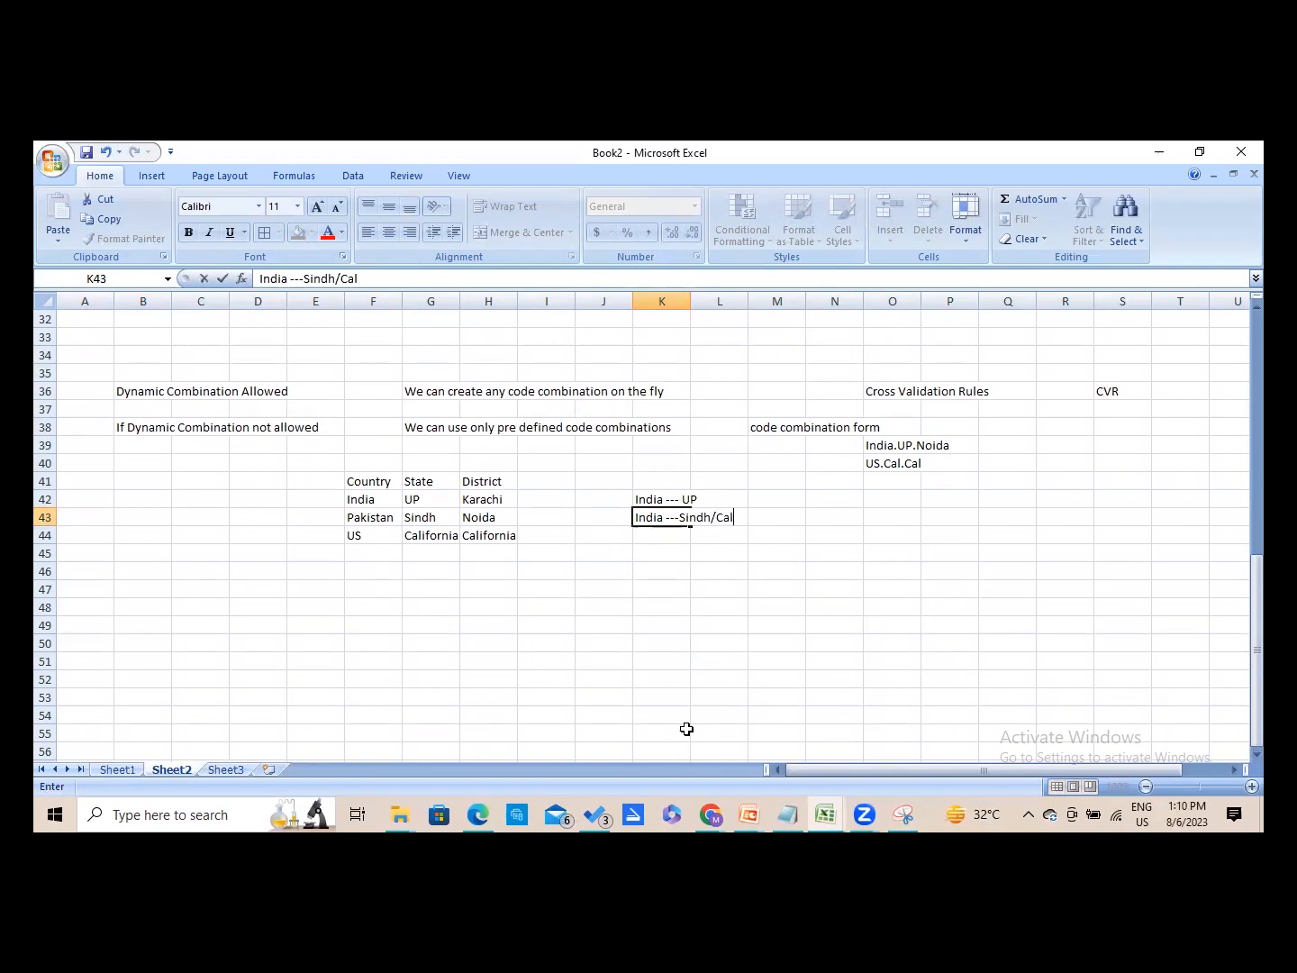
- Add the remark "never be" in M43, on the same row as the India ---Sindh/Cal pairing
{"action": "key", "text": "Tab"}
{"action": "key", "text": "Tab"}
{"action": "type", "text": "never be"}
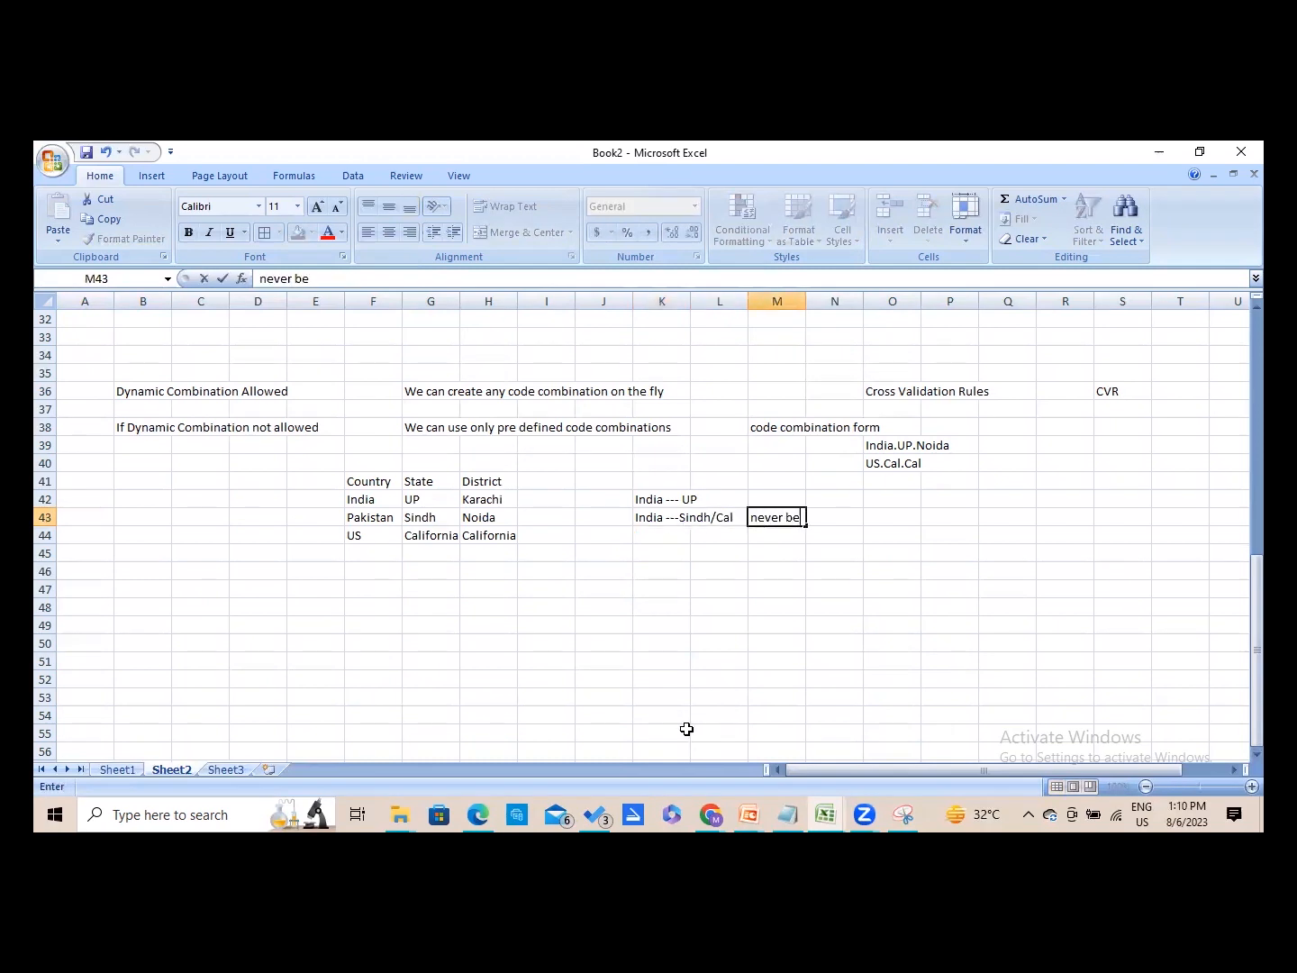
{"action": "key", "text": "shift+Tab"}
{"action": "key", "text": "shift+Tab"}
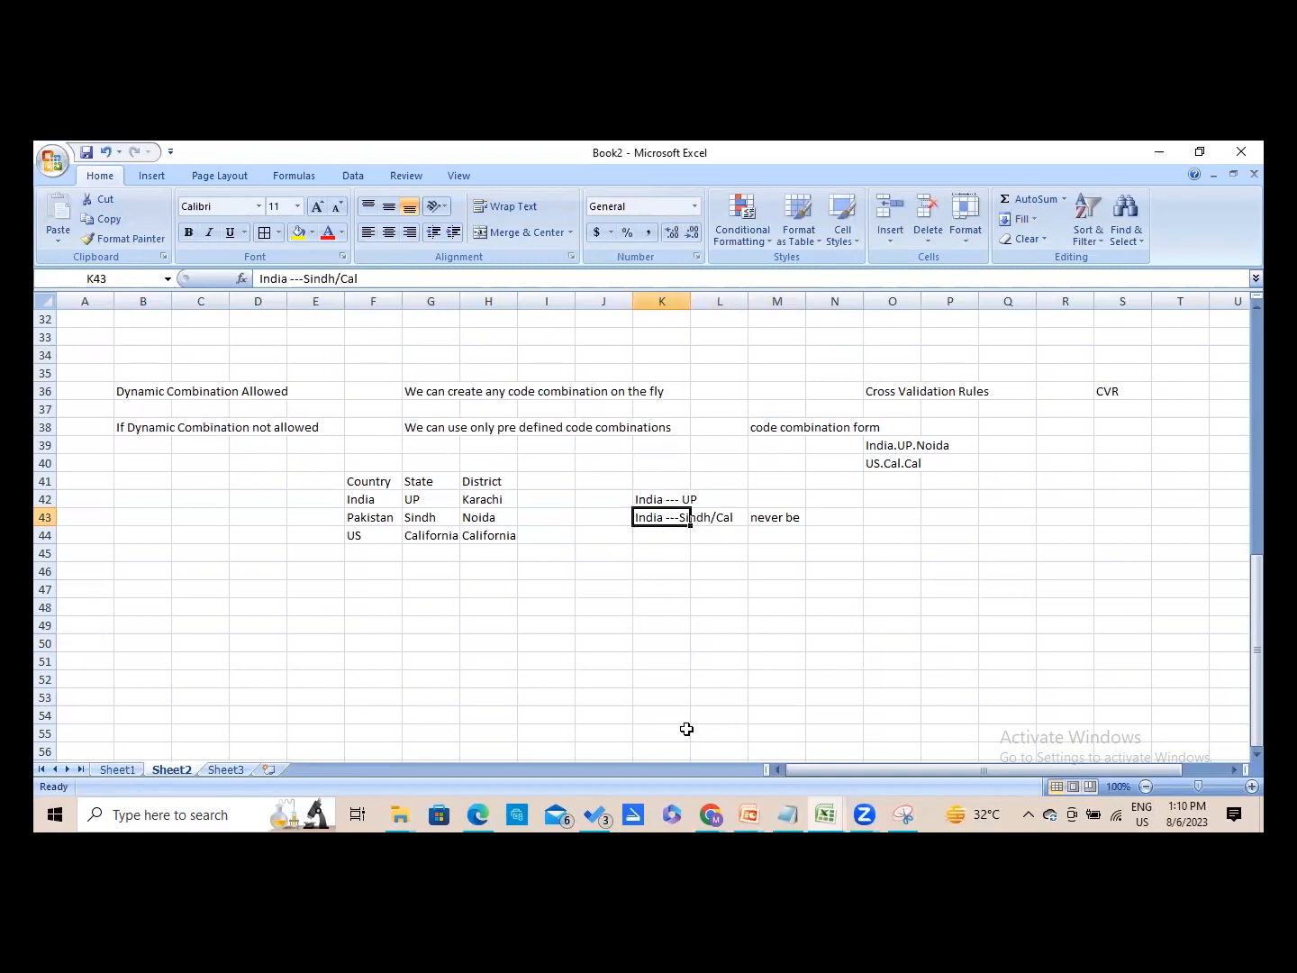
{"action": "key", "text": "Left"}
{"action": "key", "text": "Left"}
{"action": "key", "text": "Left"}
{"action": "key", "text": "Left"}
{"action": "key", "text": "Left"}
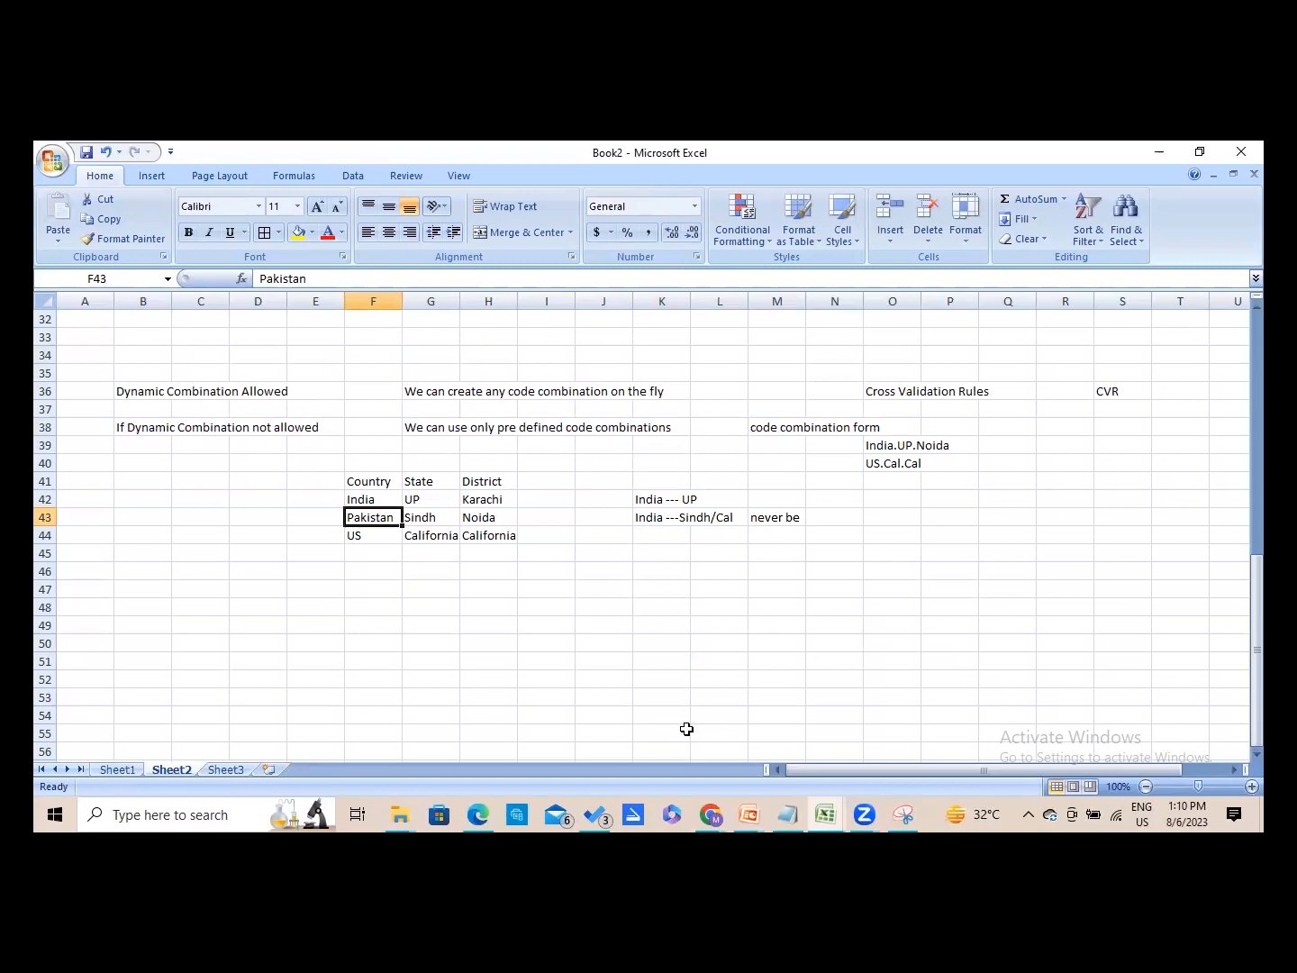
{"action": "key", "text": "Right"}
{"action": "key", "text": "Right"}
{"action": "key", "text": "Right"}
{"action": "key", "text": "Right"}
{"action": "key", "text": "Right"}
{"action": "key", "text": "Right"}
{"action": "key", "text": "Right"}
{"action": "key", "text": "Right"}
{"action": "key", "text": "Right"}
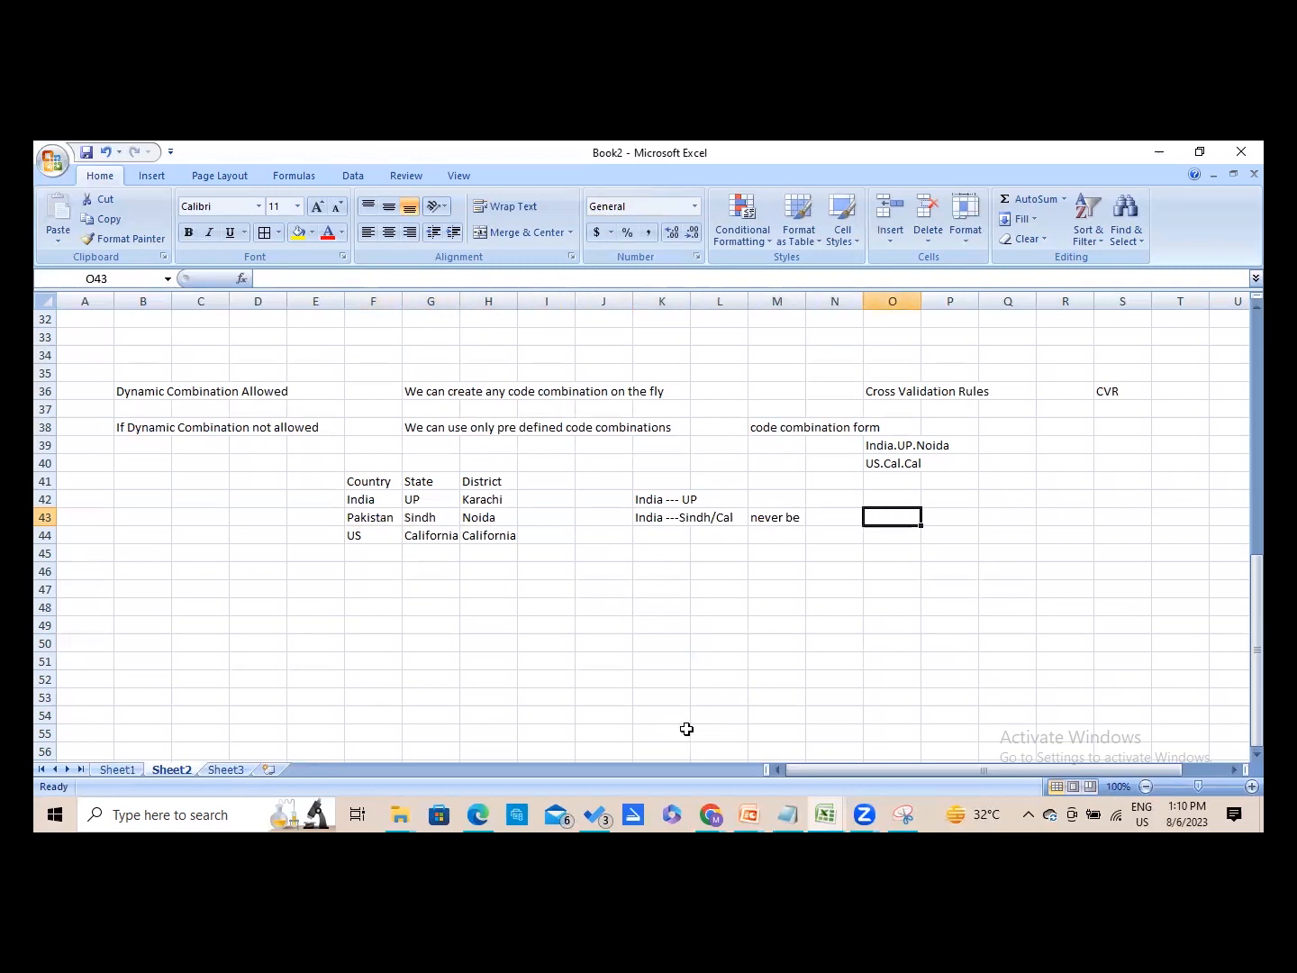
- Add the column headings "Company" in O42, "Cost Center" in P42 and "Account" in R42
{"action": "key", "text": "Up"}
{"action": "type", "text": "Company"}
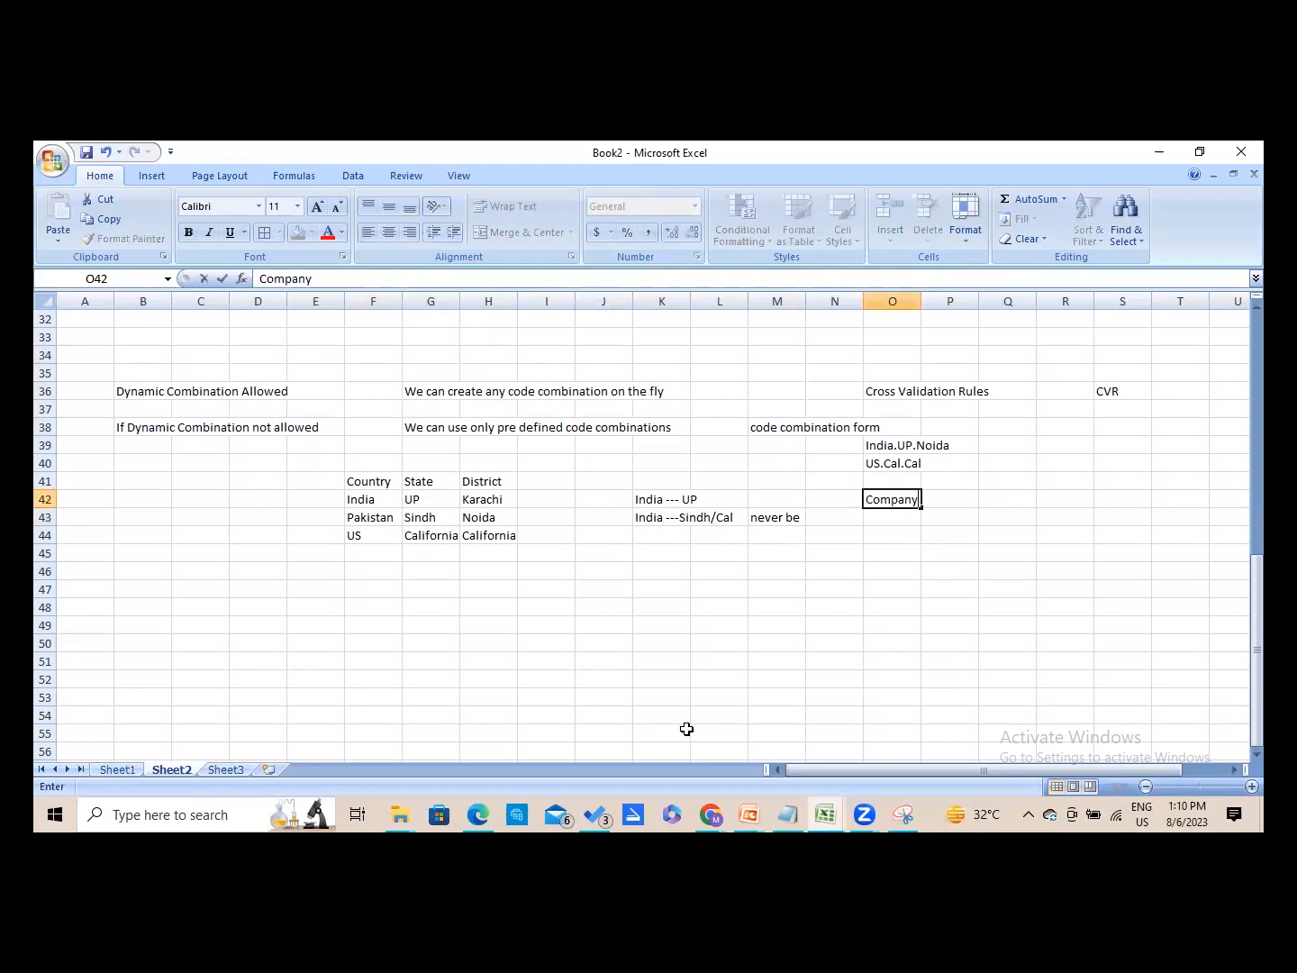
{"action": "key", "text": "Tab"}
{"action": "type", "text": "C"}
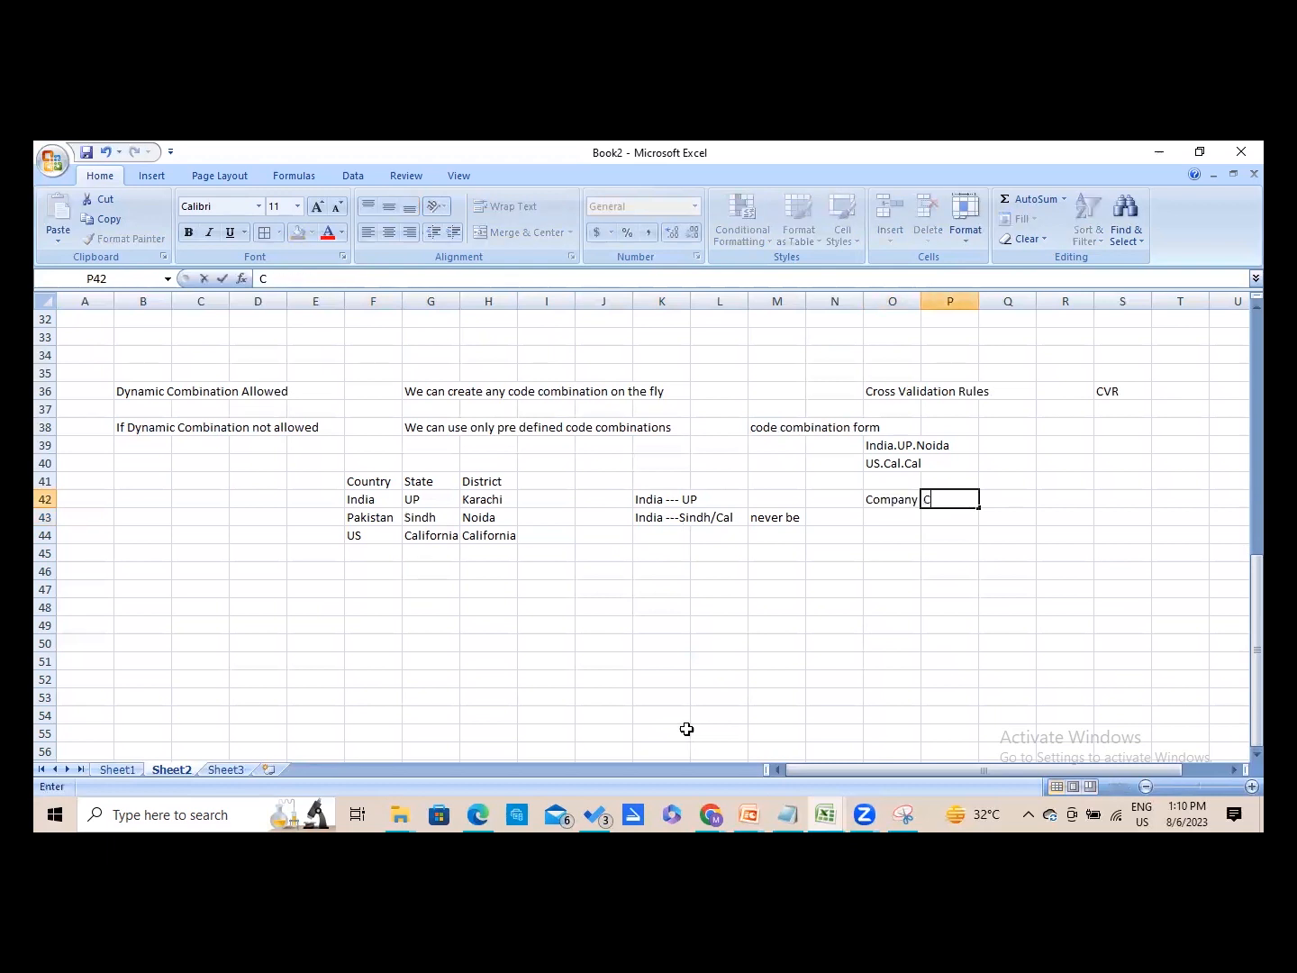
{"action": "type", "text": "ost Center"}
{"action": "key", "text": "Tab"}
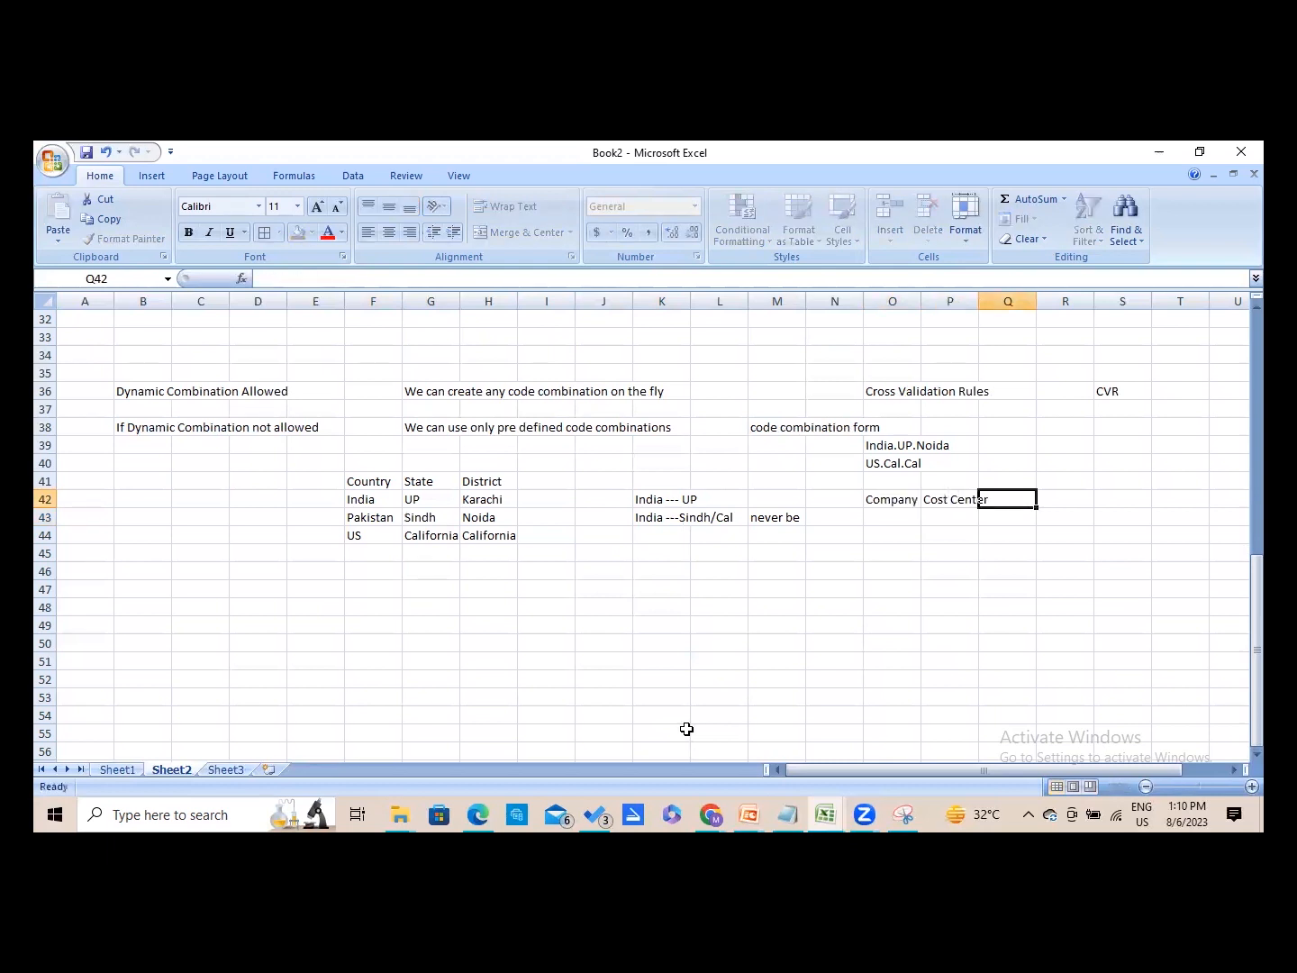
{"action": "key", "text": "Tab"}
{"action": "type", "text": "Account"}
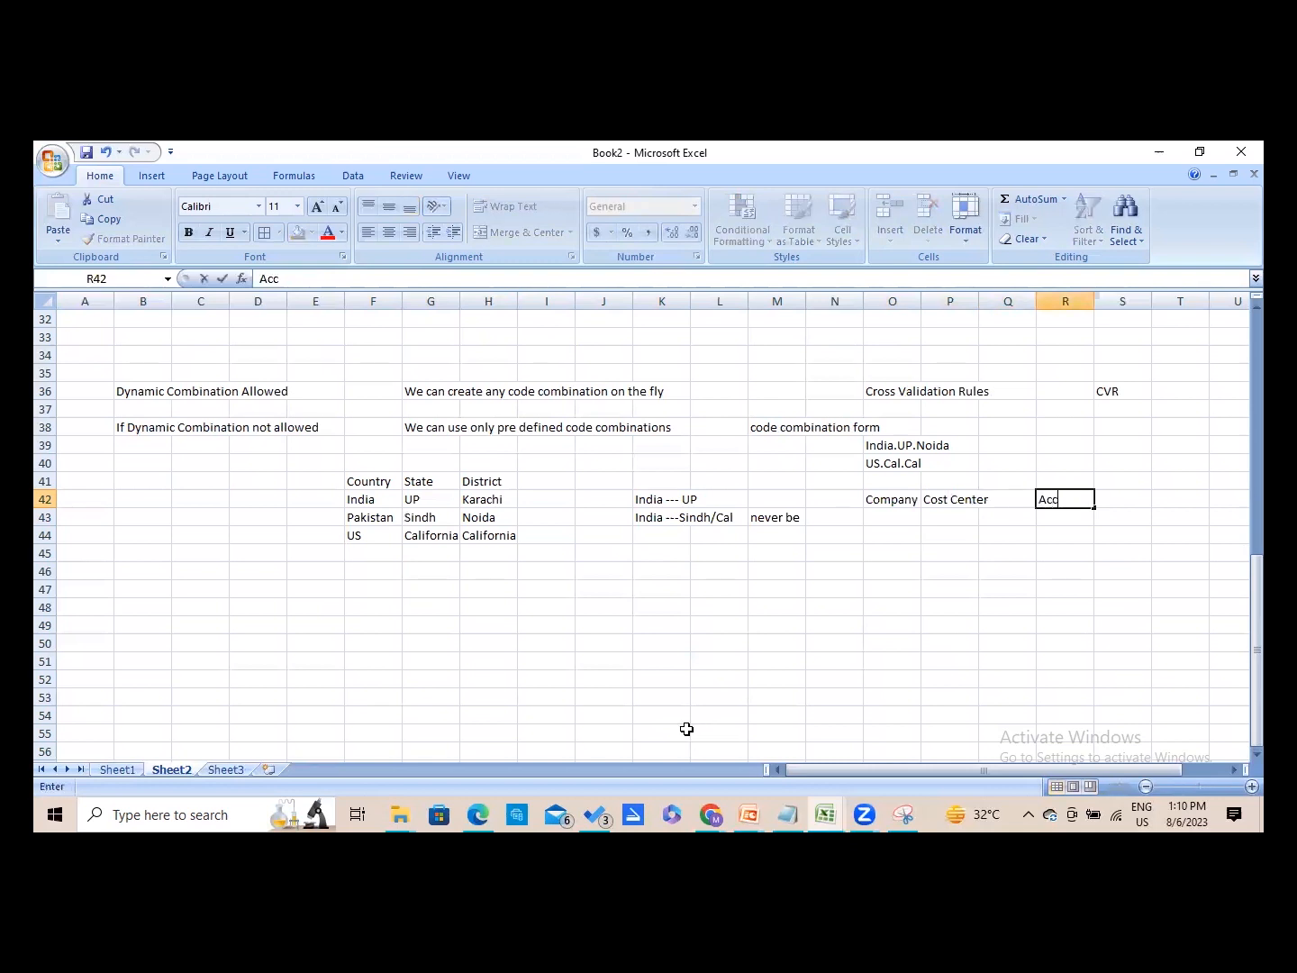
{"action": "key", "text": "Return"}
- List the company codes 100, 200 and 300 in O43:O45 under the Company heading
{"action": "key", "text": "Left"}
{"action": "key", "text": "Left"}
{"action": "key", "text": "Left"}
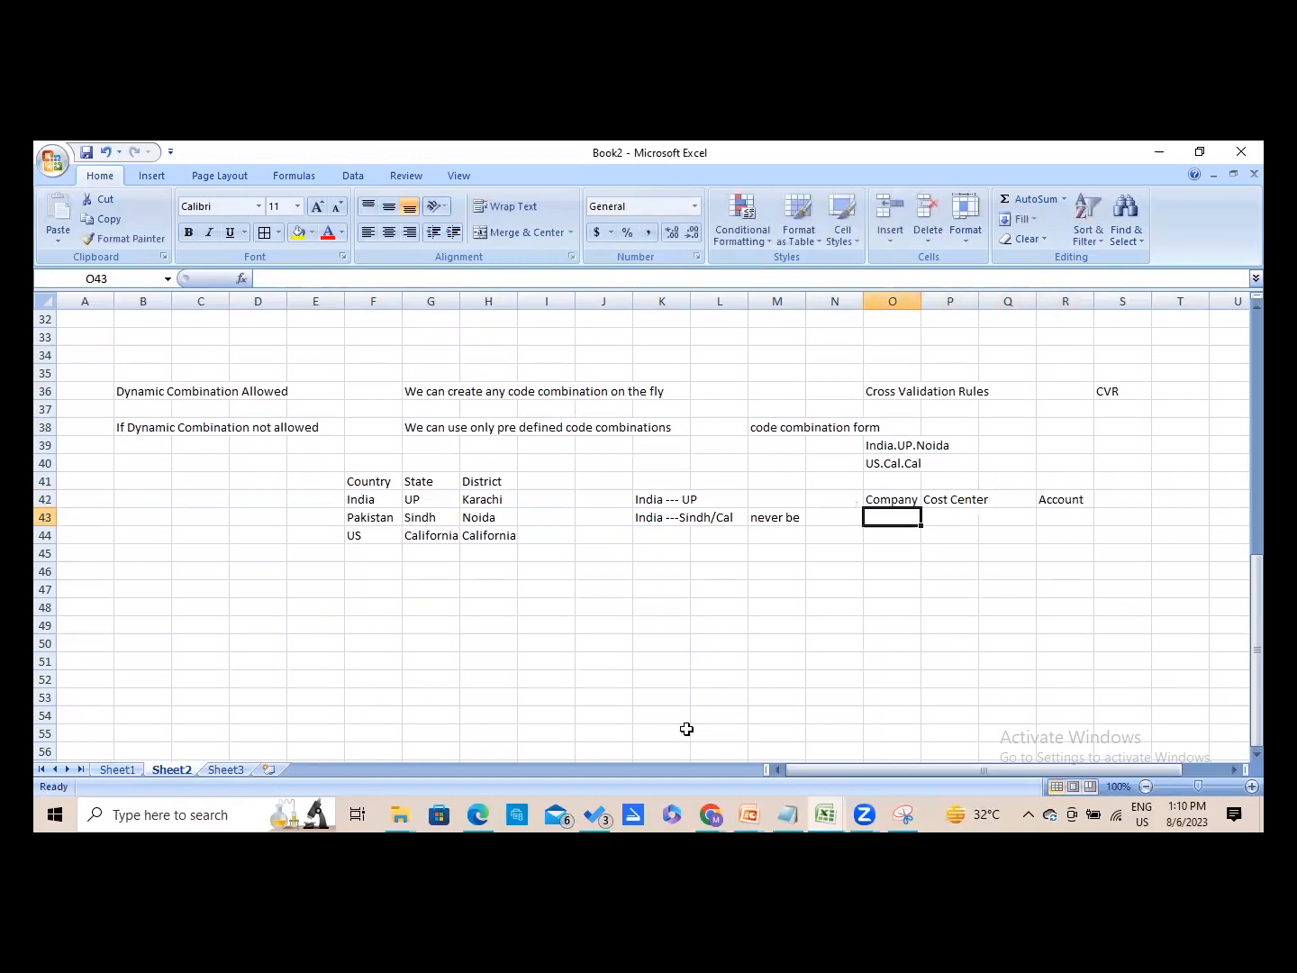
{"action": "type", "text": "100"}
{"action": "key", "text": "Return"}
{"action": "type", "text": "200"}
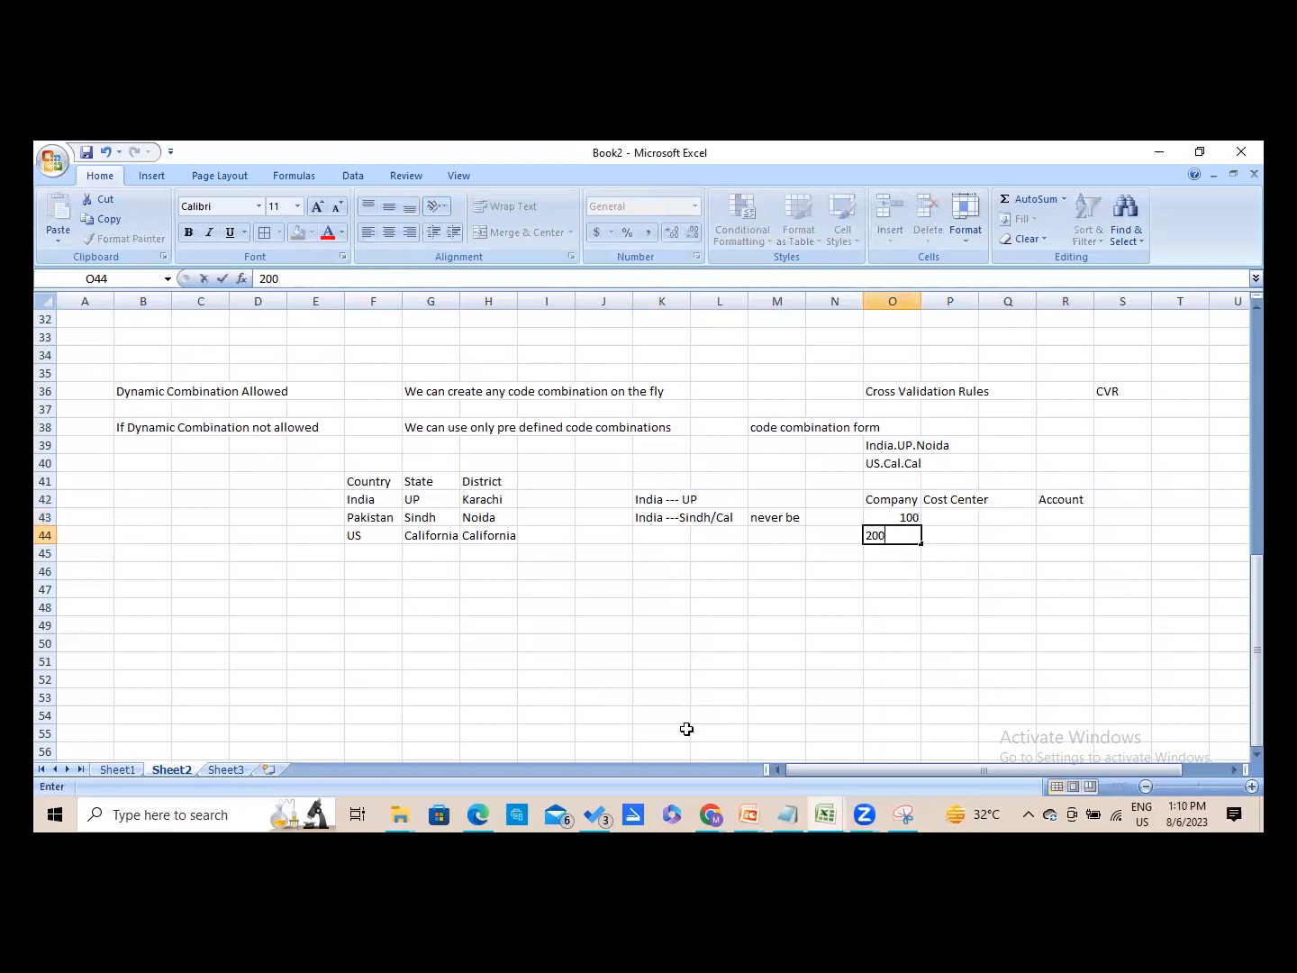
{"action": "key", "text": "Return"}
{"action": "type", "text": "300"}
{"action": "key", "text": "Tab"}
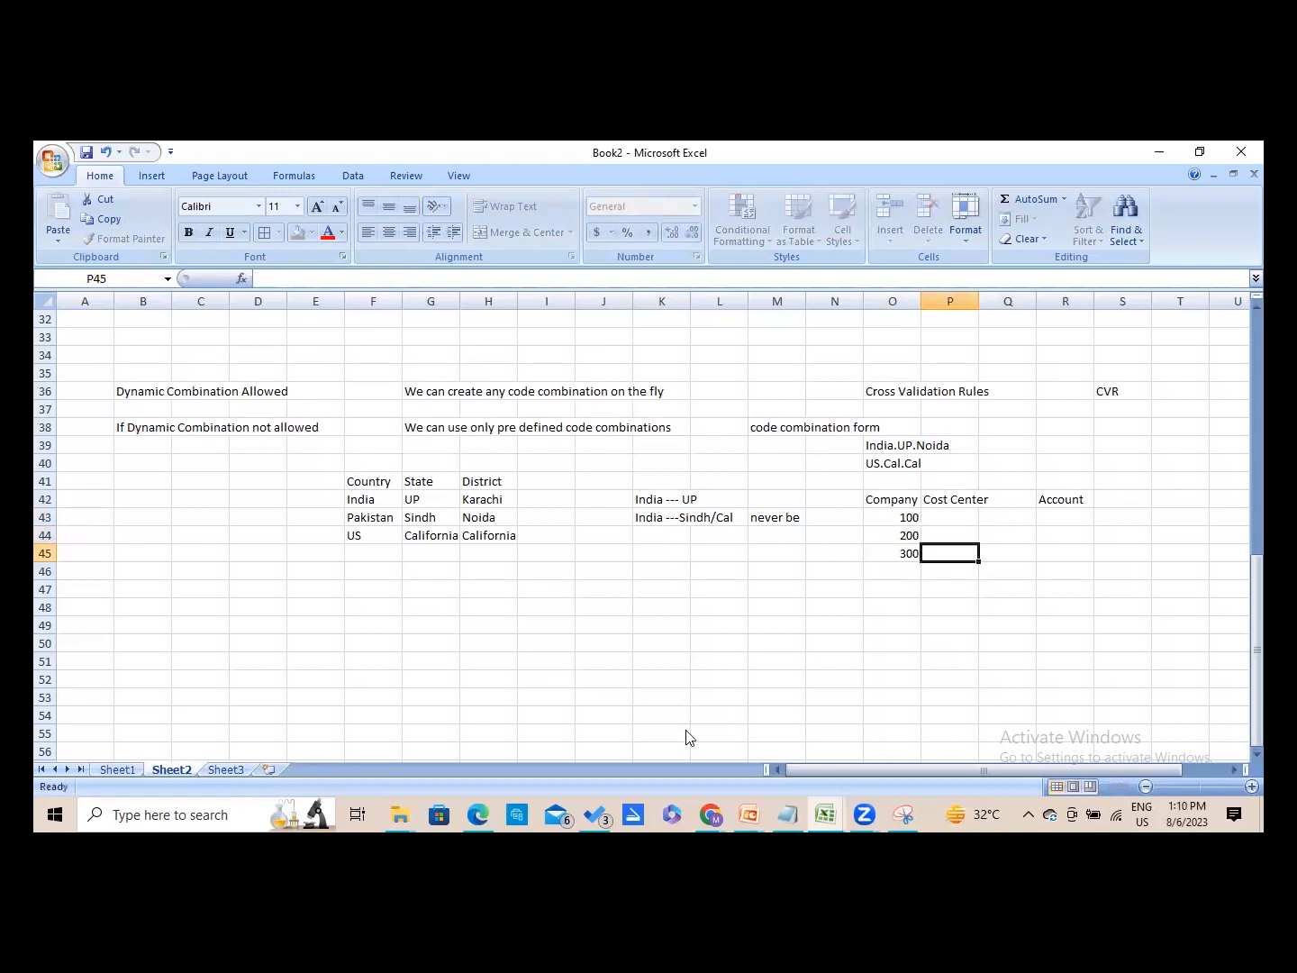
- List the cost center codes 10001, 10002 and 10003 in P43:P45 under the Cost Center heading
{"action": "key", "text": "Up"}
{"action": "key", "text": "Up"}
{"action": "type", "text": "10001"}
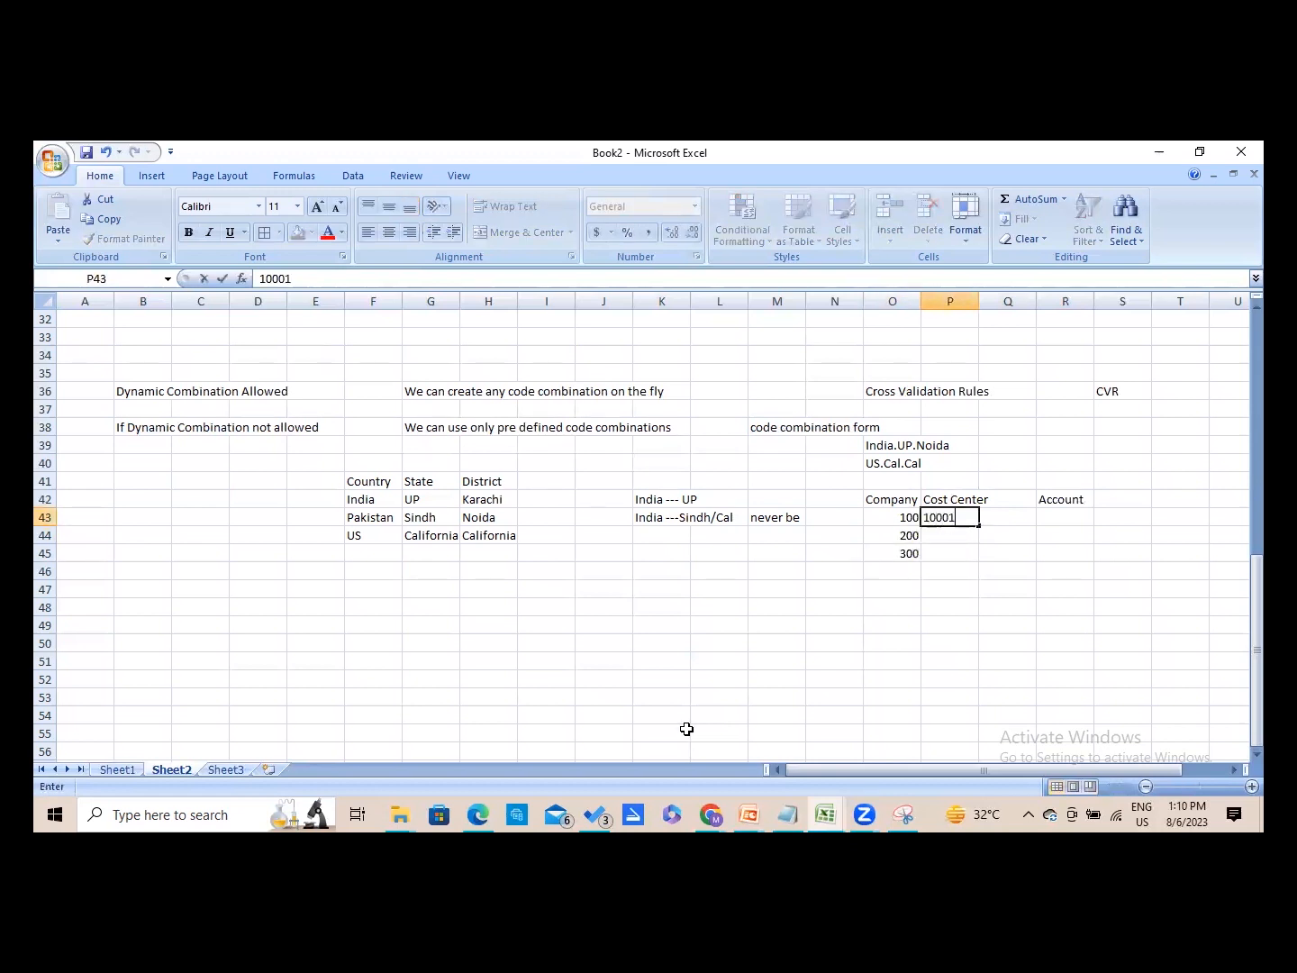
{"action": "key", "text": "Return"}
{"action": "type", "text": "10002"}
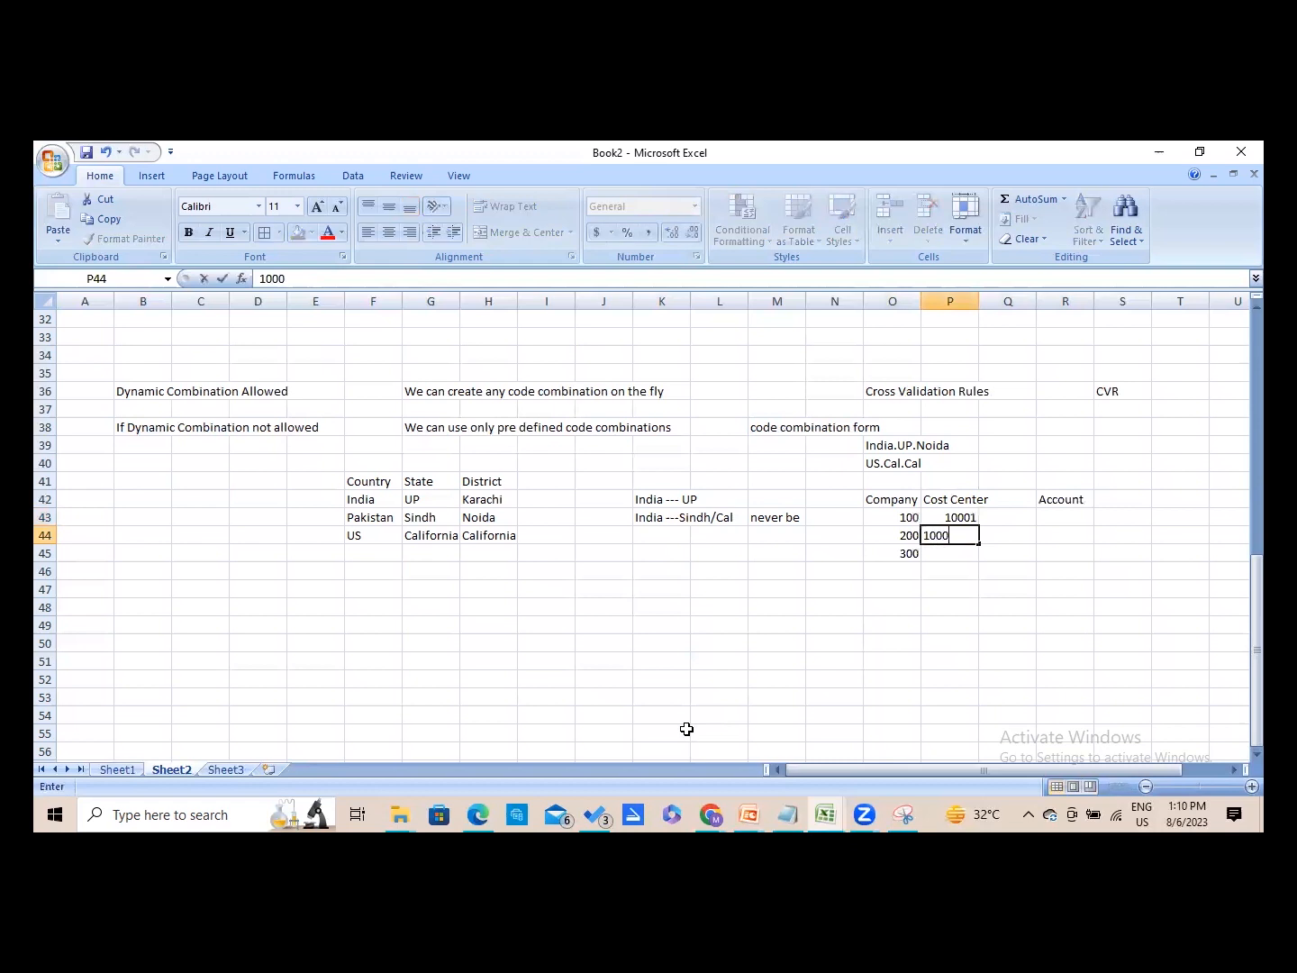
{"action": "key", "text": "Return"}
{"action": "type", "text": "1"}
{"action": "type", "text": "03"}
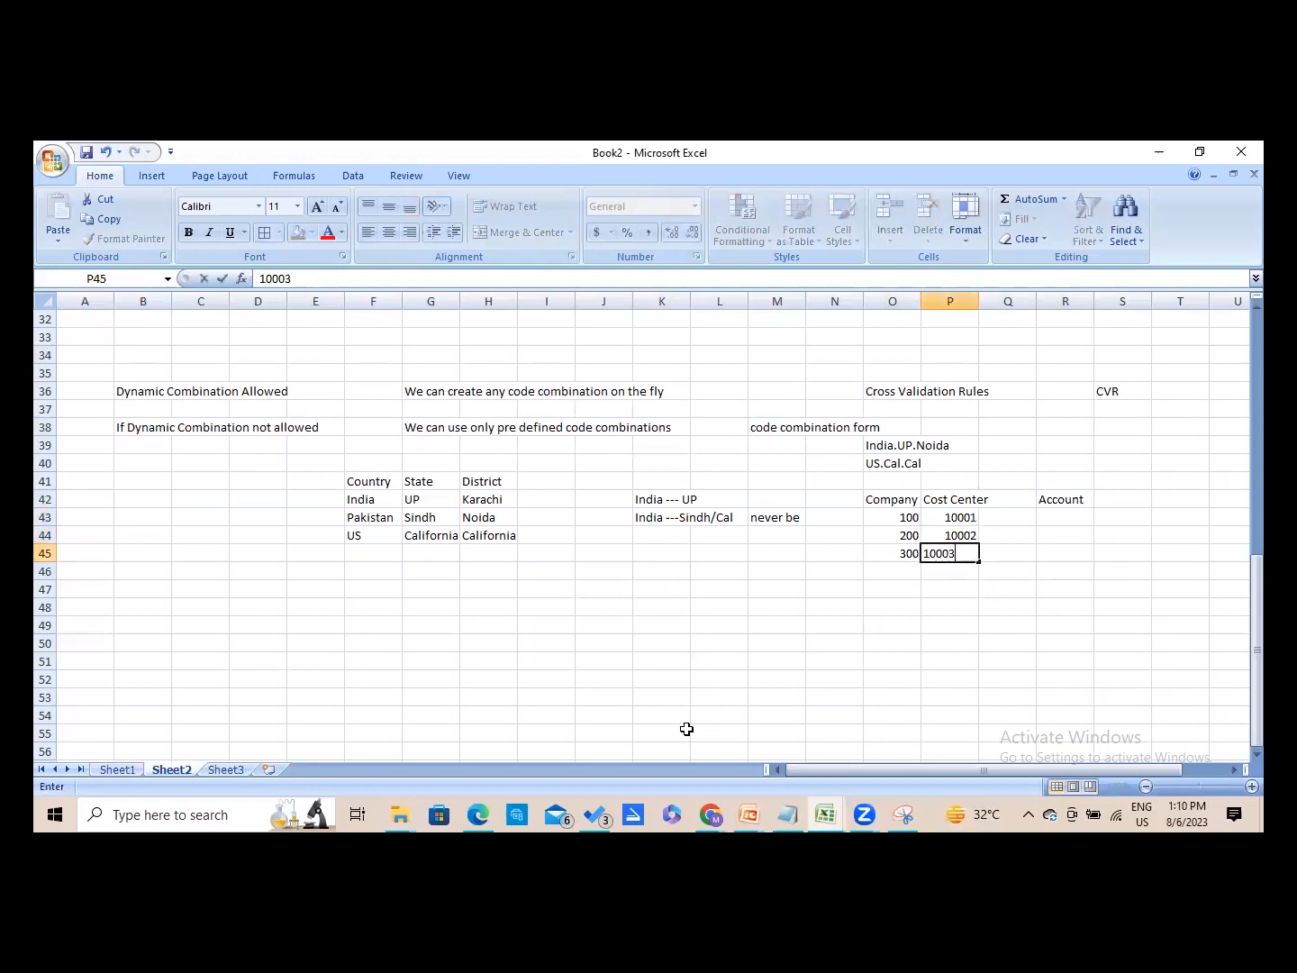
{"action": "key", "text": "Tab"}
- List the account codes 5001, 6001 and 5002 in R43:R45 under the Account heading
{"action": "key", "text": "Up"}
{"action": "key", "text": "Up"}
{"action": "key", "text": "Up"}
{"action": "key", "text": "Down"}
{"action": "key", "text": "Right"}
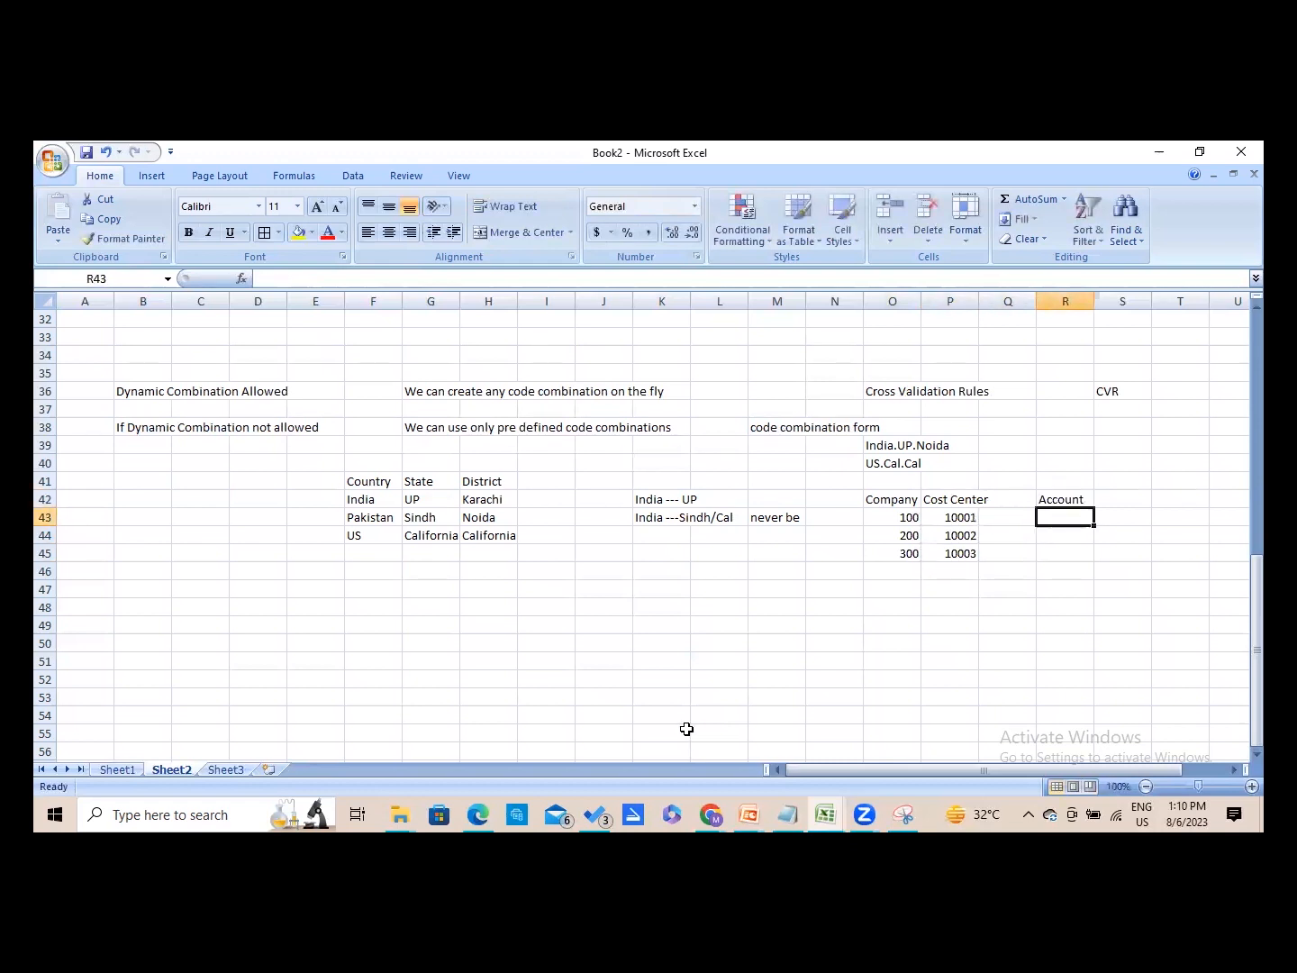
{"action": "type", "text": "5001"}
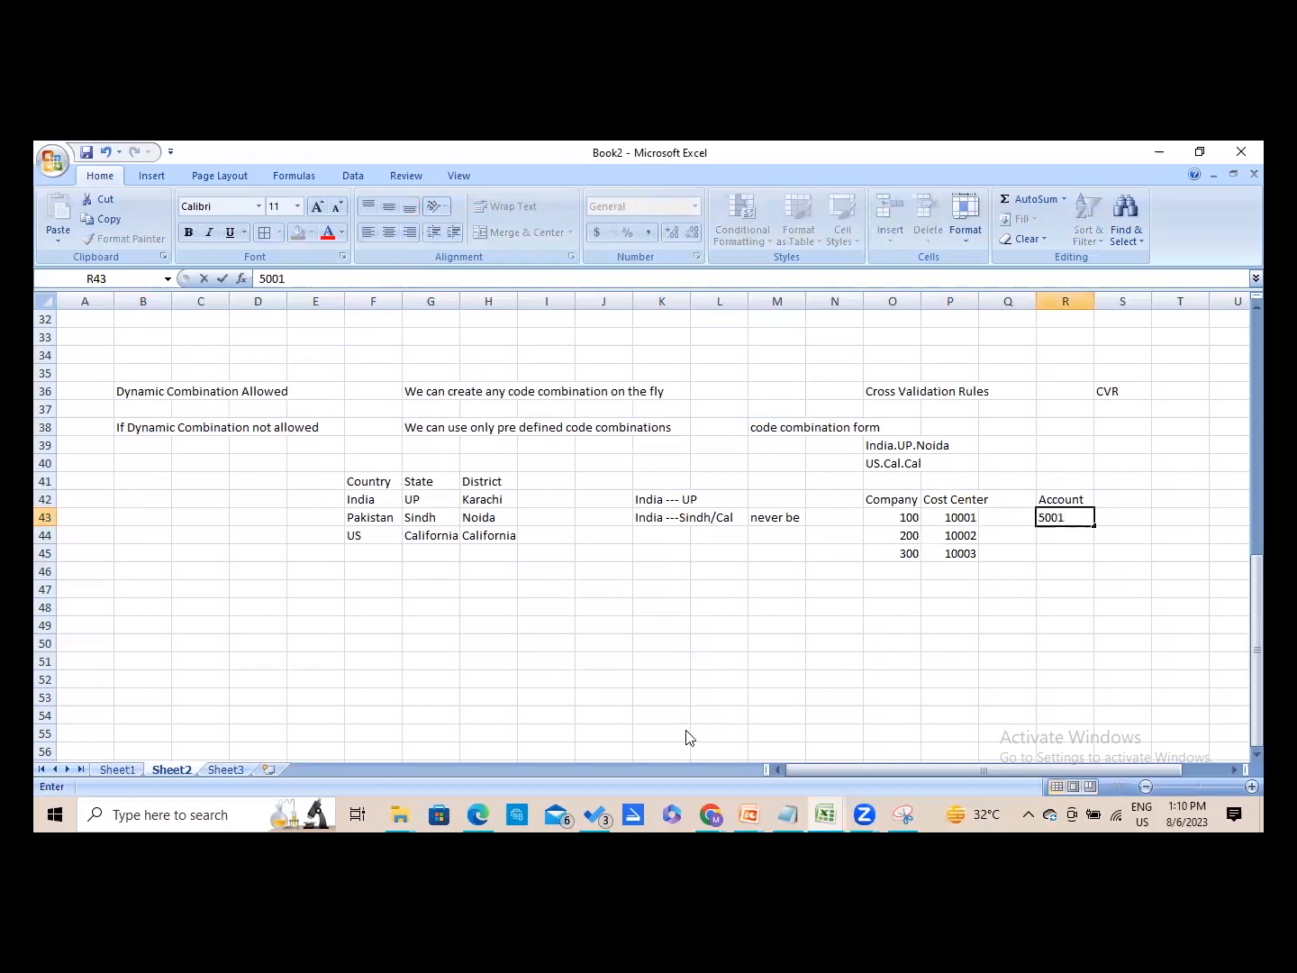
{"action": "key", "text": "Return"}
{"action": "type", "text": "6001"}
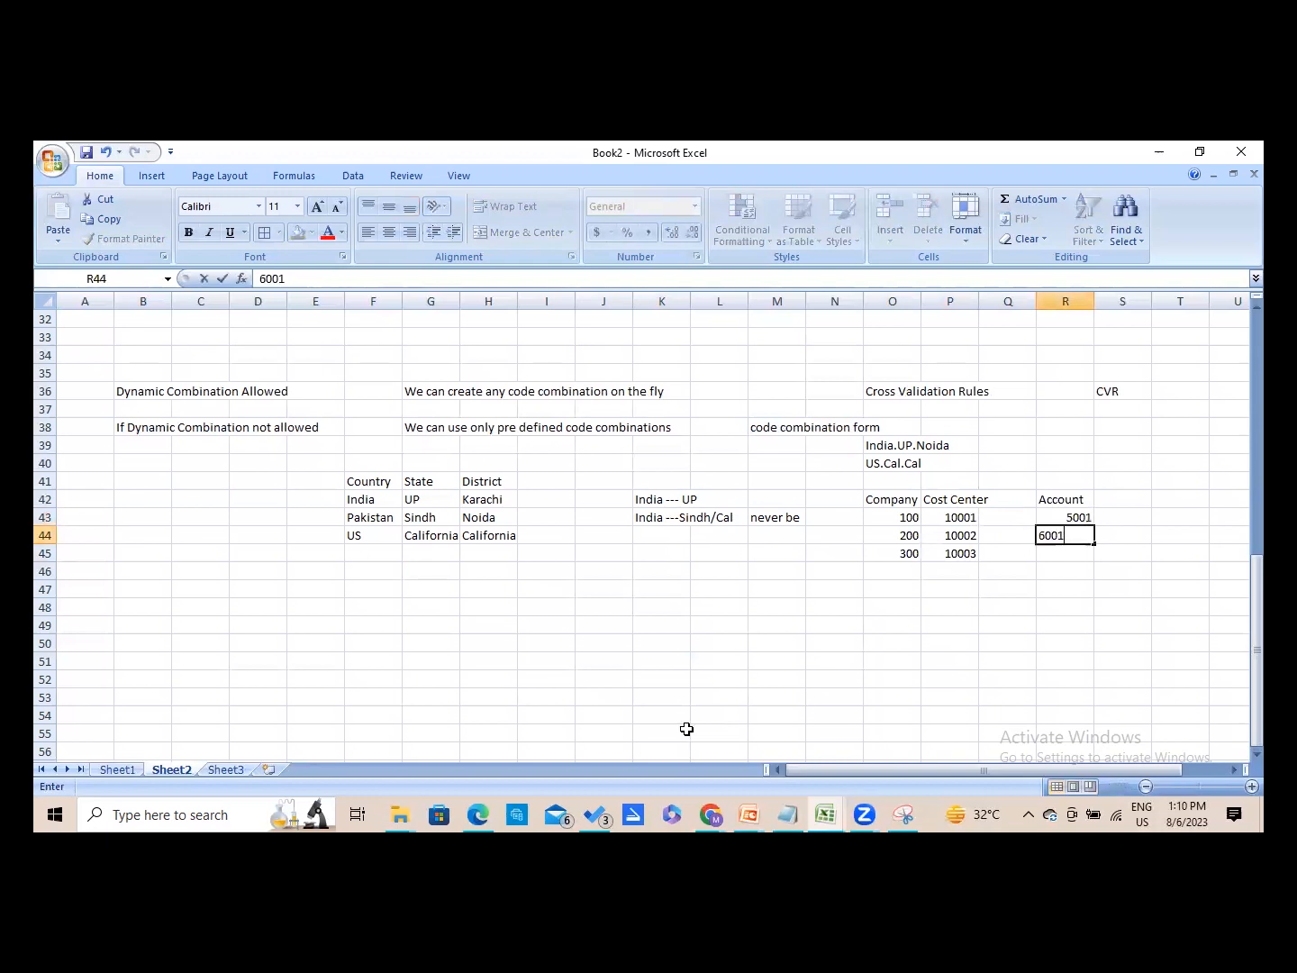
{"action": "key", "text": "Return"}
{"action": "type", "text": "500"}
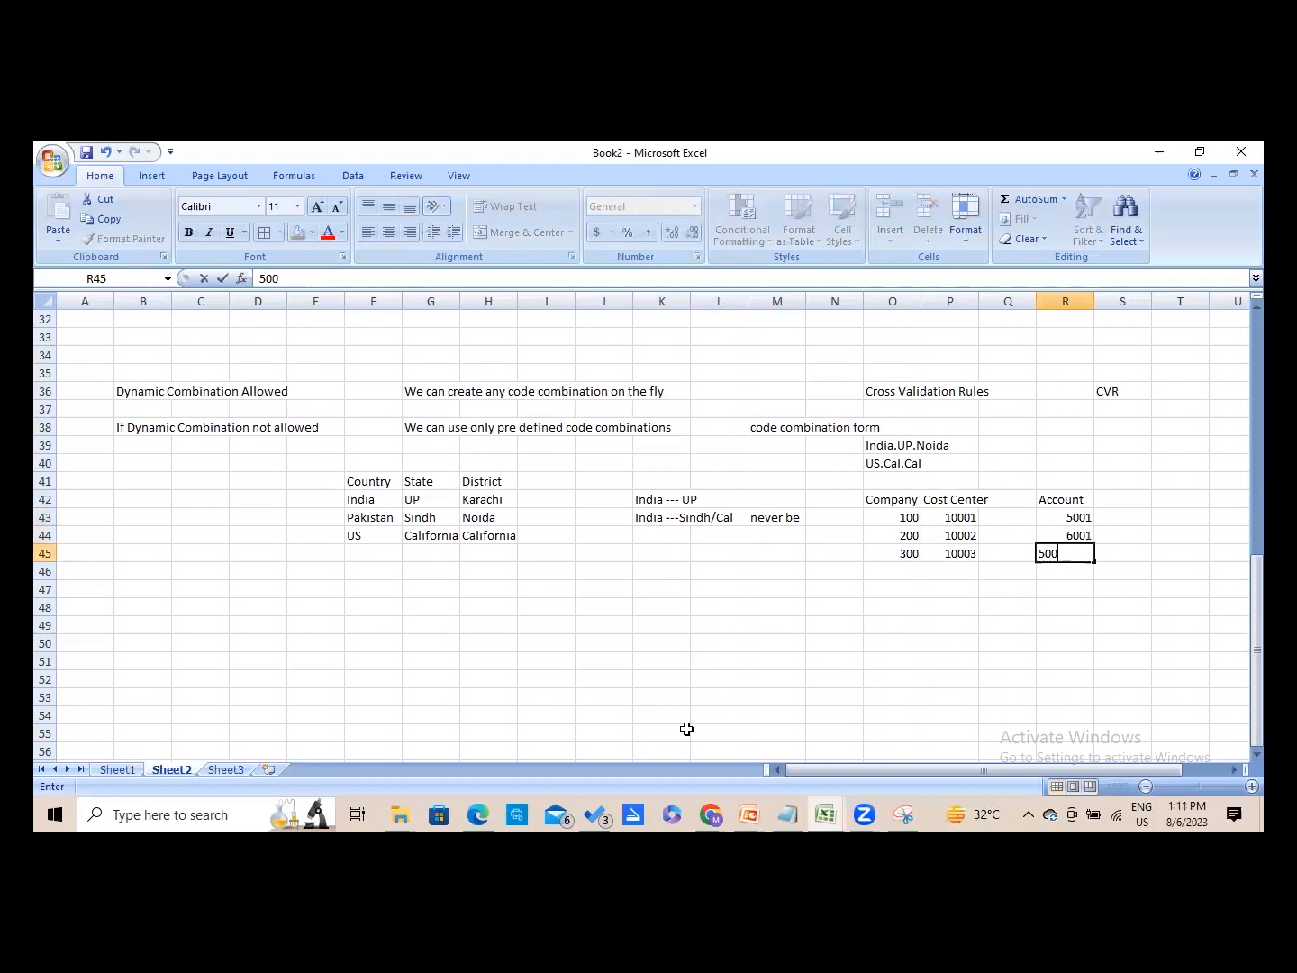
{"action": "type", "text": "2"}
{"action": "key", "text": "Tab"}
- Enter the allowed company and cost center pairing "100 -- 10001/10002" in P48, below the code table
{"action": "key", "text": "Left"}
{"action": "key", "text": "Left"}
{"action": "key", "text": "Left"}
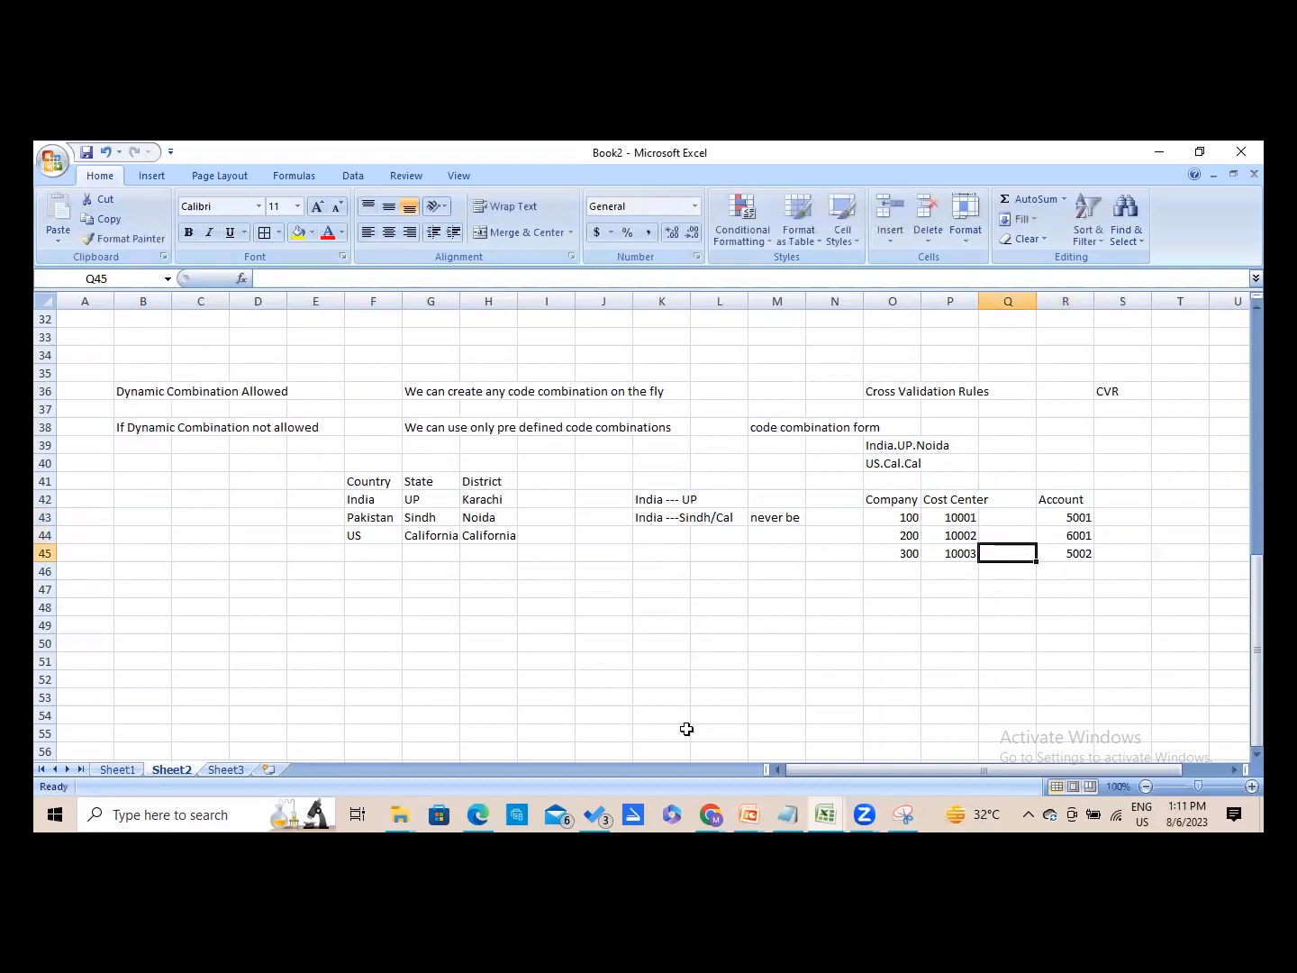
{"action": "key", "text": "Down"}
{"action": "key", "text": "Down"}
{"action": "key", "text": "Down"}
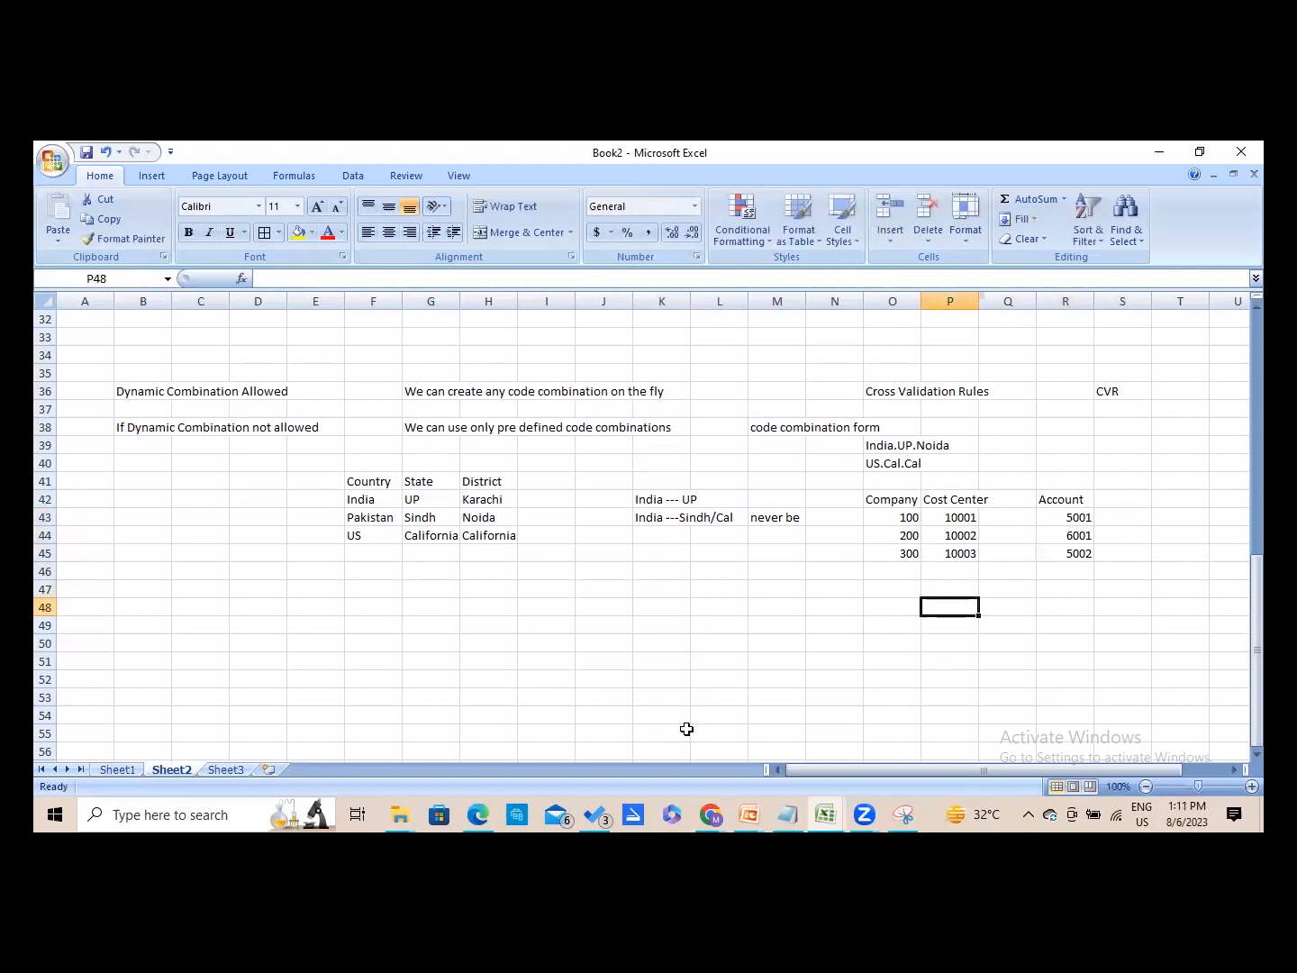
{"action": "type", "text": "100"}
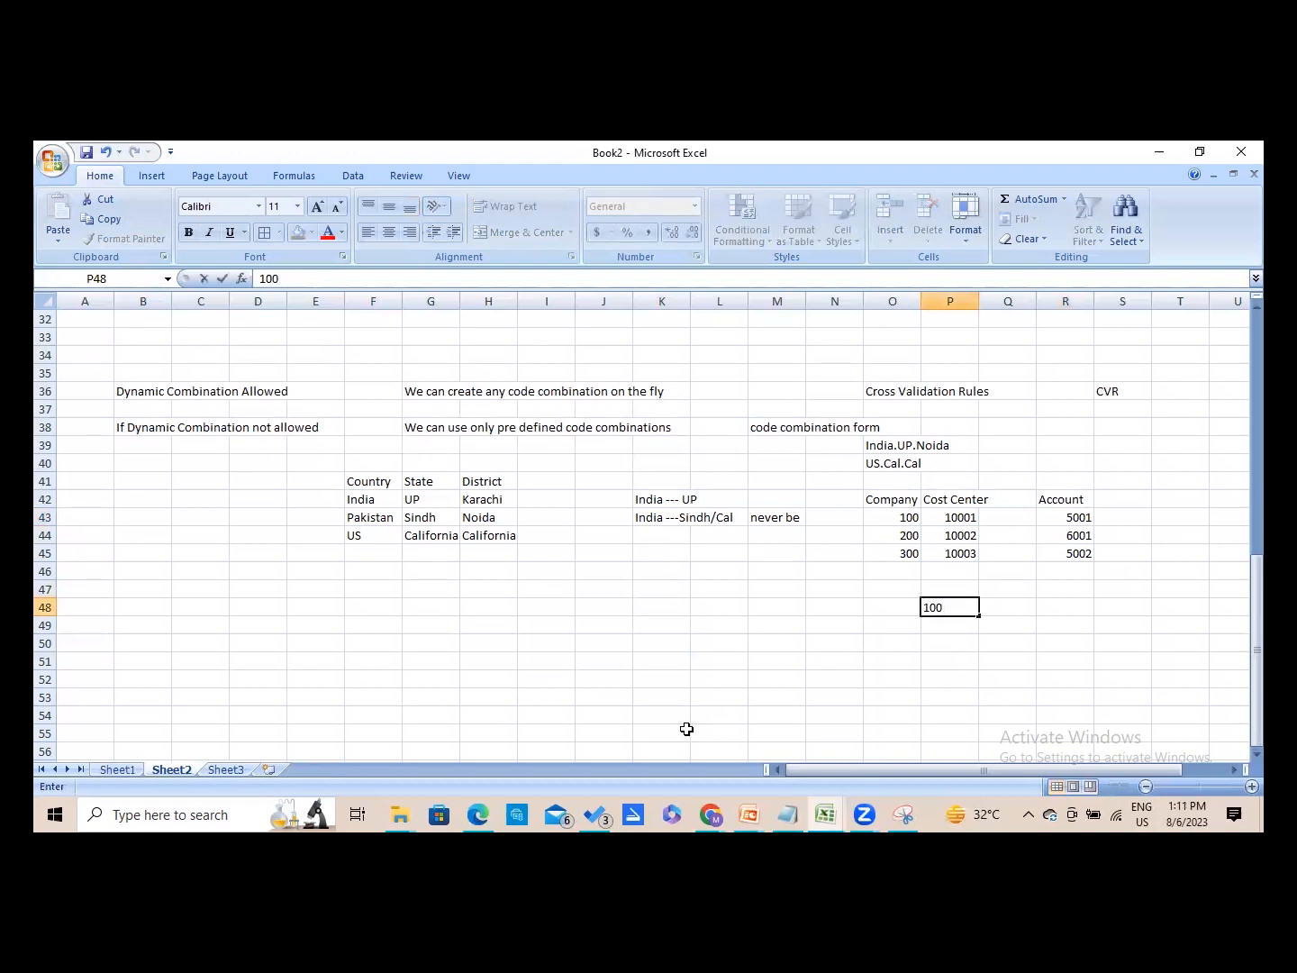
{"action": "type", "text": " -- 10001/10002"}
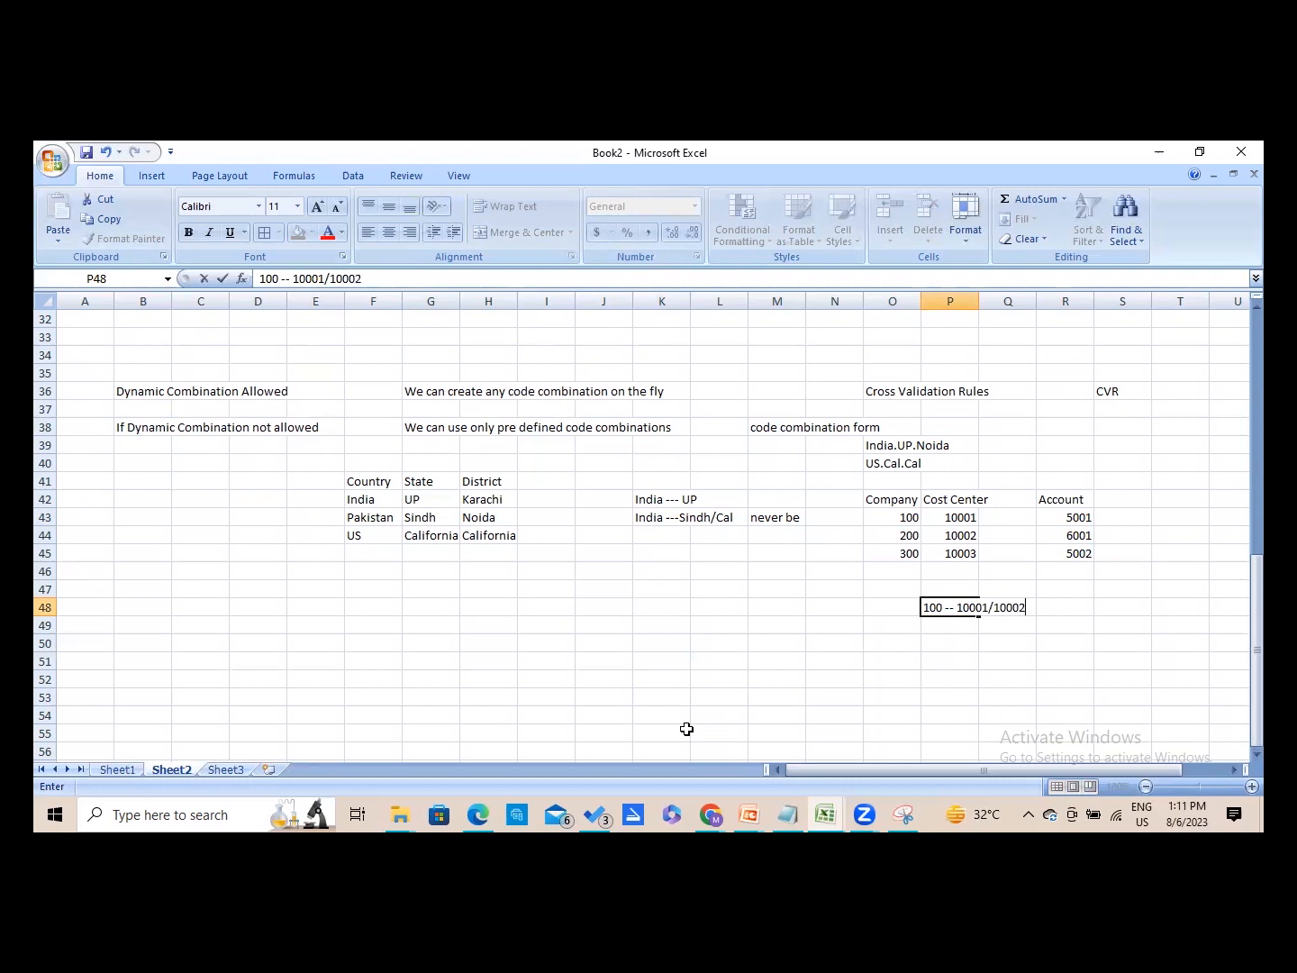
{"action": "key", "text": "Tab"}
{"action": "key", "text": "Left"}
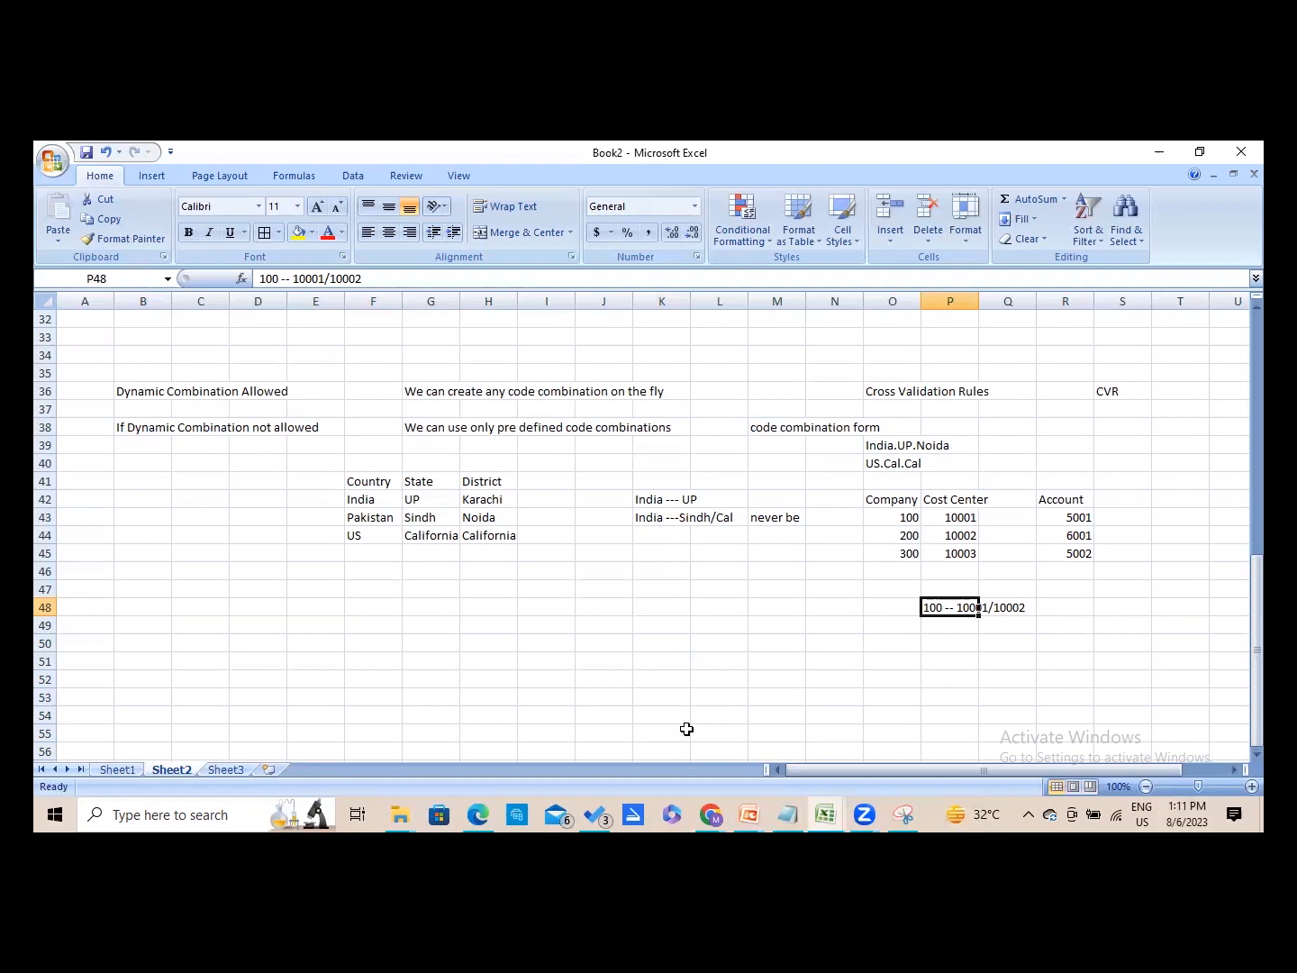
{"action": "left_click", "coordinate": [128, 425]}
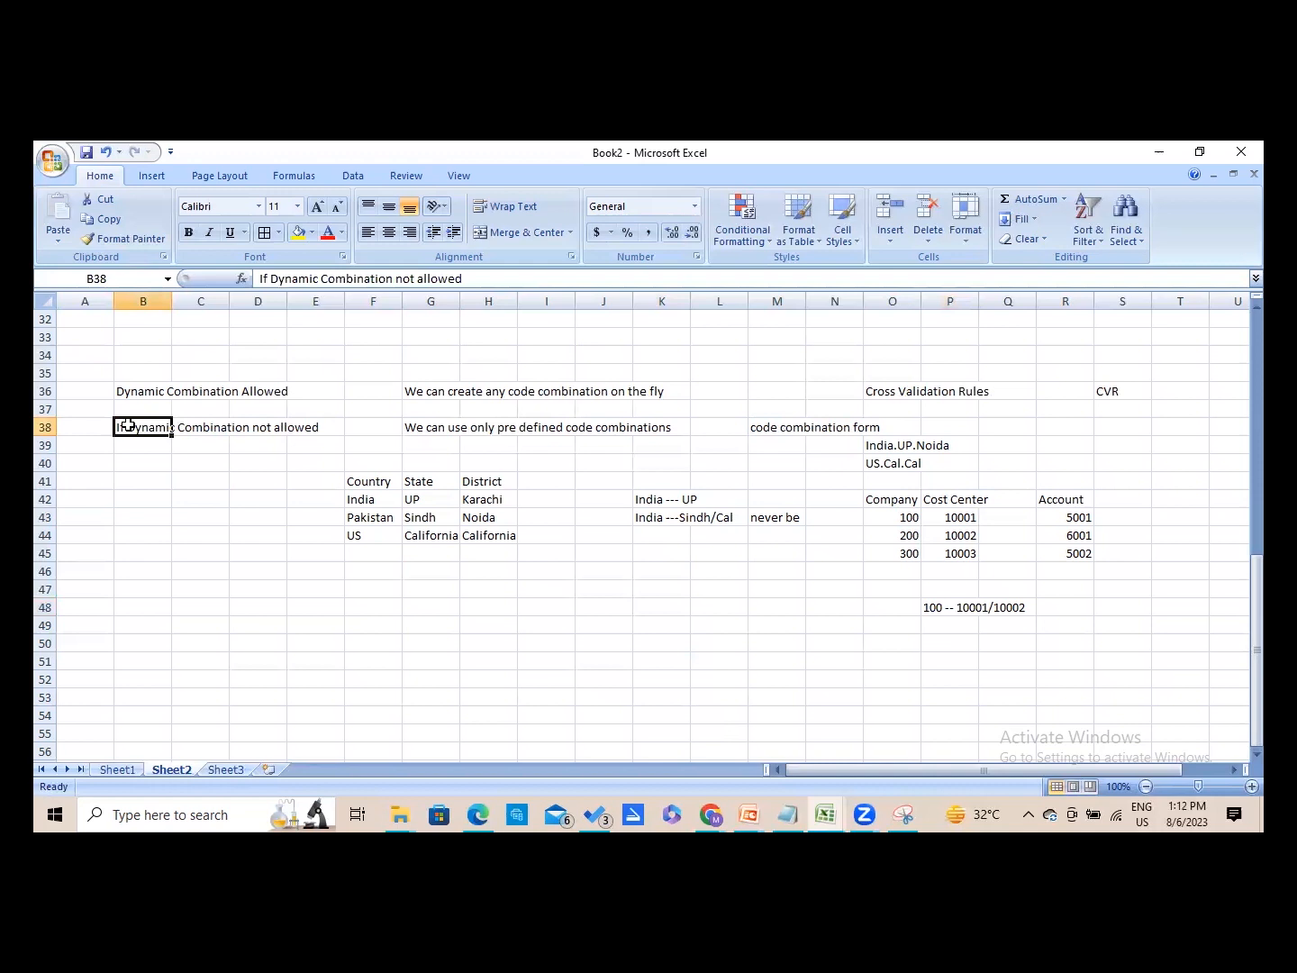
{"action": "left_click", "coordinate": [780, 426]}
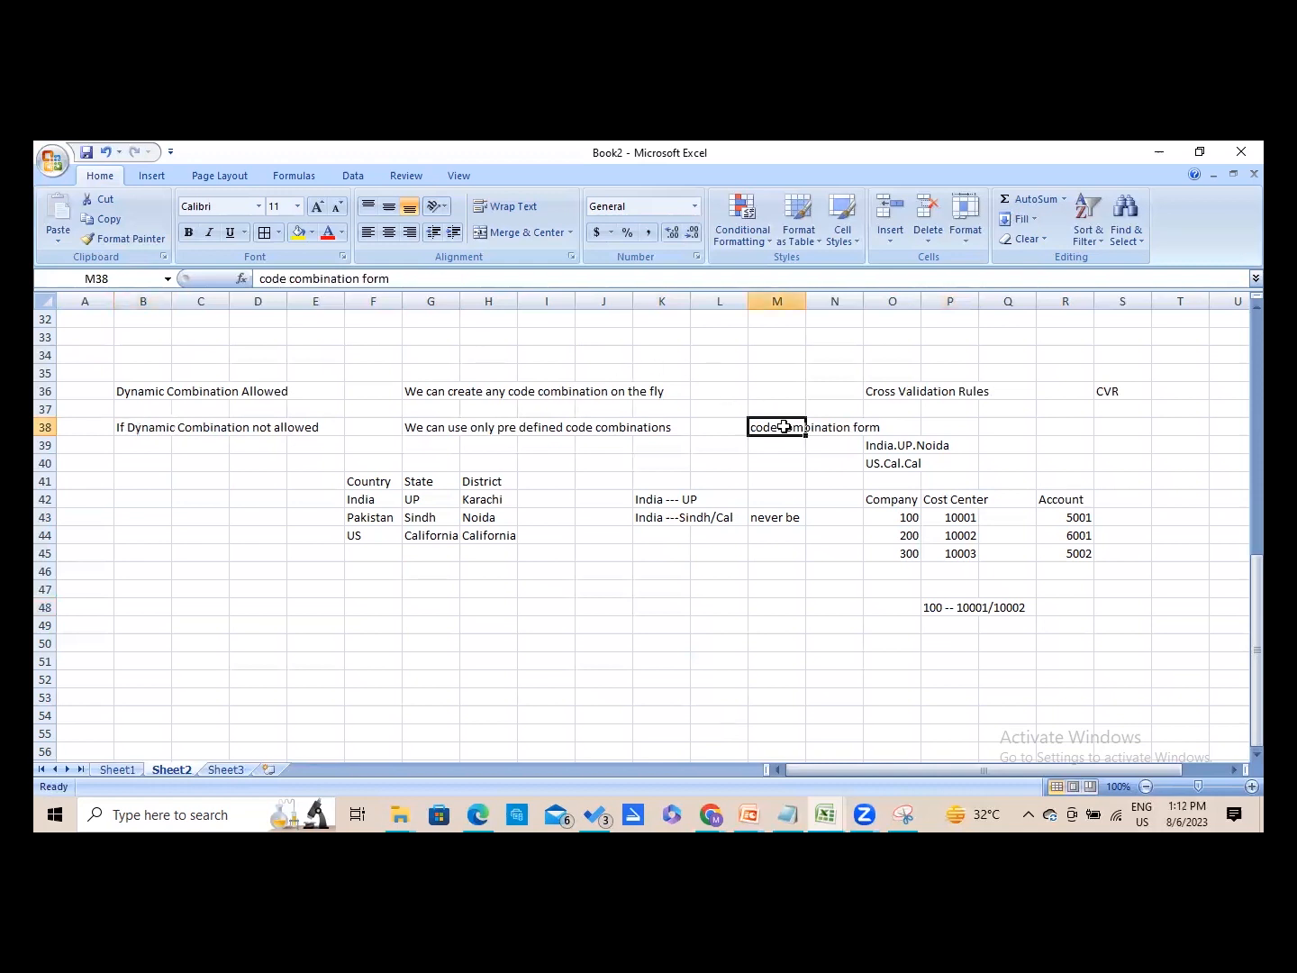
- Switch to Oracle in Chrome, cancel editing the RAH COA INST2 structure instance and return to the Financials setup task list
{"action": "key", "text": "alt+Tab"}
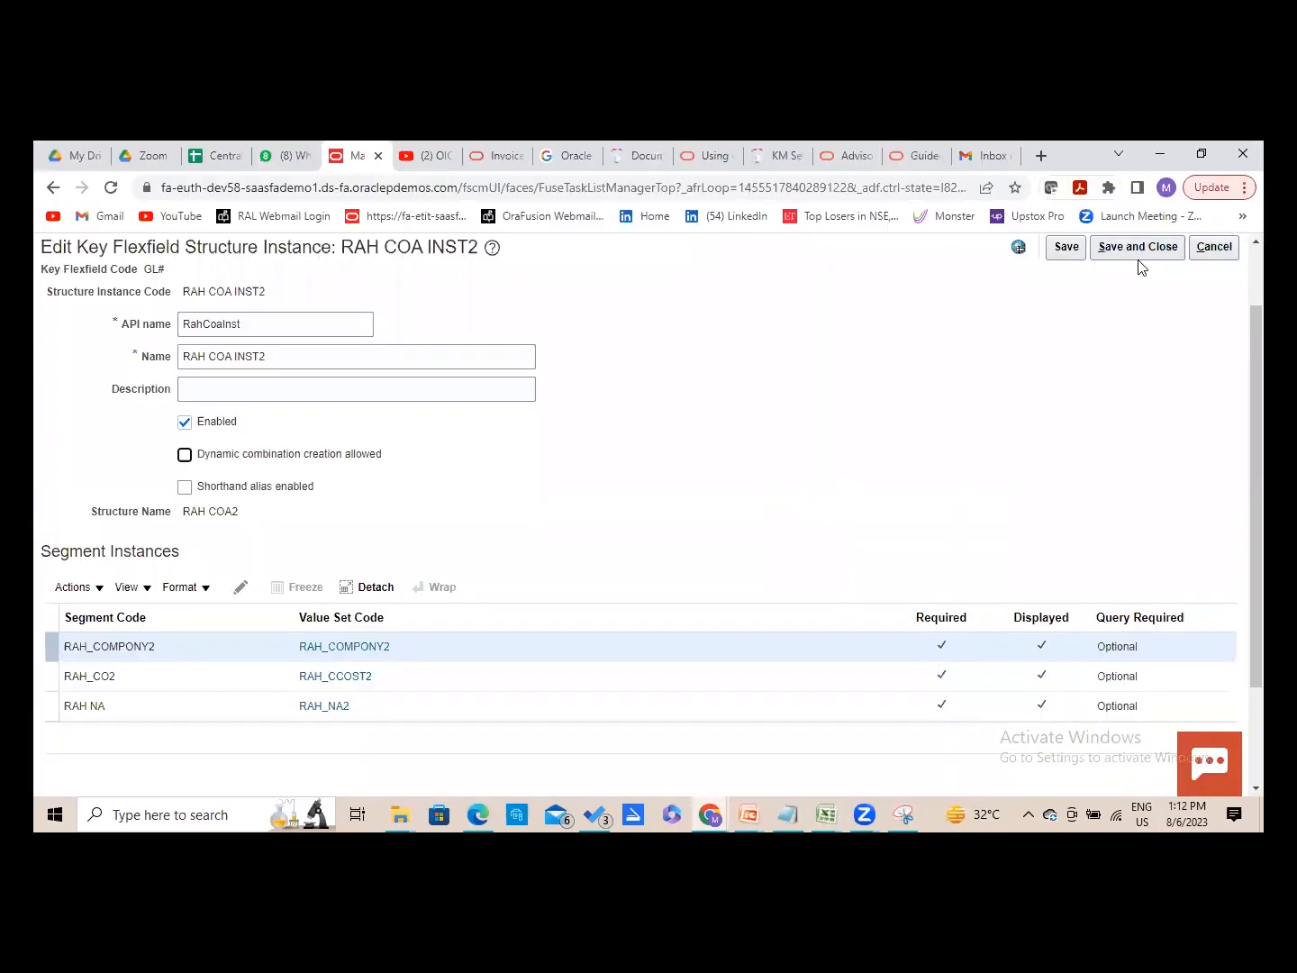
{"action": "left_click", "coordinate": [1212, 247]}
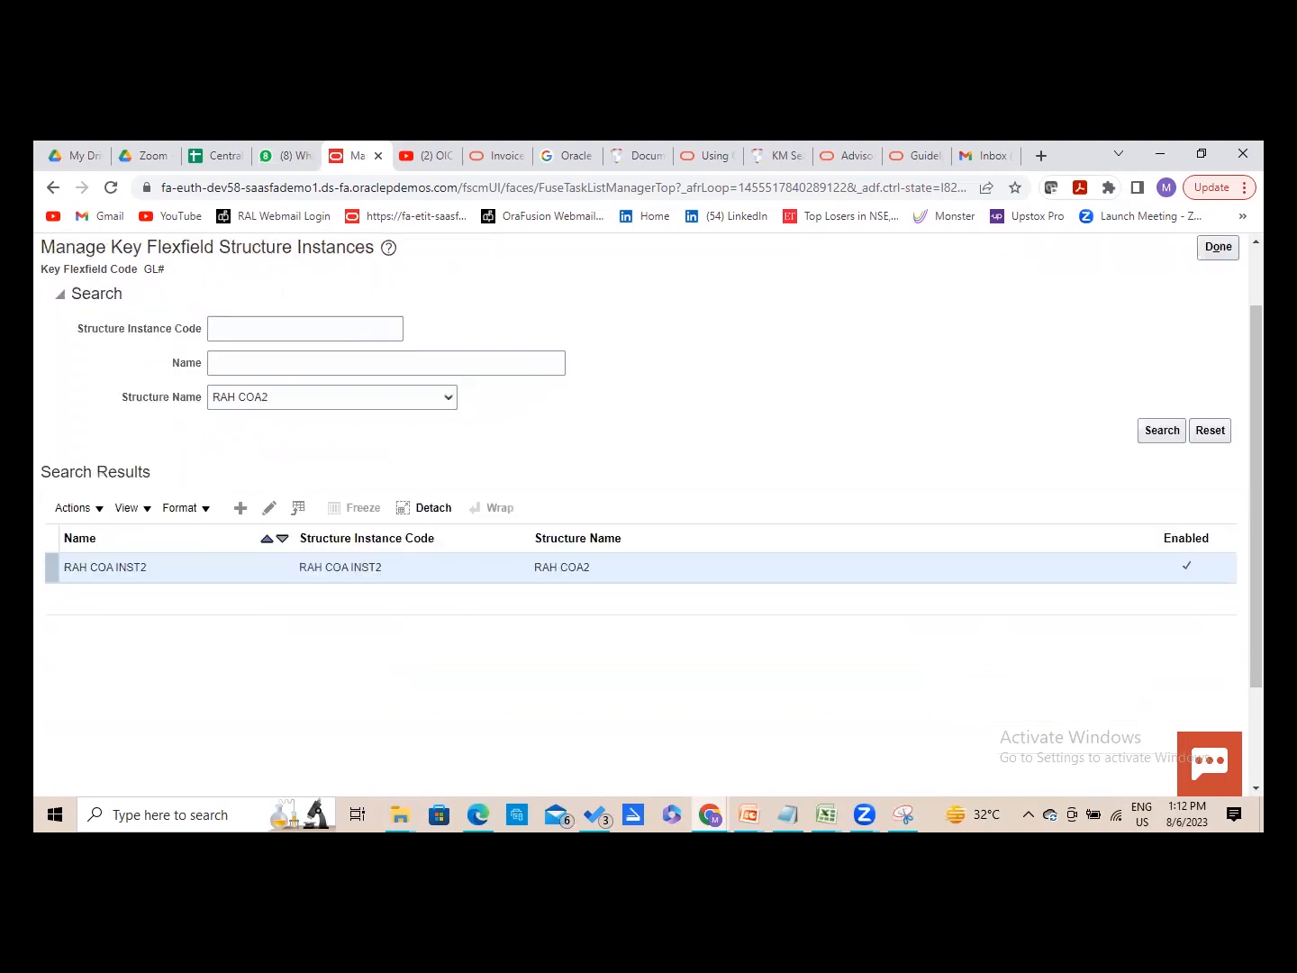
{"action": "left_click", "coordinate": [1212, 252]}
{"action": "left_click", "coordinate": [1223, 250]}
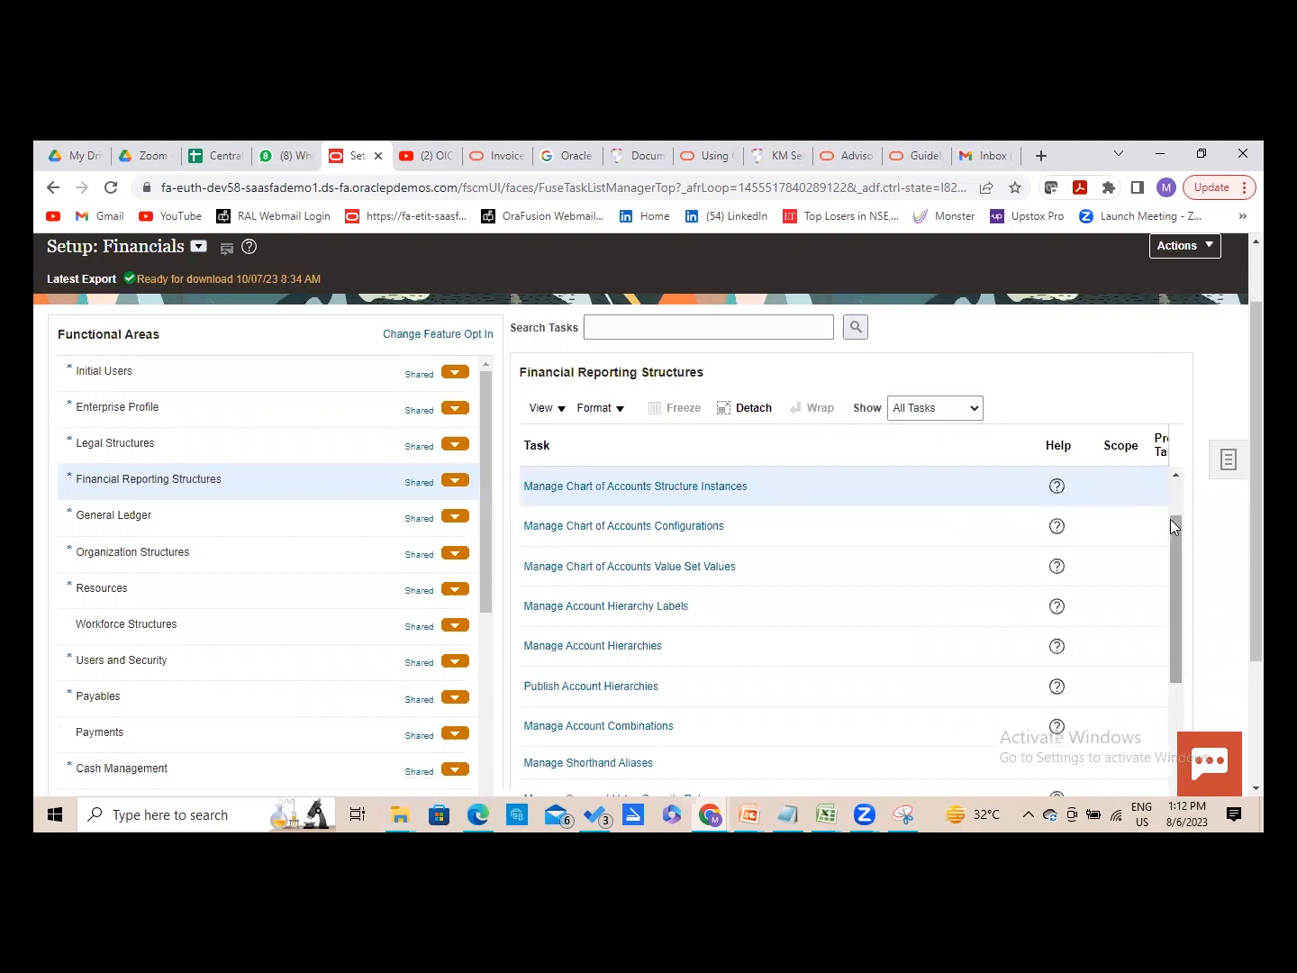
- Open the Manage Account Combinations task from the Financial Reporting Structures tasks
{"action": "left_click_drag", "start_coordinate": [1175, 533], "coordinate": [1175, 629]}
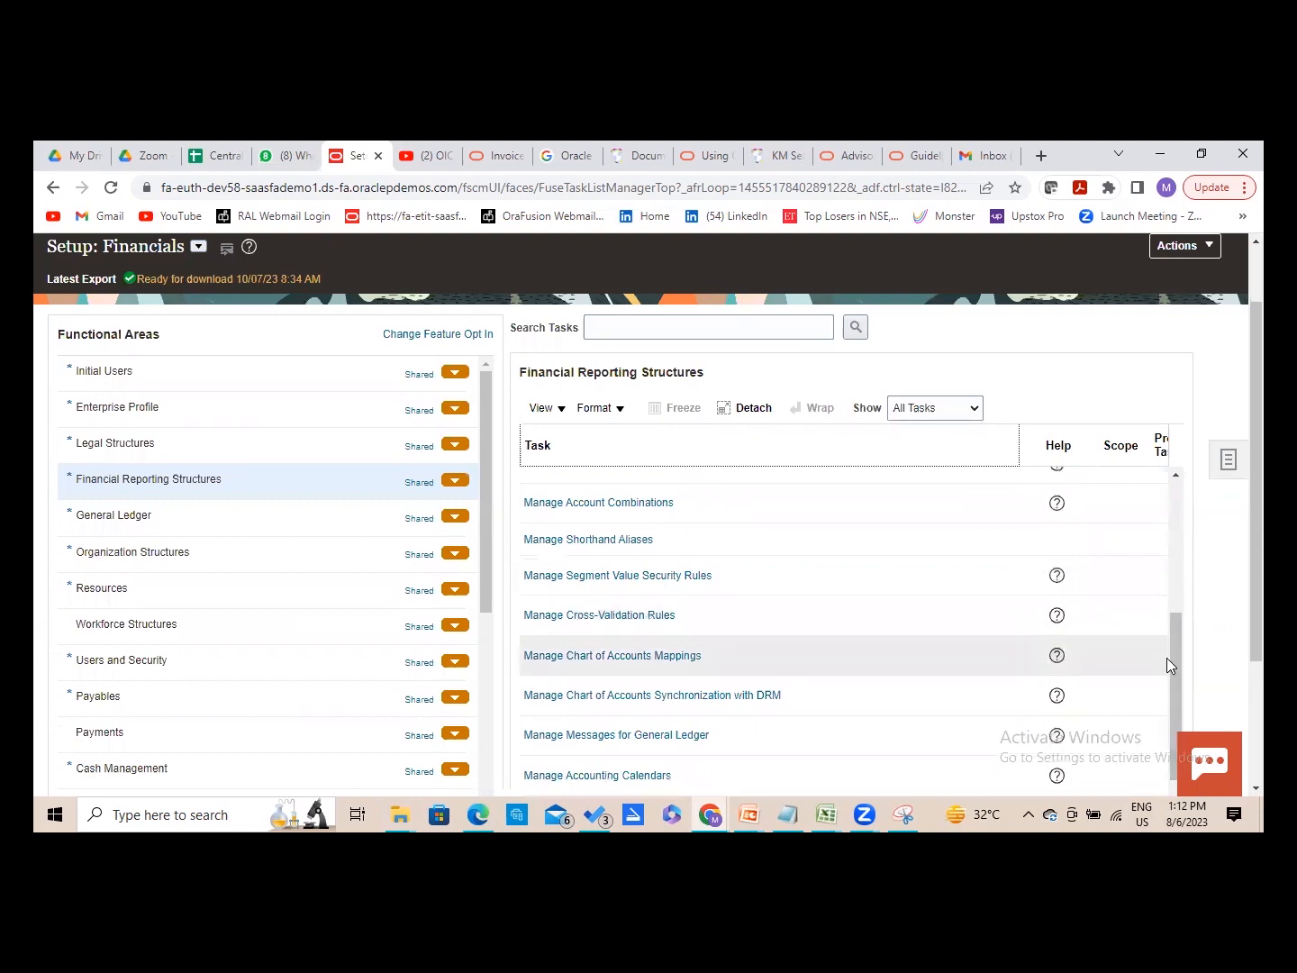
{"action": "scroll", "coordinate": [1256, 540], "scroll_direction": "down", "scroll_amount": 2}
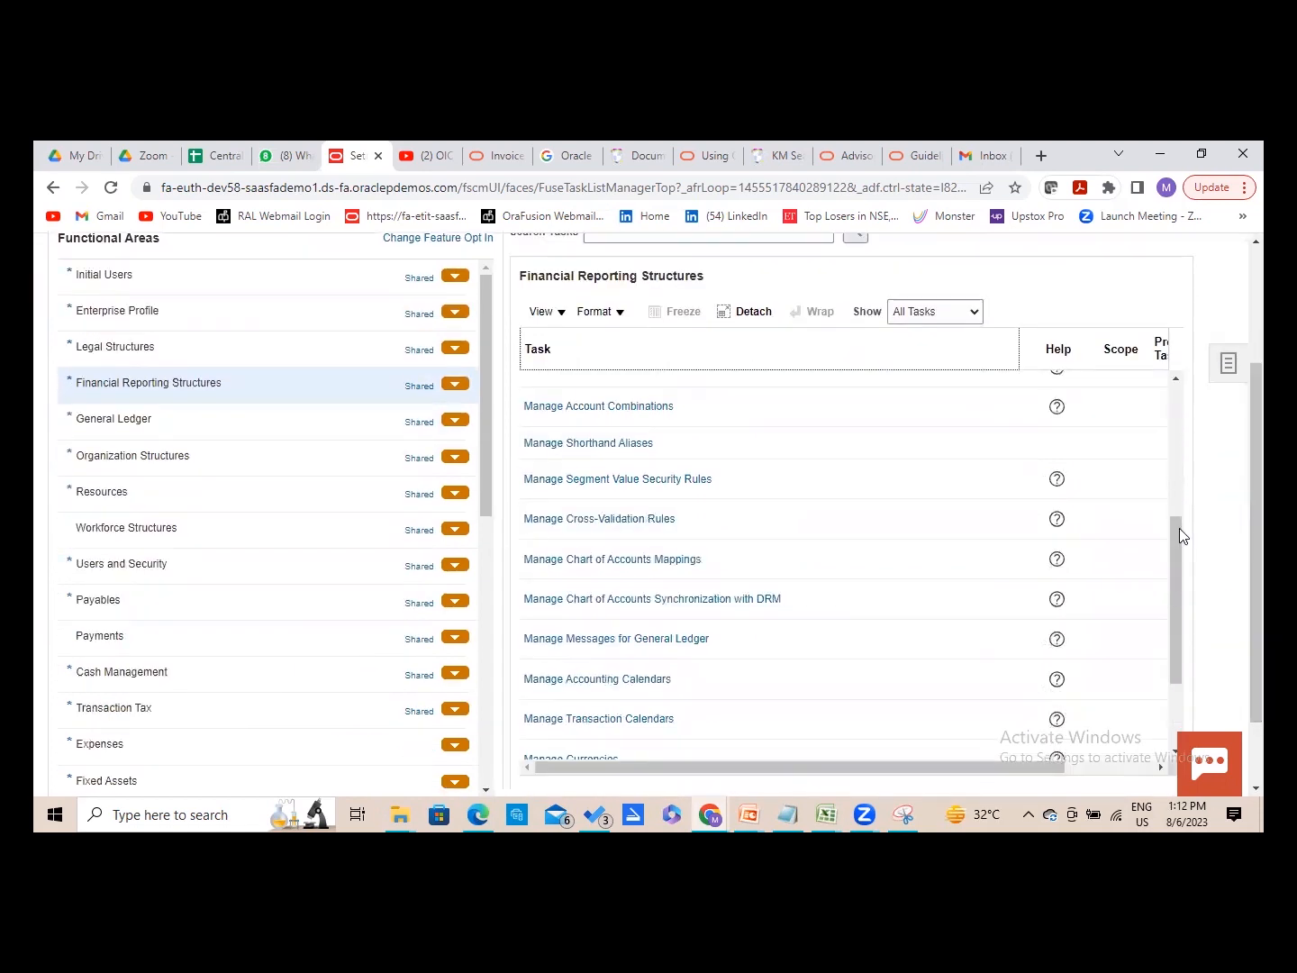
{"action": "left_click", "coordinate": [640, 414]}
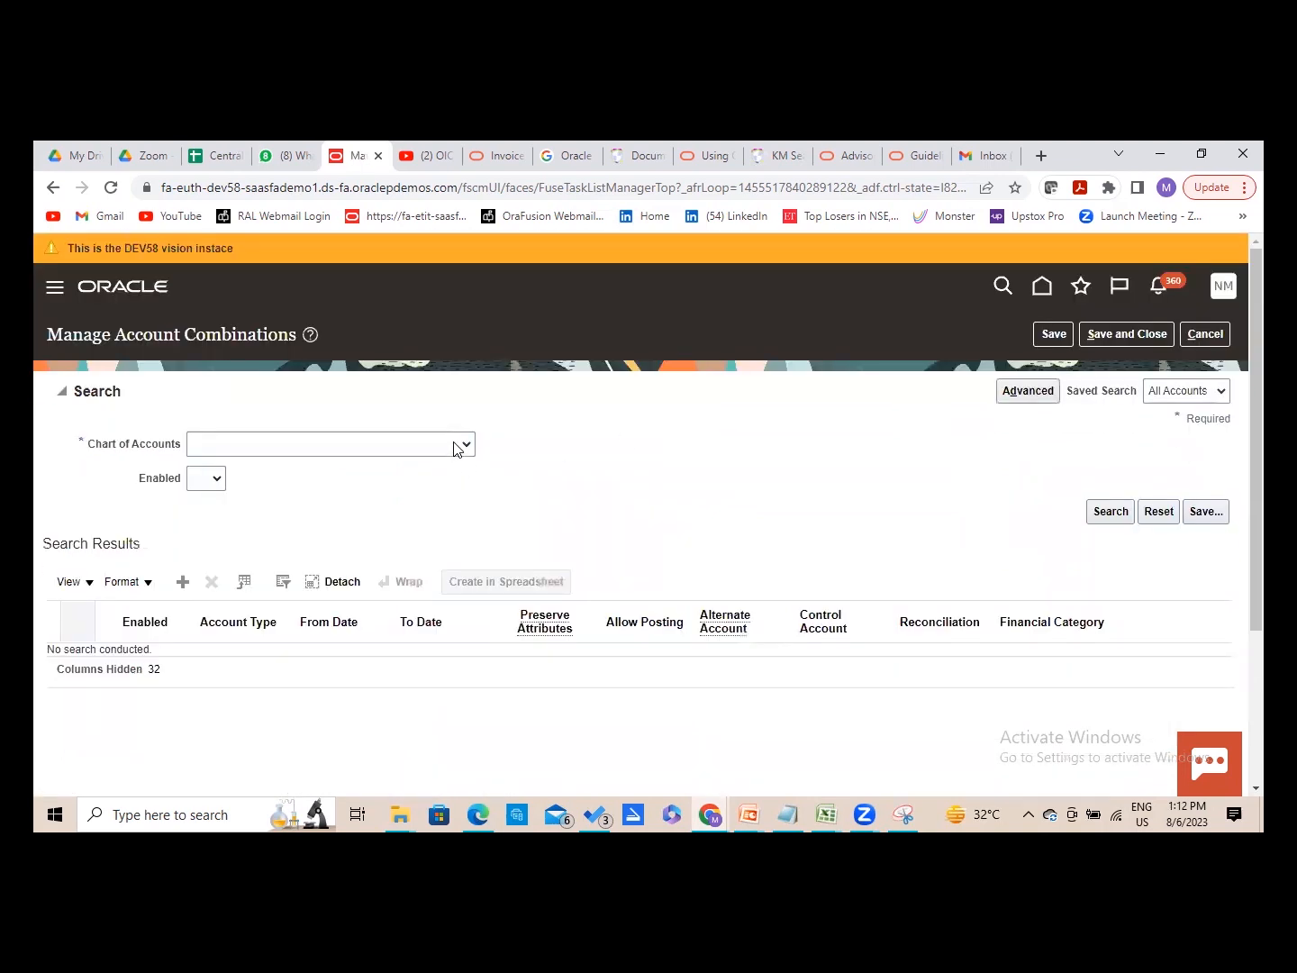
- Search the account combinations for US Chart of Accounts and look through the segment values of the listed combinations
{"action": "left_click", "coordinate": [457, 448]}
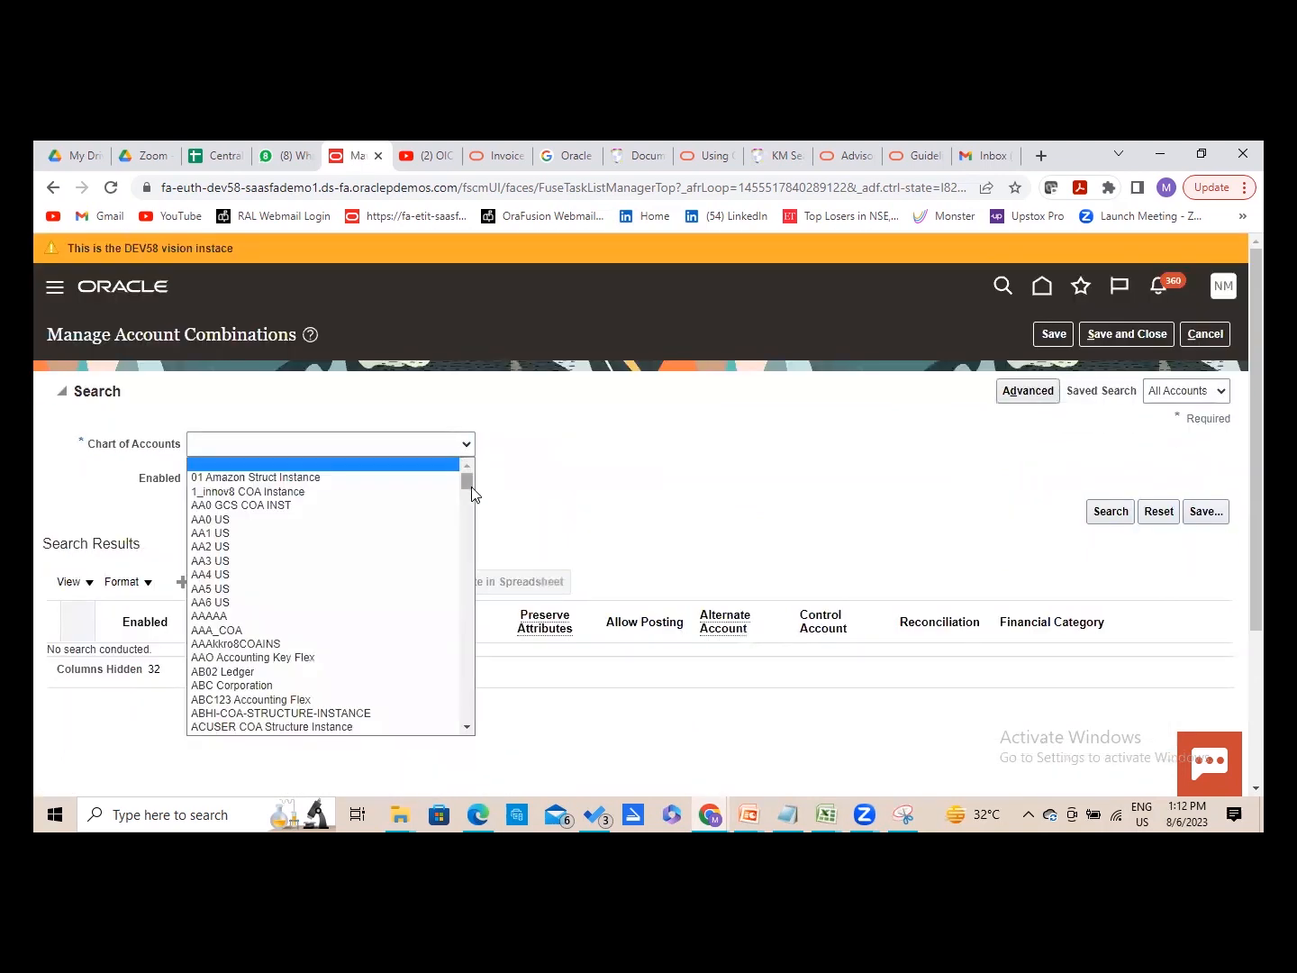
{"action": "key", "text": "u"}
{"action": "key", "text": "Down"}
{"action": "key", "text": "Down"}
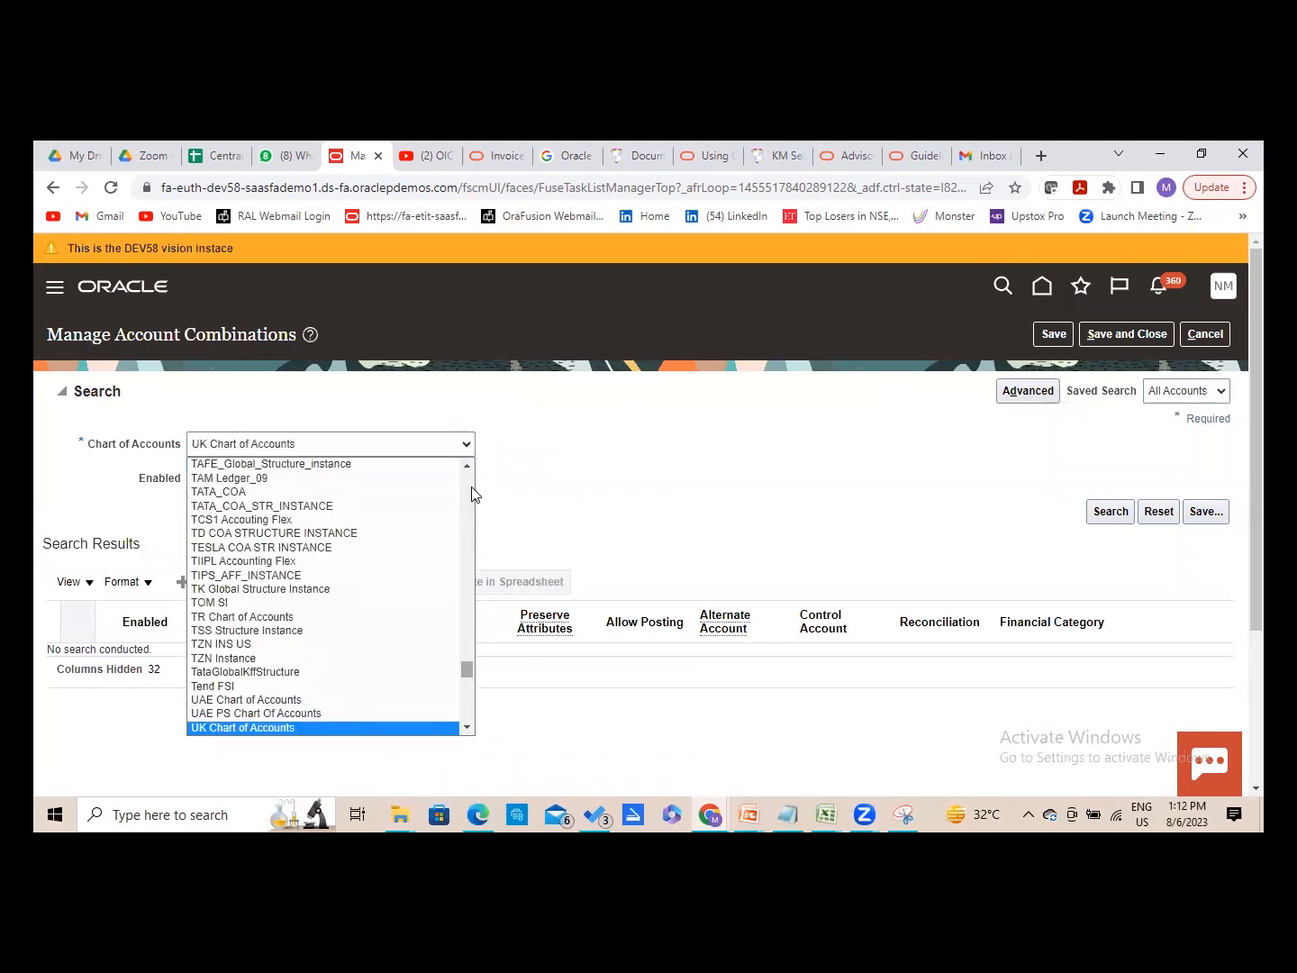
{"action": "key", "text": "Down"}
{"action": "key", "text": "Return"}
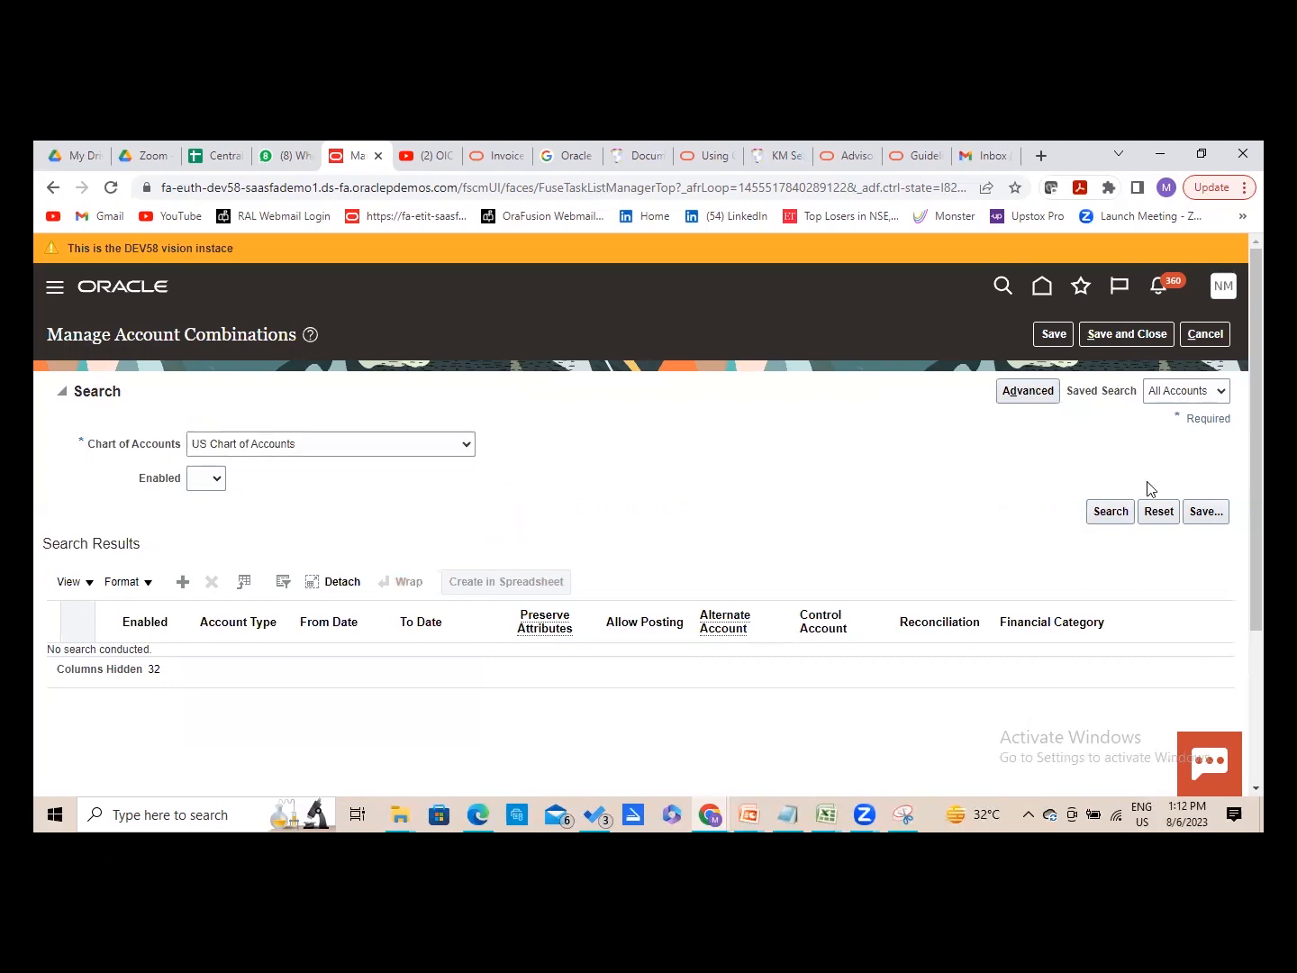
{"action": "scroll", "coordinate": [648, 513], "scroll_direction": "down", "scroll_amount": 2}
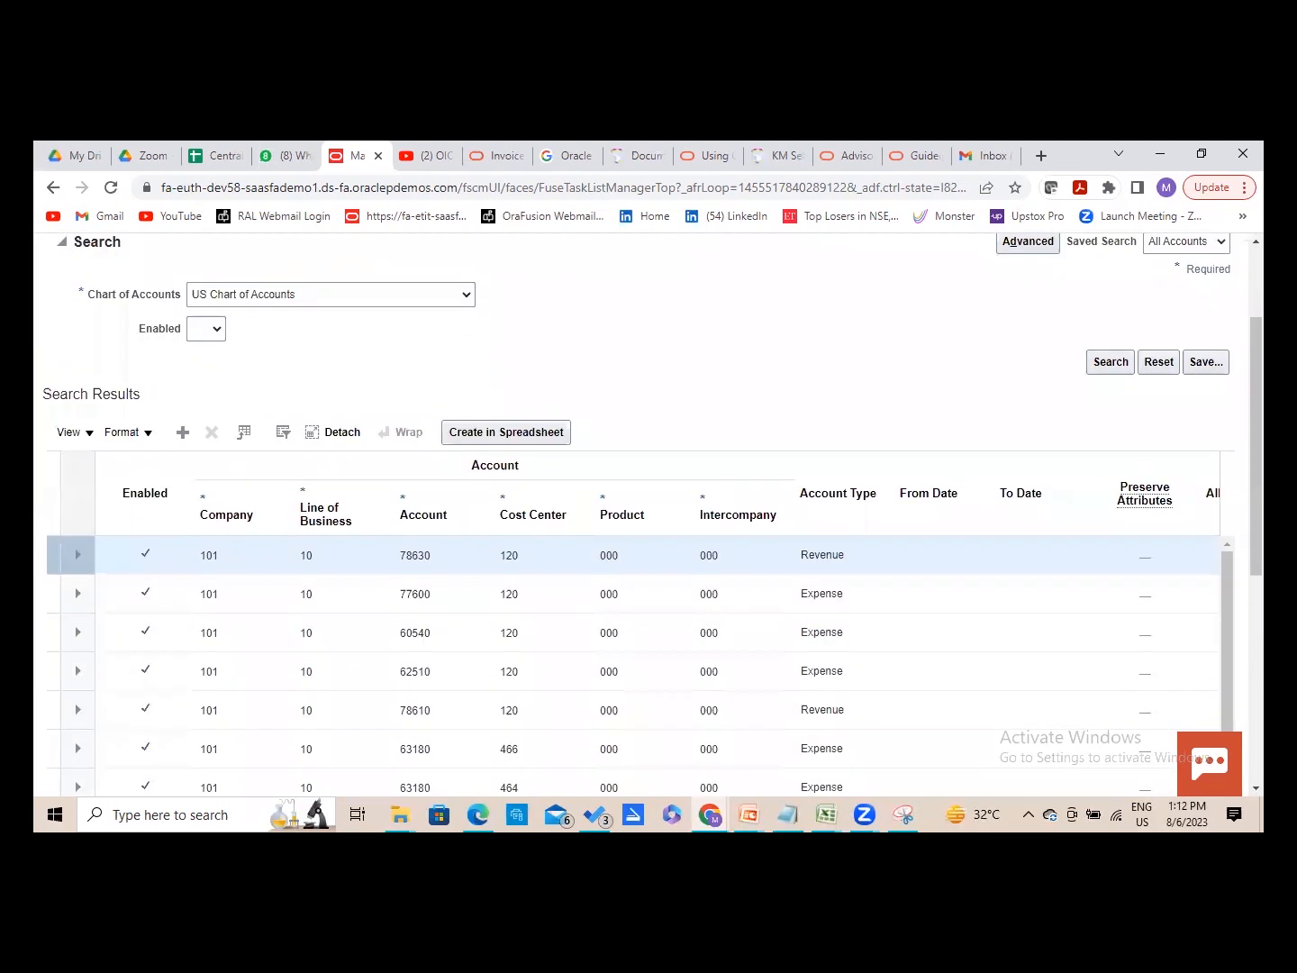
{"action": "scroll", "coordinate": [649, 514], "scroll_direction": "down", "scroll_amount": 1}
{"action": "scroll", "coordinate": [649, 514], "scroll_direction": "down", "scroll_amount": 3}
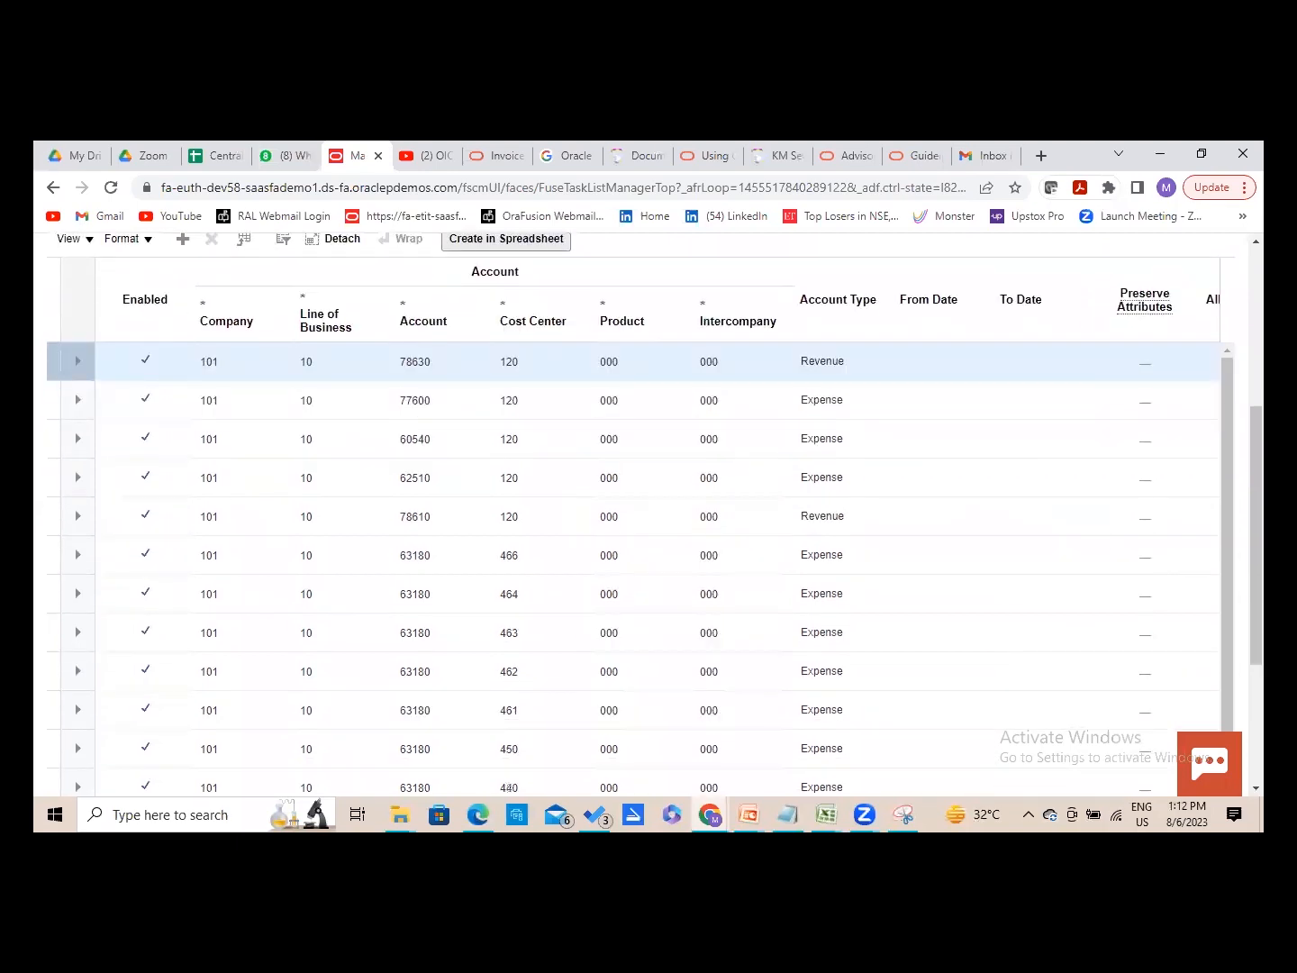
{"action": "scroll", "coordinate": [649, 514], "scroll_direction": "up", "scroll_amount": 7}
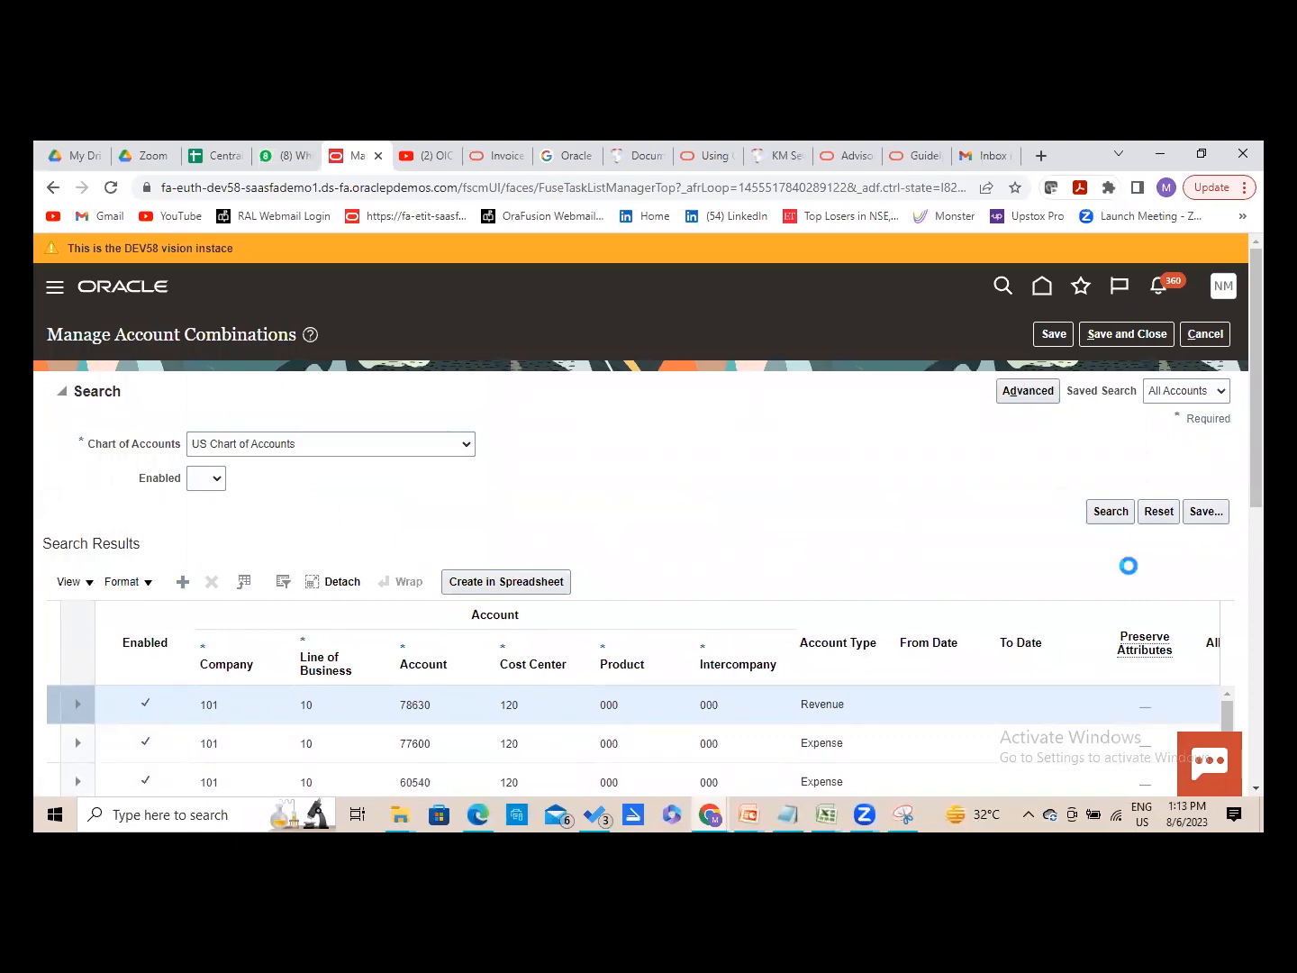
{"action": "scroll", "coordinate": [649, 513], "scroll_direction": "down", "scroll_amount": 10}
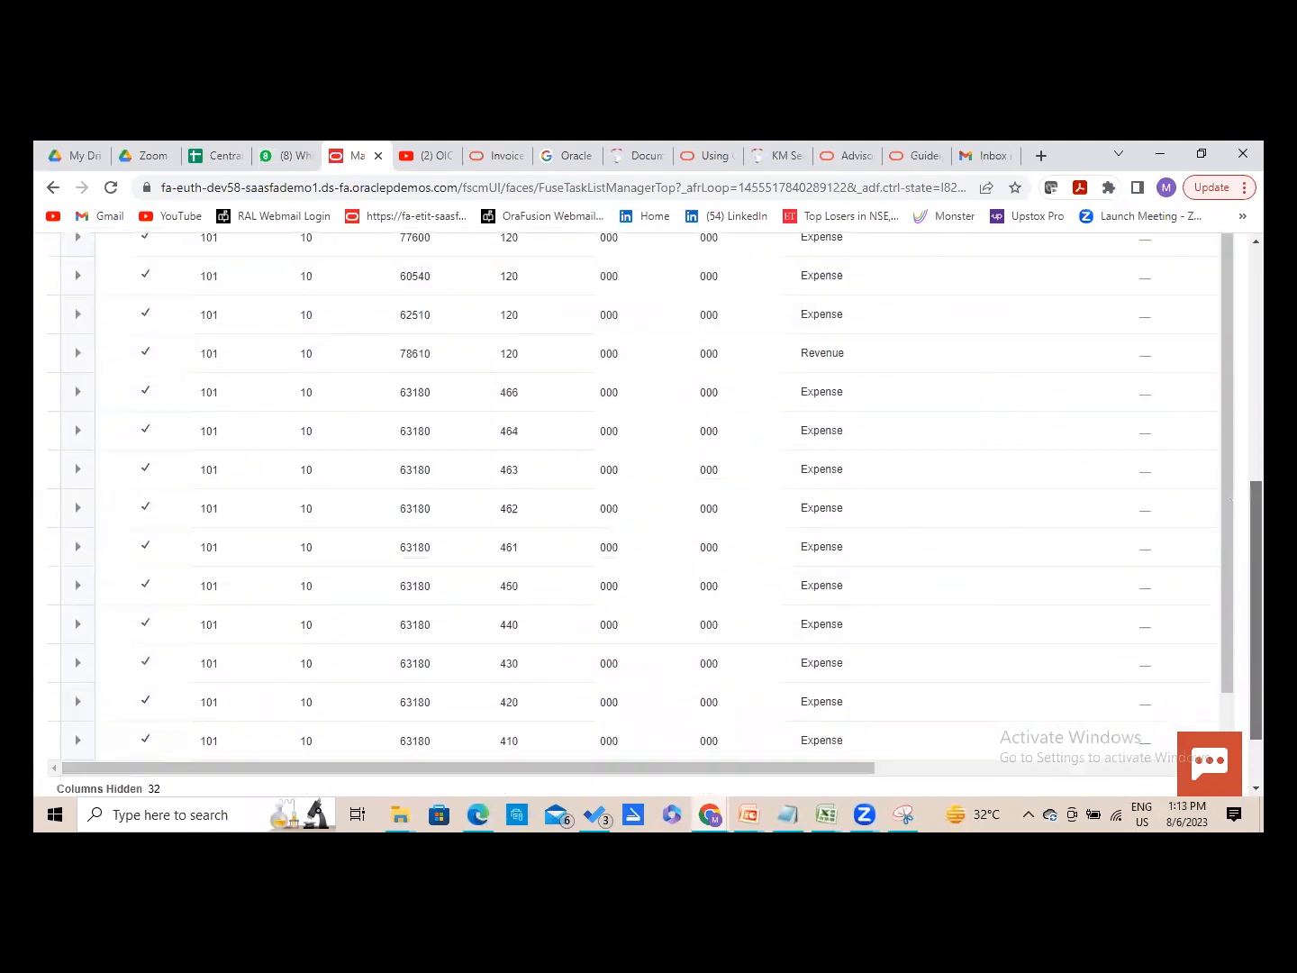
{"action": "scroll", "coordinate": [1205, 588], "scroll_direction": "up", "scroll_amount": 2}
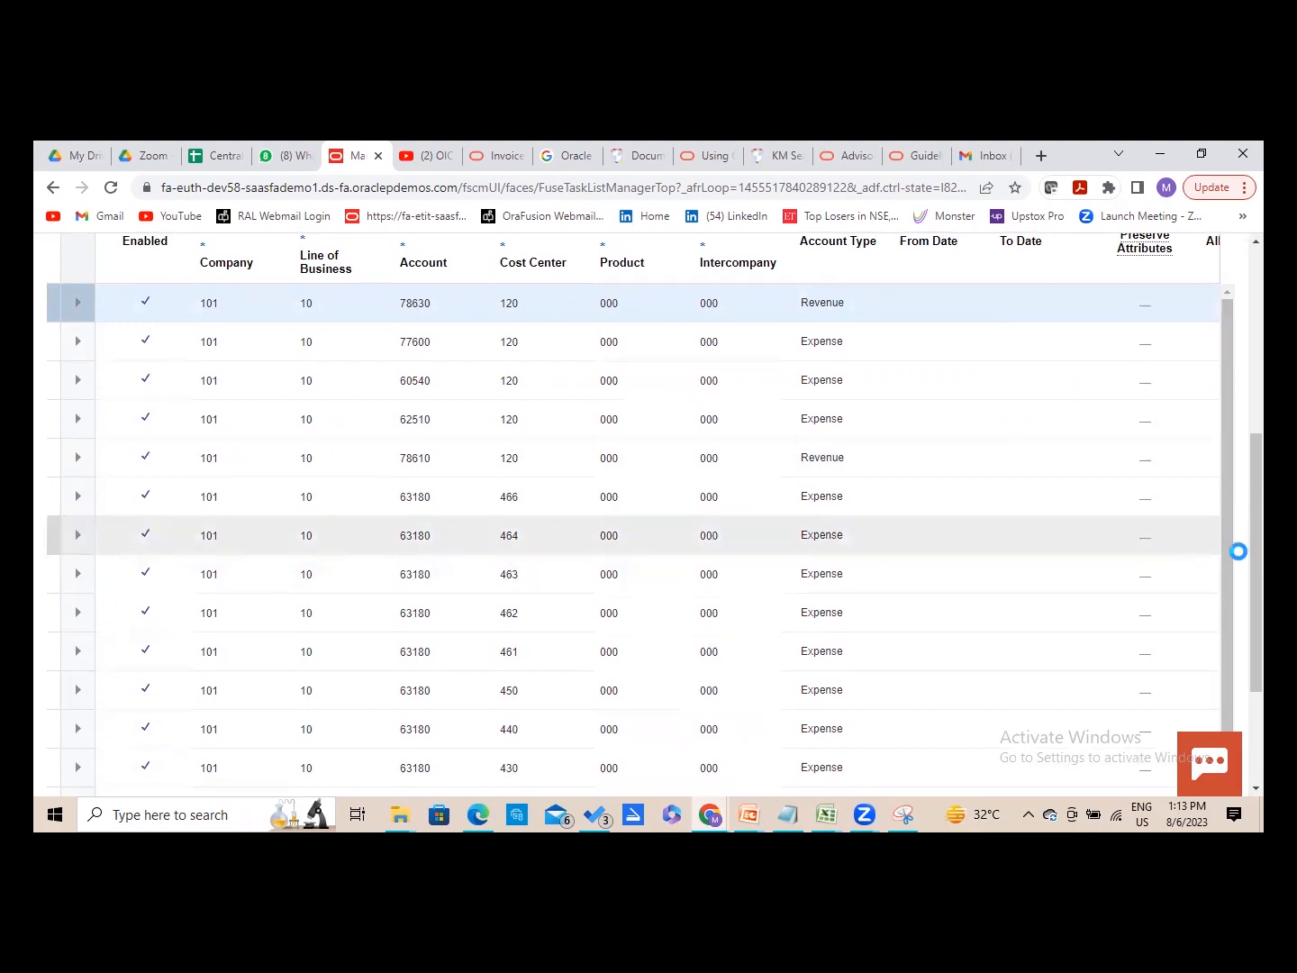
- Cancel out of Manage Account Combinations and reopen the task from the Financial Reporting Structures task list
{"action": "scroll", "coordinate": [1256, 549], "scroll_direction": "up", "scroll_amount": 2}
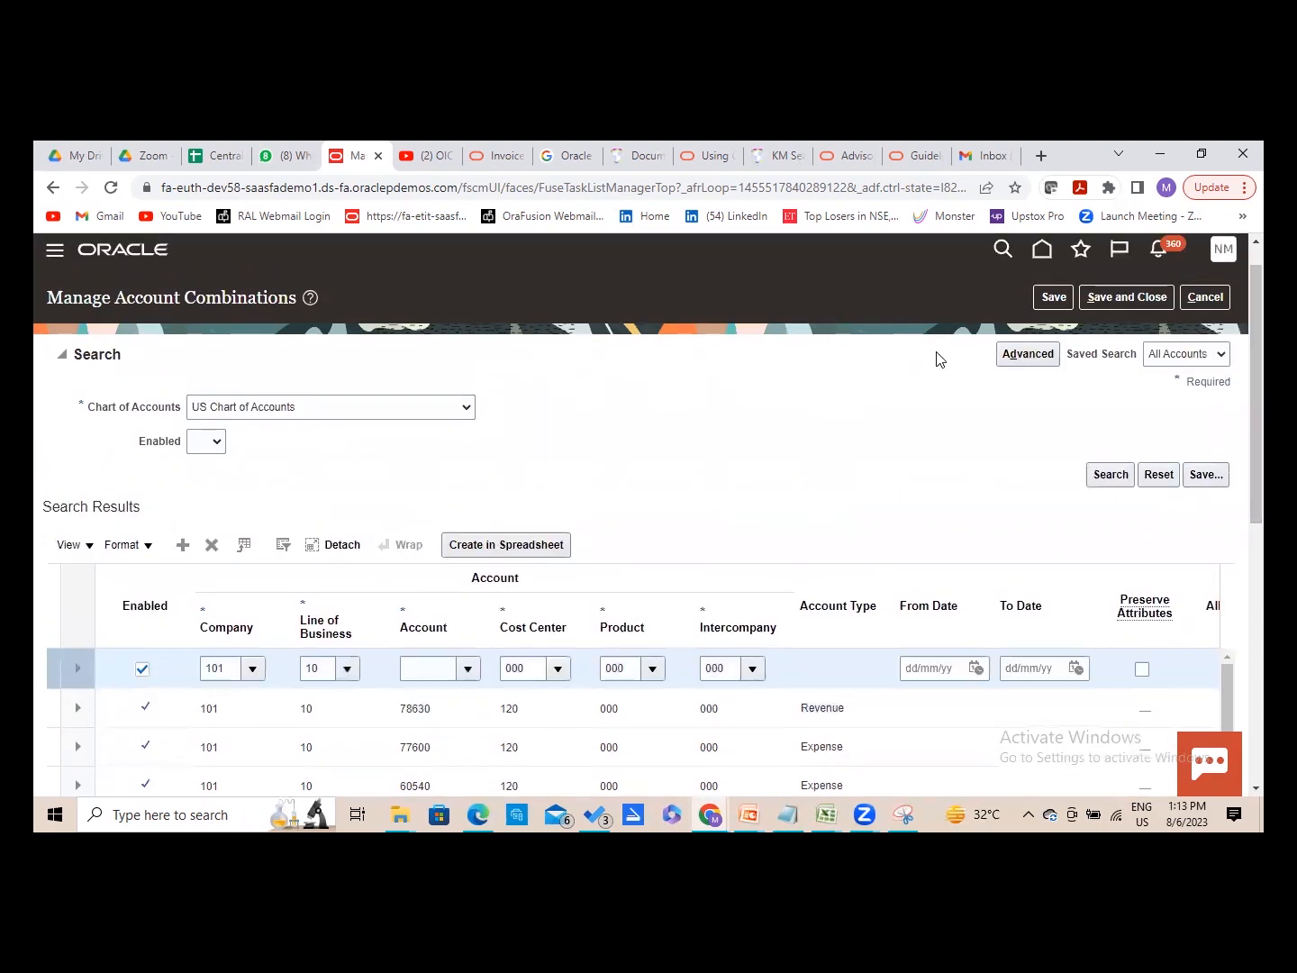
{"action": "left_click", "coordinate": [1202, 299]}
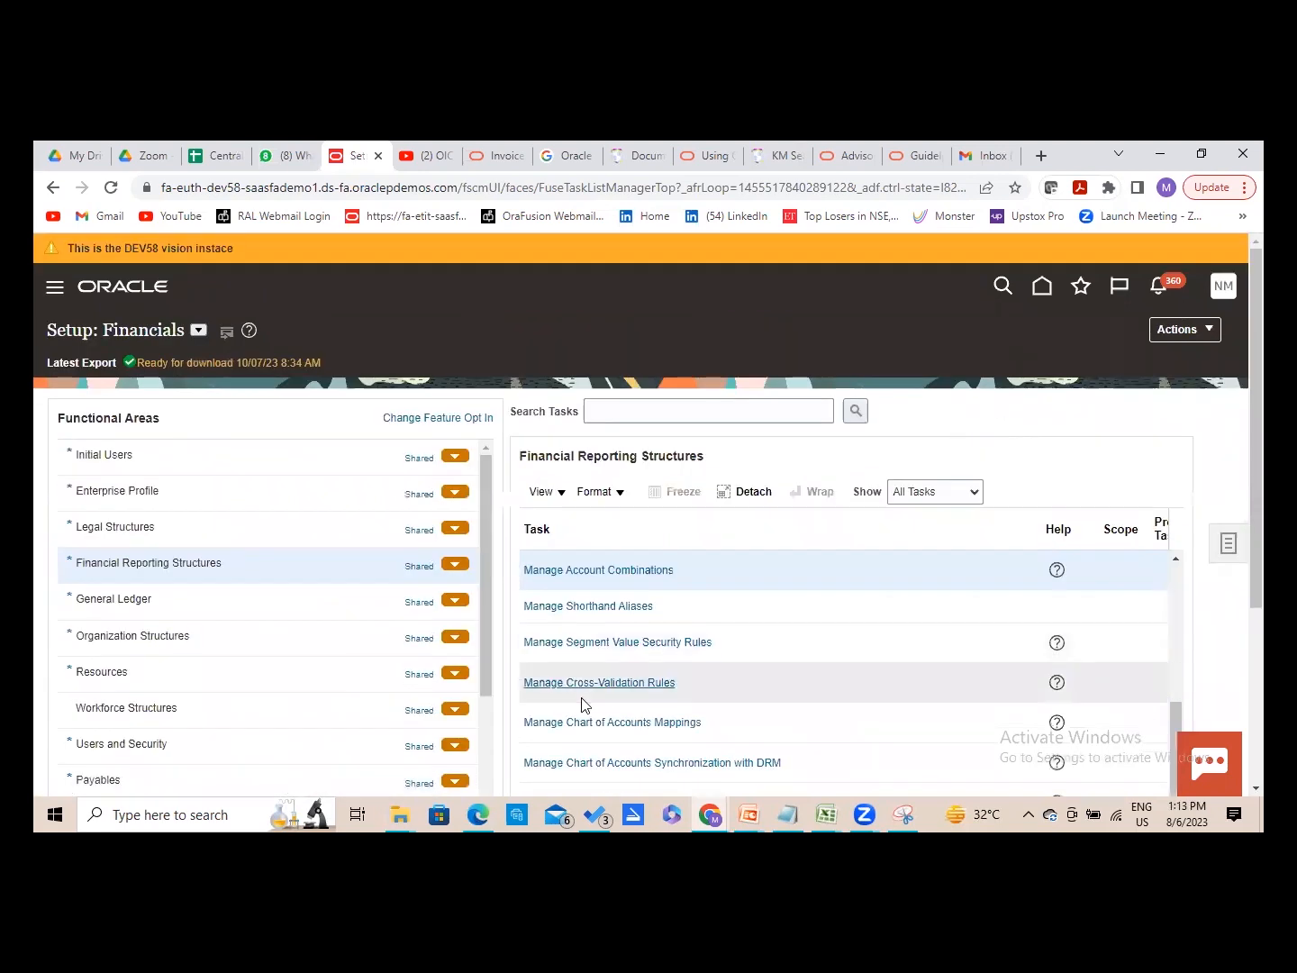
{"action": "left_click", "coordinate": [614, 570]}
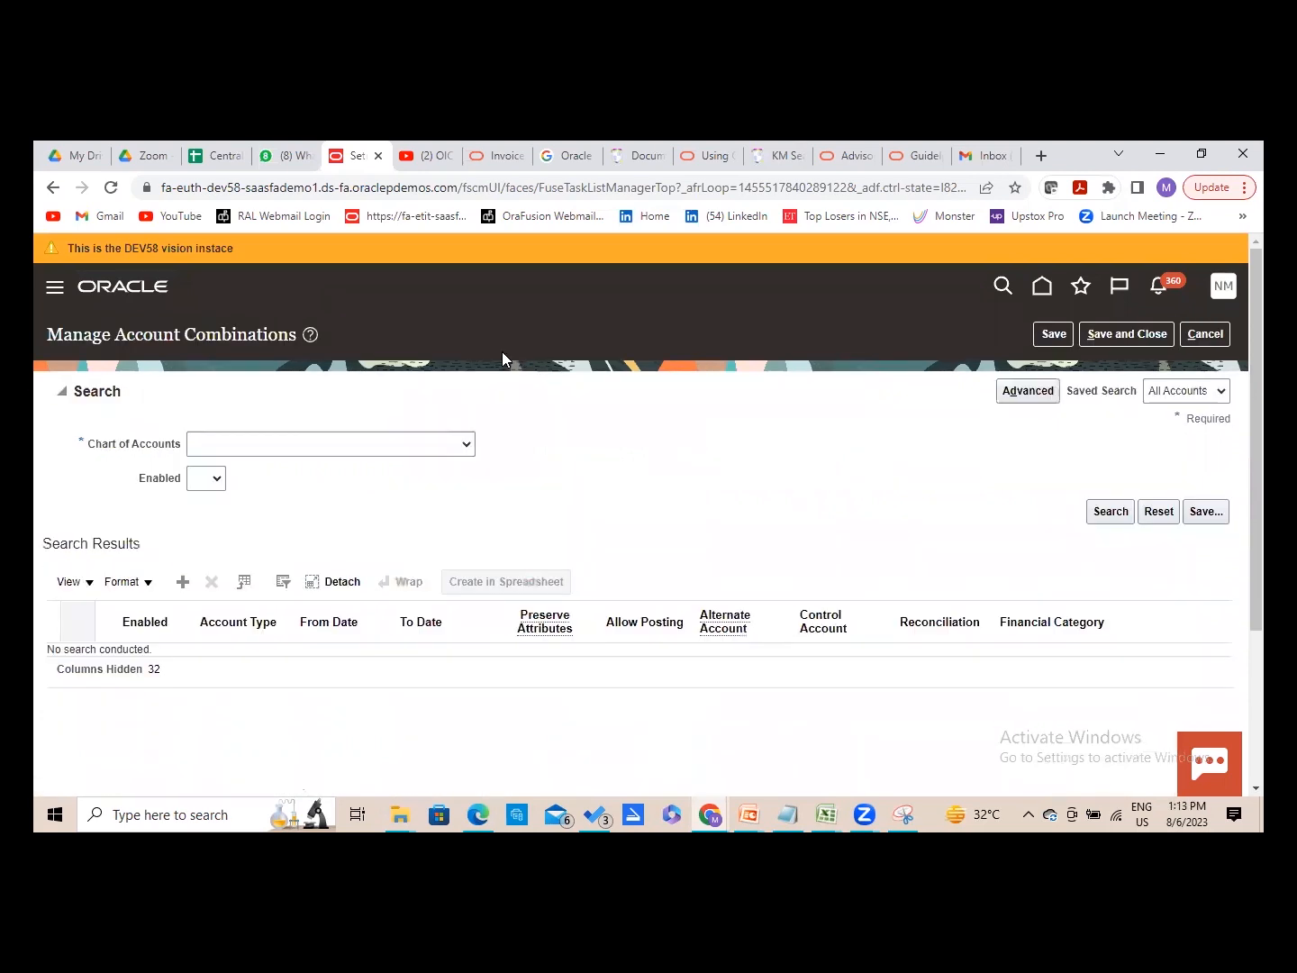
- Choose US Chart of Accounts as the chart of accounts and add a new account combination row
{"action": "left_click", "coordinate": [465, 449]}
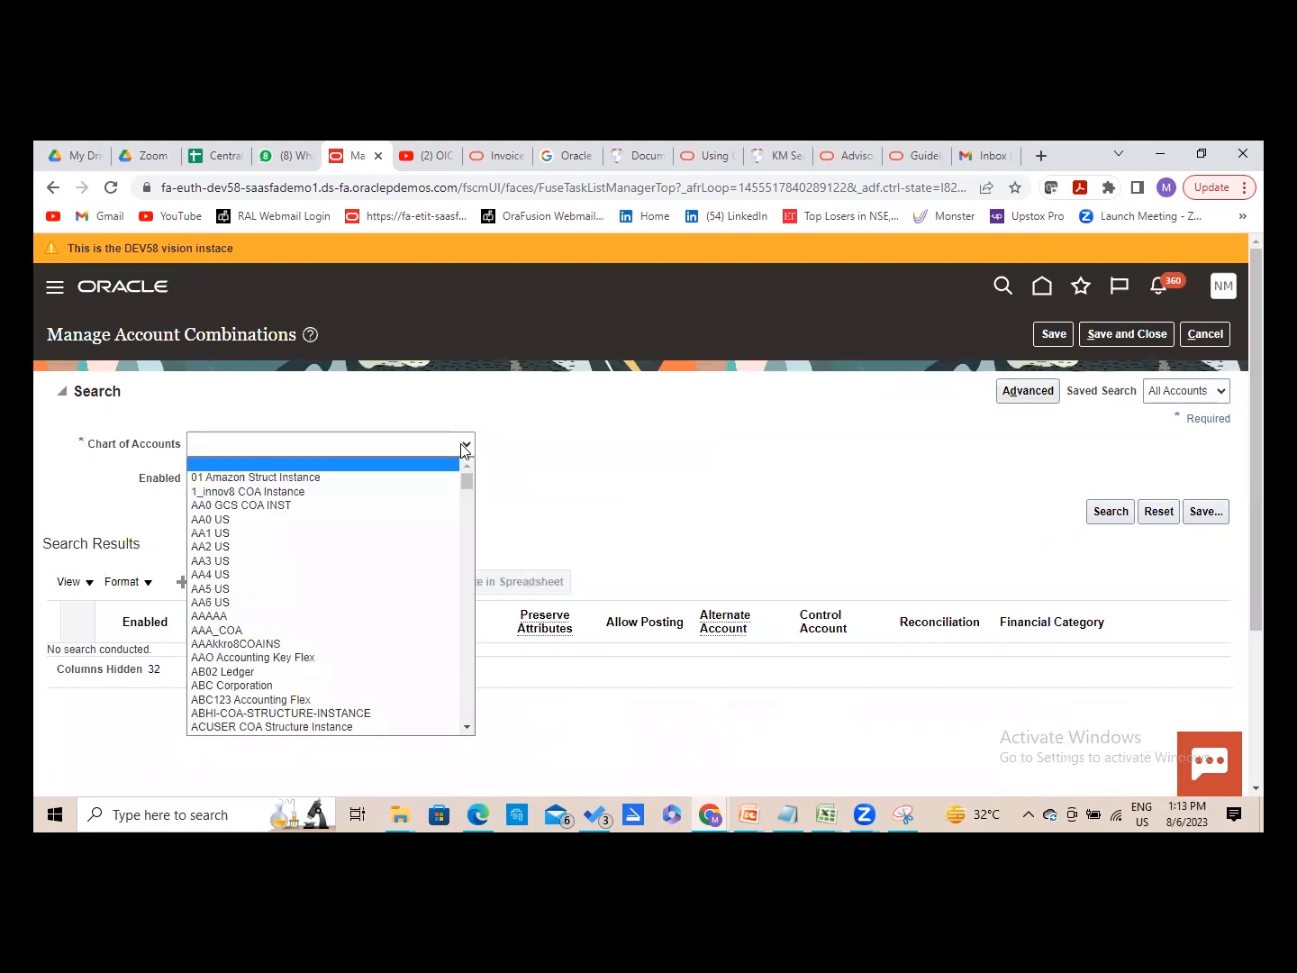
{"action": "key", "text": "u"}
{"action": "key", "text": "Down"}
{"action": "key", "text": "Down"}
{"action": "key", "text": "Down"}
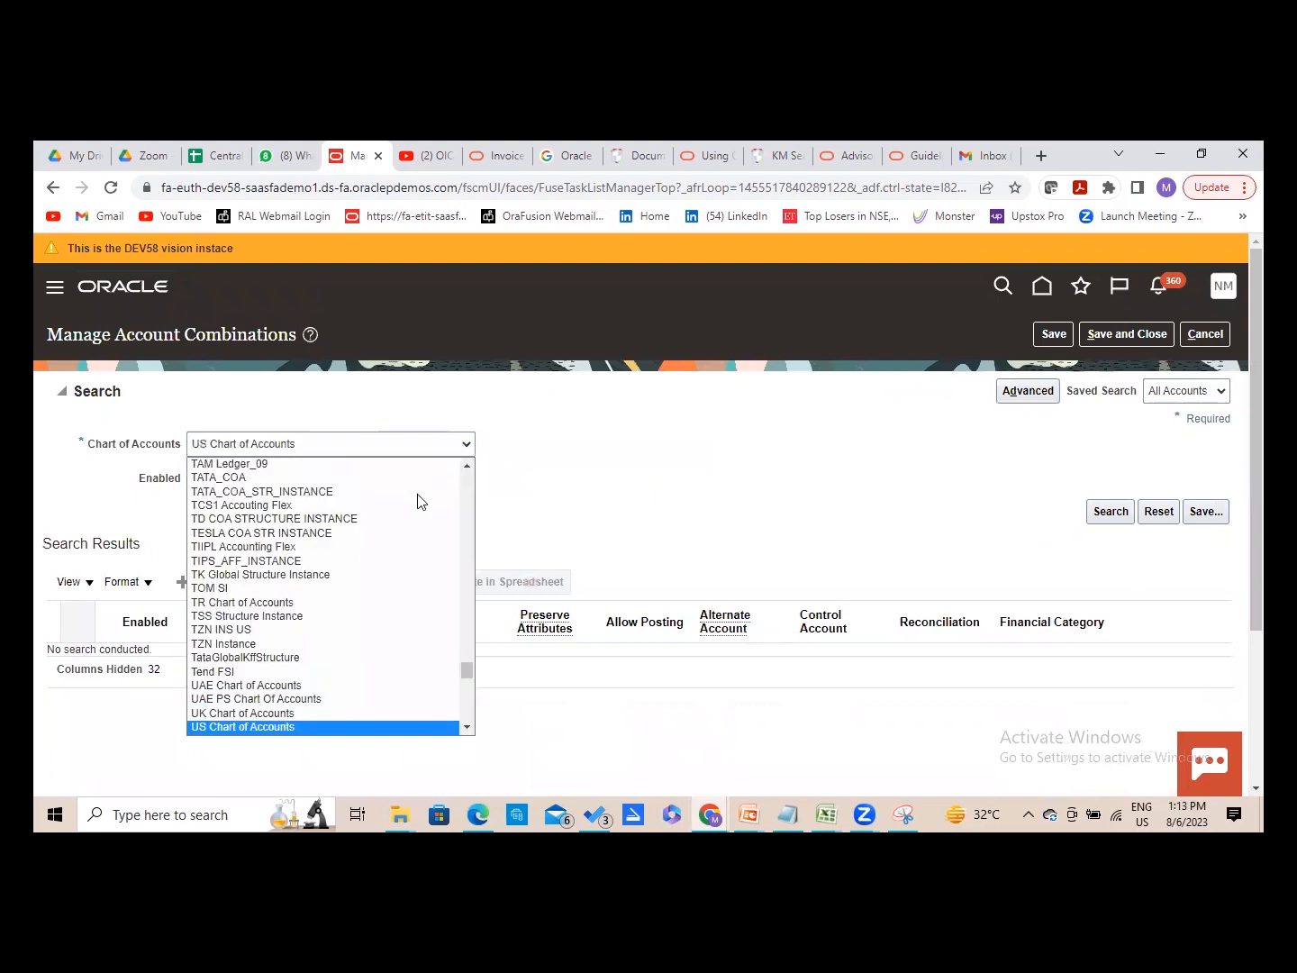
{"action": "left_click", "coordinate": [314, 725]}
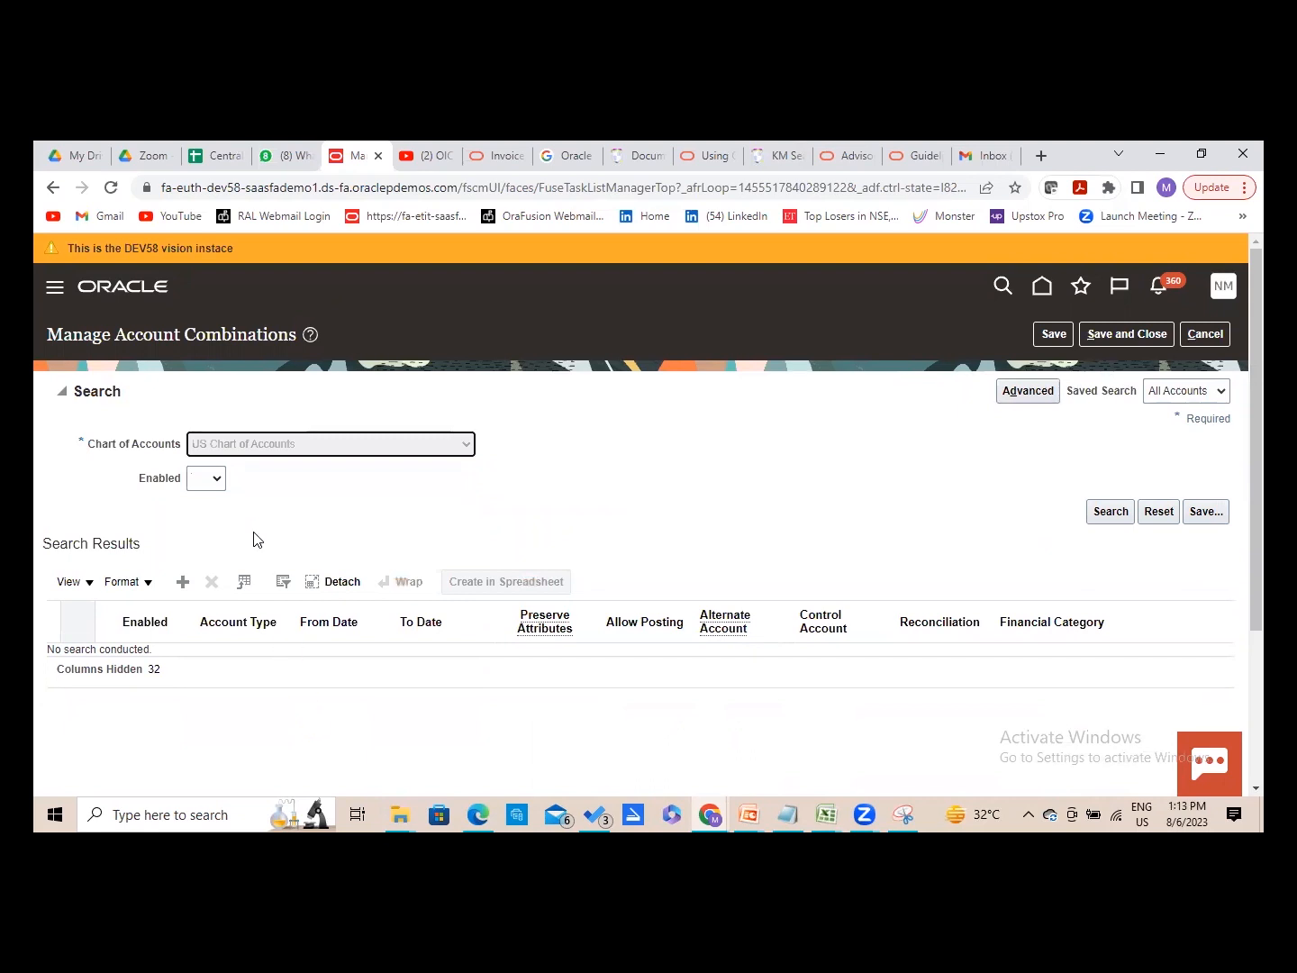
{"action": "left_click", "coordinate": [182, 580]}
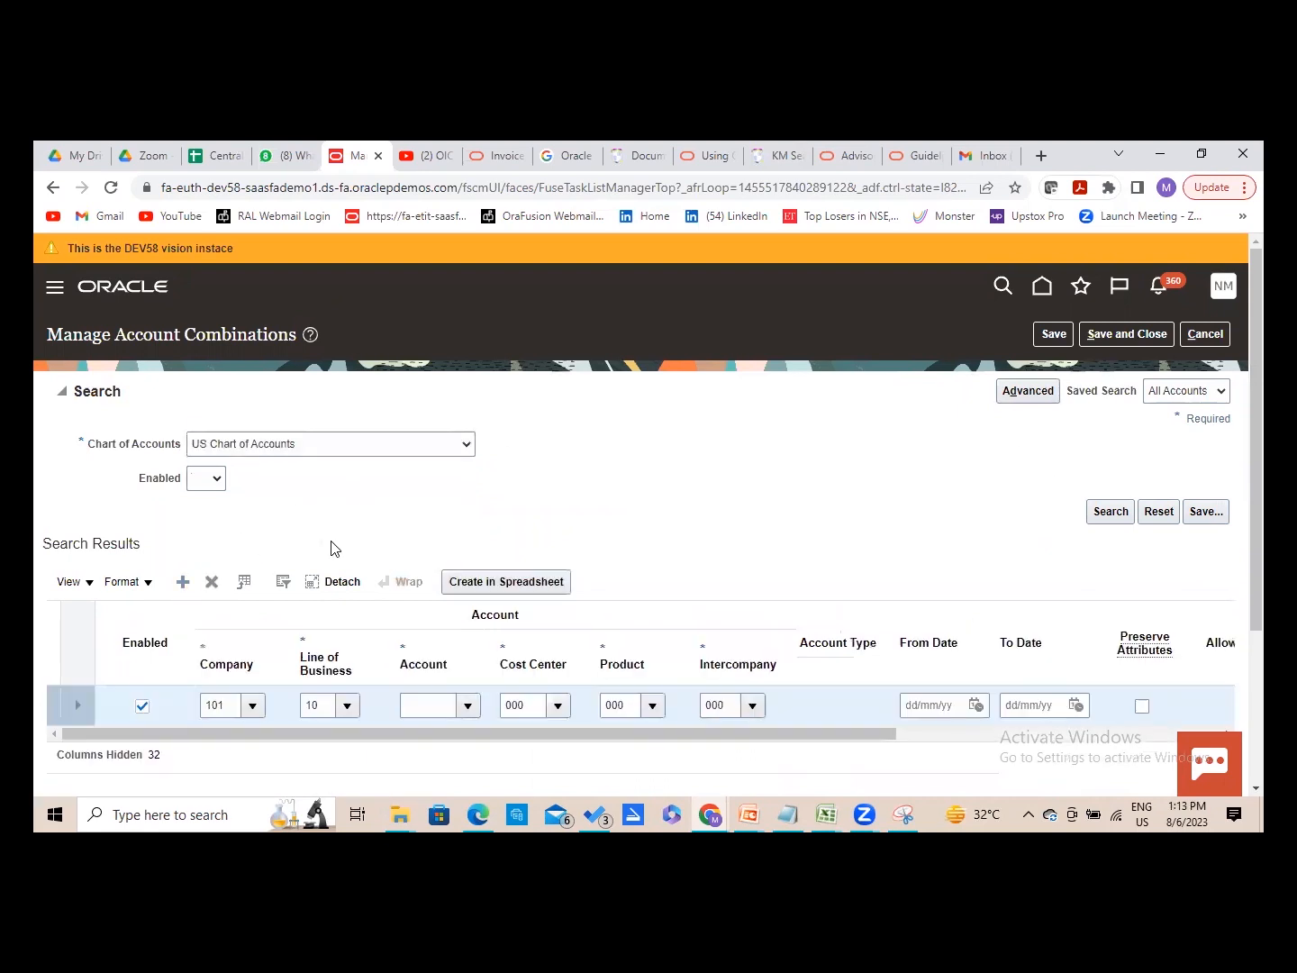
- Try to add another combination row and run the search while the new row's Account is blank
{"action": "scroll", "coordinate": [915, 442], "scroll_direction": "down", "scroll_amount": 2}
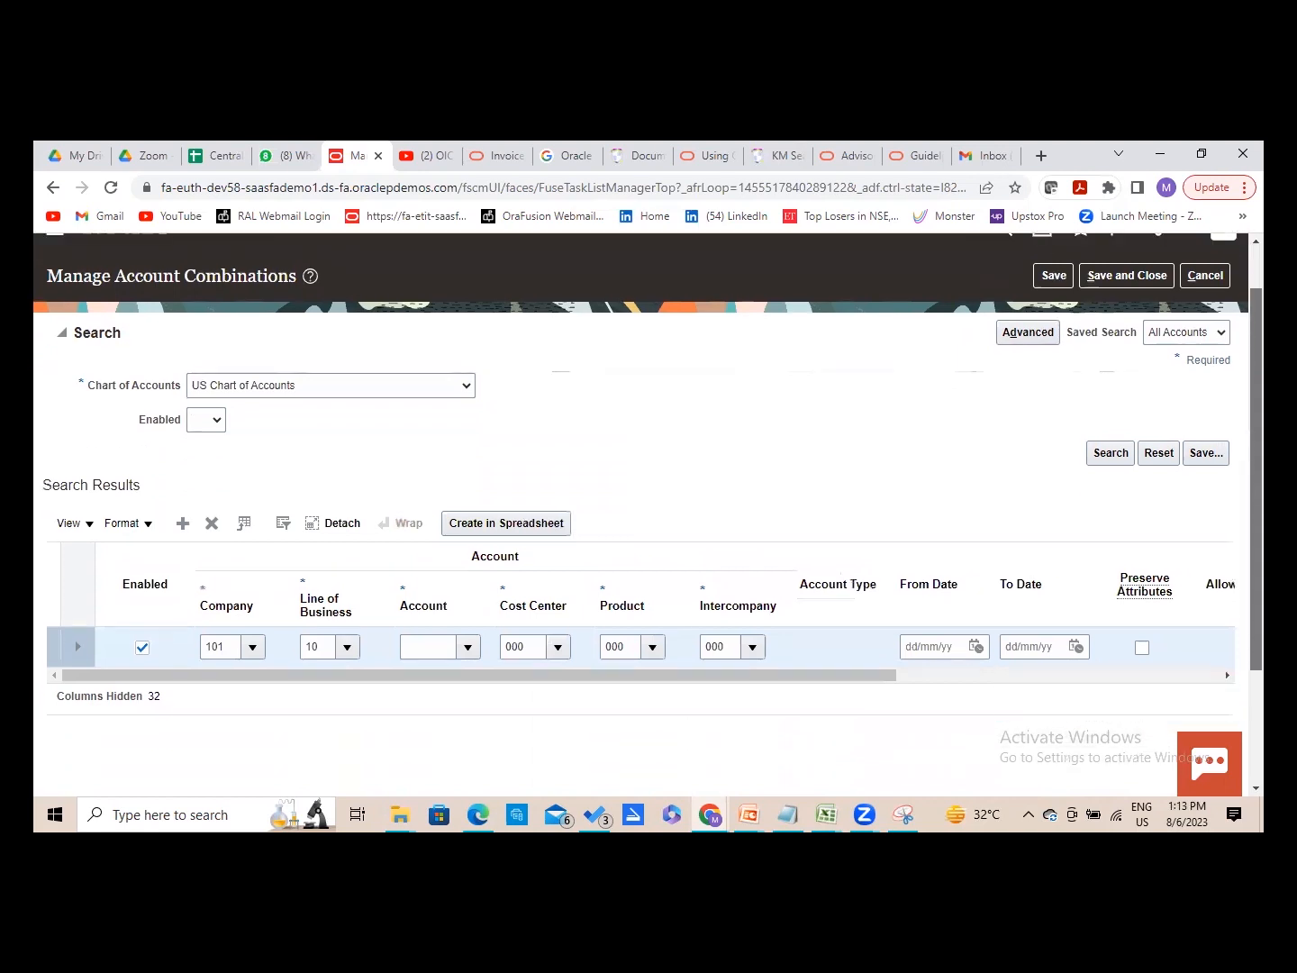
{"action": "scroll", "coordinate": [647, 505], "scroll_direction": "down", "scroll_amount": 3}
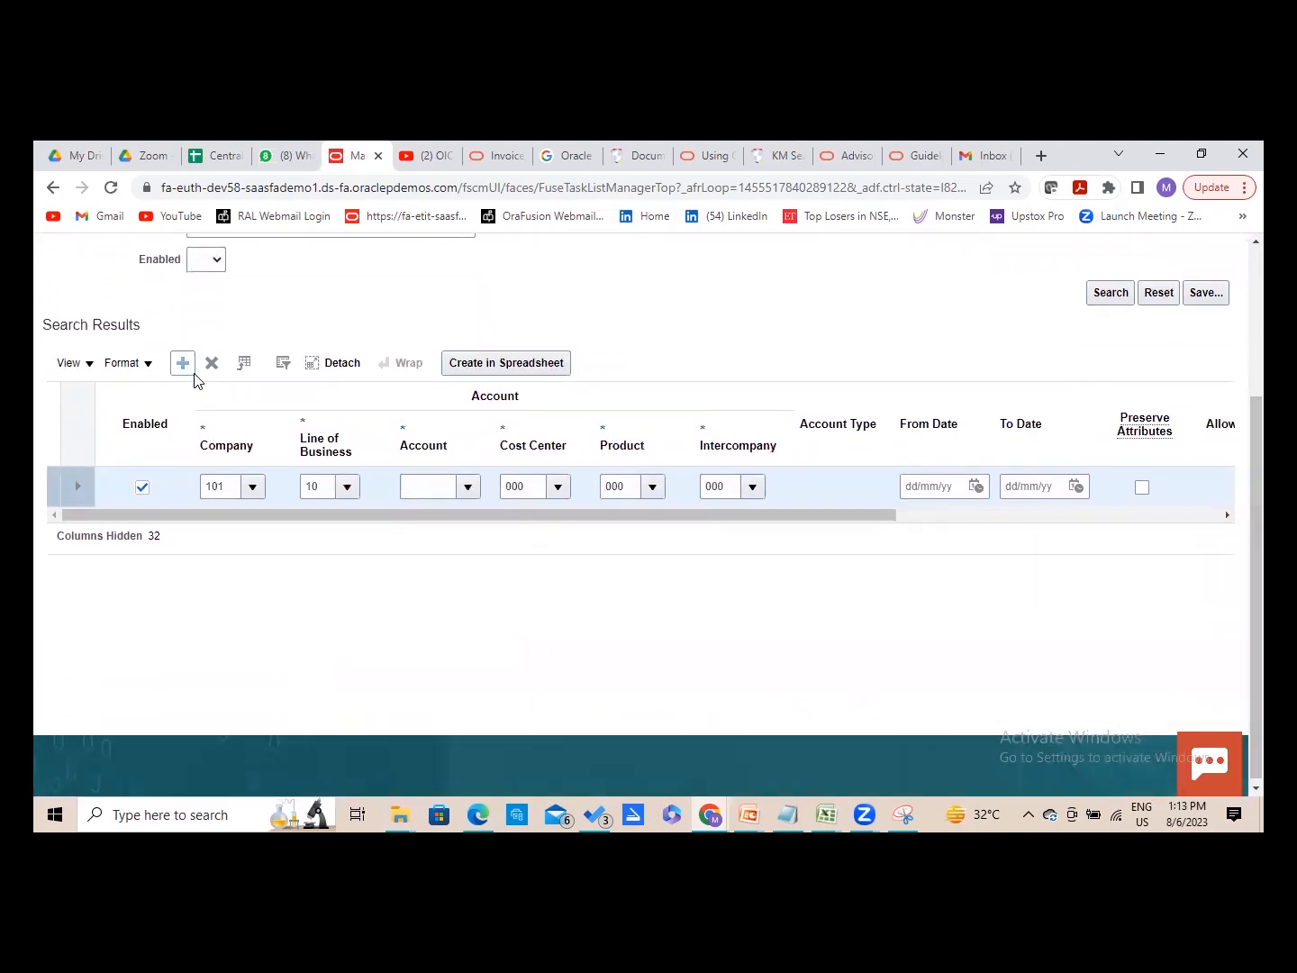
{"action": "left_click", "coordinate": [184, 364]}
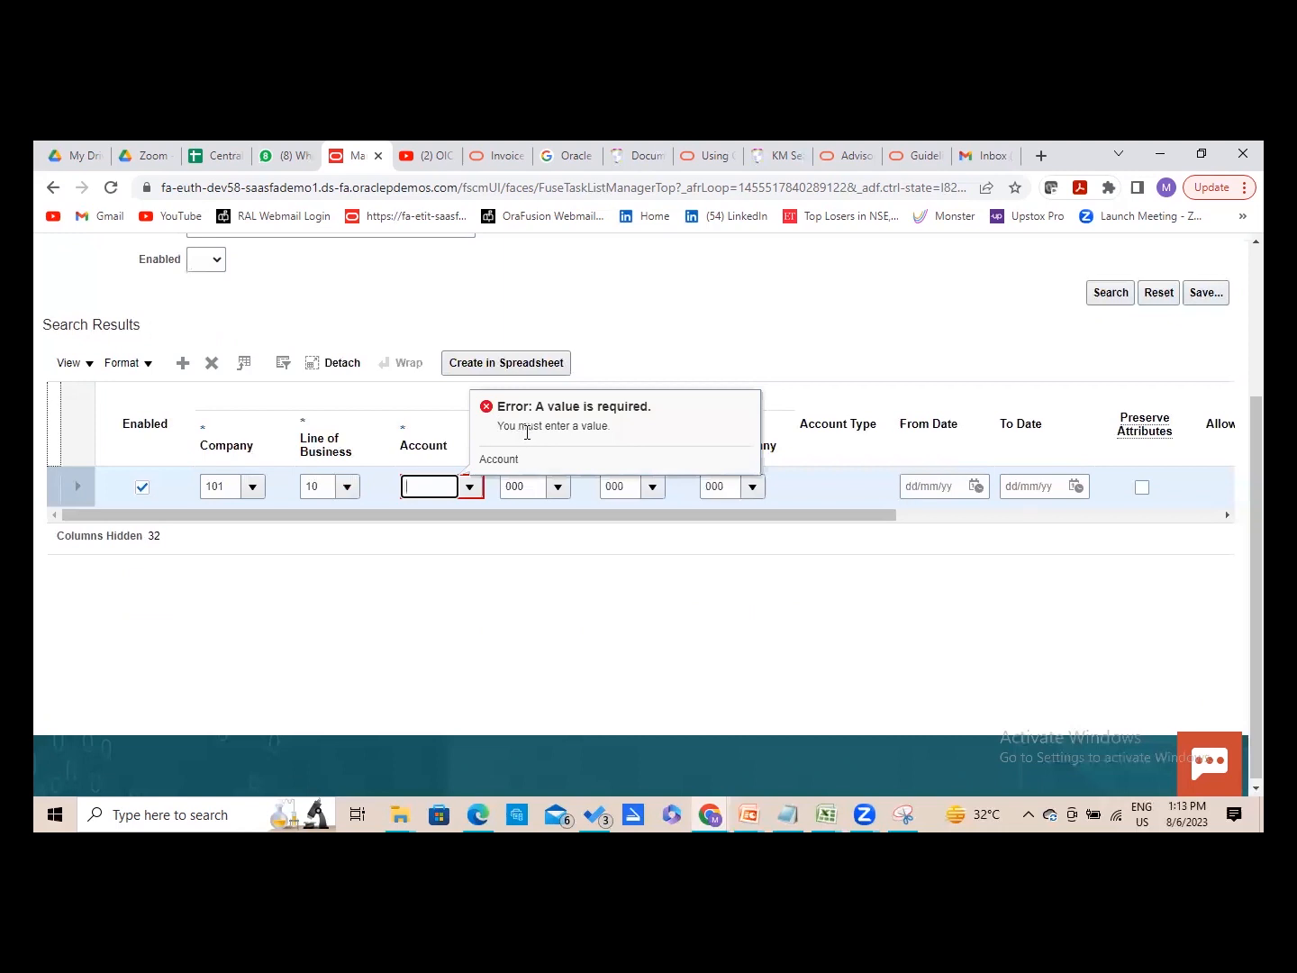
{"action": "left_click", "coordinate": [333, 548]}
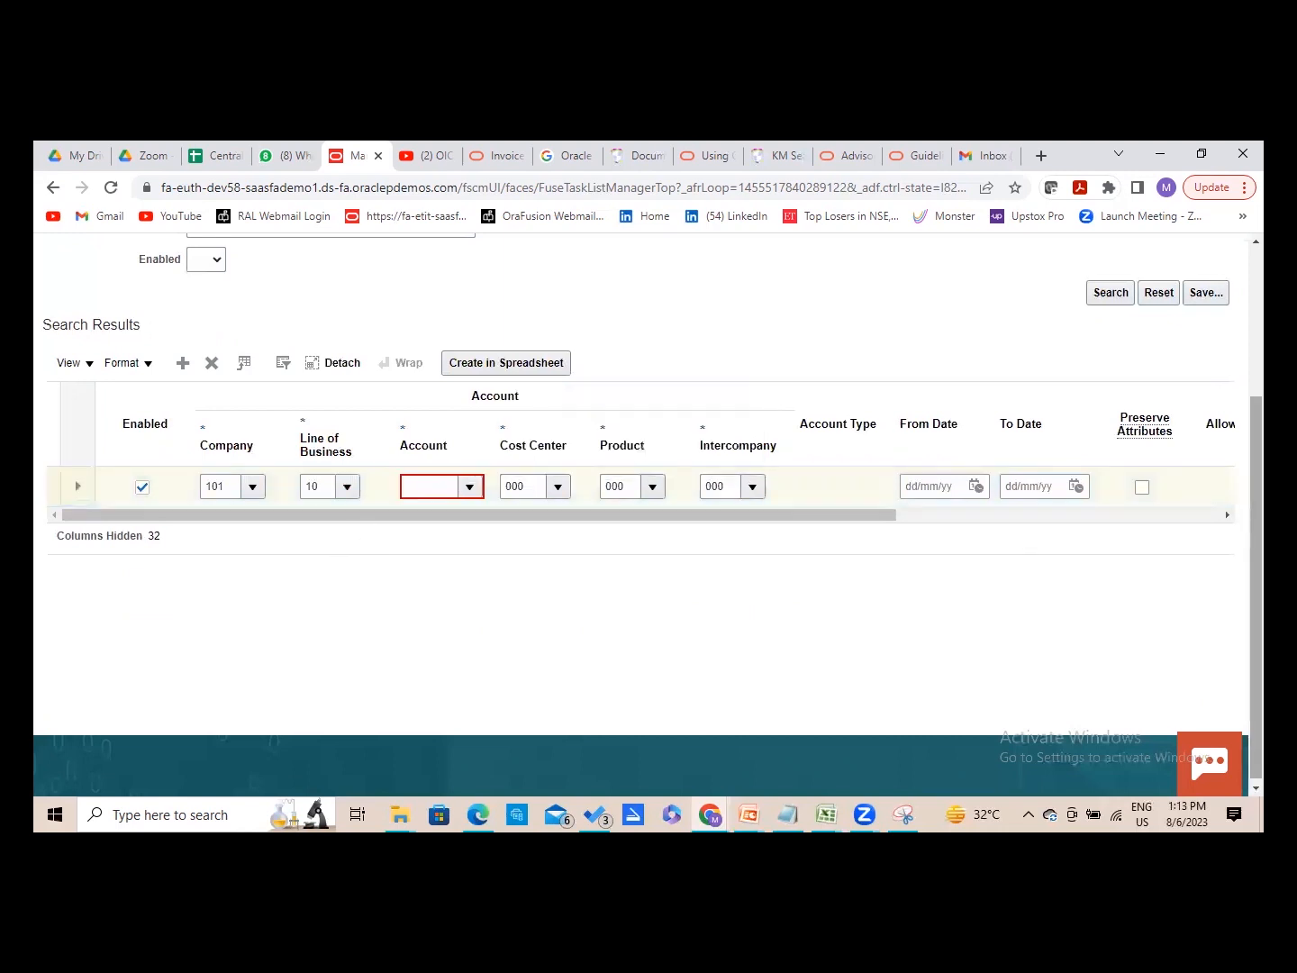
{"action": "scroll", "coordinate": [648, 505], "scroll_direction": "up", "scroll_amount": 2}
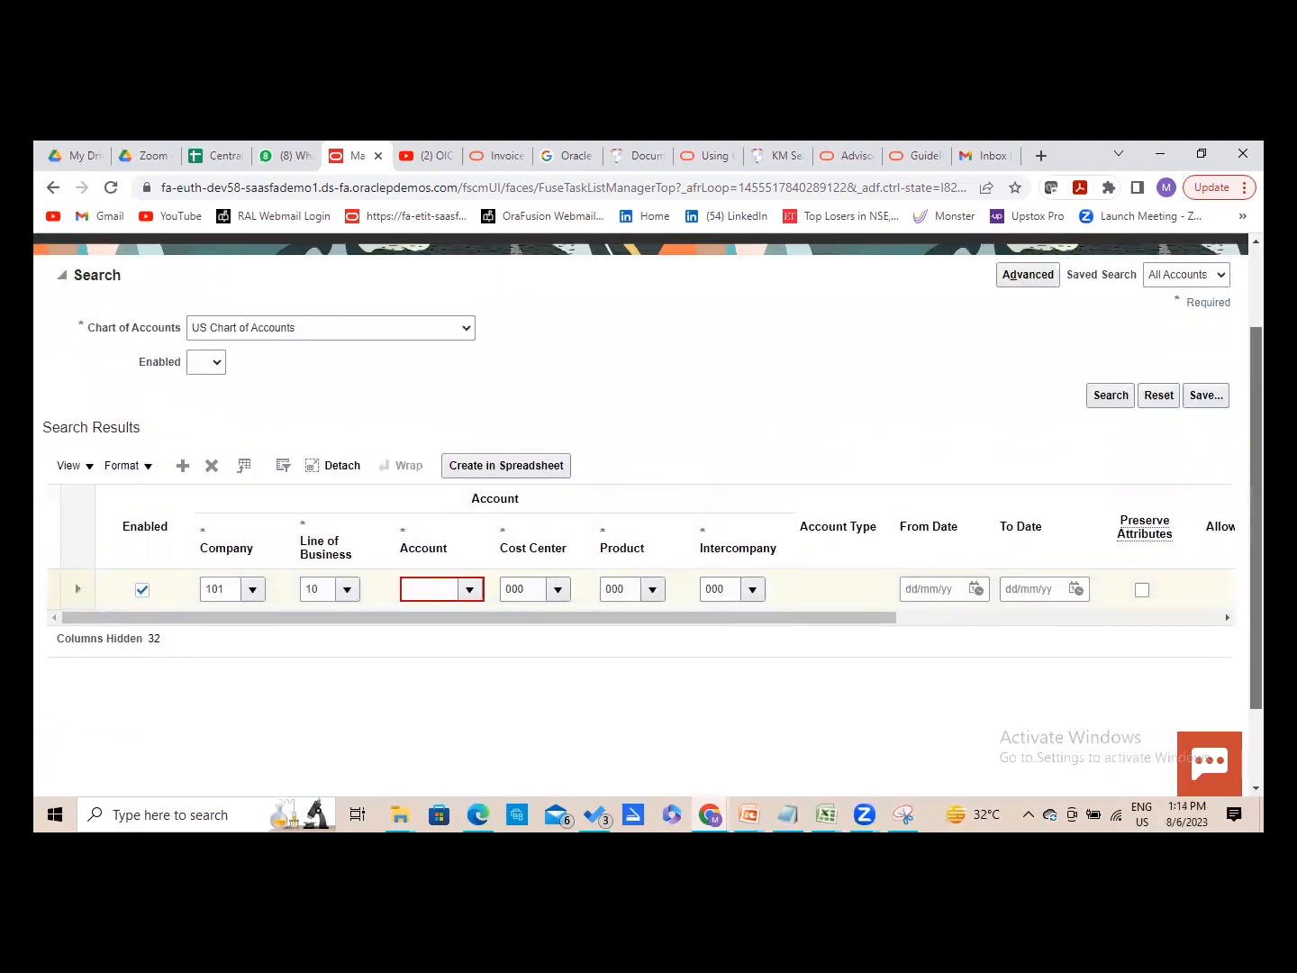
{"action": "scroll", "coordinate": [648, 504], "scroll_direction": "down", "scroll_amount": 1}
{"action": "scroll", "coordinate": [647, 505], "scroll_direction": "up", "scroll_amount": 2}
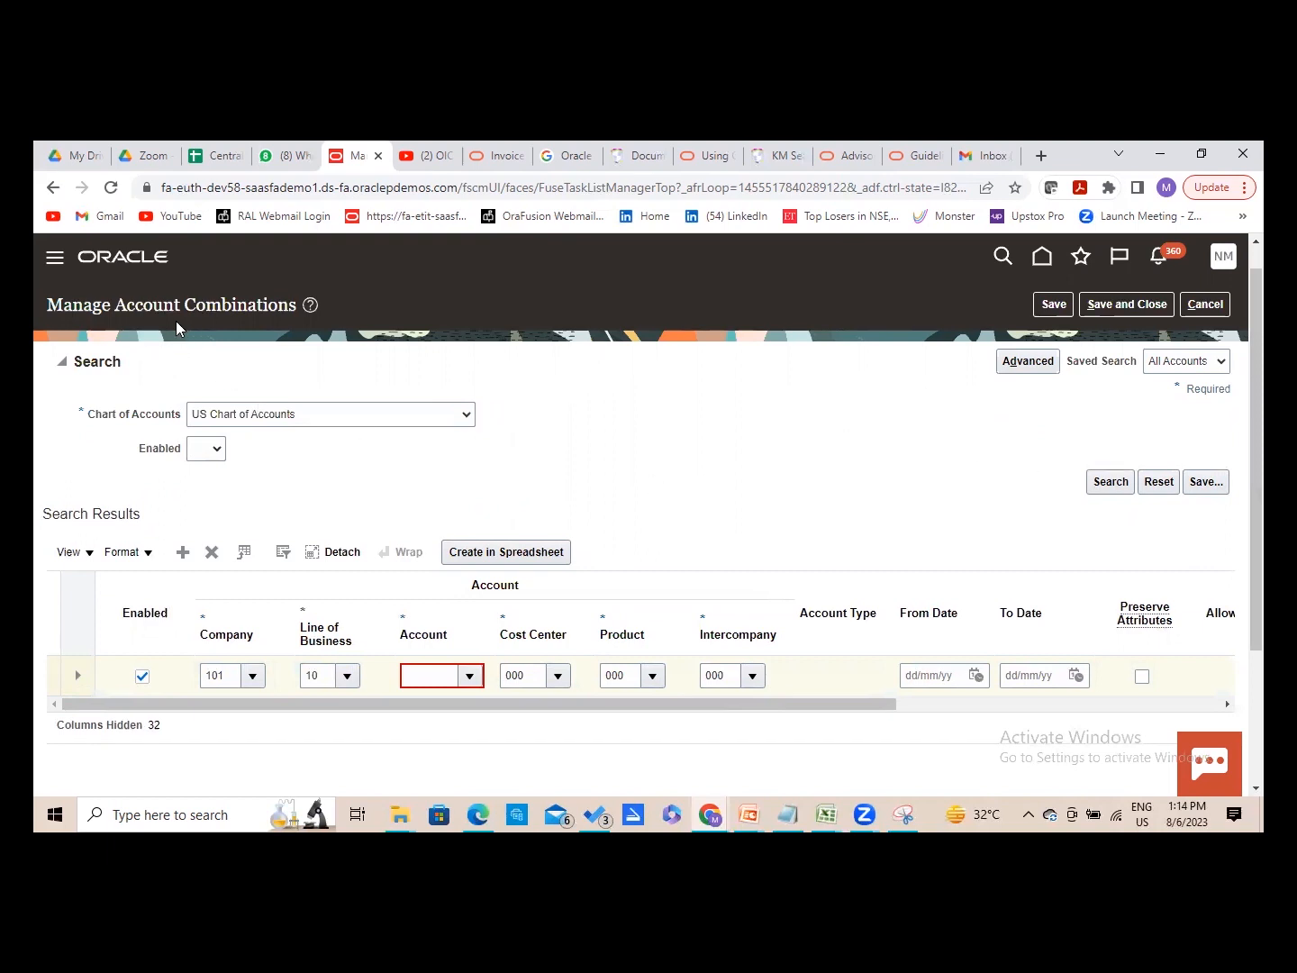
{"action": "left_click", "coordinate": [1104, 483]}
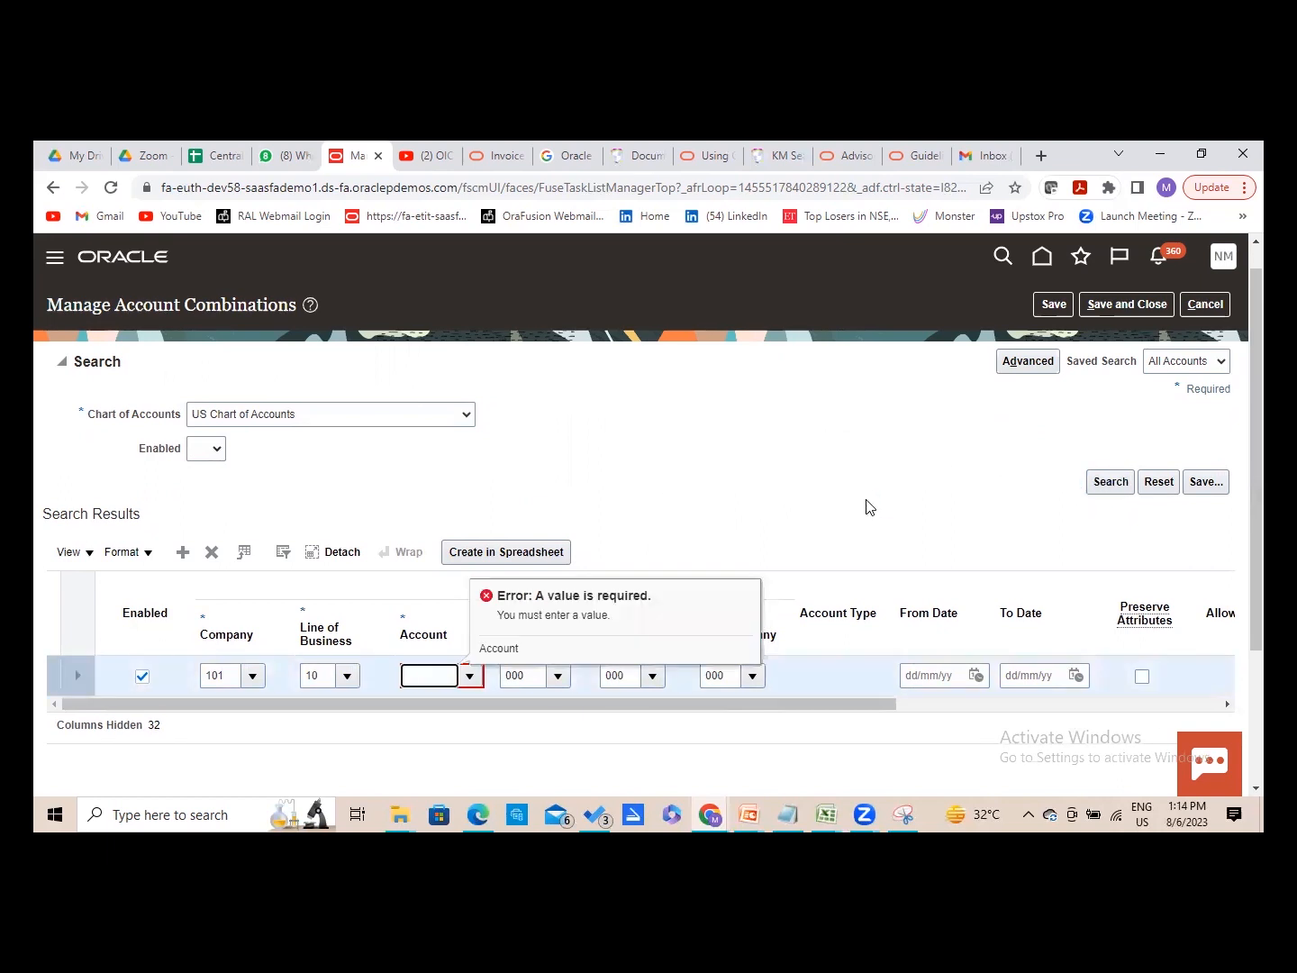
{"action": "left_click", "coordinate": [496, 531]}
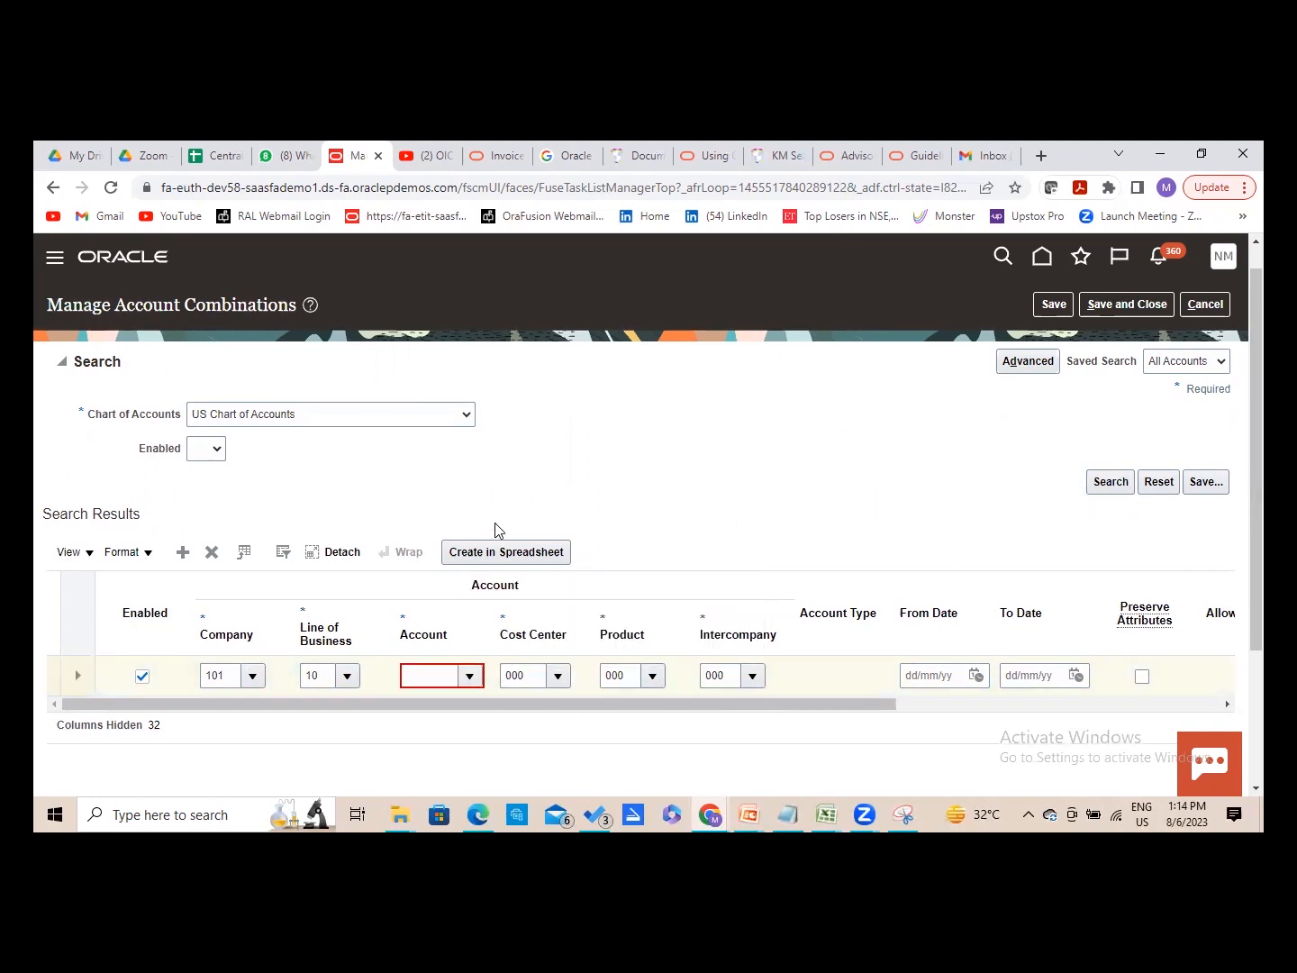
- Set the new combination's Account to 11200 (Cash) and add another combination row
{"action": "left_click", "coordinate": [470, 676]}
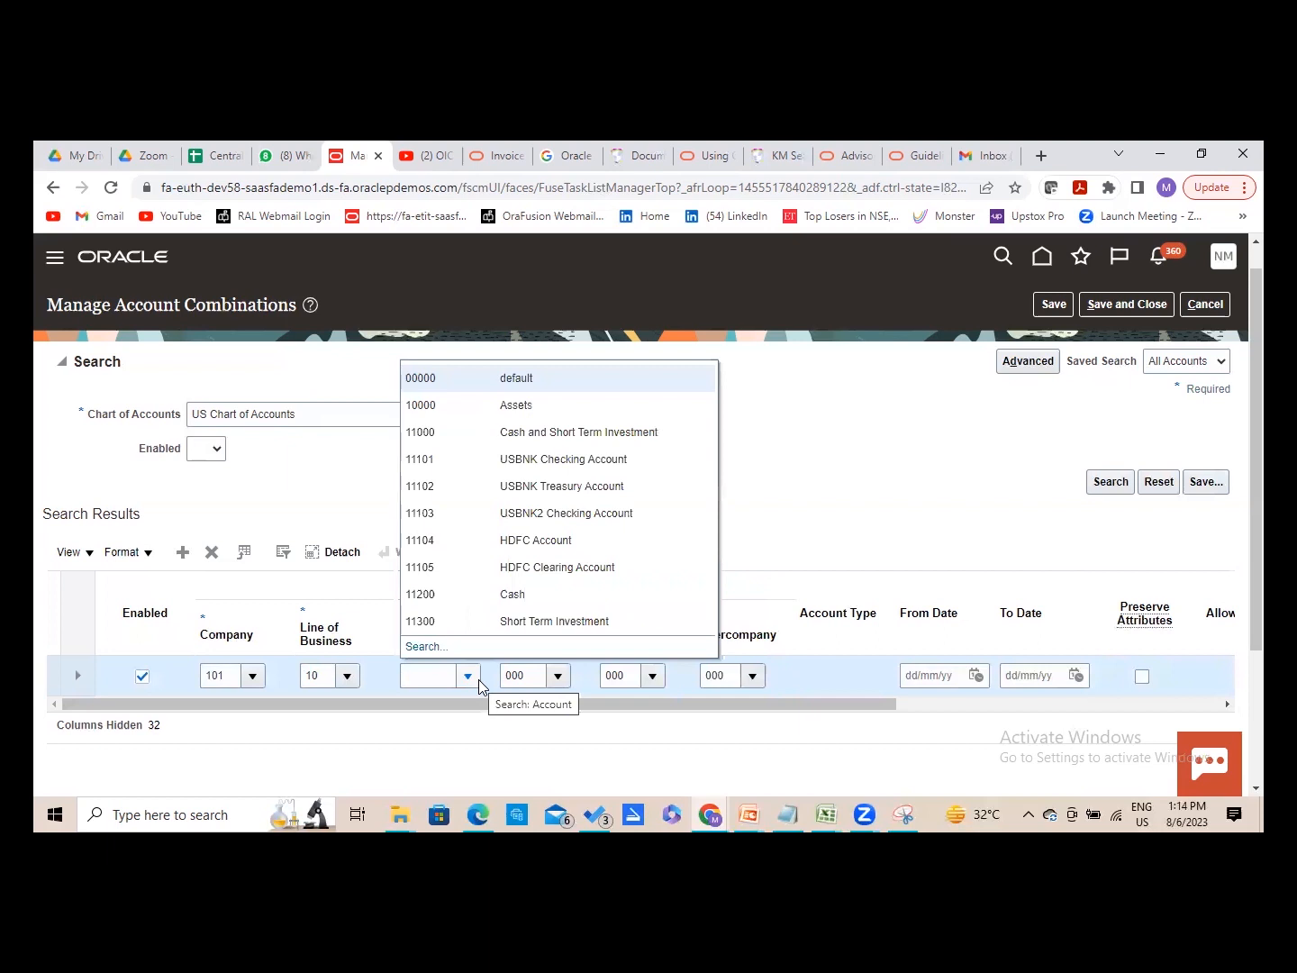
{"action": "left_click", "coordinate": [444, 596]}
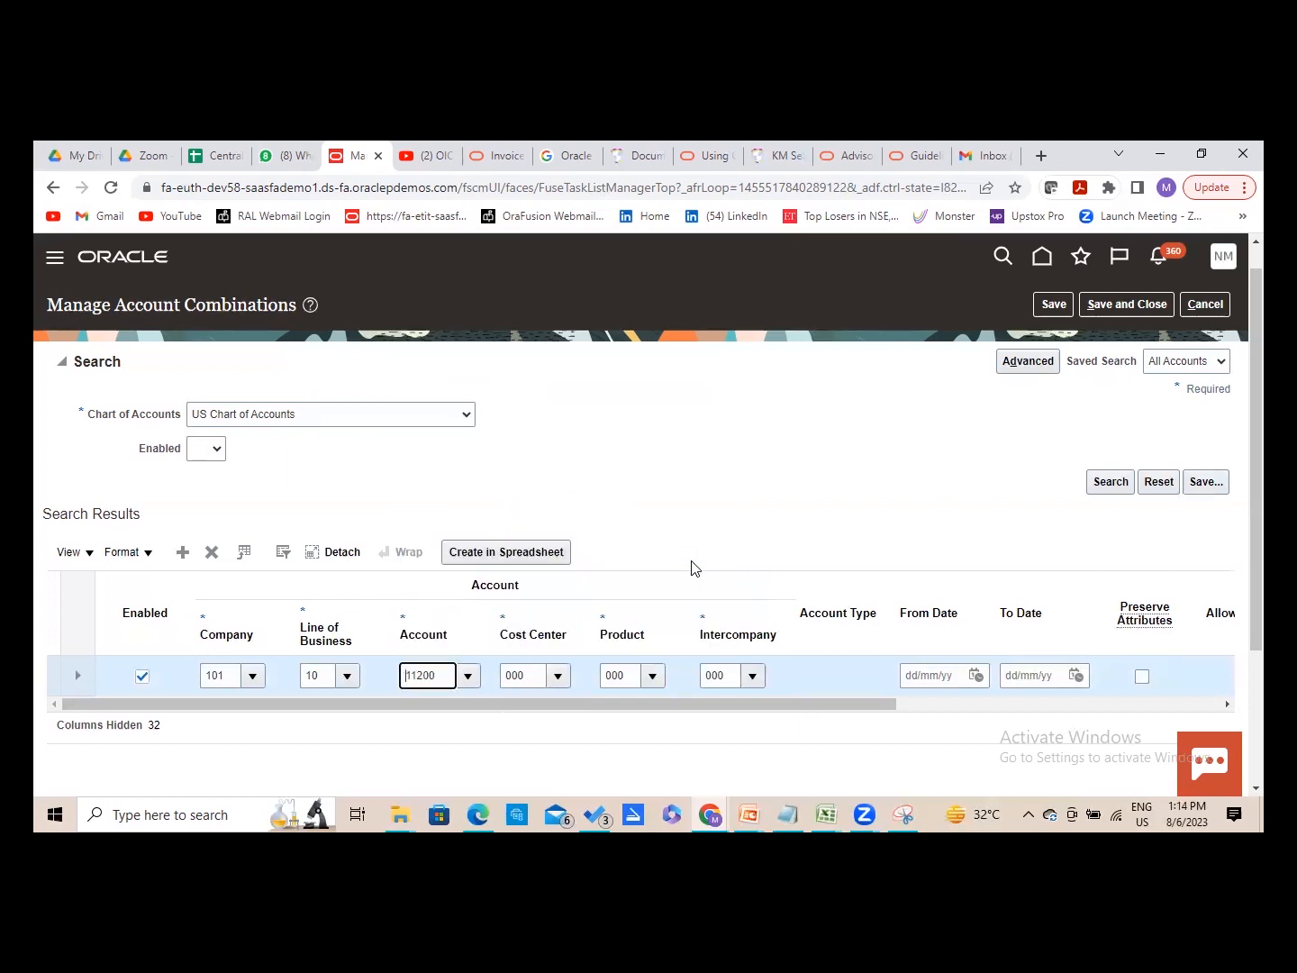
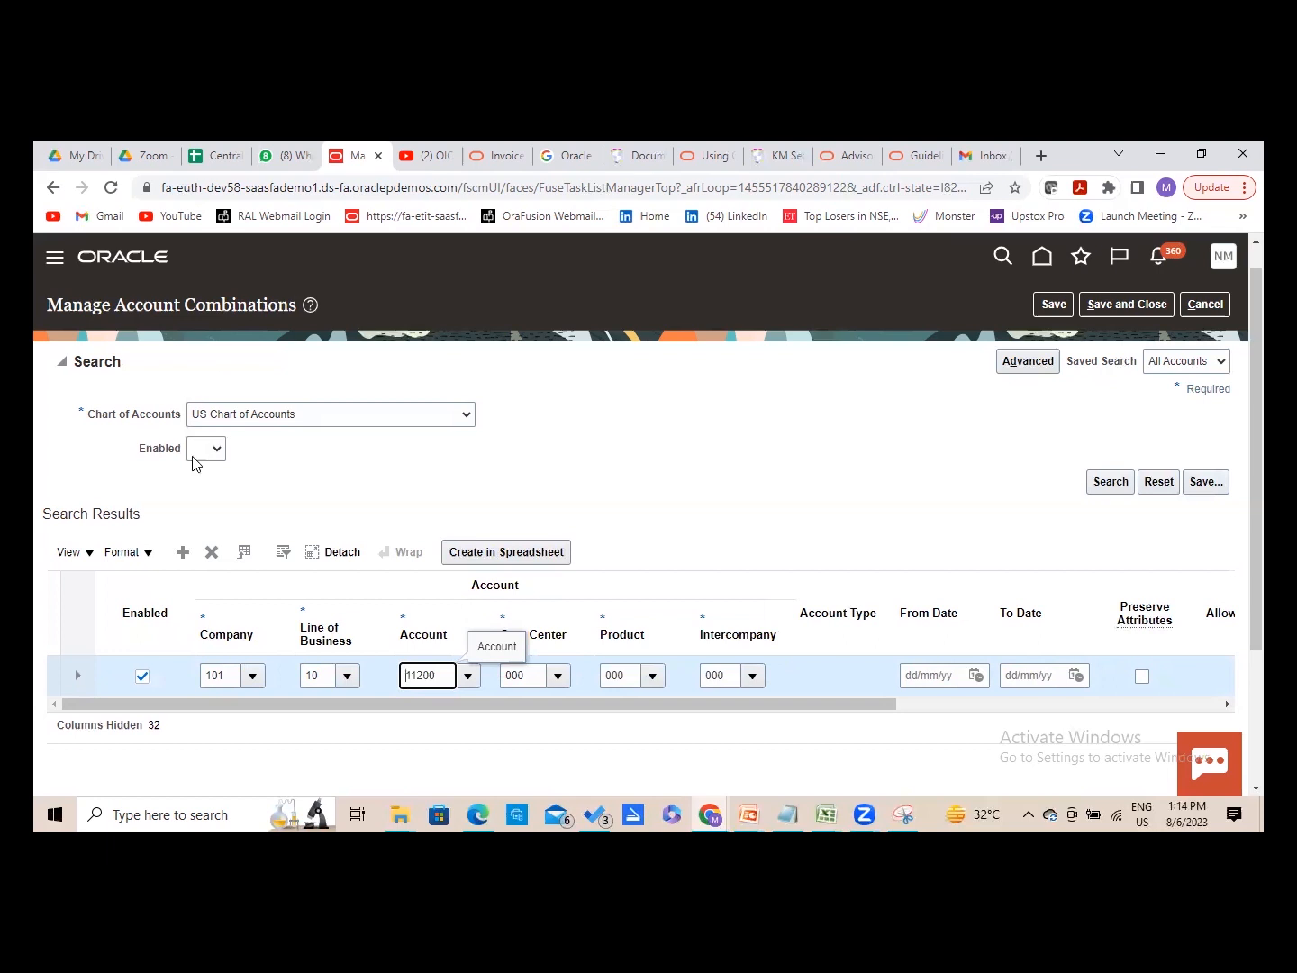
{"action": "left_click", "coordinate": [184, 551]}
- Switch to the Excel workbook and enter "Legal expense" in C53 and its account code 1000101 in F53 of Sheet2
{"action": "key", "text": "alt+Tab"}
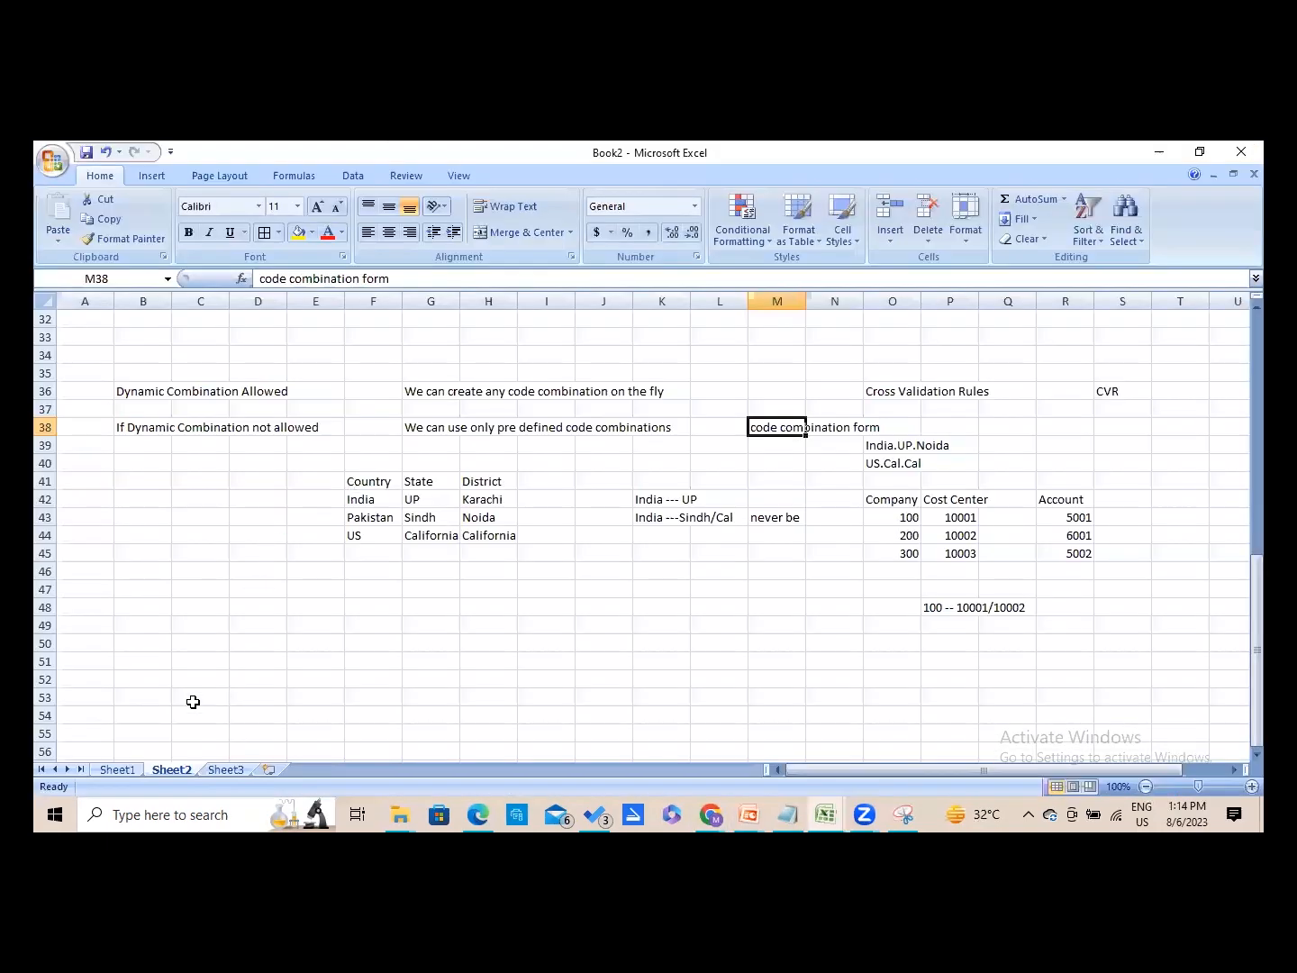
{"action": "left_click", "coordinate": [193, 702]}
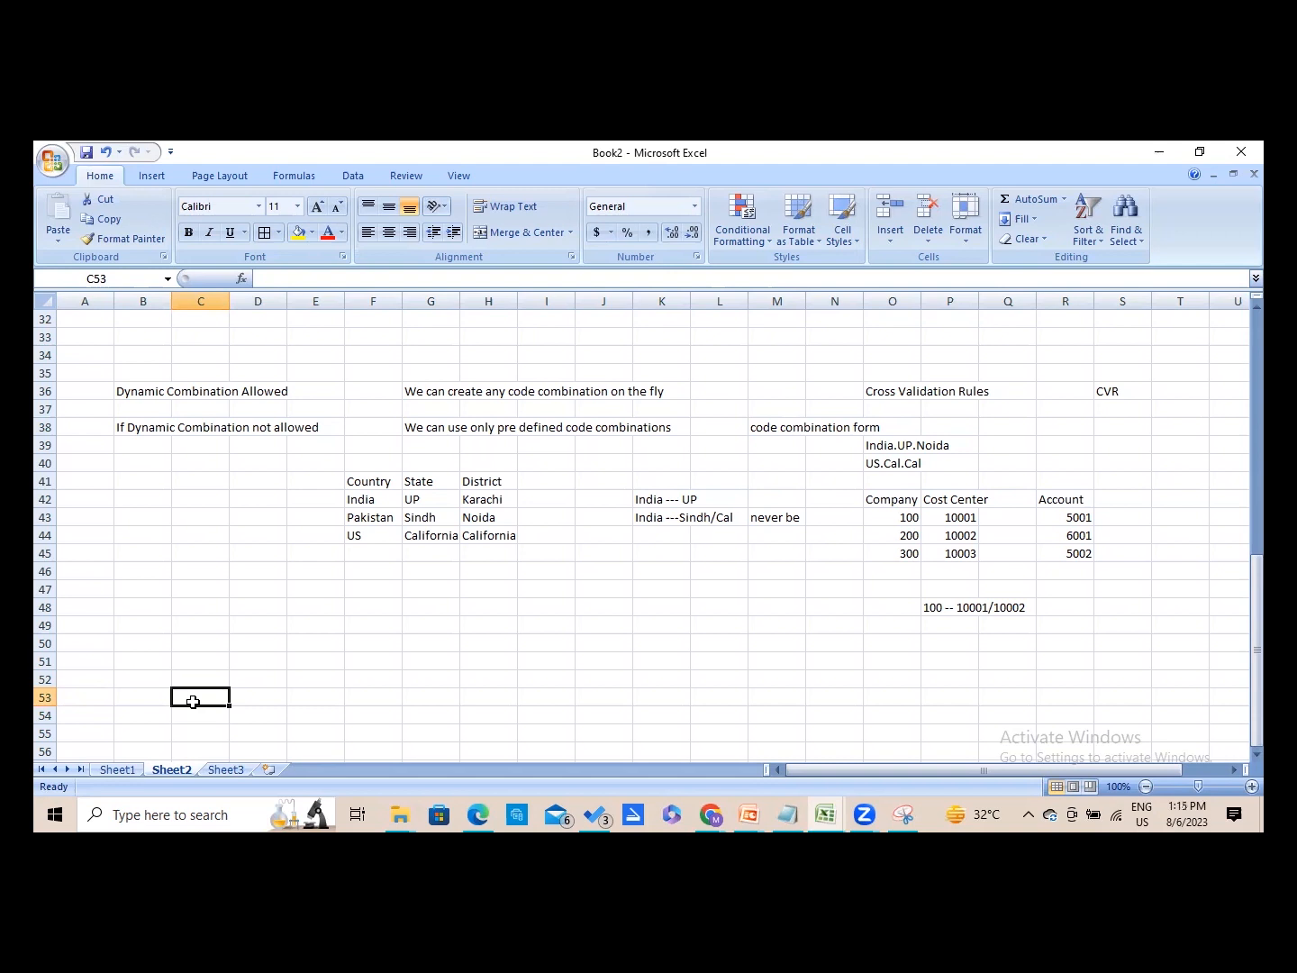
{"action": "type", "text": "Legal expense"}
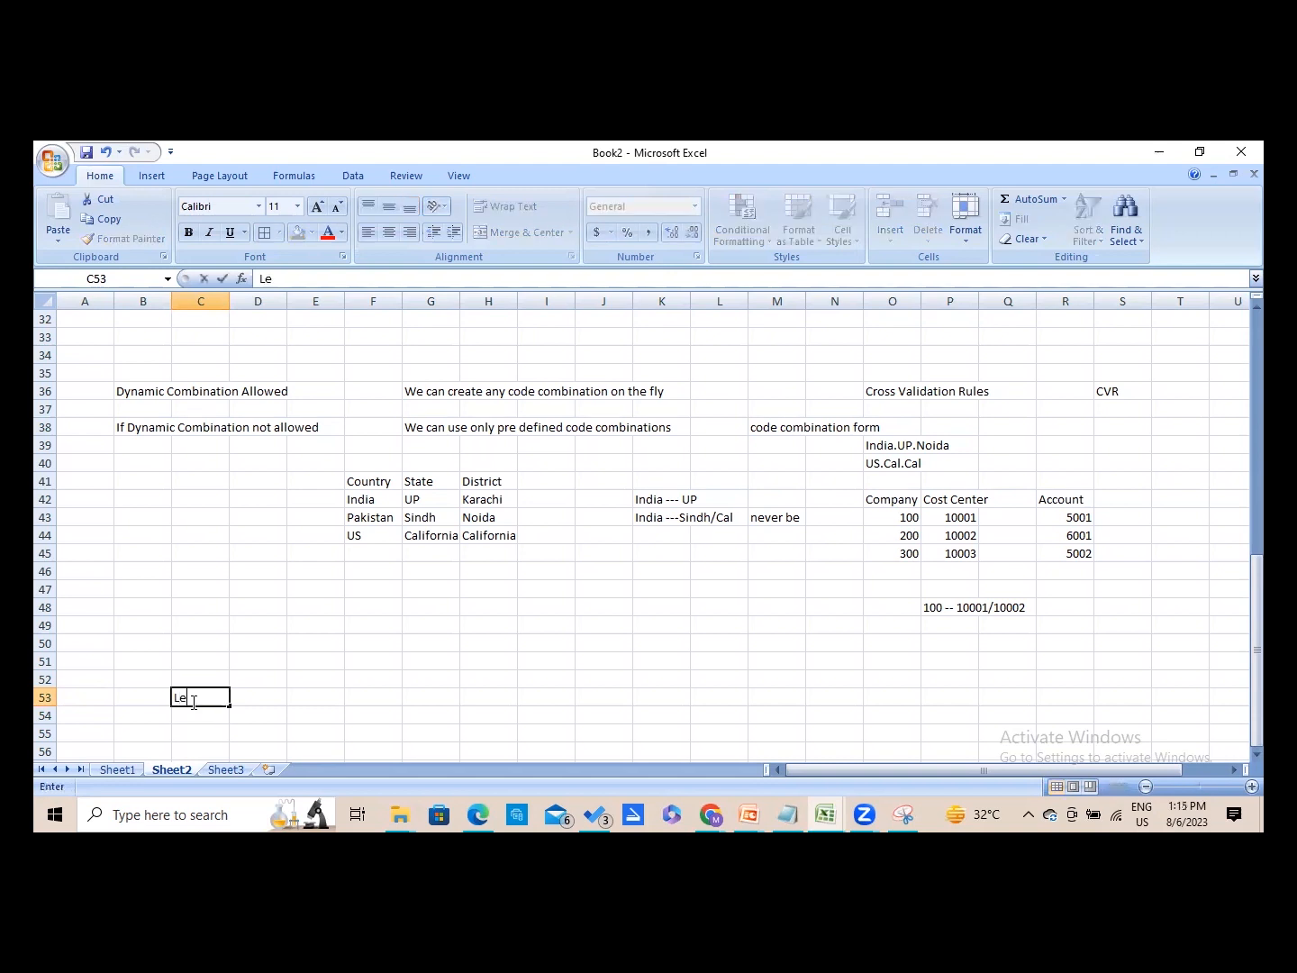
{"action": "key", "text": "Tab"}
{"action": "key", "text": "Tab"}
{"action": "key", "text": "Tab"}
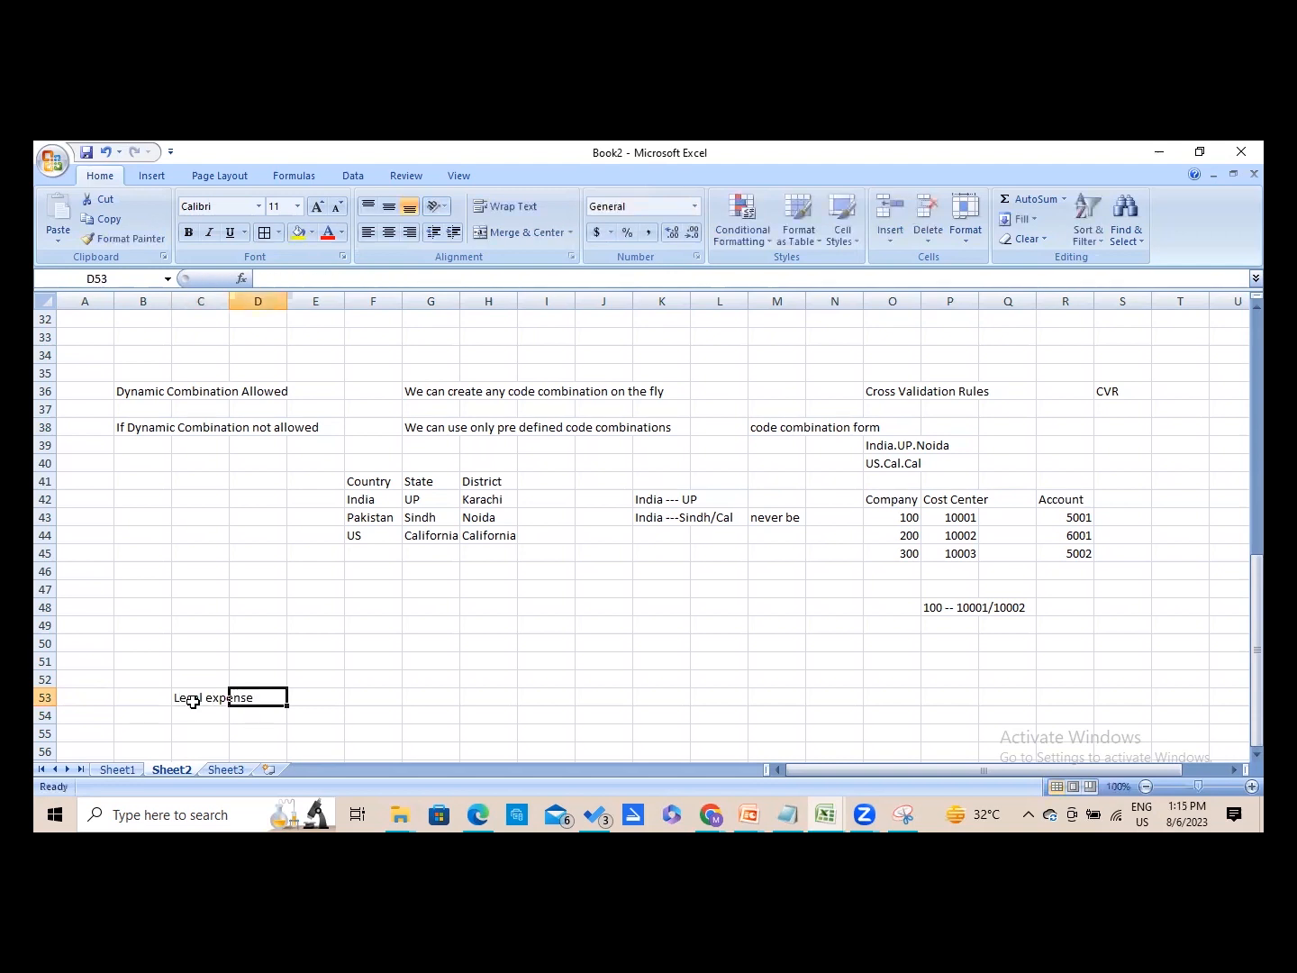
{"action": "type", "text": "1000101"}
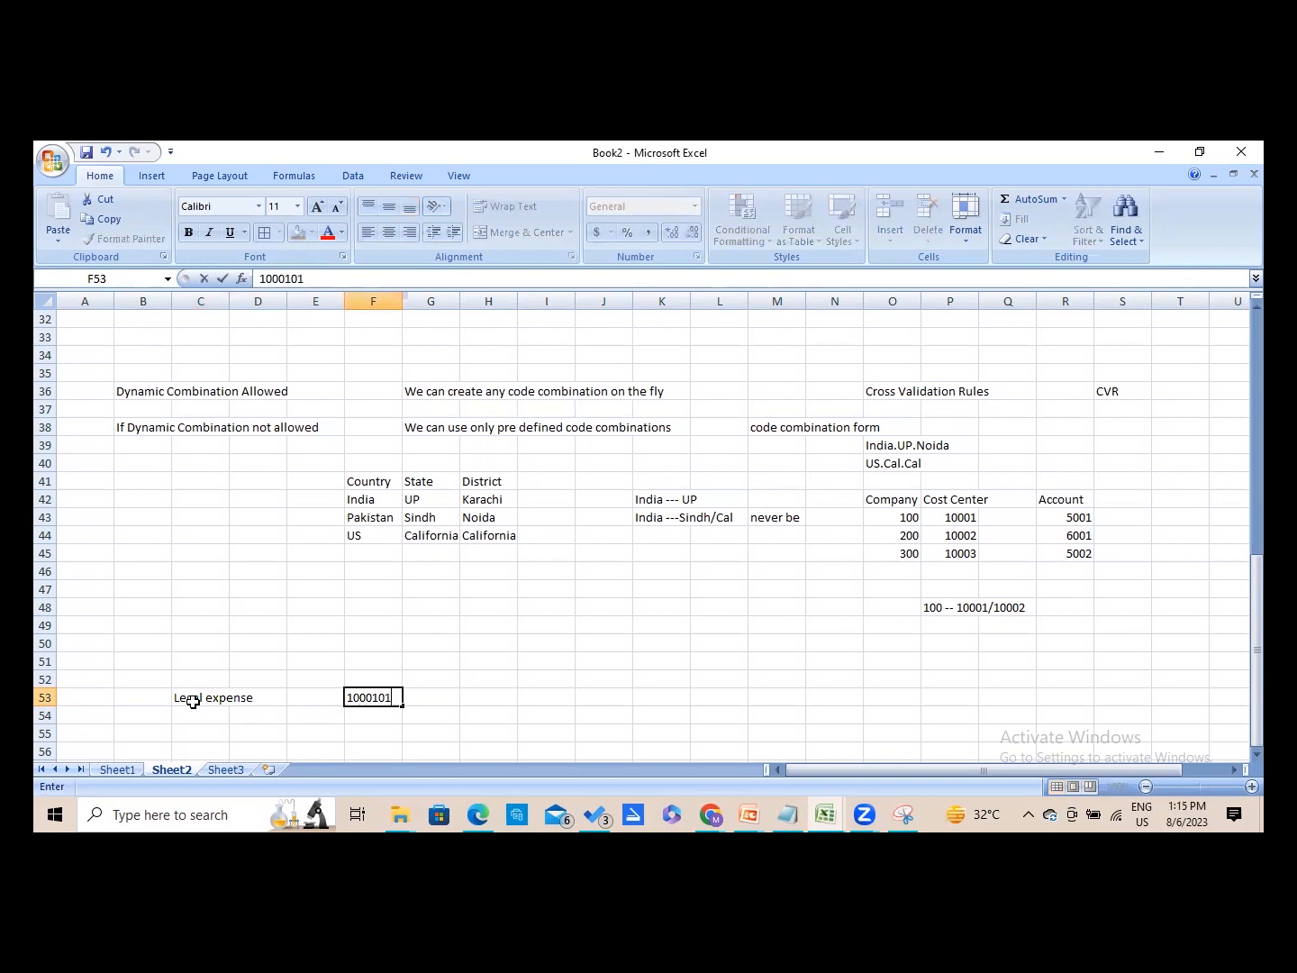
{"action": "key", "text": "Tab"}
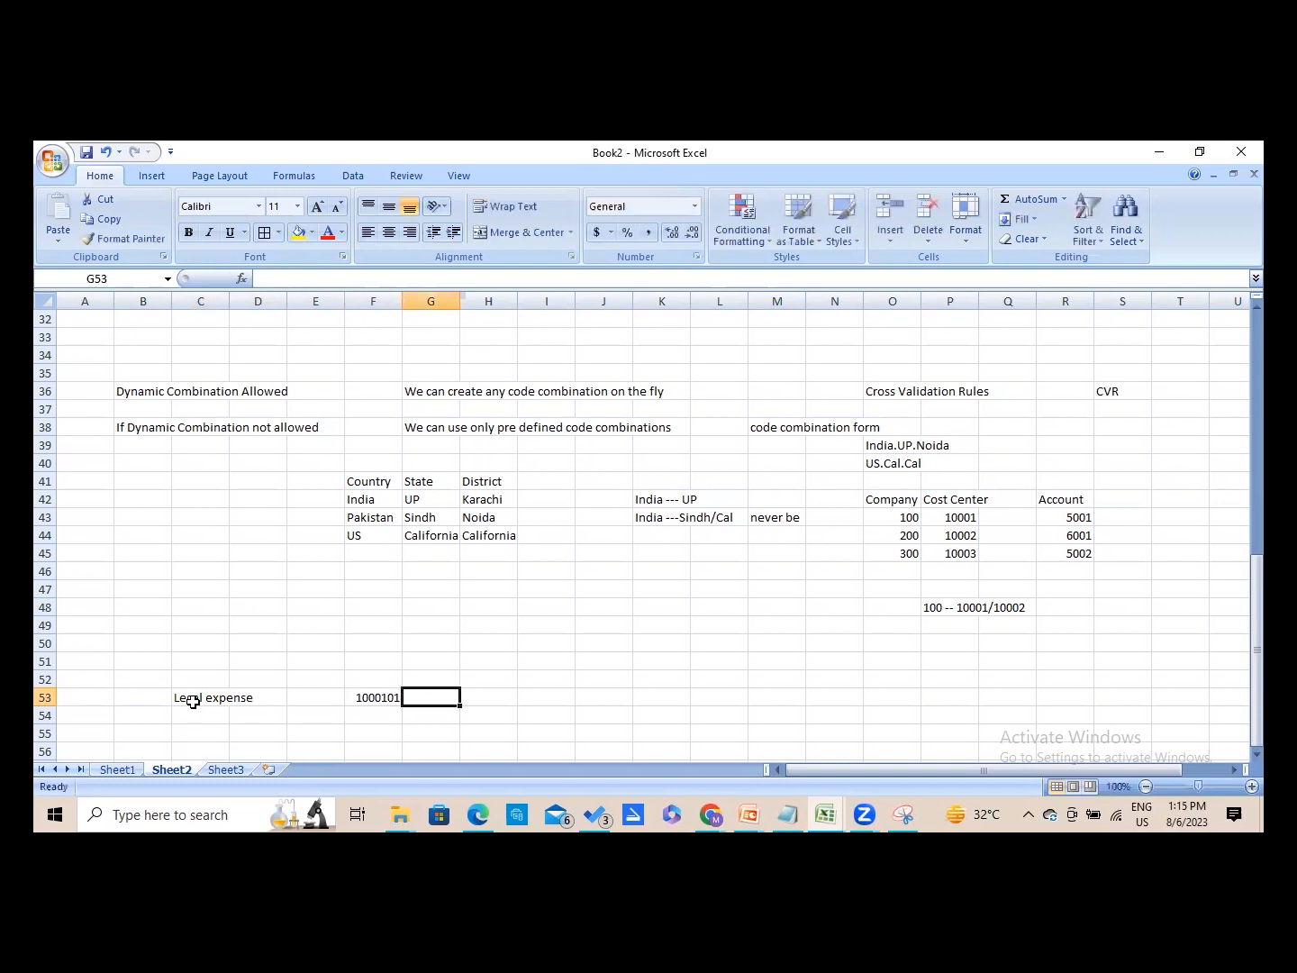
- Enter the full code combination 100.10001.1000101.000.000 in E54, below the Legal expense entry
{"action": "key", "text": "Down"}
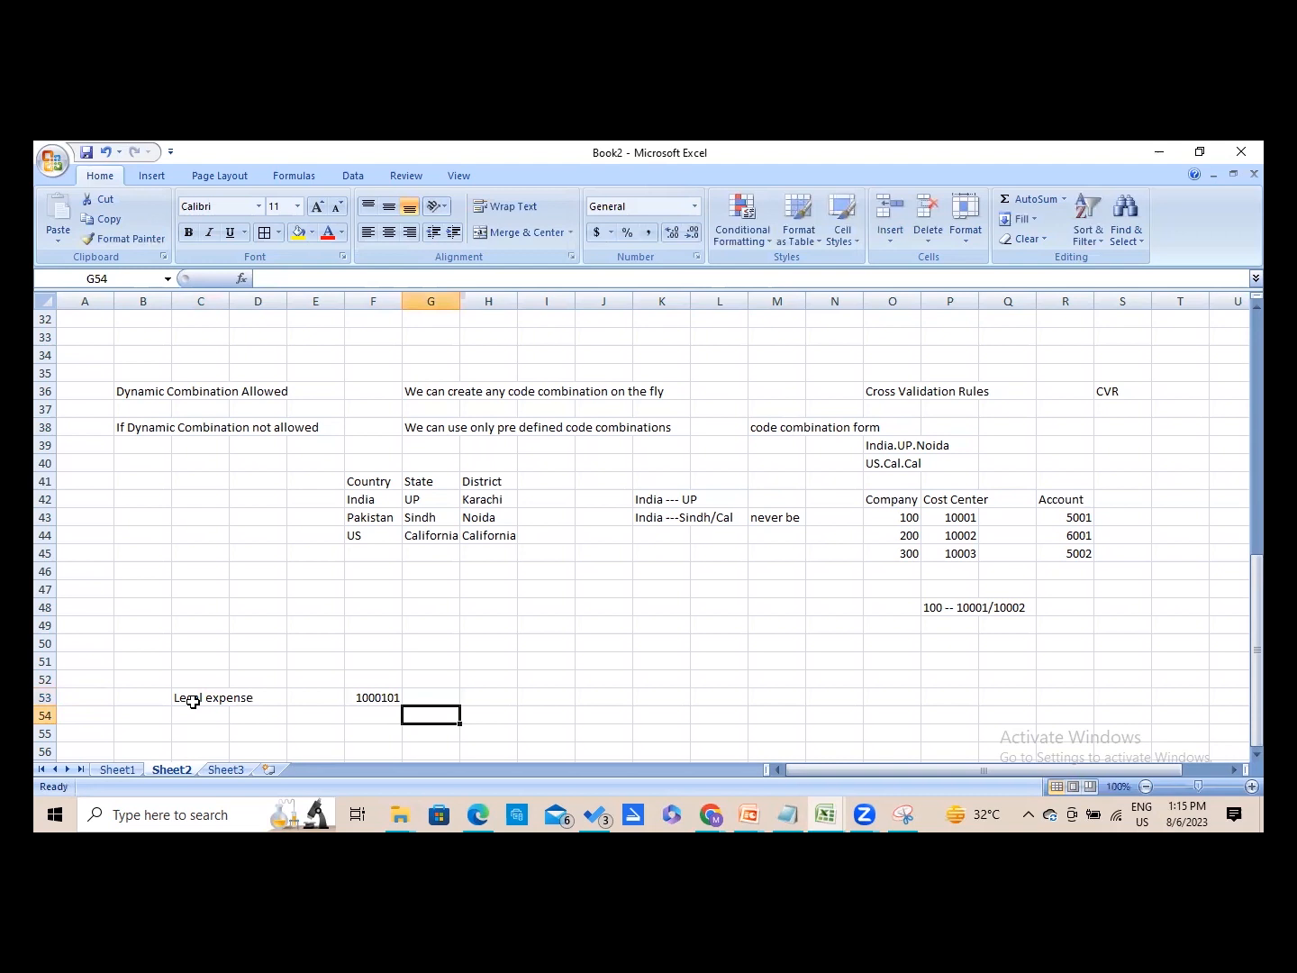
{"action": "key", "text": "Left"}
{"action": "key", "text": "Left"}
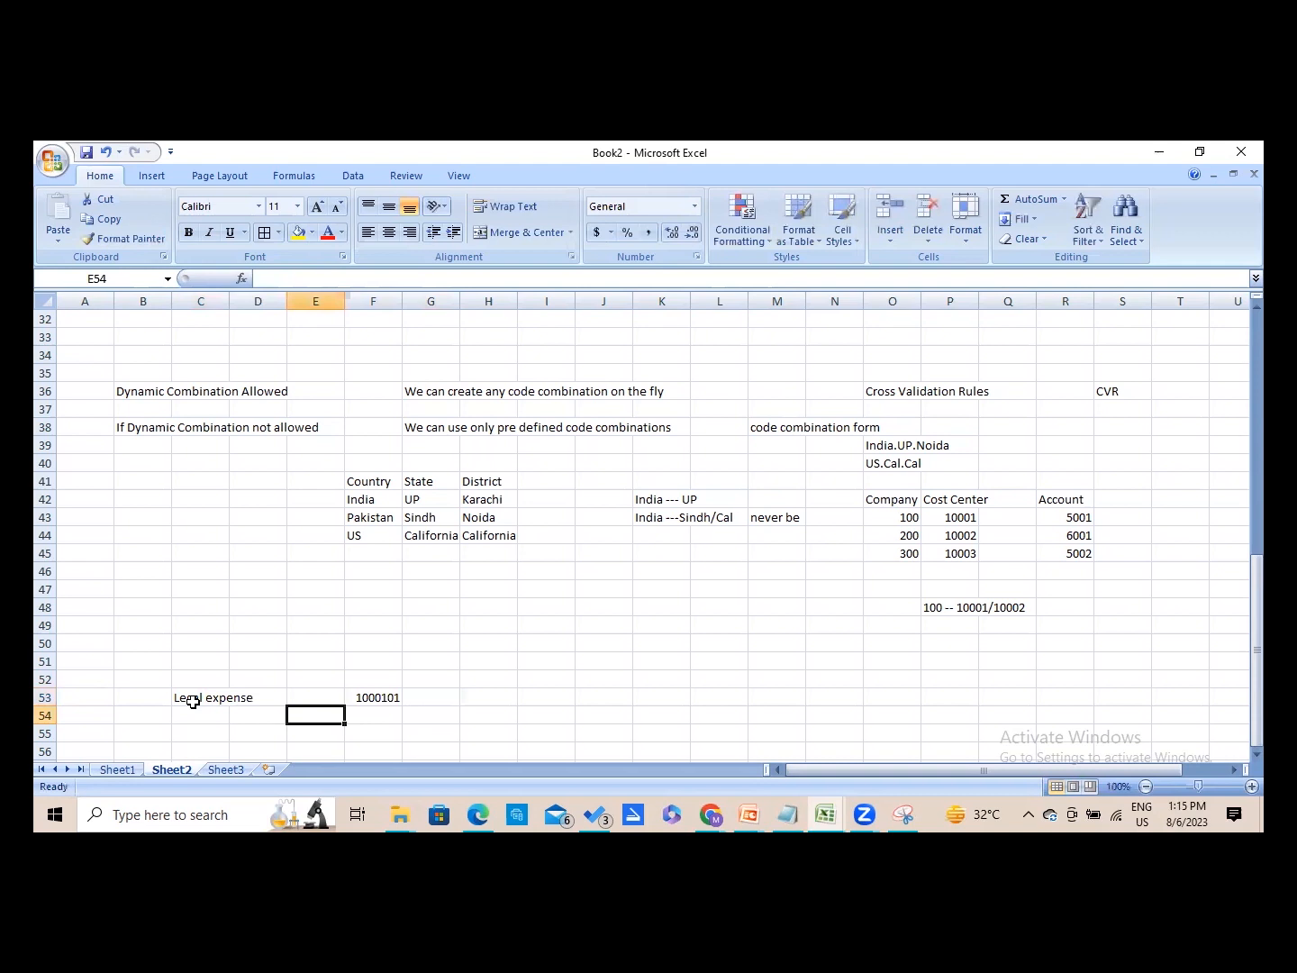
{"action": "type", "text": "100"}
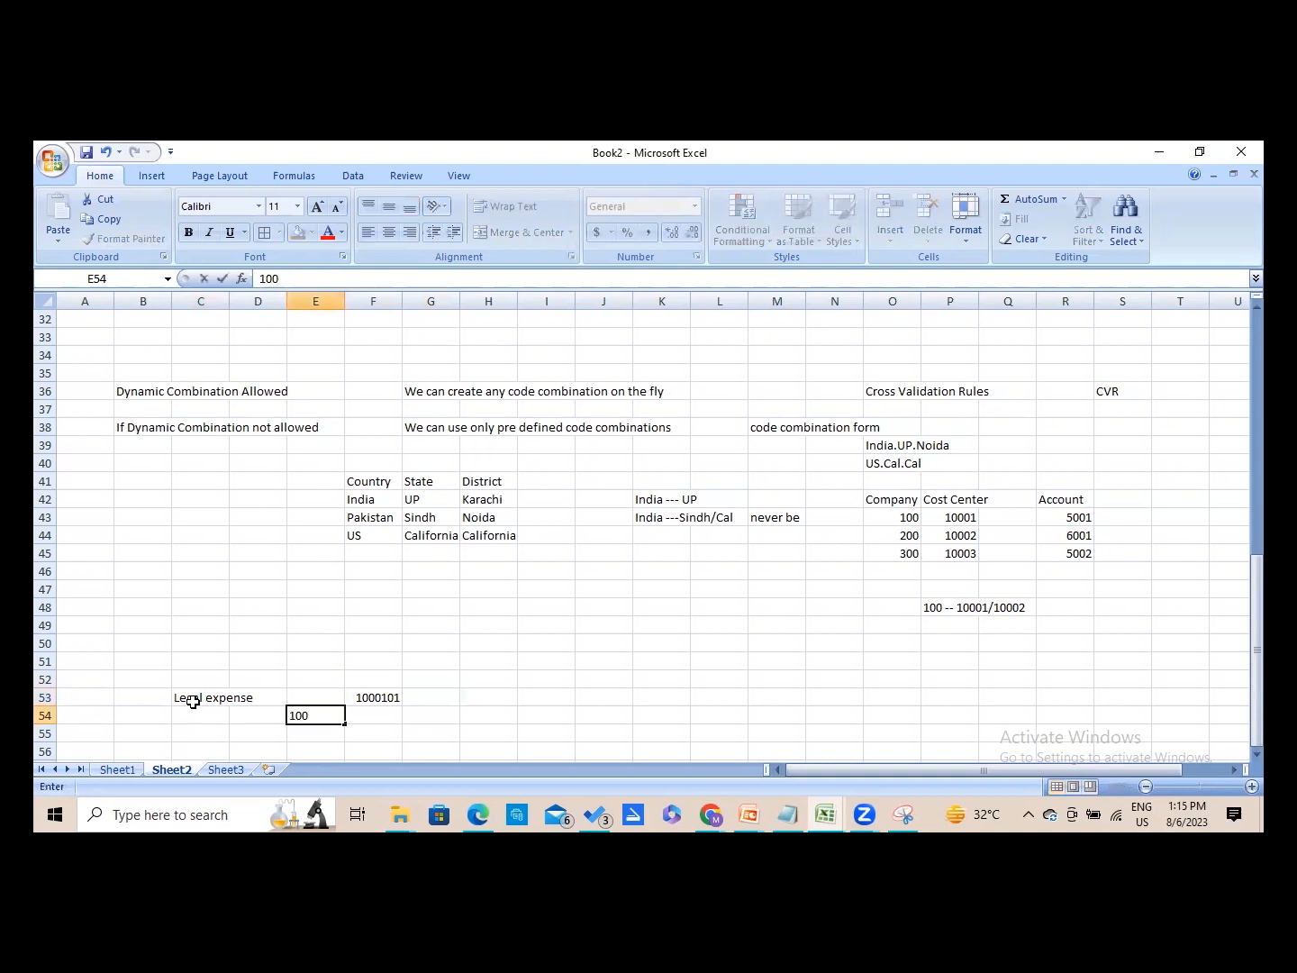
{"action": "type", "text": ".10001.10001."}
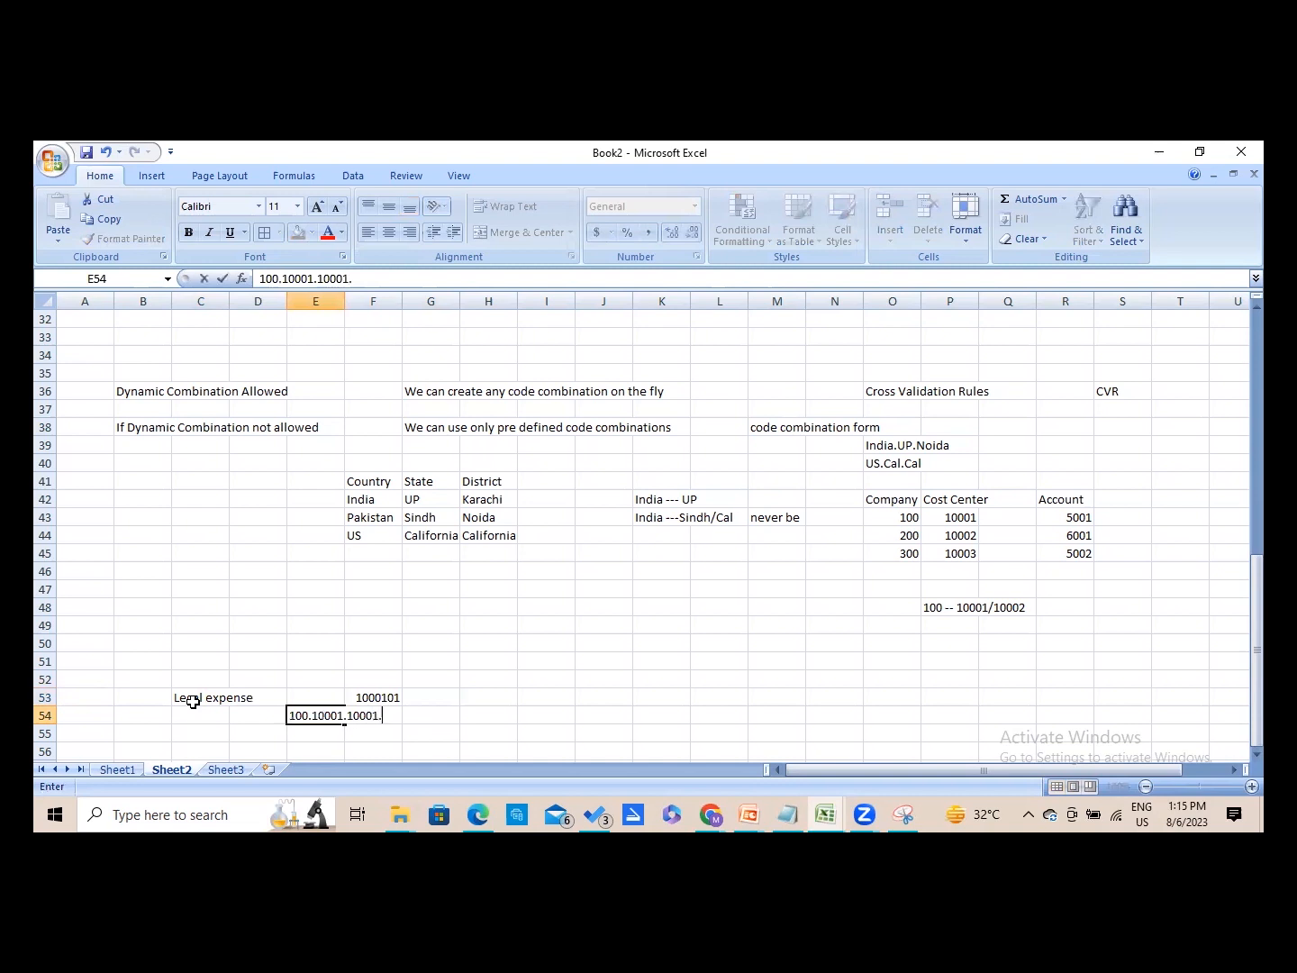
{"action": "type", "text": "01.000.000"}
{"action": "key", "text": "Tab"}
{"action": "key", "text": "Left"}
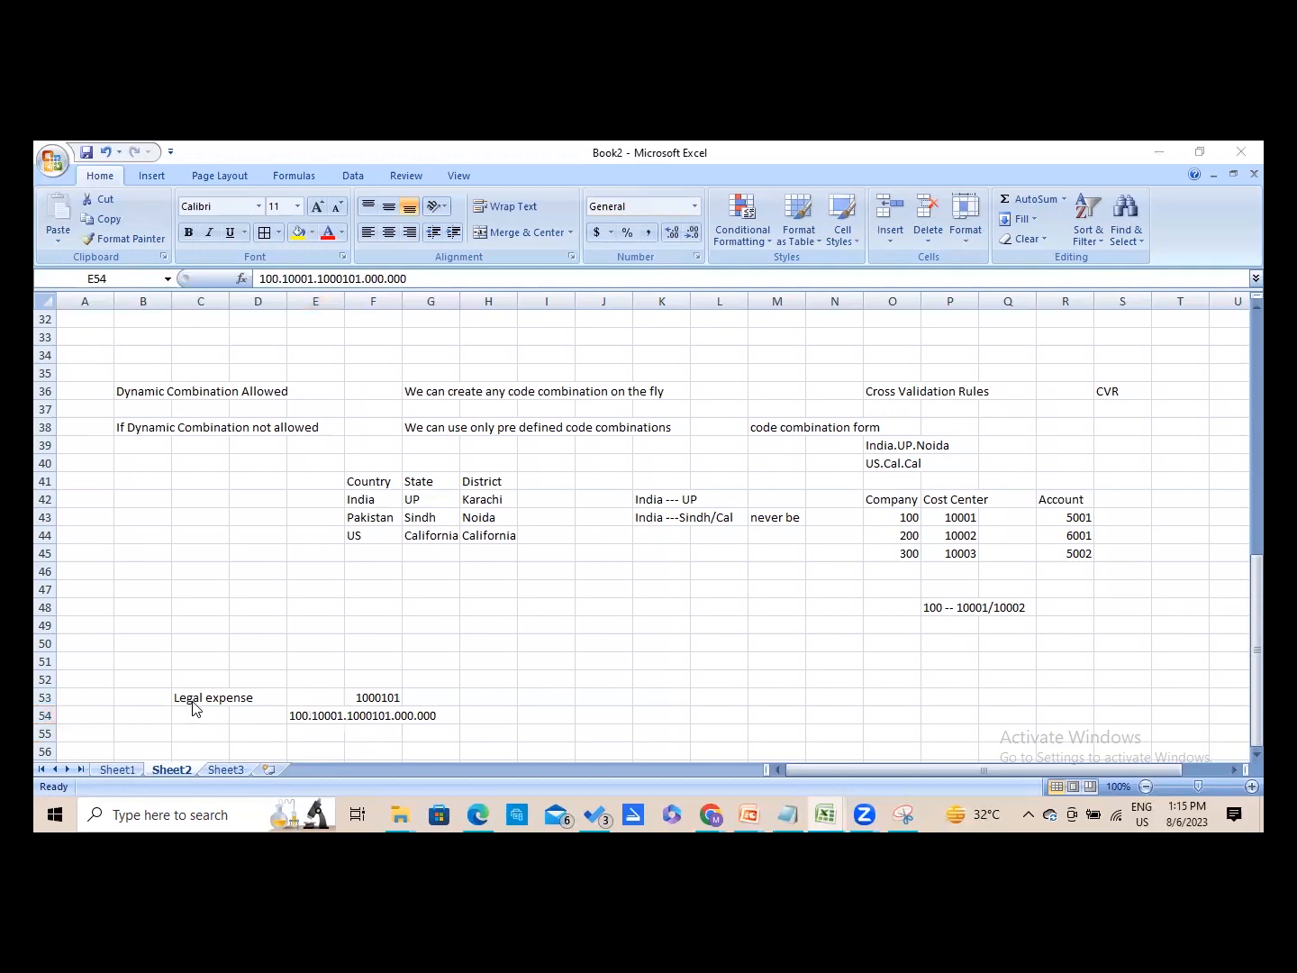
- Switch back to Oracle in Chrome, delete the blank combination row and search the US Chart of Accounts combinations again
{"action": "key", "text": "alt+Tab"}
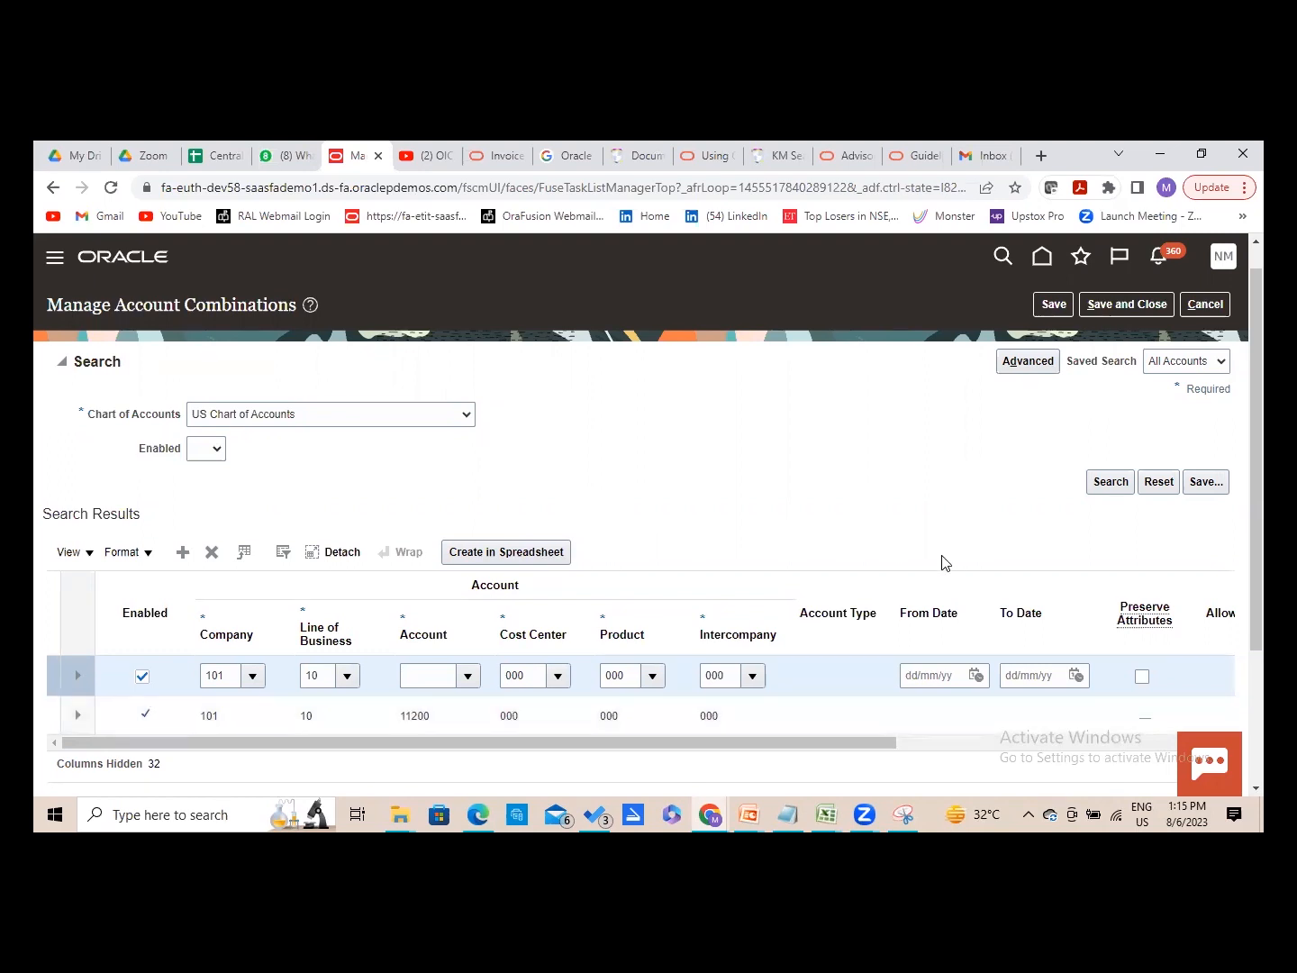
{"action": "left_click", "coordinate": [1110, 485]}
{"action": "left_click", "coordinate": [826, 472]}
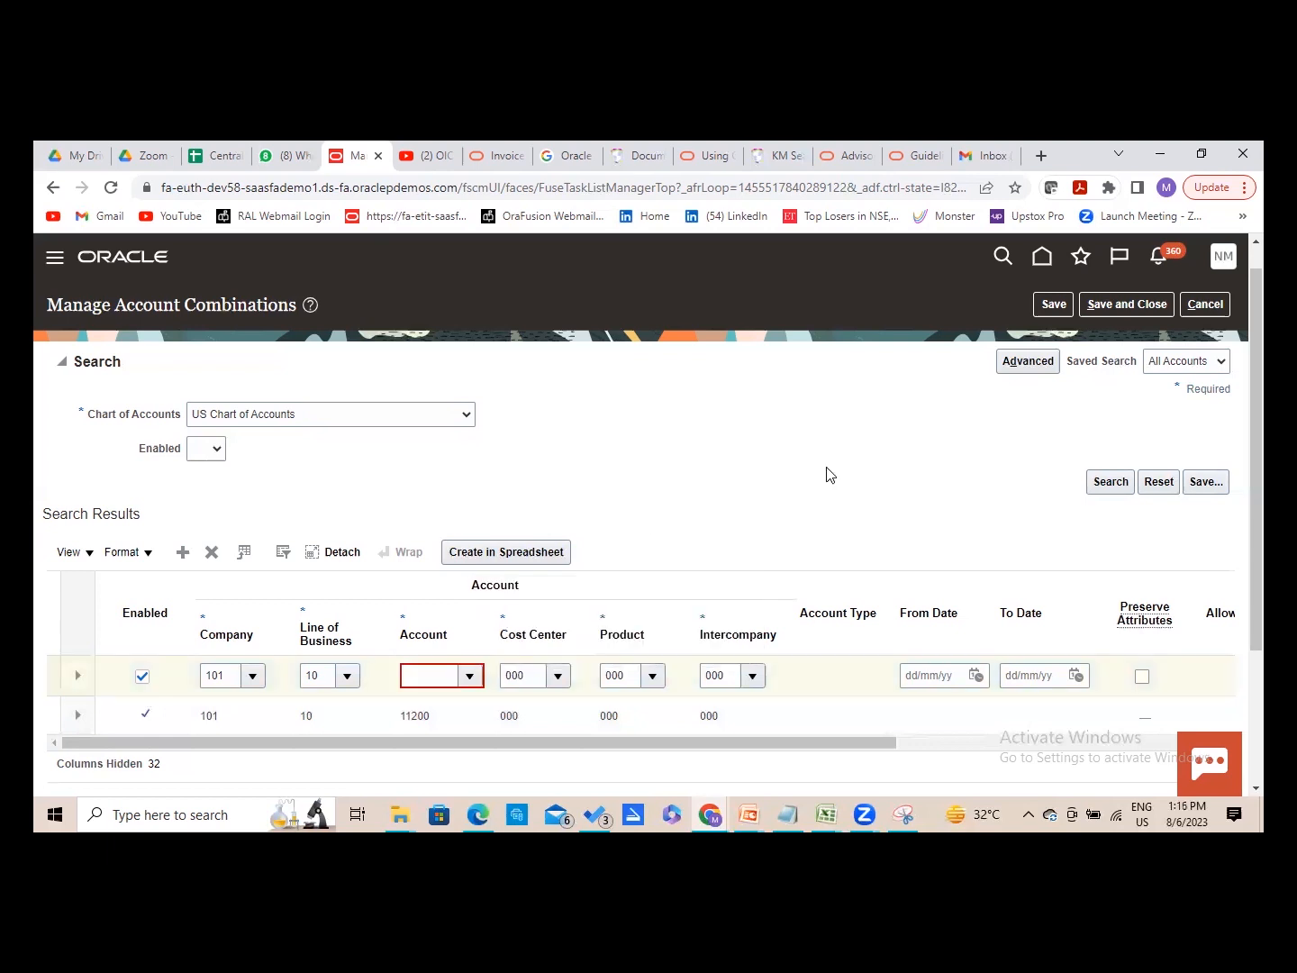
{"action": "left_click", "coordinate": [212, 553]}
{"action": "left_click", "coordinate": [1099, 491]}
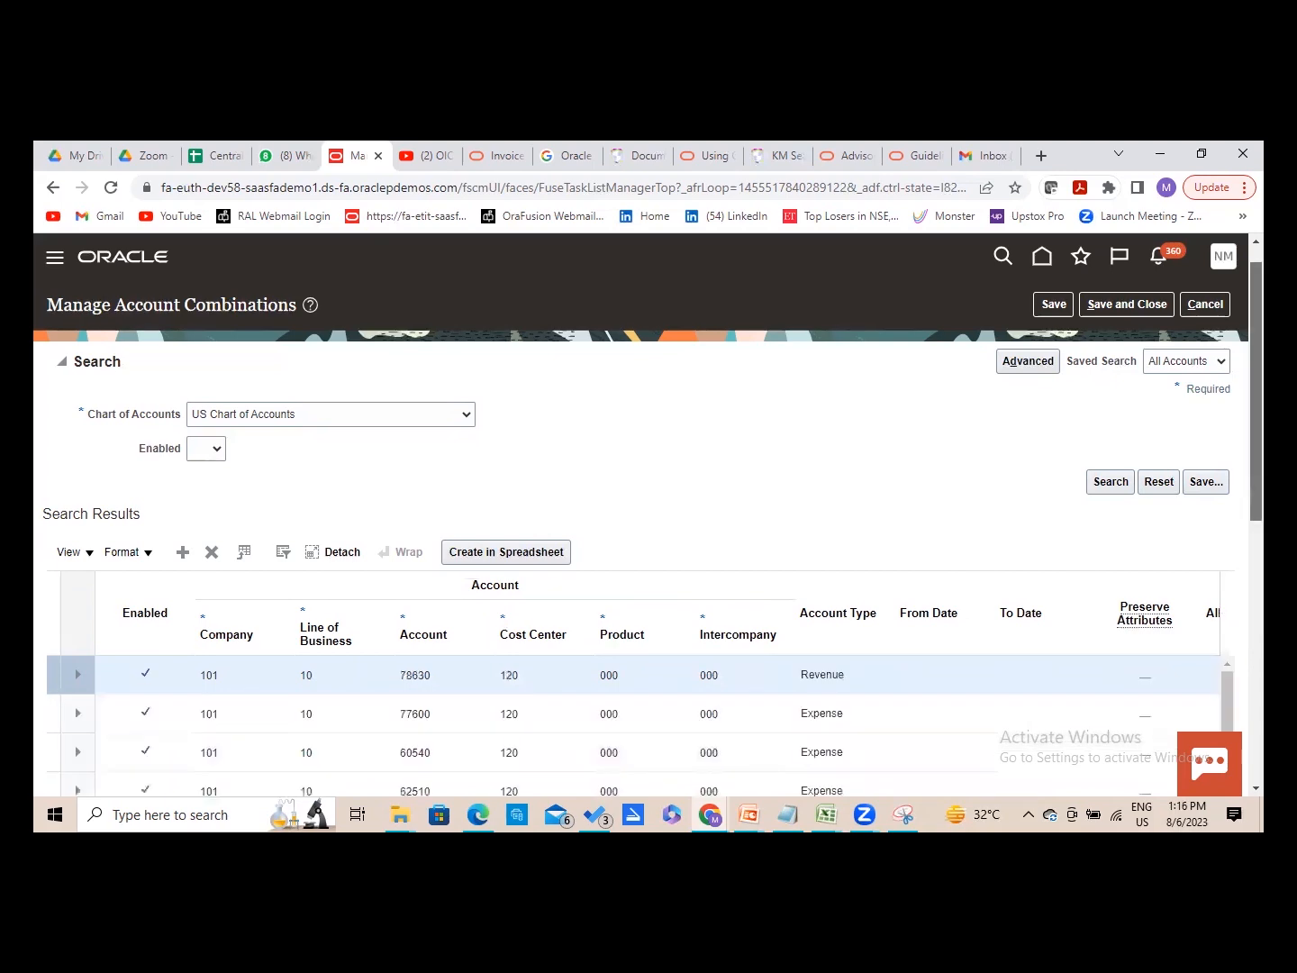
{"action": "scroll", "coordinate": [1223, 611], "scroll_direction": "down", "scroll_amount": 10}
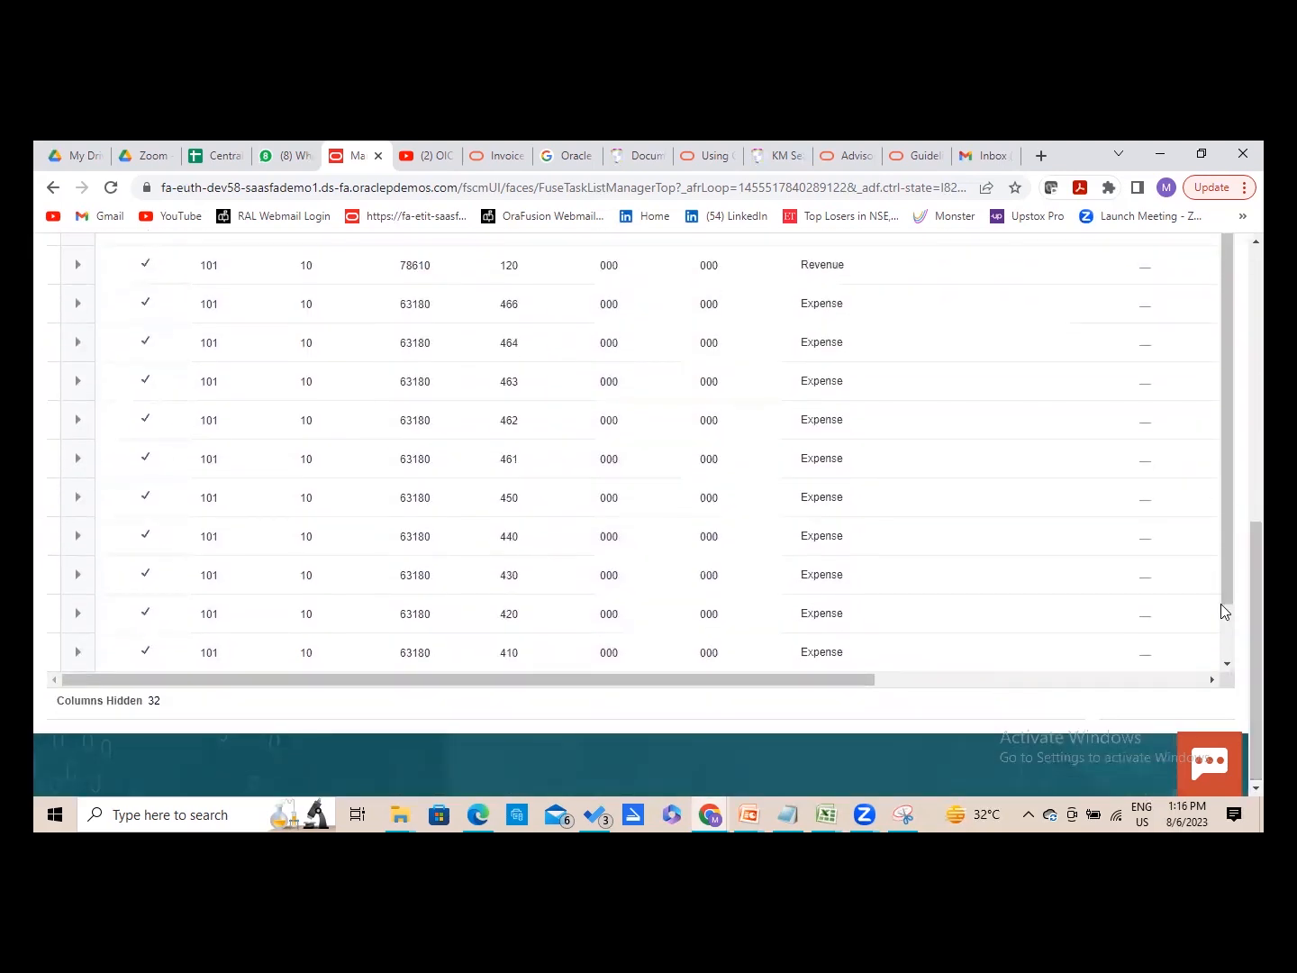
{"action": "scroll", "coordinate": [1223, 612], "scroll_direction": "down", "scroll_amount": 2}
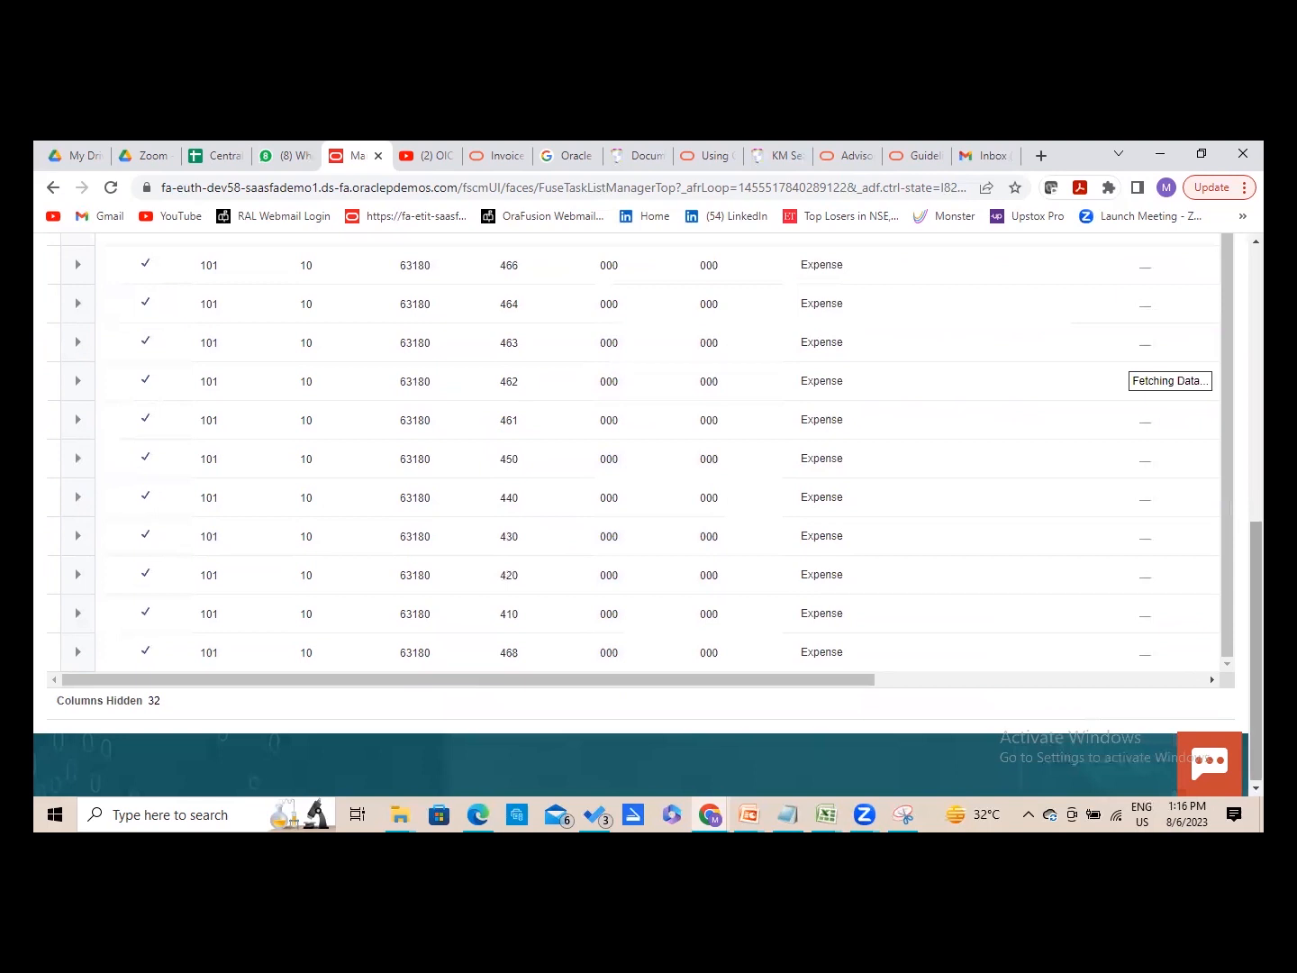
{"action": "scroll", "coordinate": [547, 617], "scroll_direction": "up", "scroll_amount": 10}
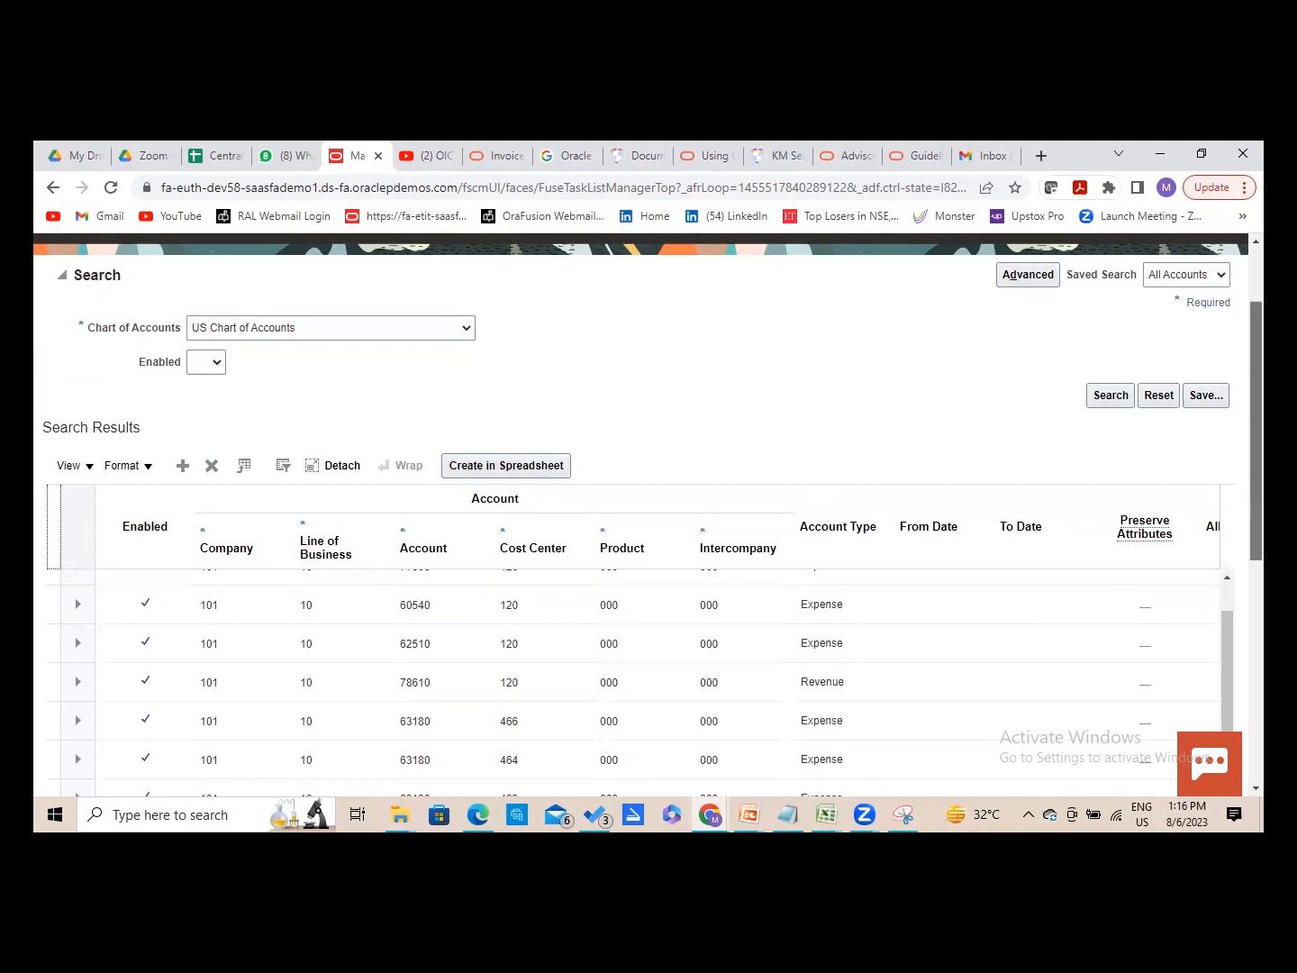
- Switch to the Excel workbook and review the Sheet2 notes on dynamic combinations being allowed or not allowed
{"action": "scroll", "coordinate": [1256, 433], "scroll_direction": "down", "scroll_amount": 2}
{"action": "scroll", "coordinate": [665, 496], "scroll_direction": "up", "scroll_amount": 3}
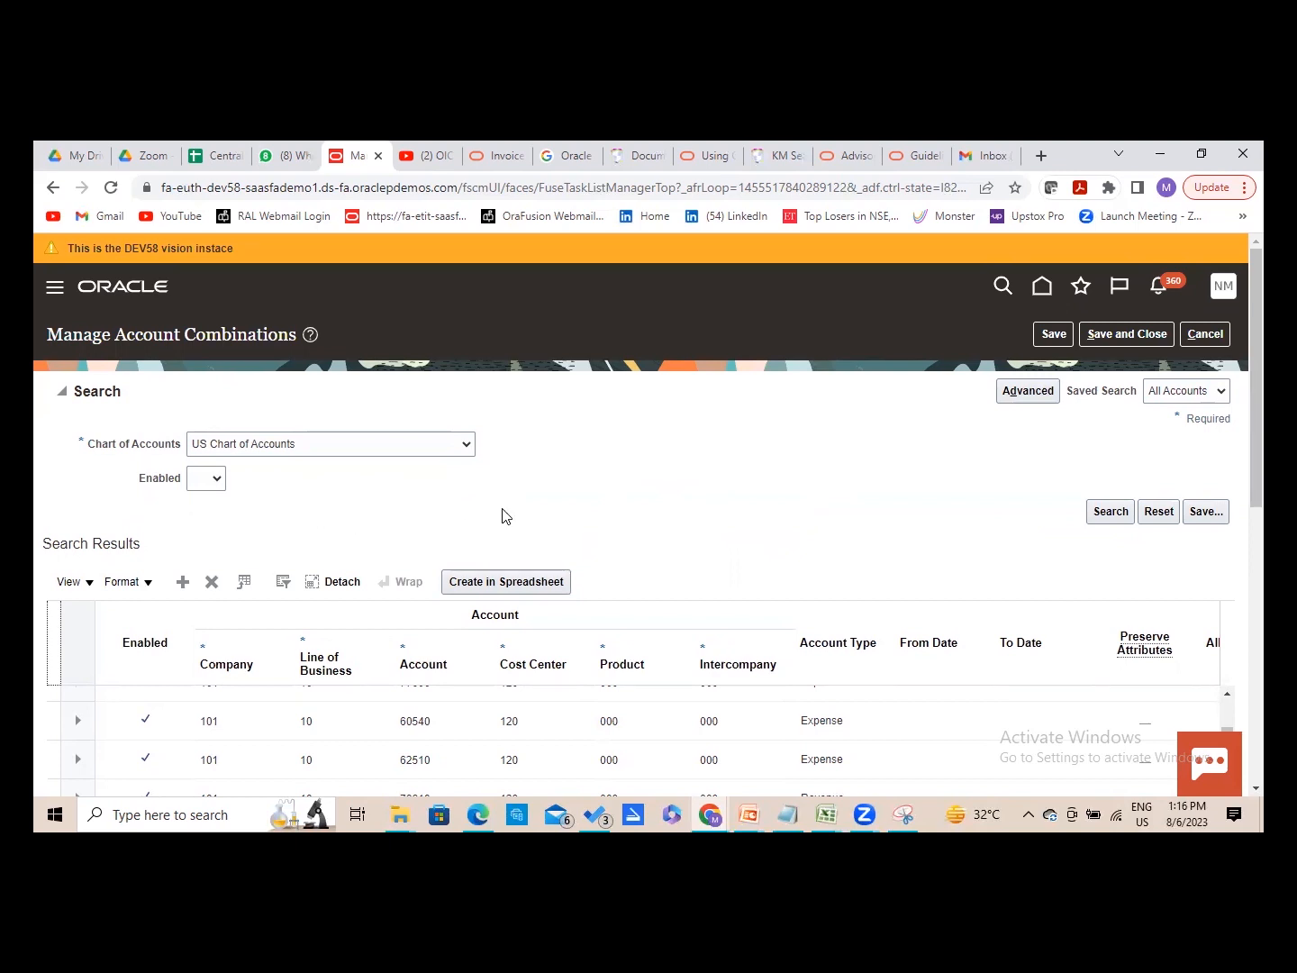
{"action": "key", "text": "alt+Tab"}
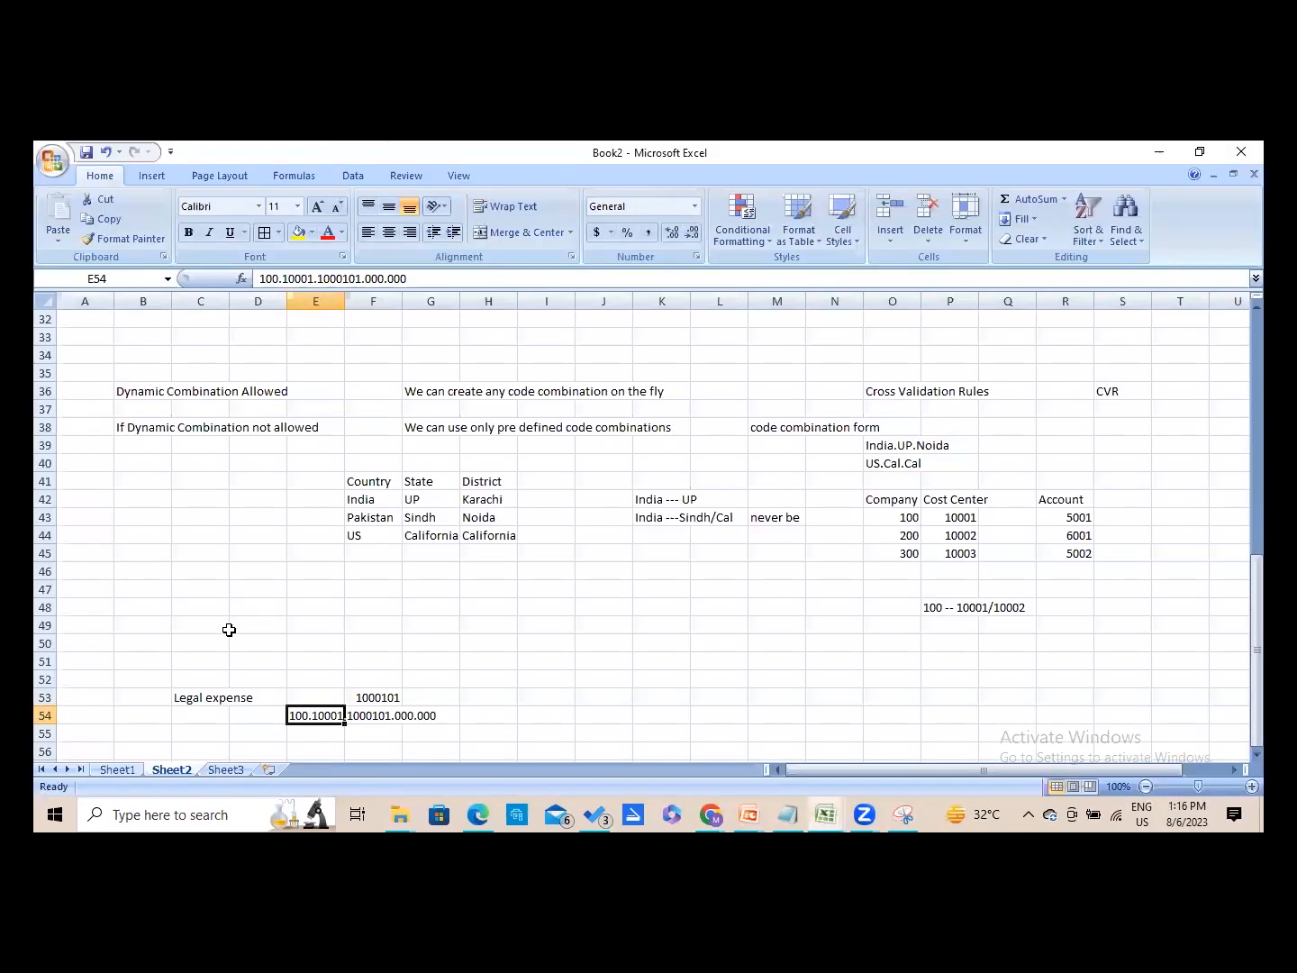
{"action": "left_click", "coordinate": [99, 429]}
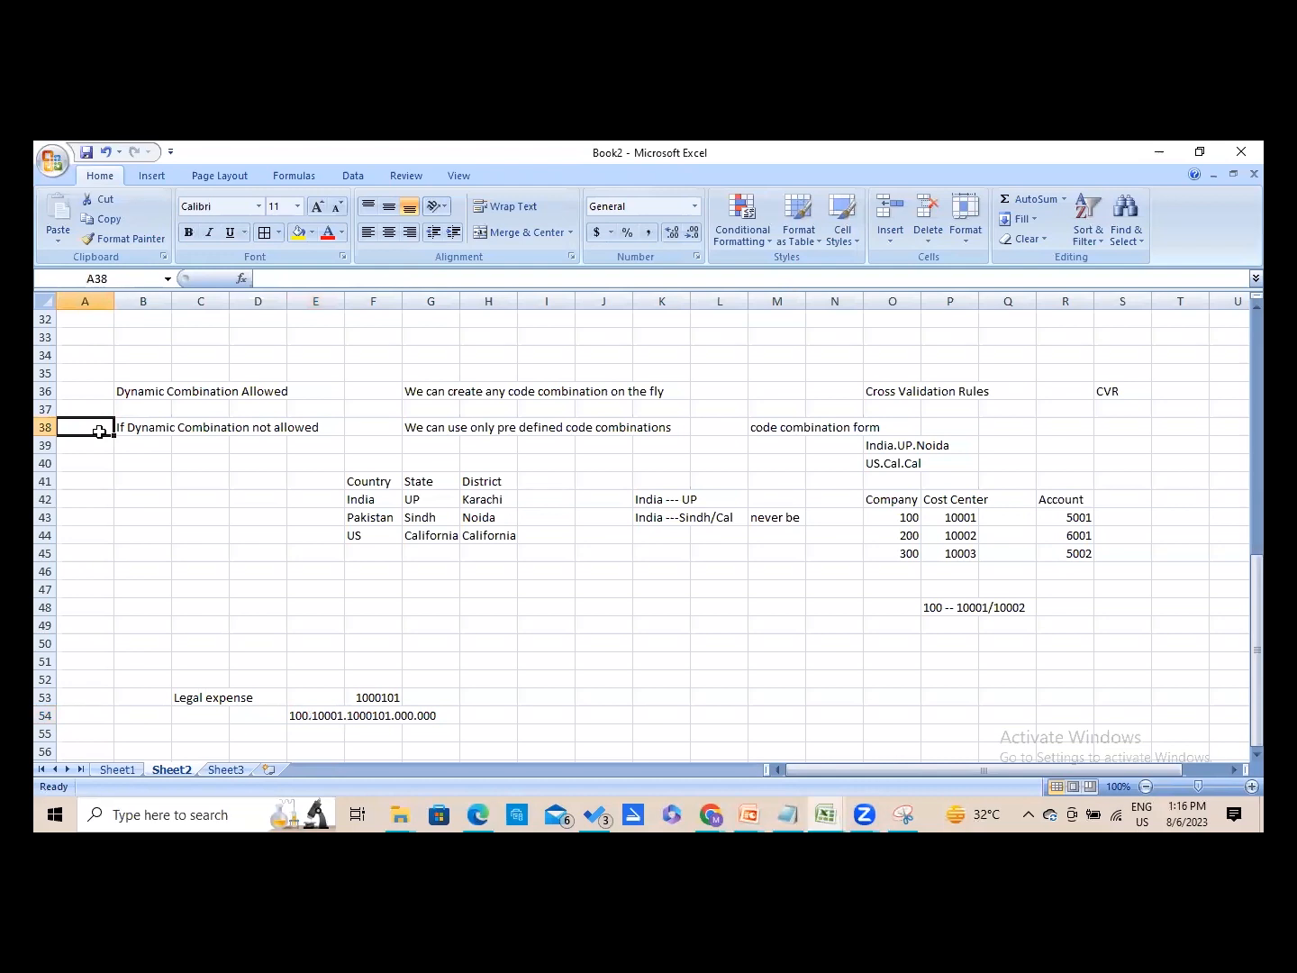
{"action": "left_click", "coordinate": [100, 393]}
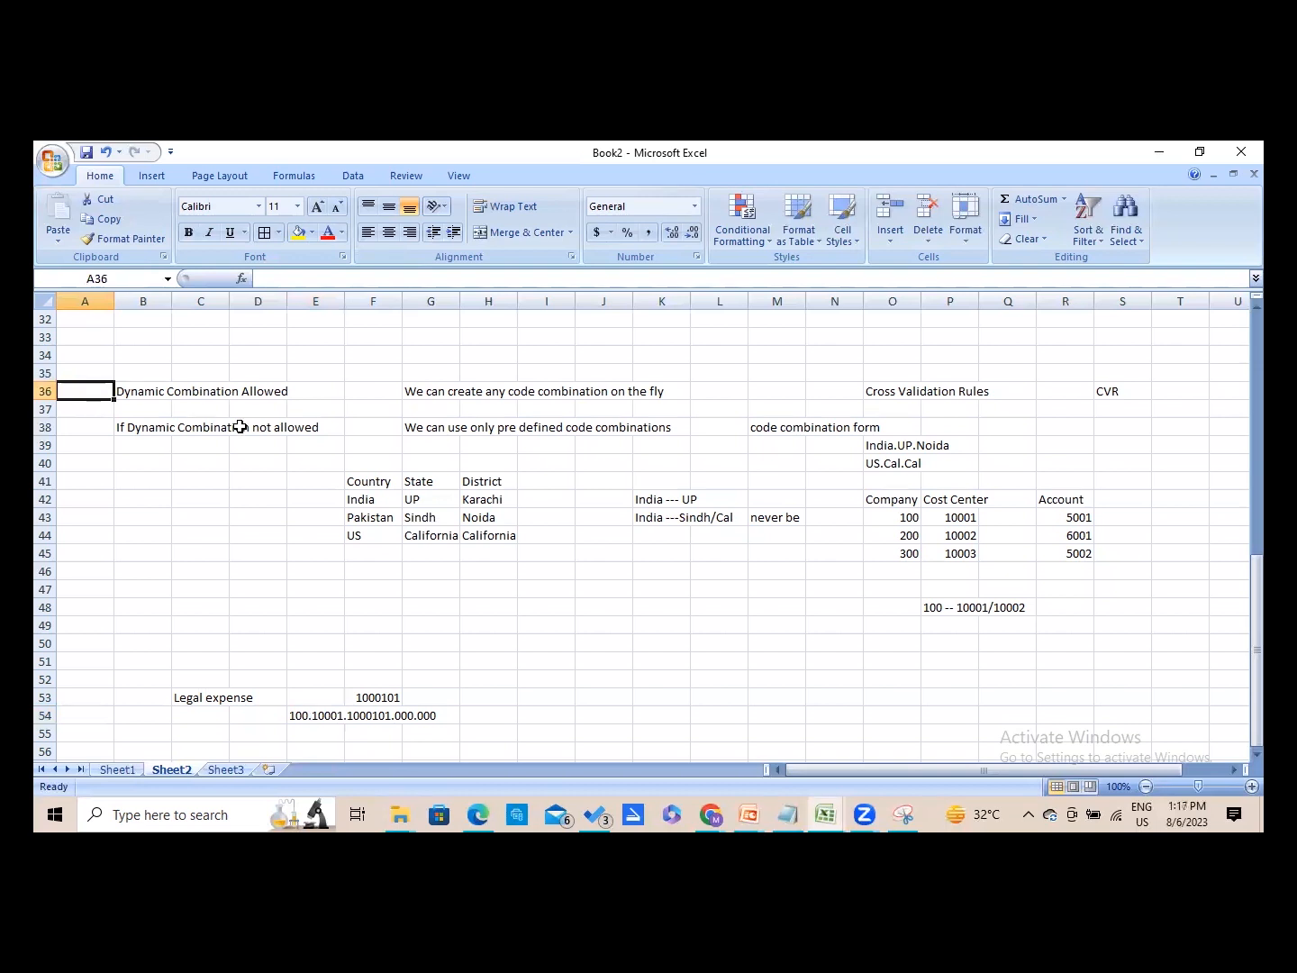
- Switch back to Oracle in Chrome, leave Manage Account Combinations without saving and open the Manage Cross-Validation Rules task
{"action": "key", "text": "alt+Tab"}
{"action": "key", "text": "alt+Tab"}
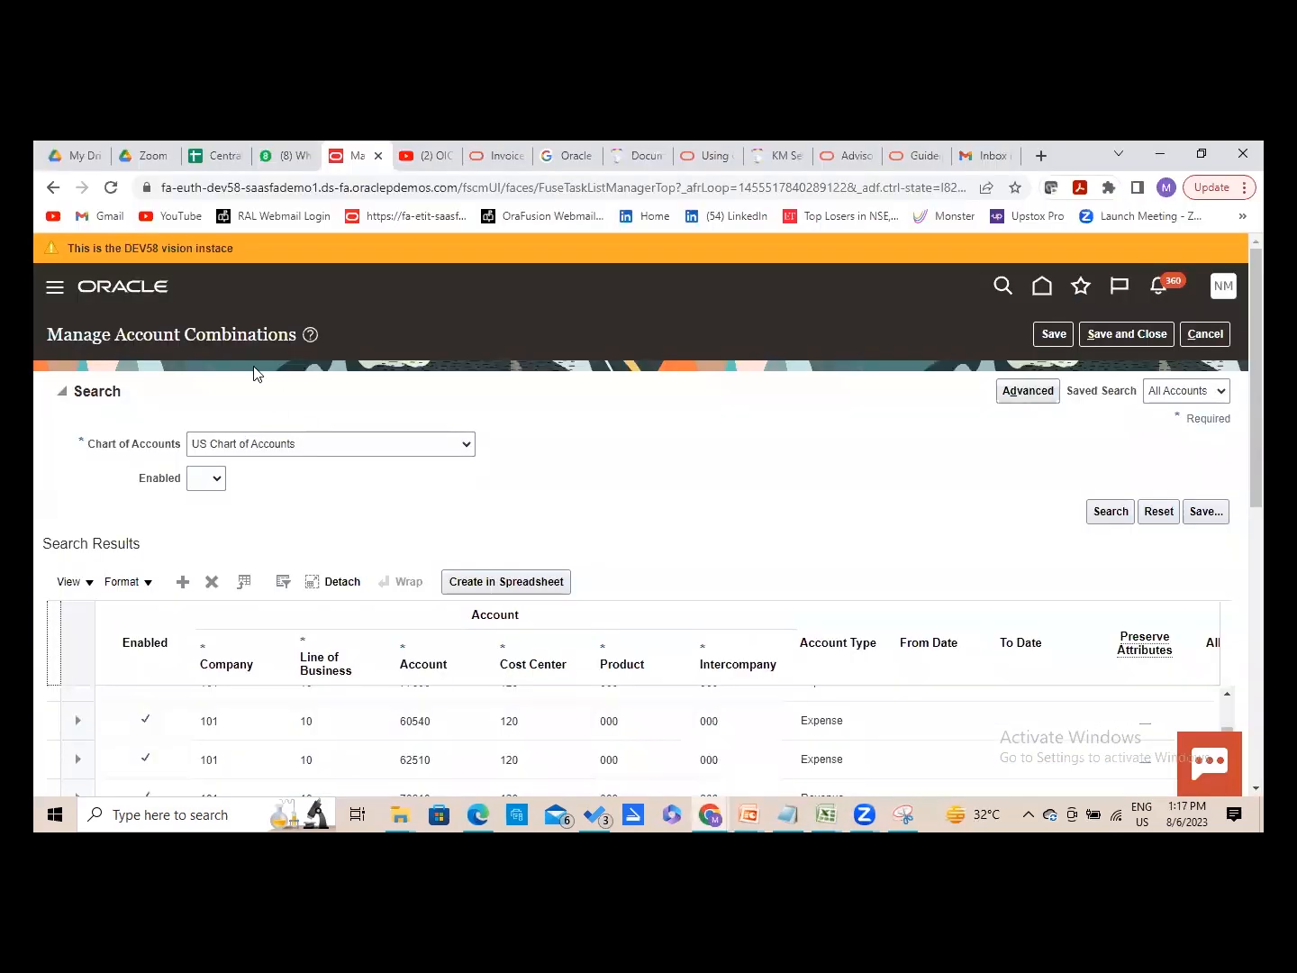
{"action": "left_click", "coordinate": [1205, 335]}
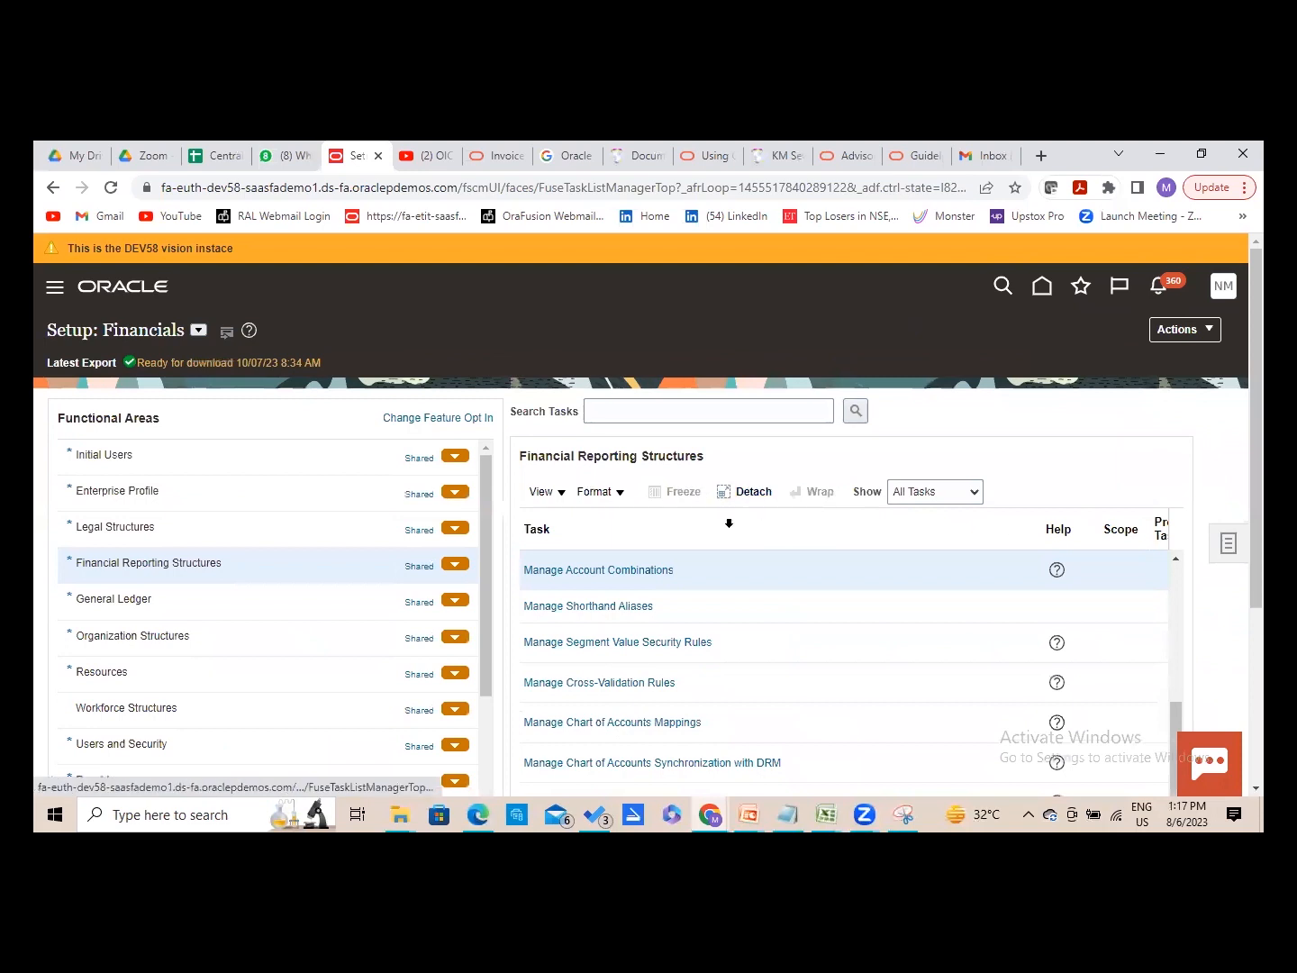
{"action": "left_click", "coordinate": [621, 685]}
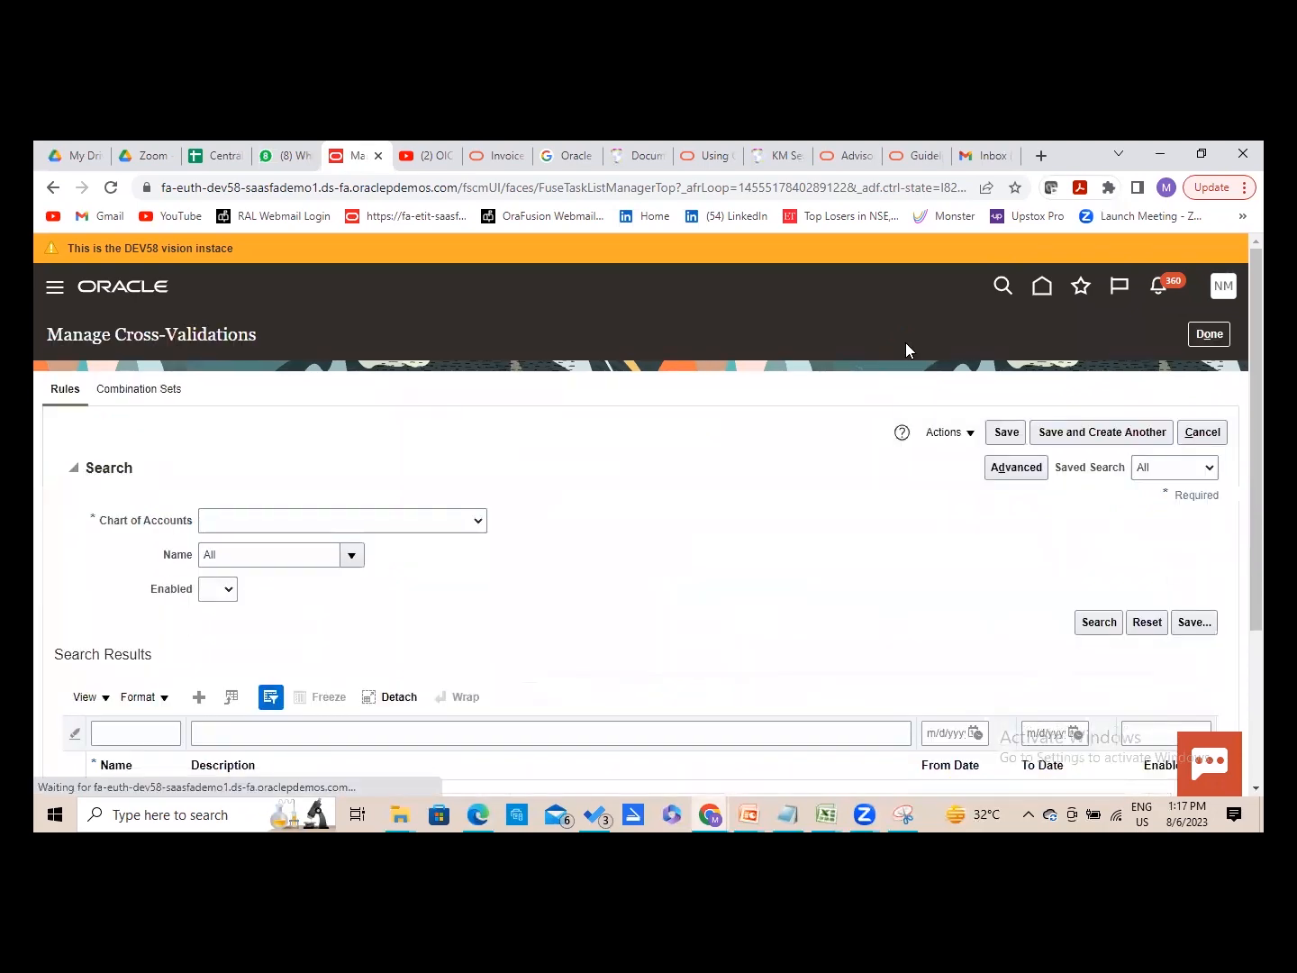
{"action": "key", "text": "alt+Tab"}
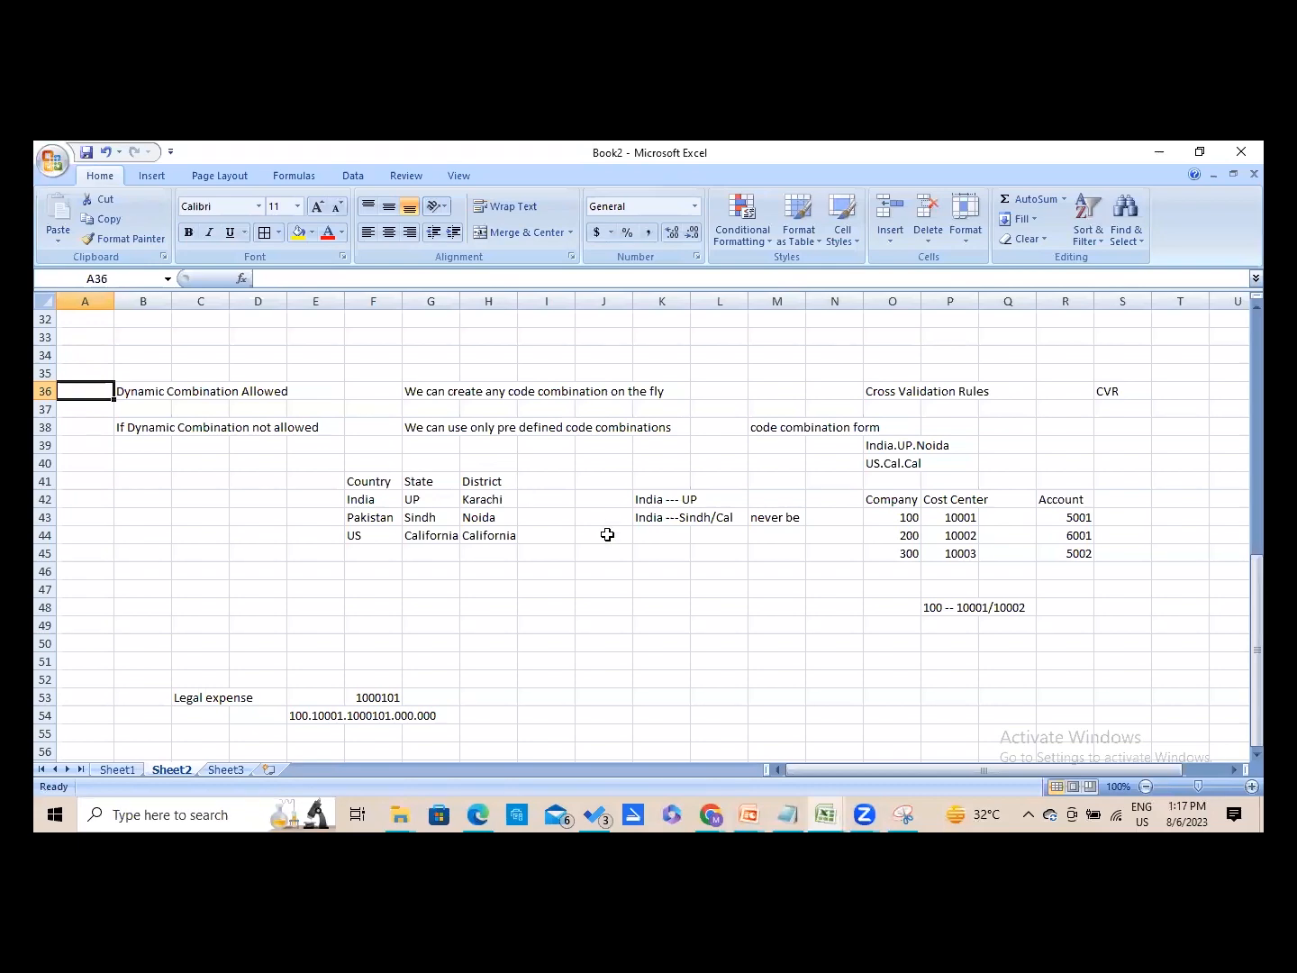
{"action": "key", "text": "alt+Tab"}
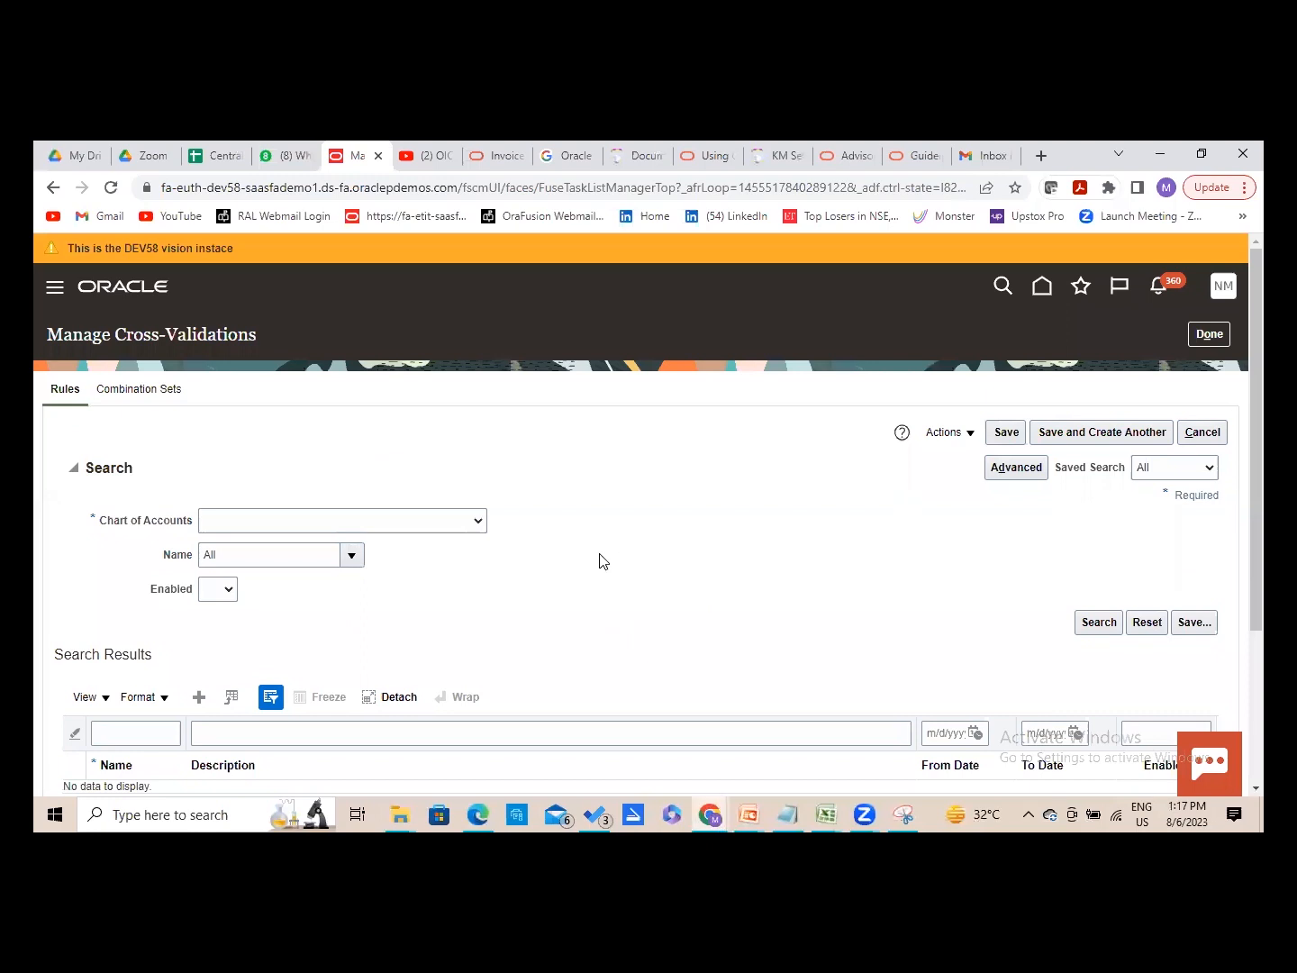
- Set the cross-validation rule search's Chart of Accounts to US Chart of Accounts
{"action": "left_click", "coordinate": [478, 522]}
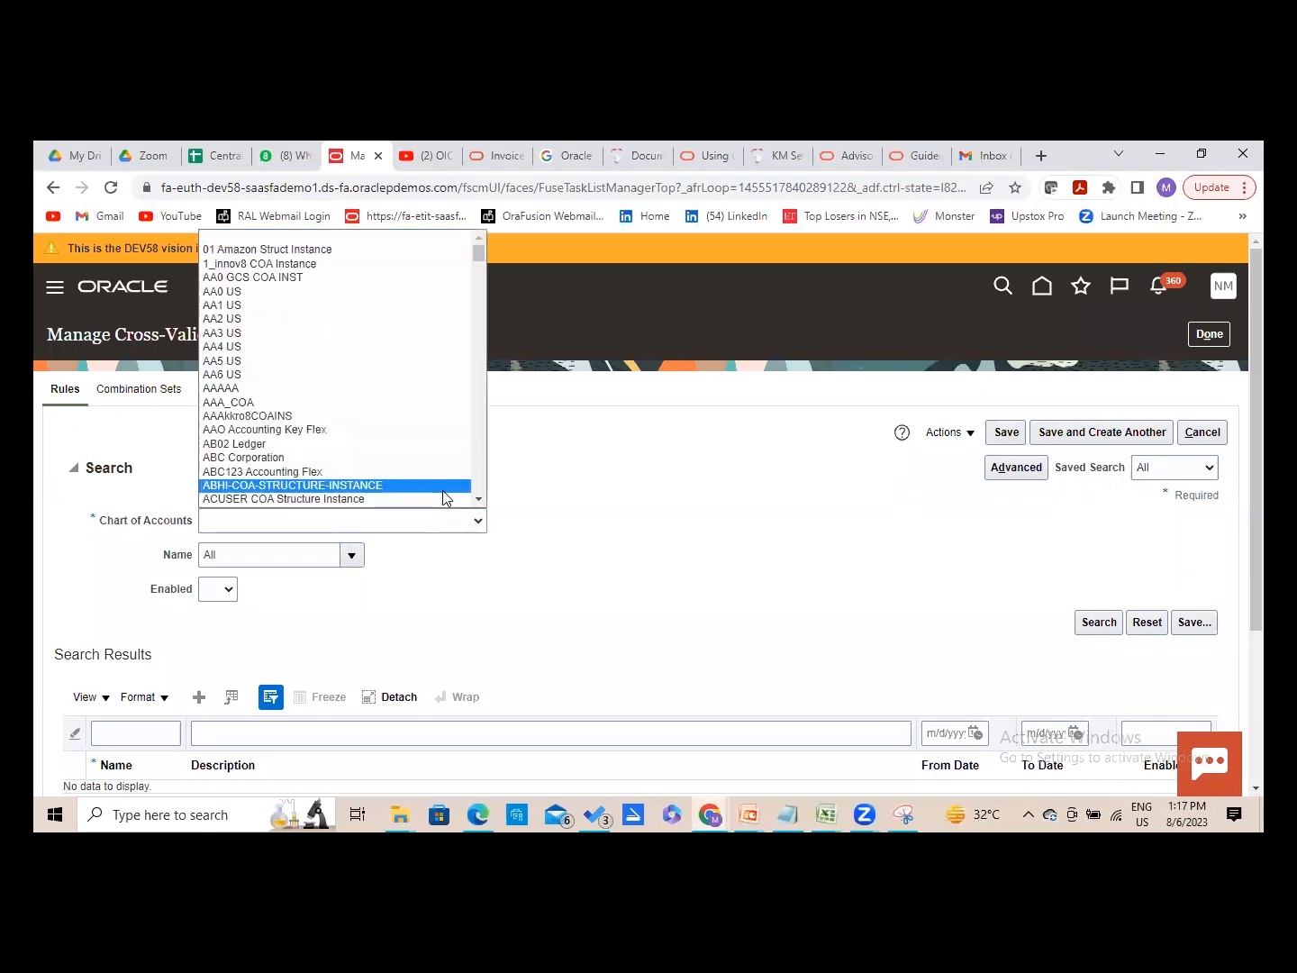
{"action": "key", "text": "u"}
{"action": "key", "text": "Down"}
{"action": "key", "text": "Down"}
{"action": "key", "text": "Down"}
{"action": "key", "text": "Down"}
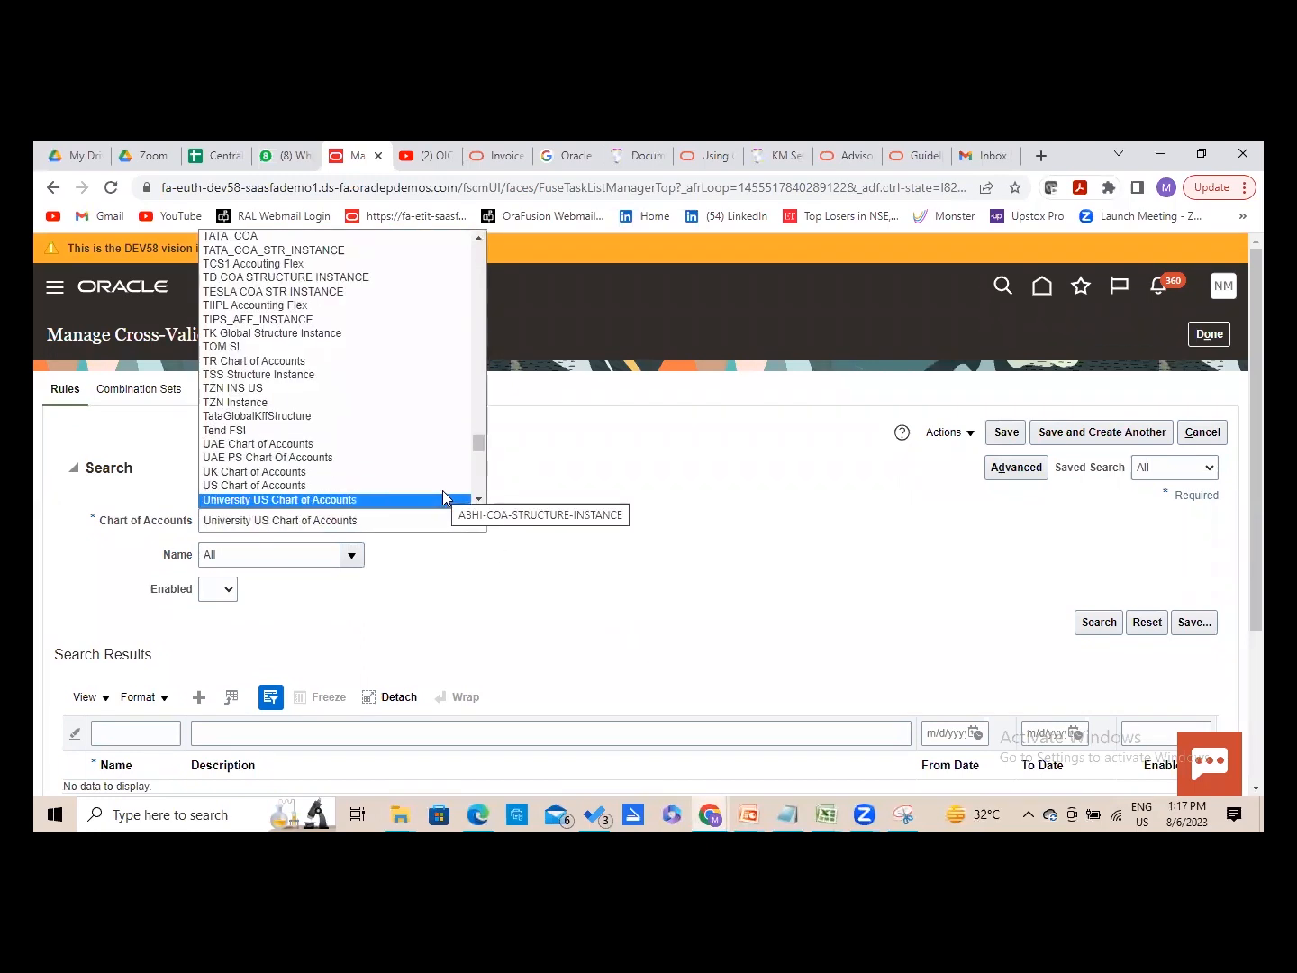
{"action": "left_click", "coordinate": [333, 485]}
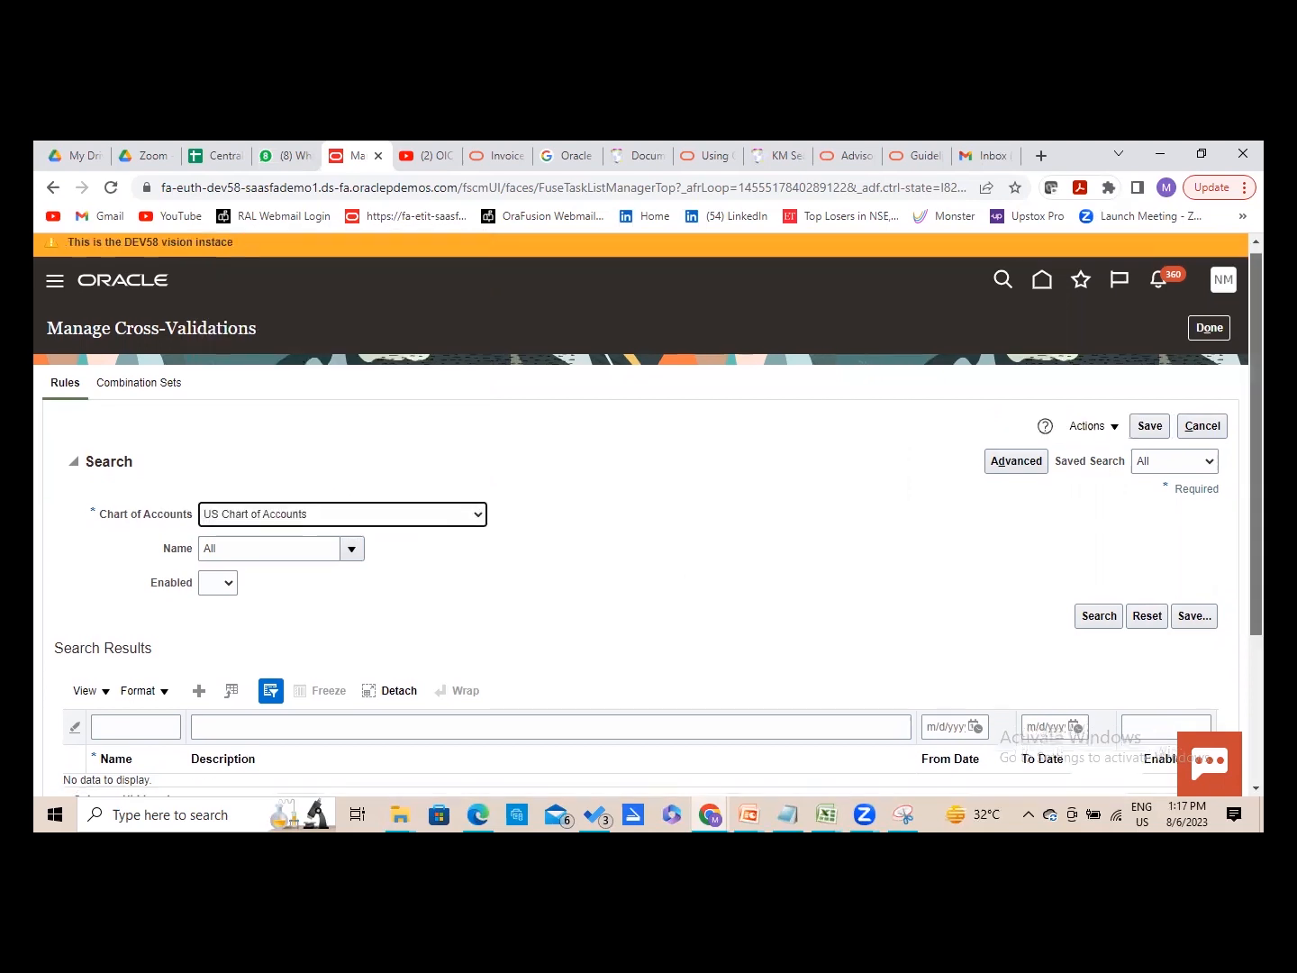
- Add a cross-validation rule named "RAL Test" with the description "When Company , Cost Center should be", leaving a gap for the company value
{"action": "scroll", "coordinate": [166, 515], "scroll_direction": "down", "scroll_amount": 2}
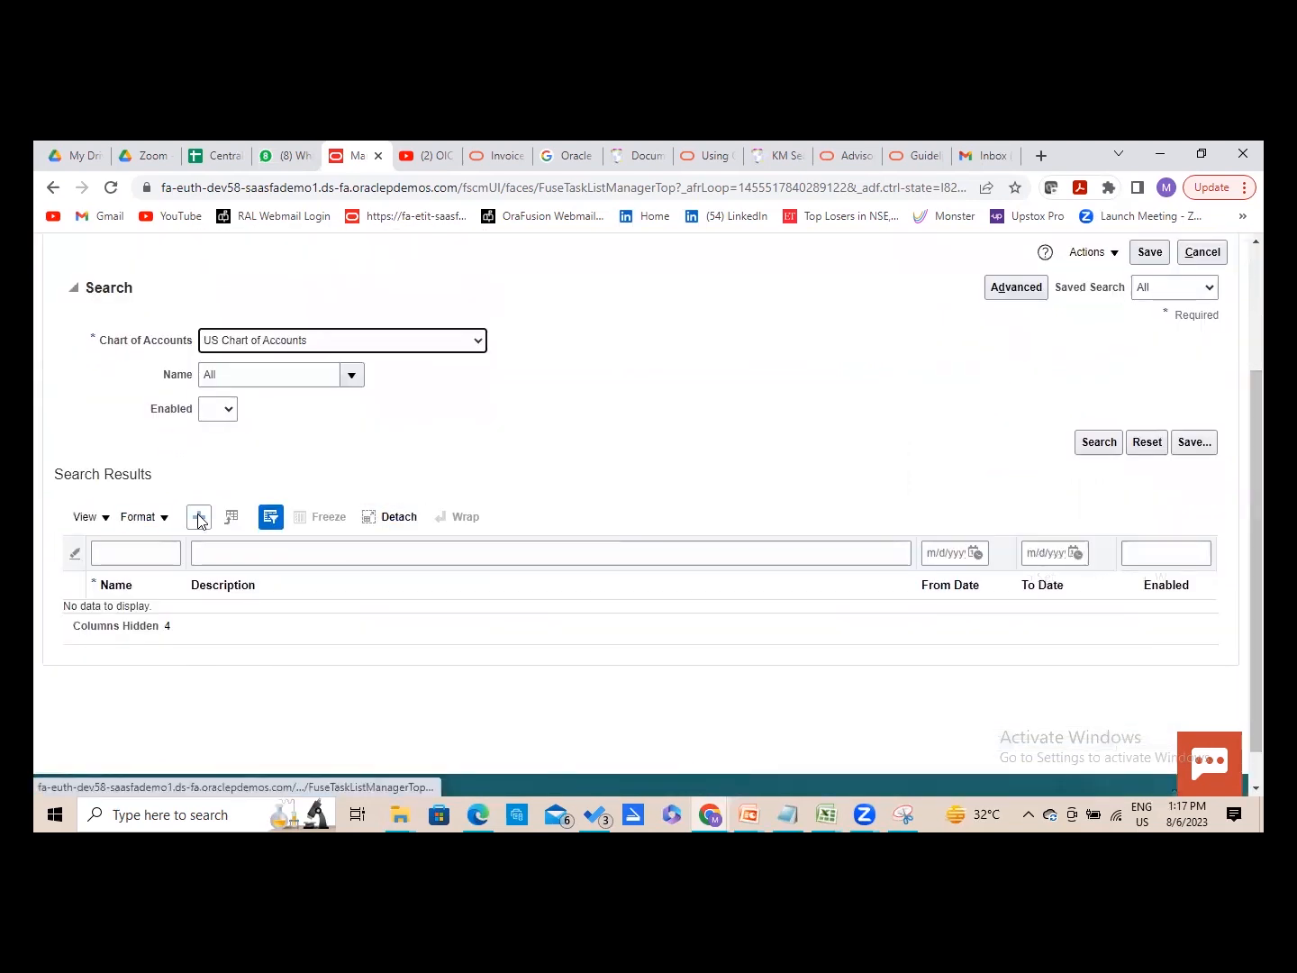
{"action": "left_click", "coordinate": [199, 515]}
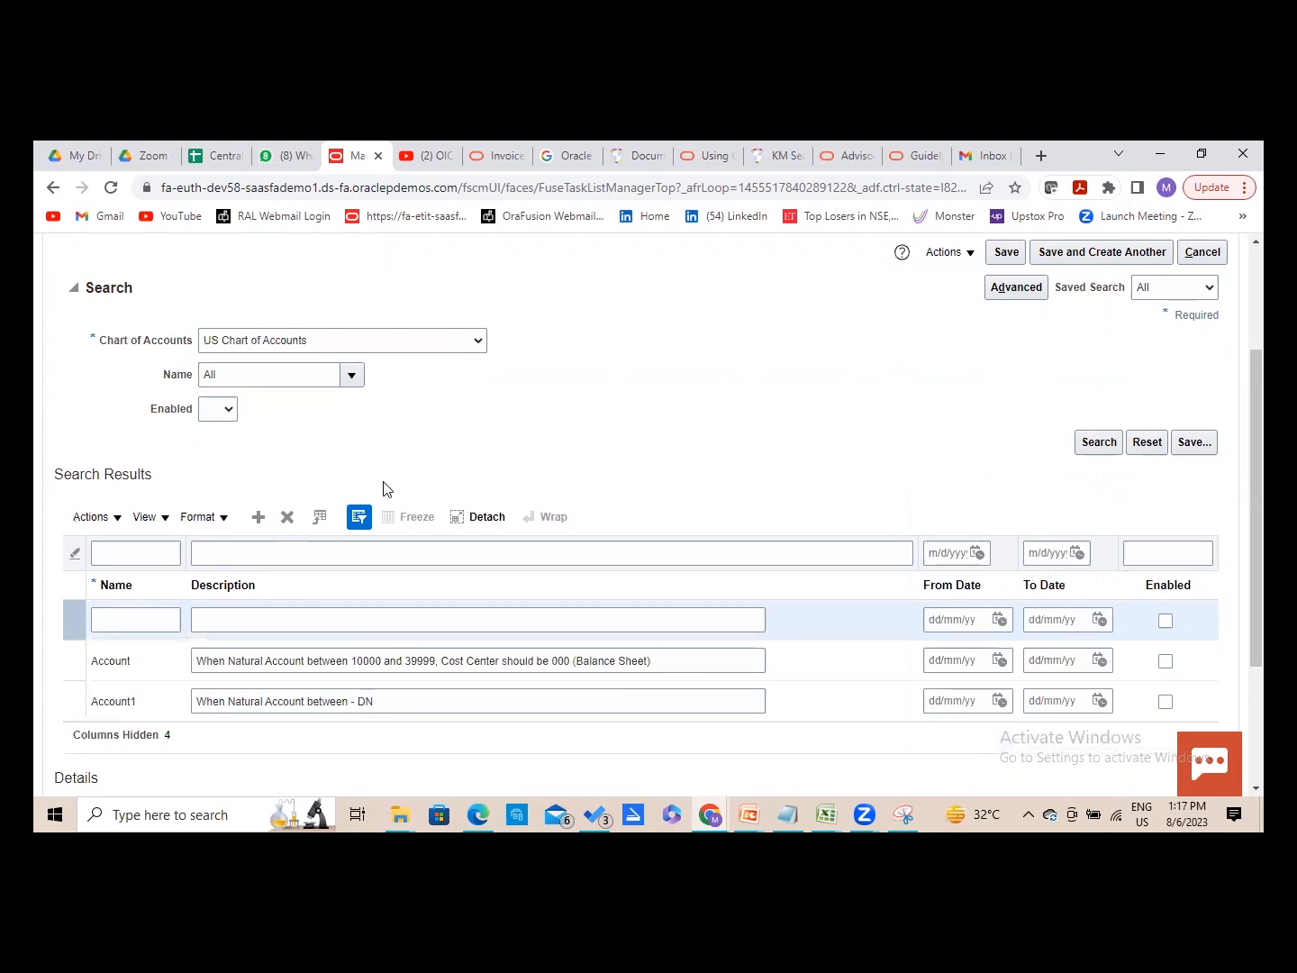
{"action": "scroll", "coordinate": [1256, 505], "scroll_direction": "down", "scroll_amount": 2}
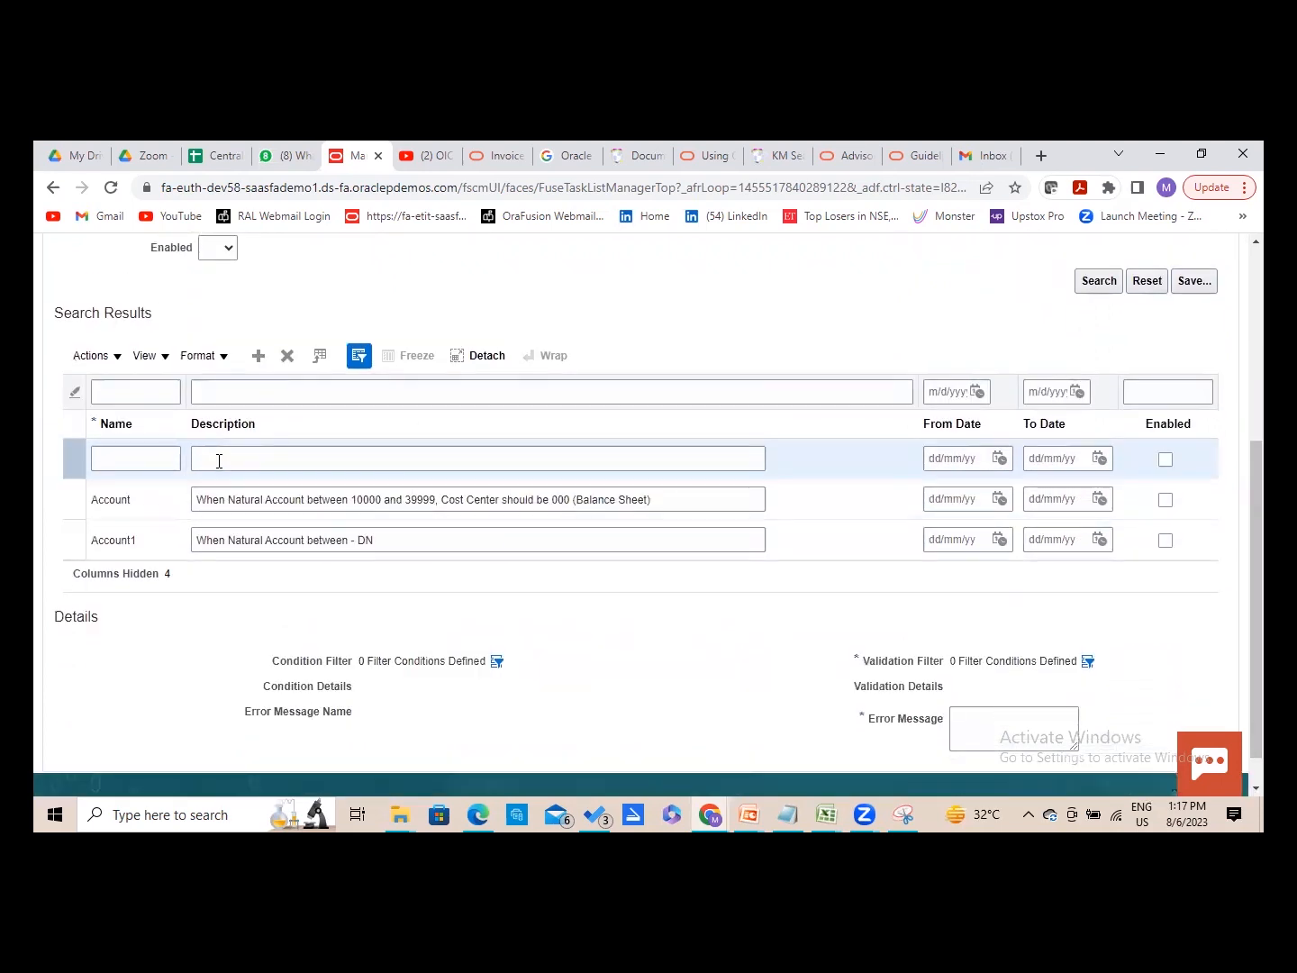
{"action": "left_click", "coordinate": [257, 358]}
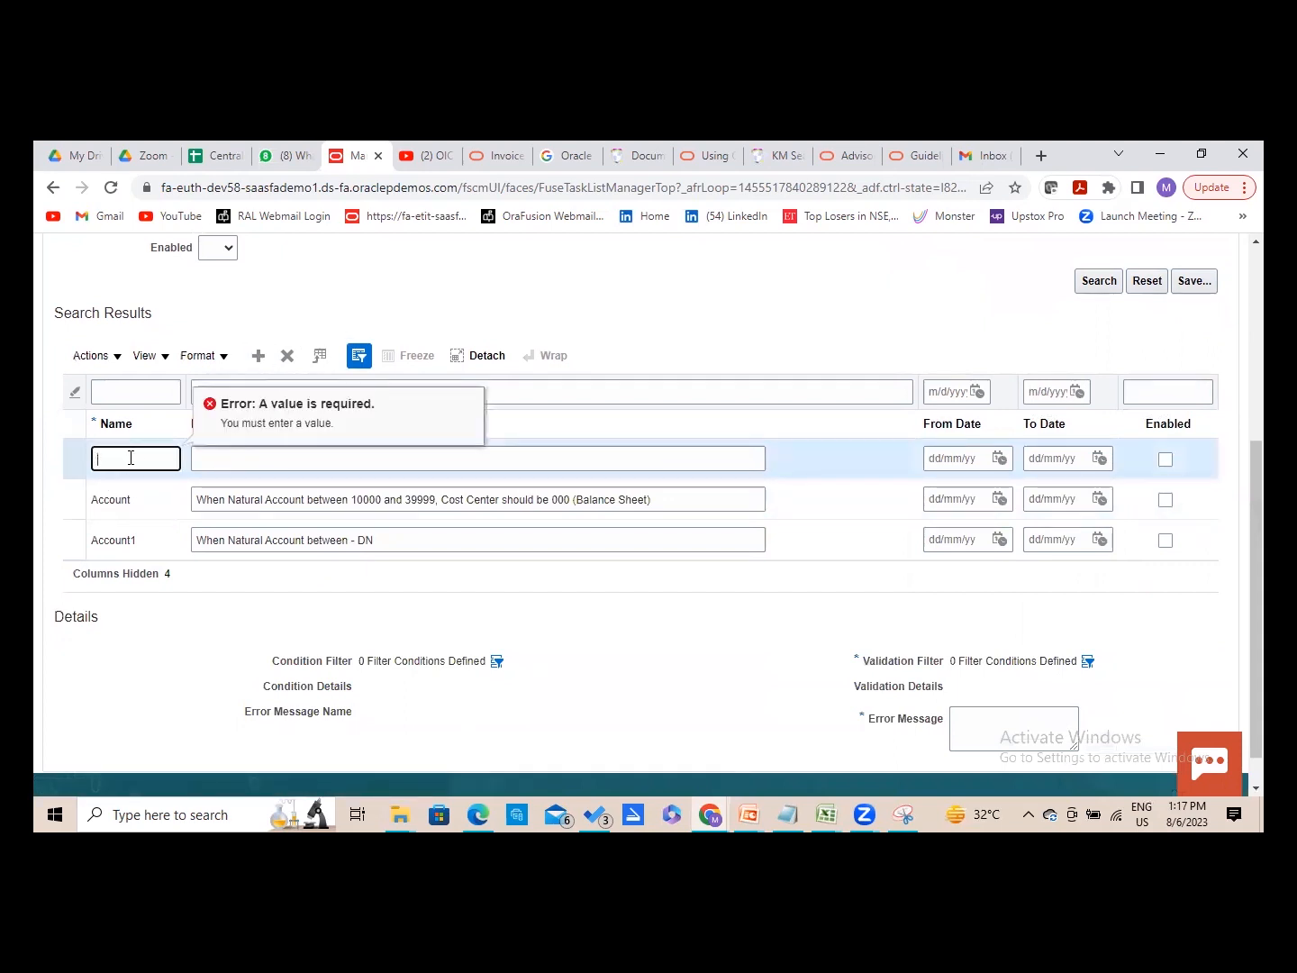
{"action": "type", "text": "RAL Test"}
{"action": "key", "text": "Tab"}
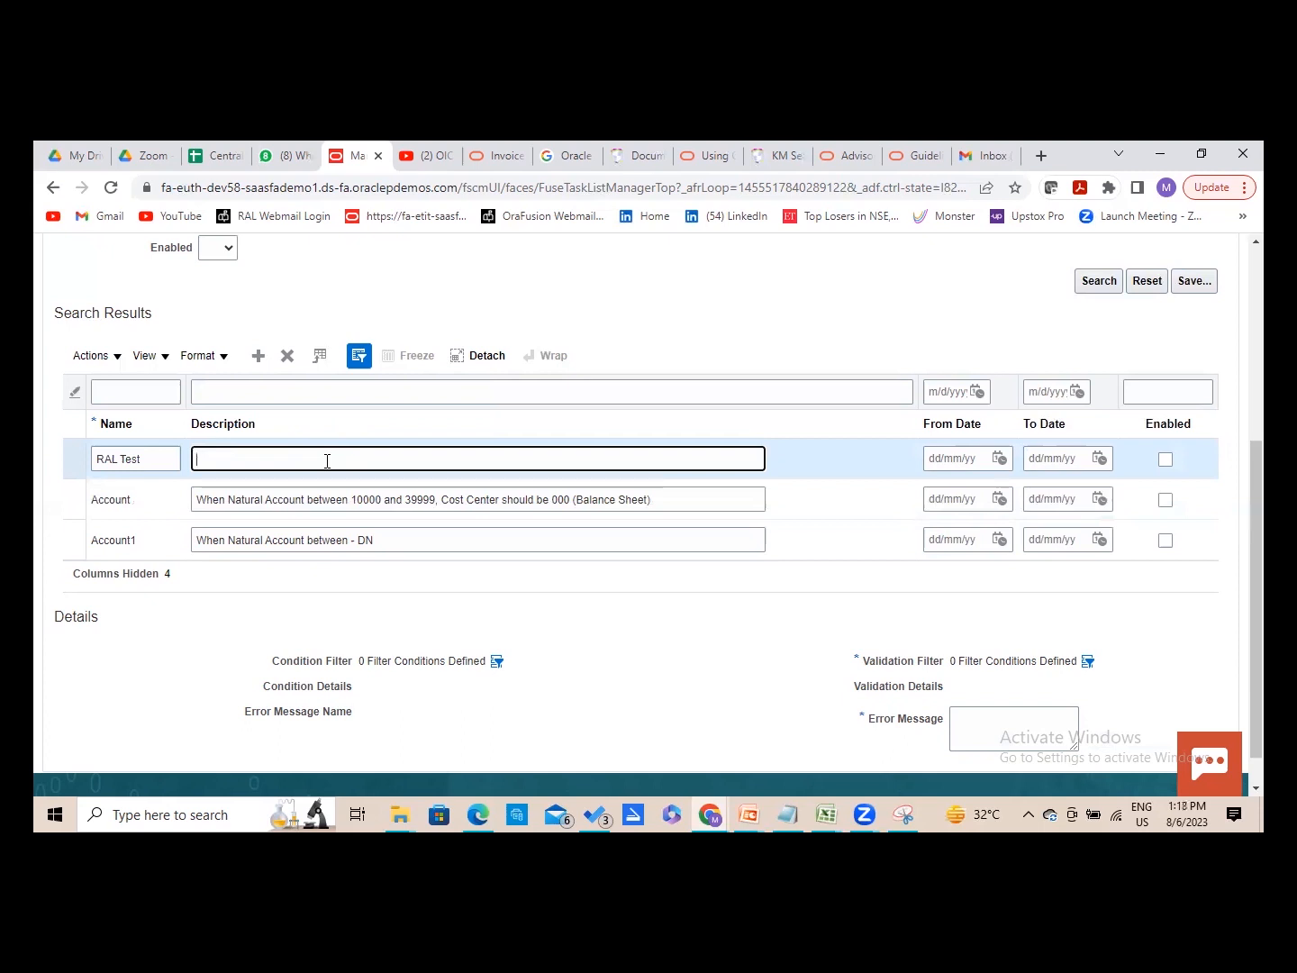
{"action": "key", "text": "BackSpace"}
{"action": "type", "text": "hen Com"}
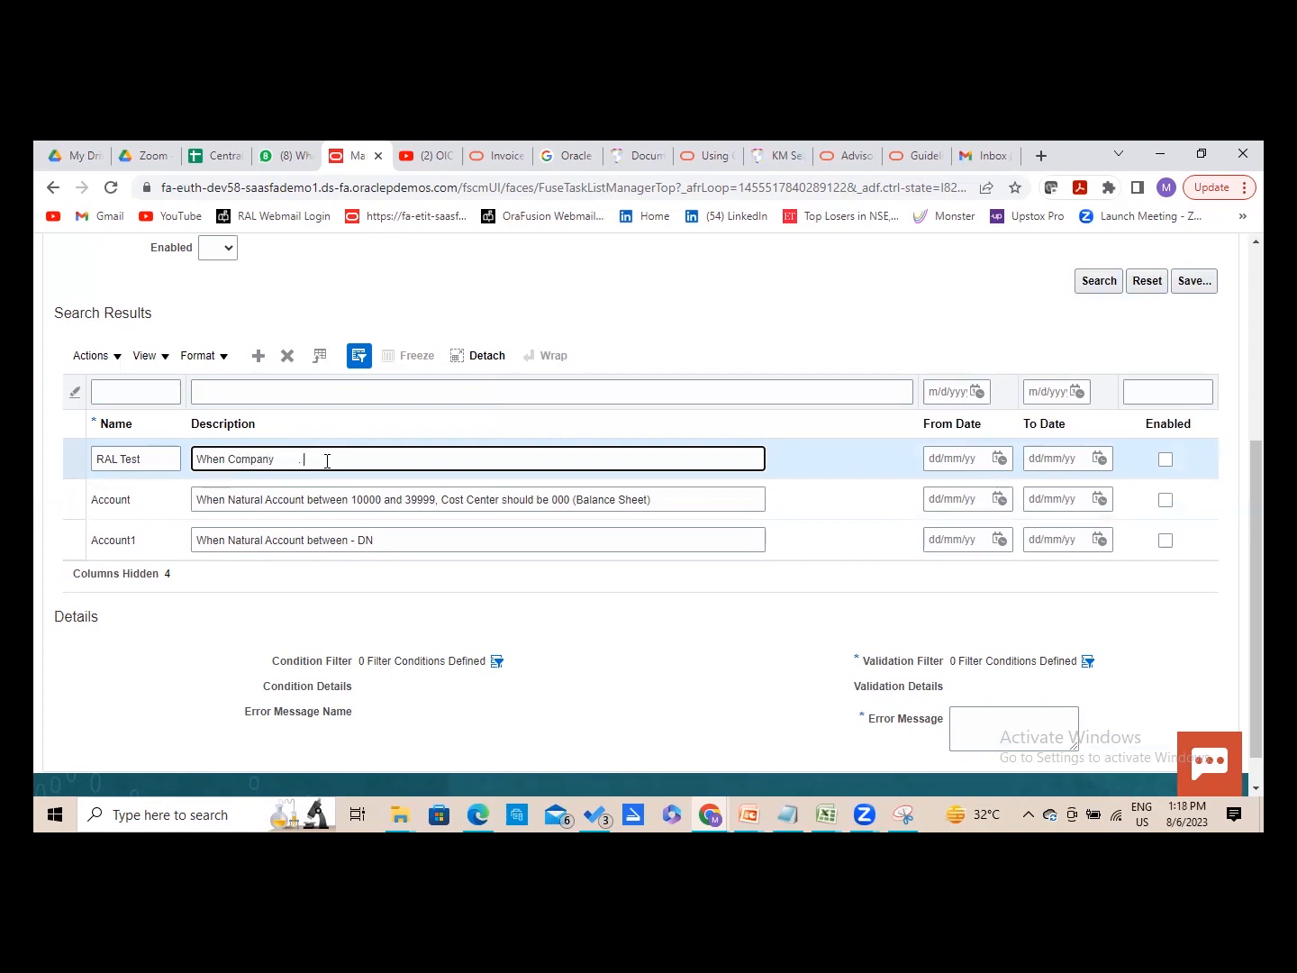
{"action": "type", "text": "pany        , Cost Center should be"}
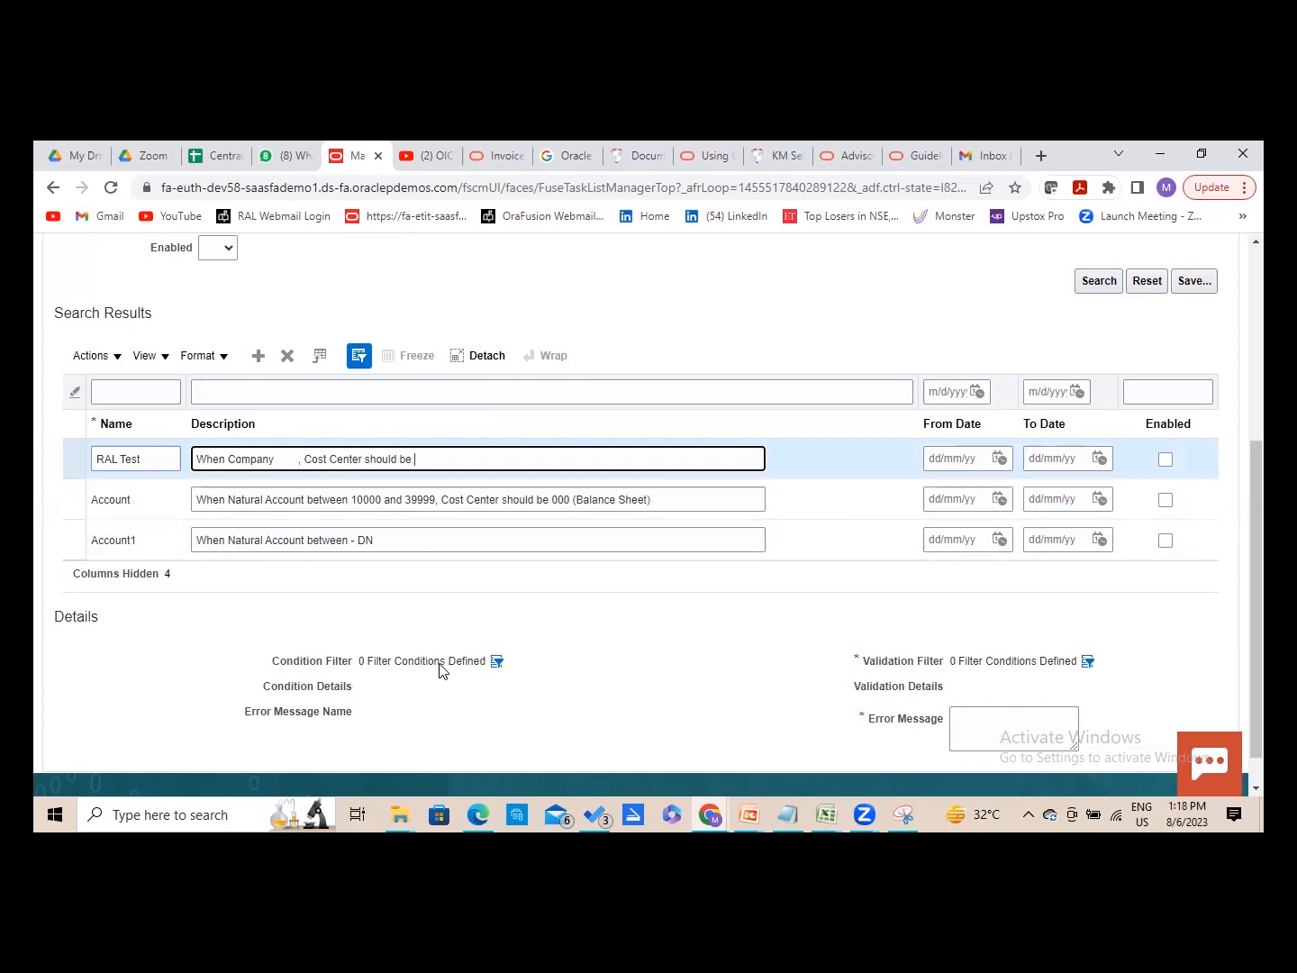
- Define the RAL Test rule's condition filter as Company Equals 101
{"action": "left_click", "coordinate": [494, 662]}
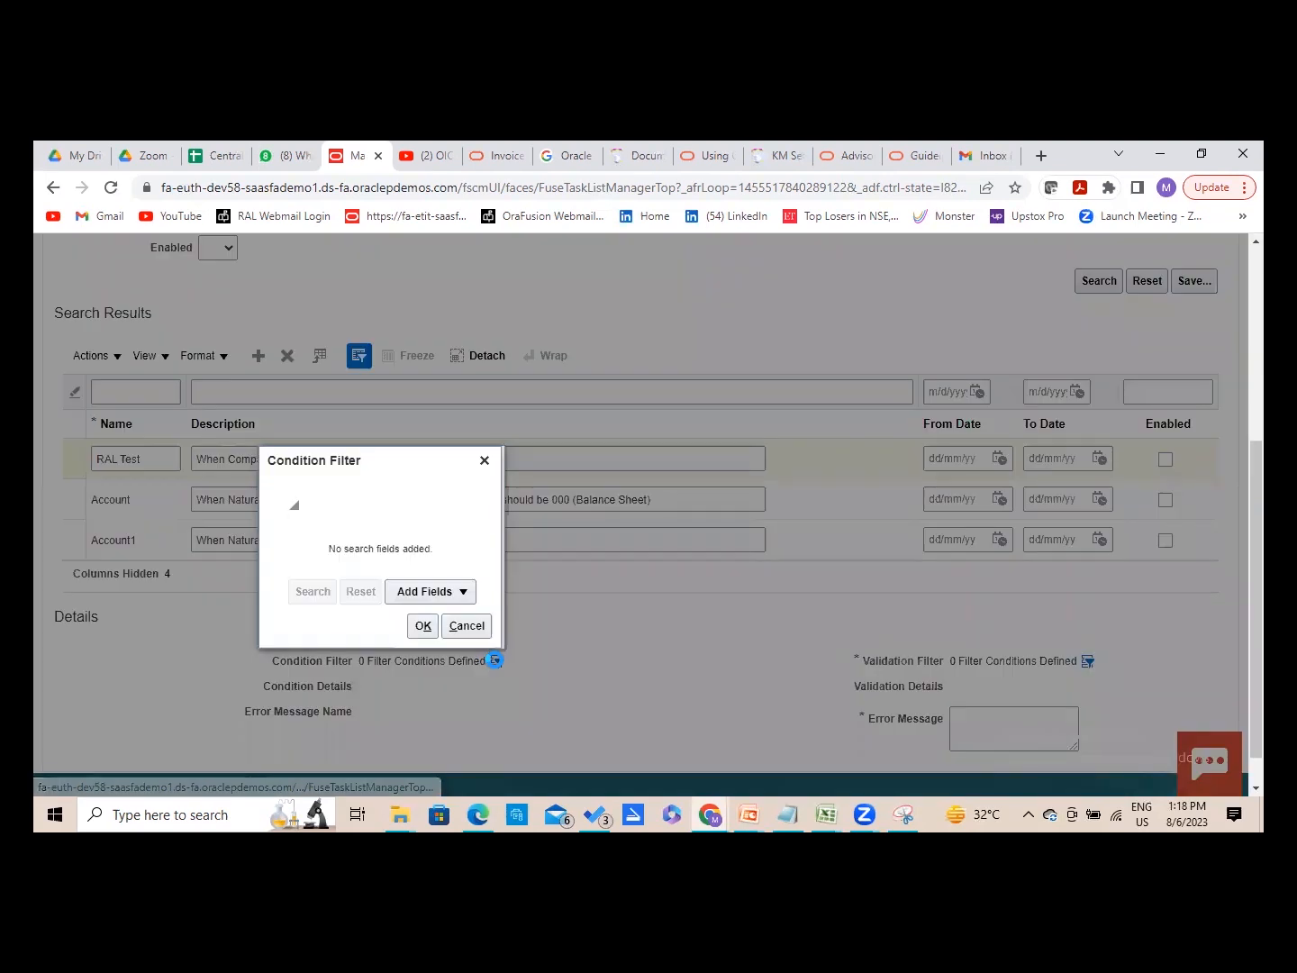
{"action": "left_click", "coordinate": [425, 590]}
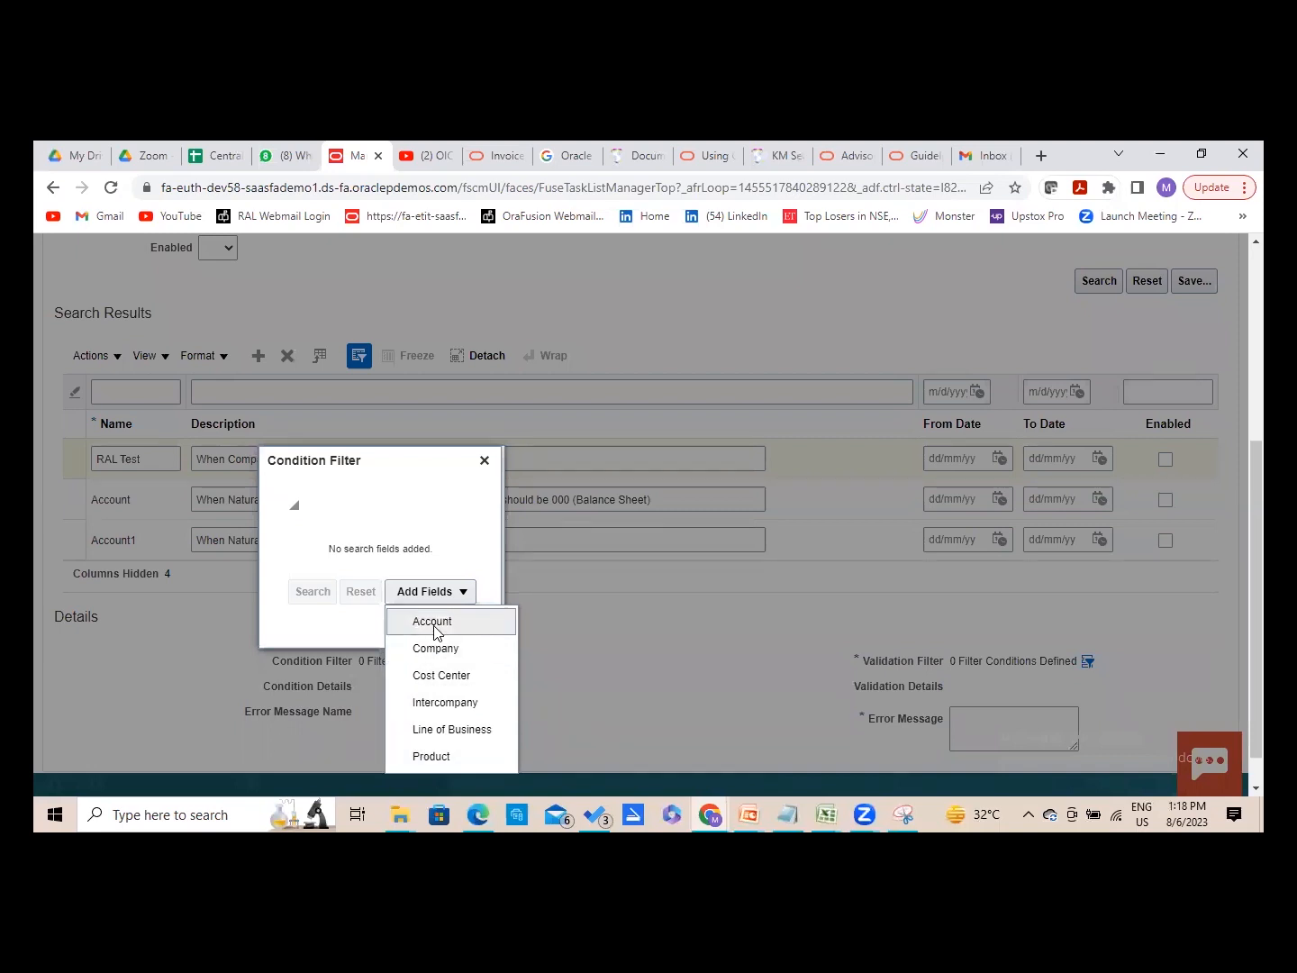
{"action": "left_click", "coordinate": [433, 647]}
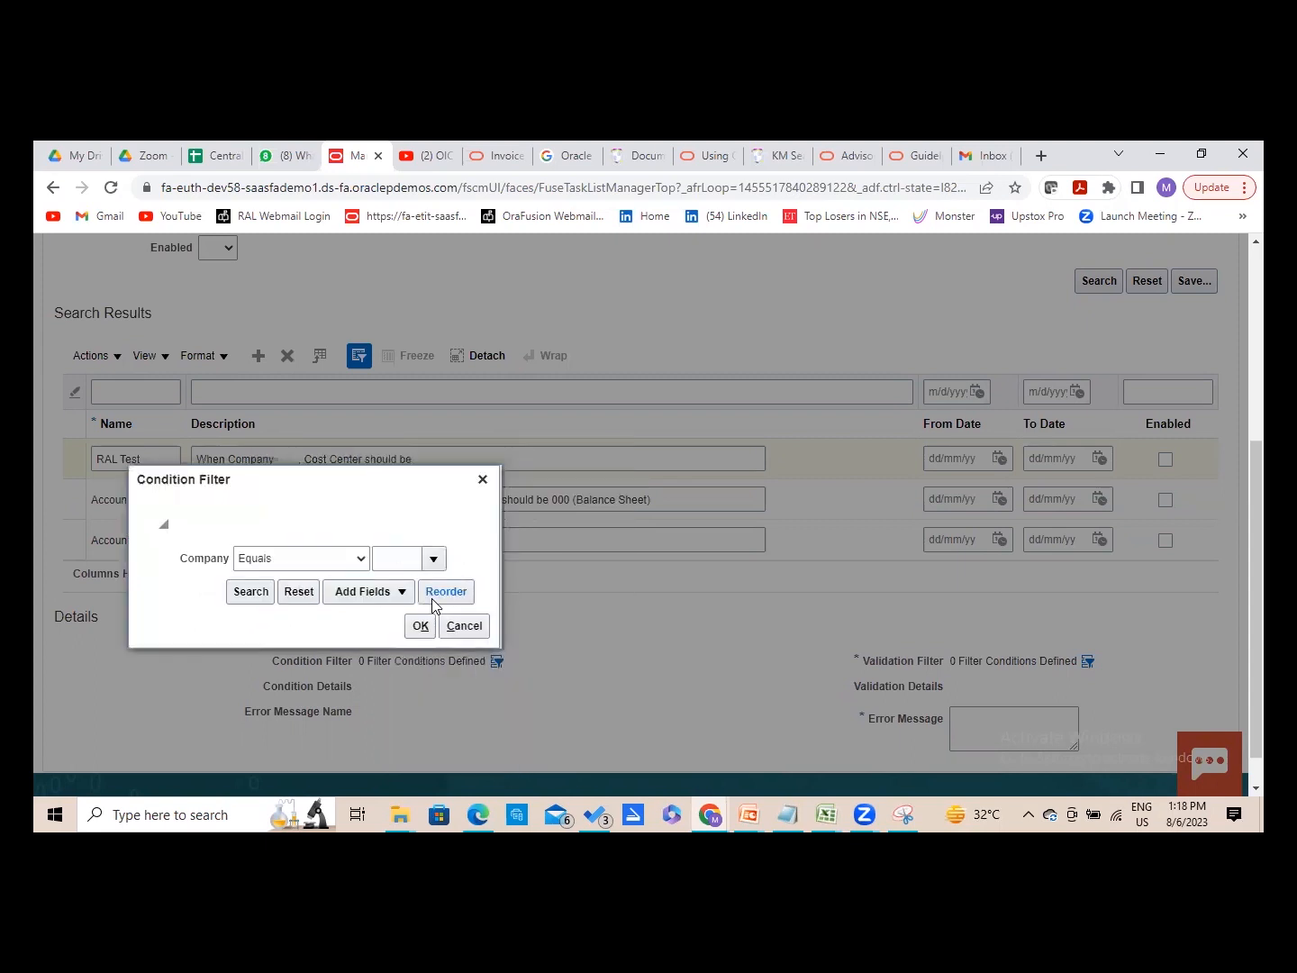
{"action": "left_click", "coordinate": [362, 560]}
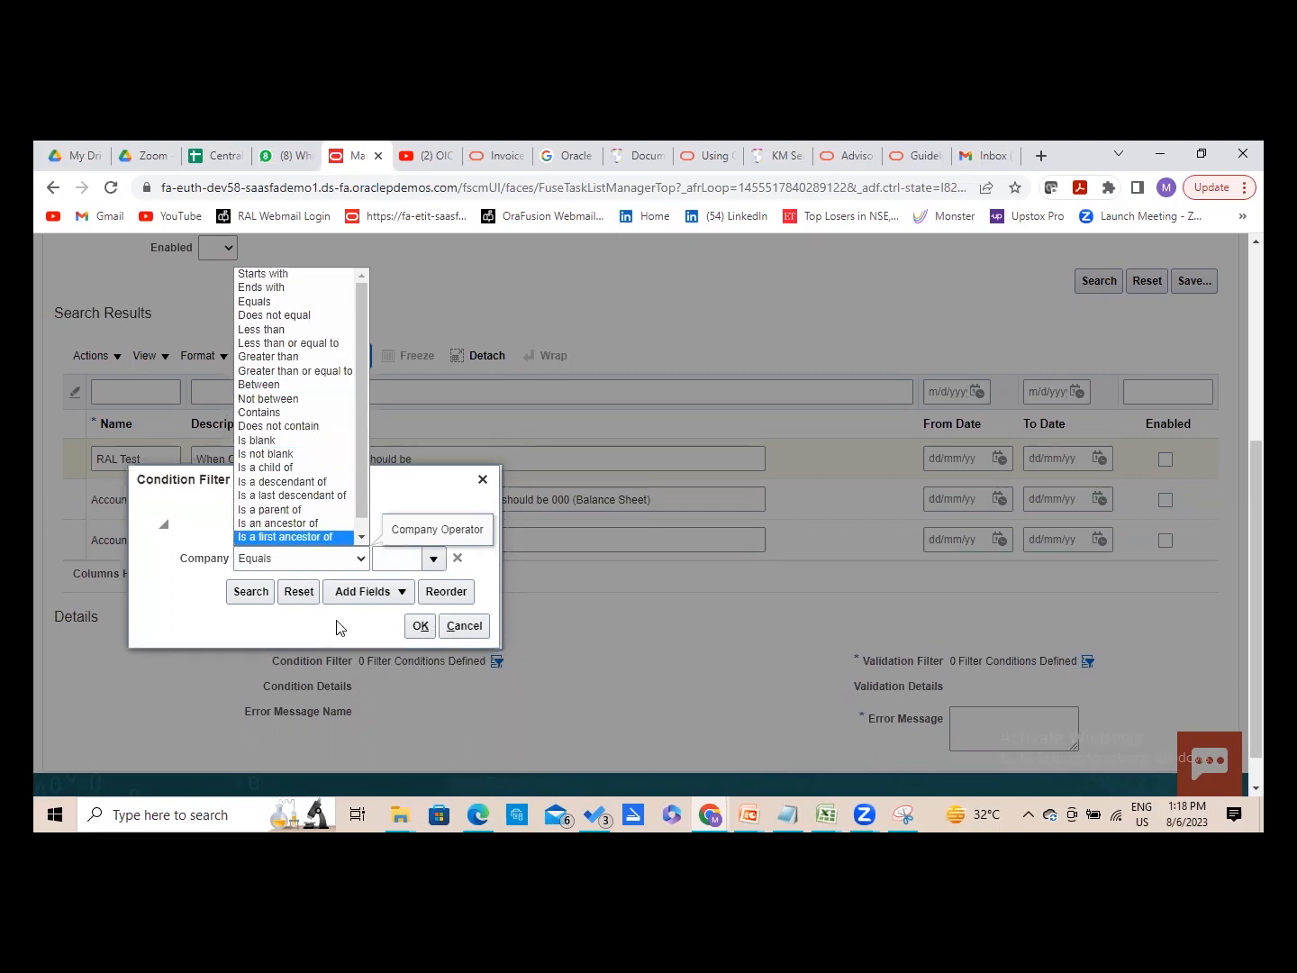
{"action": "left_click", "coordinate": [438, 566]}
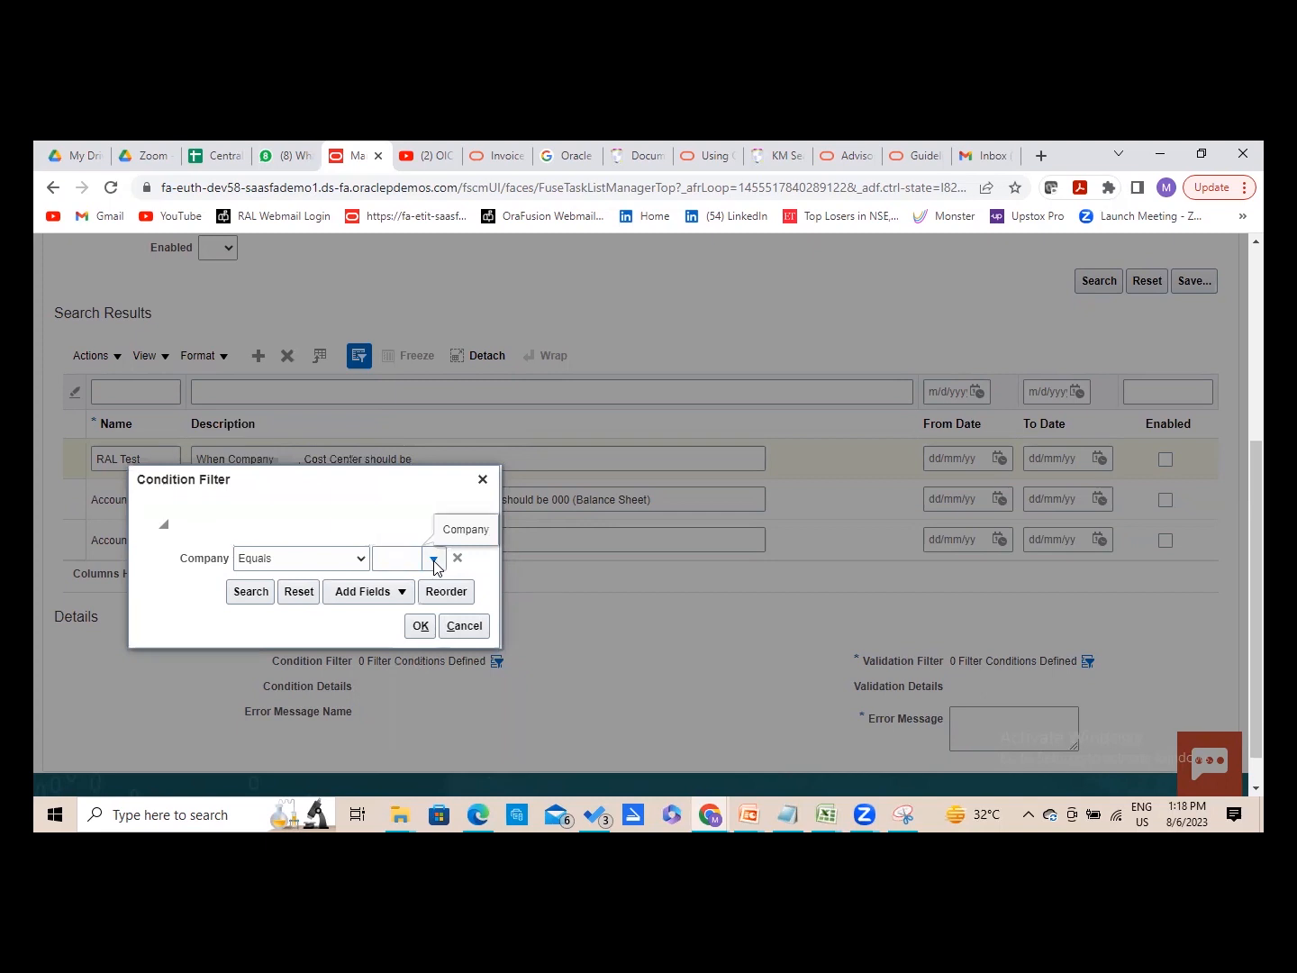
{"action": "left_click", "coordinate": [433, 561]}
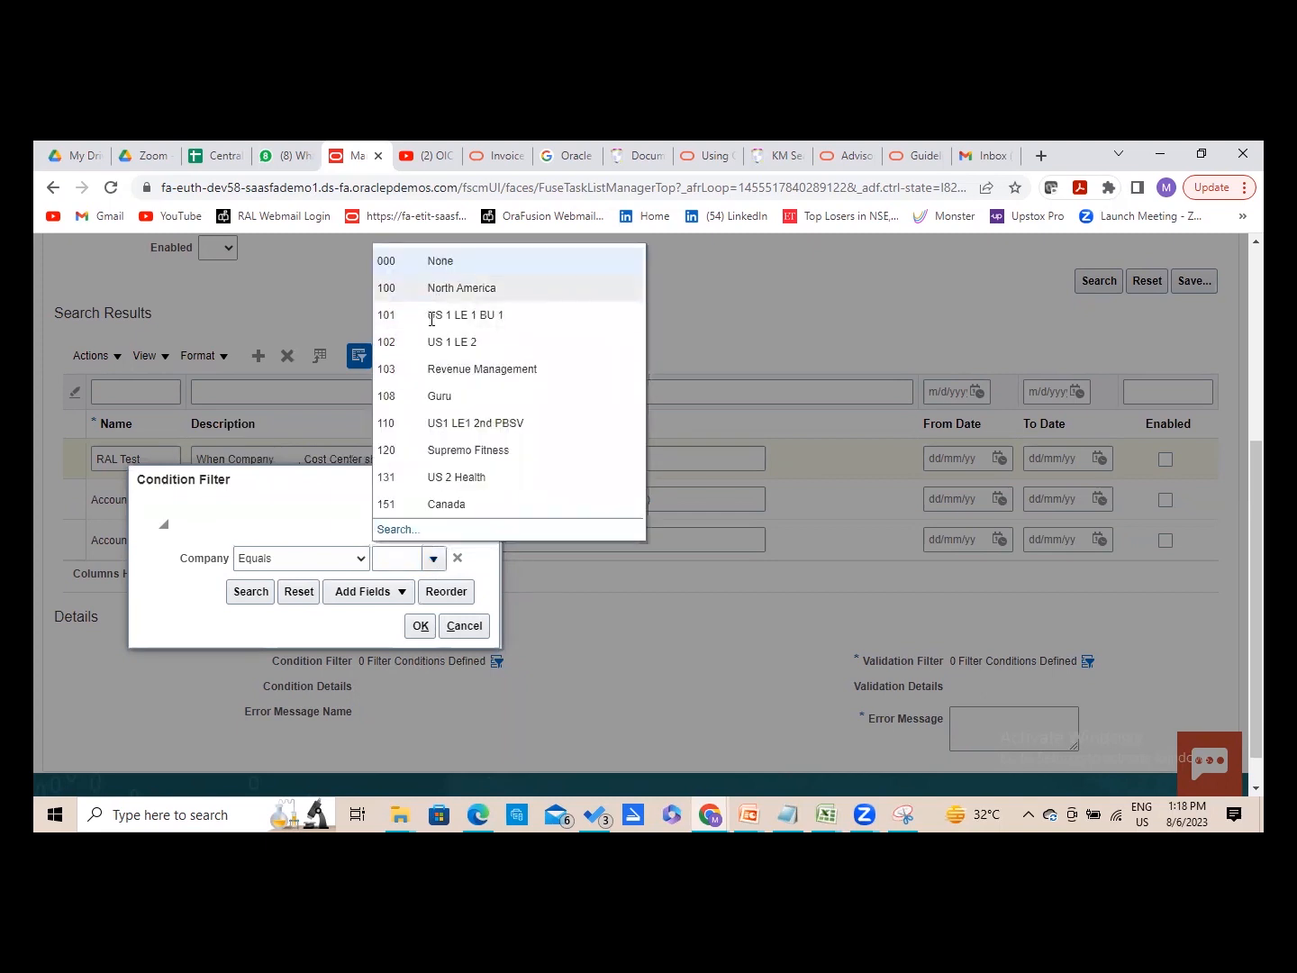
{"action": "left_click", "coordinate": [431, 322]}
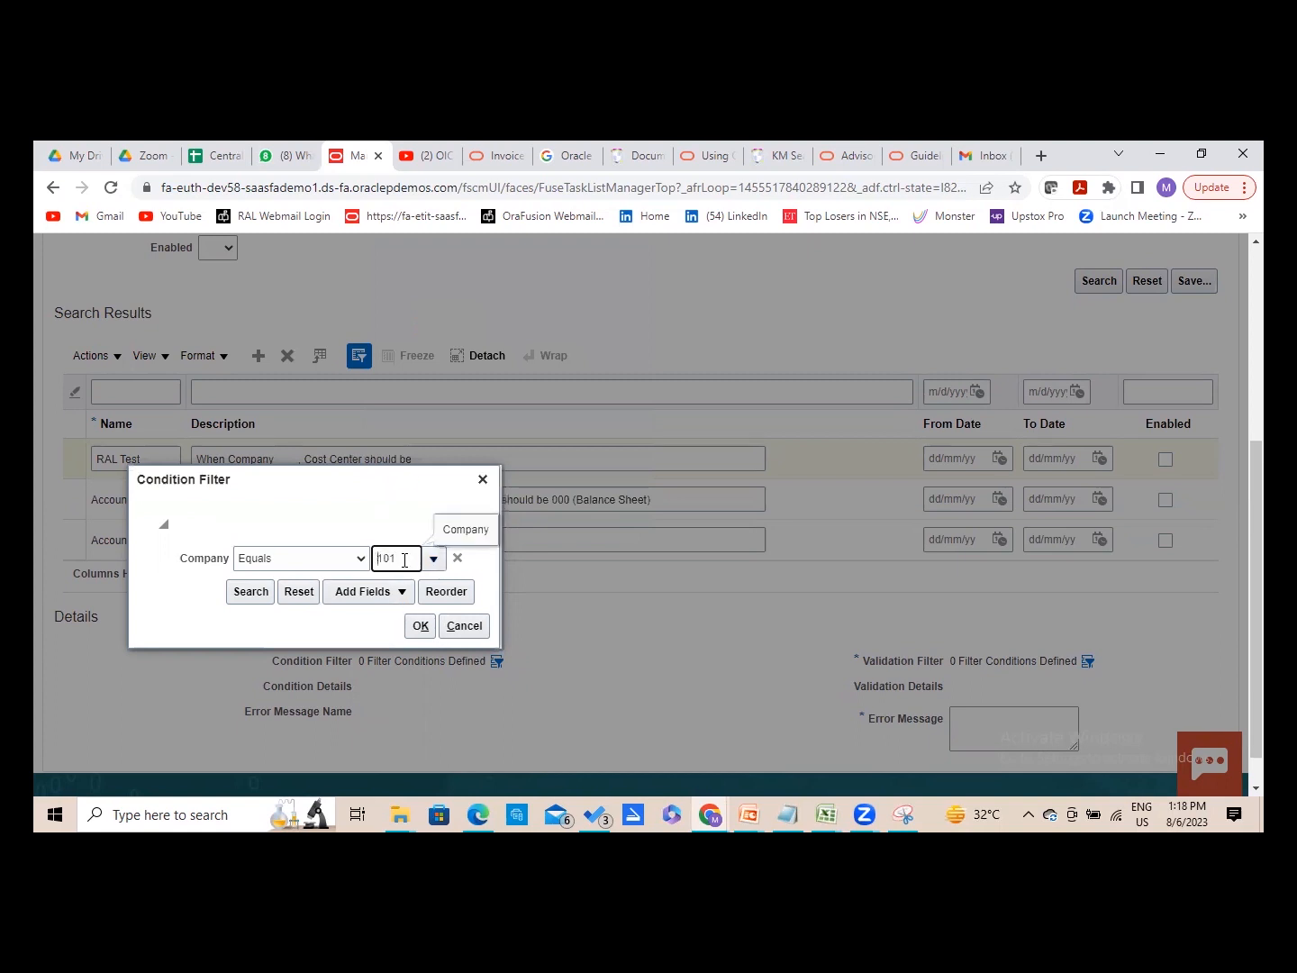
{"action": "left_click", "coordinate": [419, 625]}
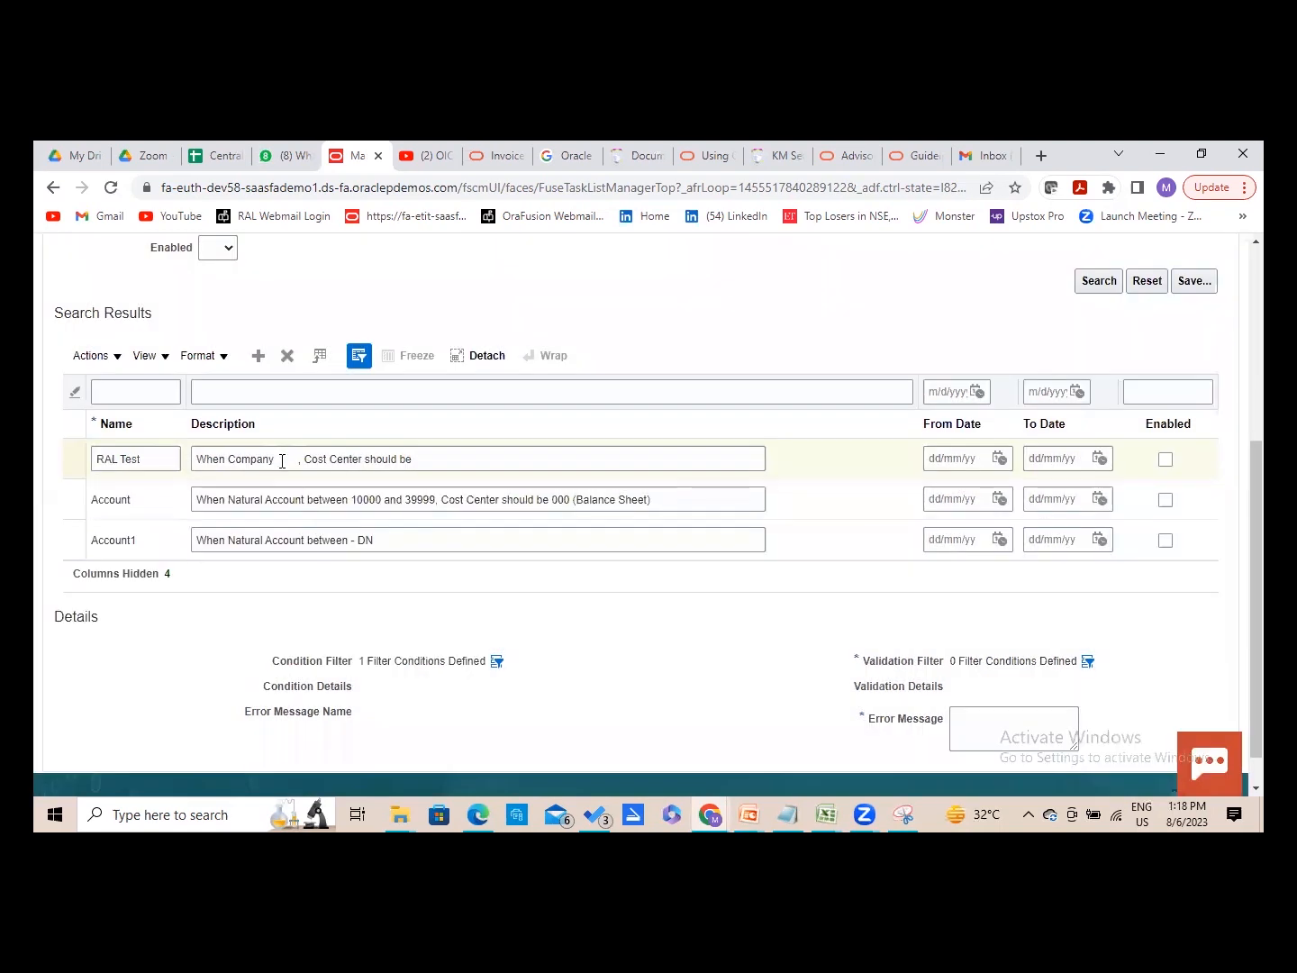
- Insert "is 101" after "When Company" in the RAL Test description and remove the extra spaces before the comma
{"action": "left_click", "coordinate": [284, 460]}
{"action": "key", "text": "Delete"}
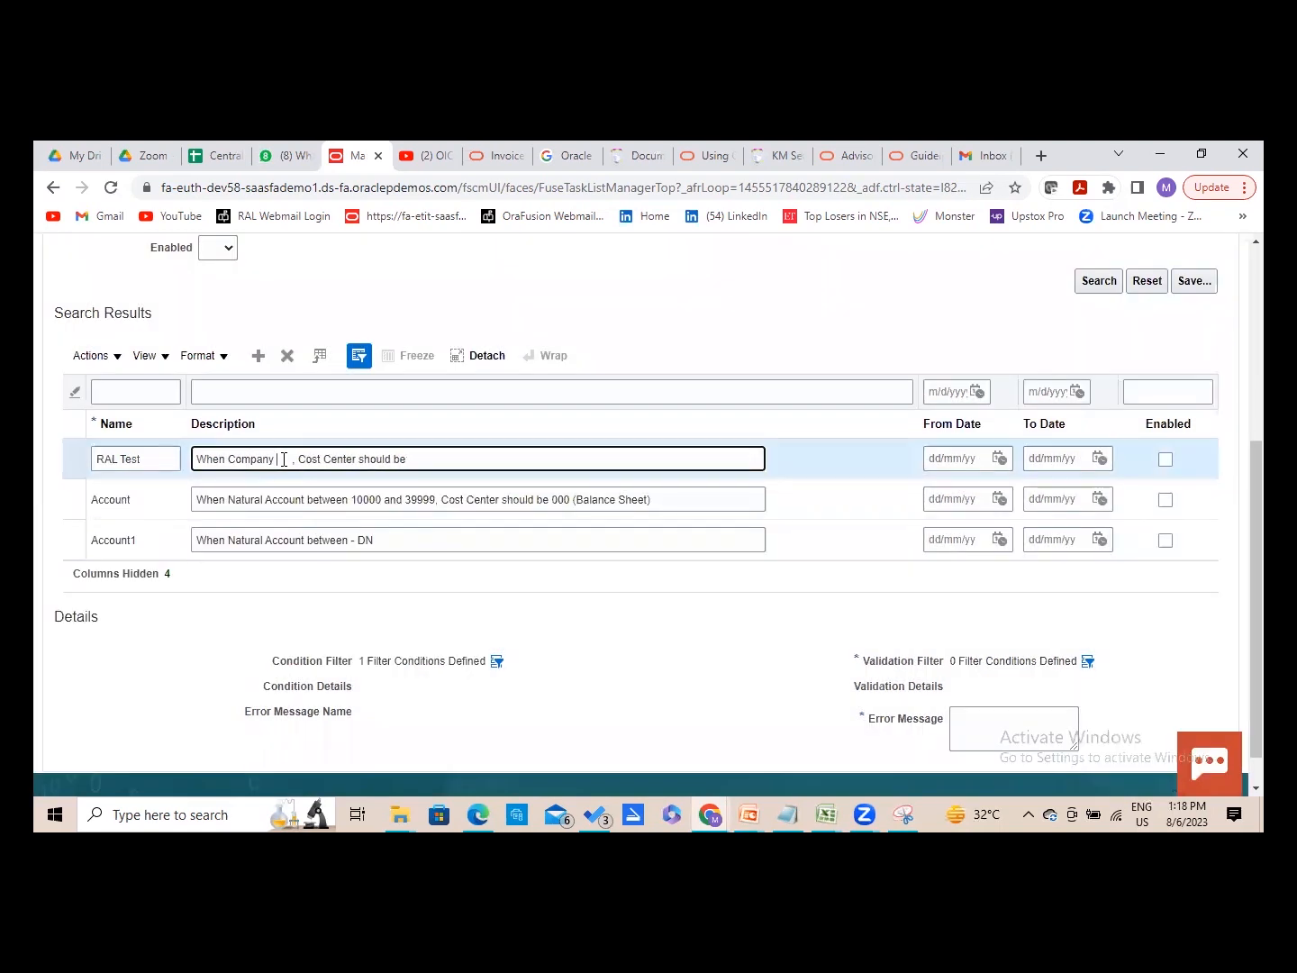
{"action": "type", "text": "is 101"}
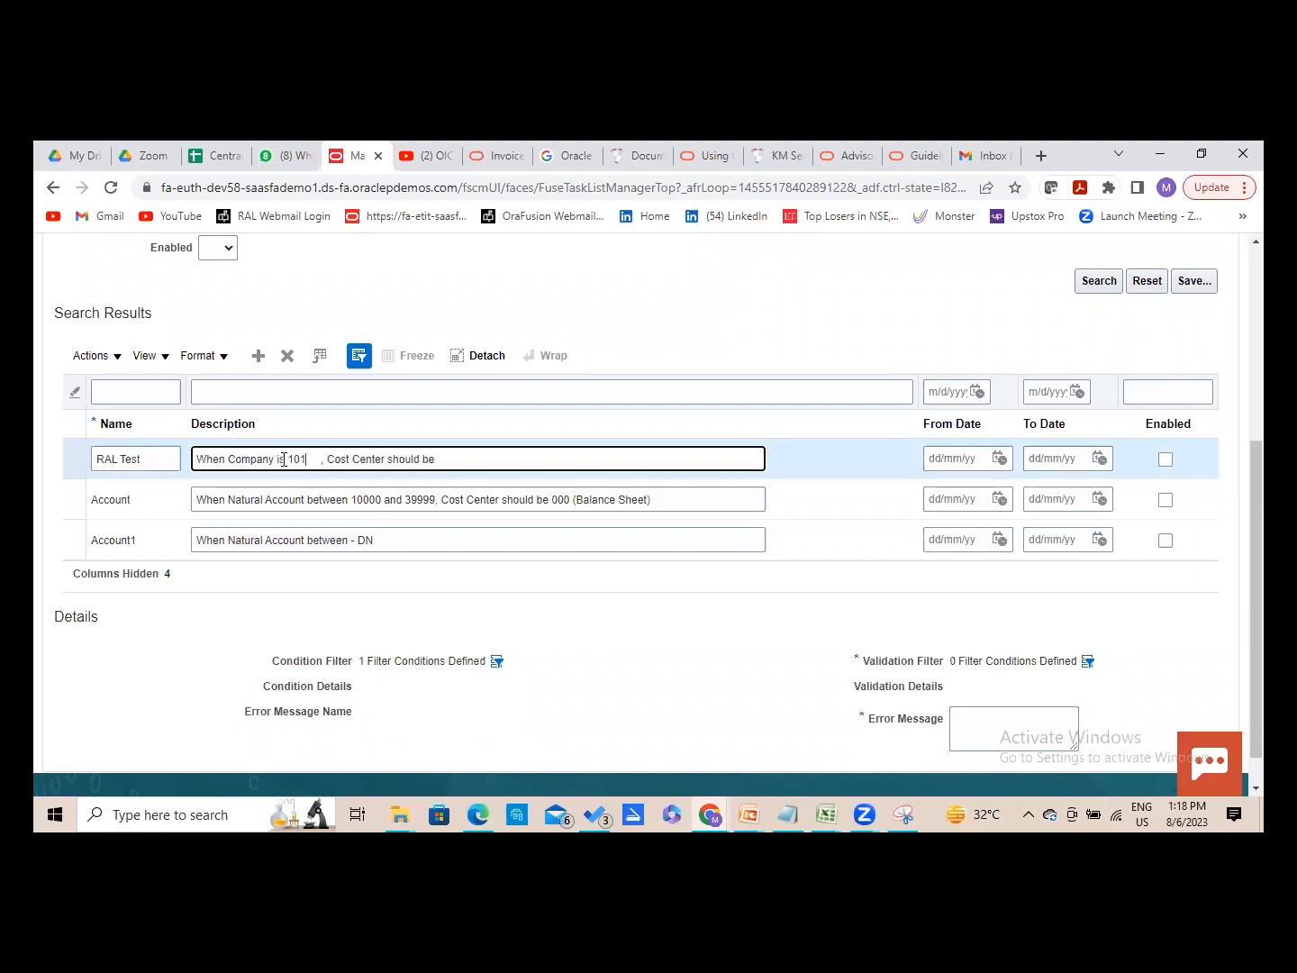
{"action": "key", "text": "Delete"}
{"action": "key", "text": "Delete"}
{"action": "key", "text": "Delete"}
{"action": "key", "text": "Delete"}
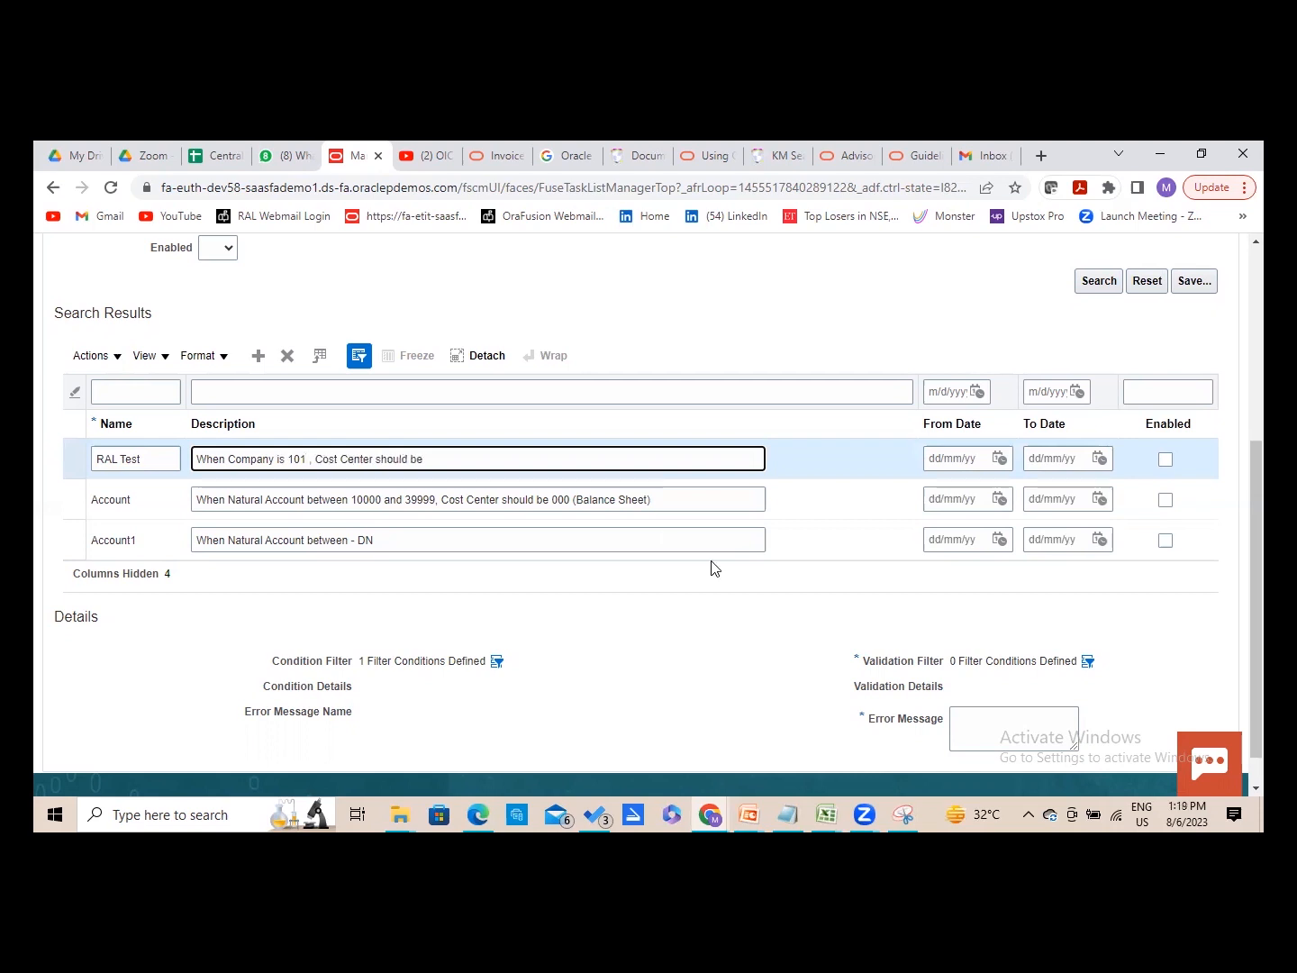
- Define the RAL Test rule's validation filter as Cost Center Equals 110 (CEO)
{"action": "left_click", "coordinate": [1087, 660]}
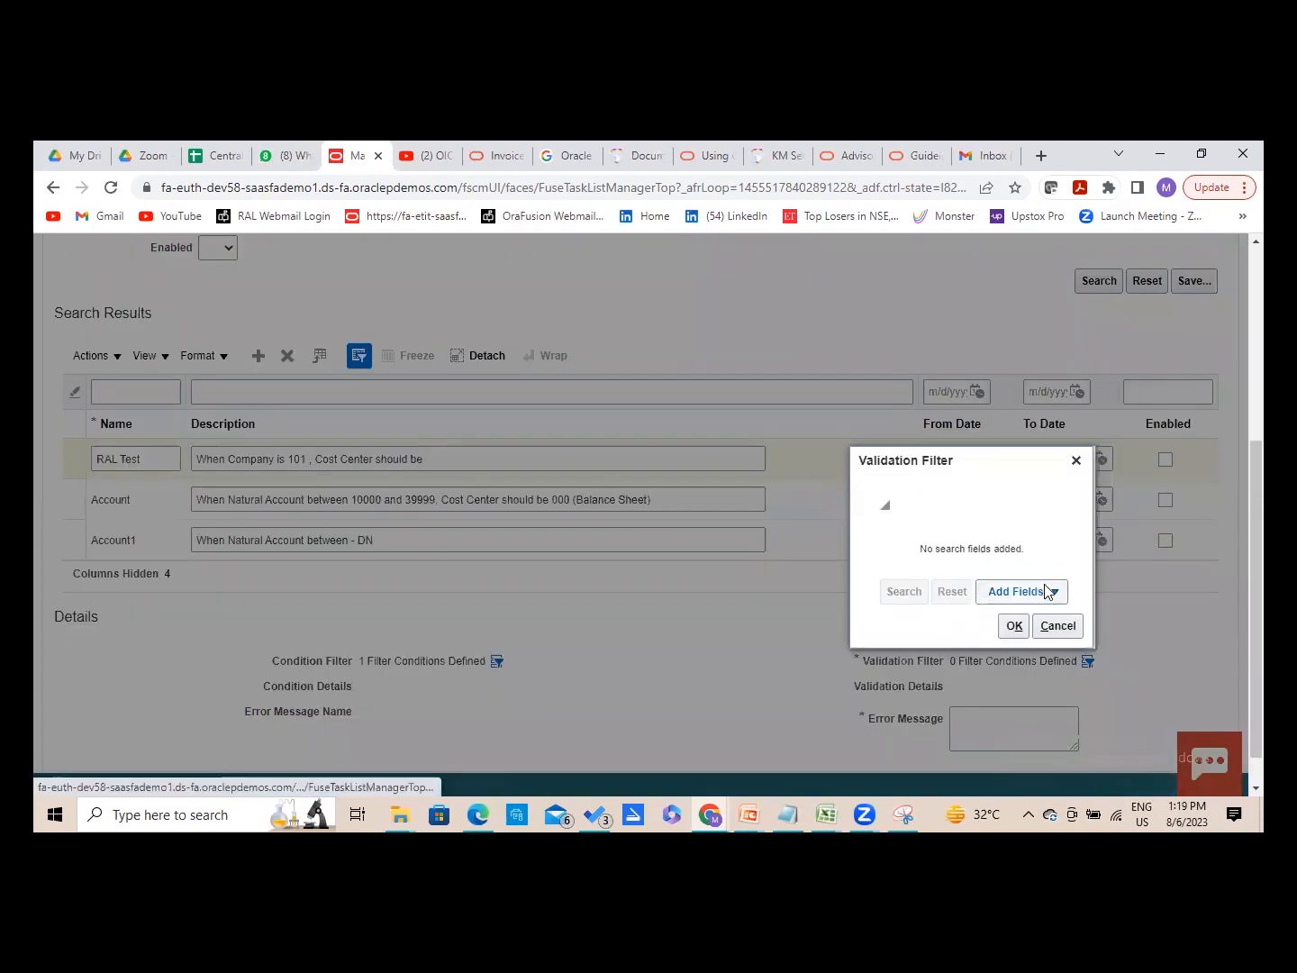
{"action": "left_click", "coordinate": [1047, 592]}
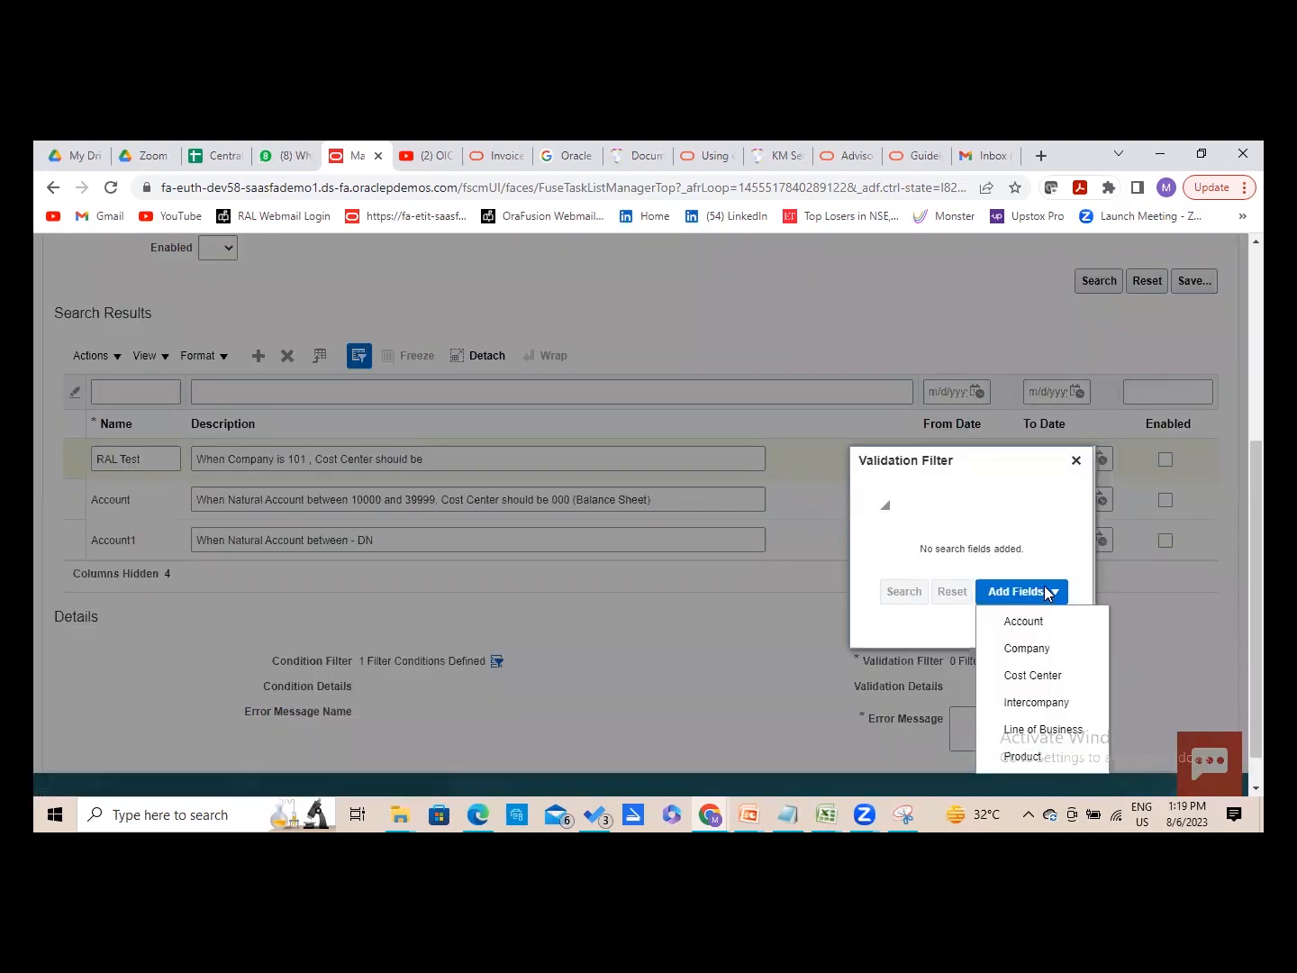
{"action": "left_click", "coordinate": [1034, 669]}
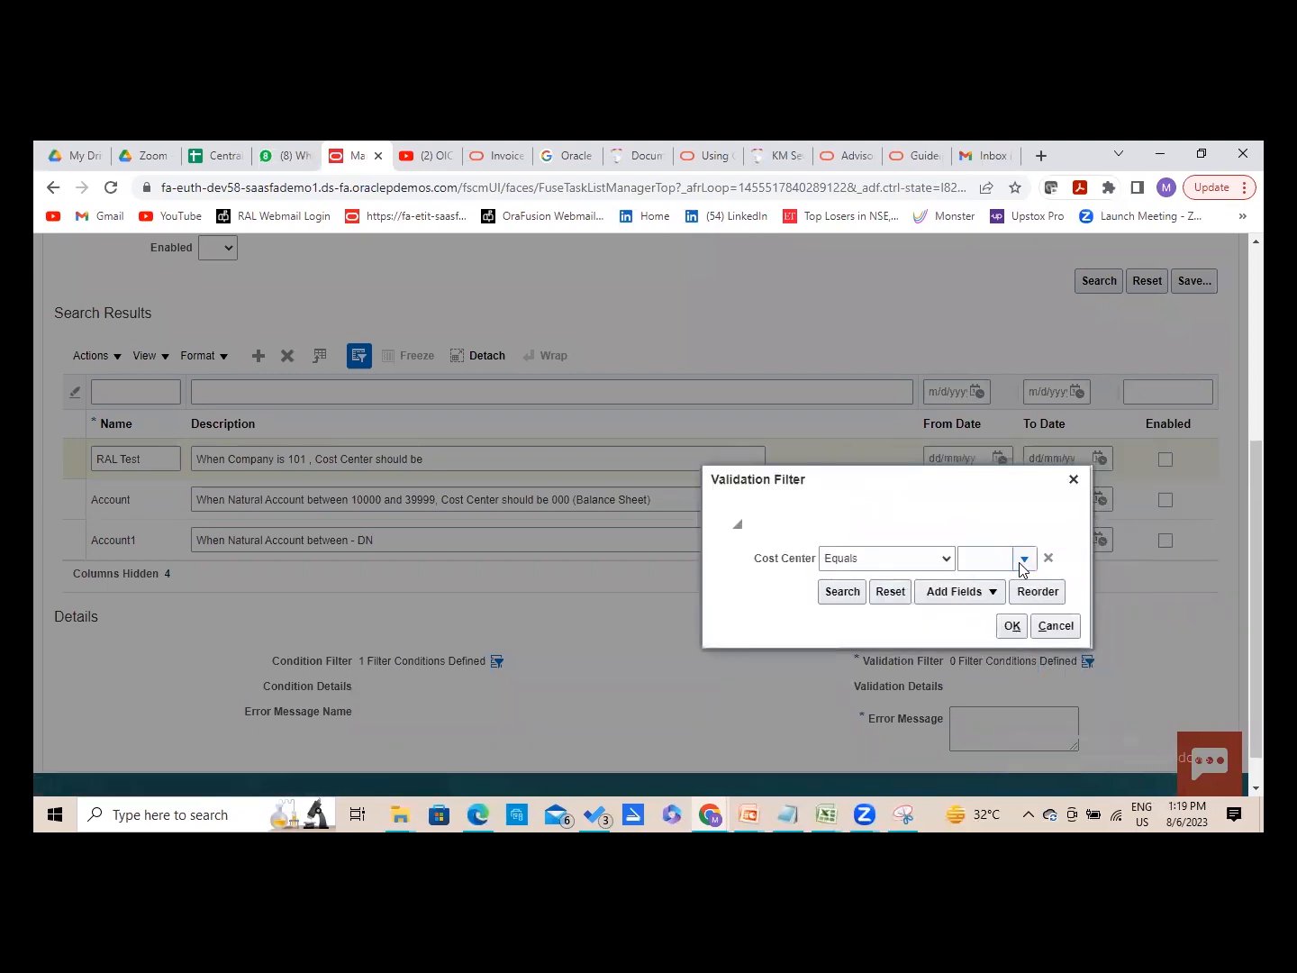
{"action": "left_click", "coordinate": [1024, 559]}
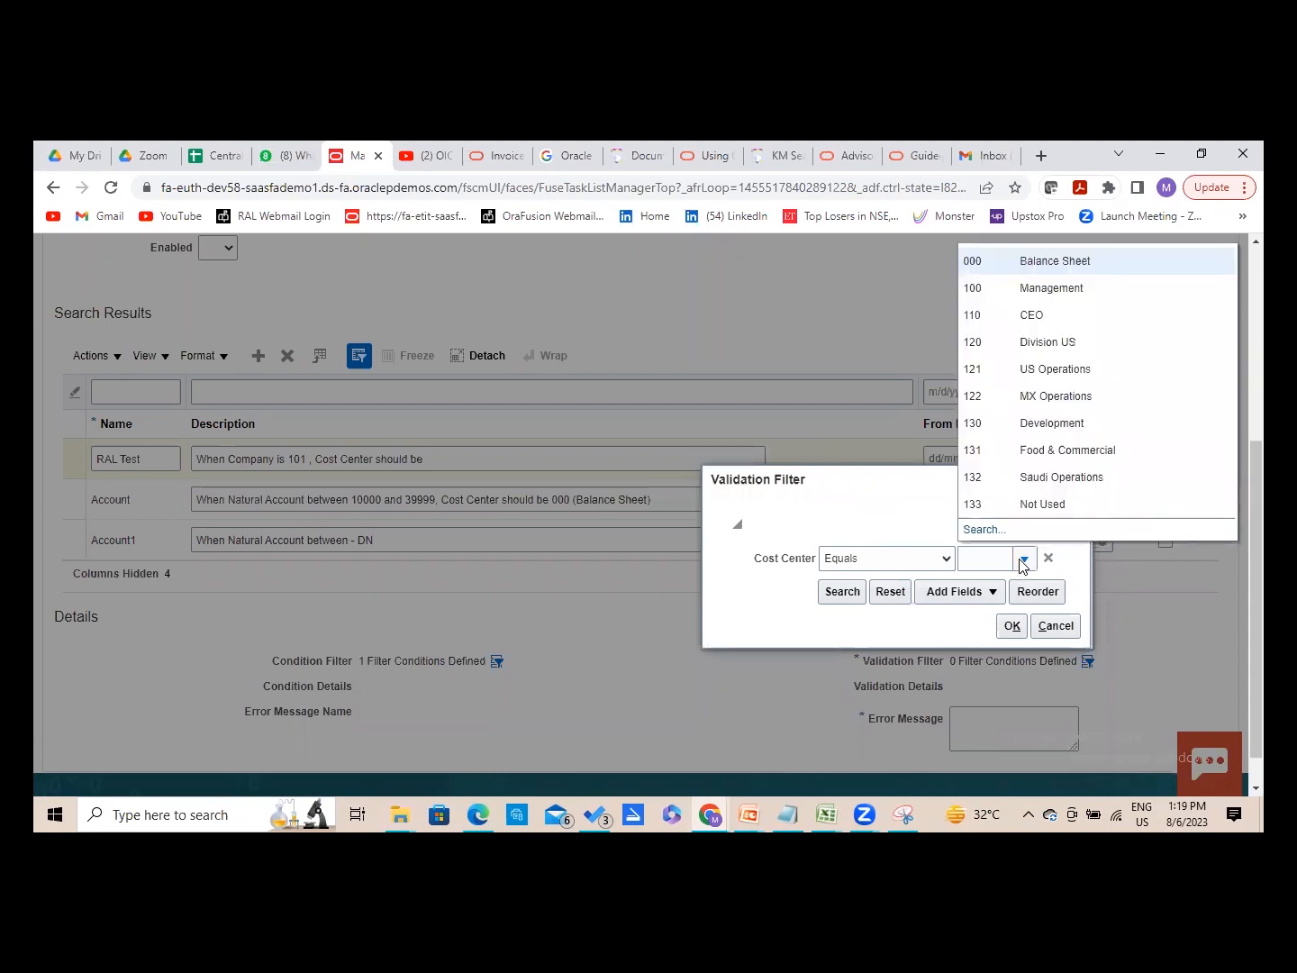
{"action": "left_click", "coordinate": [970, 315]}
{"action": "left_click", "coordinate": [1013, 627]}
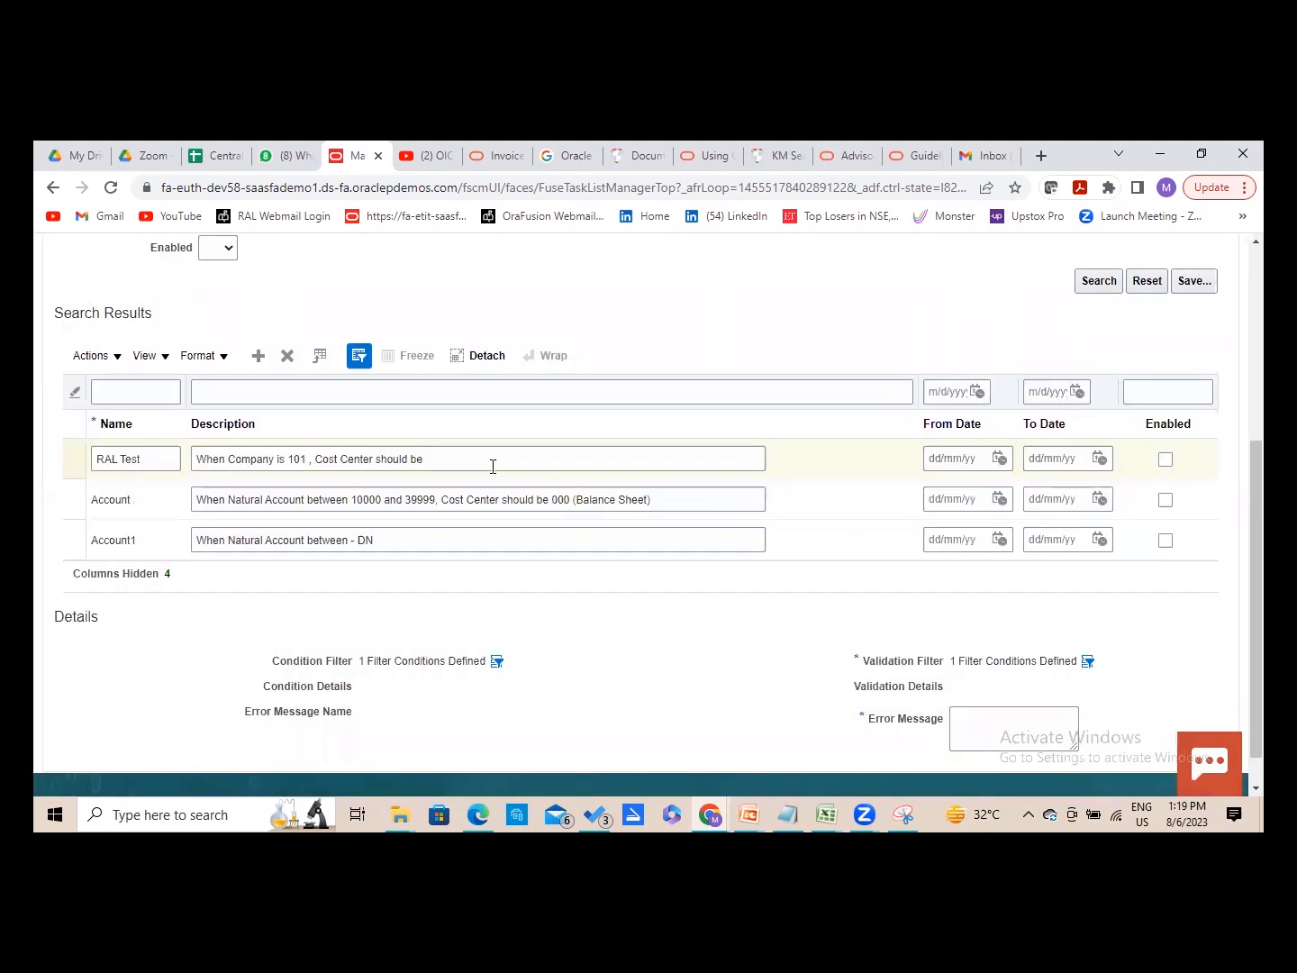
- Complete the RAL Test description with the cost center value 110 and check the operator choices for Company in its condition filter
{"action": "left_click", "coordinate": [493, 467]}
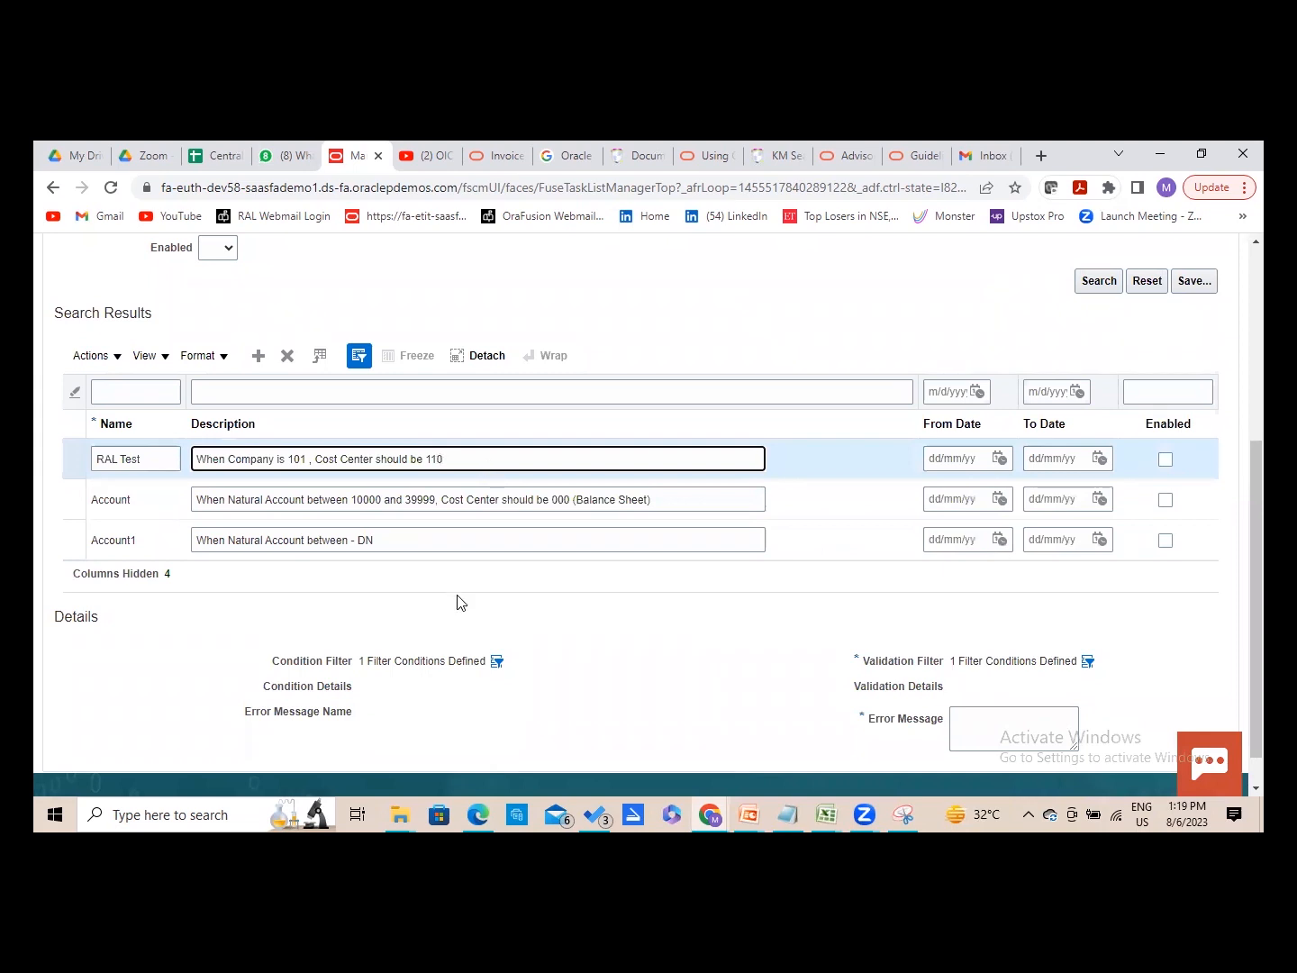
{"action": "left_click", "coordinate": [494, 661]}
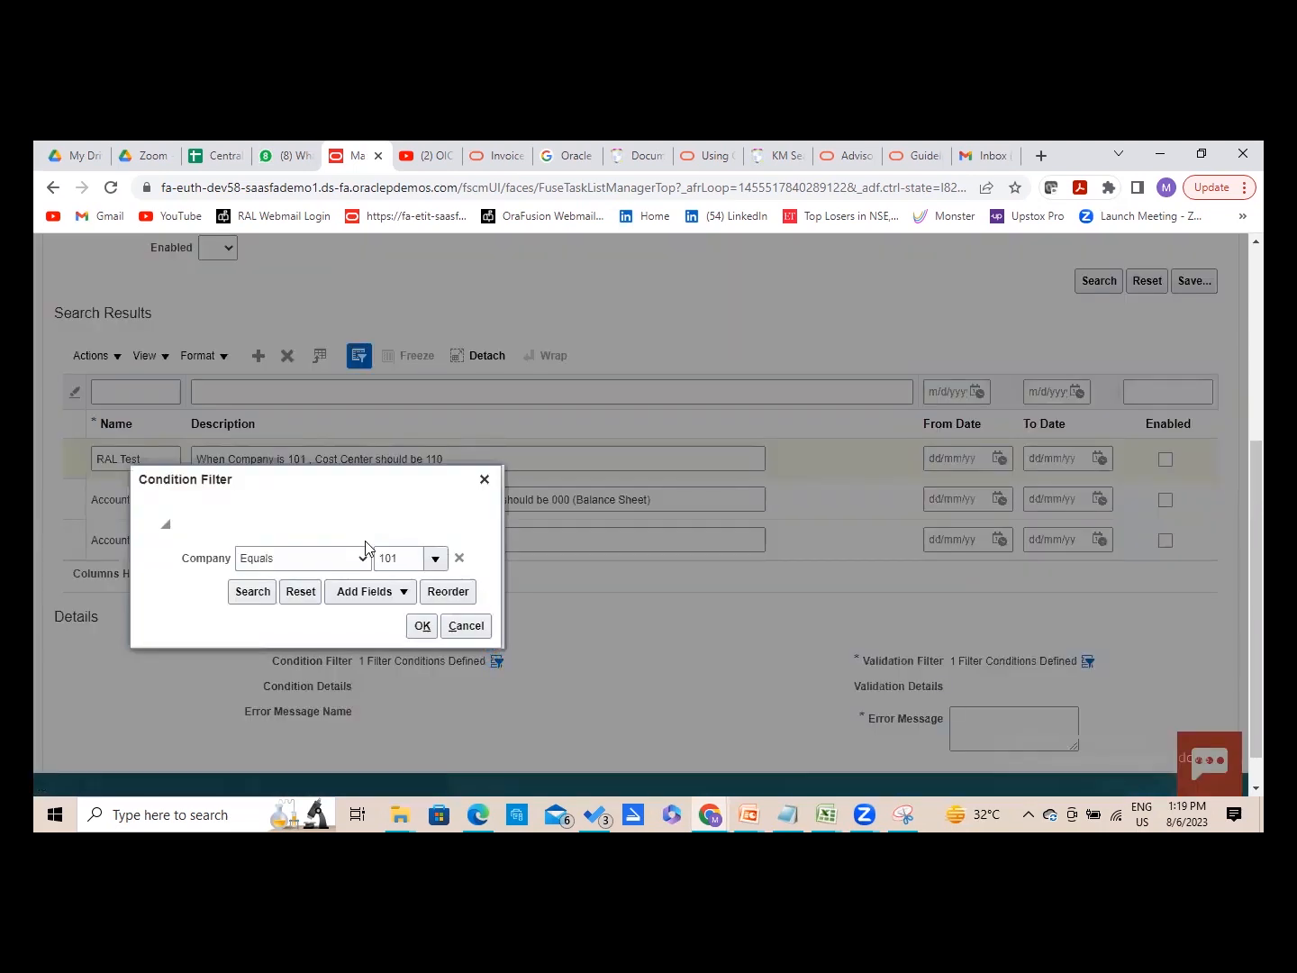
{"action": "left_click", "coordinate": [361, 558]}
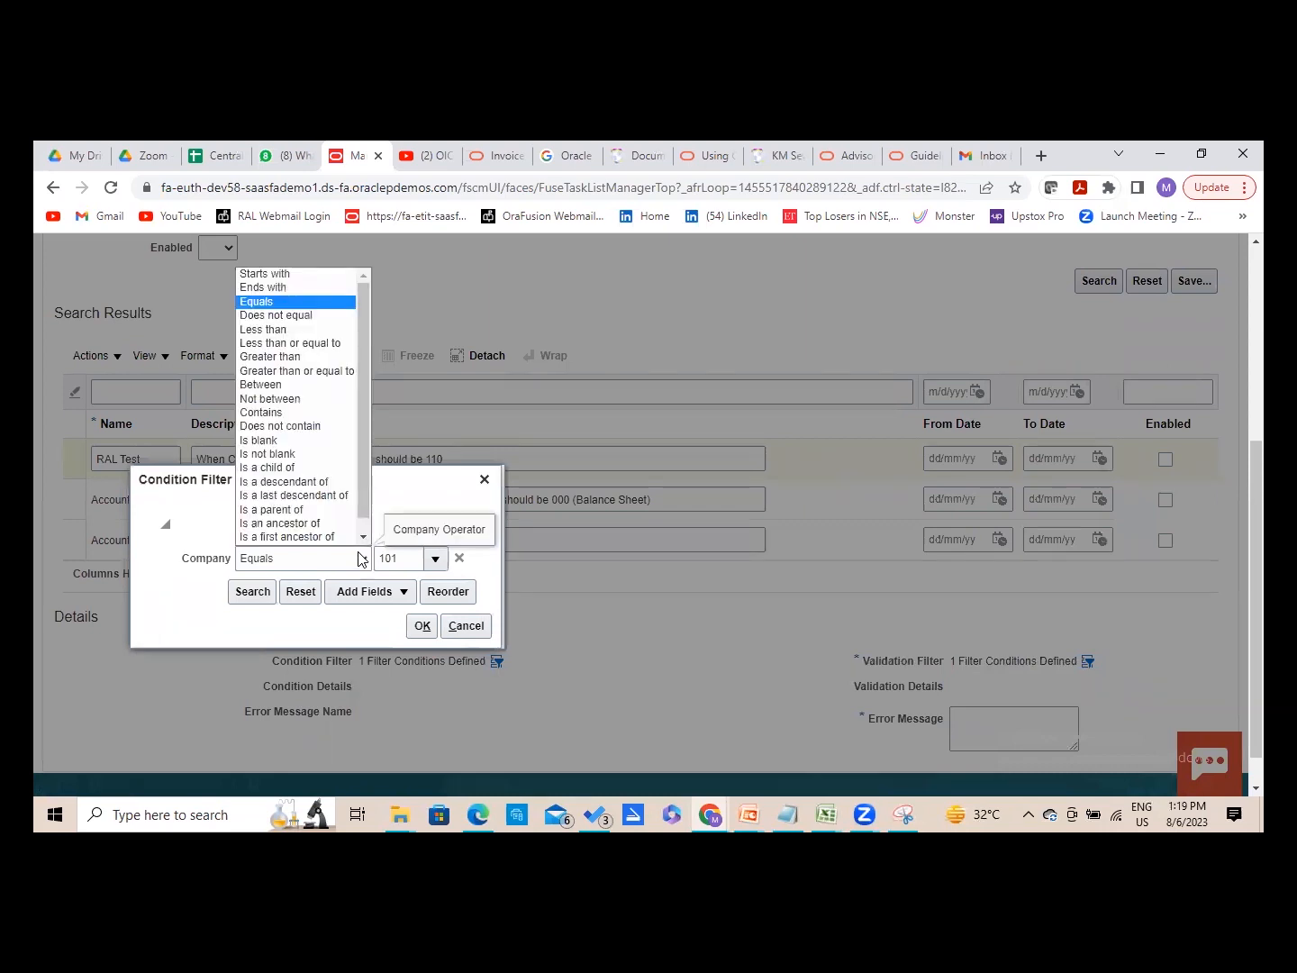
{"action": "left_click", "coordinate": [641, 622]}
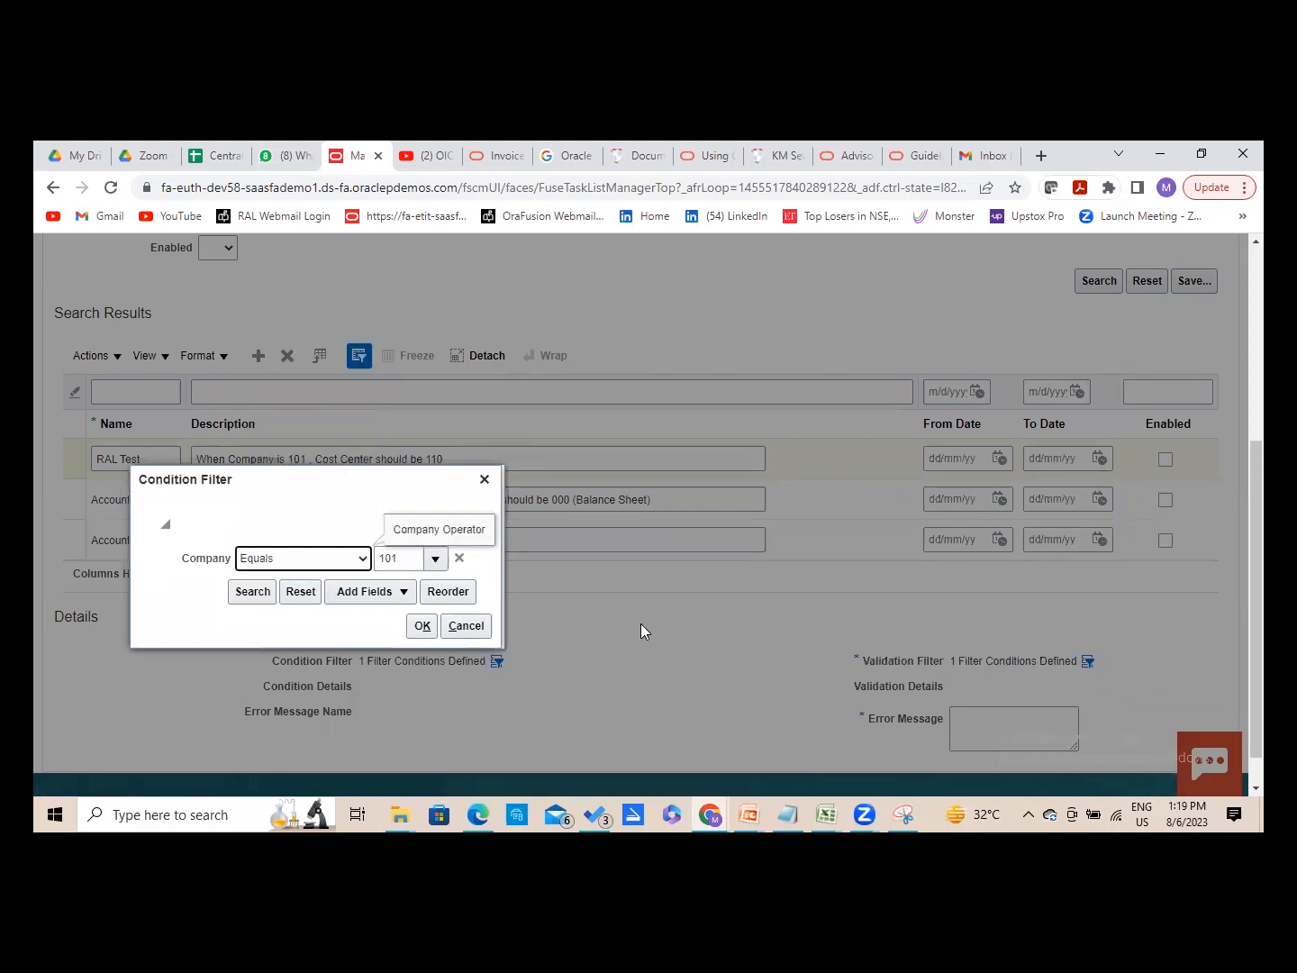
{"action": "left_click", "coordinate": [485, 480]}
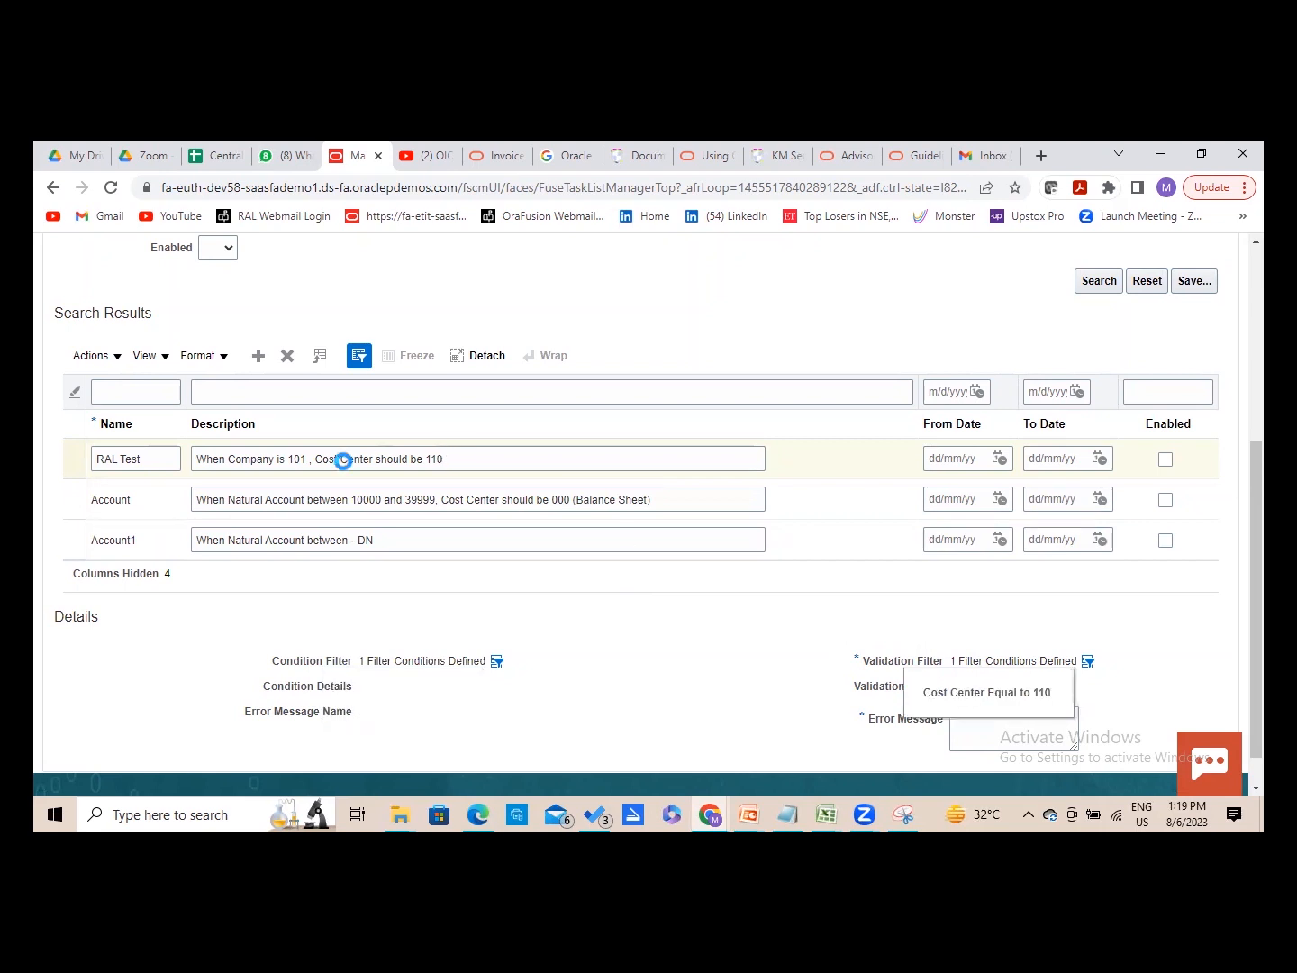
- Copy the RAL Test description into the rule's error message and save the rule
{"action": "left_click_drag", "start_coordinate": [446, 459], "coordinate": [96, 487]}
{"action": "key", "text": "ctrl+c"}
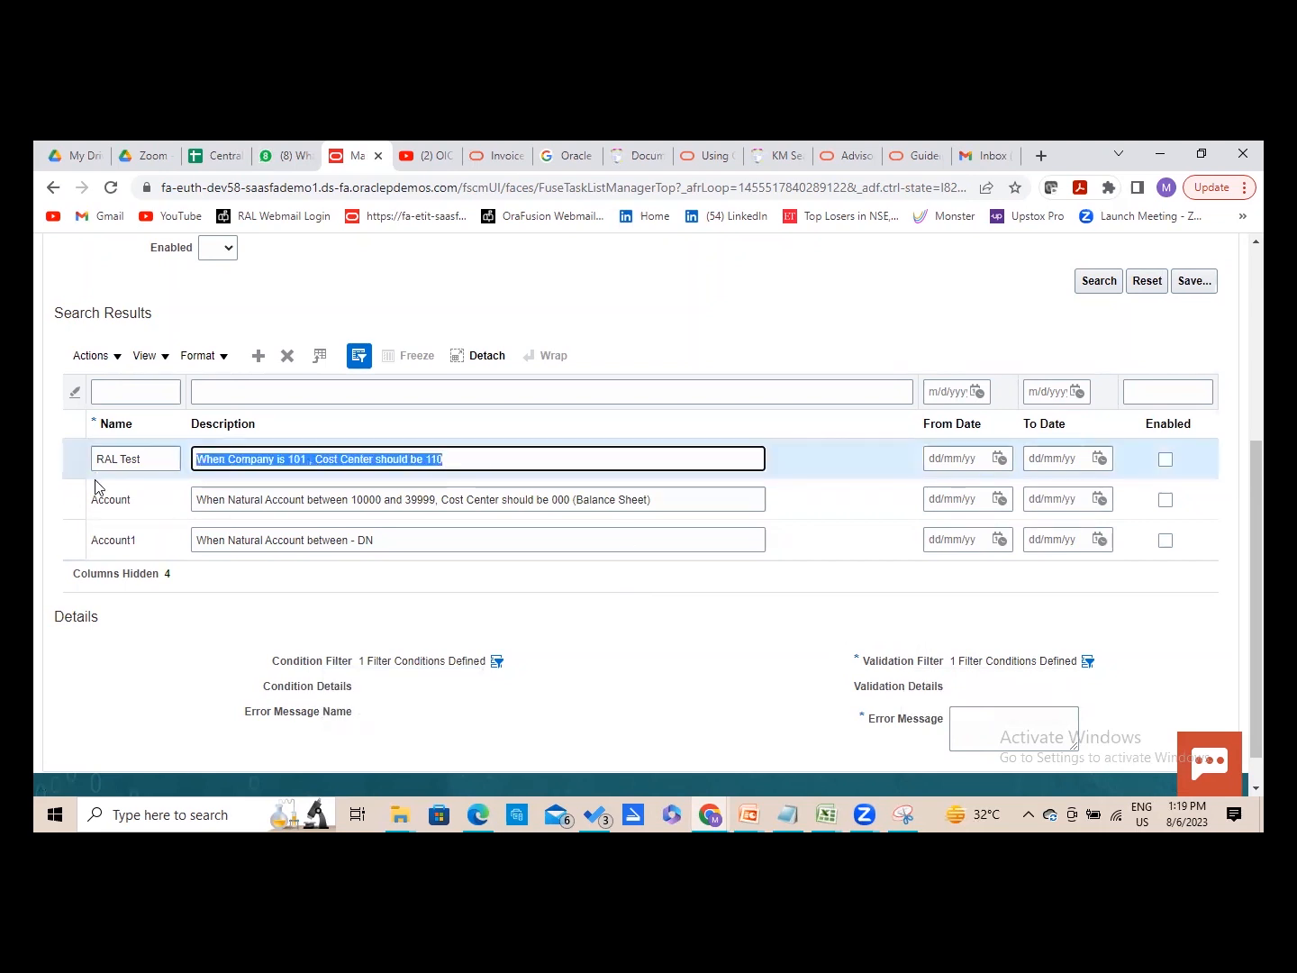
{"action": "left_click", "coordinate": [1011, 714]}
{"action": "key", "text": "ctrl+v"}
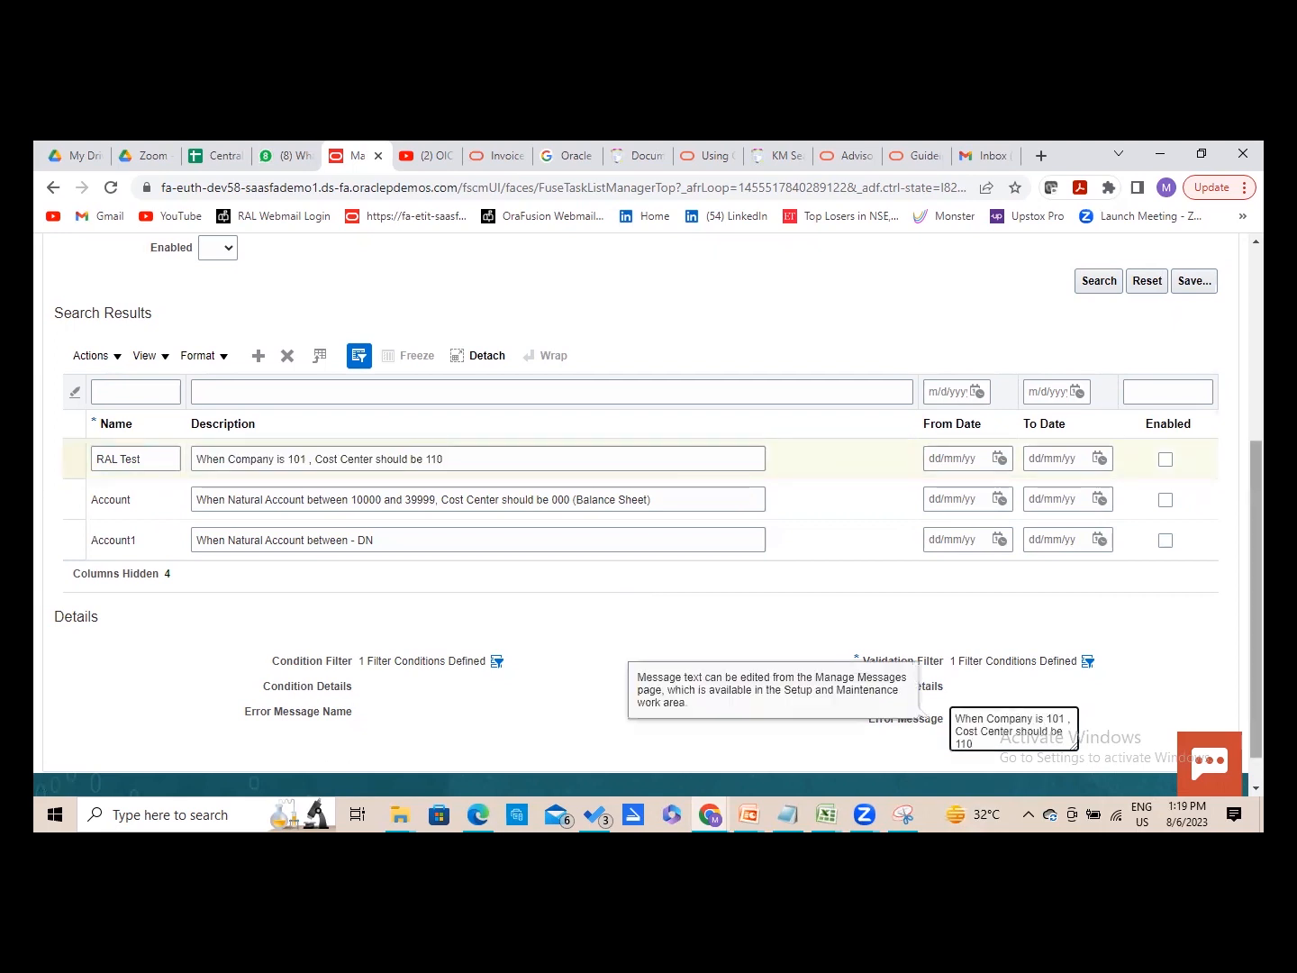
{"action": "scroll", "coordinate": [649, 505], "scroll_direction": "down", "scroll_amount": 1}
{"action": "scroll", "coordinate": [648, 505], "scroll_direction": "up", "scroll_amount": 3}
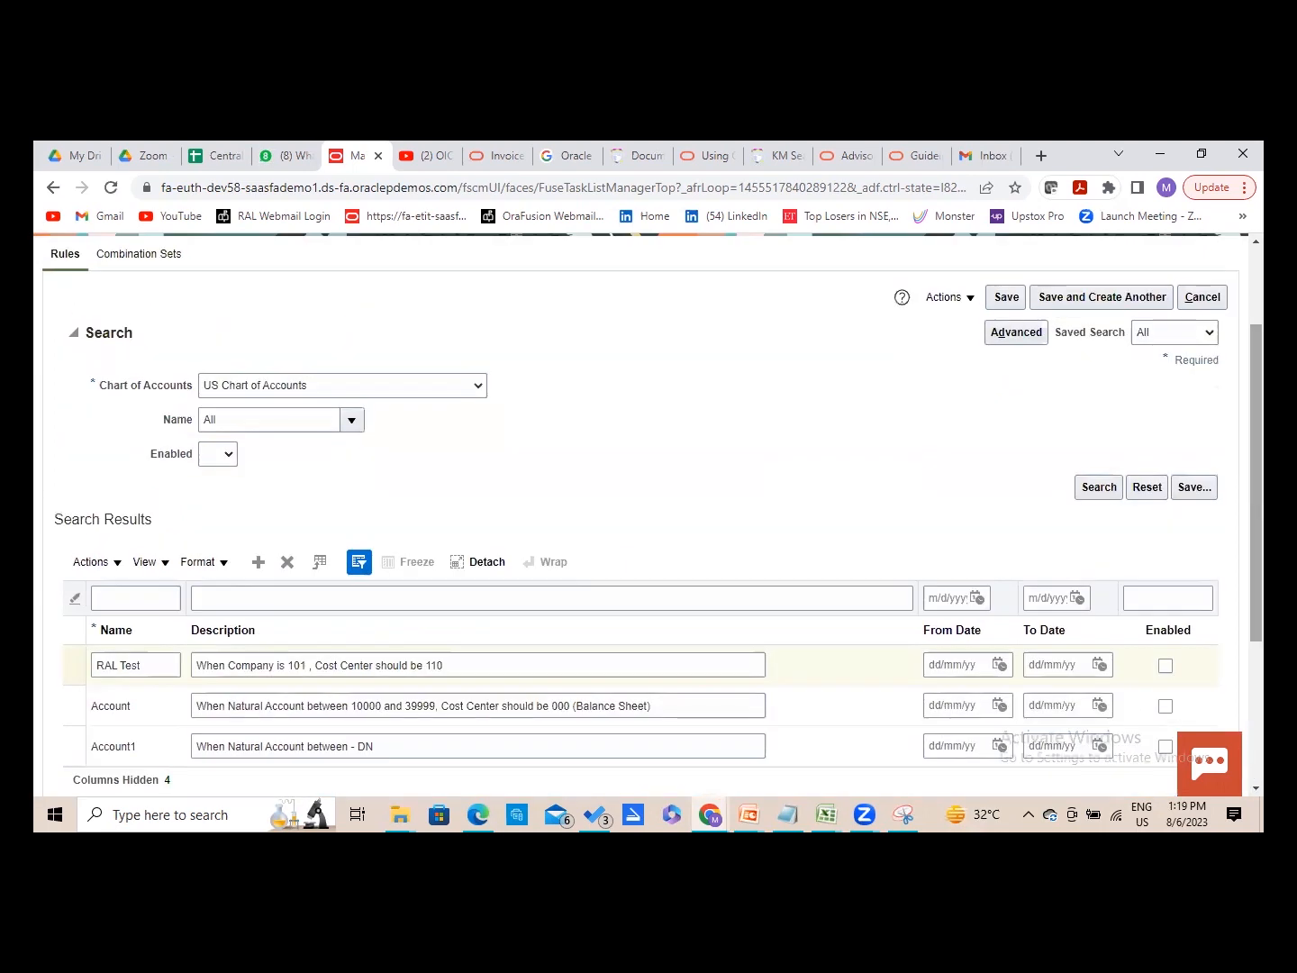
{"action": "left_click", "coordinate": [1000, 303]}
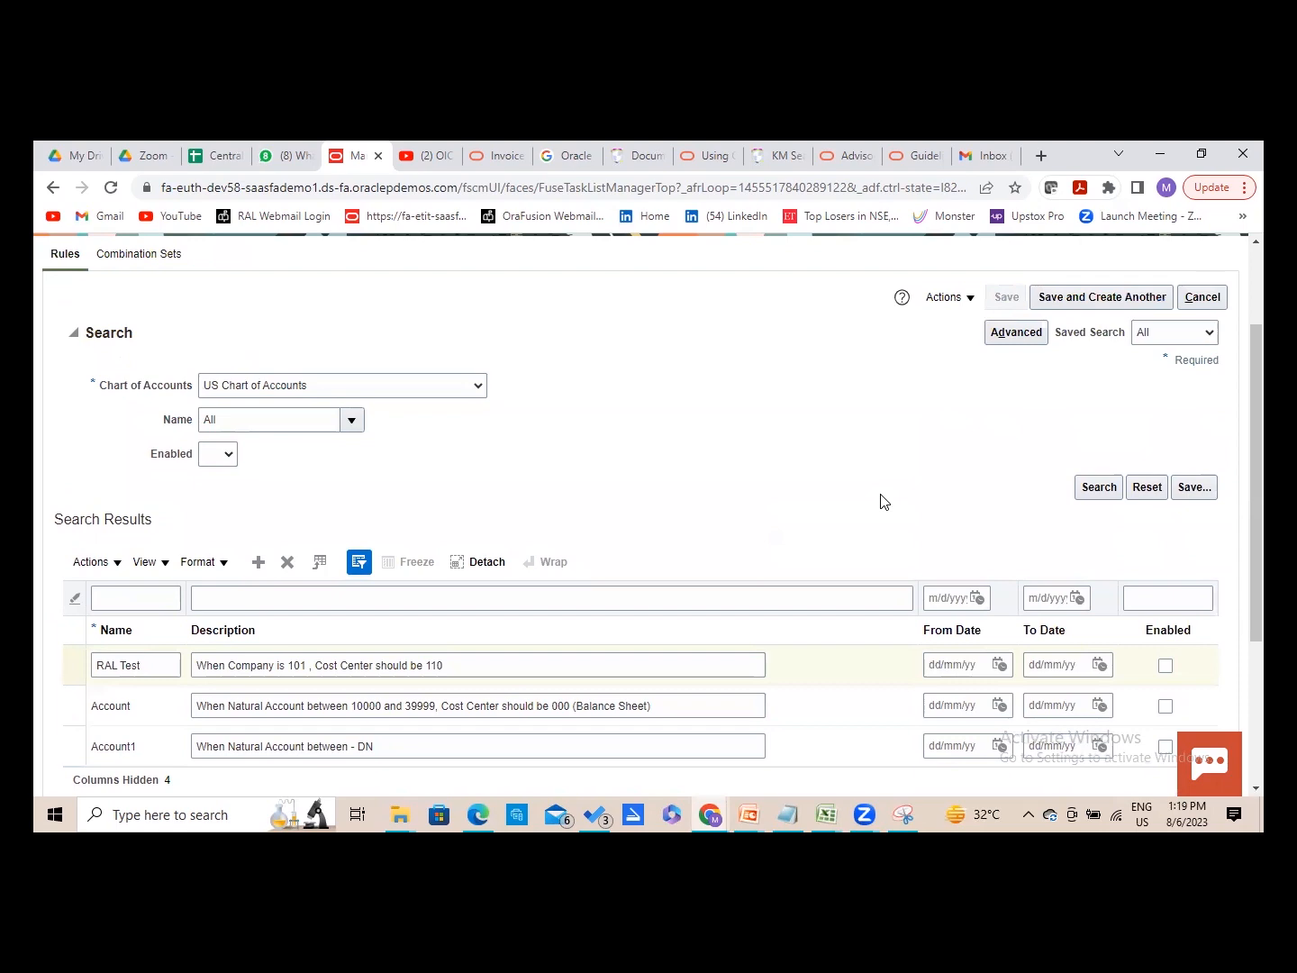
- Copy the Account rule's description and paste it into cell C57 of Sheet2 in the Excel workbook
{"action": "scroll", "coordinate": [885, 501], "scroll_direction": "down", "scroll_amount": 3}
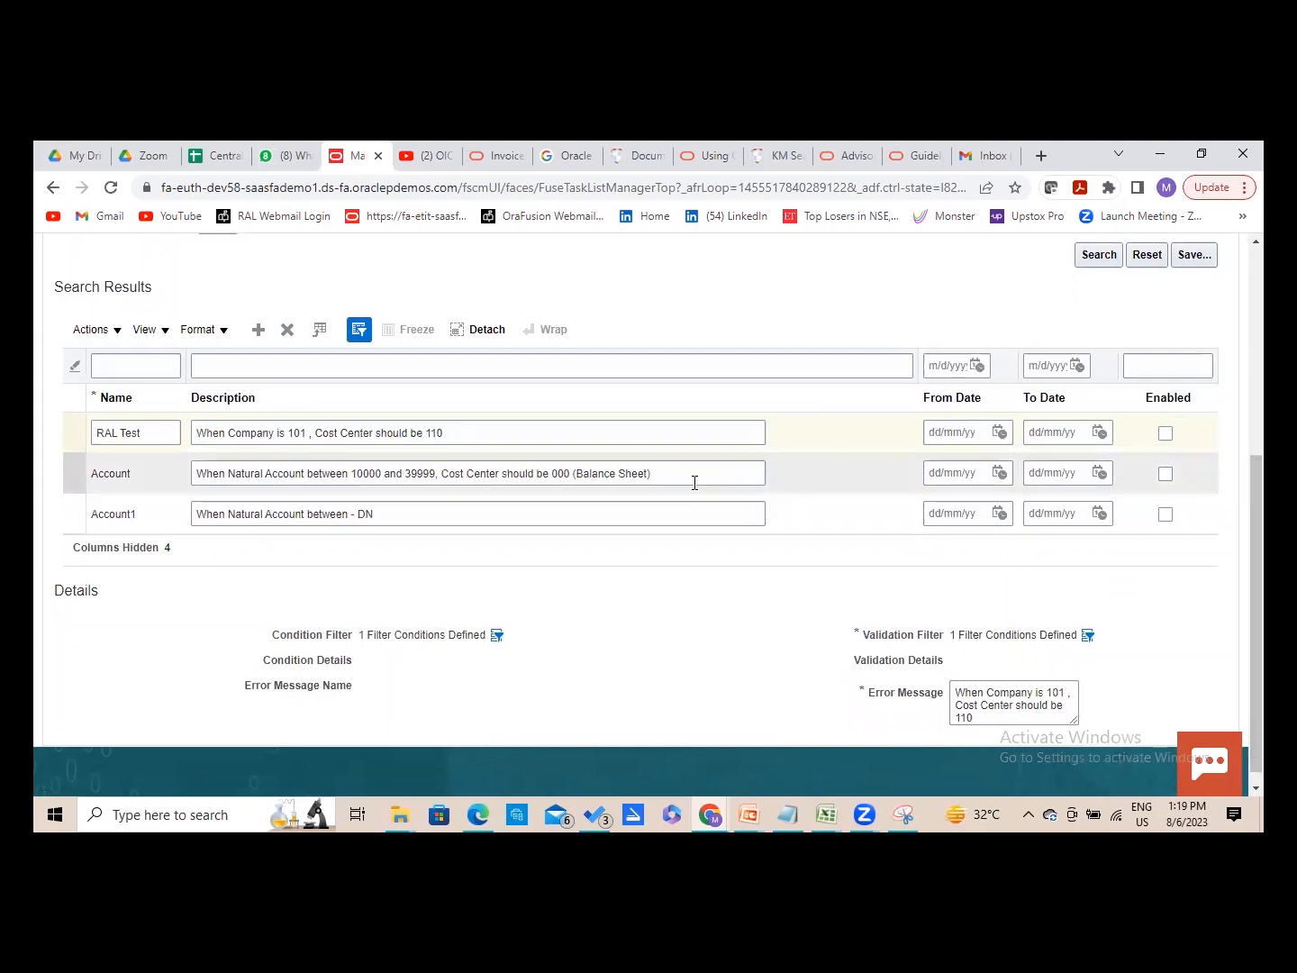
{"action": "left_click_drag", "start_coordinate": [691, 475], "coordinate": [154, 450]}
{"action": "key", "text": "ctrl+c"}
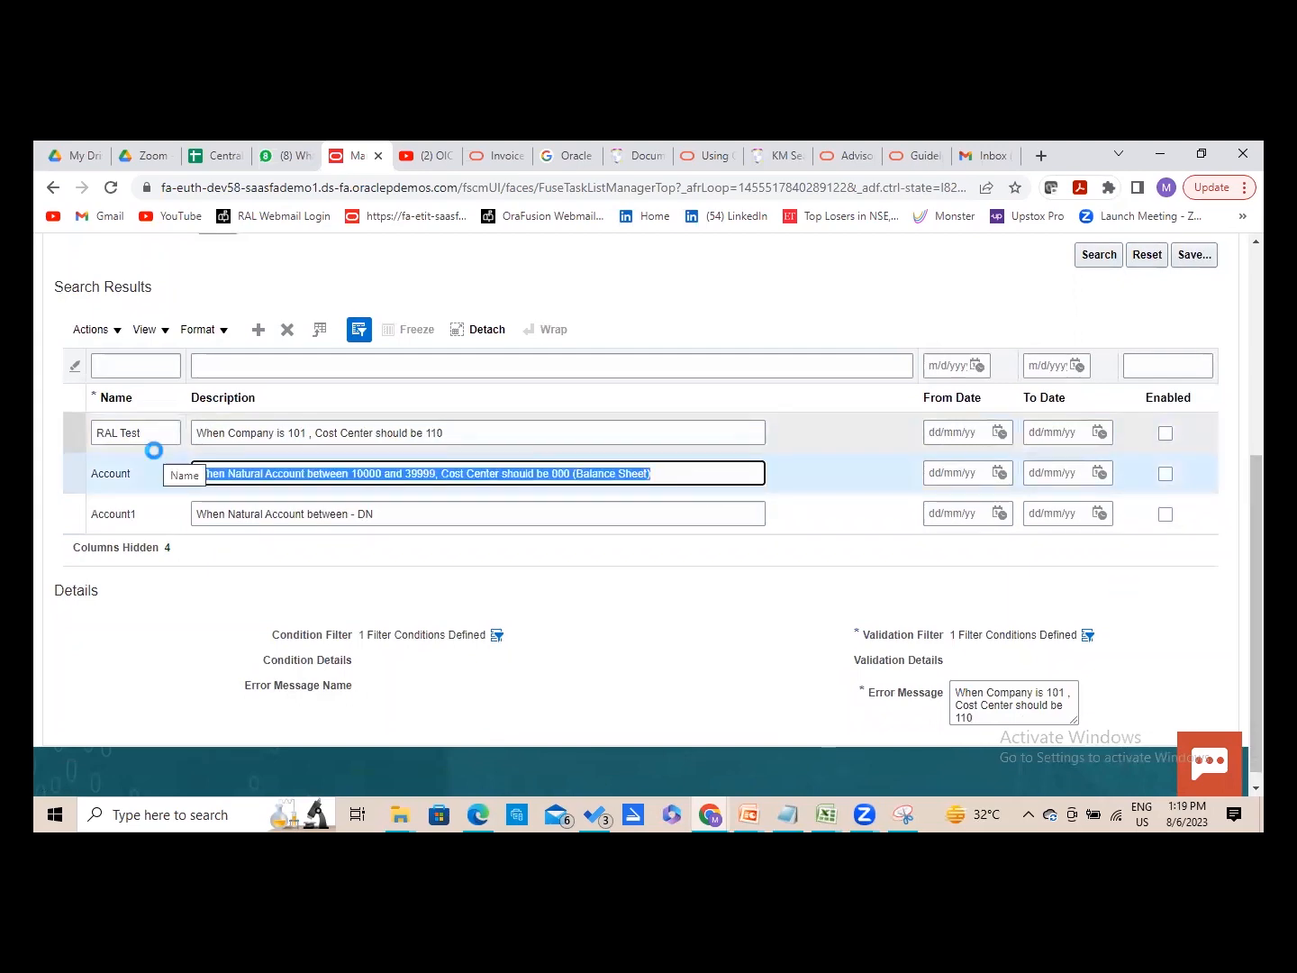
{"action": "key", "text": "alt+Tab"}
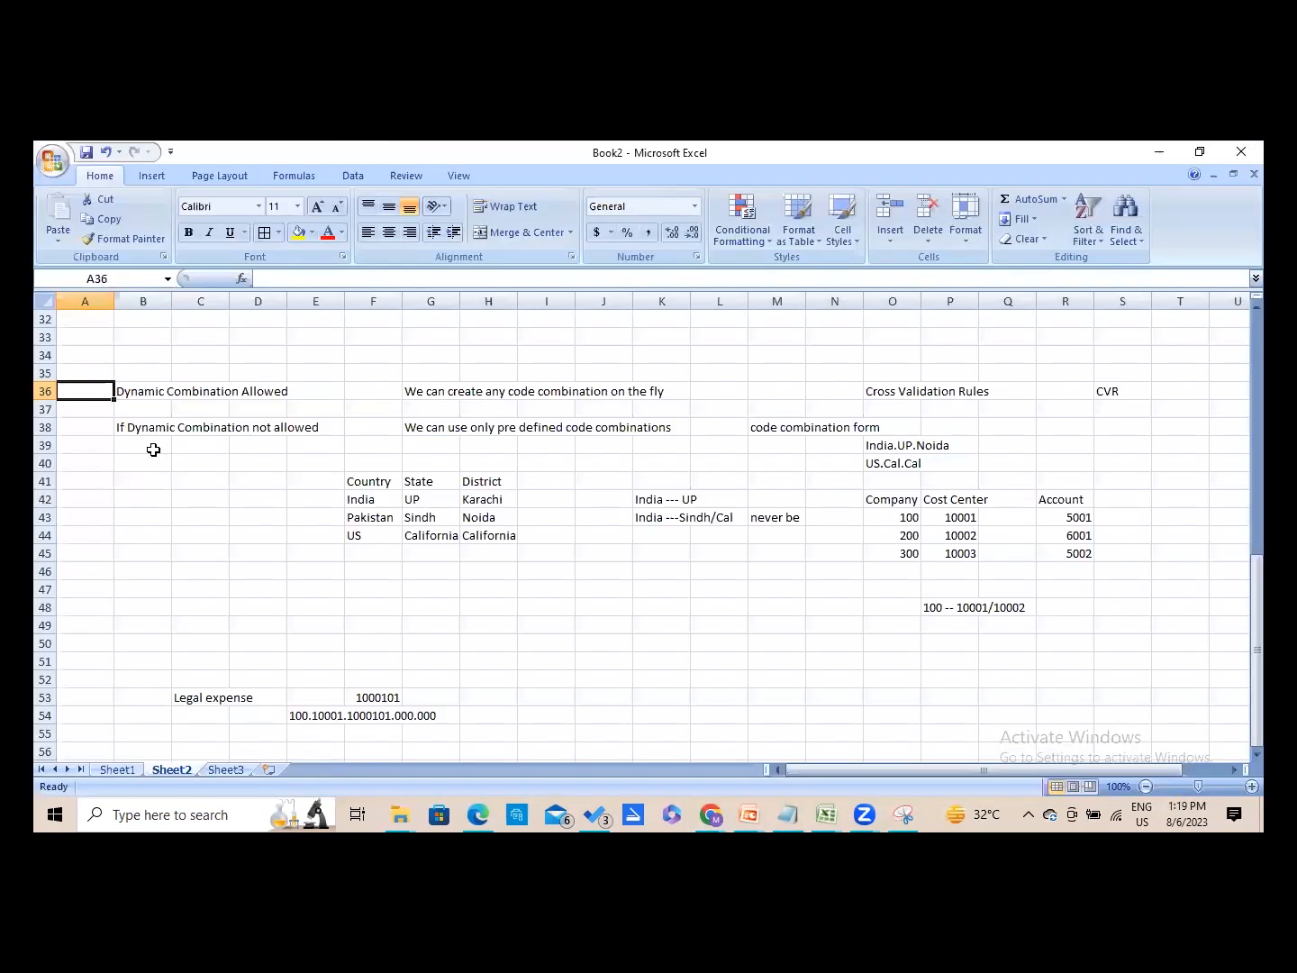
{"action": "left_click", "coordinate": [235, 729]}
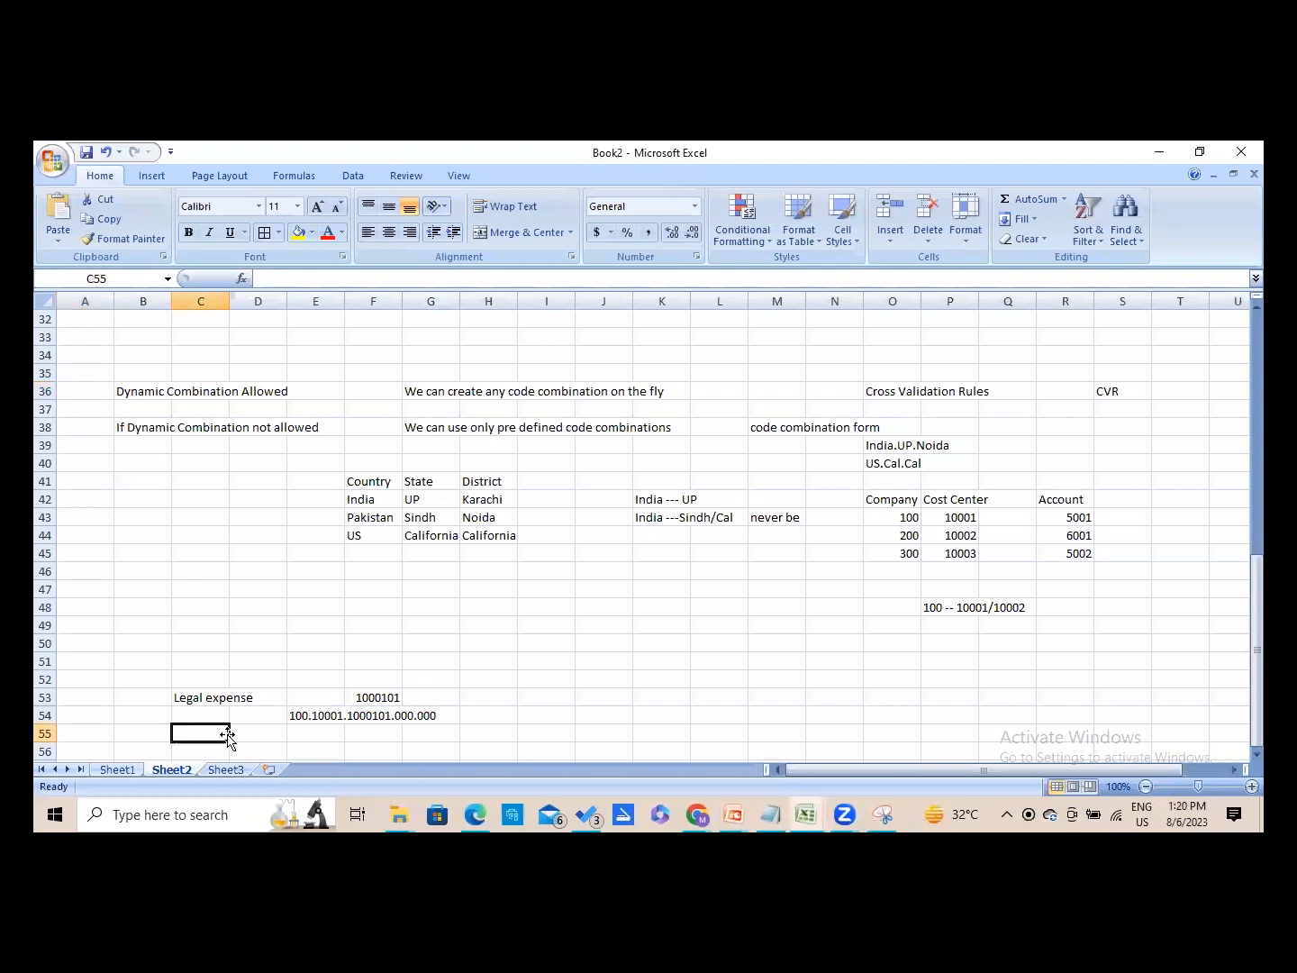
{"action": "key", "text": "Down"}
{"action": "key", "text": "Down"}
{"action": "key", "text": "ctrl+v"}
{"action": "key", "text": "Down"}
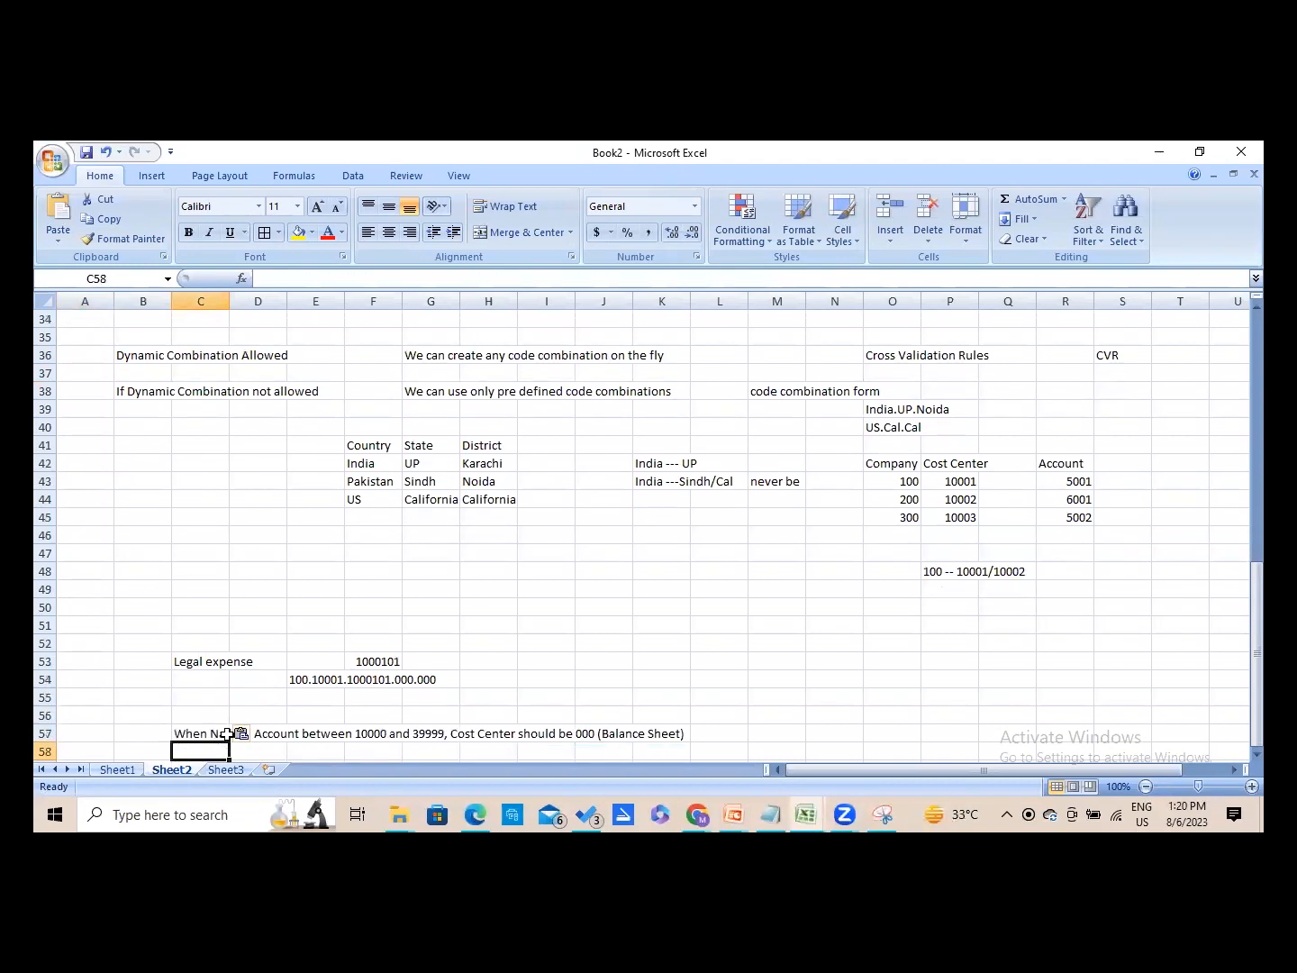
- Try to copy the RAL Test rule's description from Oracle into cell C58 of the Excel sheet, clearing the stray paste in D46
{"action": "key", "text": "alt+Tab"}
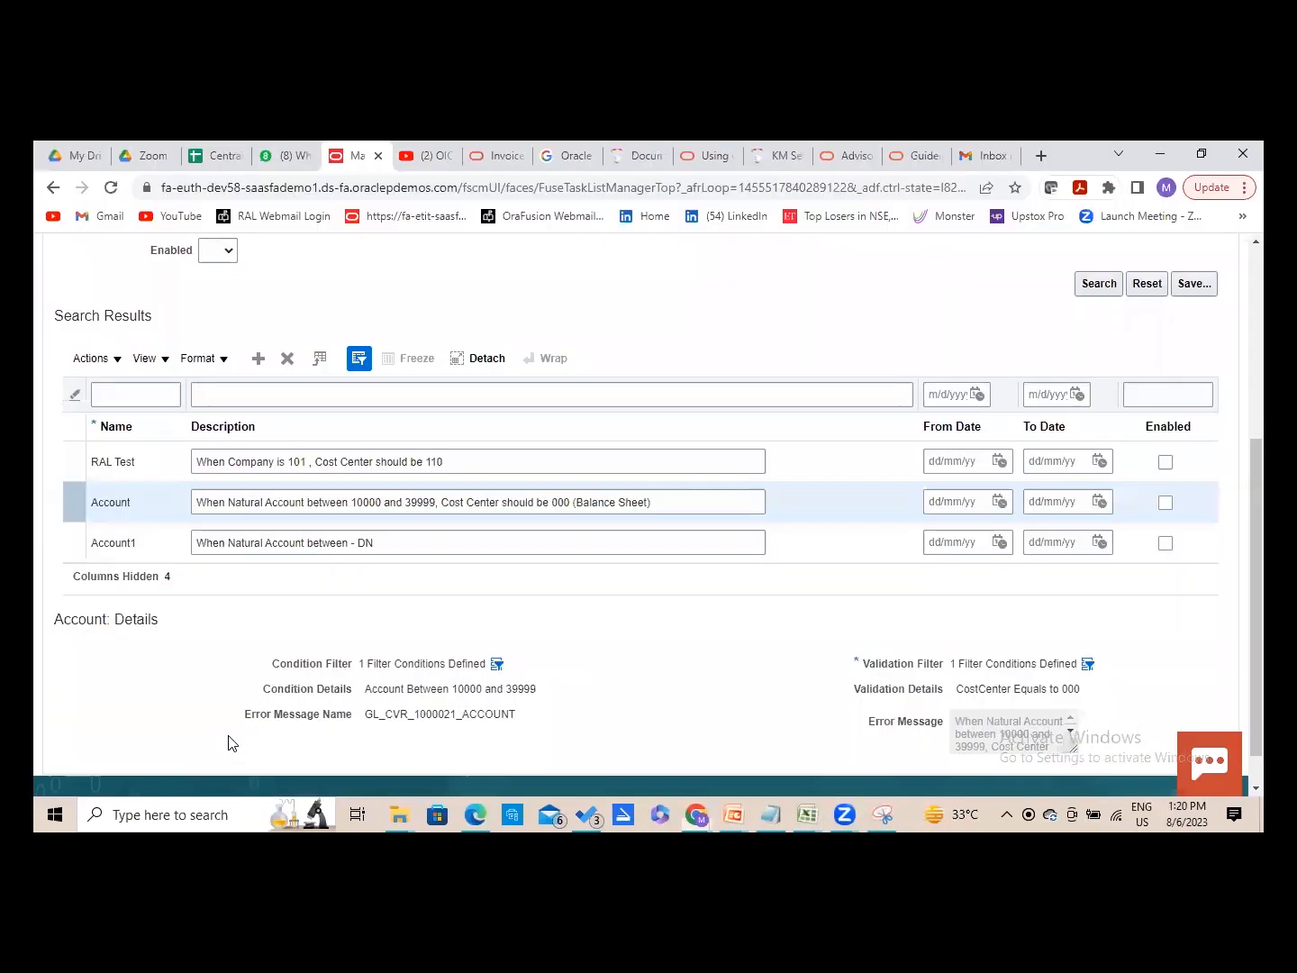
{"action": "triple_click", "coordinate": [460, 458]}
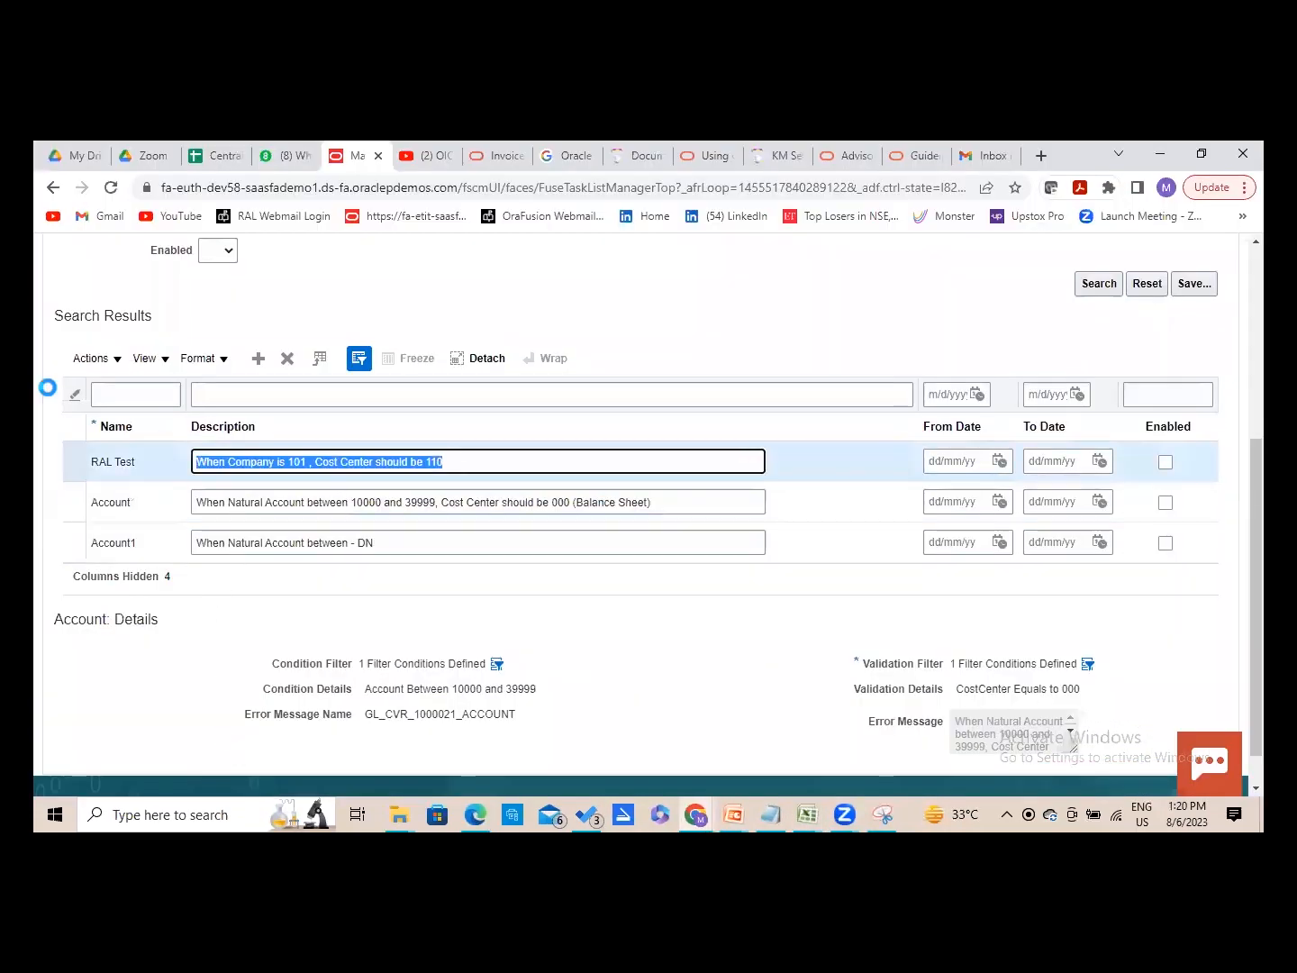
{"action": "key", "text": "alt+Tab"}
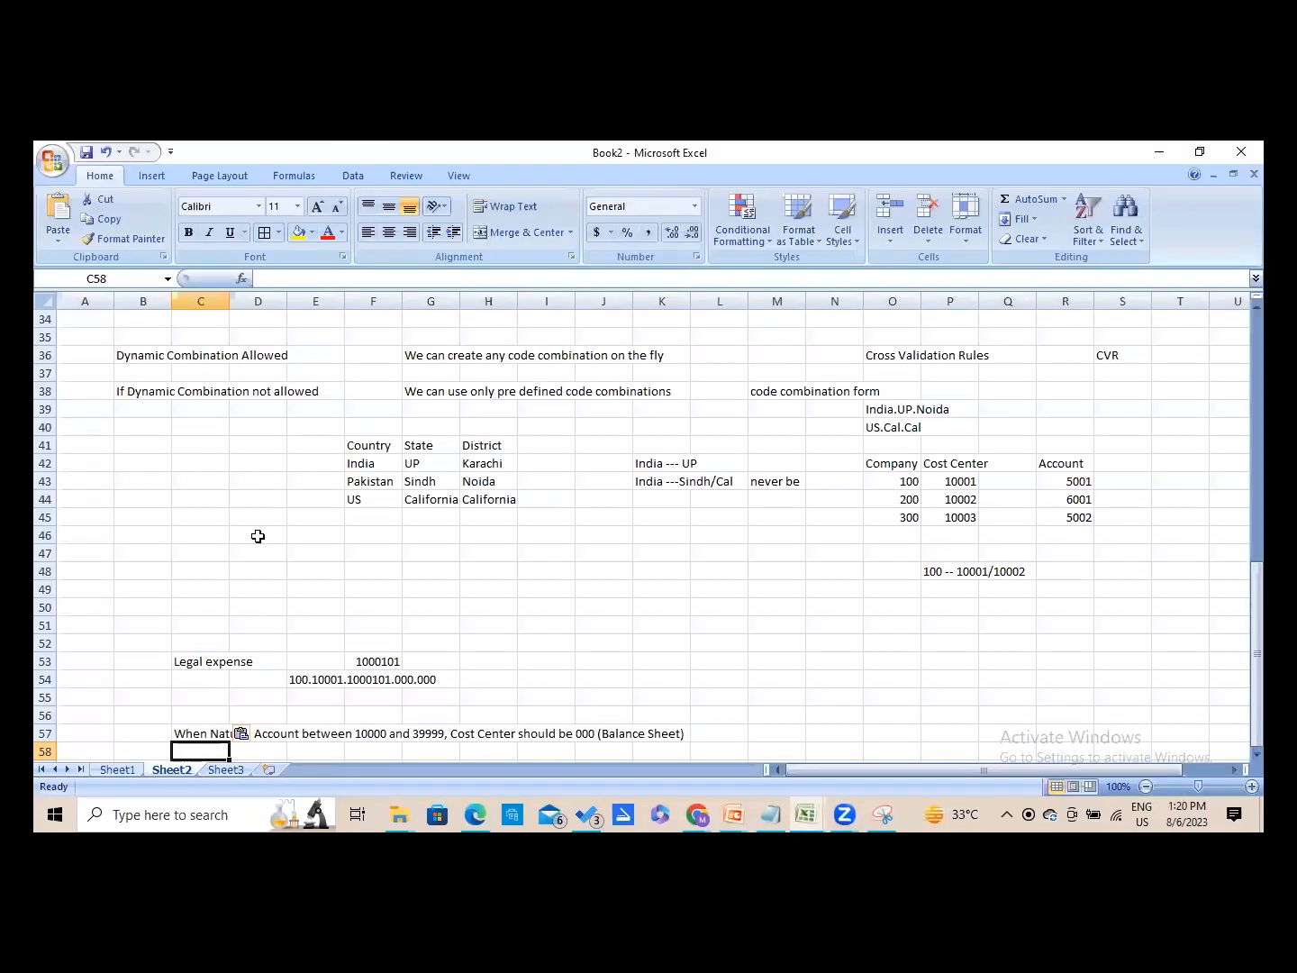
{"action": "left_click", "coordinate": [258, 536]}
{"action": "key", "text": "ctrl+v"}
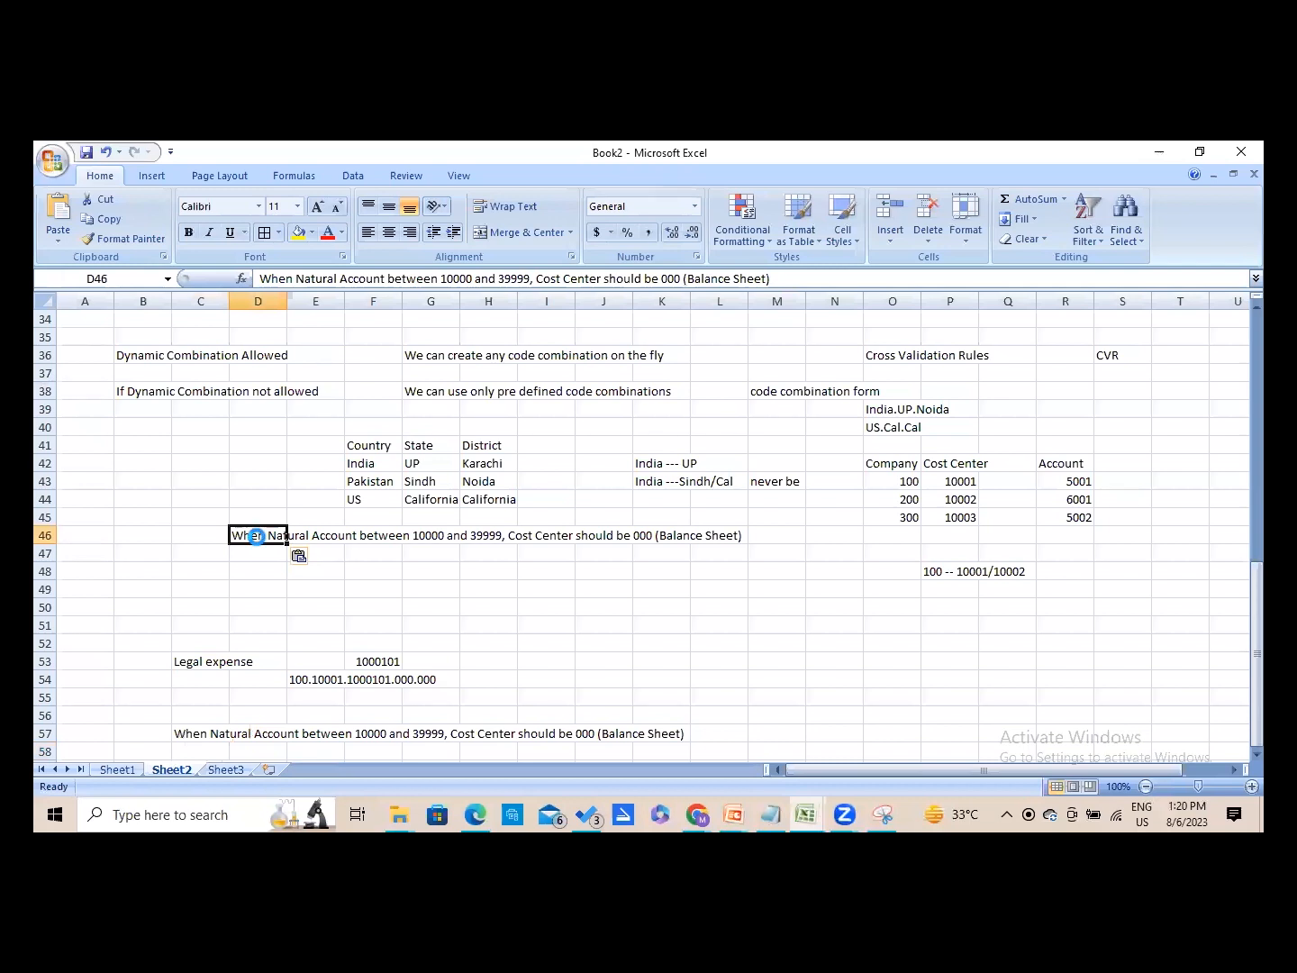
{"action": "key", "text": "Delete"}
{"action": "left_click", "coordinate": [190, 750]}
{"action": "key", "text": "ctrl+v"}
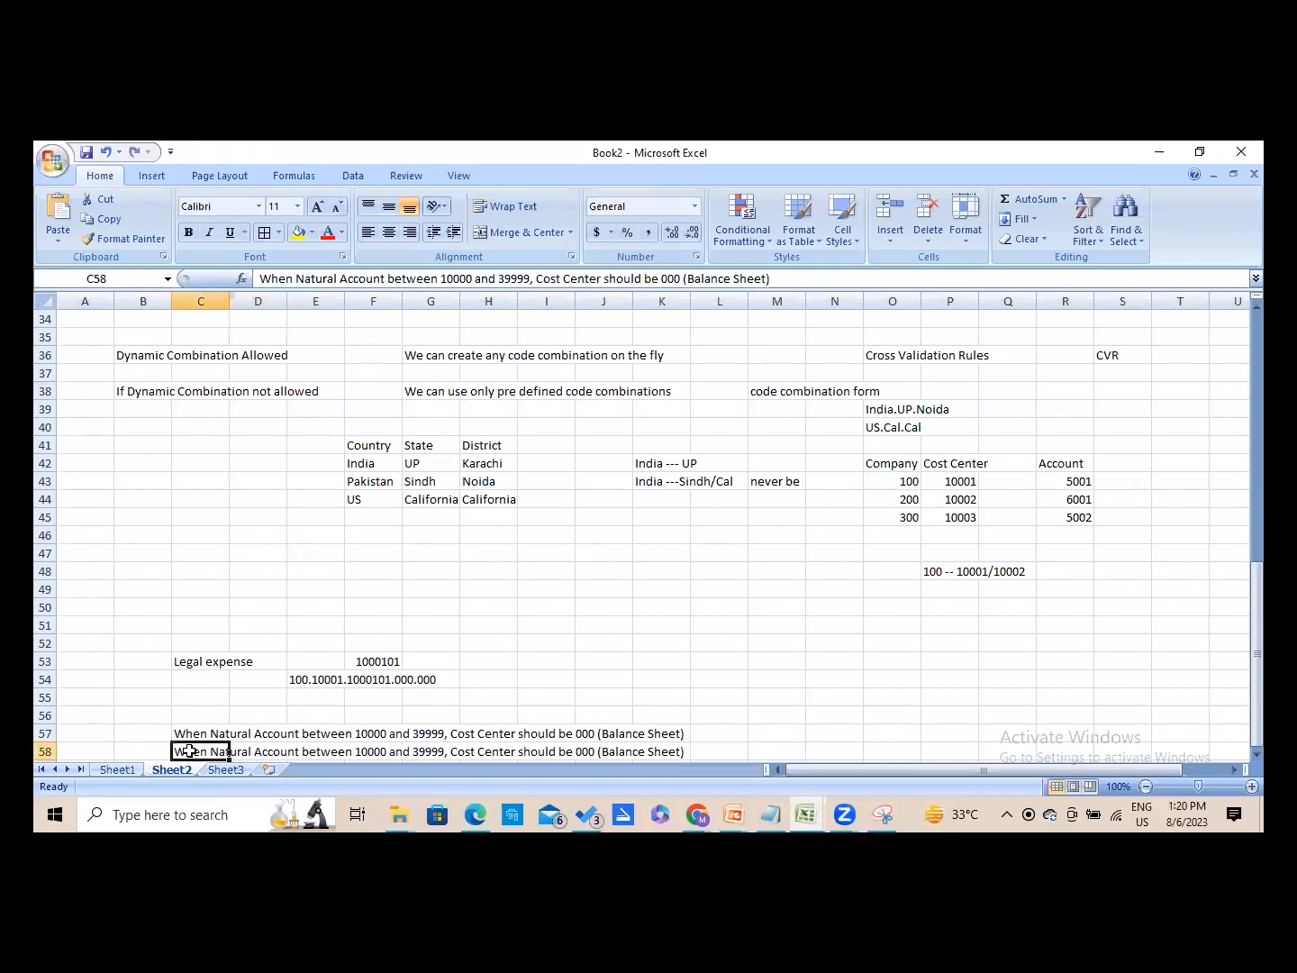
{"action": "key", "text": "Return"}
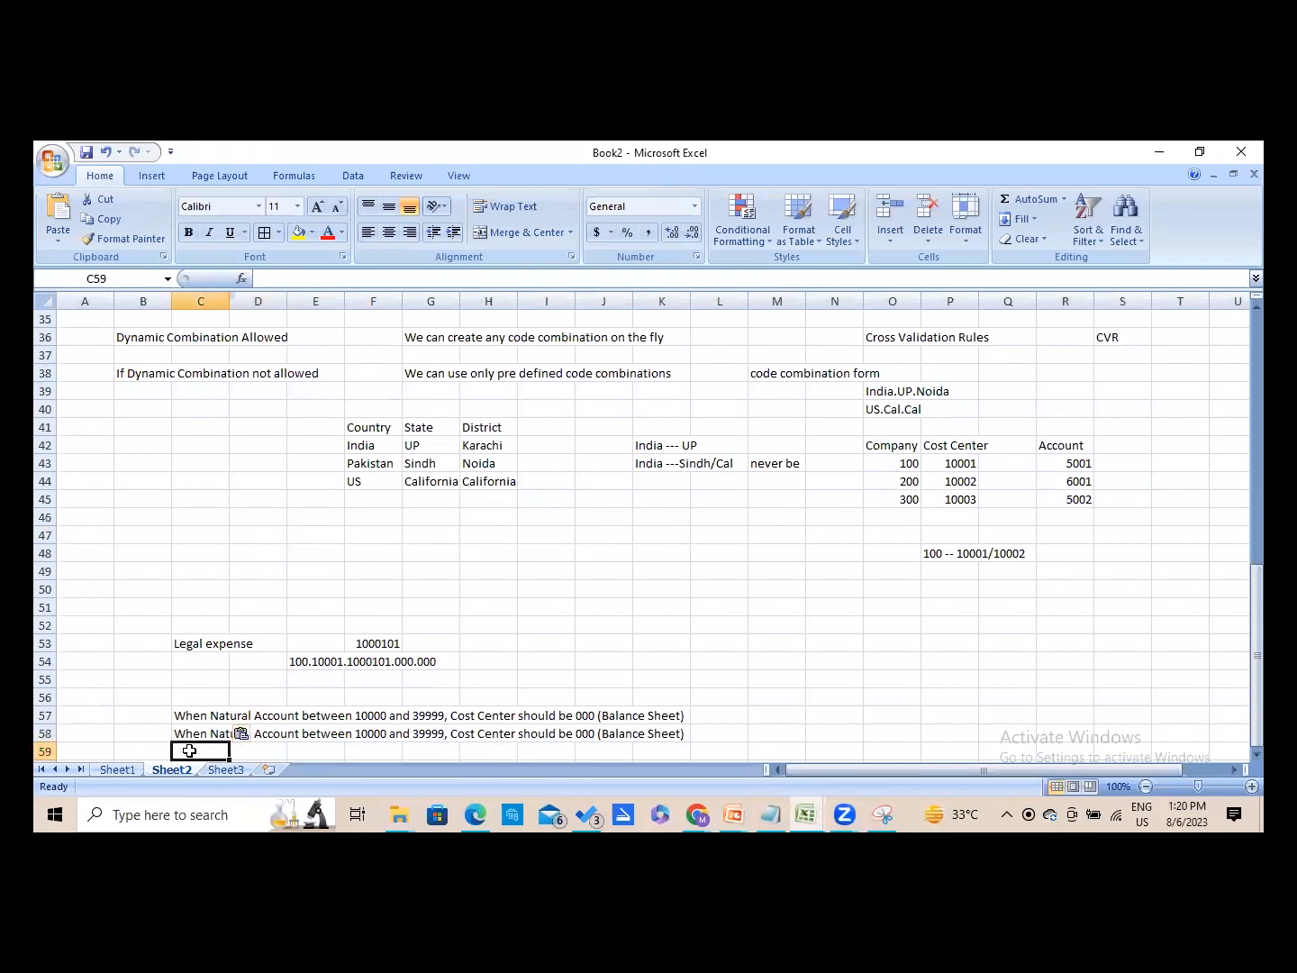
{"action": "key", "text": "Up"}
{"action": "key", "text": "Up"}
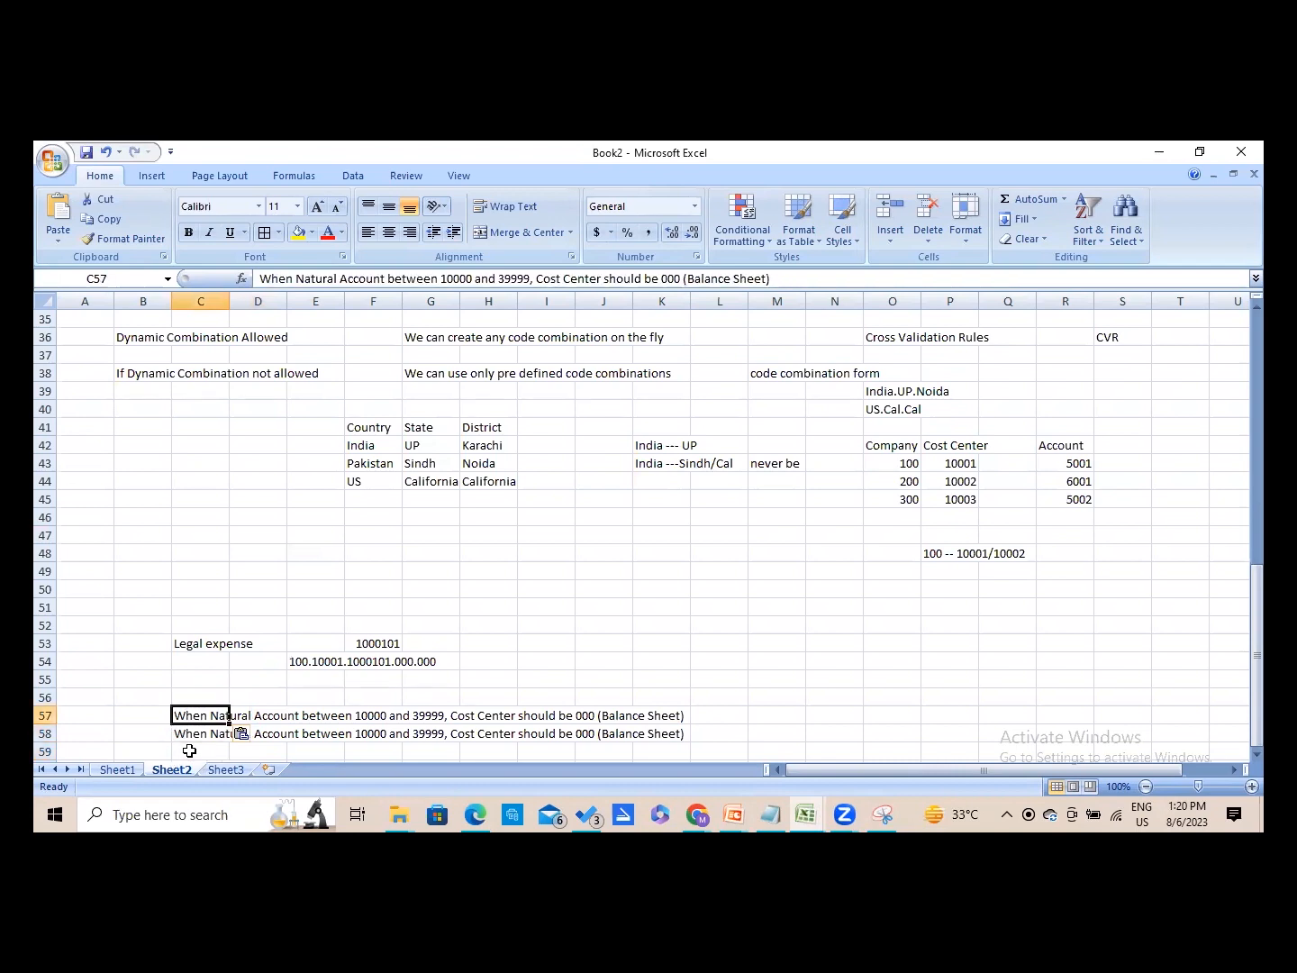
{"action": "key", "text": "ctrl+c"}
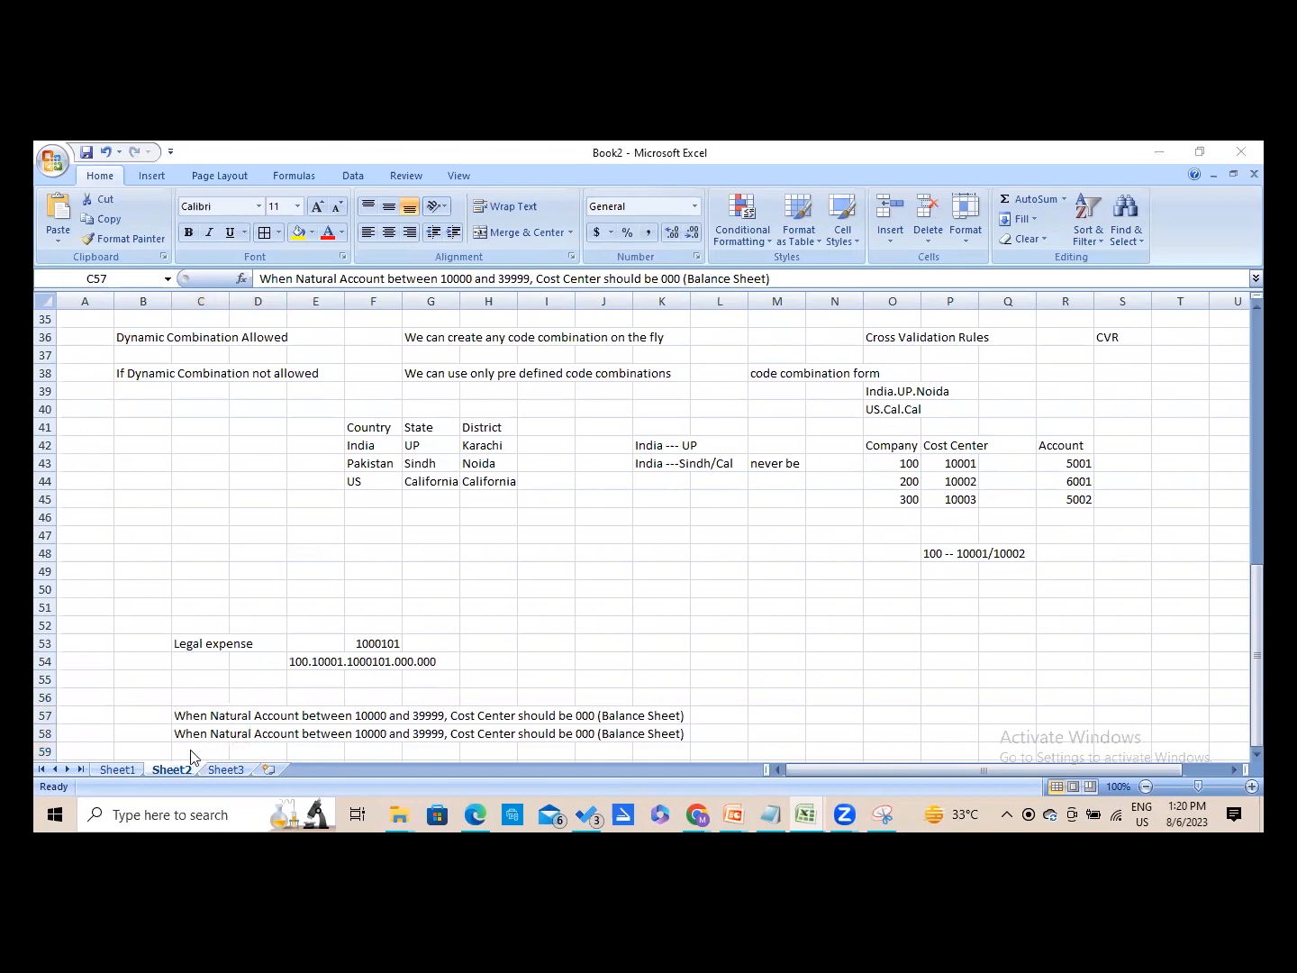
- Switch back to Oracle, save the cross-validation rules and finish managing them
{"action": "key", "text": "alt+Tab"}
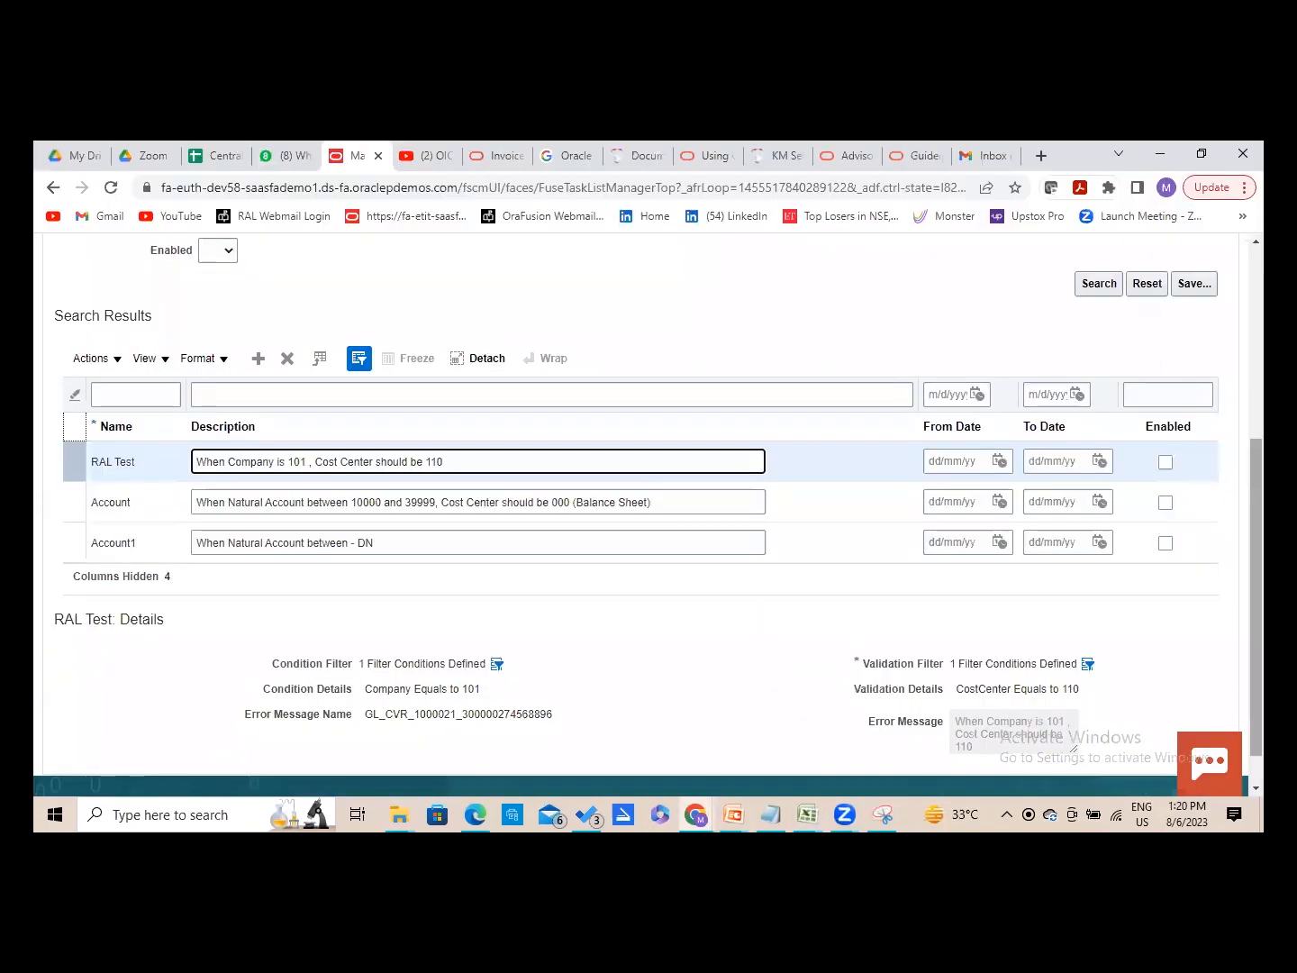
{"action": "scroll", "coordinate": [1036, 510], "scroll_direction": "up", "scroll_amount": 4}
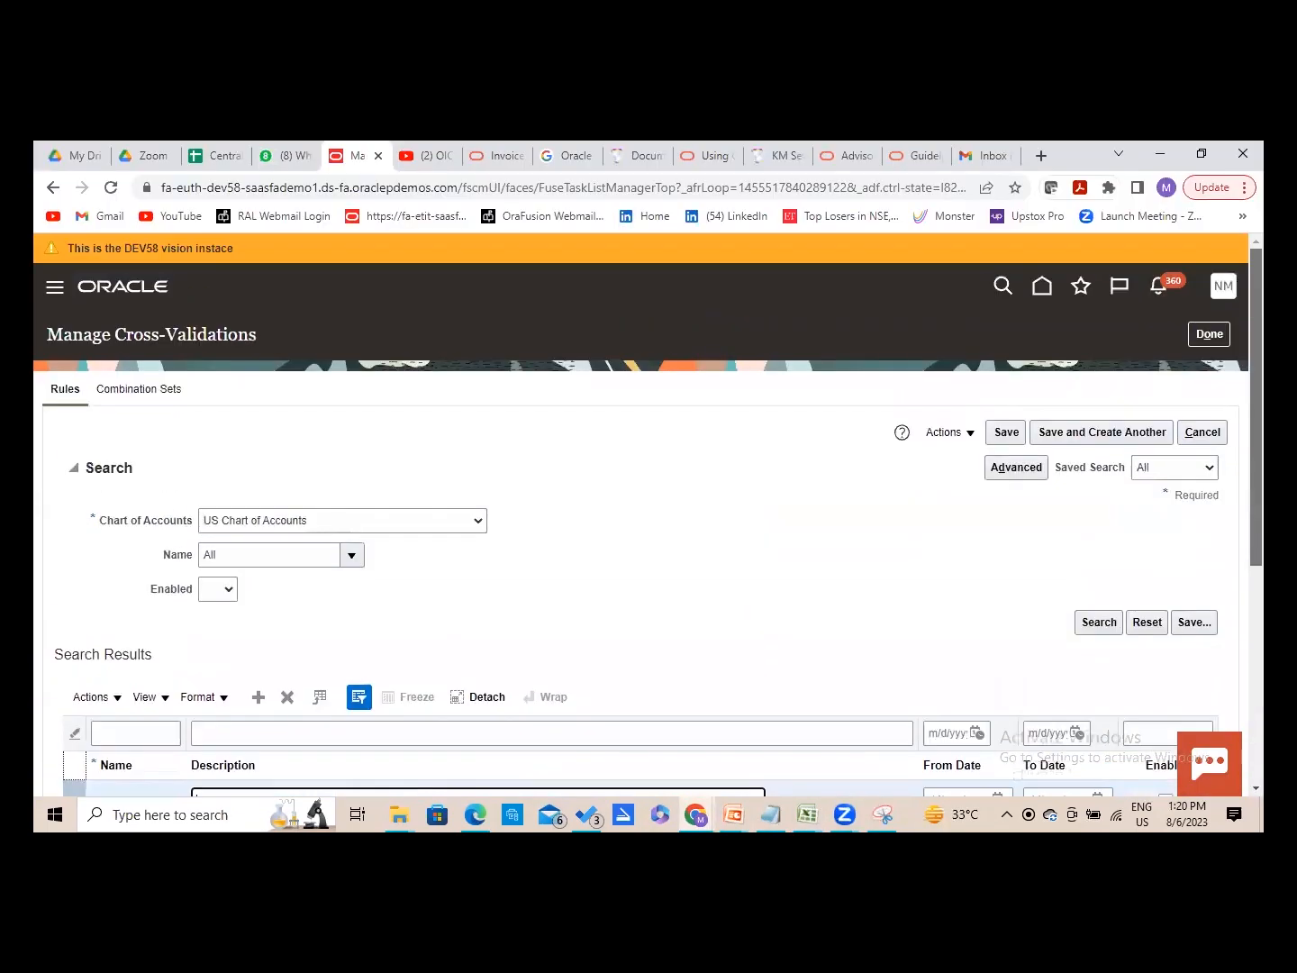
{"action": "left_click", "coordinate": [1004, 434]}
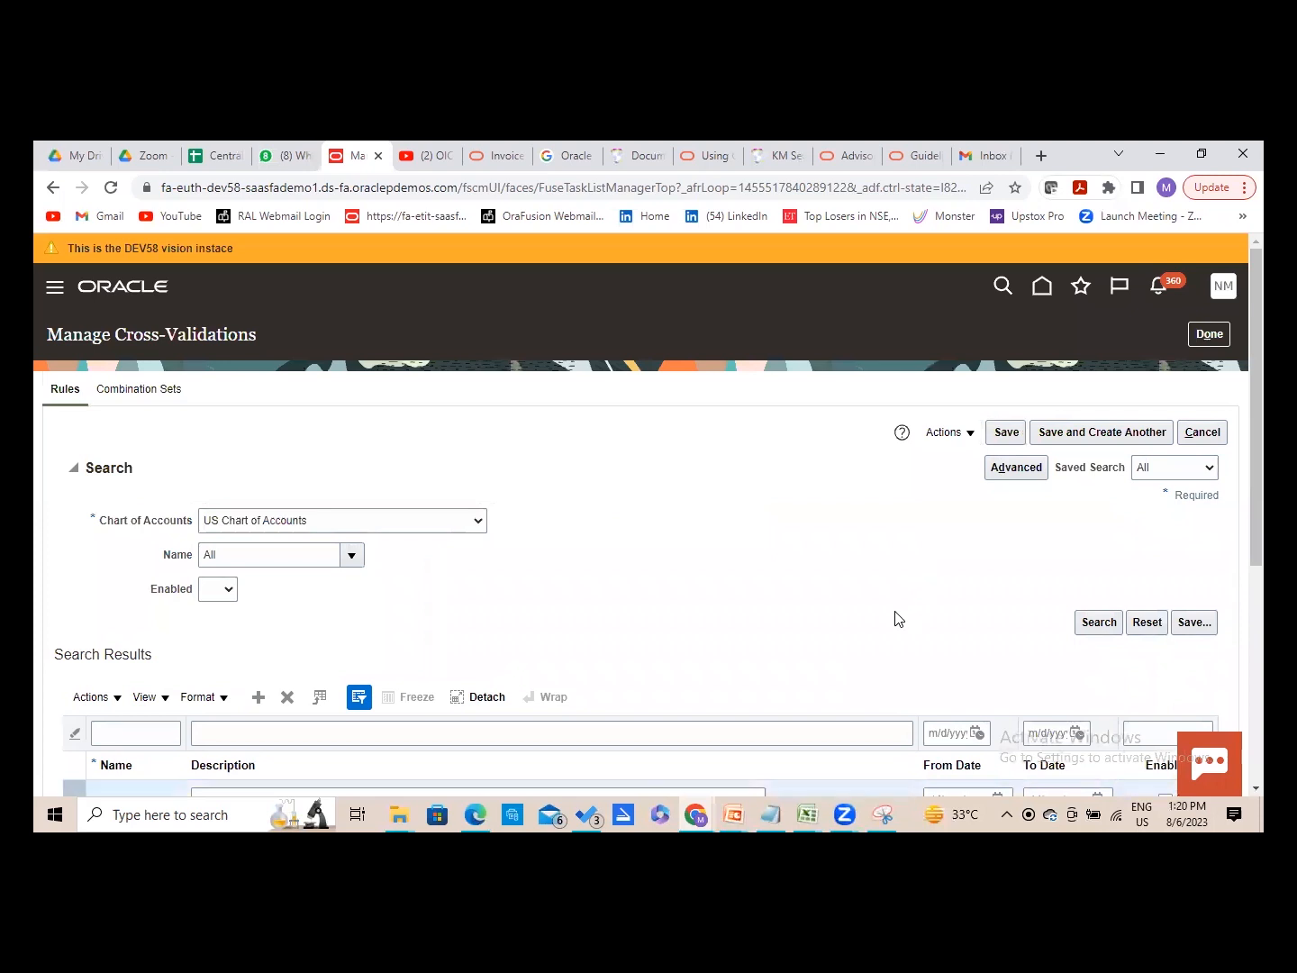
{"action": "left_click", "coordinate": [1208, 334]}
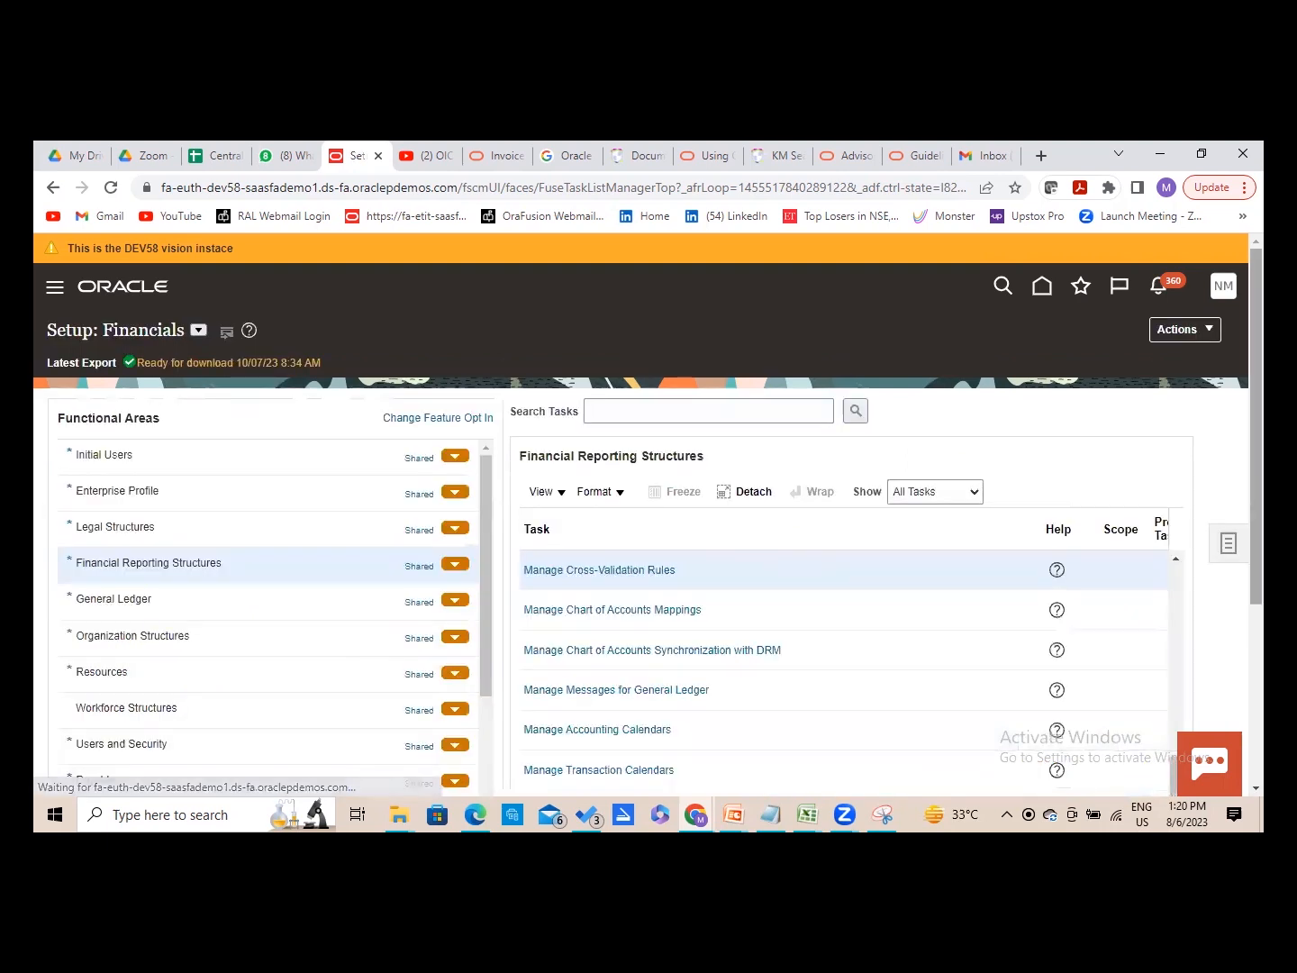
- Look over the Financial Reporting Structures tasks, display all tasks for General Ledger and browse to the journal setup tasks
{"action": "scroll", "coordinate": [648, 513], "scroll_direction": "down", "scroll_amount": 3}
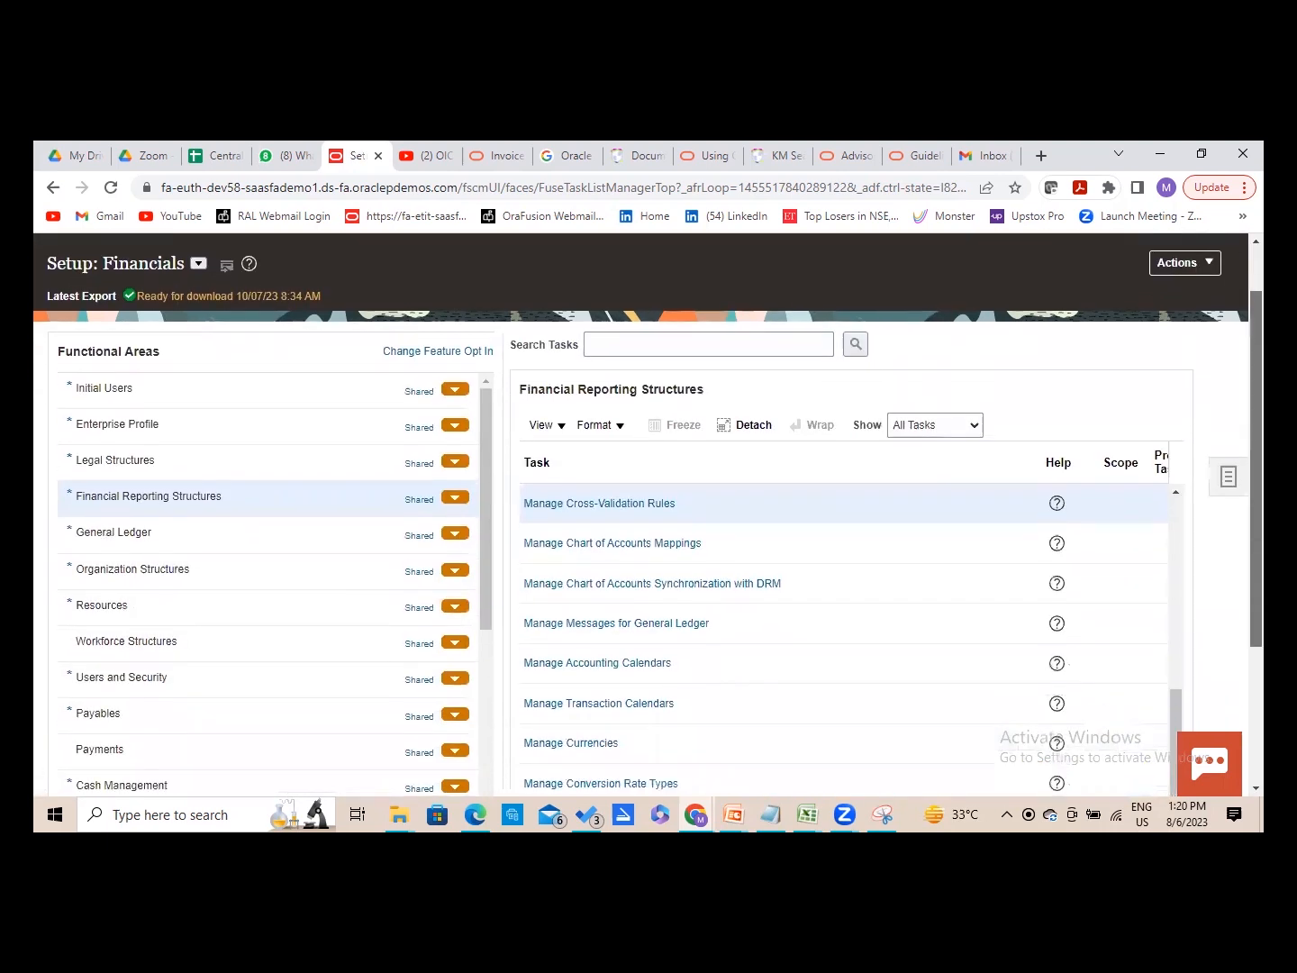
{"action": "scroll", "coordinate": [648, 514], "scroll_direction": "down", "scroll_amount": 1}
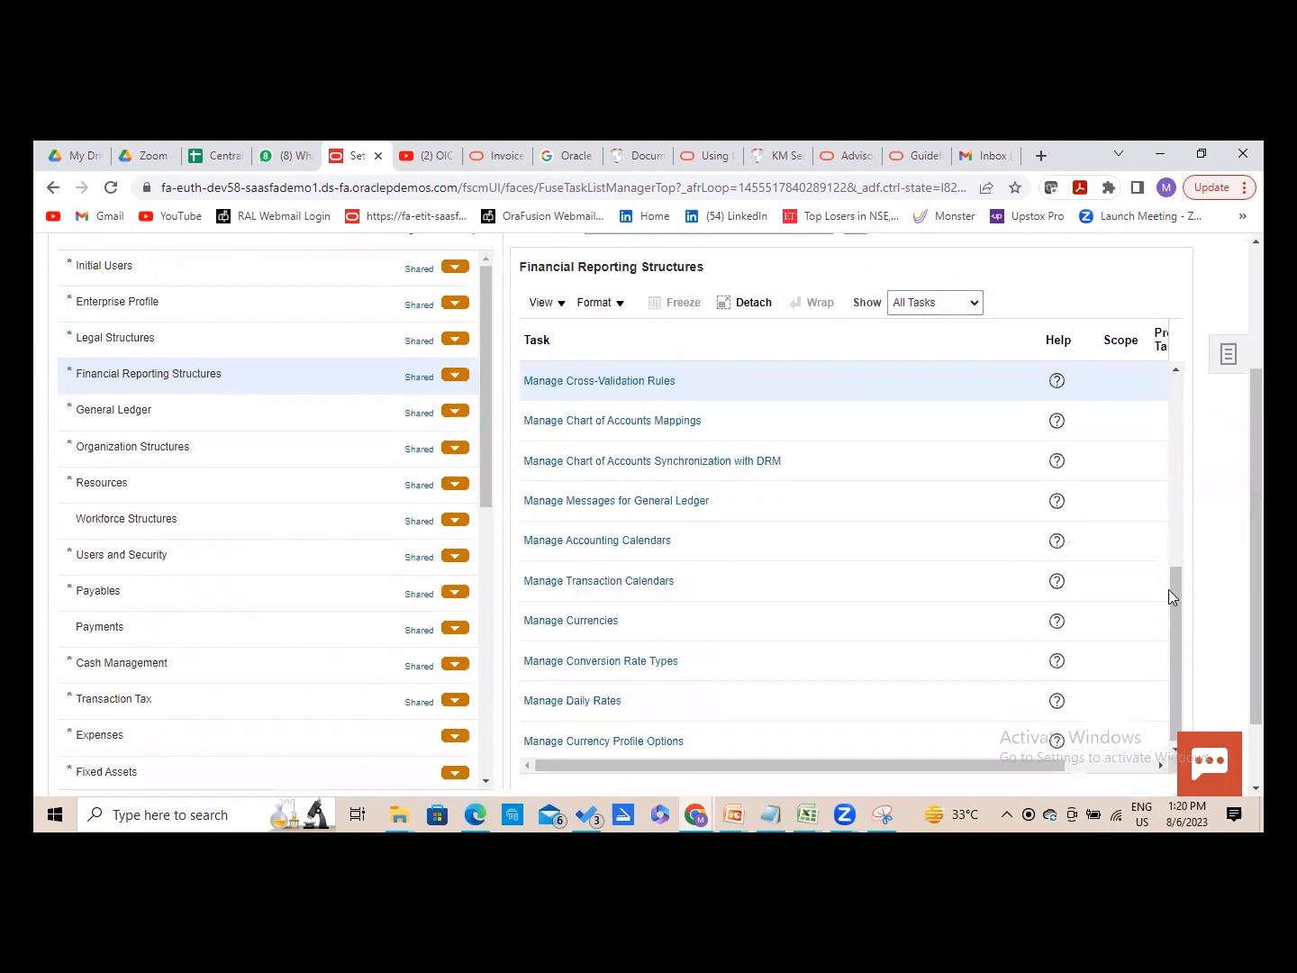
{"action": "left_click_drag", "start_coordinate": [1172, 585], "coordinate": [1163, 448]}
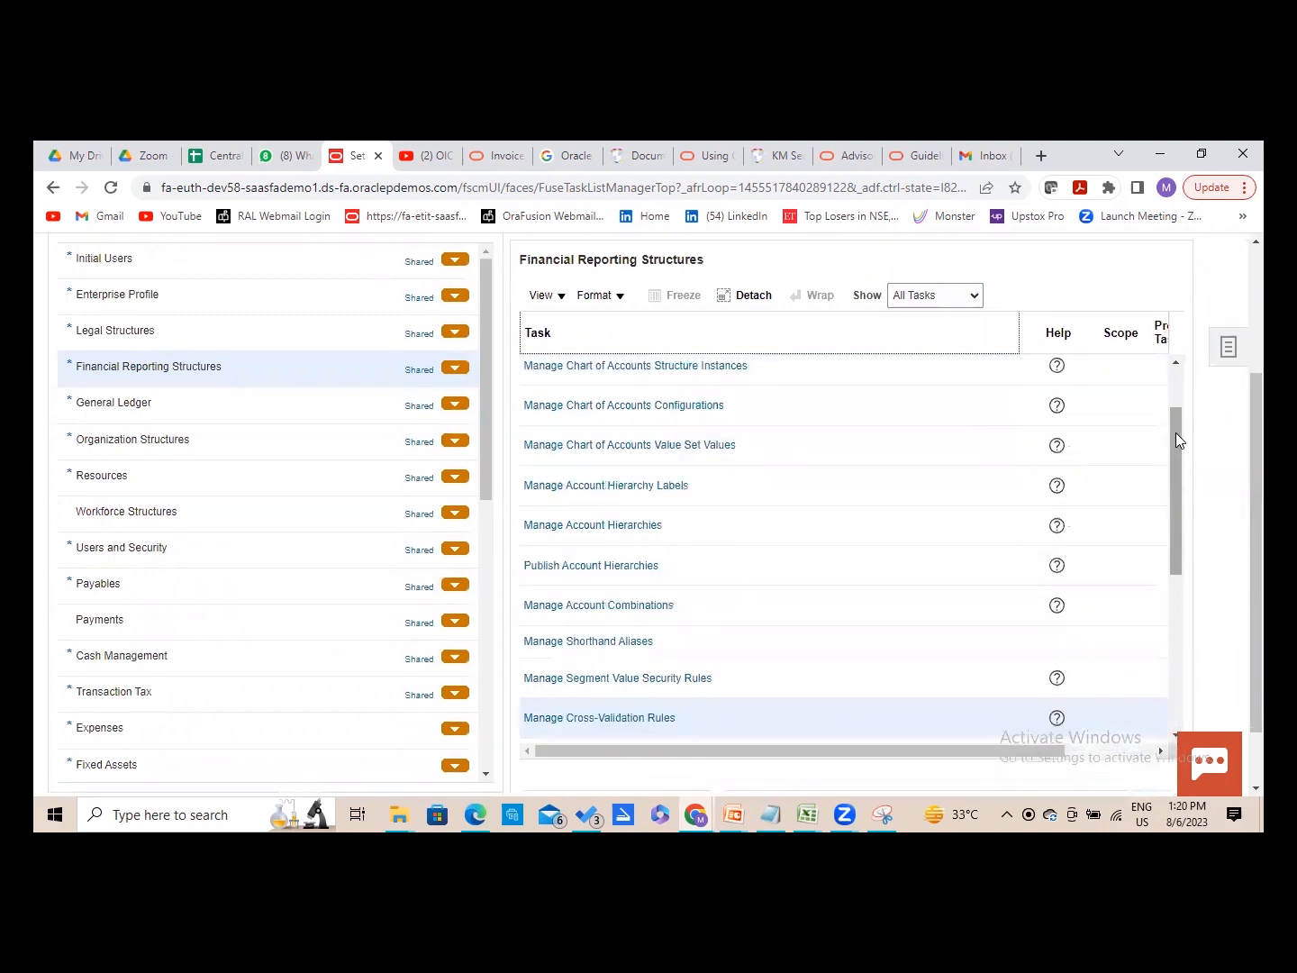
{"action": "left_click_drag", "start_coordinate": [1177, 457], "coordinate": [1175, 404]}
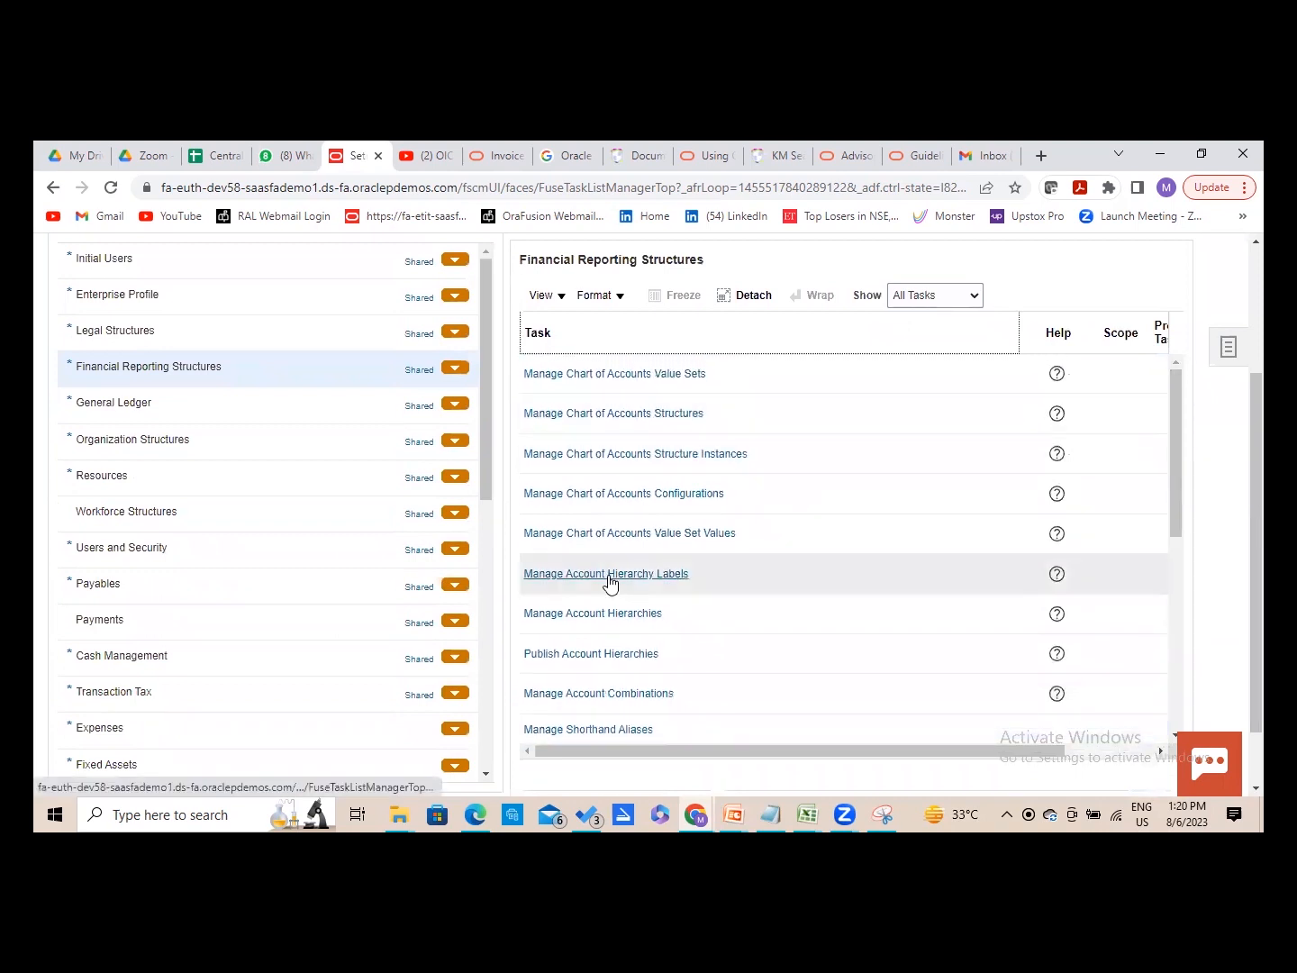
{"action": "left_click", "coordinate": [171, 413]}
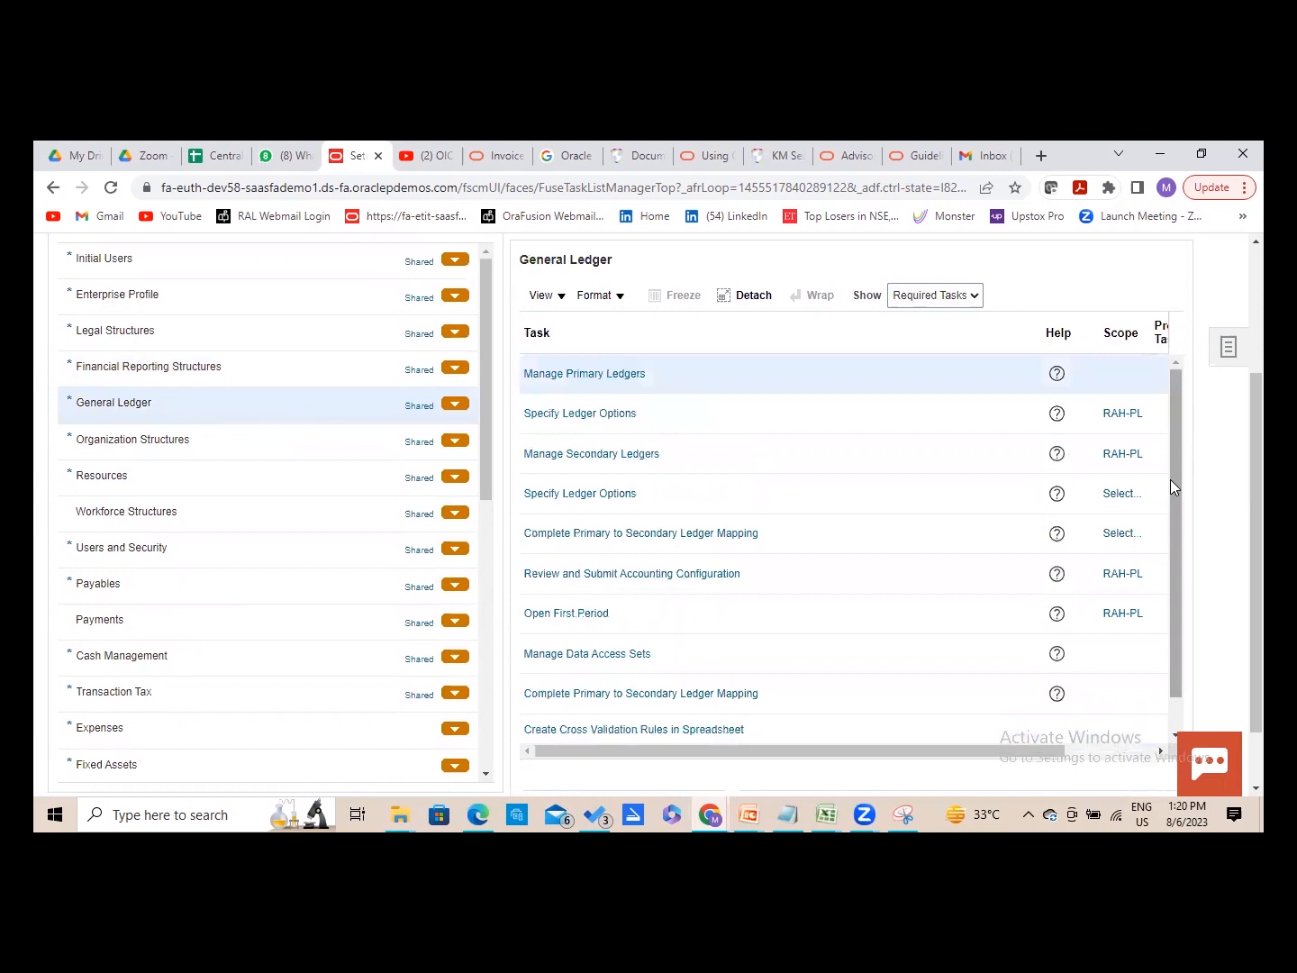
{"action": "left_click", "coordinate": [934, 297]}
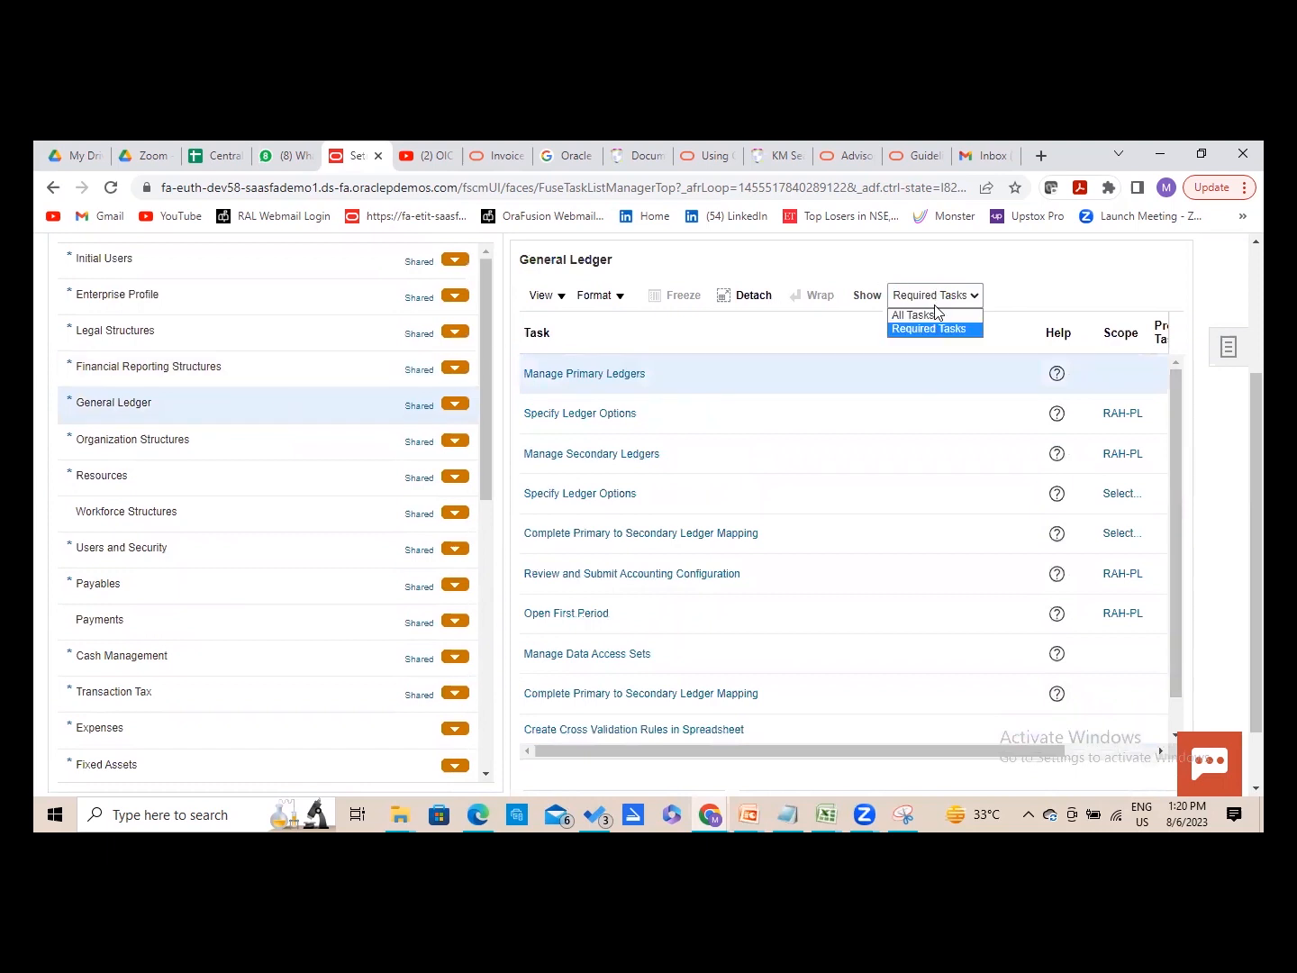
{"action": "left_click", "coordinate": [945, 309]}
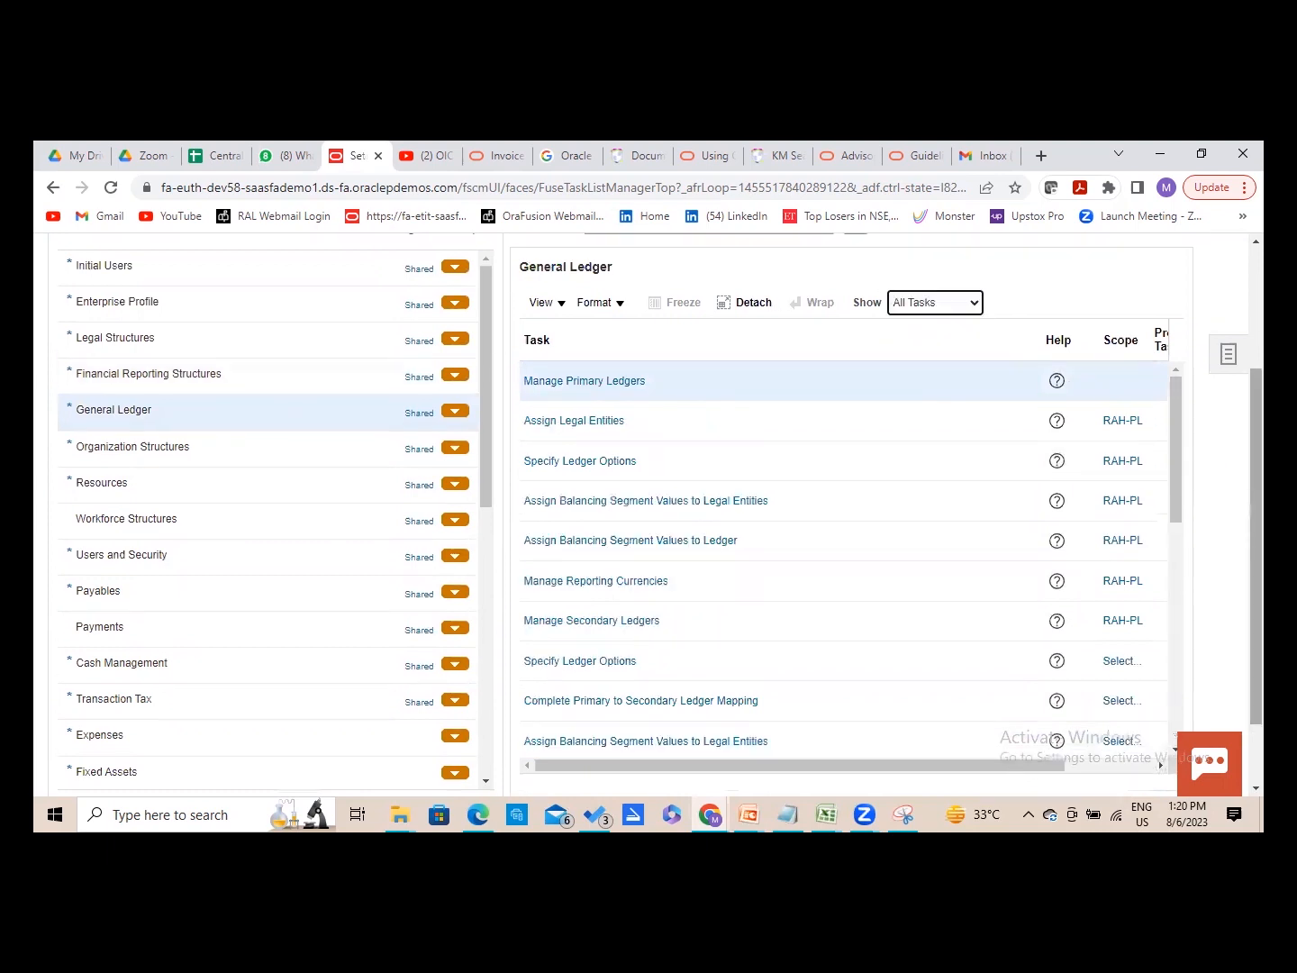
{"action": "left_click_drag", "start_coordinate": [1174, 451], "coordinate": [1211, 620]}
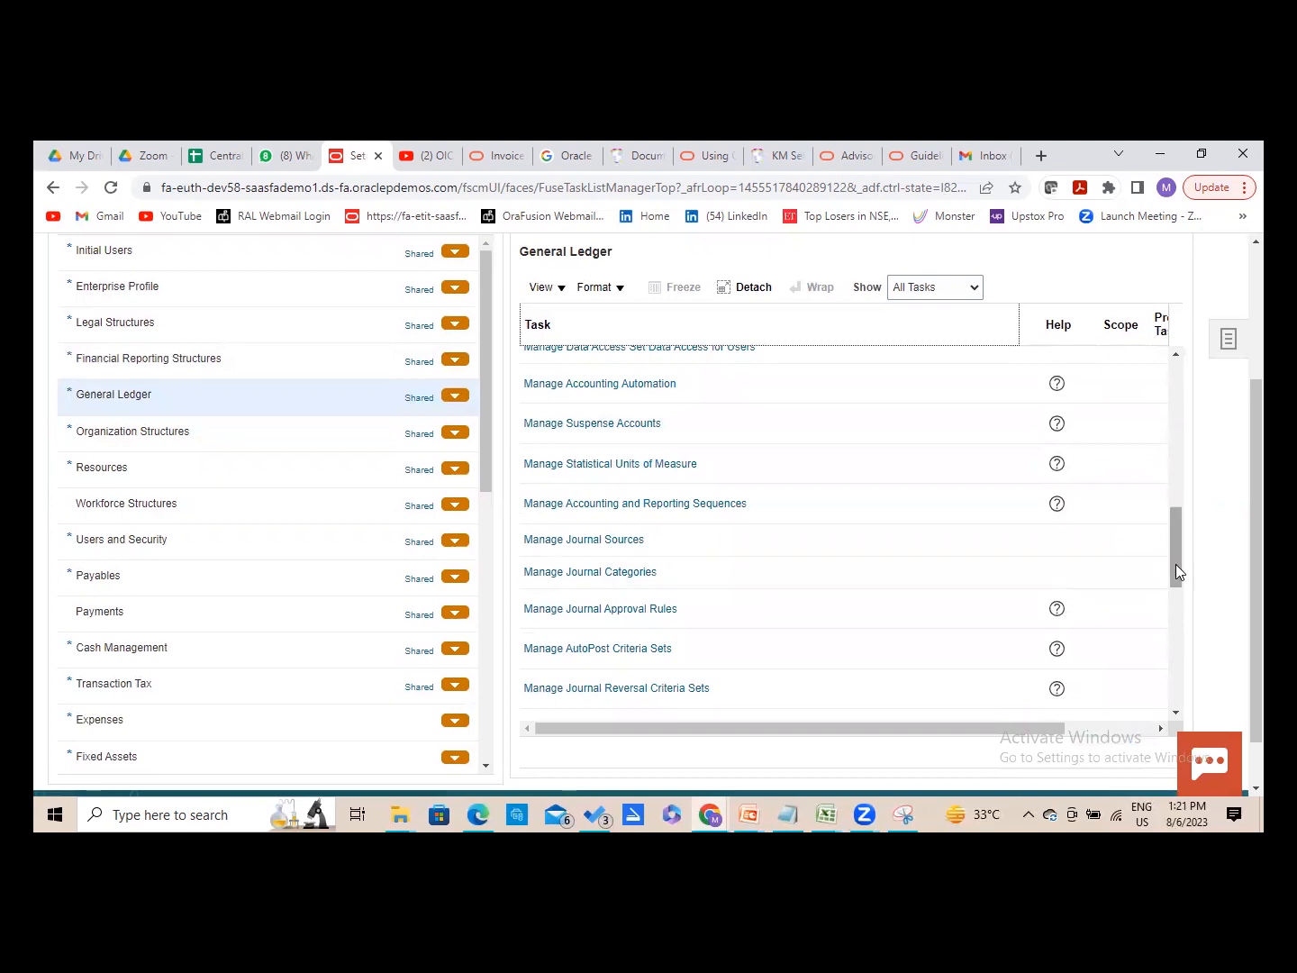
{"action": "left_click_drag", "start_coordinate": [1175, 564], "coordinate": [1179, 593]}
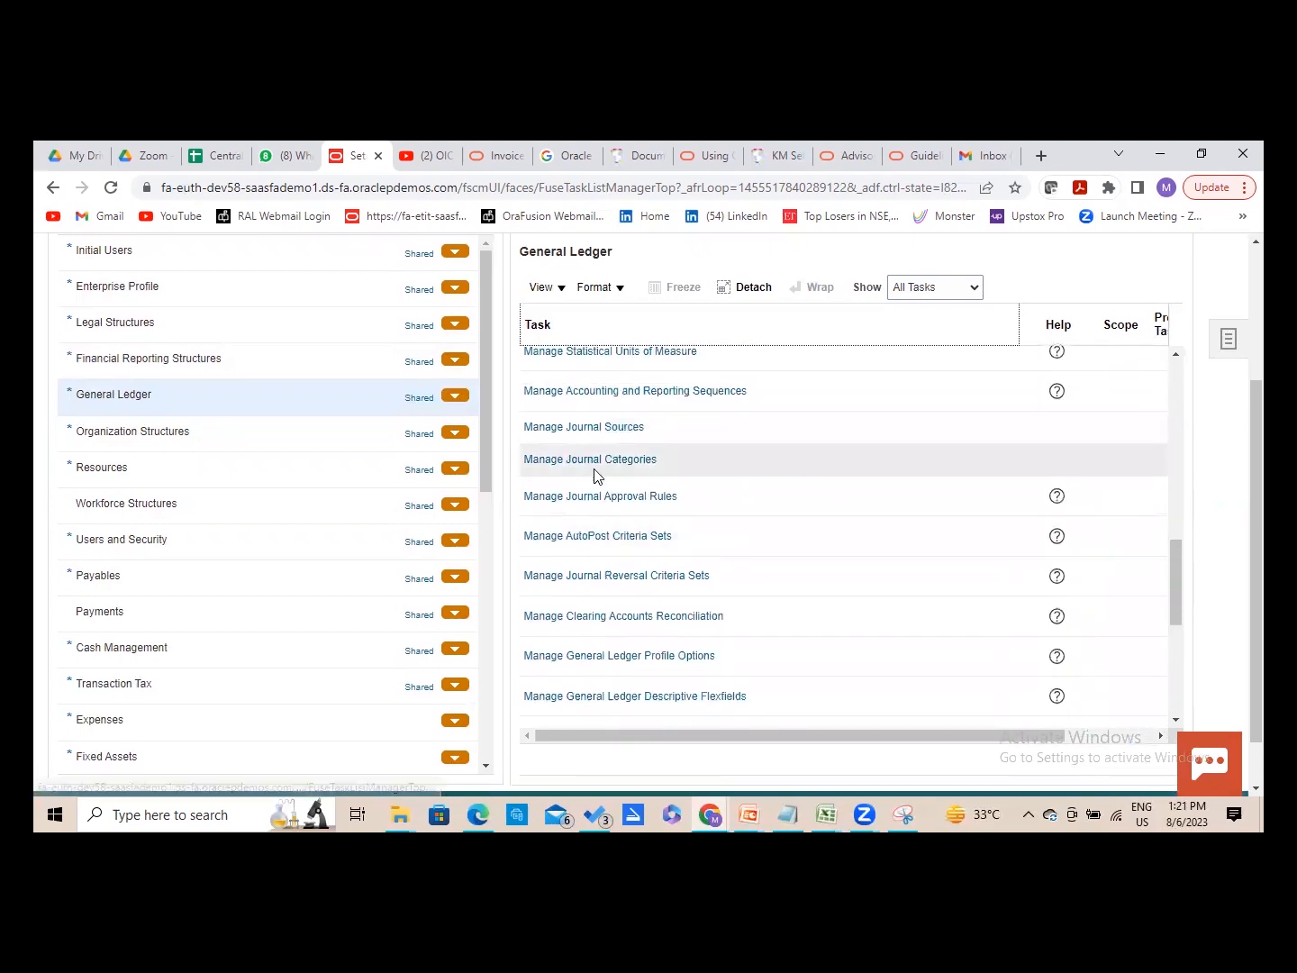
- Open the Manage Journal Sources task and add a new source named "RAL Journal Source"
{"action": "left_click", "coordinate": [607, 427]}
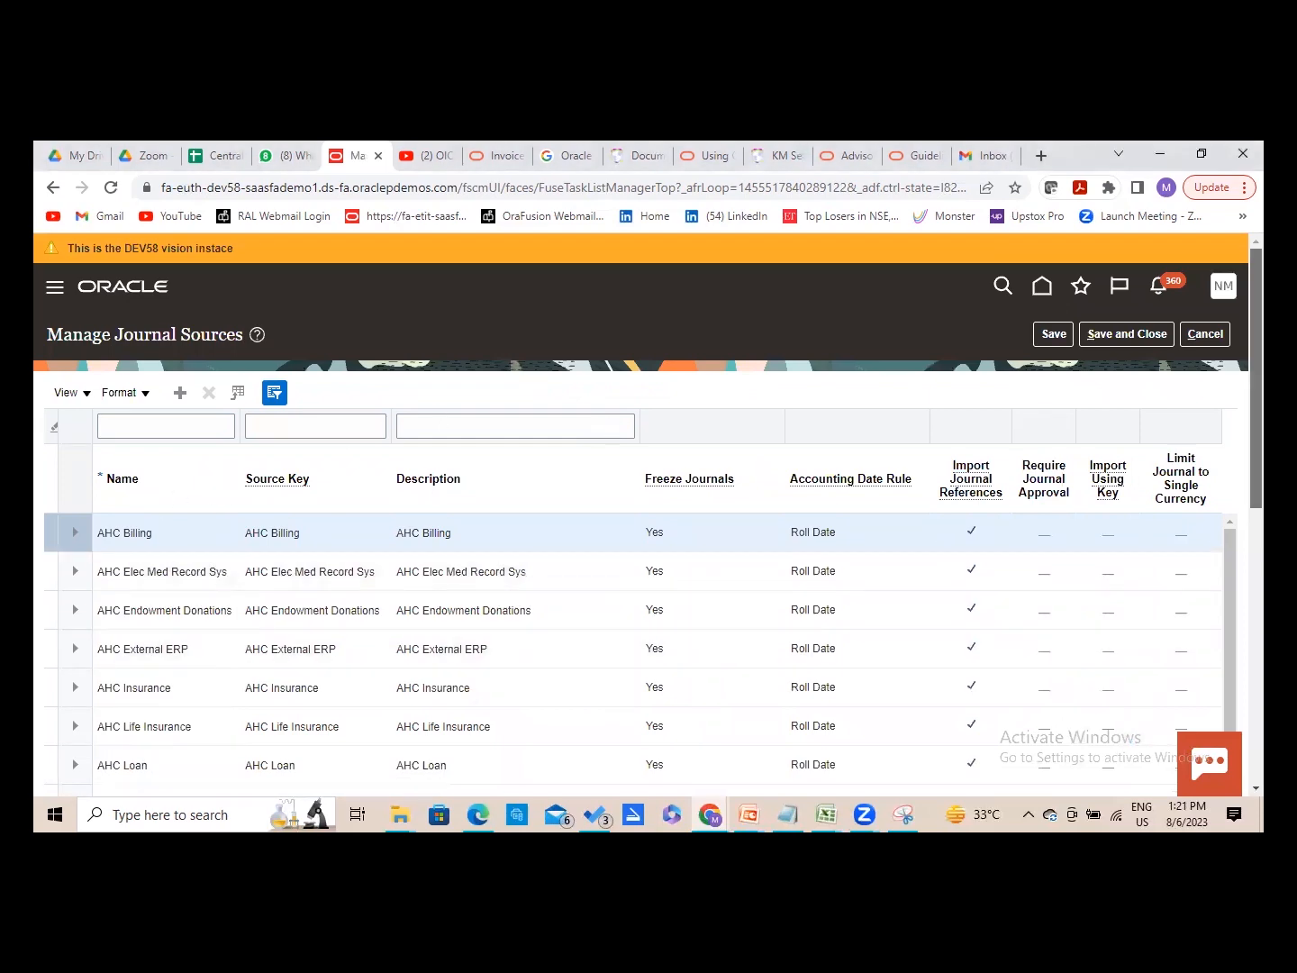
{"action": "scroll", "coordinate": [1255, 541], "scroll_direction": "down", "scroll_amount": 2}
{"action": "scroll", "coordinate": [629, 513], "scroll_direction": "up", "scroll_amount": 2}
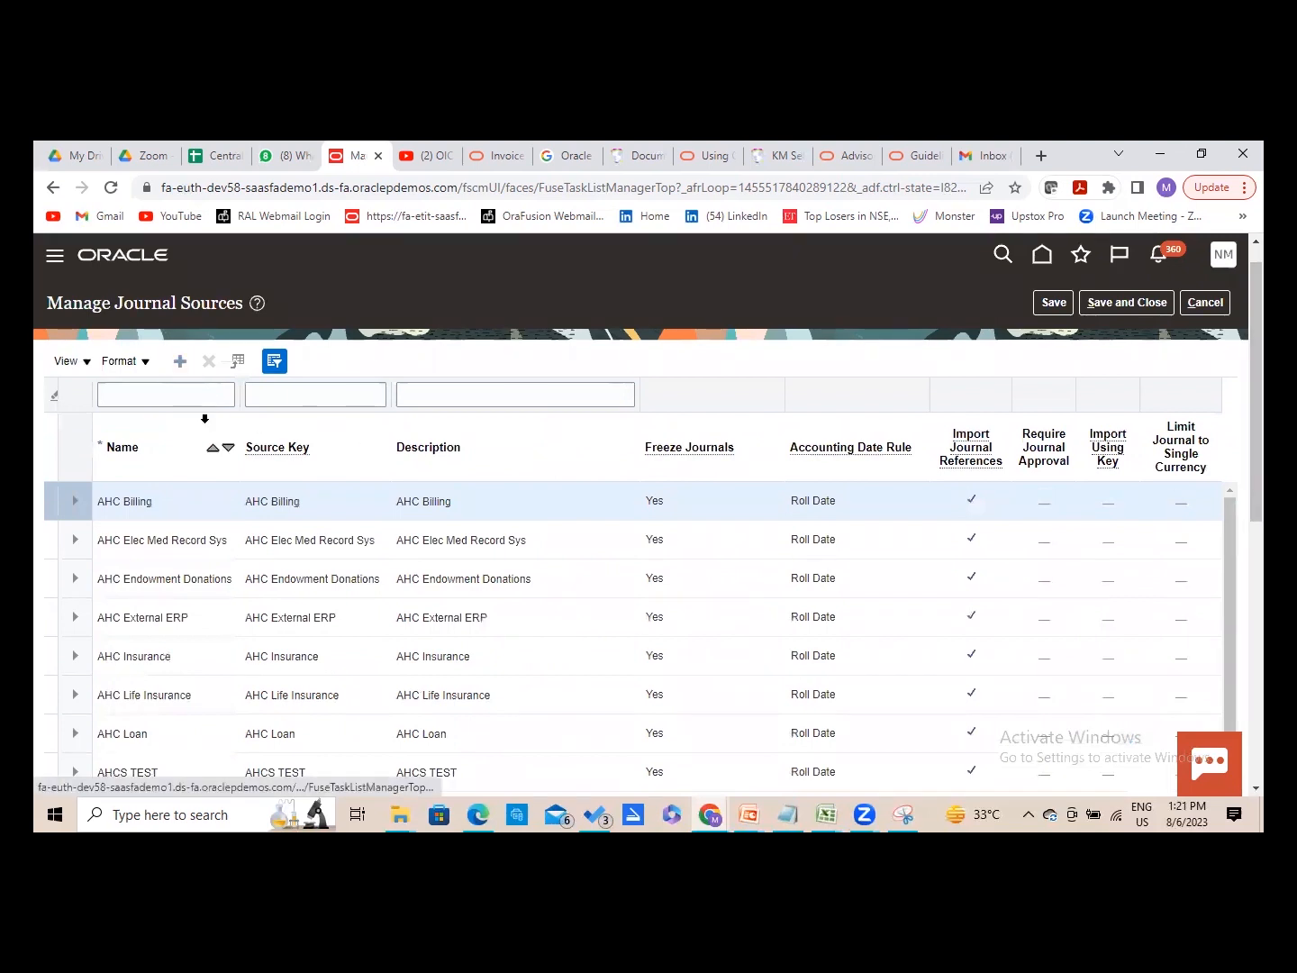
{"action": "left_click", "coordinate": [175, 500]}
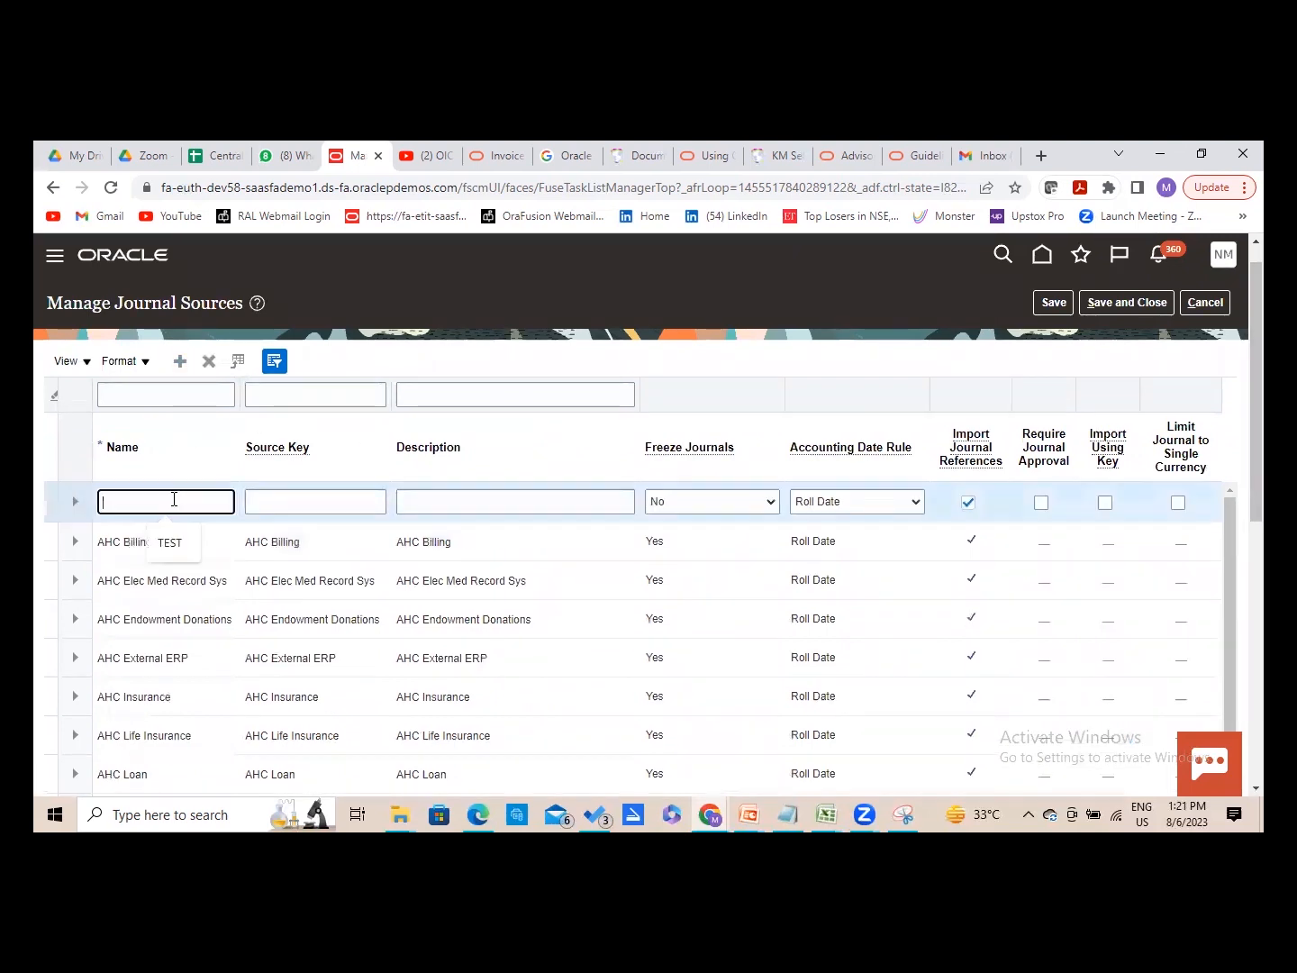
{"action": "type", "text": "RAL"}
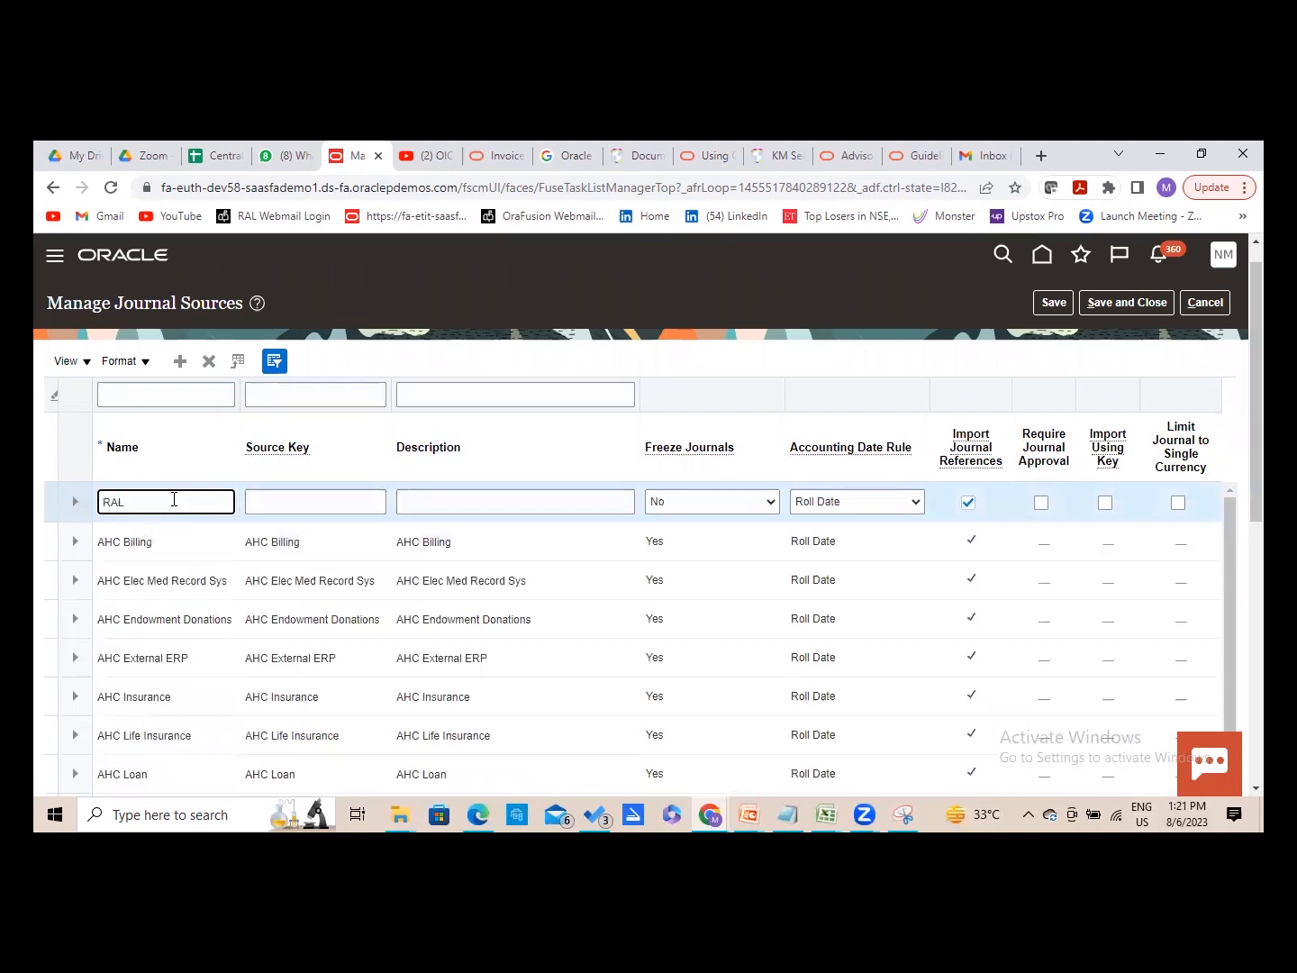
{"action": "type", "text": " Journal Source"}
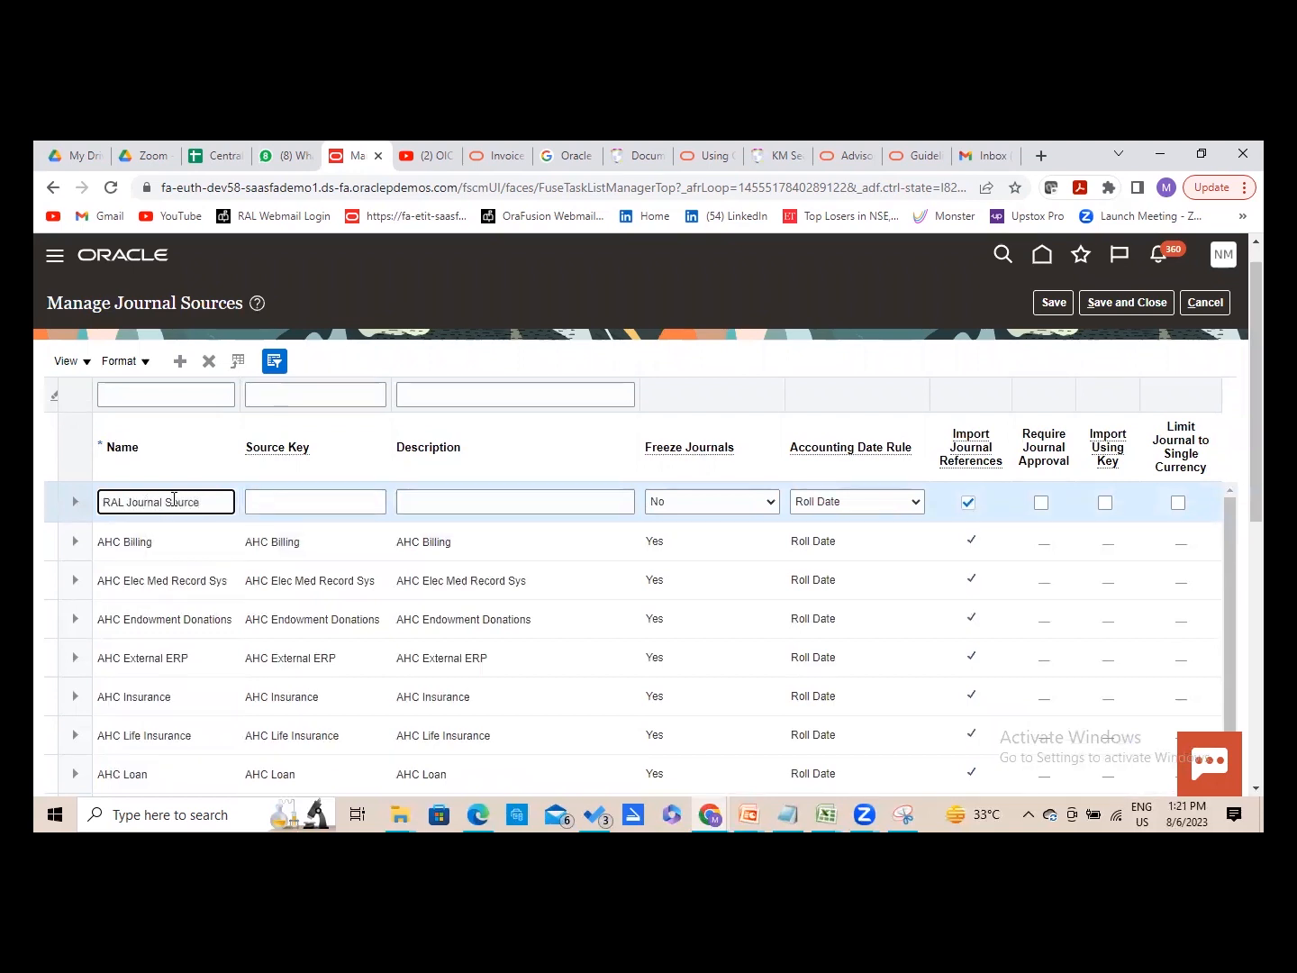
{"action": "key", "text": "Tab"}
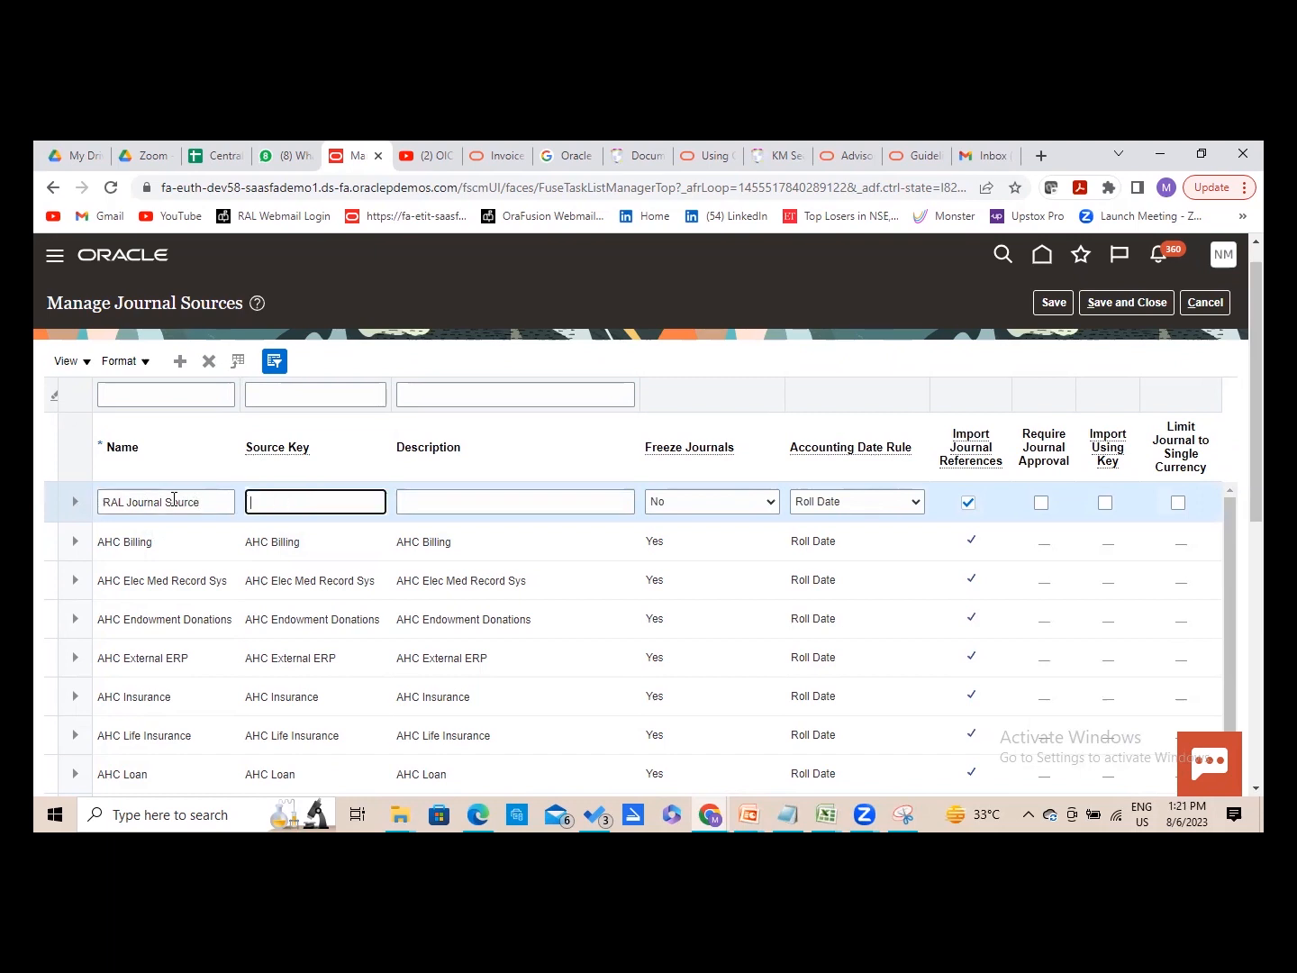
- Give the new journal source the source key "RAL JOURNAL SOURCE" and the description "RAL Jounral Source"
{"action": "type", "text": "RAL JOURNAL SOURE"}
{"action": "key", "text": "BackSpace"}
{"action": "type", "text": "CE"}
{"action": "key", "text": "Tab"}
{"action": "type", "text": "RAL"}
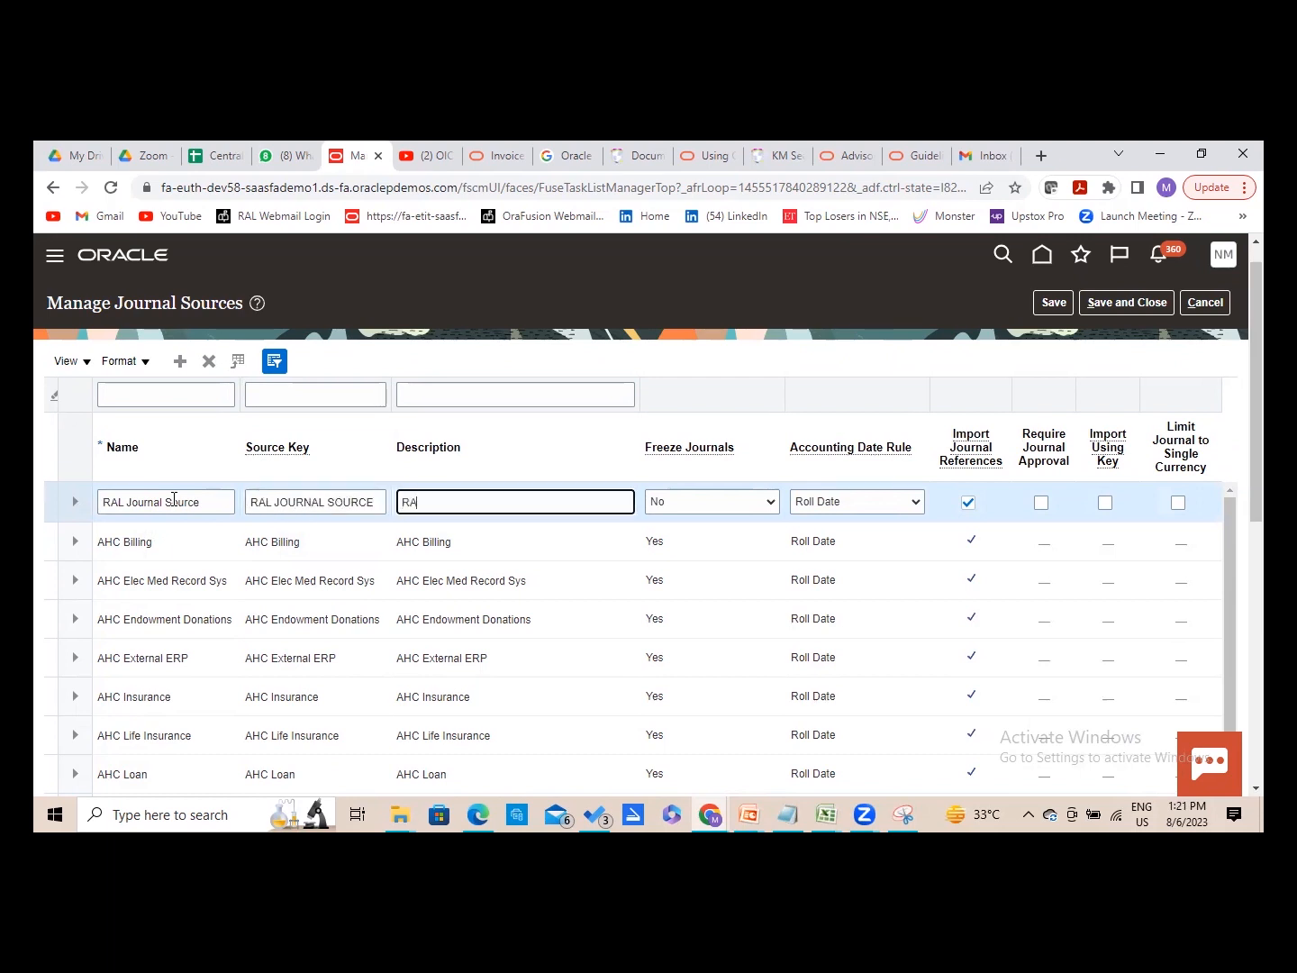
{"action": "type", "text": " Jounral Source"}
{"action": "key", "text": "Tab"}
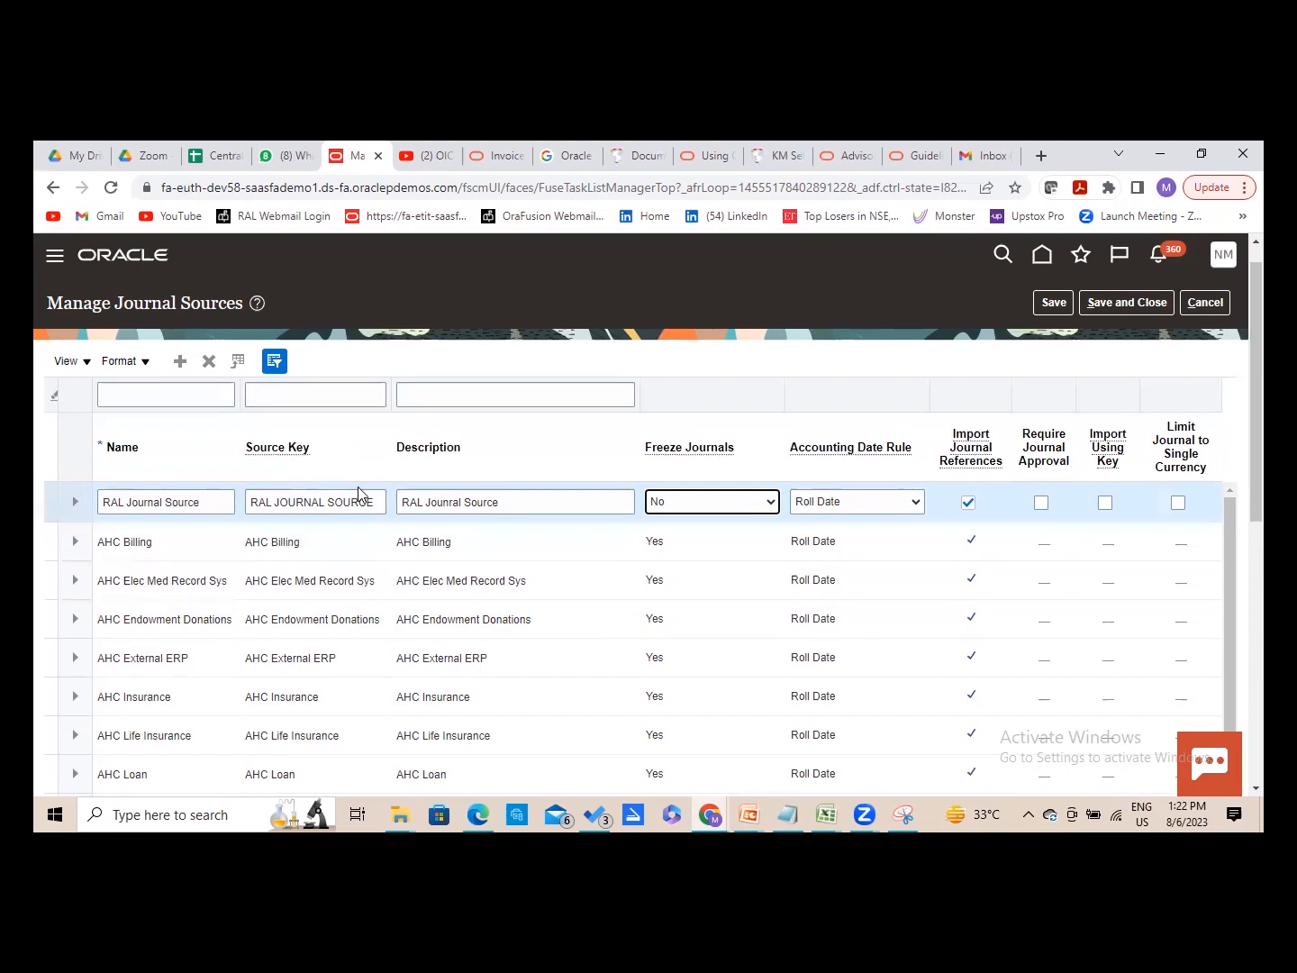
- Keep the new source's freeze, accounting date and import defaults, save it and close the journal sources
{"action": "left_click", "coordinate": [647, 356]}
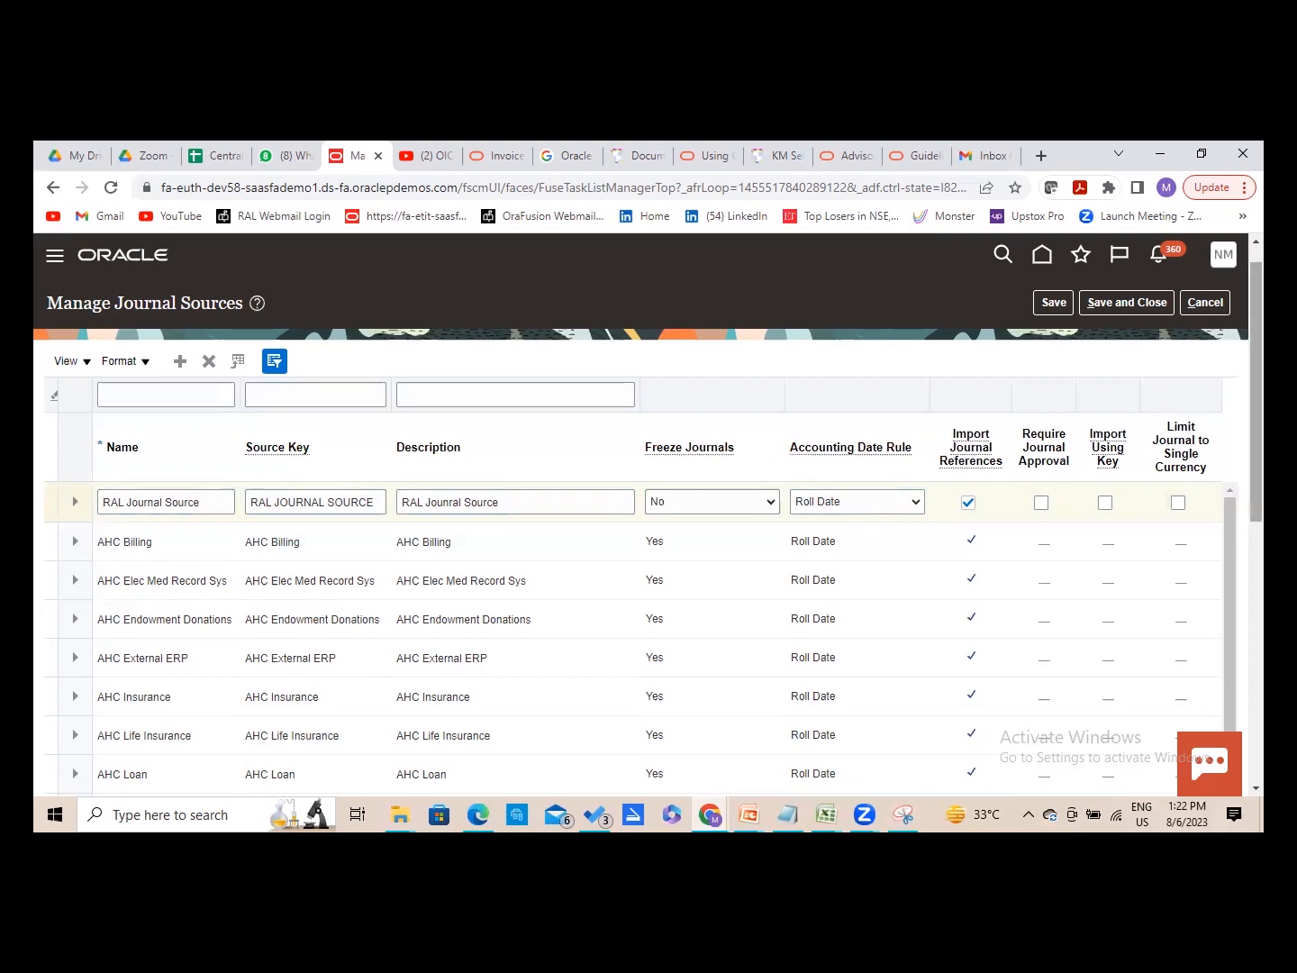
{"action": "scroll", "coordinate": [648, 514], "scroll_direction": "down", "scroll_amount": 3}
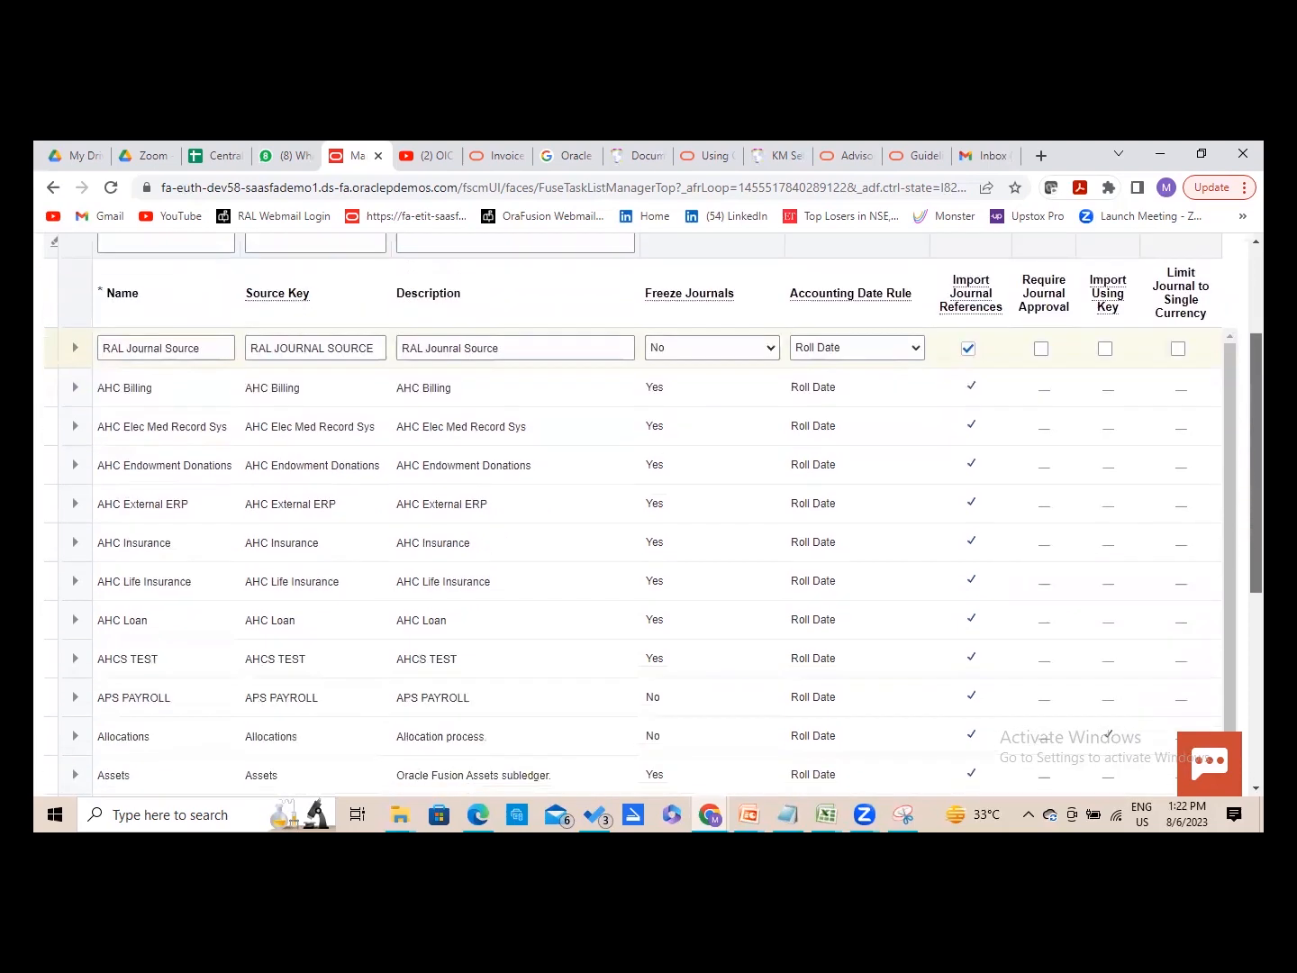
{"action": "left_click_drag", "start_coordinate": [1255, 464], "coordinate": [1255, 374]}
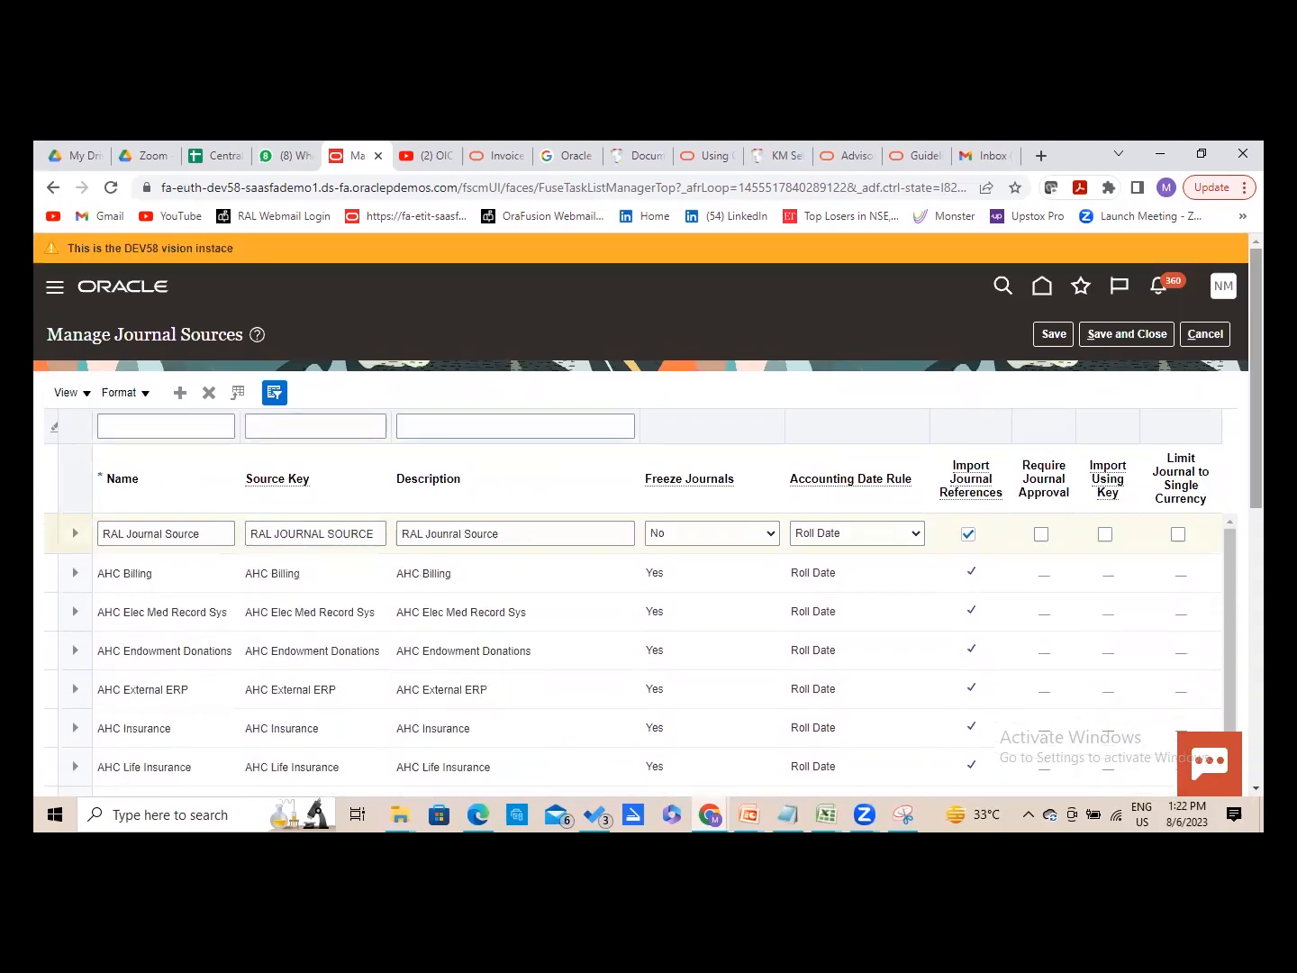
{"action": "left_click", "coordinate": [1063, 335]}
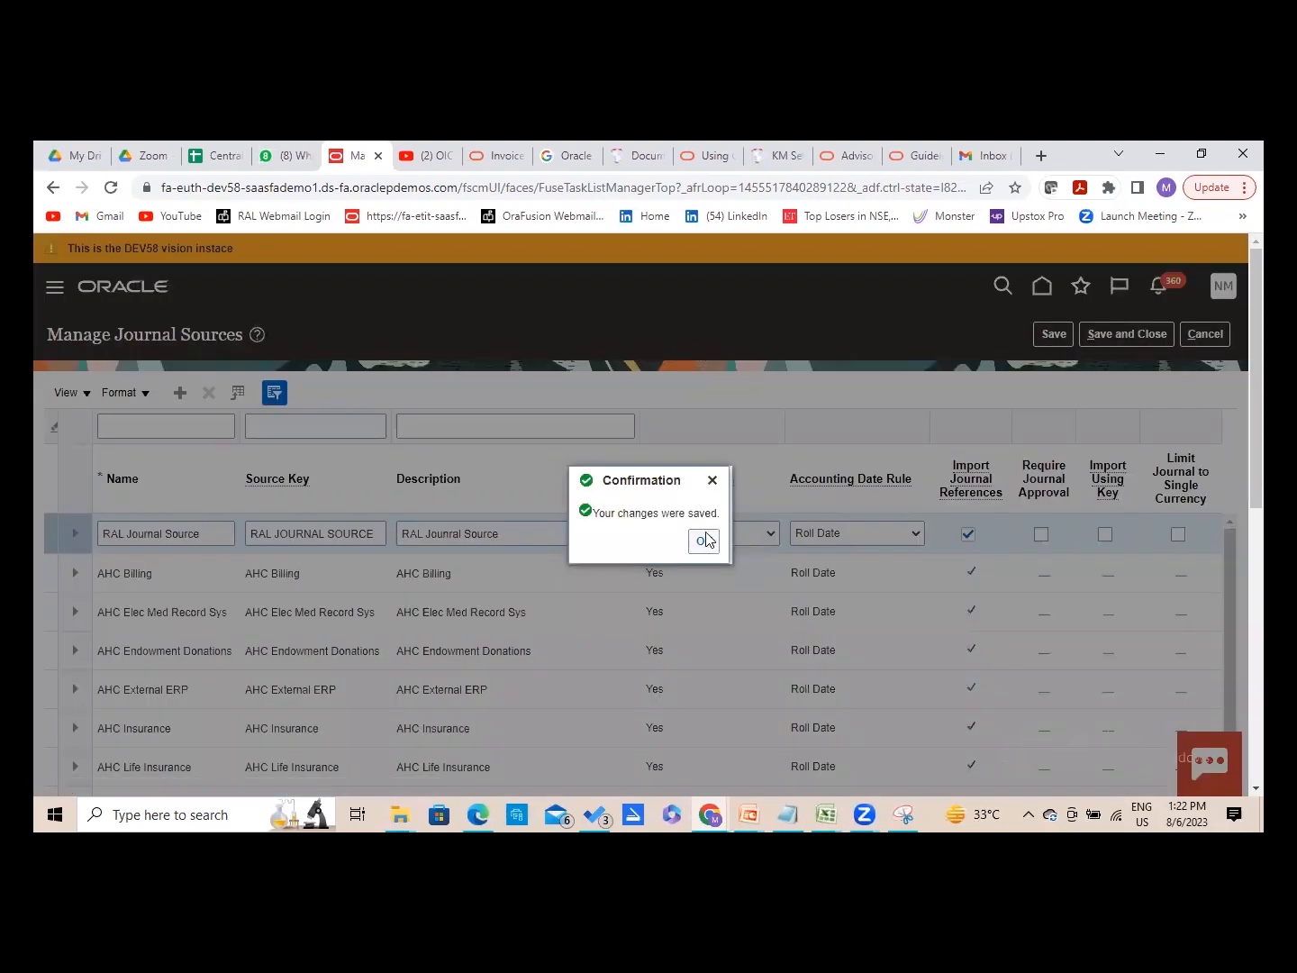
{"action": "left_click", "coordinate": [703, 541]}
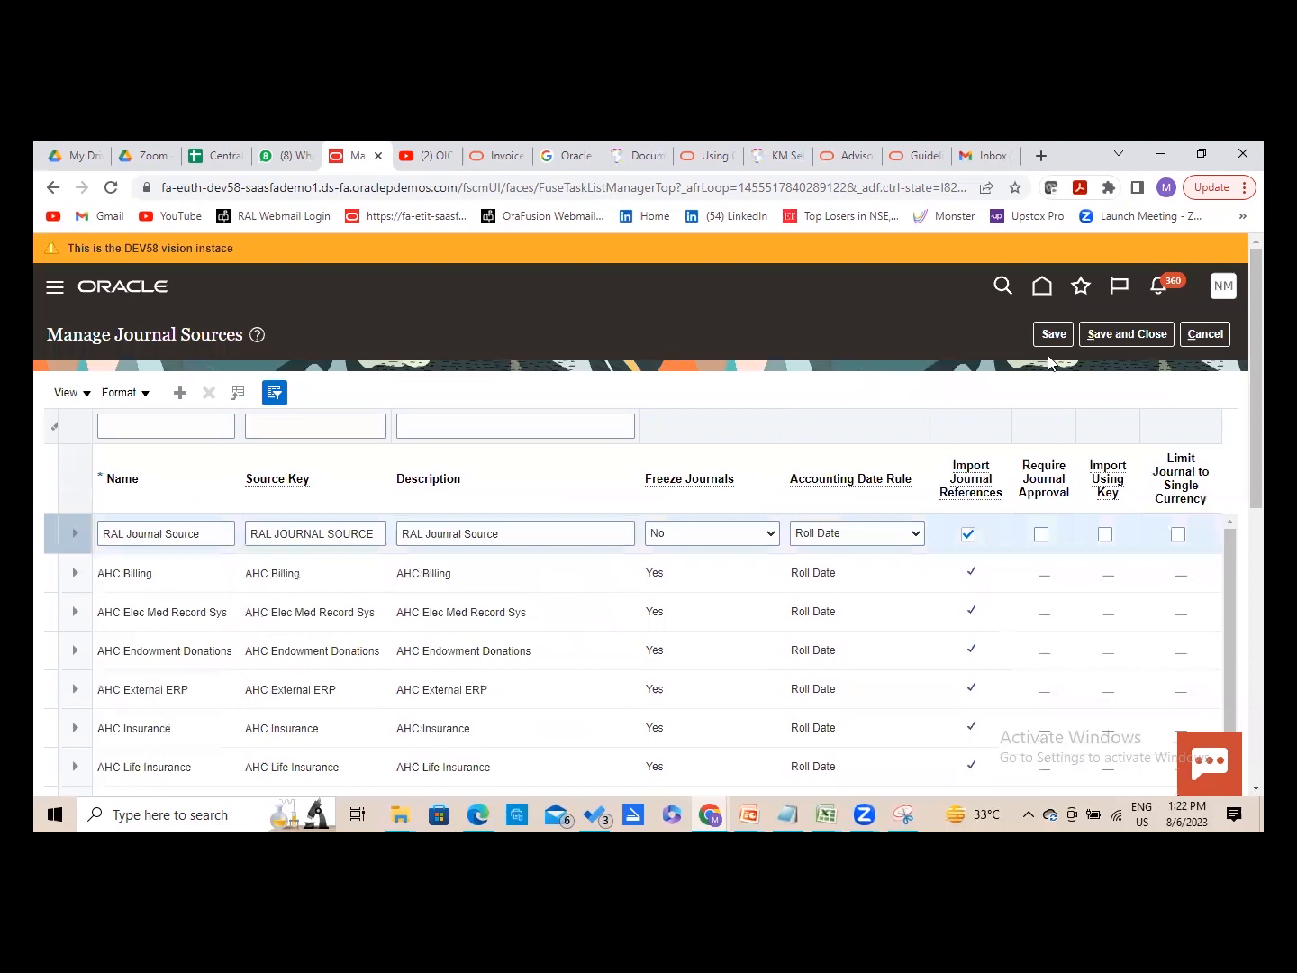
{"action": "left_click", "coordinate": [1116, 337]}
- Open Manage Journal Categories and add a category named "RAL Journal Category" with the category key "RAL JOURNAL CATEGORY"
{"action": "left_click", "coordinate": [601, 602]}
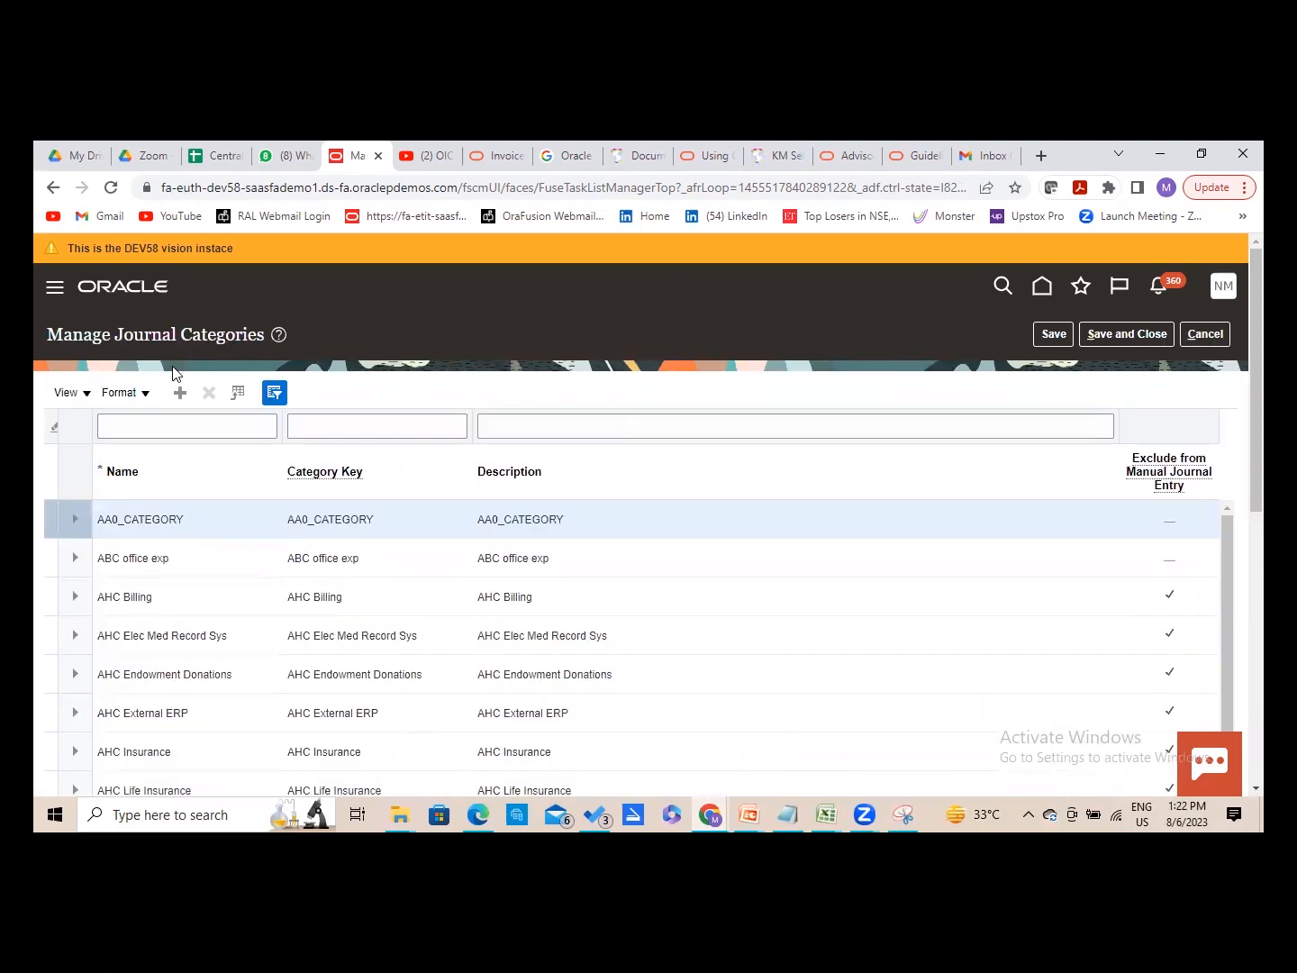
{"action": "left_click", "coordinate": [179, 392]}
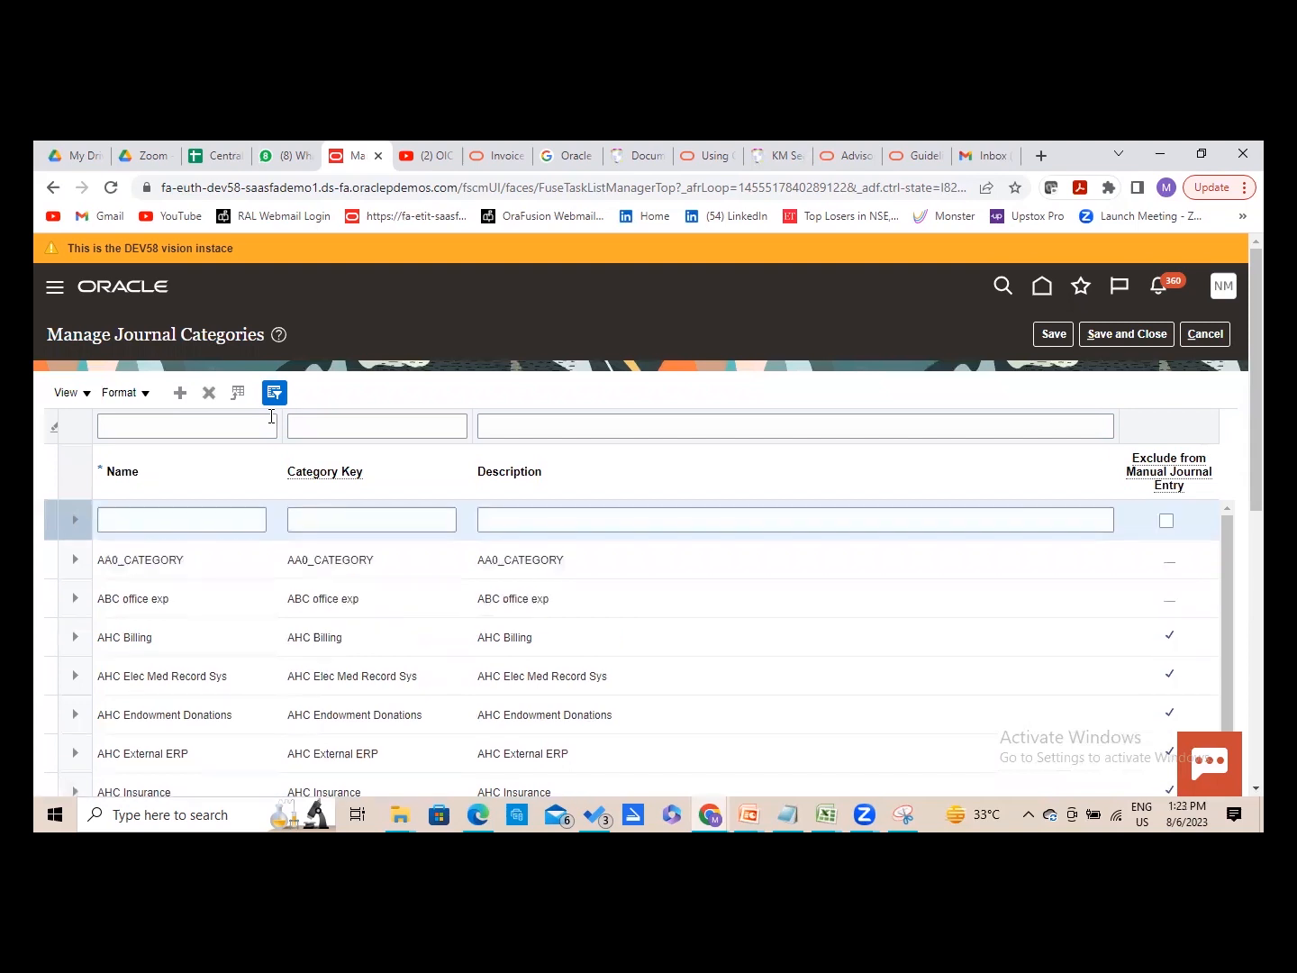
{"action": "left_click", "coordinate": [208, 510]}
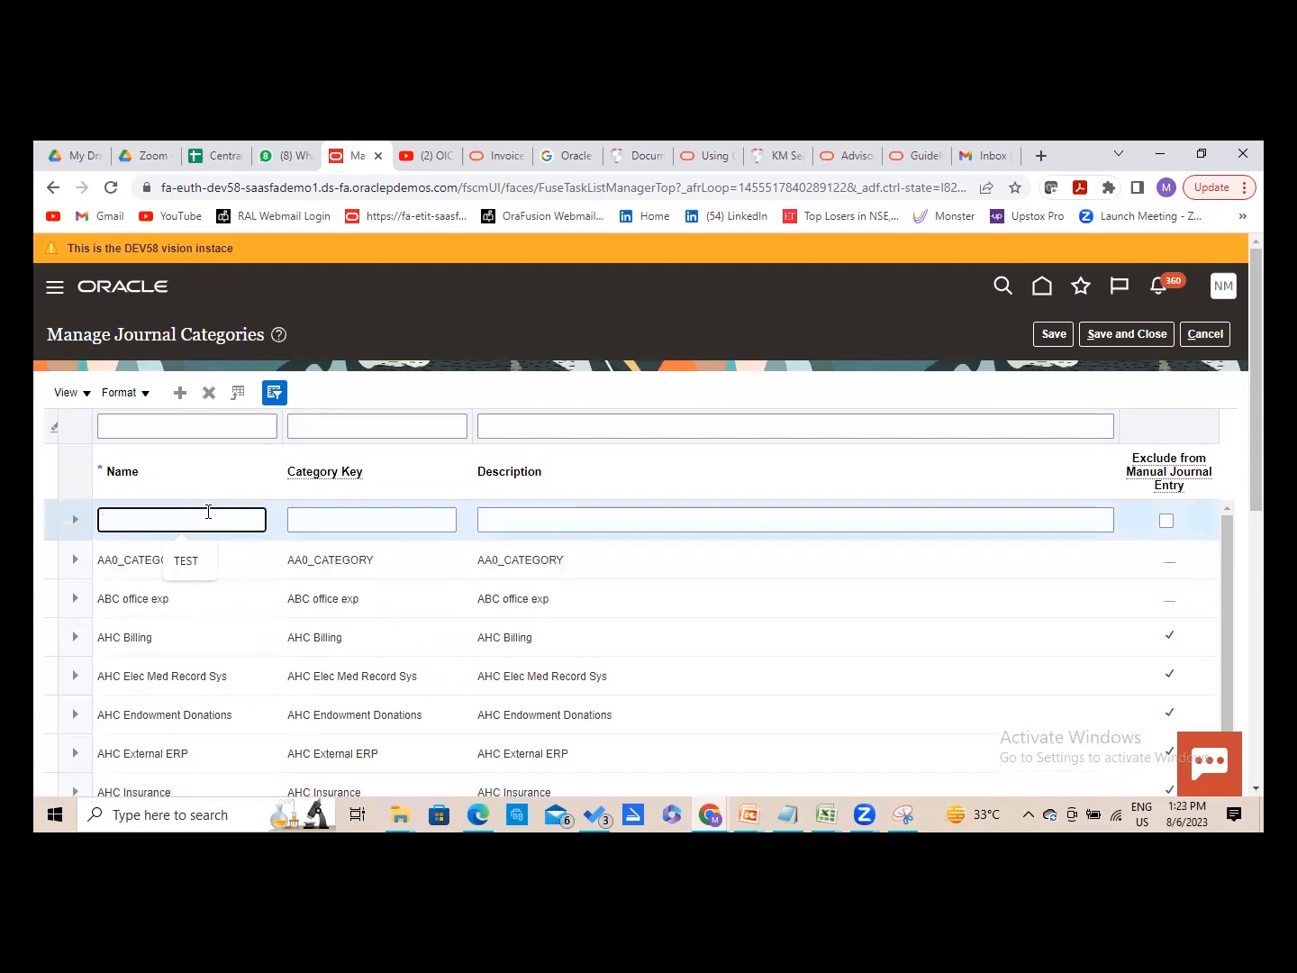
{"action": "type", "text": "RAL Journal Category"}
{"action": "key", "text": "Tab"}
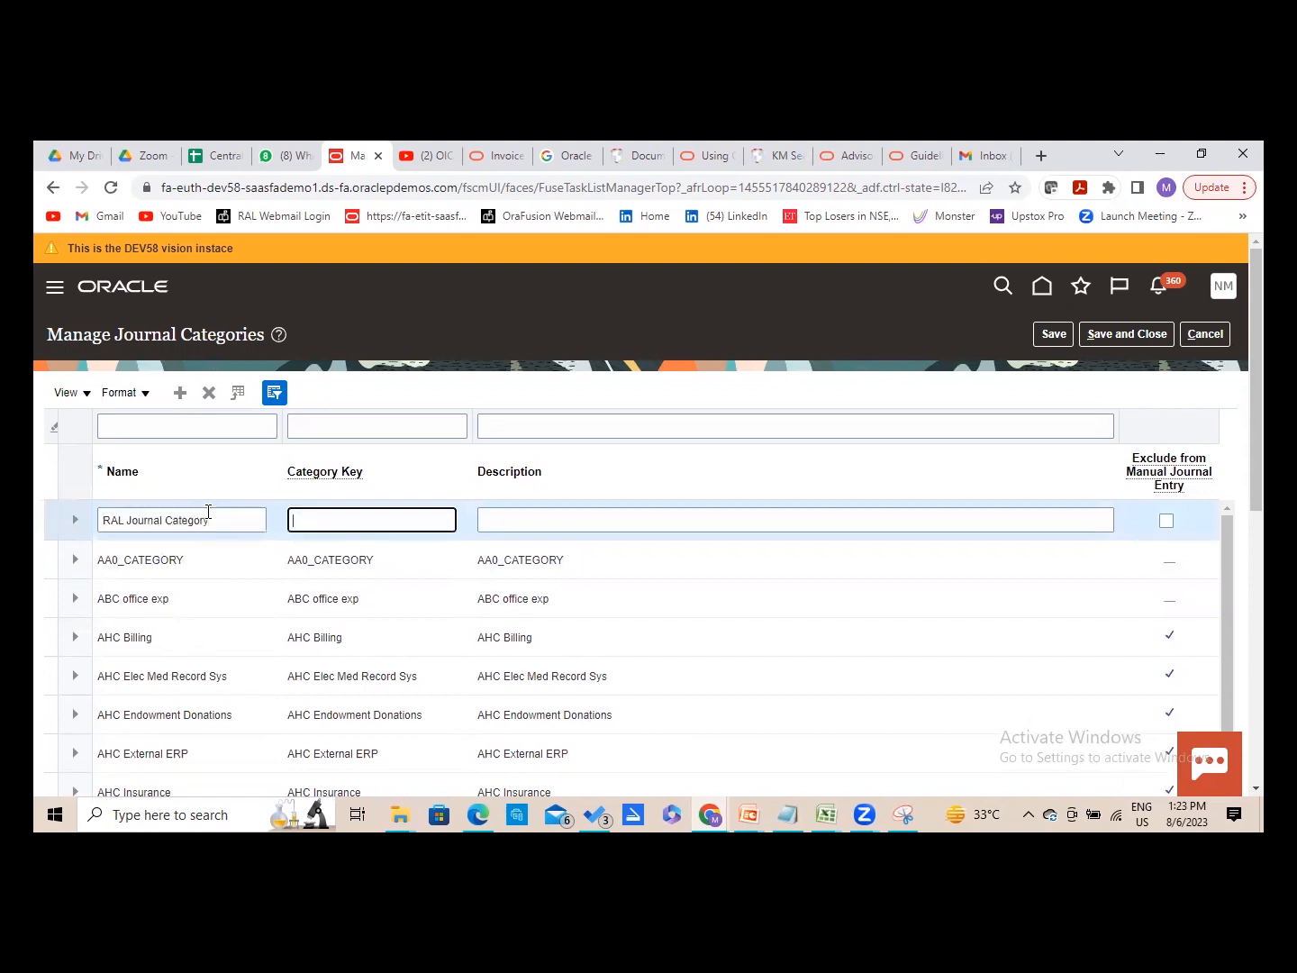
{"action": "type", "text": "RAL JOURNAL CATEGORY"}
{"action": "key", "text": "Tab"}
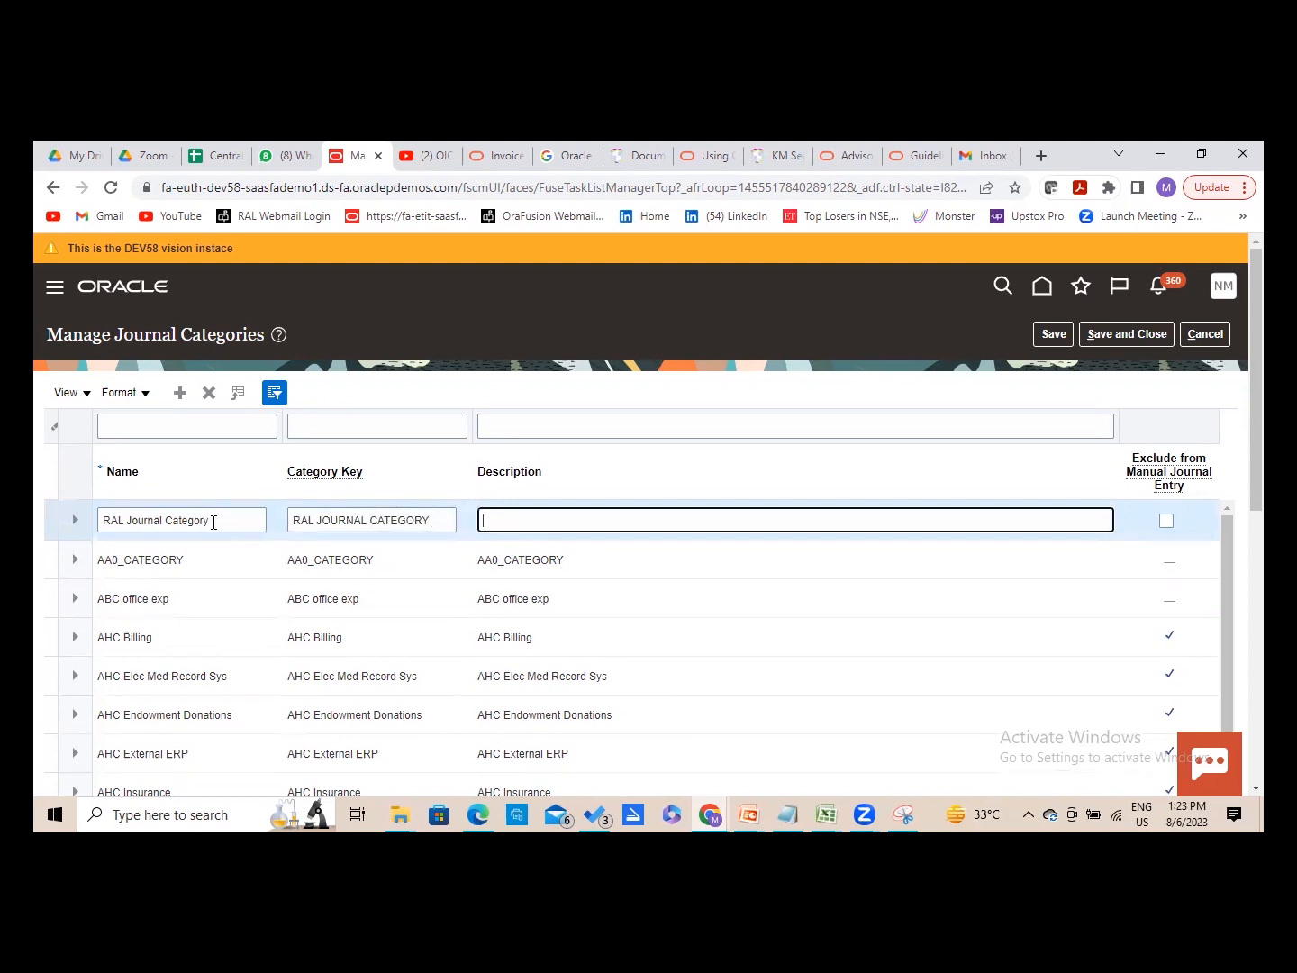
- Copy the new category's name into its description, set its Exclude from Manual Journal Entry option, and save and close the categories
{"action": "triple_click", "coordinate": [213, 521]}
{"action": "key", "text": "ctrl+c"}
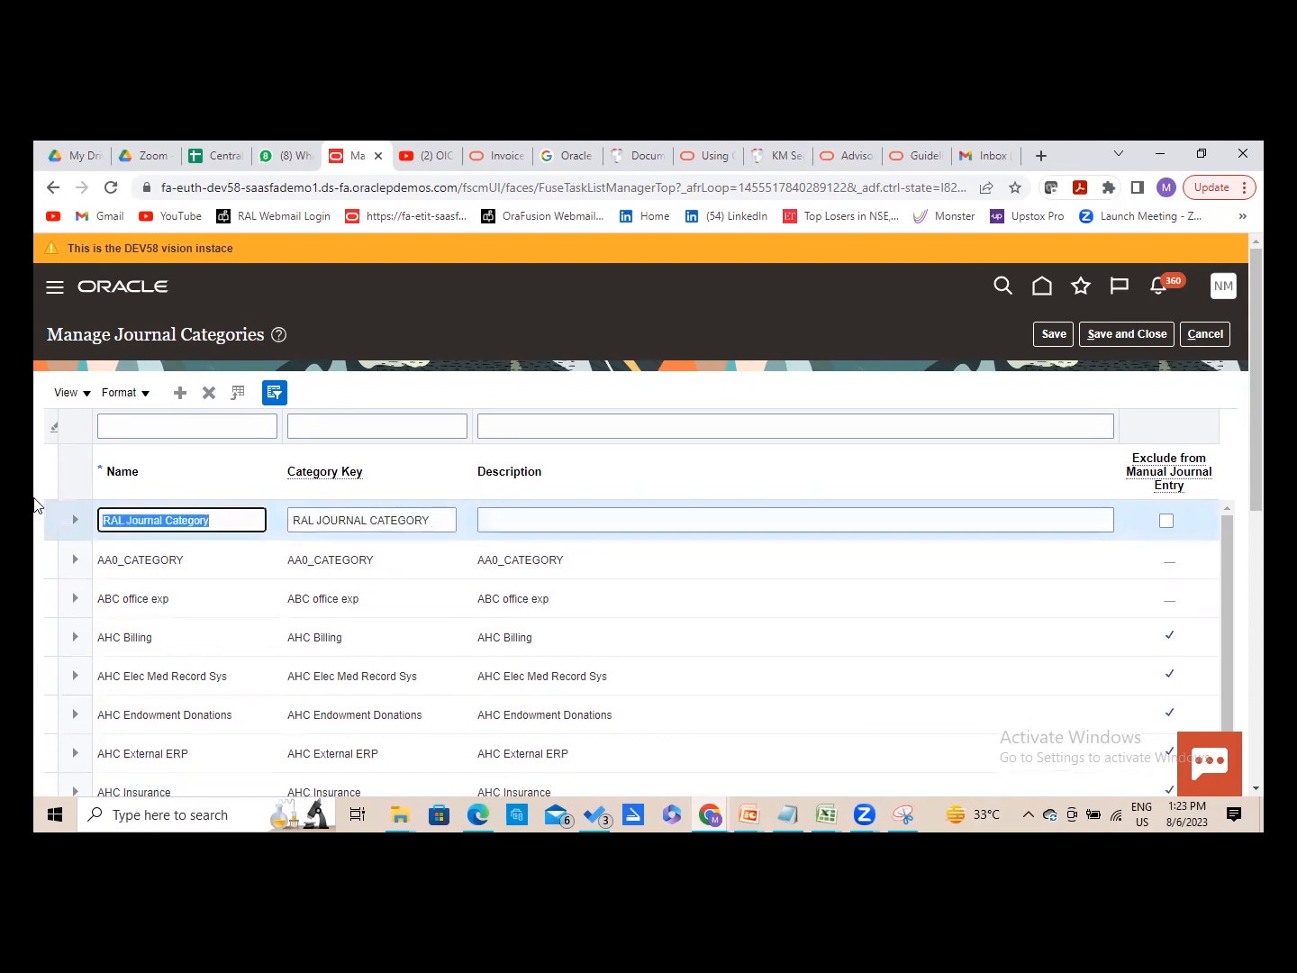
{"action": "left_click", "coordinate": [544, 522]}
{"action": "key", "text": "ctrl+v"}
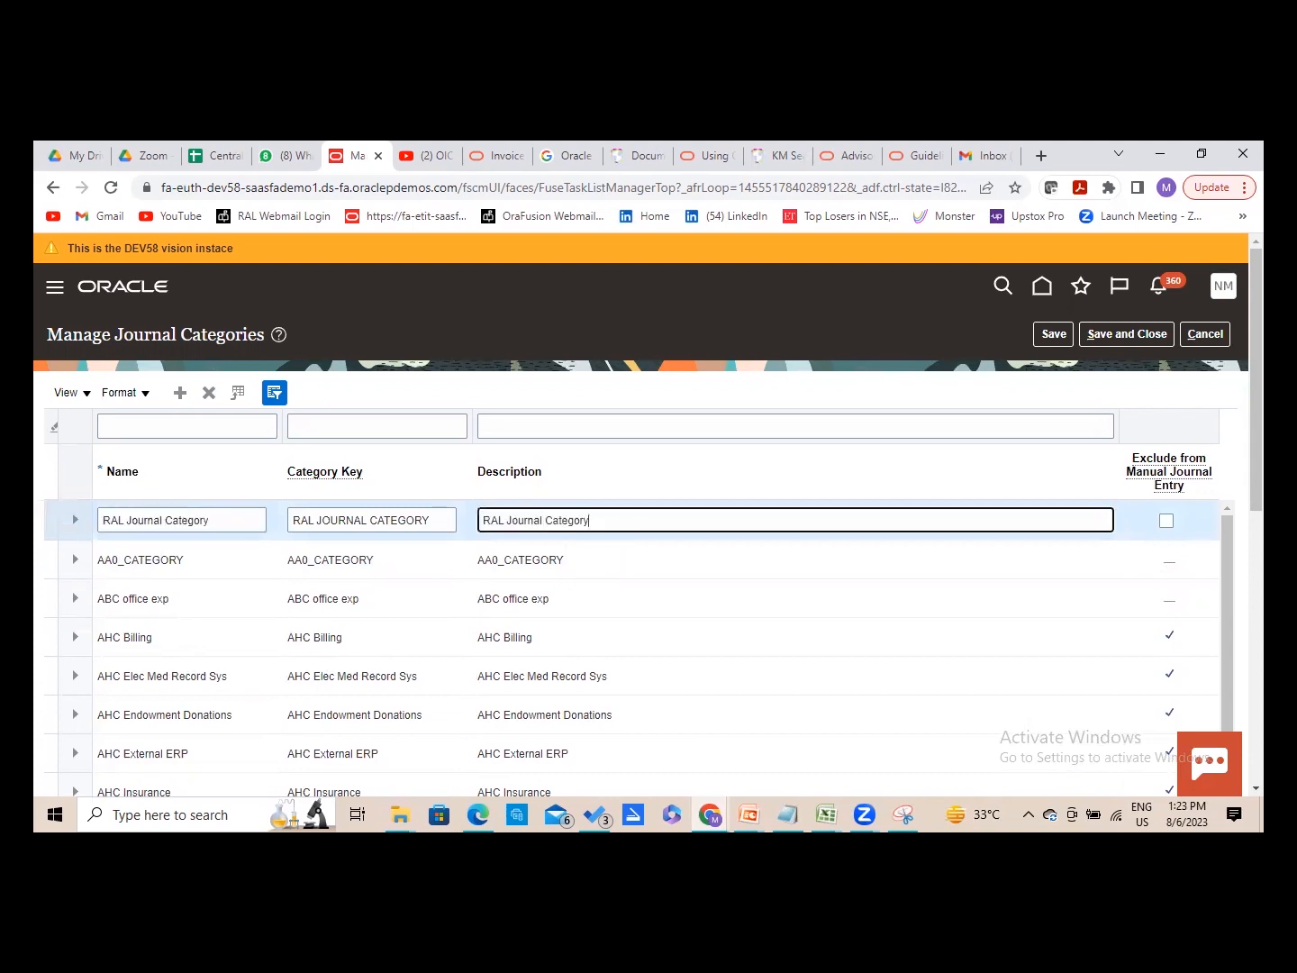
{"action": "left_click", "coordinate": [1167, 520]}
{"action": "left_click", "coordinate": [1106, 340]}
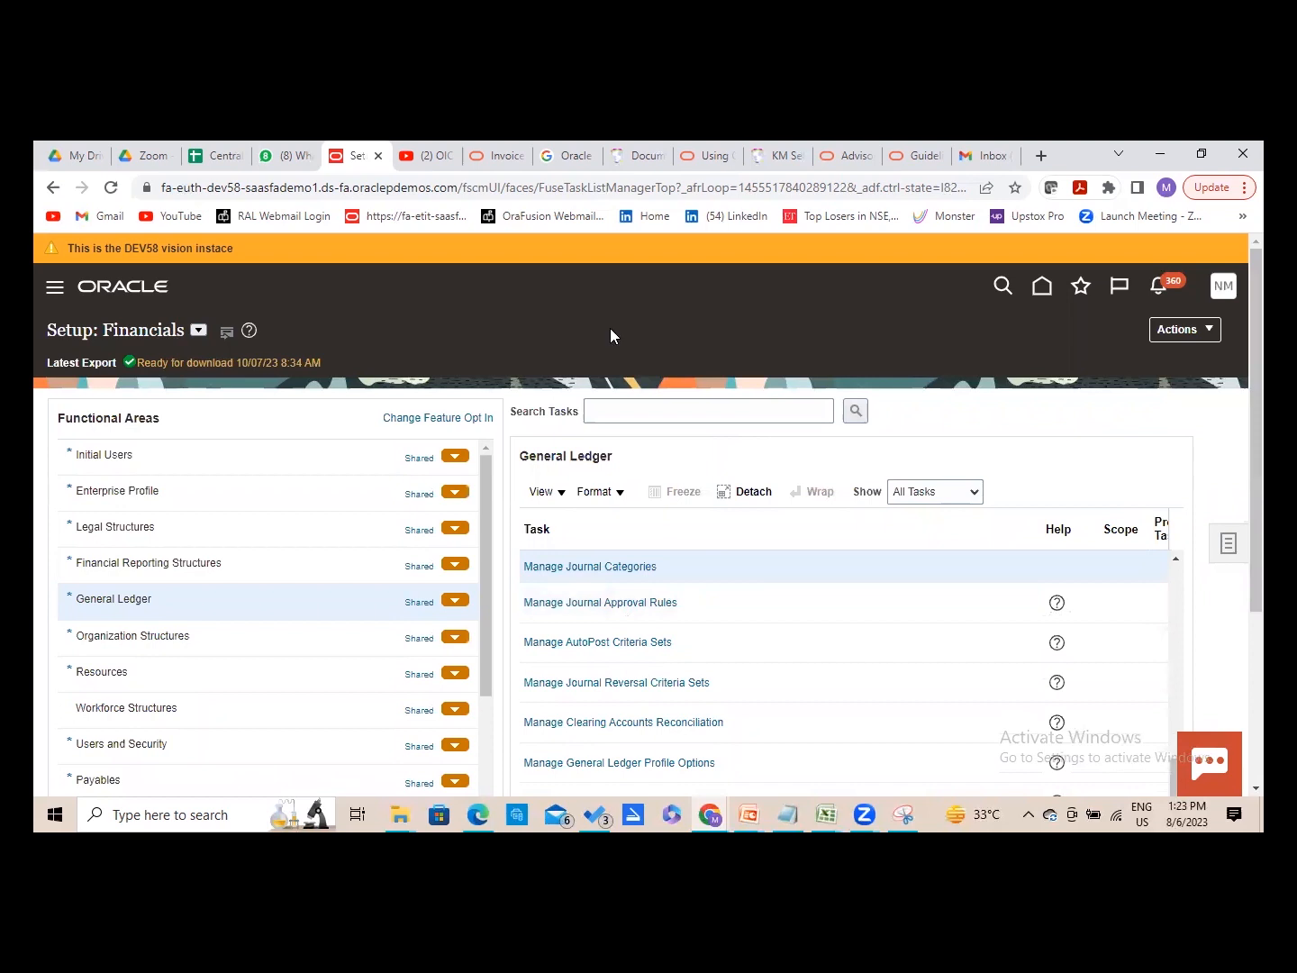
- Open the Manage Journal Approval Rules task, look over its BPM Worklist task configuration page and close it
{"action": "left_click", "coordinate": [589, 604]}
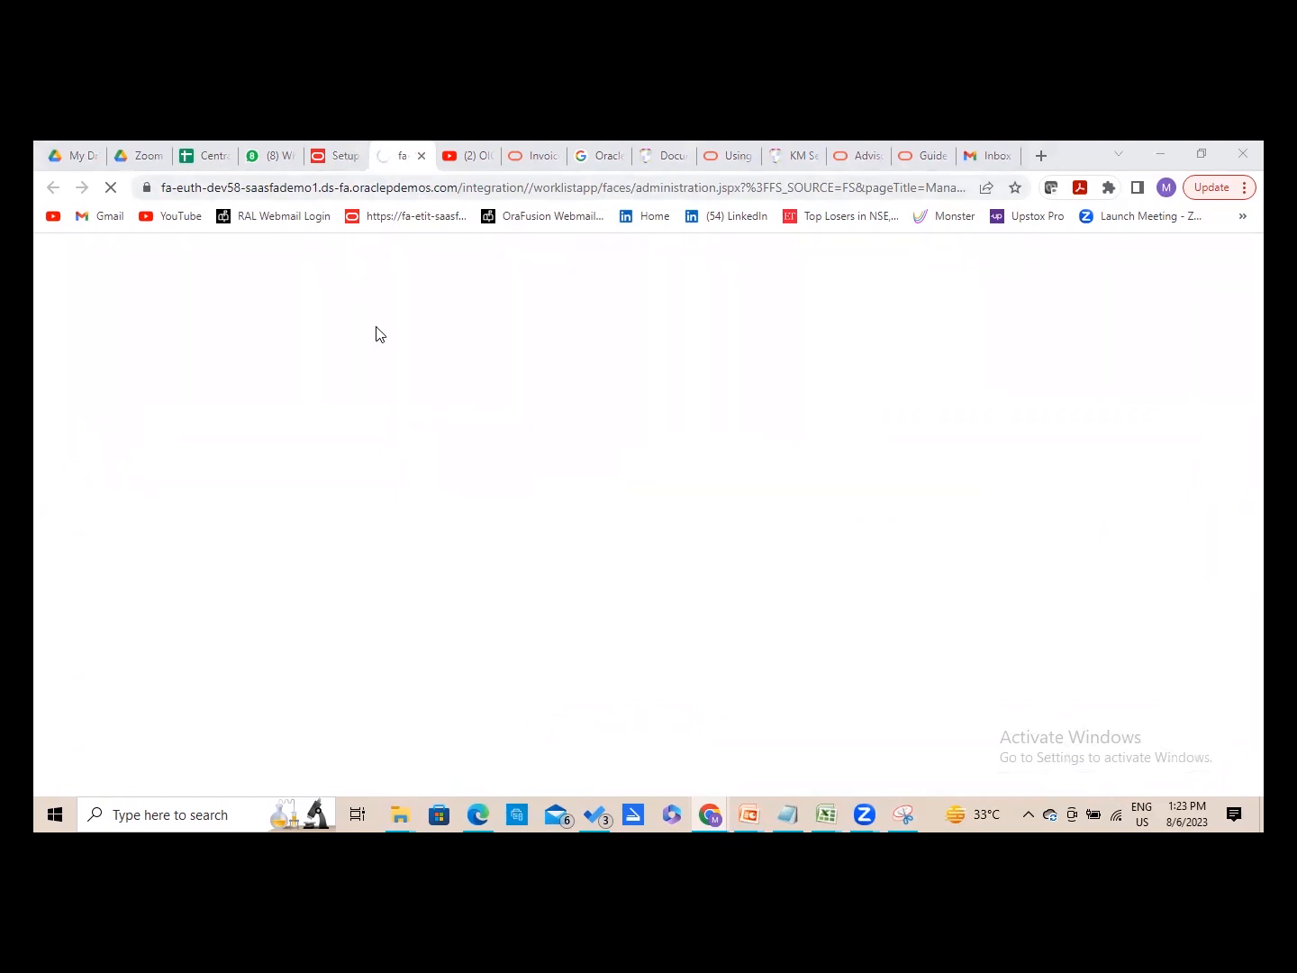
{"action": "left_click", "coordinate": [334, 156]}
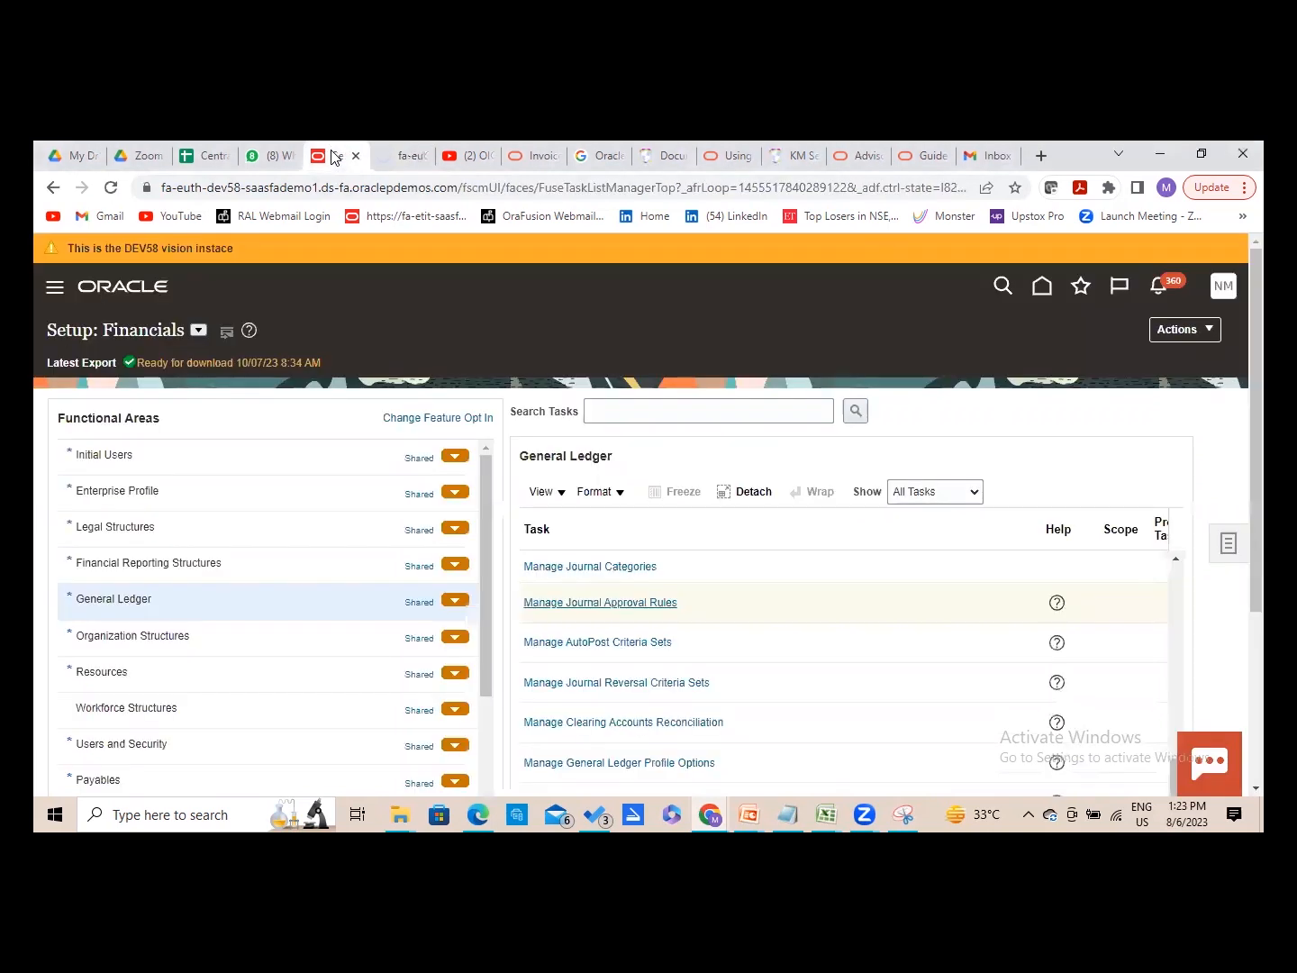
{"action": "left_click", "coordinate": [403, 159]}
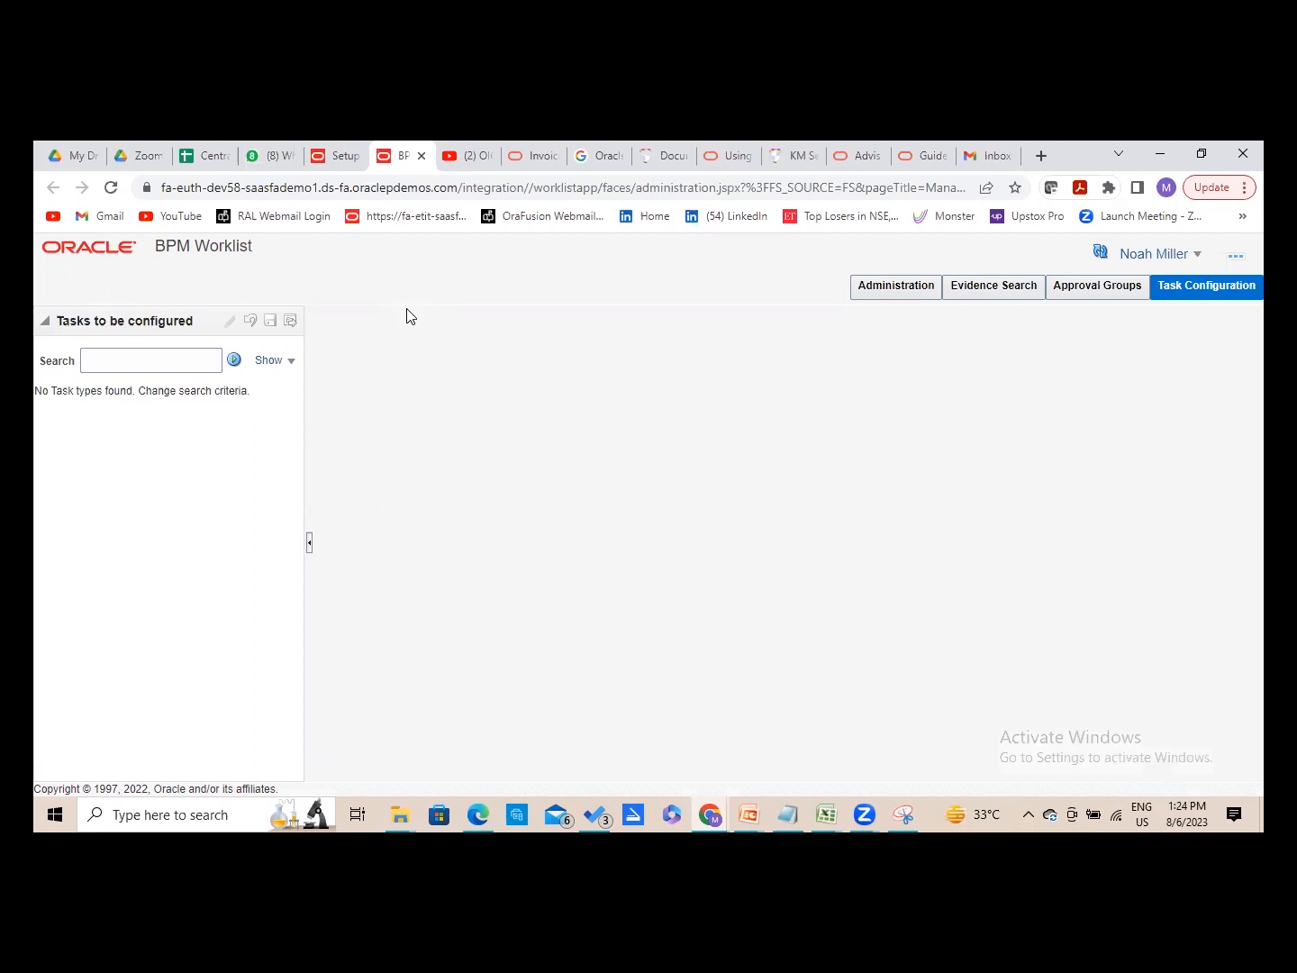
{"action": "left_click", "coordinate": [422, 156]}
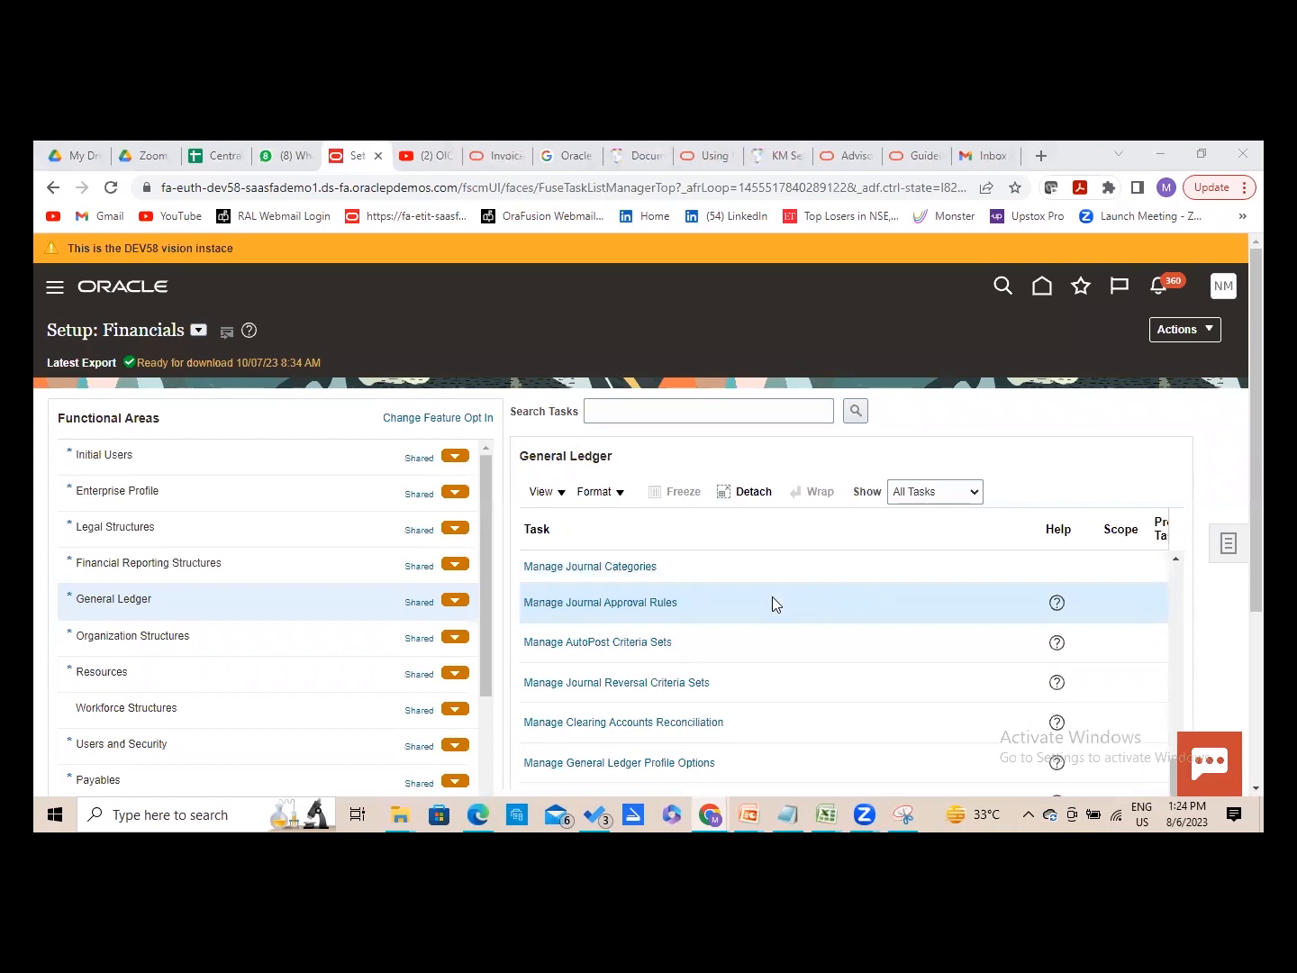
- Go to the Journals work area under General Accounting and open the Manage Journals page
{"action": "left_click_drag", "start_coordinate": [1255, 602], "coordinate": [1256, 664]}
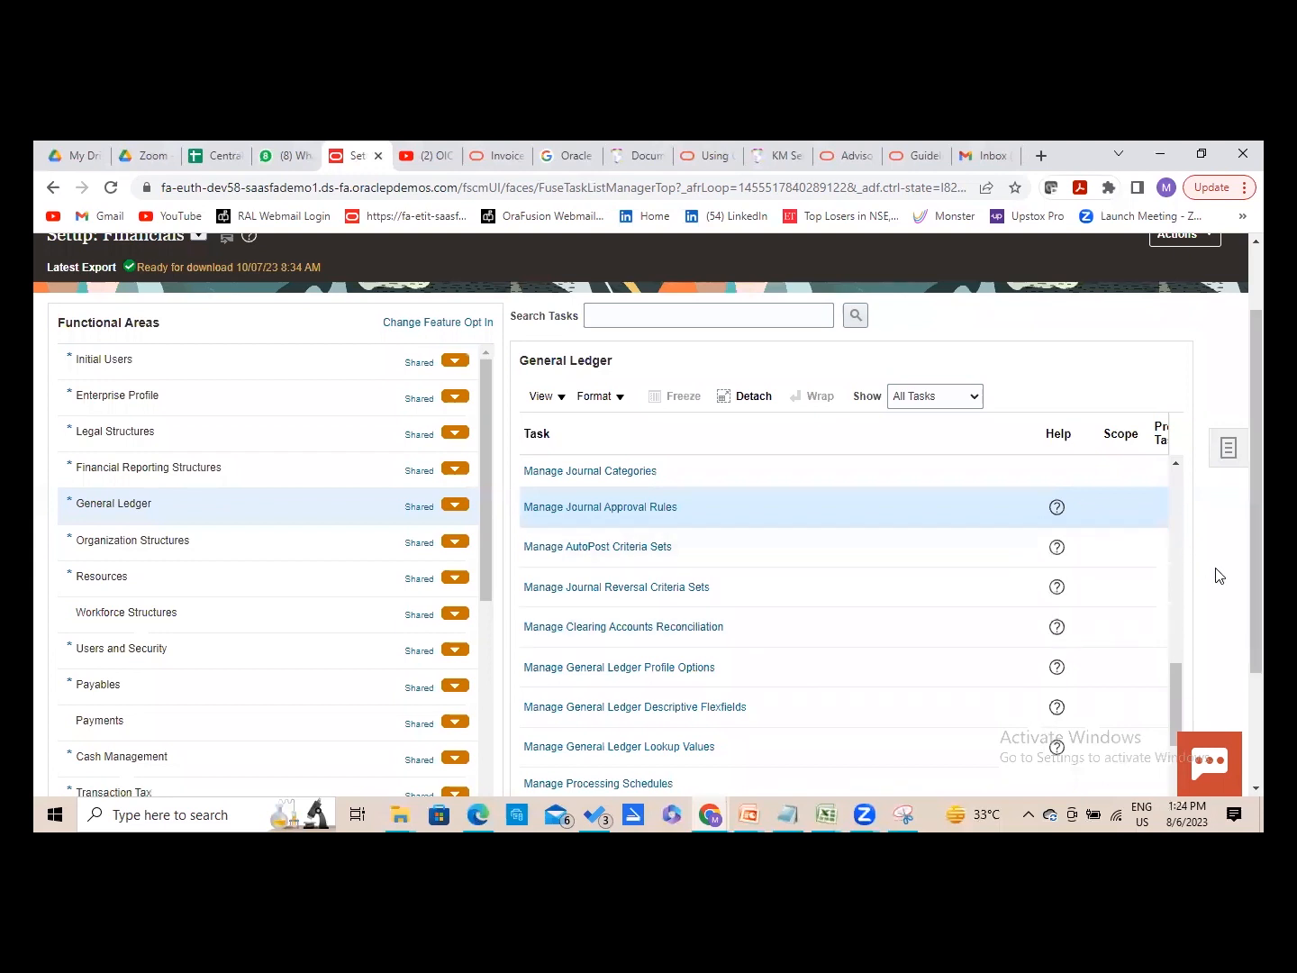
{"action": "scroll", "coordinate": [1255, 490], "scroll_direction": "up", "scroll_amount": 1}
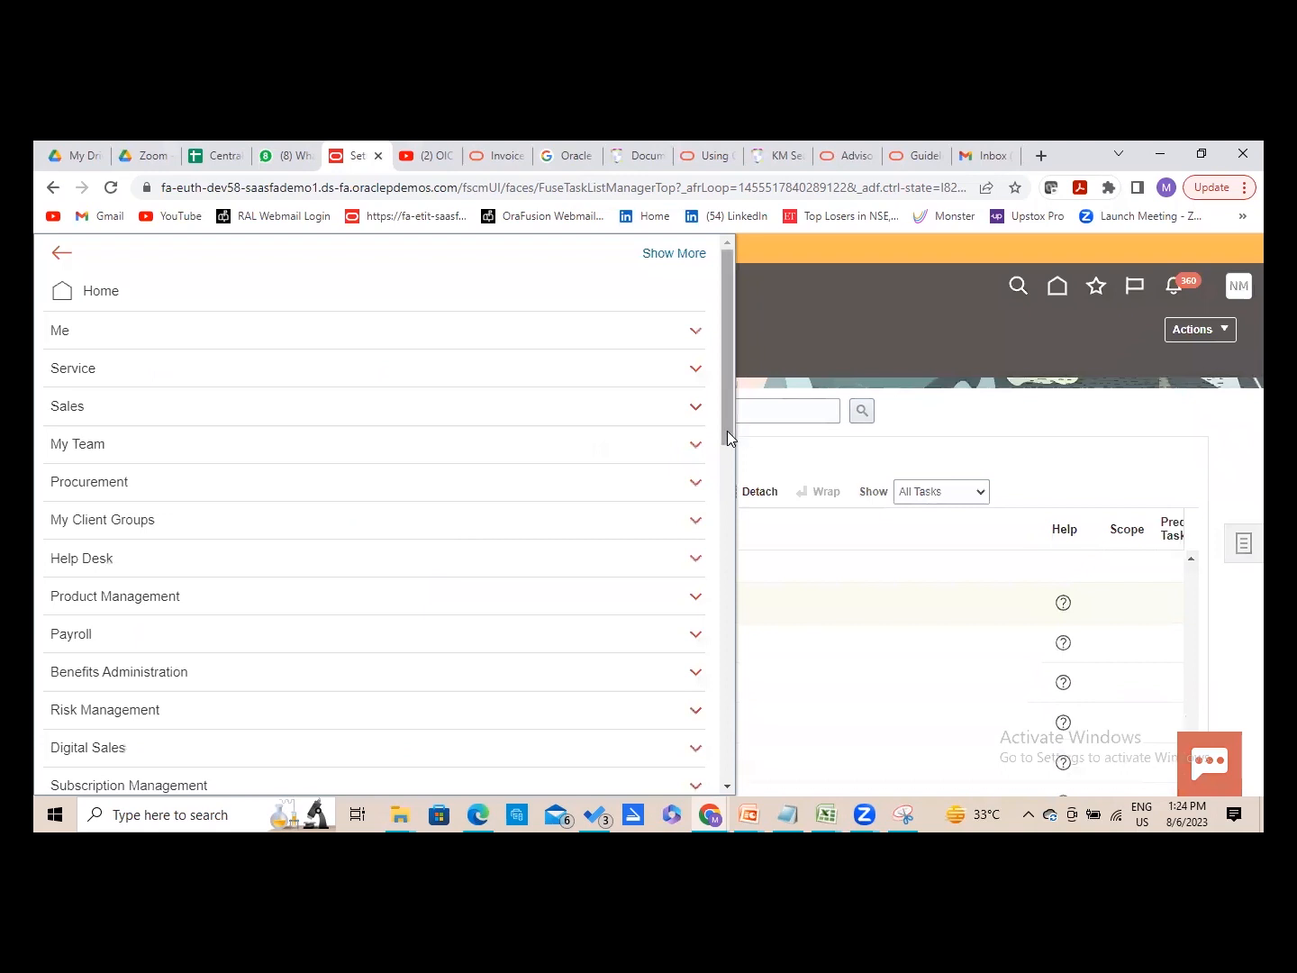
{"action": "left_click_drag", "start_coordinate": [725, 431], "coordinate": [724, 596]}
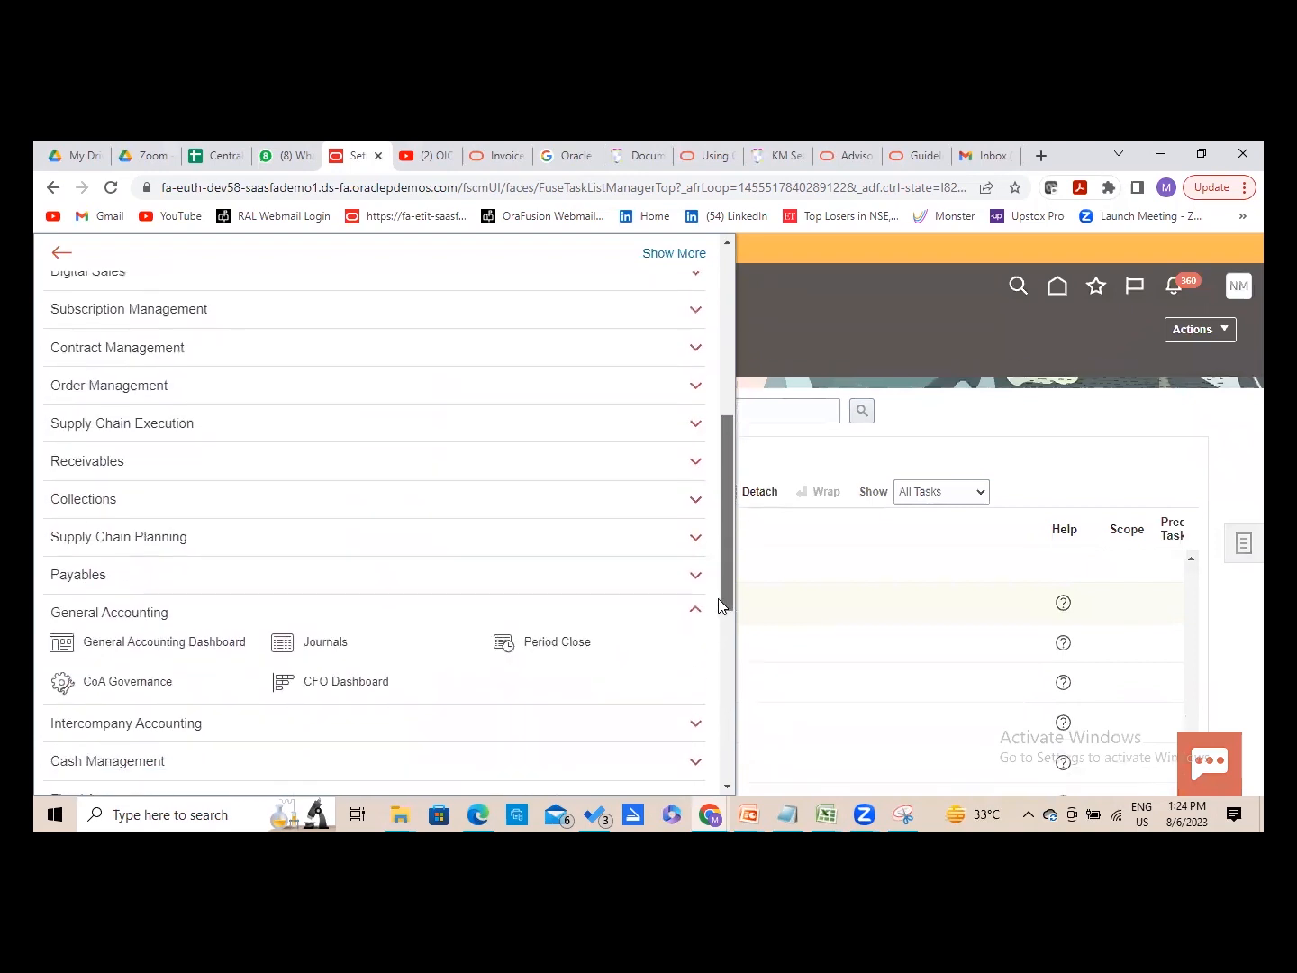
{"action": "left_click", "coordinate": [326, 643]}
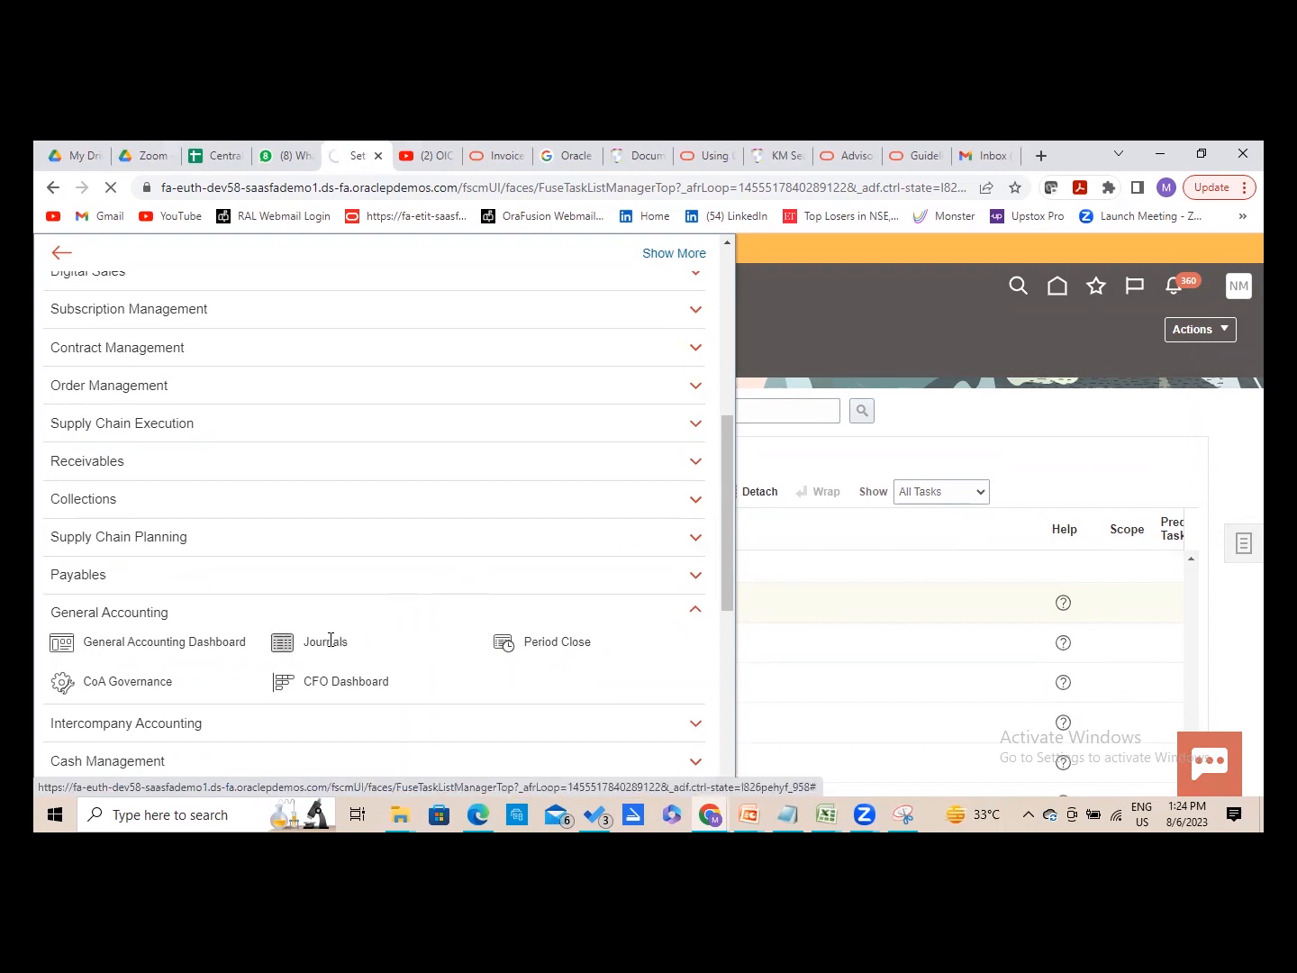
{"action": "left_click", "coordinate": [282, 646]}
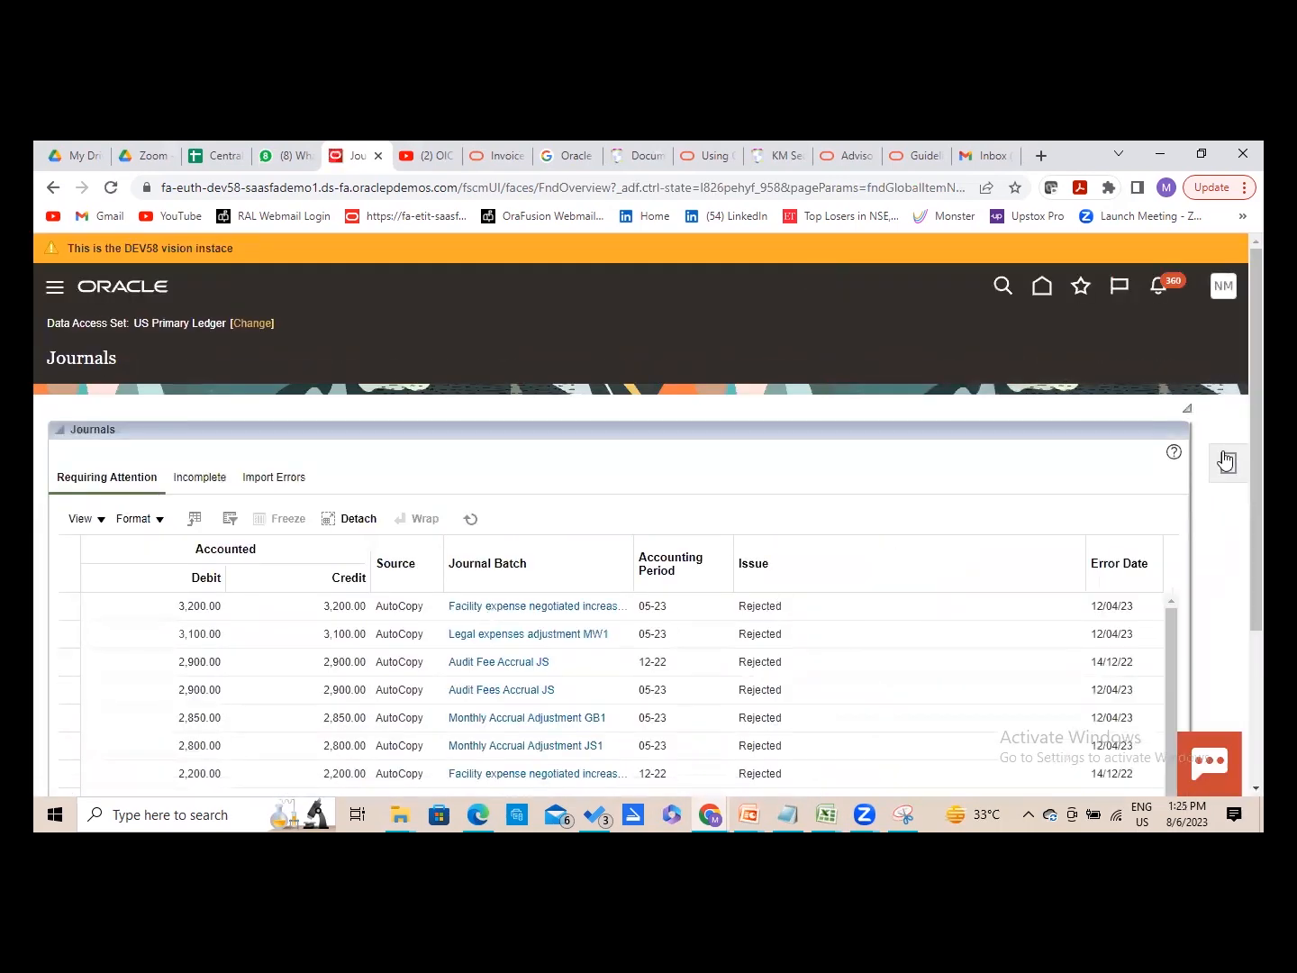
{"action": "left_click", "coordinate": [1226, 462]}
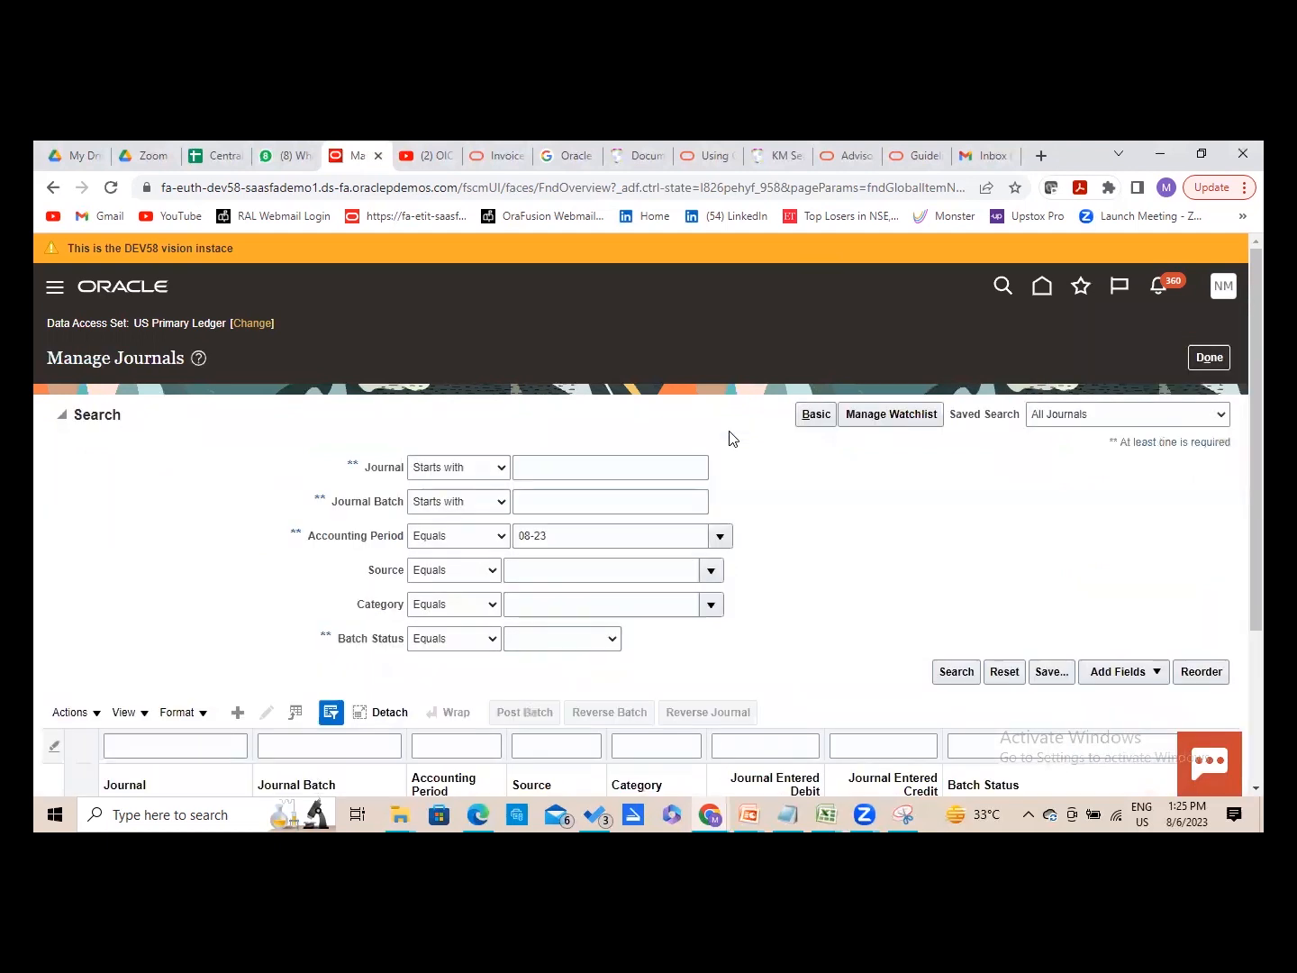
- Search for journals starting with "Test" in accounting period 08-23 and open Test Journal
{"action": "left_click", "coordinate": [617, 468]}
{"action": "type", "text": "Test"}
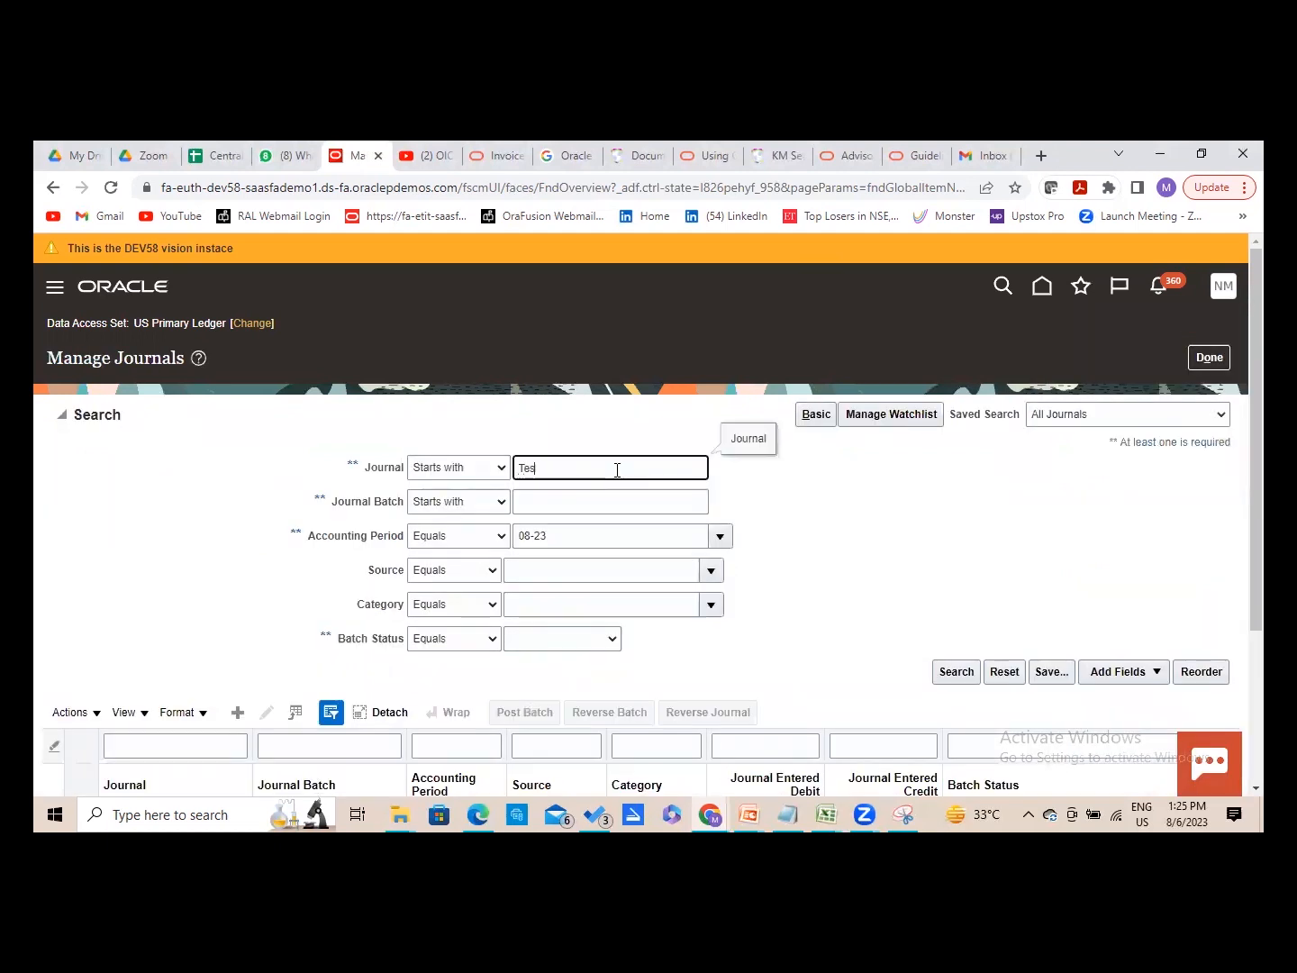
{"action": "left_click", "coordinate": [954, 673]}
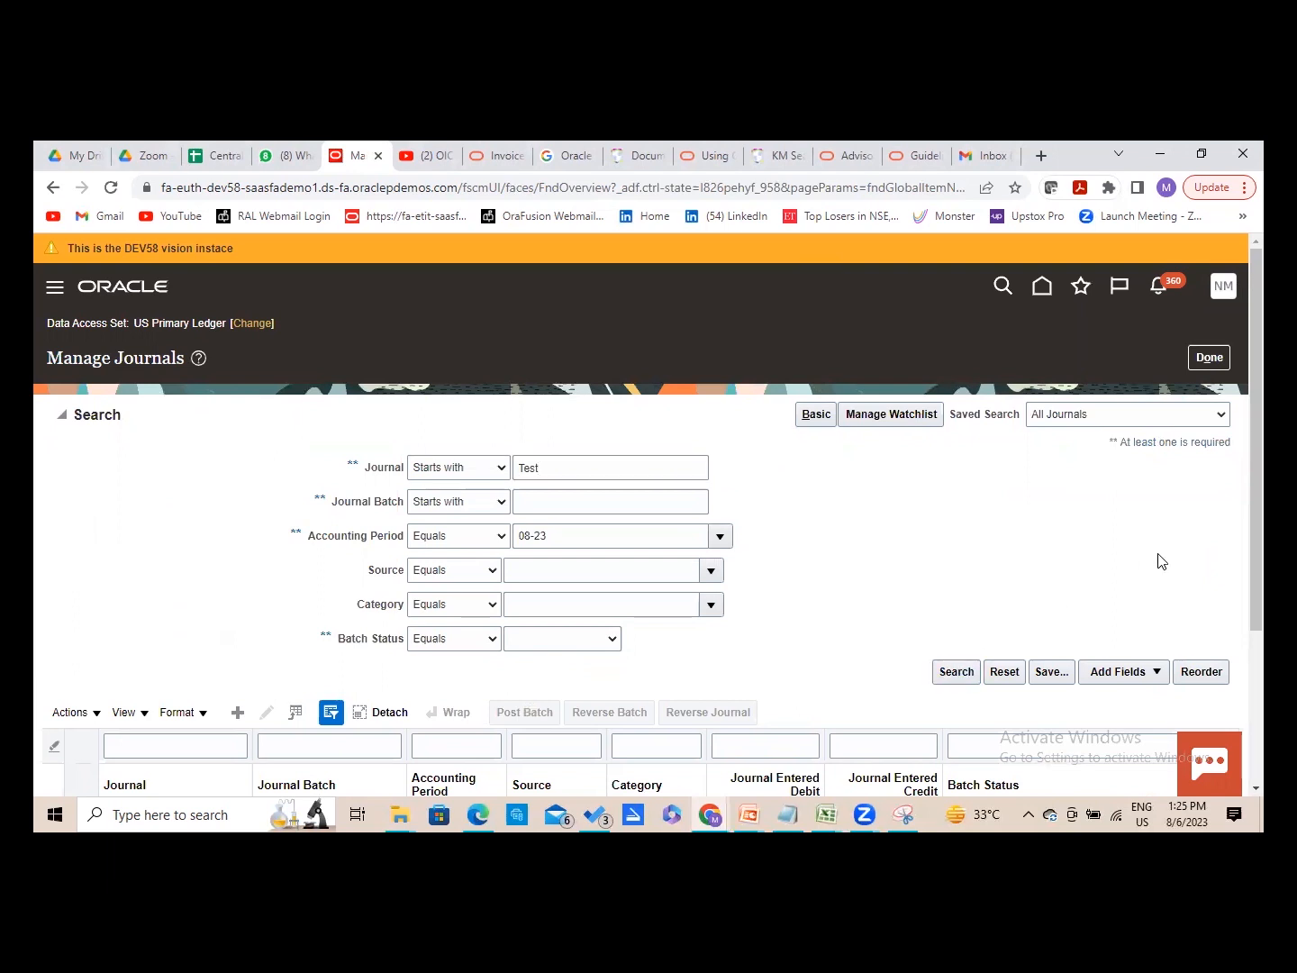
{"action": "scroll", "coordinate": [918, 487], "scroll_direction": "down", "scroll_amount": 2}
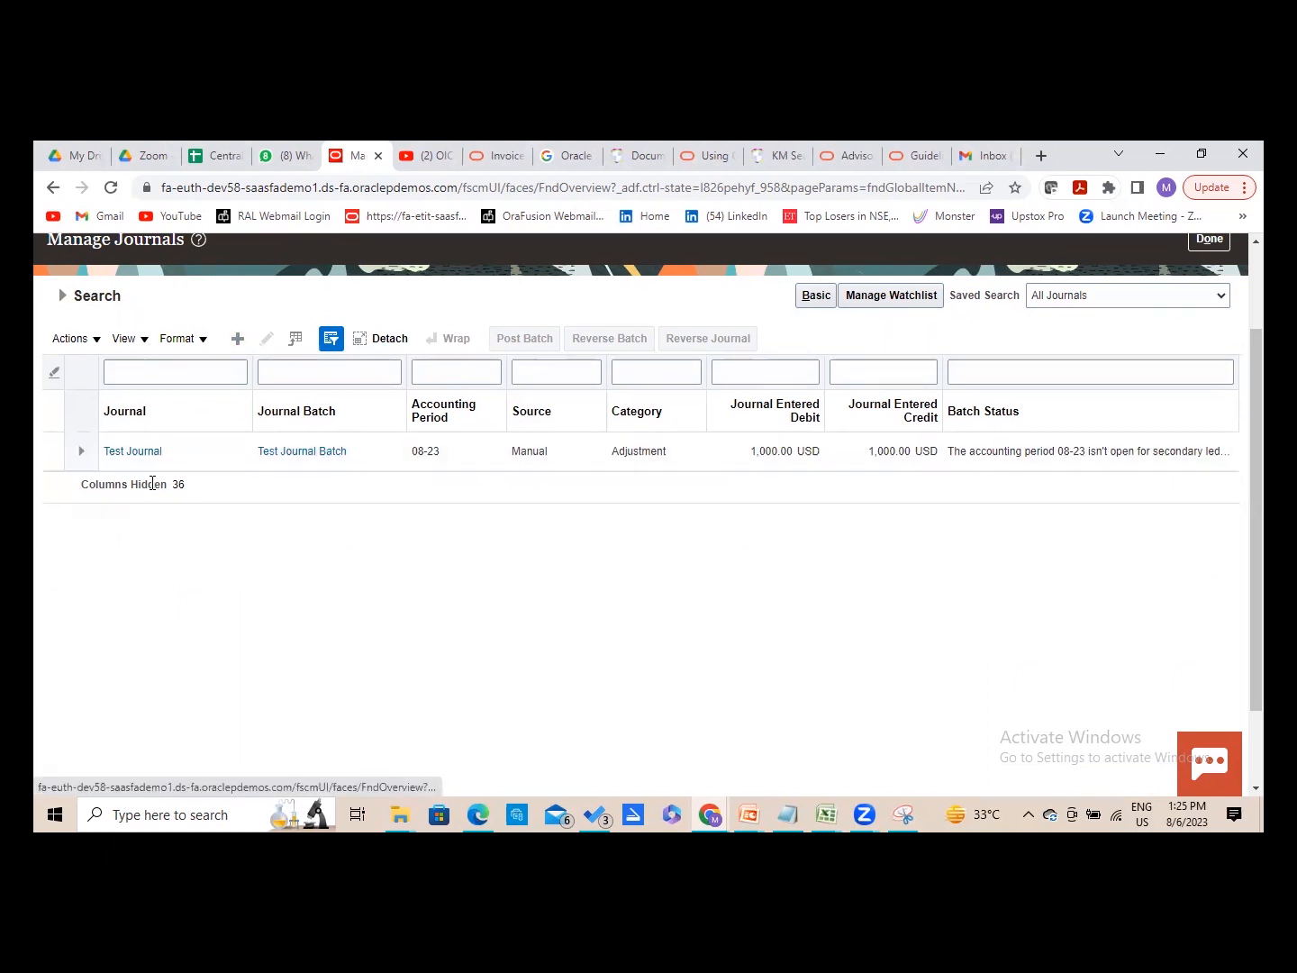
{"action": "left_click", "coordinate": [139, 455]}
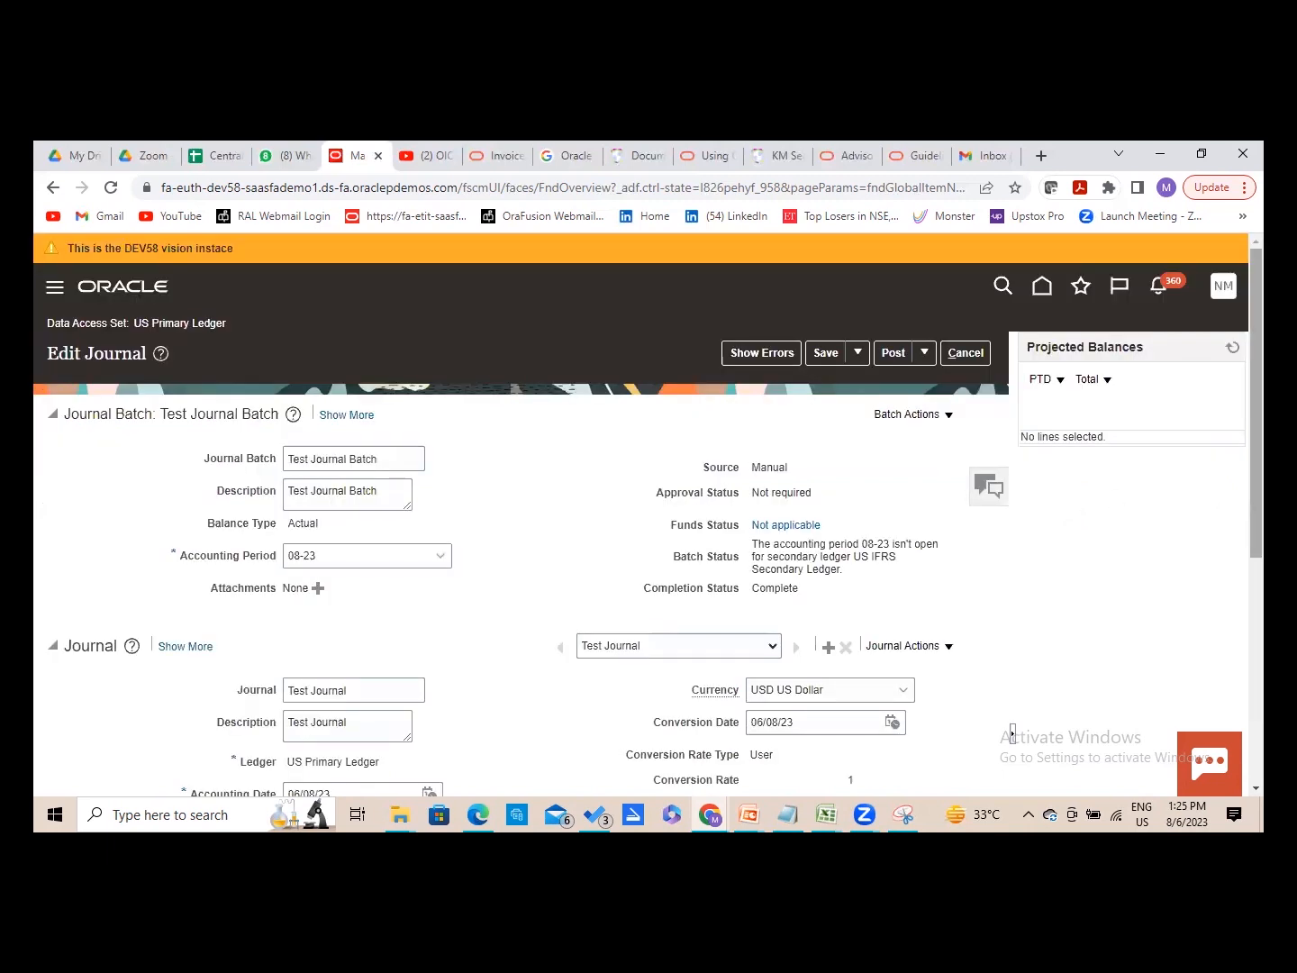
- Look over Test Journal's batch, header and line details and check its available save and post options
{"action": "scroll", "coordinate": [1012, 735], "scroll_direction": "down", "scroll_amount": 5}
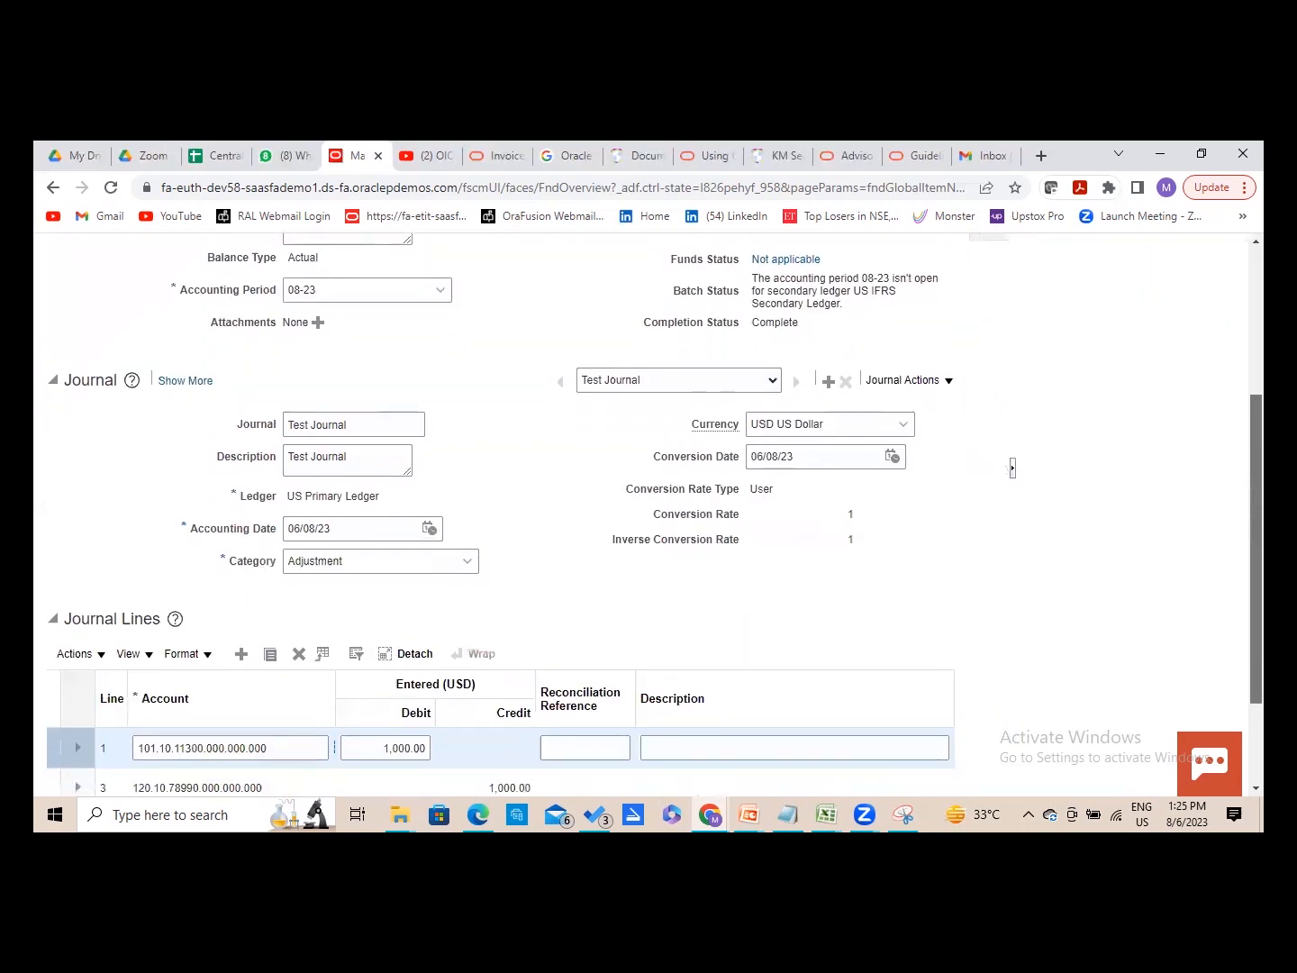
{"action": "scroll", "coordinate": [648, 514], "scroll_direction": "up", "scroll_amount": 5}
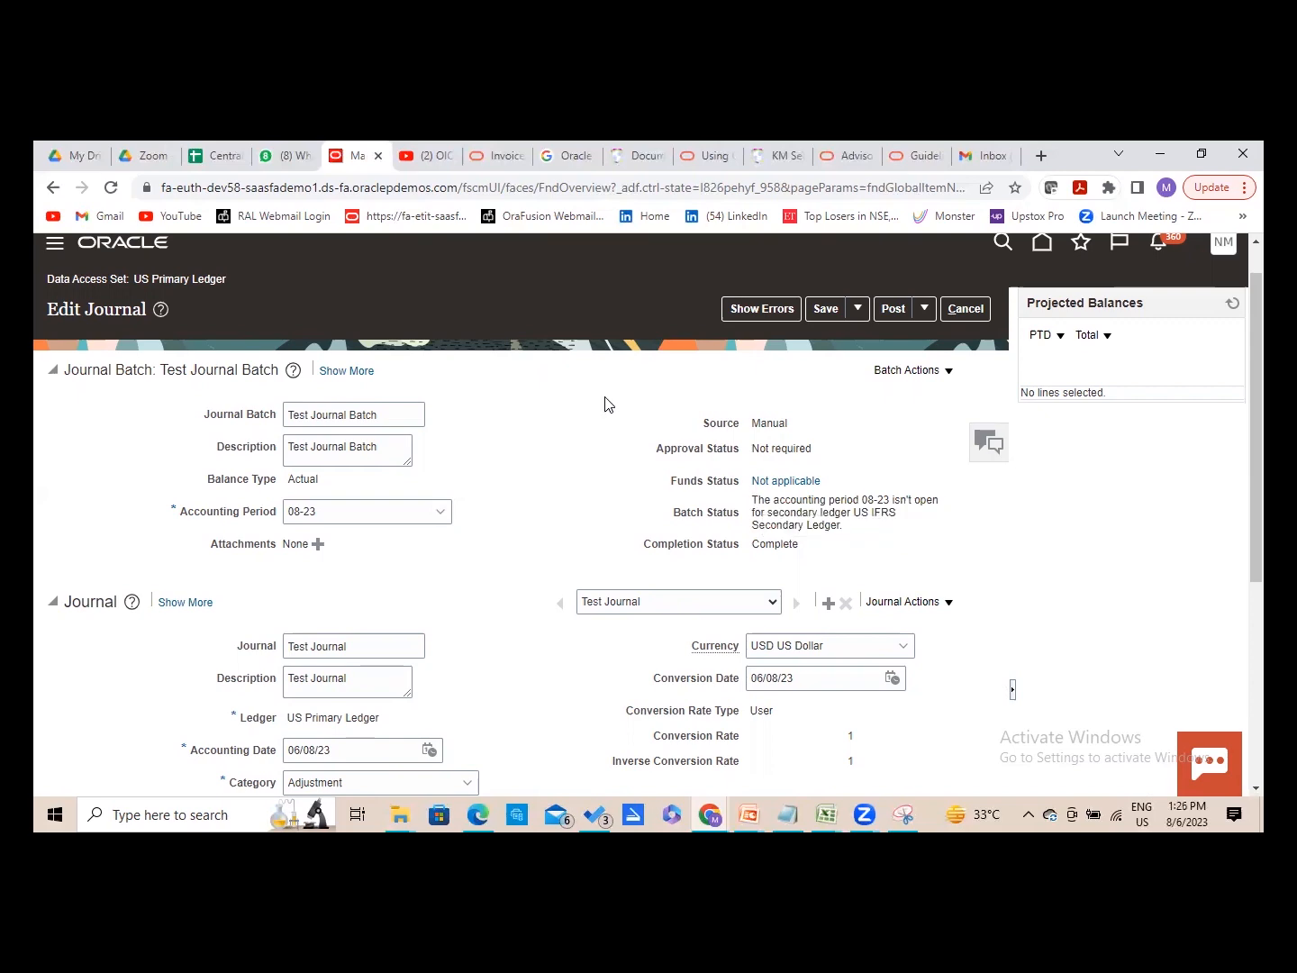
{"action": "scroll", "coordinate": [532, 514], "scroll_direction": "down", "scroll_amount": 4}
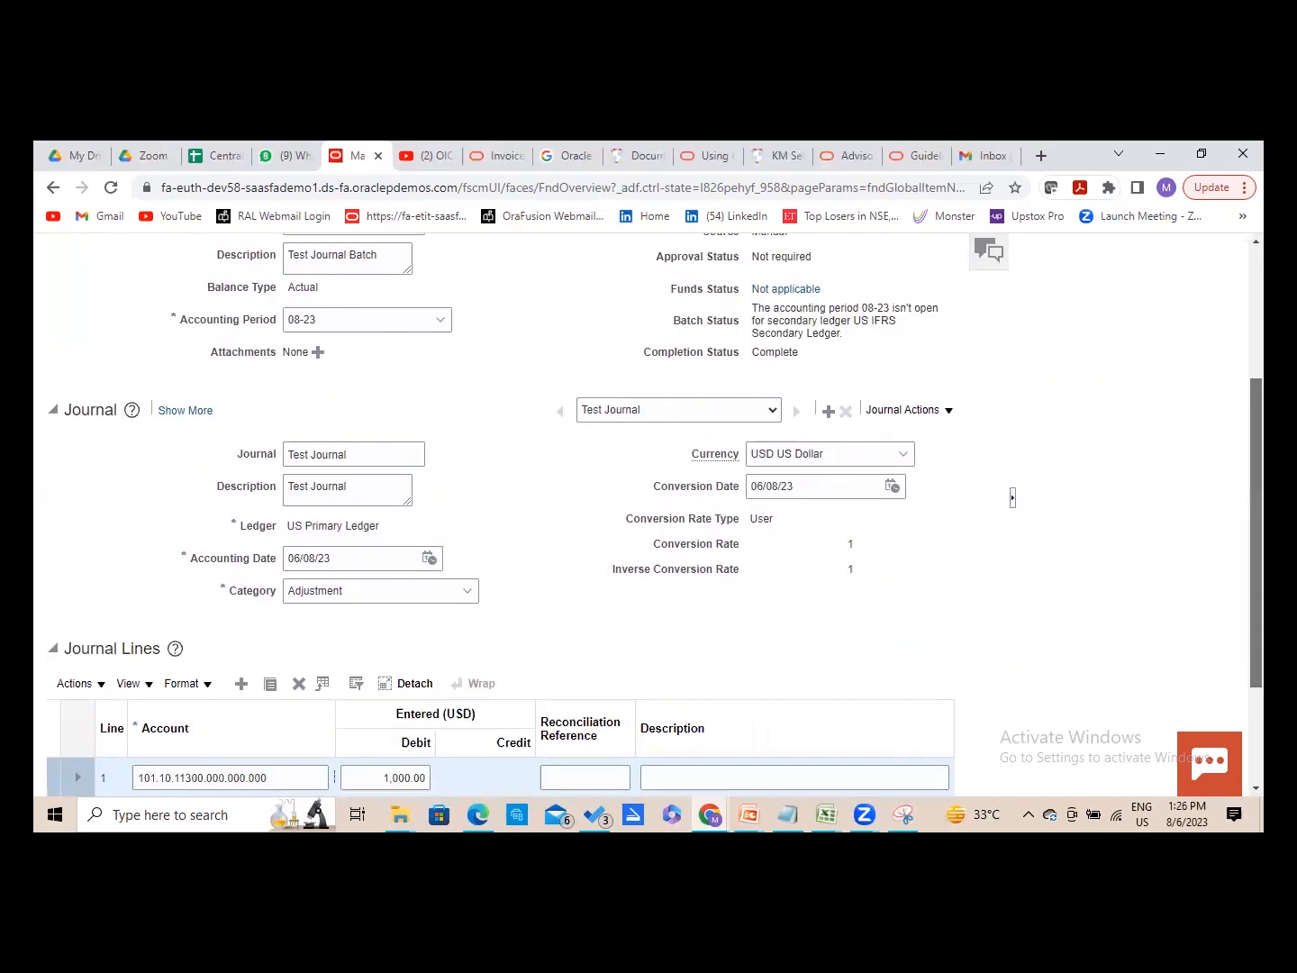
{"action": "scroll", "coordinate": [804, 421], "scroll_direction": "up", "scroll_amount": 4}
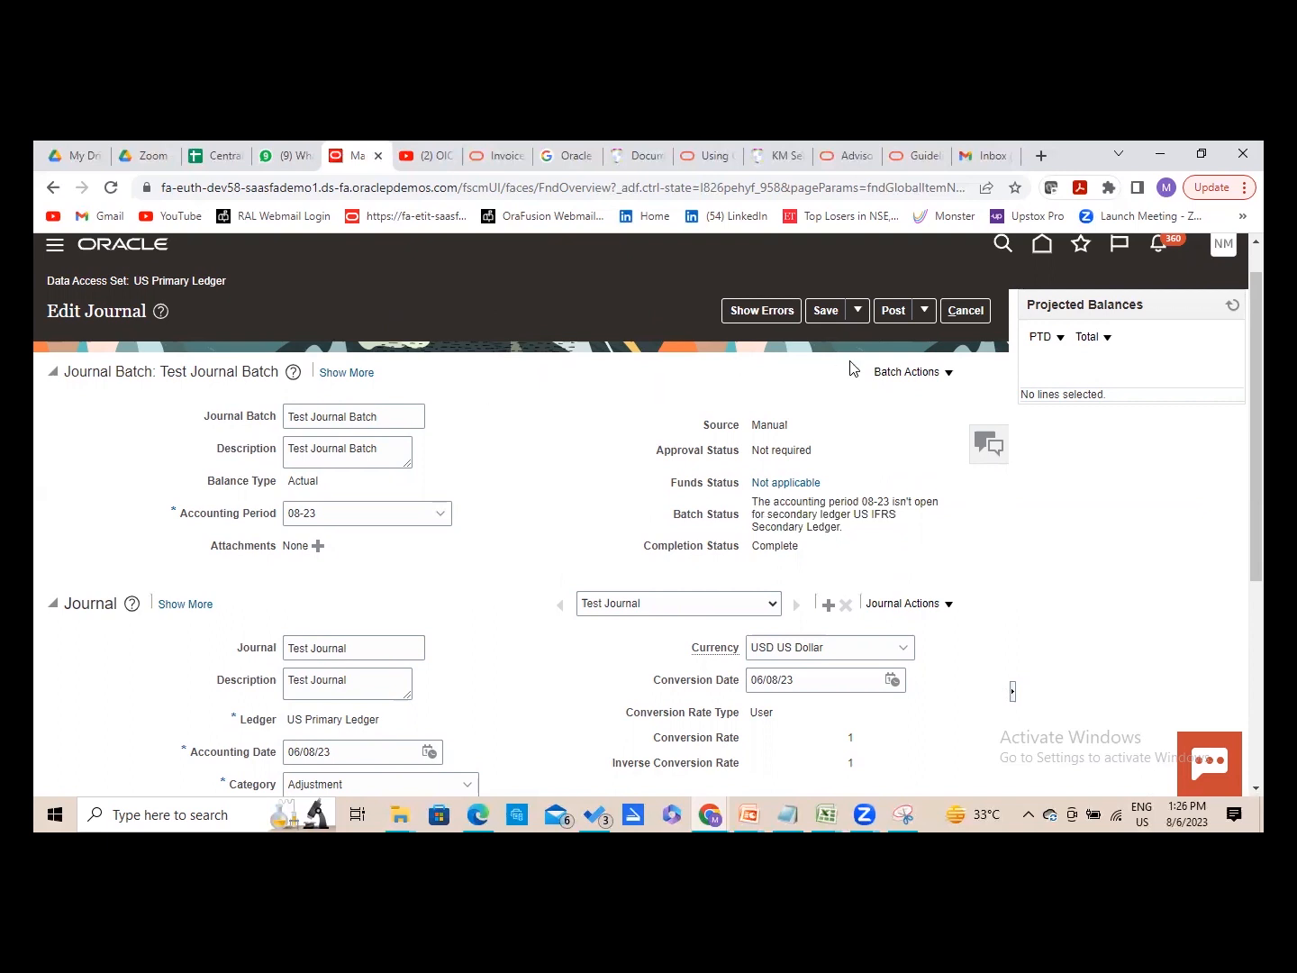
{"action": "left_click", "coordinate": [924, 310]}
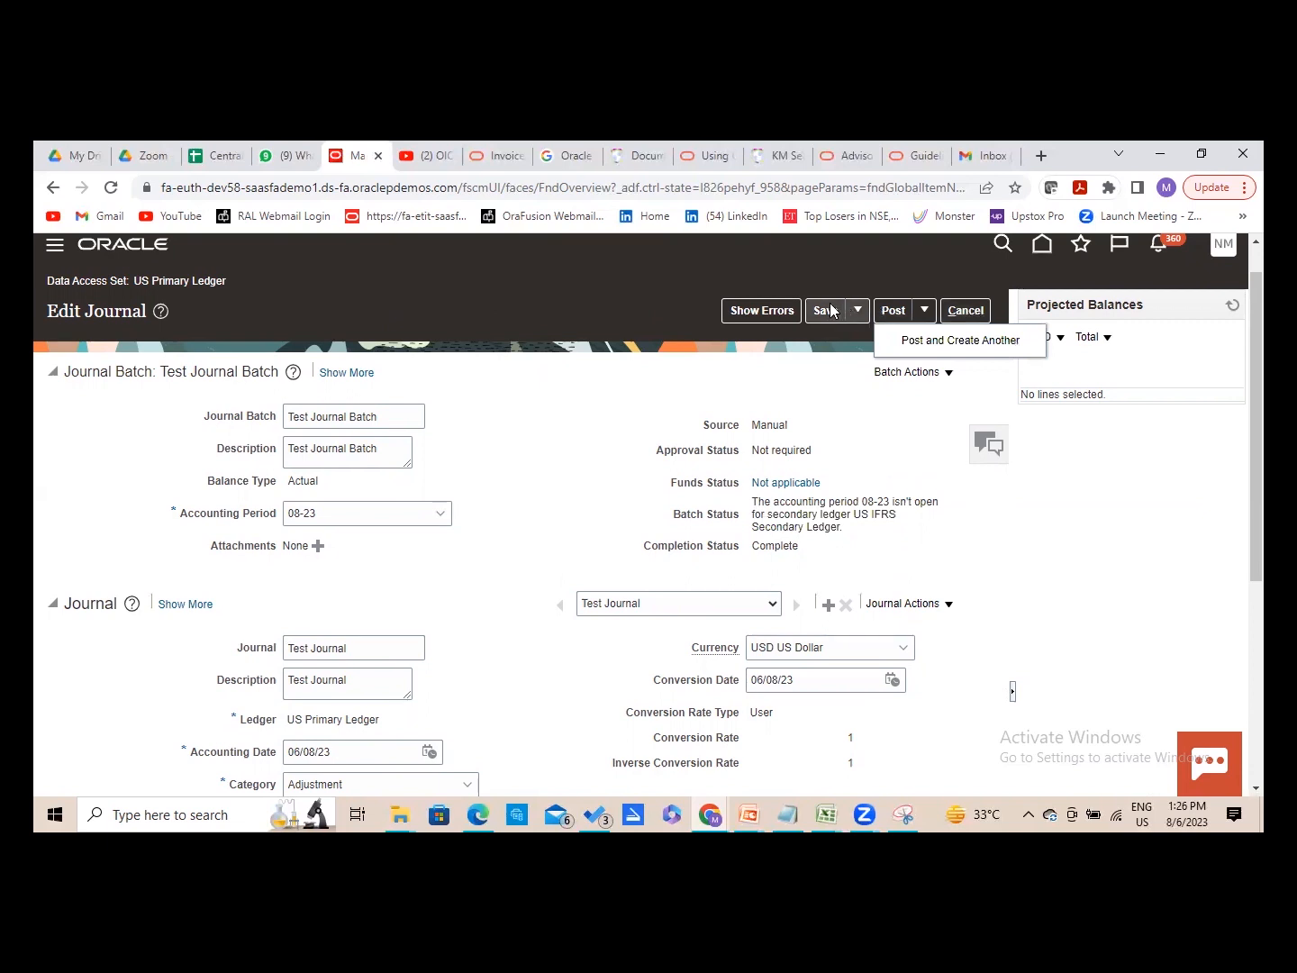
{"action": "left_click", "coordinate": [857, 311]}
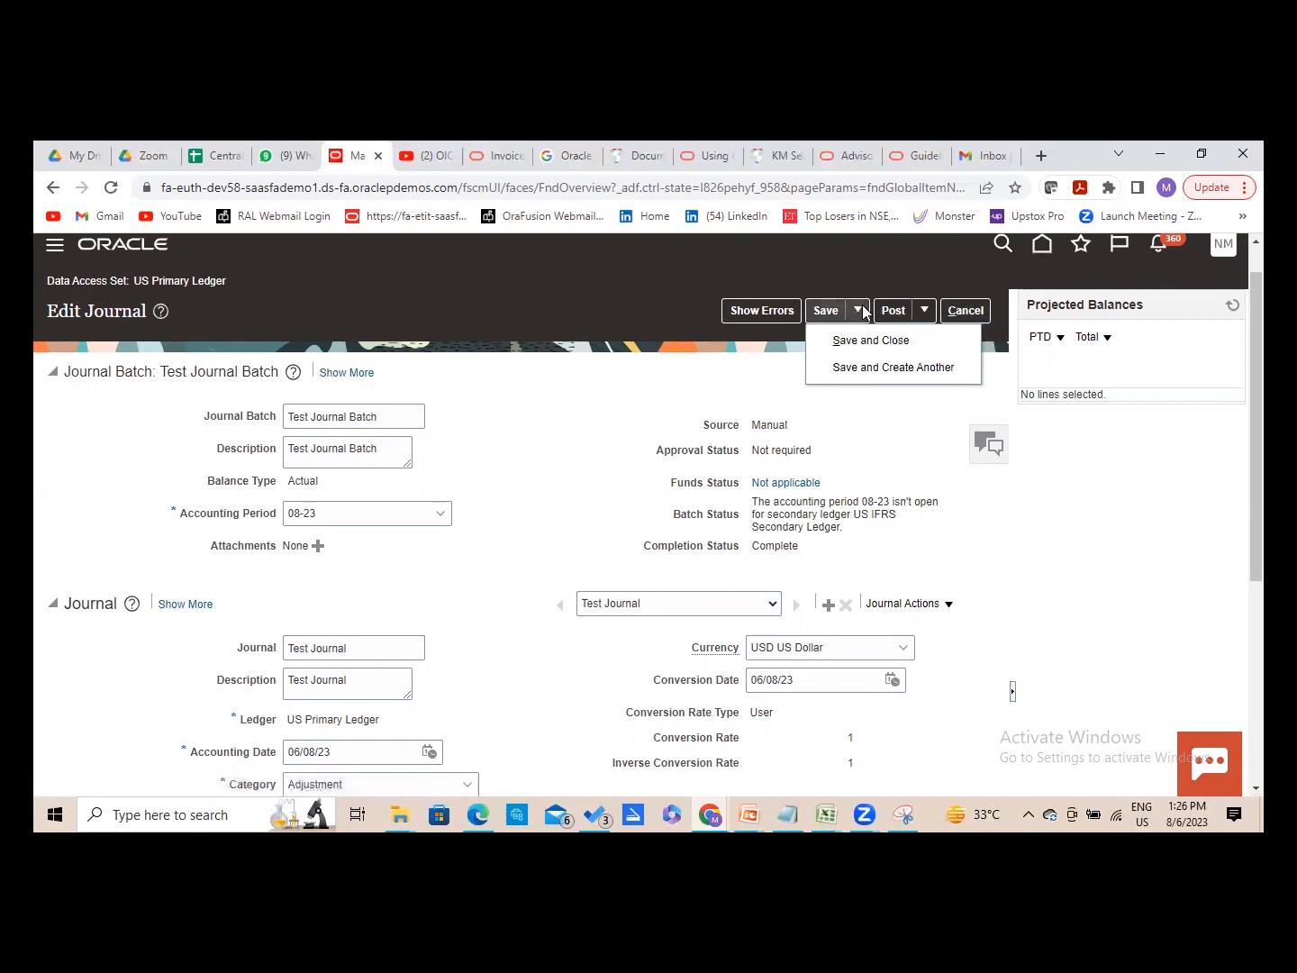
- View the error list of Test Journal and close it
{"action": "left_click", "coordinate": [782, 311]}
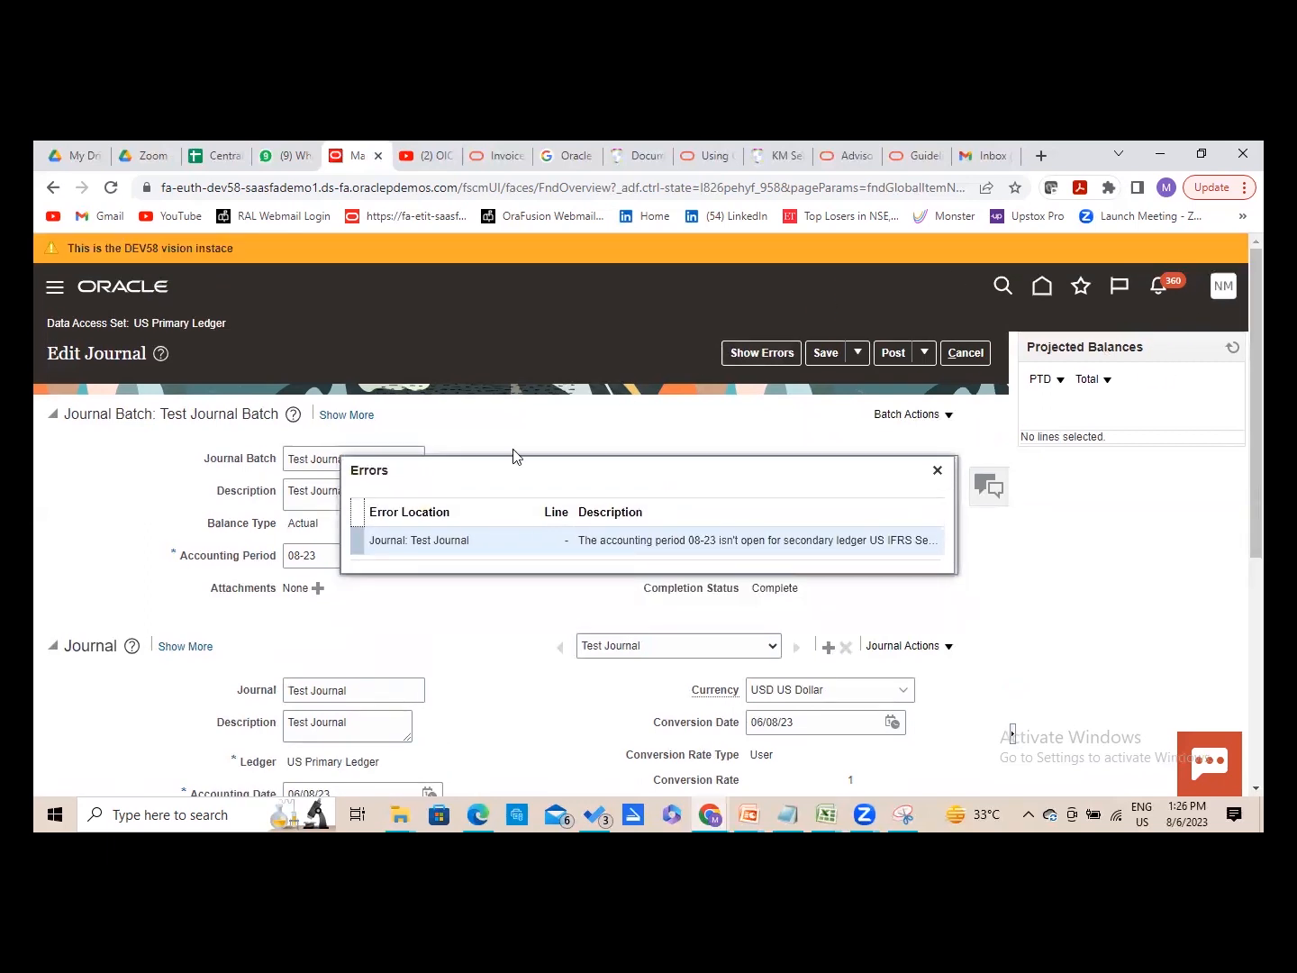
{"action": "left_click", "coordinate": [455, 364]}
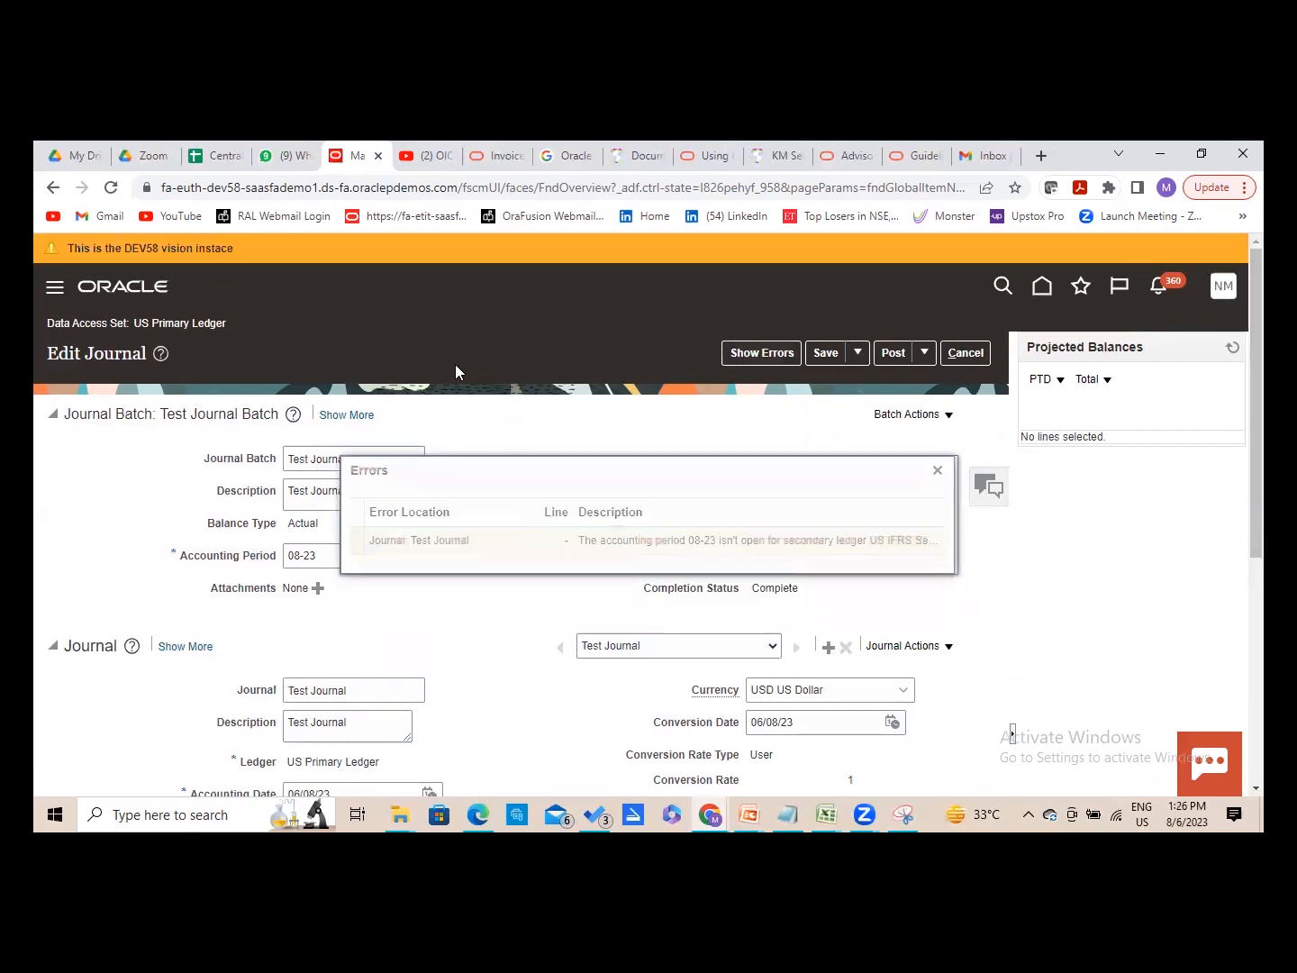
{"action": "left_click", "coordinate": [937, 471]}
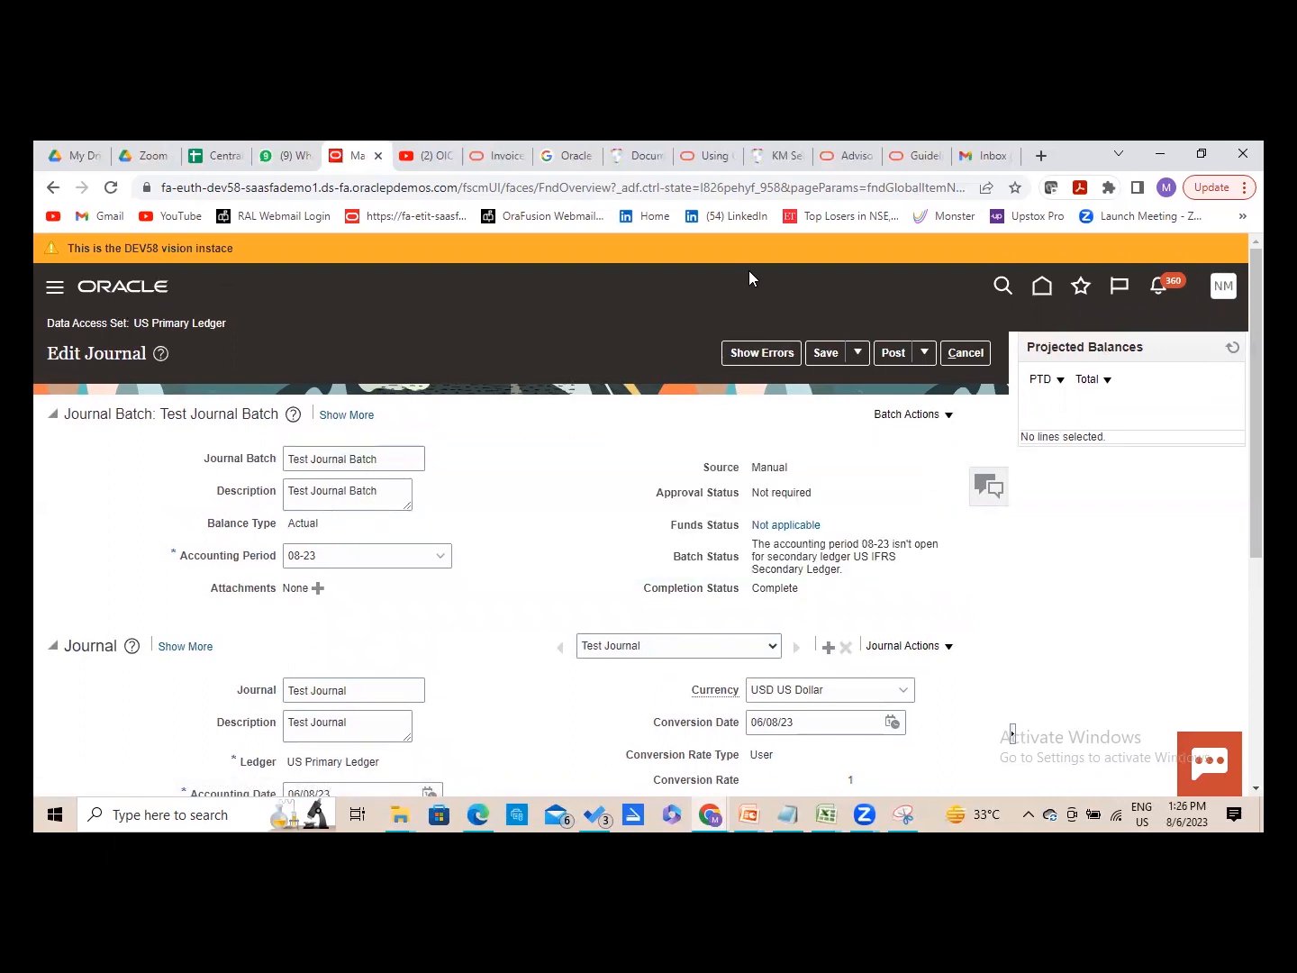
- Go to the Period Close work area under General Accounting
{"action": "left_click", "coordinate": [1223, 289]}
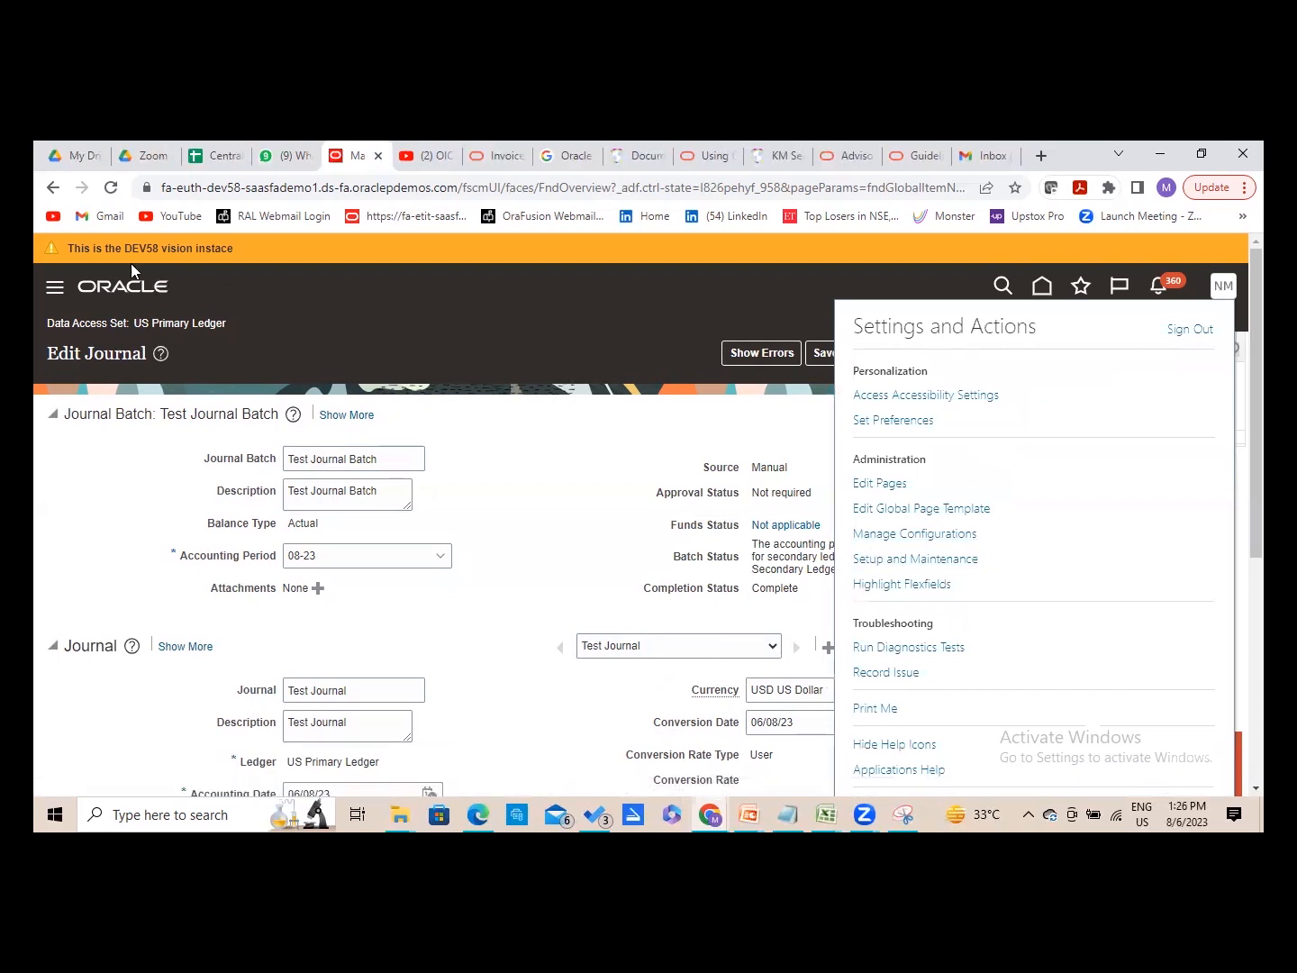
{"action": "left_click", "coordinate": [66, 288]}
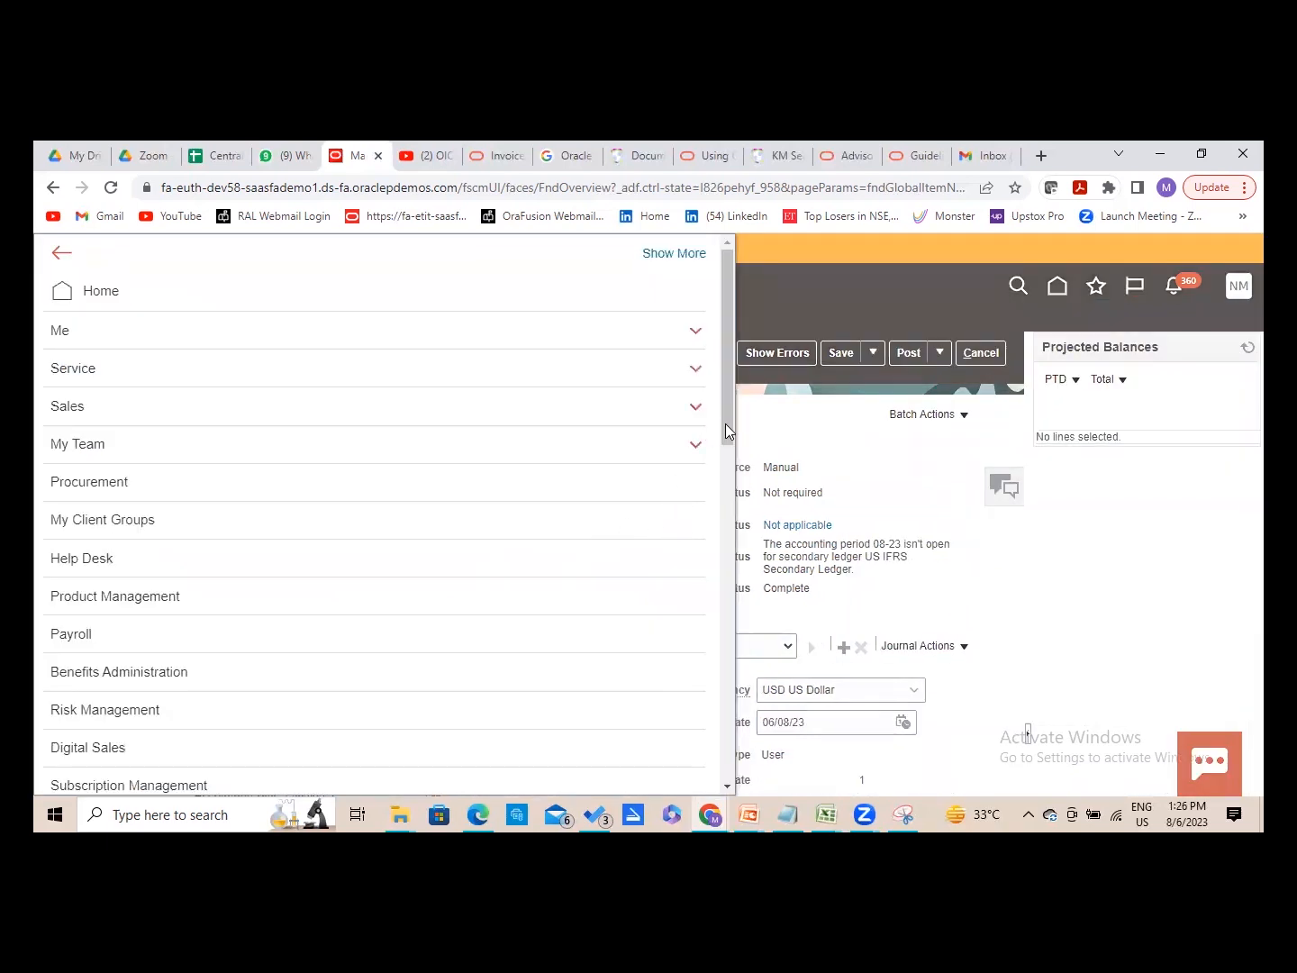
{"action": "left_click_drag", "start_coordinate": [727, 456], "coordinate": [742, 634]}
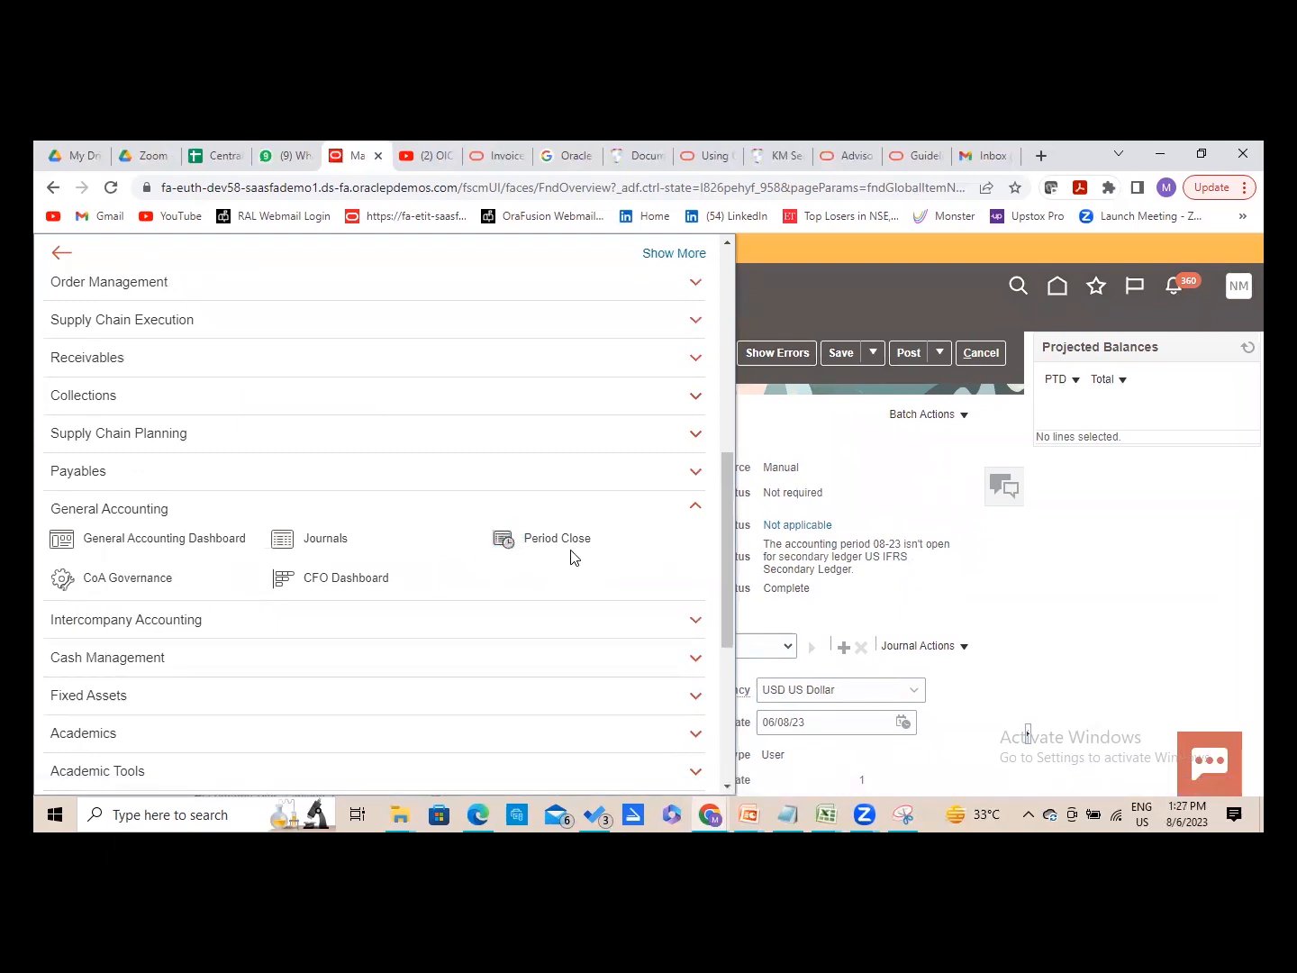
{"action": "left_click", "coordinate": [505, 539]}
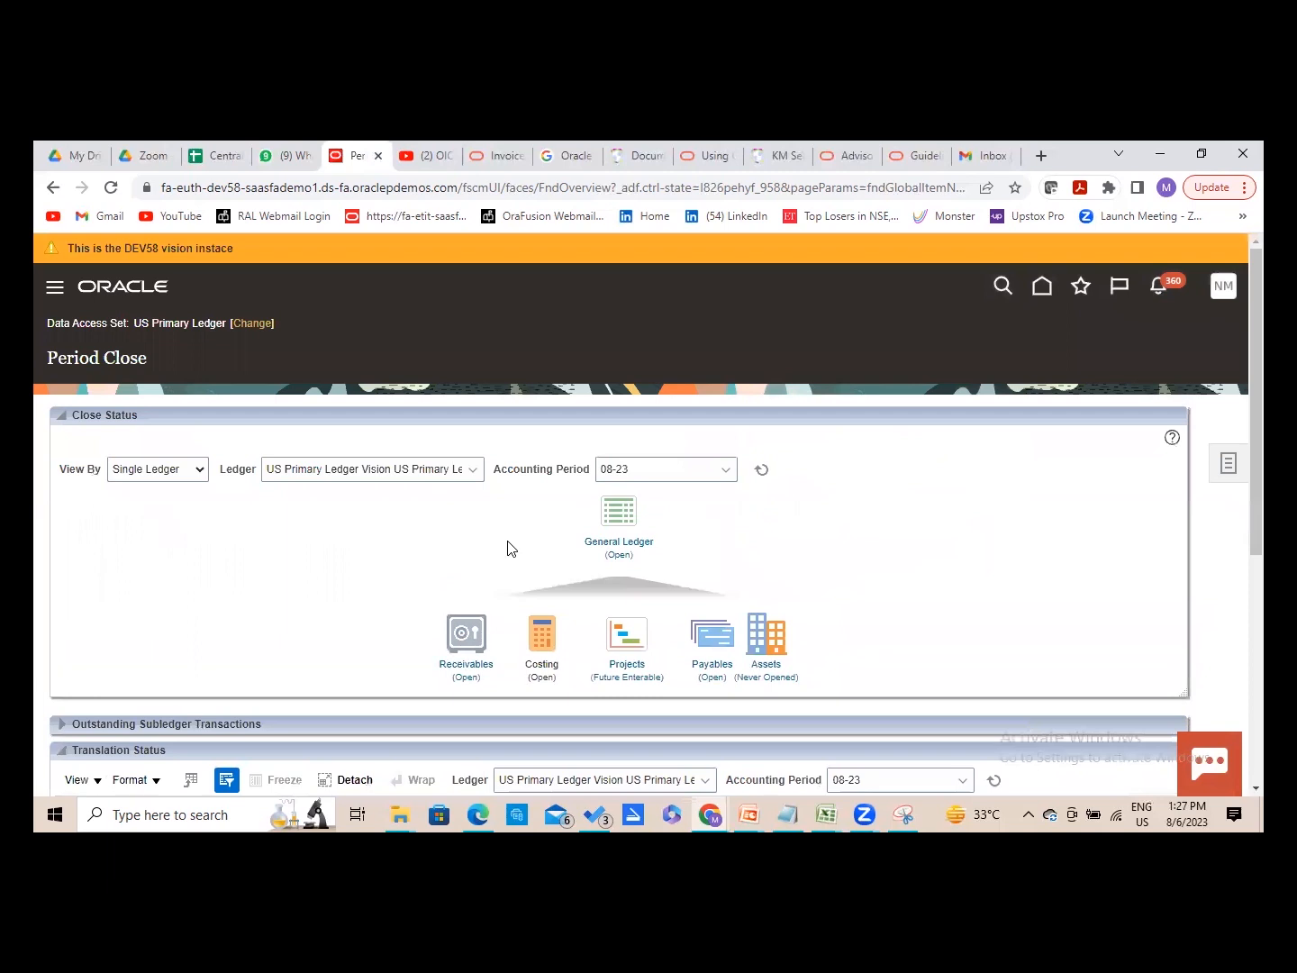
- Look over the close status of each application for 08-23 and open the General Ledger accounting period statuses
{"action": "left_click_drag", "start_coordinate": [1256, 405], "coordinate": [1256, 465]}
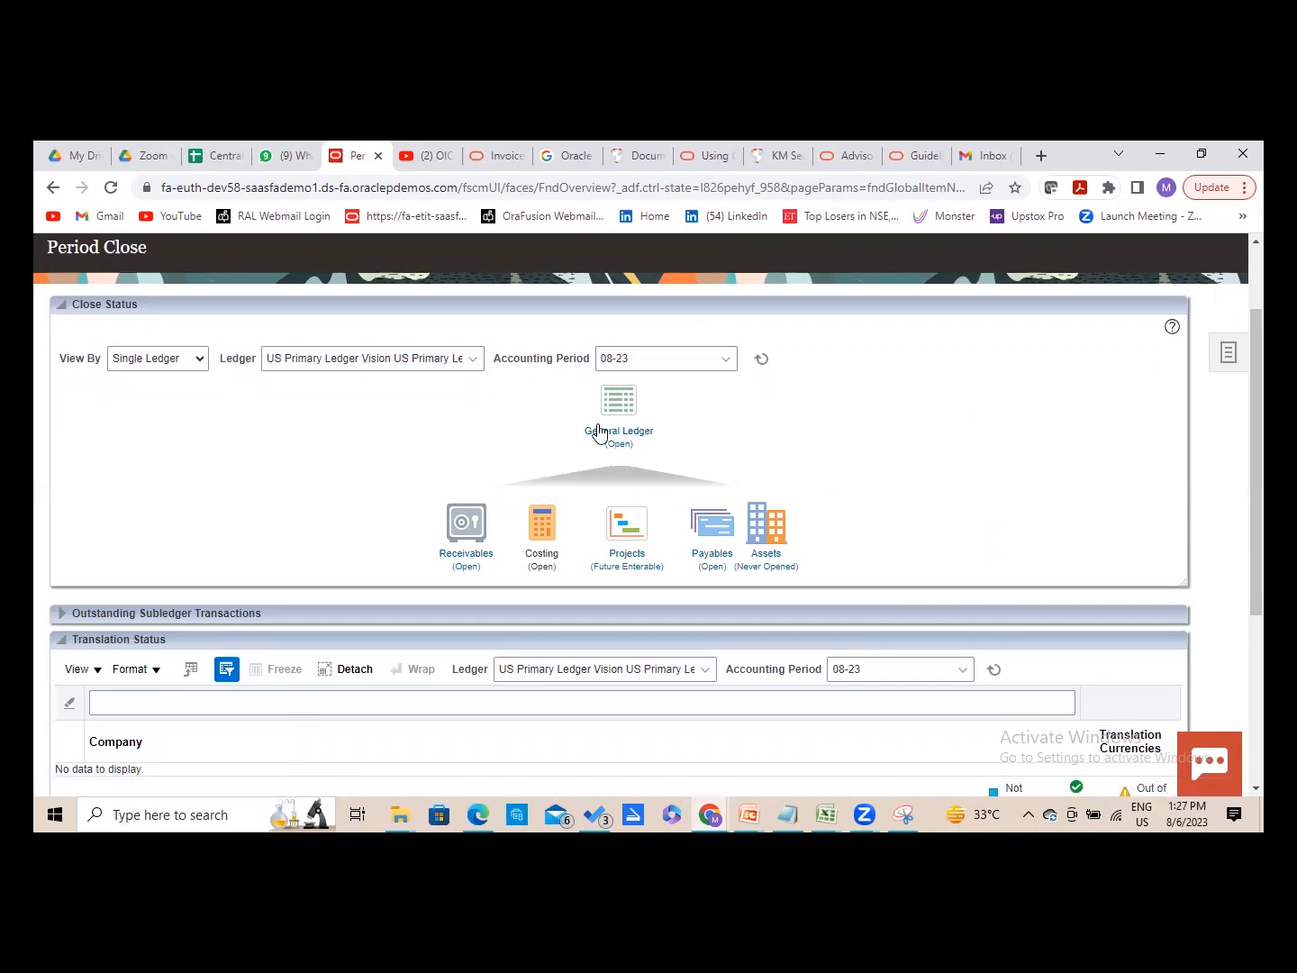
{"action": "left_click", "coordinate": [493, 512]}
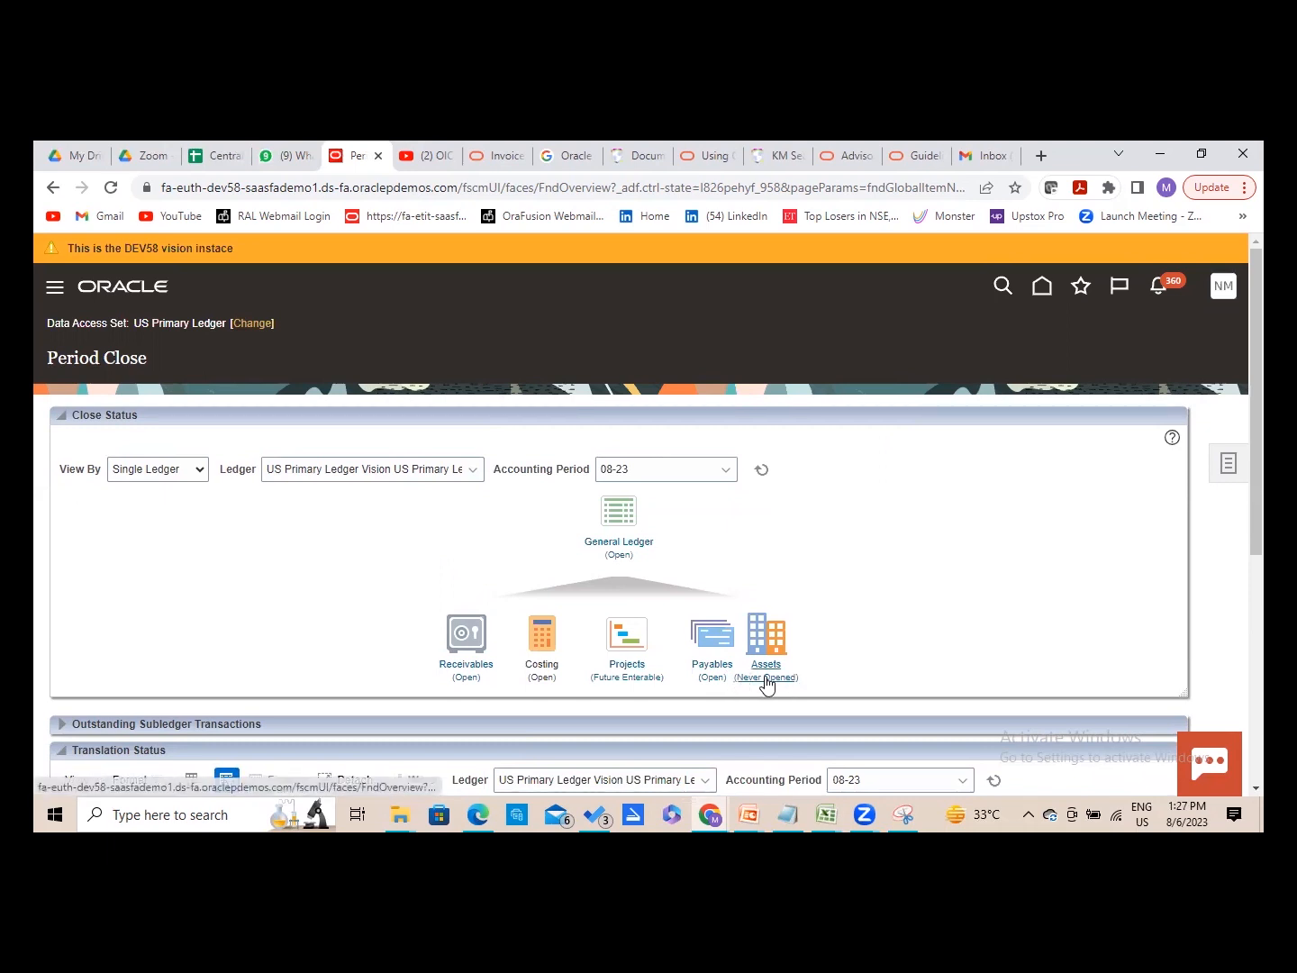
{"action": "scroll", "coordinate": [767, 686], "scroll_direction": "down", "scroll_amount": 1}
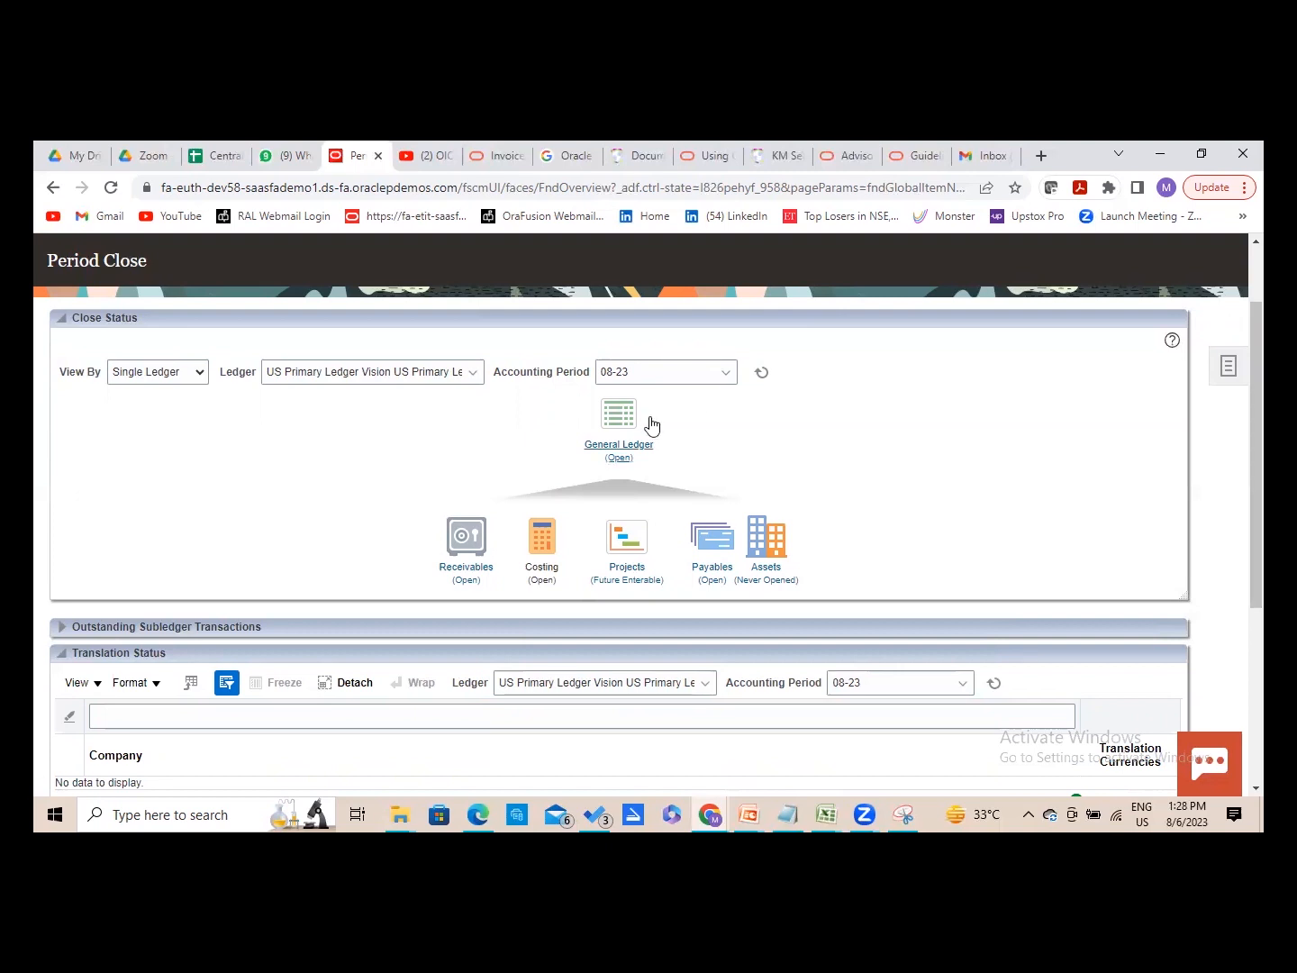
{"action": "left_click", "coordinate": [619, 444]}
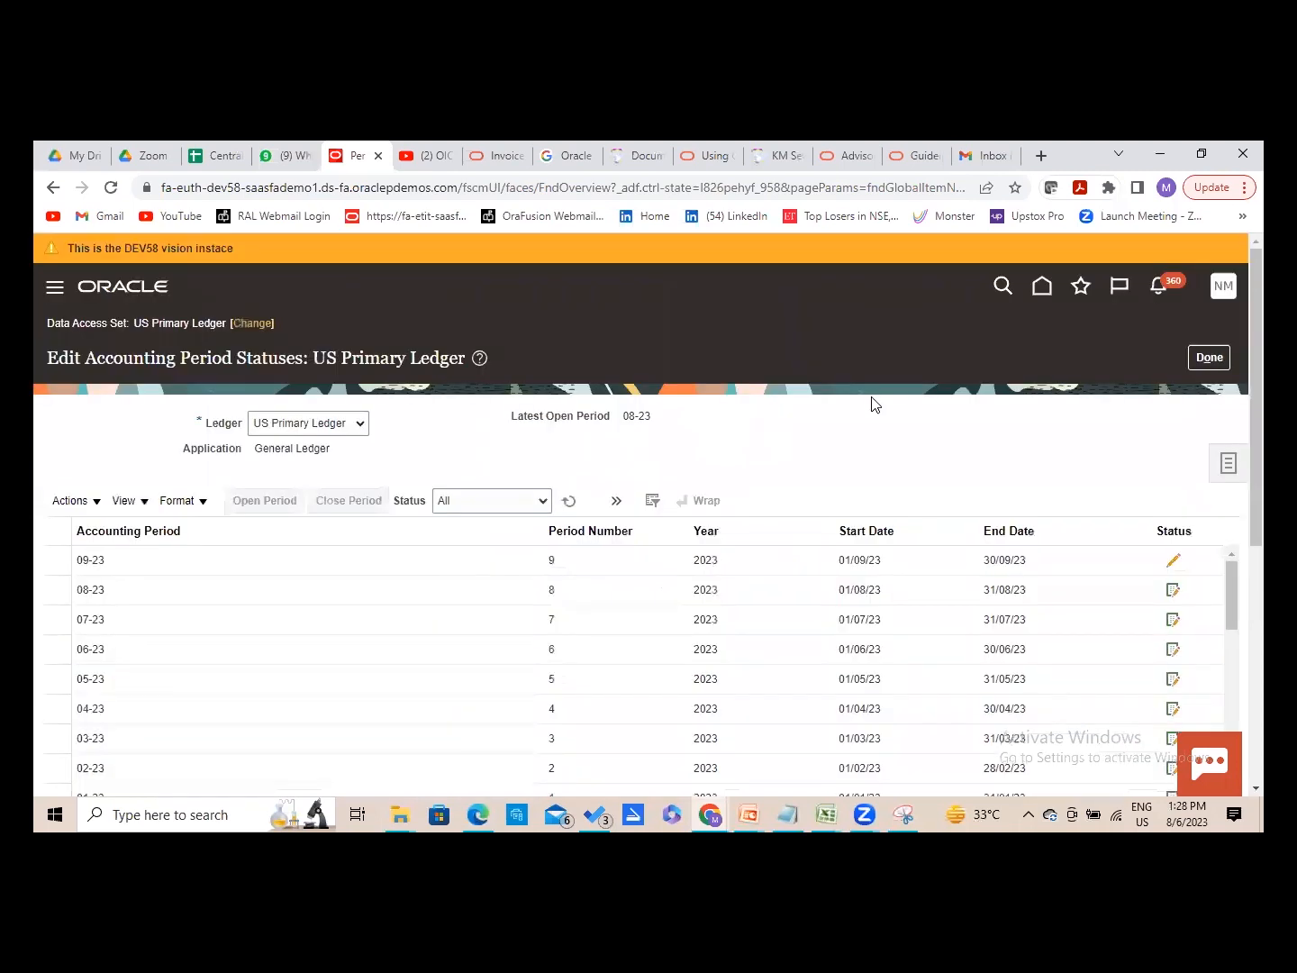
- Submit the closing of accounting period 04-23 for US Primary Ledger, continuing despite the unclosed subledger periods
{"action": "scroll", "coordinate": [648, 514], "scroll_direction": "down", "scroll_amount": 1}
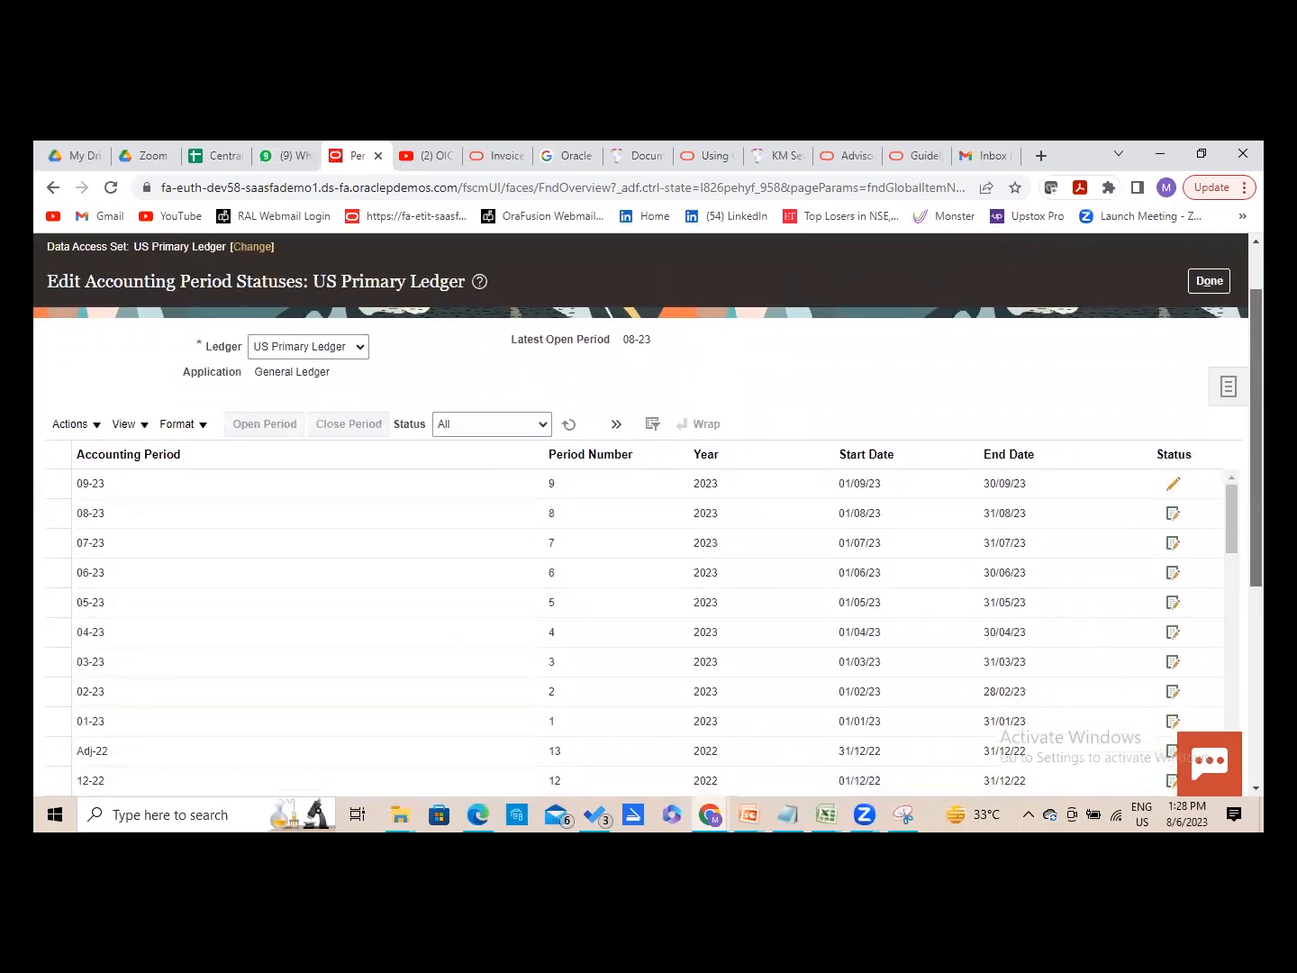
{"action": "scroll", "coordinate": [649, 514], "scroll_direction": "down", "scroll_amount": 1}
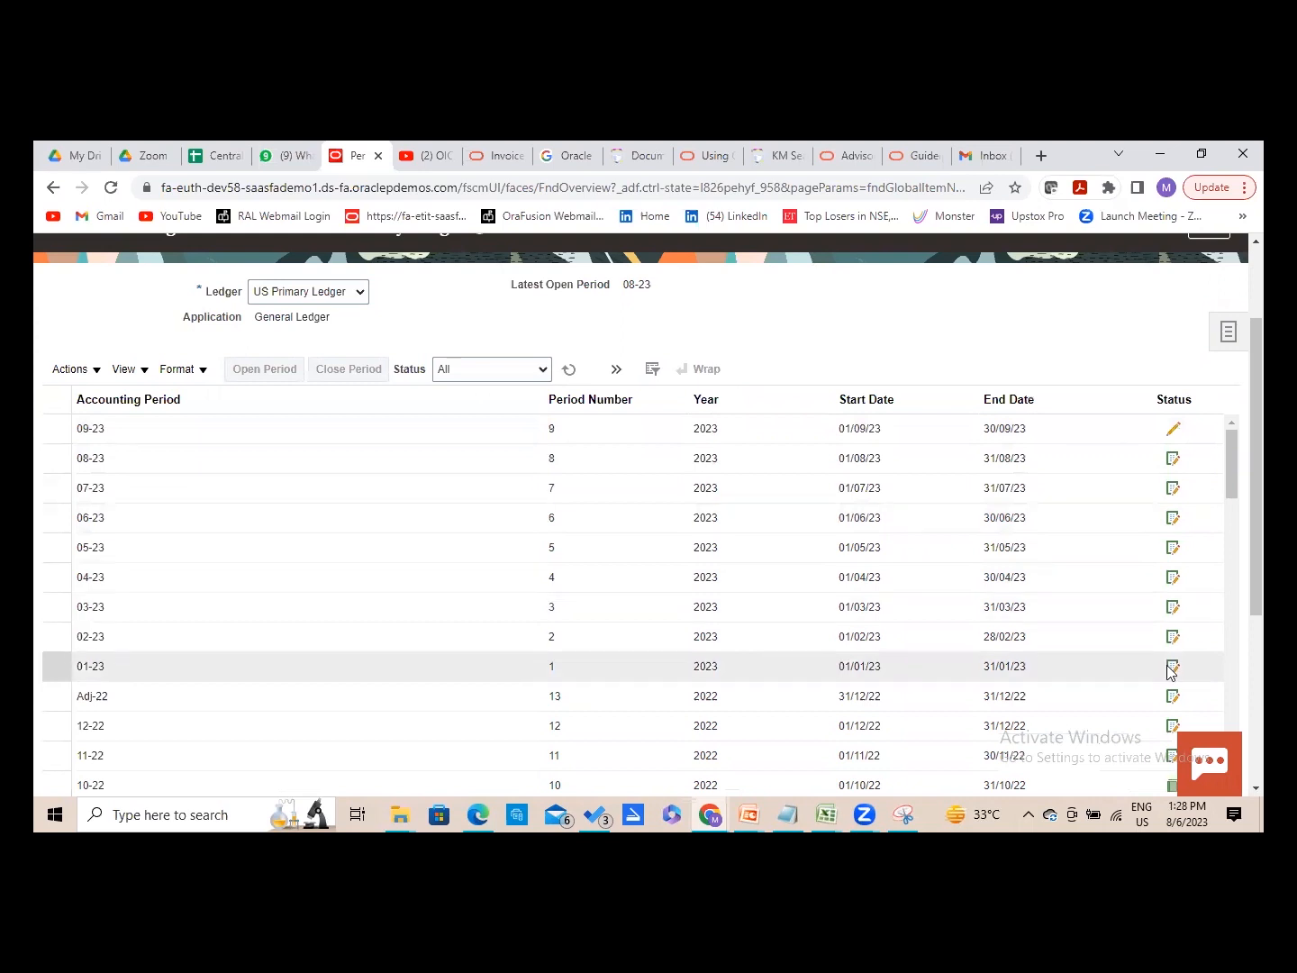
{"action": "left_click", "coordinate": [1171, 577]}
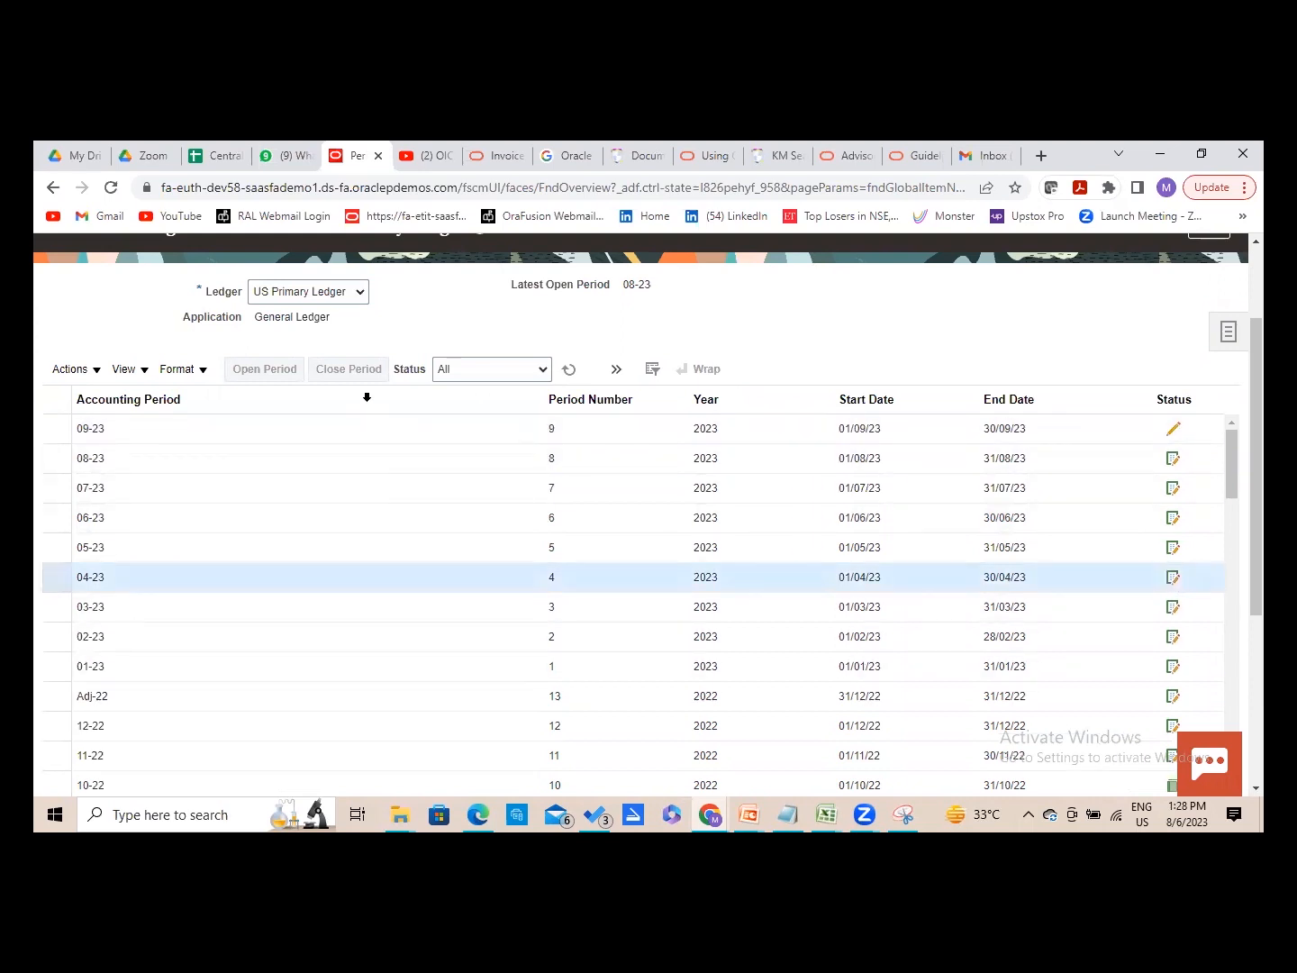
{"action": "left_click", "coordinate": [117, 577]}
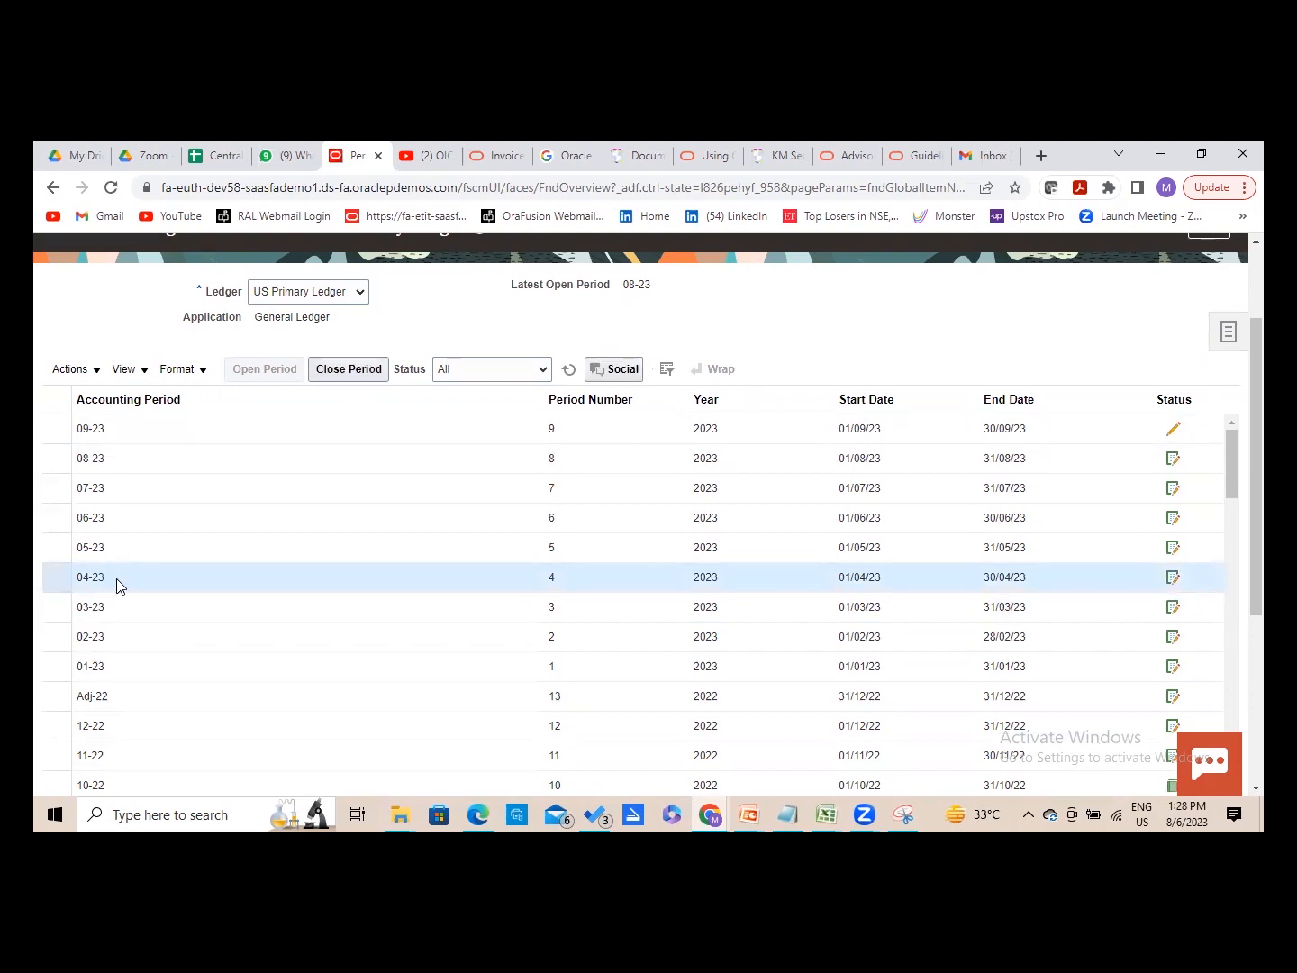
{"action": "left_click", "coordinate": [349, 369]}
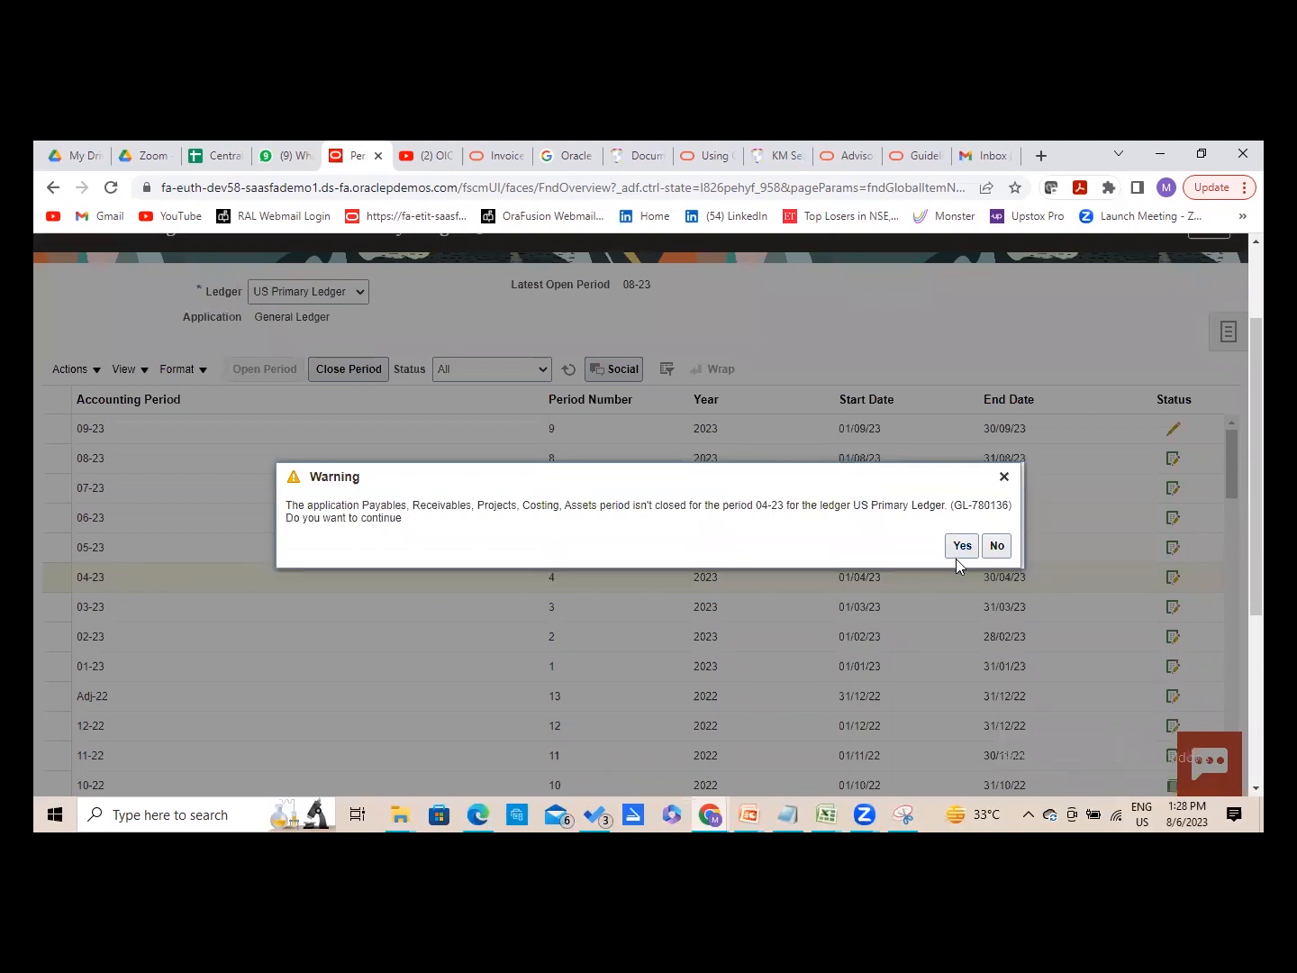
{"action": "left_click", "coordinate": [959, 555]}
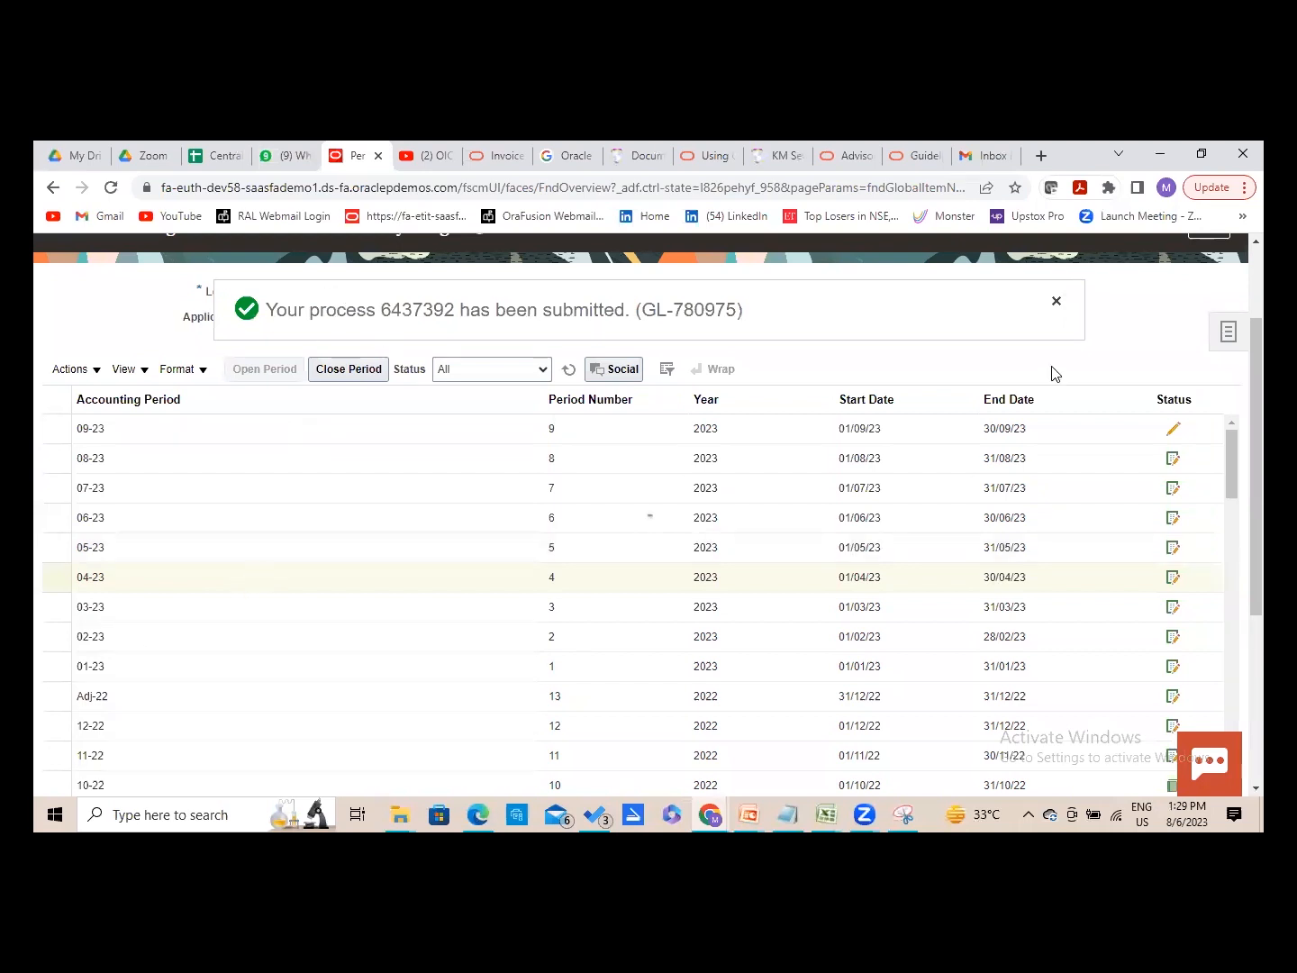
- Open Scheduled Processes under Tools and check the status of the submitted Close General Ledger Periods process
{"action": "left_click_drag", "start_coordinate": [1255, 405], "coordinate": [1256, 335]}
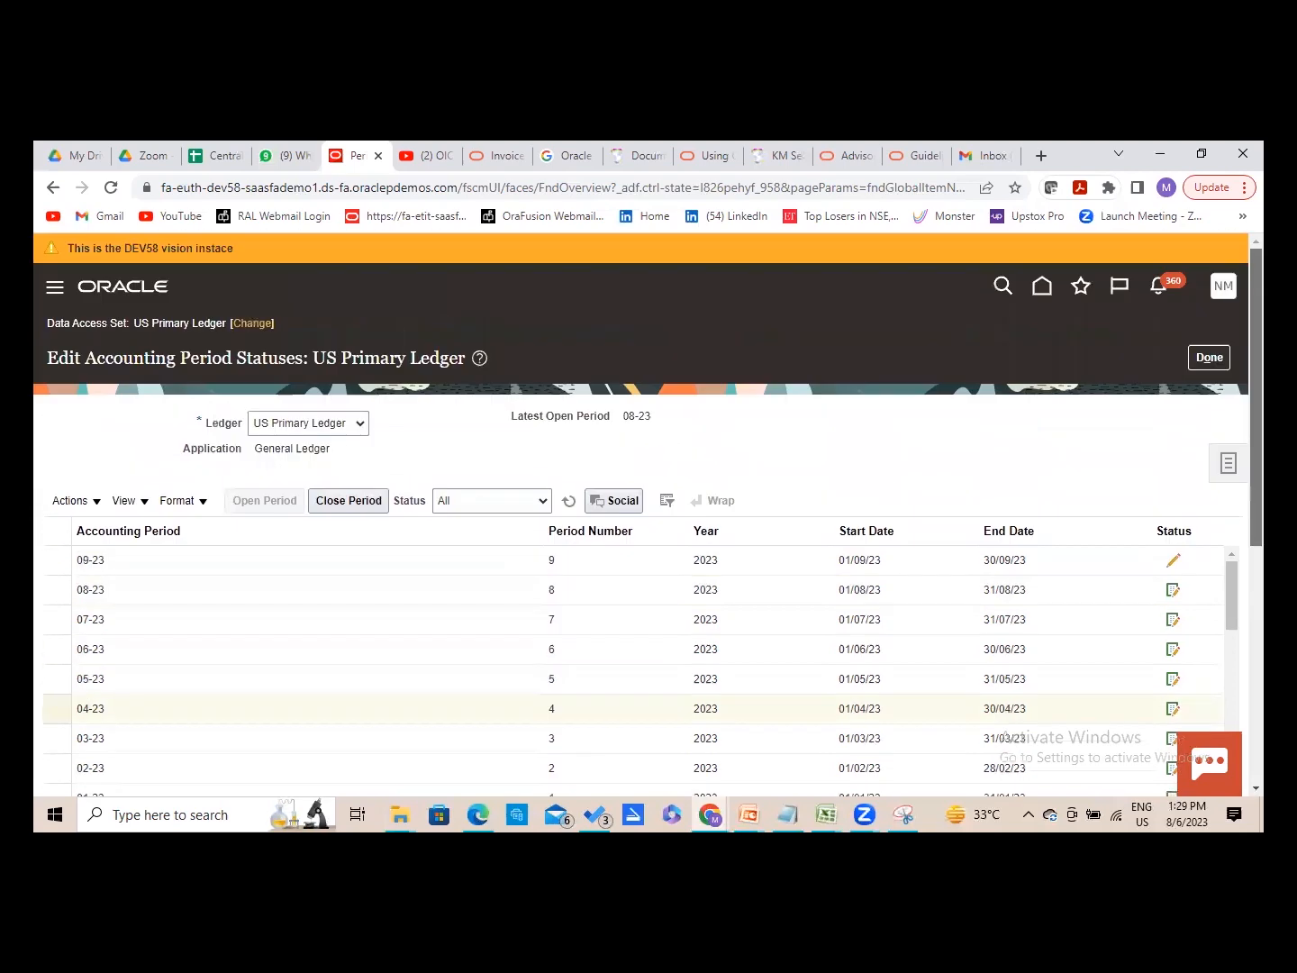
{"action": "left_click", "coordinate": [53, 285]}
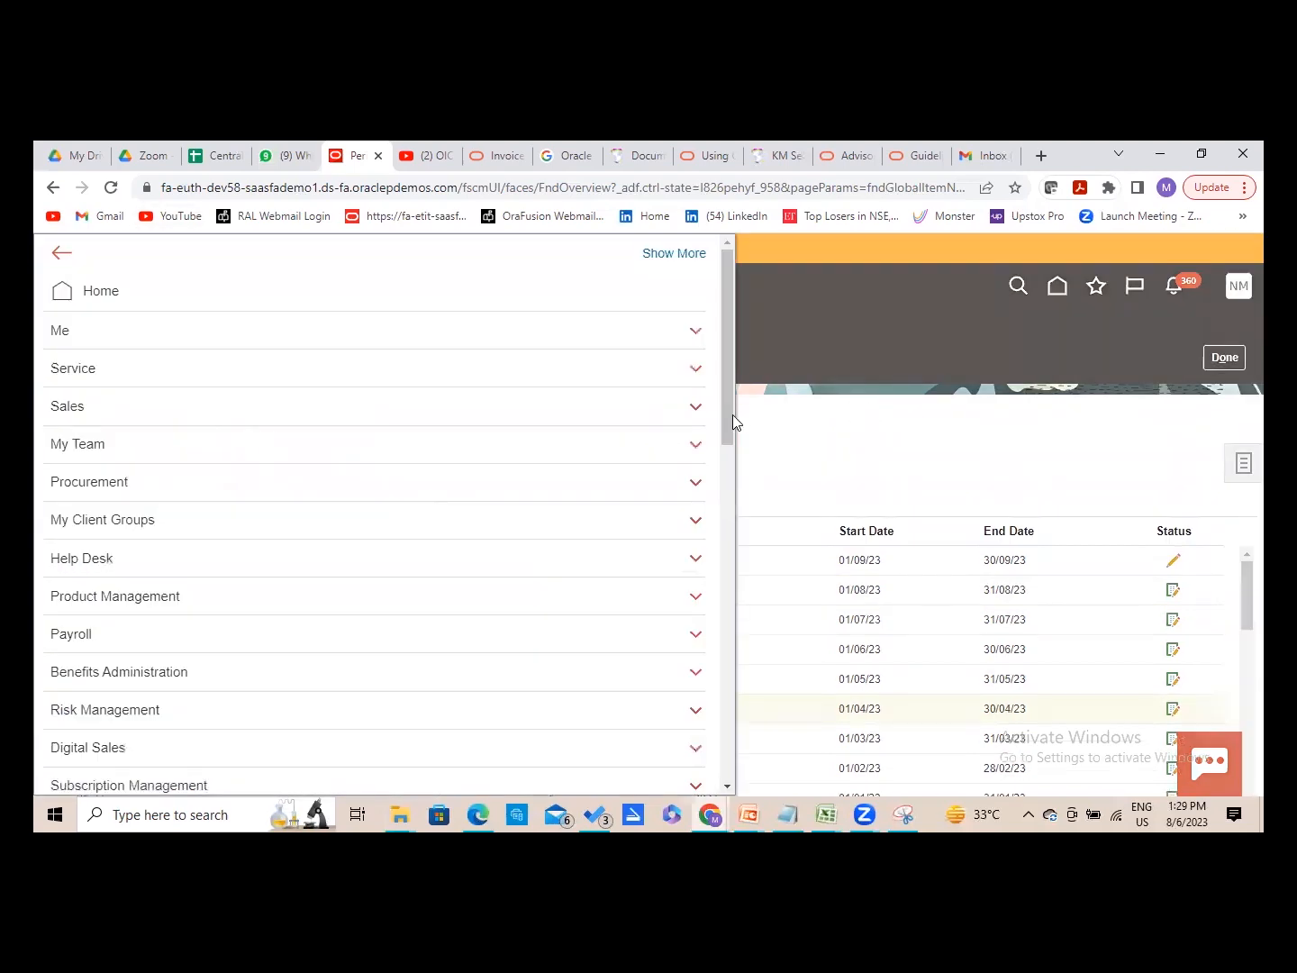
{"action": "left_click_drag", "start_coordinate": [733, 416], "coordinate": [770, 727]}
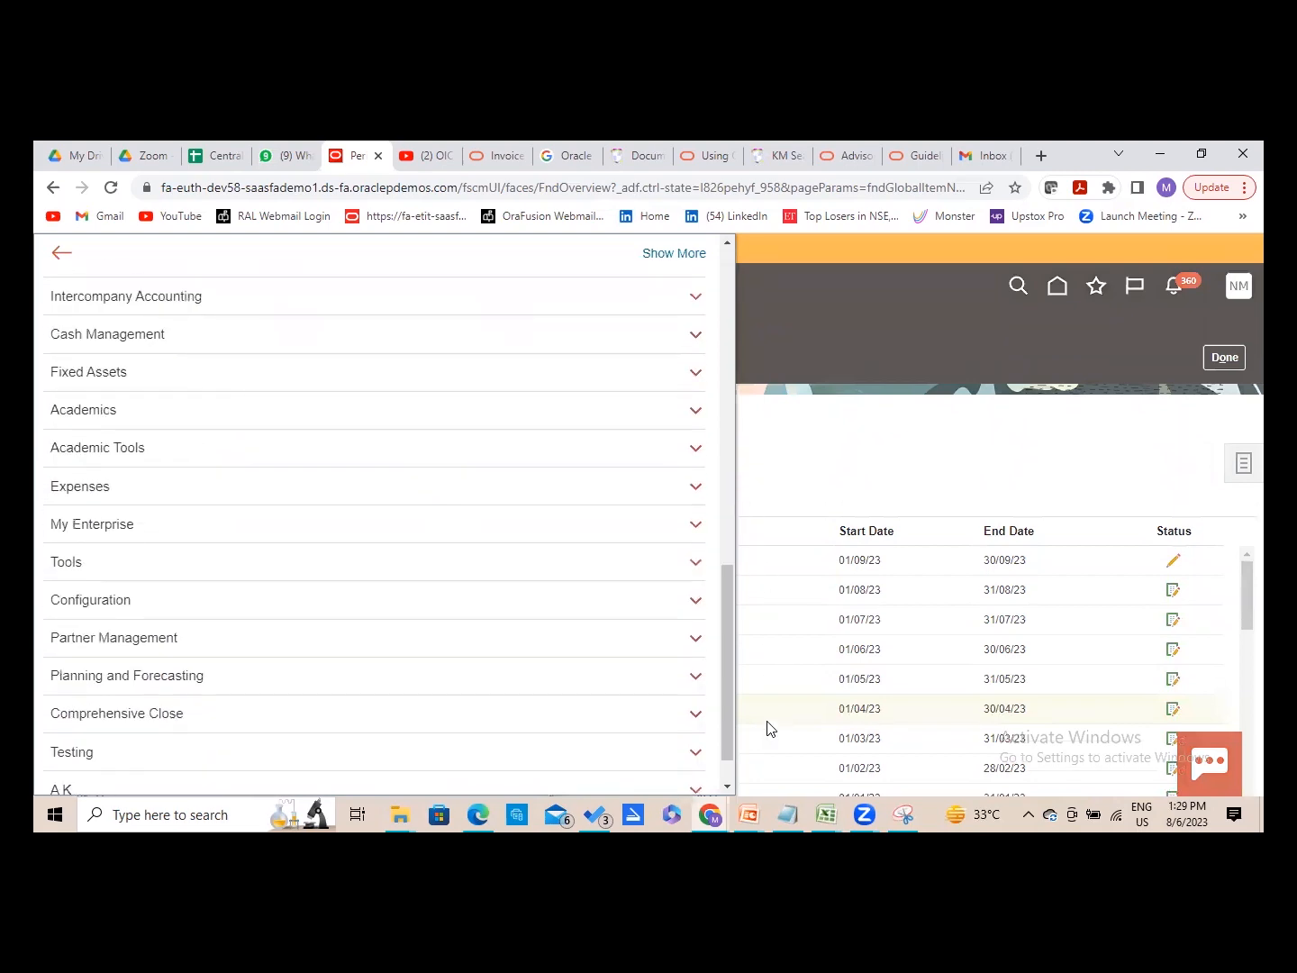
{"action": "left_click", "coordinate": [596, 562]}
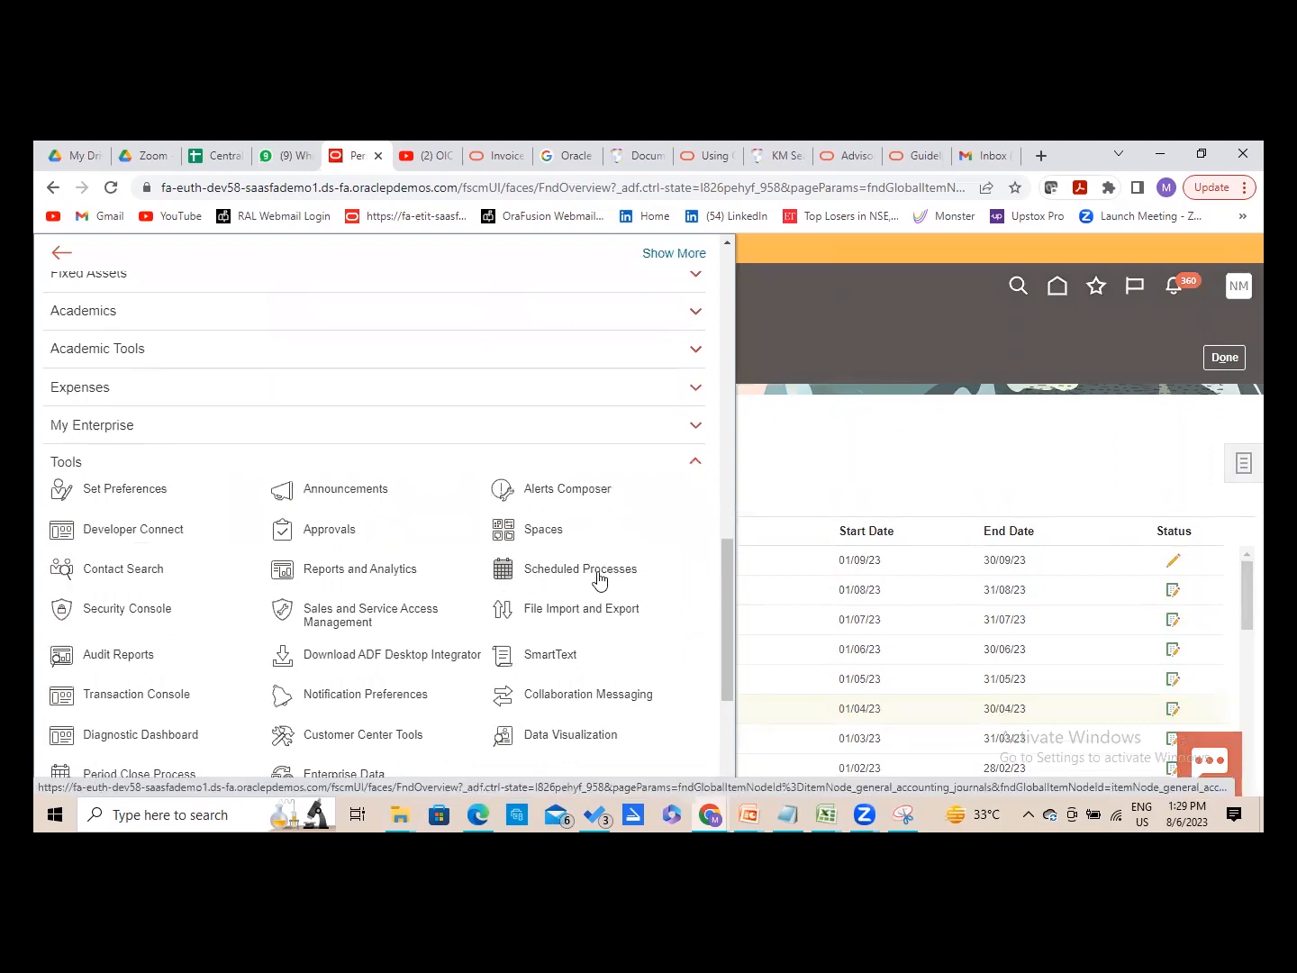
{"action": "left_click", "coordinate": [586, 574]}
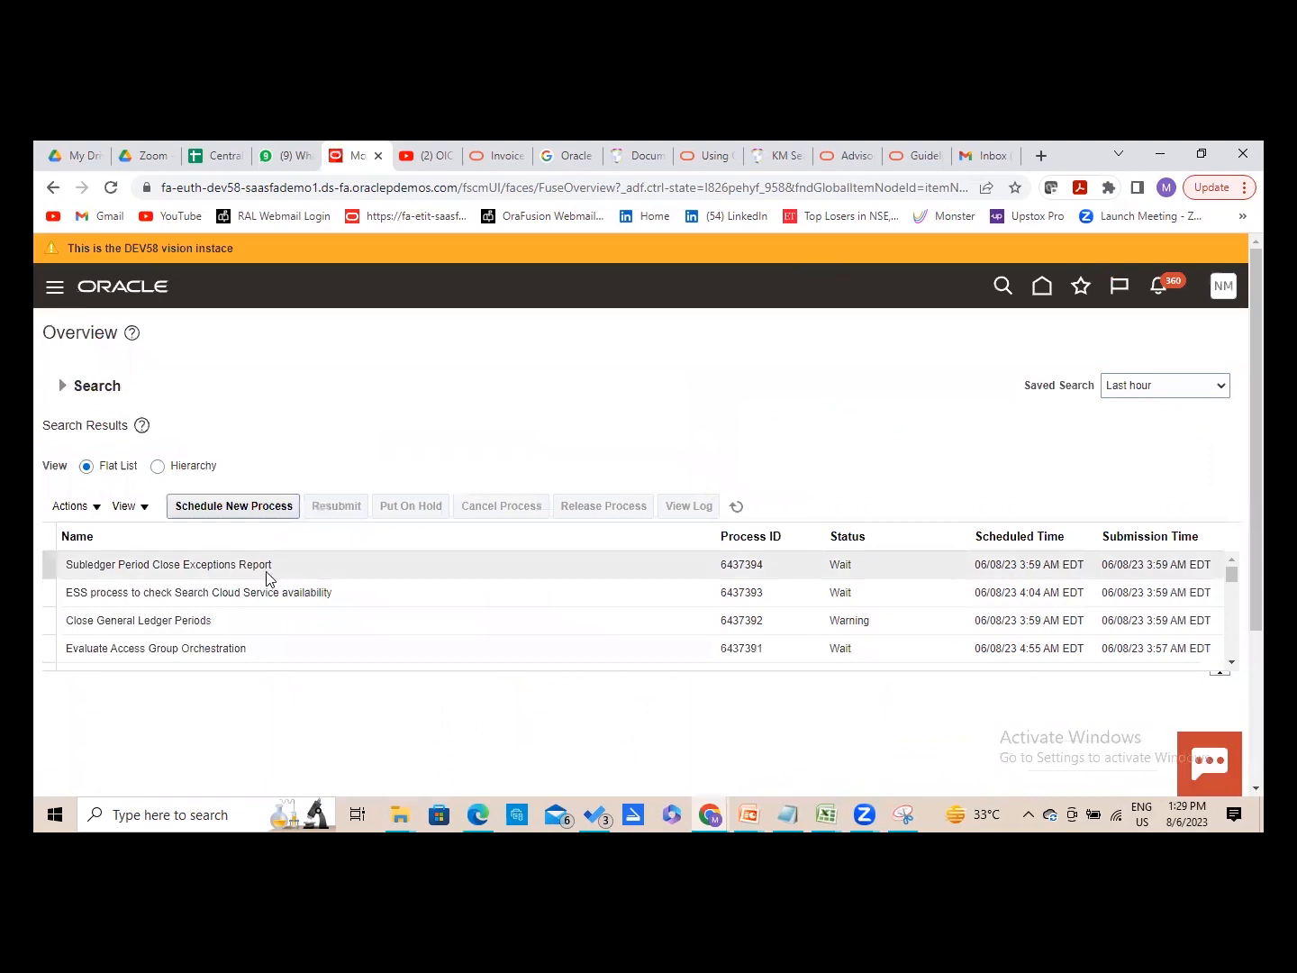
{"action": "left_click", "coordinate": [245, 513]}
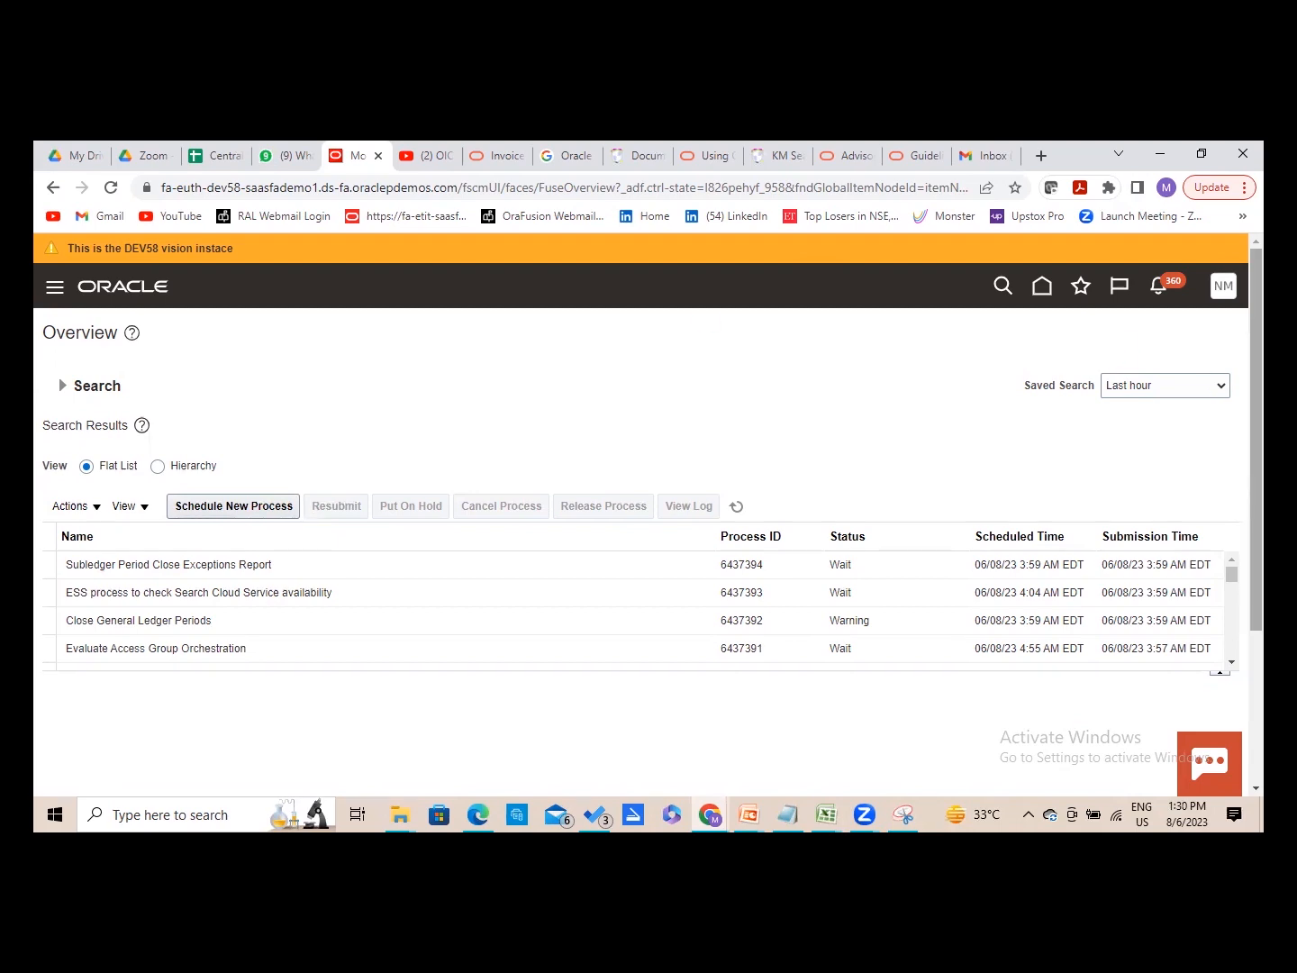
{"action": "scroll", "coordinate": [544, 419], "scroll_direction": "down", "scroll_amount": 2}
{"action": "scroll", "coordinate": [543, 418], "scroll_direction": "up", "scroll_amount": 2}
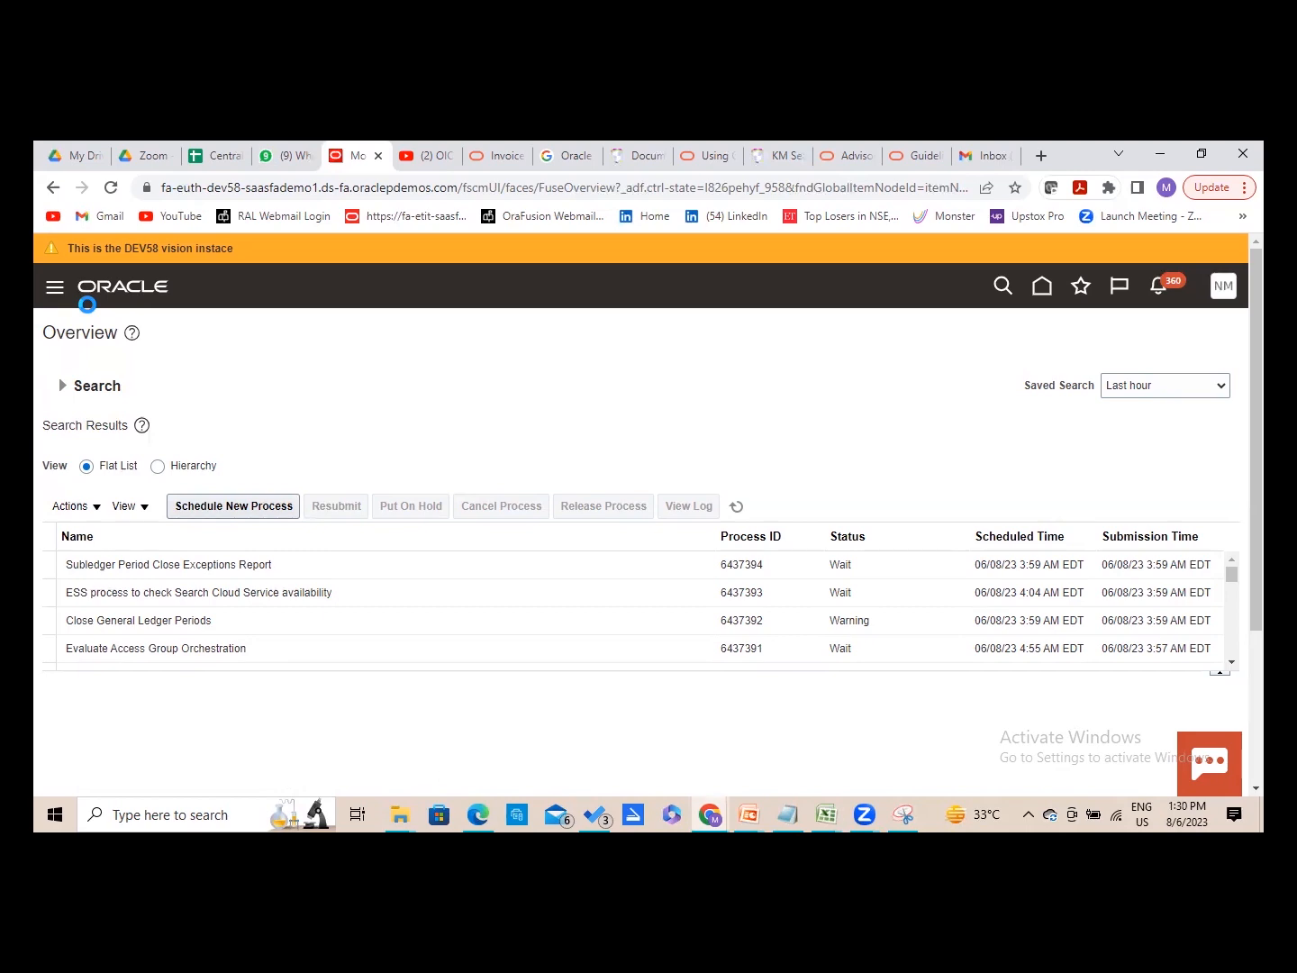
- Switch to the Book2 workbook in Excel and go through the period statuses in the Period Close notes on Sheet2, down to Permanently Closed
{"action": "key", "text": "alt+Tab"}
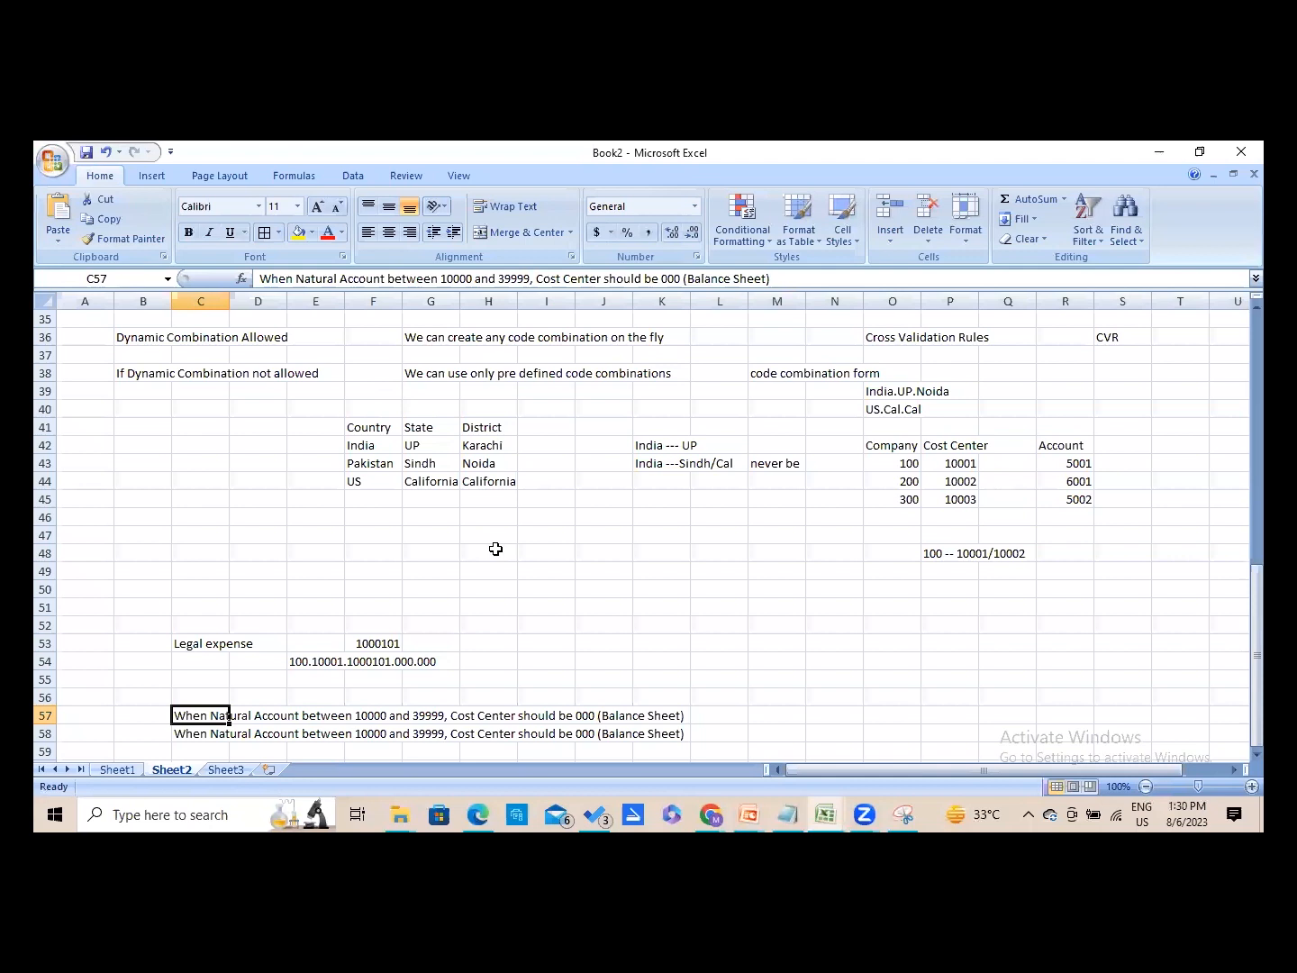
{"action": "left_click", "coordinate": [410, 498]}
{"action": "key", "text": "Up"}
{"action": "key", "text": "Up"}
{"action": "key", "text": "Up"}
{"action": "key", "text": "Up"}
{"action": "key", "text": "Up"}
{"action": "key", "text": "Up"}
{"action": "key", "text": "Up"}
{"action": "key", "text": "Up"}
{"action": "key", "text": "Up"}
{"action": "key", "text": "Up"}
{"action": "key", "text": "Up"}
{"action": "key", "text": "Up"}
{"action": "key", "text": "Up"}
{"action": "key", "text": "Up"}
{"action": "key", "text": "Up"}
{"action": "key", "text": "Up"}
{"action": "key", "text": "Up"}
{"action": "key", "text": "Up"}
{"action": "key", "text": "Up"}
{"action": "key", "text": "Up"}
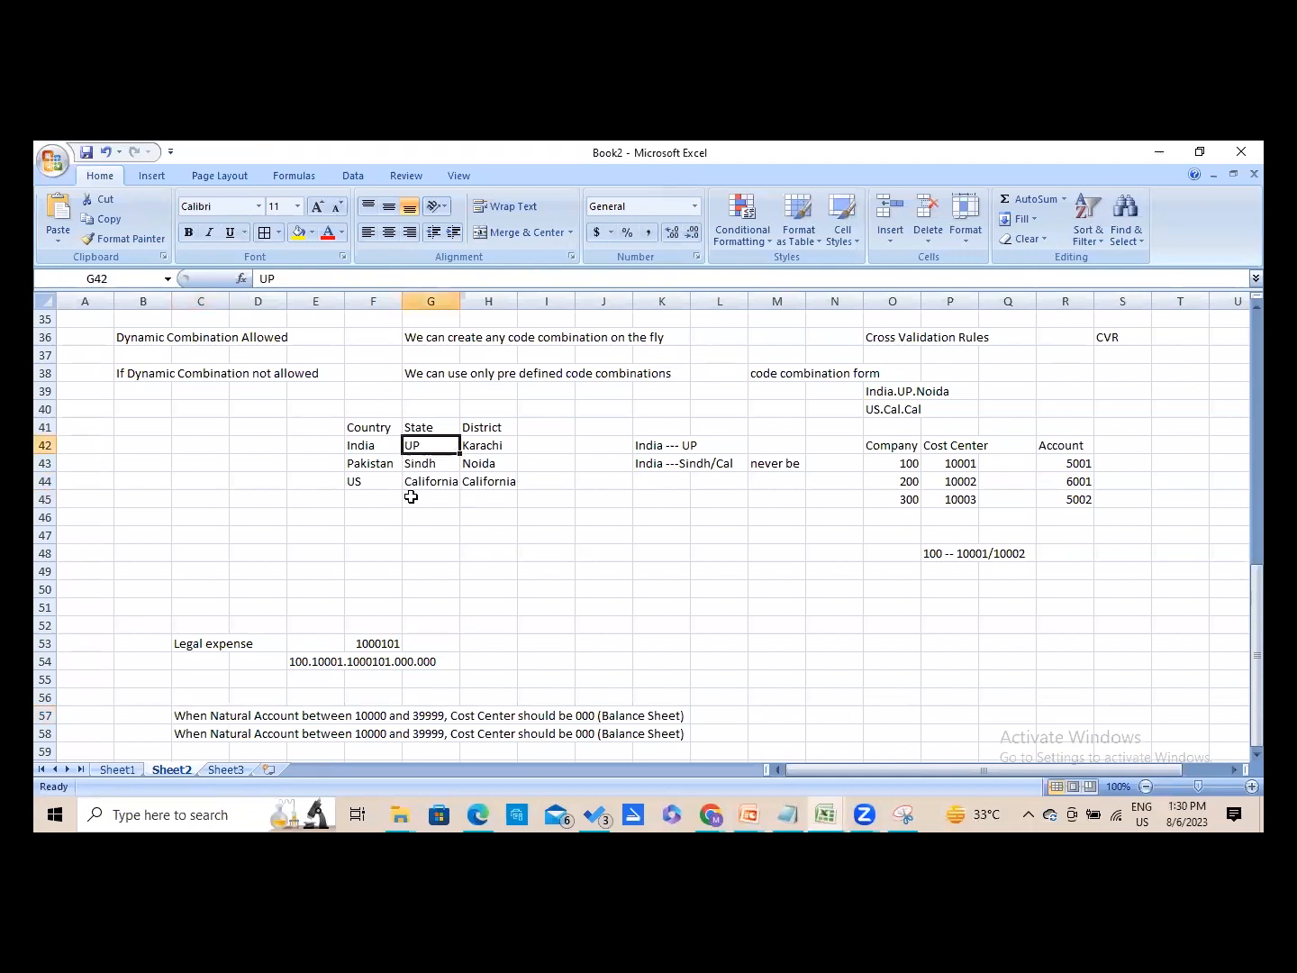
{"action": "key", "text": "Down"}
{"action": "key", "text": "Down"}
{"action": "key", "text": "Down"}
{"action": "key", "text": "Down"}
{"action": "key", "text": "Down"}
{"action": "key", "text": "Down"}
{"action": "key", "text": "Down"}
{"action": "key", "text": "Down"}
{"action": "key", "text": "Down"}
{"action": "key", "text": "Down"}
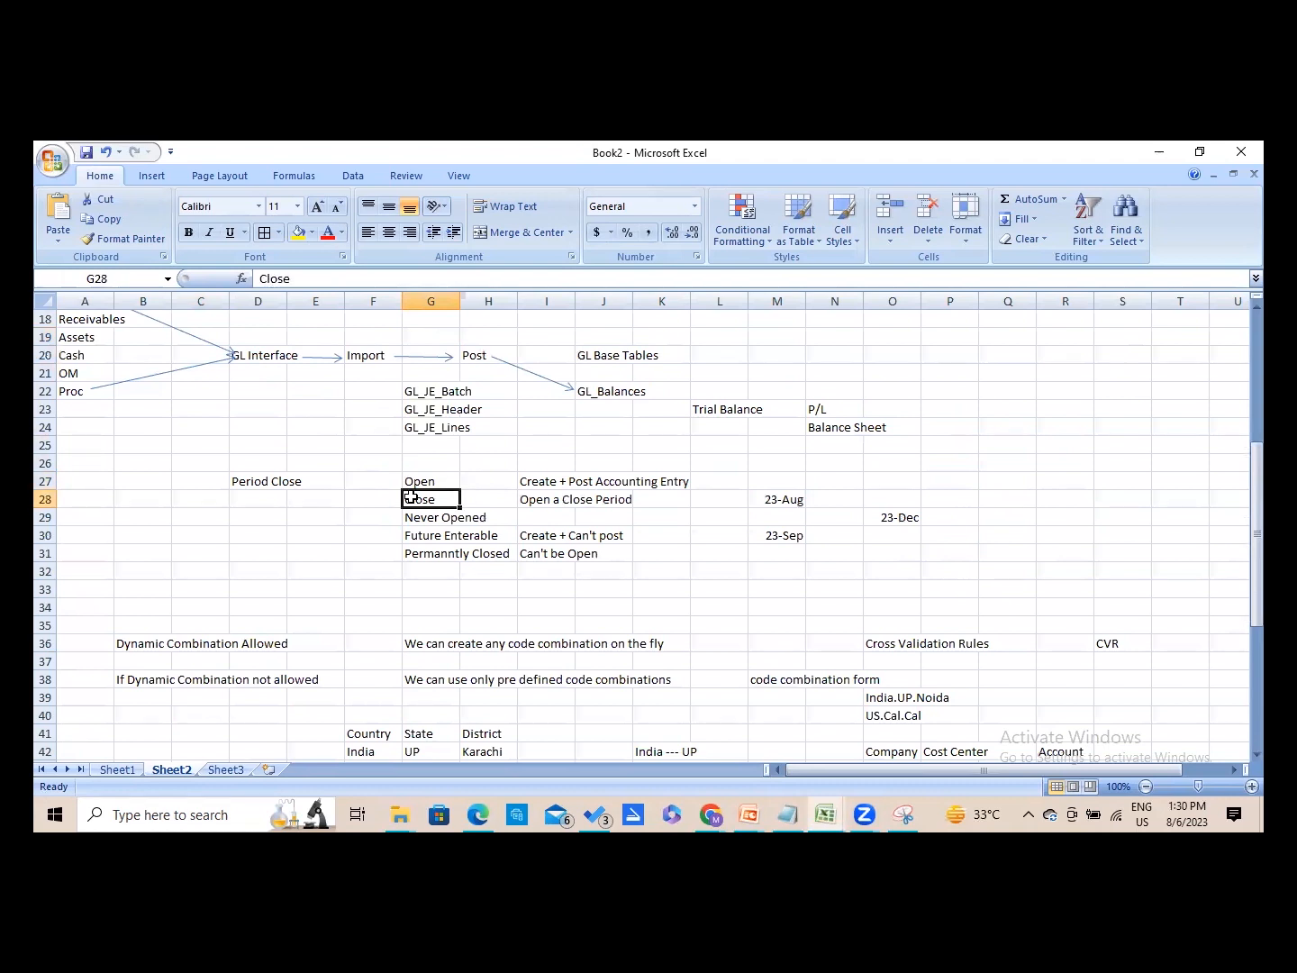
{"action": "key", "text": "Down"}
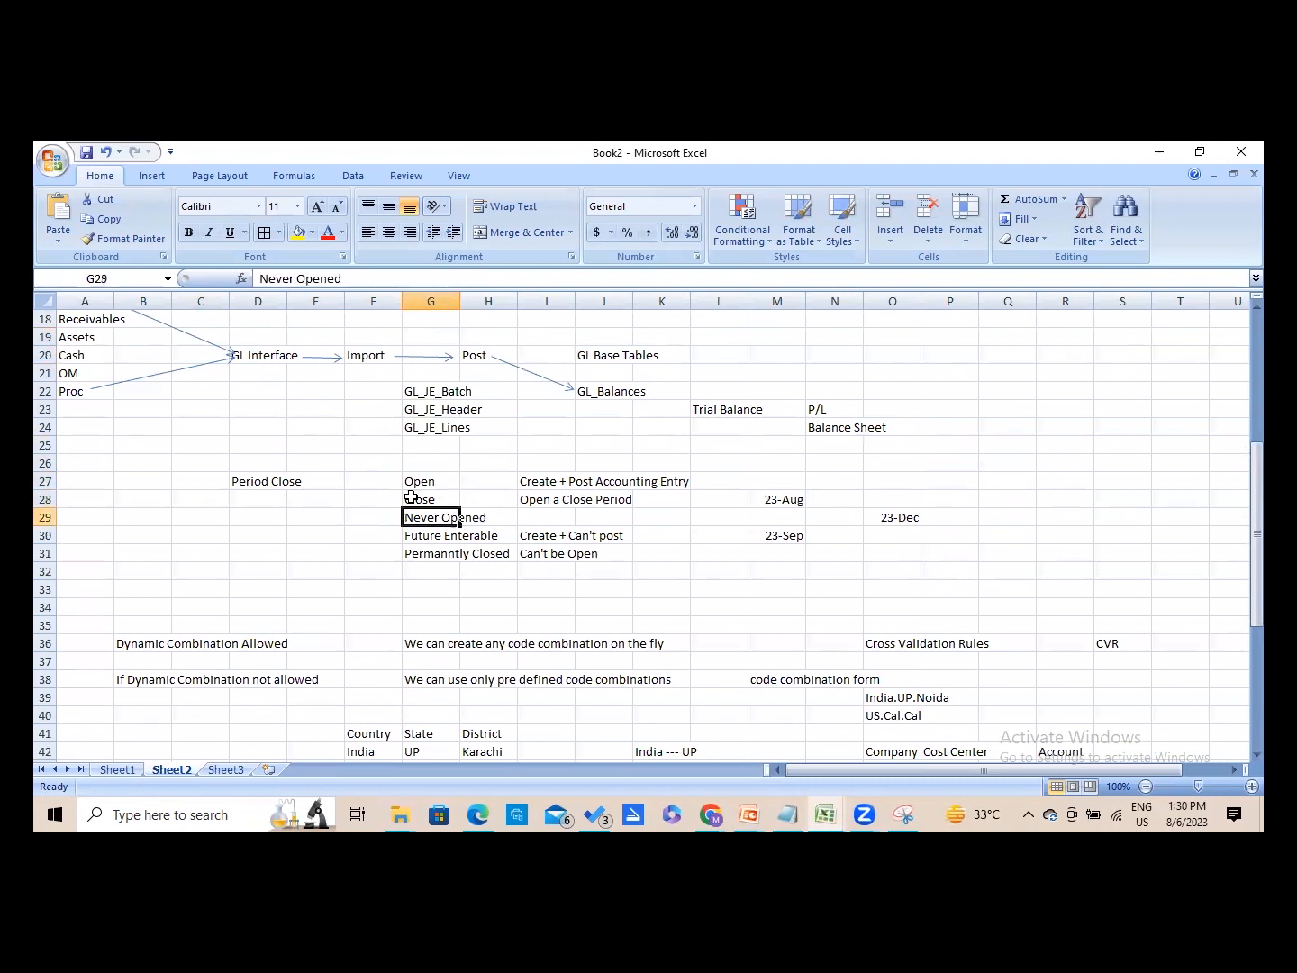
{"action": "key", "text": "Down"}
{"action": "key", "text": "Down"}
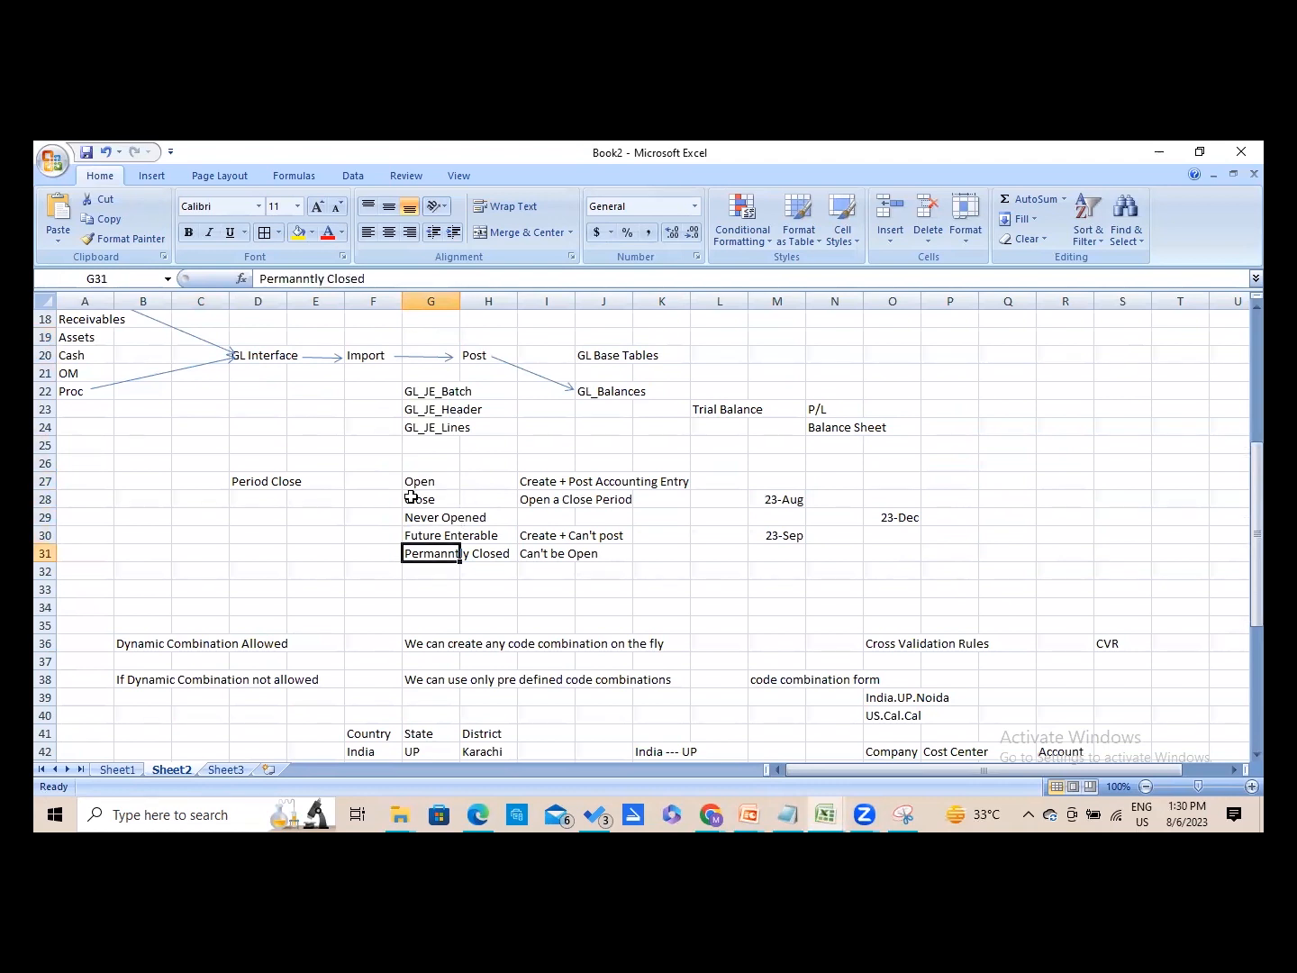
- Go through the Open, Close and Never Opened statuses in the Period Close notes once more
{"action": "key", "text": "Up"}
{"action": "key", "text": "Up"}
{"action": "key", "text": "Up"}
{"action": "key", "text": "Up"}
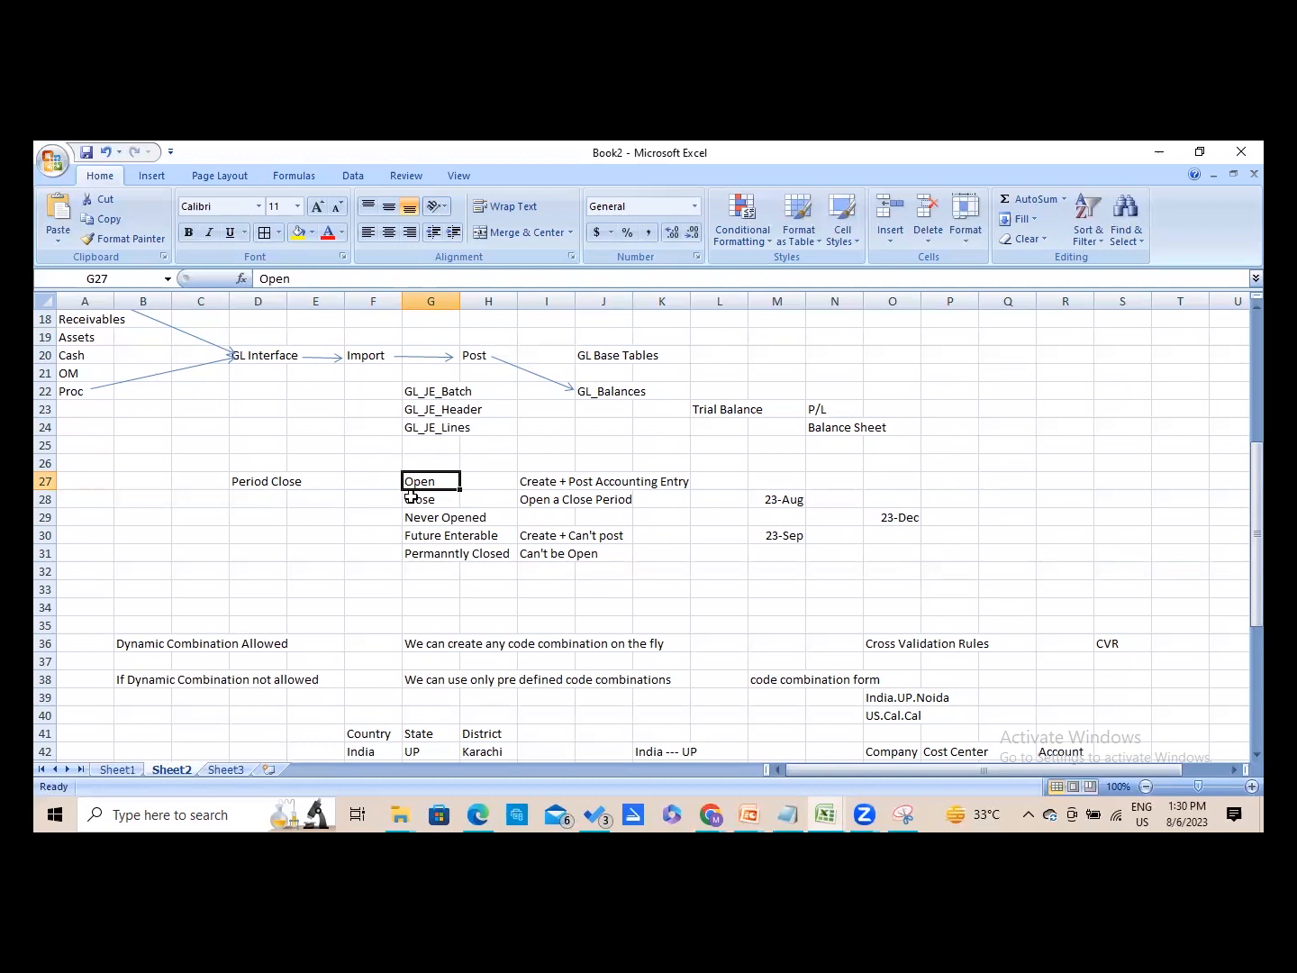
{"action": "key", "text": "Down"}
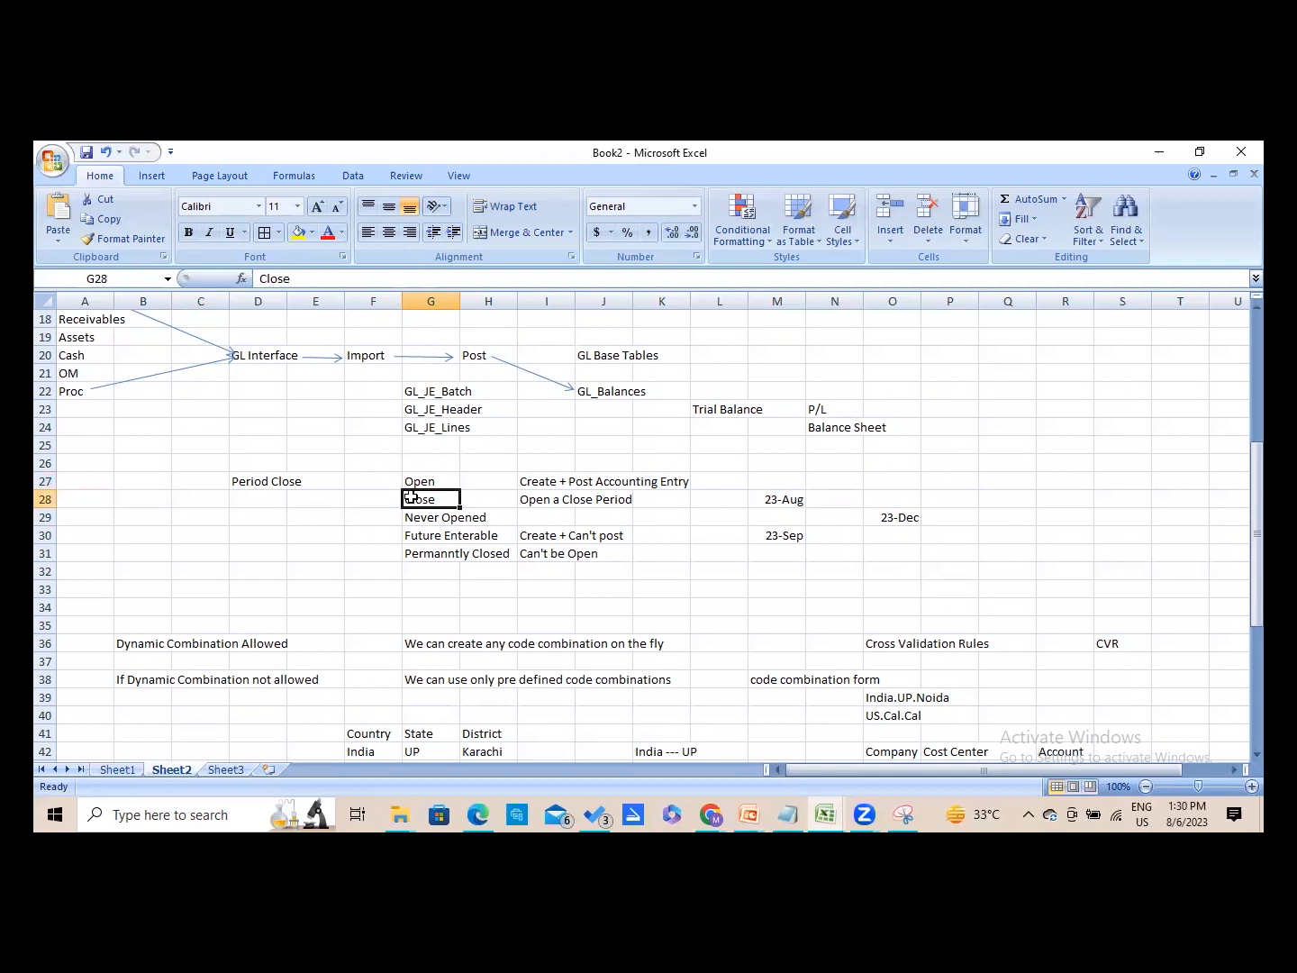
{"action": "key", "text": "Down"}
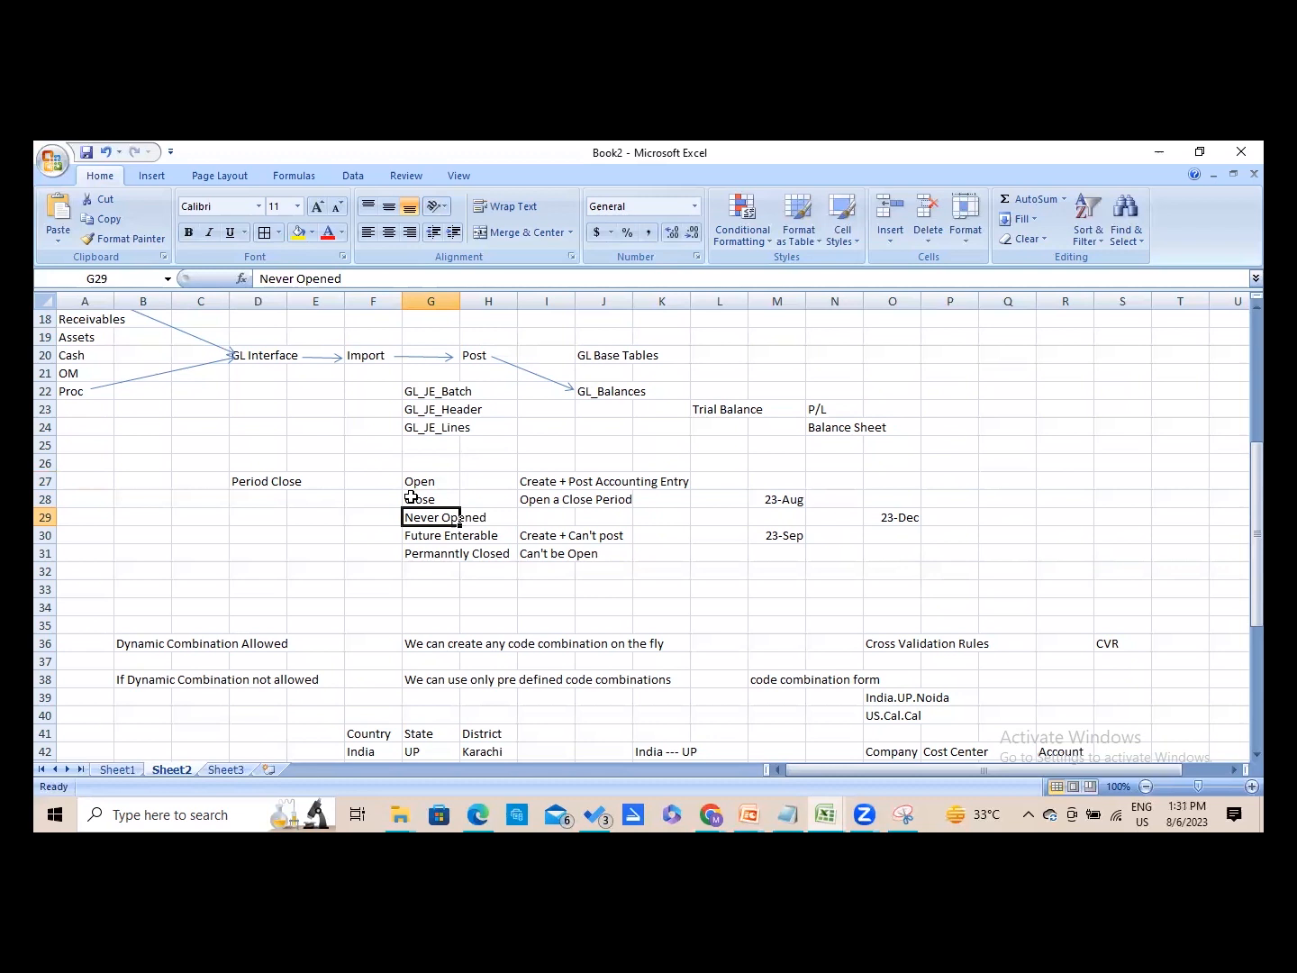
{"action": "key", "text": "Up"}
{"action": "key", "text": "Up"}
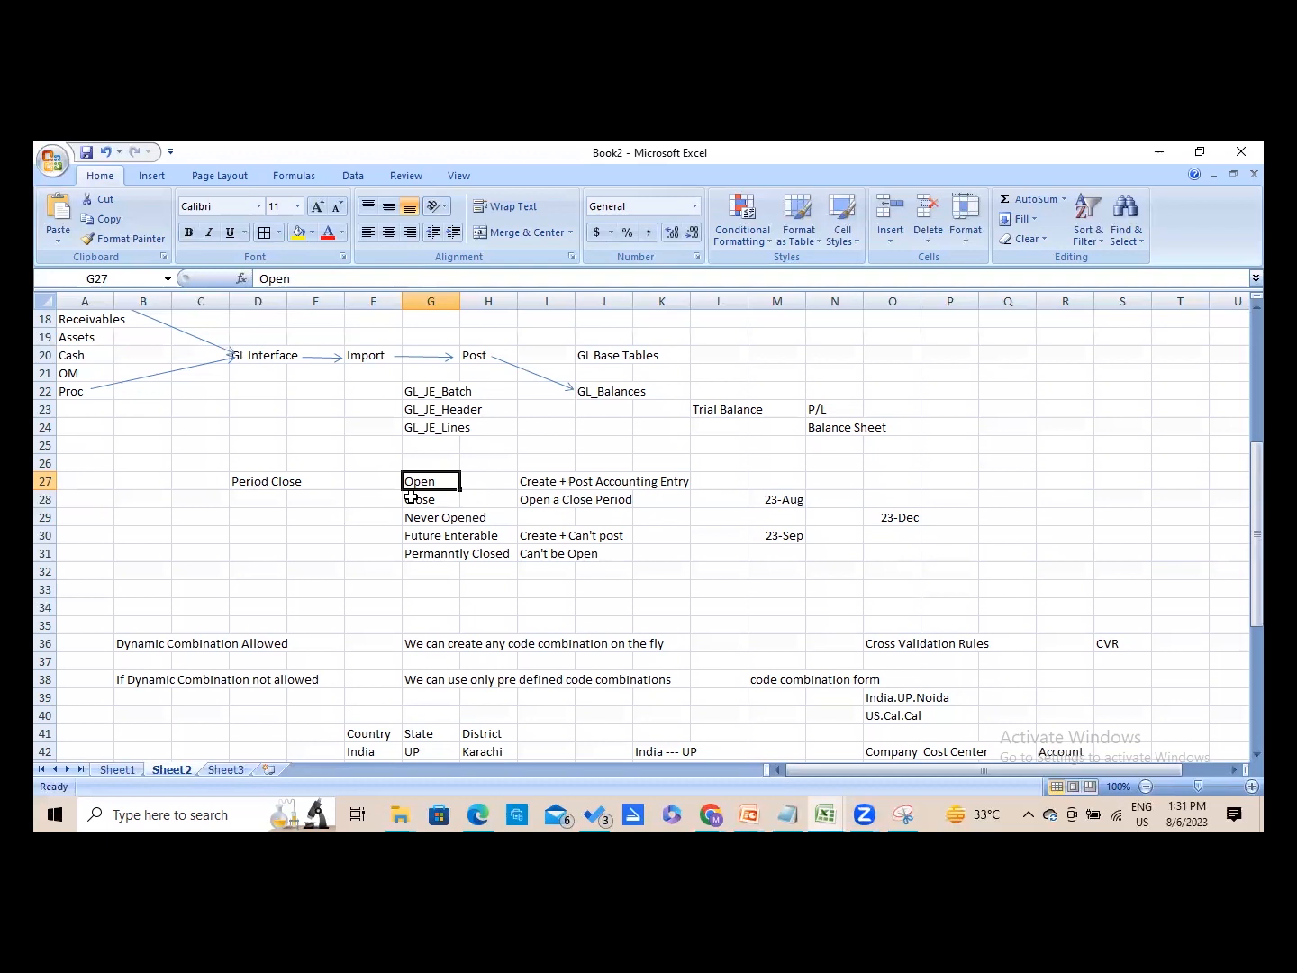
{"action": "key", "text": "Down"}
{"action": "key", "text": "Down"}
{"action": "key", "text": "Down"}
{"action": "key", "text": "Down"}
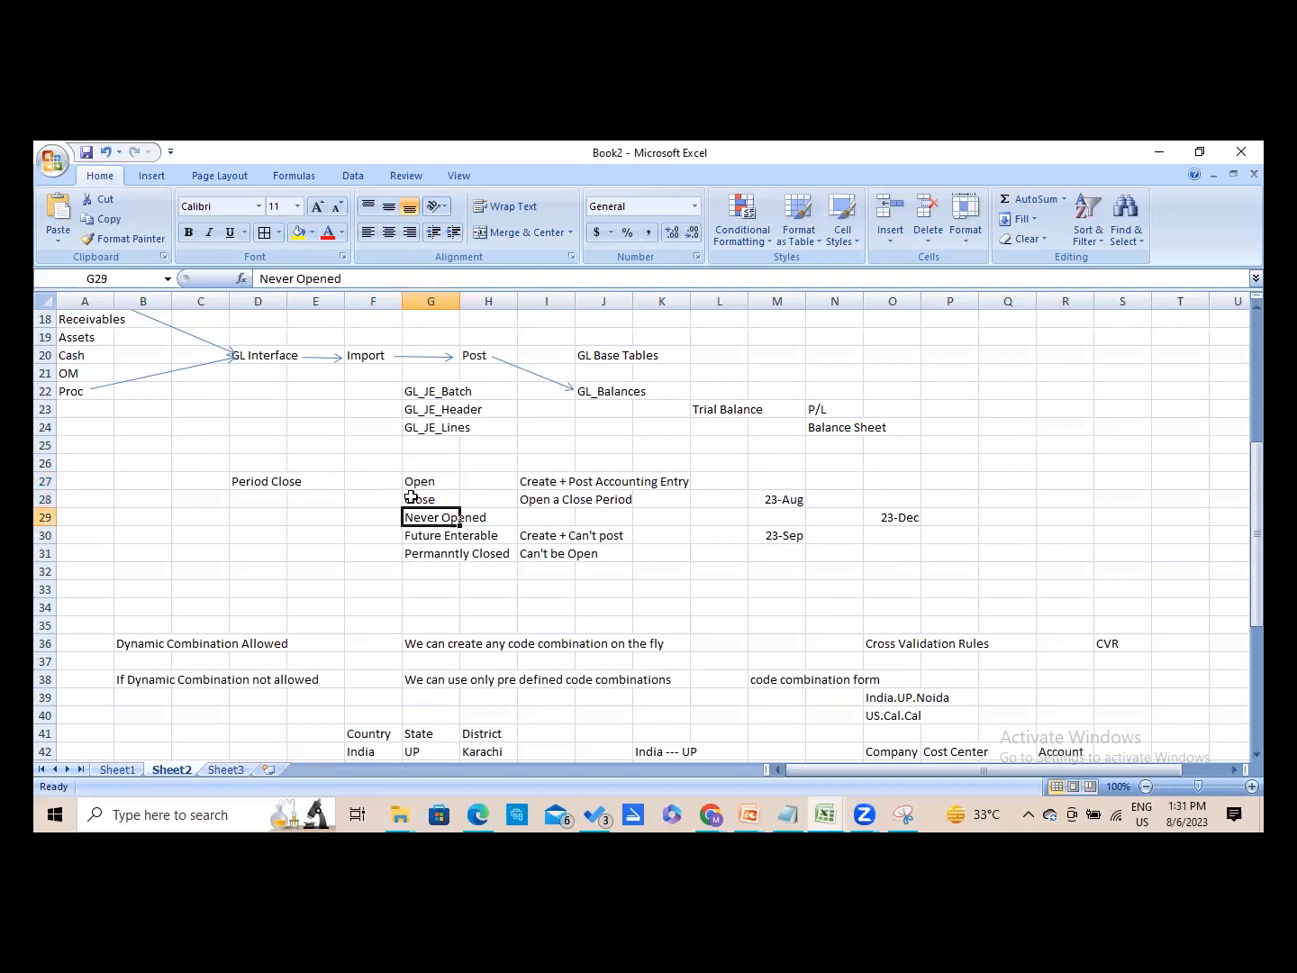
- Enter the subledger list PROC, FA, PAY and REC in cells Q27 to Q30 beside the Period Close notes
{"action": "key", "text": "Right"}
{"action": "key", "text": "Right"}
{"action": "key", "text": "Right"}
{"action": "key", "text": "Right"}
{"action": "key", "text": "Right"}
{"action": "key", "text": "Right"}
{"action": "key", "text": "Right"}
{"action": "key", "text": "Right"}
{"action": "key", "text": "Right"}
{"action": "key", "text": "Right"}
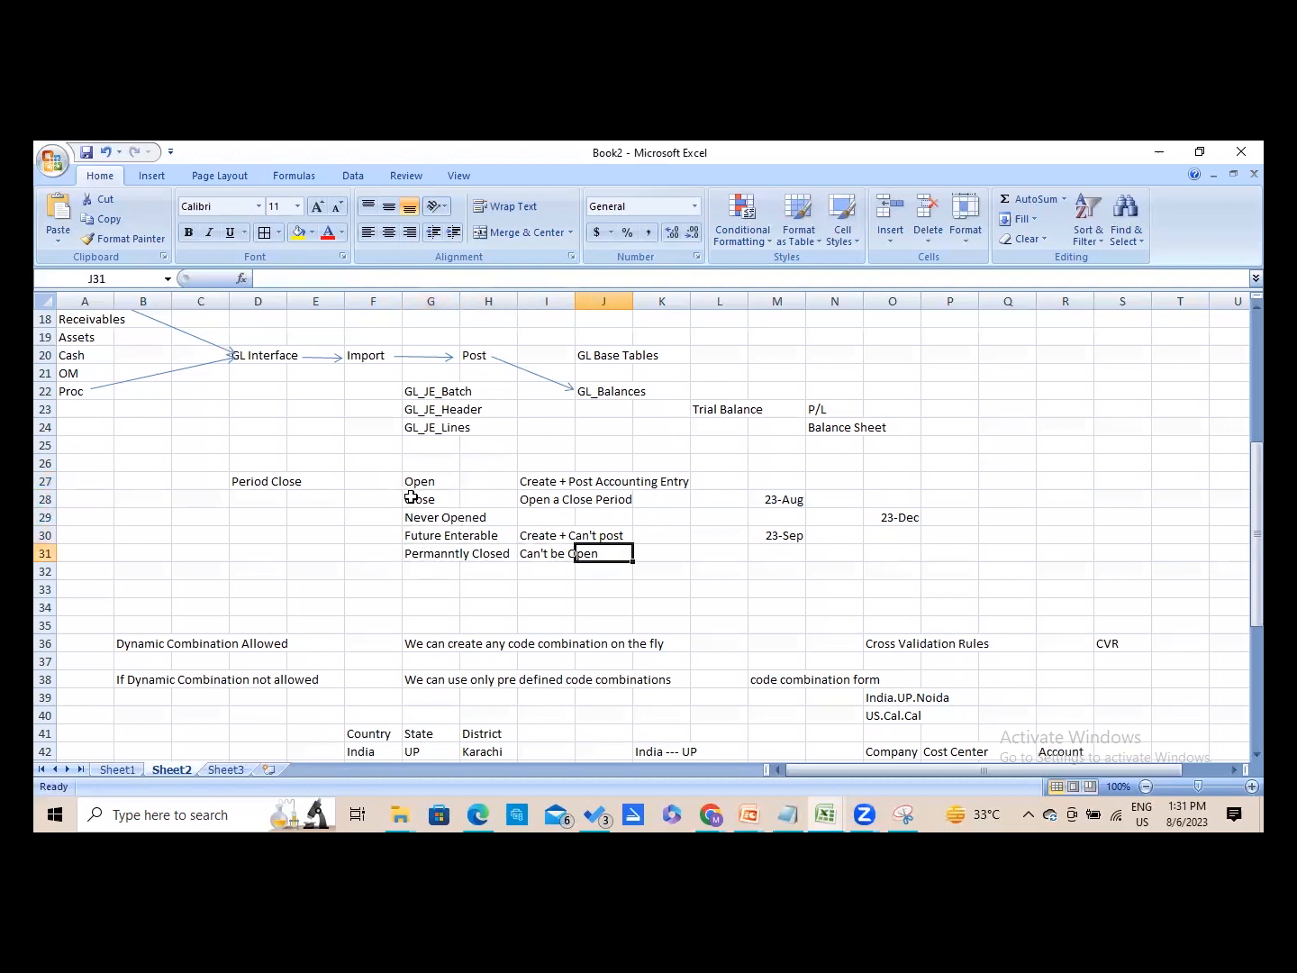
{"action": "key", "text": "Up"}
{"action": "key", "text": "Up"}
{"action": "key", "text": "Up"}
{"action": "key", "text": "Up"}
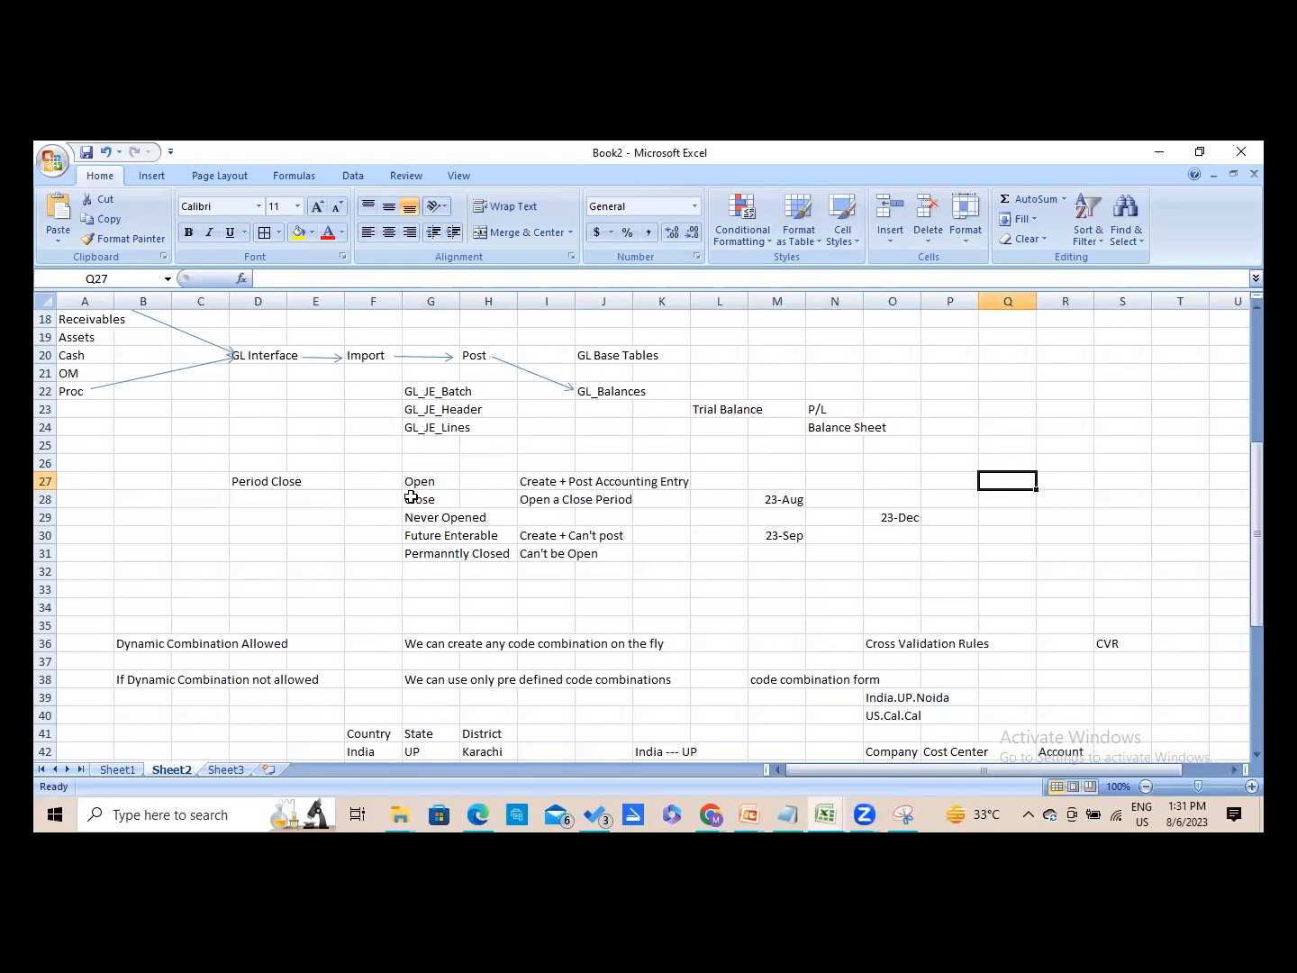
{"action": "type", "text": "PRO"}
{"action": "key", "text": "BackSpace"}
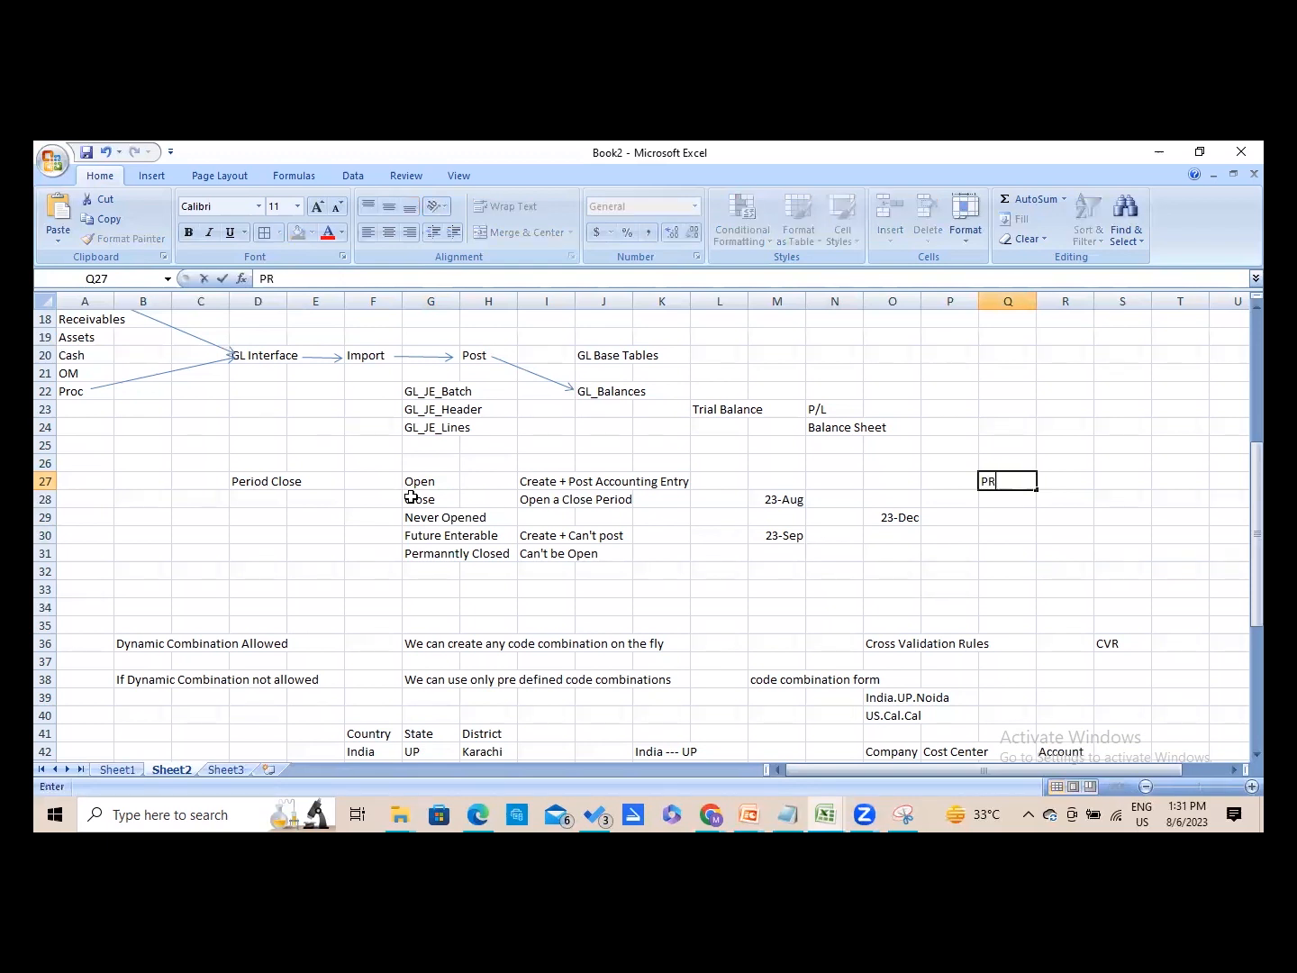
{"action": "type", "text": "OC"}
{"action": "key", "text": "Return"}
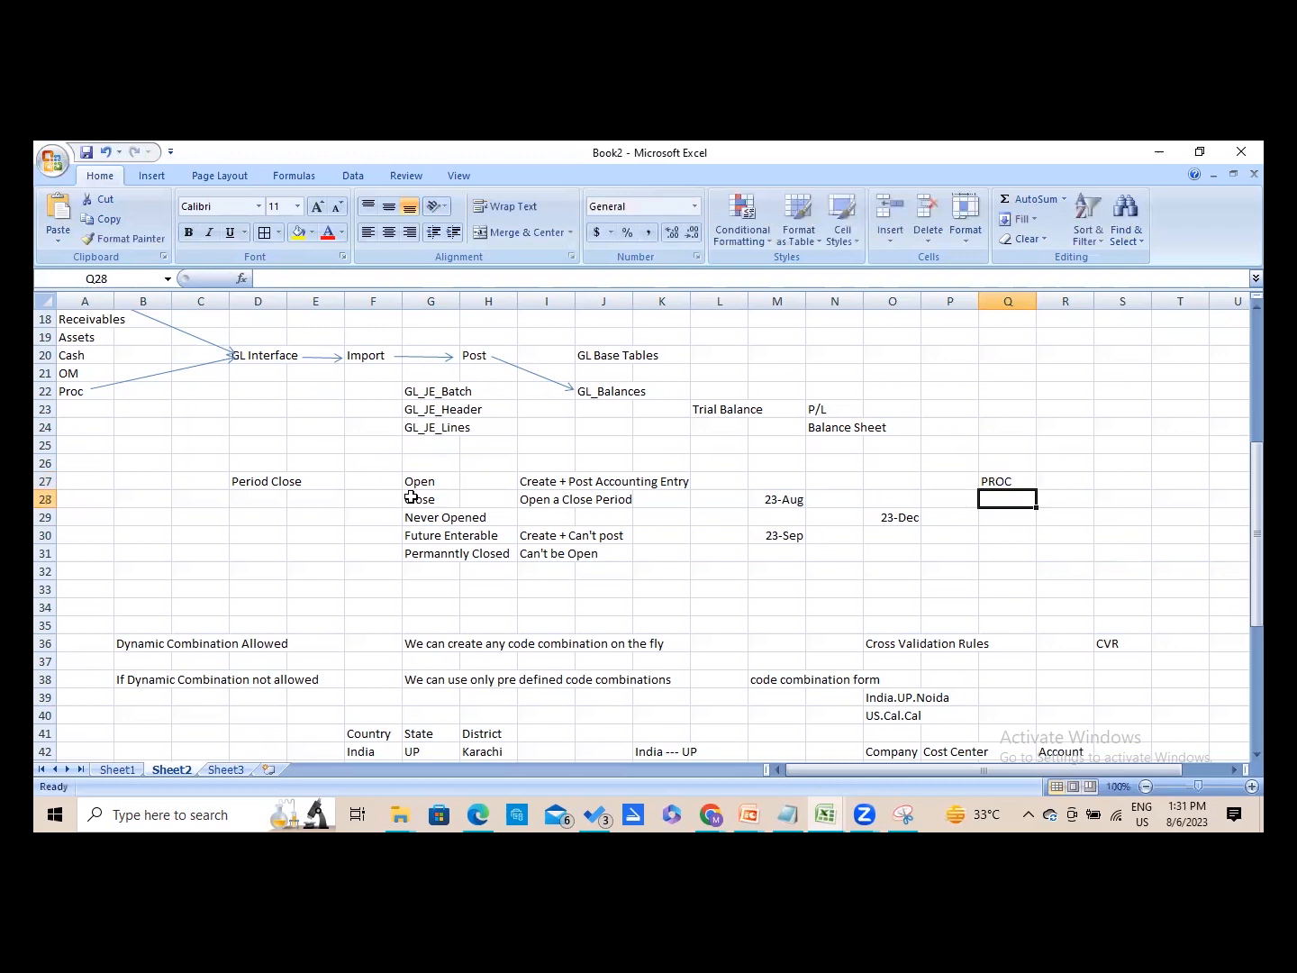
{"action": "type", "text": "FA"}
{"action": "key", "text": "Return"}
{"action": "type", "text": "P"}
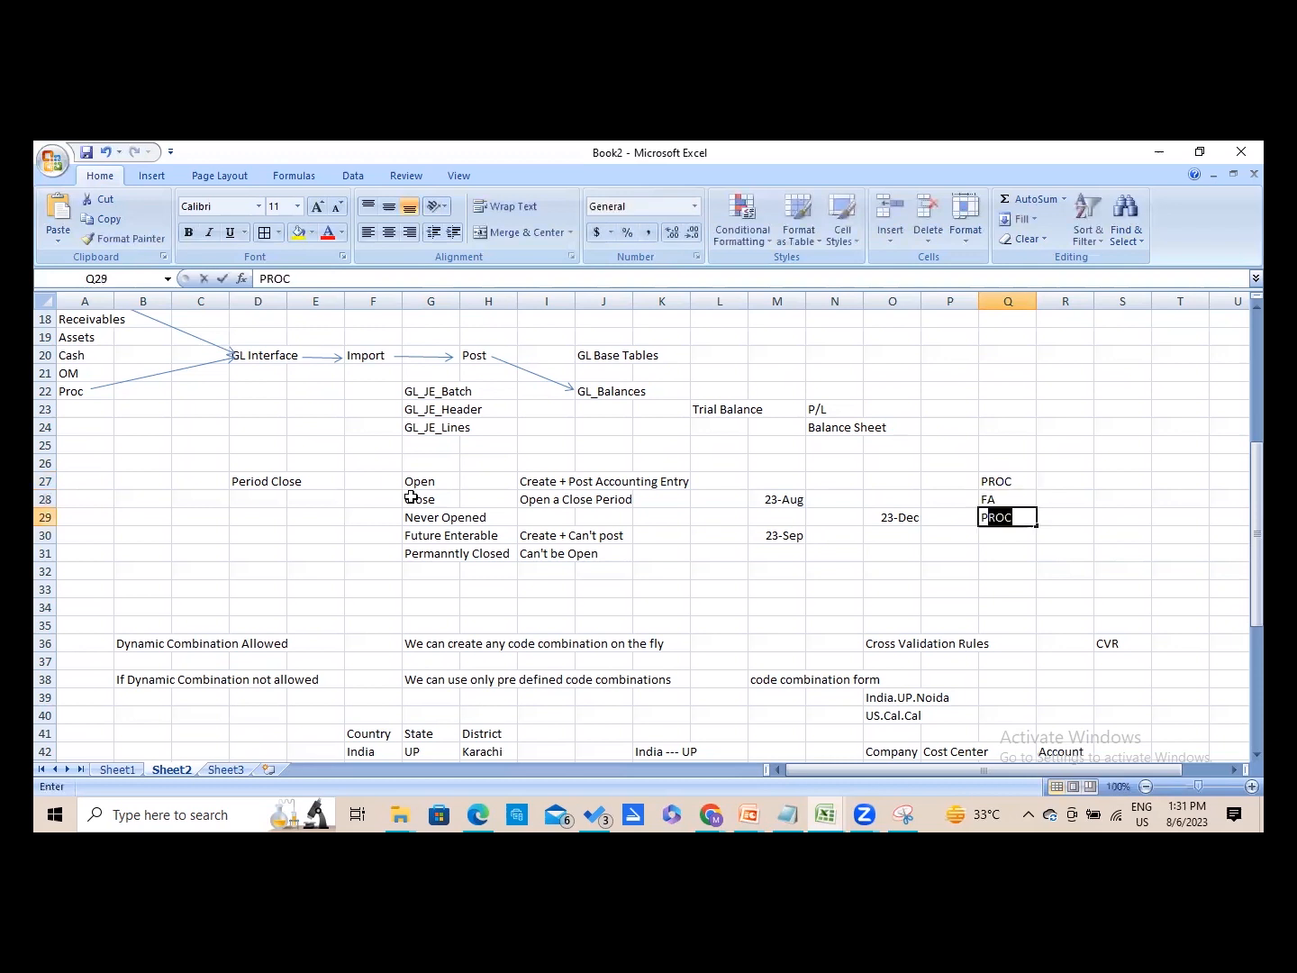
{"action": "type", "text": "AY"}
{"action": "key", "text": "Return"}
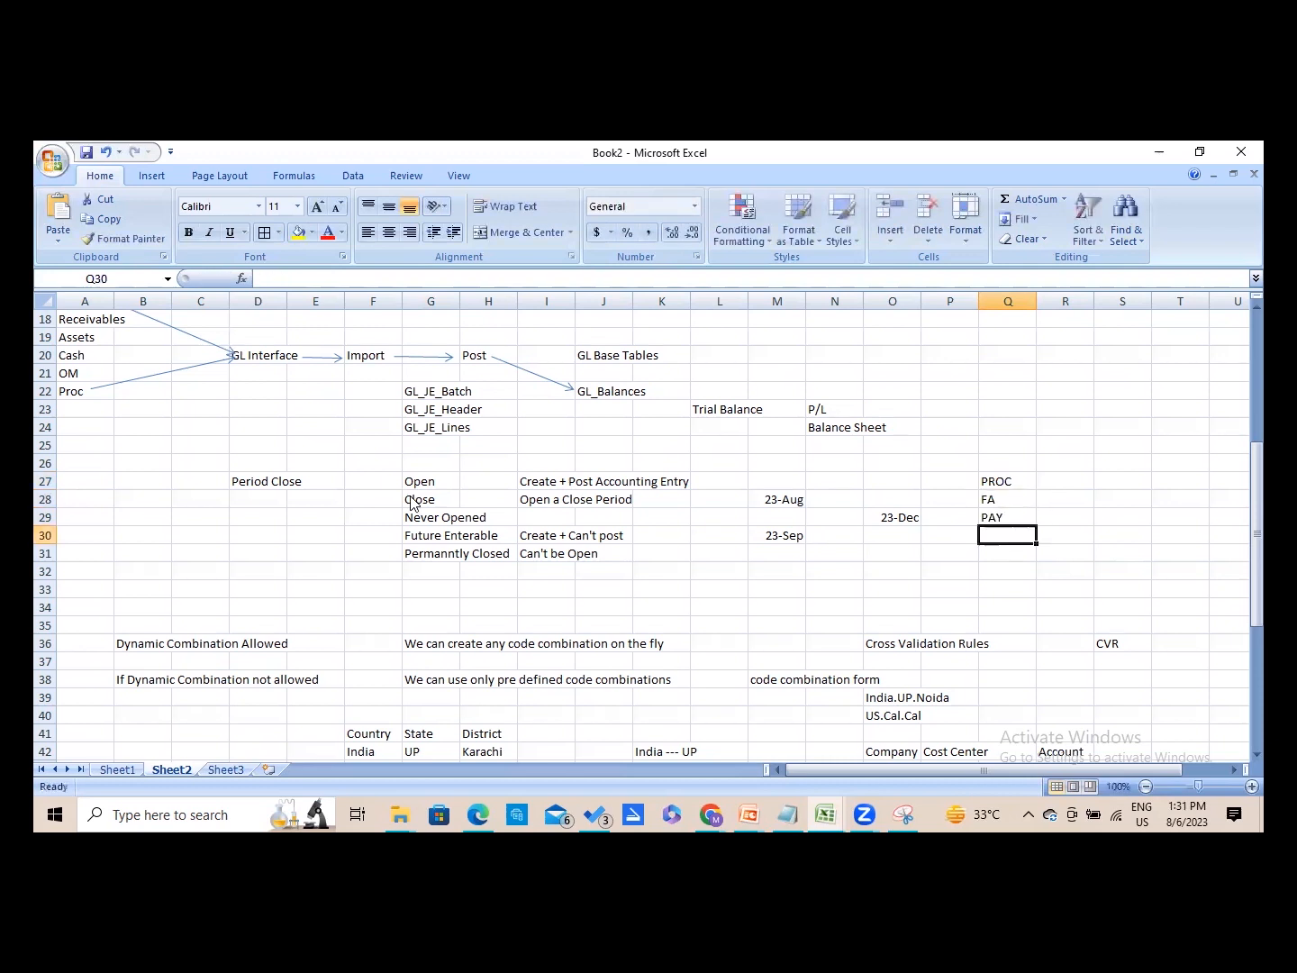
{"action": "type", "text": "REC"}
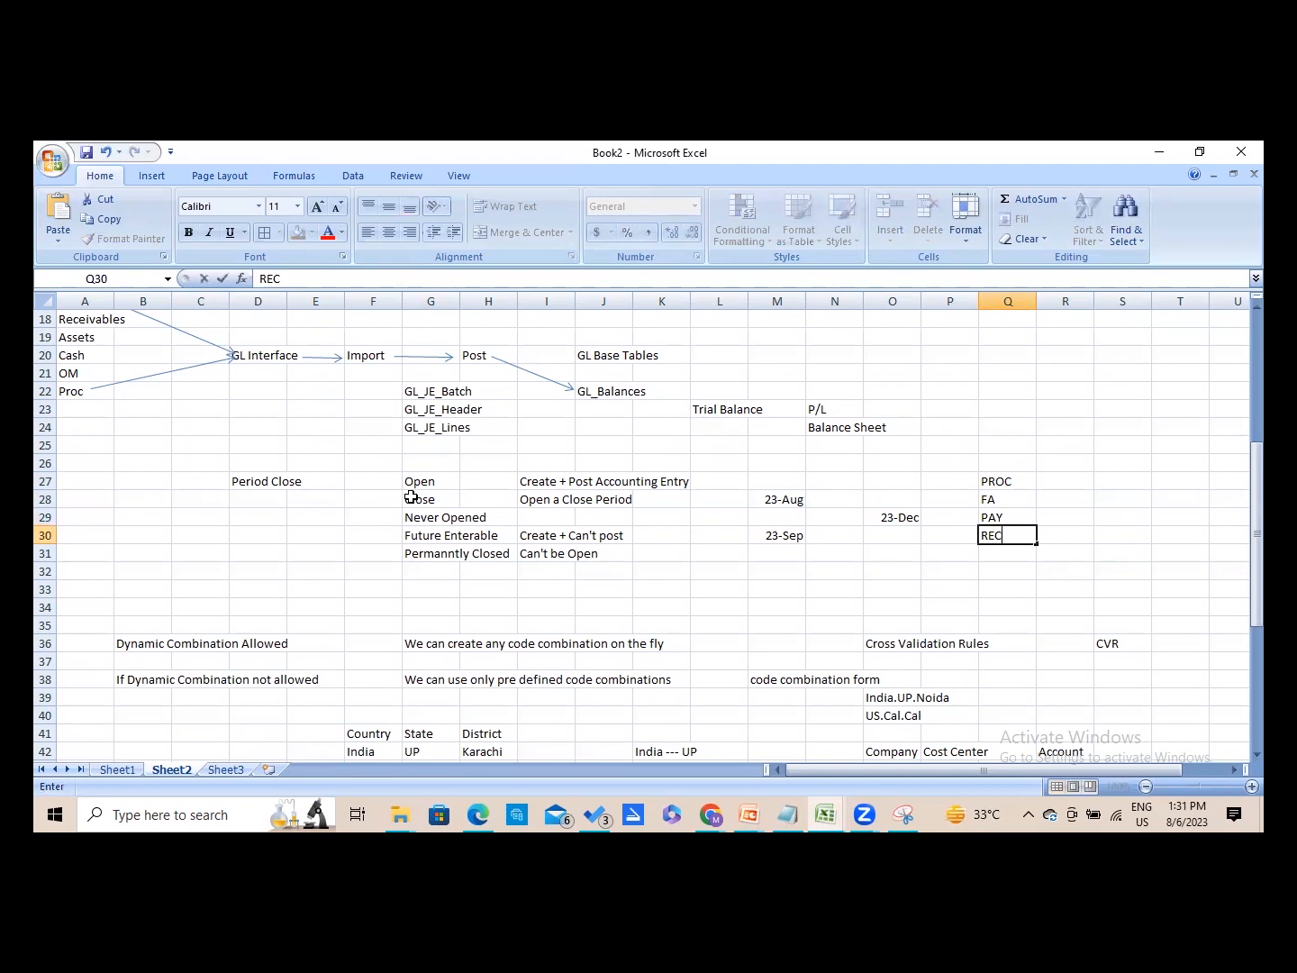
{"action": "key", "text": "Up"}
- Enter GL in cell S28, beside the subledger list
{"action": "key", "text": "Up"}
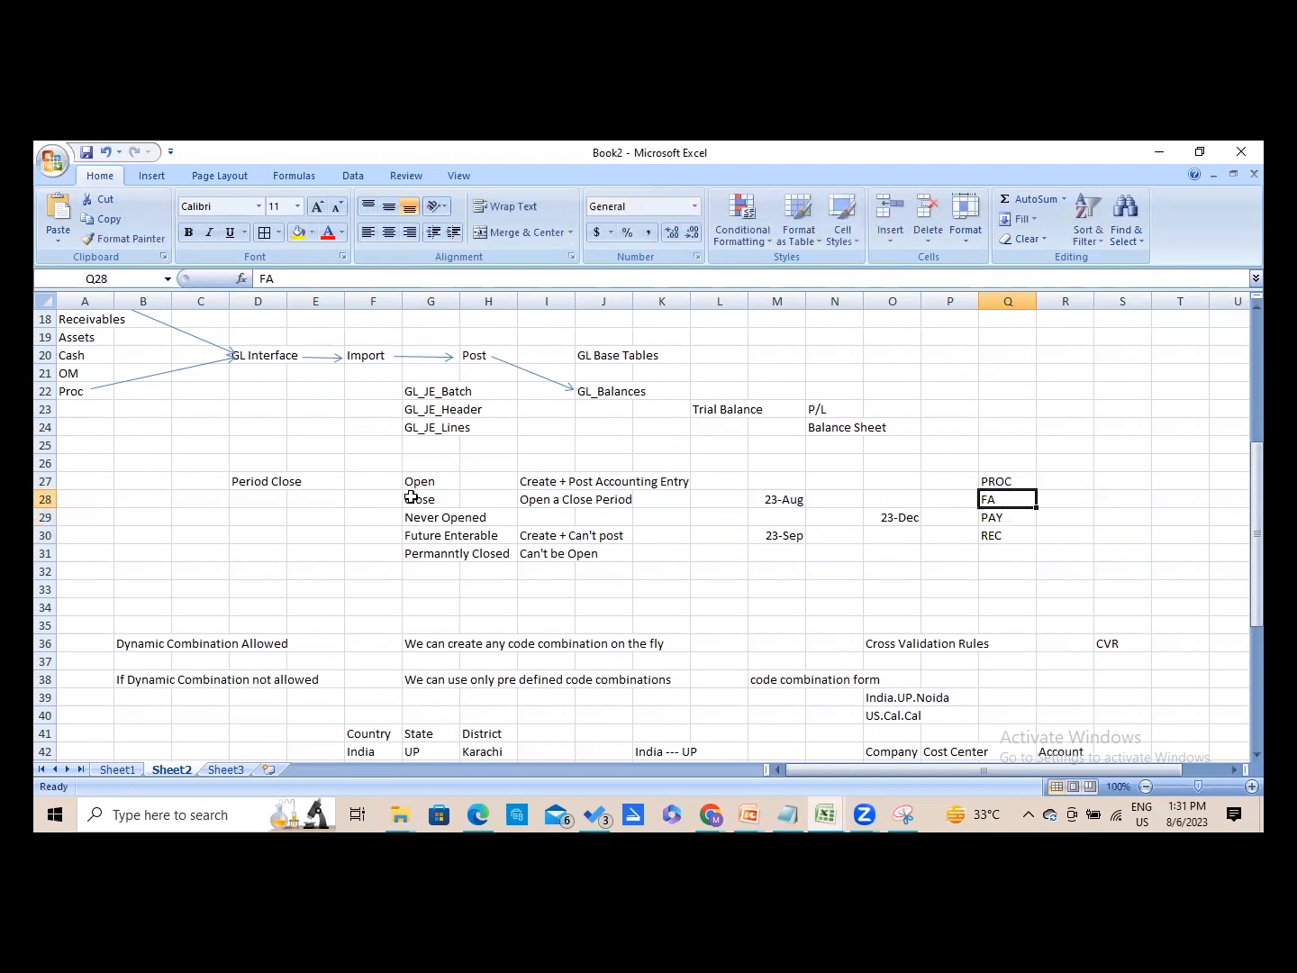
{"action": "key", "text": "Up"}
{"action": "key", "text": "Right"}
{"action": "key", "text": "Down"}
{"action": "key", "text": "Down"}
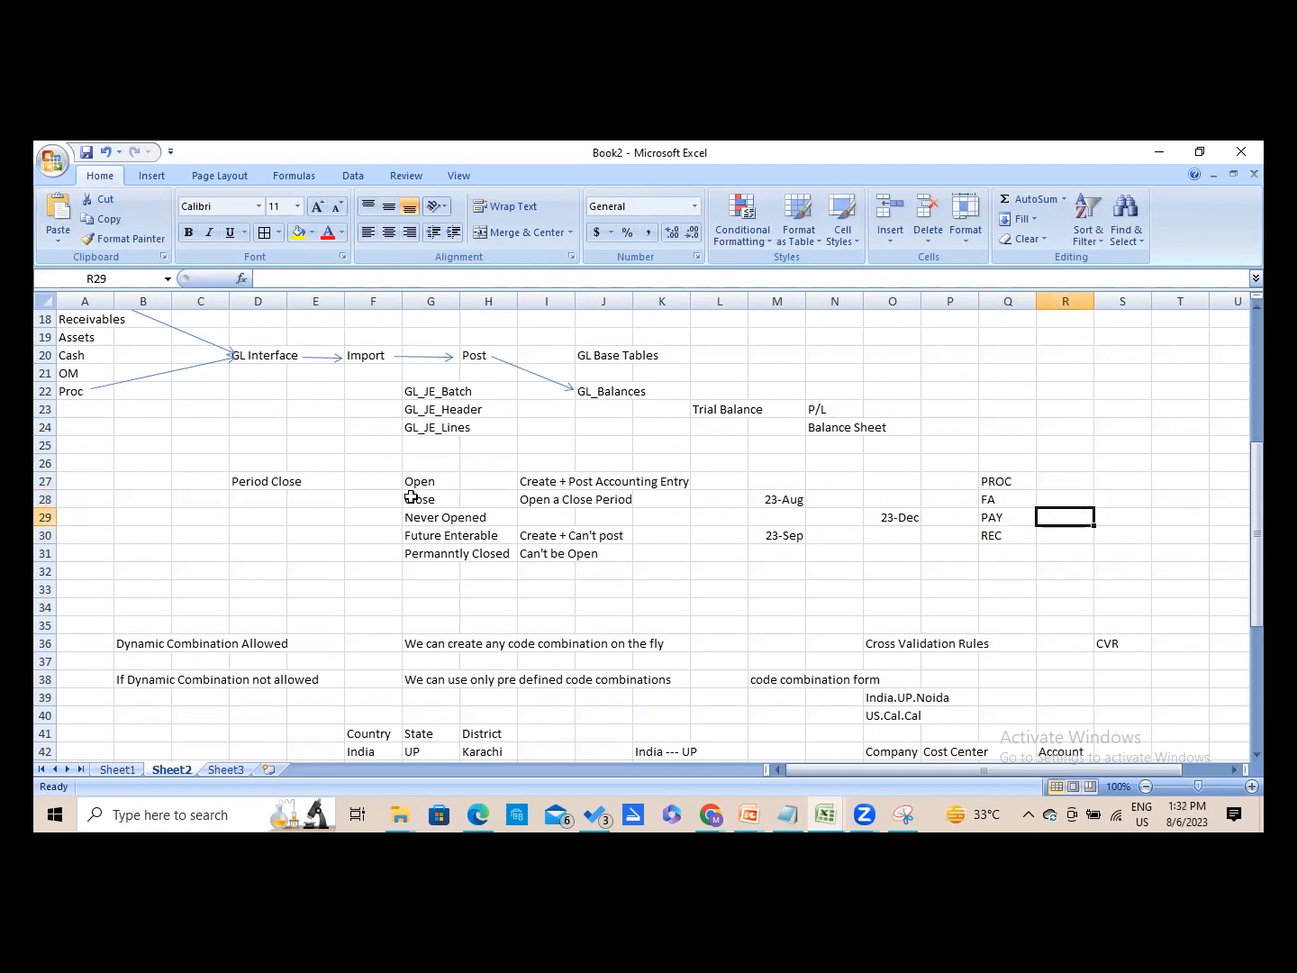
{"action": "key", "text": "Right"}
{"action": "key", "text": "Up"}
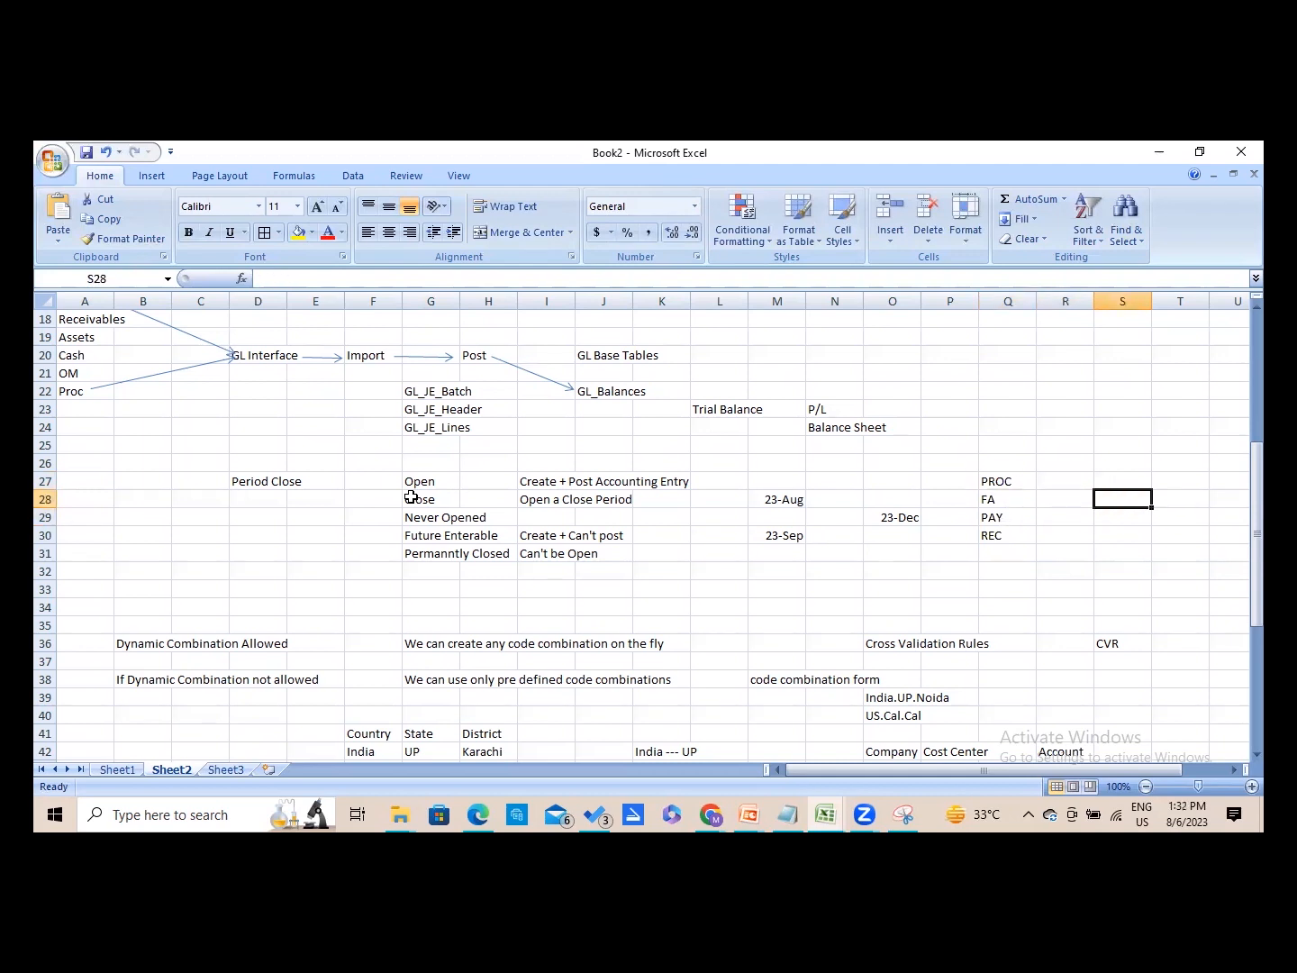
{"action": "type", "text": "GL"}
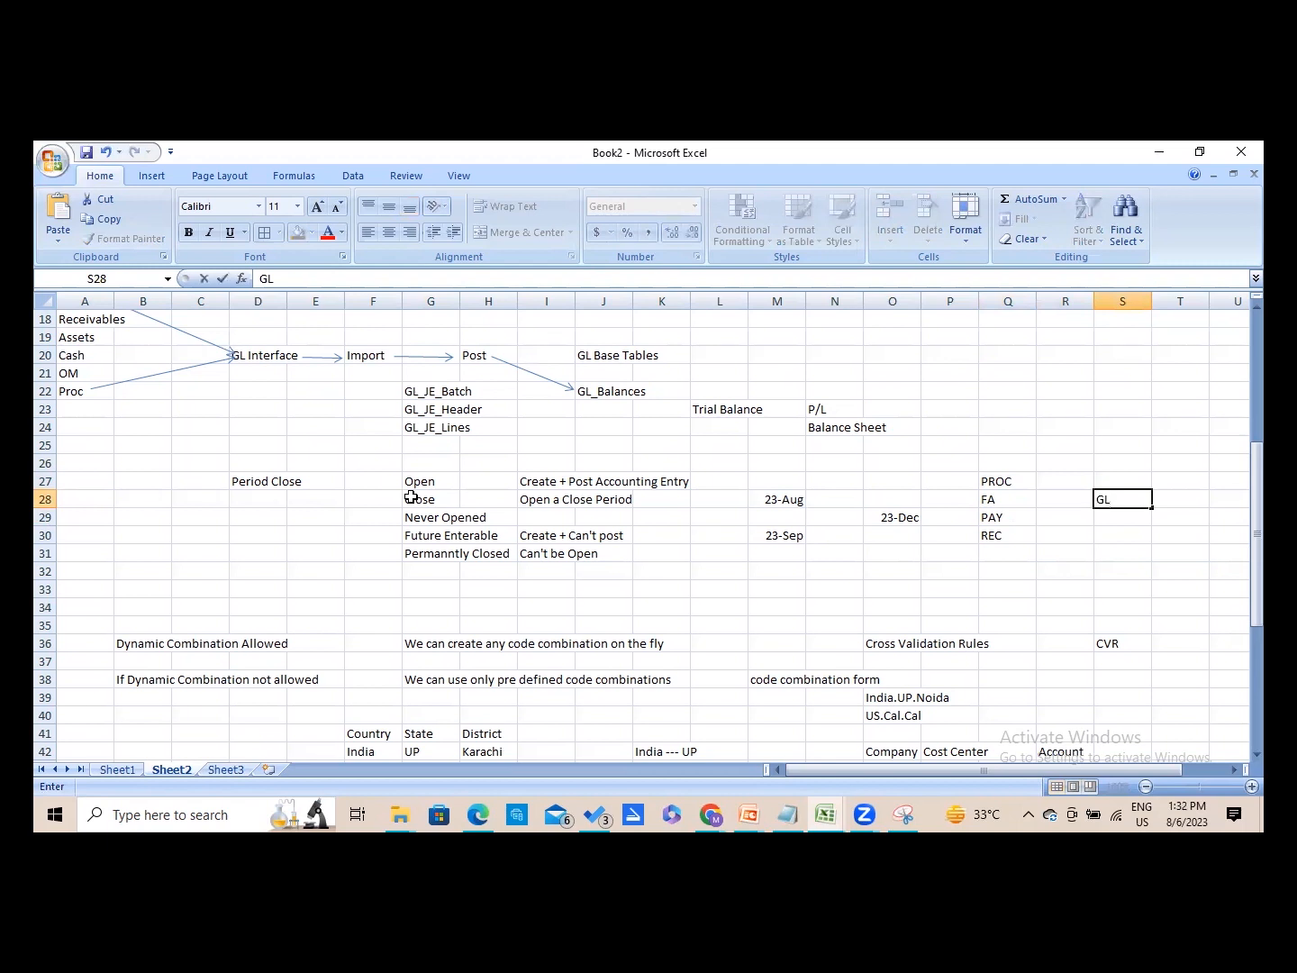
- Review the closing order from the subledgers PROC through REC to GL
{"action": "key", "text": "Left"}
{"action": "key", "text": "Left"}
{"action": "key", "text": "Up"}
{"action": "key", "text": "Down"}
{"action": "key", "text": "Down"}
{"action": "key", "text": "Down"}
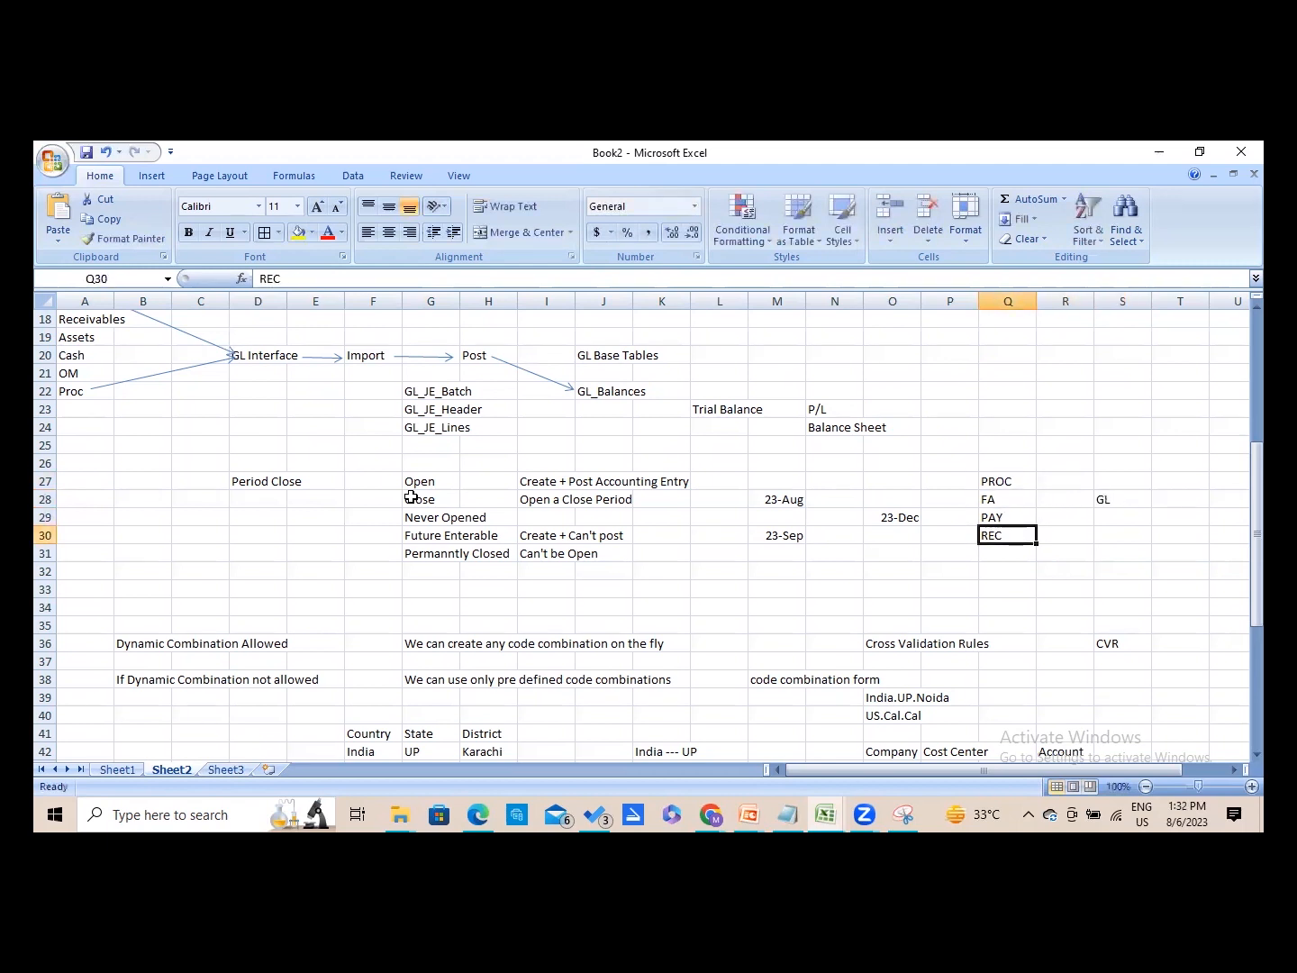
{"action": "key", "text": "Right"}
{"action": "key", "text": "Right"}
{"action": "key", "text": "Up"}
{"action": "key", "text": "Up"}
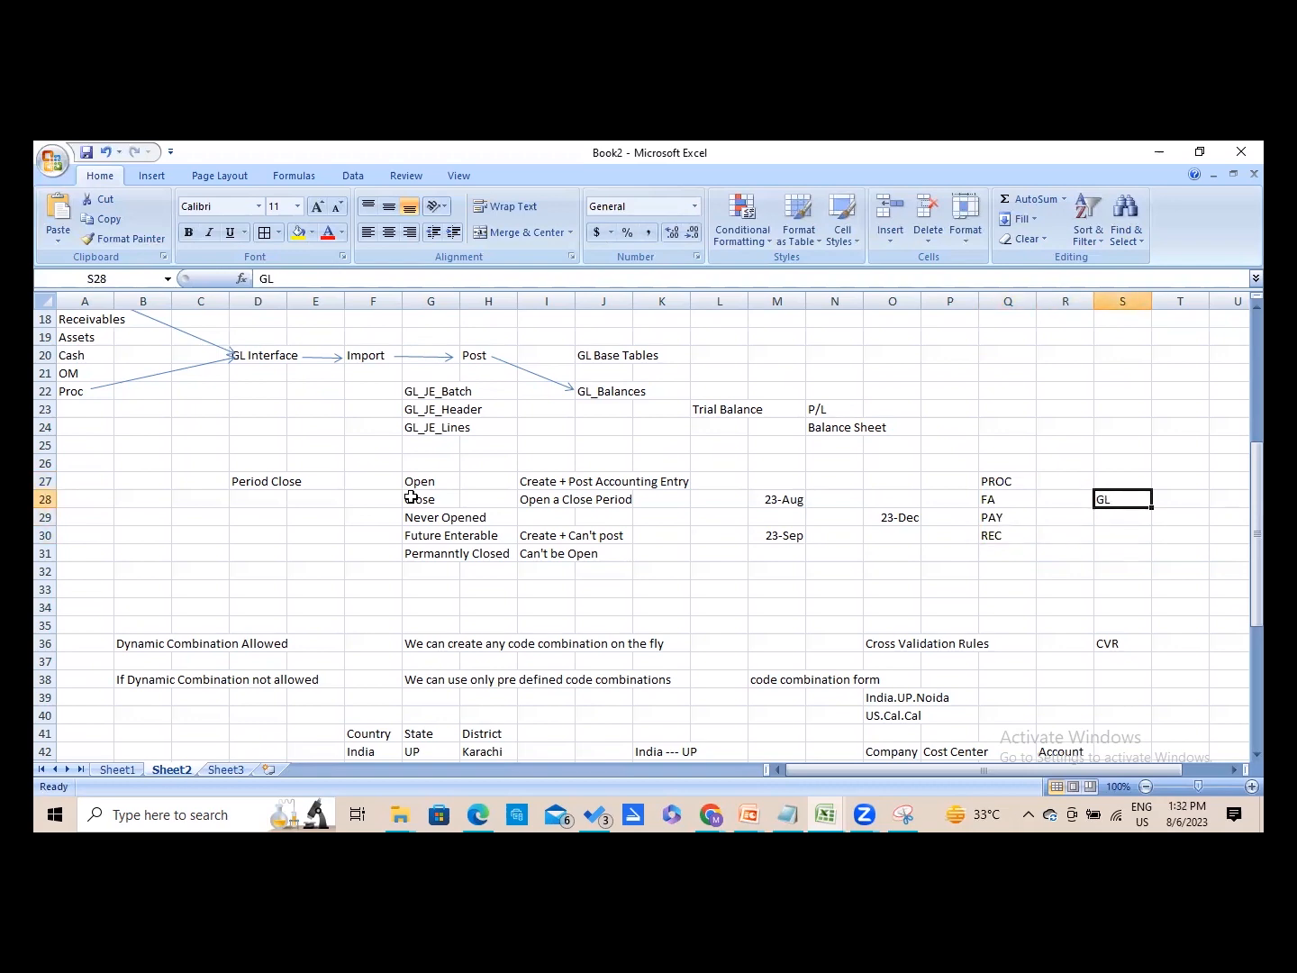
- Switch to Oracle's Scheduled Processes overview in Chrome and close the navigation menu covering it
{"action": "key", "text": "alt+Tab"}
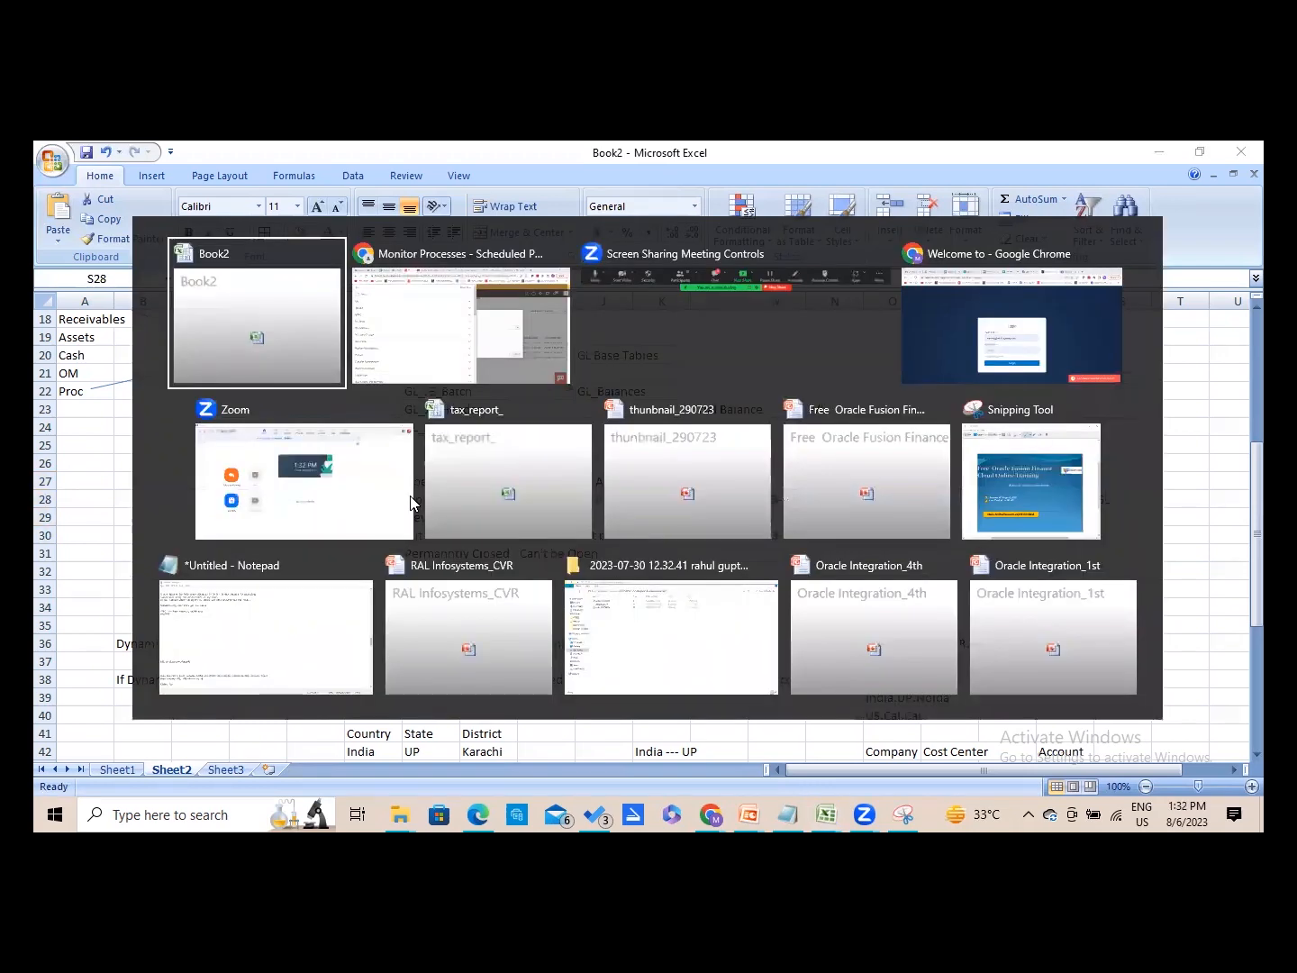
{"action": "key", "text": "alt+Tab"}
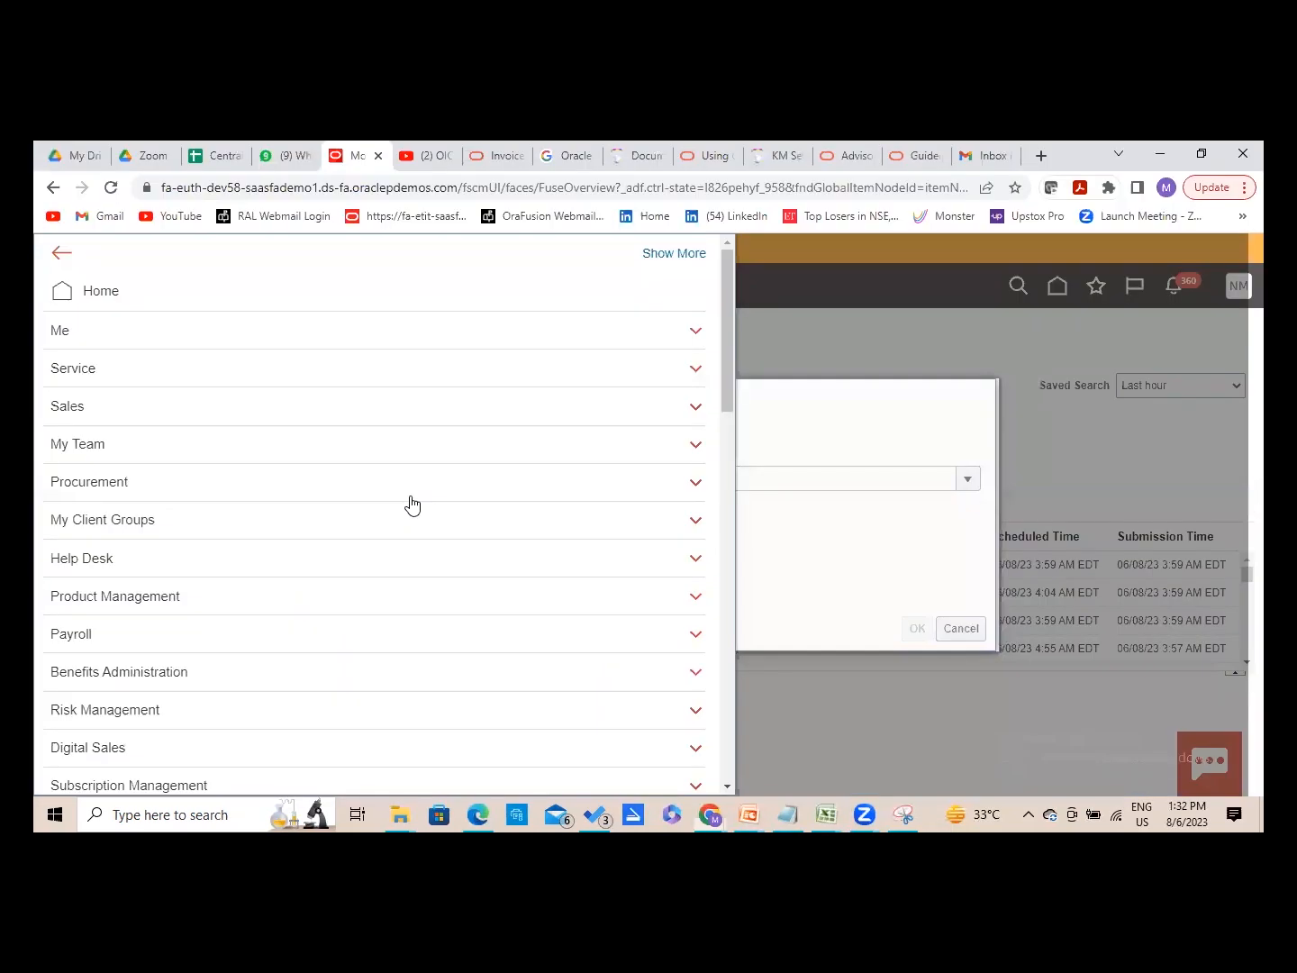
{"action": "left_click", "coordinate": [791, 317]}
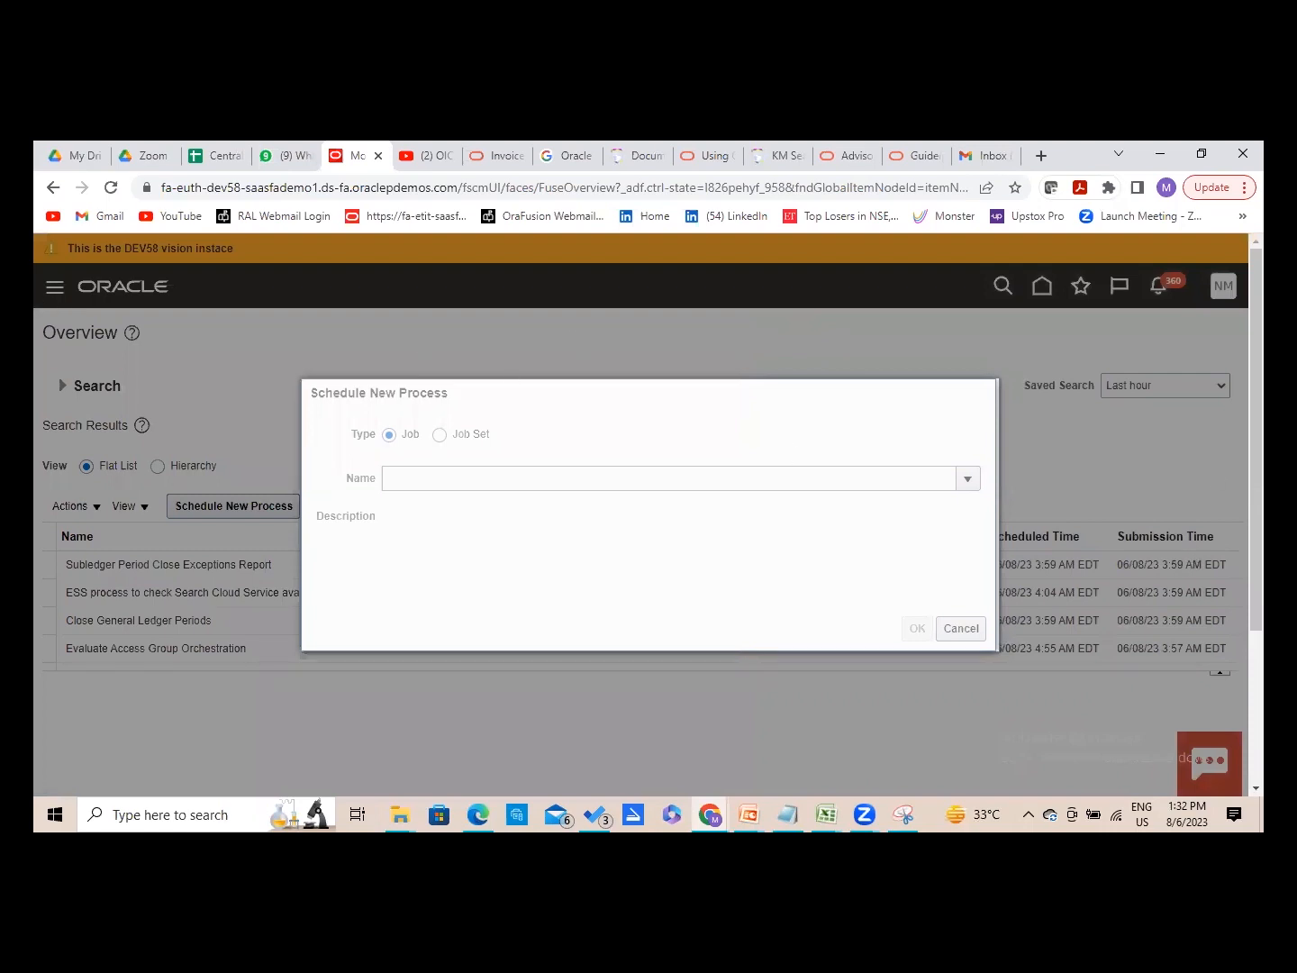
- Return to the Book2 workbook in Excel and go down Sheet2 from the Period Close notes to the dynamic combination notes
{"action": "key", "text": "alt+Tab"}
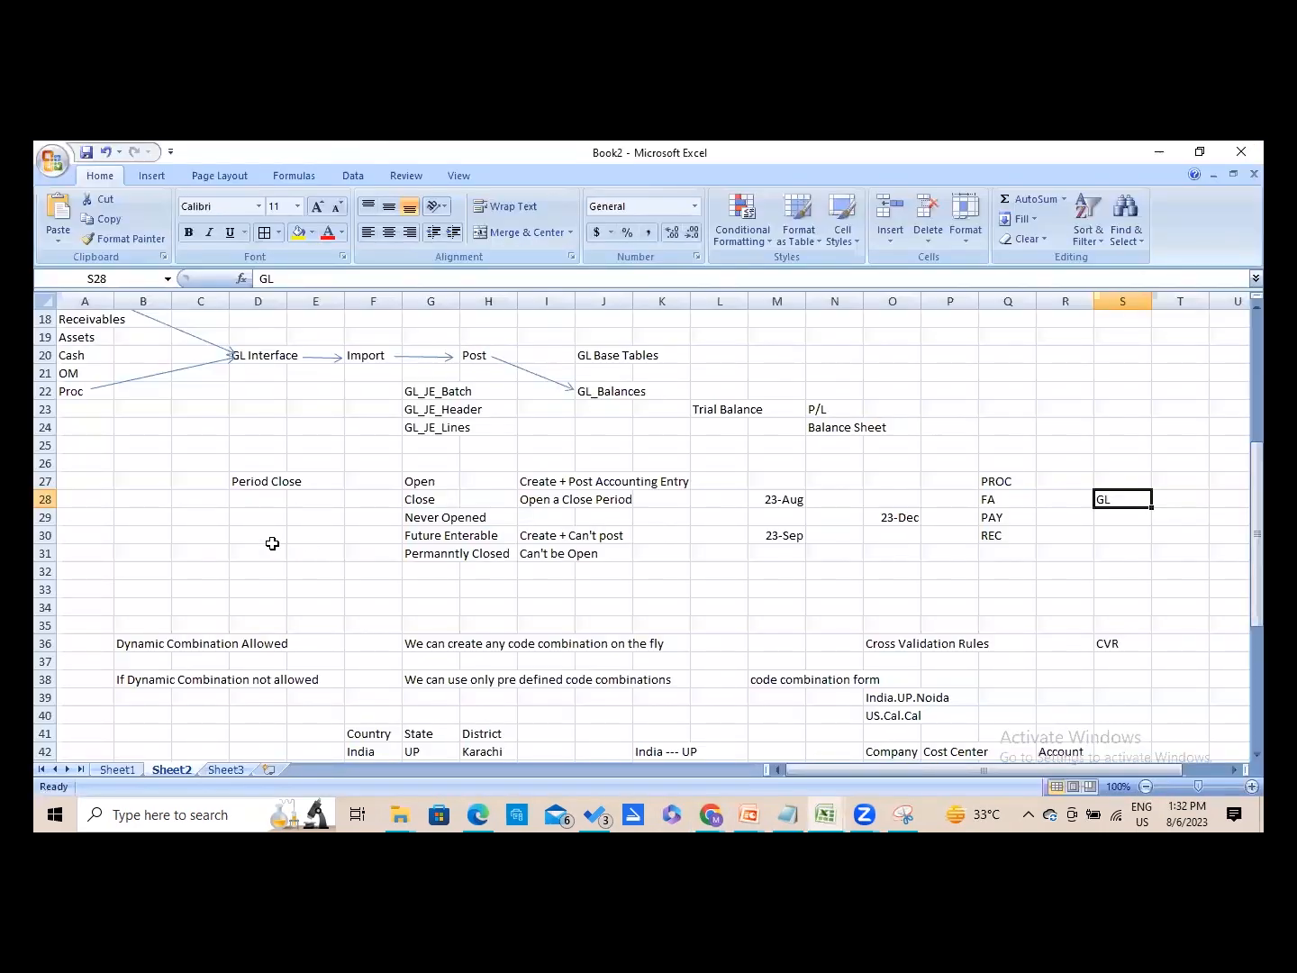
{"action": "left_click", "coordinate": [236, 546]}
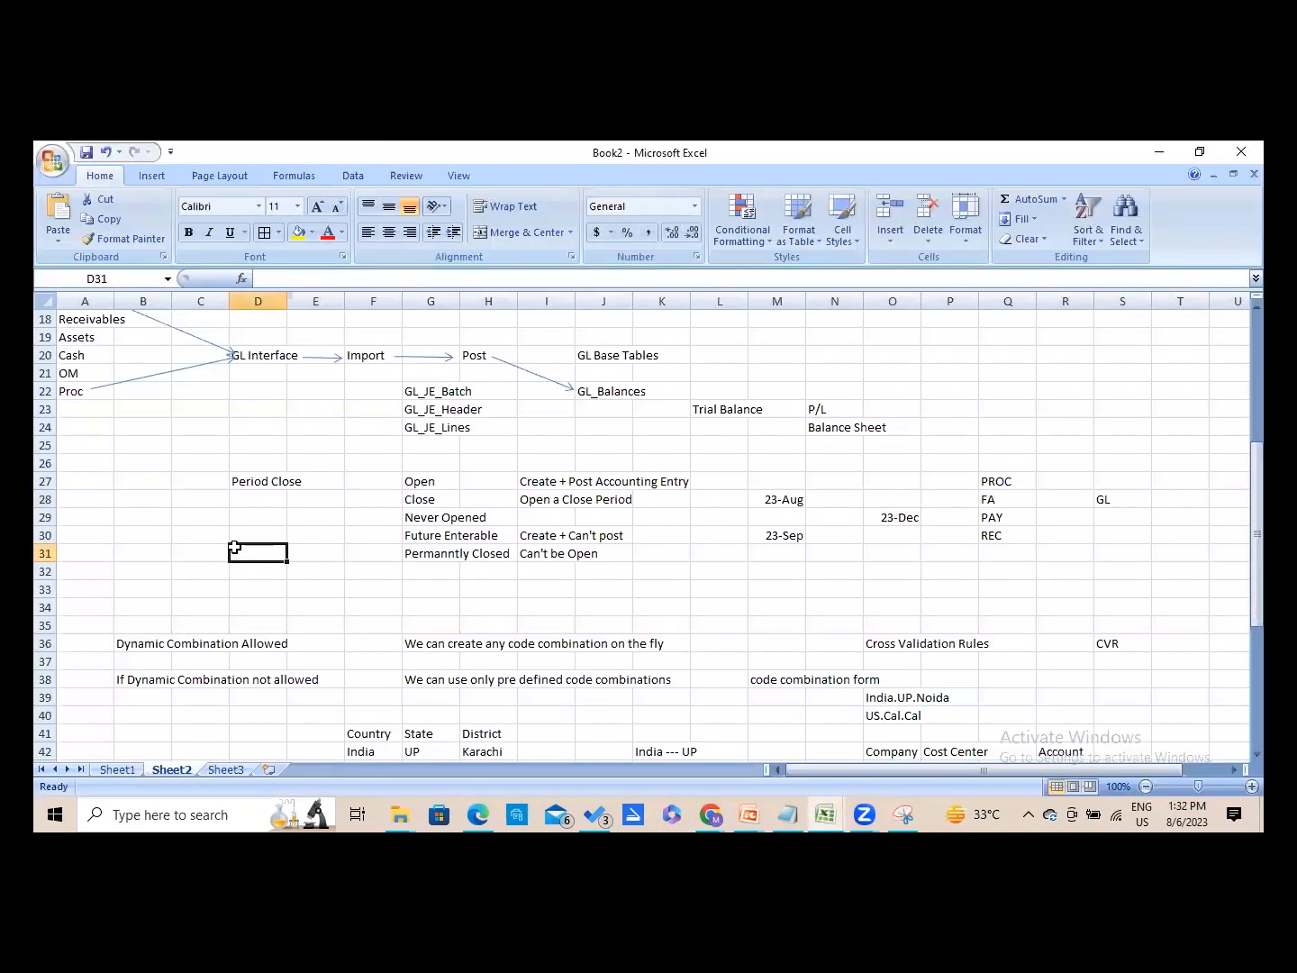
{"action": "key", "text": "Down"}
{"action": "key", "text": "Down"}
{"action": "key", "text": "Down"}
{"action": "key", "text": "Down"}
{"action": "key", "text": "Down"}
{"action": "key", "text": "Down"}
{"action": "key", "text": "Down"}
{"action": "key", "text": "Down"}
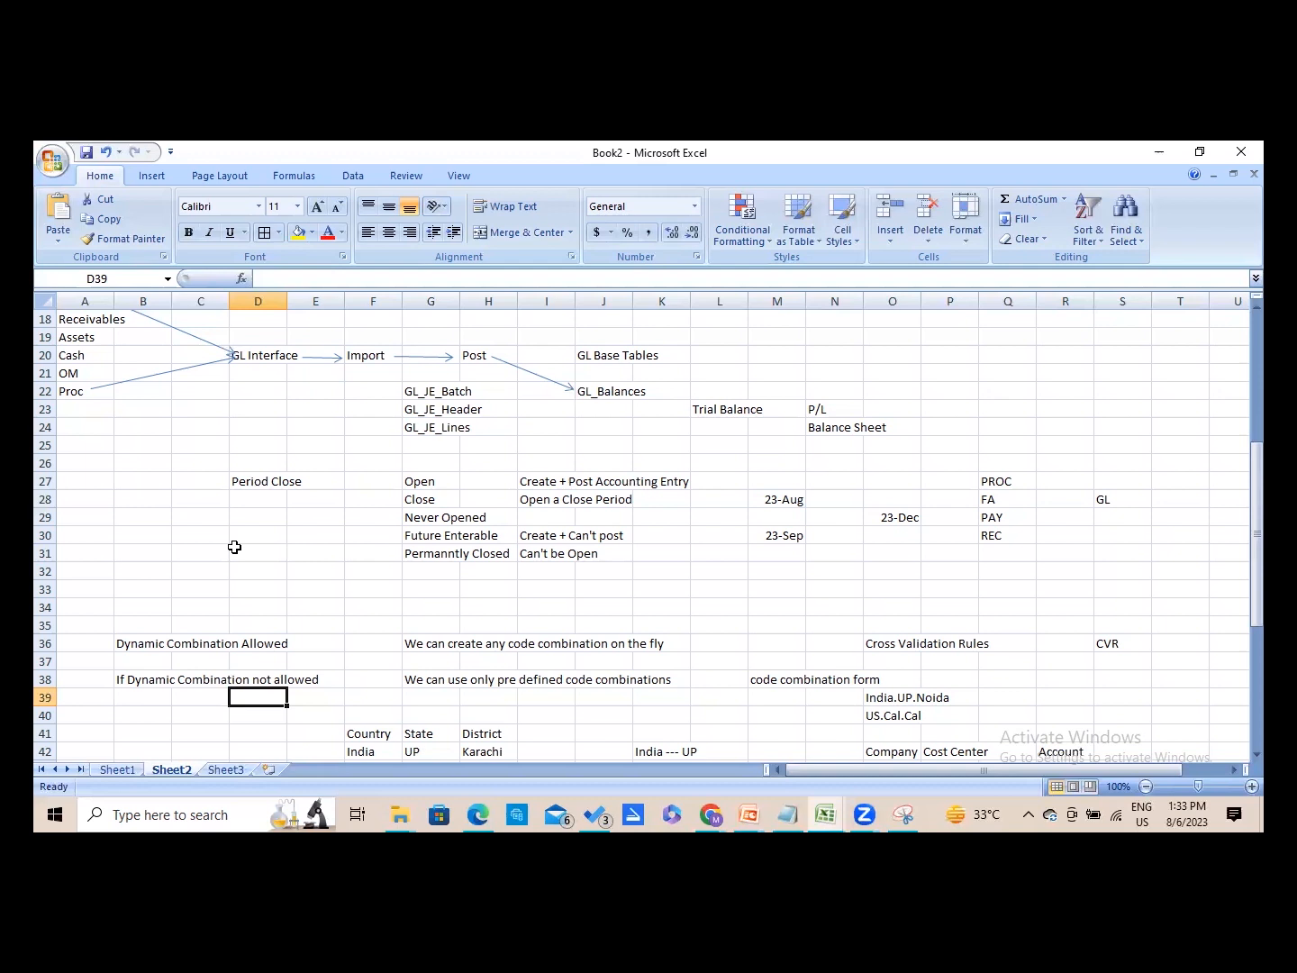
- Look over the upper part of Sheet2, covering the subledger-to-GL flow, journal structure and cross-validation notes
{"action": "left_click", "coordinate": [294, 430]}
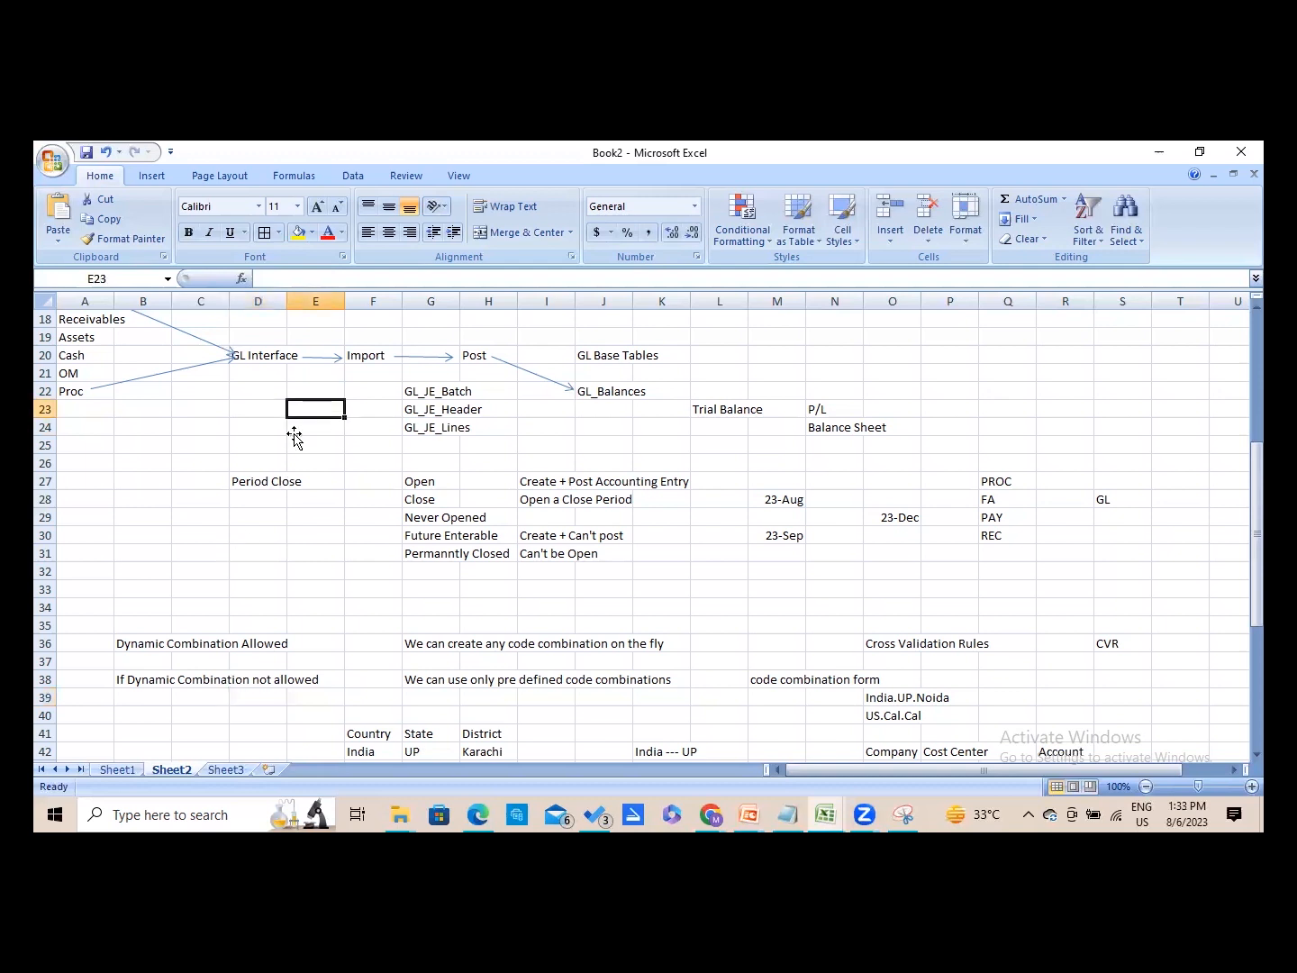
{"action": "key", "text": "Up"}
{"action": "key", "text": "Up"}
{"action": "key", "text": "Up"}
{"action": "key", "text": "Up"}
{"action": "key", "text": "Up"}
{"action": "key", "text": "Up"}
{"action": "key", "text": "Up"}
{"action": "key", "text": "Up"}
{"action": "key", "text": "Up"}
{"action": "key", "text": "Up"}
{"action": "key", "text": "Up"}
{"action": "key", "text": "Up"}
{"action": "key", "text": "Up"}
{"action": "key", "text": "Up"}
{"action": "key", "text": "Up"}
{"action": "key", "text": "Up"}
{"action": "key", "text": "Up"}
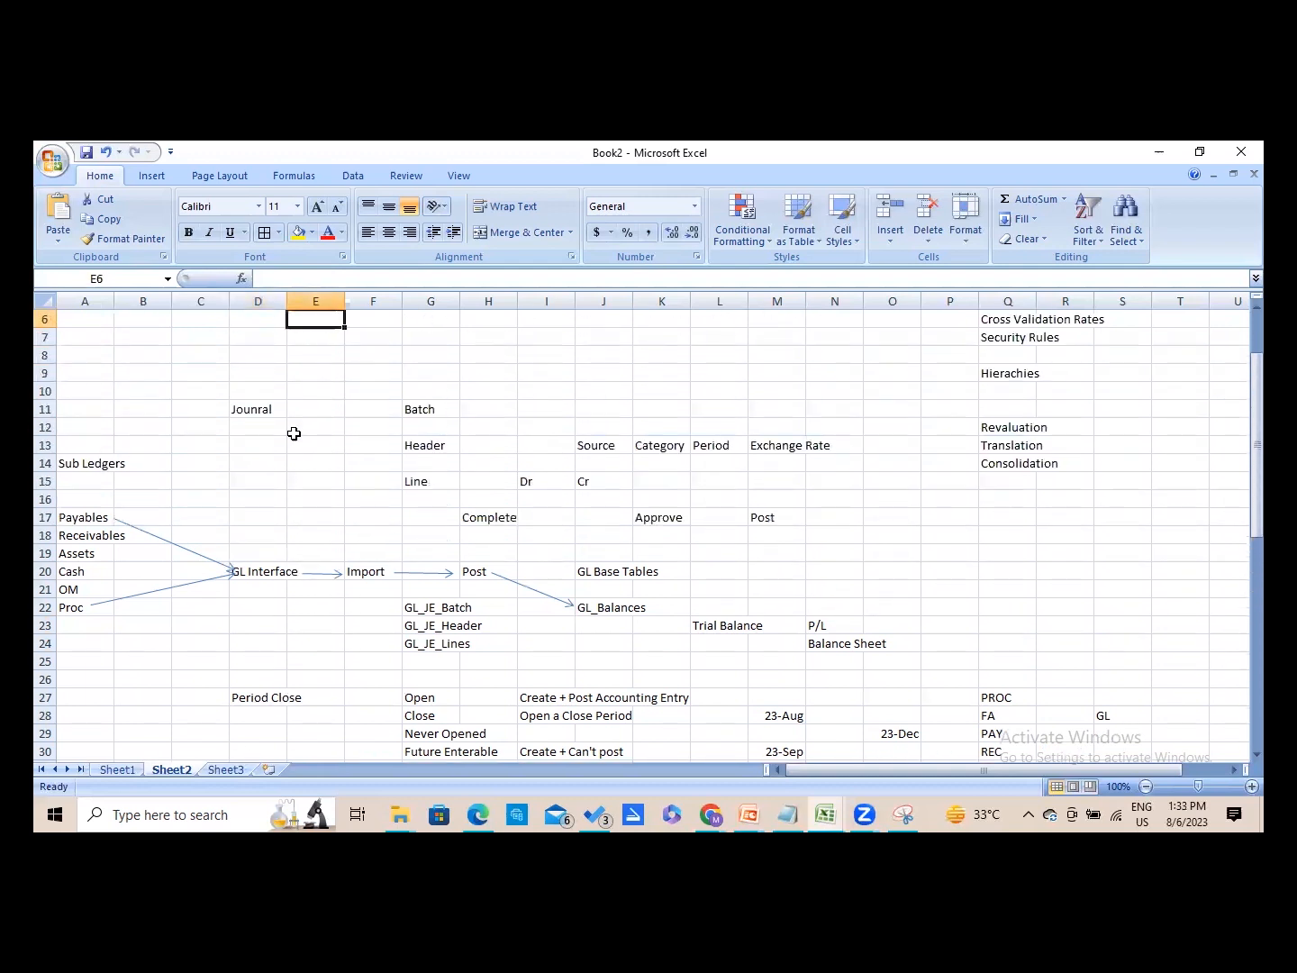
{"action": "key", "text": "Down"}
{"action": "key", "text": "Down"}
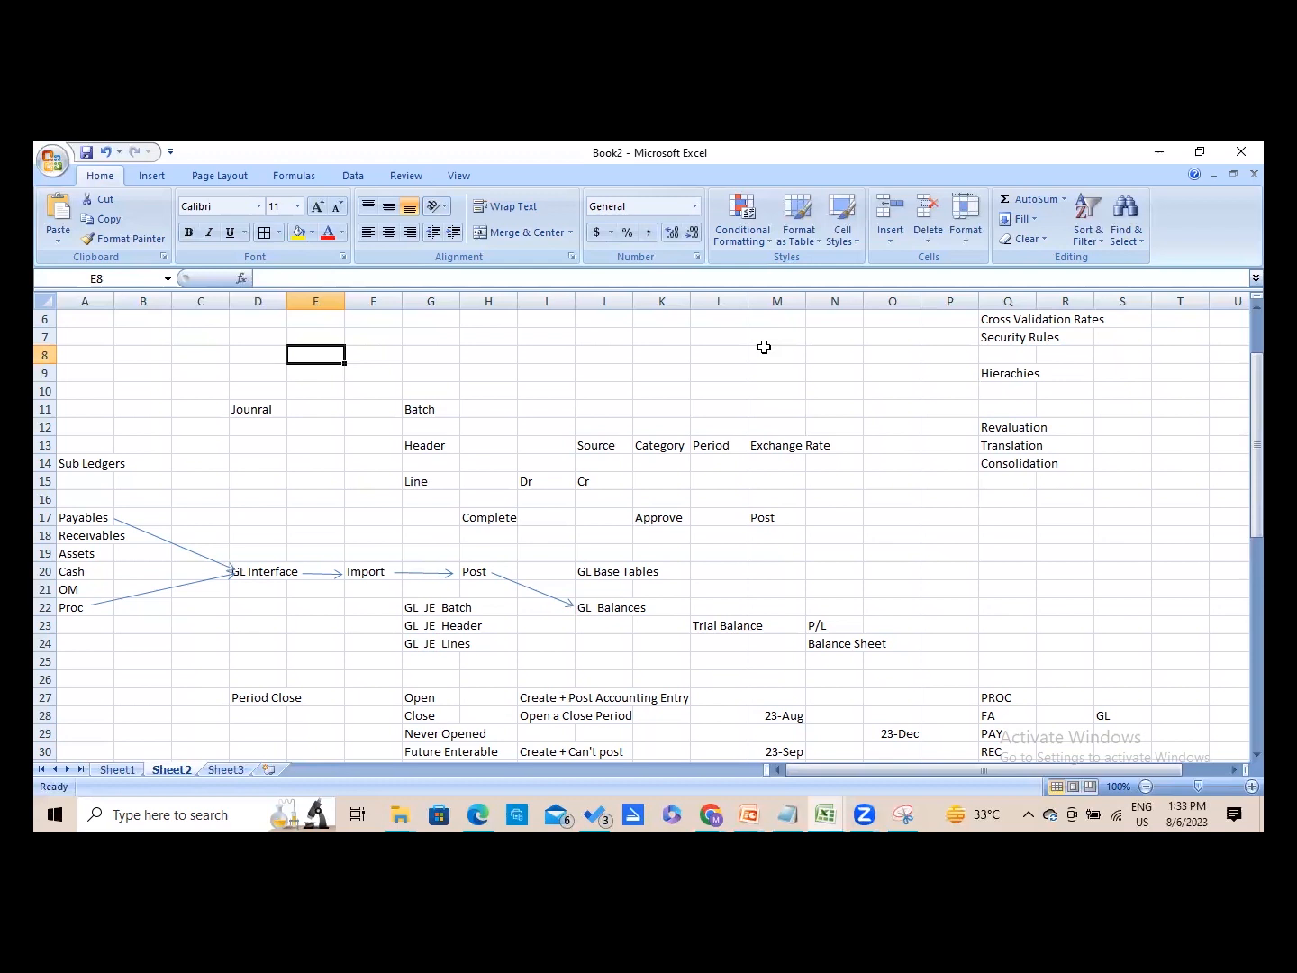
{"action": "left_click", "coordinate": [685, 334]}
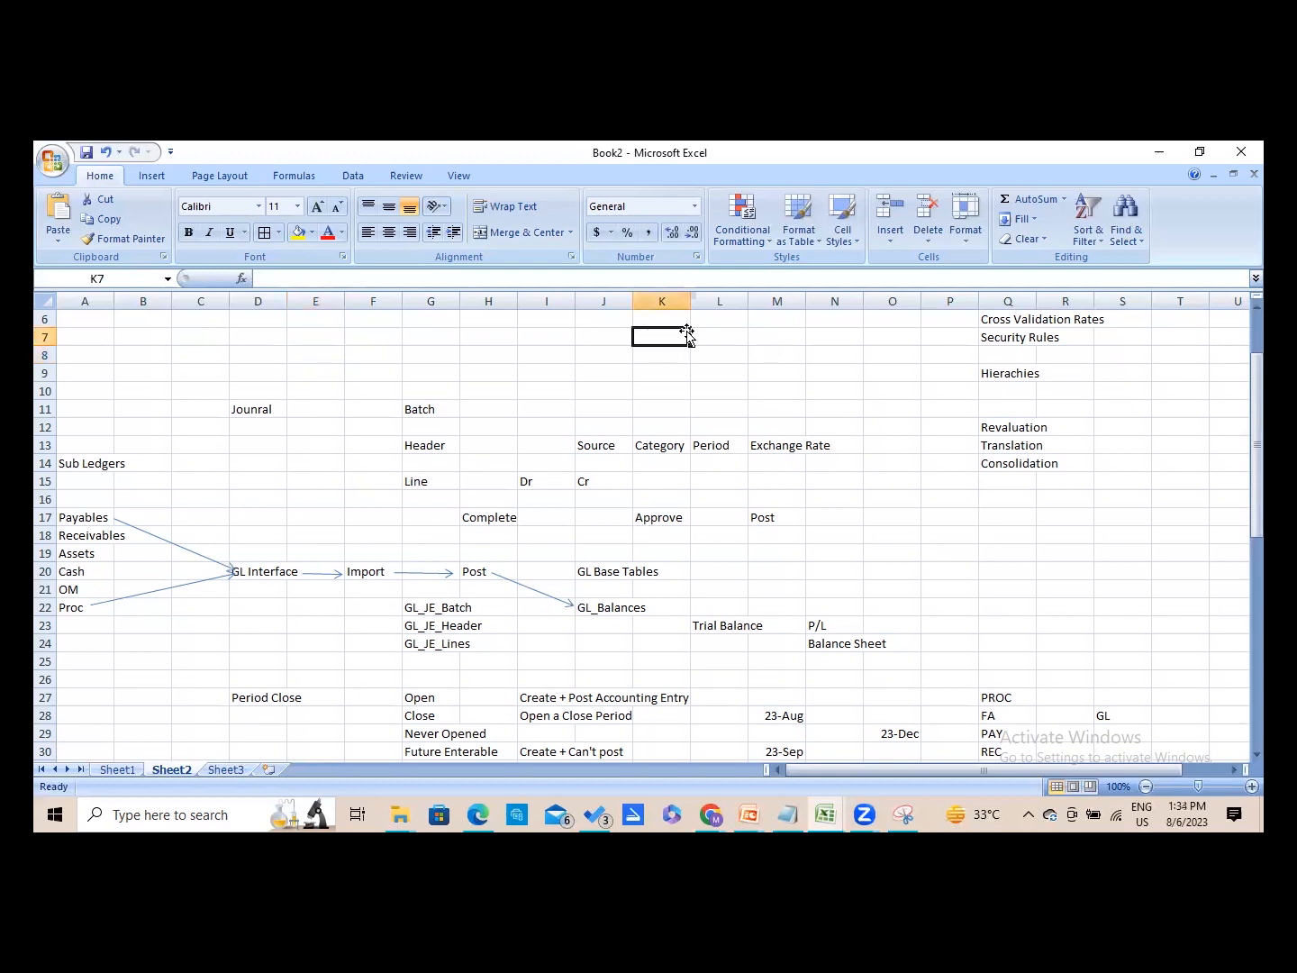